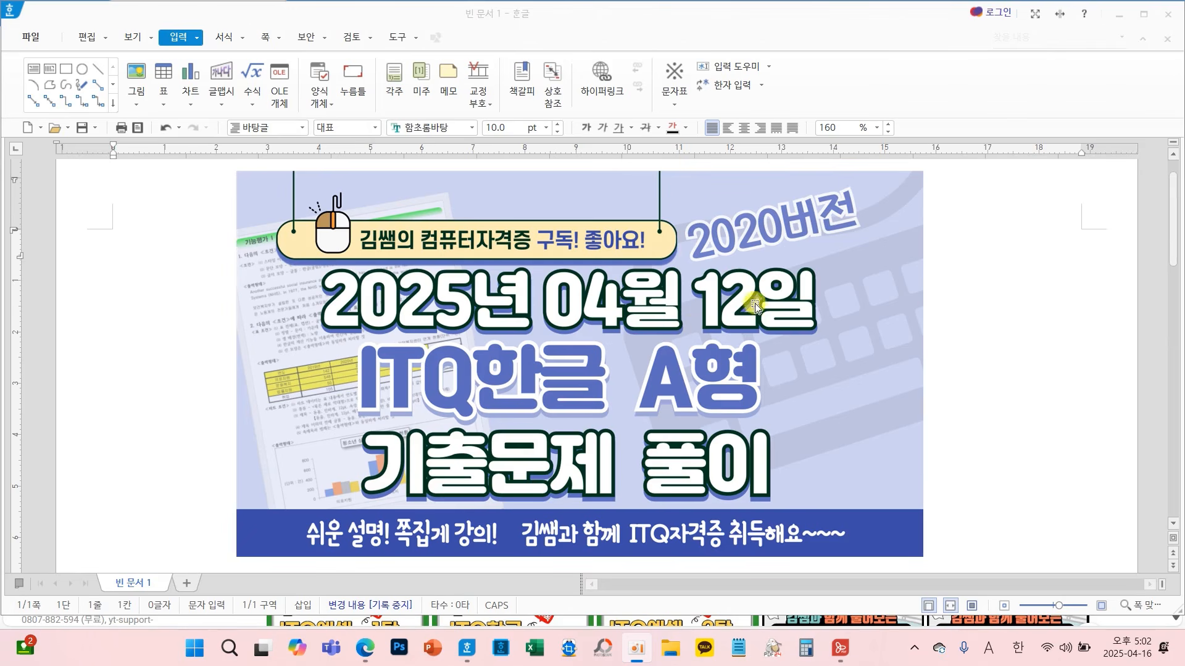
Switch to the YouTube channel page in Edge and look over the channel members and members-only video sections
mouse_move(365, 648)
click(409, 540)
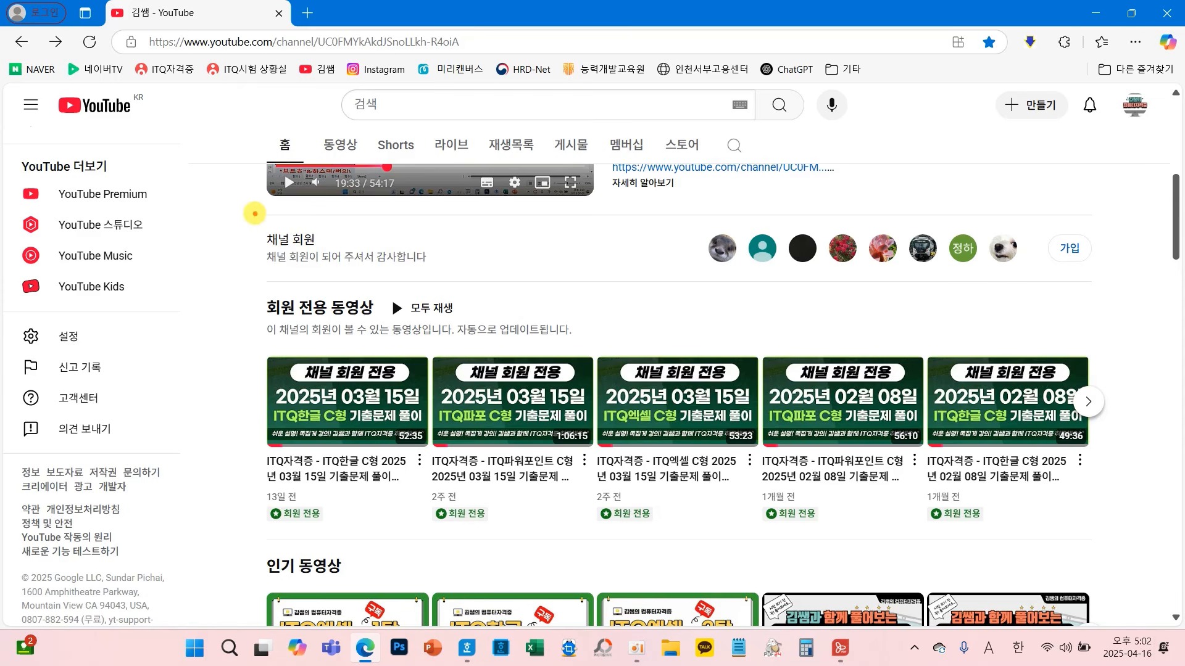
drag(253, 213, 1135, 289)
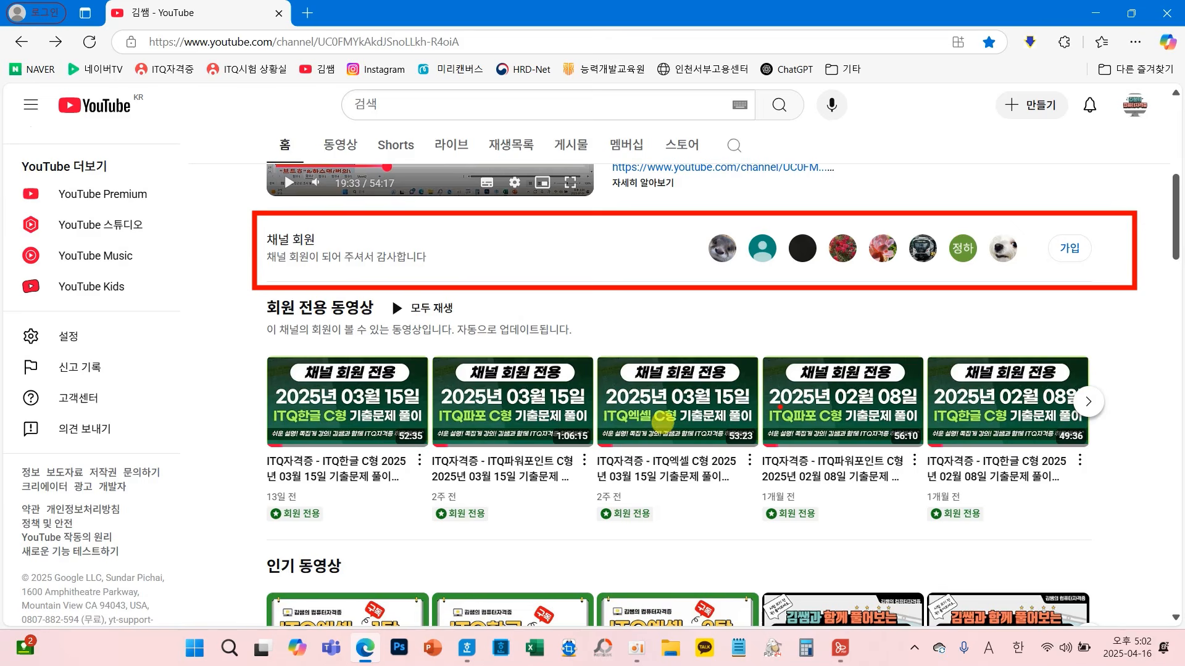
mouse_move(250, 297)
mouse_down()
mouse_move(728, 472)
mouse_move(941, 516)
mouse_move(1136, 531)
mouse_move(1136, 544)
mouse_up()
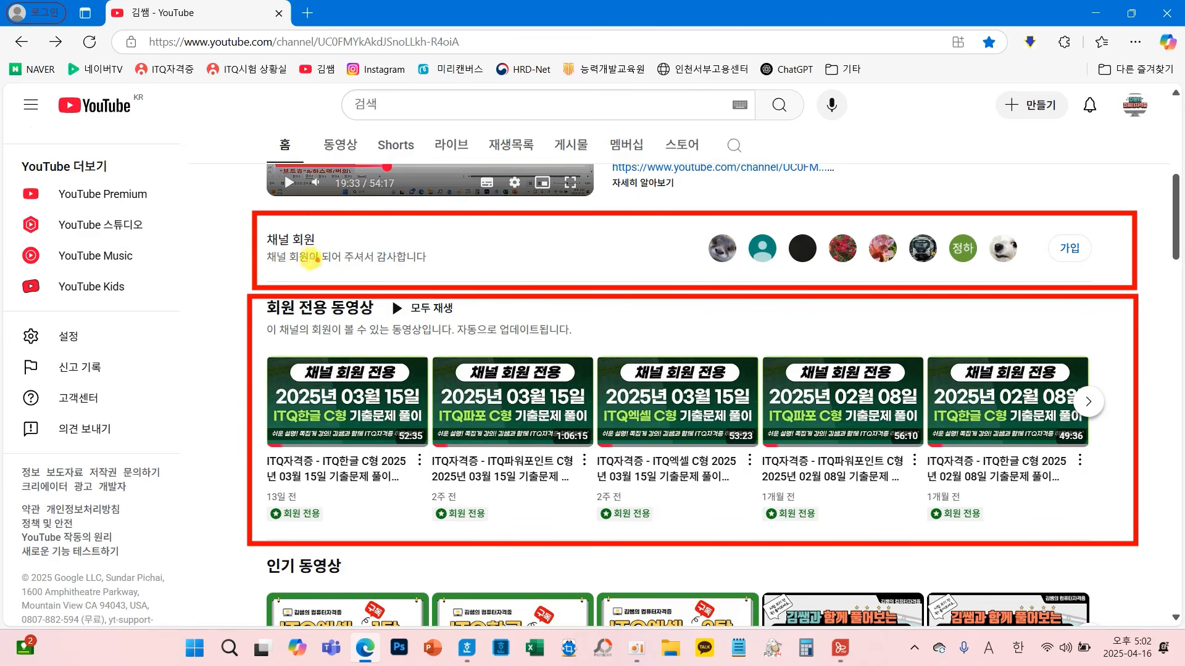
drag(200, 247, 240, 221)
key(Escape)
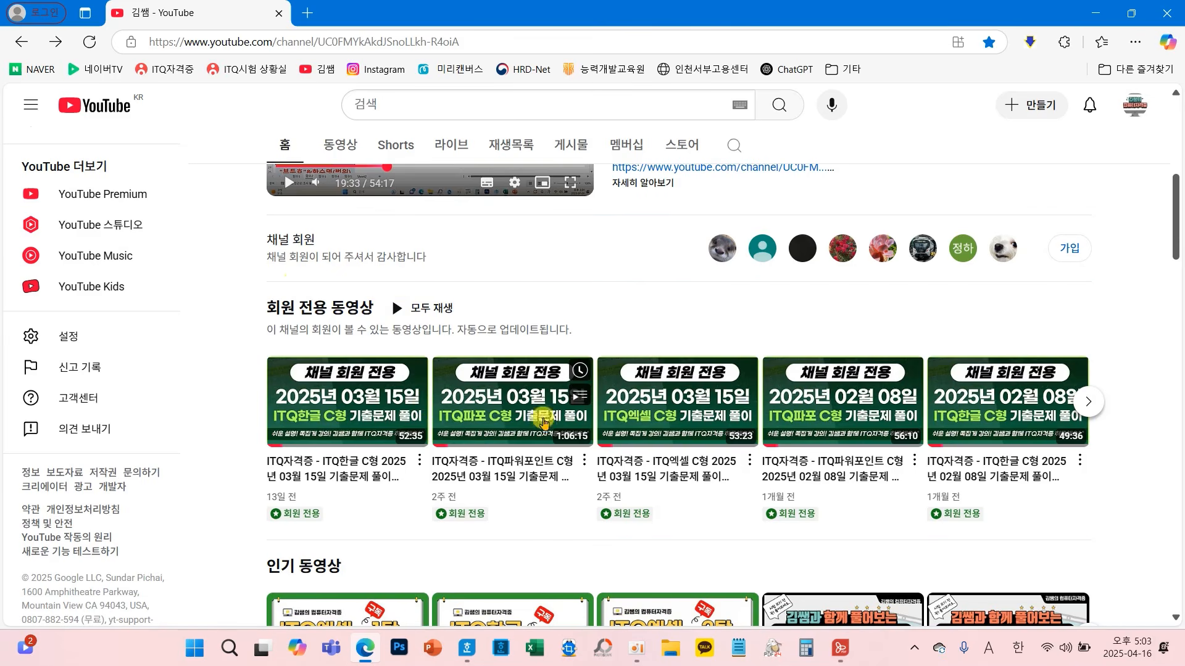
View the channel's membership offer, close it and return to the blank Hangul document
scroll(651, 524, up, 5)
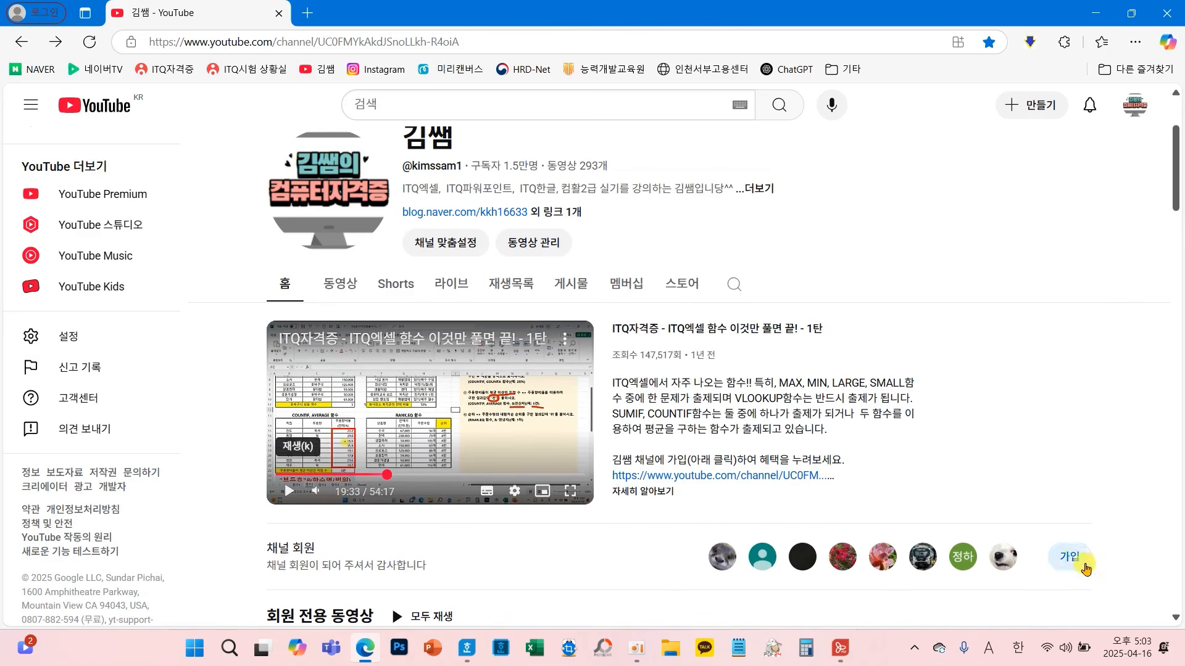
click(1075, 562)
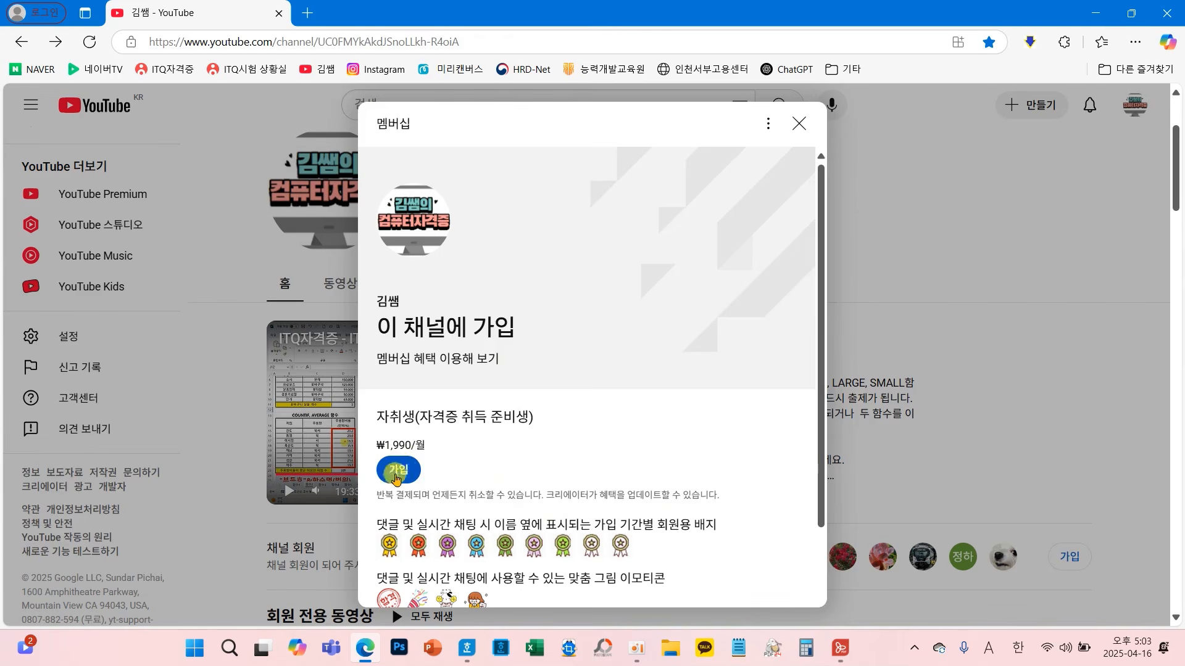
click(799, 124)
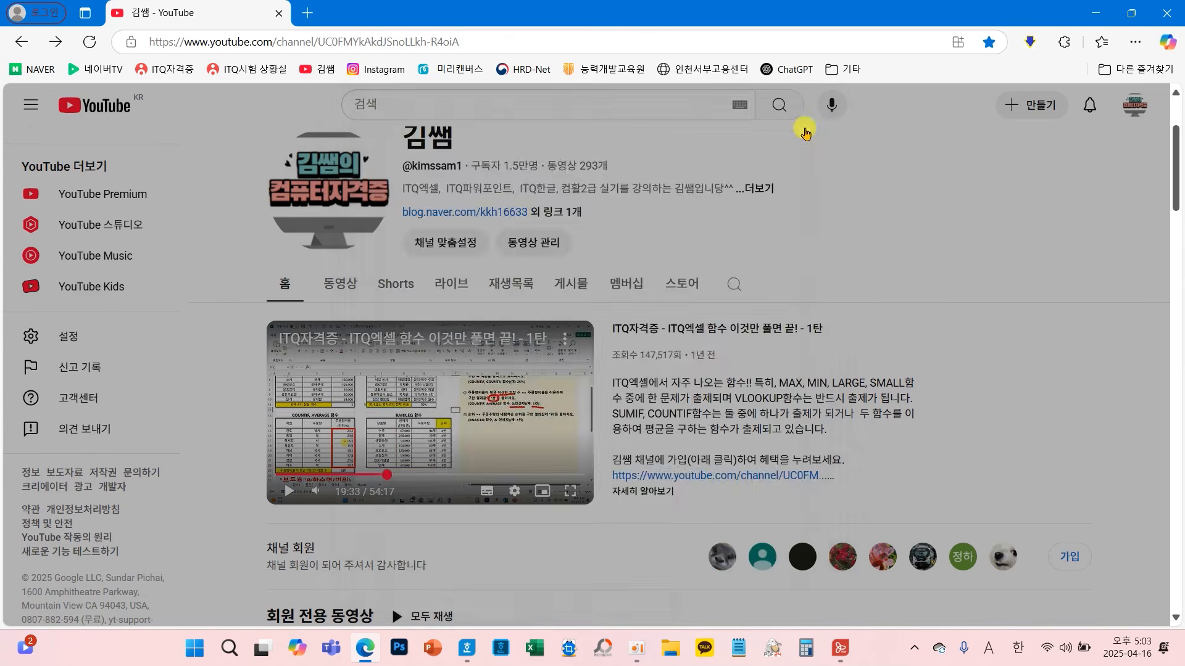
click(1094, 13)
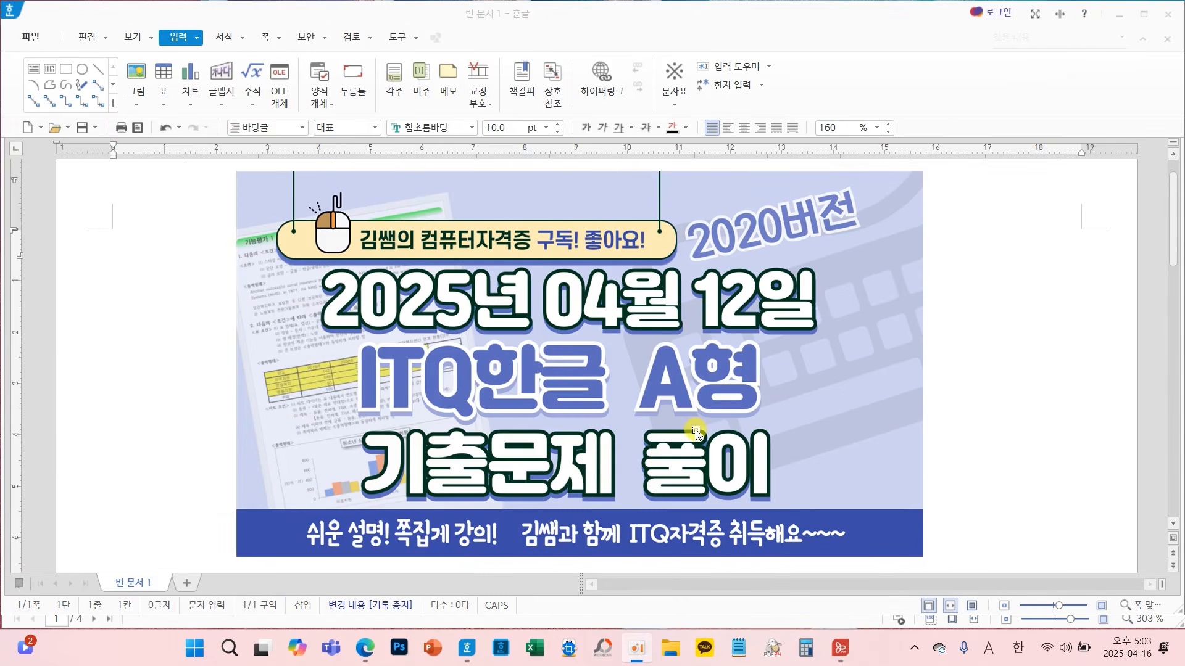
Delete the title picture from the blank document
click(795, 411)
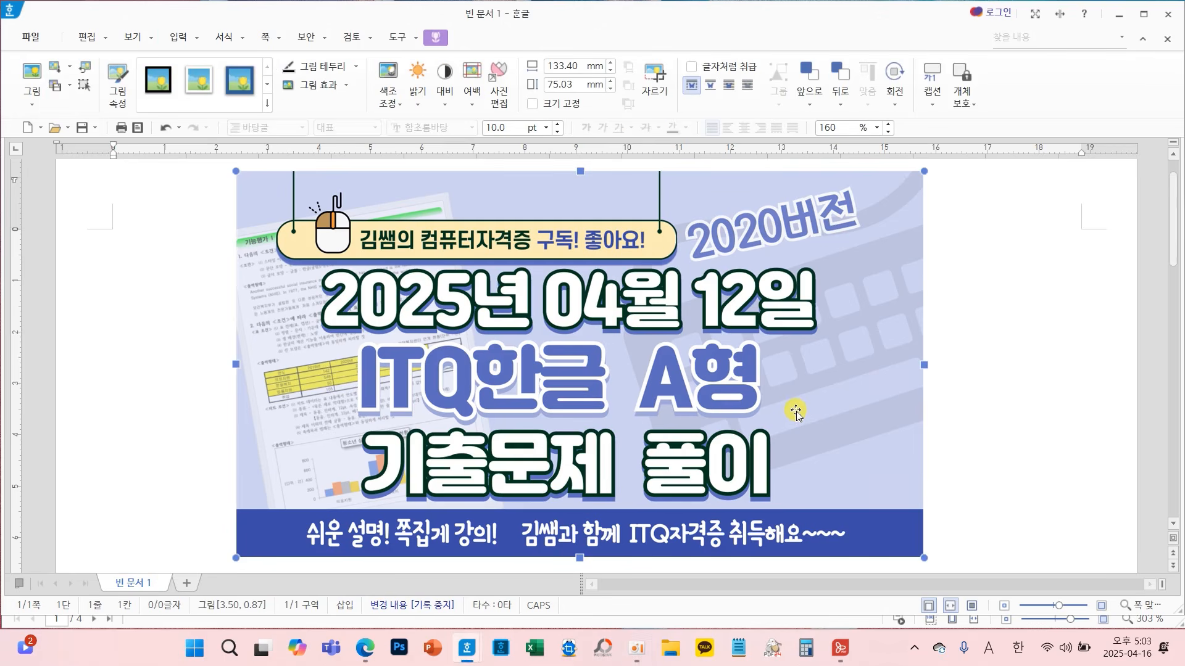
key(Delete)
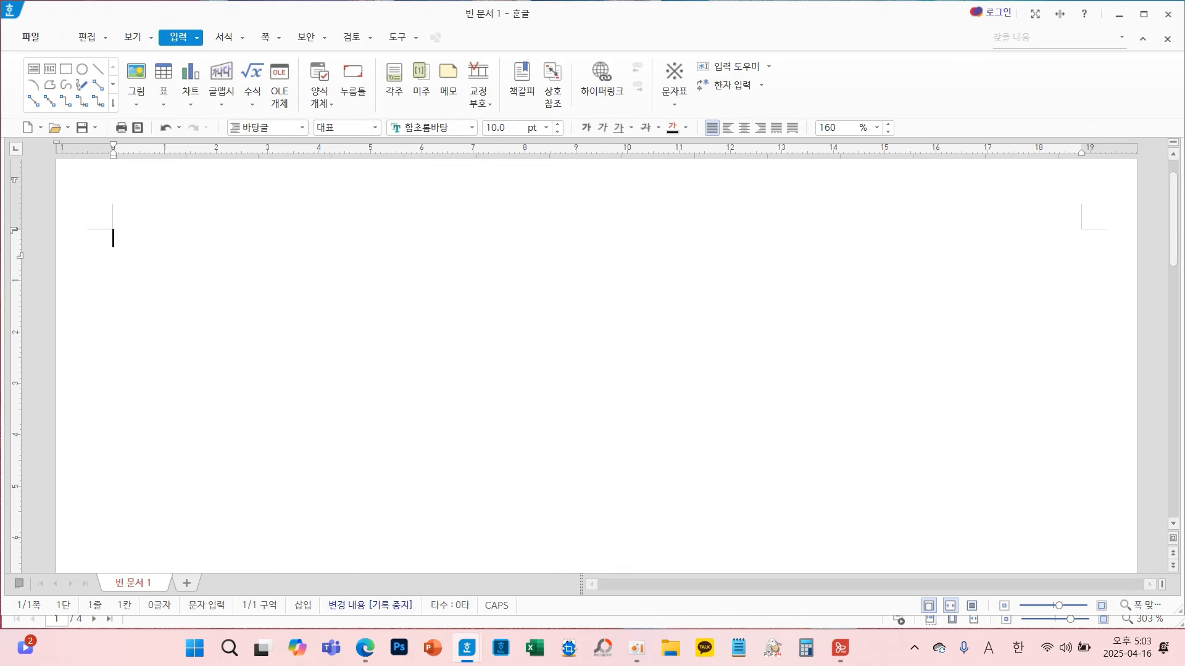
key(ctrl+2)
drag(379, 256, 372, 371)
drag(378, 259, 424, 259)
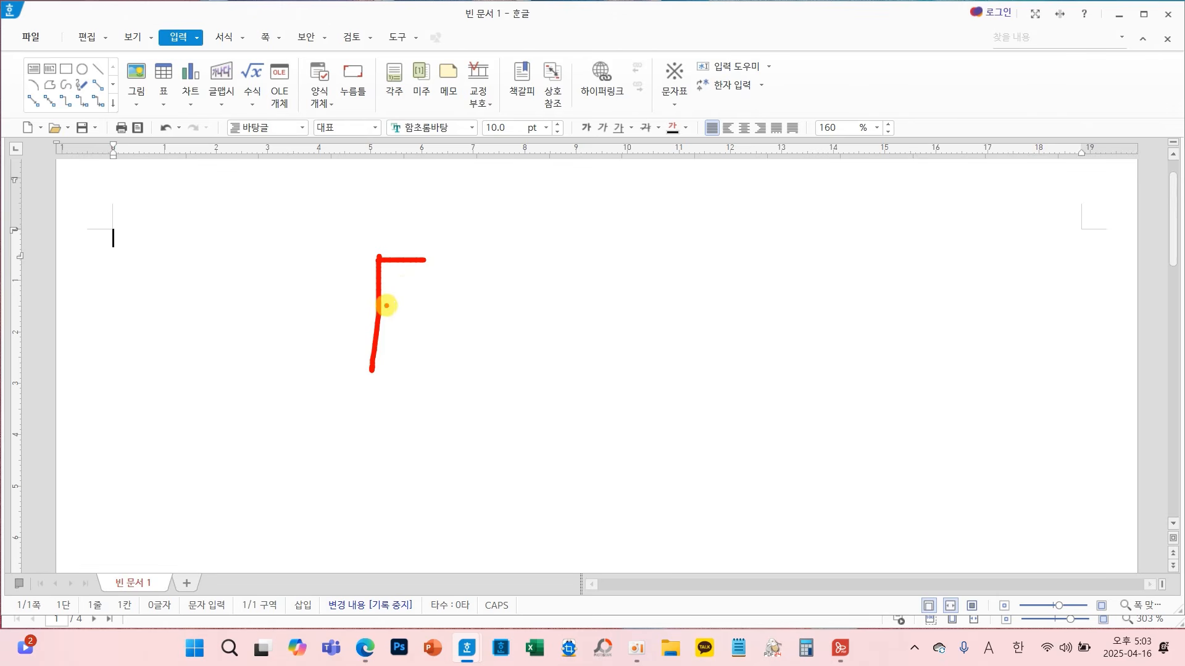
mouse_move(387, 305)
mouse_down()
mouse_move(416, 305)
mouse_move(410, 318)
mouse_up()
drag(440, 261, 439, 312)
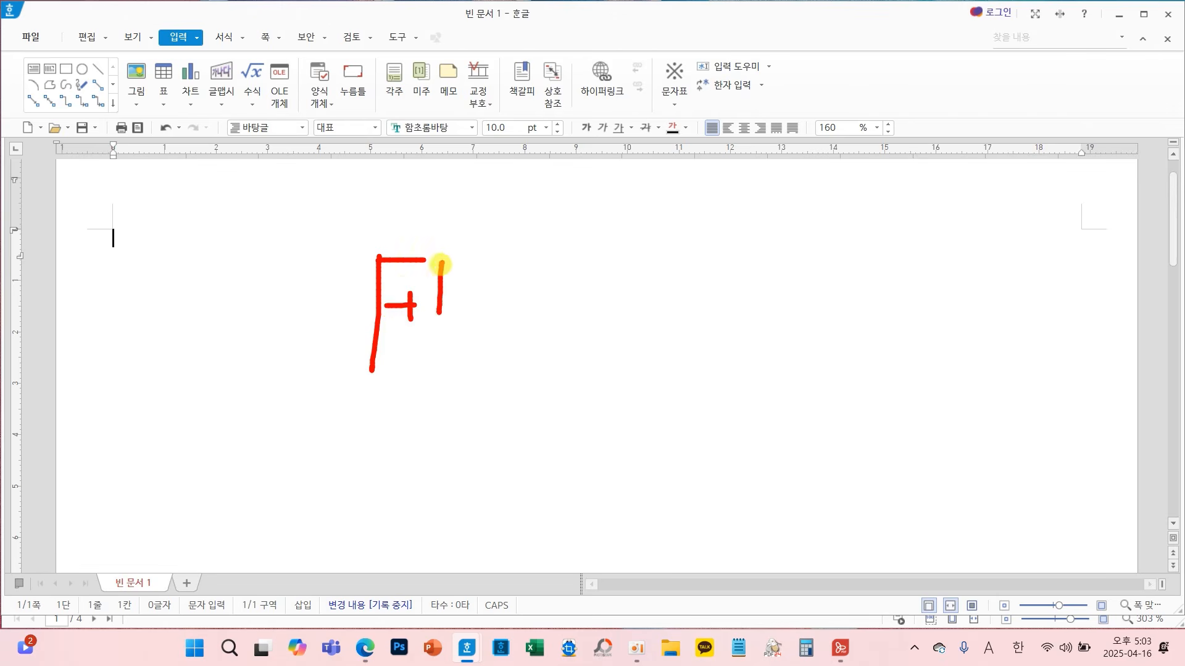
mouse_move(440, 264)
mouse_down()
mouse_move(492, 294)
mouse_move(485, 373)
mouse_up()
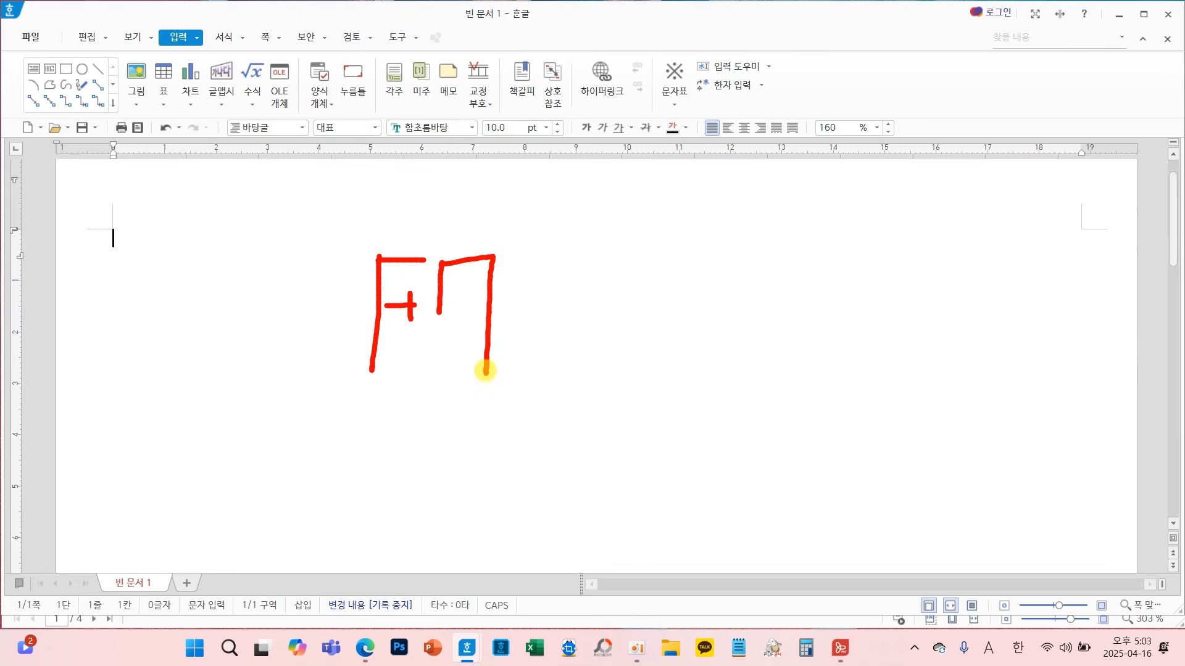
key(Escape)
Check the page setup's paper size, orientation, margins and binding allowance, and accept the settings
key(F7)
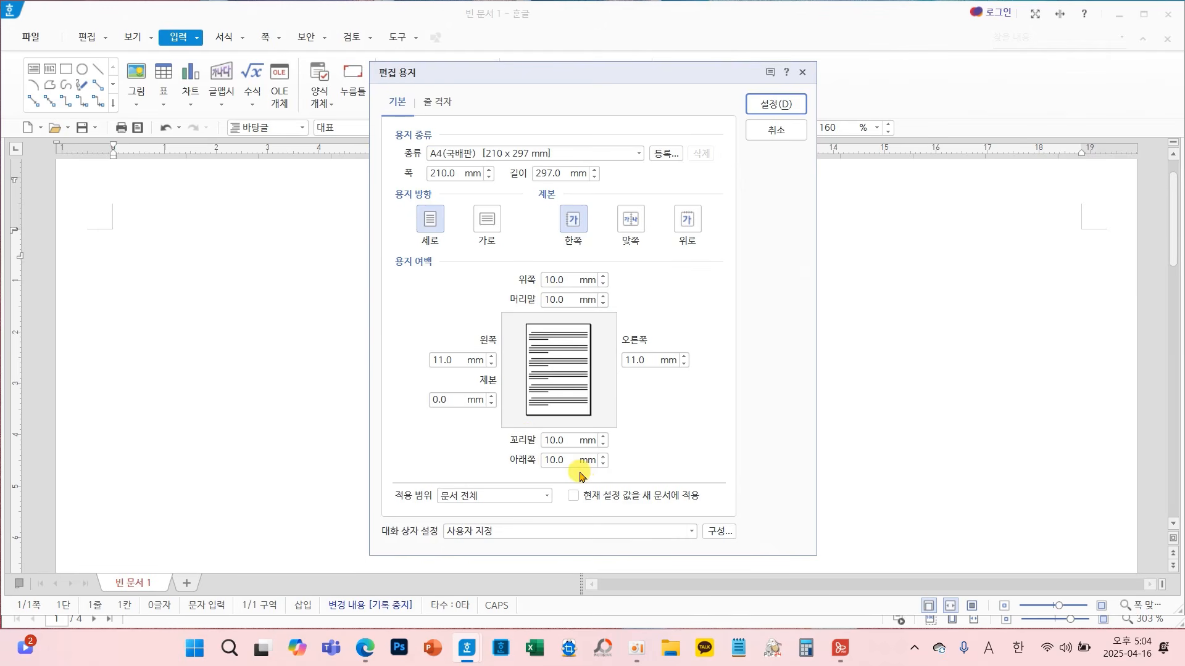
mouse_move(412, 329)
mouse_down()
mouse_move(574, 378)
mouse_move(711, 380)
mouse_up()
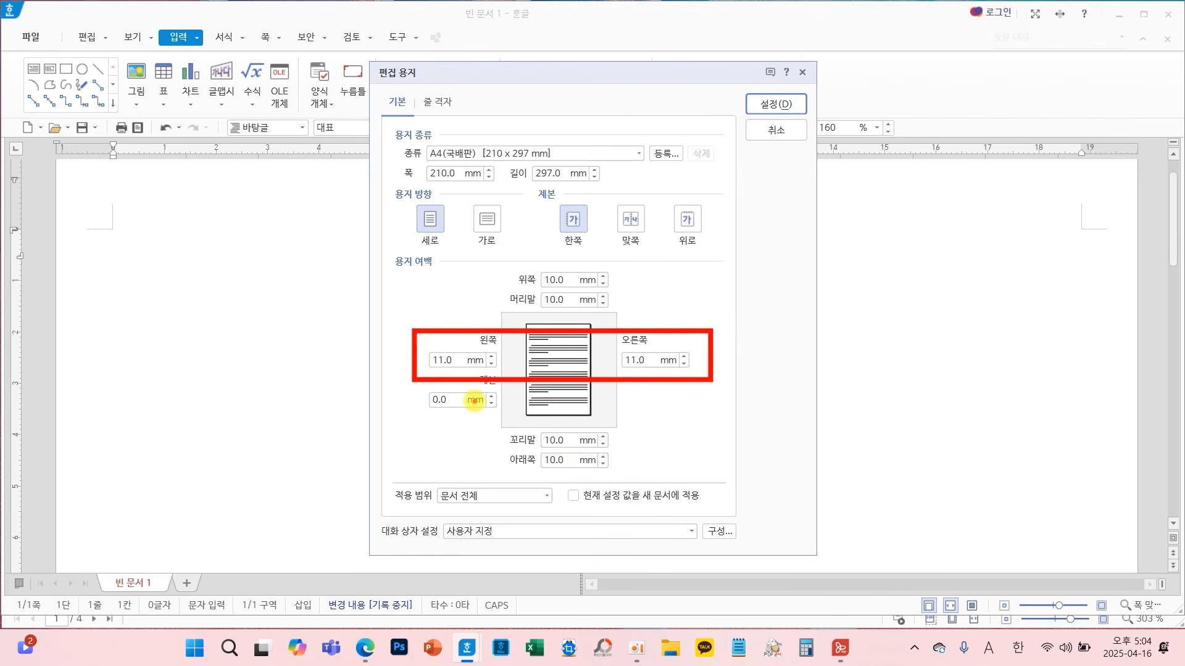
mouse_move(471, 396)
mouse_down()
mouse_move(440, 419)
mouse_move(505, 426)
mouse_up()
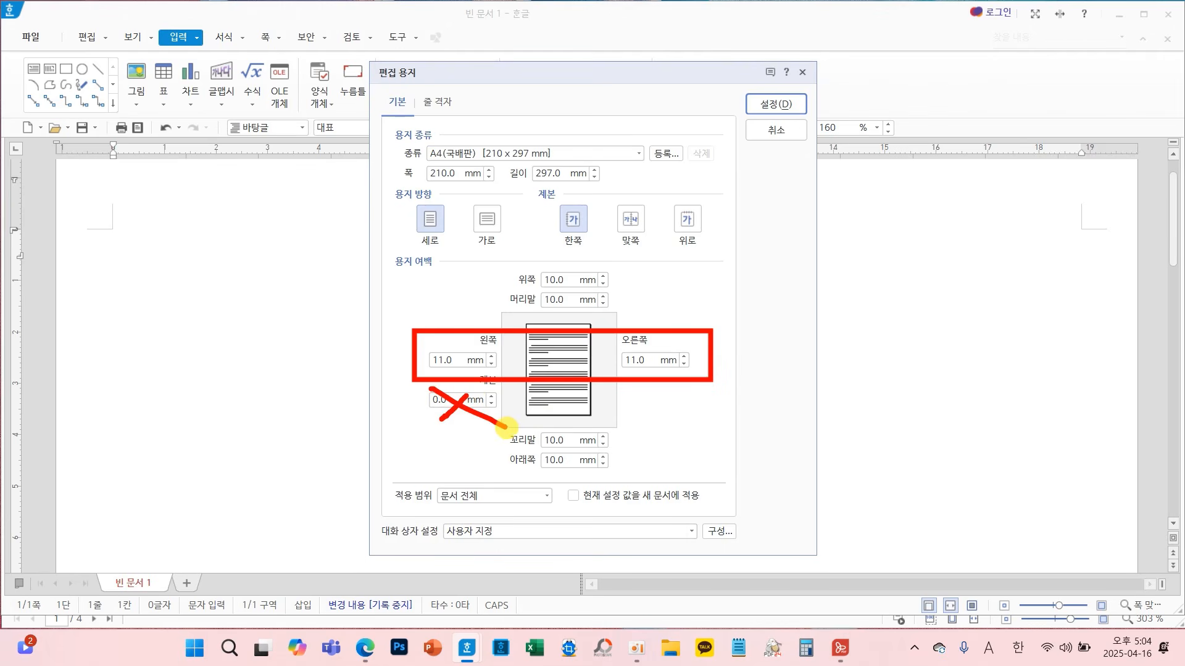
key(Escape)
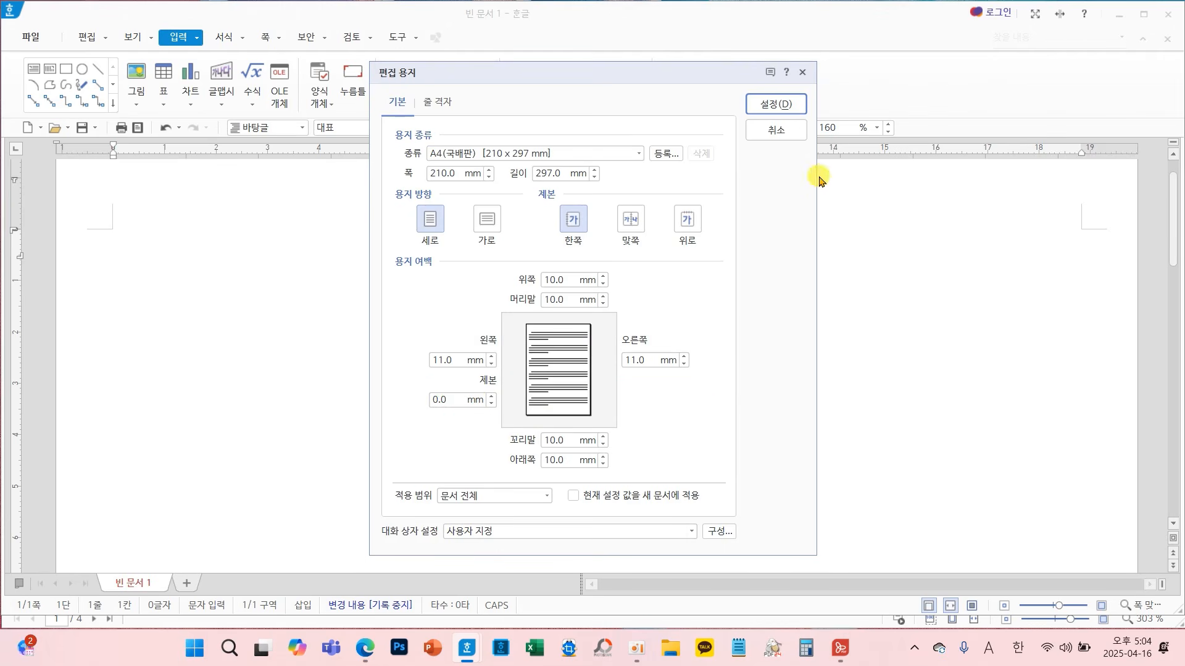
click(776, 105)
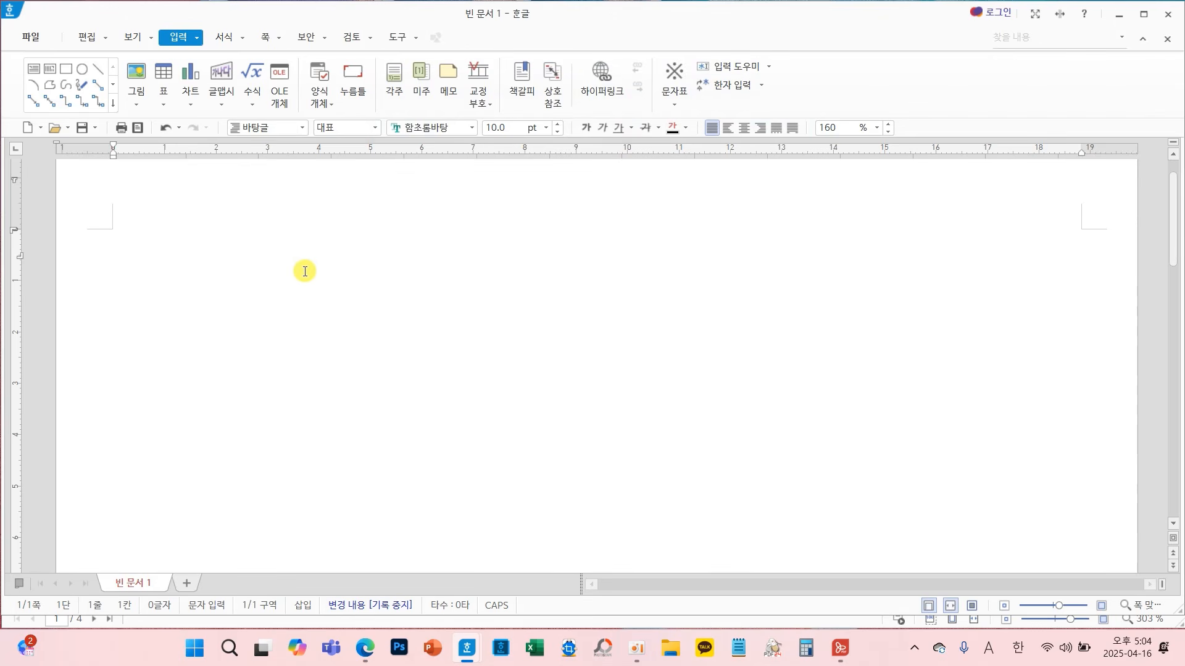
Switch text input to Korean and turn on the display of paragraph marks (문단 부호) in the document
key(Hangul)
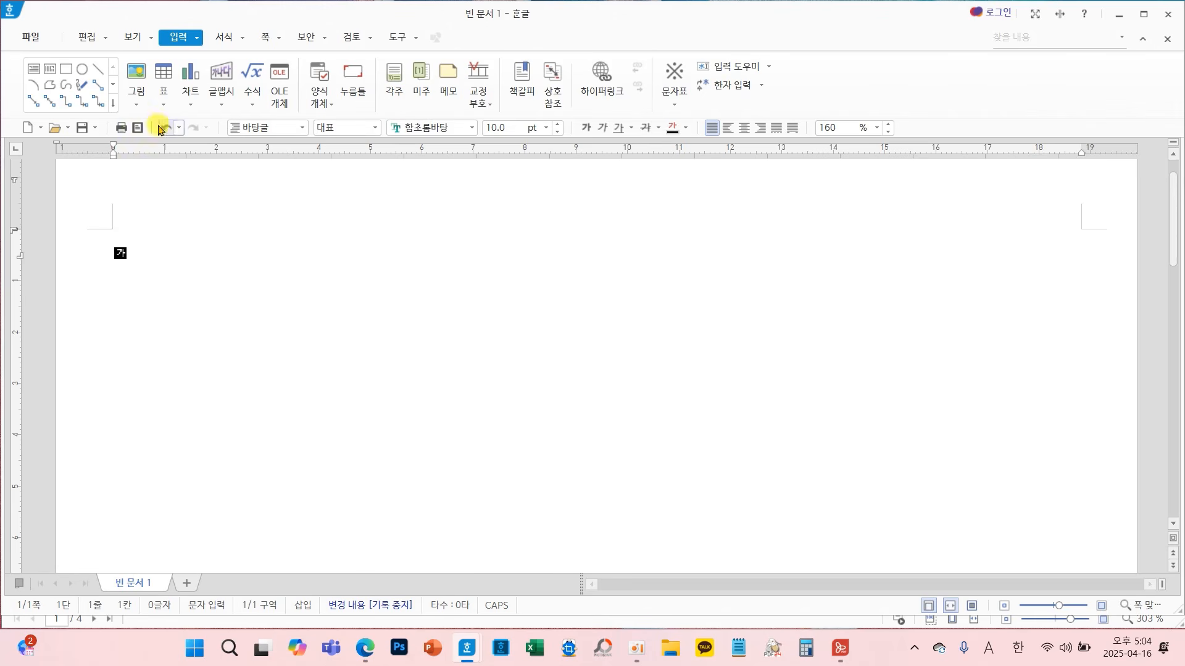
click(134, 38)
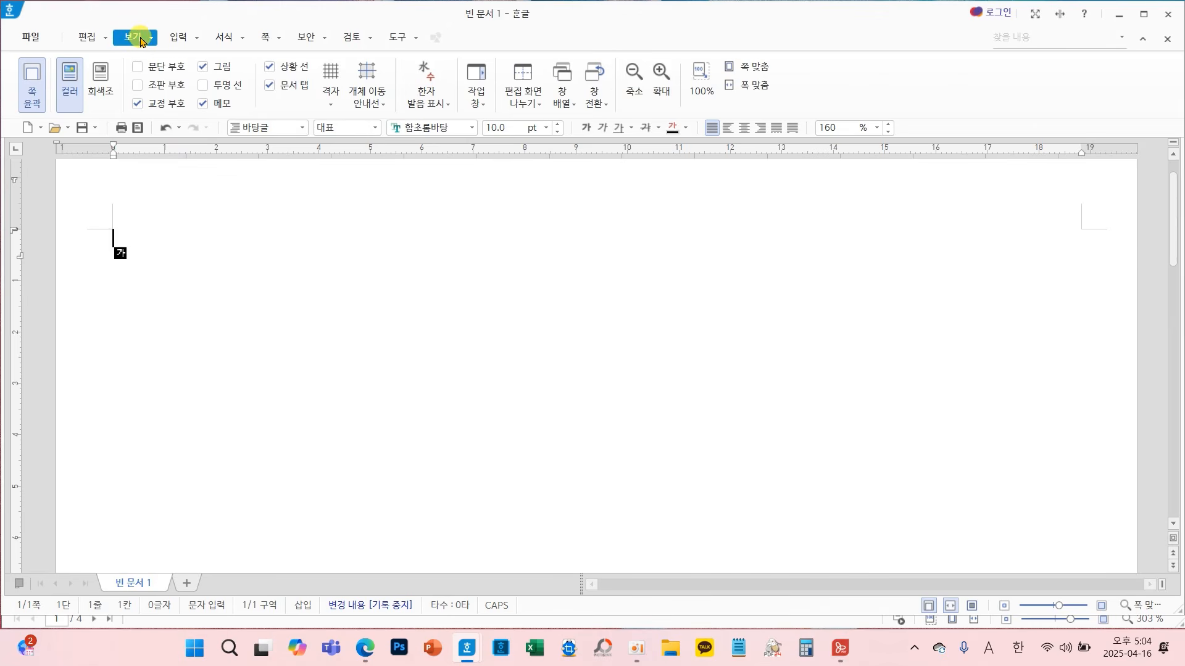
mouse_move(20, 54)
mouse_down()
mouse_move(28, 79)
mouse_move(57, 29)
mouse_up()
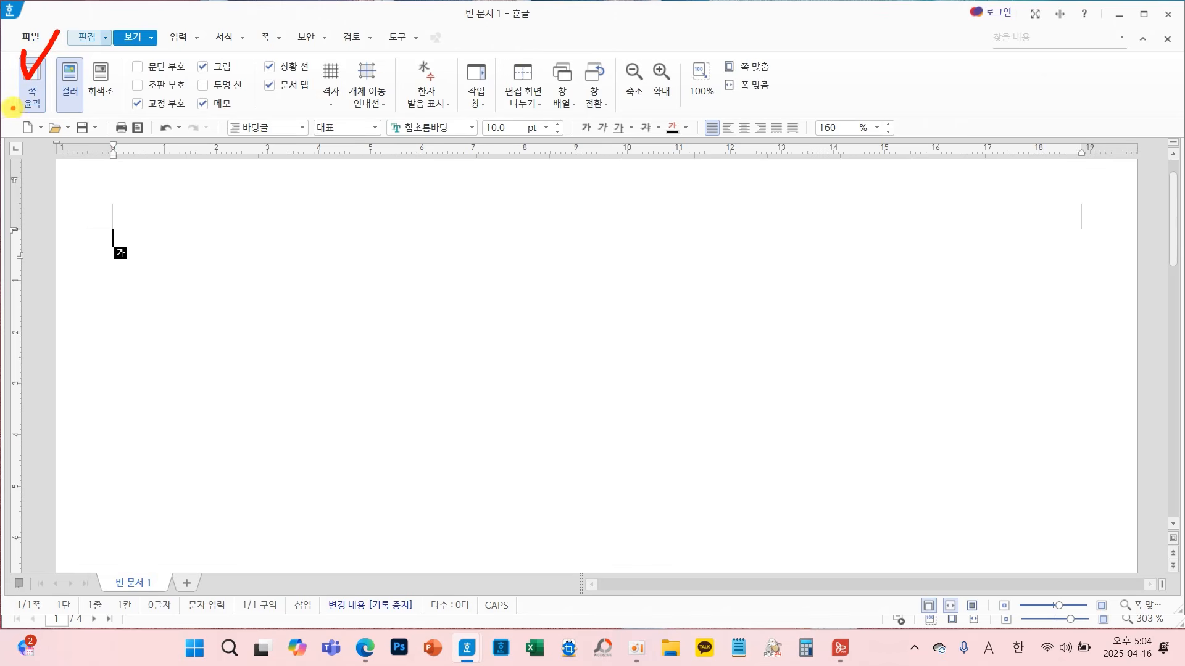
mouse_move(127, 263)
mouse_down()
mouse_move(104, 250)
mouse_move(121, 227)
mouse_move(131, 263)
mouse_up()
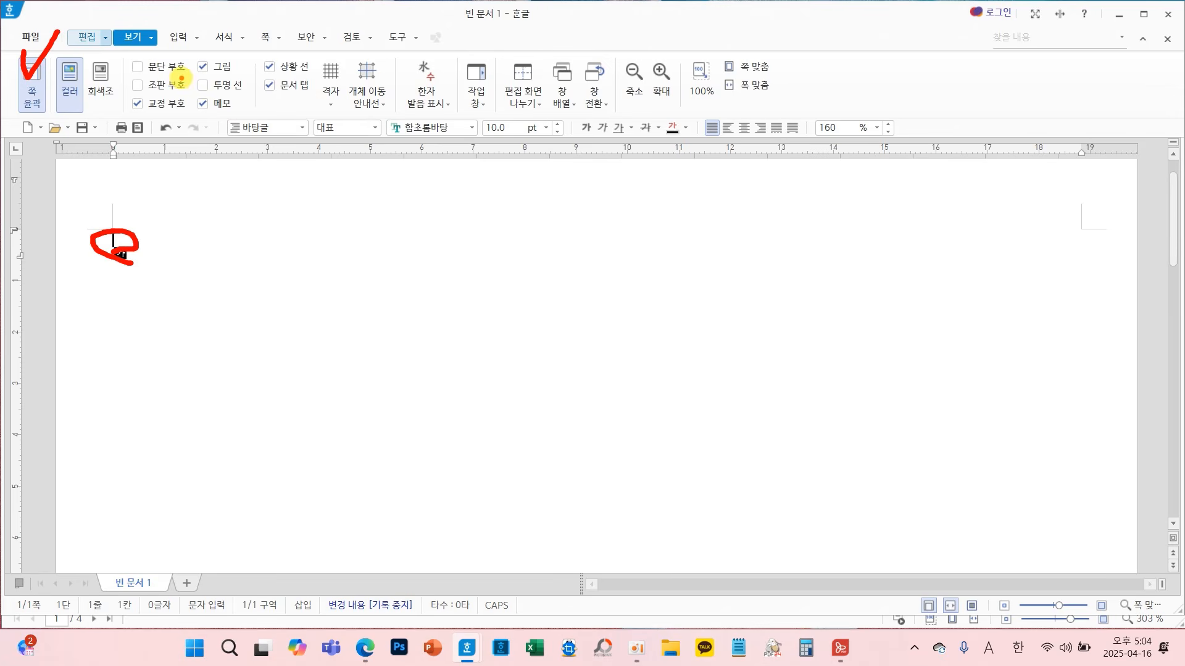
mouse_move(180, 78)
mouse_down()
mouse_move(152, 89)
mouse_move(117, 62)
mouse_move(184, 41)
mouse_move(188, 74)
mouse_up()
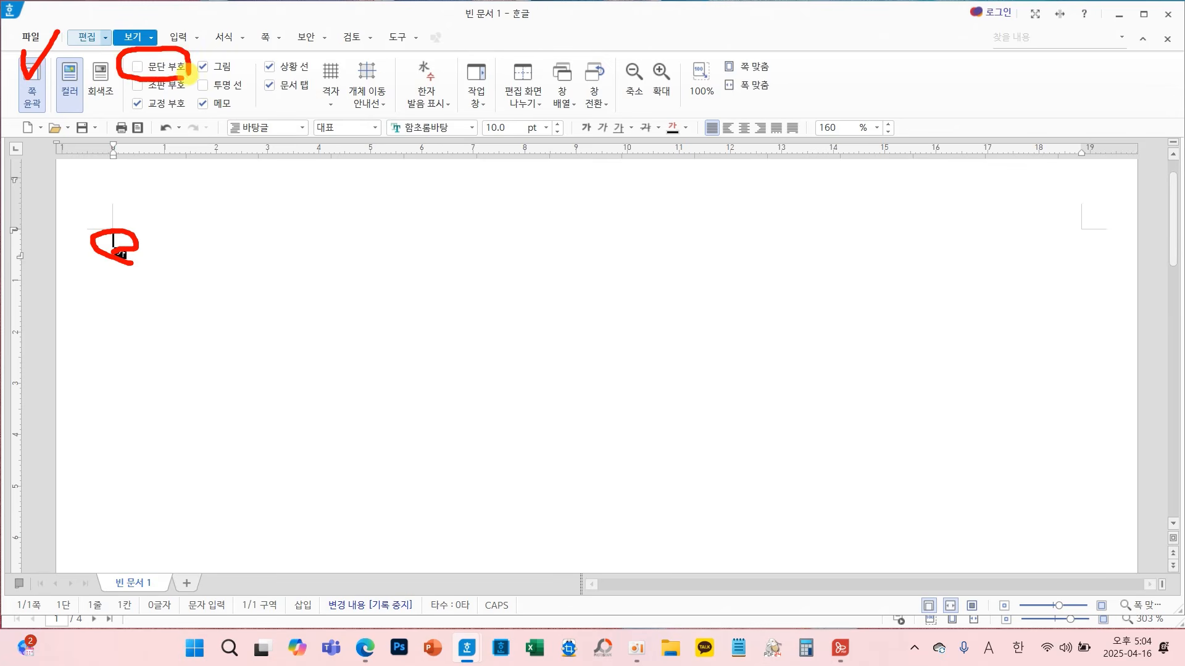
key(Escape)
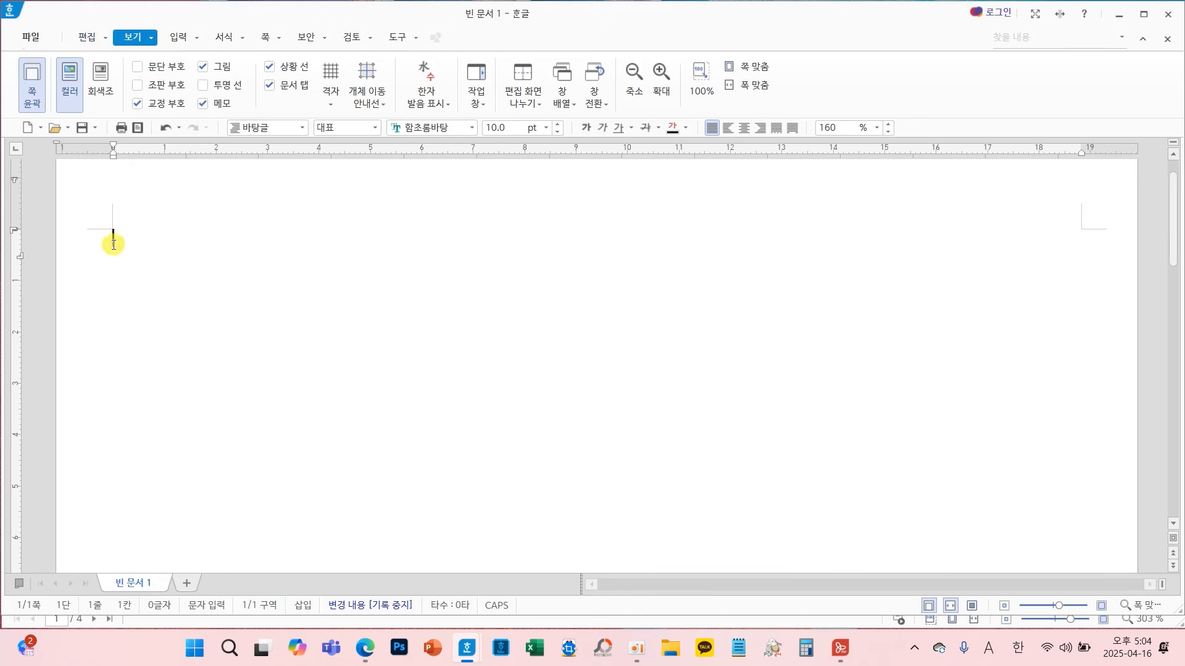
click(165, 67)
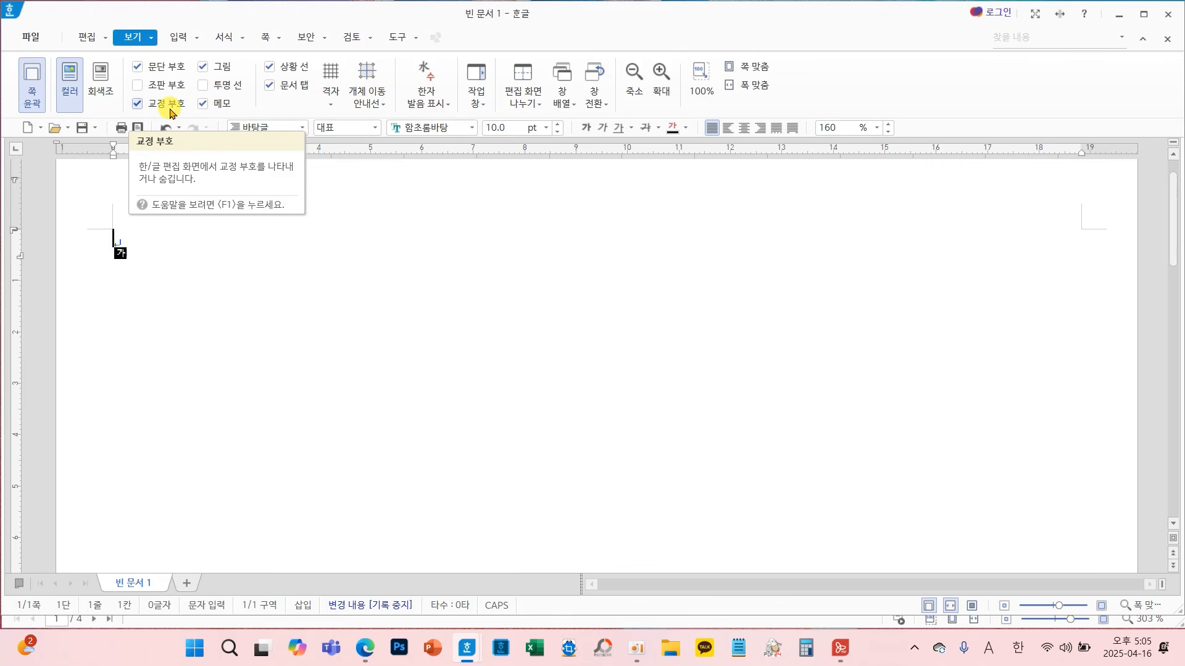
key(ctrl+2)
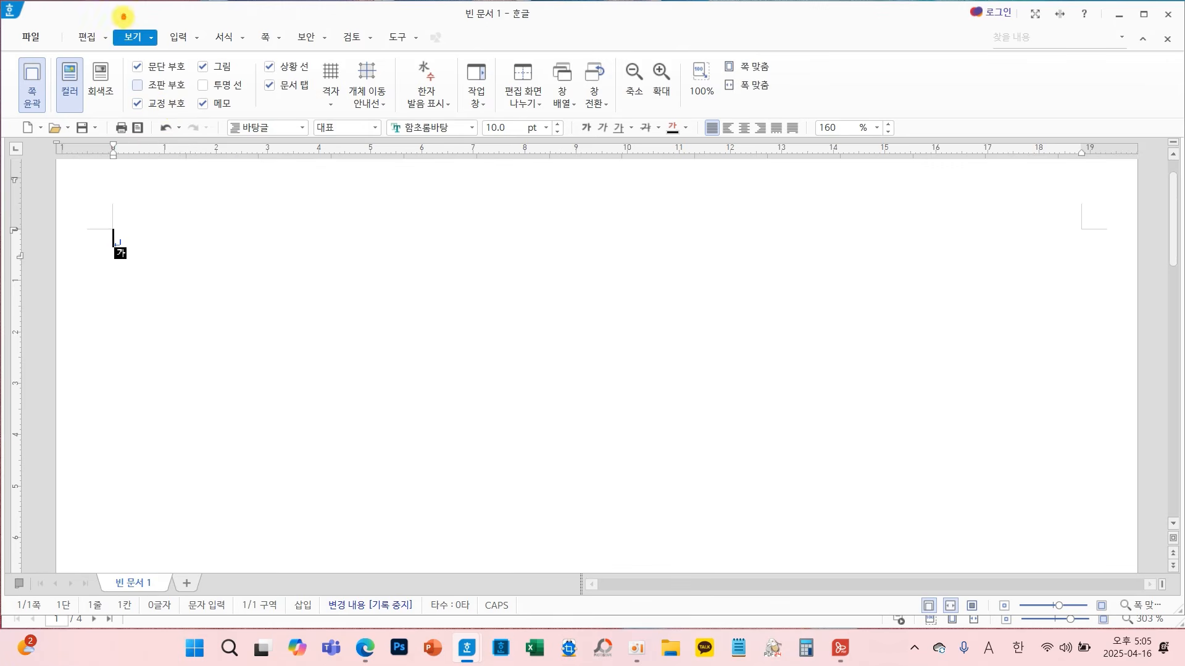
drag(123, 17, 174, 5)
mouse_move(5, 53)
mouse_down()
mouse_move(222, 97)
mouse_move(253, 122)
mouse_up()
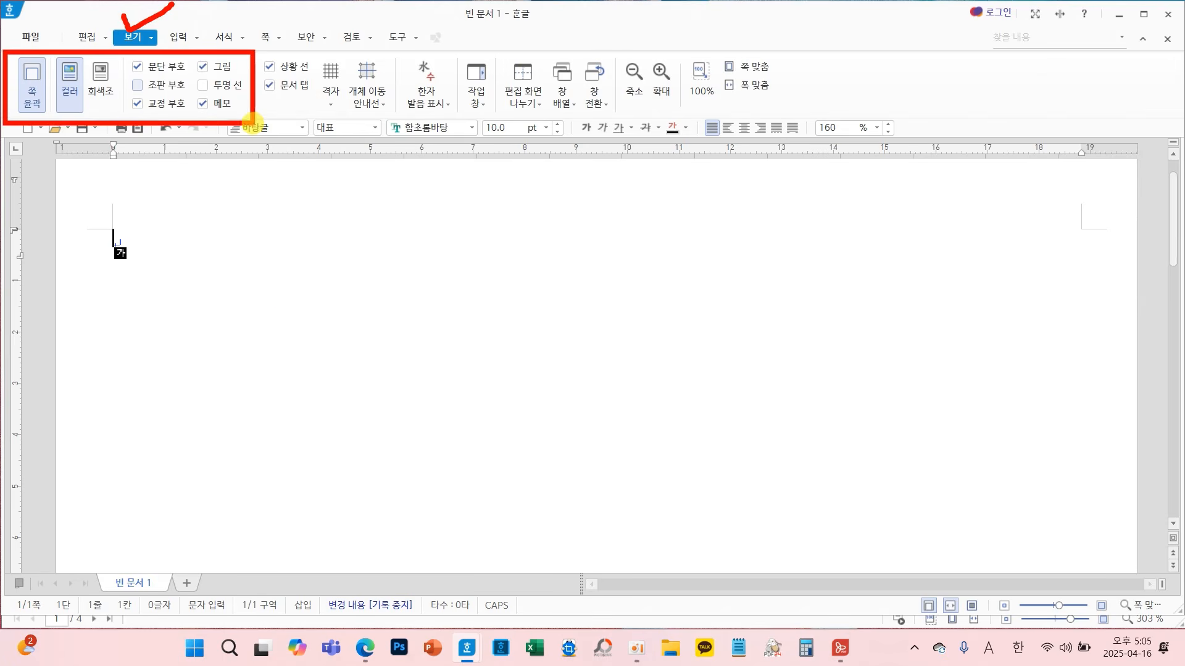
key(Escape)
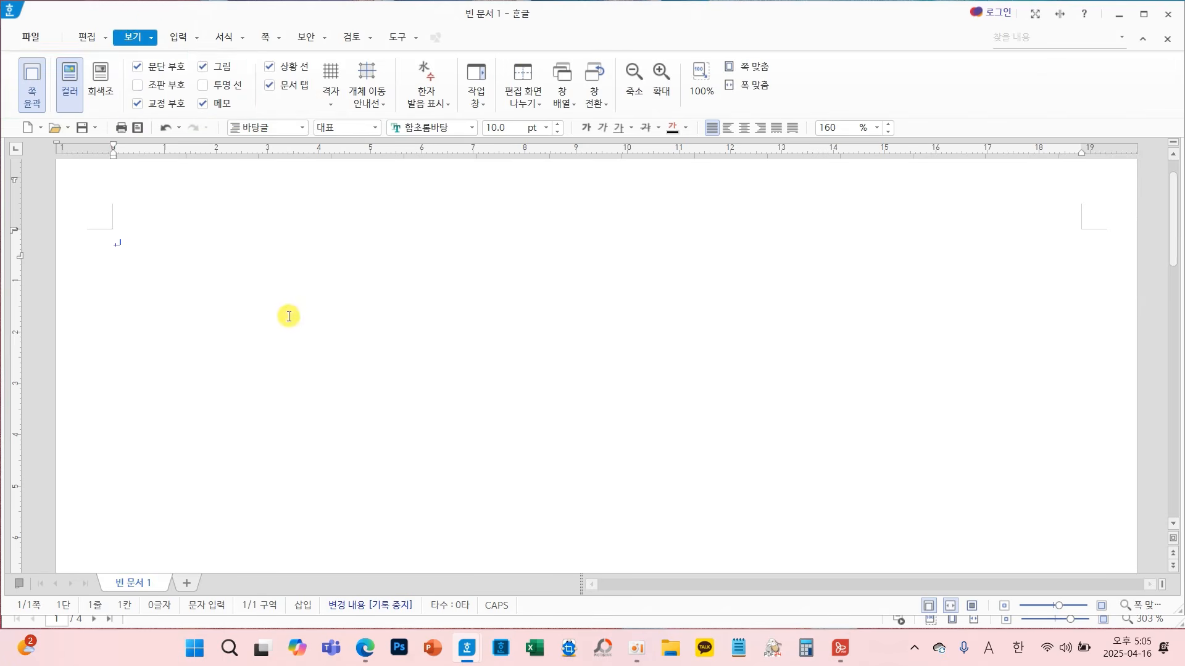
Start saving the document under a new name and go to the ITQ folder inside 문서
click(178, 37)
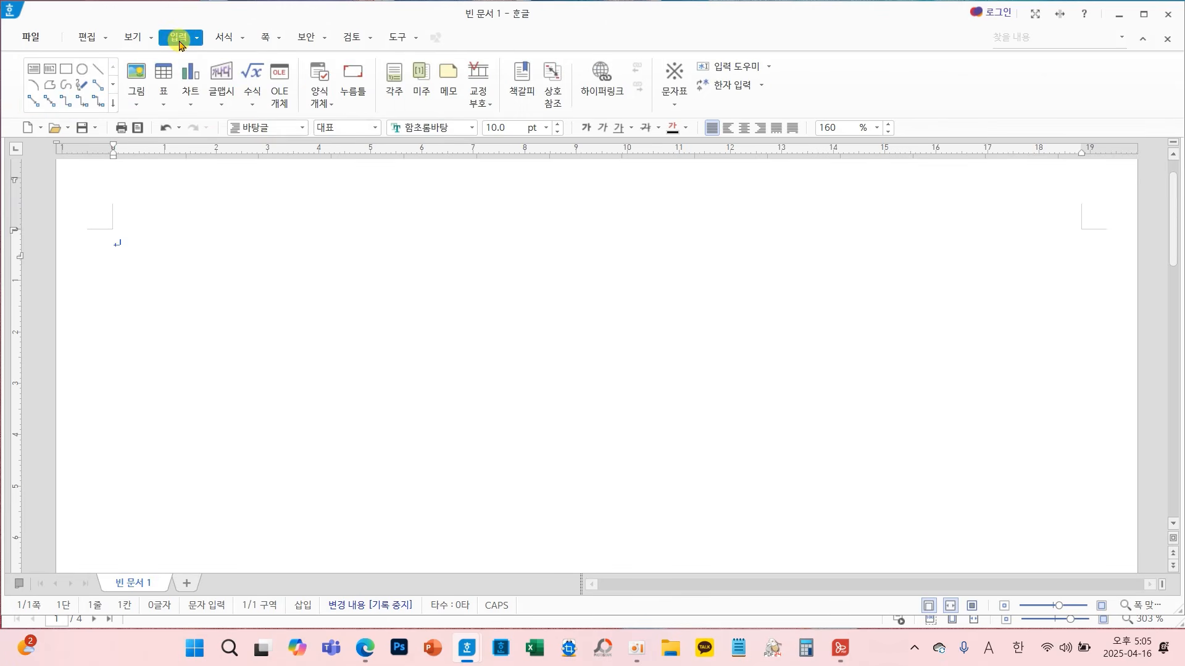
click(31, 38)
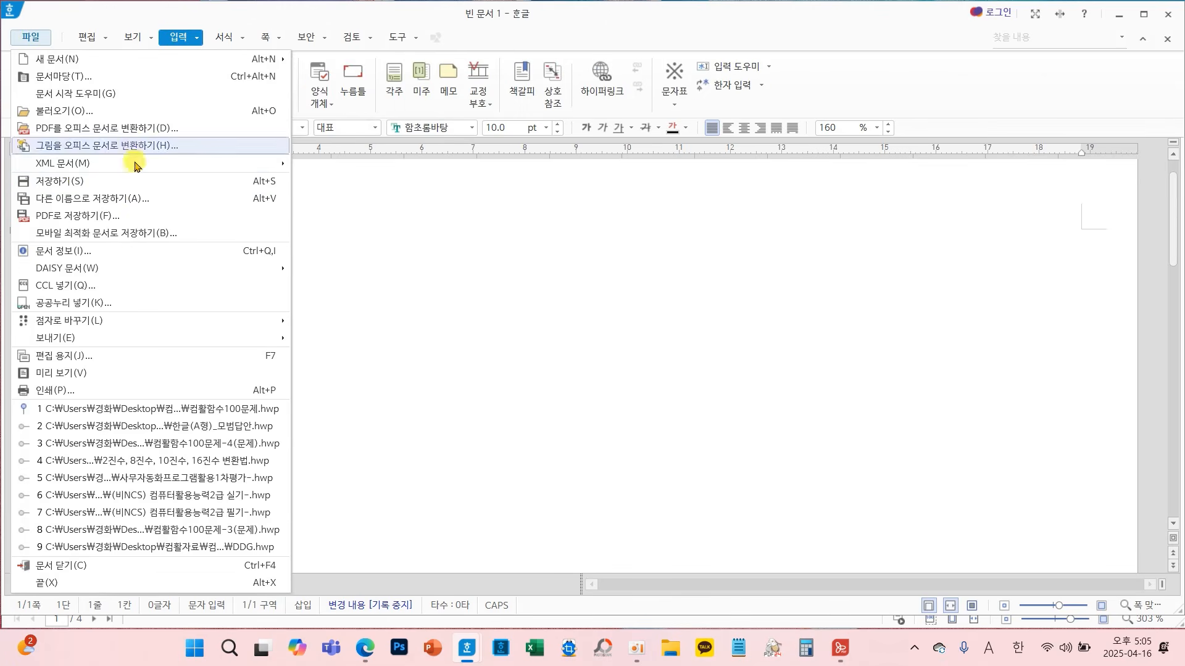
click(64, 201)
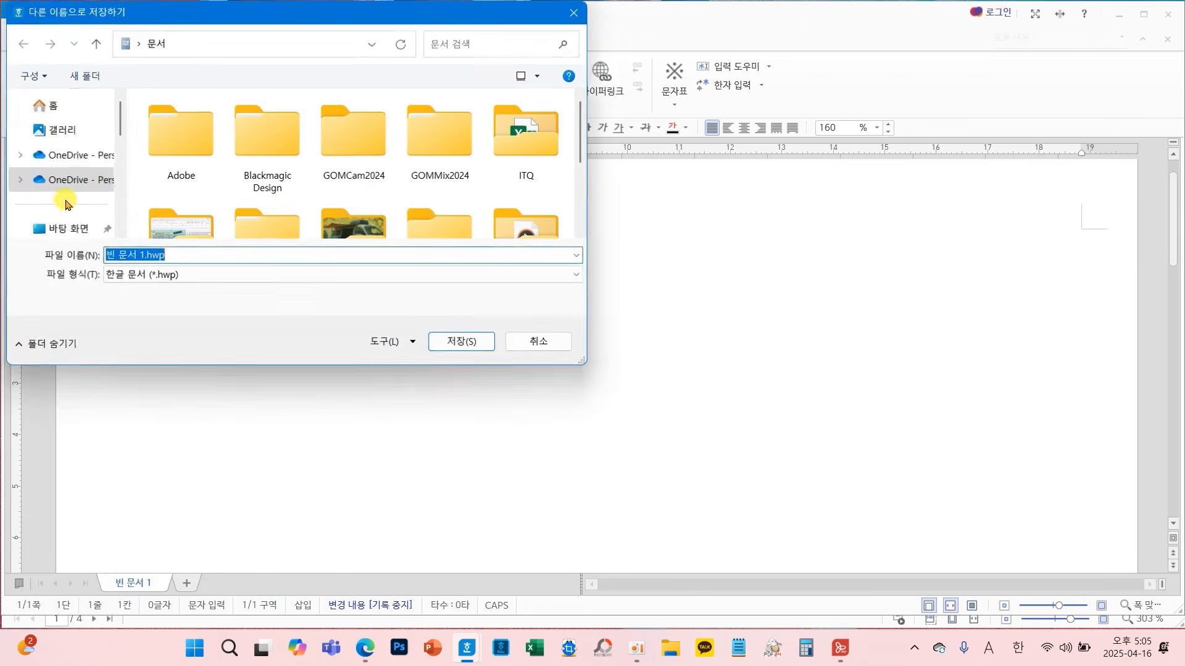
drag(212, 25, 422, 94)
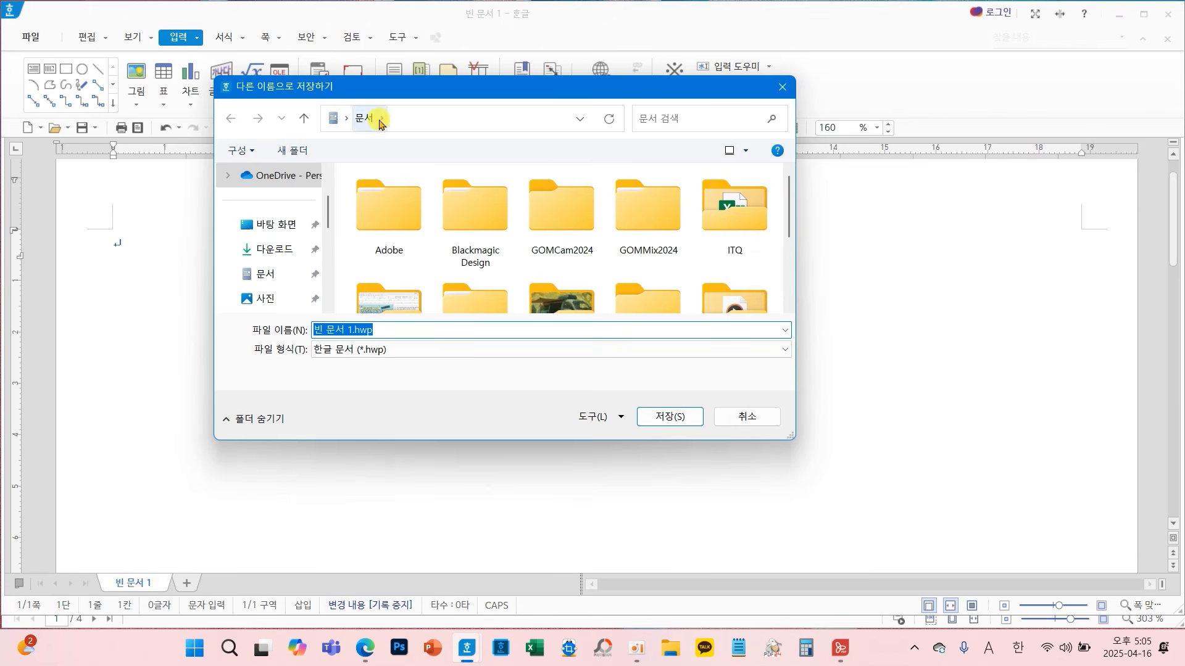
double_click(749, 217)
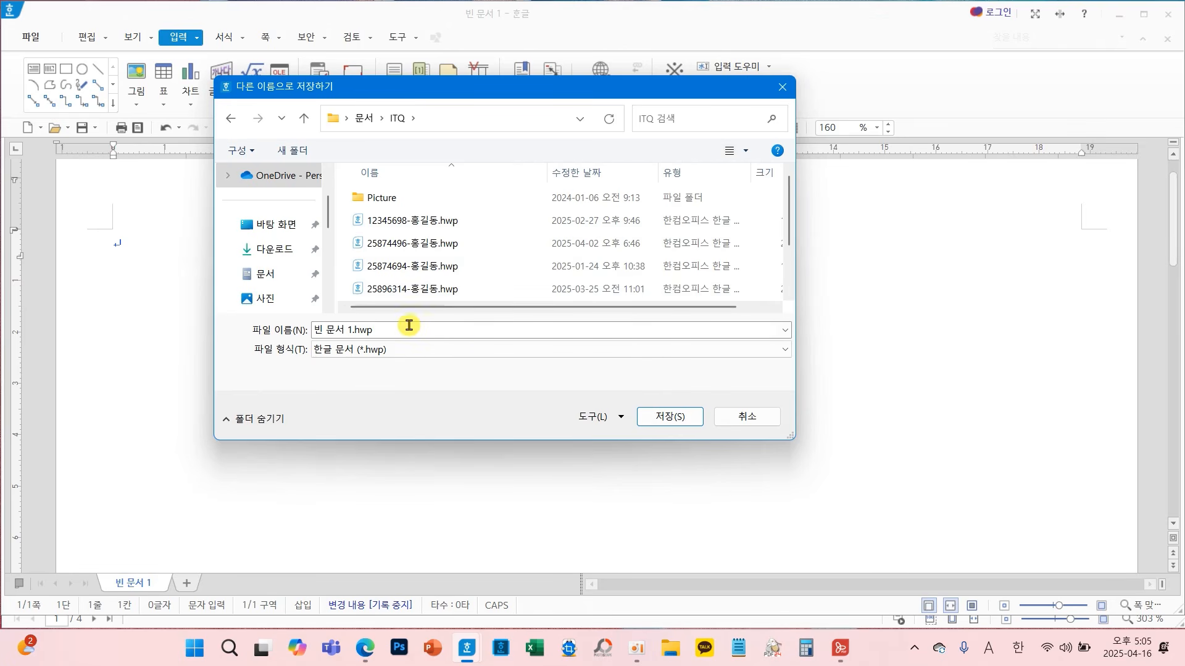
Name the file with the exam number, a hyphen and the candidate's name, and save it as a 한글 문서 (*.hwp)
drag(245, 318, 396, 344)
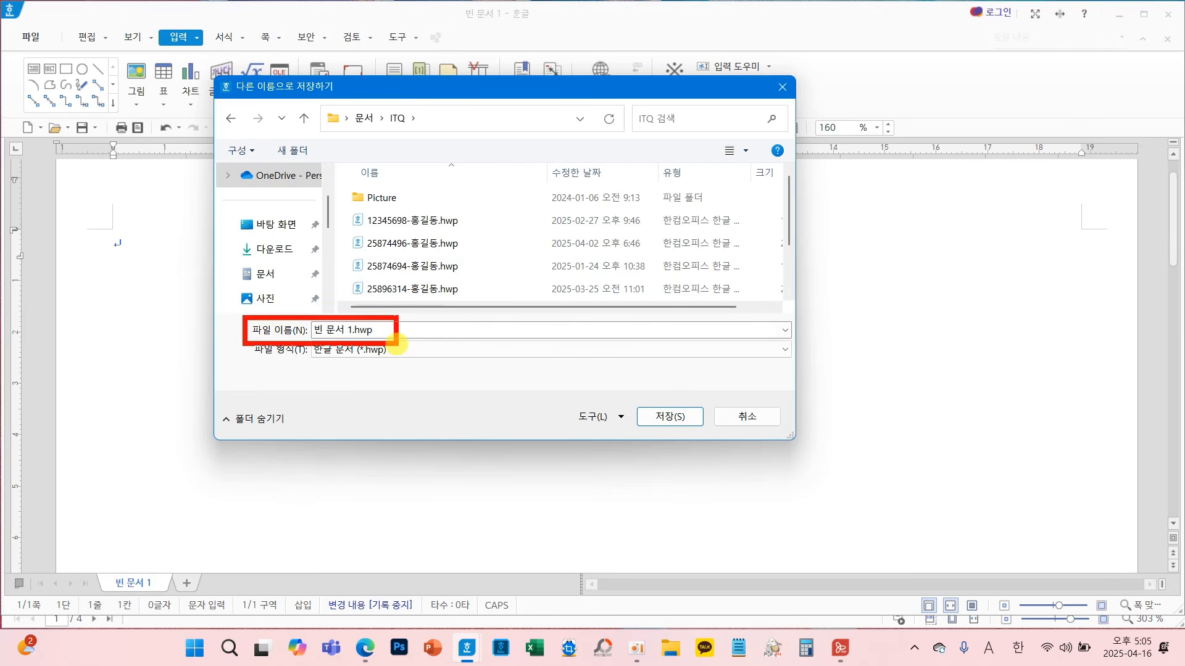
key(Escape)
click(386, 333)
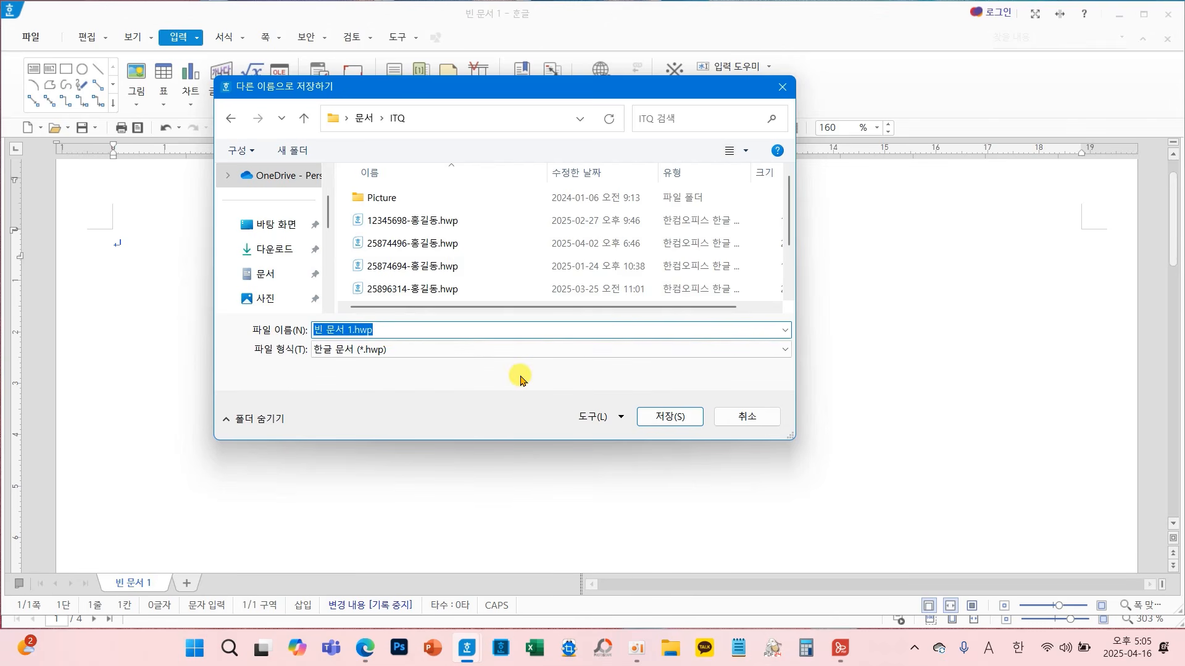
text(458)
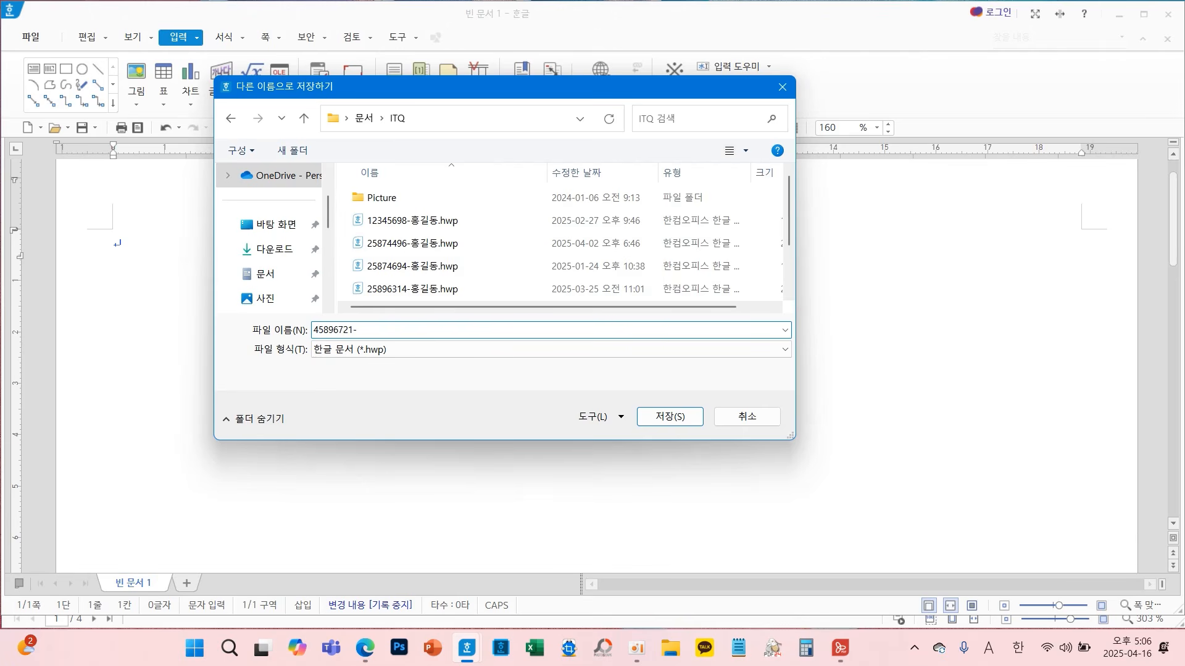
text(96721-)
key(Hangul)
text(ㅎ)
text(길동)
click(671, 416)
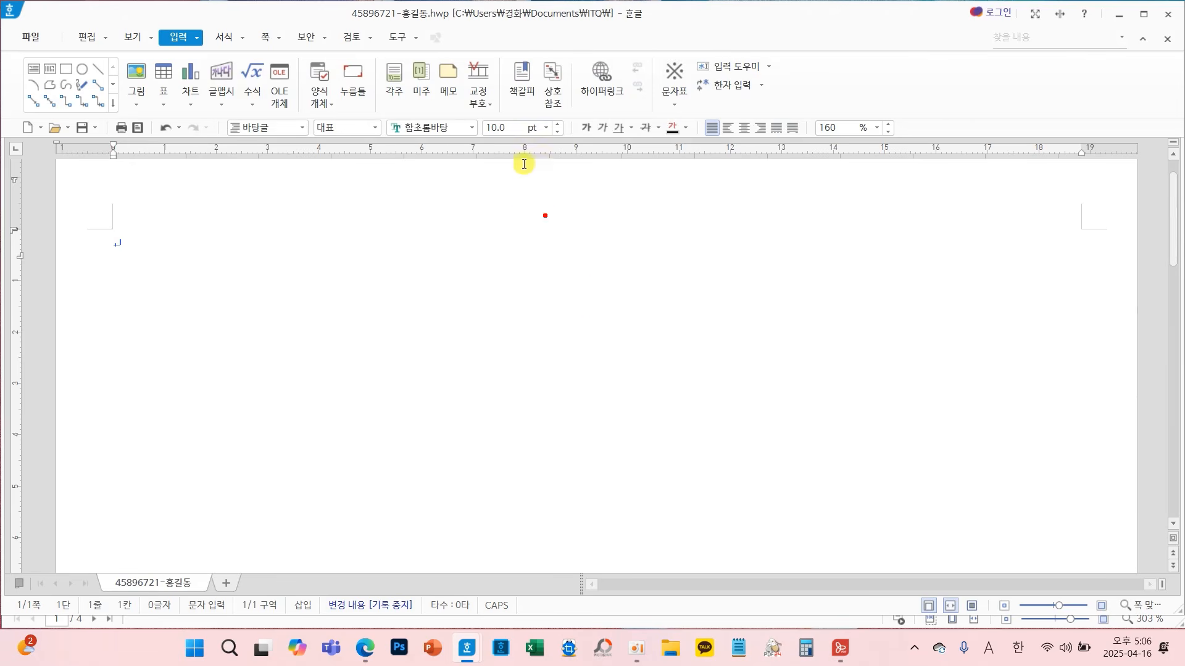
drag(318, 3, 472, 28)
Shorten the document window to uncover the exam sheet and read its candidate instructions, including the page division (페이지구분) rules
drag(548, 615, 563, 454)
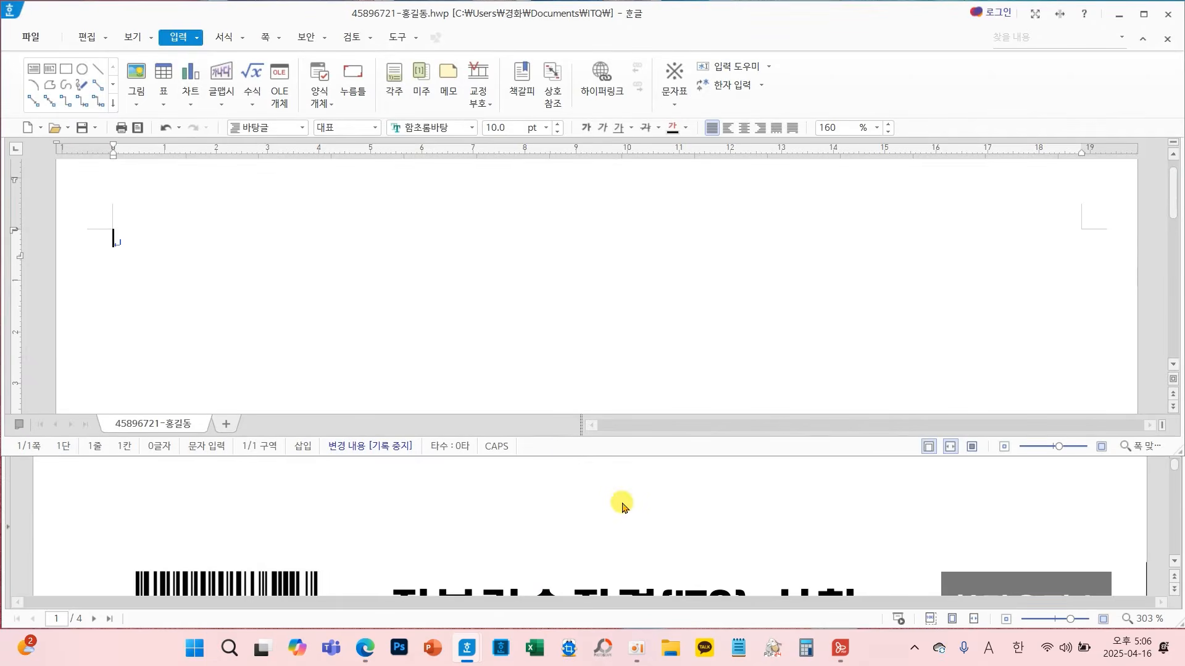
scroll(620, 494, down, 8)
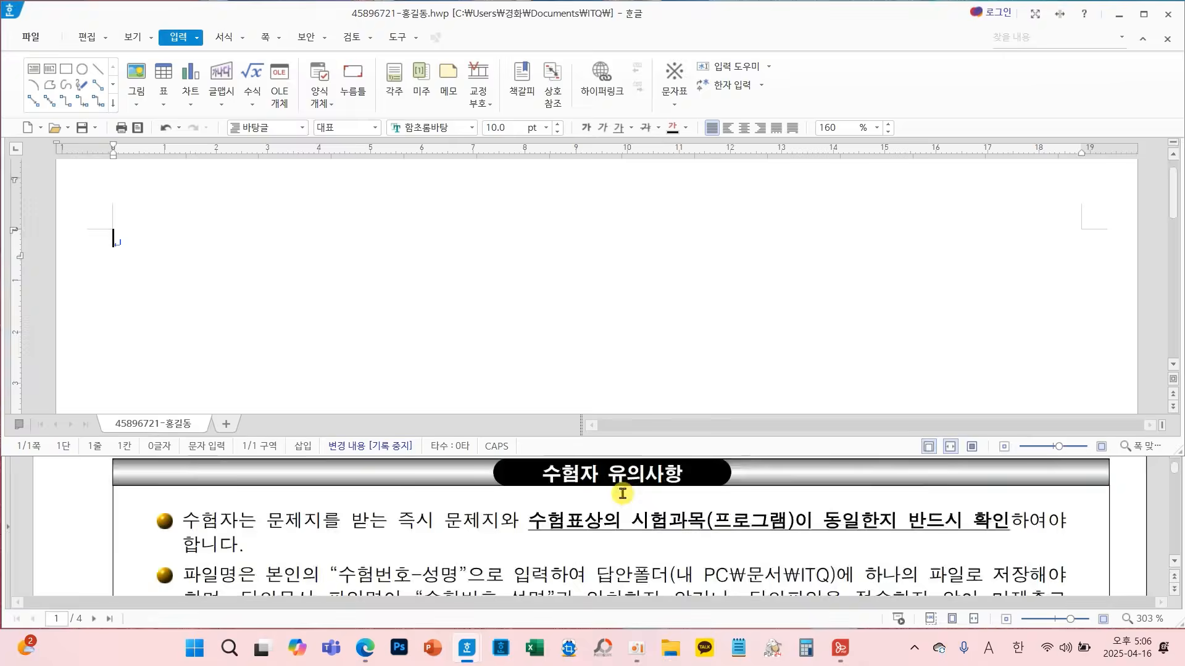
scroll(628, 492, down, 10)
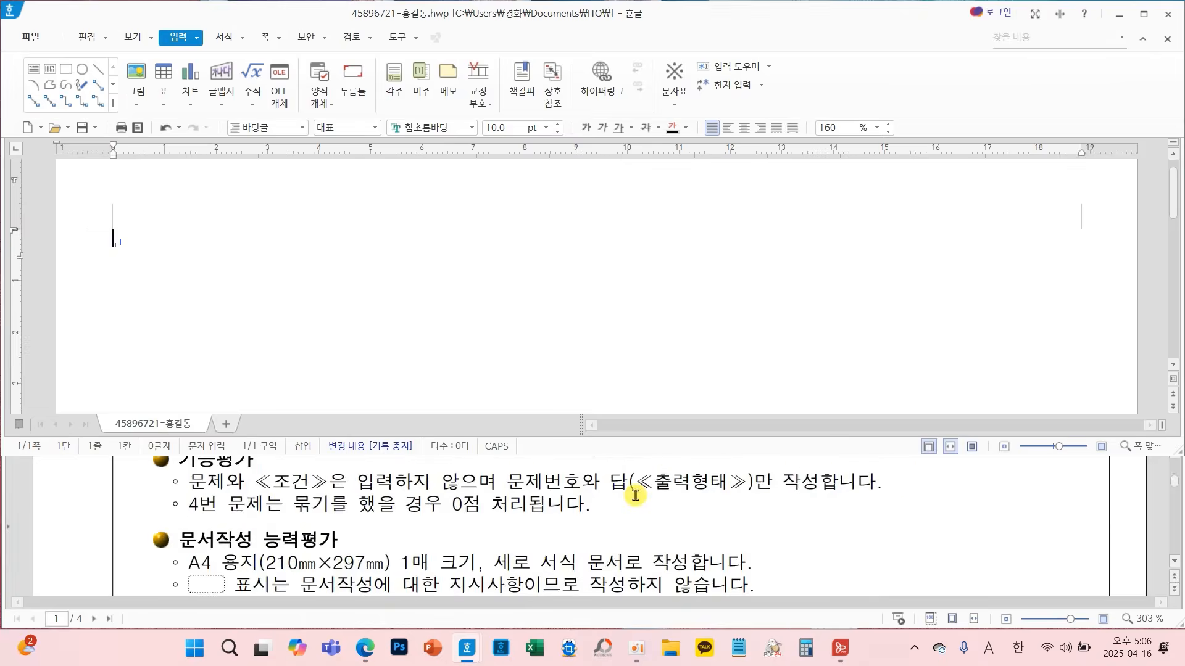
scroll(637, 499, down, 10)
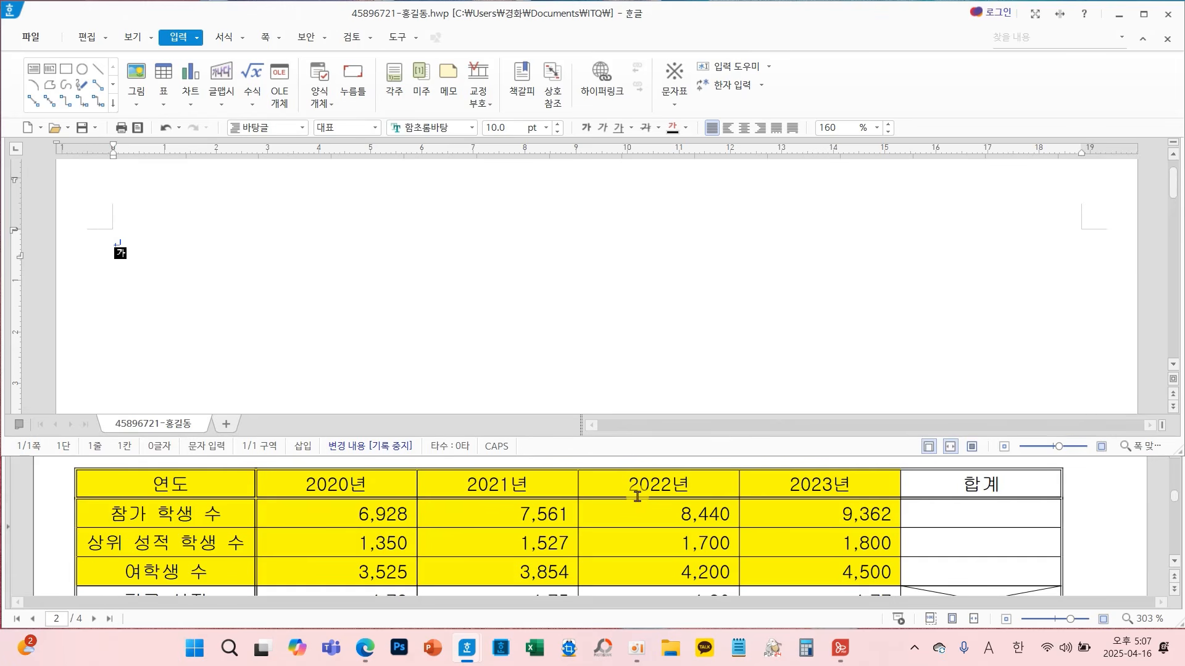
scroll(539, 342, up, 1)
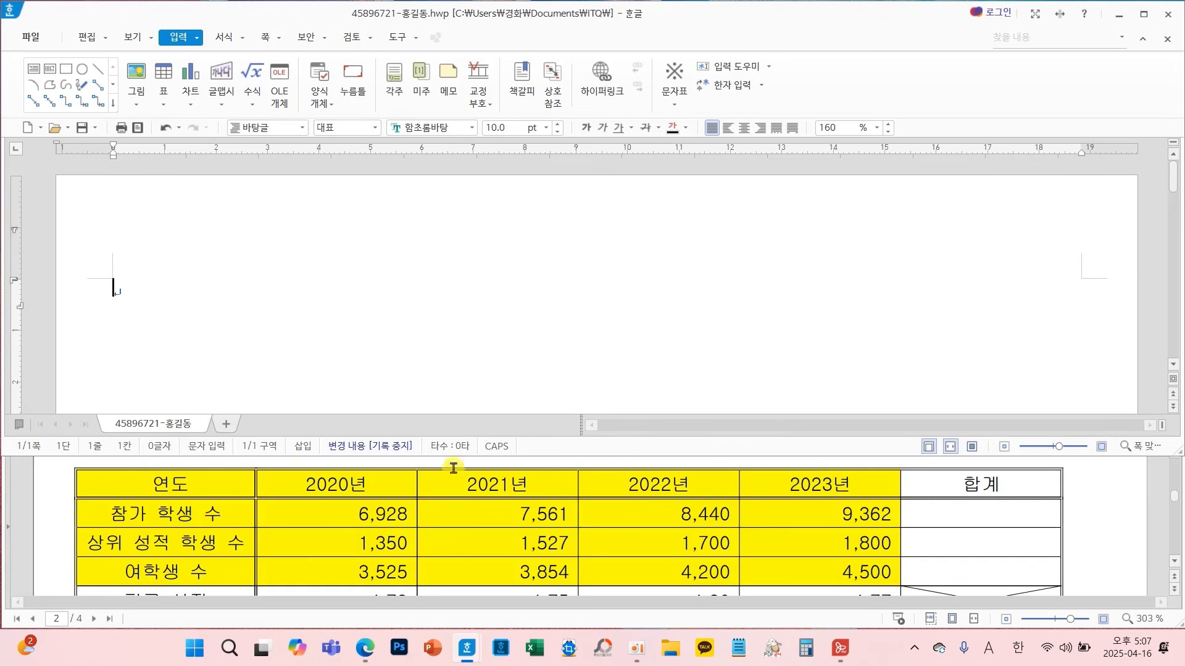
scroll(453, 468, up, 10)
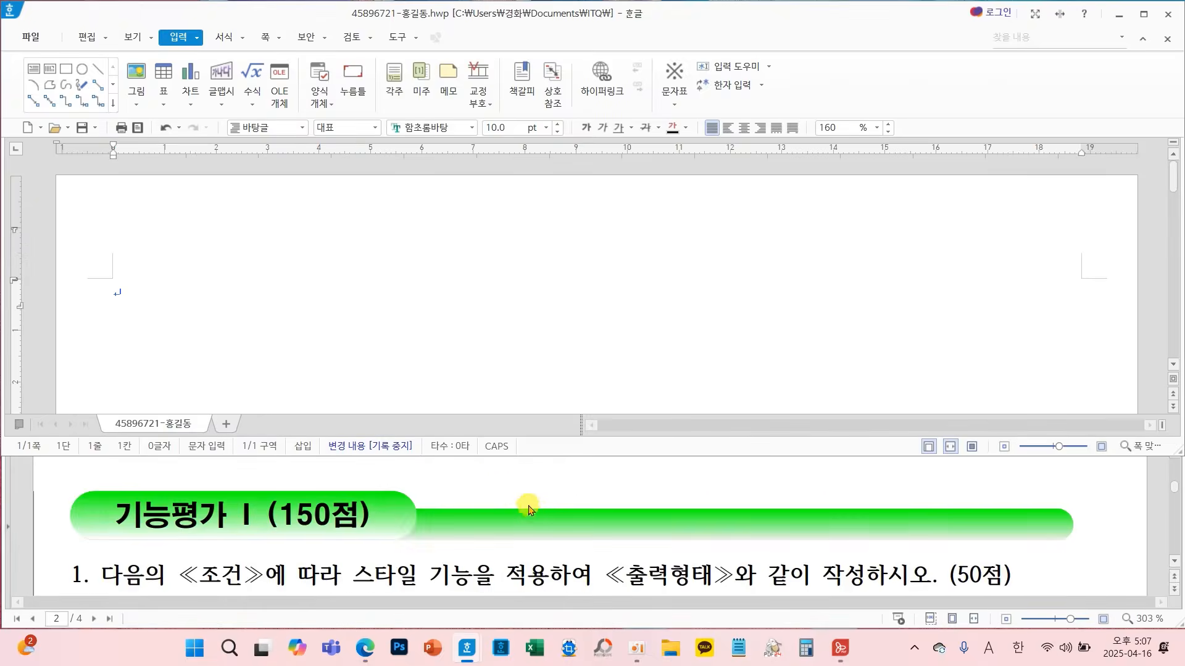
scroll(531, 507, up, 8)
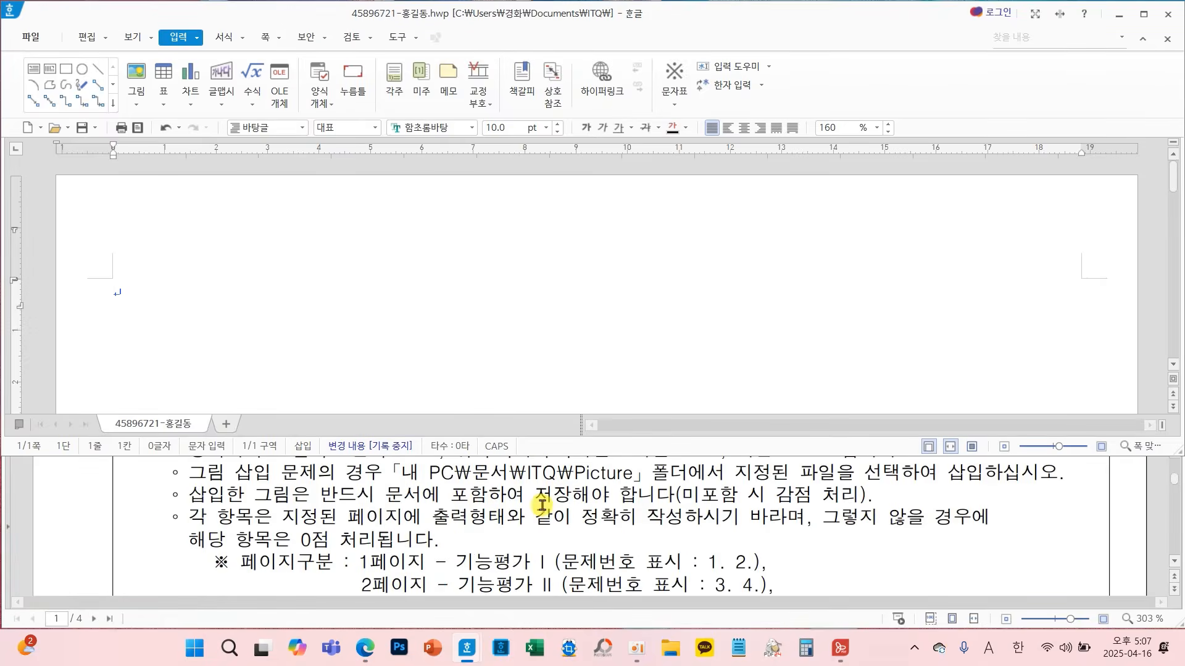
scroll(542, 506, down, 1)
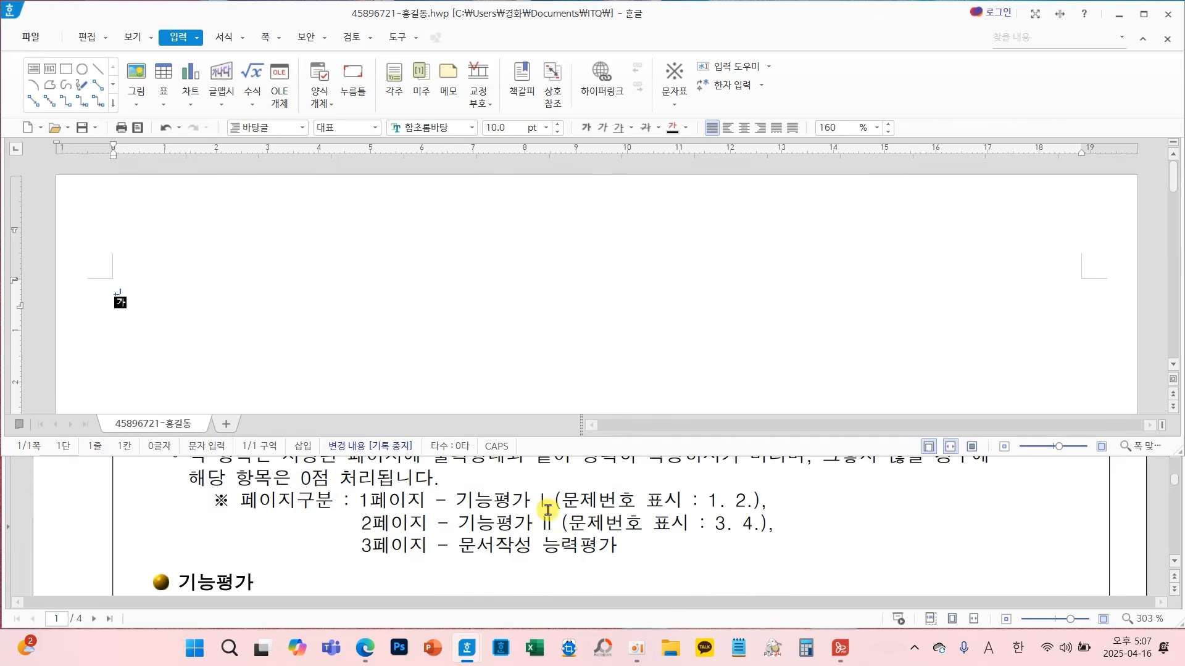
mouse_move(198, 487)
mouse_down()
mouse_move(614, 565)
mouse_move(810, 569)
mouse_up()
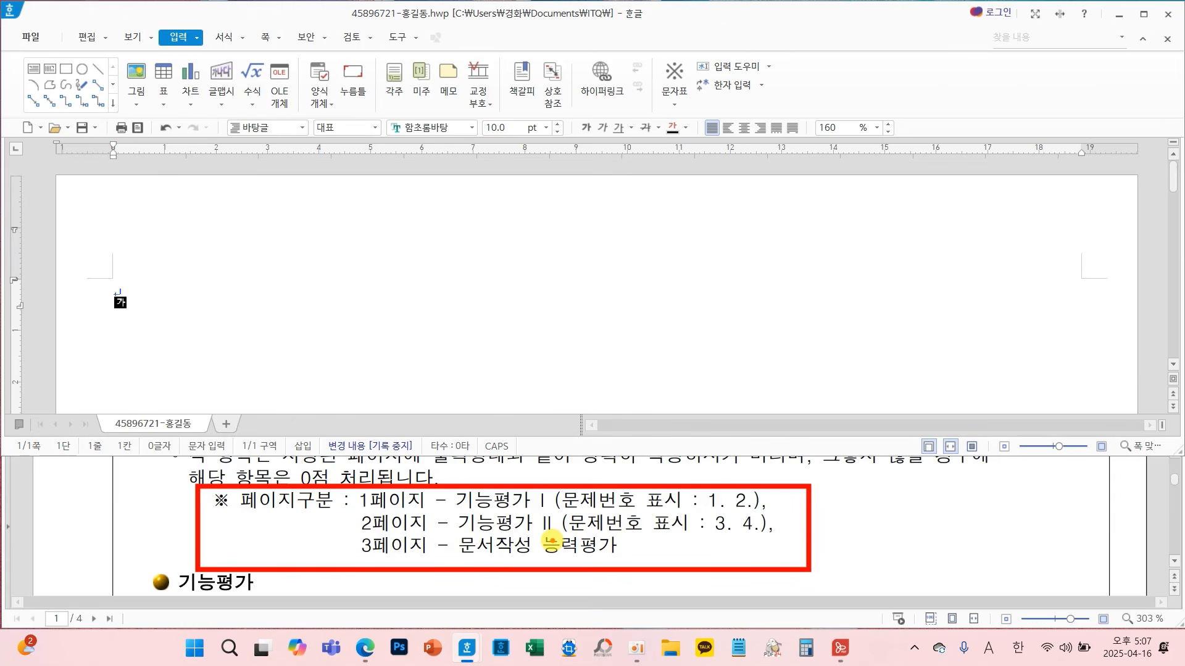
key(Escape)
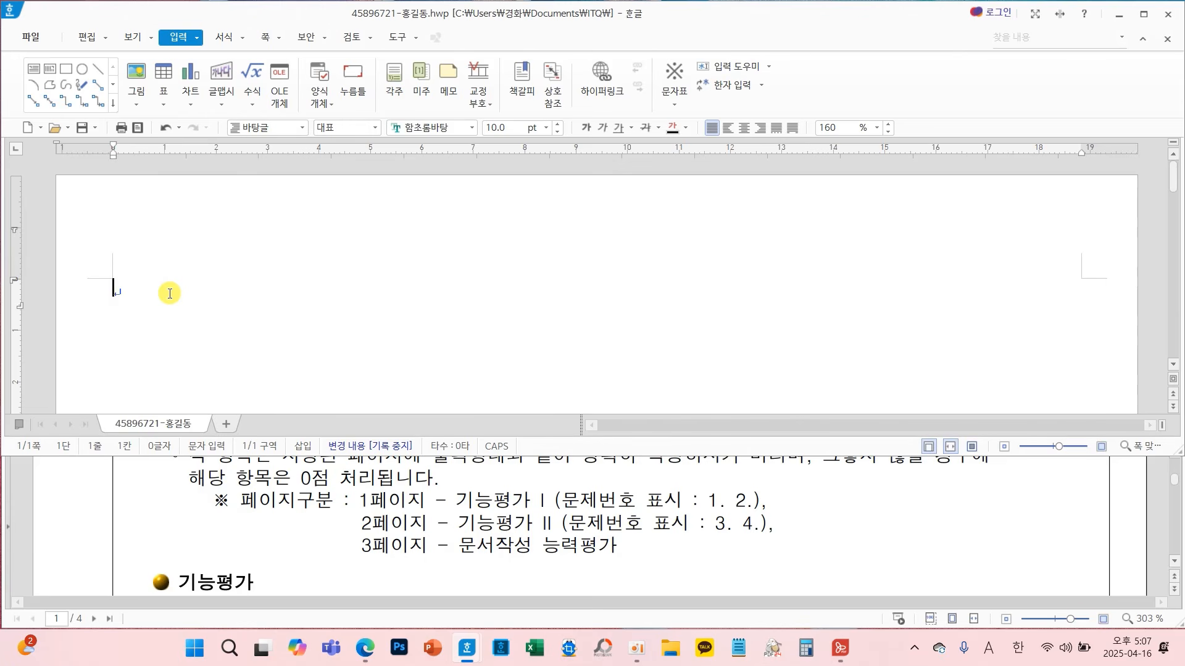
Enter the question number "1." on the first line and start a new line below it
text(1.)
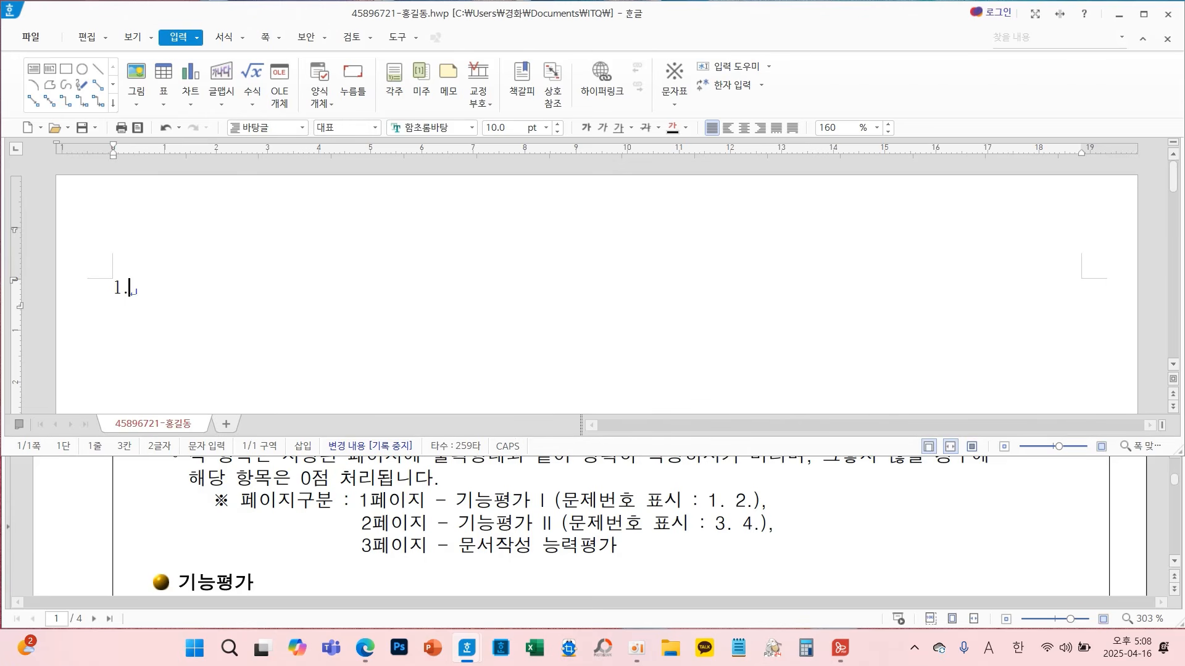
key(Return)
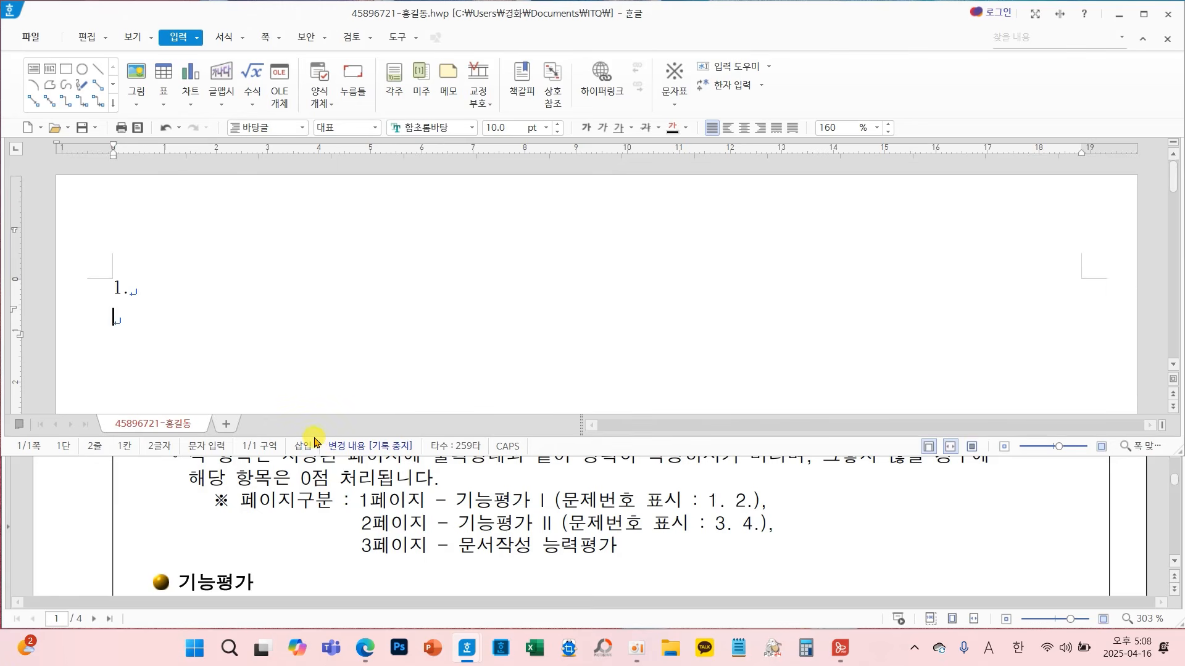
key(Hangul)
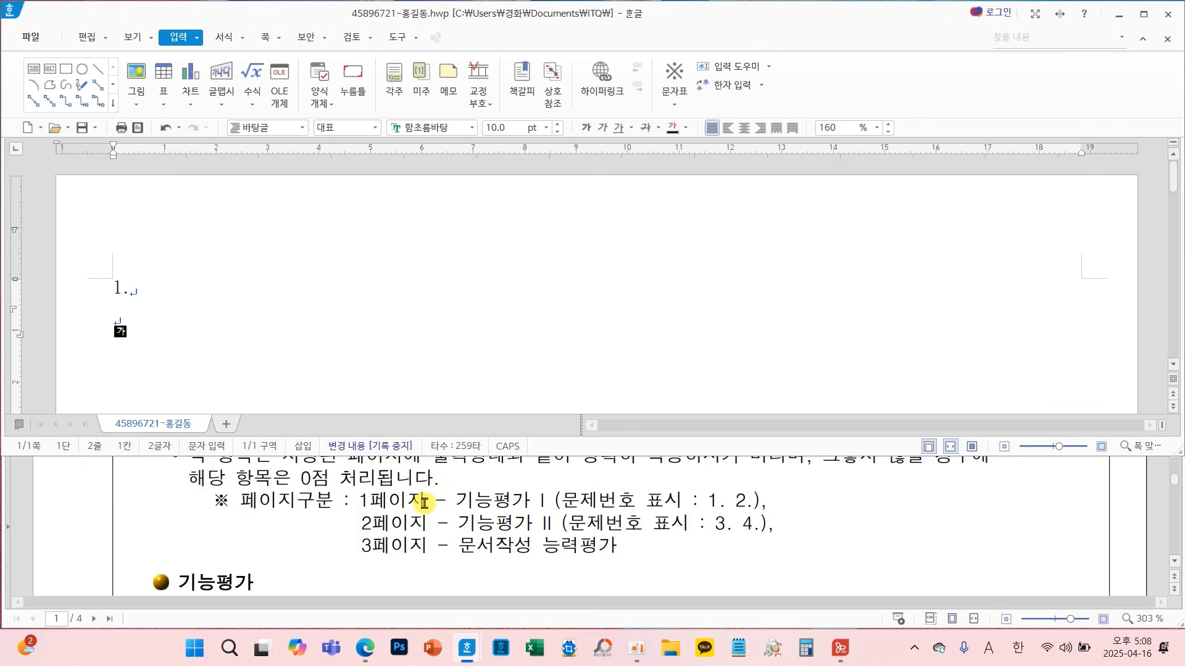
Enter question 1's English and Korean 출력형태 paragraphs from the exam sheet below "1.", with a paragraph break only between the two
scroll(422, 499, down, 1)
scroll(422, 498, down, 5)
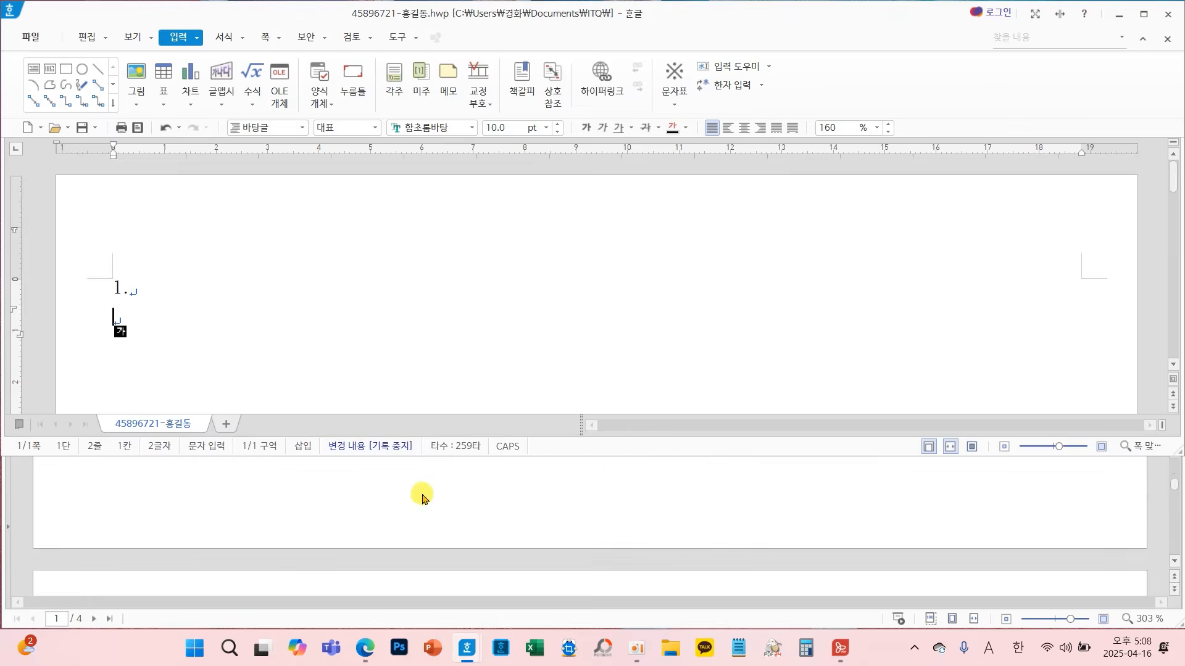
scroll(422, 487, down, 1)
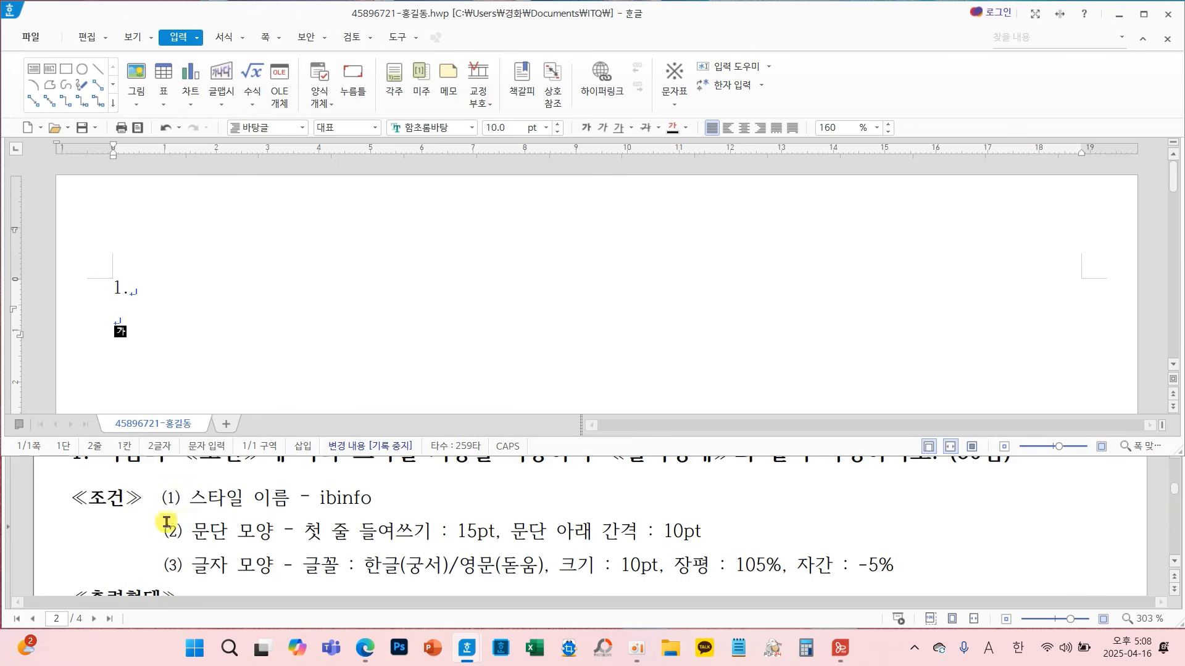
scroll(287, 534, down, 3)
scroll(287, 534, up, 1)
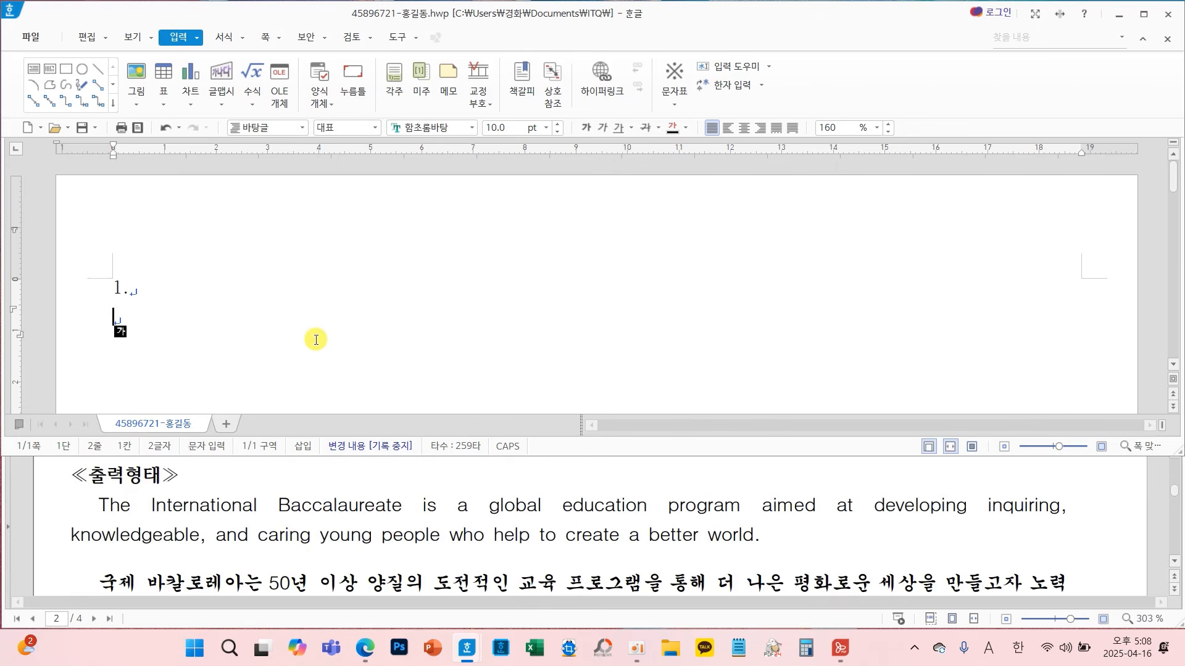
scroll(317, 334, down, 1)
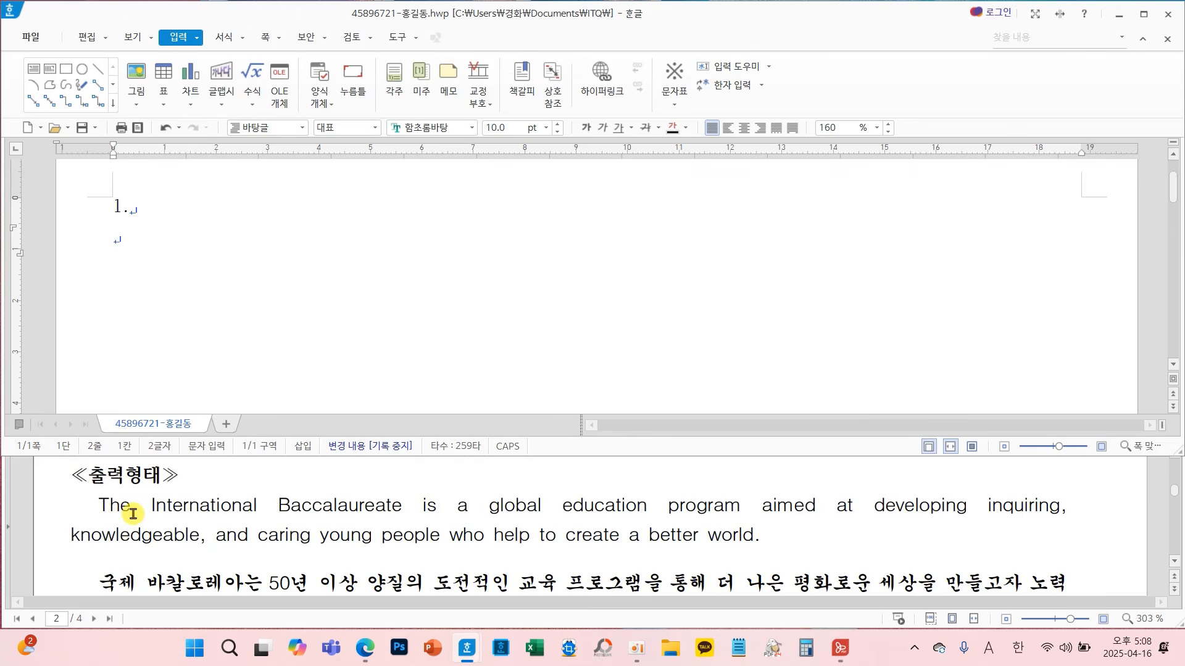
key(Hangul)
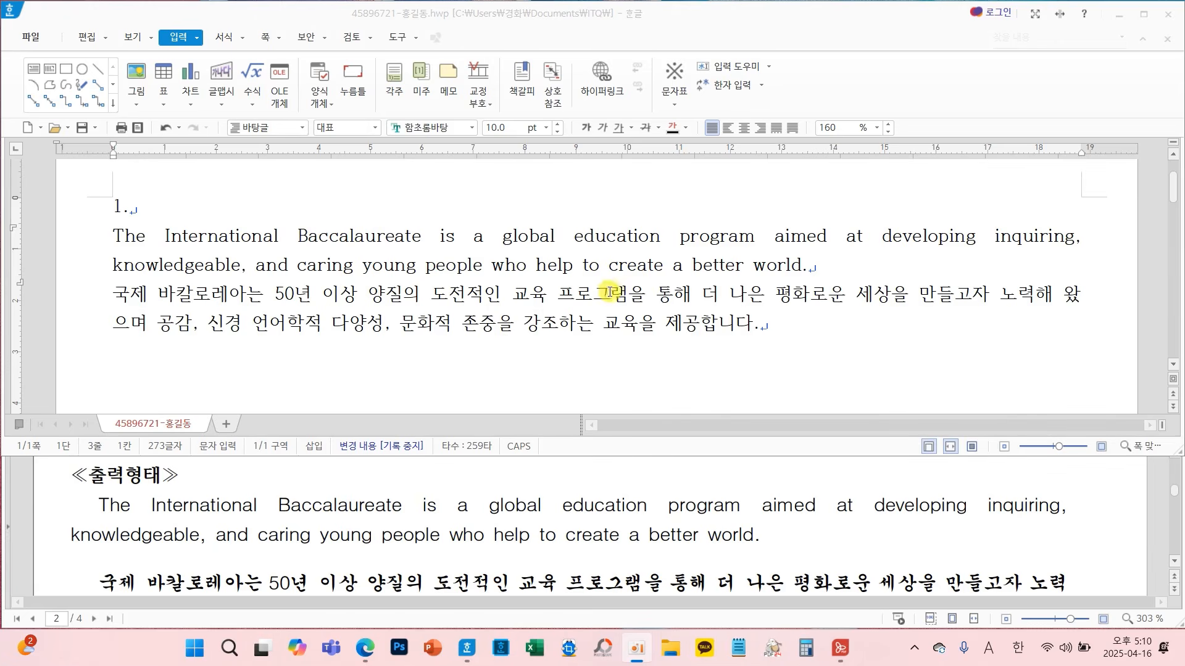
mouse_move(831, 256)
mouse_down()
mouse_move(830, 276)
mouse_move(794, 281)
mouse_move(816, 290)
mouse_up()
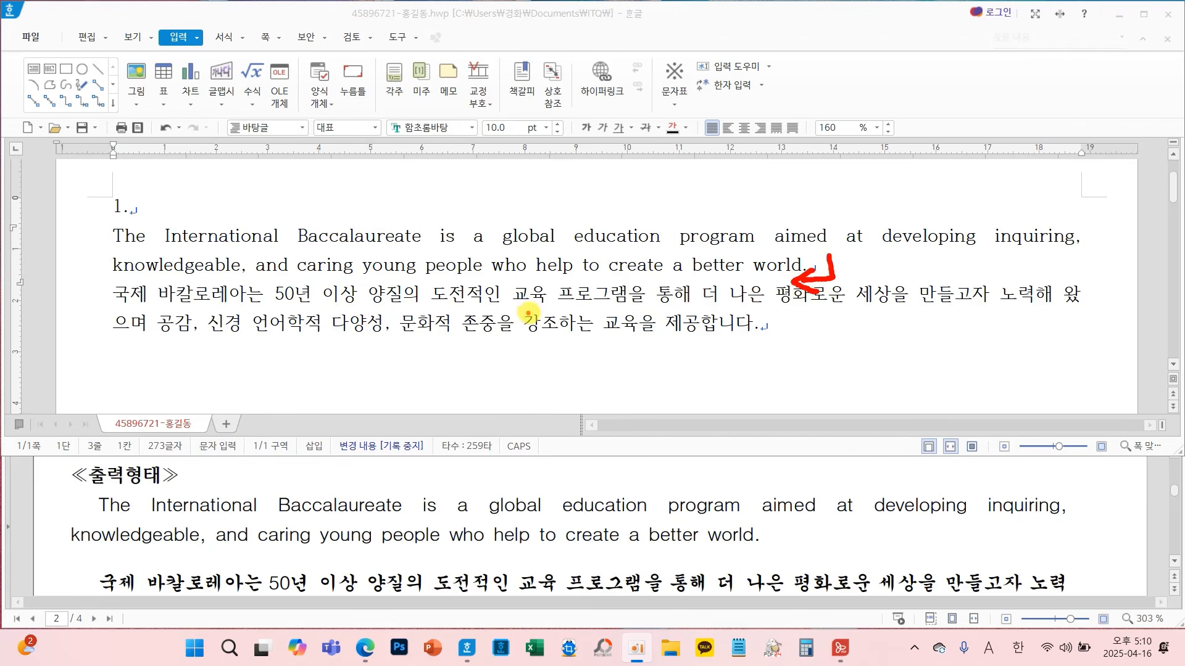
mouse_move(1091, 220)
mouse_down()
mouse_move(1053, 243)
mouse_move(1072, 262)
mouse_move(1026, 269)
mouse_up()
drag(1028, 219, 1134, 283)
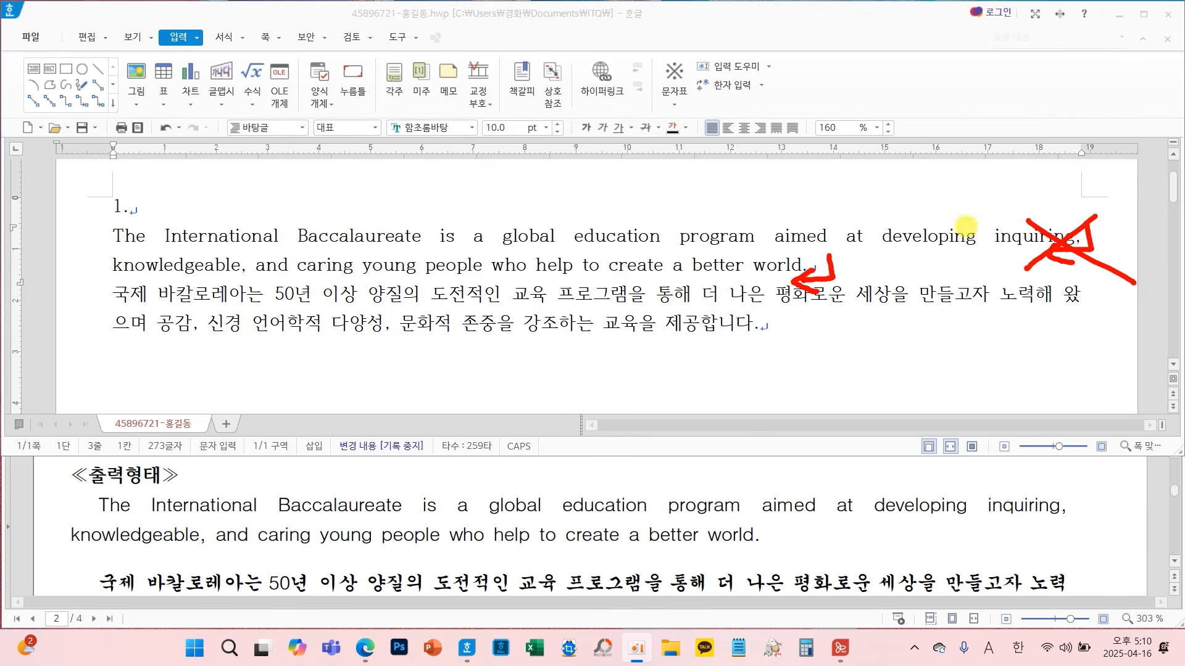
key(Escape)
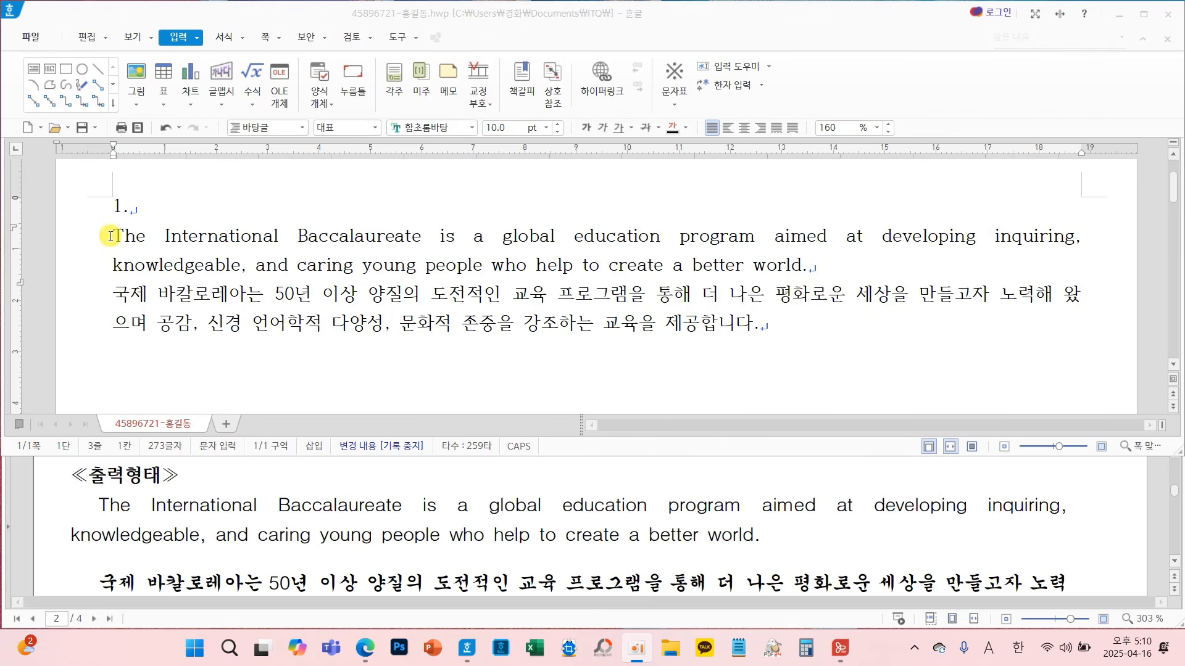
Select the English and Korean paragraphs below "1." and start a new paragraph style for them named ibinfo
drag(113, 236, 752, 326)
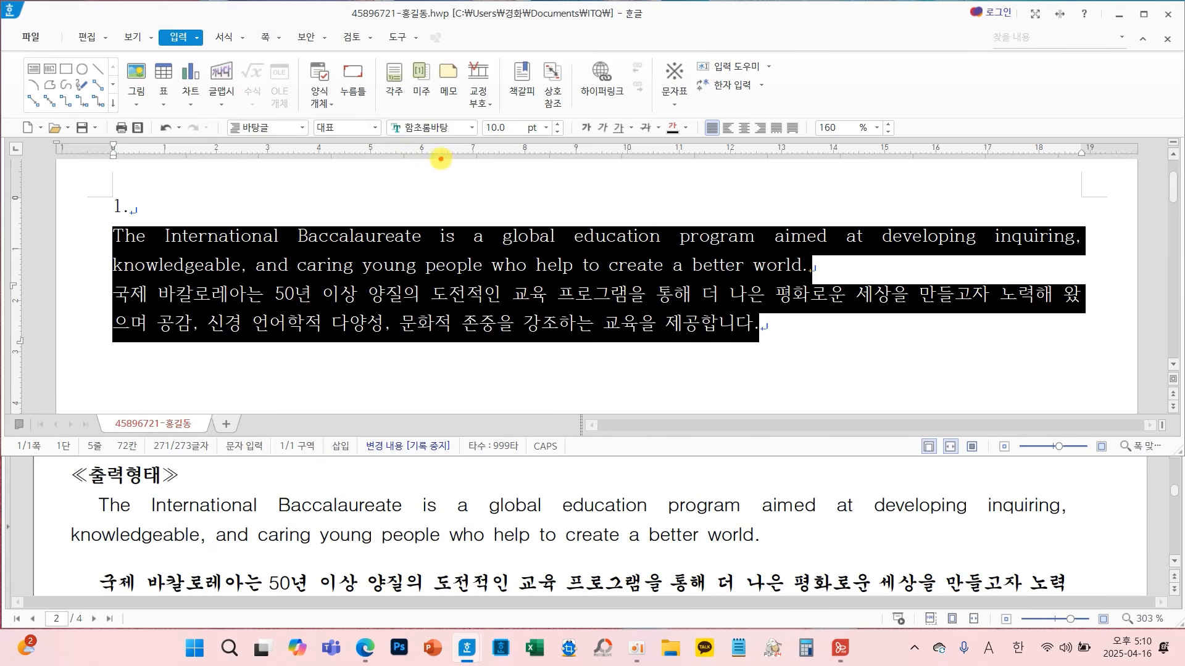
mouse_move(440, 159)
mouse_down()
mouse_move(450, 237)
mouse_move(441, 176)
mouse_move(574, 165)
mouse_up()
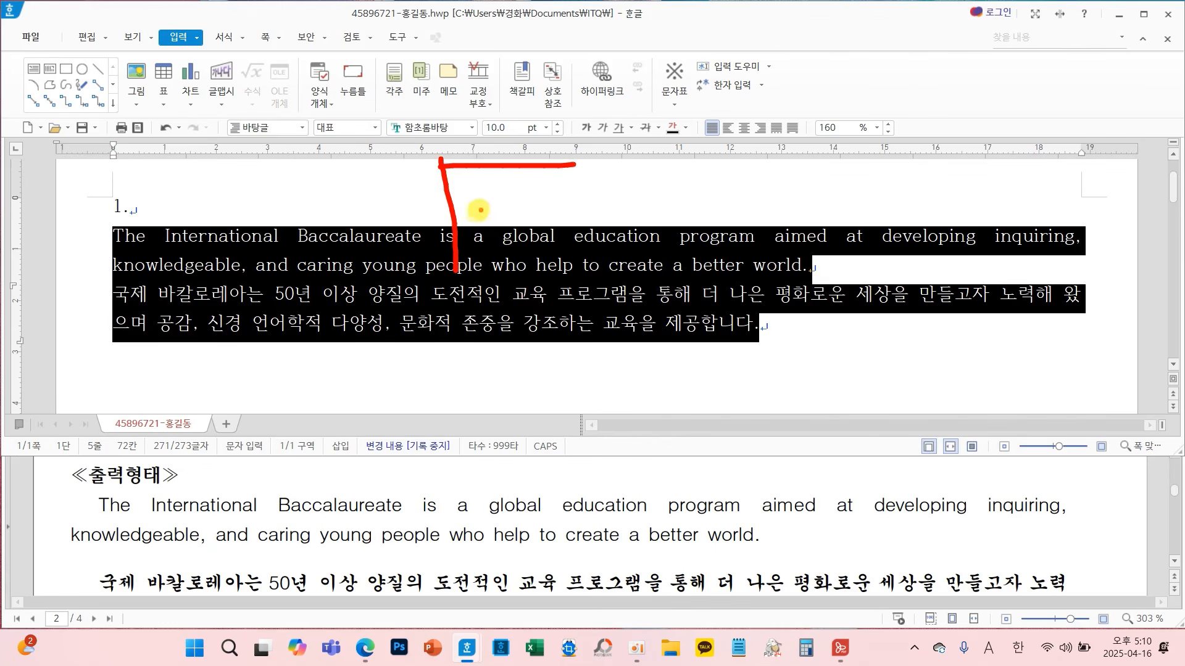
drag(467, 215, 523, 214)
mouse_move(629, 154)
mouse_down()
mouse_move(666, 223)
mouse_move(606, 211)
mouse_up()
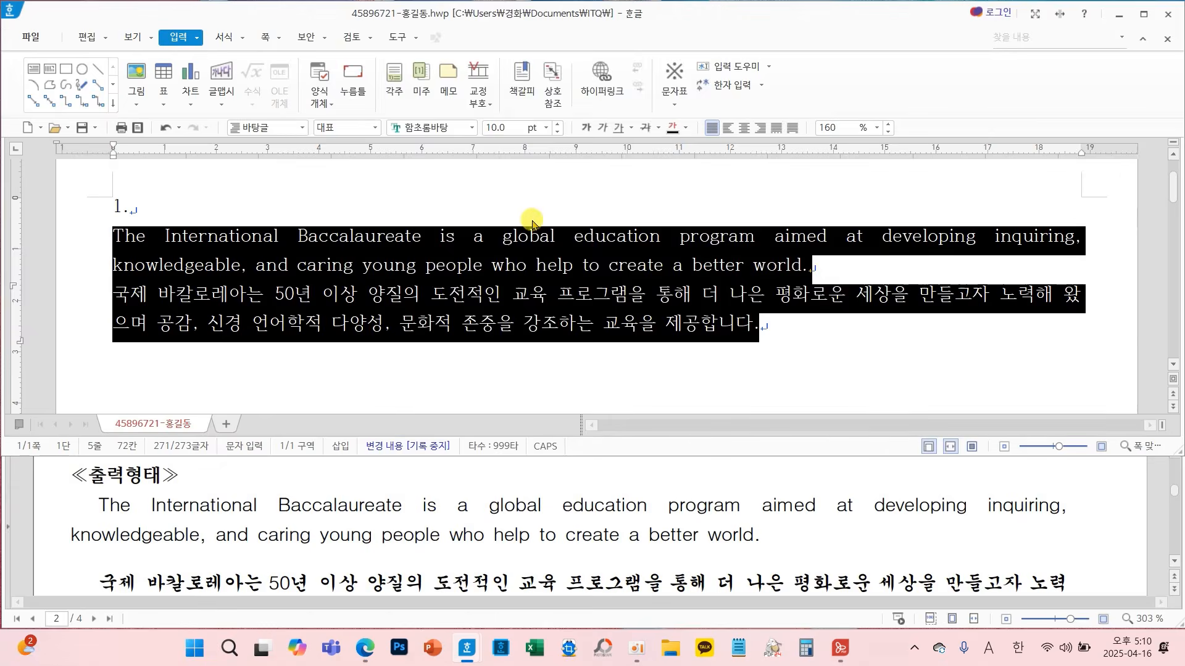
key(F6)
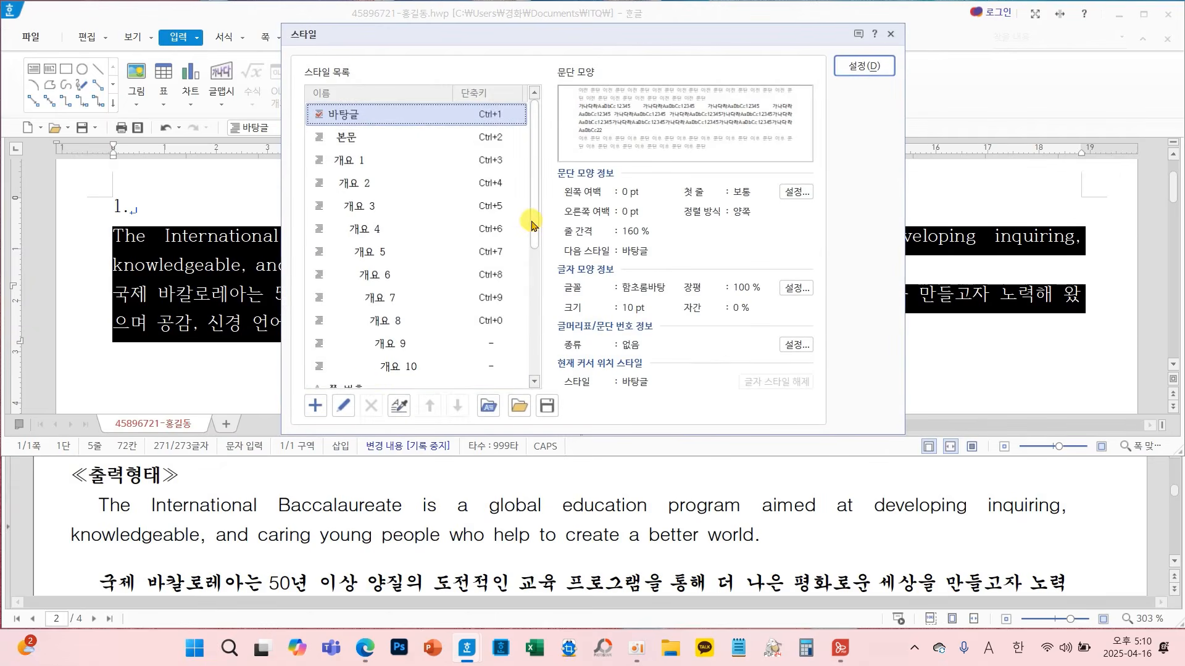
click(314, 407)
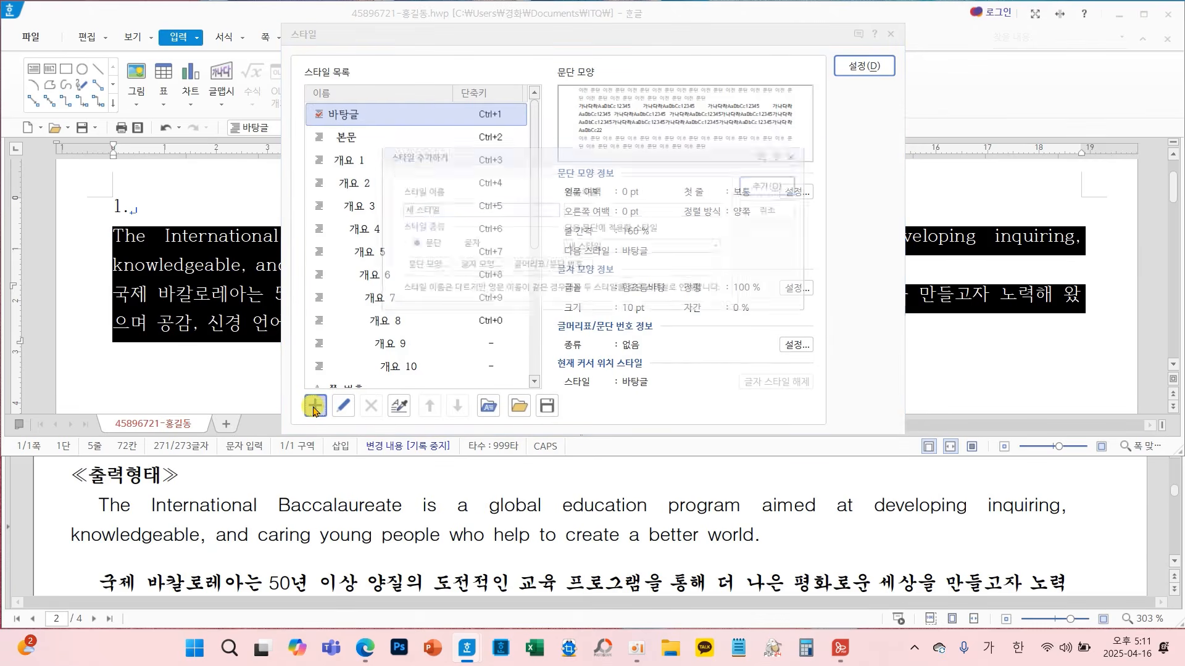
scroll(484, 521, up, 2)
scroll(484, 521, up, 2)
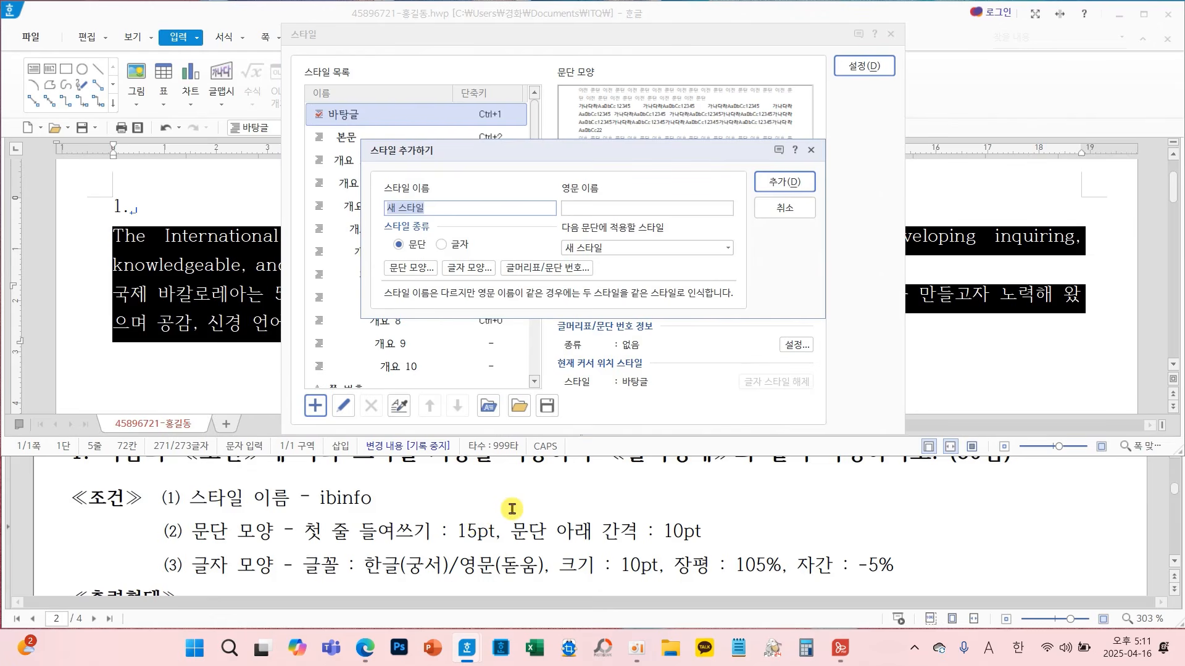
key(BackSpace)
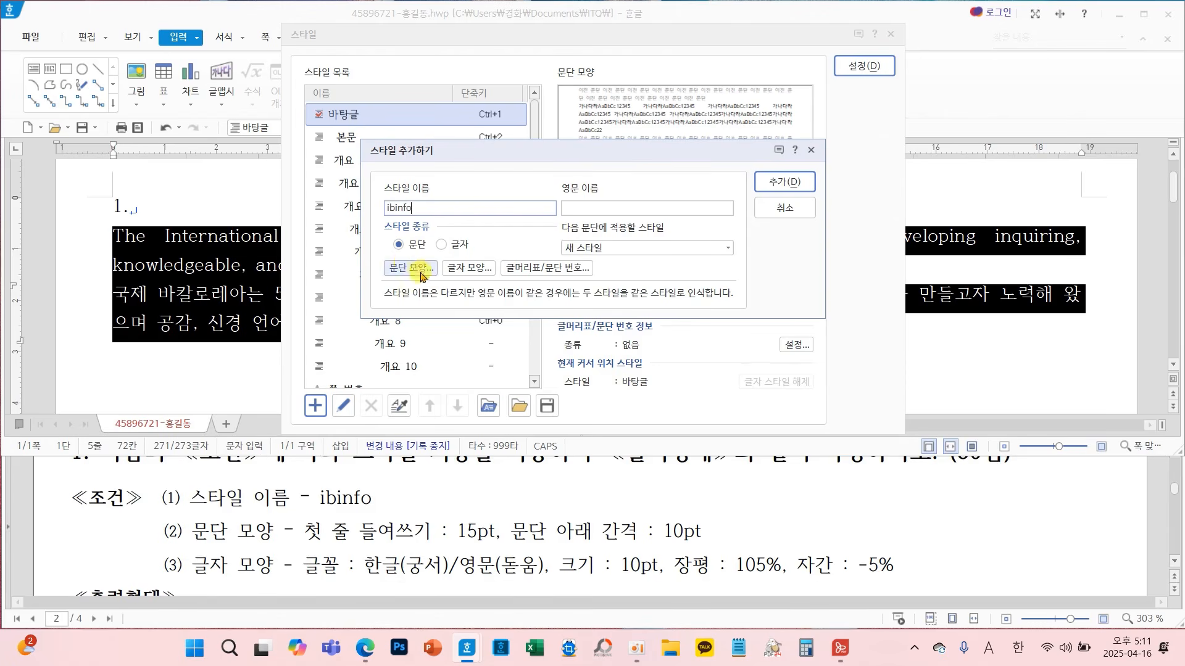
Give the ibinfo style's paragraph shape (문단 모양) a first-line indent (들여쓰기) of 15 pt and spacing below (문단 아래) of 10 pt
click(402, 269)
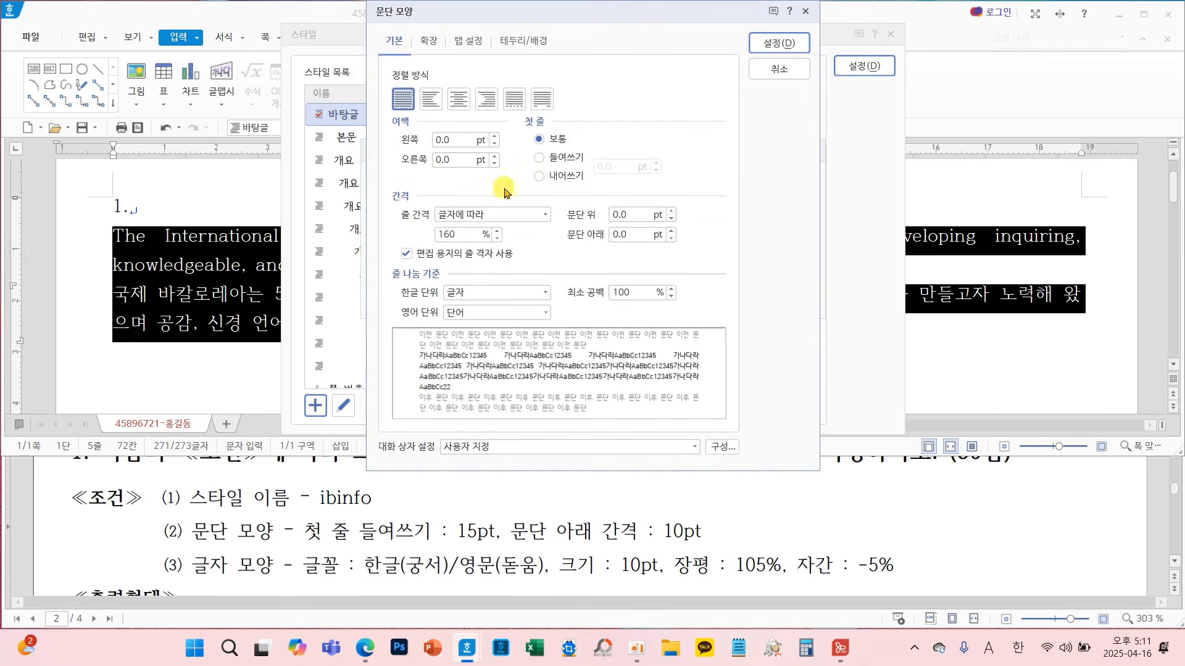
click(556, 161)
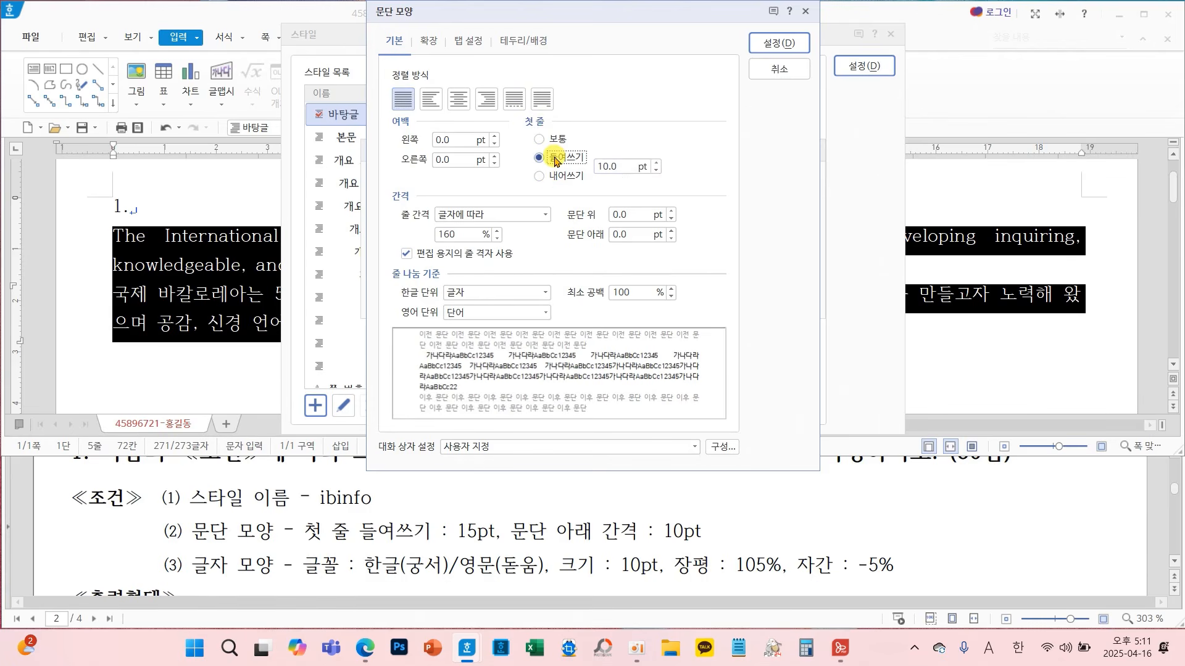
click(656, 162)
click(656, 162)
click(656, 163)
click(656, 163)
click(656, 163)
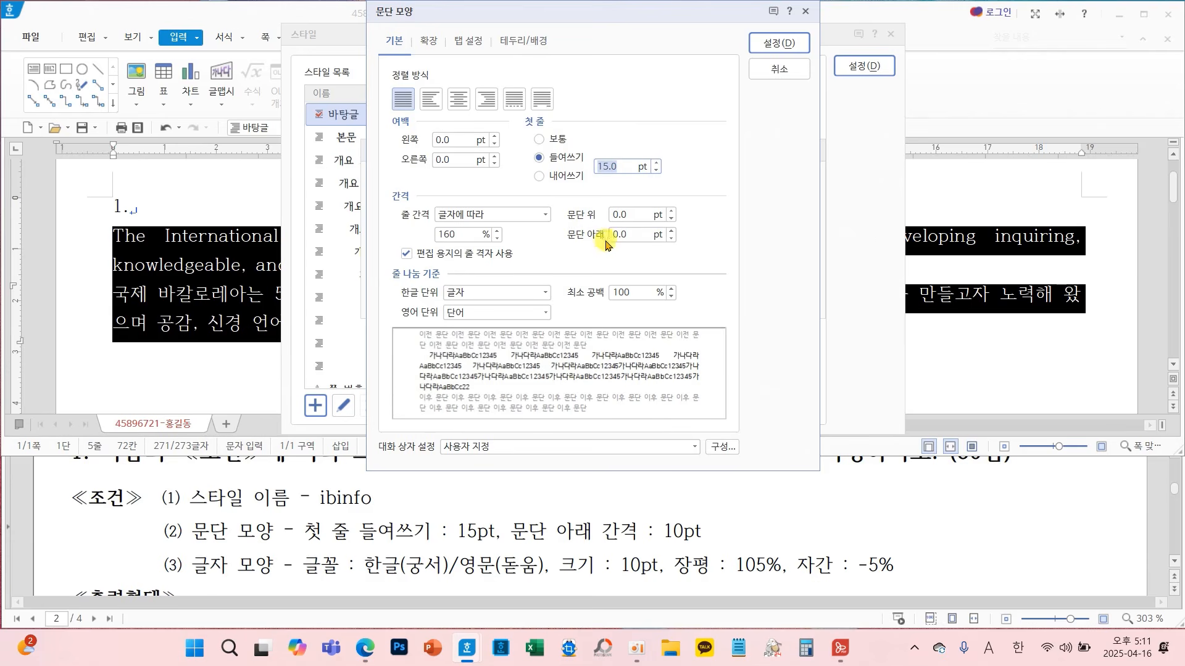
click(639, 236)
text(10)
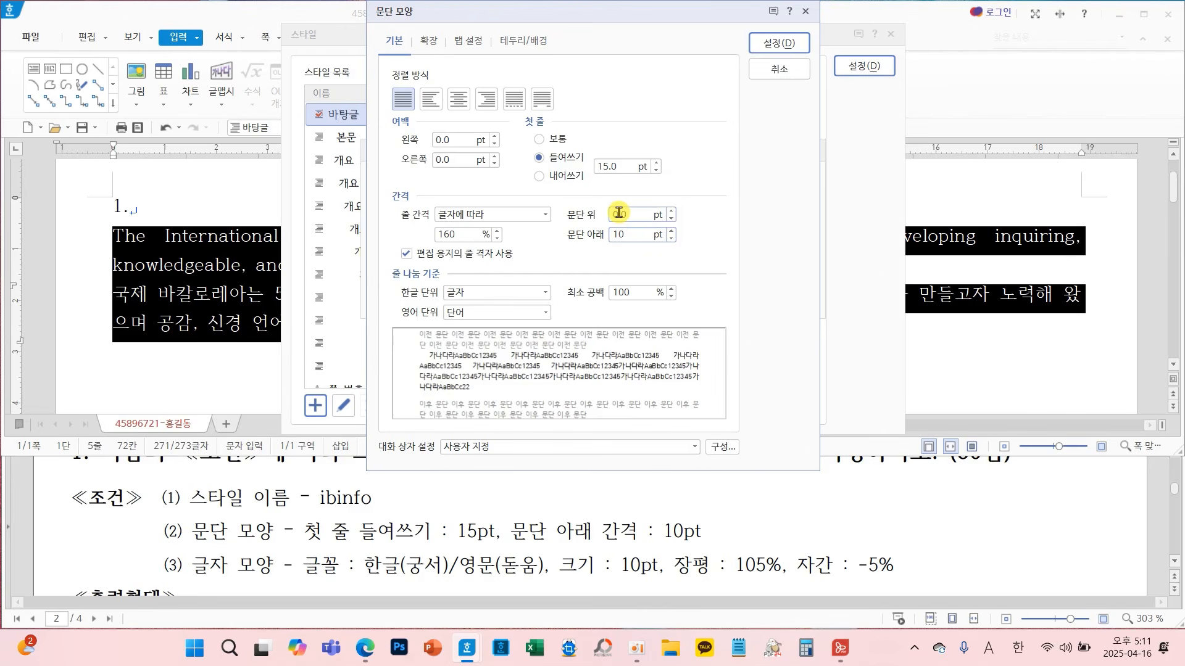
click(784, 47)
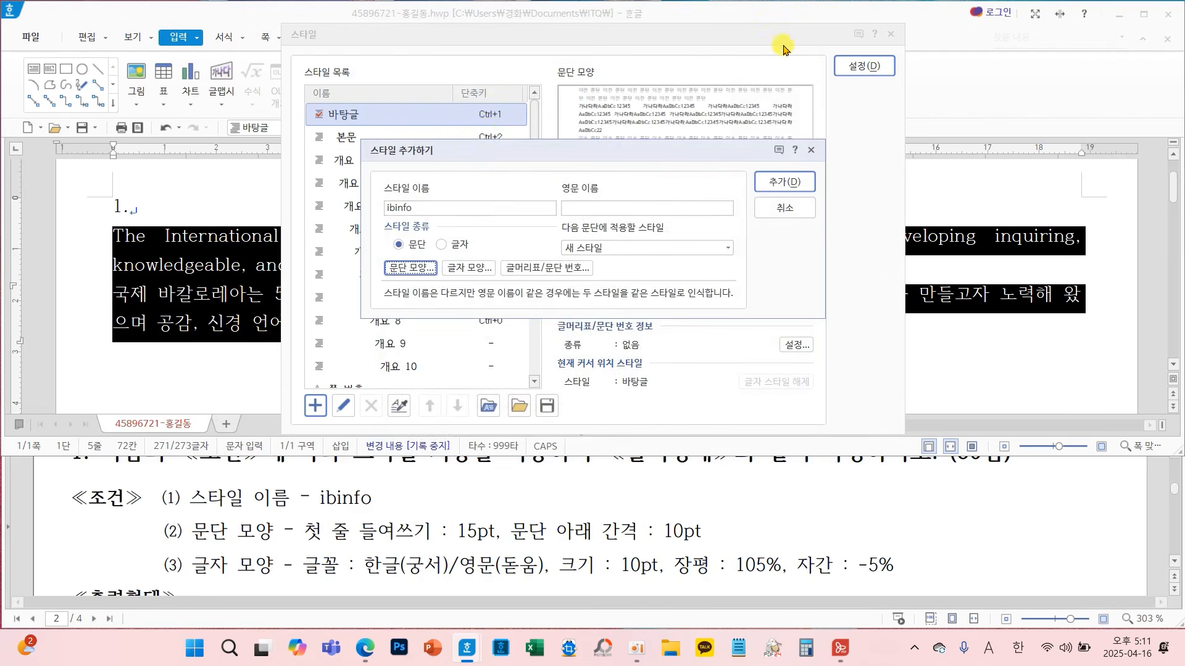
Set the character width ratio (장평) to 105% in the ibinfo style's character shape (글자 모양) settings
click(462, 269)
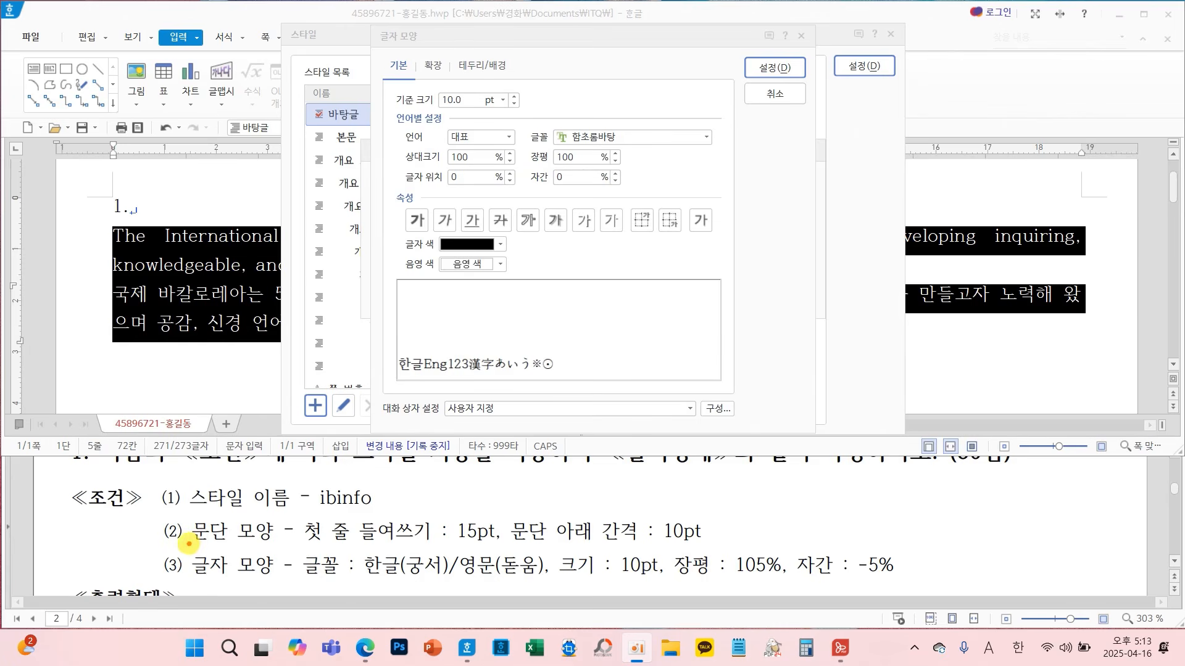
mouse_move(188, 543)
mouse_down()
mouse_move(520, 570)
mouse_move(845, 571)
mouse_move(922, 607)
mouse_move(917, 590)
mouse_up()
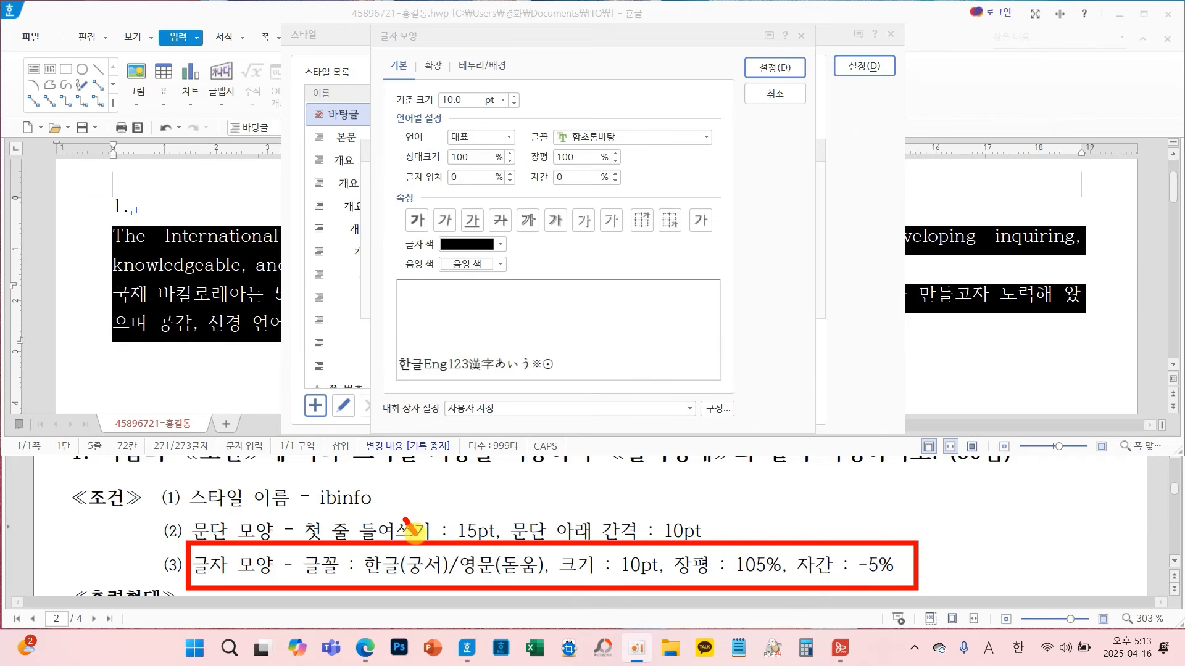
mouse_move(404, 520)
mouse_down()
mouse_move(441, 507)
mouse_move(525, 534)
mouse_move(558, 509)
mouse_up()
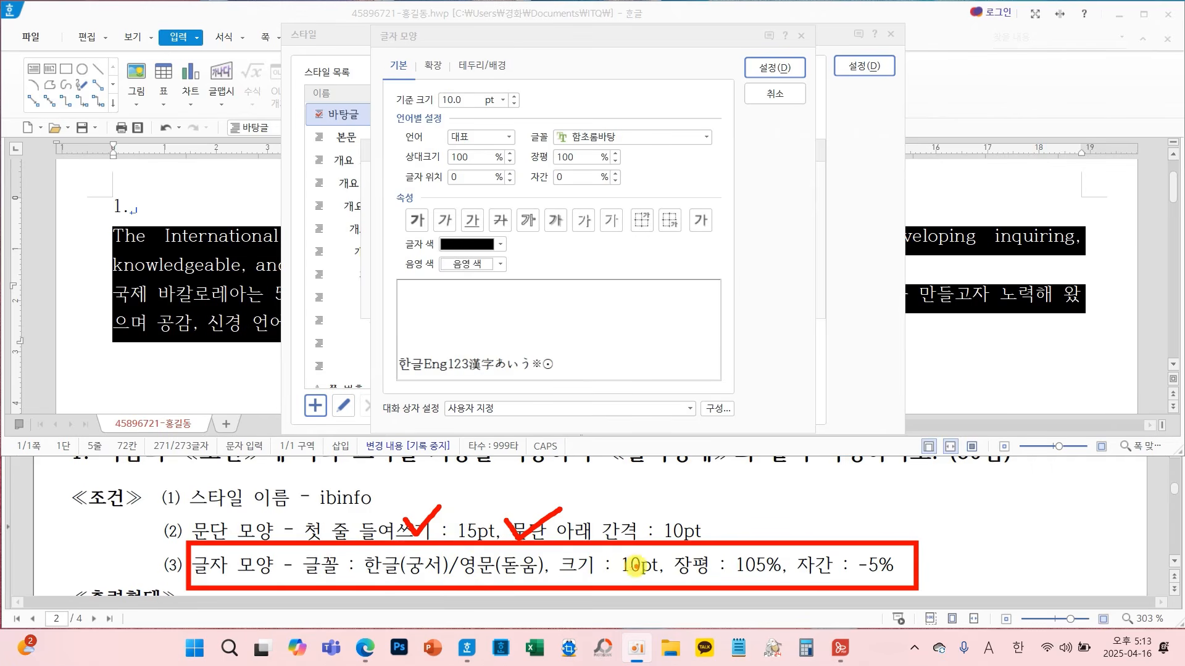
key(Escape)
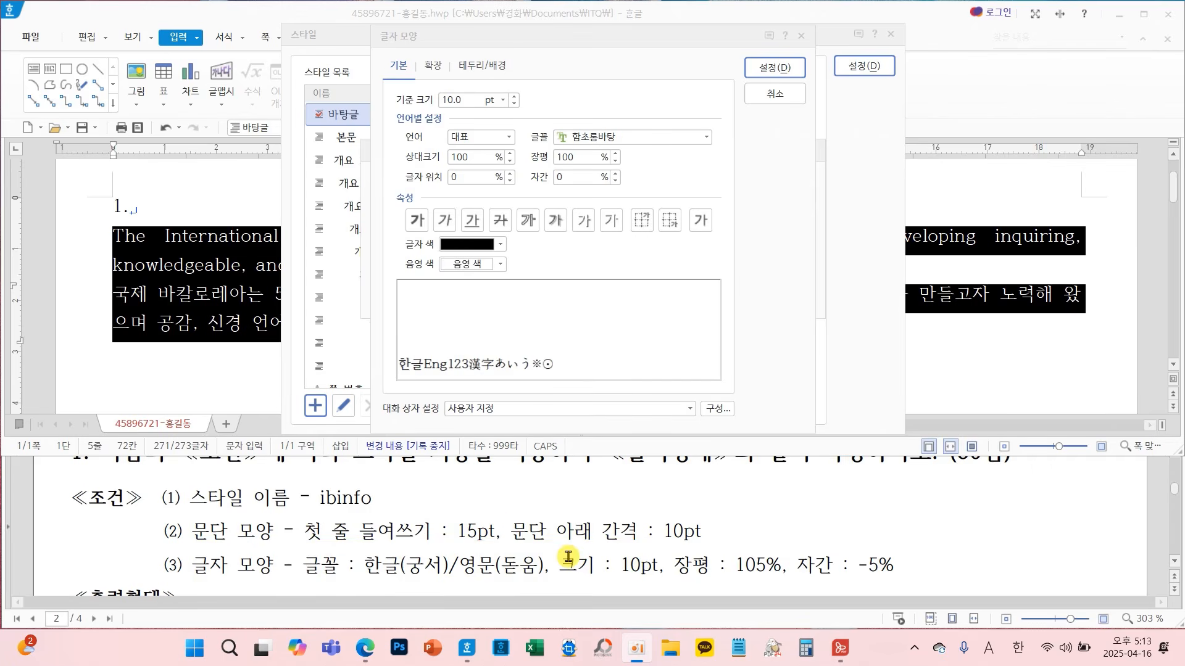
mouse_move(554, 548)
mouse_down()
mouse_move(802, 589)
mouse_move(910, 581)
mouse_up()
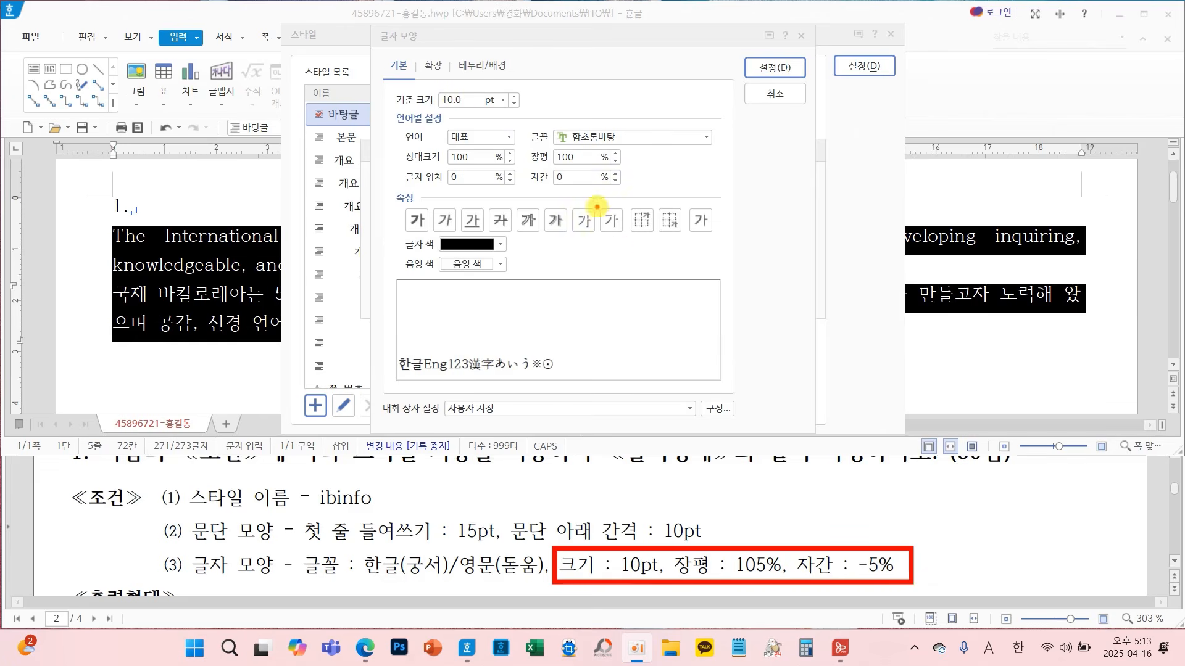
click(616, 154)
click(615, 154)
click(616, 154)
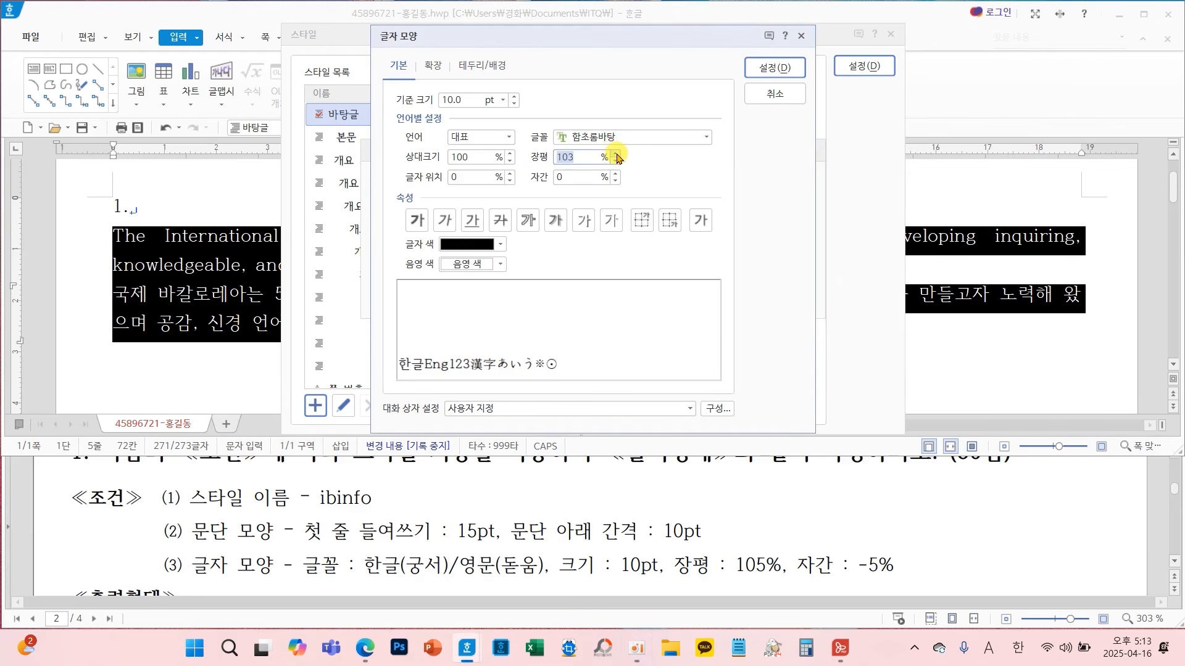
click(616, 154)
click(615, 155)
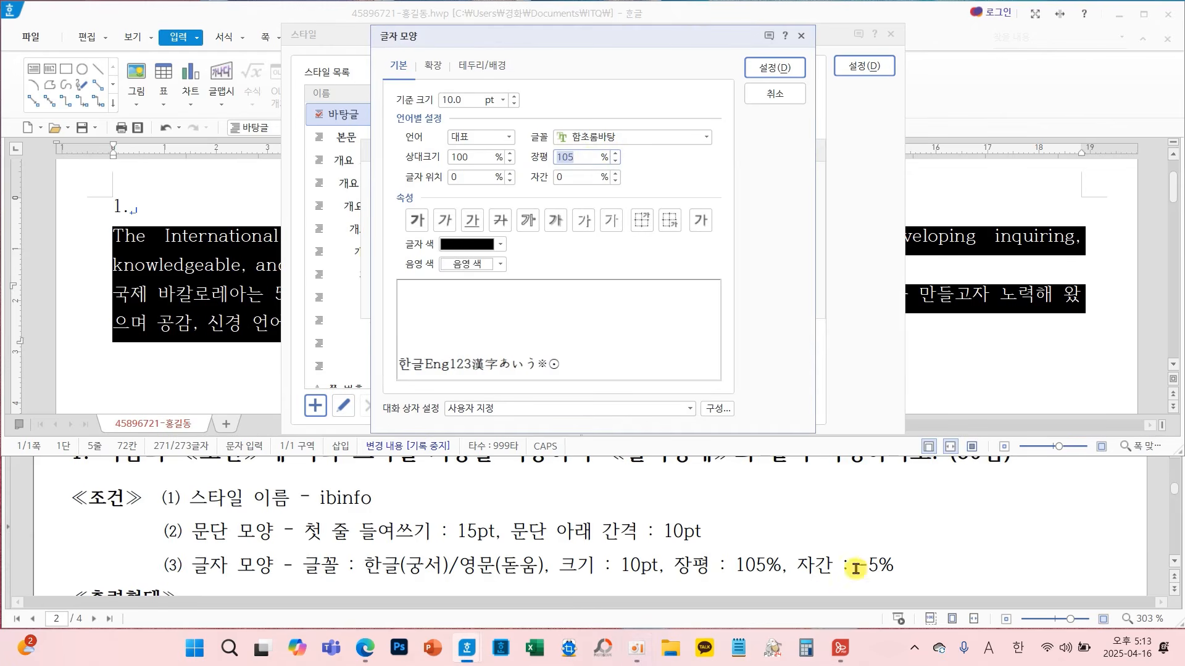
Set the ibinfo style's letter spacing (자간) to -5%
click(615, 181)
click(615, 181)
click(615, 181)
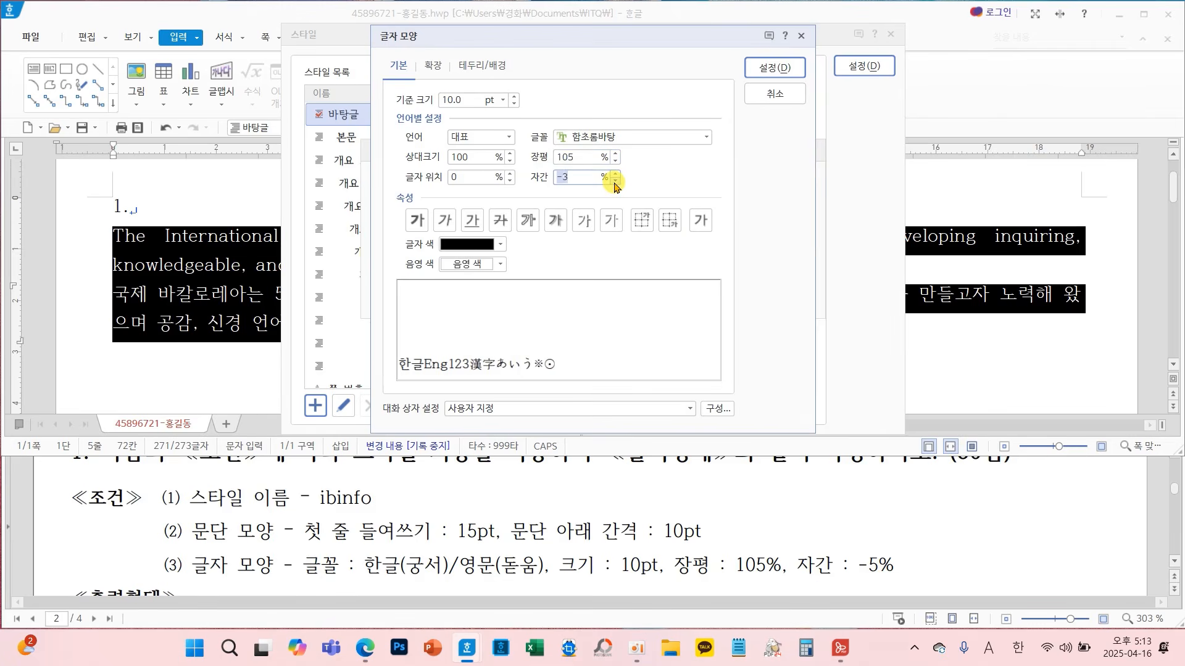
click(615, 181)
click(615, 181)
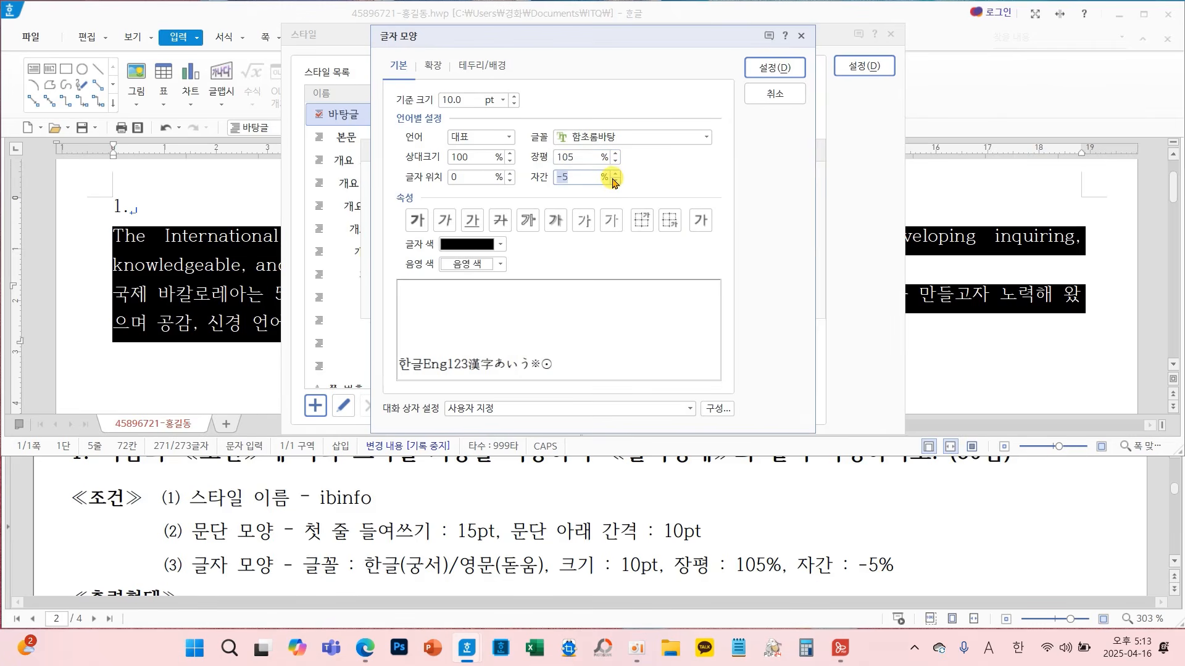
Set the font for the ibinfo style's Korean (한글) text to 궁서
click(470, 140)
click(462, 167)
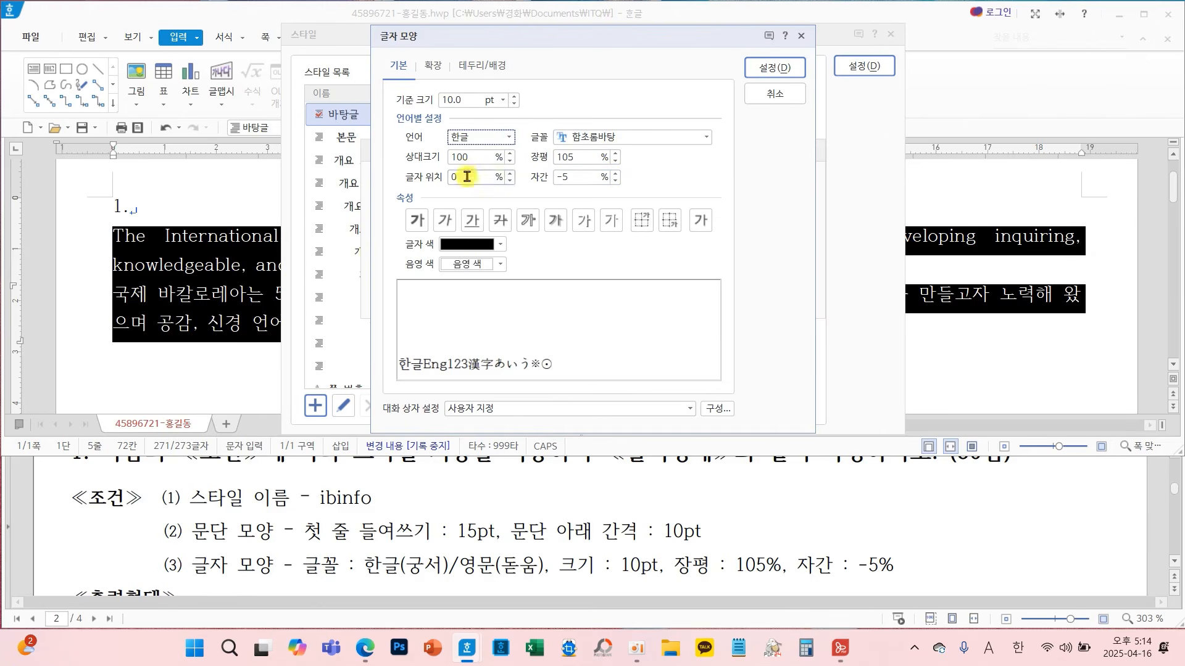
click(713, 141)
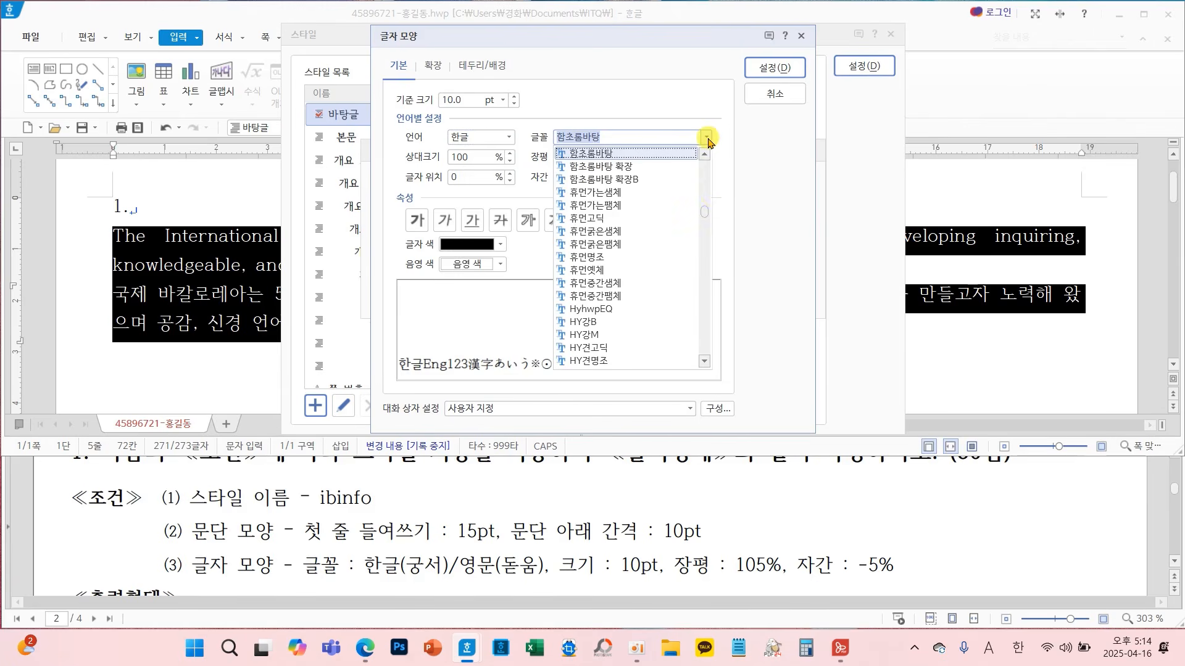
drag(707, 214, 702, 152)
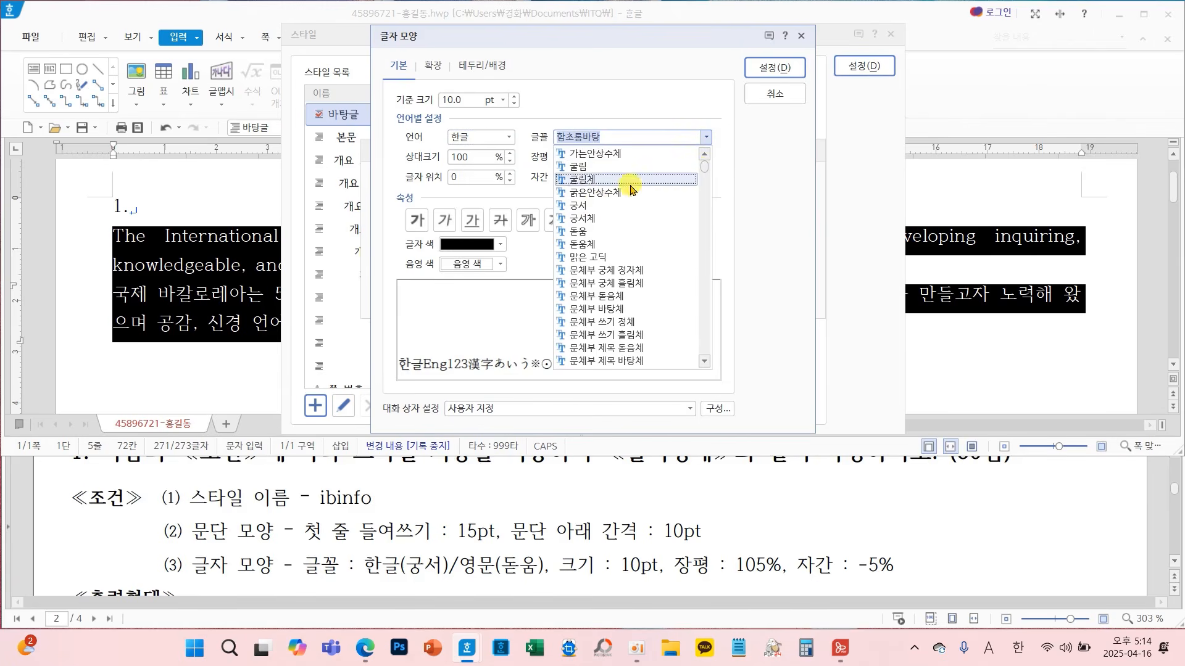
click(594, 212)
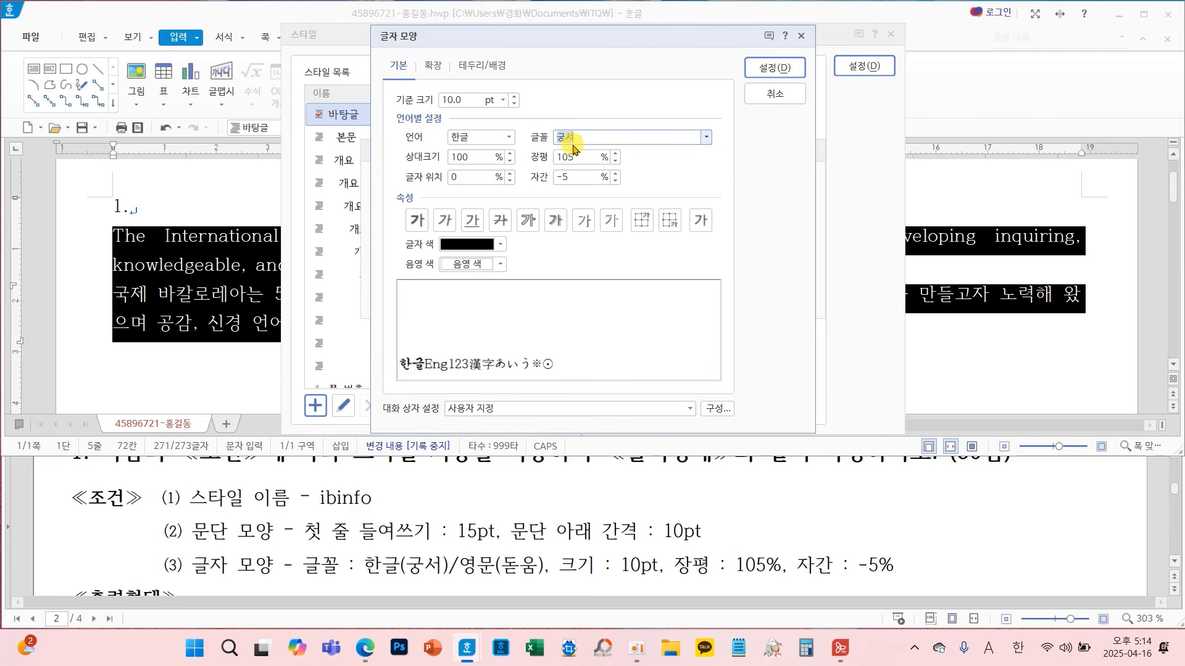
Set the font for the style's English (영문) text to 돋움 and accept the character shape settings
click(499, 142)
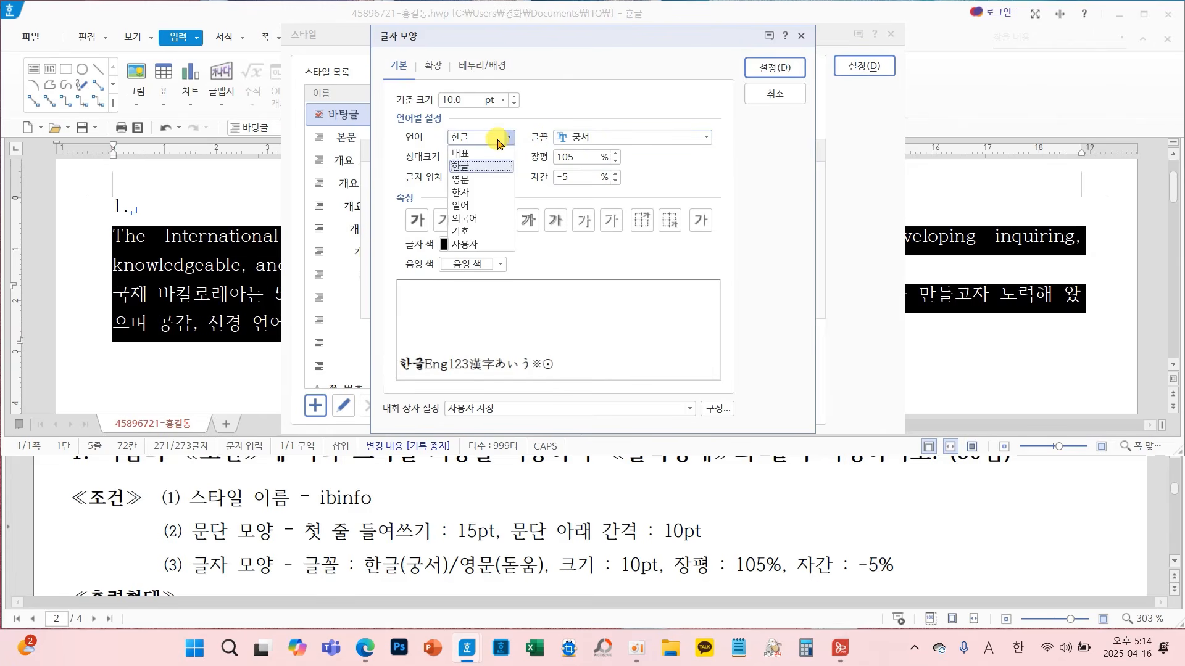
click(479, 180)
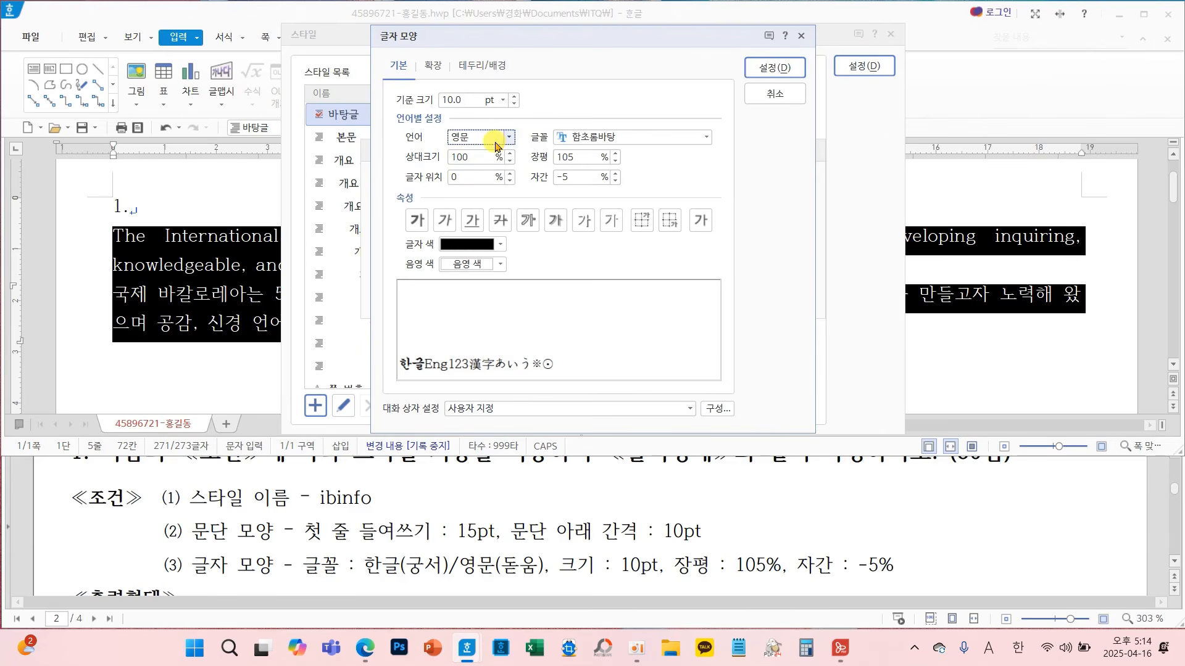
click(706, 137)
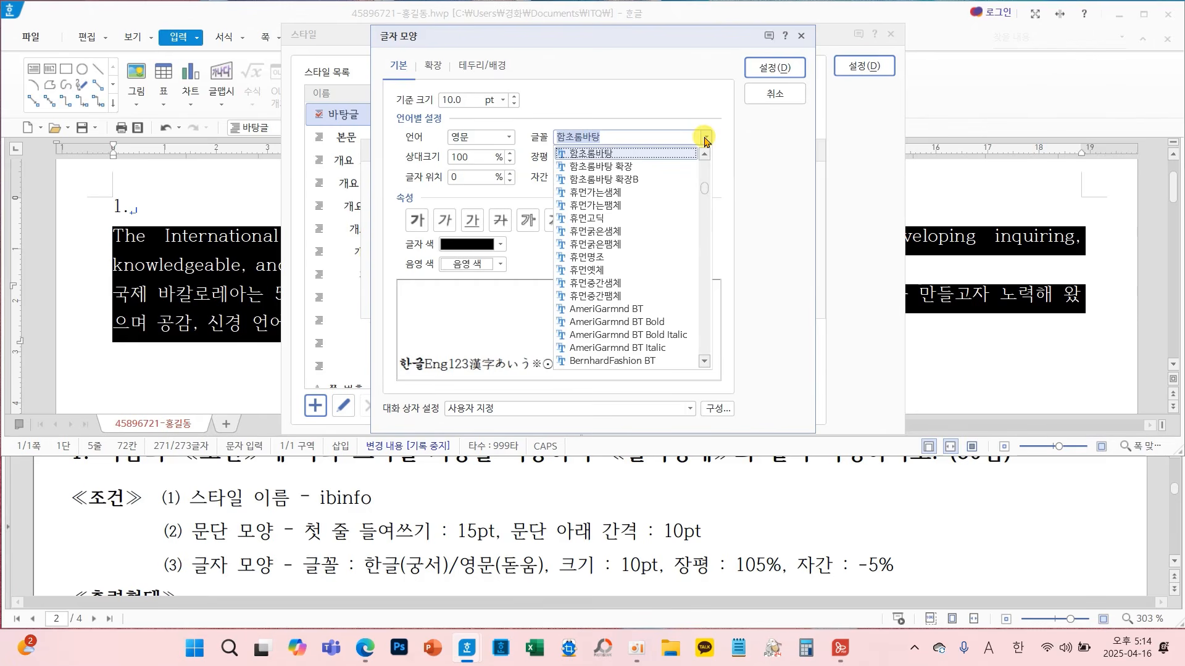
drag(704, 187, 702, 164)
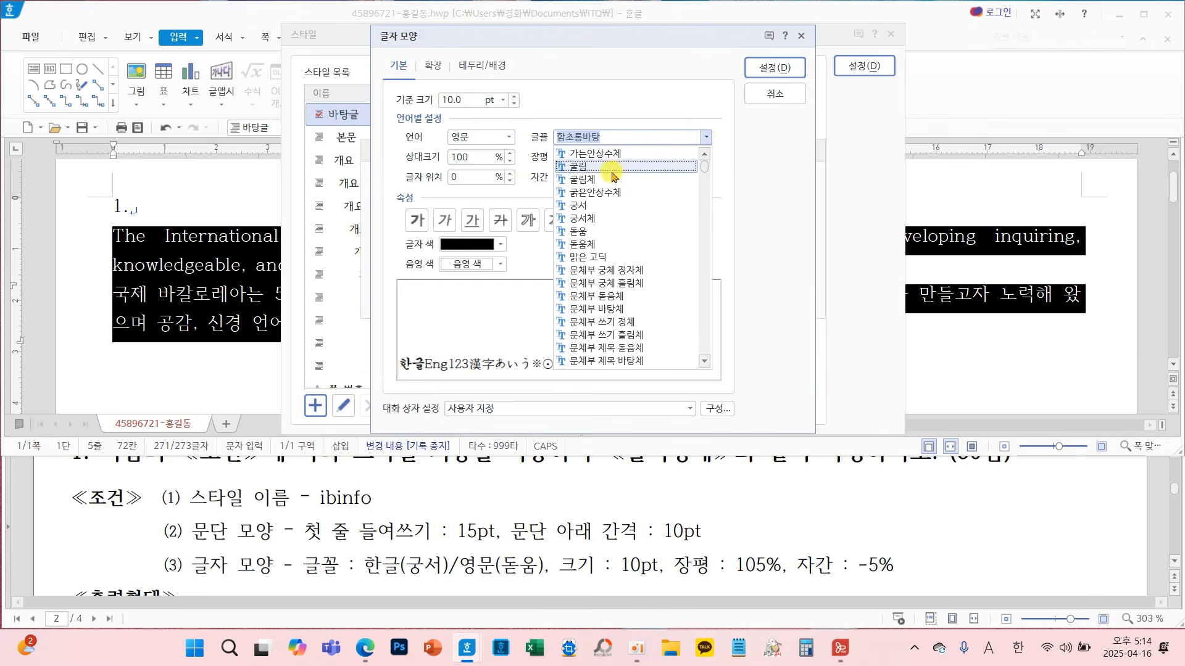
click(578, 231)
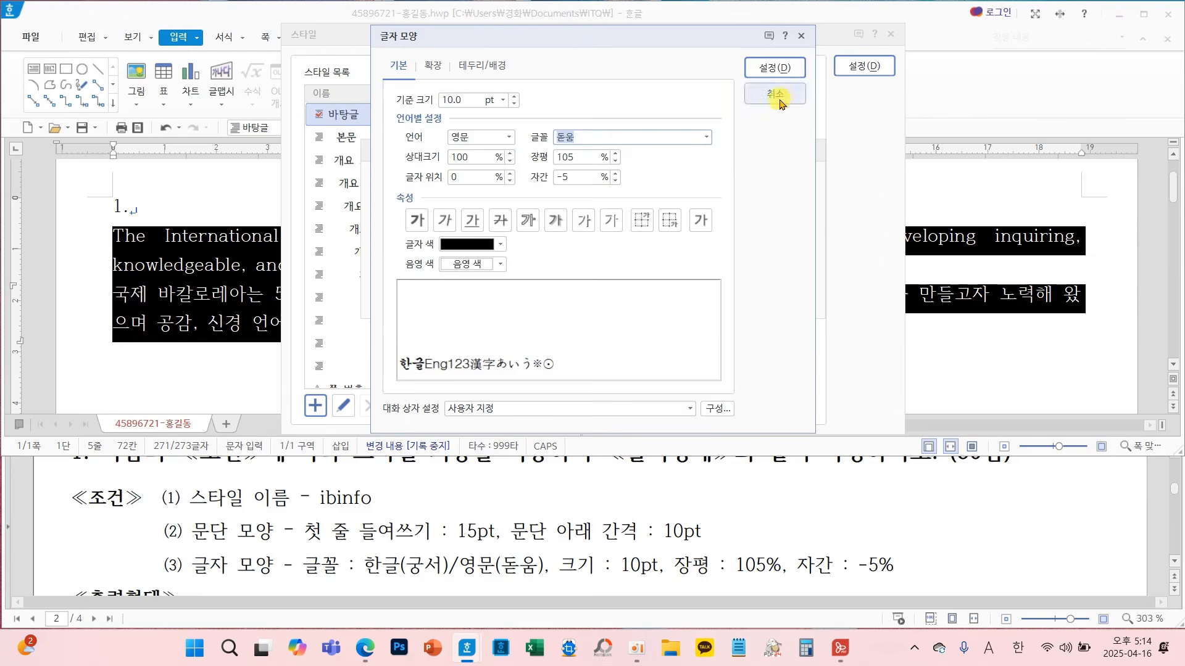
click(775, 68)
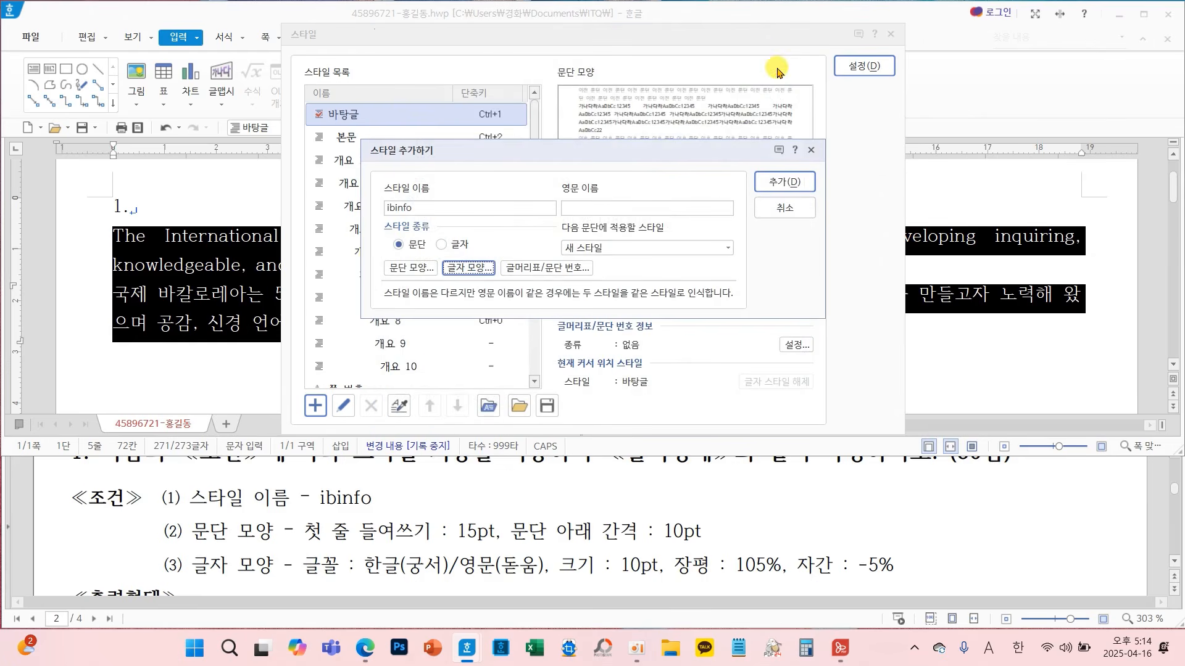
Add the ibinfo style to the style list and apply it to the two selected paragraphs
click(775, 184)
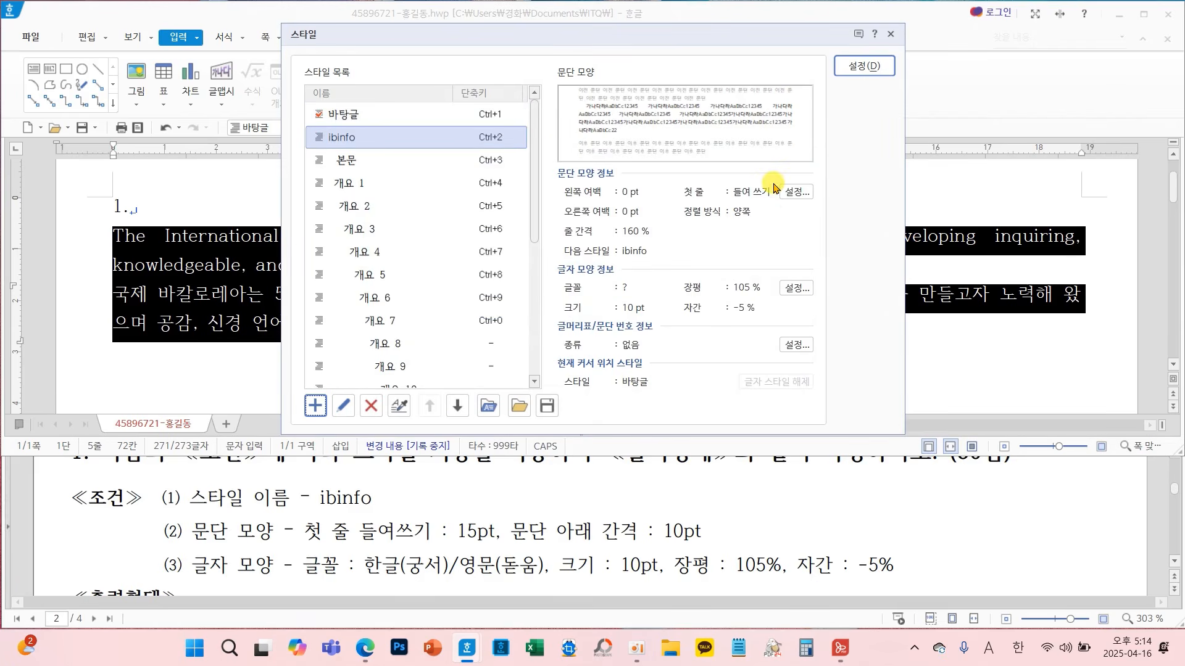
click(858, 68)
click(930, 236)
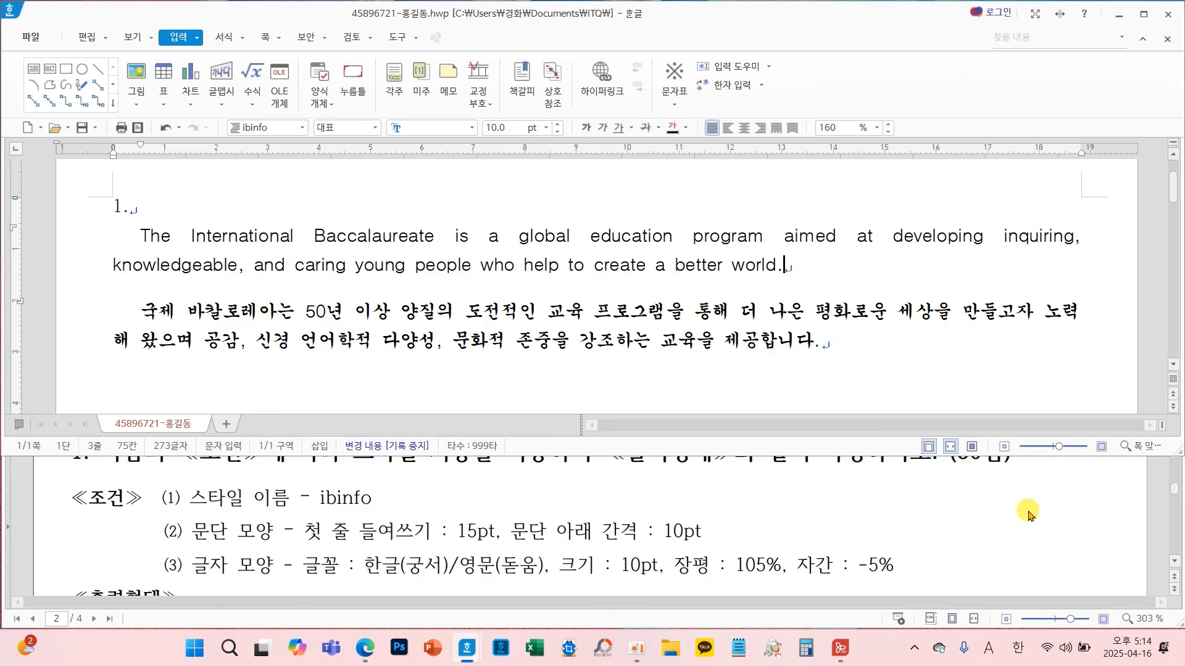
Compare the styled paragraphs with question 1's 출력형태 in the exam sheet, checking the first-line indent of each paragraph
scroll(1028, 512, down, 5)
scroll(1028, 512, up, 2)
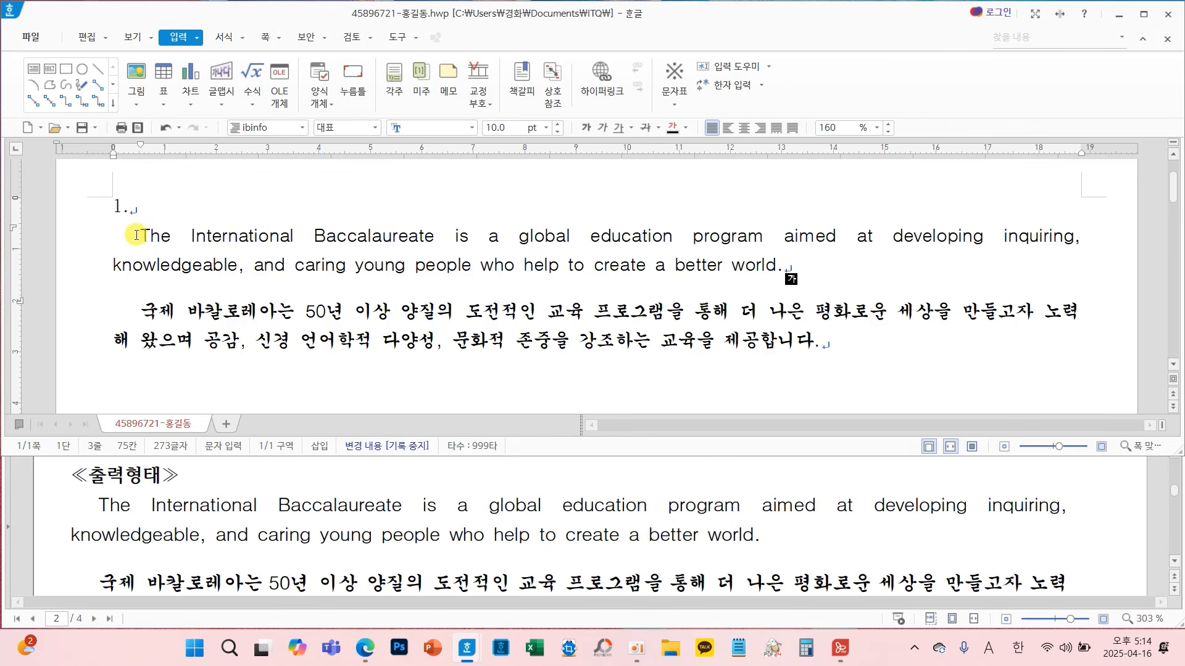
mouse_move(137, 230)
mouse_down()
mouse_move(105, 227)
mouse_move(123, 250)
mouse_move(143, 233)
mouse_up()
mouse_move(137, 305)
mouse_down()
mouse_move(109, 316)
mouse_move(137, 310)
mouse_up()
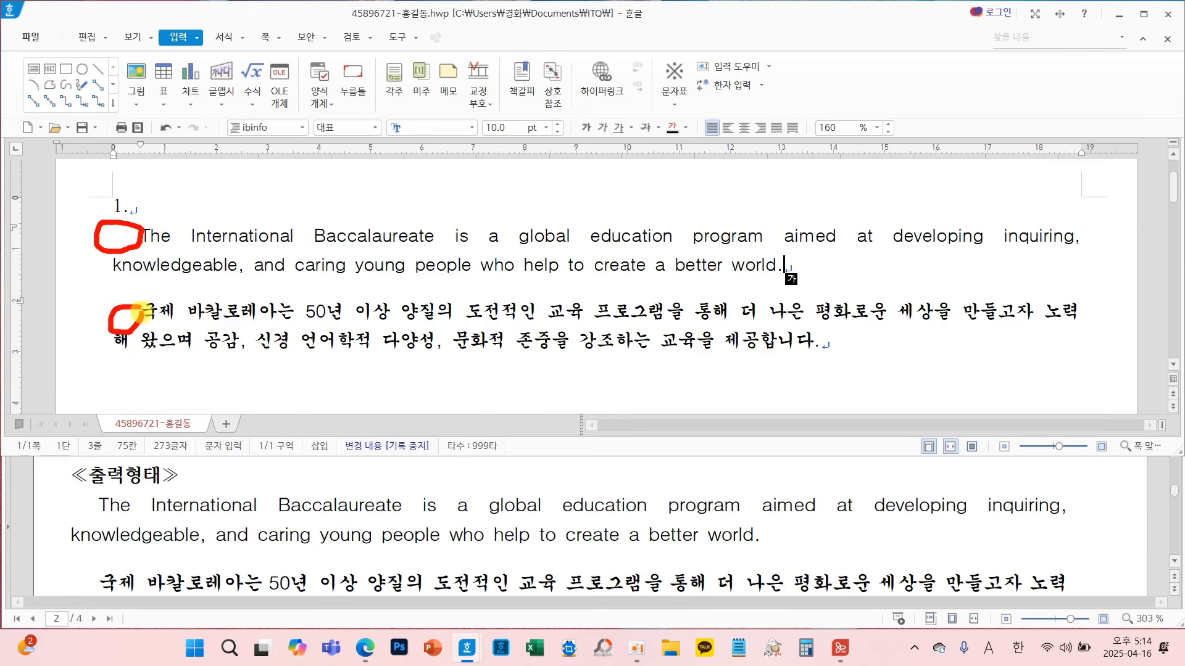
key(Escape)
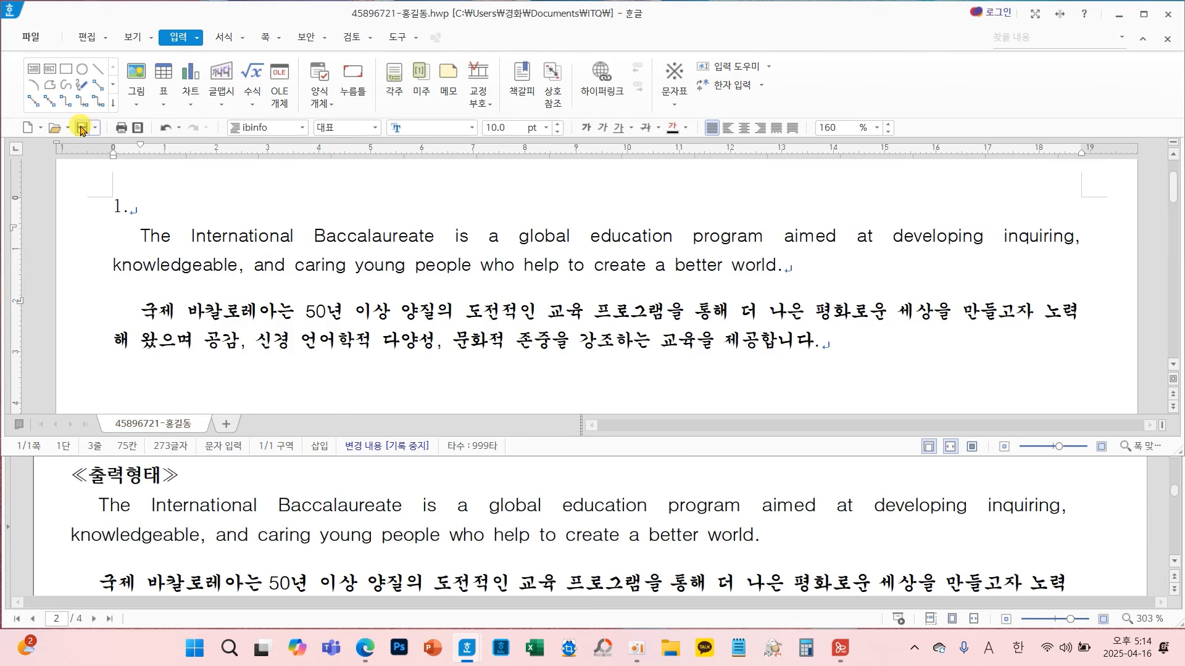
mouse_move(97, 116)
mouse_down()
mouse_move(69, 134)
mouse_move(106, 120)
mouse_up()
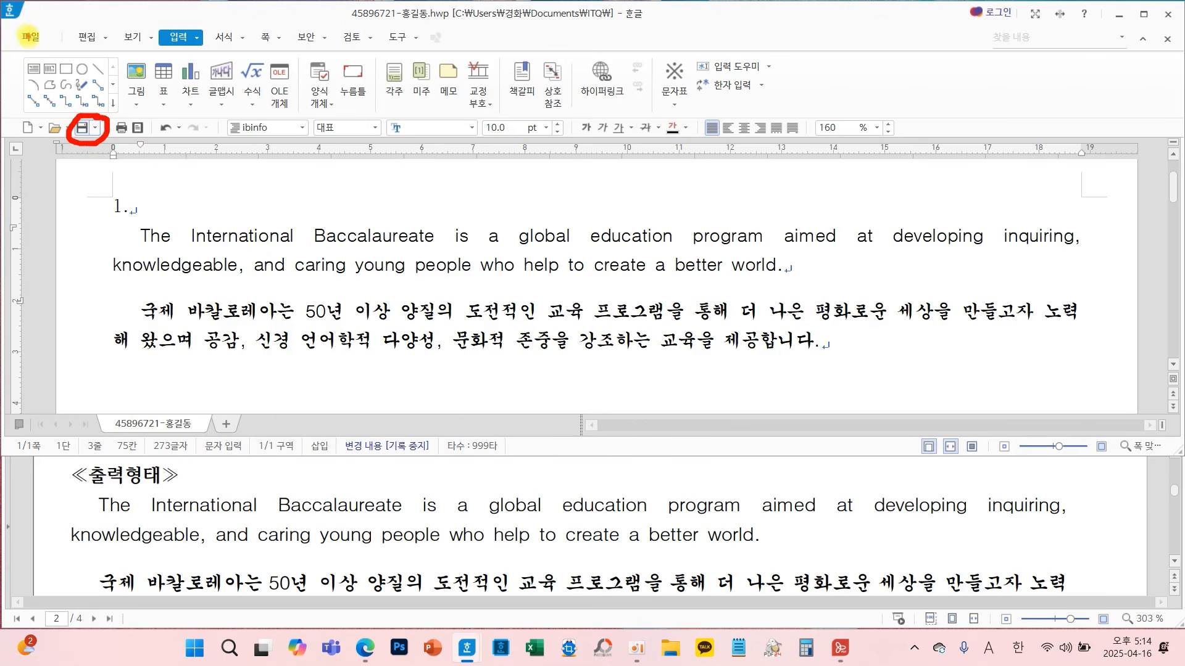
mouse_move(24, 31)
mouse_down()
mouse_move(35, 47)
mouse_move(57, 22)
mouse_up()
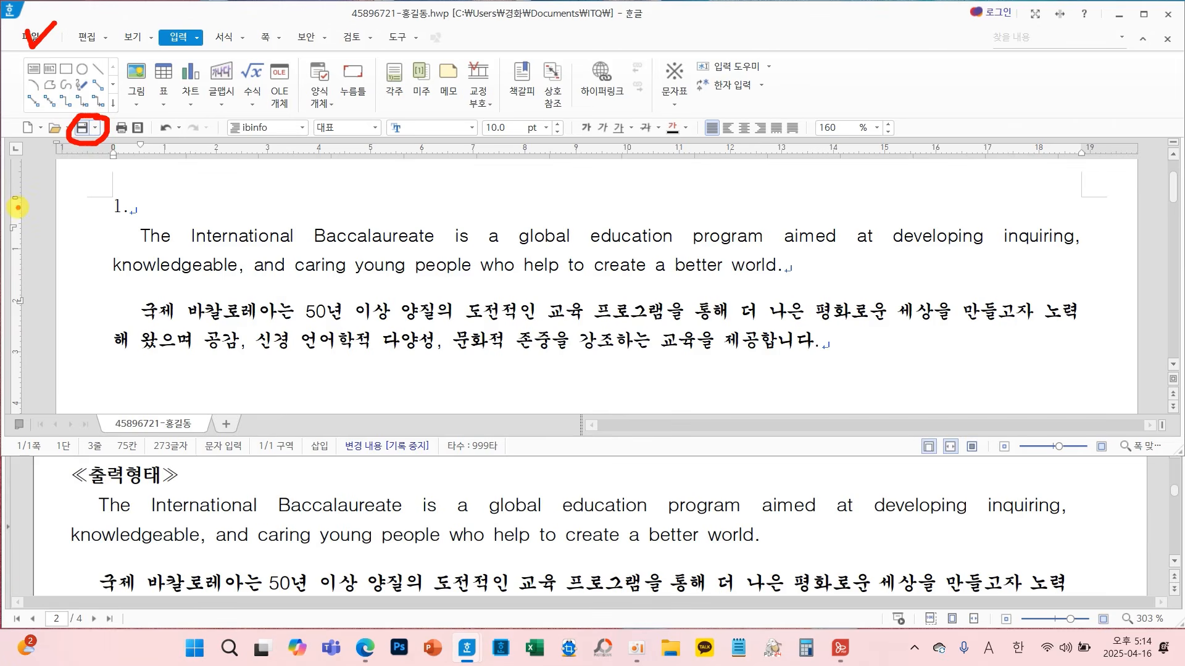
Start a new paragraph after the Korean paragraph and reset its style to 바탕글
click(825, 343)
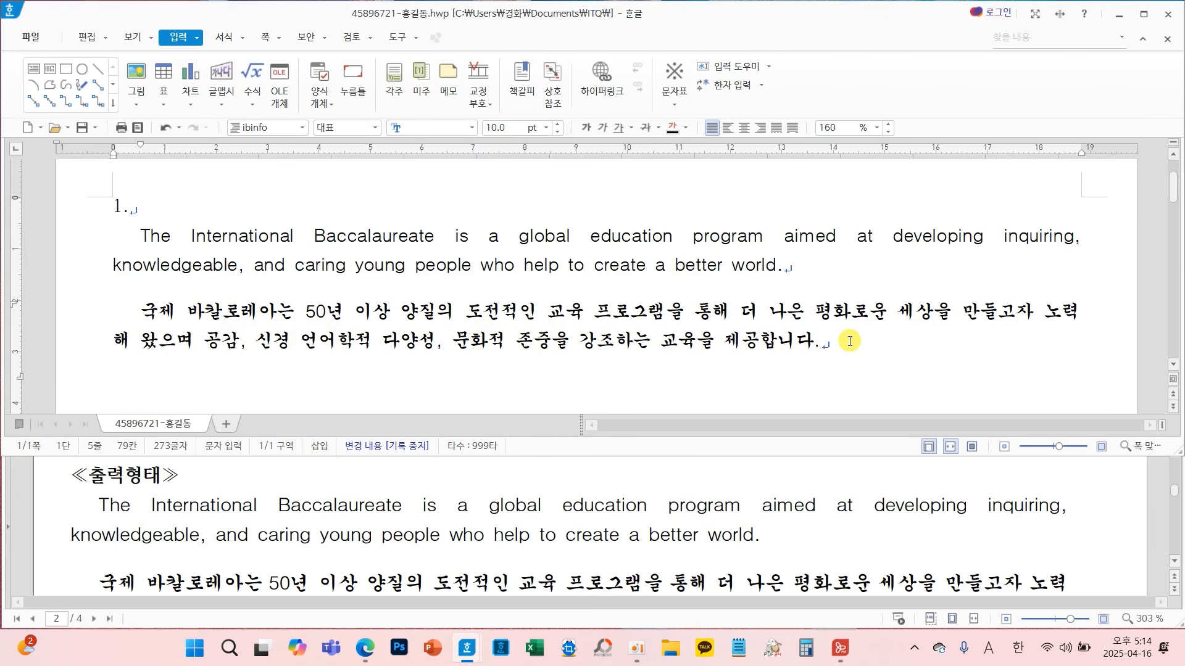
key(Return)
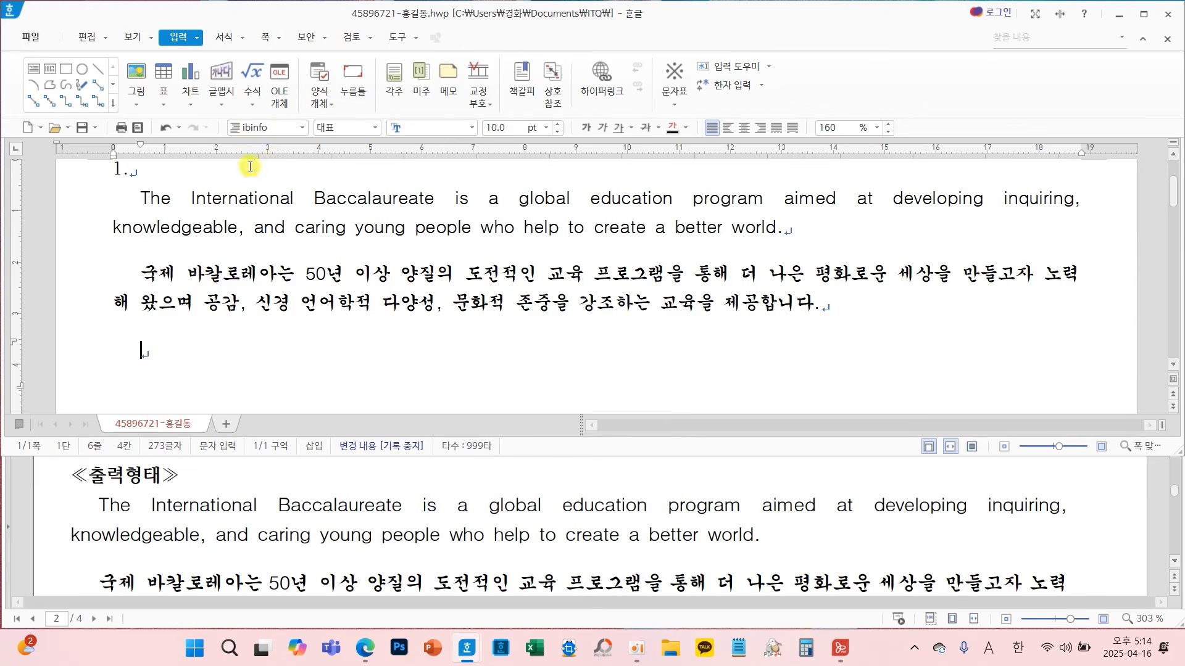
mouse_move(302, 136)
mouse_down()
mouse_move(212, 137)
mouse_move(309, 139)
mouse_up()
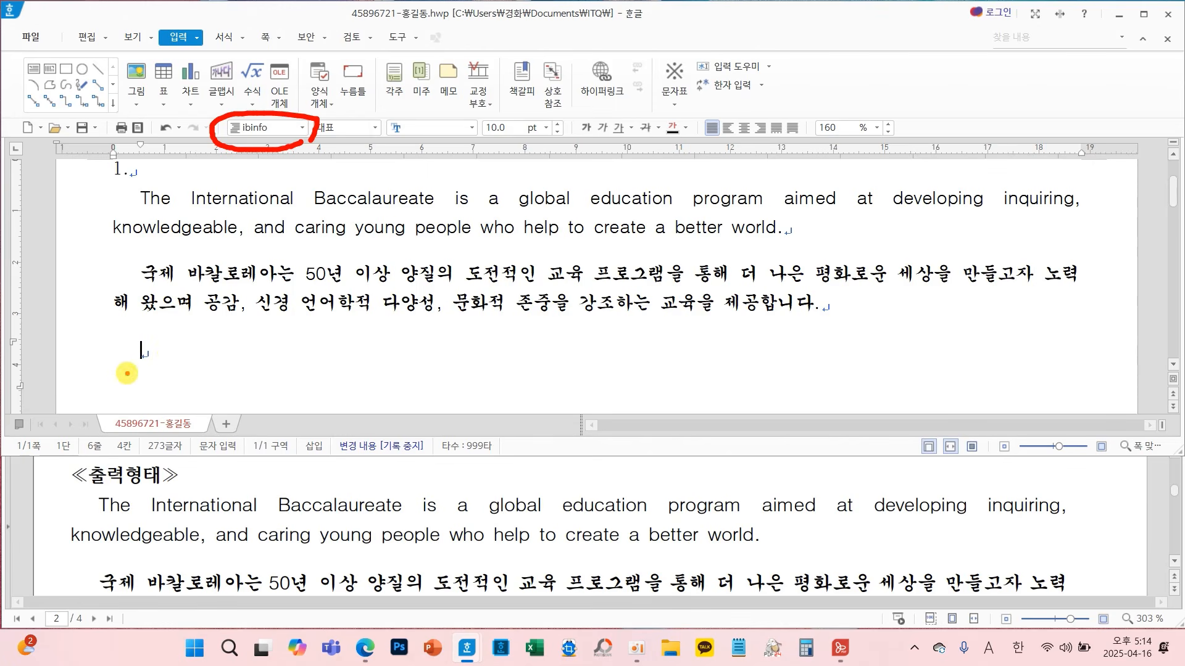
mouse_move(126, 373)
mouse_down()
mouse_move(173, 342)
mouse_move(123, 367)
mouse_up()
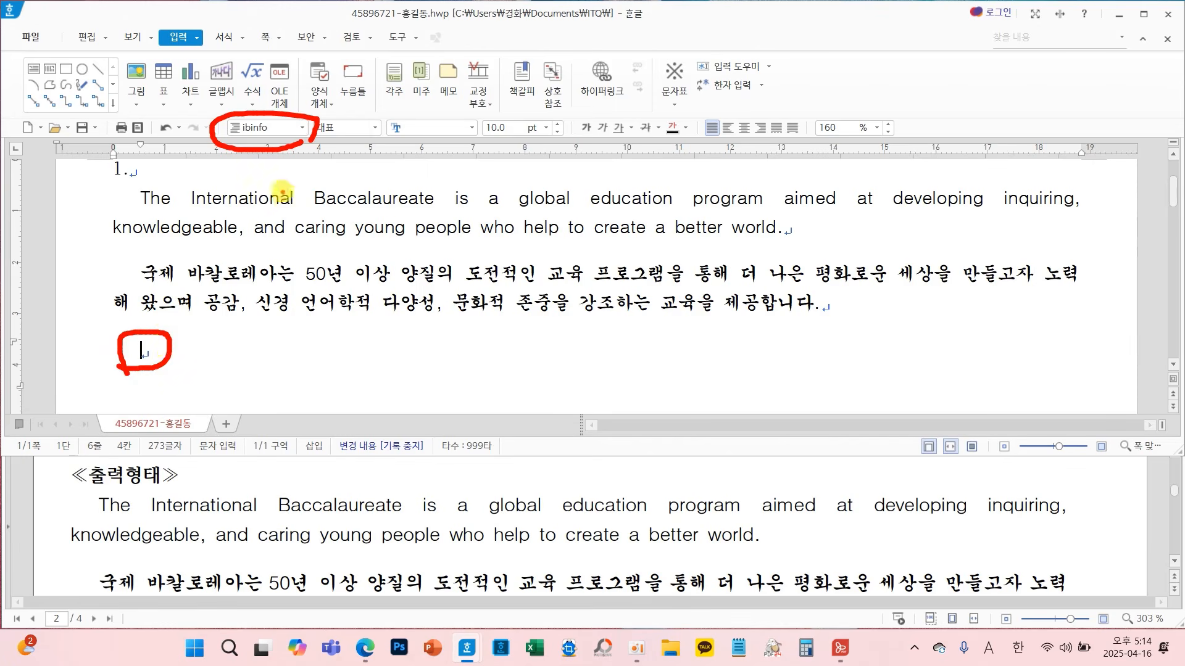
click(302, 128)
click(272, 145)
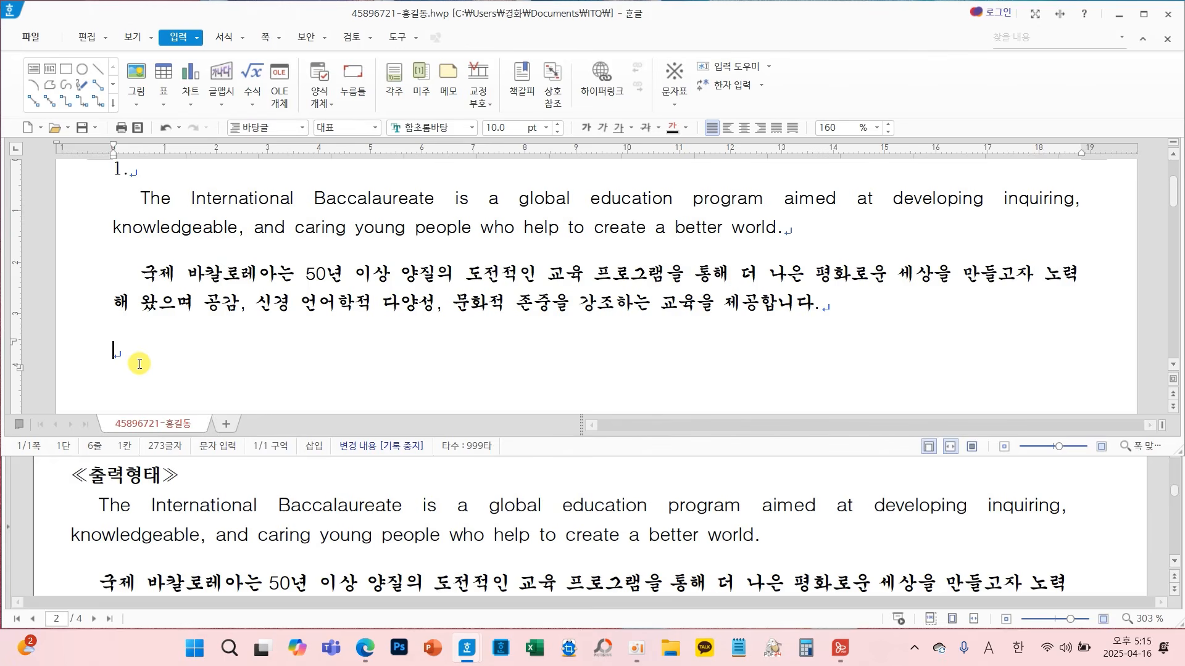
Add four more line breaks below question 1's text, enter the question number "2." and start a new line beneath it
key(Return)
key(Return)
key(Return)
key(Return)
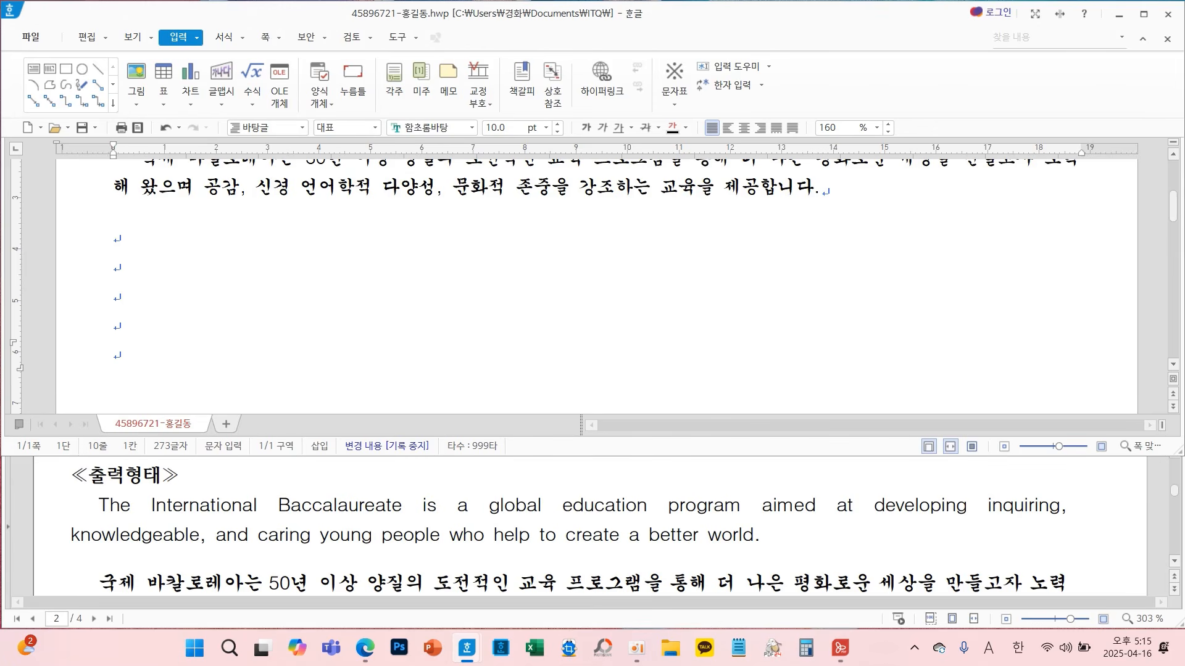
text(2.)
key(Return)
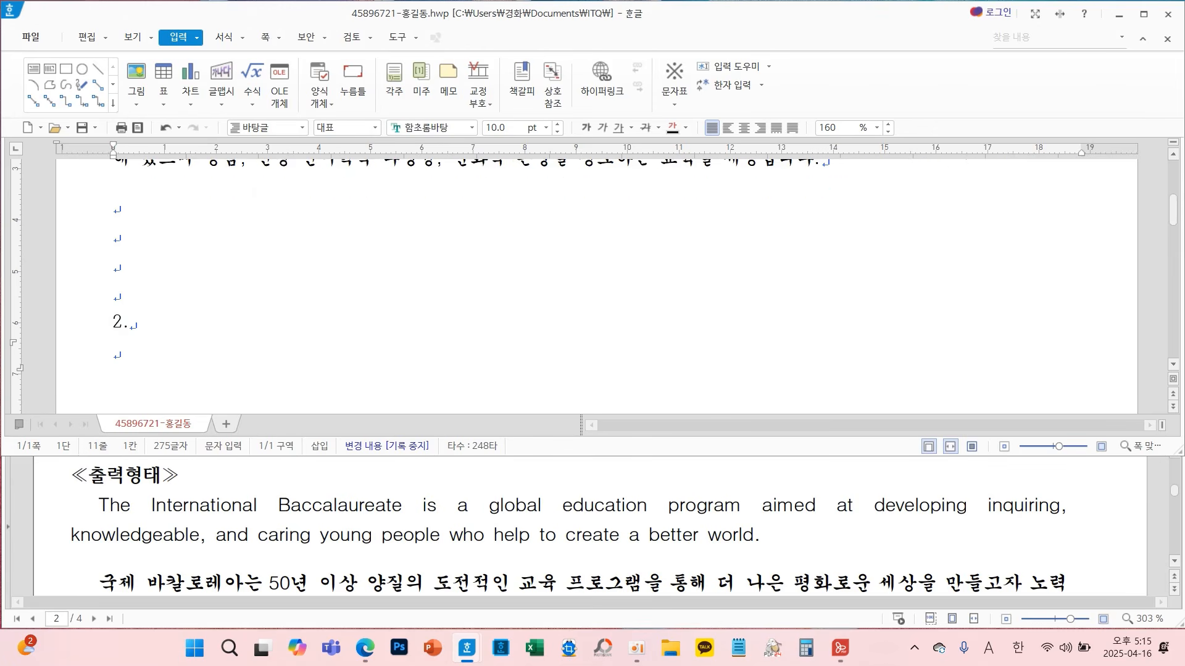
Read question 2's table conditions and 출력형태 in the exam sheet, checking the table's rows, columns and caption
scroll(246, 275, down, 2)
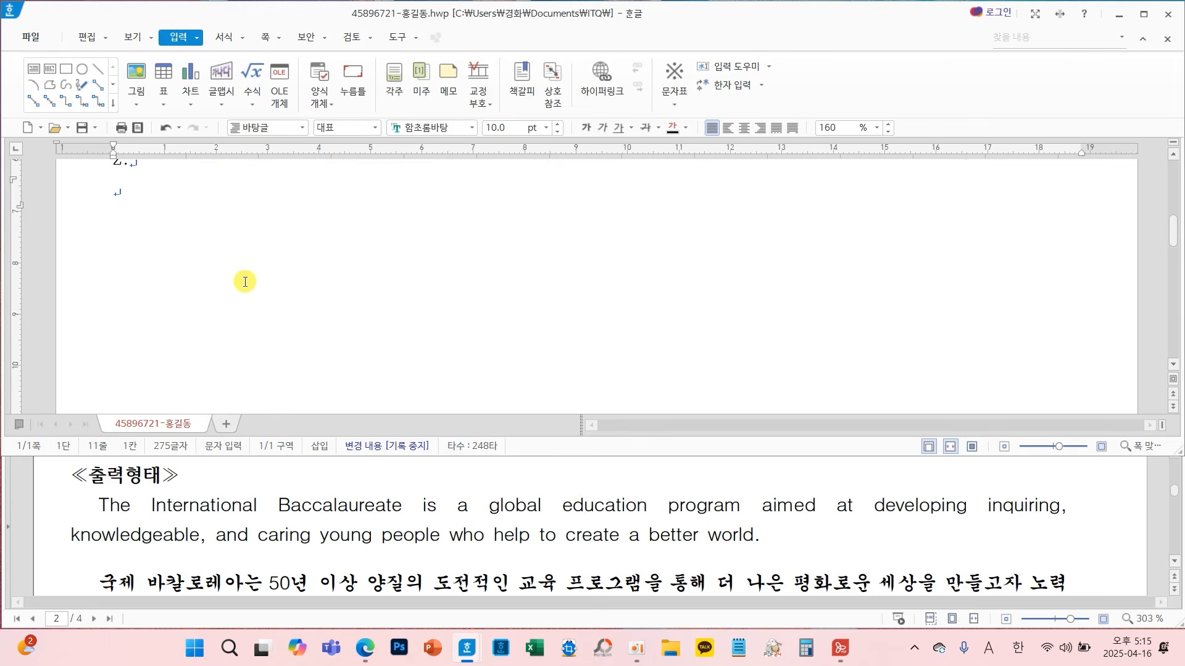
scroll(335, 512, down, 4)
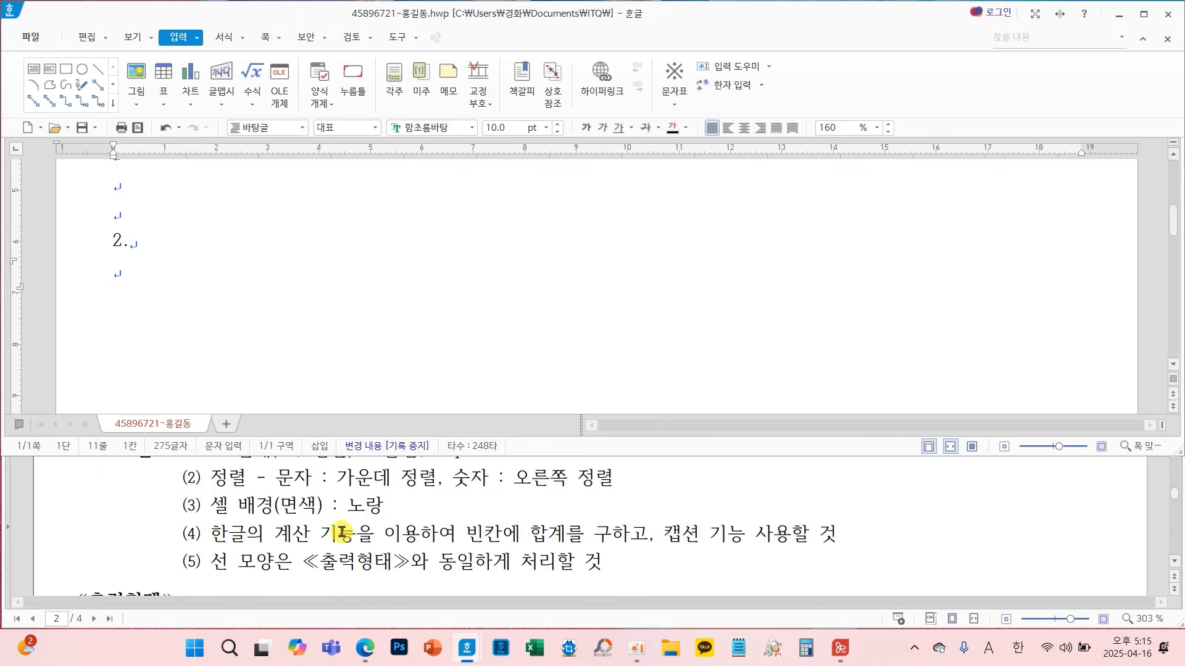
scroll(339, 533, up, 1)
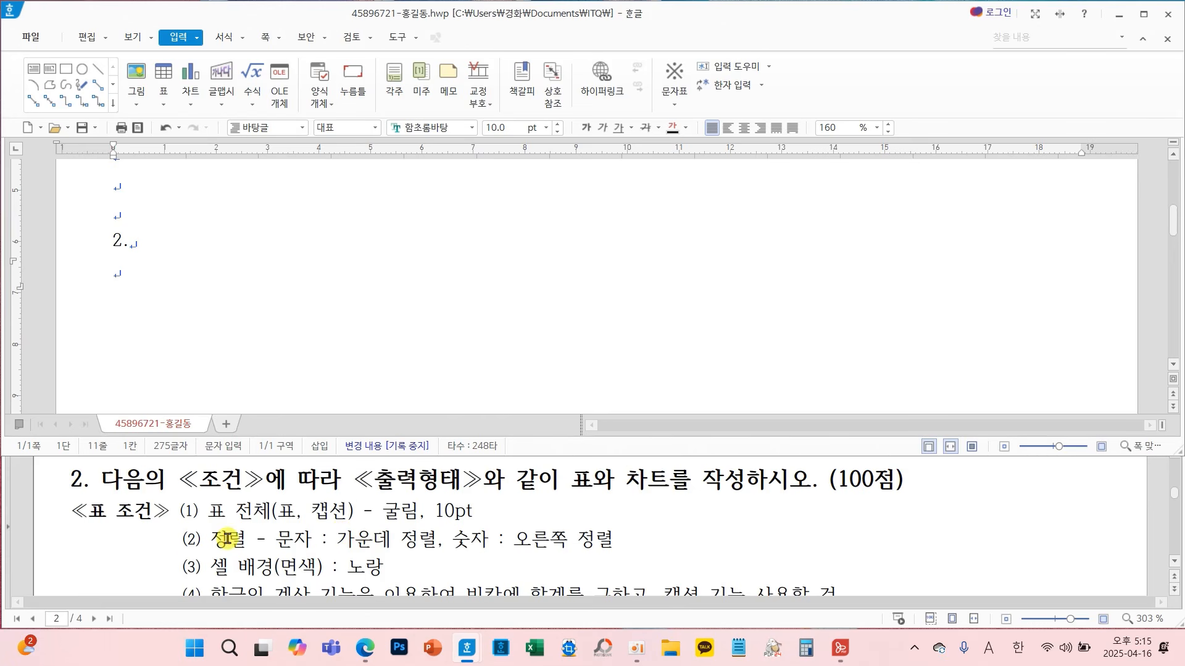
key(Hangul)
scroll(725, 524, down, 3)
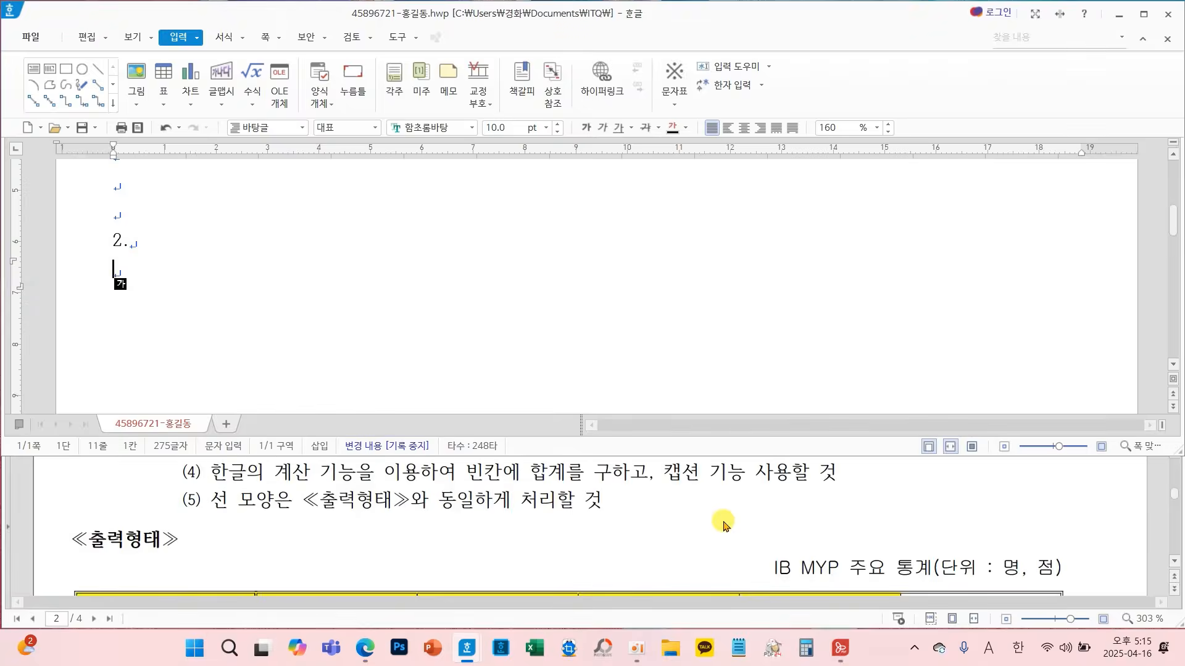
scroll(725, 525, down, 1)
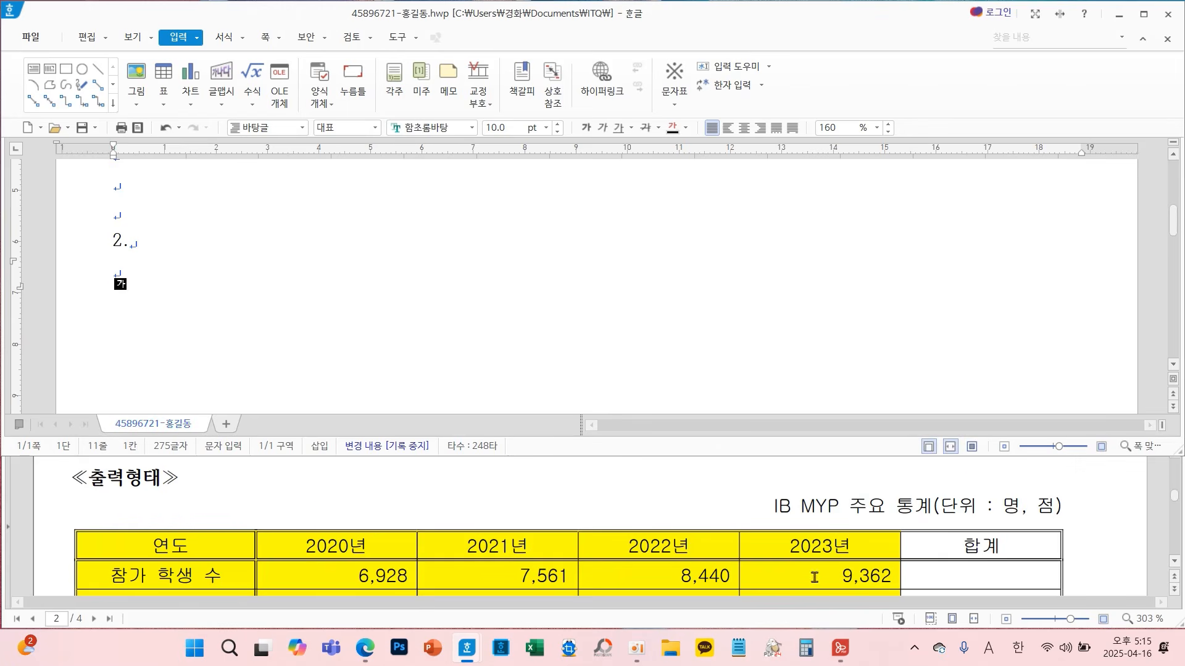
scroll(391, 557, down, 2)
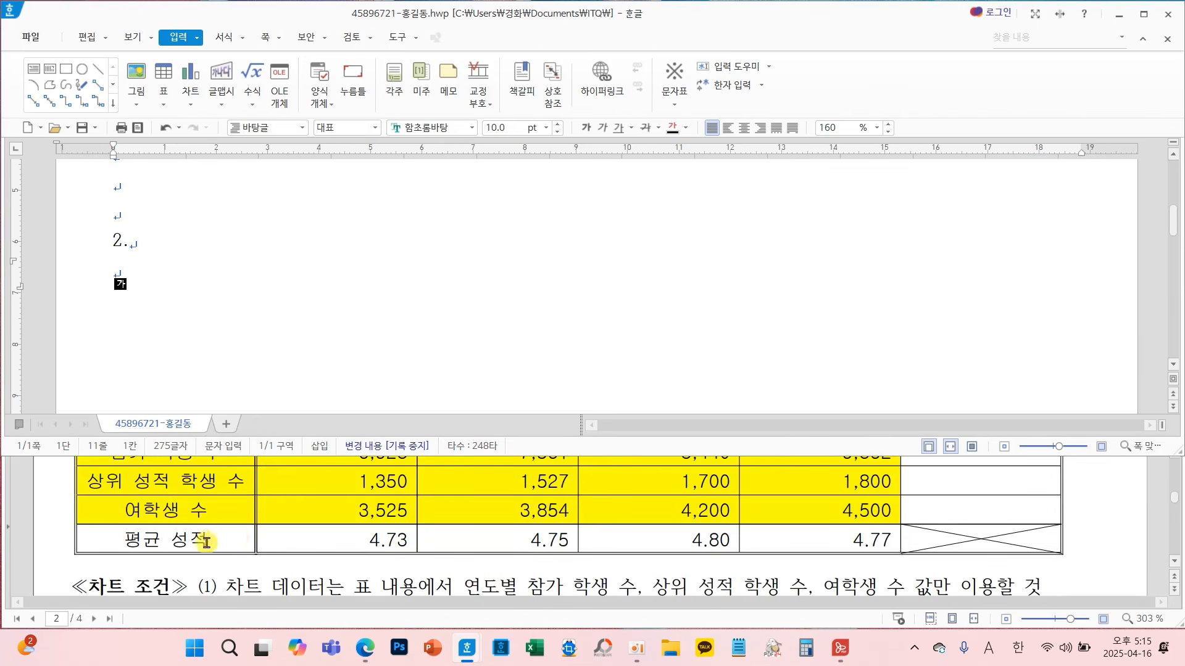
scroll(246, 538, up, 2)
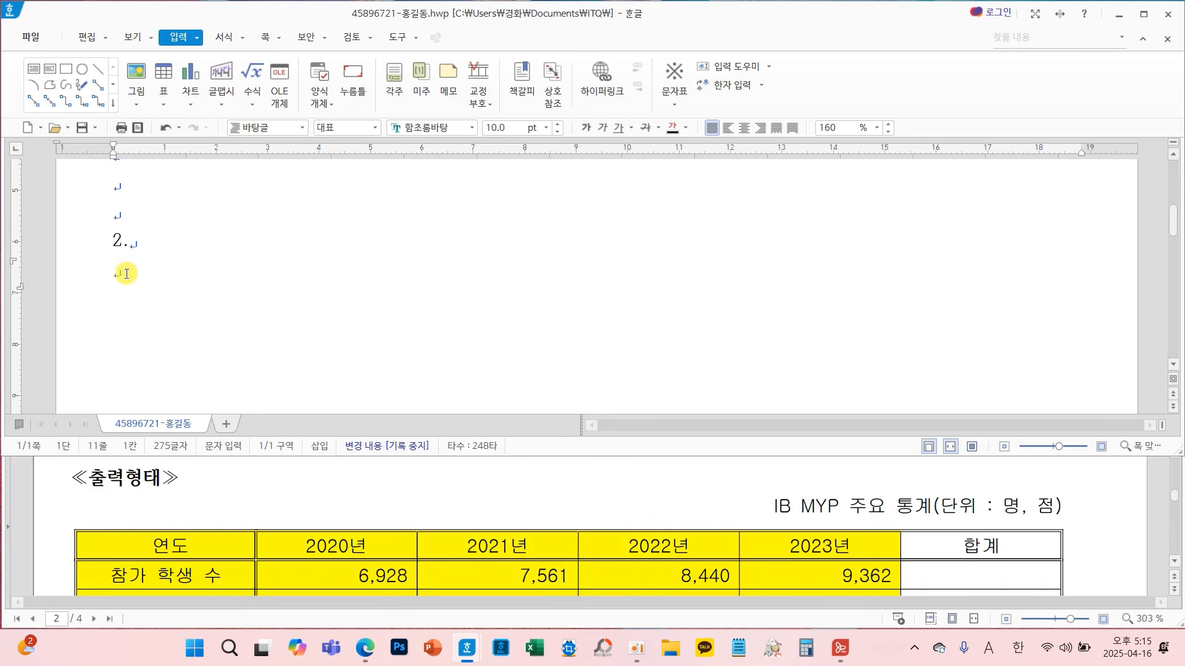
Insert a table of 5 rows and 6 columns with 글자처럼 취급 under question number 2, and place the cursor in its third-row, third-column cell
click(164, 73)
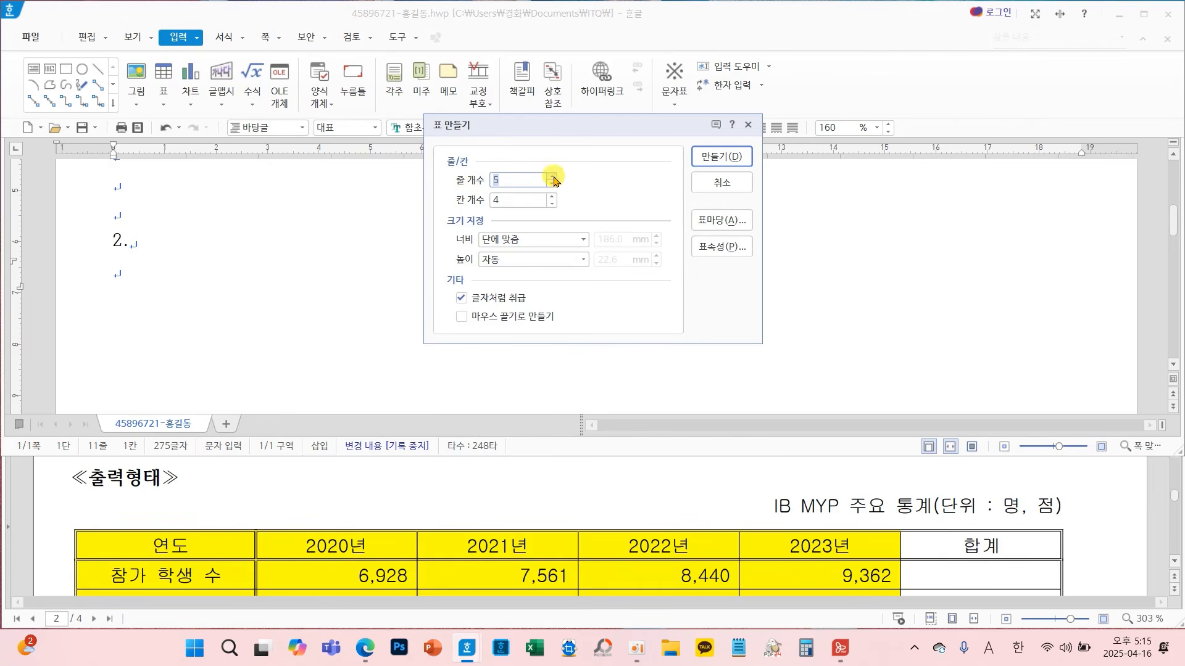
click(551, 197)
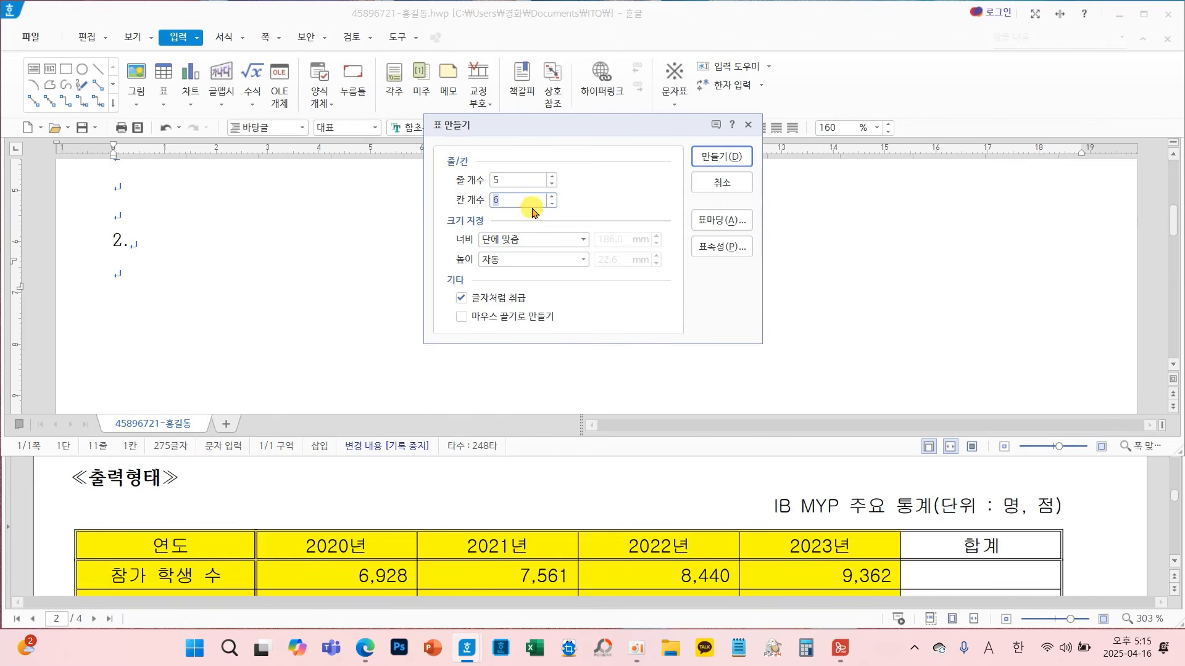
mouse_move(425, 149)
mouse_down()
mouse_move(527, 213)
mouse_move(580, 217)
mouse_up()
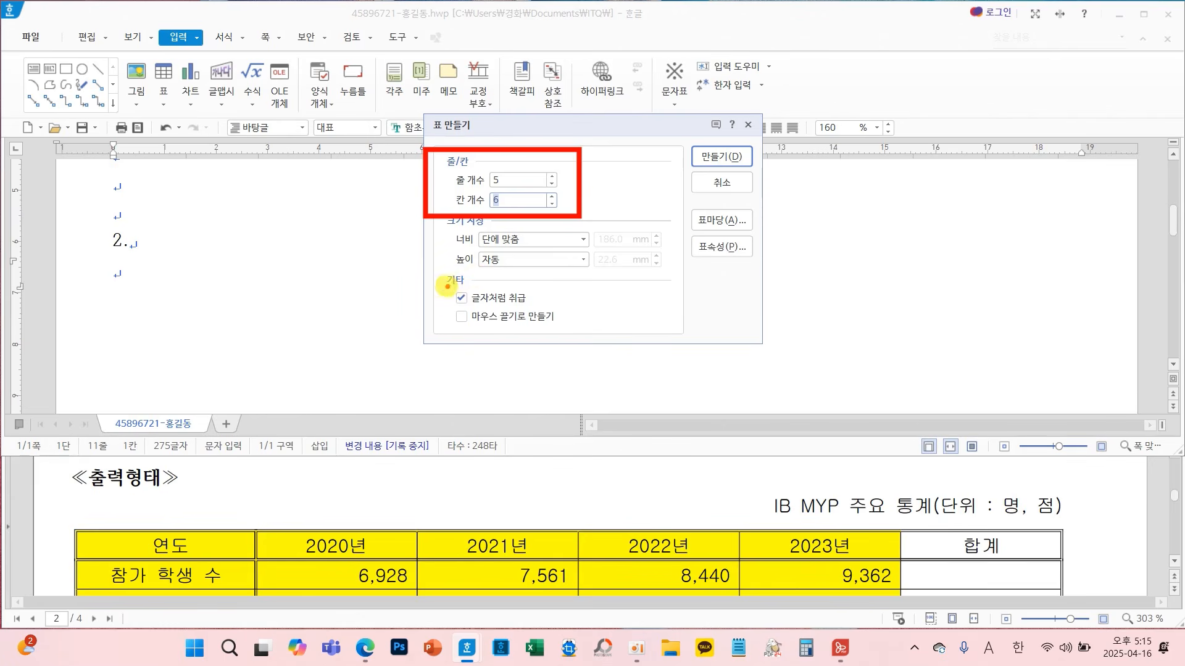
mouse_move(440, 286)
mouse_down()
mouse_move(522, 312)
mouse_move(562, 307)
mouse_up()
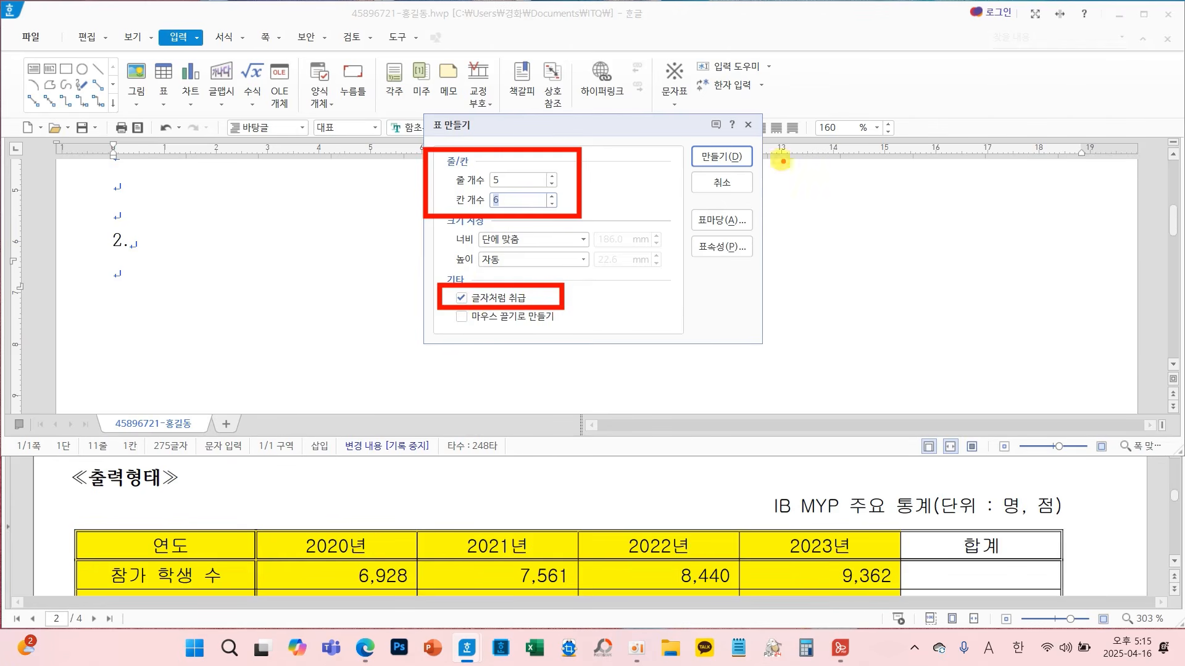
mouse_move(710, 121)
mouse_down()
mouse_move(720, 151)
mouse_move(756, 118)
mouse_up()
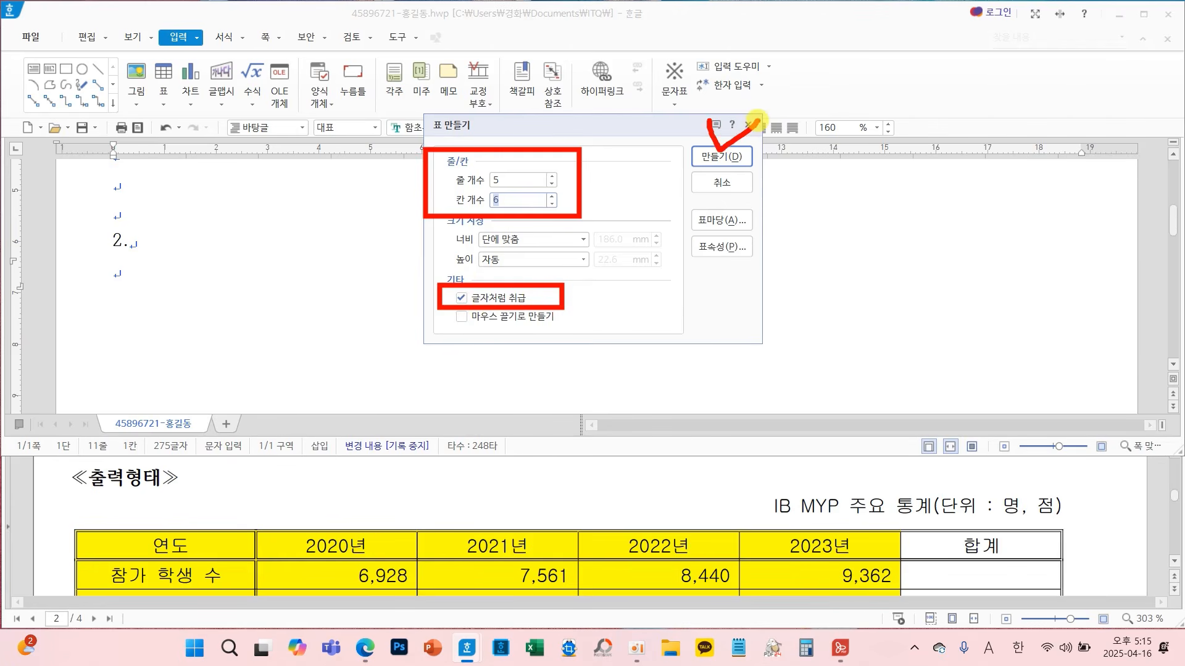
click(720, 156)
scroll(717, 286, down, 1)
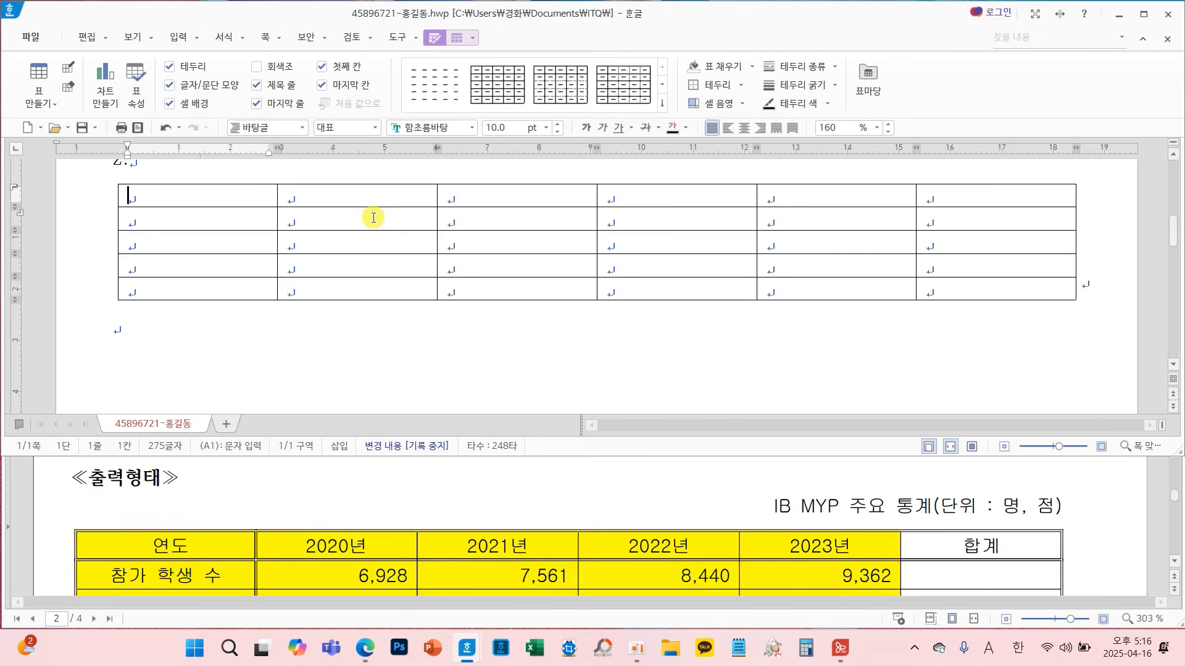
drag(261, 188, 976, 285)
click(583, 241)
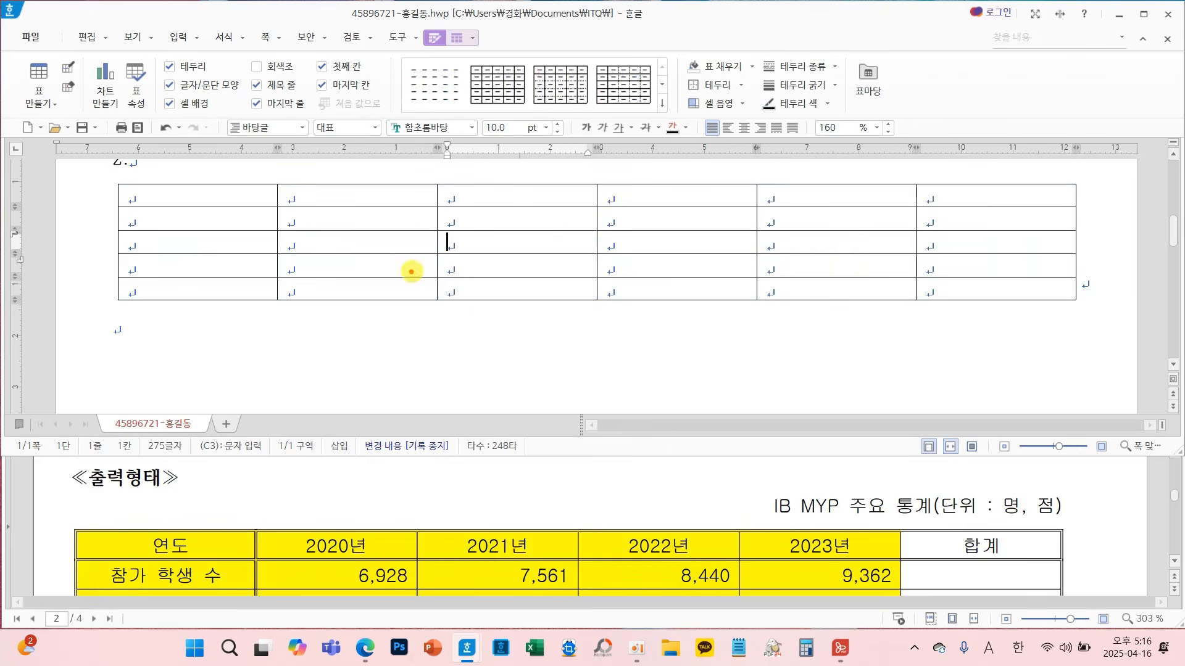
drag(397, 273, 402, 369)
drag(397, 273, 460, 266)
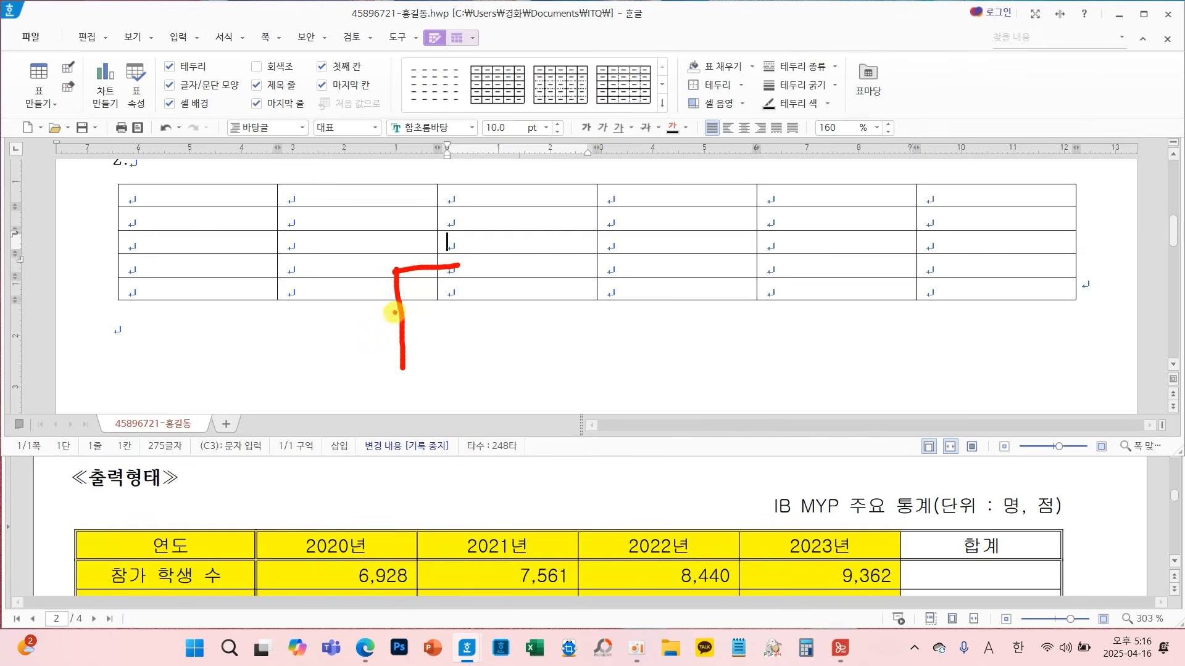
mouse_move(395, 313)
mouse_down()
mouse_move(443, 313)
mouse_move(441, 330)
mouse_up()
mouse_move(549, 267)
mouse_down()
mouse_move(492, 312)
mouse_move(504, 357)
mouse_up()
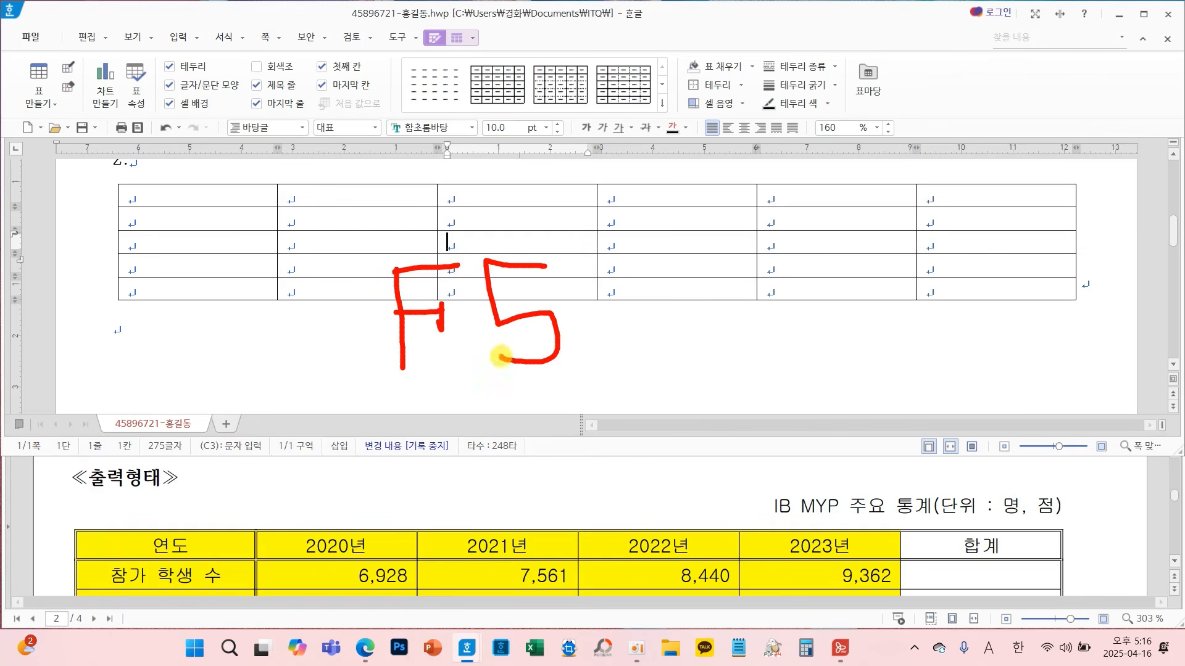
mouse_move(599, 309)
mouse_down()
mouse_move(651, 300)
mouse_move(642, 285)
mouse_move(629, 330)
mouse_up()
drag(719, 264, 714, 341)
mouse_move(796, 263)
mouse_down()
mouse_move(826, 258)
mouse_move(854, 287)
mouse_move(847, 316)
mouse_move(878, 332)
mouse_up()
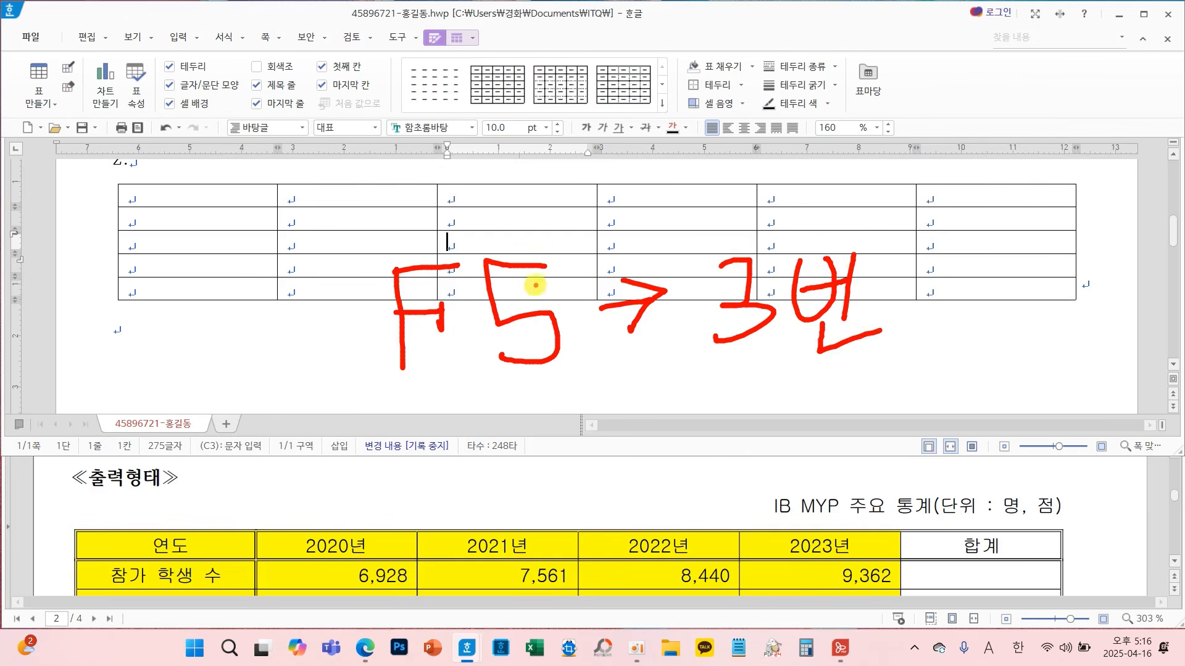
key(Escape)
Select all cells of the new table and increase the height of its rows by two increments
key(F5)
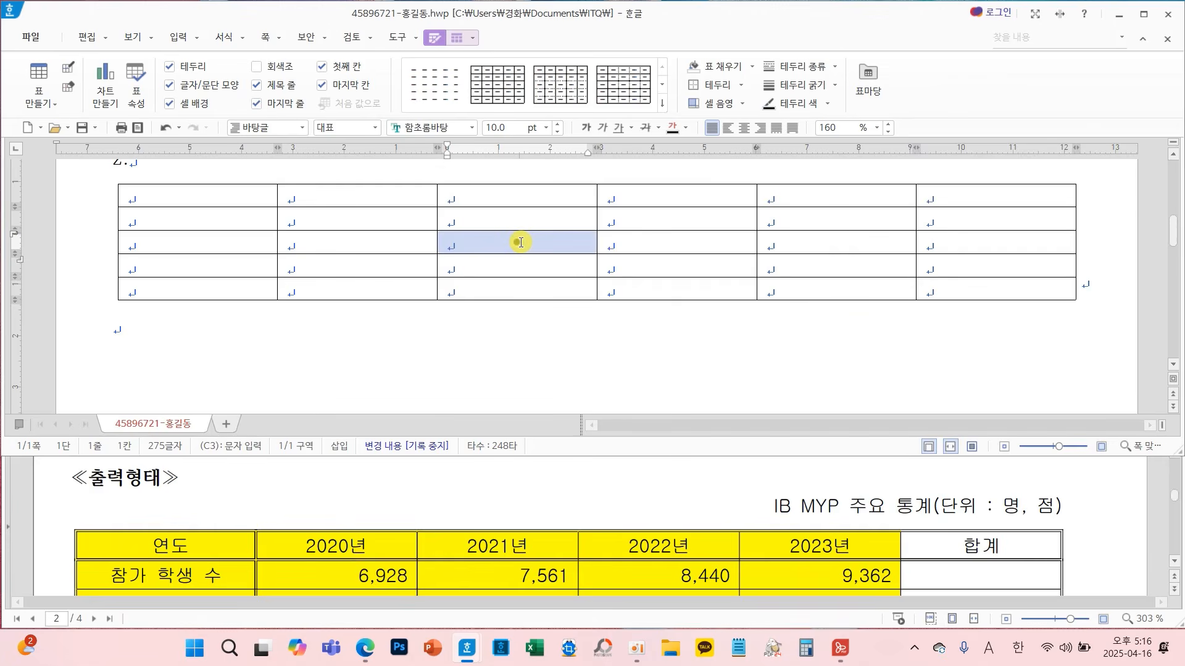
key(F5)
key(F5)
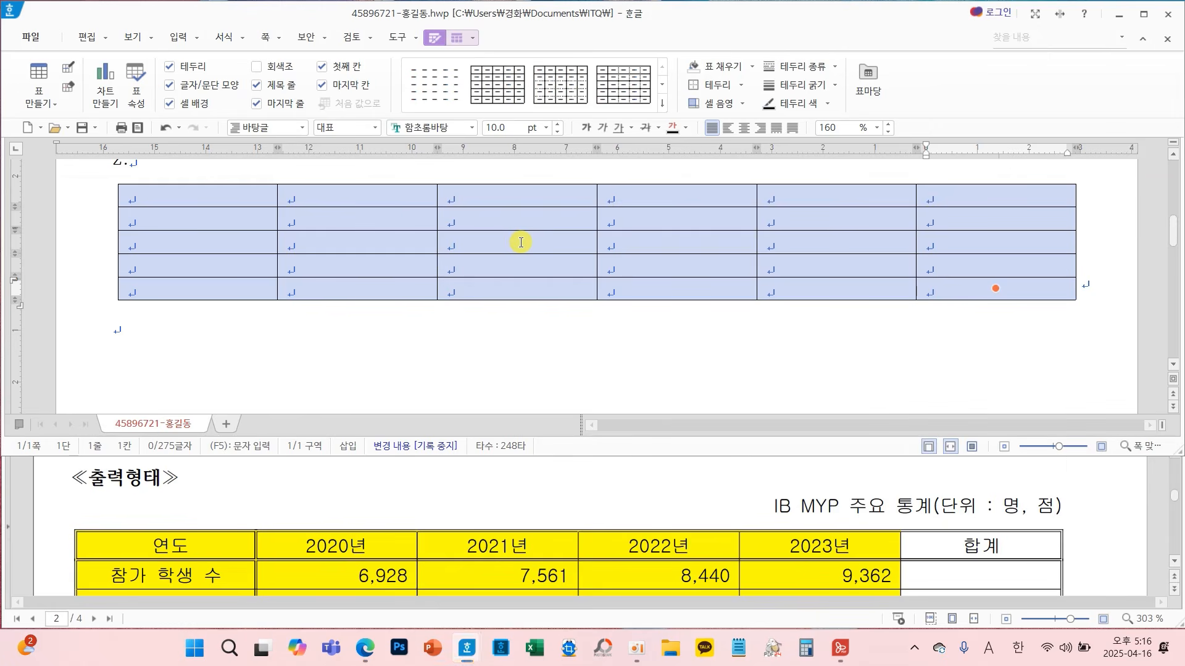
mouse_move(470, 282)
mouse_down()
mouse_move(474, 353)
mouse_move(558, 310)
mouse_up()
mouse_move(524, 282)
mouse_down()
mouse_move(523, 345)
mouse_move(578, 334)
mouse_up()
drag(609, 282, 609, 357)
mouse_move(675, 310)
mouse_down()
mouse_move(759, 309)
mouse_move(727, 353)
mouse_up()
mouse_move(846, 271)
mouse_down()
mouse_move(836, 372)
mouse_move(863, 334)
mouse_up()
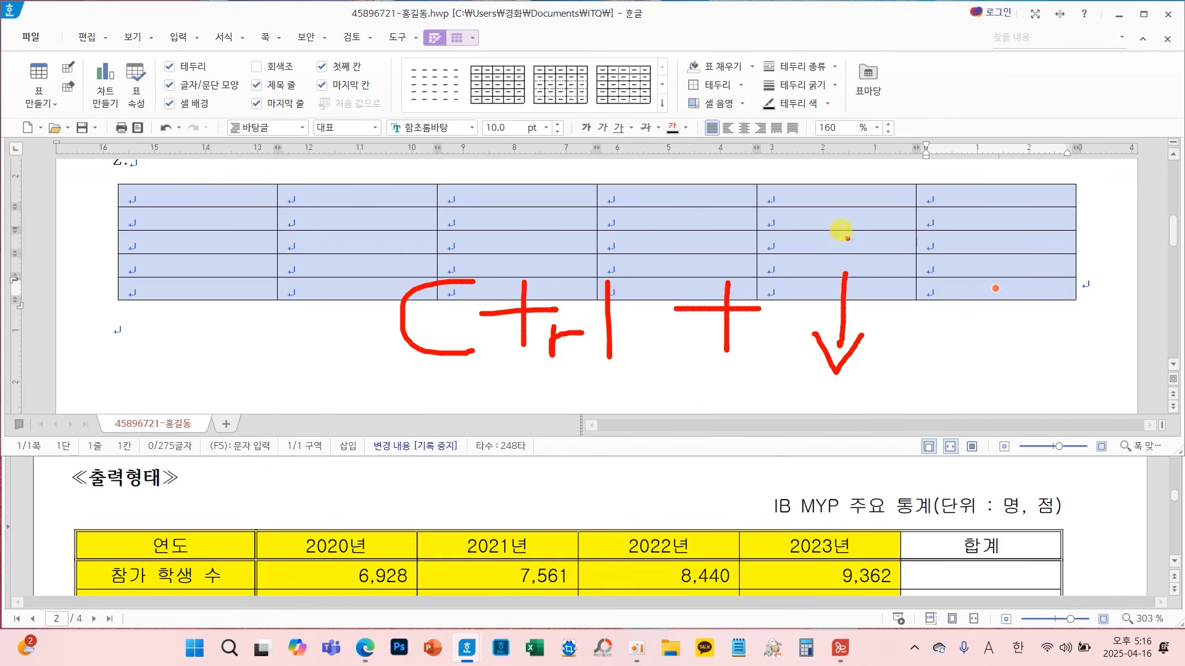
drag(827, 194, 840, 230)
mouse_move(859, 178)
mouse_down()
mouse_move(859, 229)
mouse_move(884, 180)
mouse_move(918, 197)
mouse_move(914, 234)
mouse_up()
drag(876, 225, 946, 233)
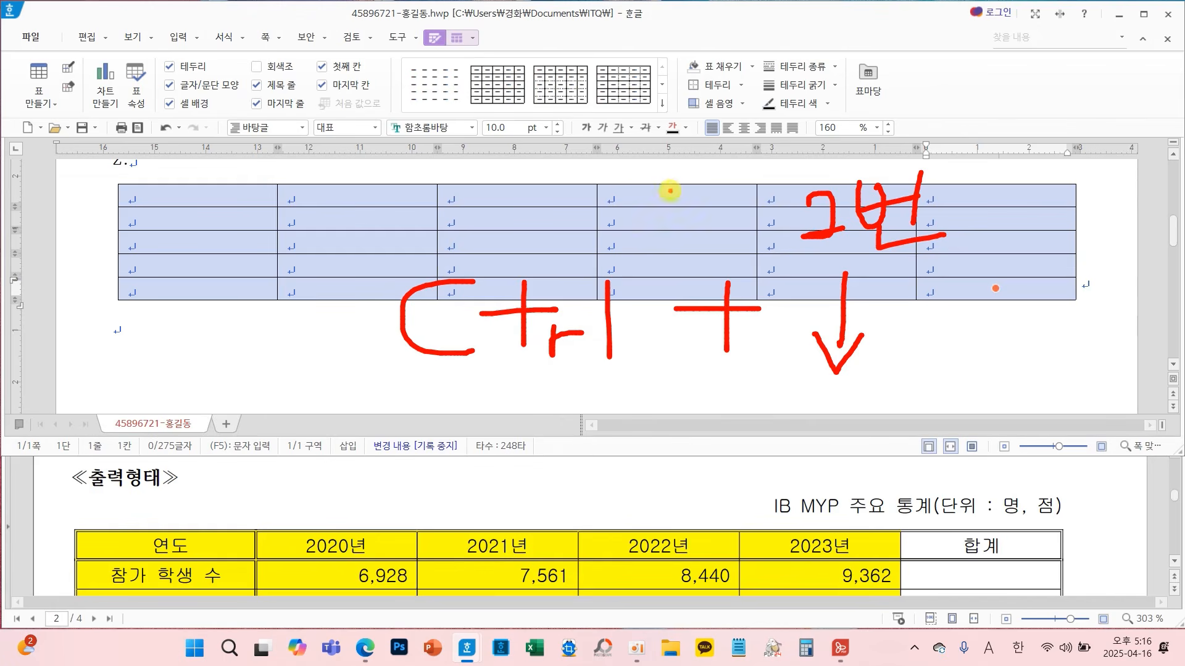
key(Escape)
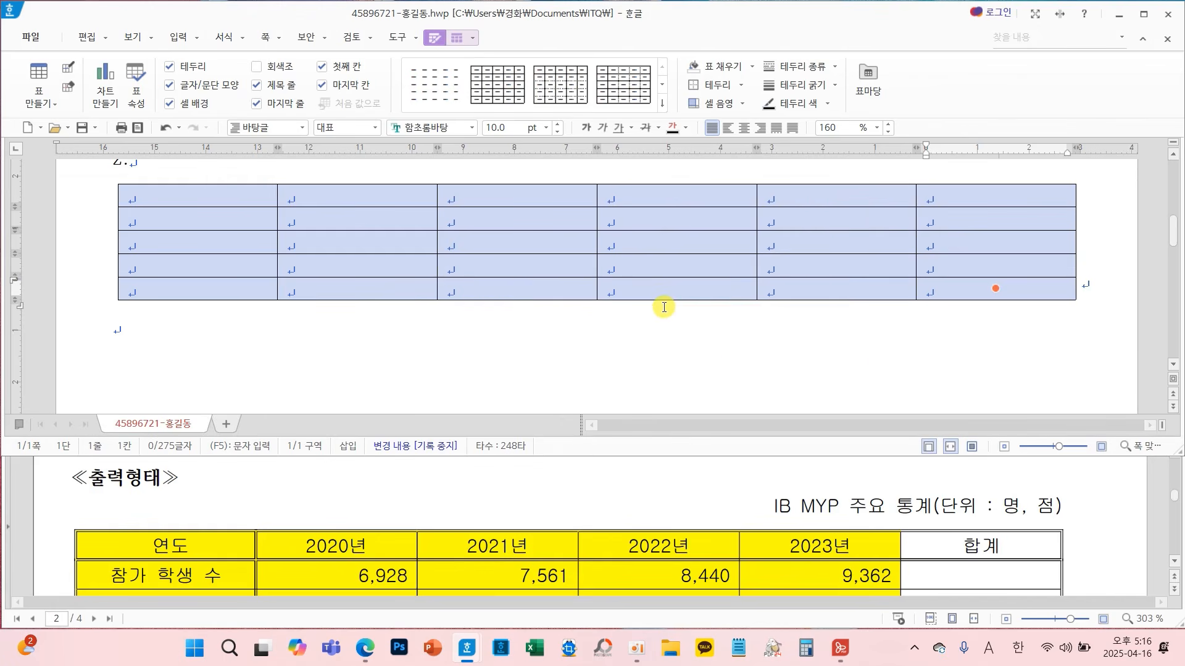
key(ctrl+Down)
key(ctrl+Down)
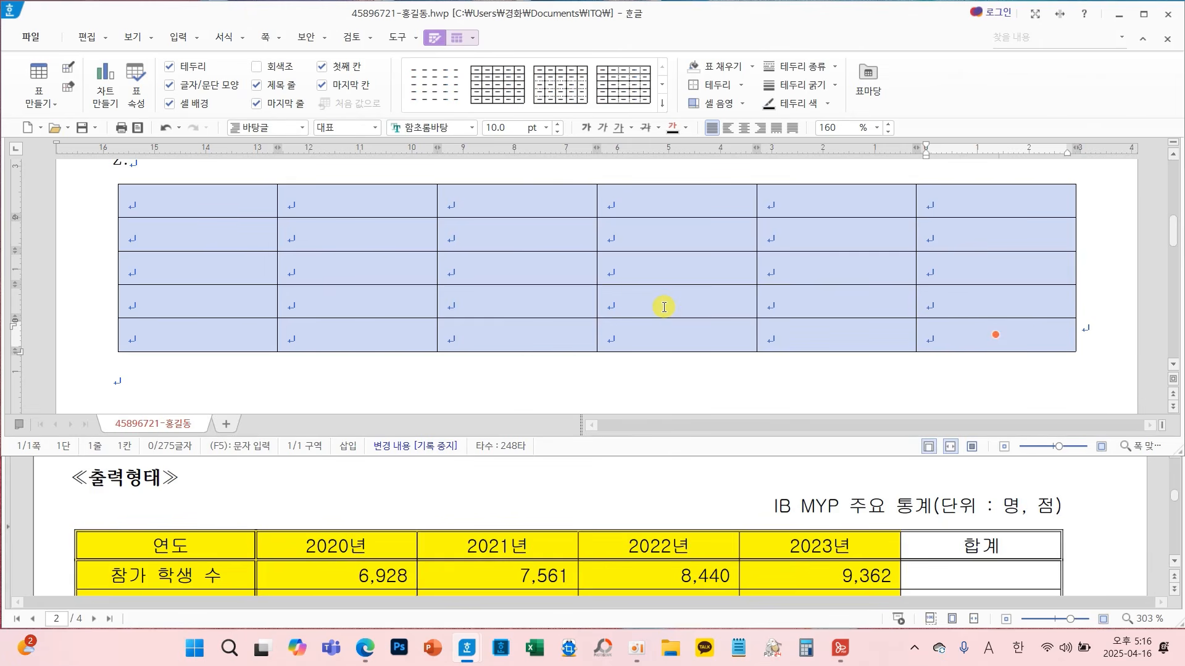
Review question 2's table conditions (1) and (2) in the exam sheet for the required font, size and alignment
scroll(585, 515, up, 5)
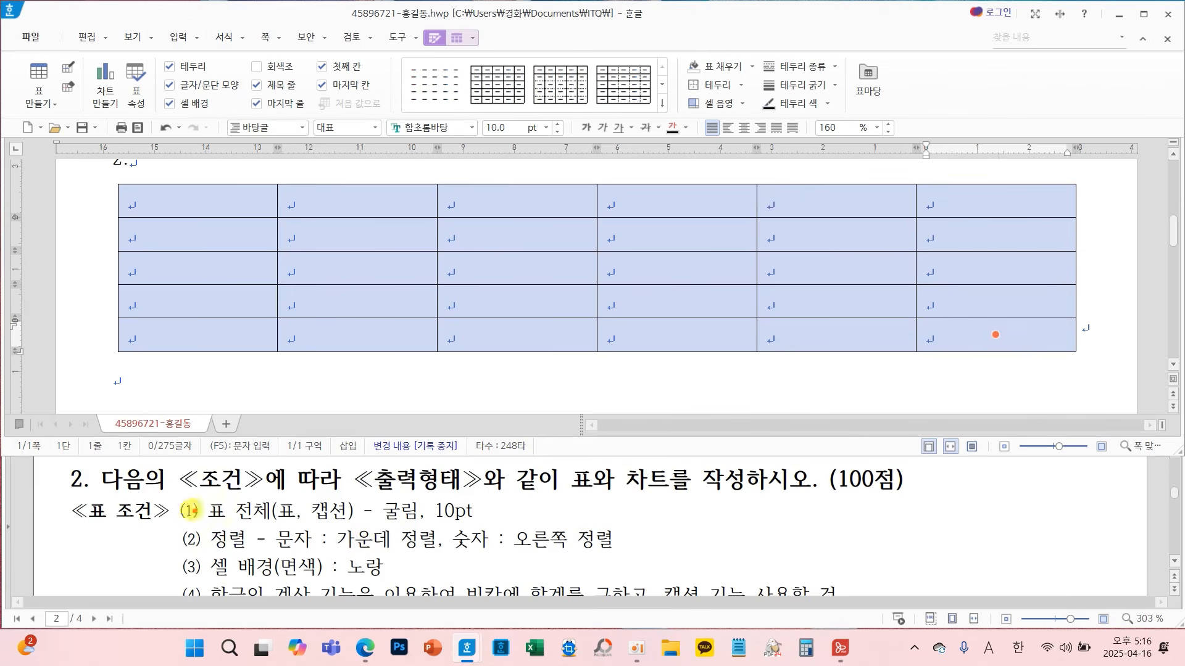
mouse_move(154, 496)
mouse_down()
mouse_move(732, 523)
mouse_move(723, 563)
mouse_up()
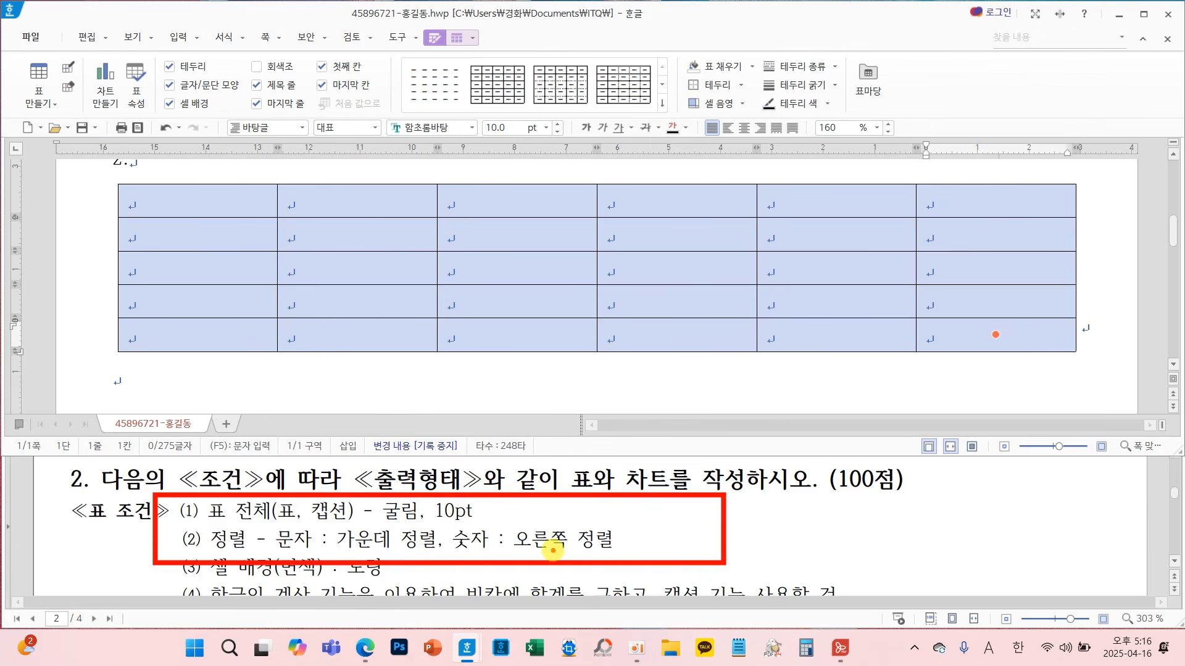
Set the font of all selected table cells to 굴림 and centre-align their text
drag(301, 480, 361, 439)
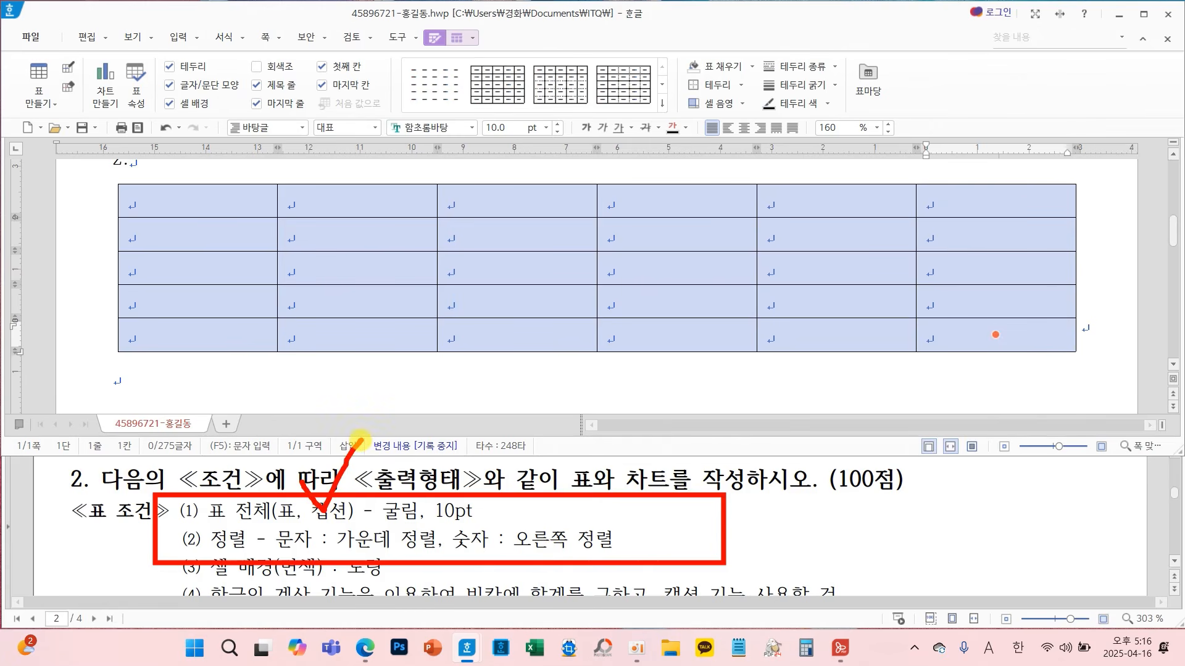
key(Escape)
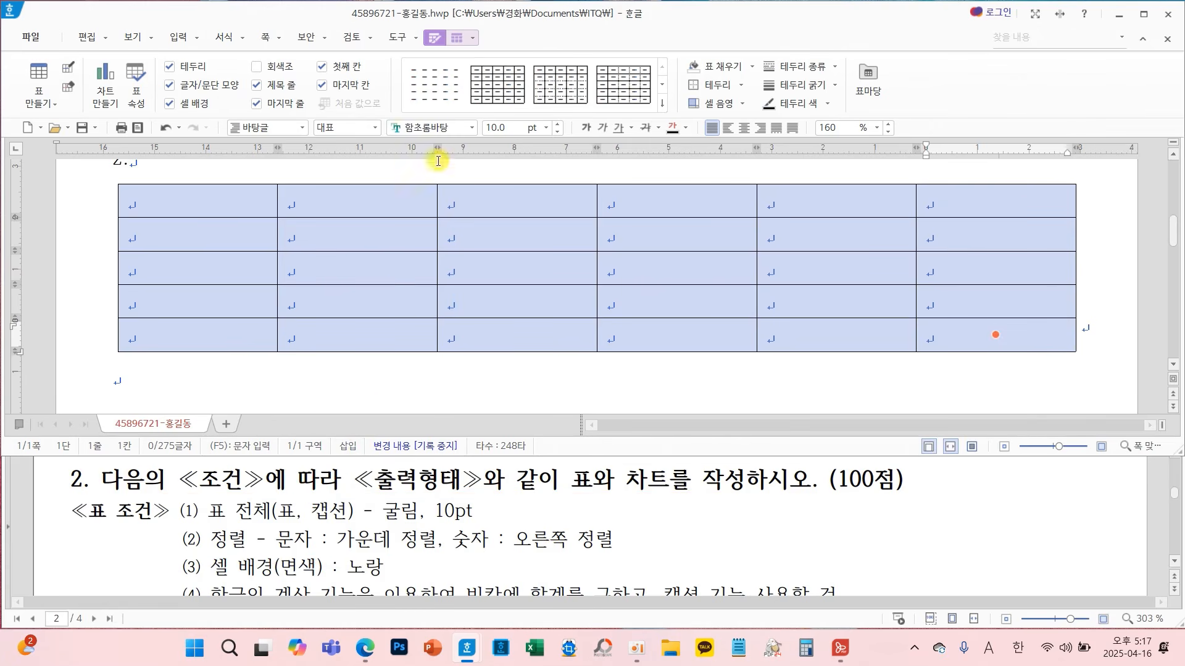
click(472, 127)
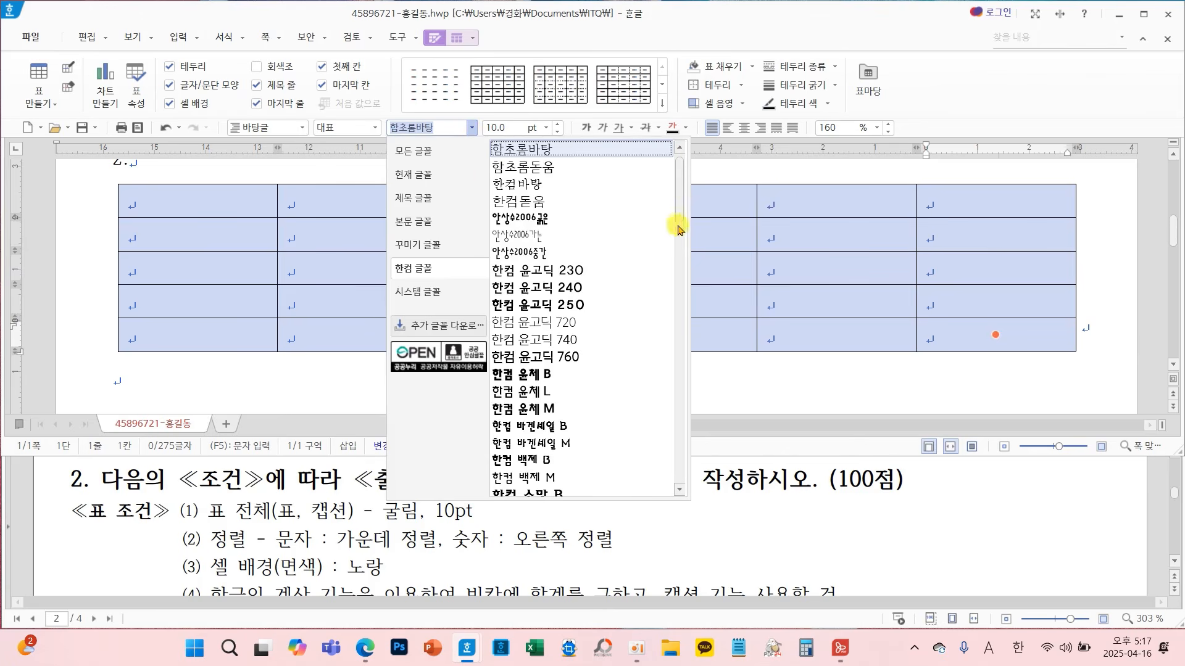
click(422, 161)
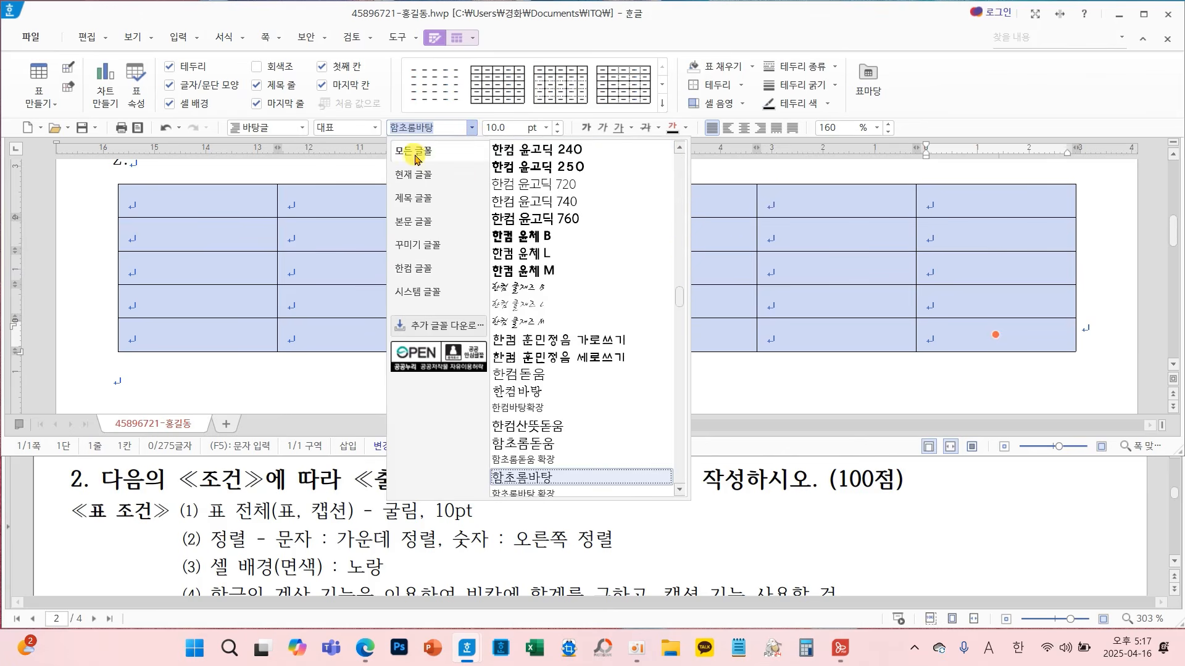
drag(679, 302, 681, 210)
click(680, 150)
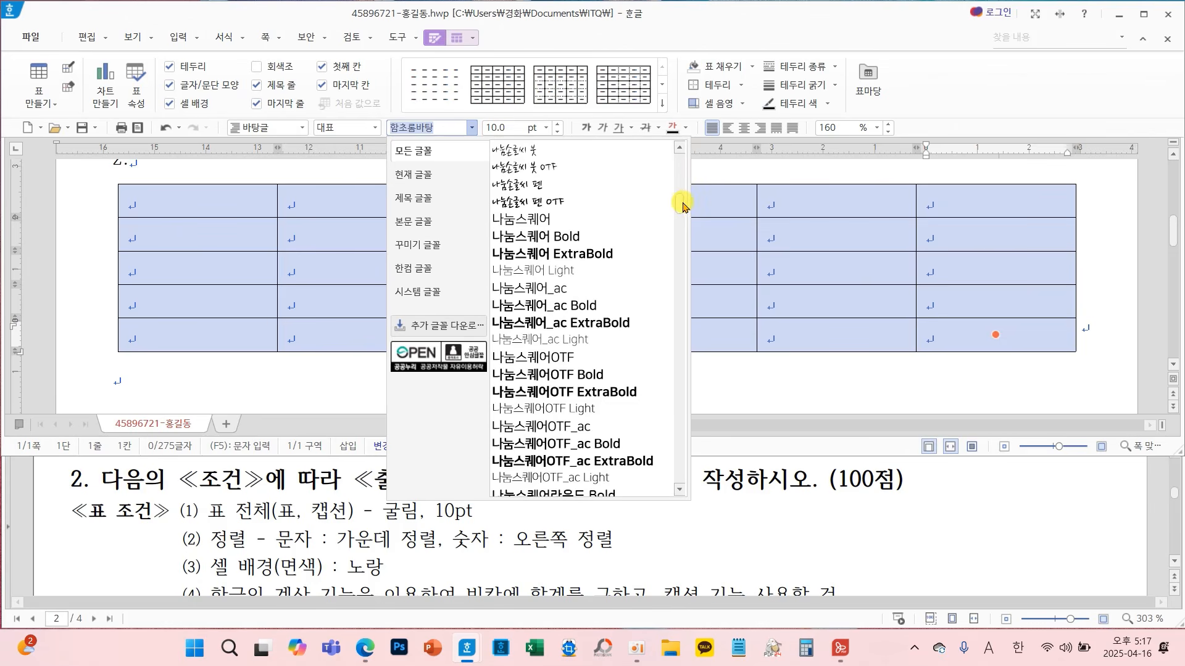
drag(680, 199, 682, 183)
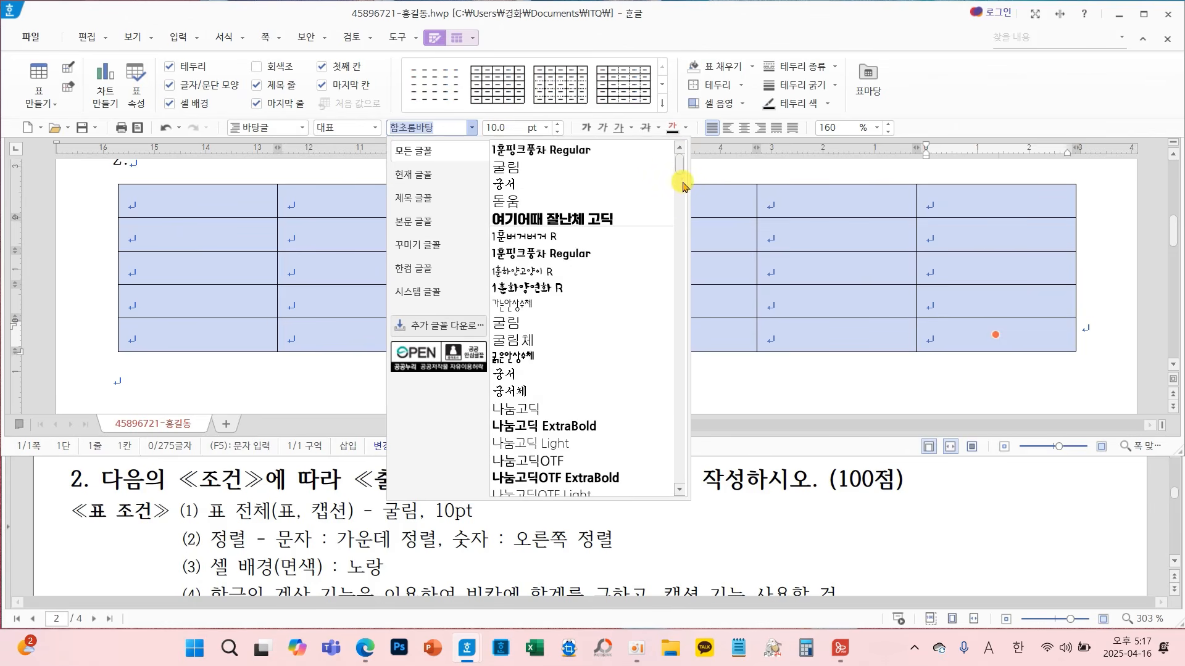
click(530, 167)
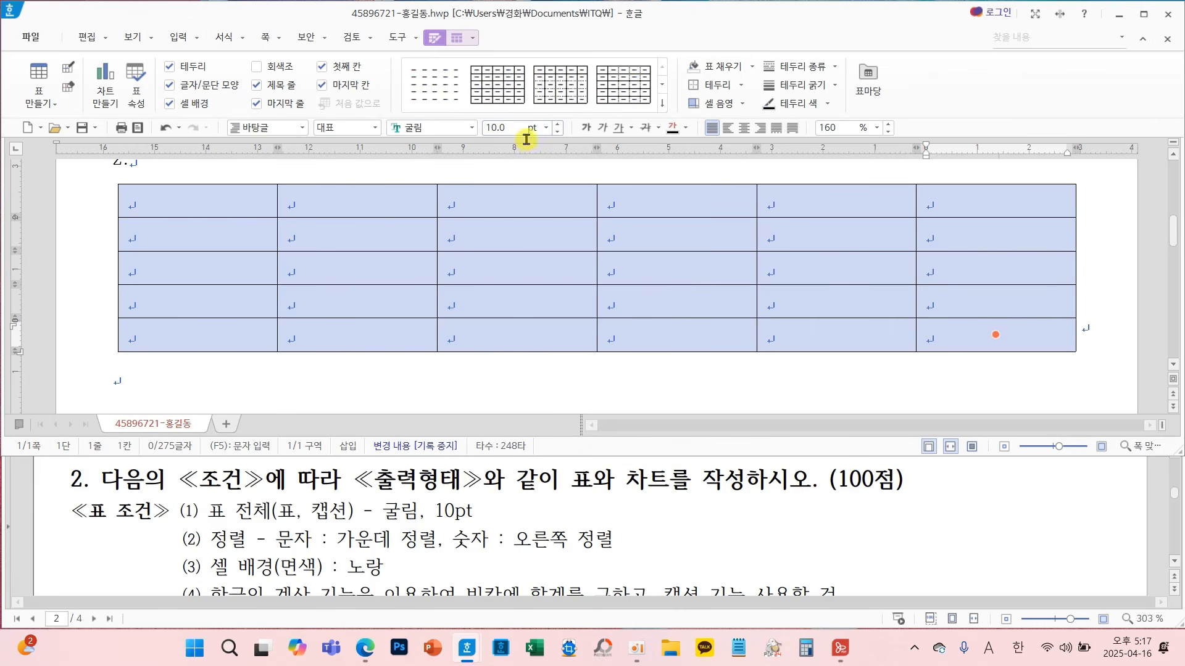
click(744, 127)
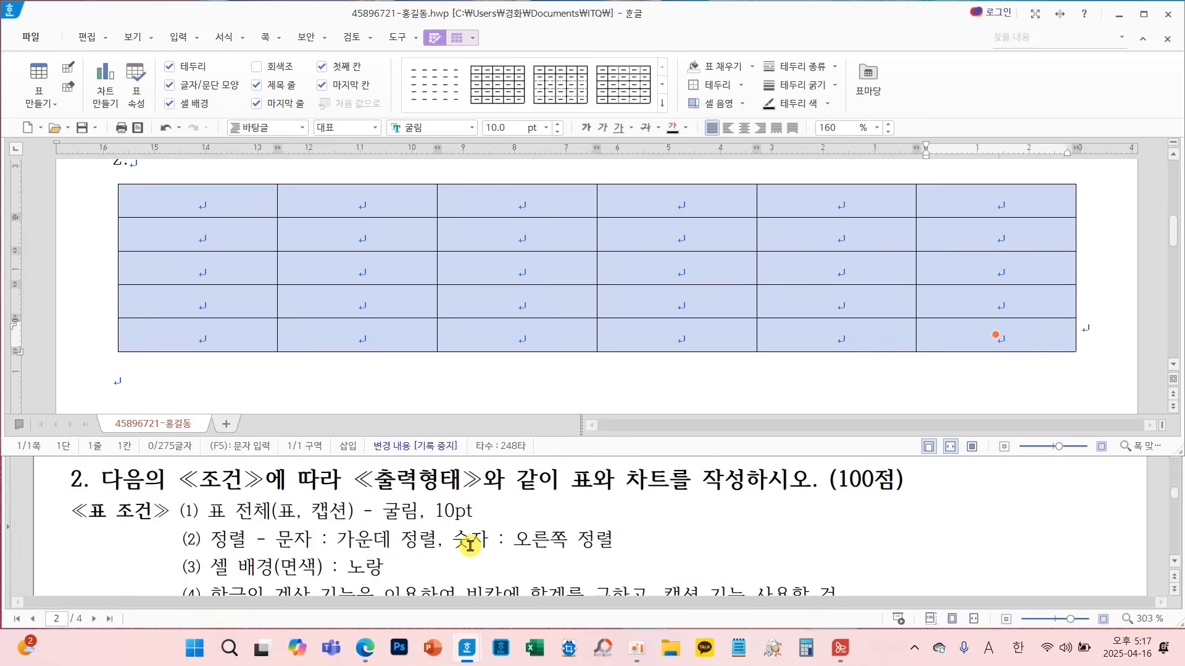
Right-align the table's number cells, from the second row's second column through the last row's last column
scroll(469, 546, down, 3)
scroll(470, 546, down, 3)
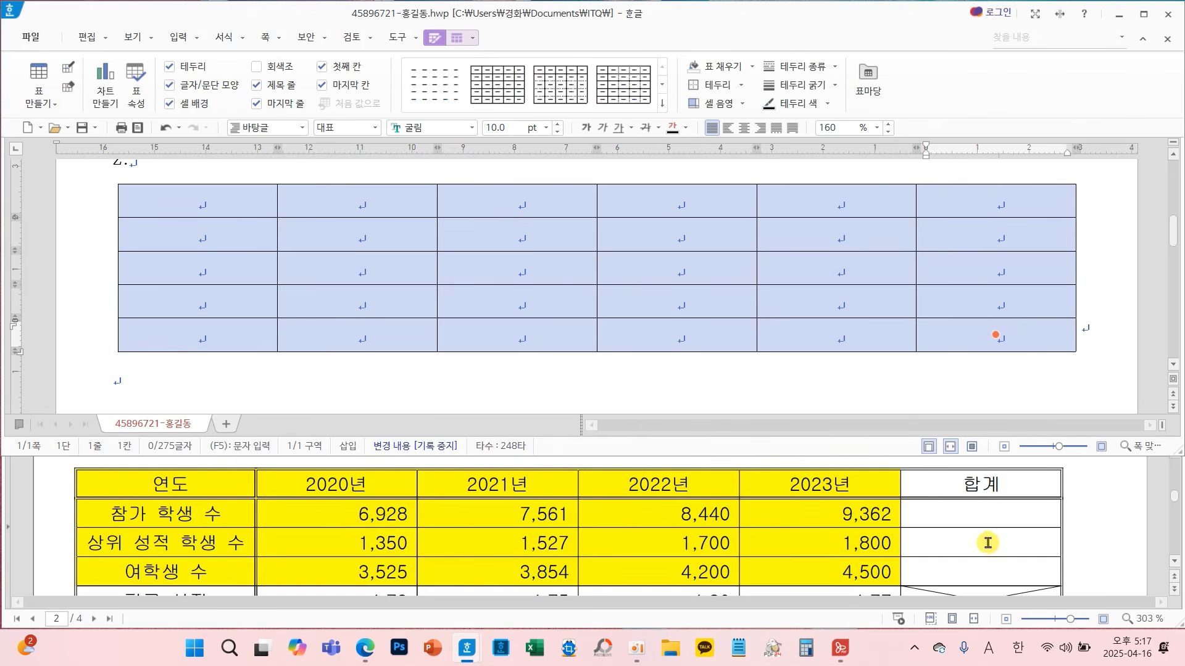
click(344, 239)
drag(343, 239, 1052, 352)
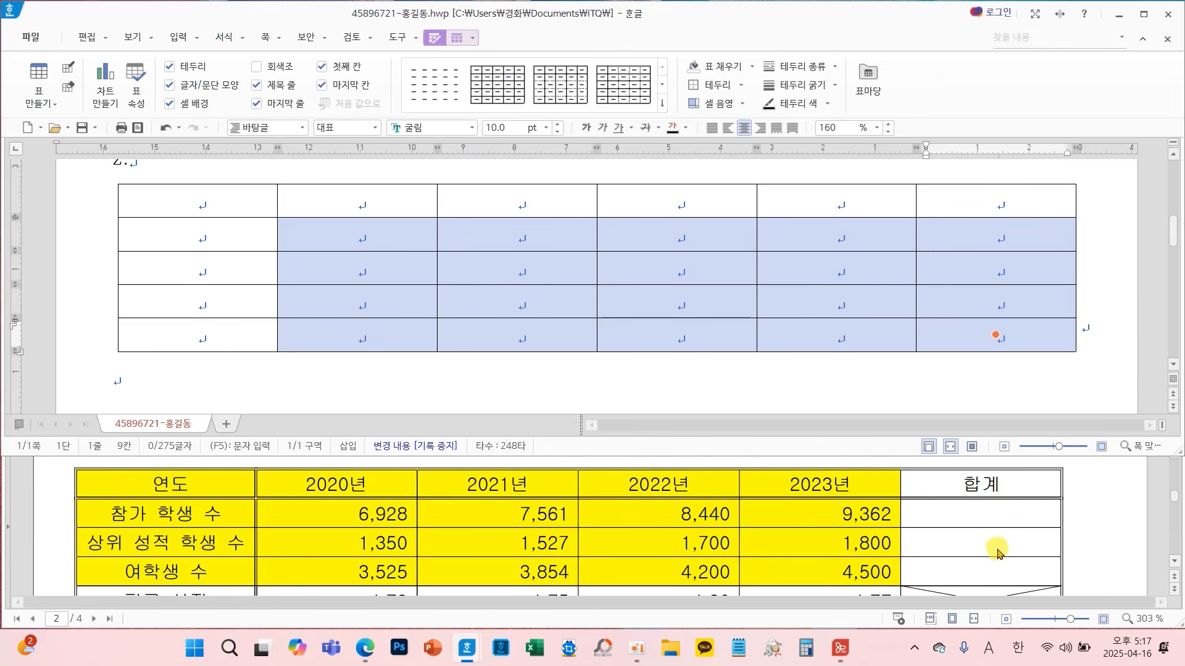
key(ctrl+shift+c)
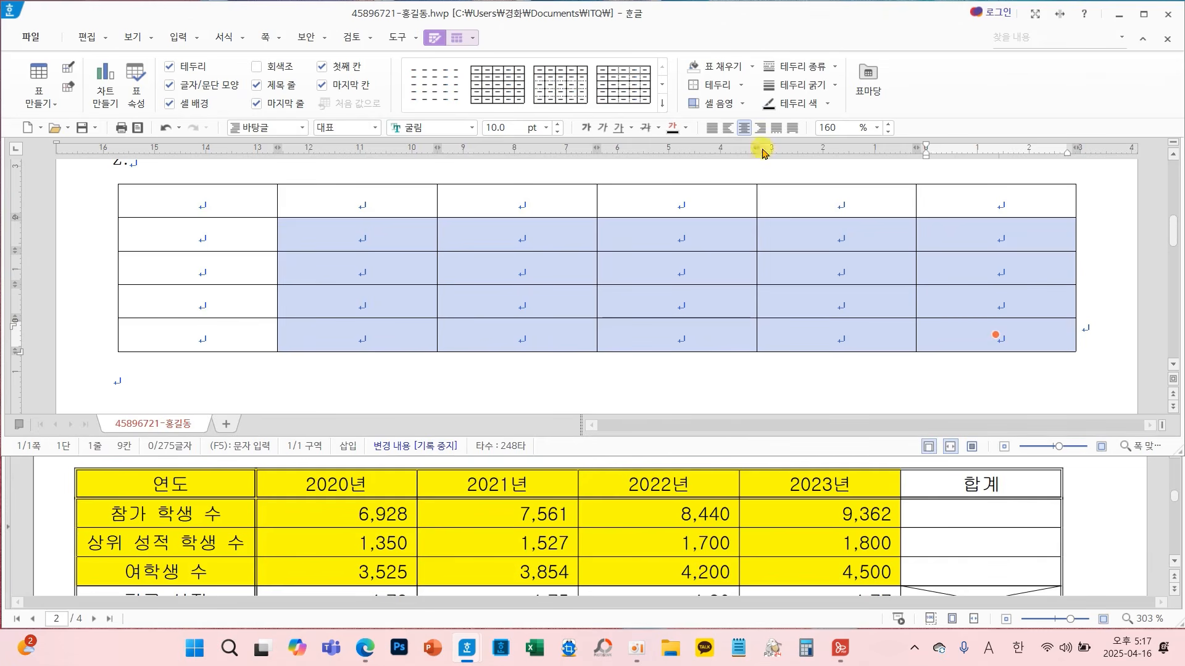
click(760, 129)
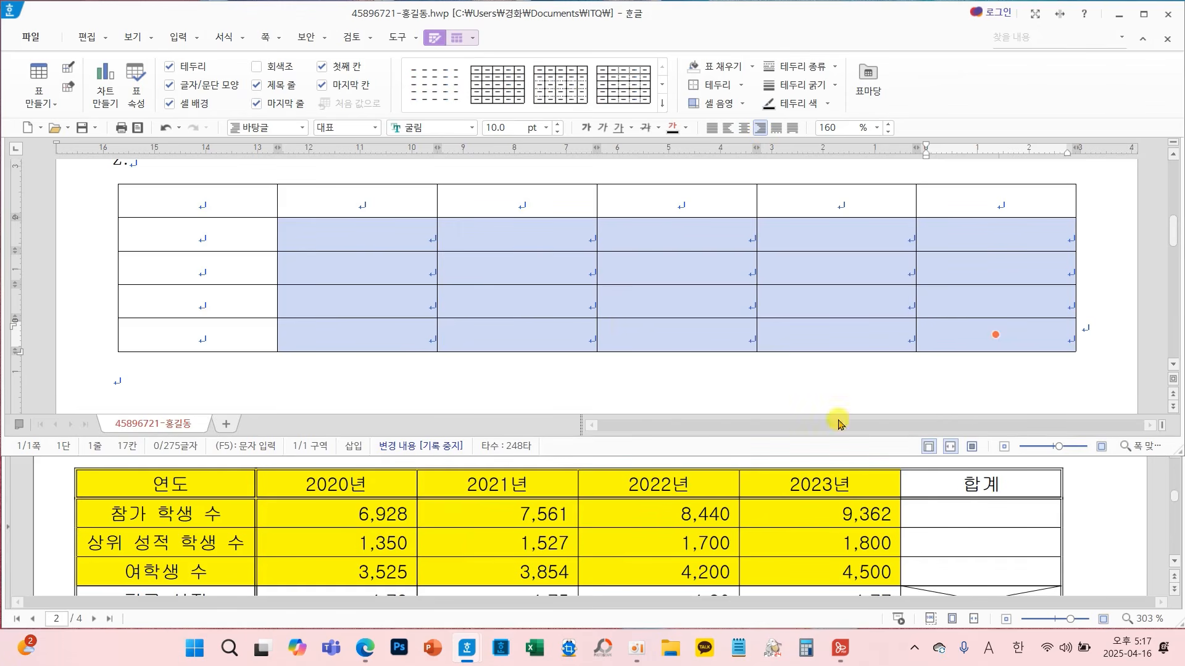
Check the caption's placement in the exam sheet's 출력형태 and add a caption above question 2's table
scroll(838, 514, up, 1)
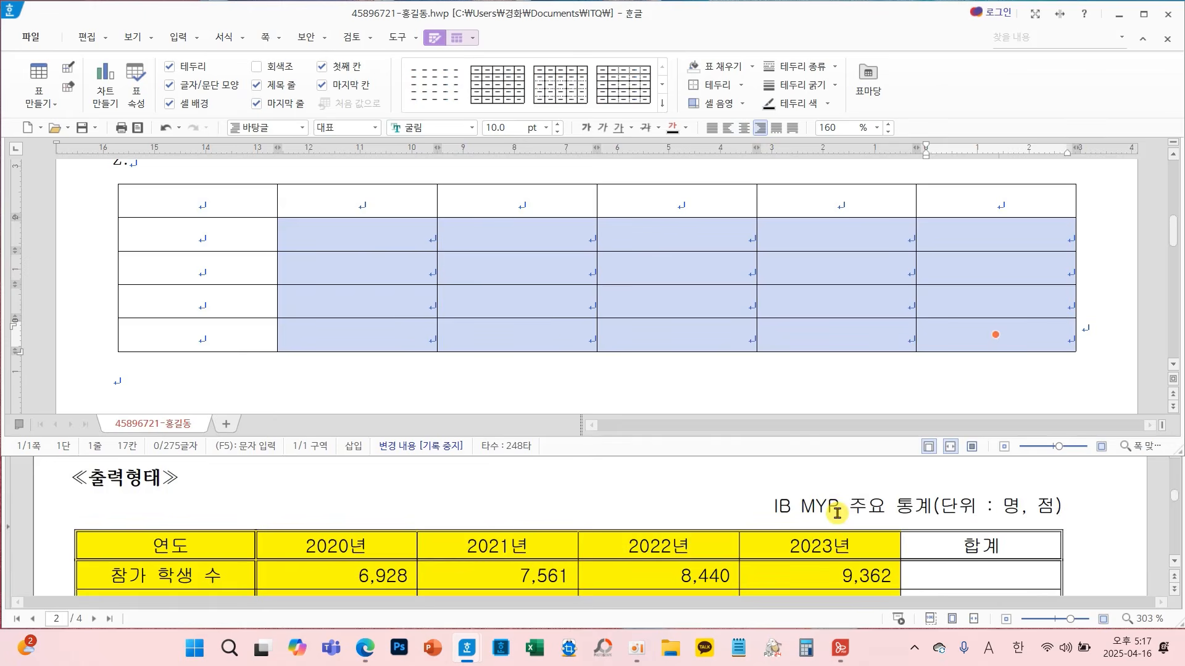
mouse_move(754, 483)
mouse_down()
mouse_move(1055, 543)
mouse_move(1074, 533)
mouse_up()
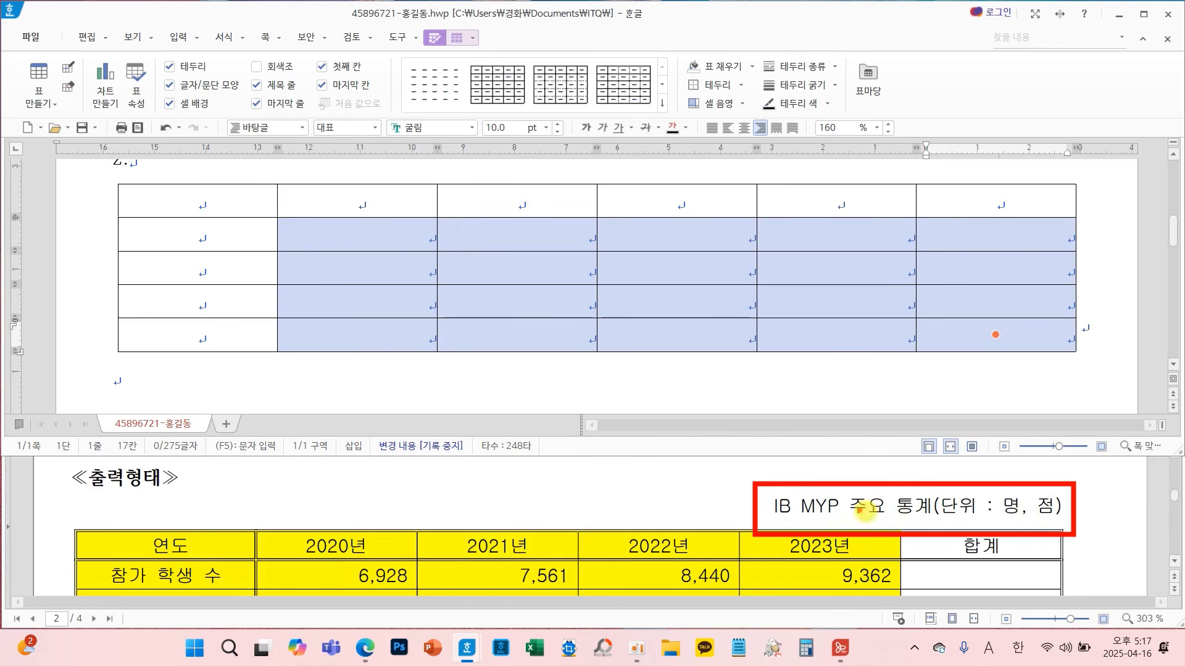
click(533, 268)
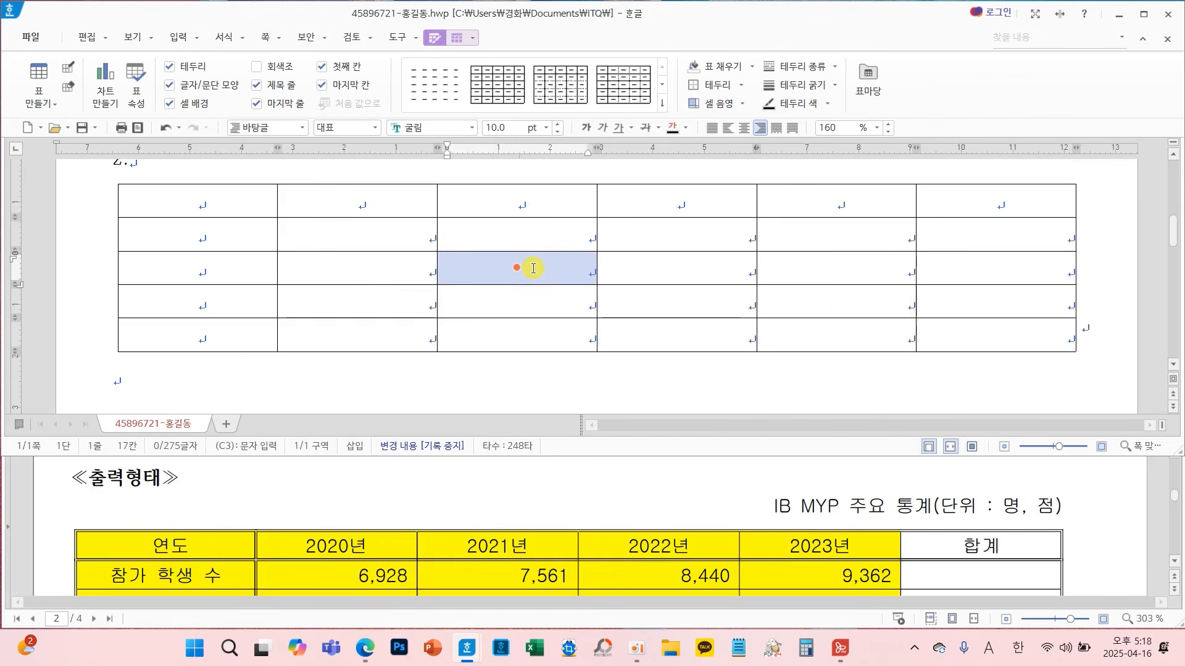
mouse_move(487, 29)
mouse_down()
mouse_move(445, 24)
mouse_move(447, 58)
mouse_move(494, 44)
mouse_move(485, 25)
mouse_up()
click(457, 39)
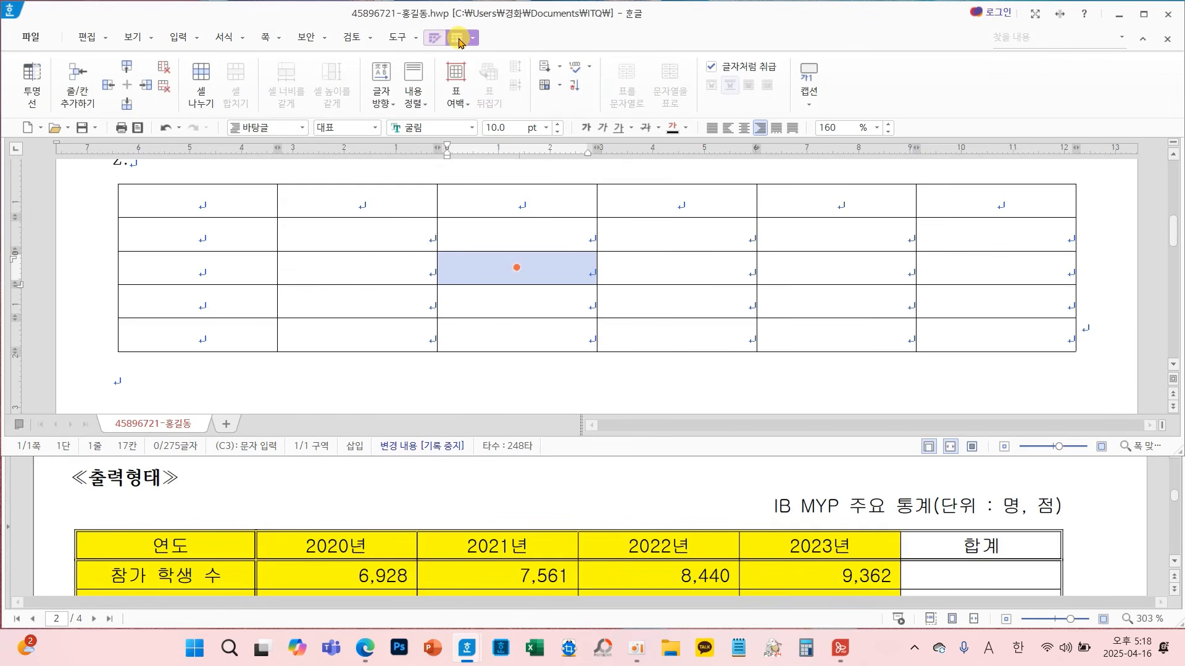
click(811, 100)
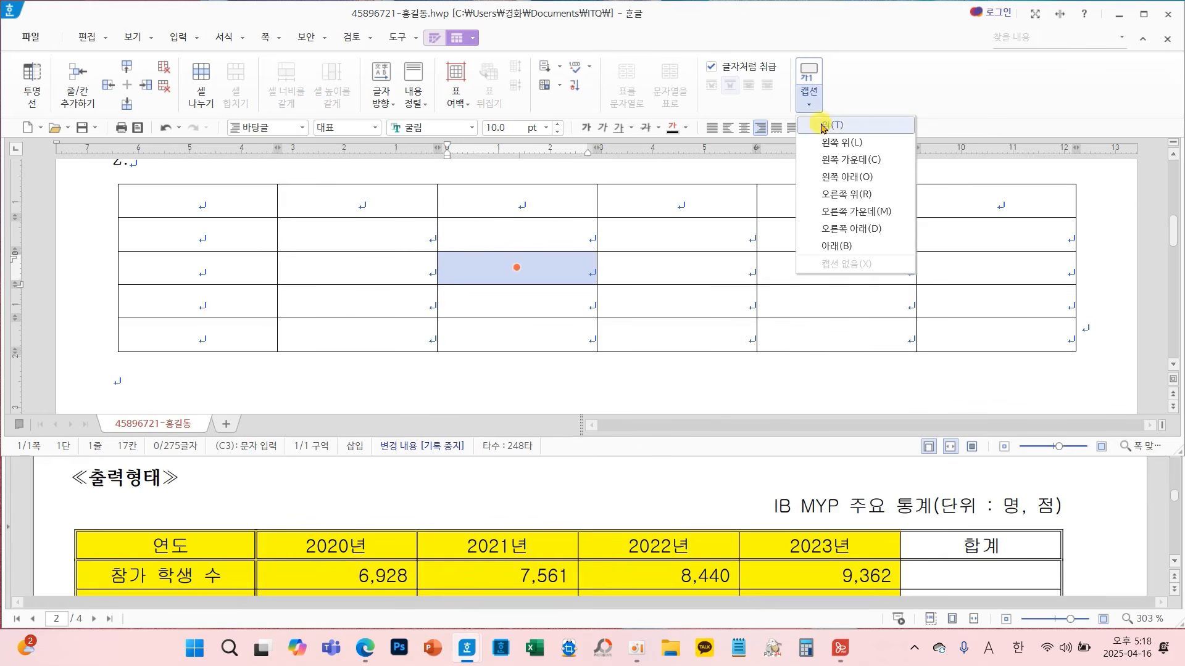
click(841, 126)
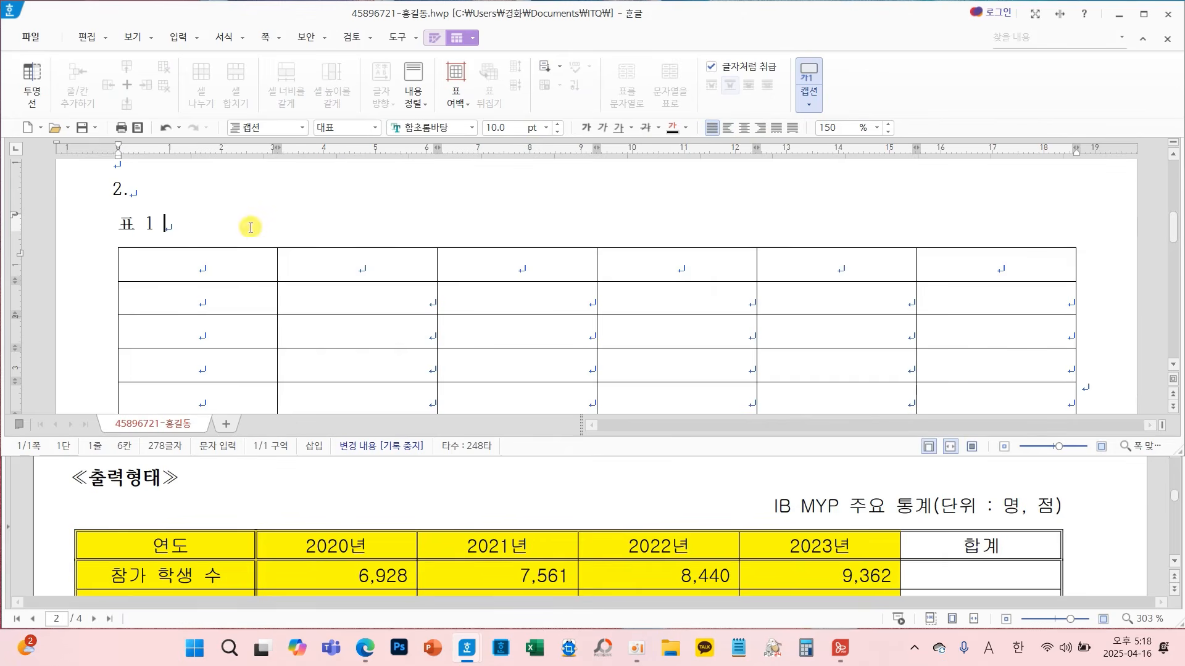
Set the table caption's font to 굴림 and align the caption to the right
drag(170, 227, 111, 223)
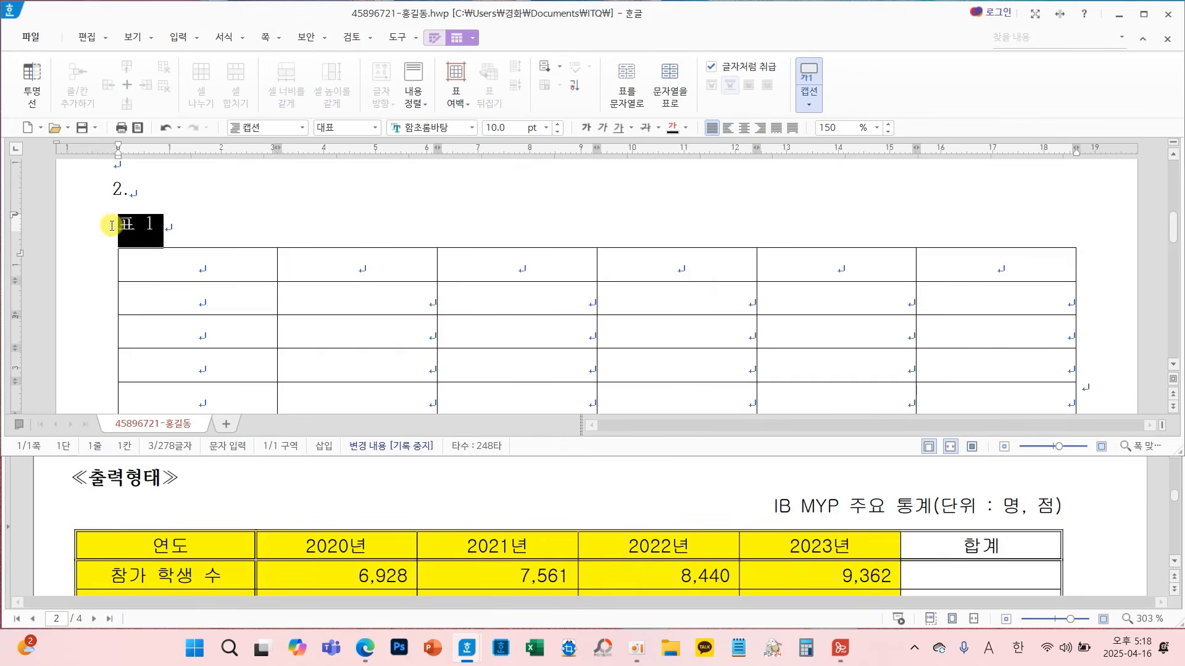
click(471, 128)
click(470, 128)
click(470, 128)
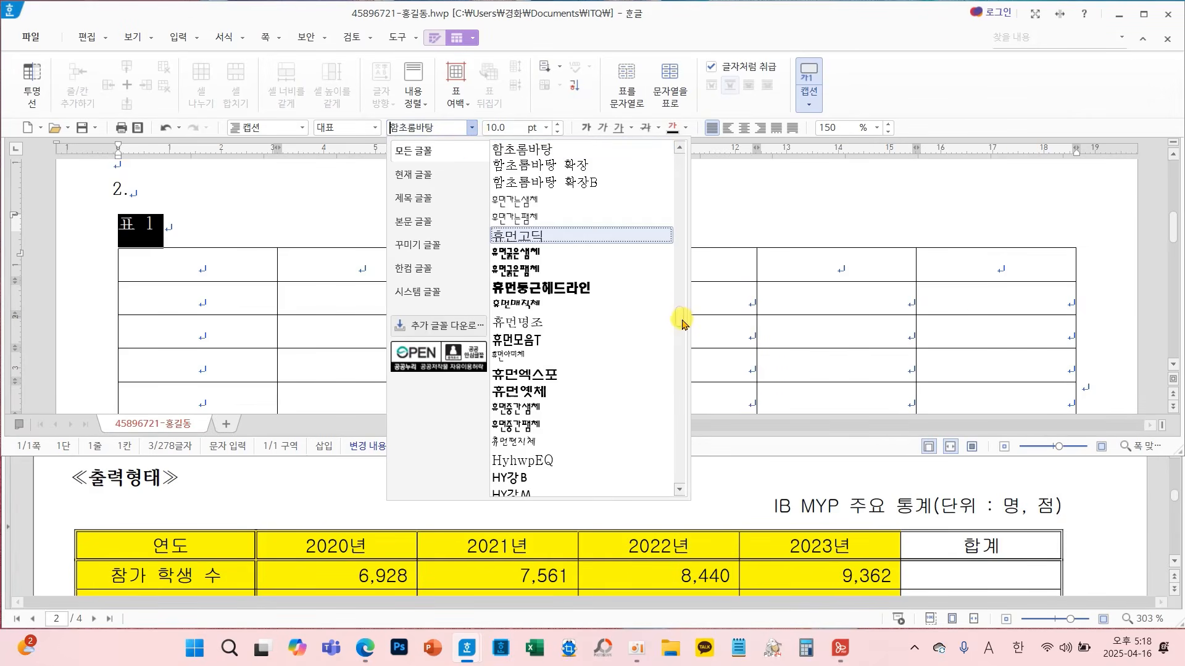
drag(681, 320, 684, 142)
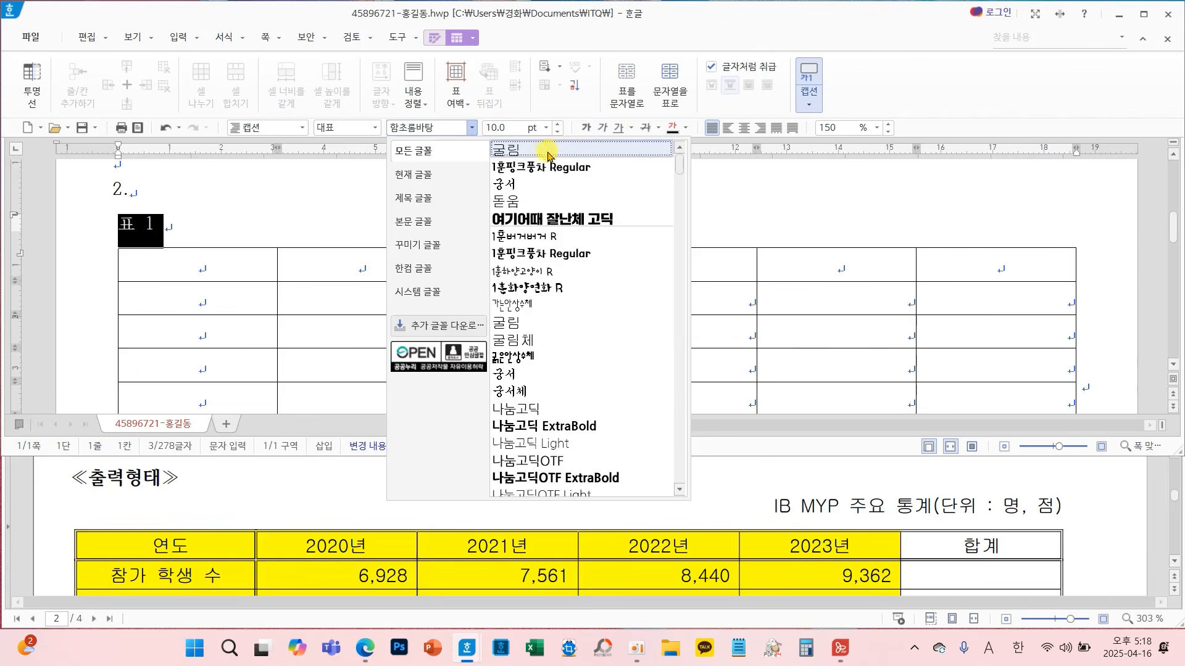
click(533, 153)
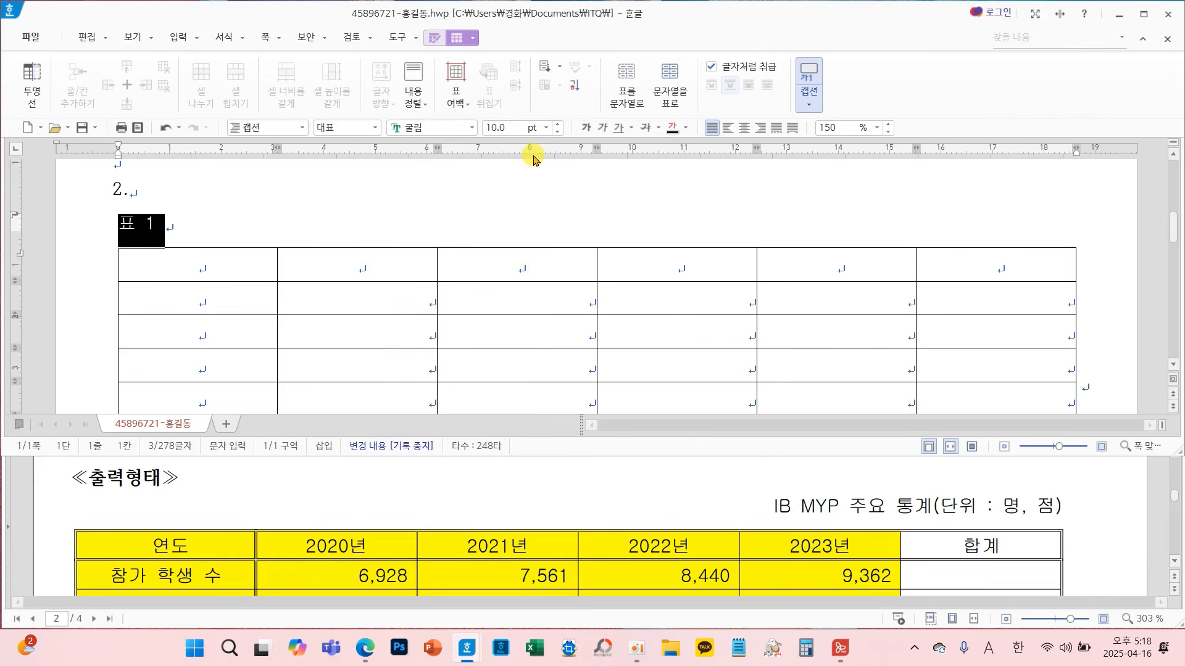
click(760, 130)
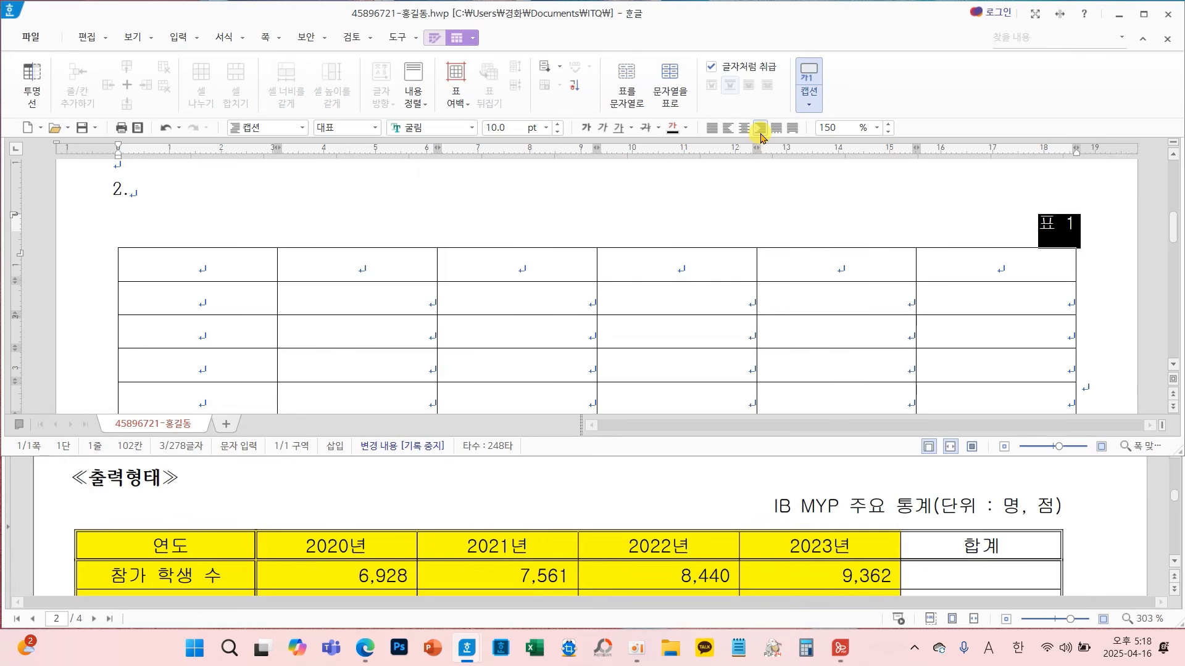
Replace the default caption text with "IB MYP 주요 통계(단위 : 명, 점)"
key(BackSpace)
text(IB)
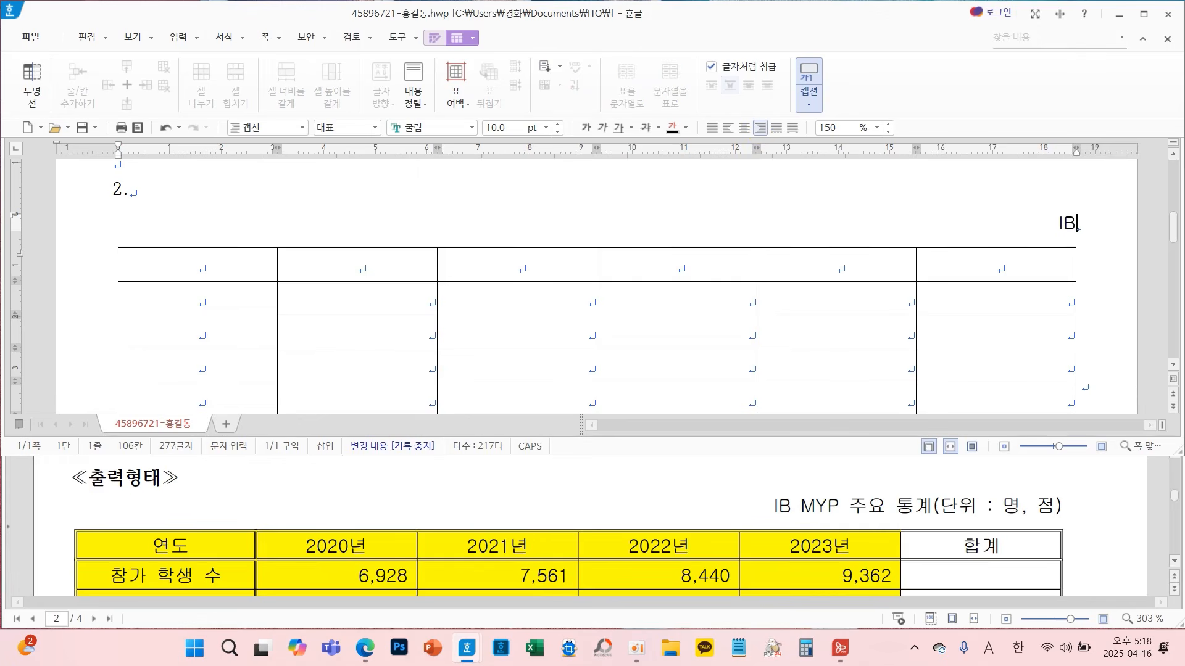
text( MY)
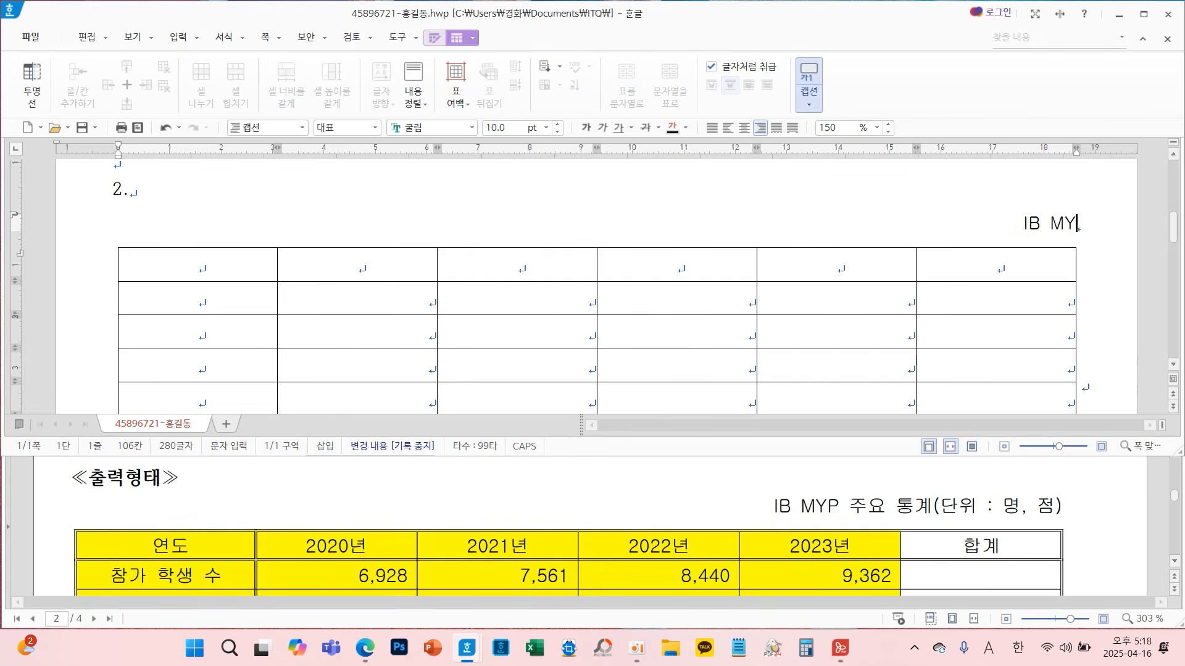
text(P 주요 통ㄱ)
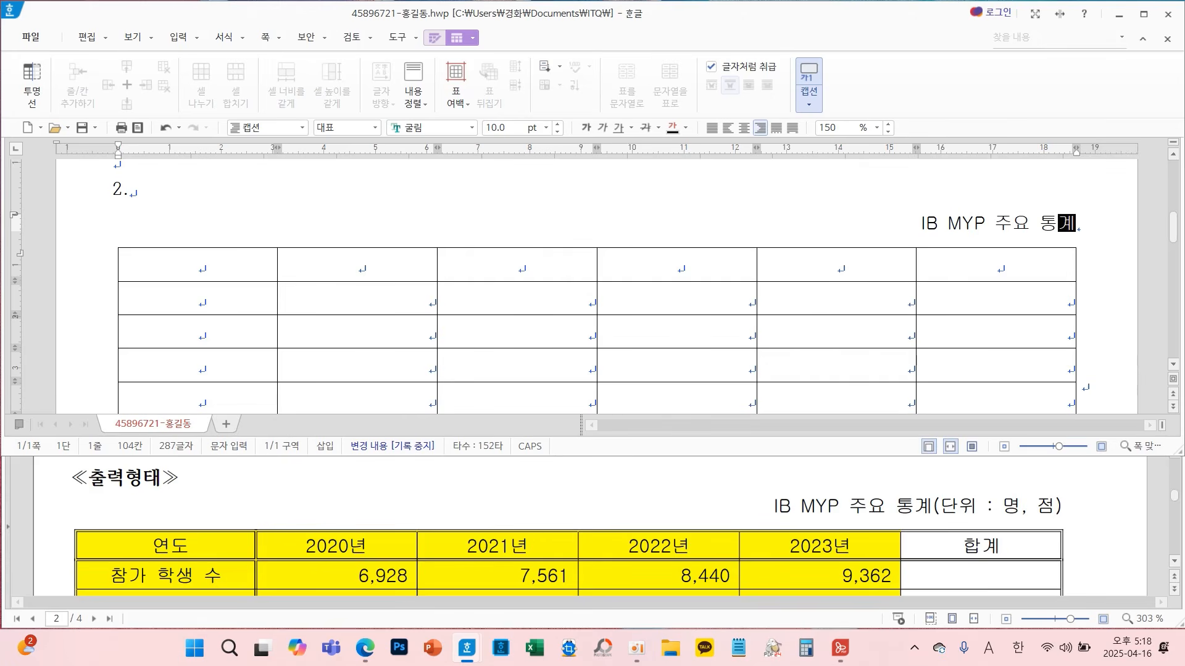
text((단위 : )
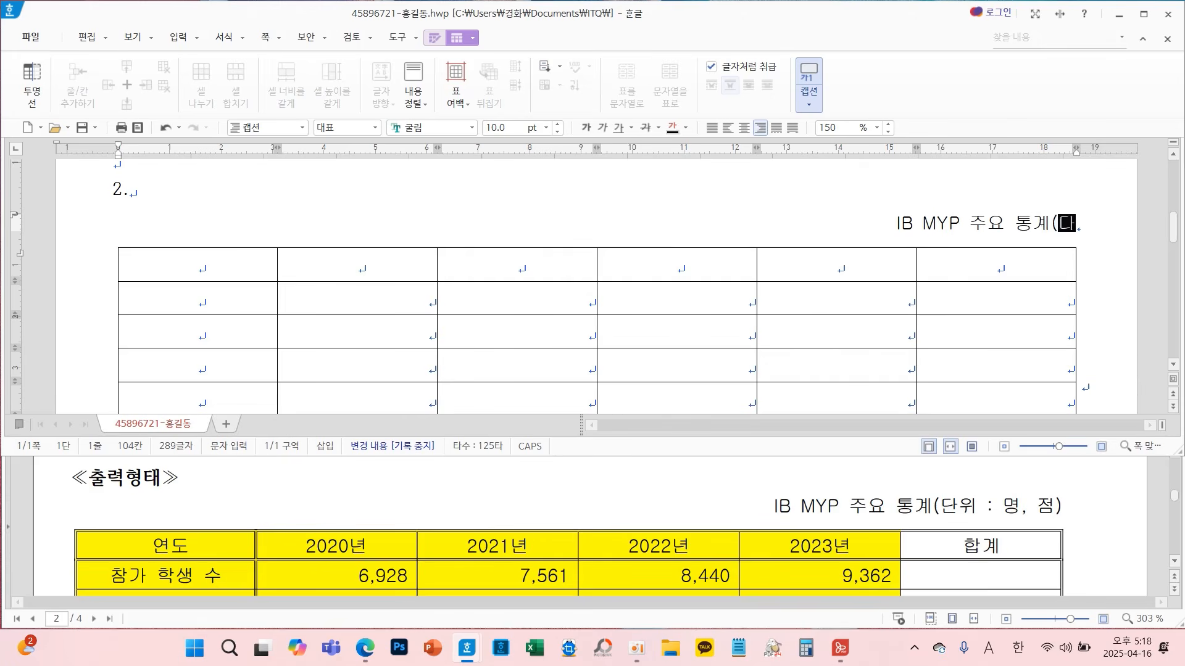
text(명, 지)
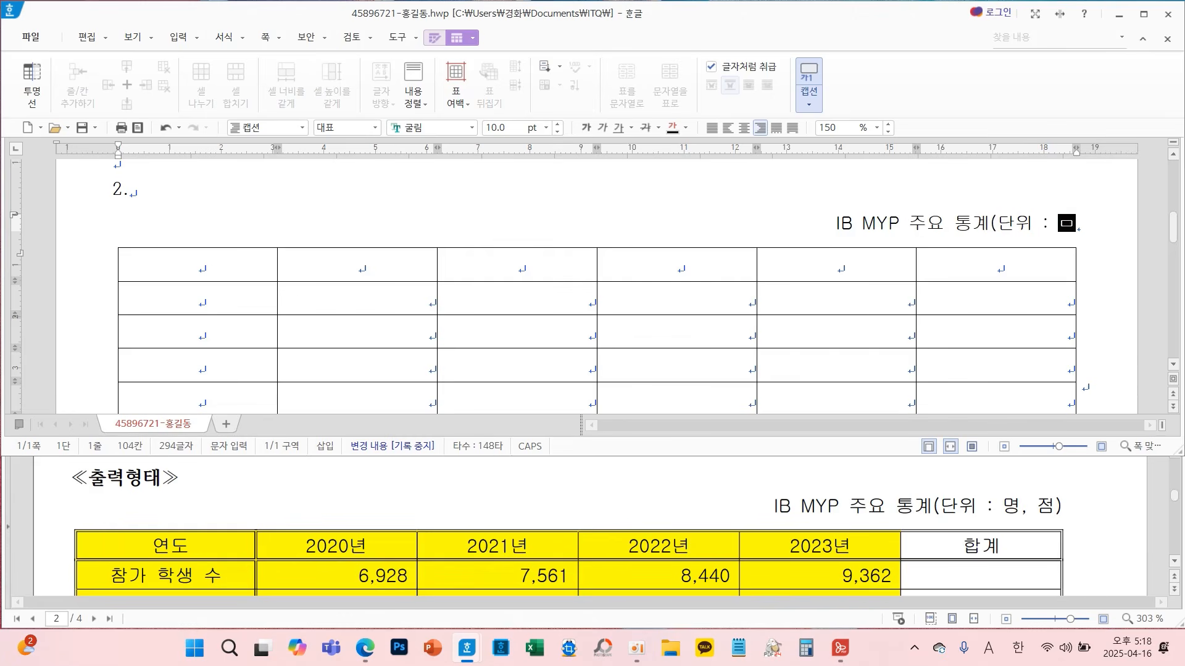
text())
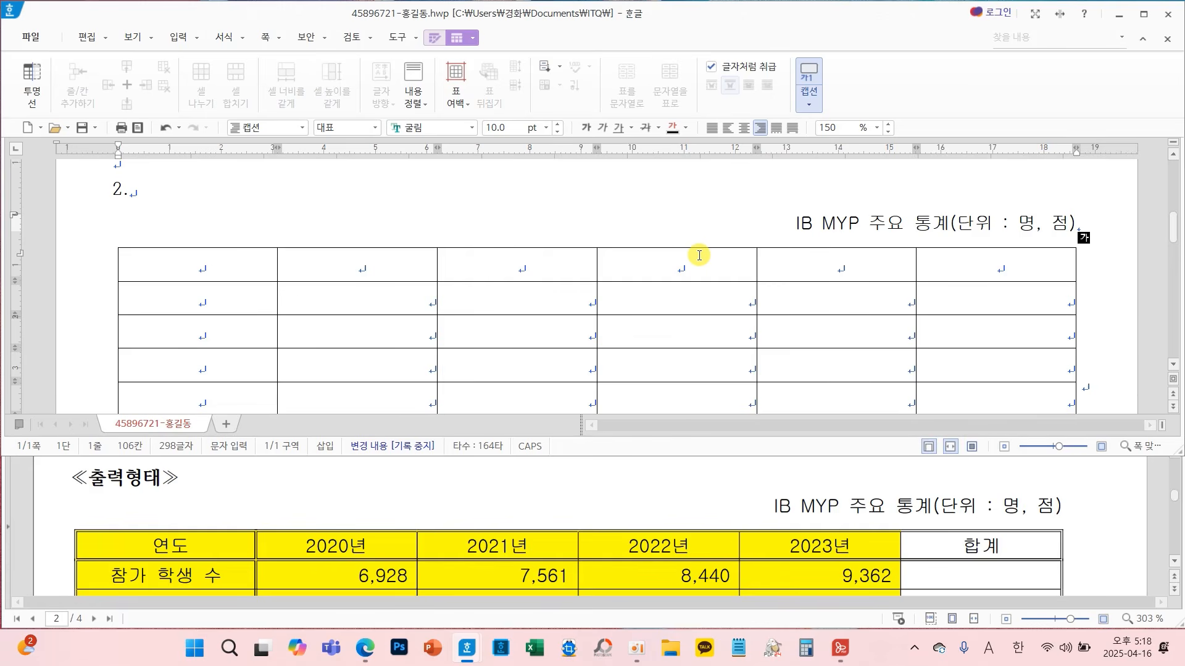
Check the 셀 배경 condition in the exam sheet and fill the first four rows of the table's first five columns with yellow
scroll(683, 507, up, 5)
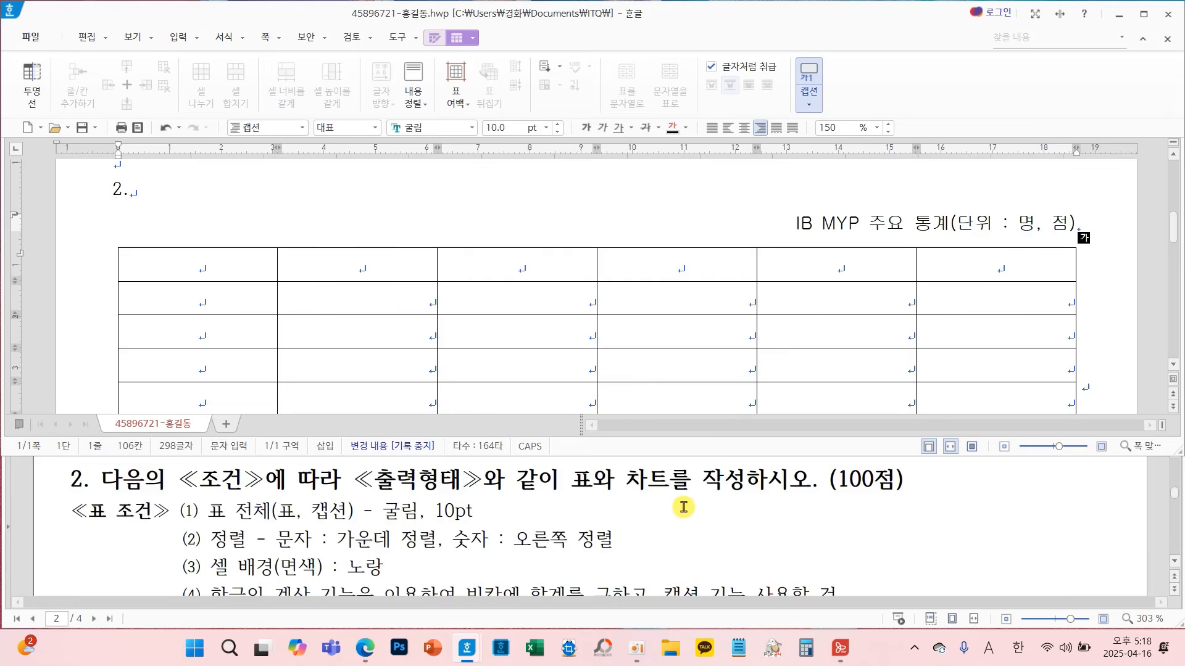
scroll(683, 508, down, 2)
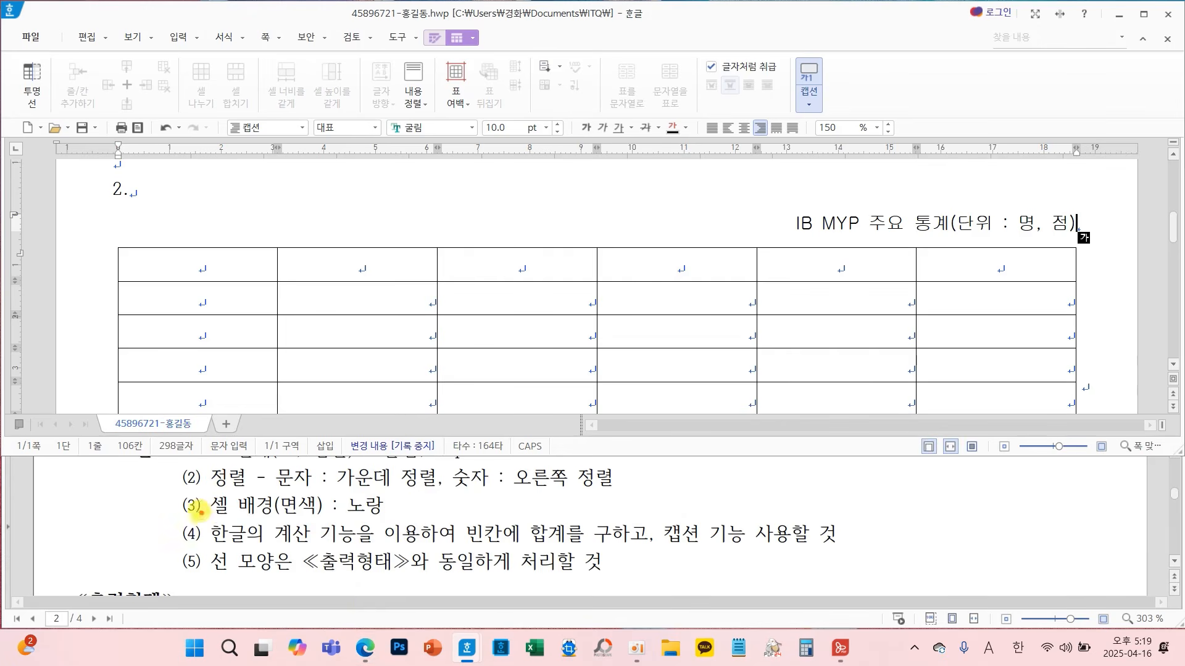
drag(163, 485, 364, 526)
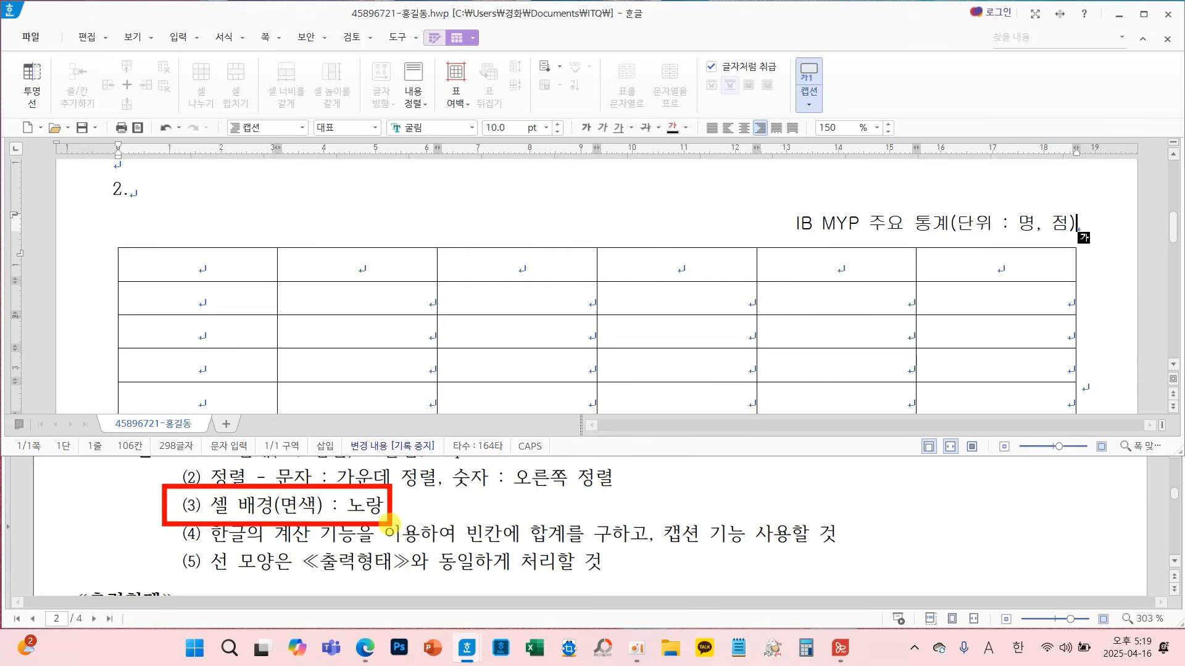
scroll(441, 526, down, 5)
scroll(441, 526, down, 2)
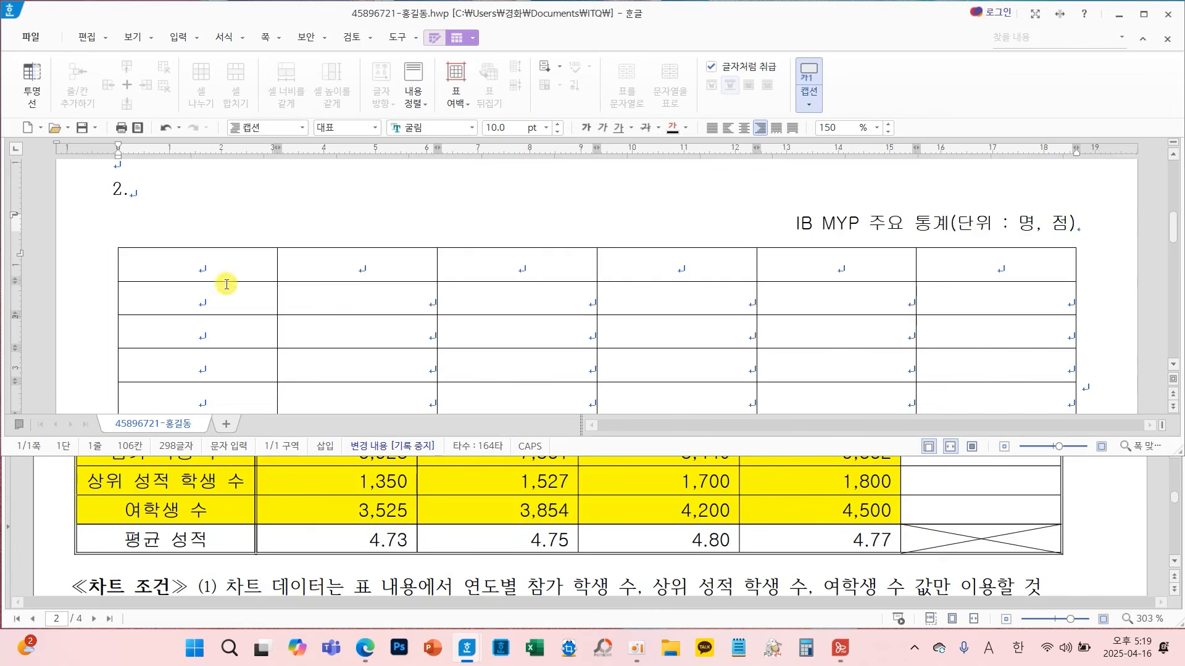
drag(234, 273, 818, 374)
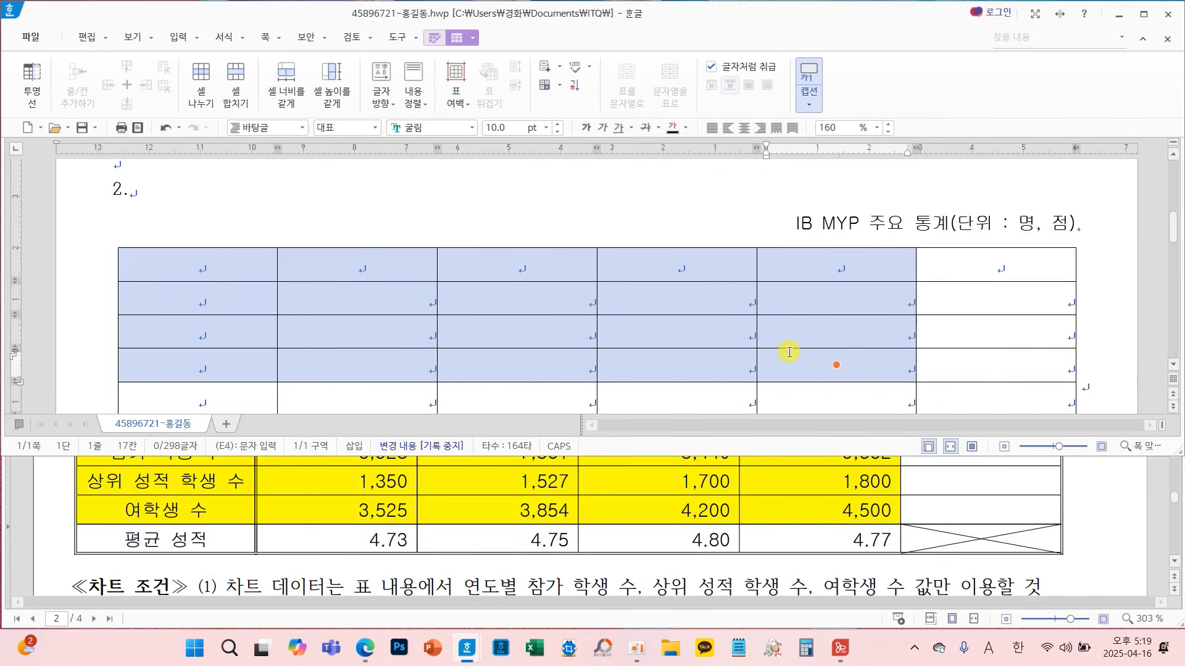
scroll(789, 353, down, 3)
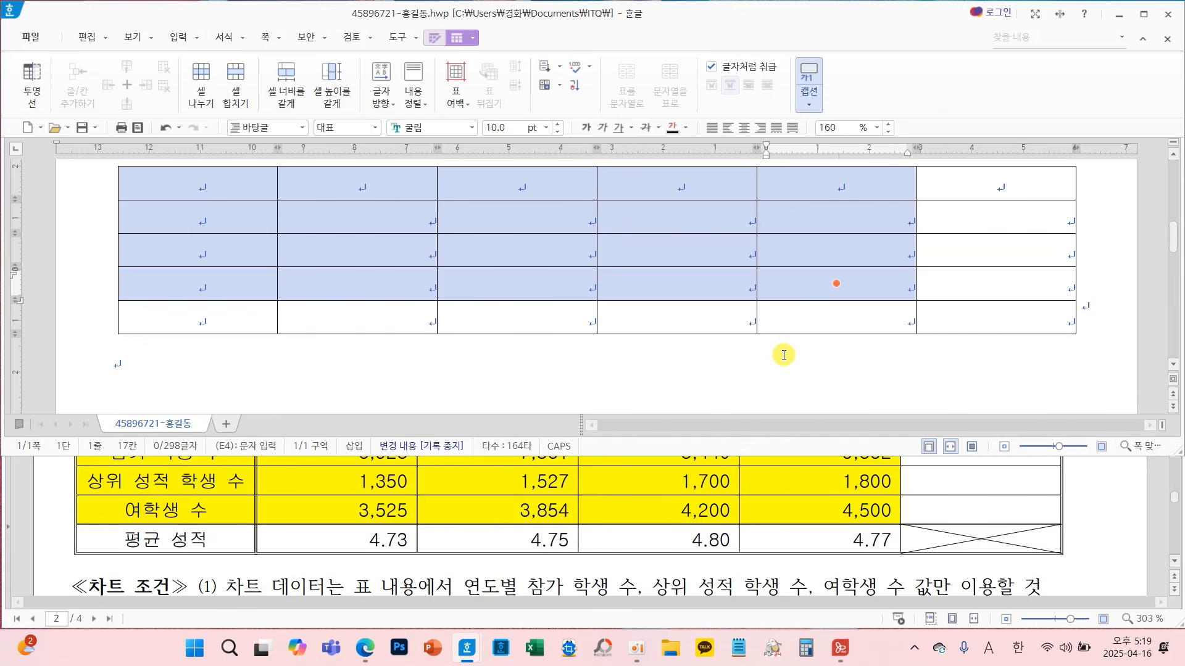
mouse_move(687, 253)
mouse_down()
mouse_move(601, 232)
mouse_move(617, 362)
mouse_move(685, 336)
mouse_up()
key(l)
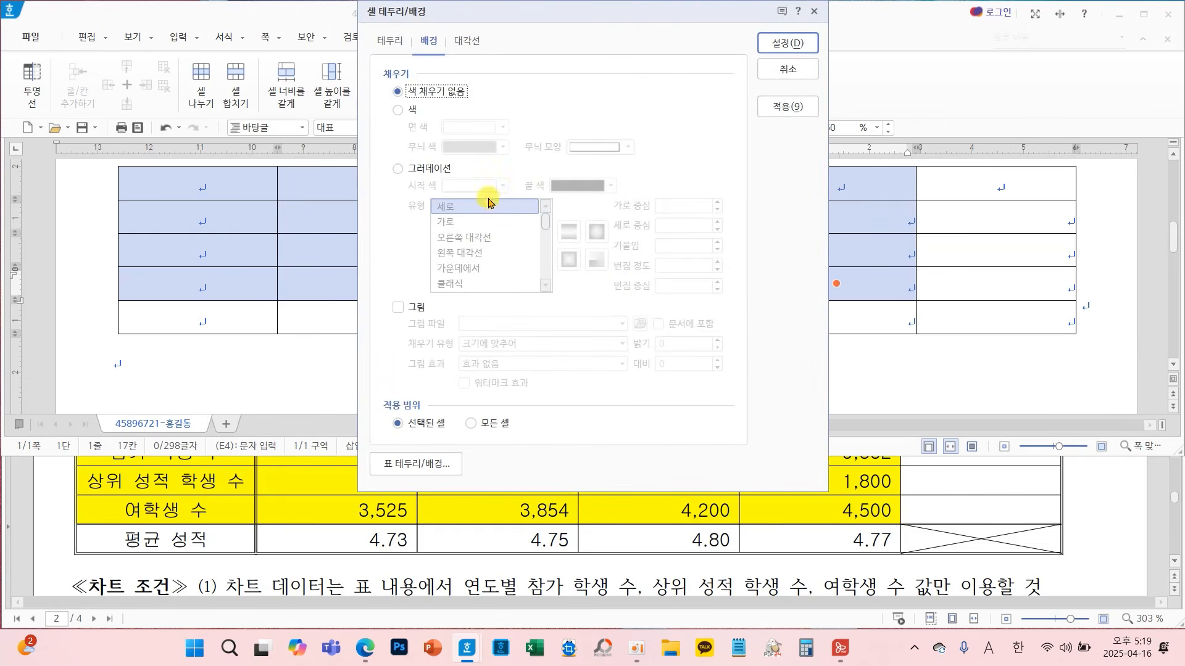
click(412, 110)
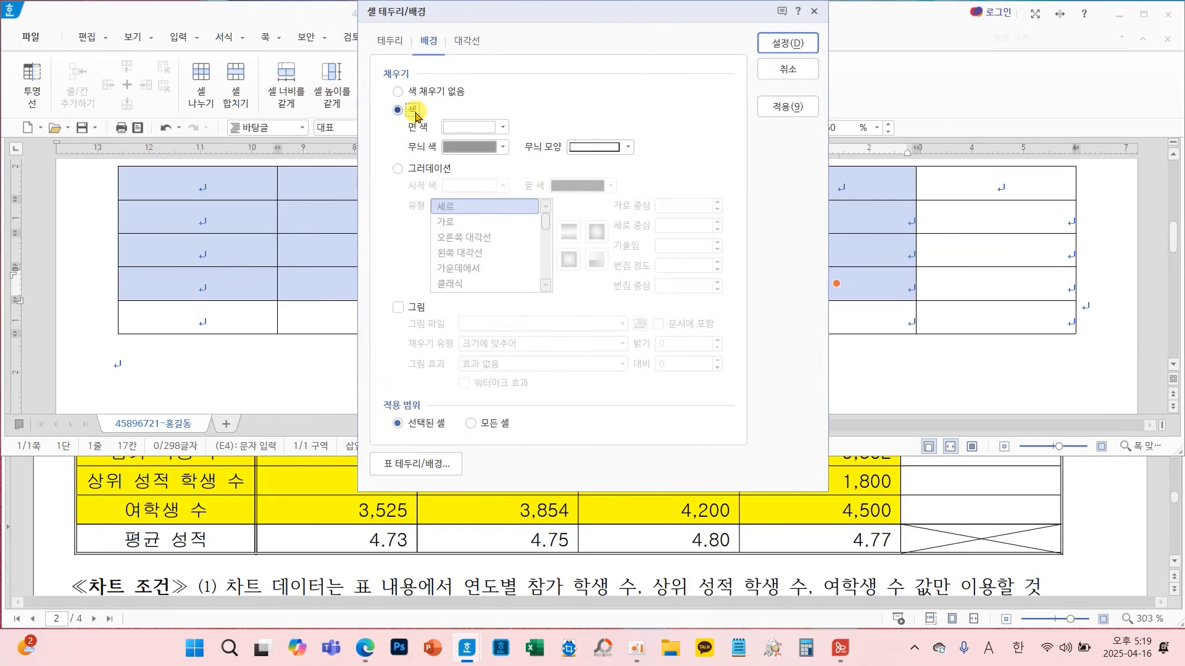
click(455, 128)
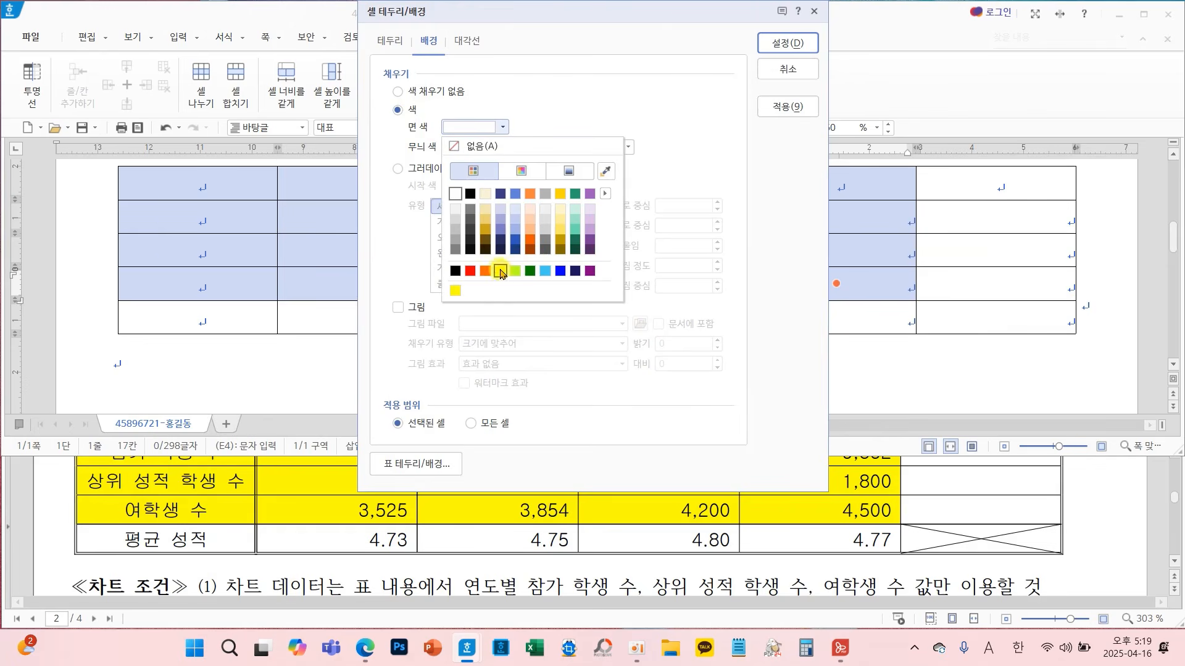
click(501, 272)
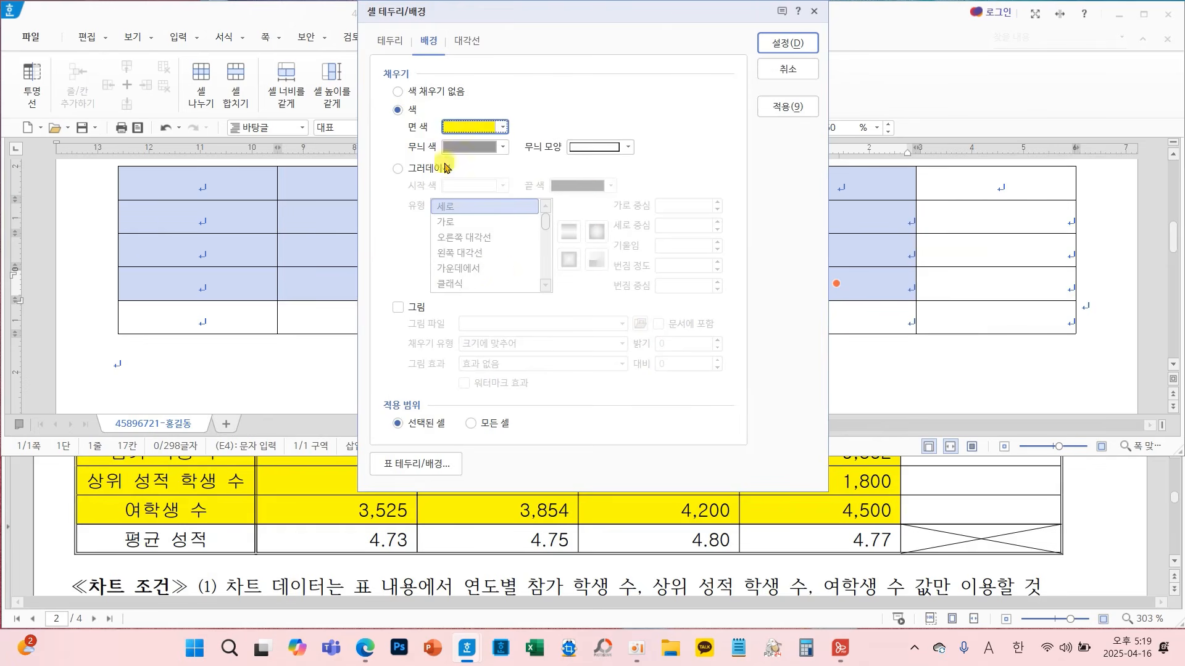
click(795, 47)
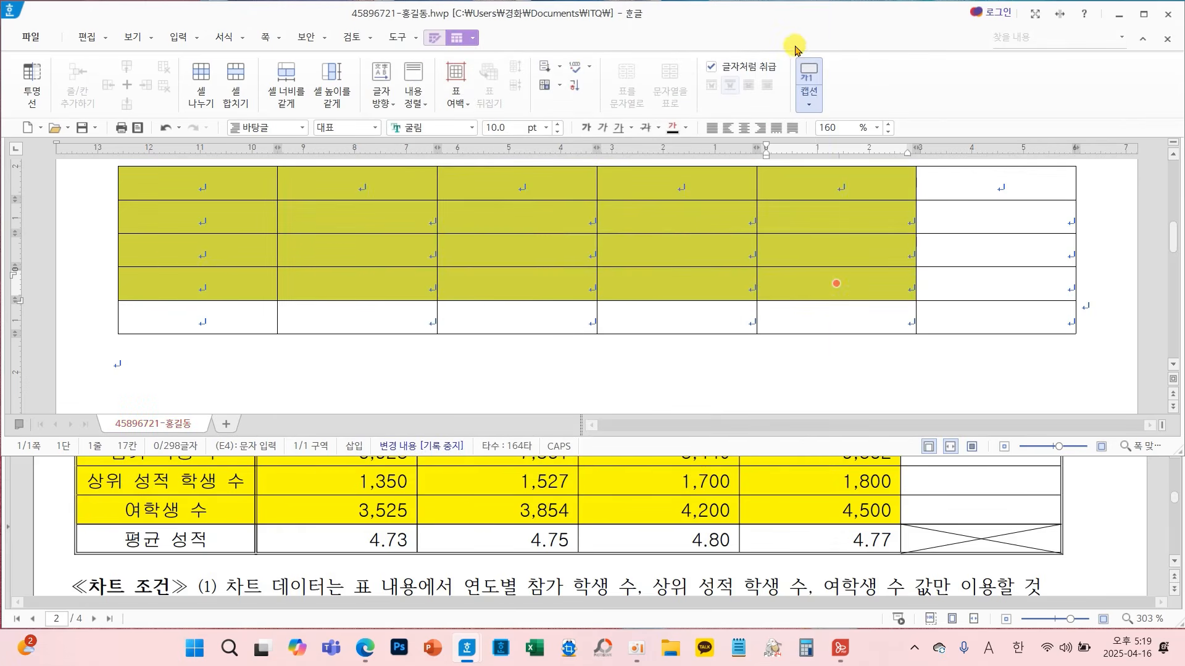
click(643, 221)
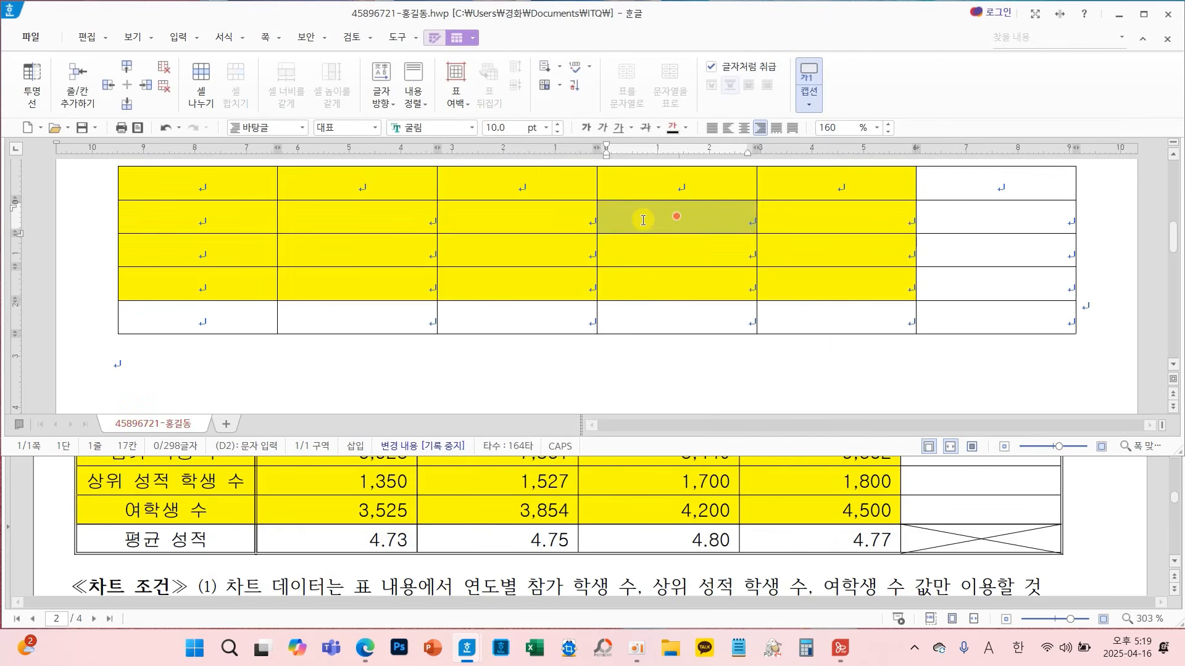
key(Escape)
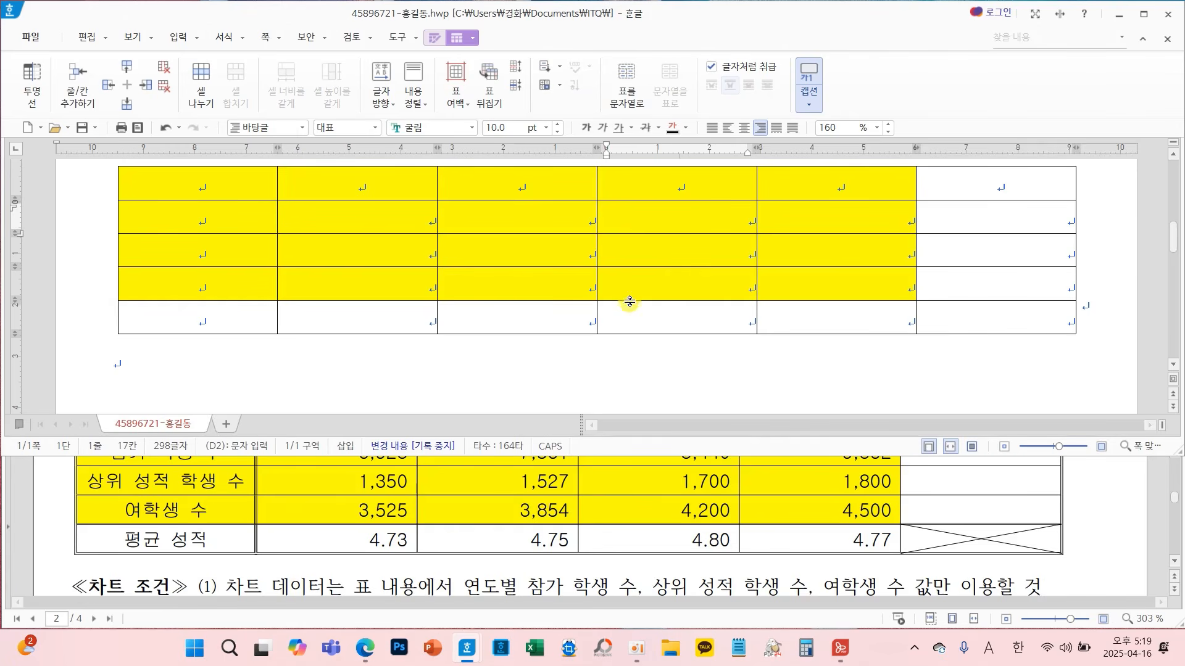
Review the exam sheet's table conditions (4) and (5) on totals and line shapes, and the borders of the 출력형태 table
scroll(583, 506, up, 3)
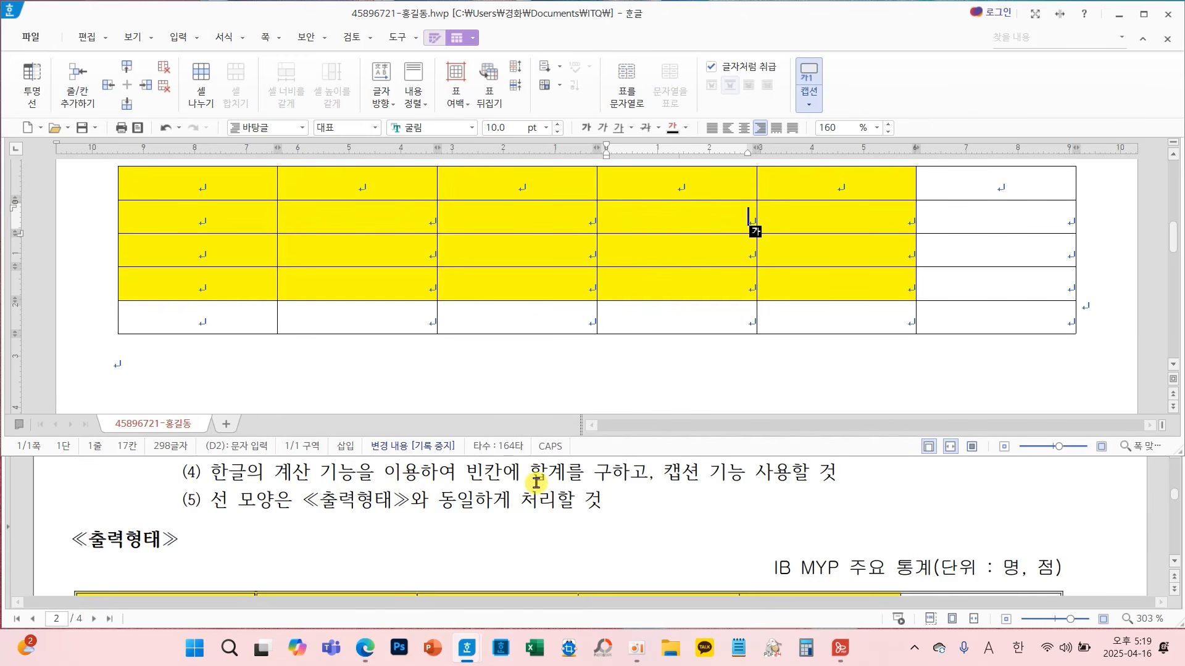
drag(450, 460, 580, 491)
mouse_move(423, 458)
mouse_down()
mouse_move(373, 475)
mouse_move(419, 457)
mouse_move(398, 500)
mouse_move(429, 460)
mouse_up()
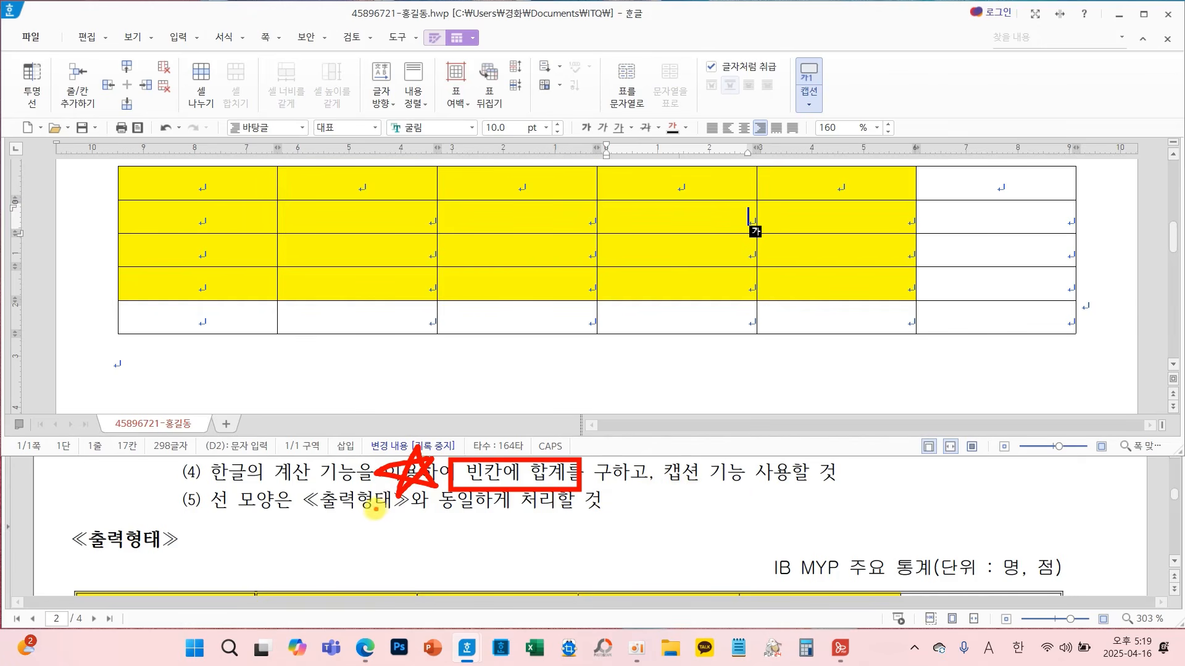
key(Escape)
click(521, 257)
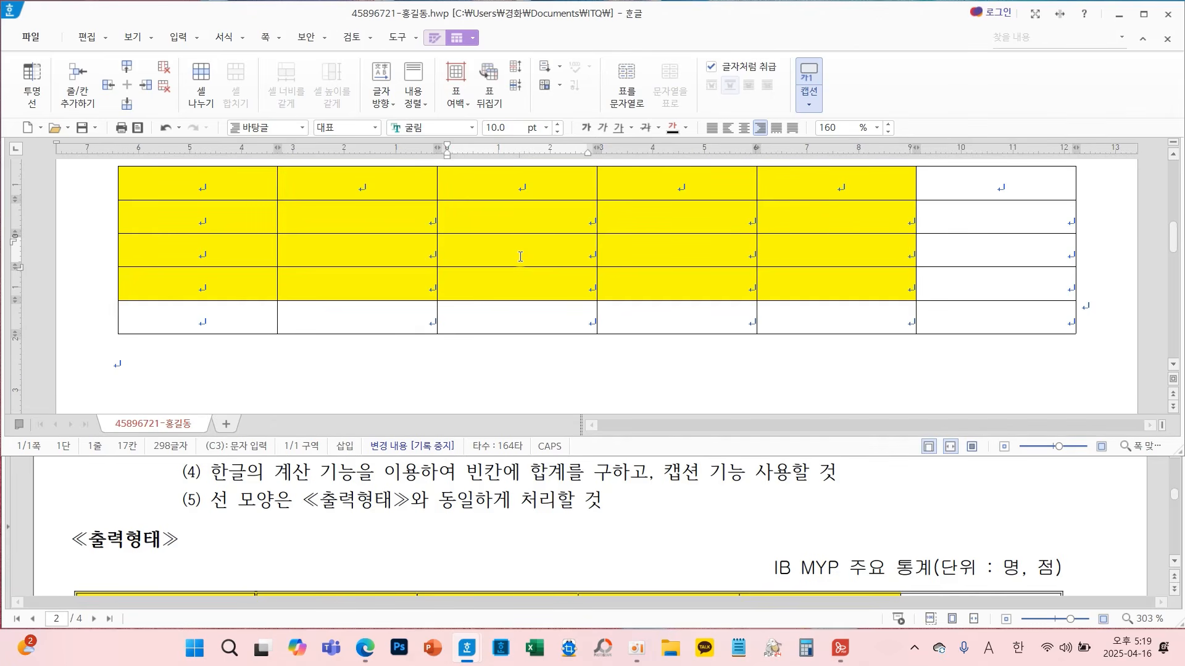
key(F5)
key(F5)
key(F5)
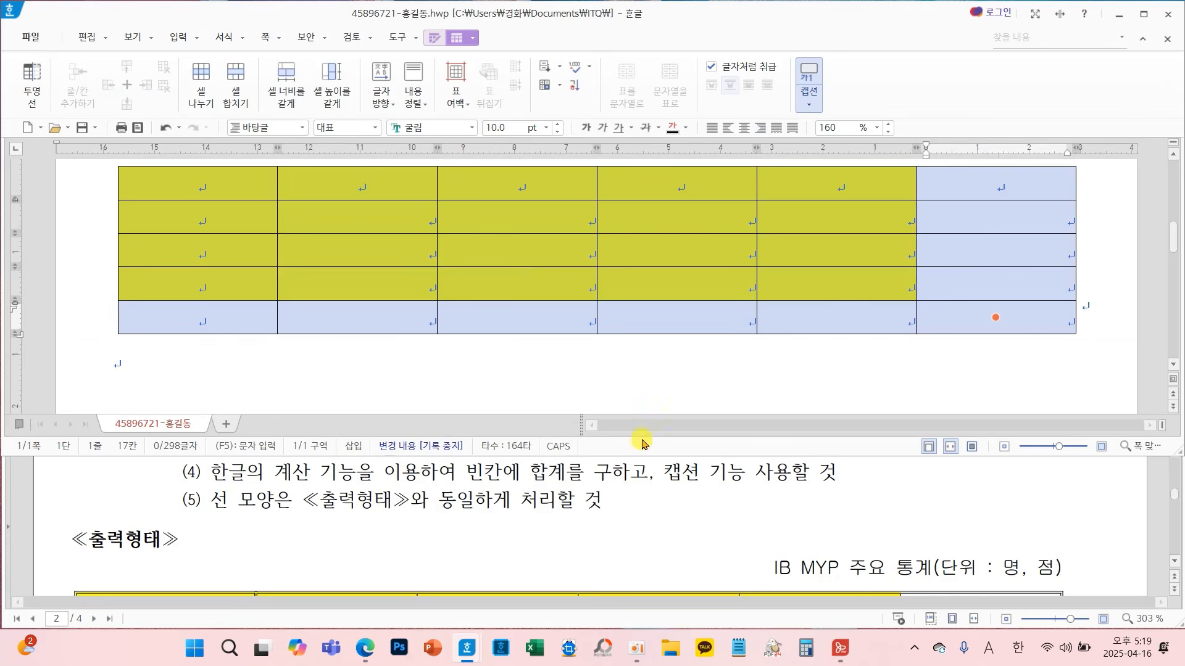
scroll(765, 494, down, 2)
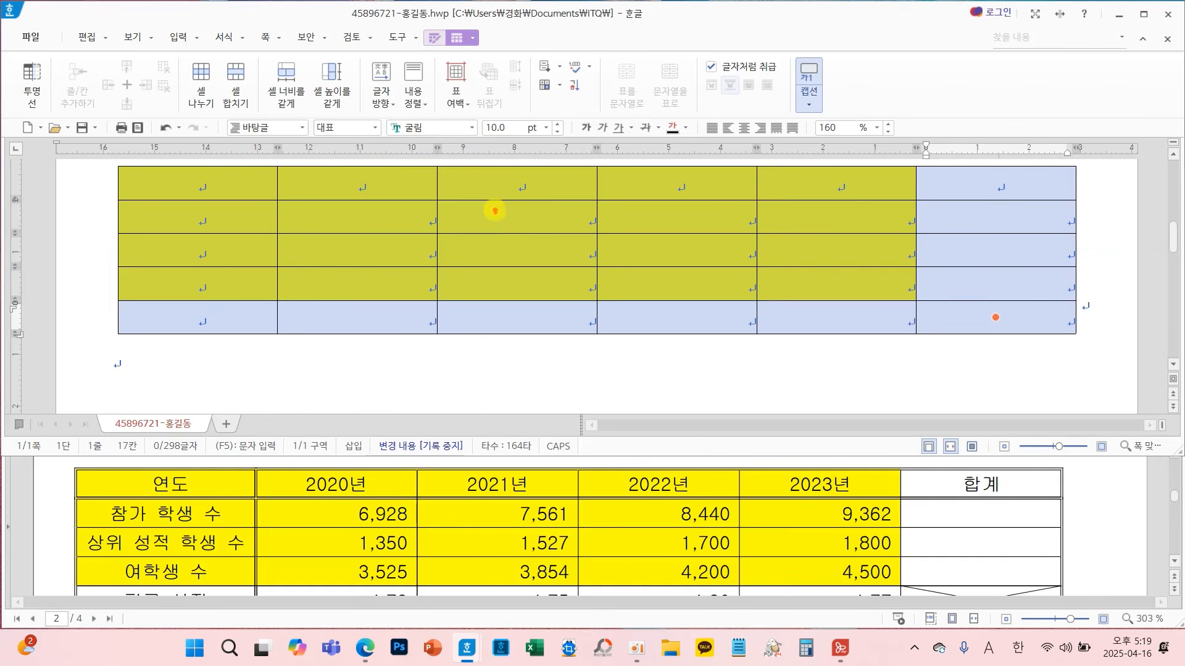
mouse_move(495, 211)
mouse_down()
mouse_move(497, 343)
mouse_move(613, 340)
mouse_up()
click(636, 648)
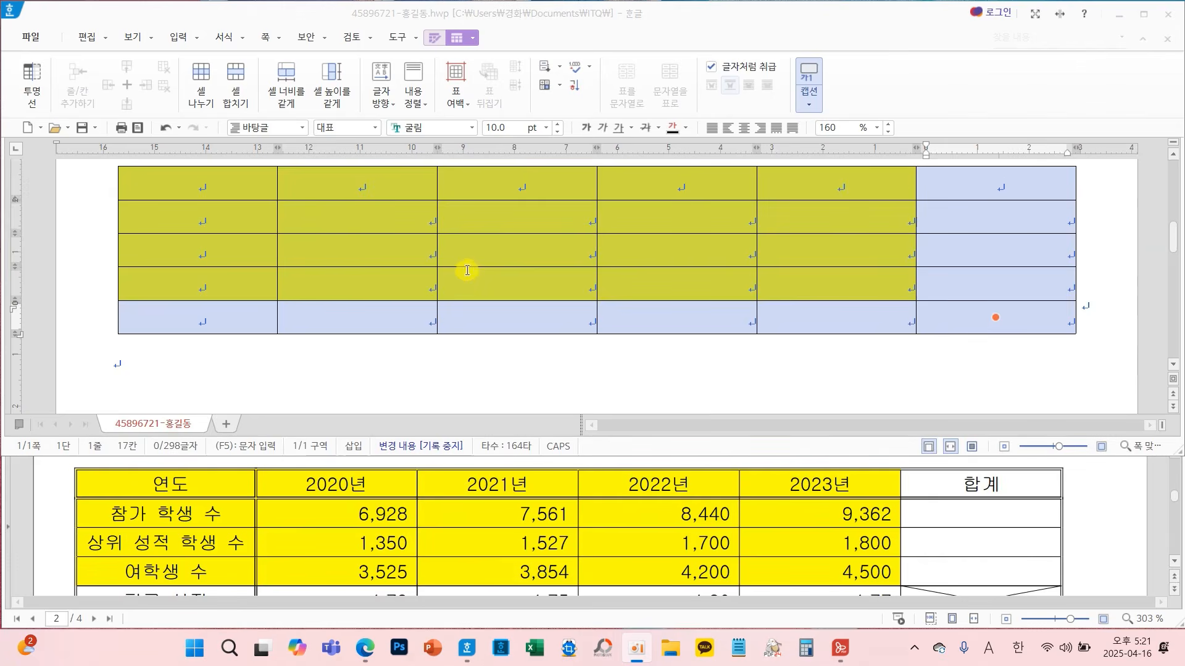
Apply a 0.5 mm double line to the outer border of the whole table
drag(253, 185, 966, 320)
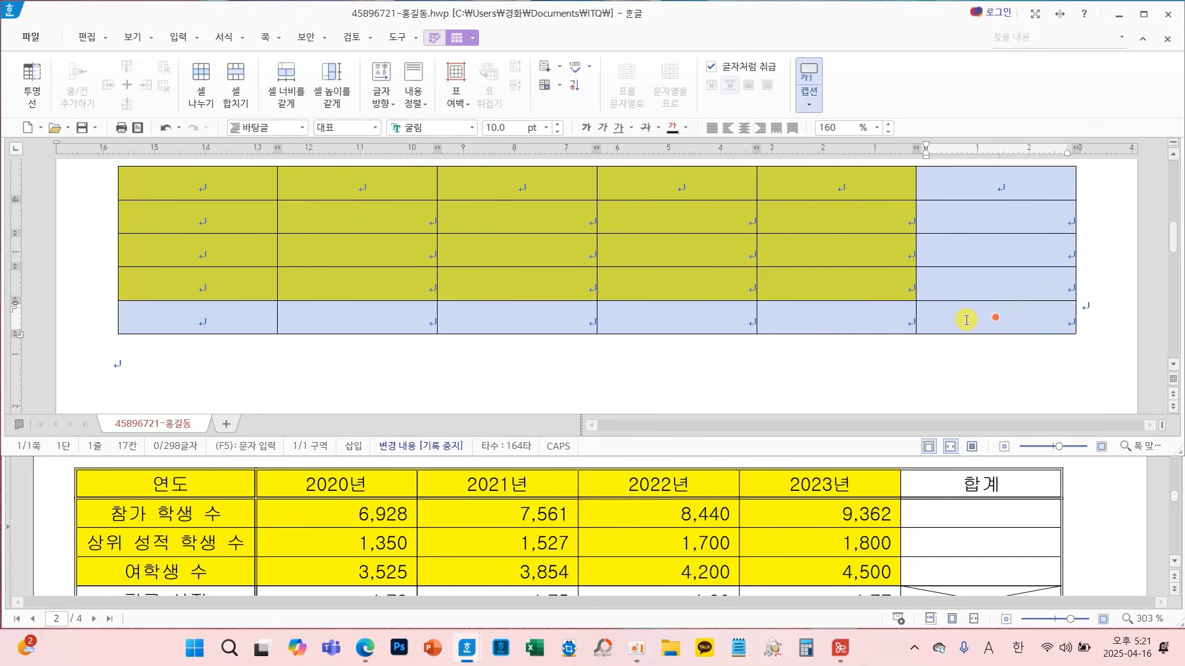
key(l)
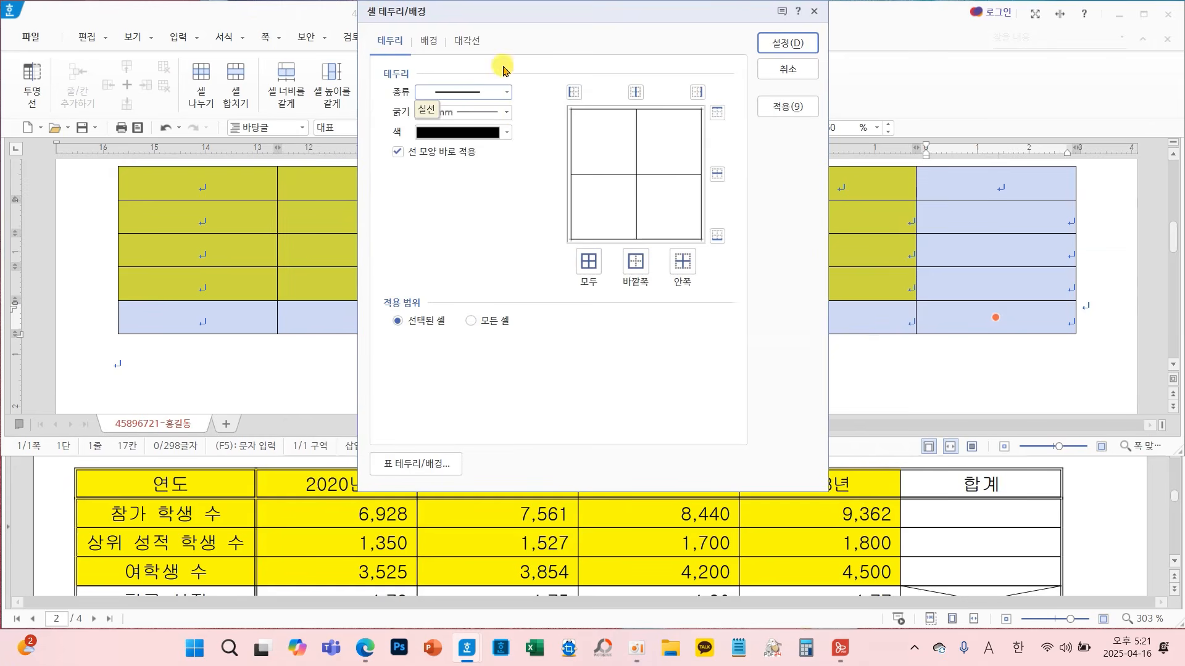
drag(484, 19, 488, 91)
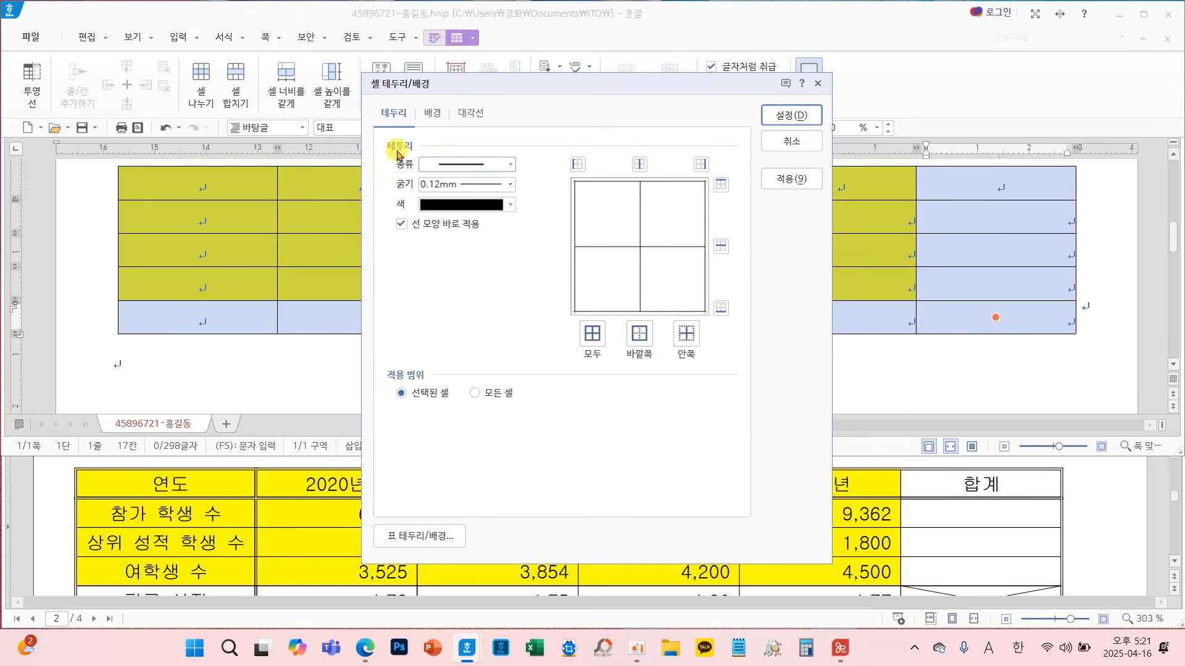
click(437, 166)
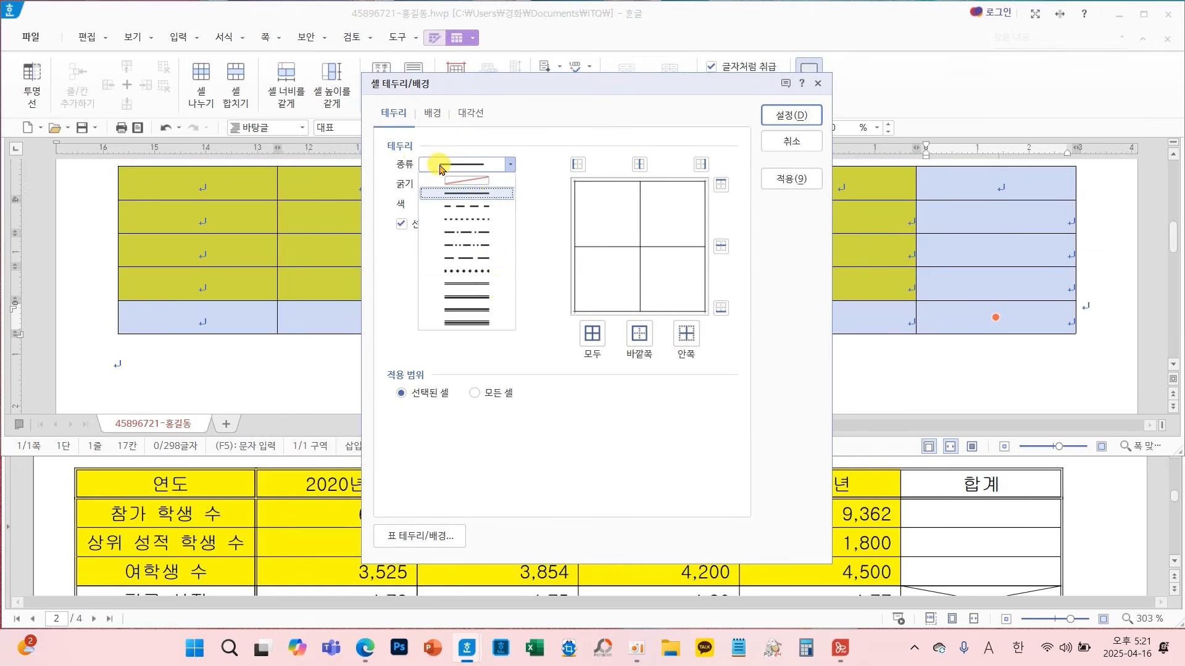
click(481, 286)
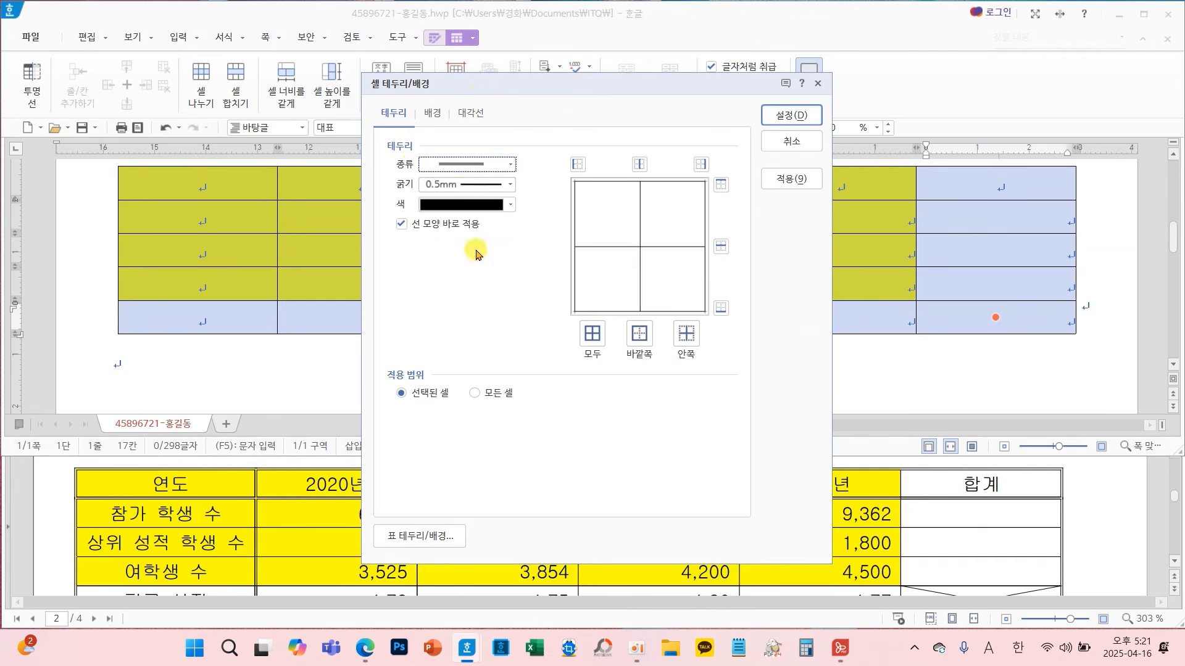
click(639, 346)
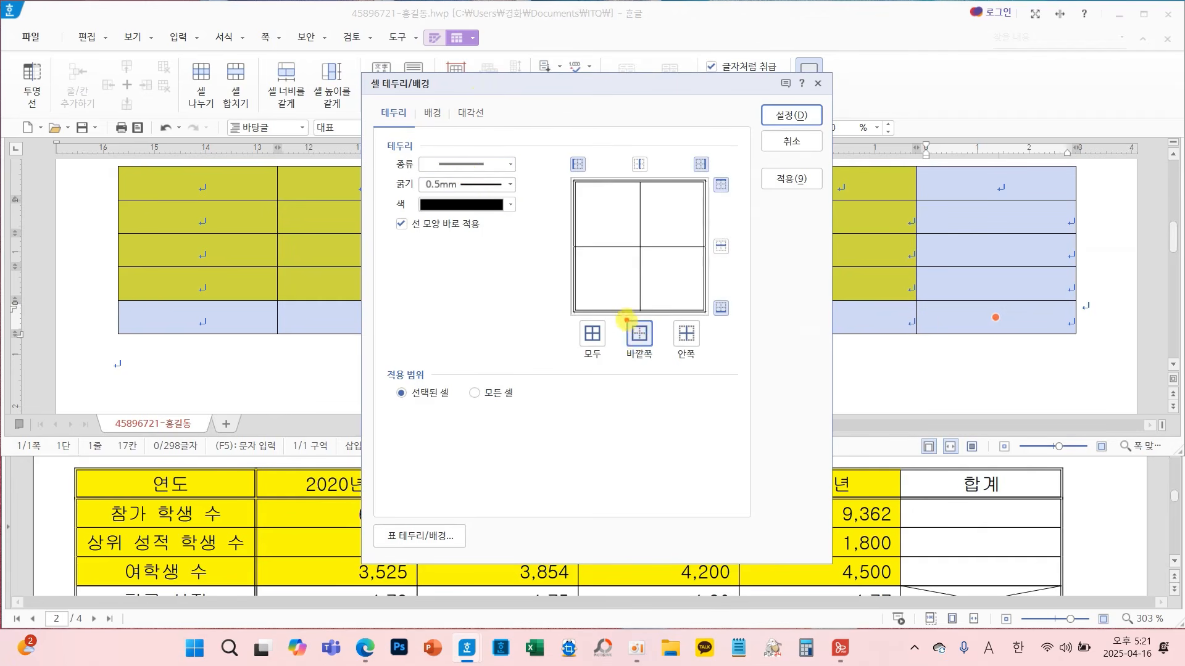
drag(617, 312, 663, 358)
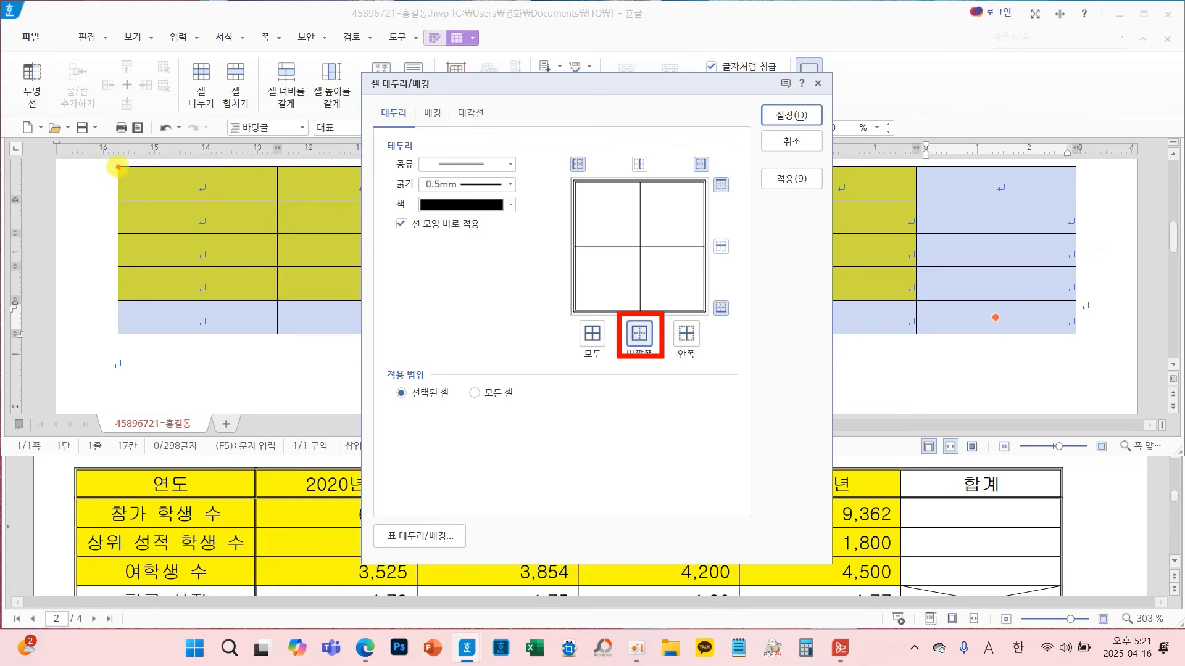
mouse_move(115, 165)
mouse_down()
mouse_move(719, 285)
mouse_move(1081, 338)
mouse_up()
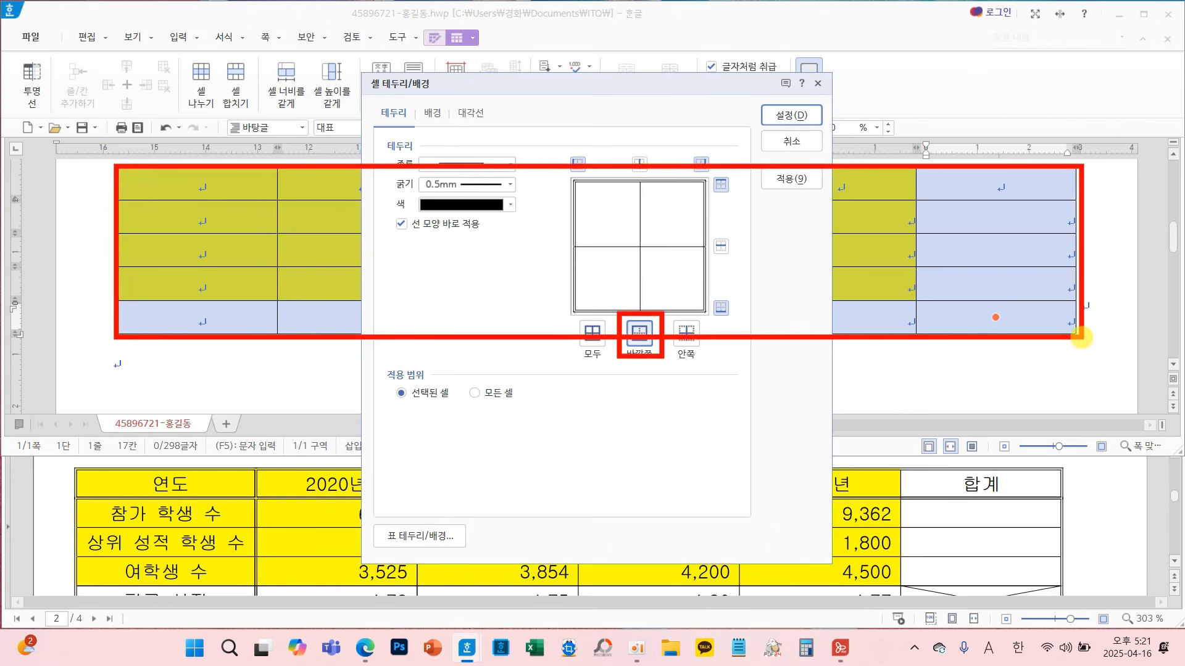
key(Escape)
click(783, 115)
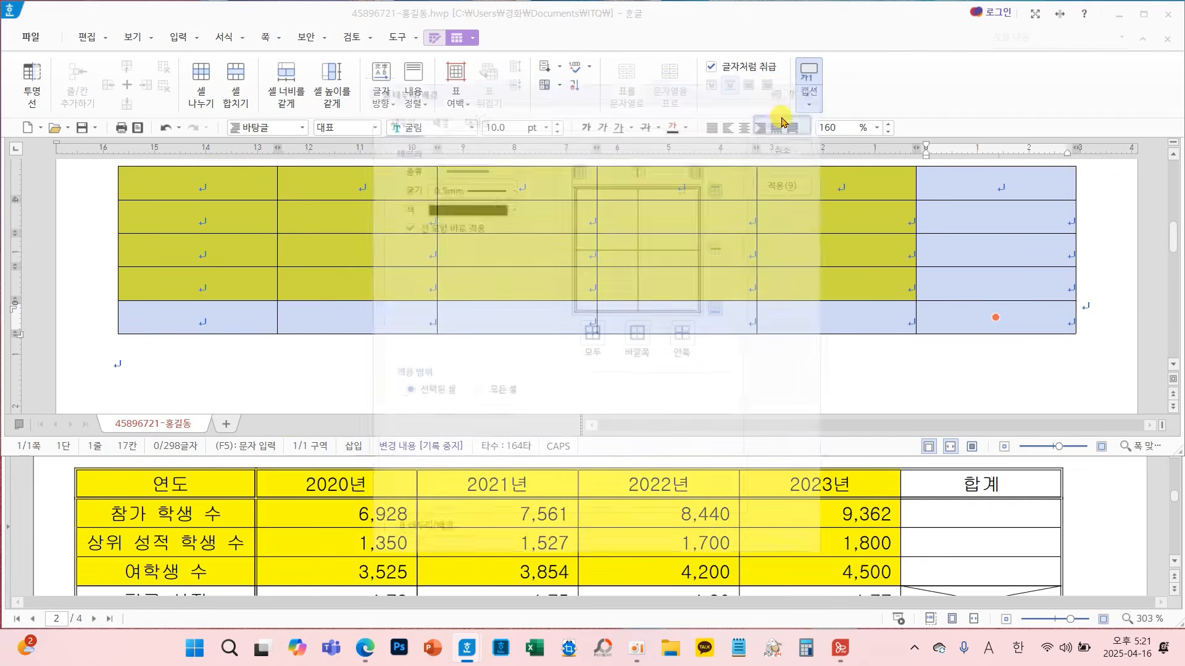
click(626, 213)
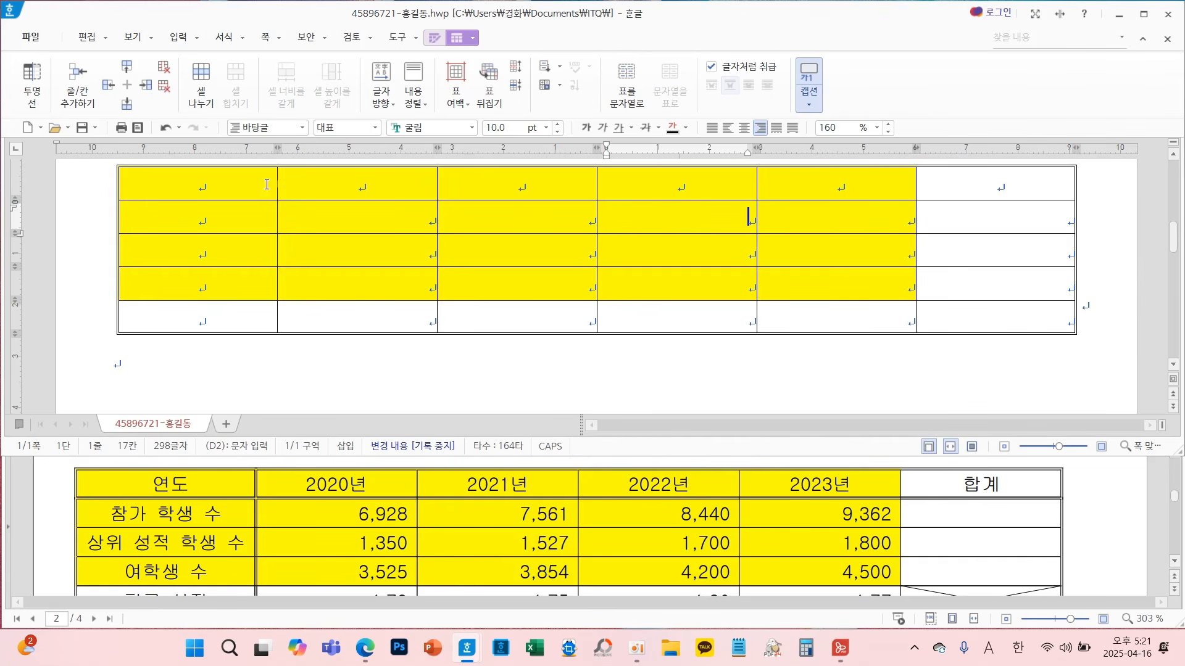
Apply a 0.5 mm double line to the right border of the table's first column
drag(266, 185, 237, 314)
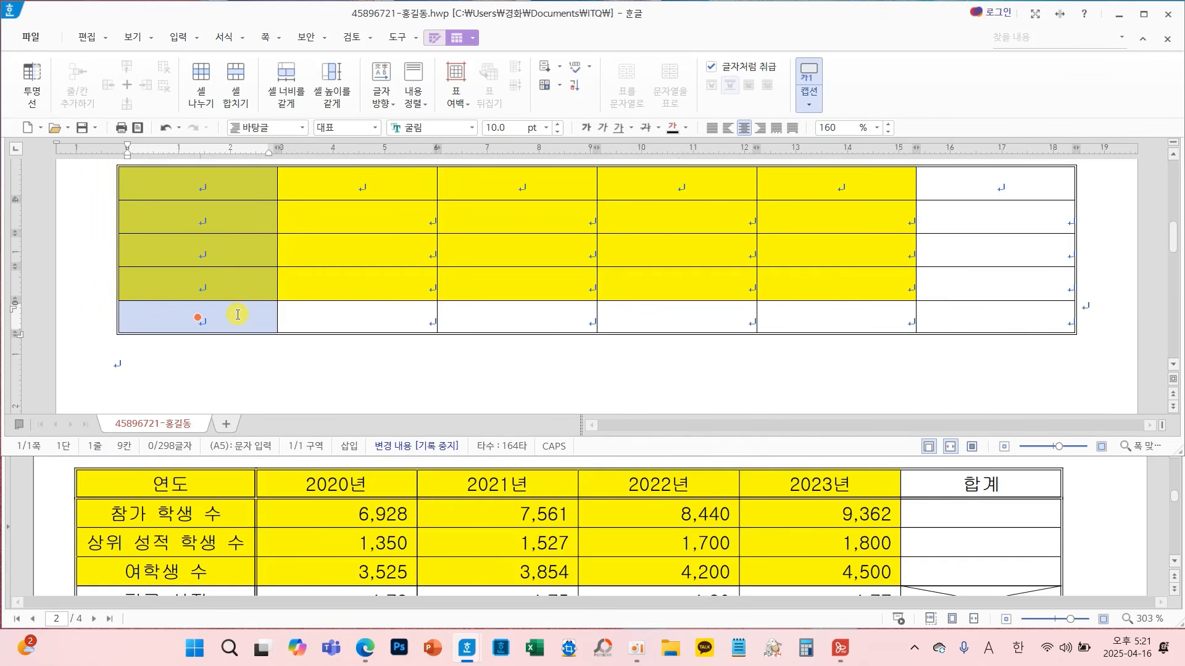
key(l)
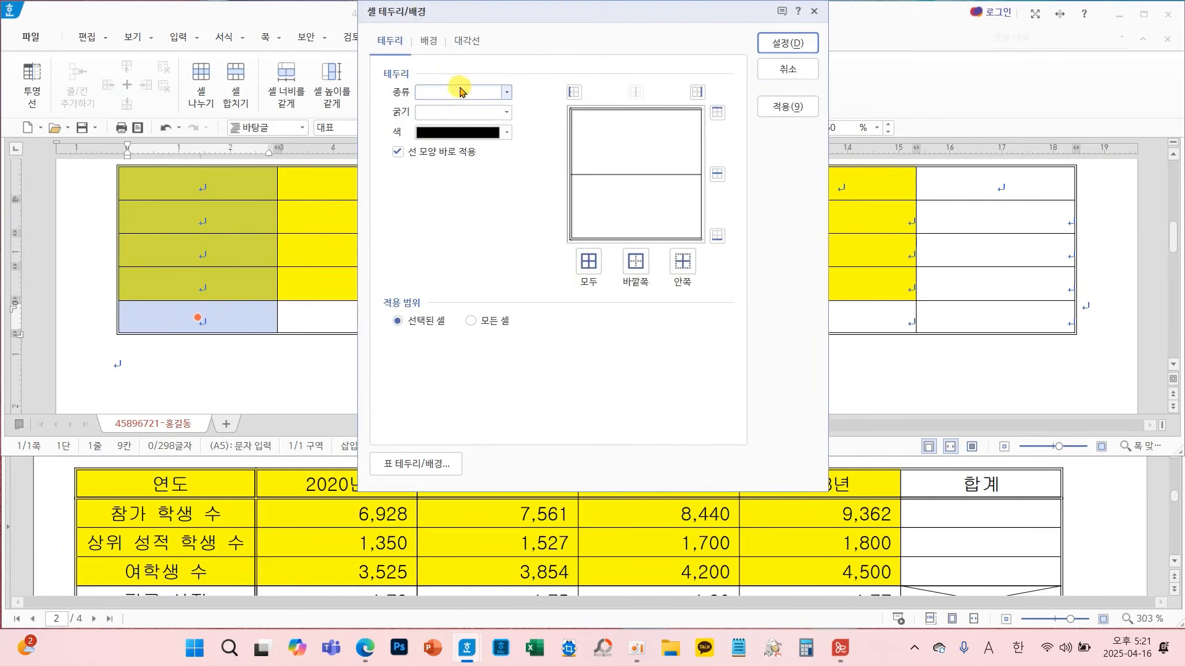
click(459, 92)
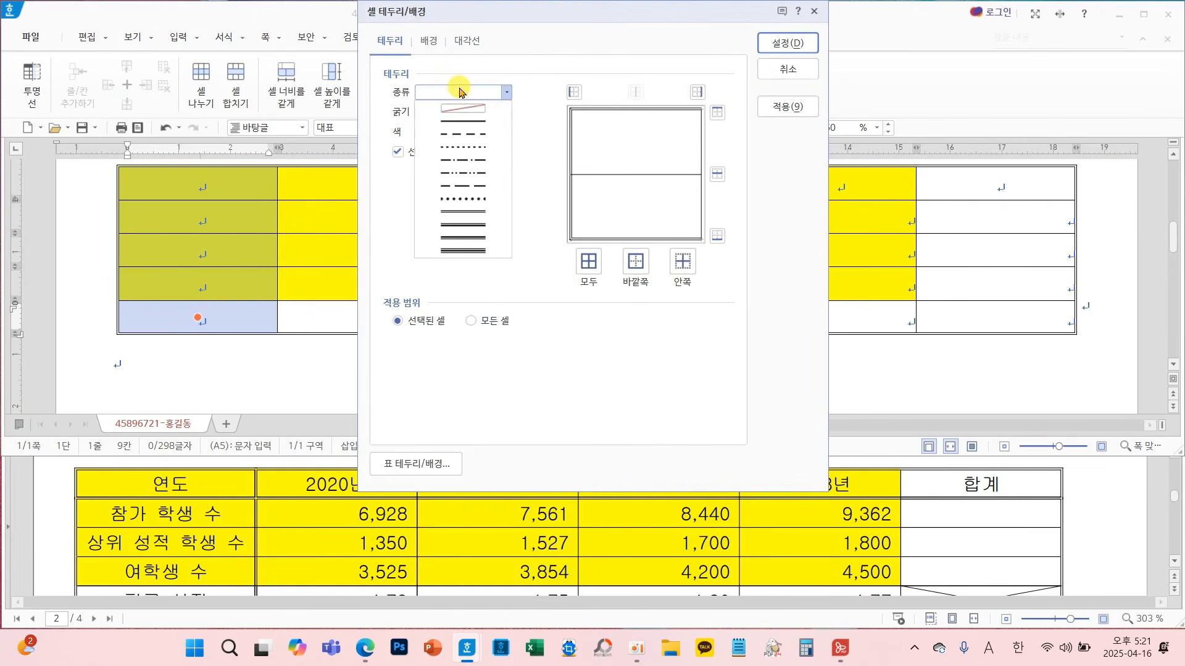
click(469, 211)
click(698, 91)
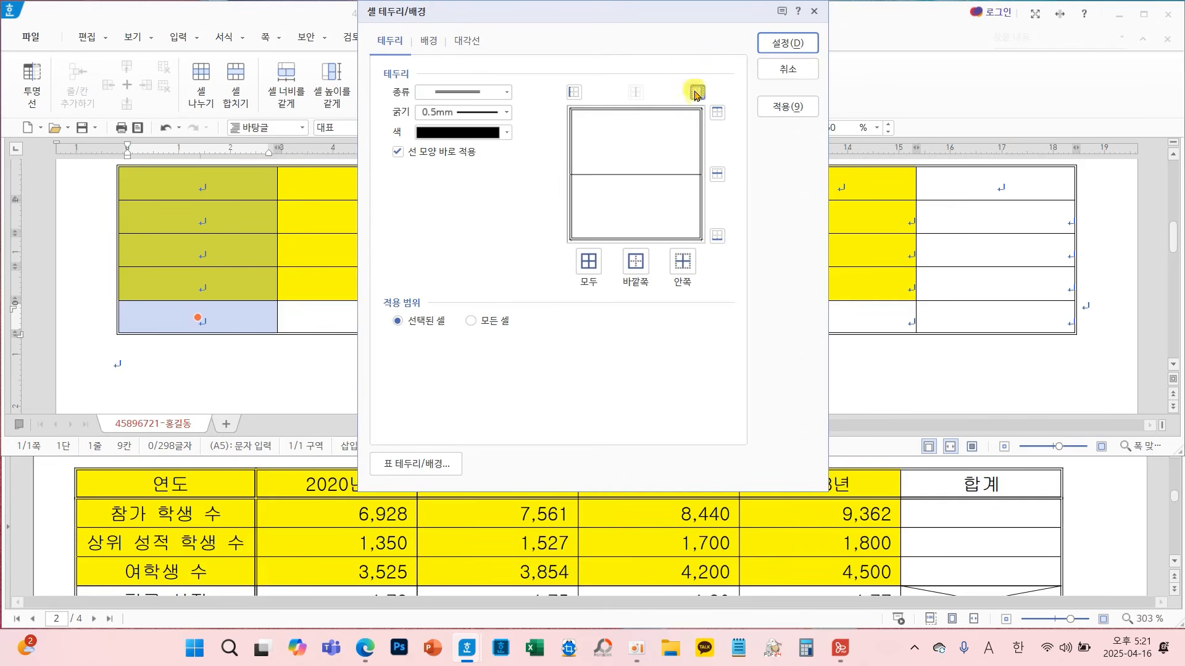
click(772, 44)
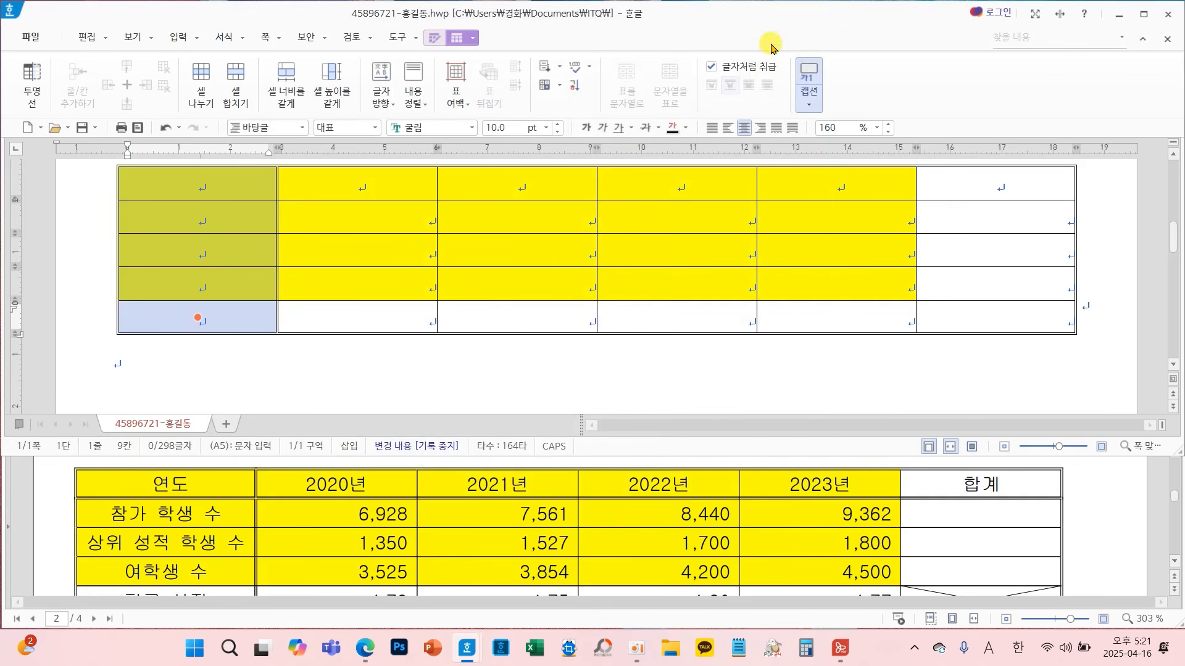
Apply a 0.5 mm double line to the bottom border of the table's first row
drag(239, 187, 949, 195)
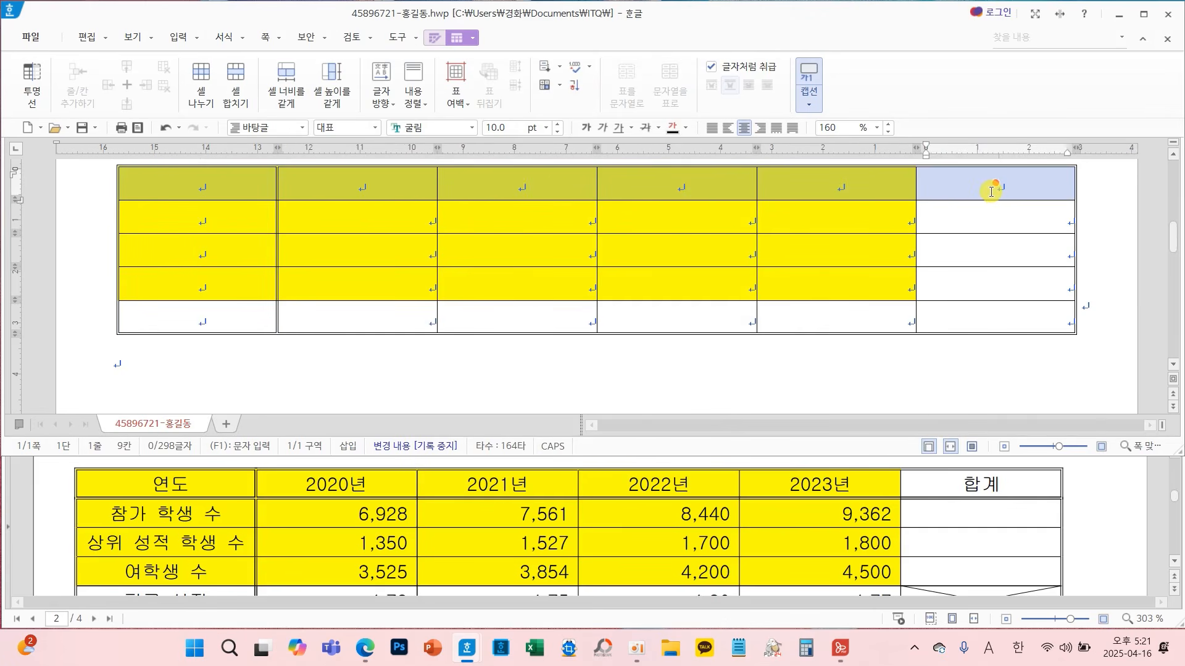
key(l)
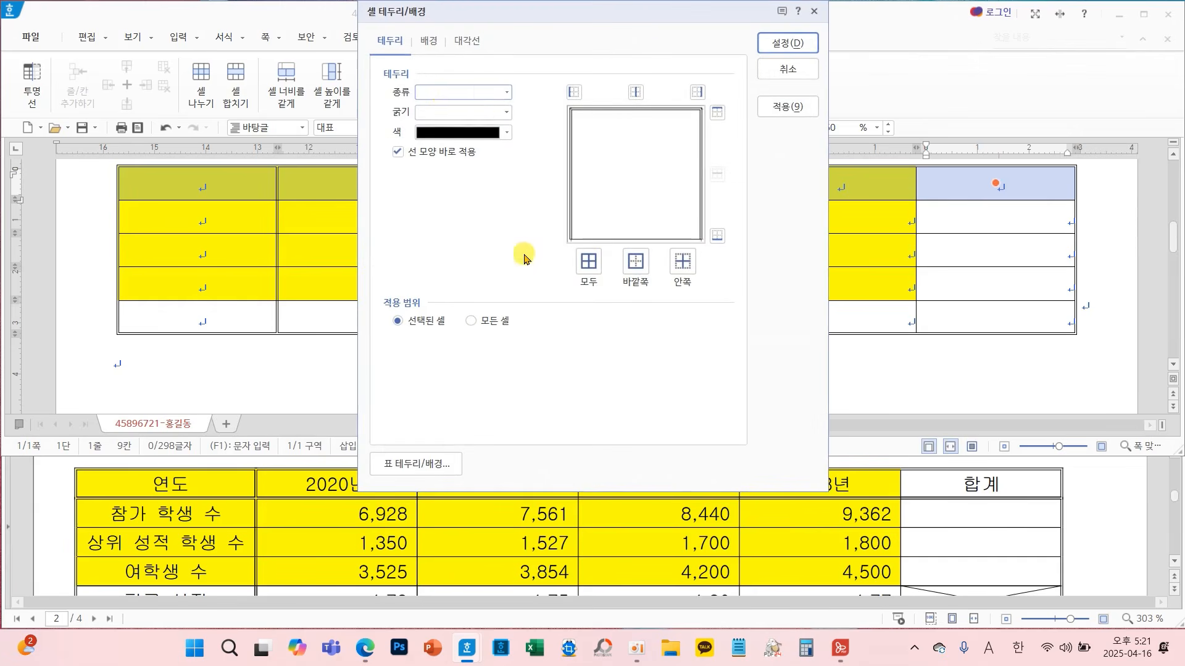
click(447, 99)
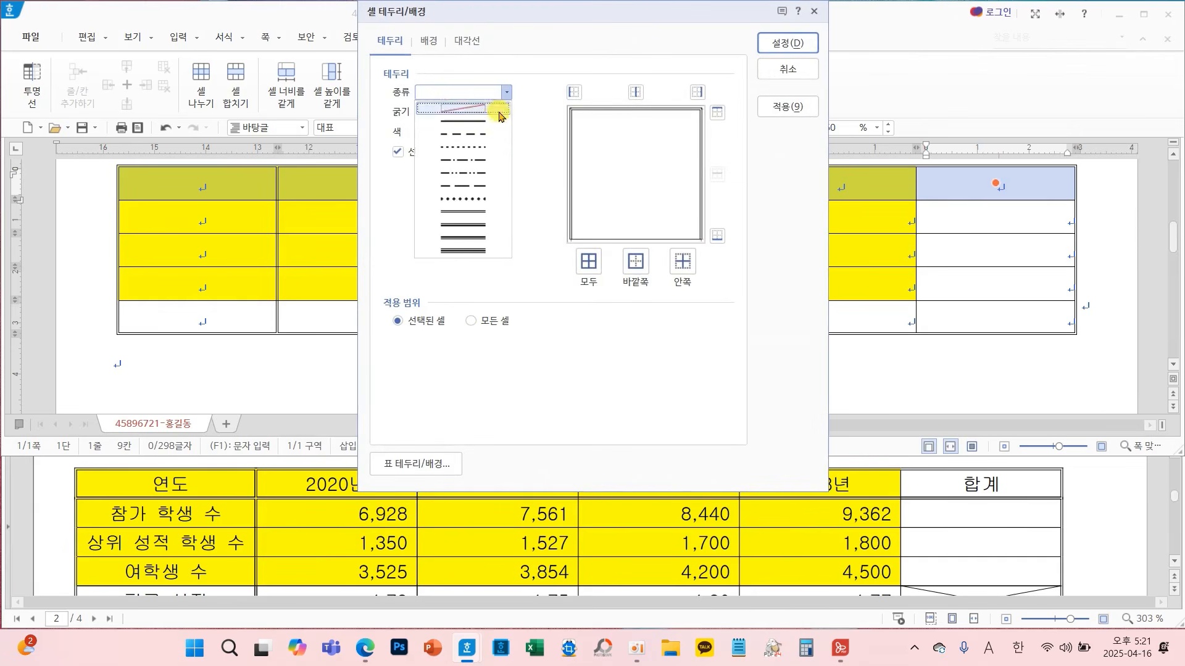
click(473, 208)
click(718, 236)
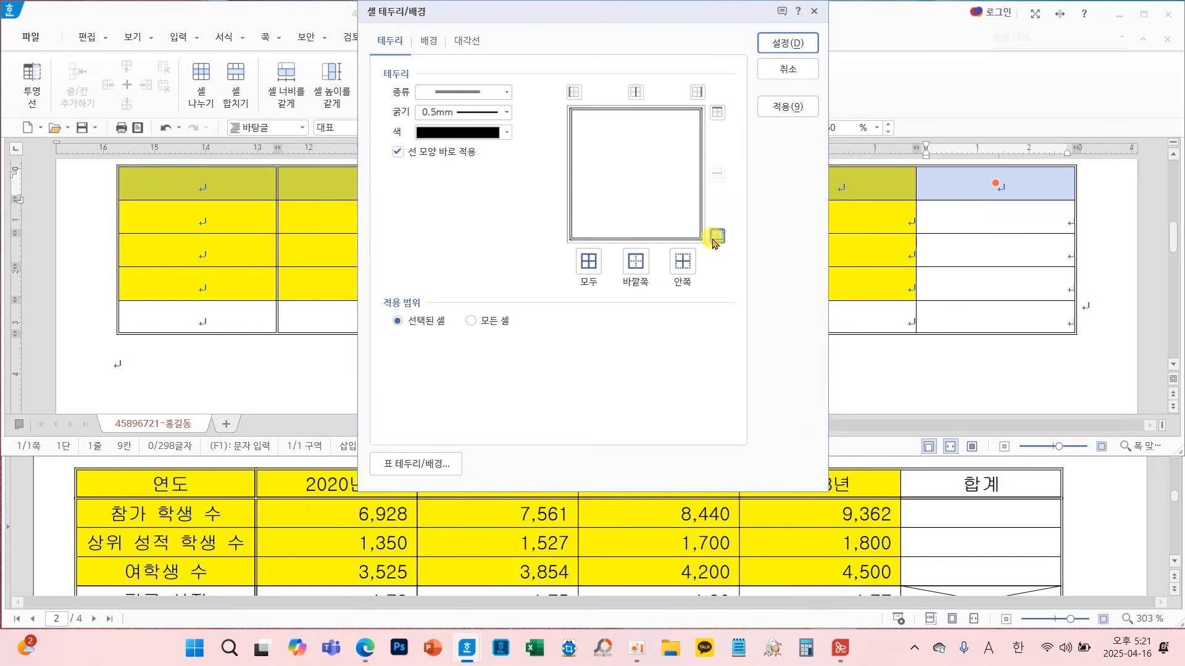
click(782, 43)
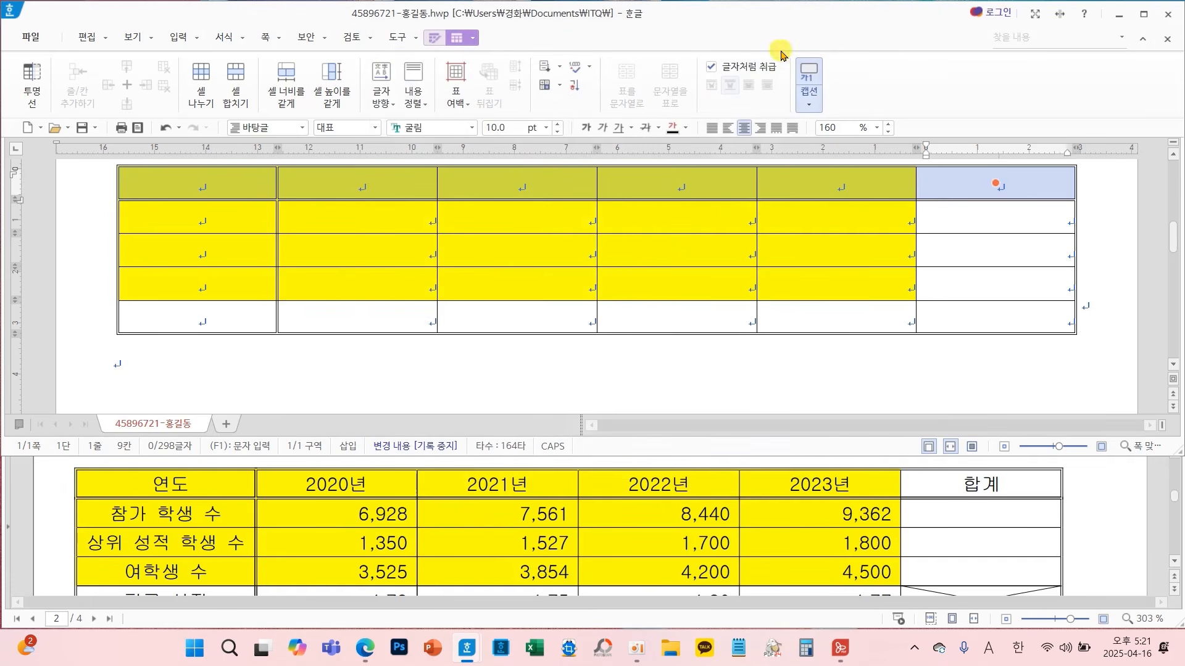
Draw both crossing diagonal lines, 0.1 mm thick, in the last cell of the table's final column
click(1020, 315)
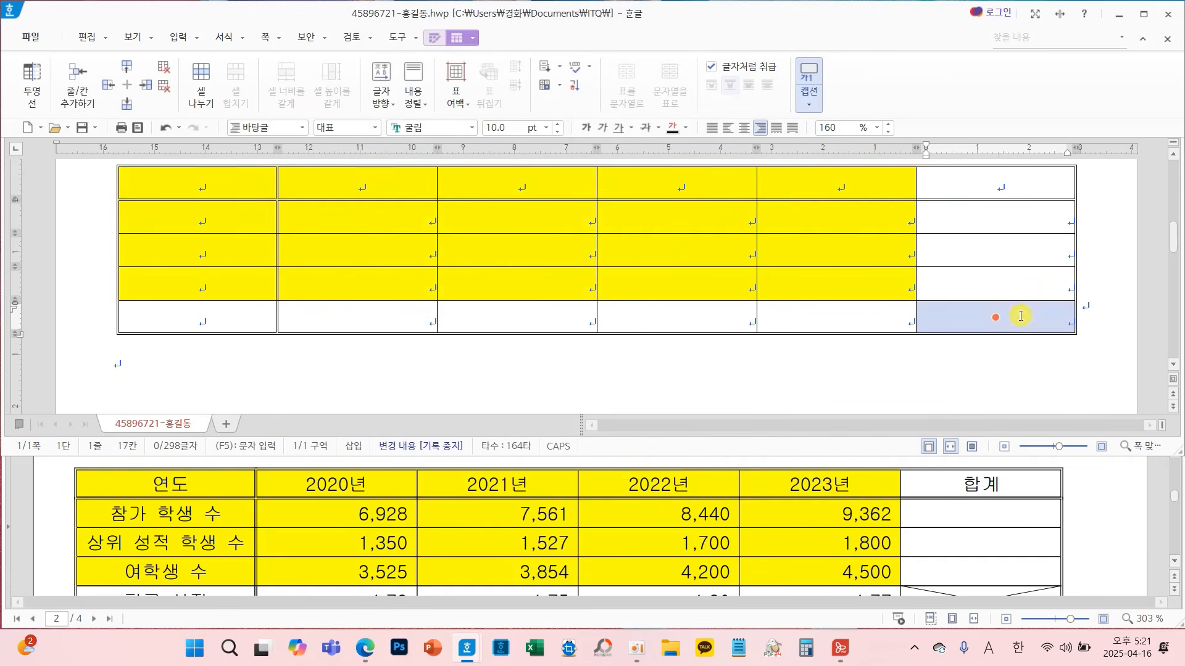
scroll(1015, 494, down, 1)
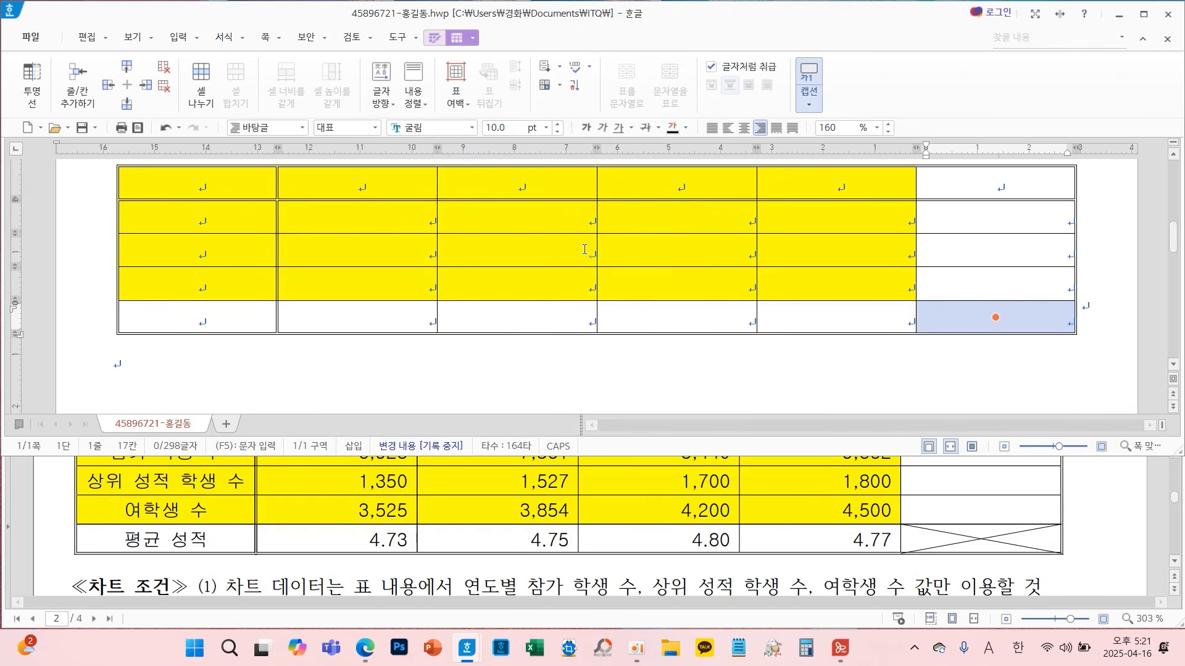
key(l)
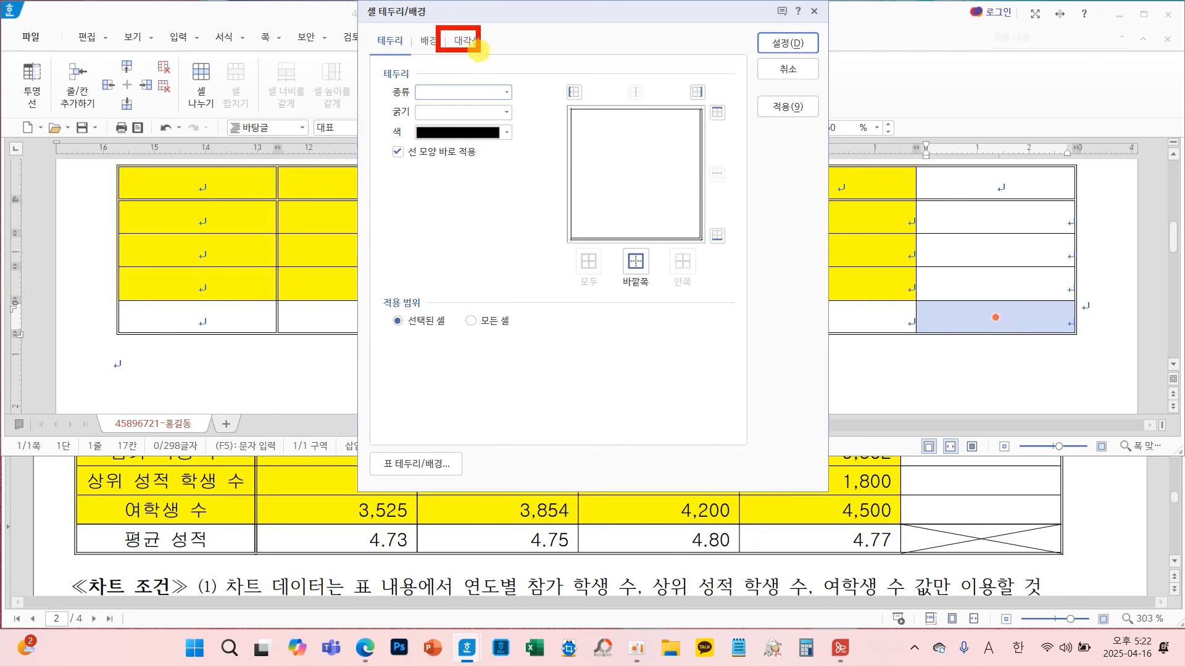
click(470, 44)
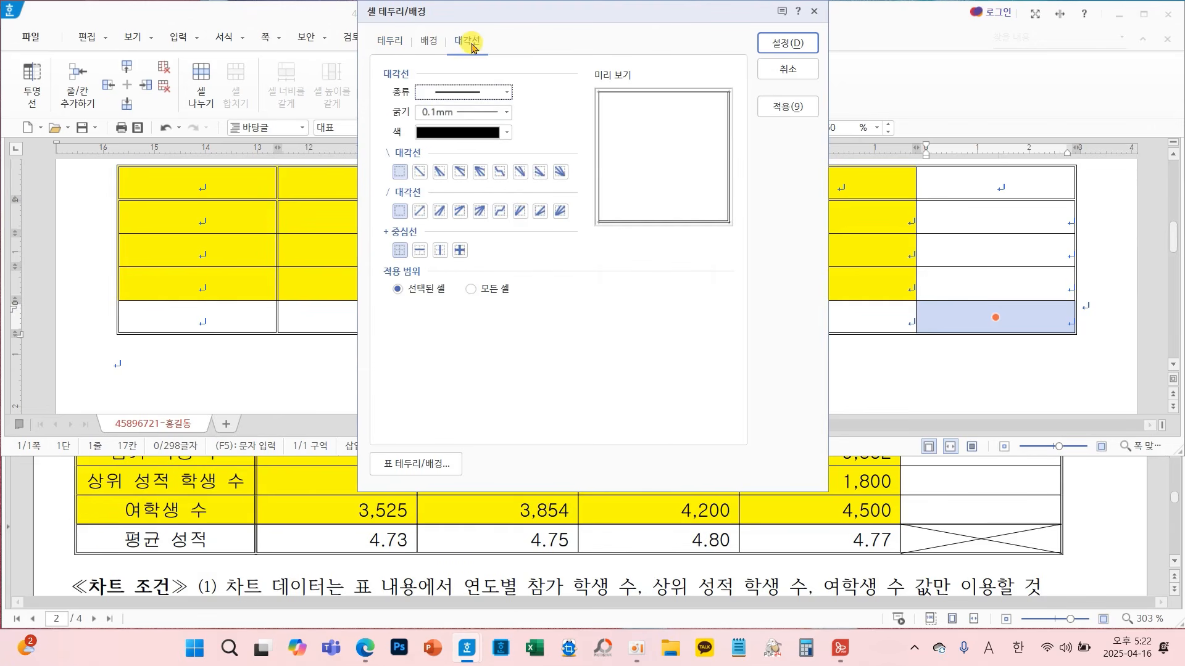
click(420, 171)
click(422, 212)
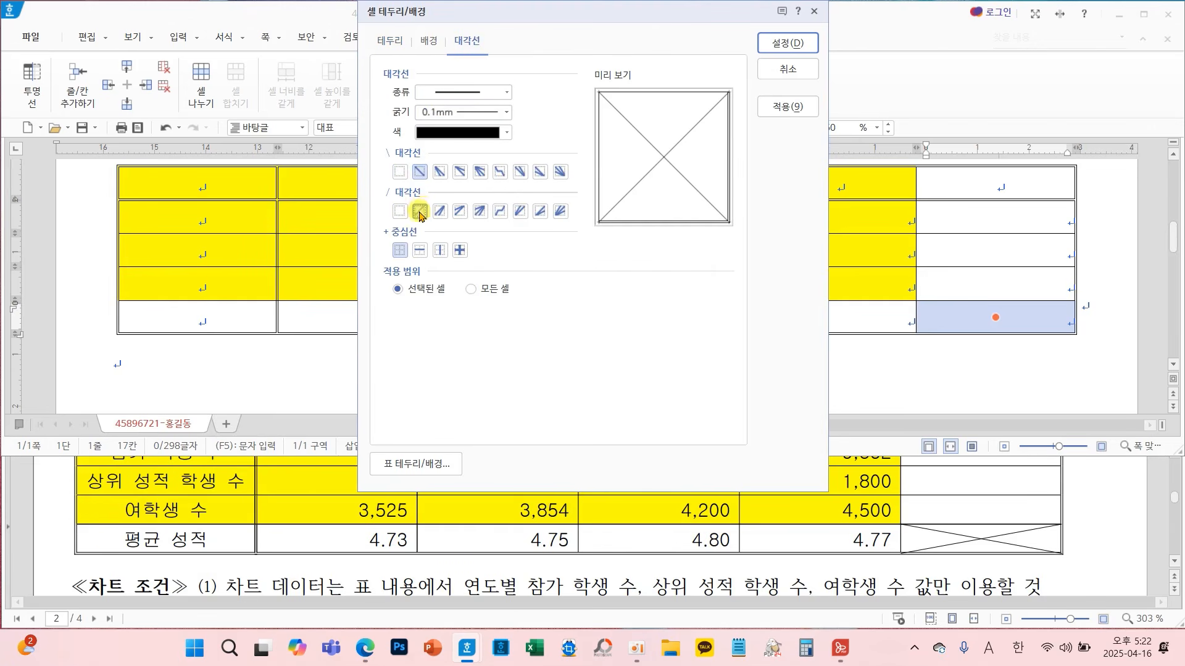
click(786, 43)
click(861, 246)
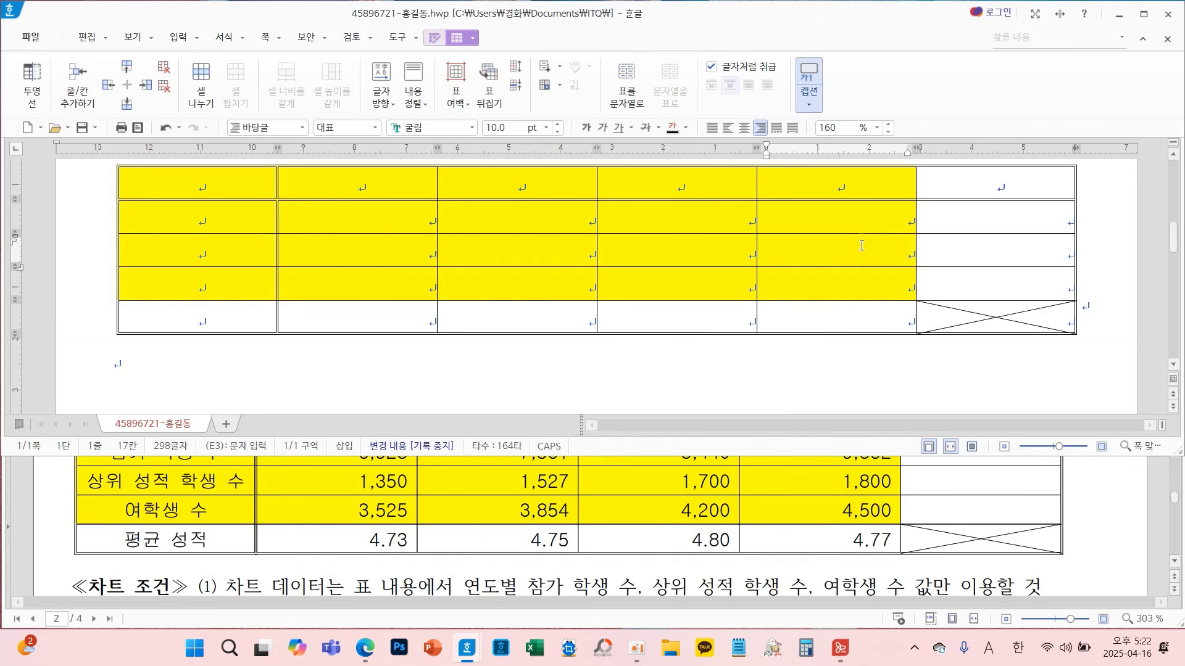
Fill in the table's headings, row labels and figures from the 출력형태, starting with 연도 and leaving out the thousands commas
scroll(343, 278, up, 2)
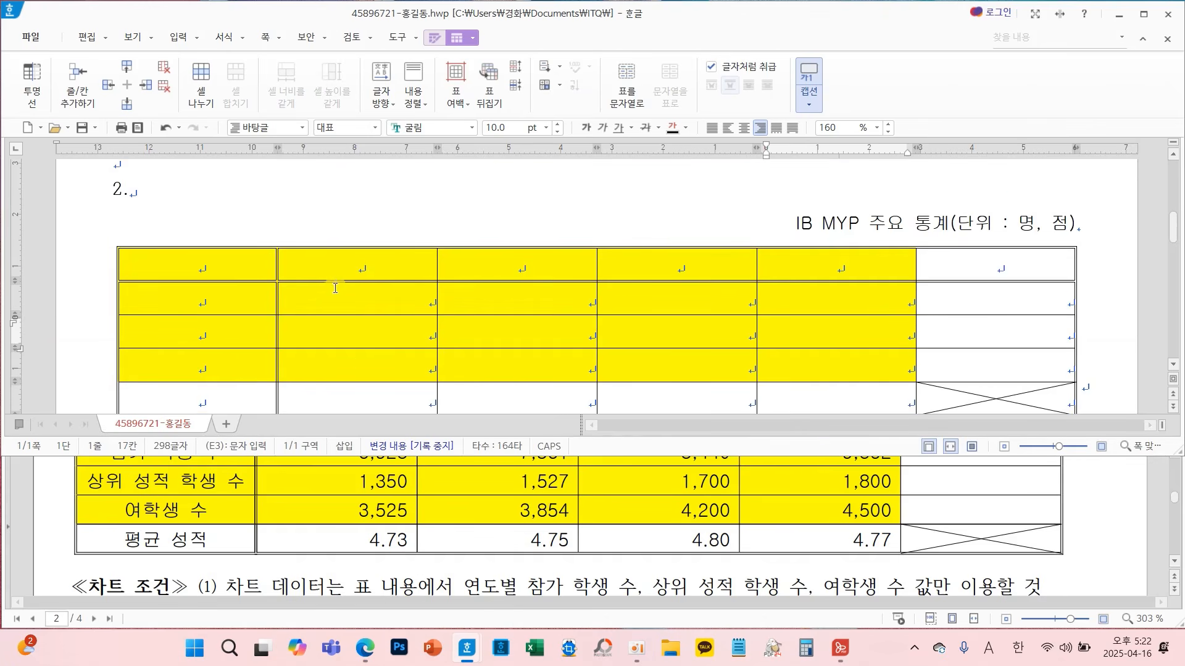
scroll(326, 294, down, 2)
scroll(344, 312, up, 2)
scroll(412, 526, up, 1)
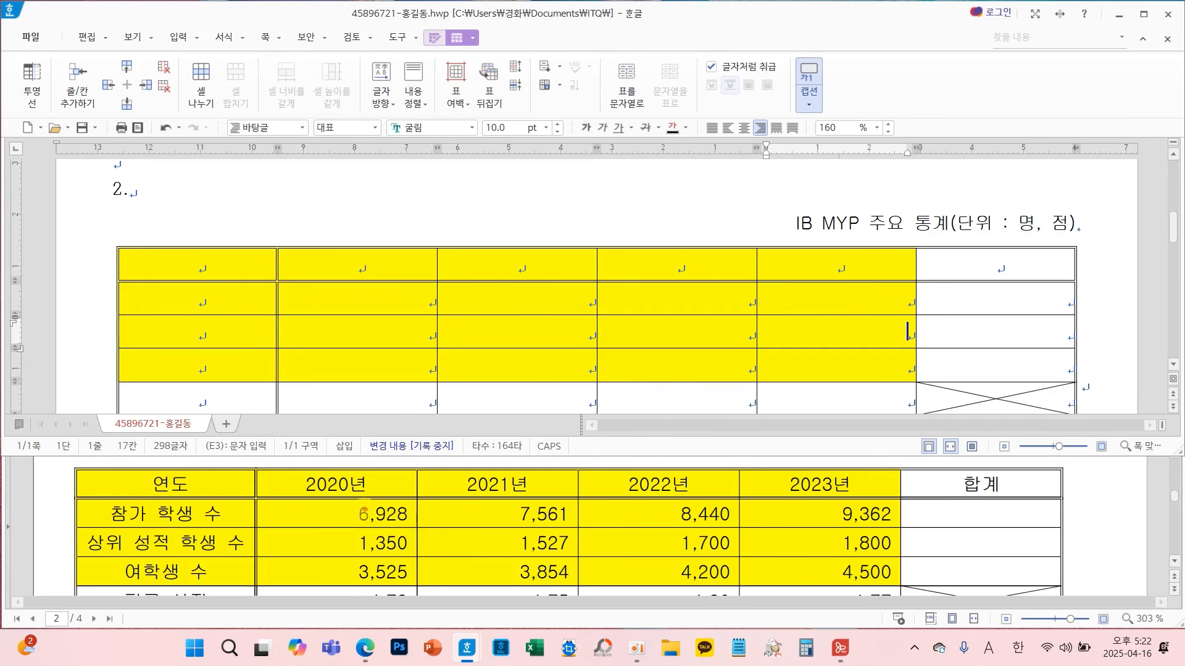
drag(344, 500, 417, 529)
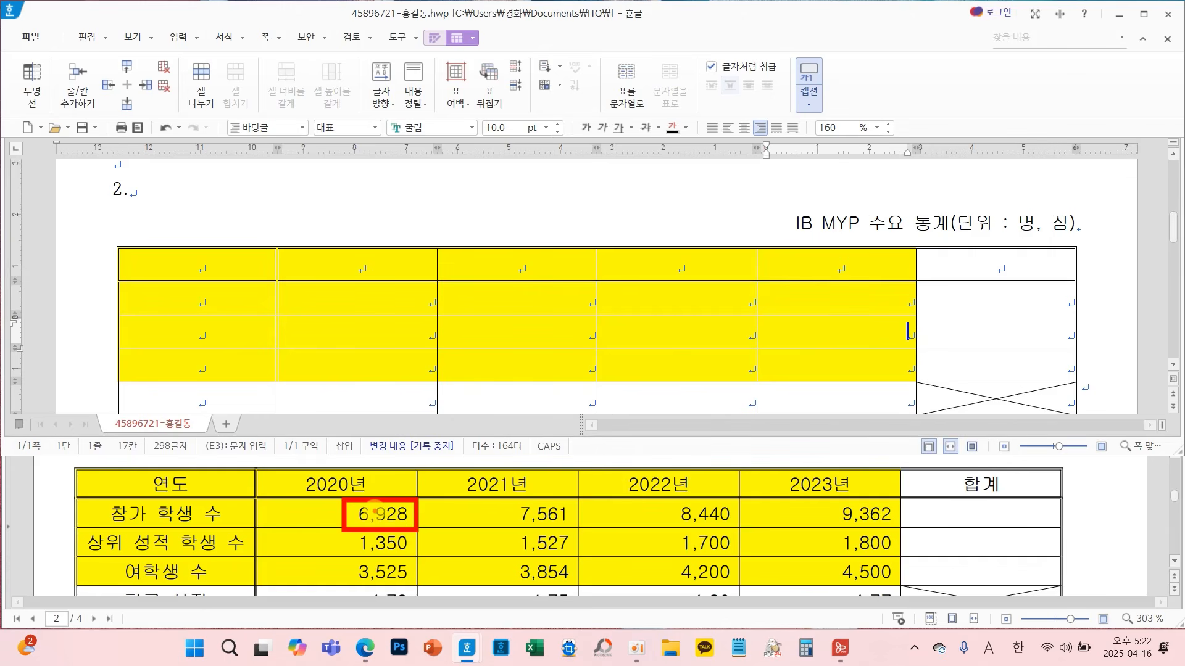
key(Escape)
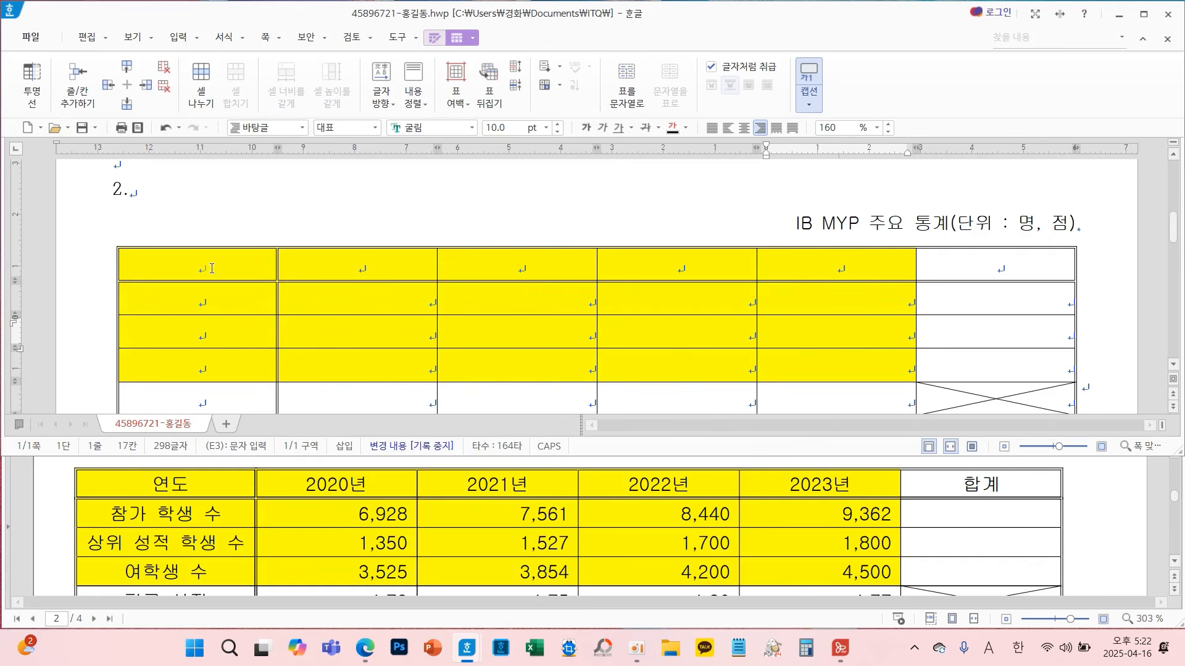
click(191, 269)
text(연도)
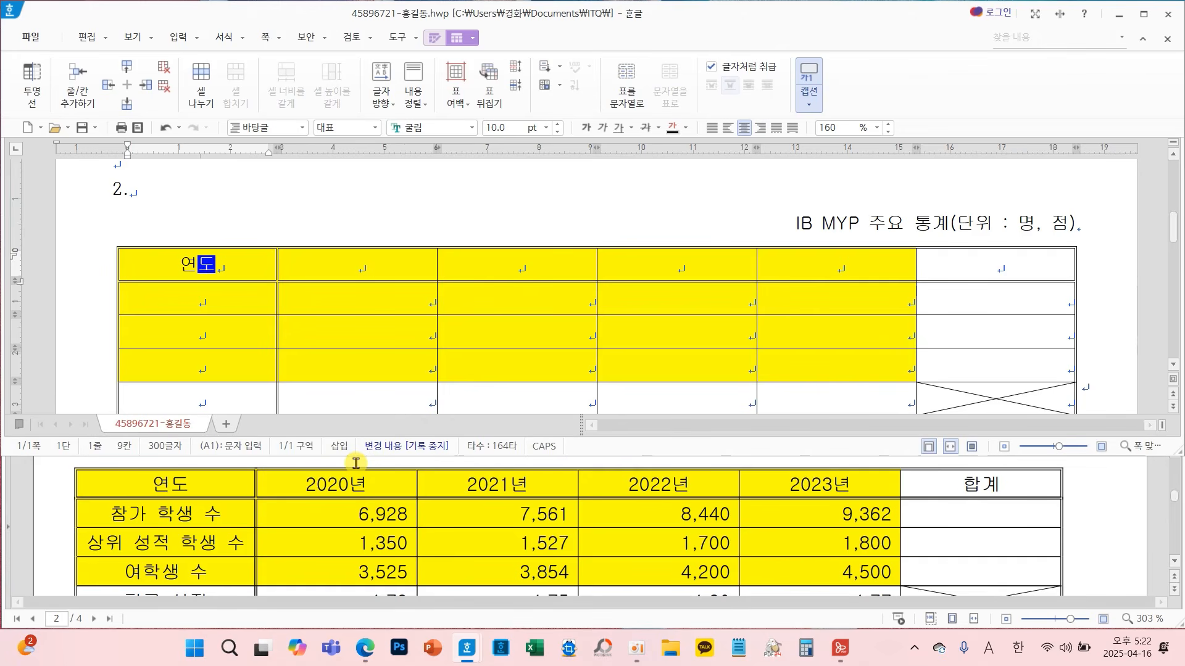
key(Tab)
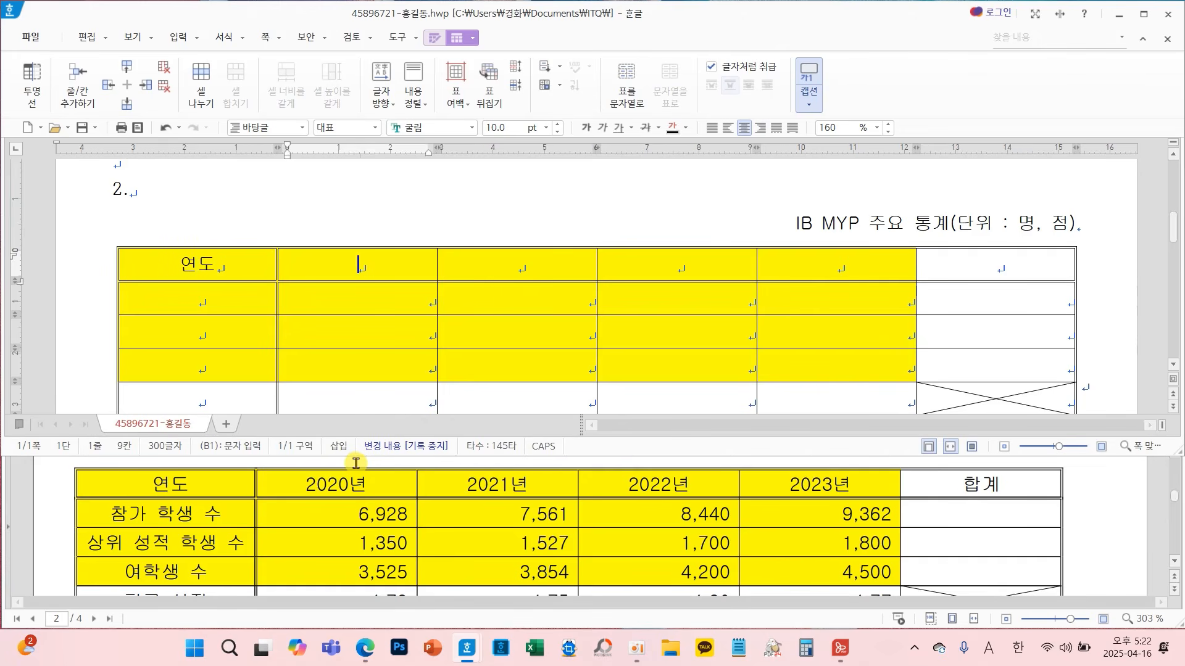
key(Left)
key(Tab)
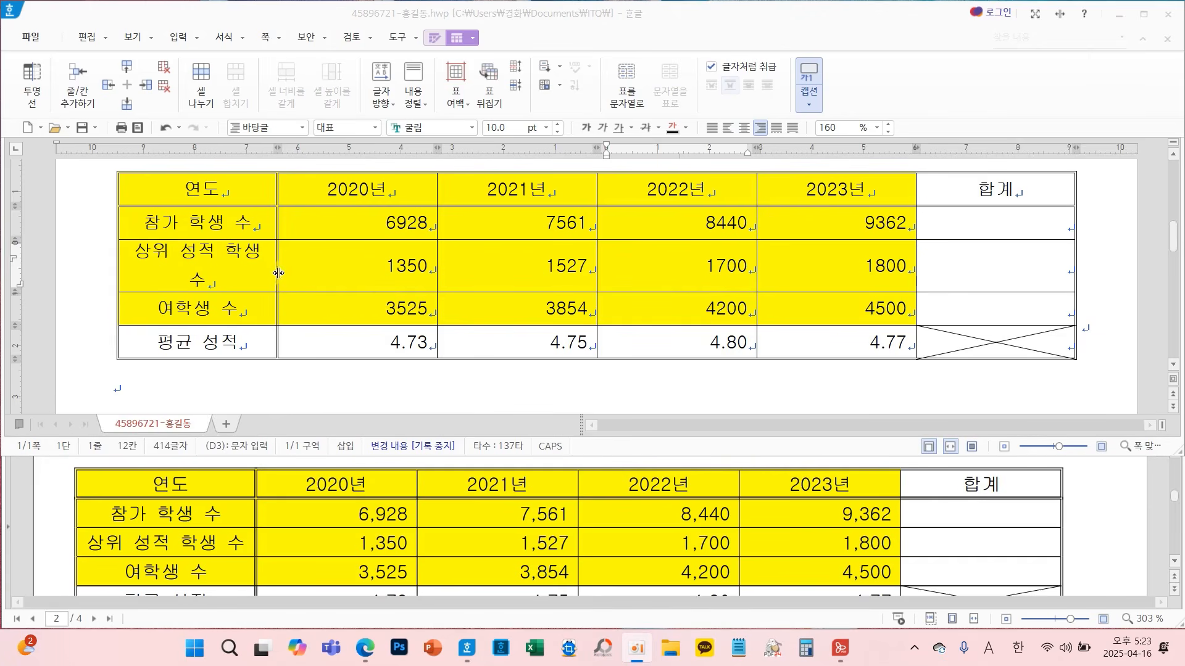
Widen the 연도 column so that 상위 성적 학생 수 fits on one line
drag(277, 272, 294, 272)
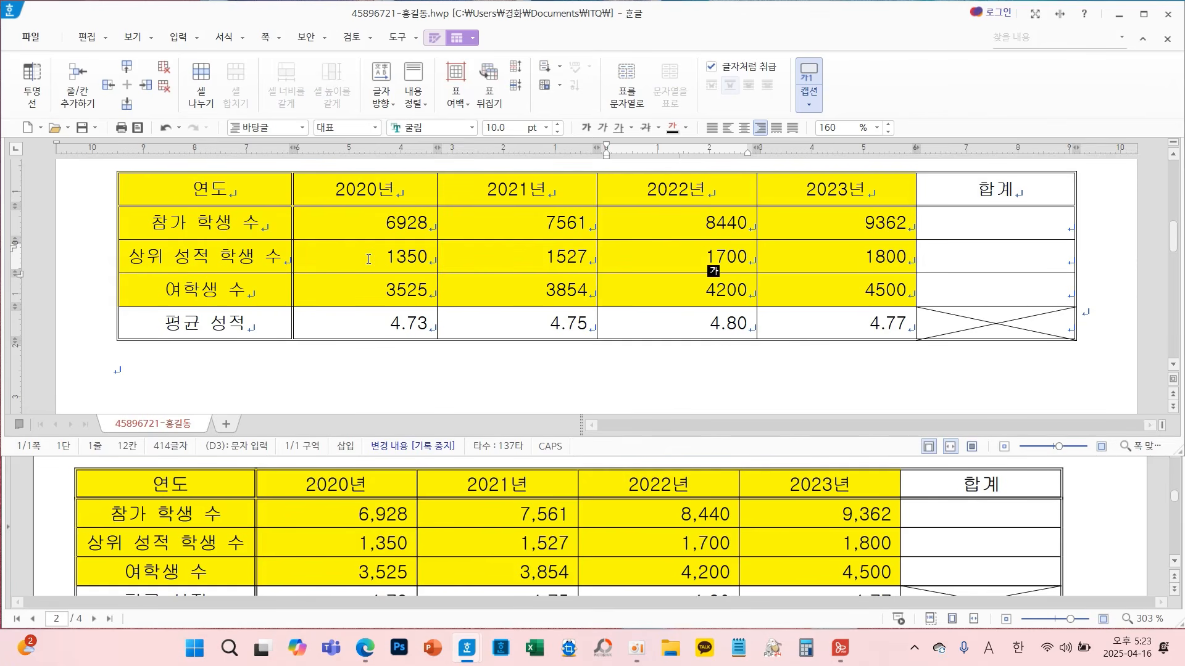
drag(368, 215, 435, 181)
drag(512, 206, 571, 179)
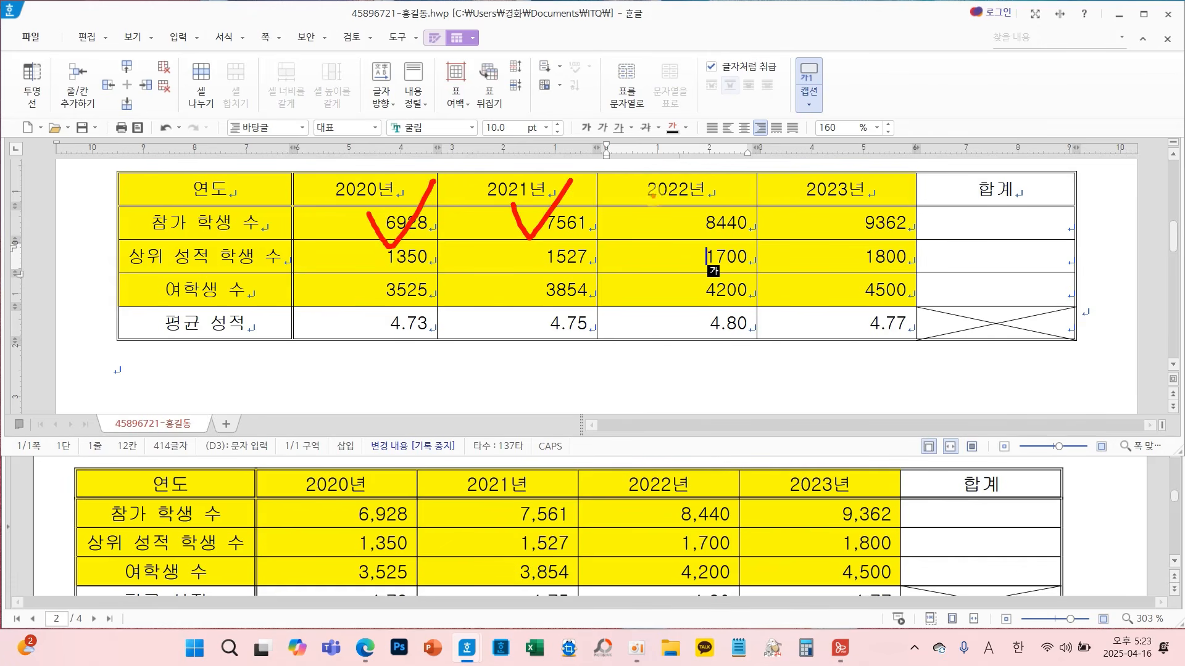
drag(653, 197, 732, 187)
mouse_move(842, 202)
mouse_down()
mouse_move(921, 189)
mouse_move(1004, 229)
mouse_up()
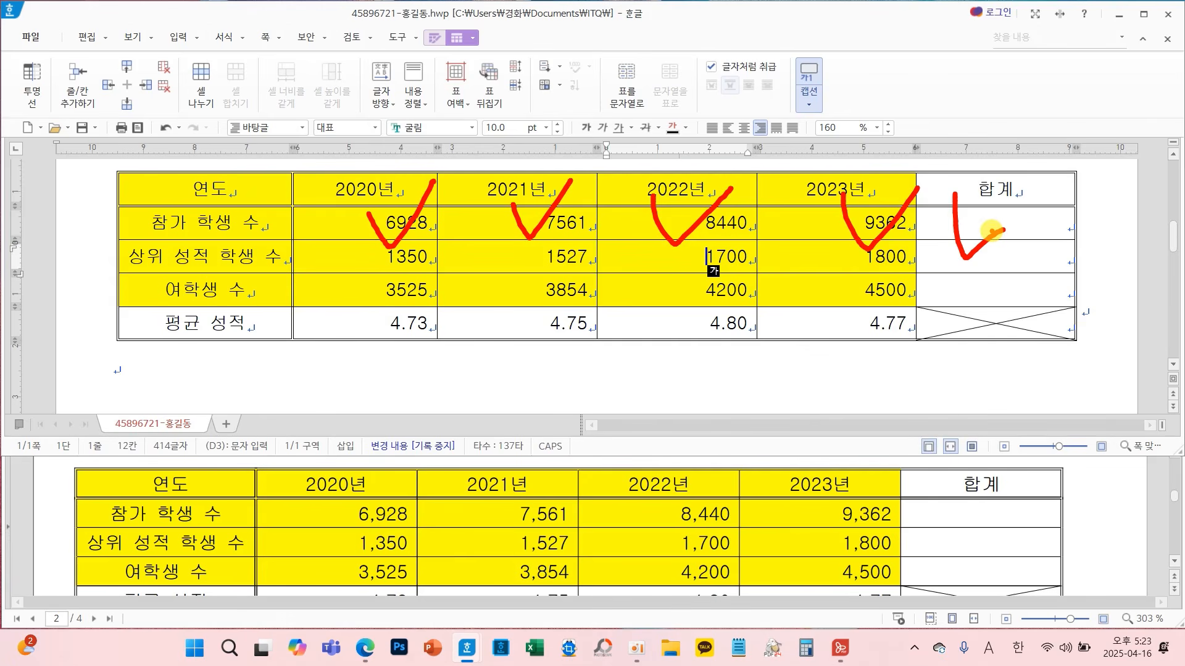
key(Escape)
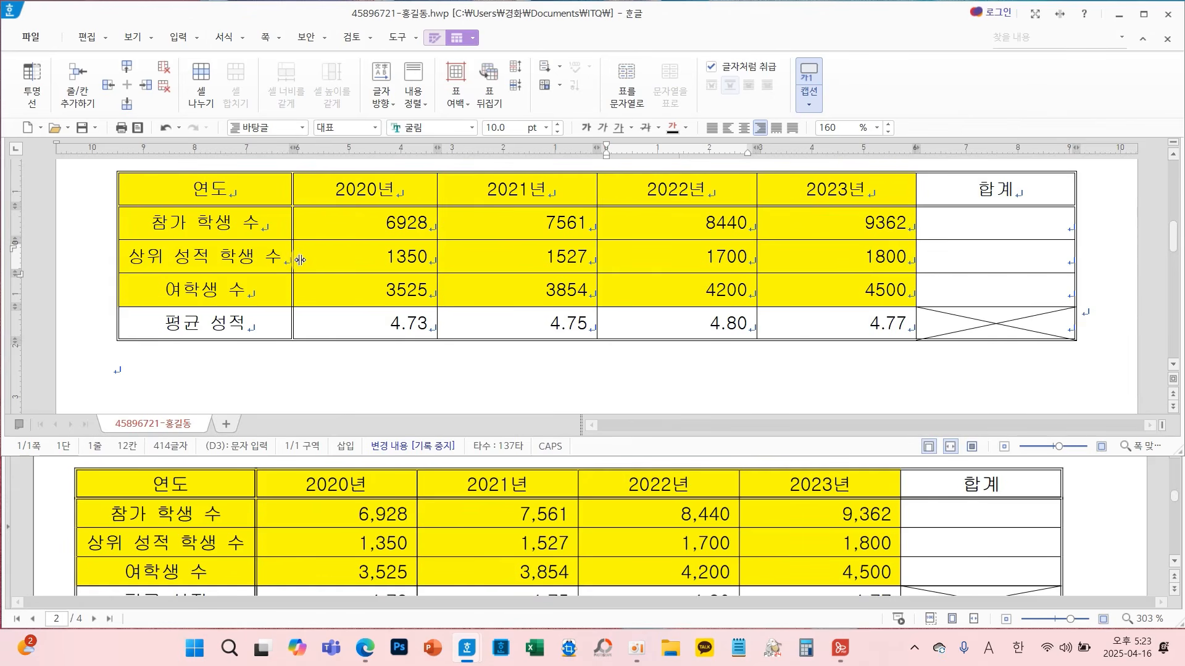
drag(304, 261, 304, 259)
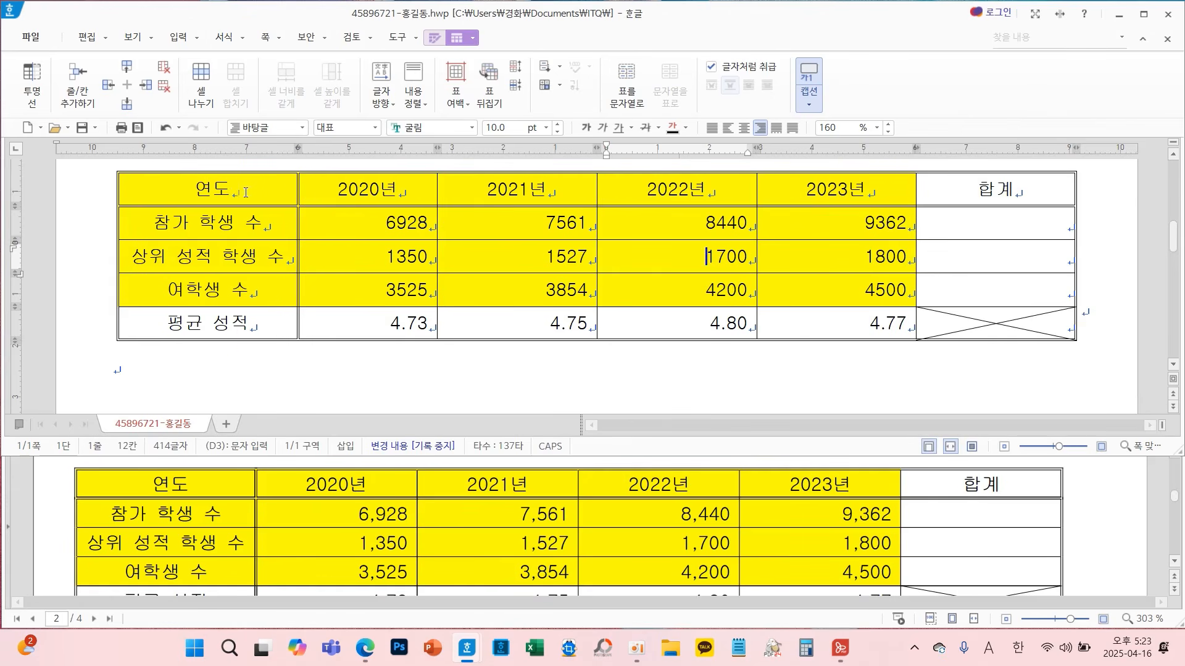
Make the cell widths of the 2020년 through 합계 columns equal
click(335, 185)
drag(335, 185, 951, 315)
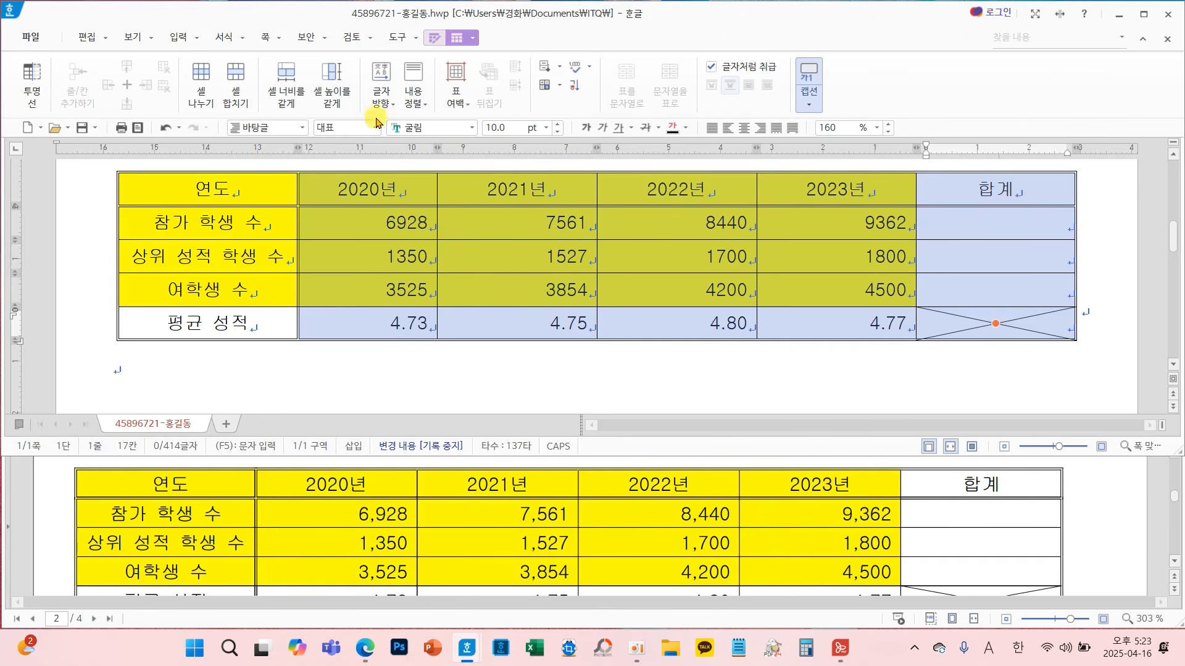
mouse_move(362, 121)
mouse_down()
mouse_move(254, 127)
mouse_move(281, 49)
mouse_move(358, 50)
mouse_move(360, 118)
mouse_up()
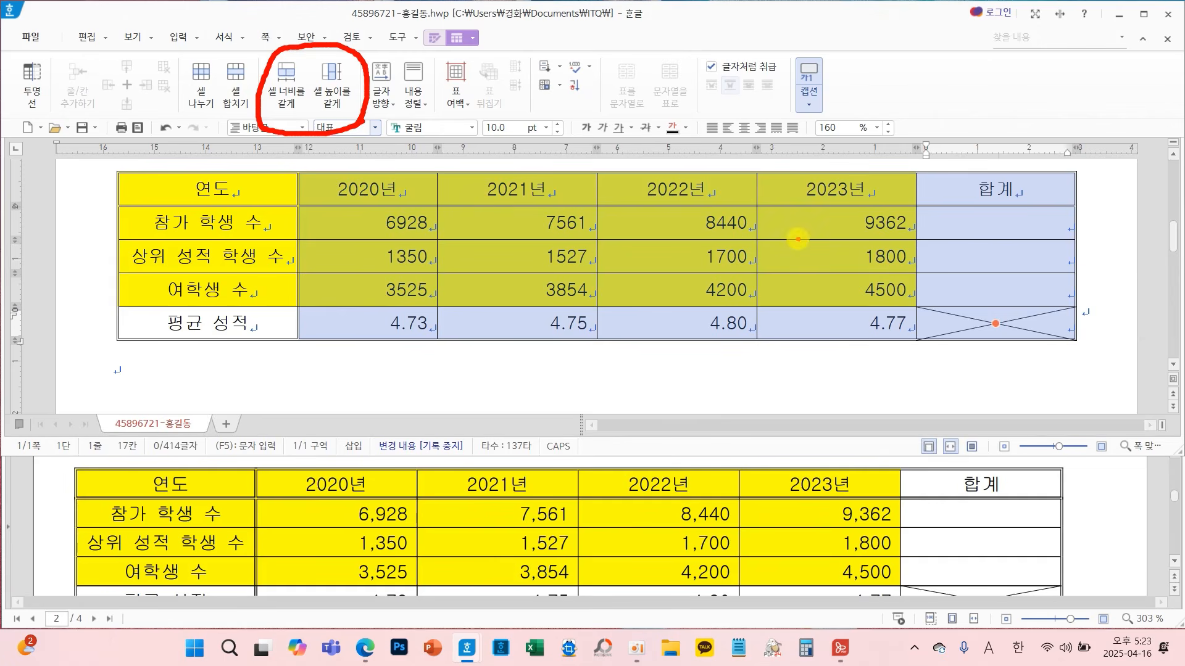
key(Escape)
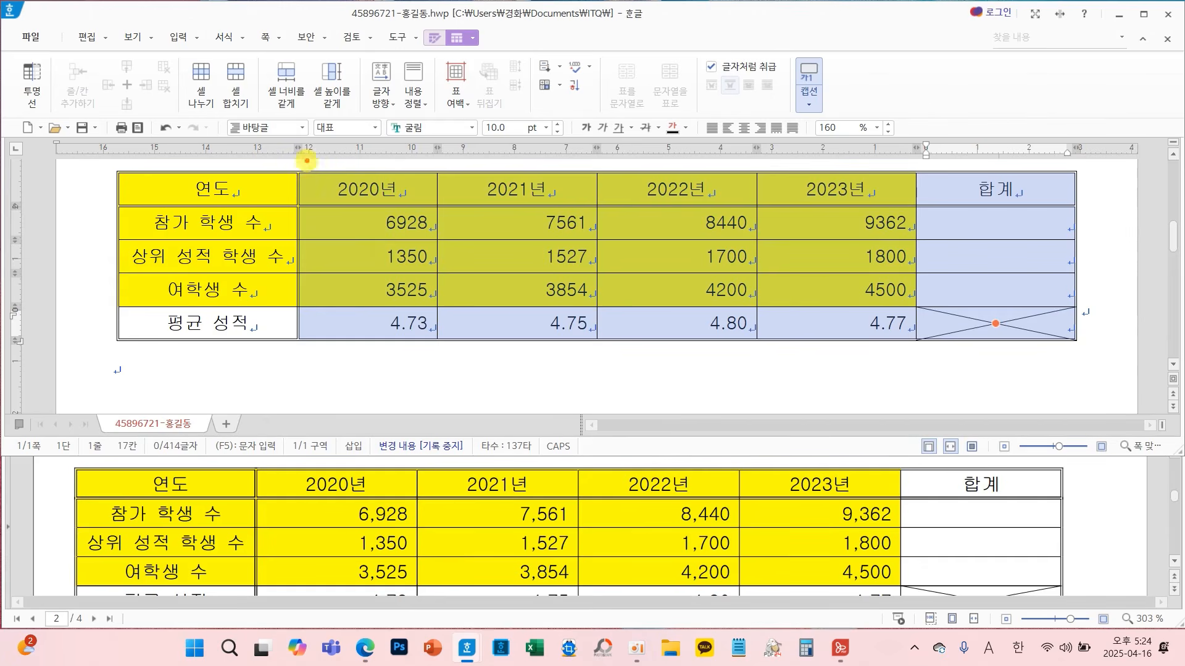
mouse_move(304, 173)
mouse_down()
mouse_move(1006, 311)
mouse_move(1076, 344)
mouse_up()
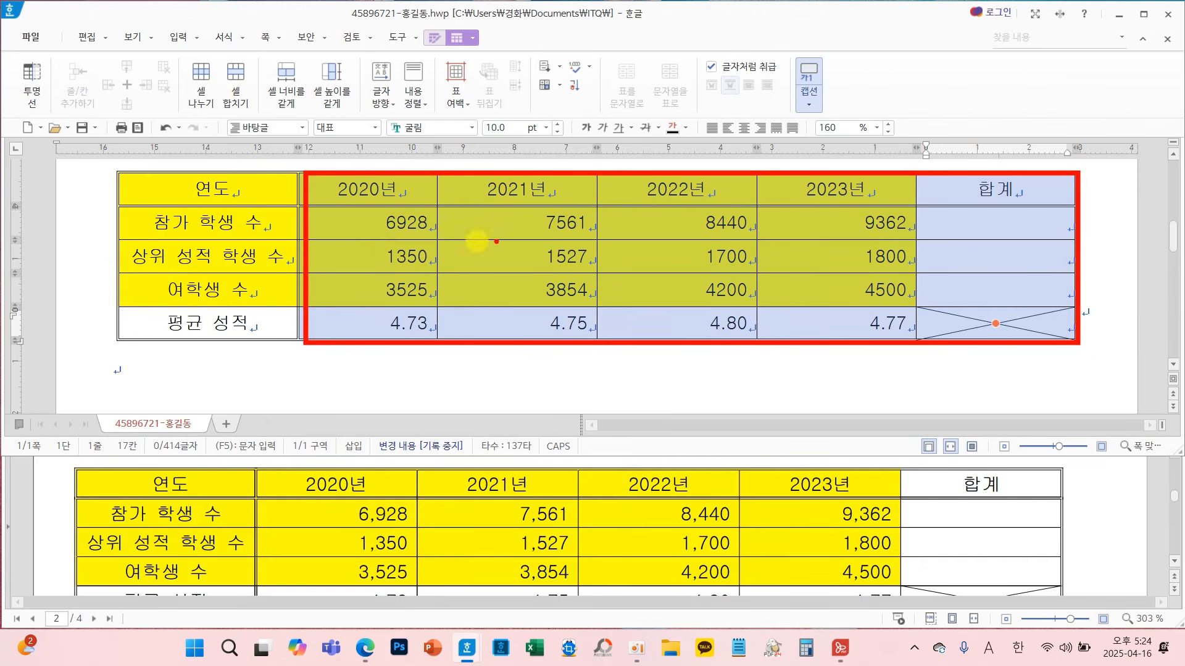
mouse_move(325, 249)
mouse_down()
mouse_move(253, 172)
mouse_move(276, 113)
mouse_up()
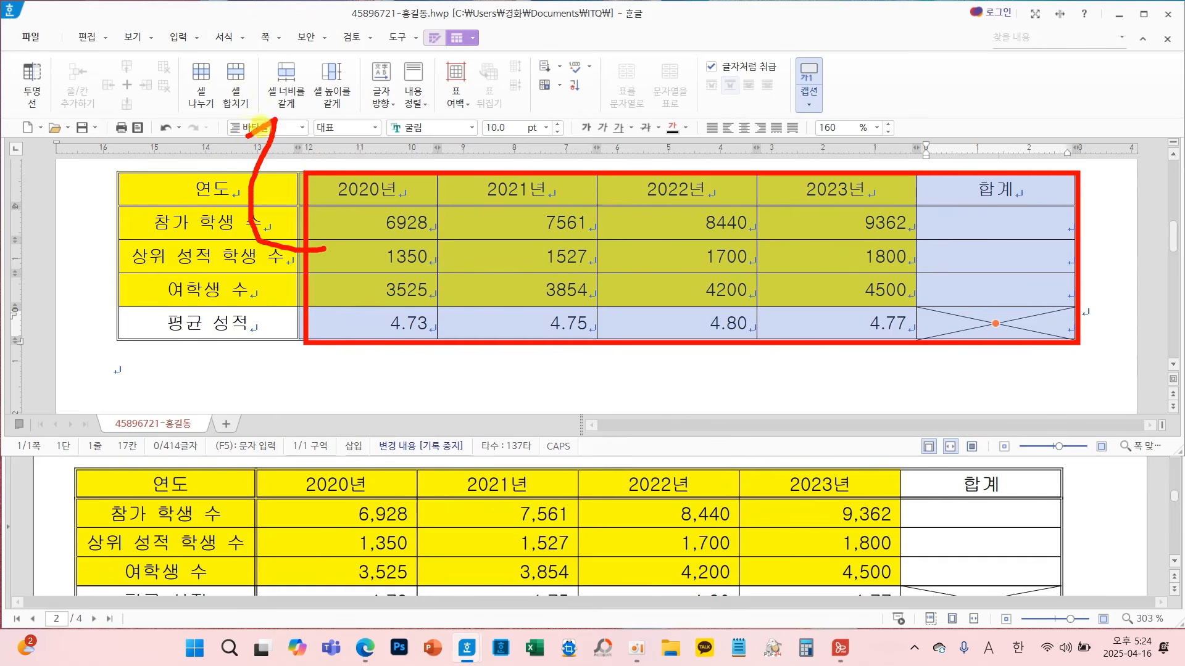
click(282, 91)
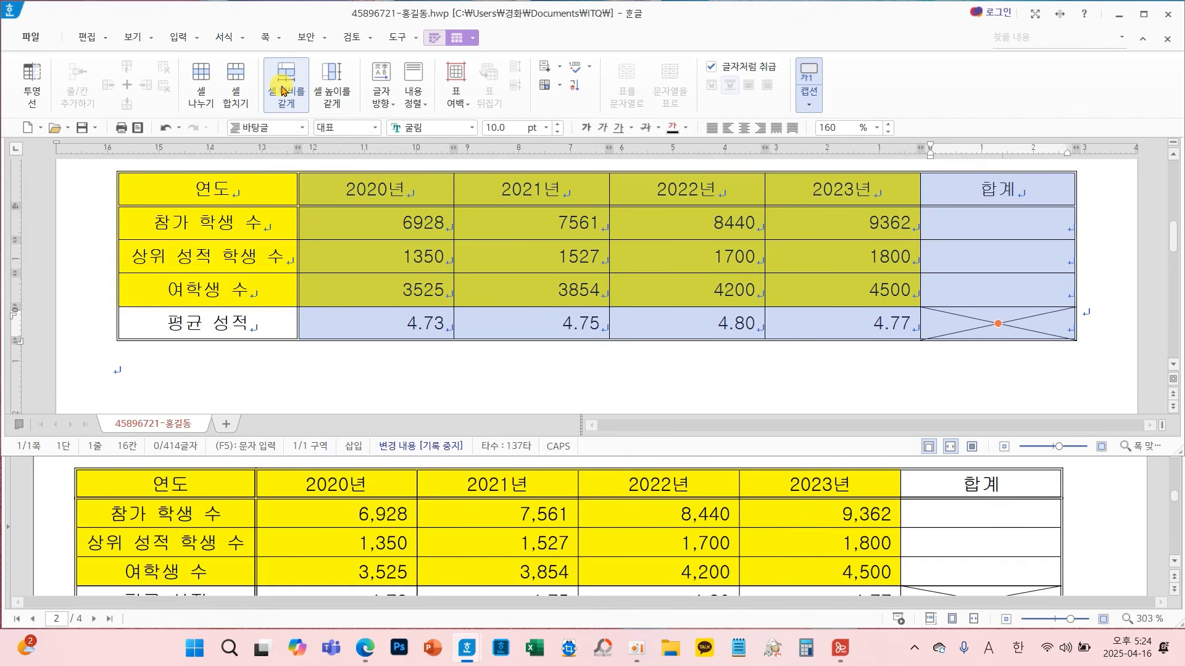
mouse_move(302, 114)
mouse_down()
mouse_move(272, 112)
mouse_move(265, 52)
mouse_move(306, 108)
mouse_move(280, 110)
mouse_up()
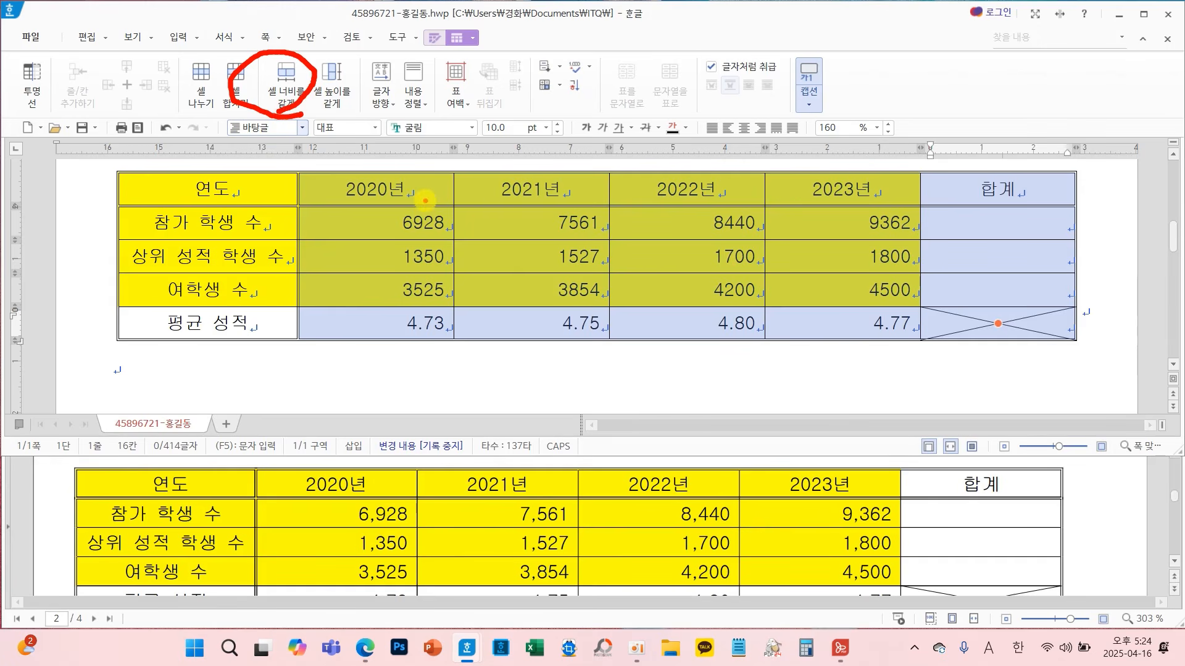
key(Escape)
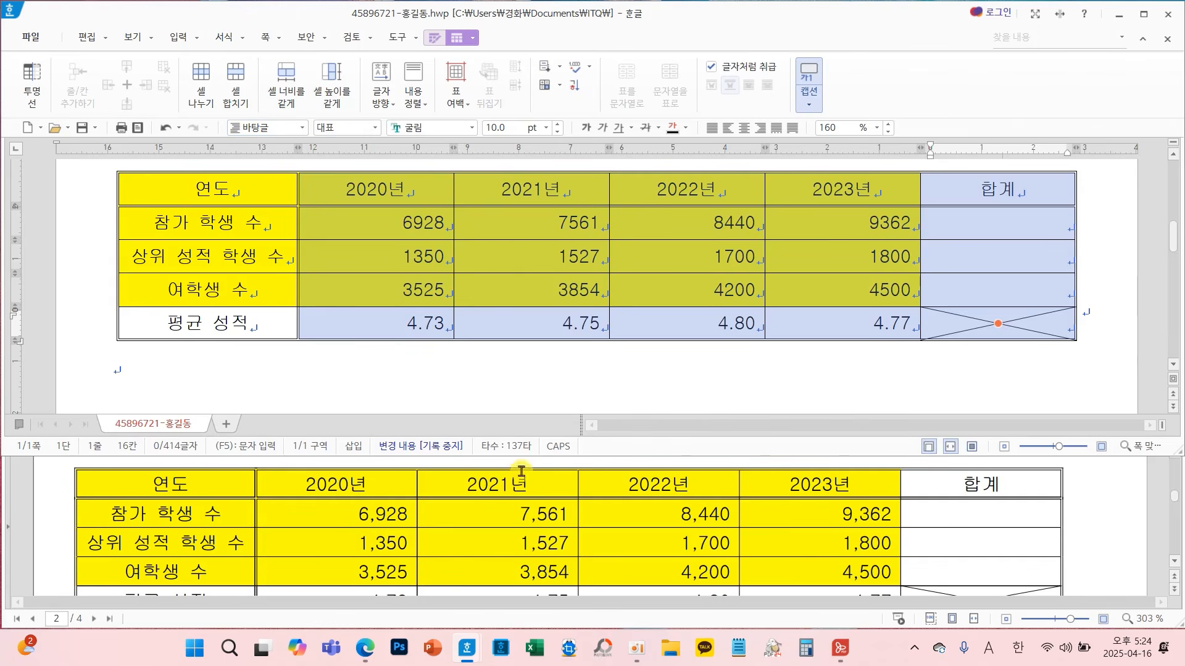
key(Escape)
Add thousands commas to the 2020년 through 2023년 figures in the 참가 학생 수, 상위 성적 학생 수 and 여학생 수 rows
scroll(540, 505, down, 2)
scroll(530, 531, up, 1)
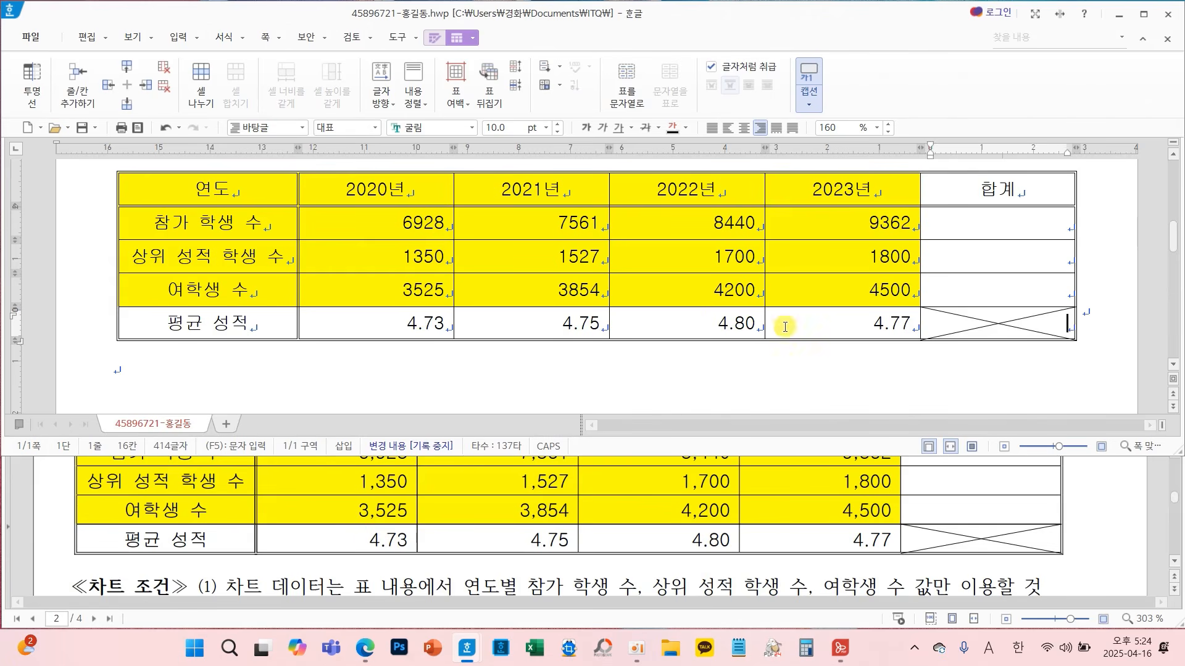
drag(423, 223, 842, 289)
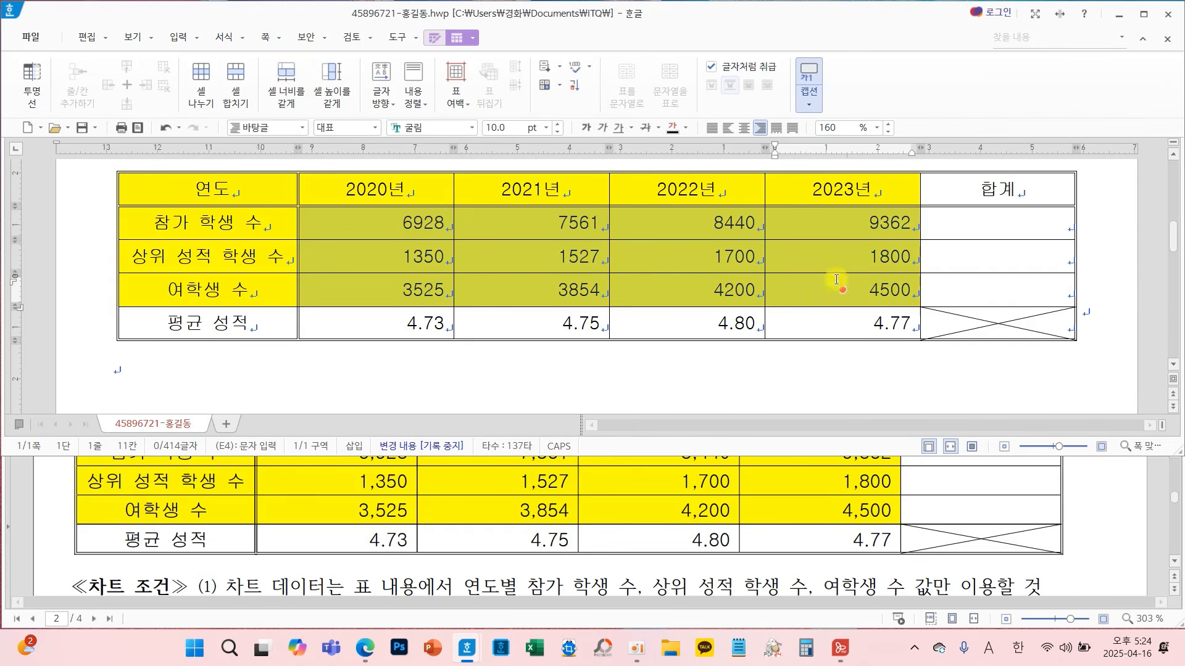
right_click(698, 256)
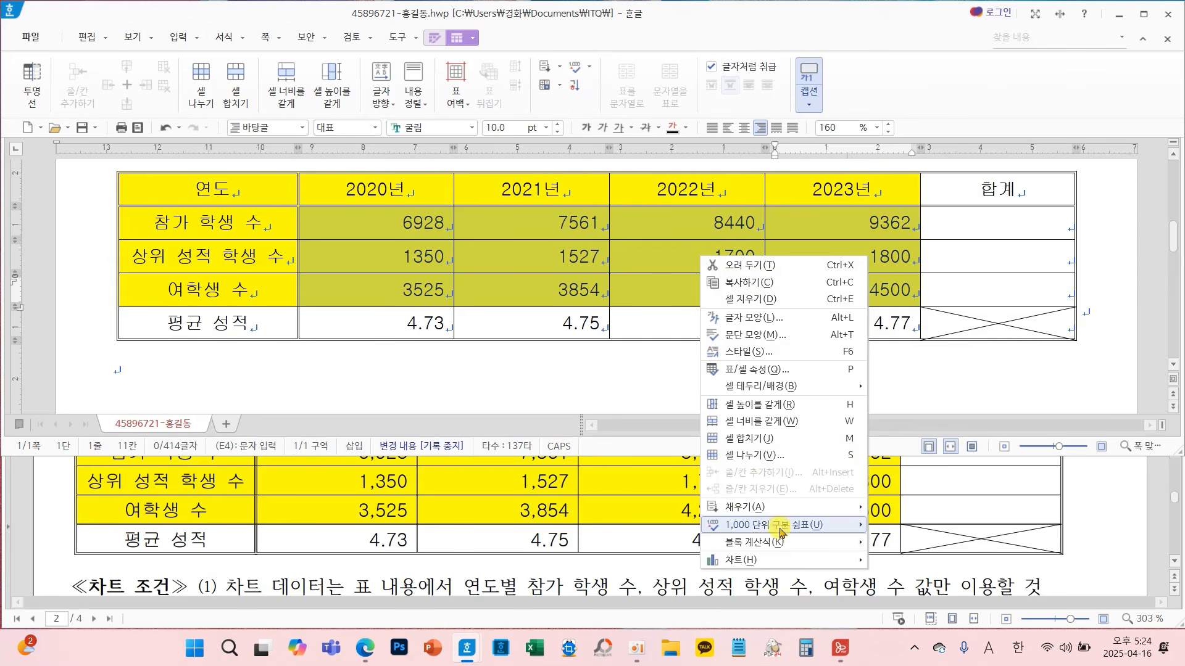
mouse_move(762, 526)
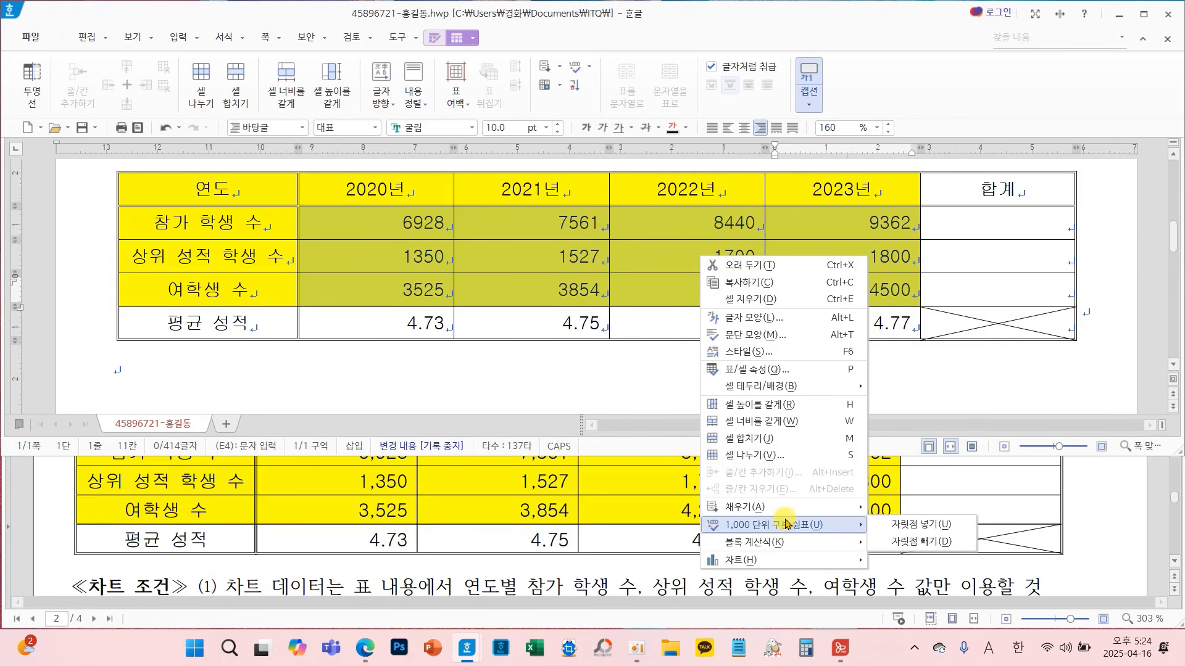
mouse_move(797, 543)
click(909, 529)
click(671, 293)
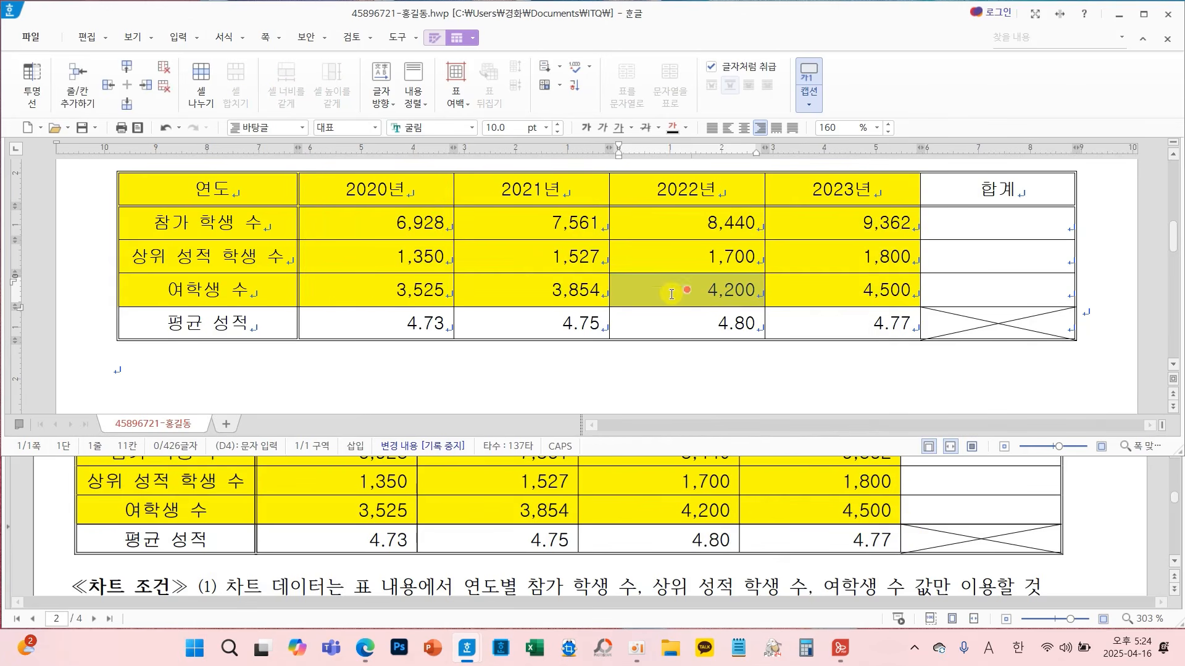
click(671, 292)
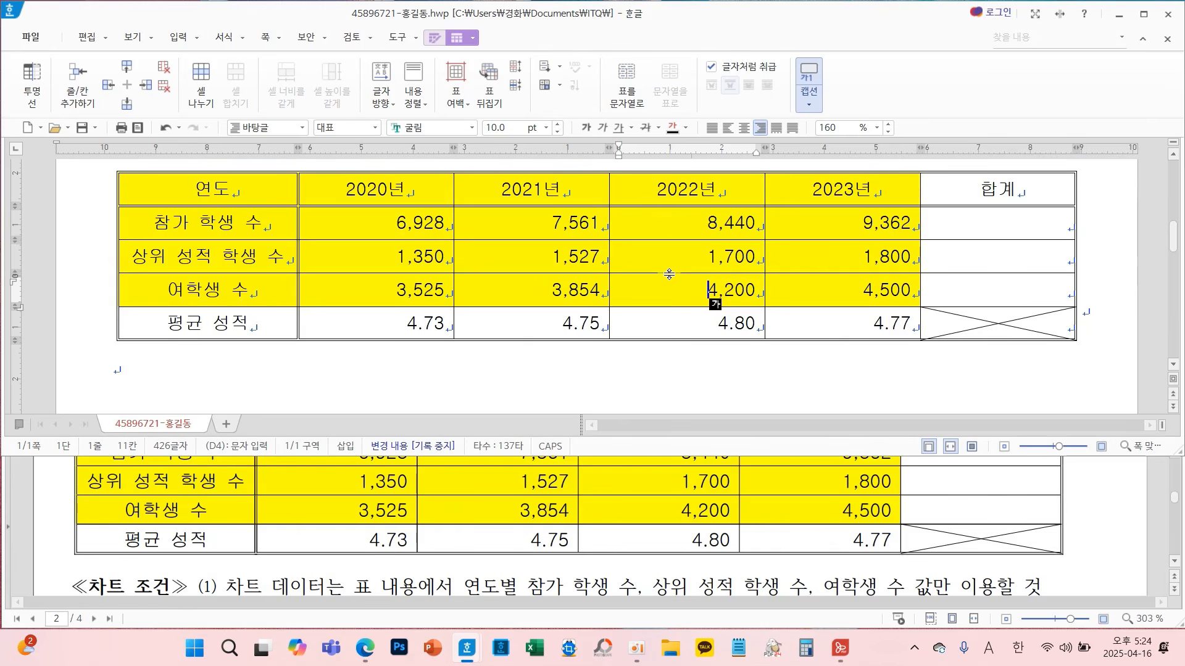
Fill the 합계 column for the 참가 학생 수, 상위 성적 학생 수 and 여학생 수 rows using the block sum (블록 합계)
mouse_move(919, 211)
mouse_down()
mouse_move(1046, 214)
mouse_move(999, 302)
mouse_move(934, 233)
mouse_up()
mouse_move(428, 223)
mouse_down()
mouse_move(502, 243)
mouse_move(799, 269)
mouse_move(814, 291)
mouse_move(931, 276)
mouse_up()
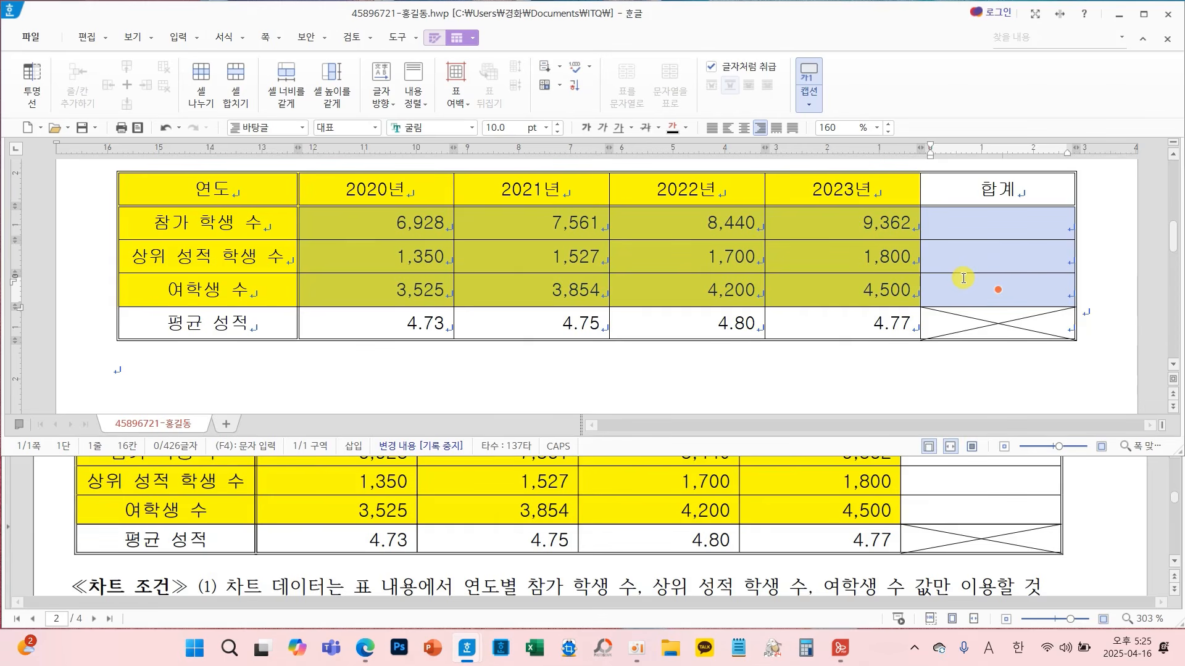
right_click(829, 257)
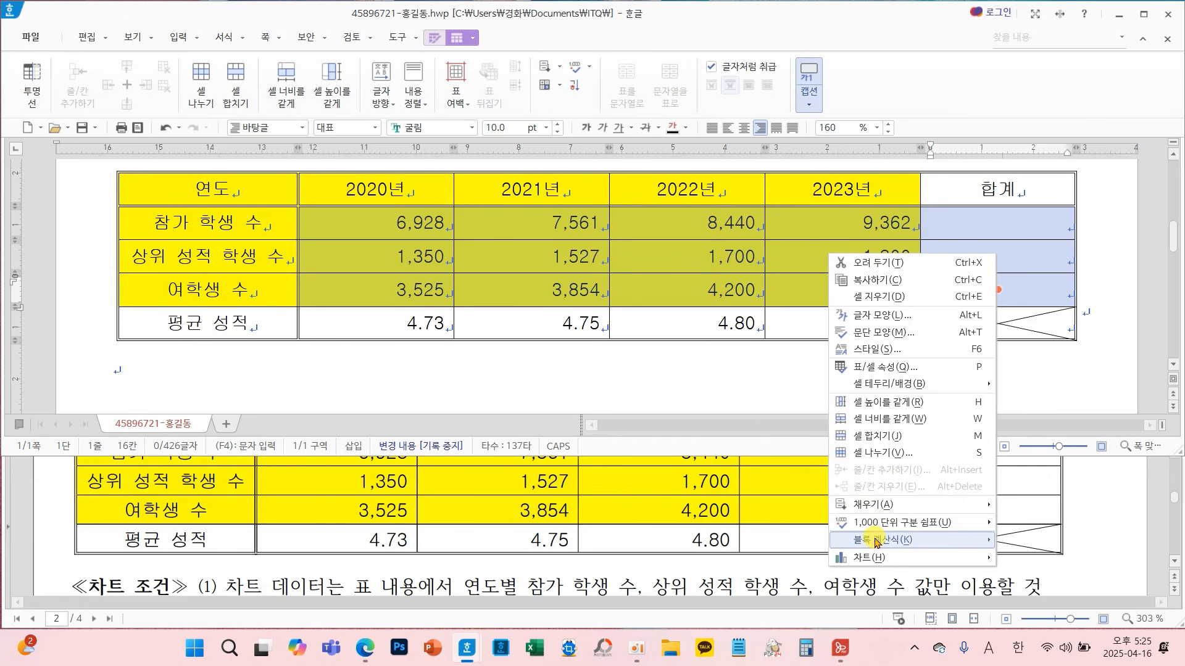
mouse_move(876, 541)
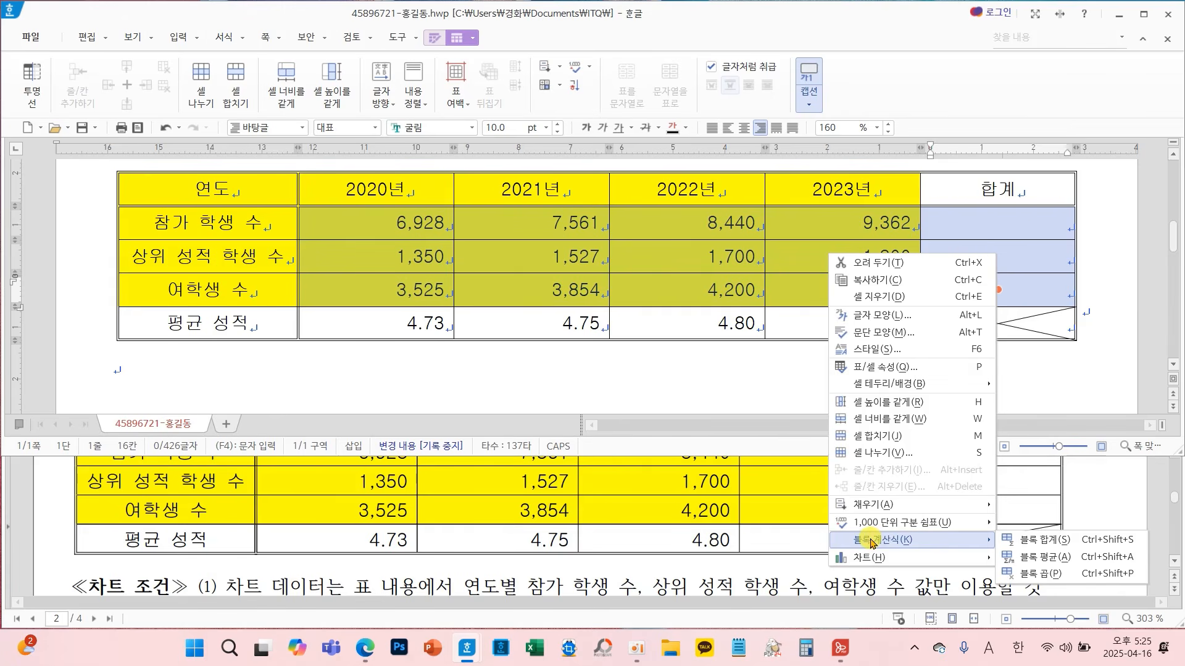
click(1041, 544)
click(981, 252)
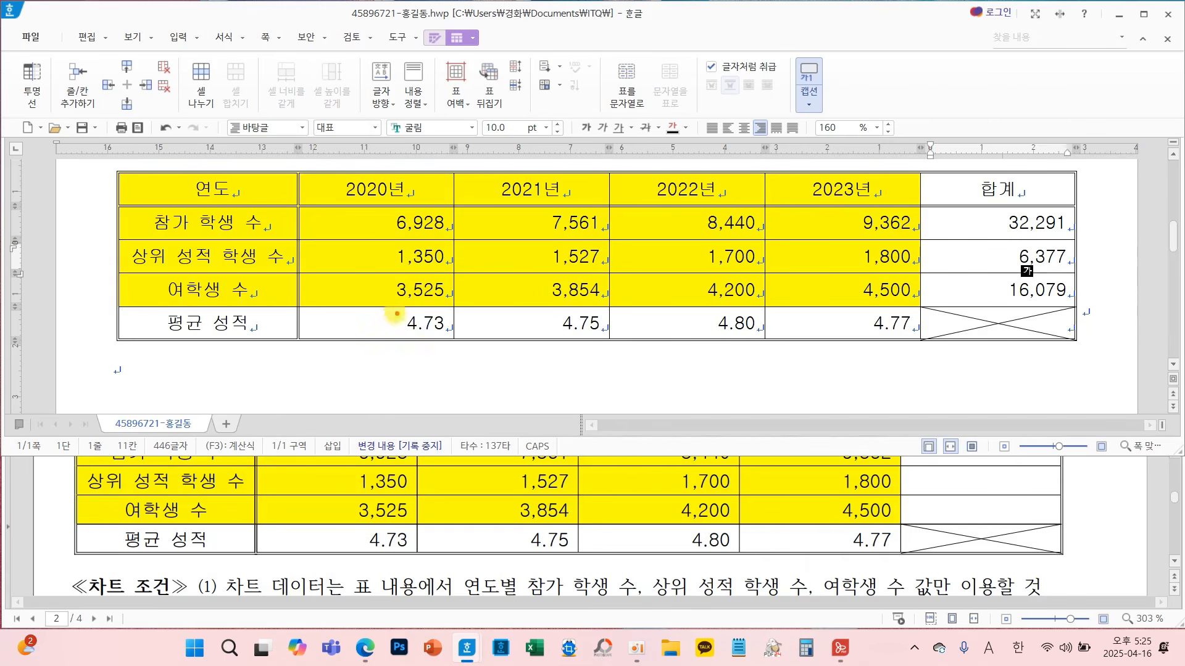
Save the document
mouse_move(369, 303)
mouse_down()
mouse_move(561, 345)
mouse_move(920, 348)
mouse_up()
key(Escape)
click(81, 131)
Insert a clustered column chart (묶은 세로 막대형) from the table cells 연도 through 2023년 down to the 여학생 수 row, keeping its data as is
scroll(472, 478, down, 3)
scroll(475, 481, up, 1)
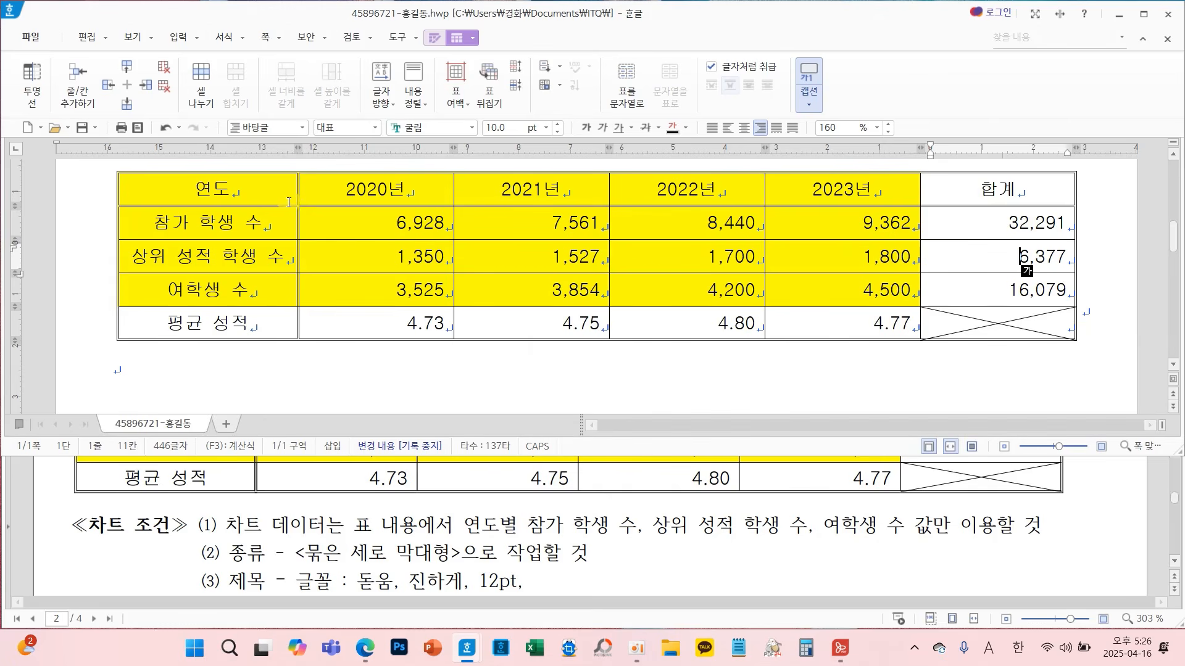
drag(289, 203, 811, 288)
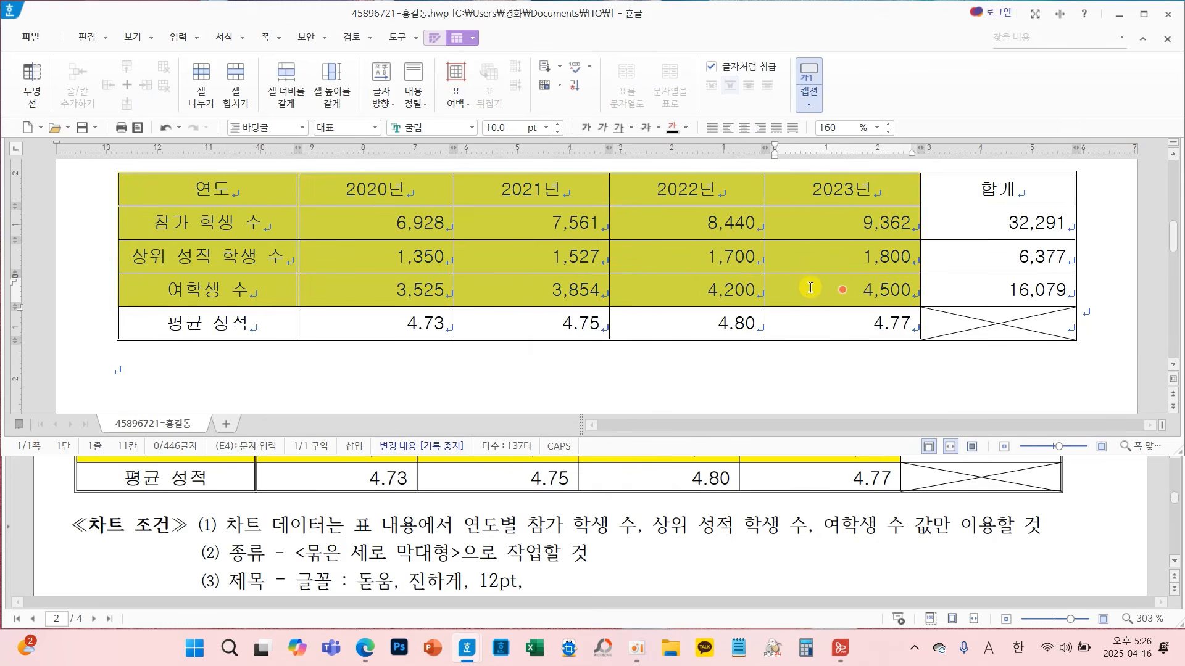
click(180, 38)
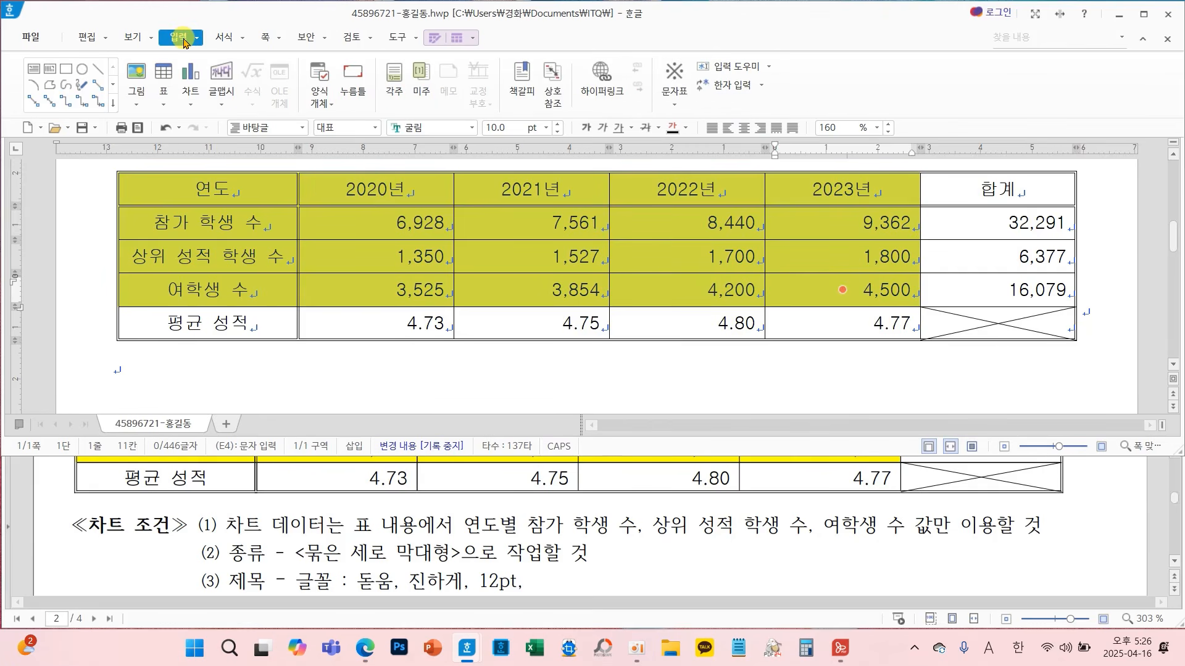
click(190, 82)
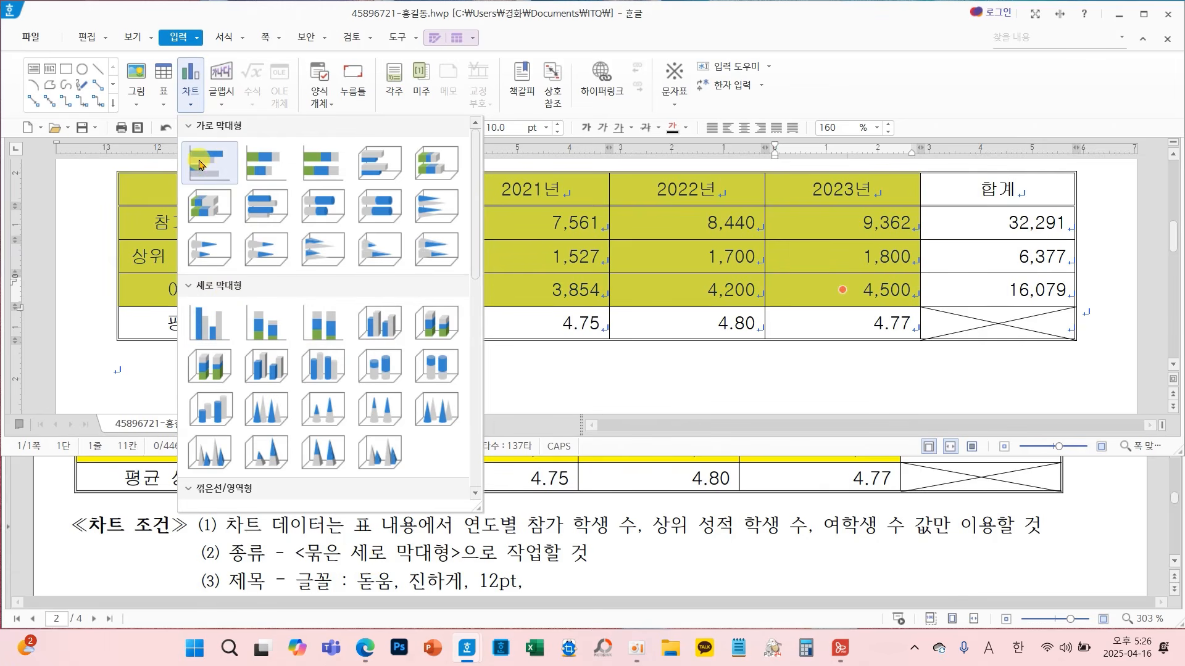
click(209, 328)
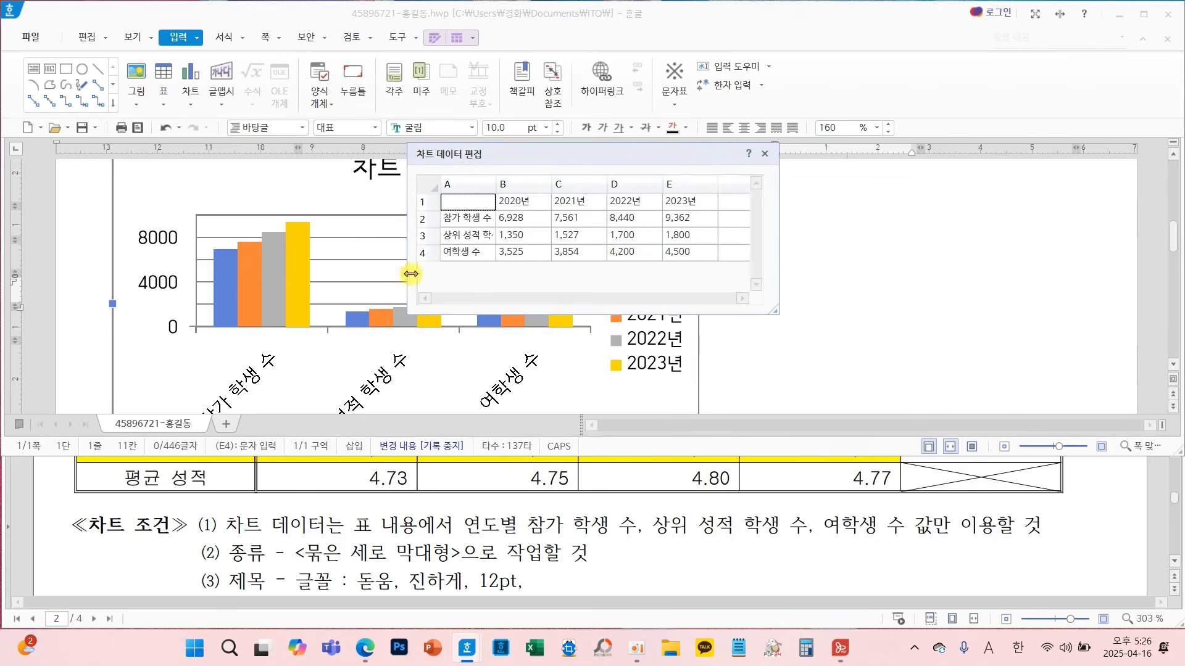
click(764, 155)
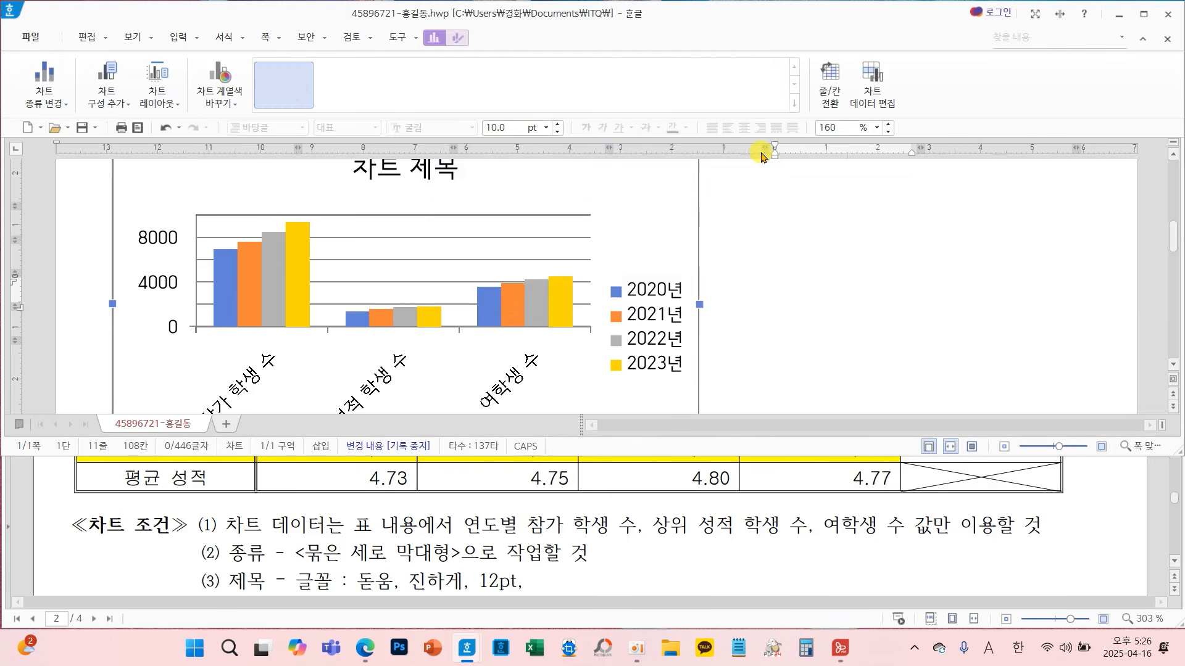
Set the chart to be treated as a character (글자처럼 취급) so that it sits below the table
scroll(756, 253, down, 3)
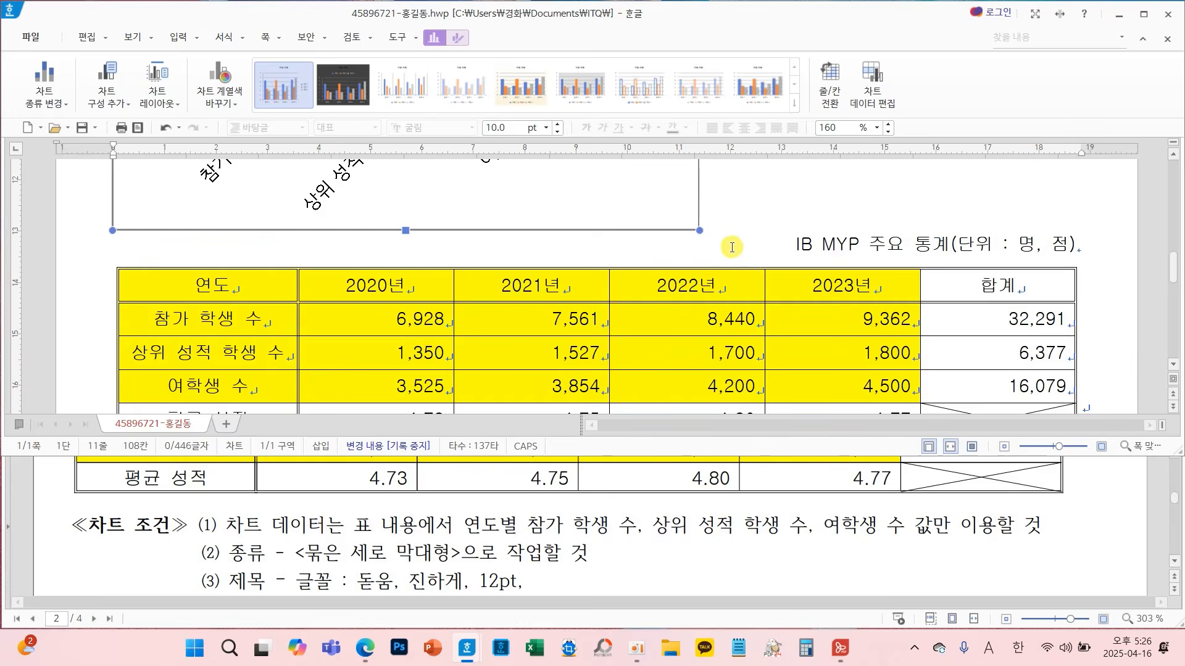
scroll(605, 253, up, 6)
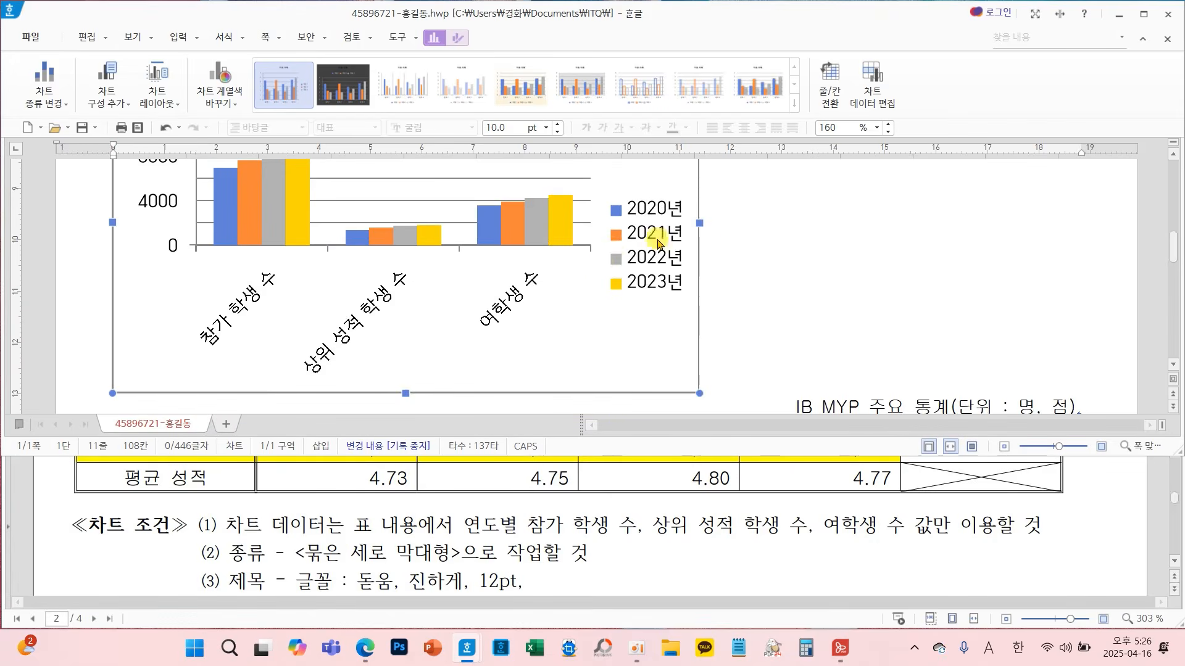
click(460, 38)
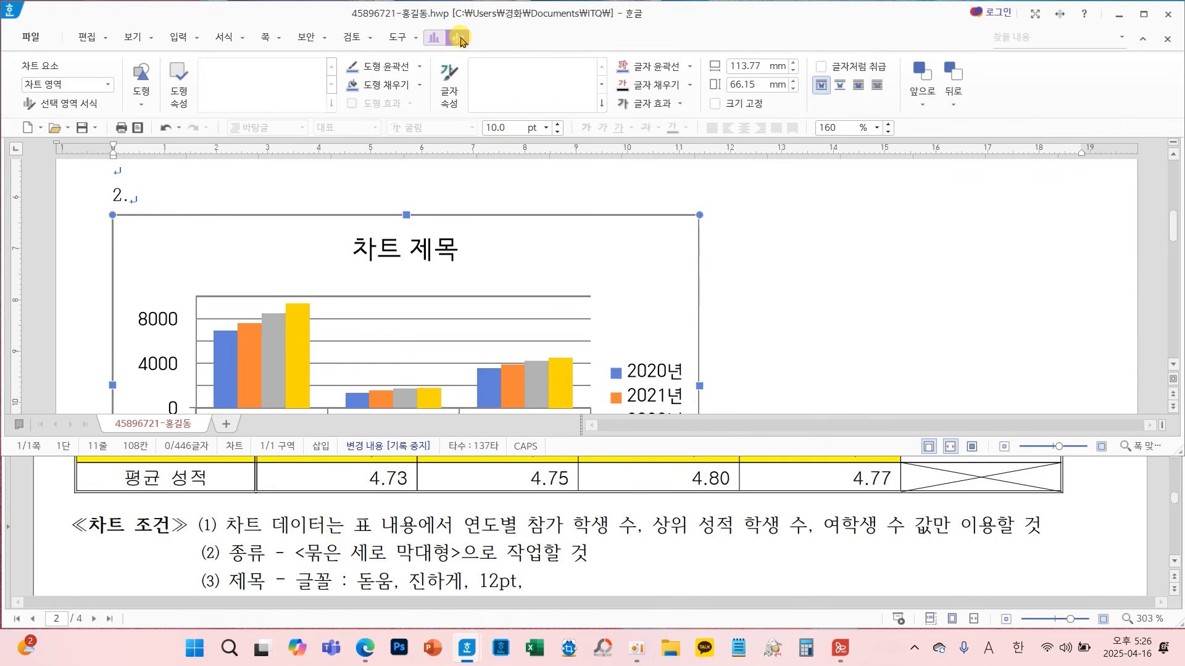
key(ctrl+2)
mouse_move(482, 29)
mouse_down()
mouse_move(456, 23)
mouse_move(444, 47)
mouse_move(487, 44)
mouse_move(480, 25)
mouse_move(793, 68)
mouse_up()
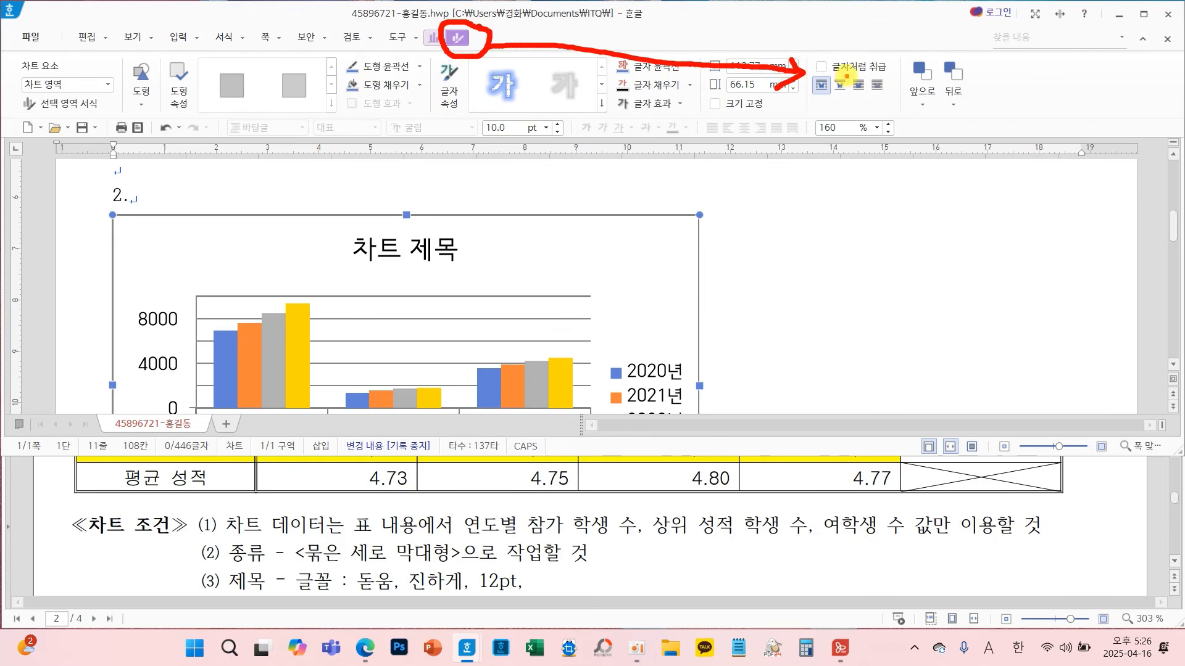
key(Escape)
click(821, 67)
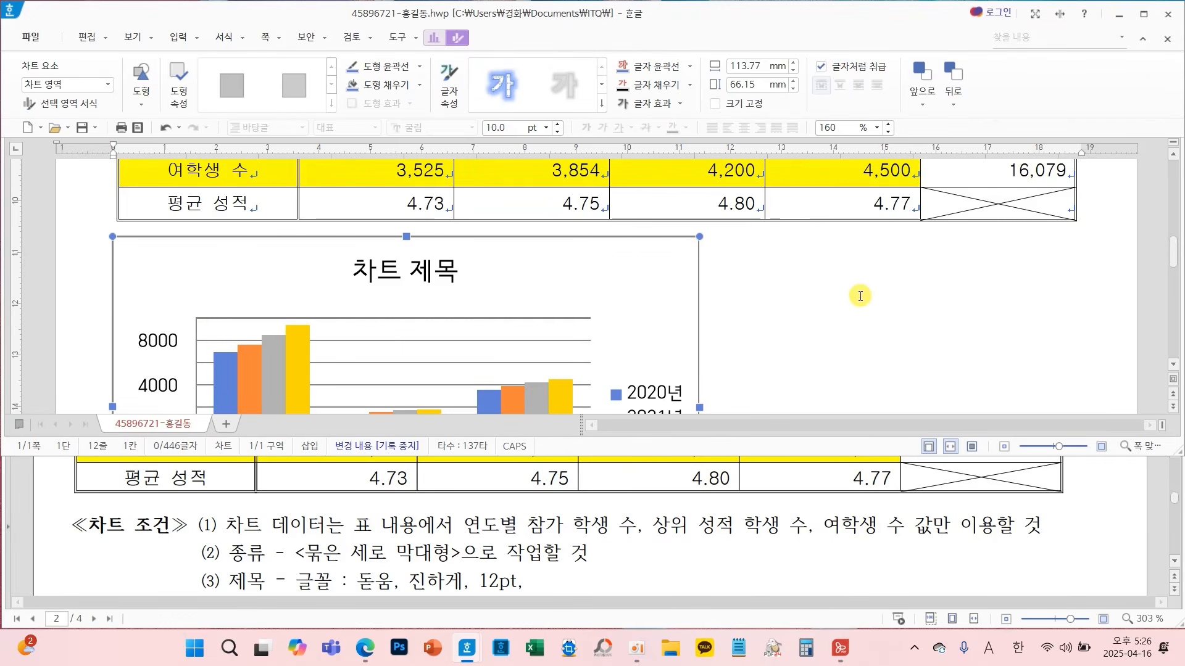
Widen the chart to the table's full width, about 187 mm
scroll(774, 321, down, 2)
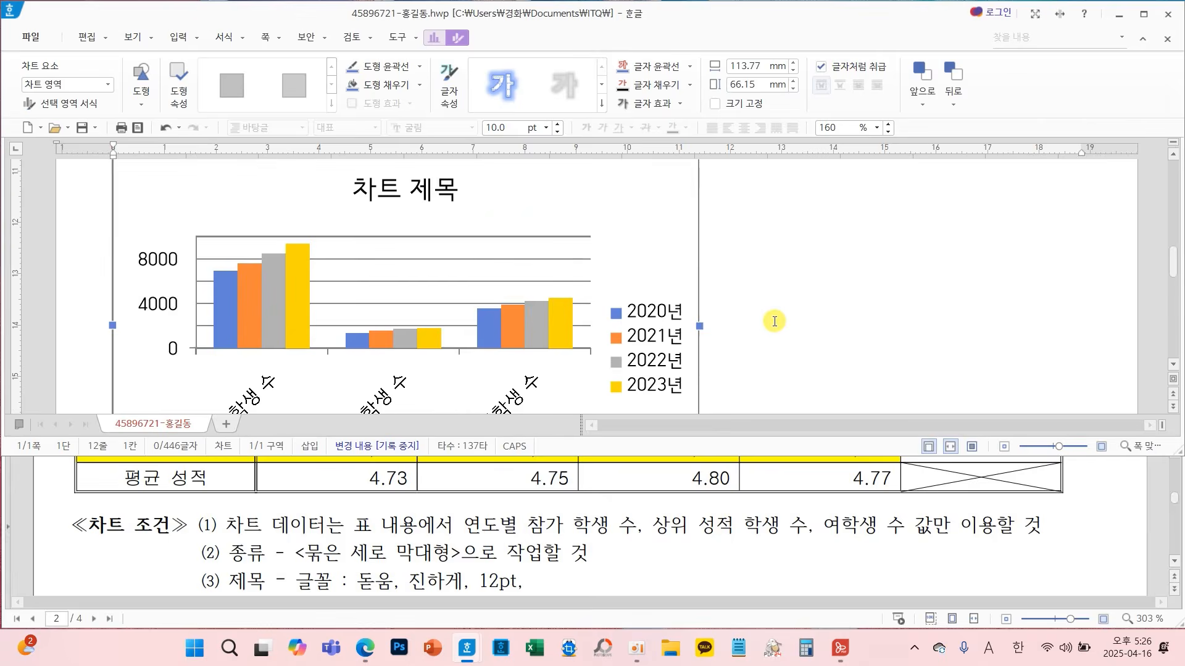
key(ctrl+2)
mouse_move(738, 323)
mouse_down()
mouse_move(689, 335)
mouse_move(735, 318)
mouse_up()
key(Escape)
scroll(772, 296, up, 2)
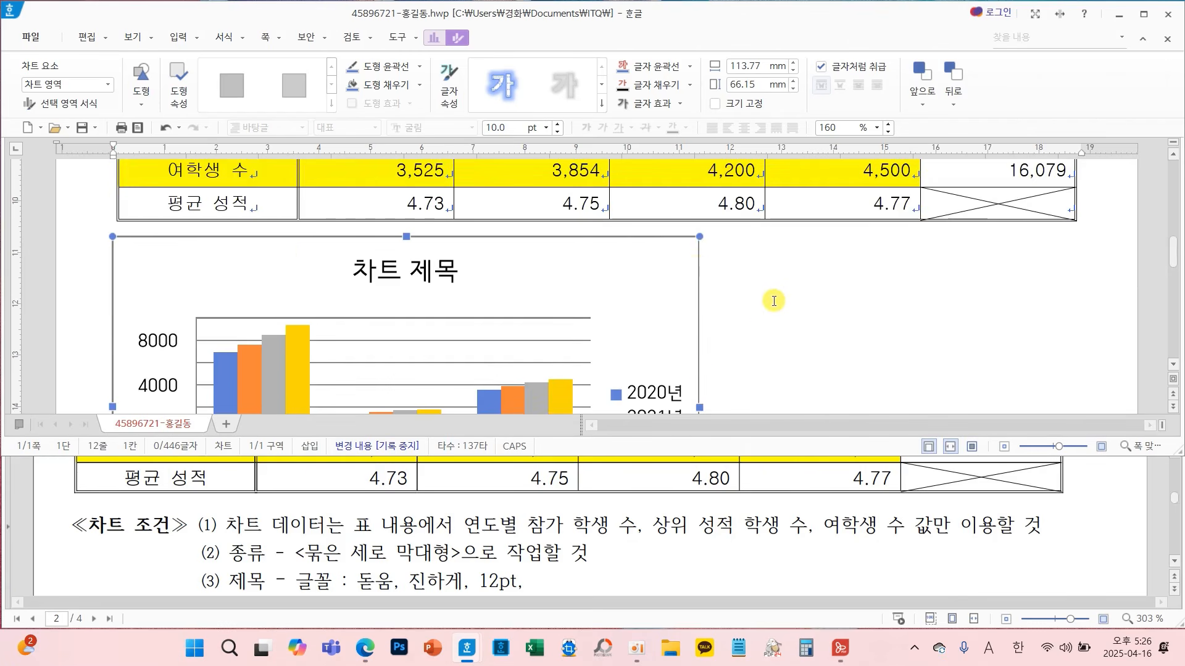
scroll(762, 328, down, 2)
scroll(767, 333, down, 4)
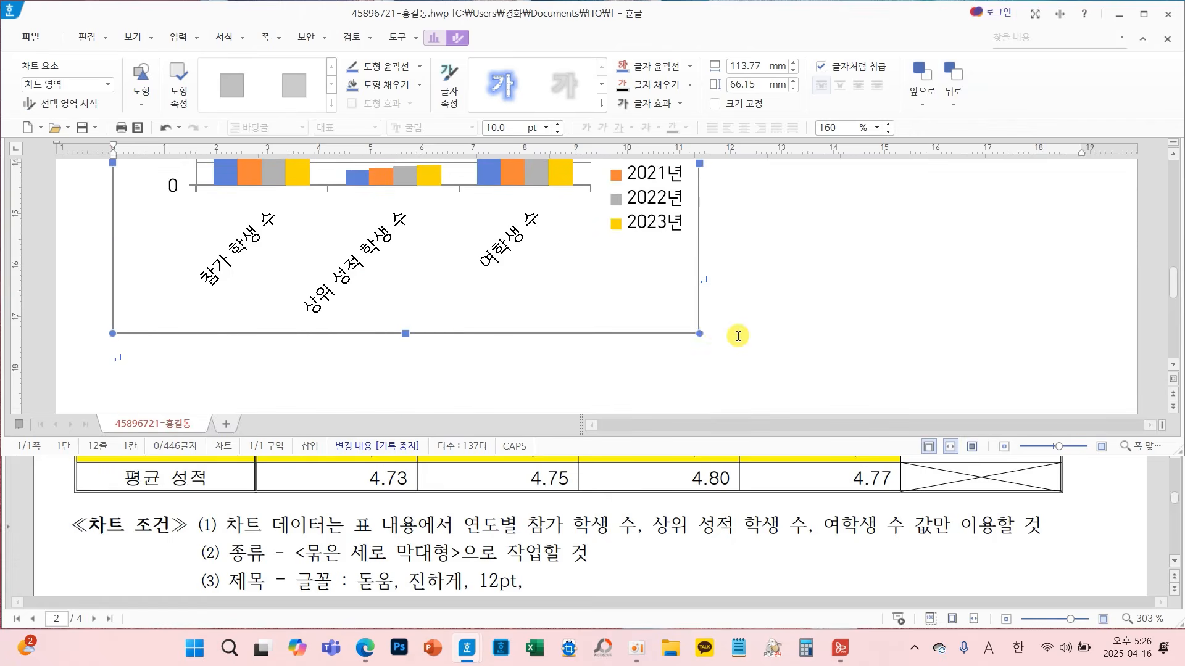
scroll(751, 323, up, 4)
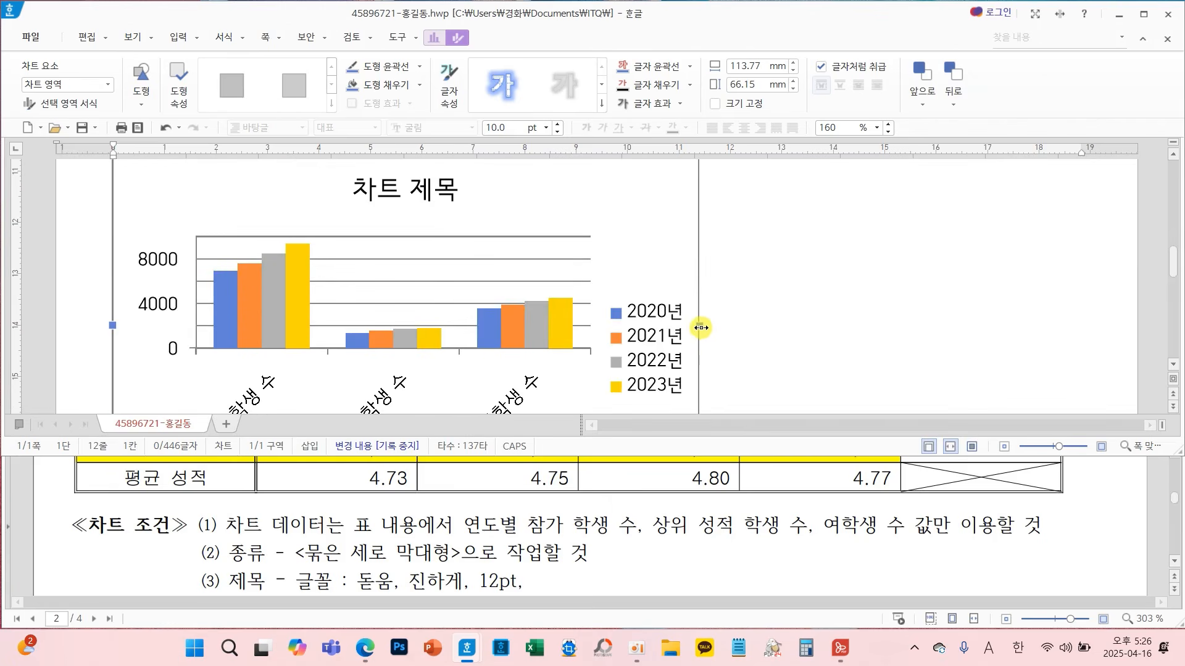
drag(700, 327, 1151, 321)
scroll(915, 312, up, 2)
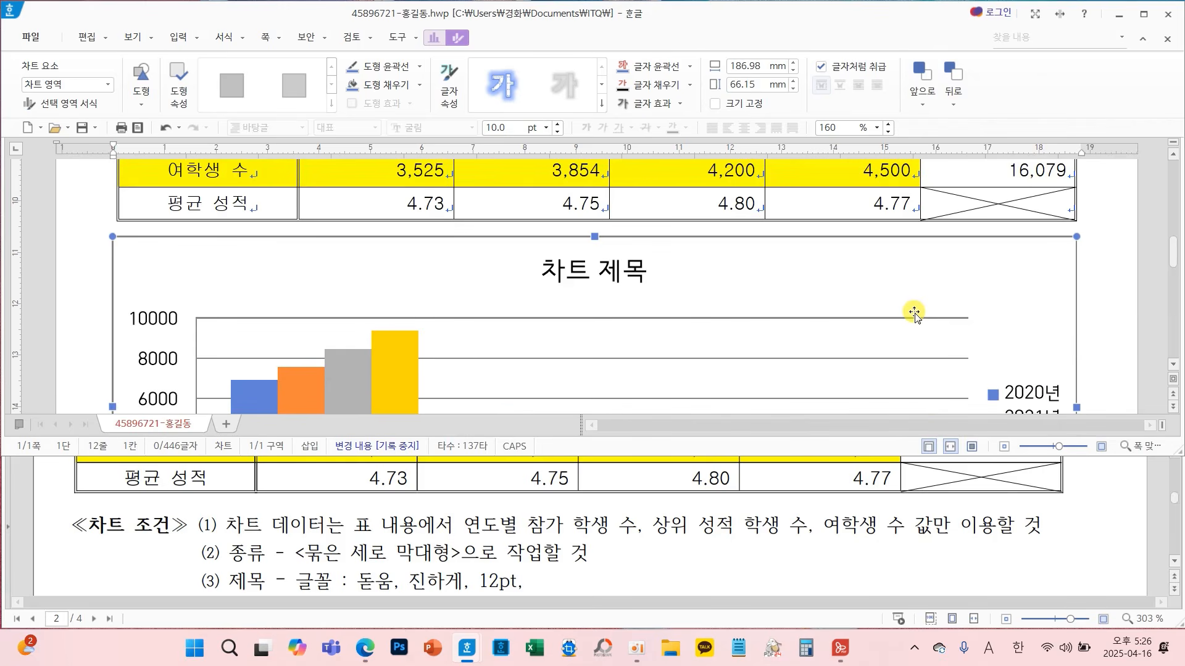
scroll(914, 312, down, 6)
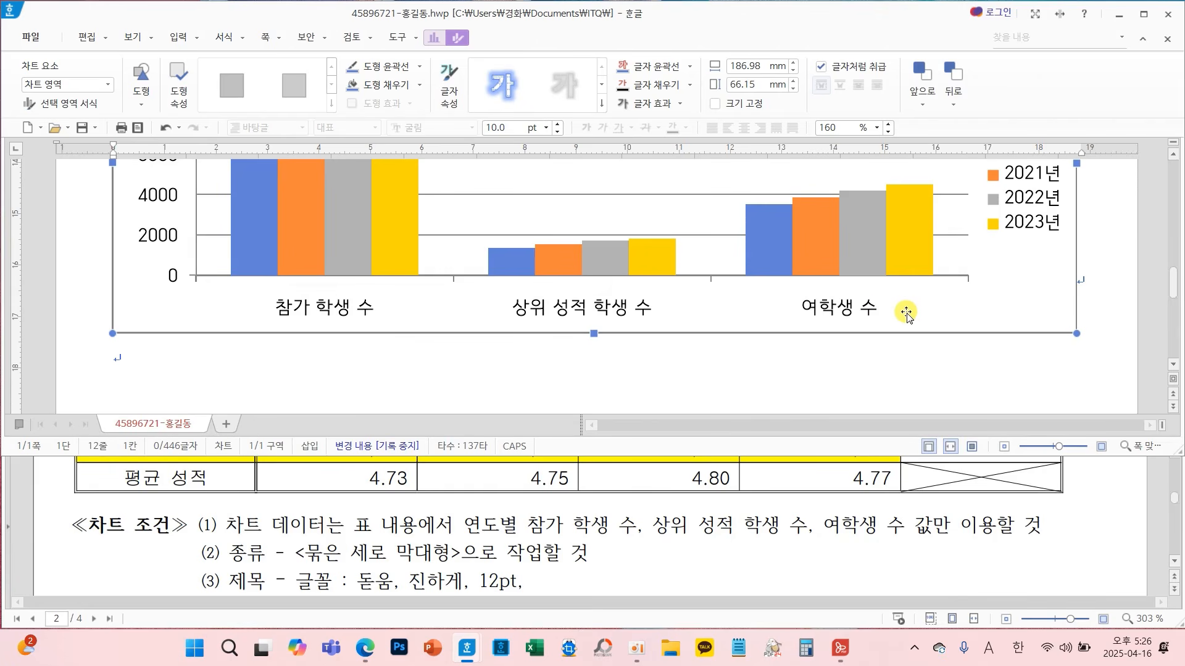
Compare the inserted chart with the 출력형태 chart, checking the axis title, gridlines and legend
scroll(817, 497, down, 6)
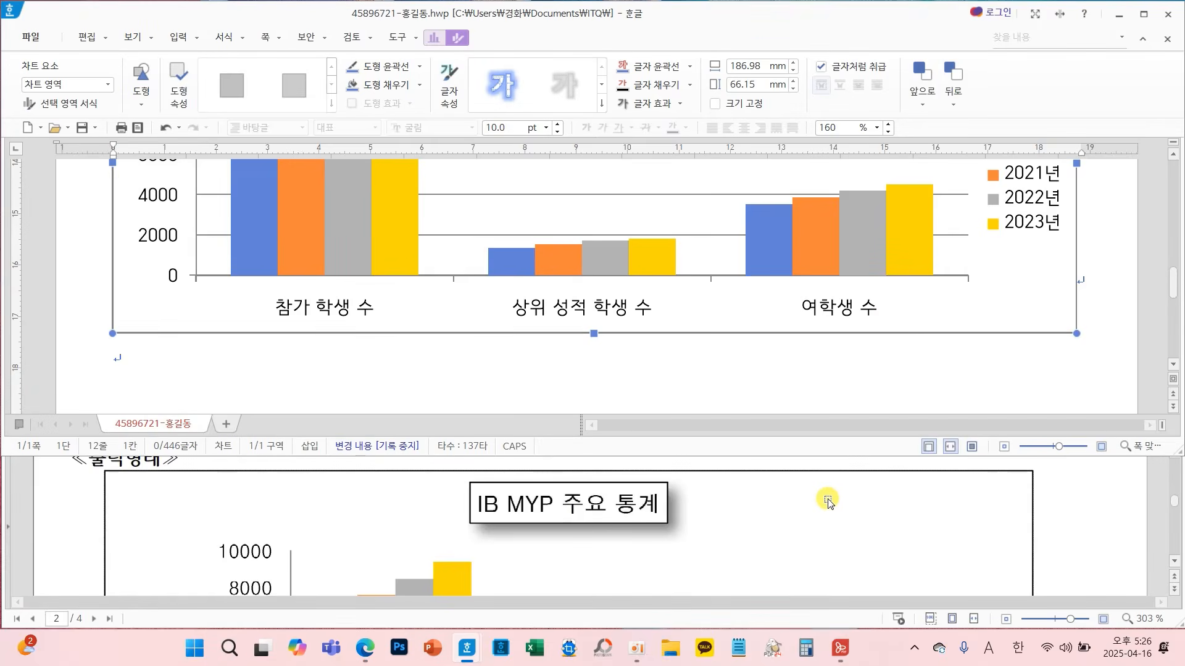
scroll(827, 499, down, 2)
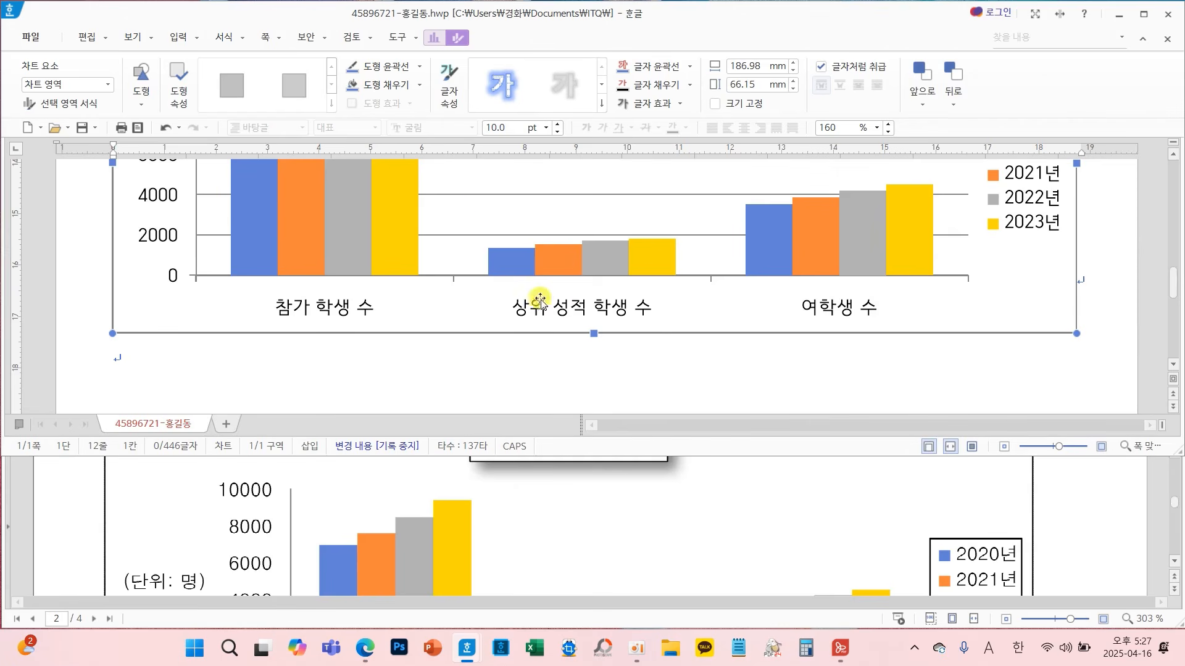
scroll(761, 508, down, 4)
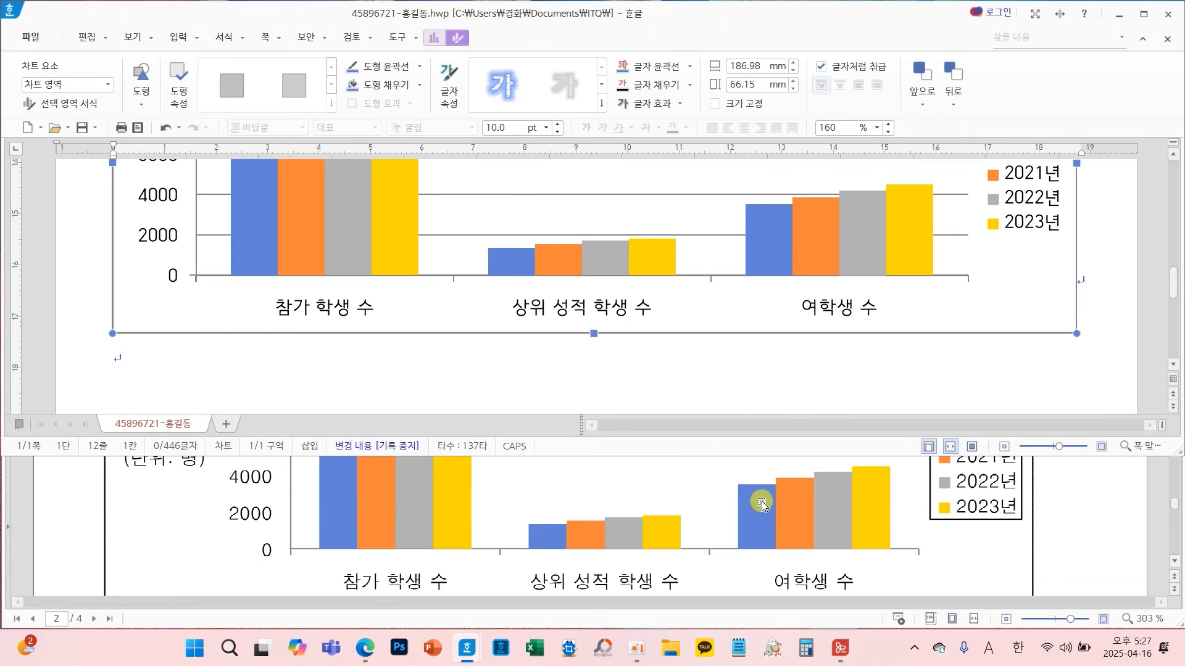
scroll(762, 503, up, 2)
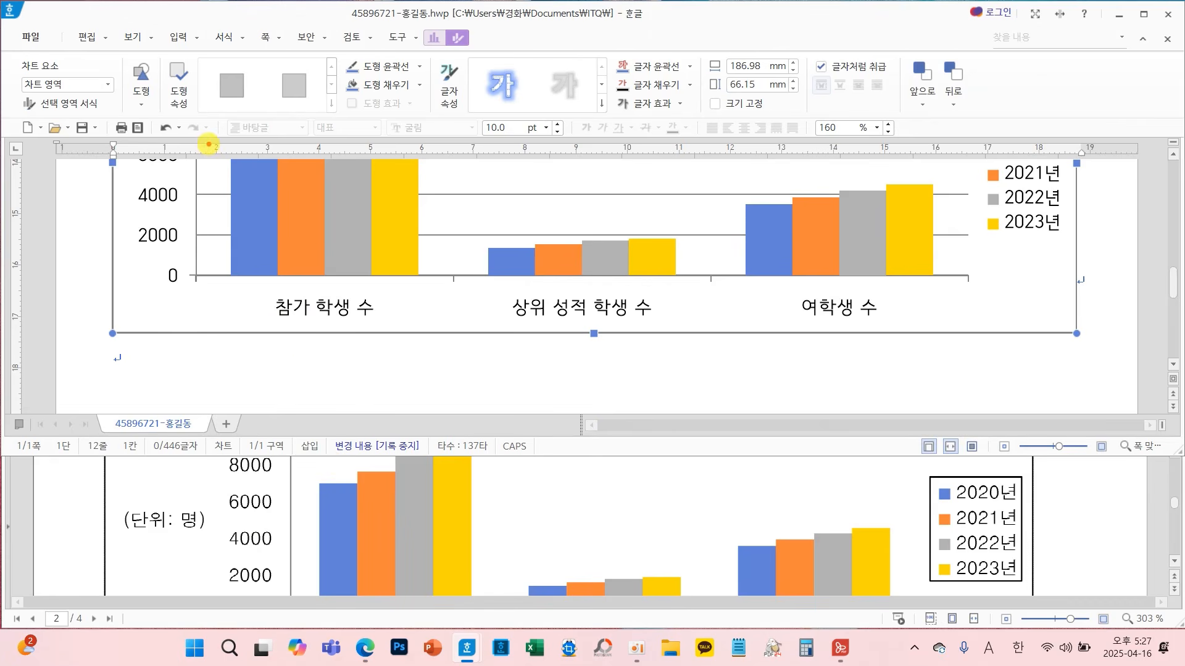
mouse_move(147, 264)
mouse_down()
mouse_move(149, 515)
mouse_move(168, 487)
mouse_up()
mouse_move(477, 210)
mouse_down()
mouse_move(463, 188)
mouse_move(506, 196)
mouse_move(492, 213)
mouse_move(487, 297)
mouse_move(541, 501)
mouse_move(571, 459)
mouse_up()
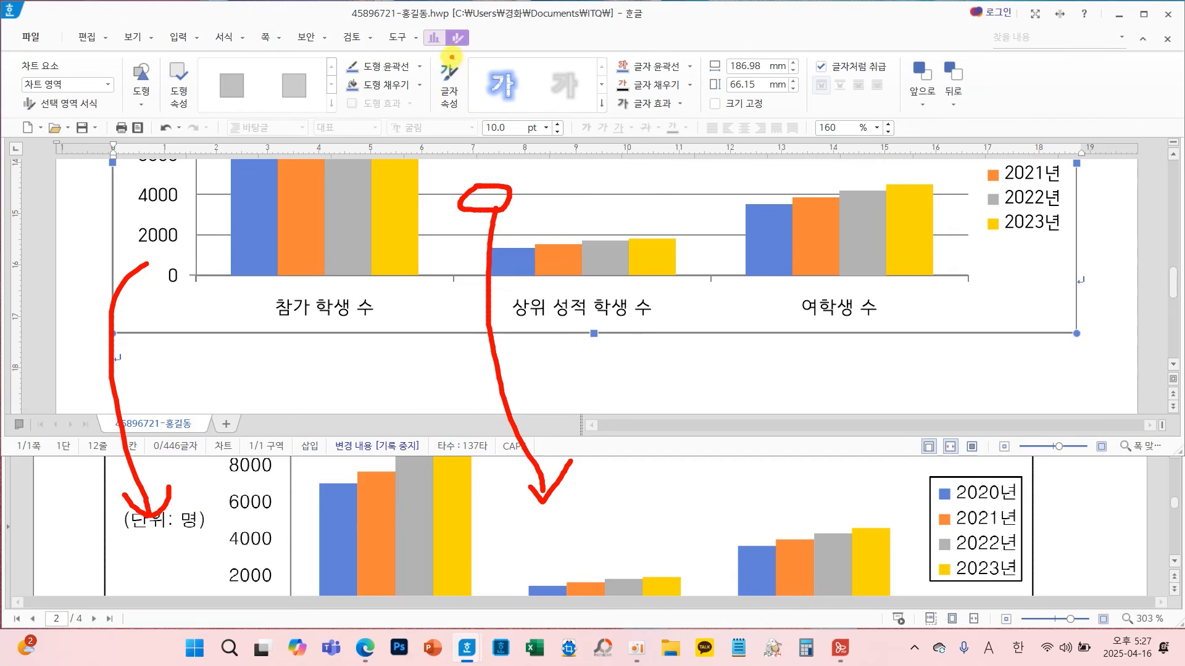
mouse_move(398, 38)
mouse_down()
mouse_move(449, 25)
mouse_move(446, 65)
mouse_move(442, 52)
mouse_up()
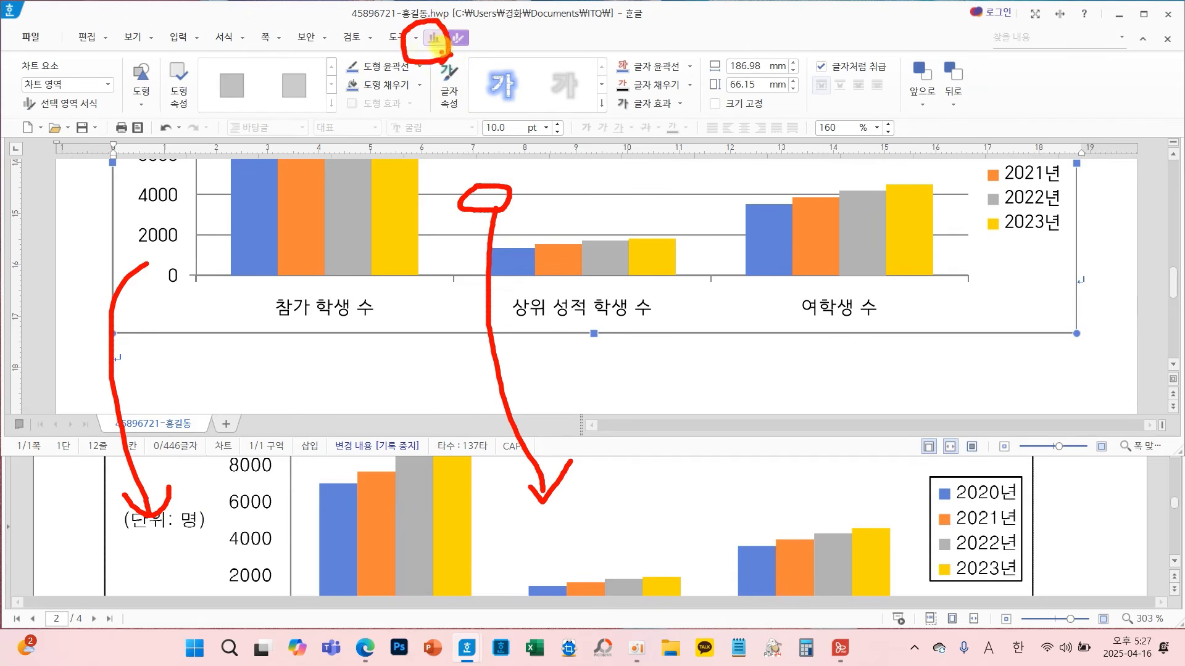
key(Escape)
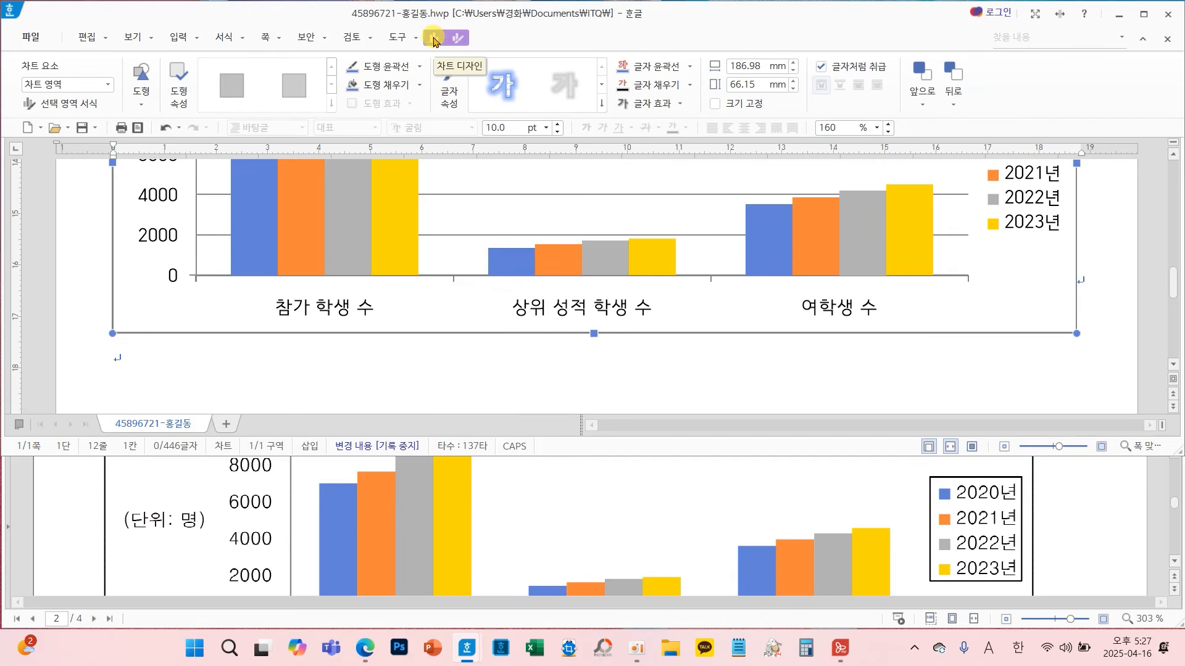
Remove the horizontal gridlines (눈금선) from the chart
click(434, 38)
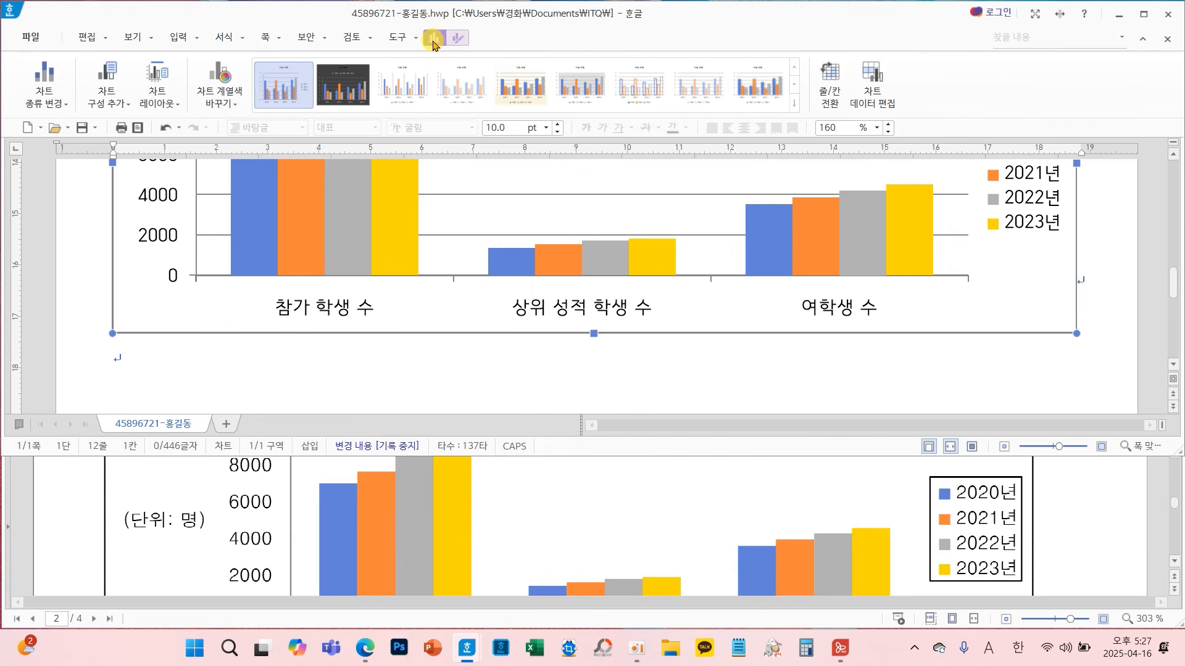
mouse_move(443, 45)
mouse_down()
mouse_move(420, 26)
mouse_move(446, 37)
mouse_move(435, 57)
mouse_move(317, 29)
mouse_move(113, 86)
mouse_move(128, 87)
mouse_move(134, 114)
mouse_up()
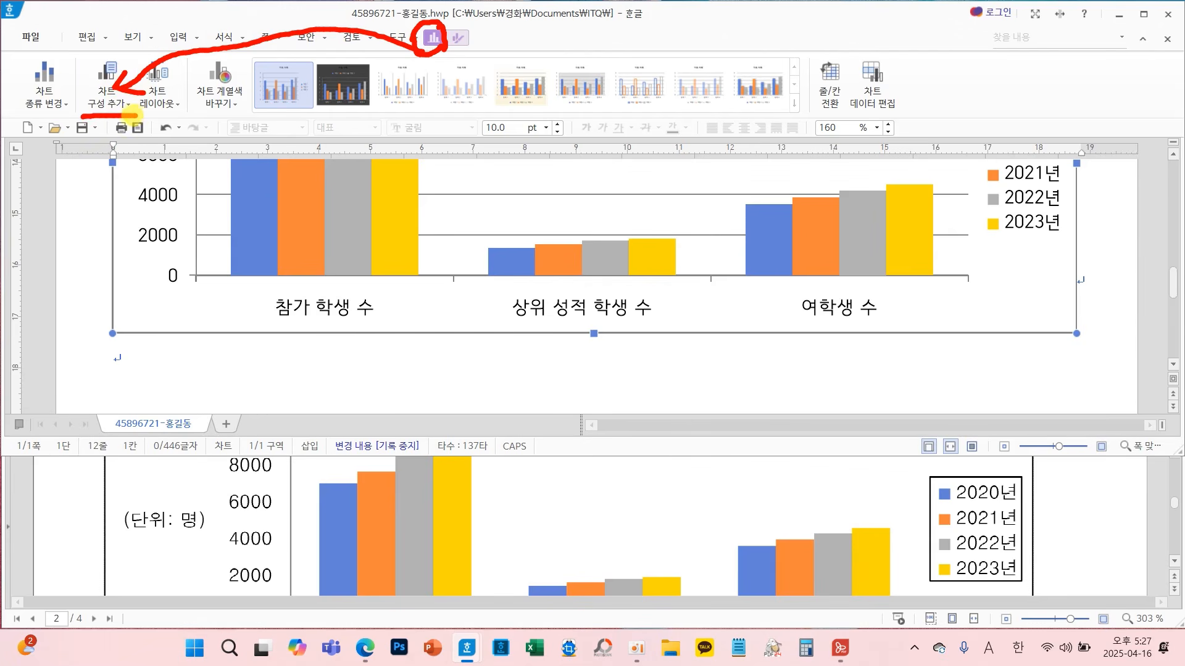
key(Escape)
click(112, 104)
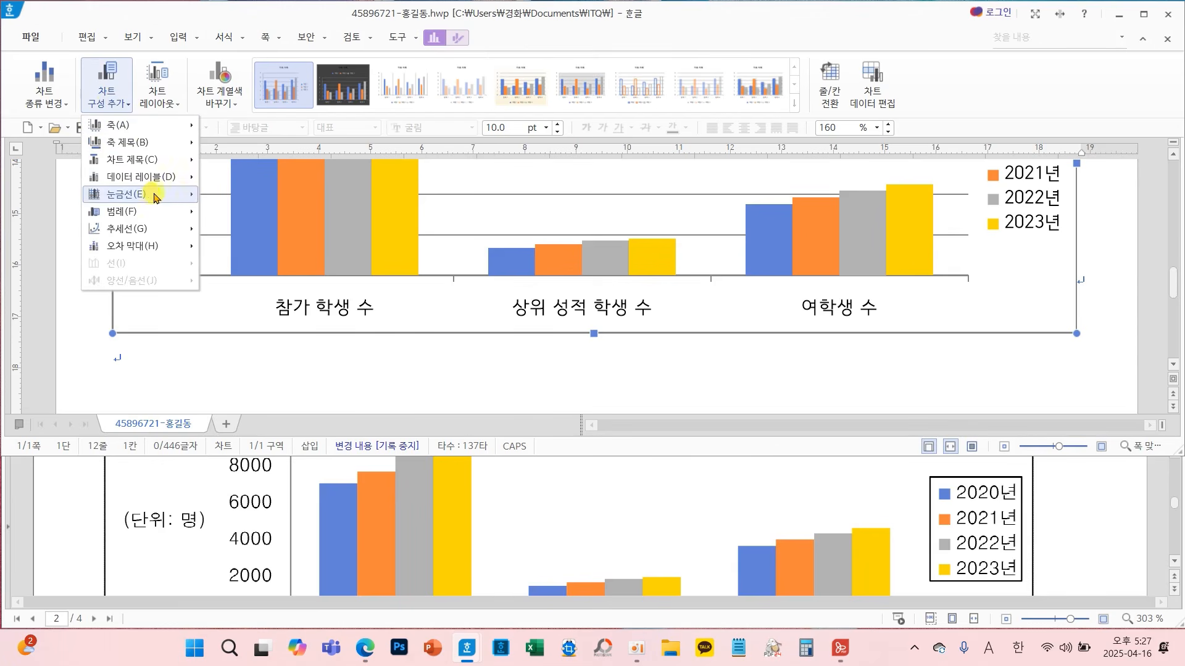
mouse_move(151, 194)
click(237, 198)
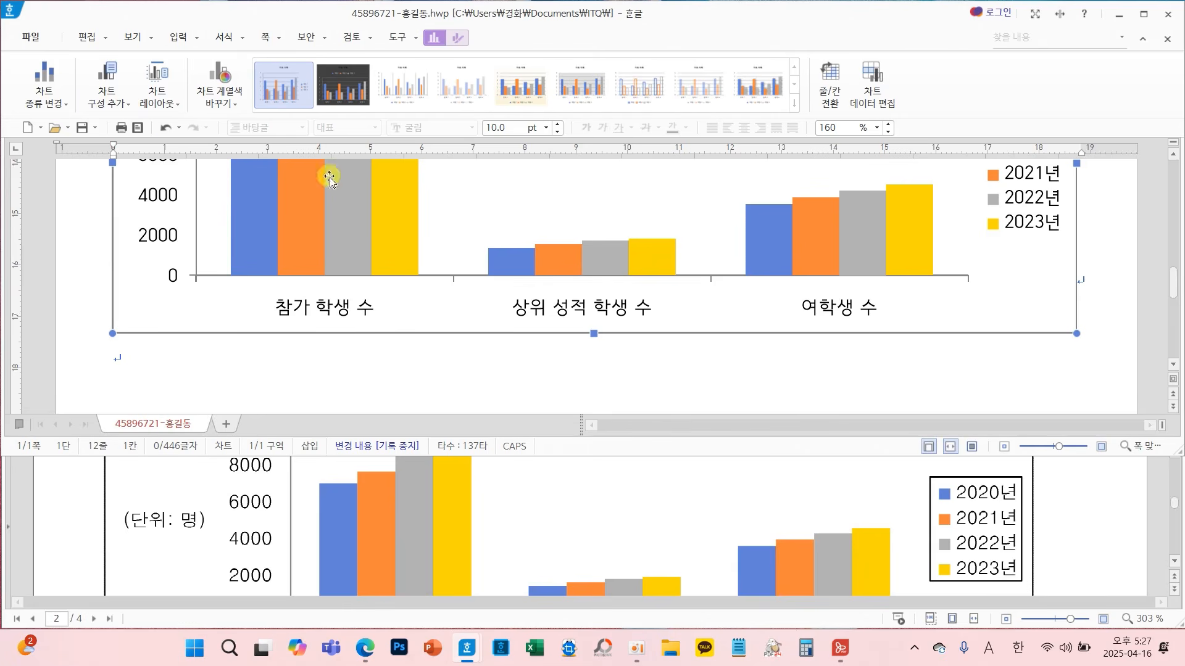
Add a primary vertical axis title (축 제목, 기본 세로) to the chart
click(112, 102)
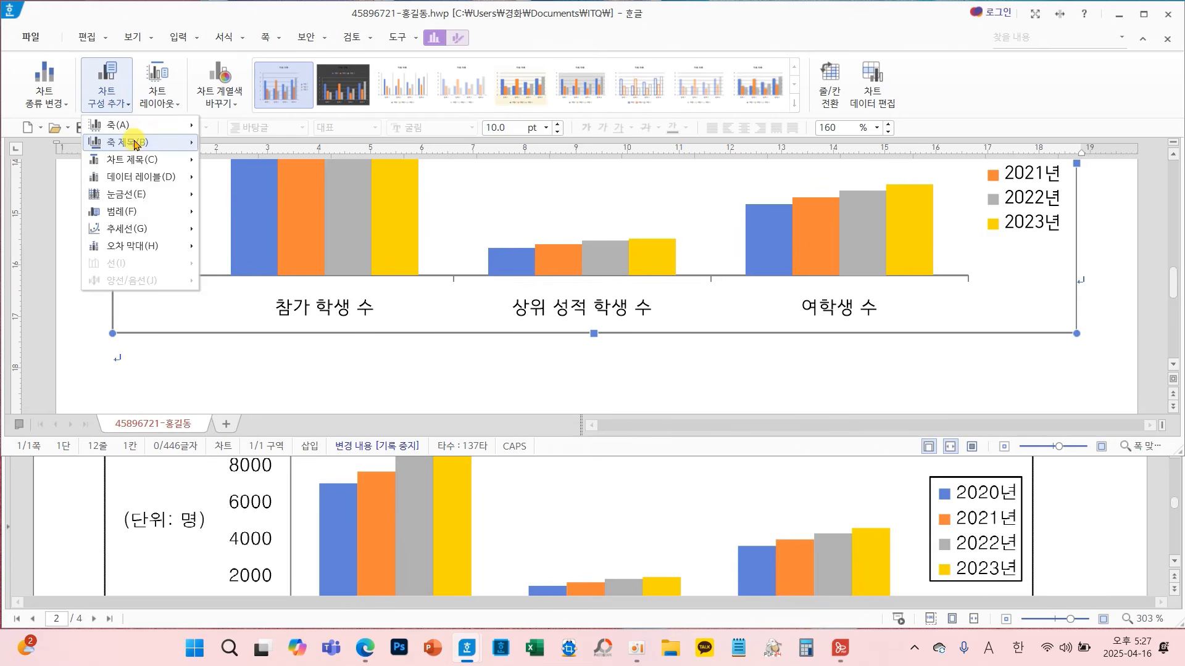
mouse_move(159, 143)
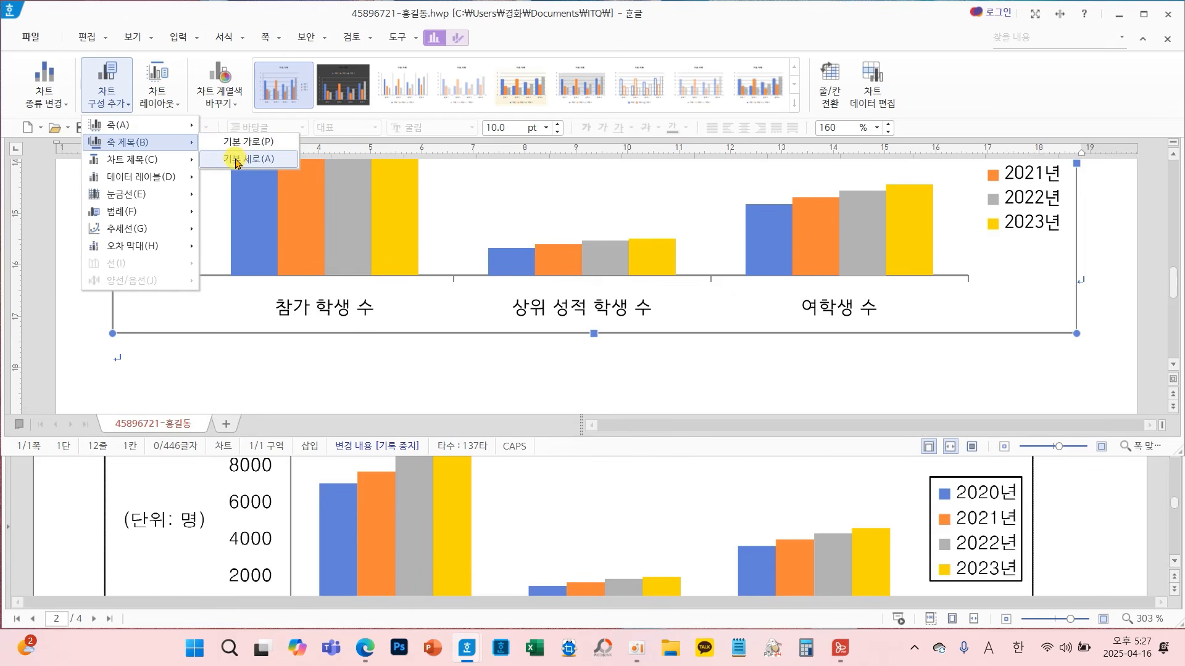
click(236, 162)
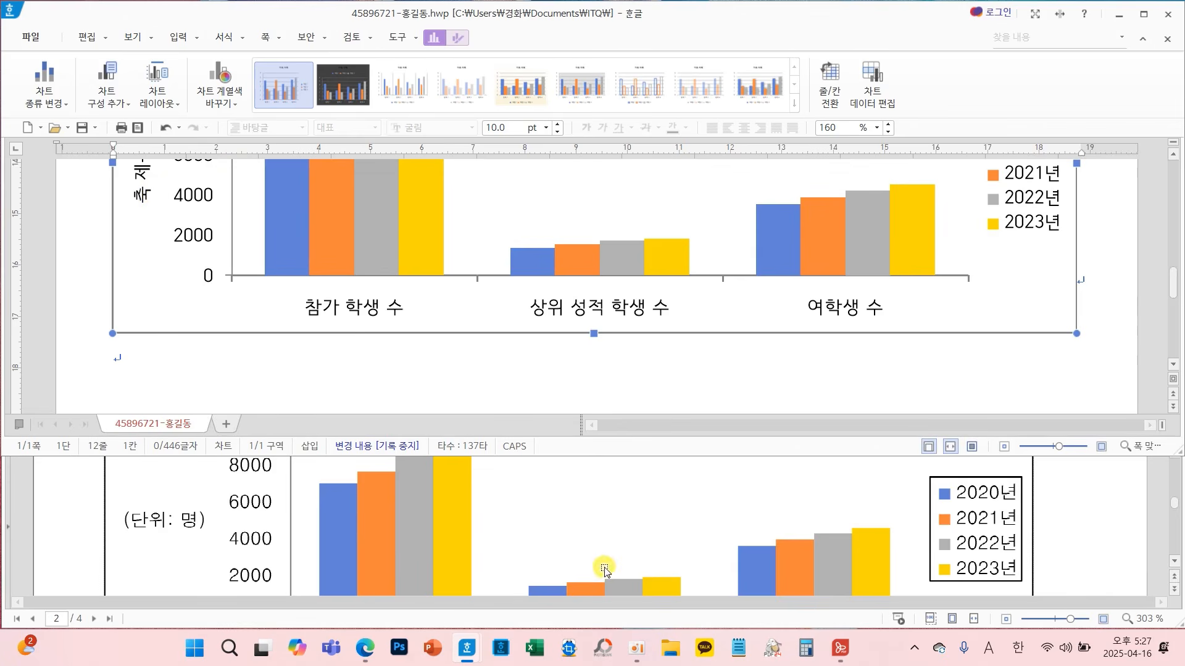
Open the chart title for editing and replace its text with "IB MYP 주요 통계"
scroll(610, 550, up, 10)
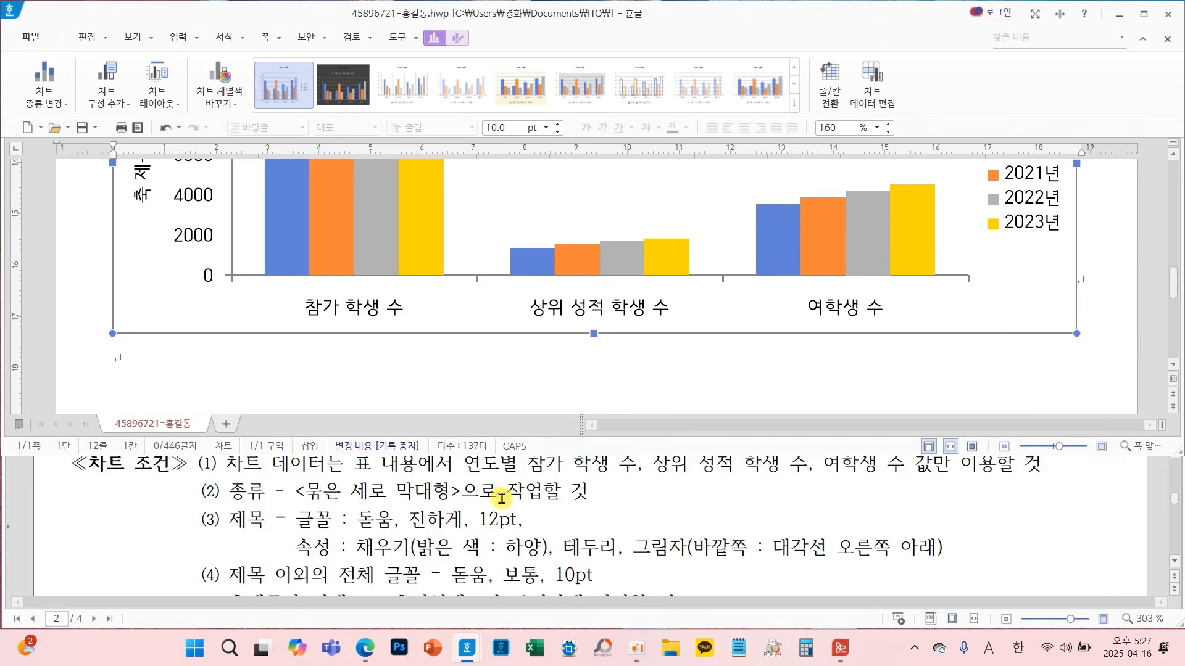
scroll(636, 298, up, 4)
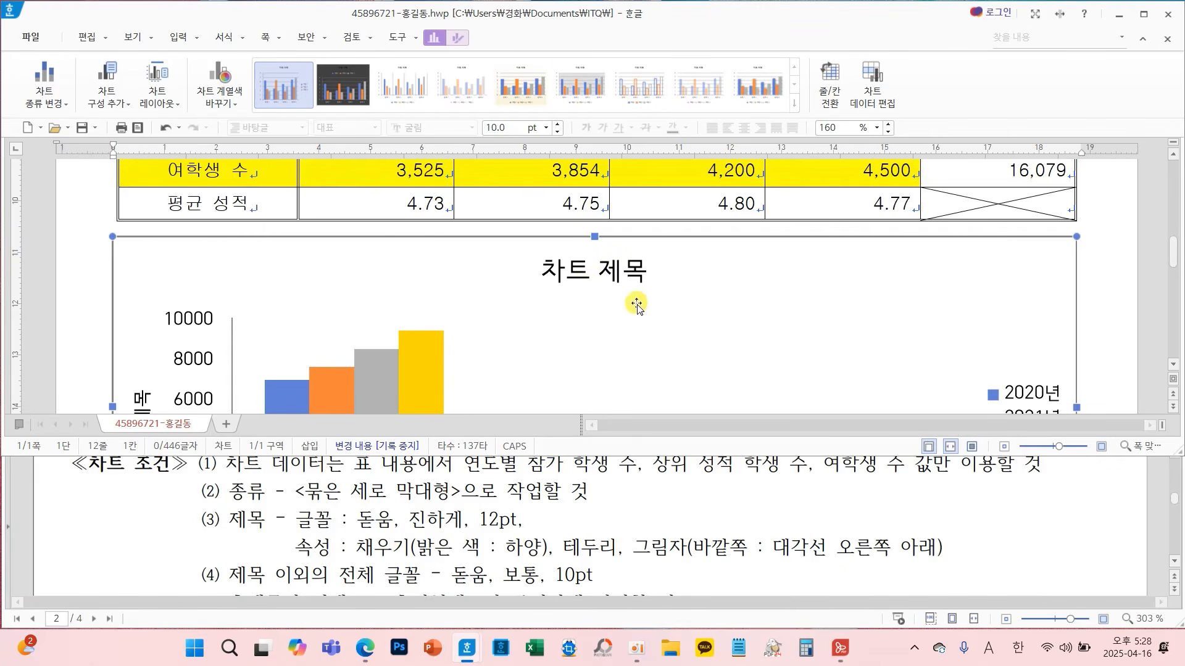
click(585, 281)
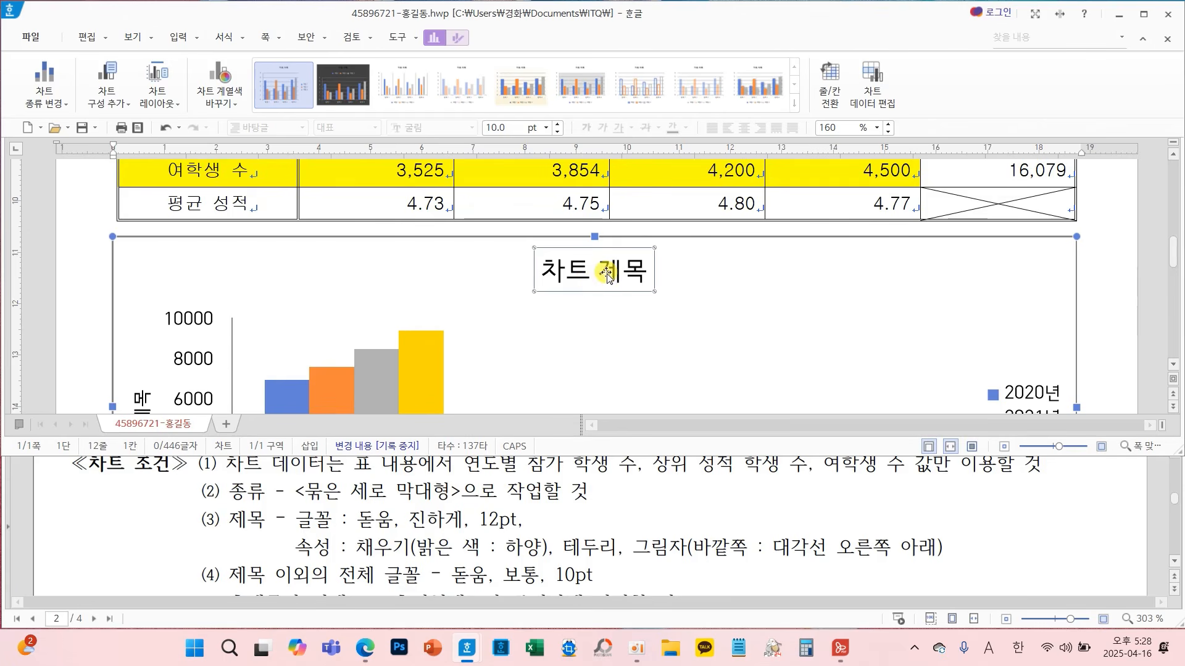
right_click(607, 276)
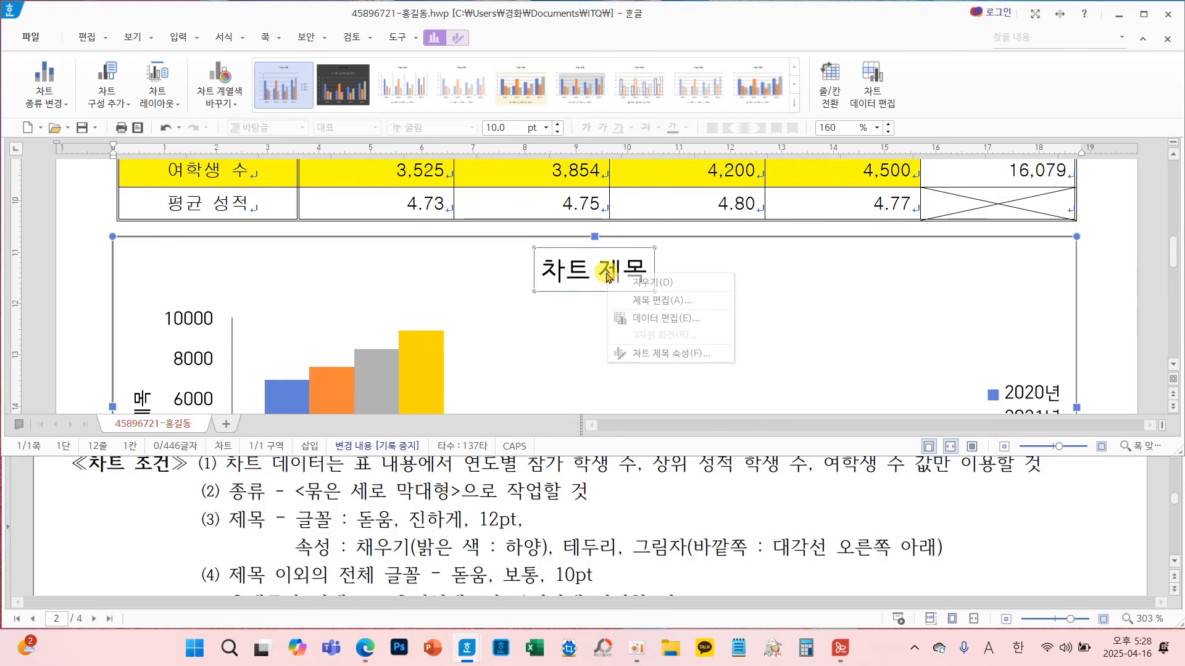
click(657, 302)
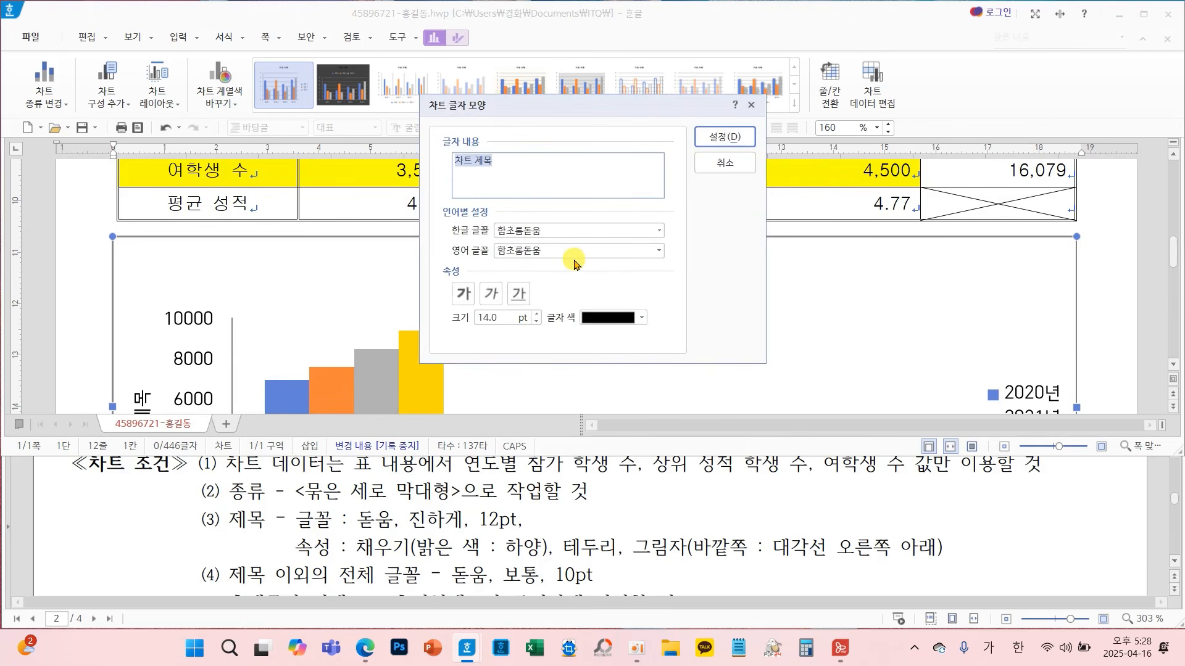
text(ㅑㅠ)
key(BackSpace)
key(BackSpace)
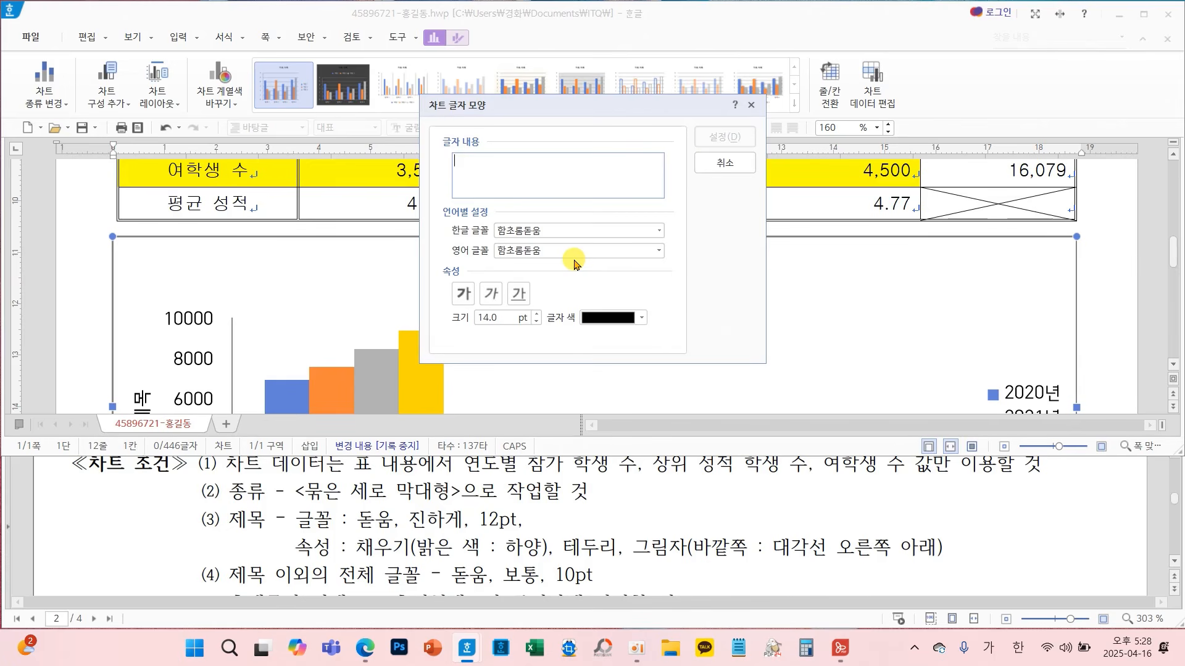
key(Hangul)
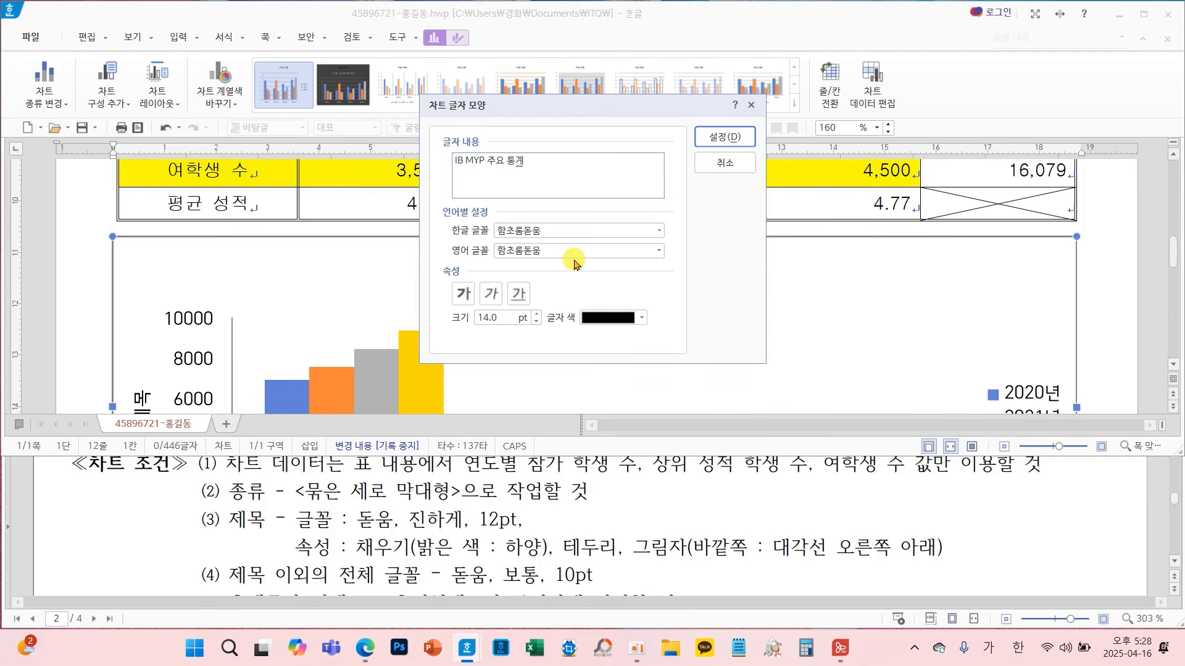
Set both the Korean and English fonts of the chart title to 돋움
click(658, 234)
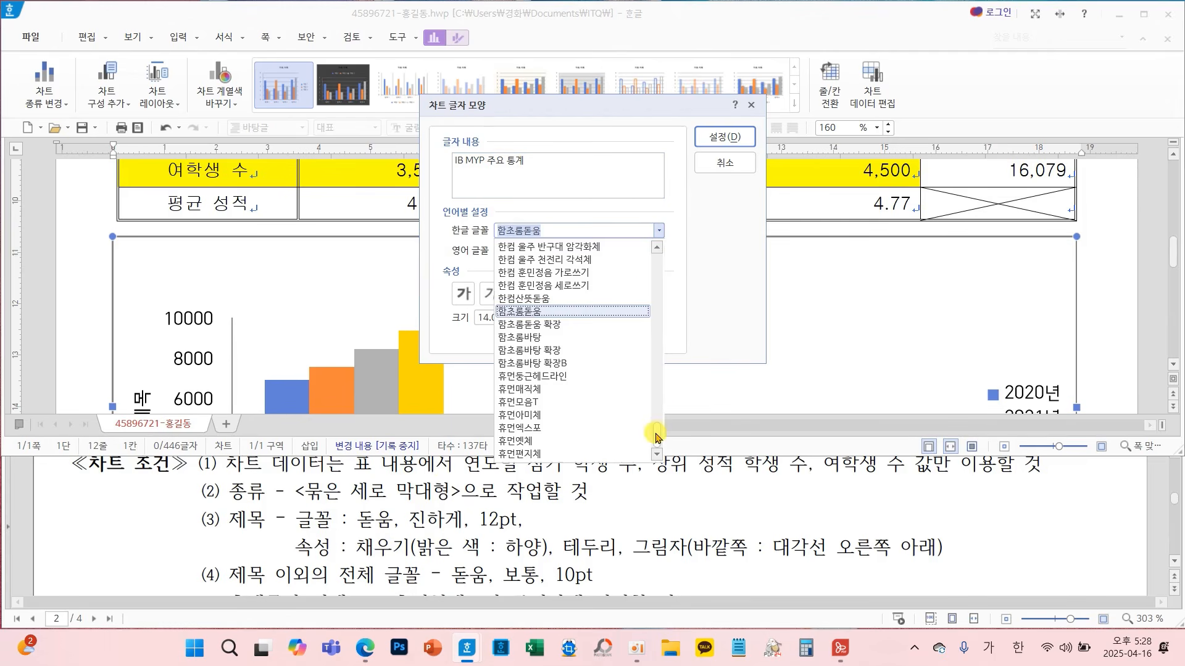
drag(657, 440, 656, 256)
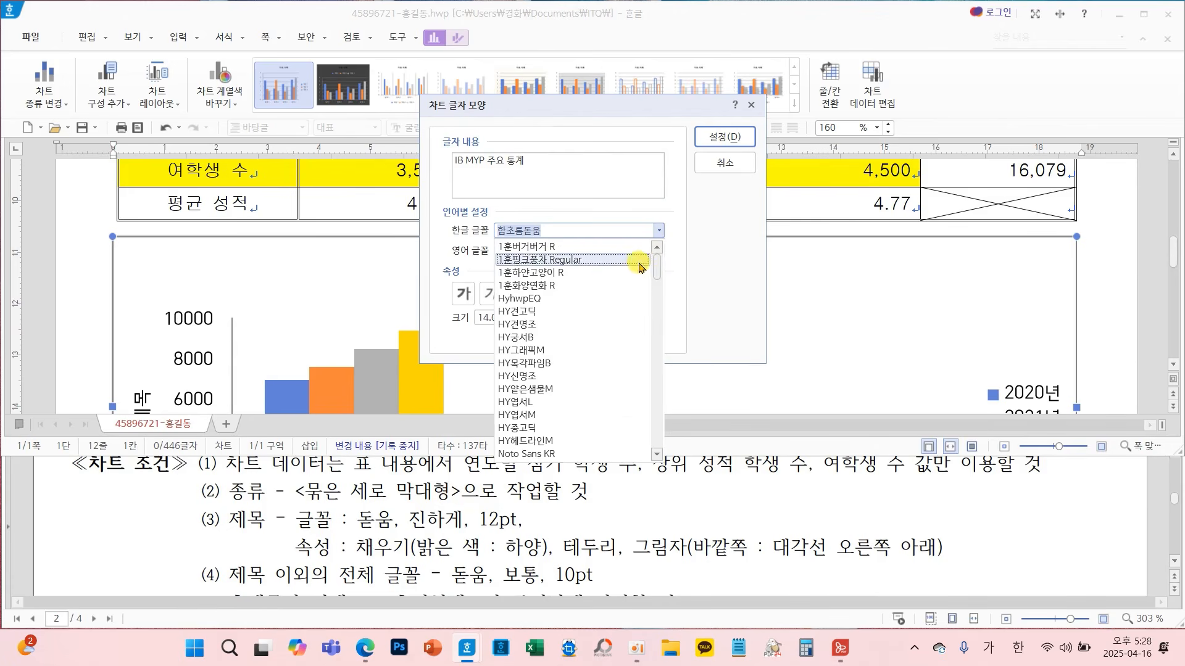
drag(659, 266, 657, 370)
text(ㄷ)
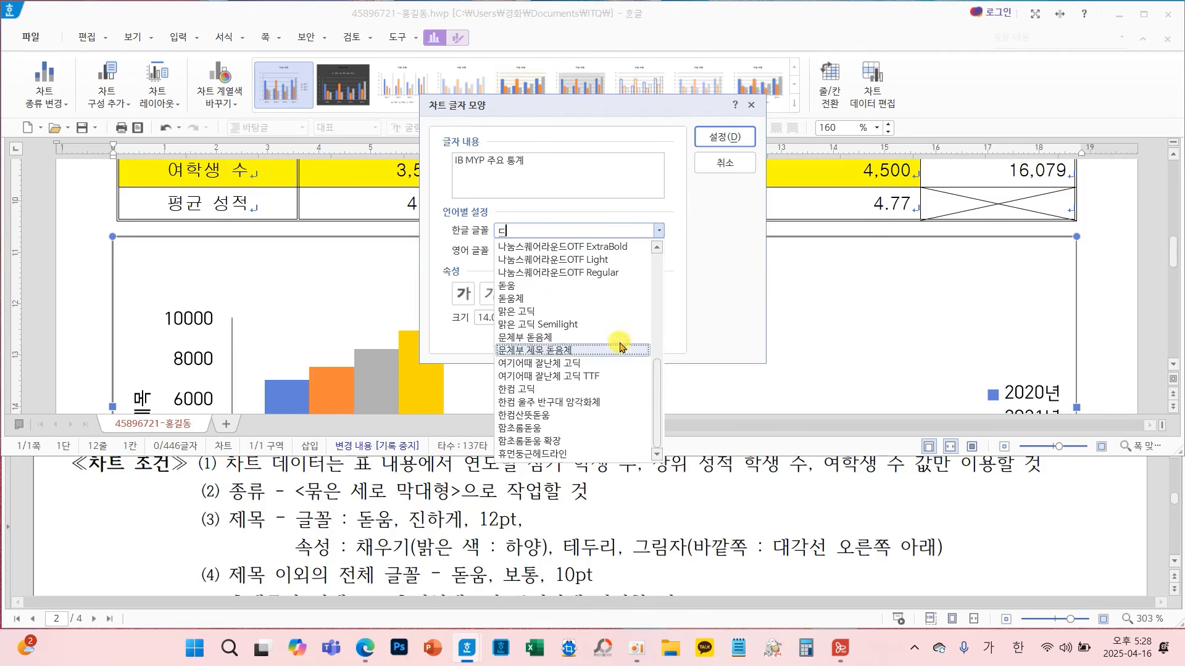
click(513, 287)
click(657, 251)
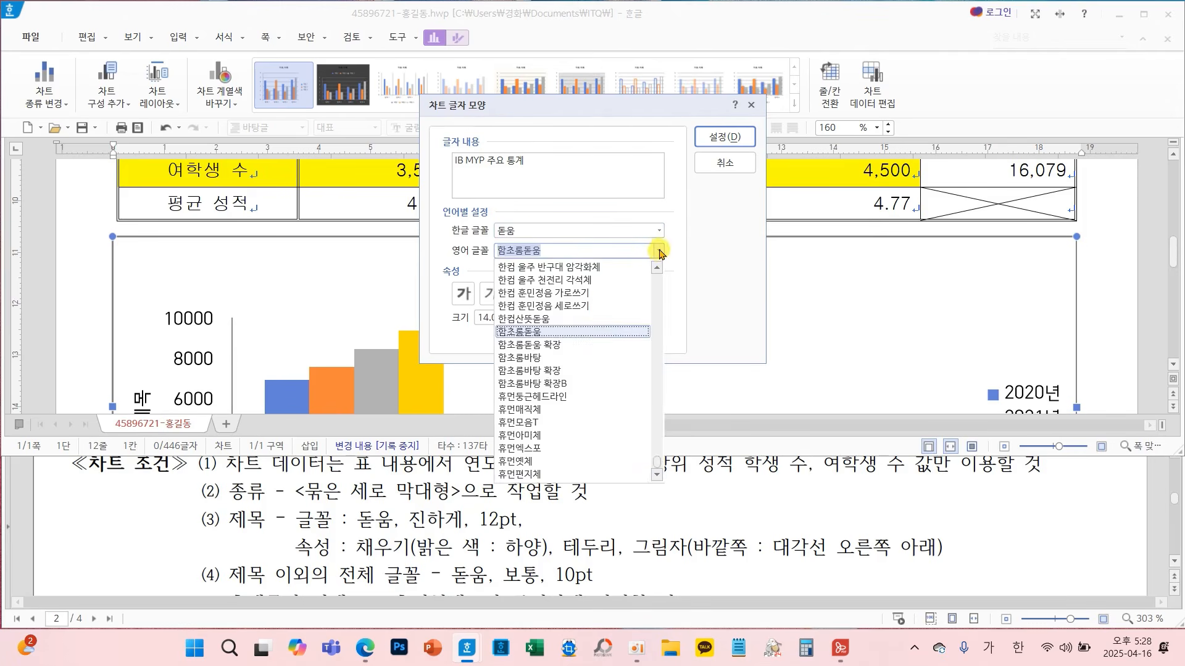
text(ㄷ)
click(517, 475)
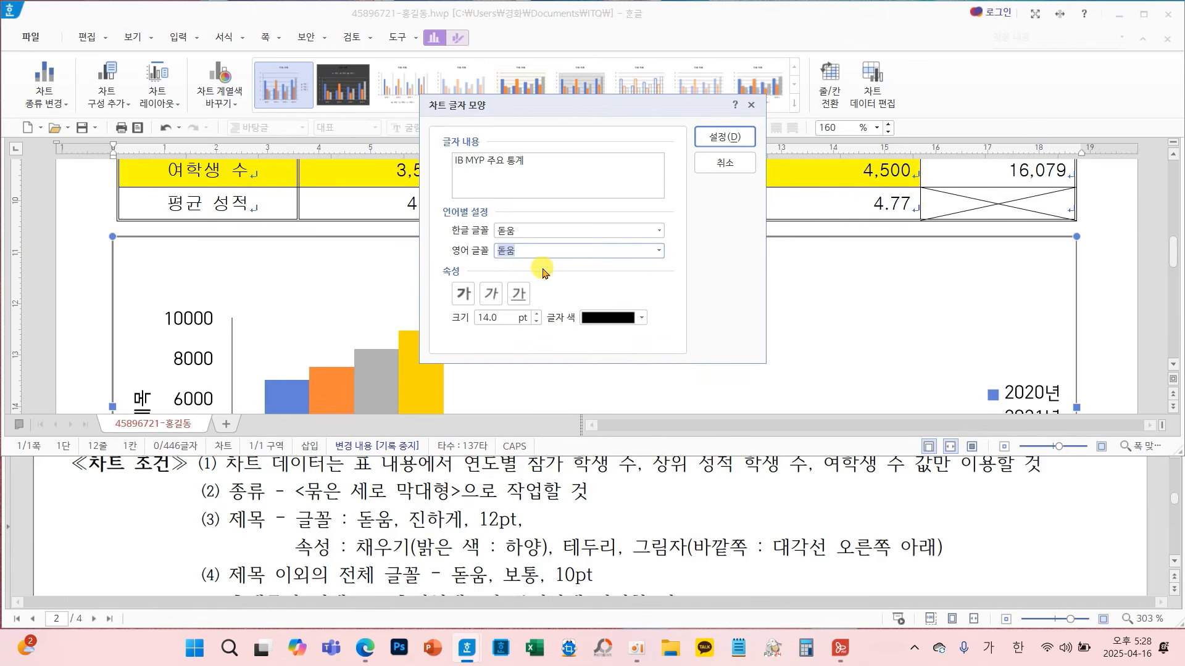
Choose the Korean Microsoft 입력기 as the system's keyboard input method
mouse_move(542, 265)
mouse_down()
mouse_move(444, 264)
mouse_move(435, 188)
mouse_move(567, 211)
mouse_move(513, 269)
mouse_move(542, 264)
mouse_move(938, 344)
mouse_move(1026, 516)
mouse_move(1030, 620)
mouse_move(1060, 616)
mouse_move(959, 629)
mouse_move(1034, 628)
mouse_move(1042, 661)
mouse_up()
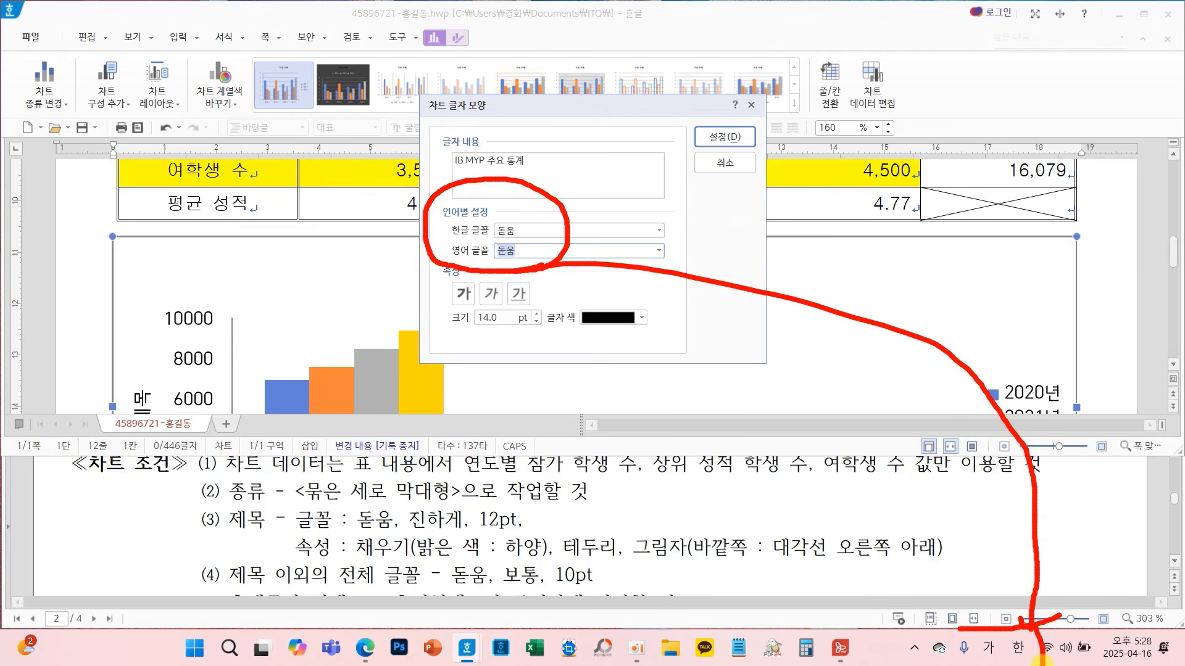
drag(954, 653, 955, 613)
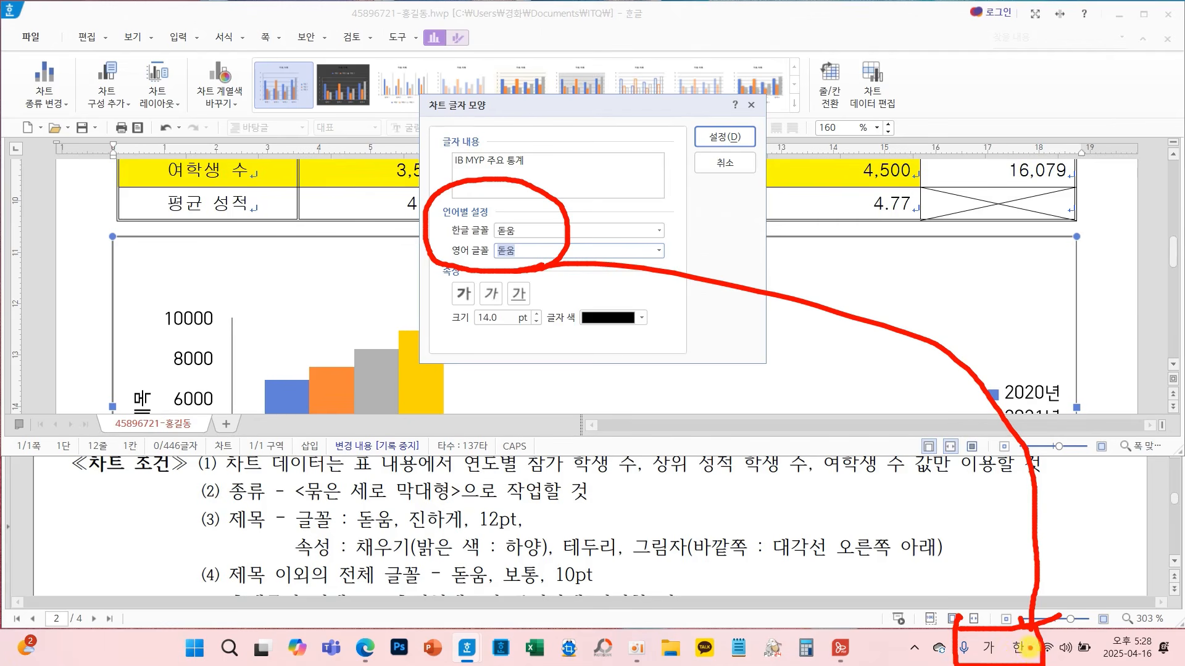
key(Escape)
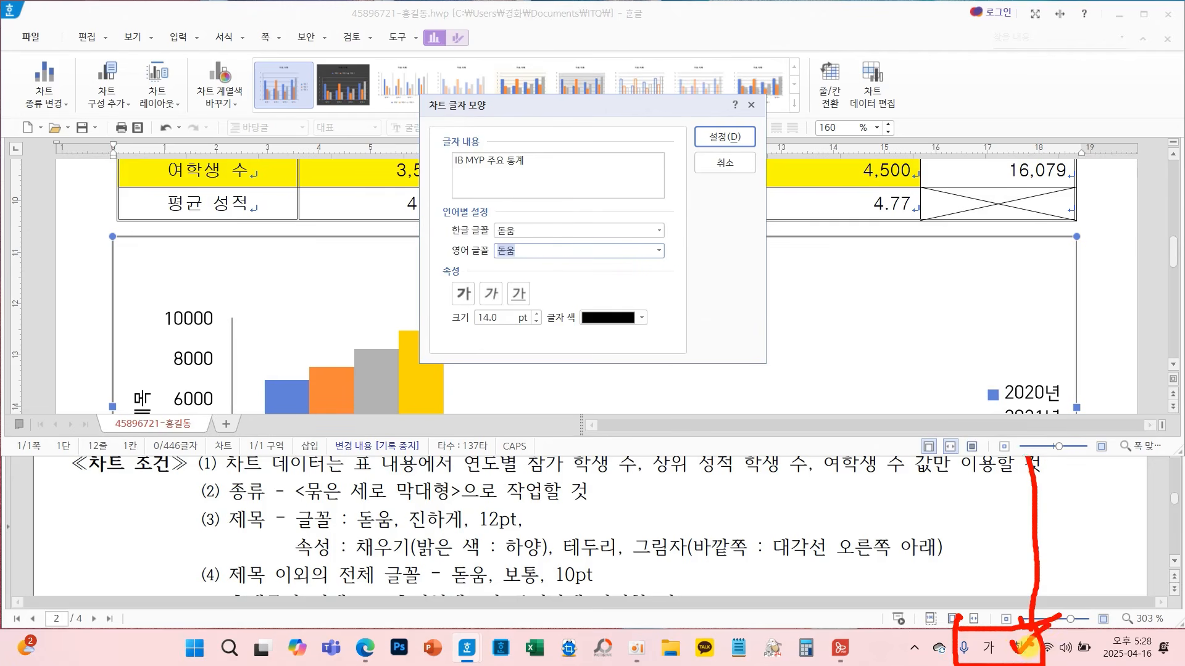
click(1018, 651)
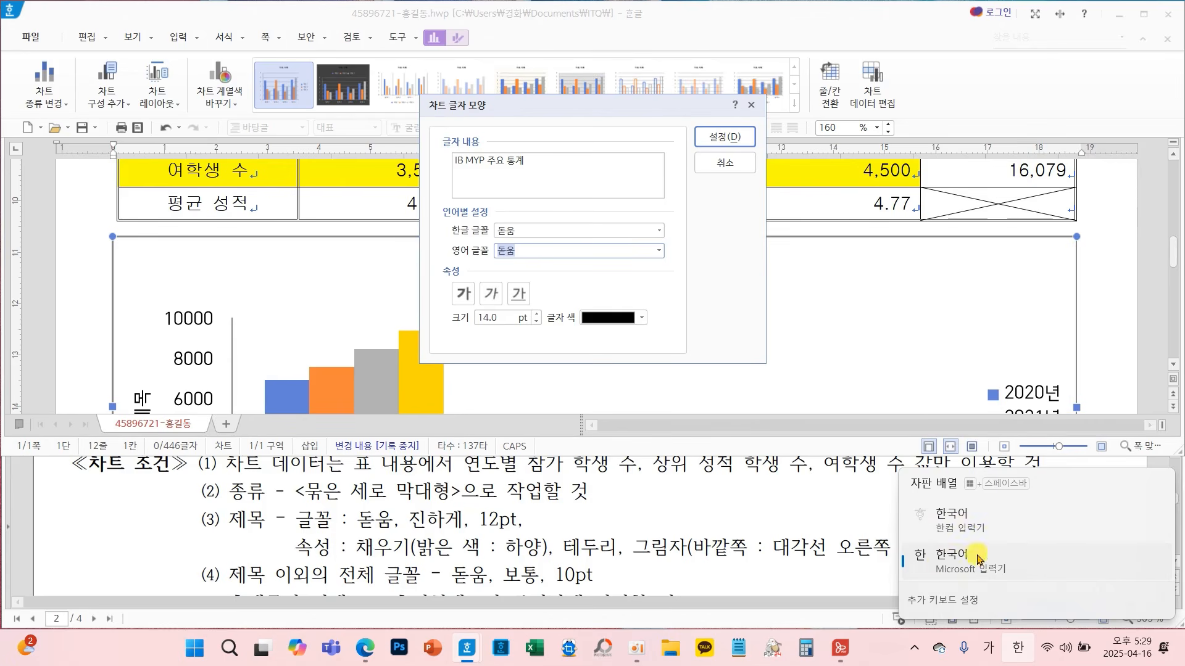
click(957, 562)
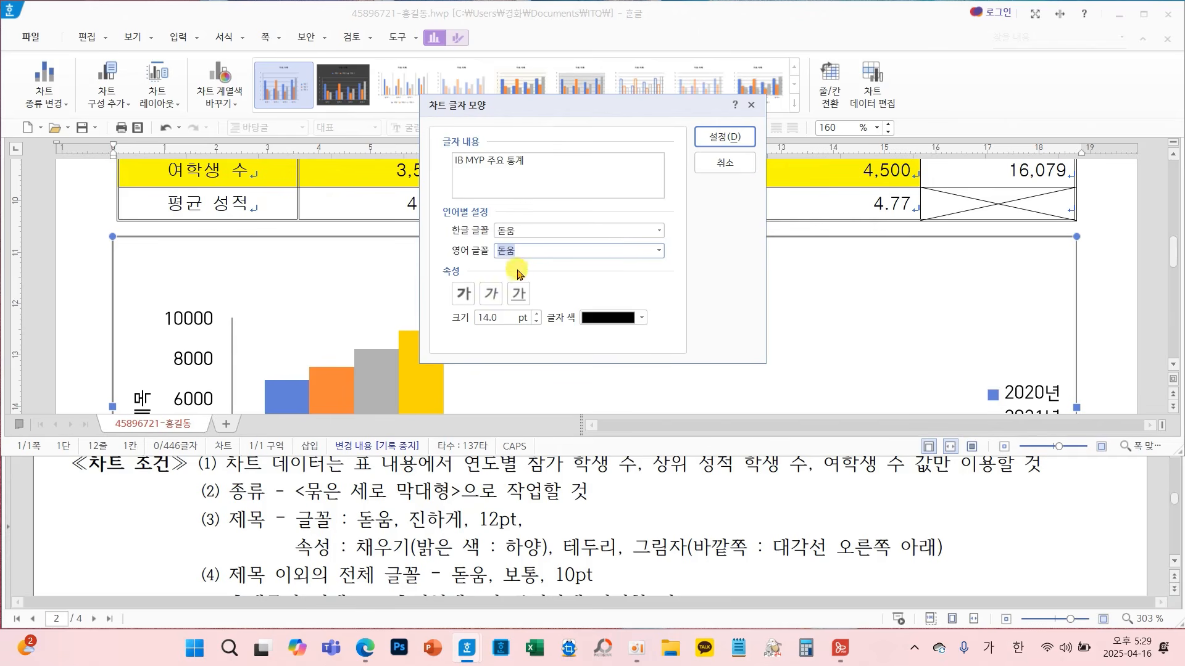
Make the chart title bold at 12 pt and apply the text settings
click(464, 294)
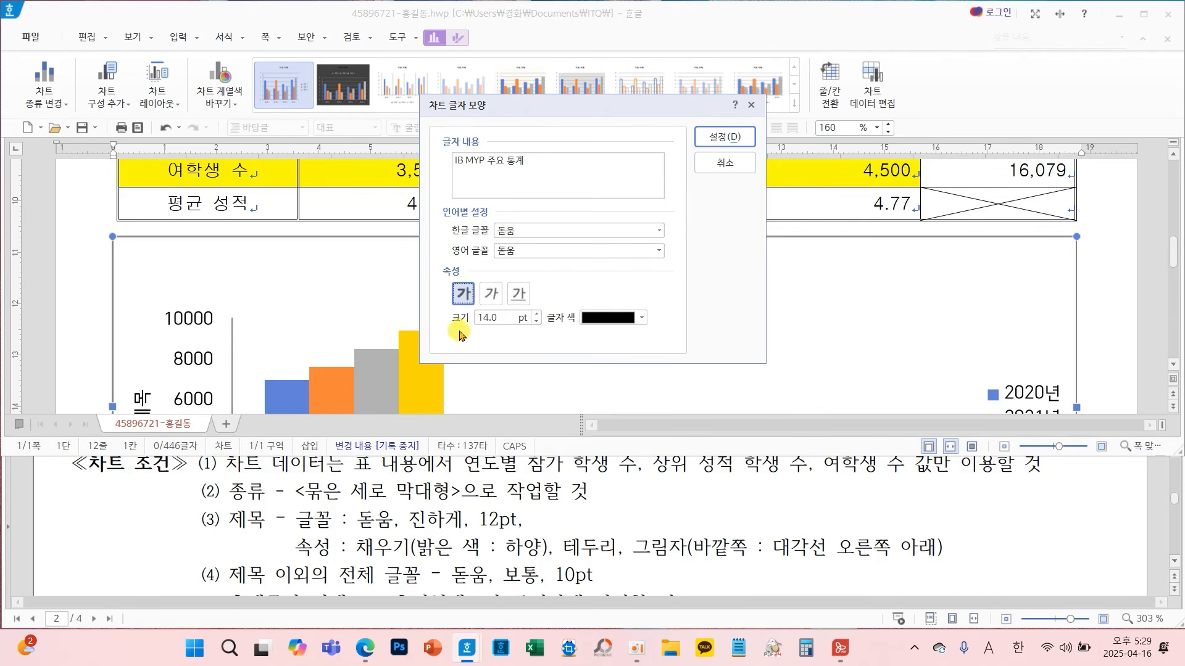
click(535, 322)
click(535, 322)
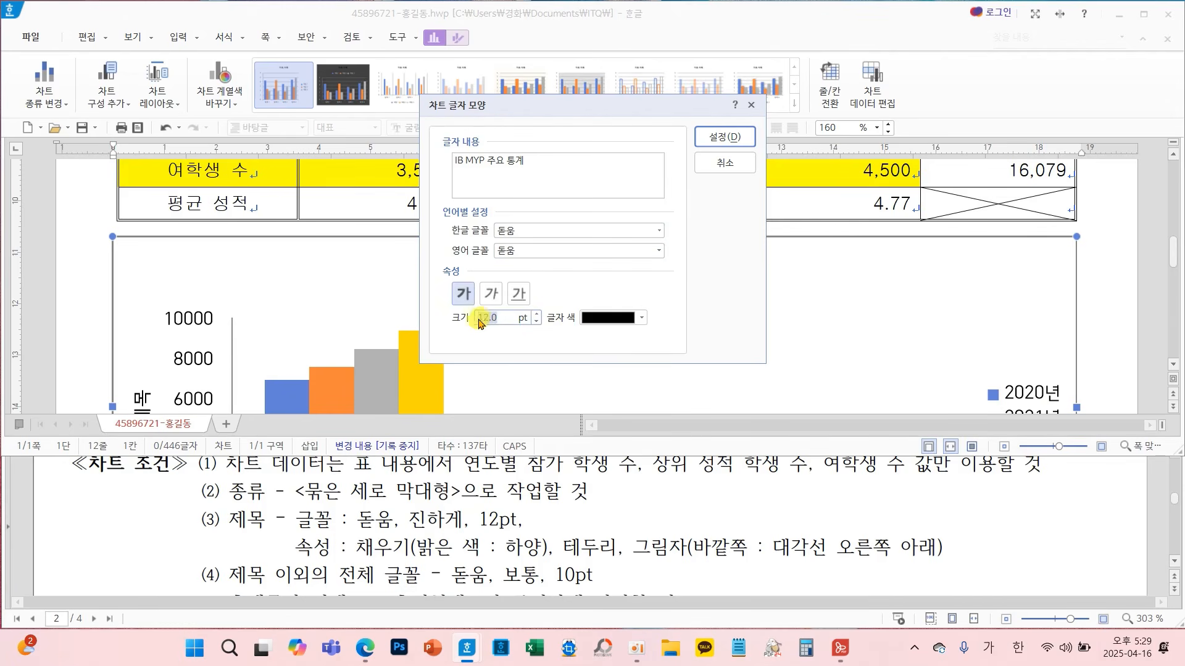
click(734, 137)
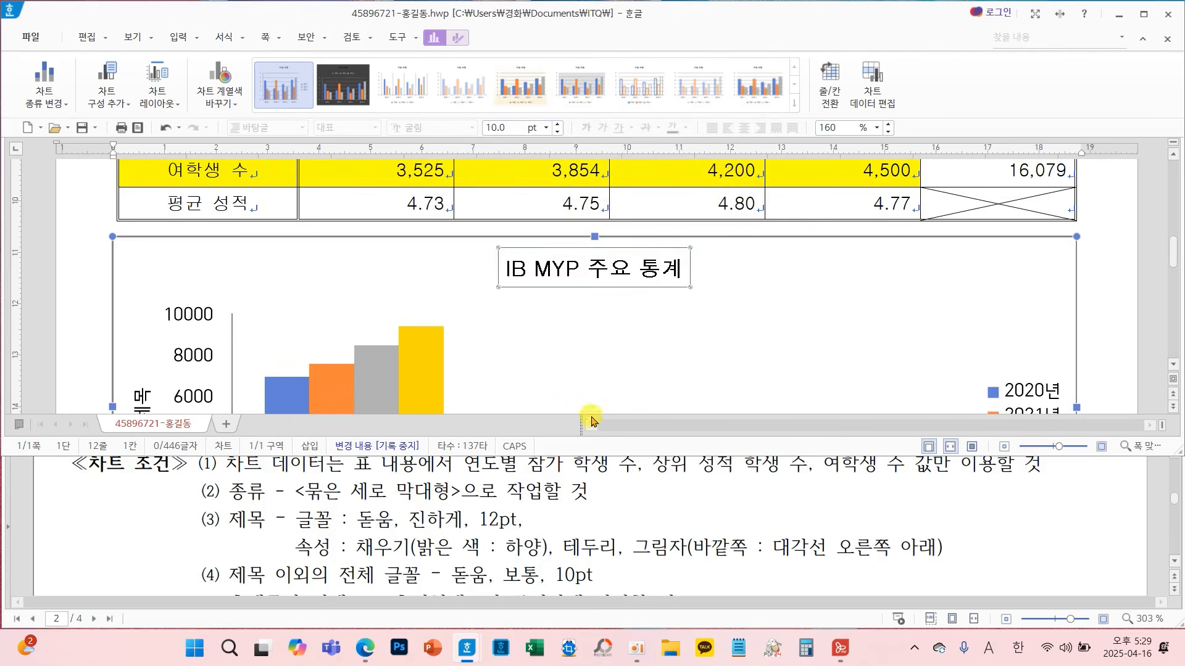
Give the chart title a white fill (밝은 색) and a black border line
drag(270, 522, 974, 572)
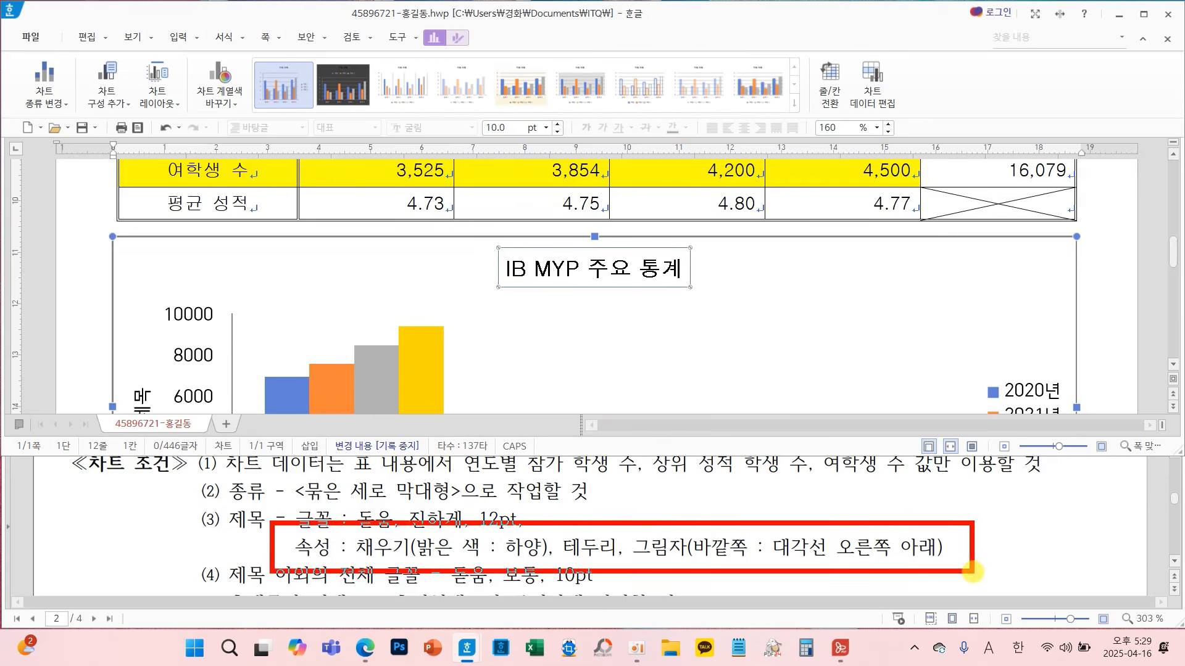
right_click(586, 277)
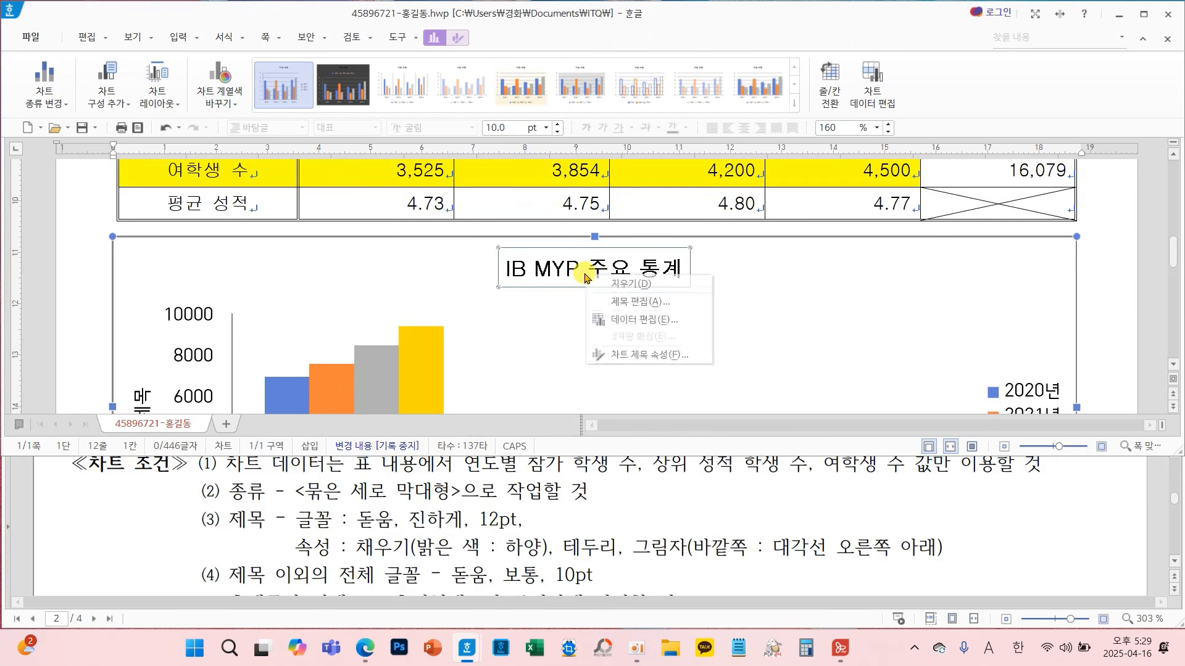
click(660, 356)
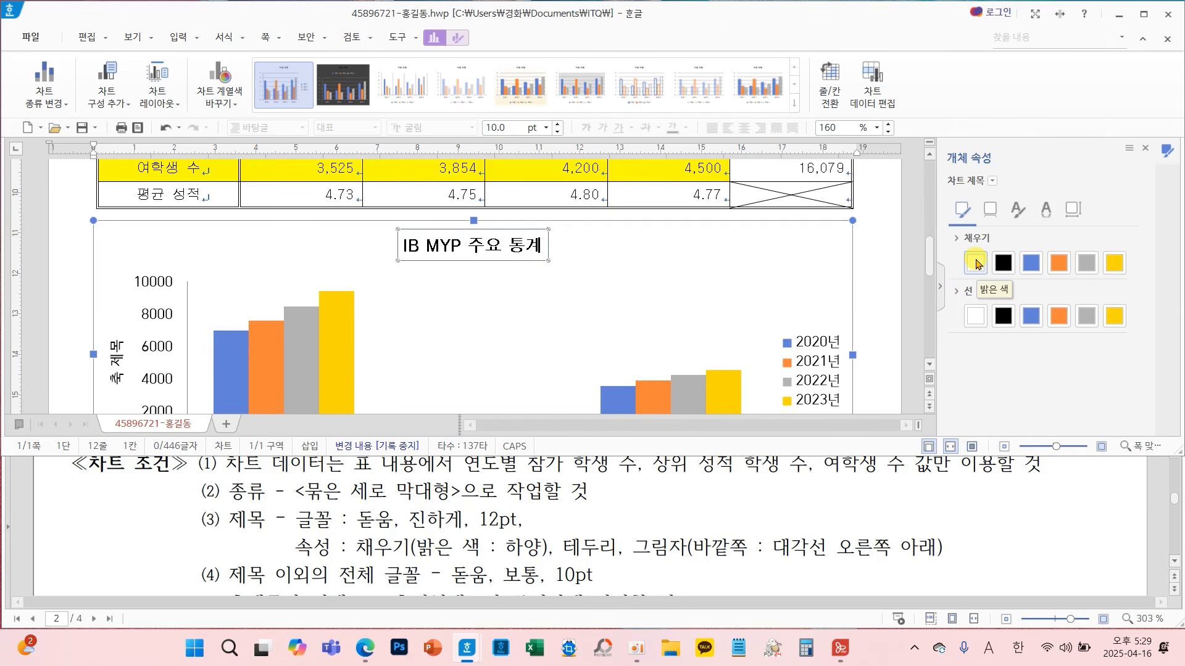
click(976, 262)
click(1000, 316)
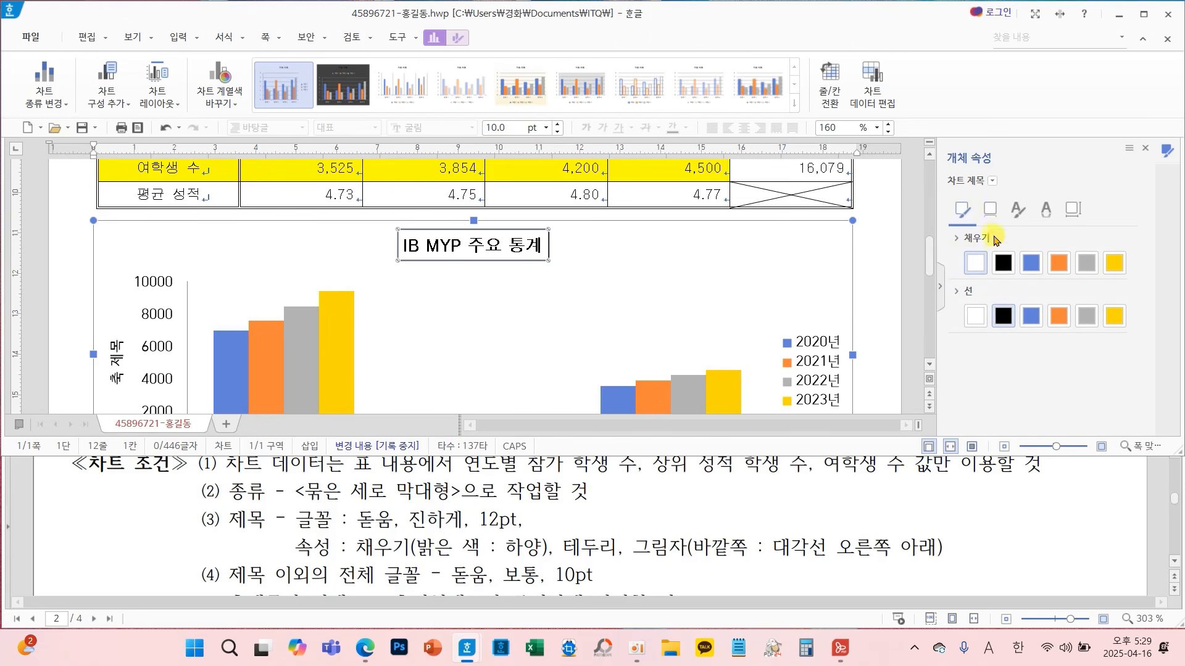
Apply the 대각선 오른쪽 아래 shadow to the chart title and close its object properties
click(989, 210)
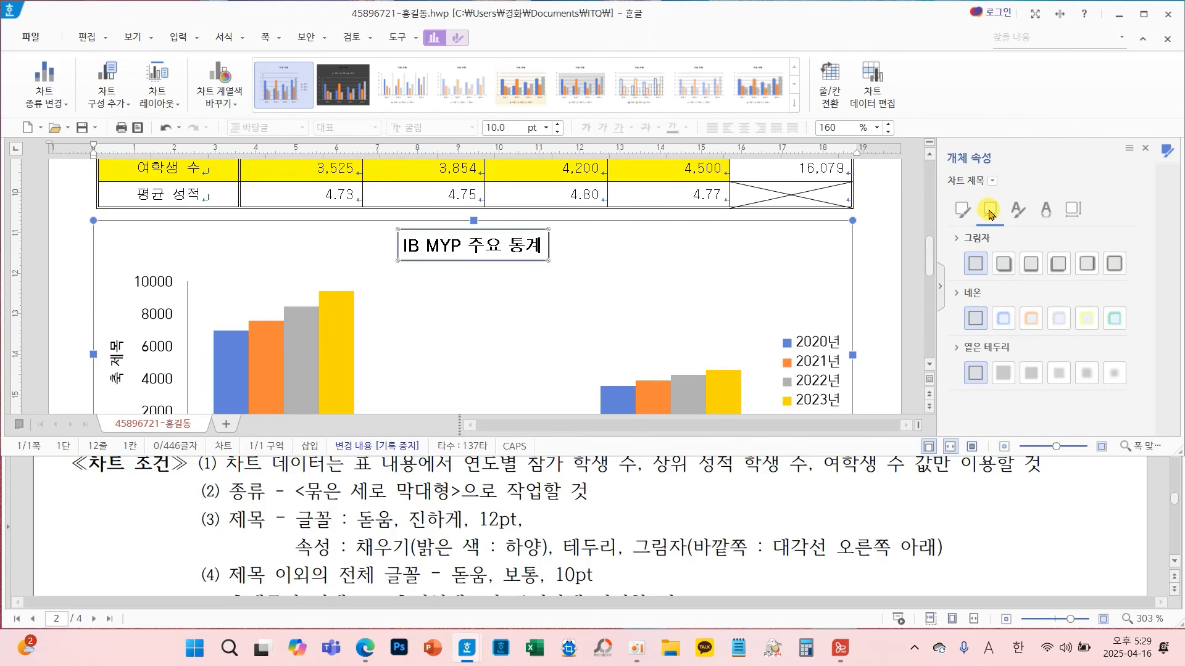
click(1004, 264)
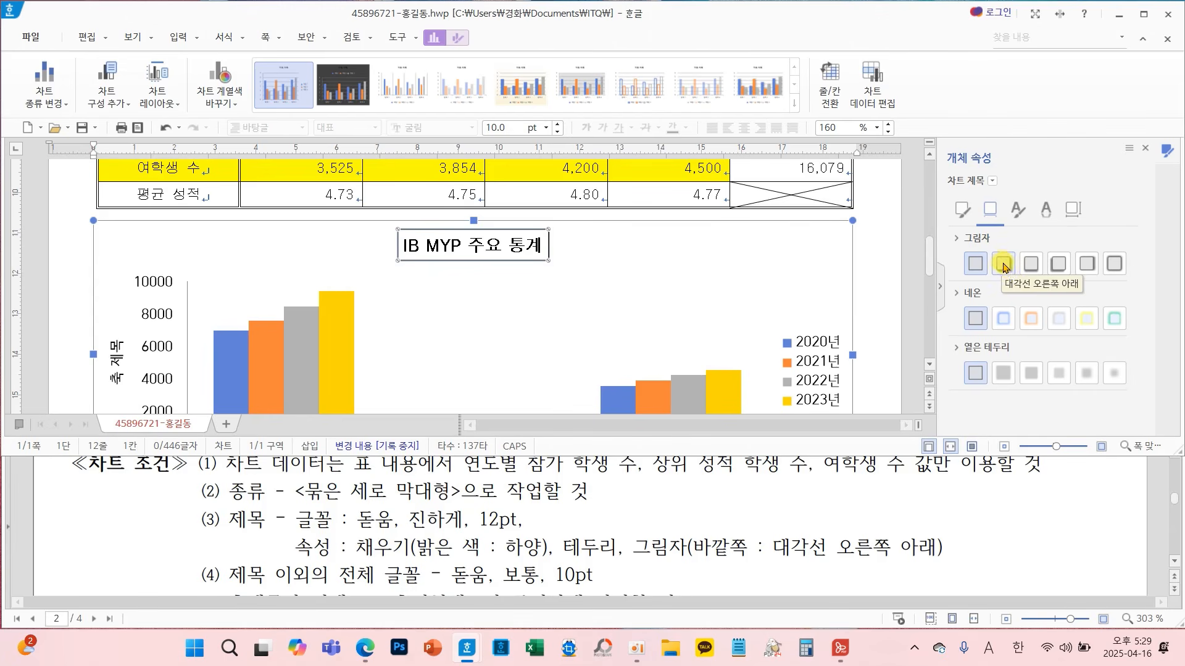
click(1004, 265)
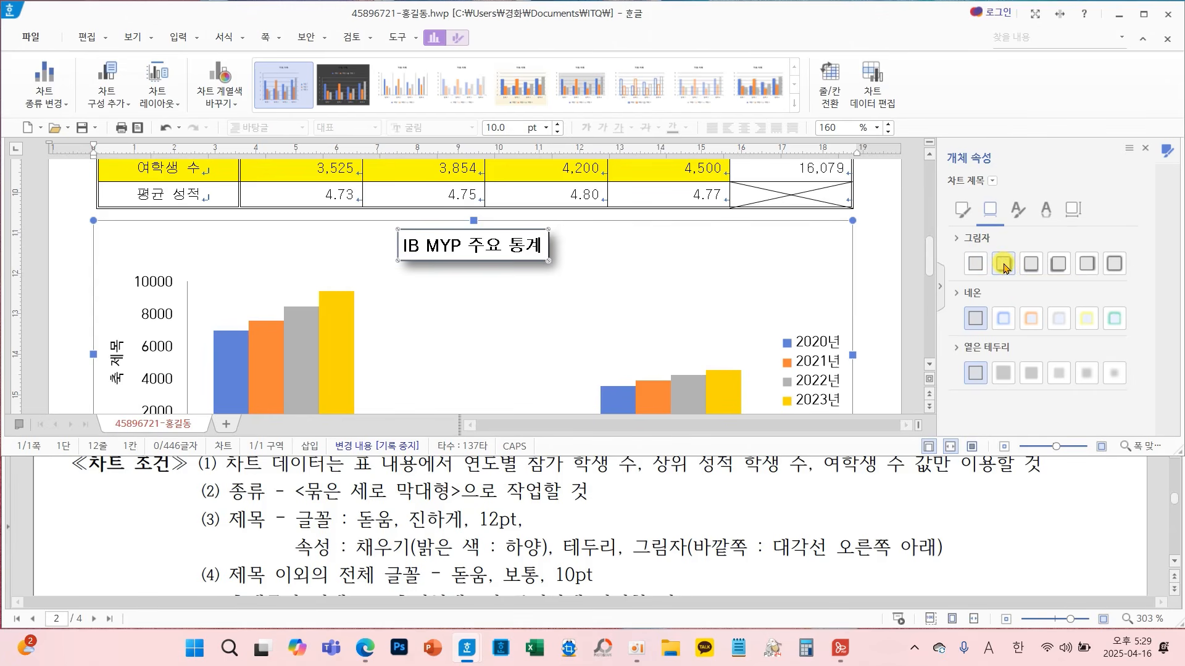
click(1145, 149)
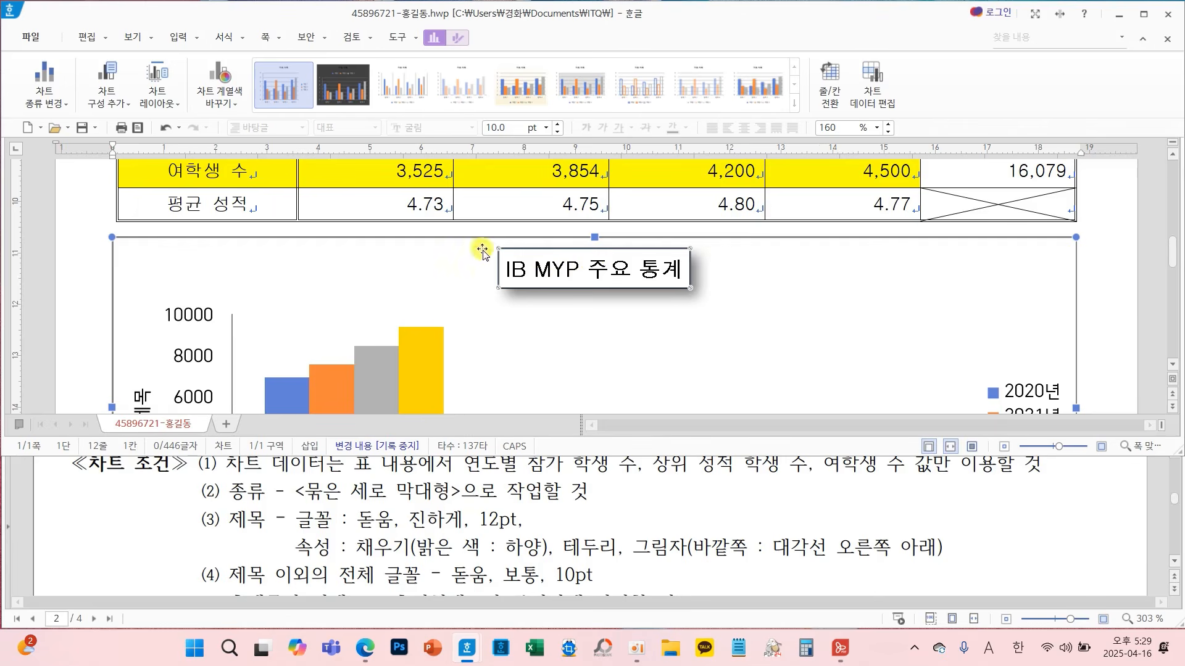
Review chart conditions (4) and (5) and the value axis title, both axes' labels and legend they apply to
scroll(556, 531, down, 1)
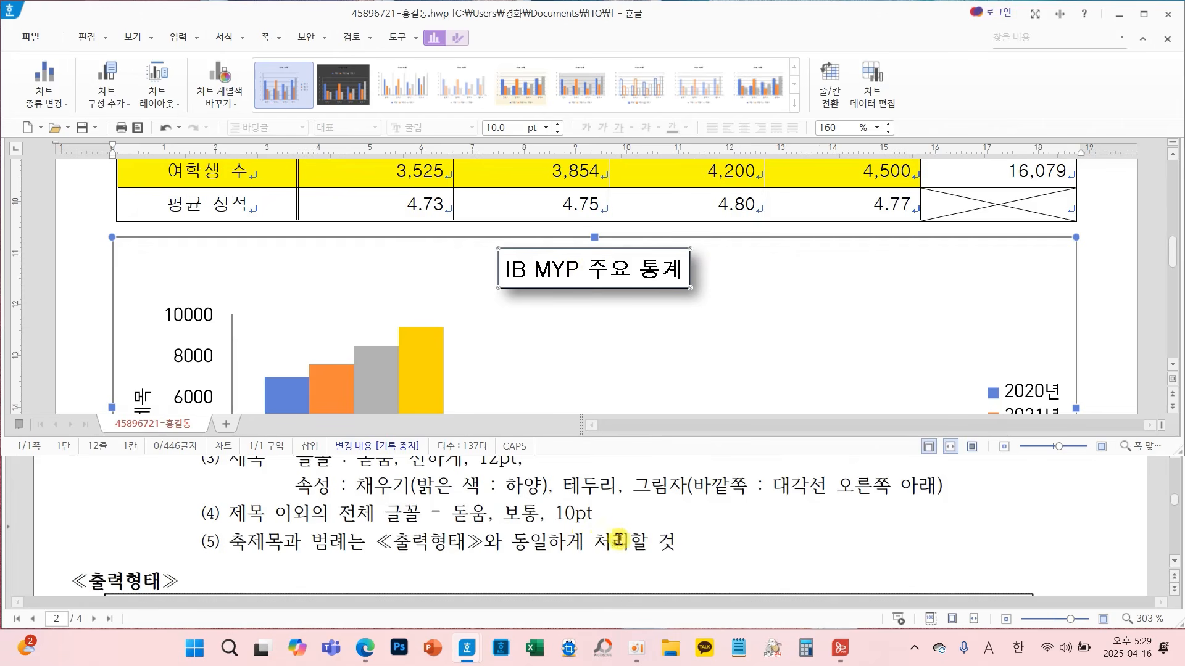
mouse_move(199, 499)
mouse_down()
mouse_move(472, 555)
mouse_move(694, 561)
mouse_up()
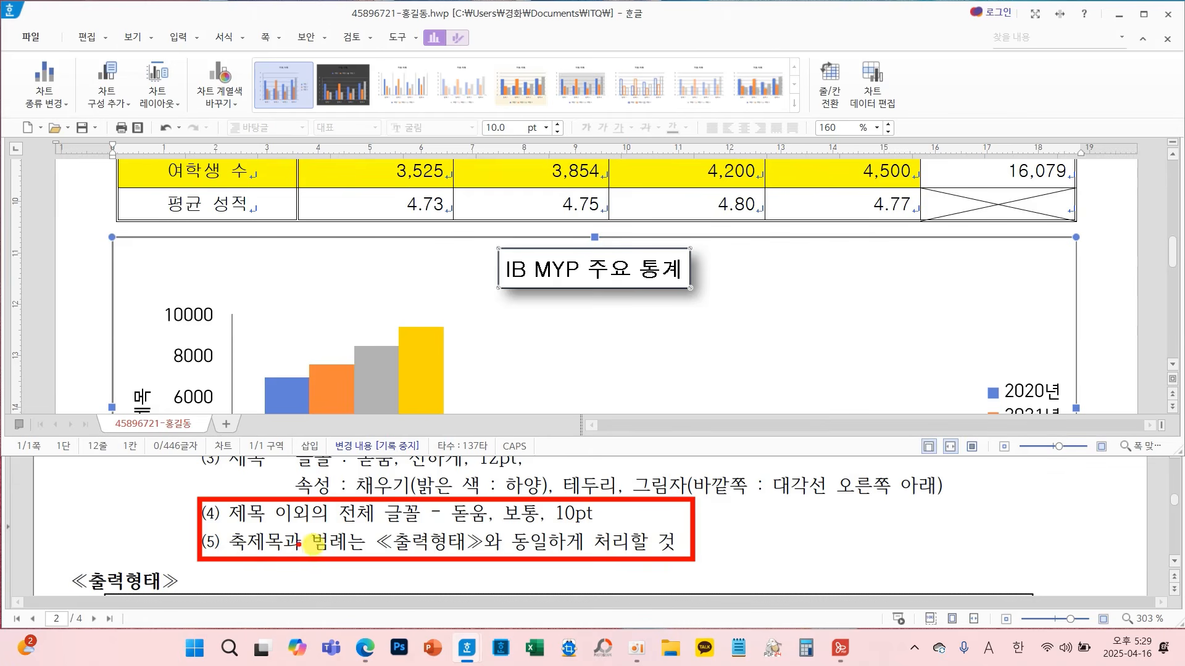
mouse_move(116, 363)
mouse_down()
mouse_move(124, 399)
mouse_move(155, 344)
mouse_up()
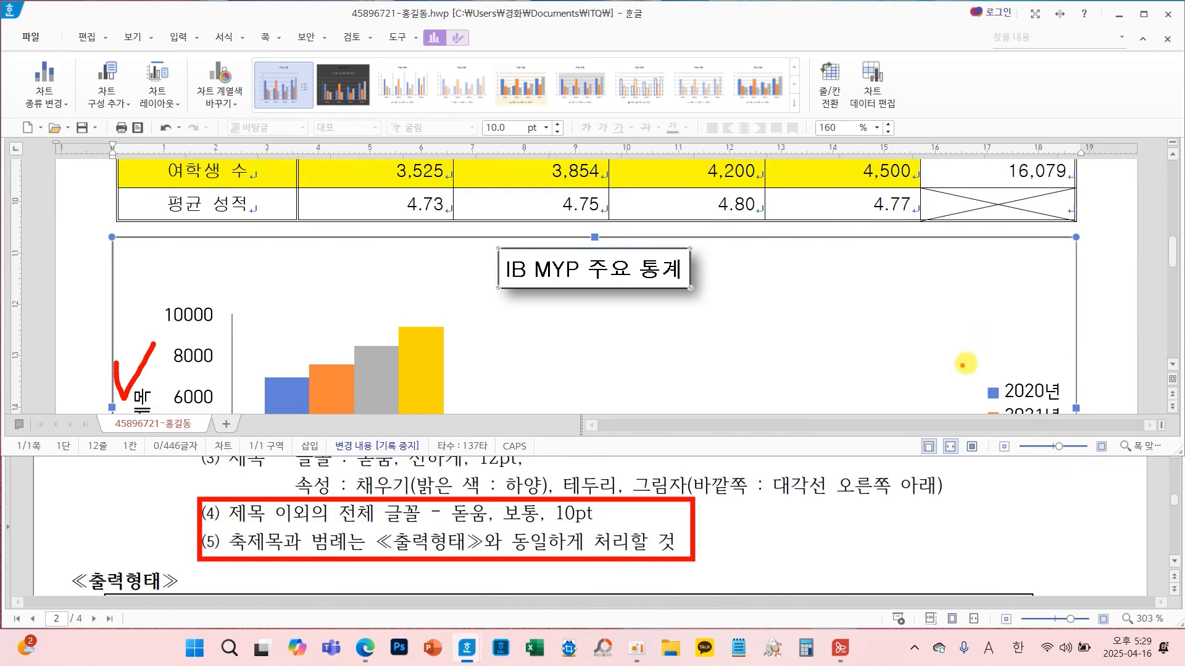
mouse_move(983, 350)
mouse_down()
mouse_move(1024, 402)
mouse_move(1113, 311)
mouse_up()
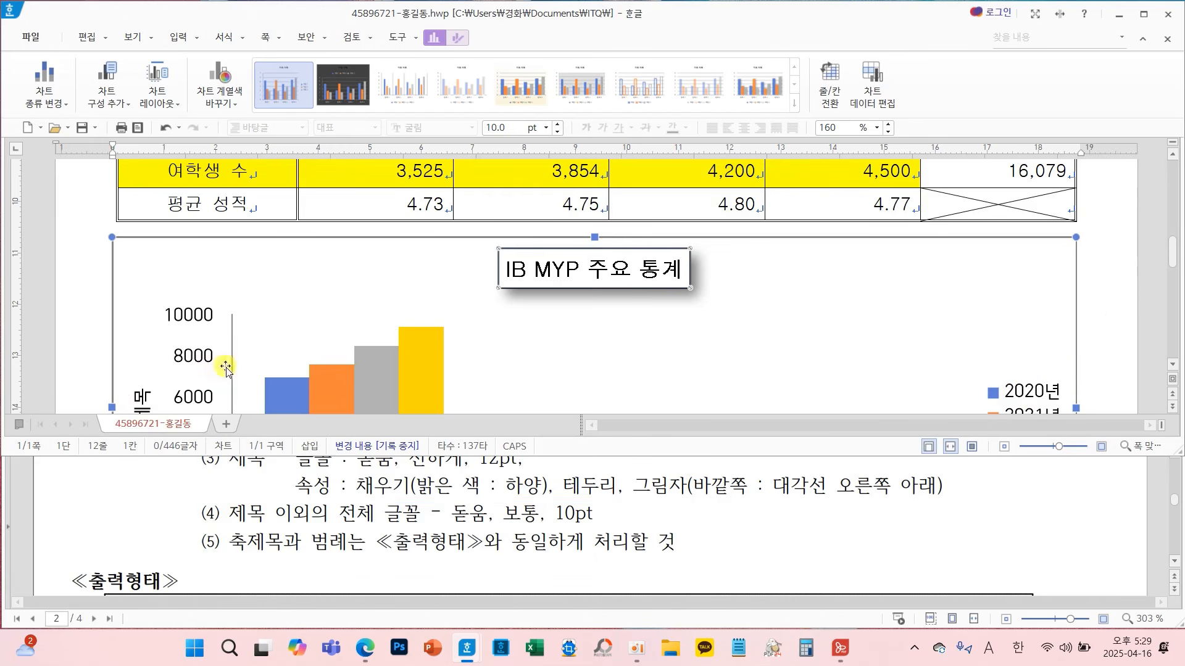
scroll(266, 327, down, 2)
scroll(267, 327, down, 2)
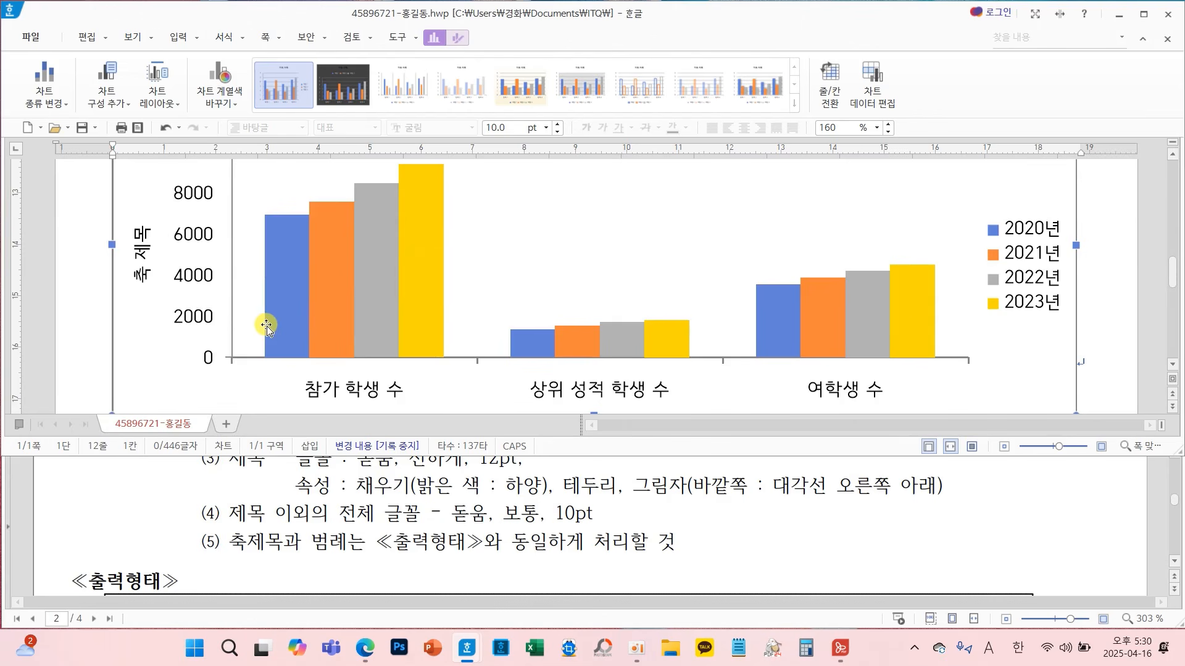
drag(142, 288, 114, 347)
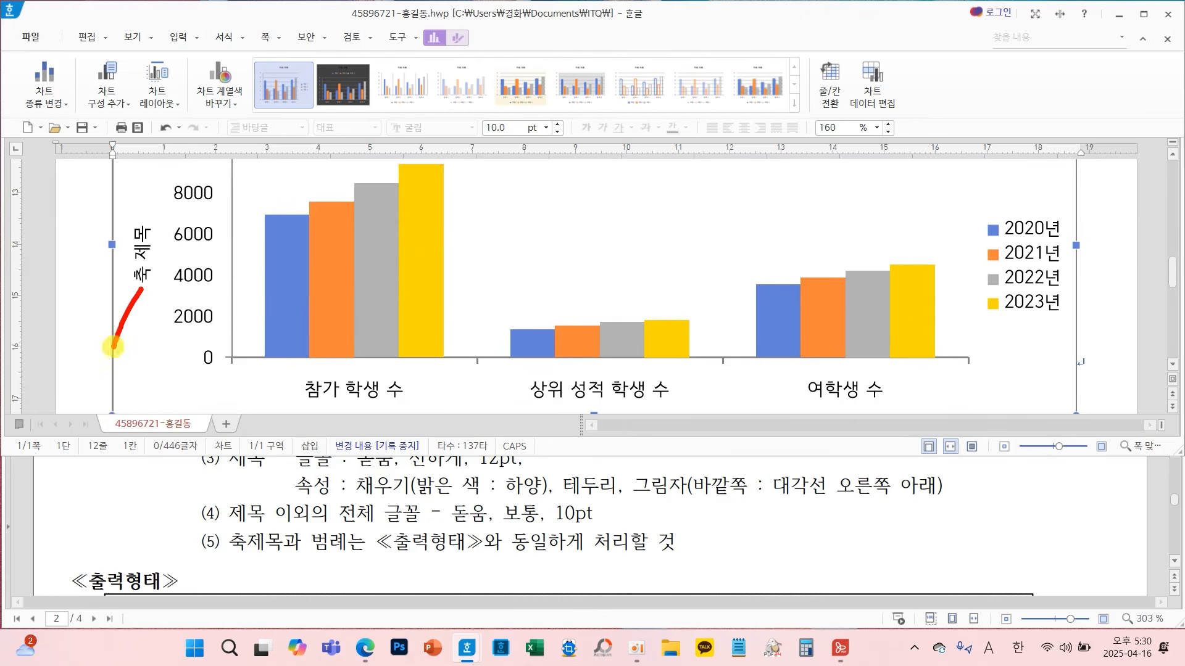
drag(191, 334, 253, 357)
mouse_move(340, 375)
mouse_down()
mouse_move(361, 370)
mouse_move(385, 410)
mouse_move(333, 427)
mouse_up()
mouse_move(1007, 257)
mouse_down()
mouse_move(976, 305)
mouse_move(1049, 300)
mouse_move(998, 359)
mouse_up()
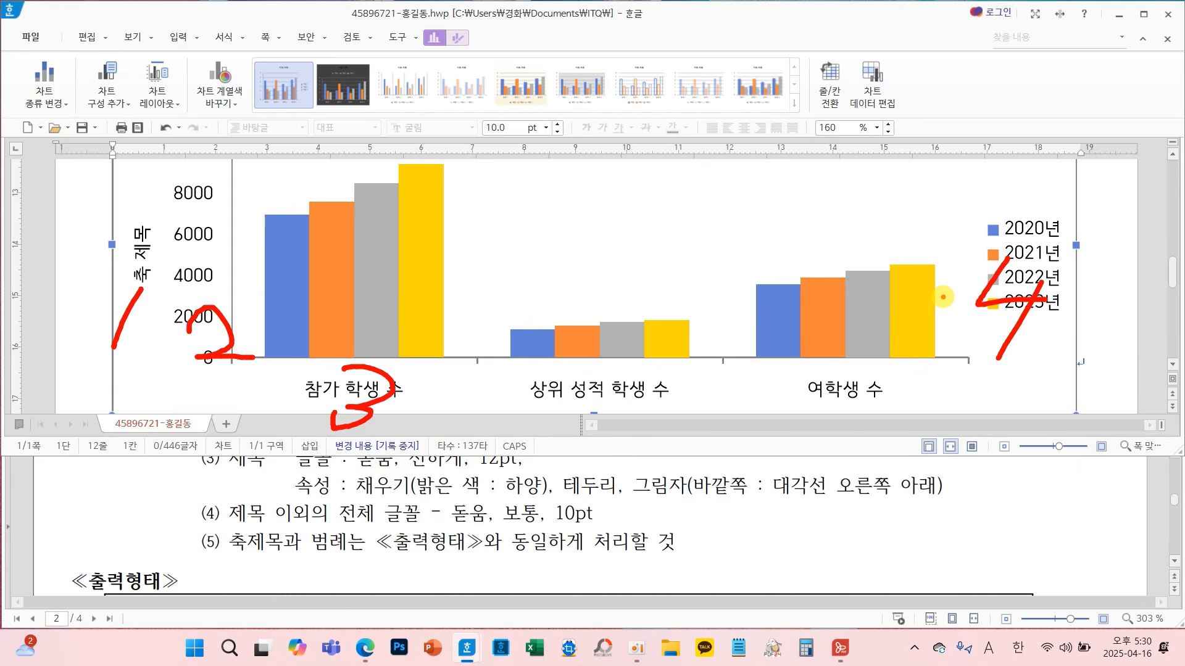
drag(237, 321, 387, 341)
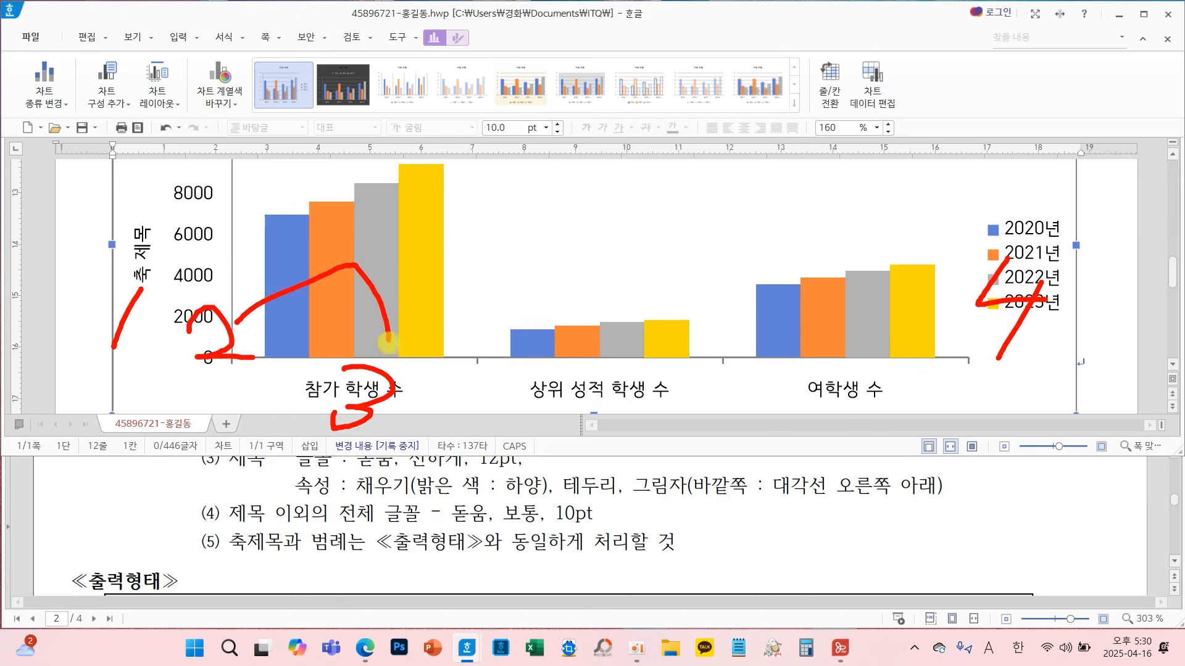
drag(417, 235, 311, 298)
drag(339, 228, 423, 325)
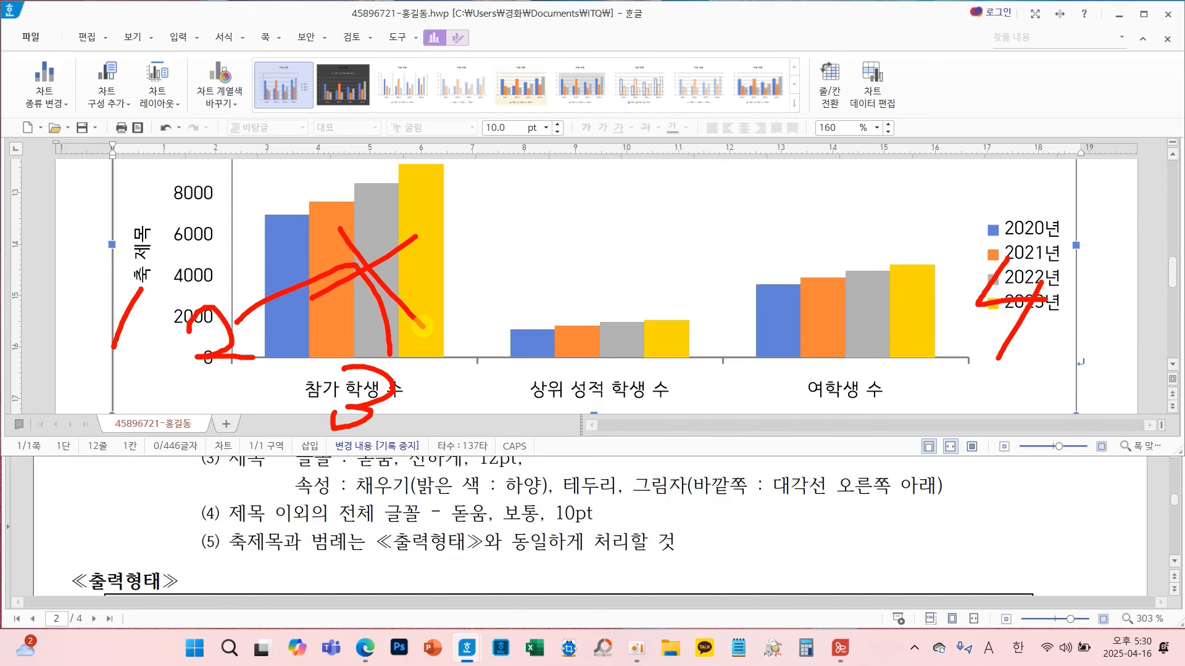
key(Escape)
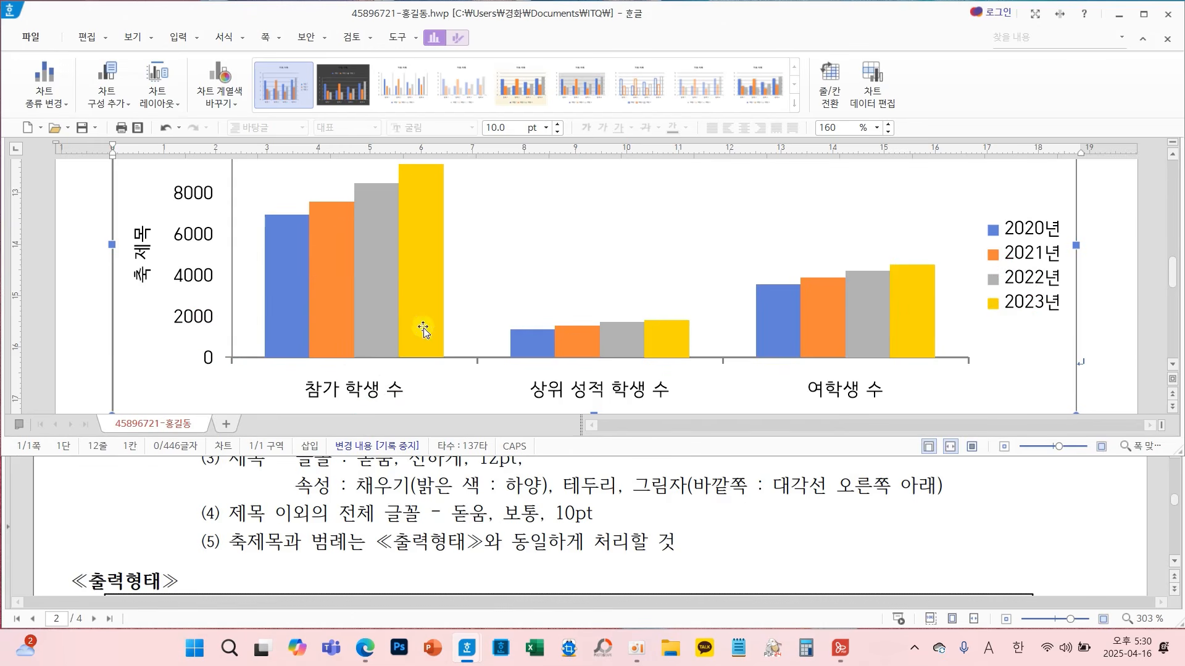
Change the value axis title's text to "(단위 : 명)" and set both its Korean and English fonts to 돋움
right_click(144, 278)
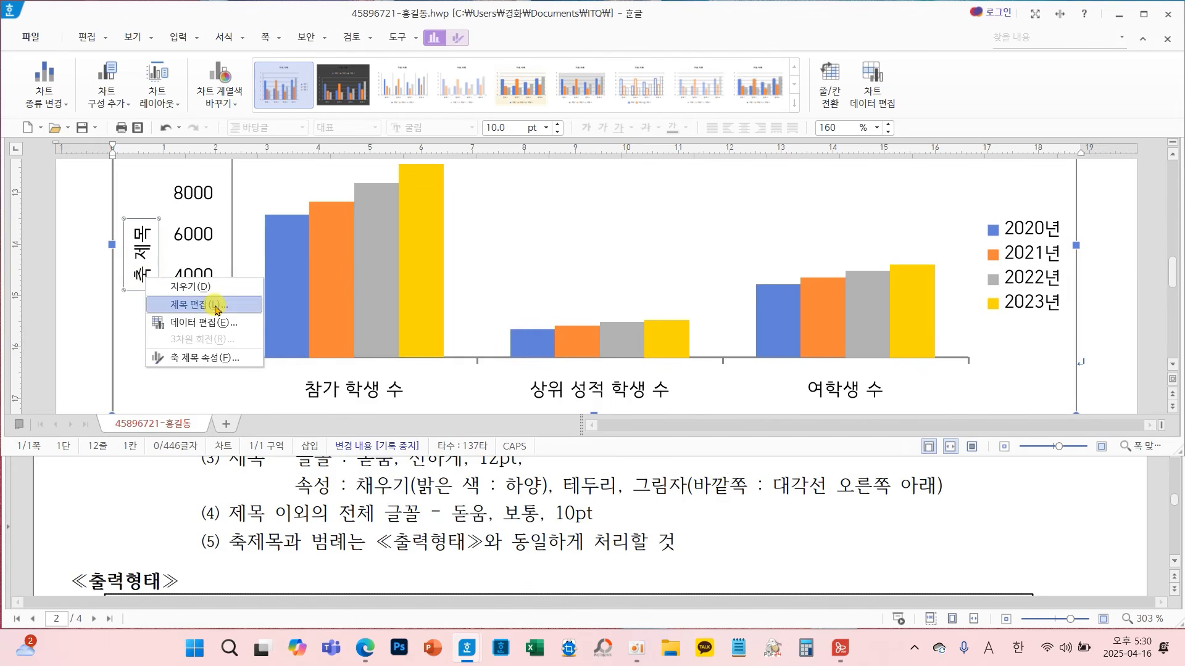
click(234, 312)
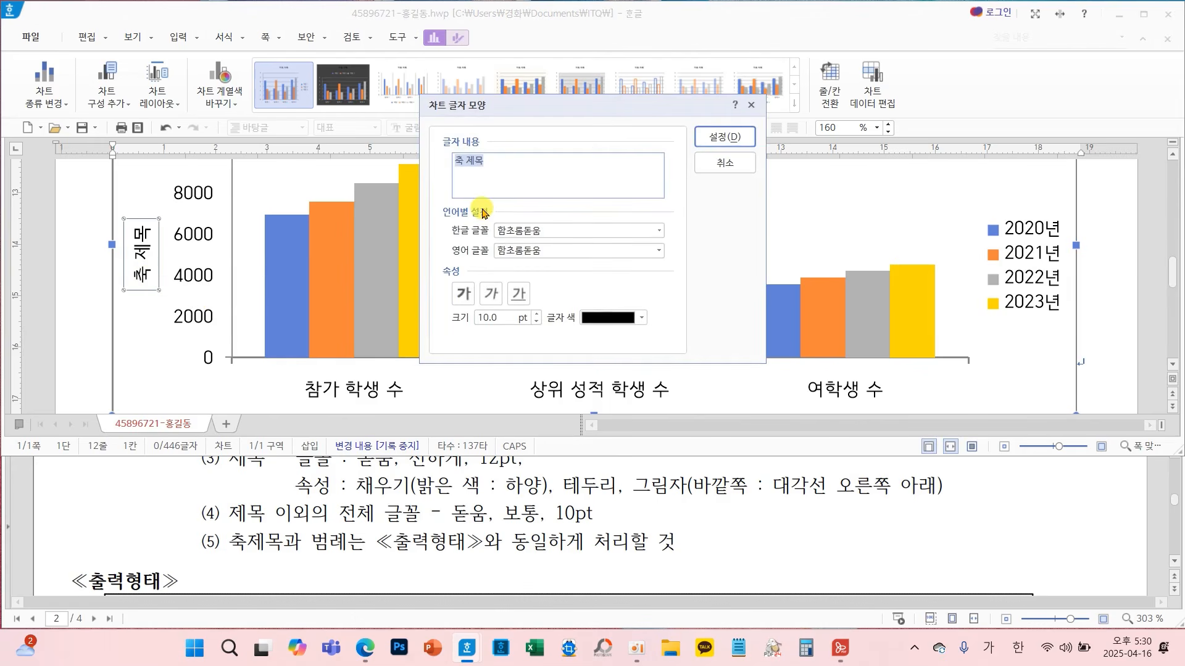
text((단위 : 명)
click(659, 232)
text(ㄷ)
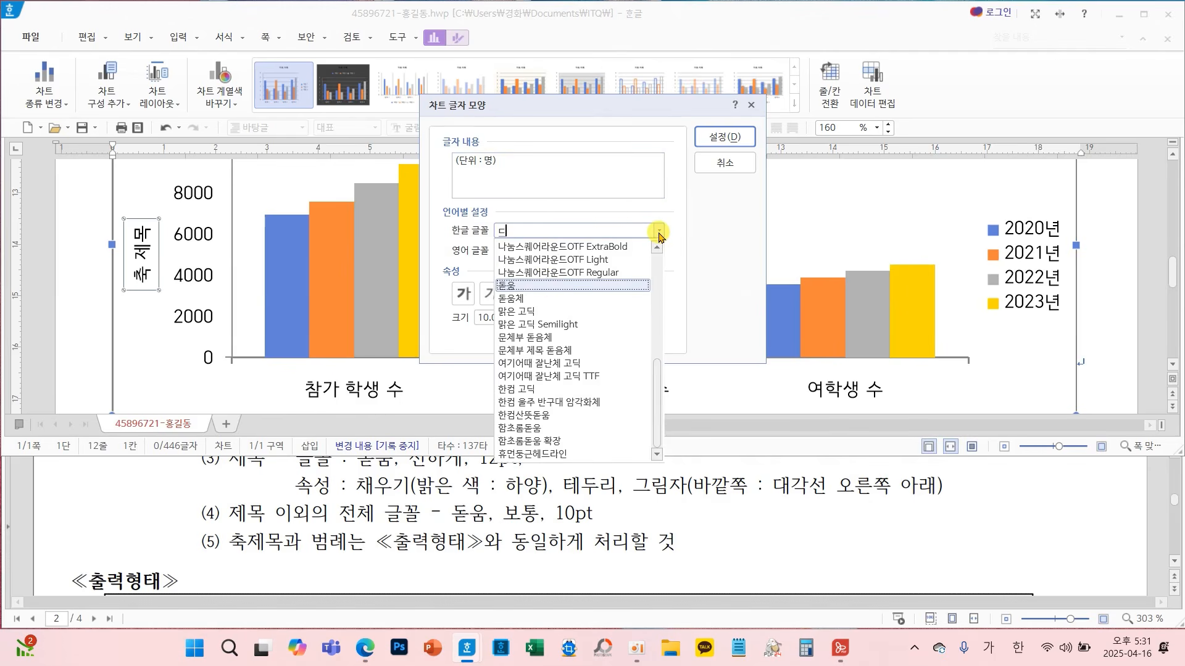
click(529, 287)
click(658, 250)
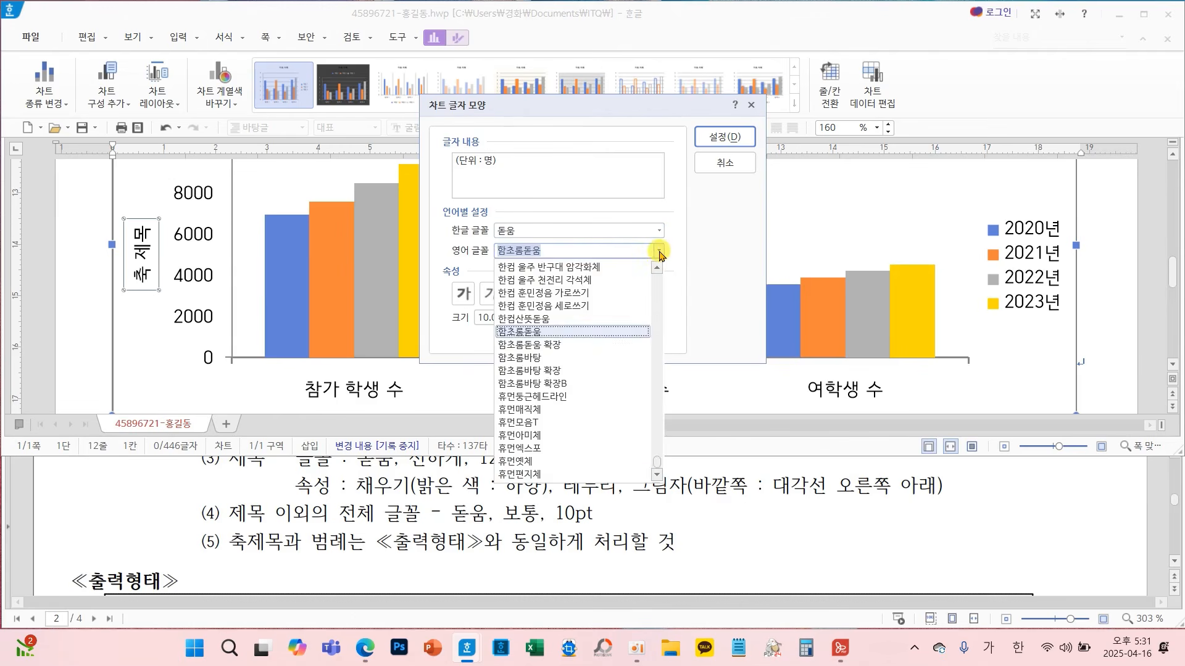
text(ㄷ)
click(522, 477)
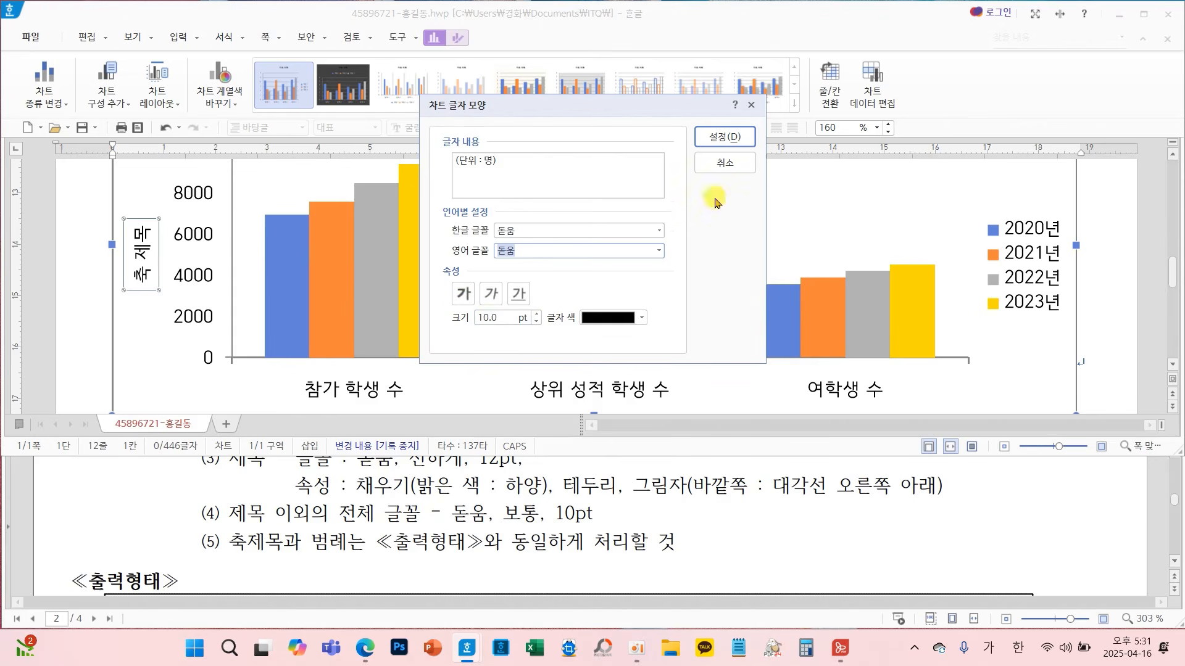
click(725, 137)
Set the value axis title's text direction to 가로 in its object properties to match the 출력형태
scroll(271, 534, down, 2)
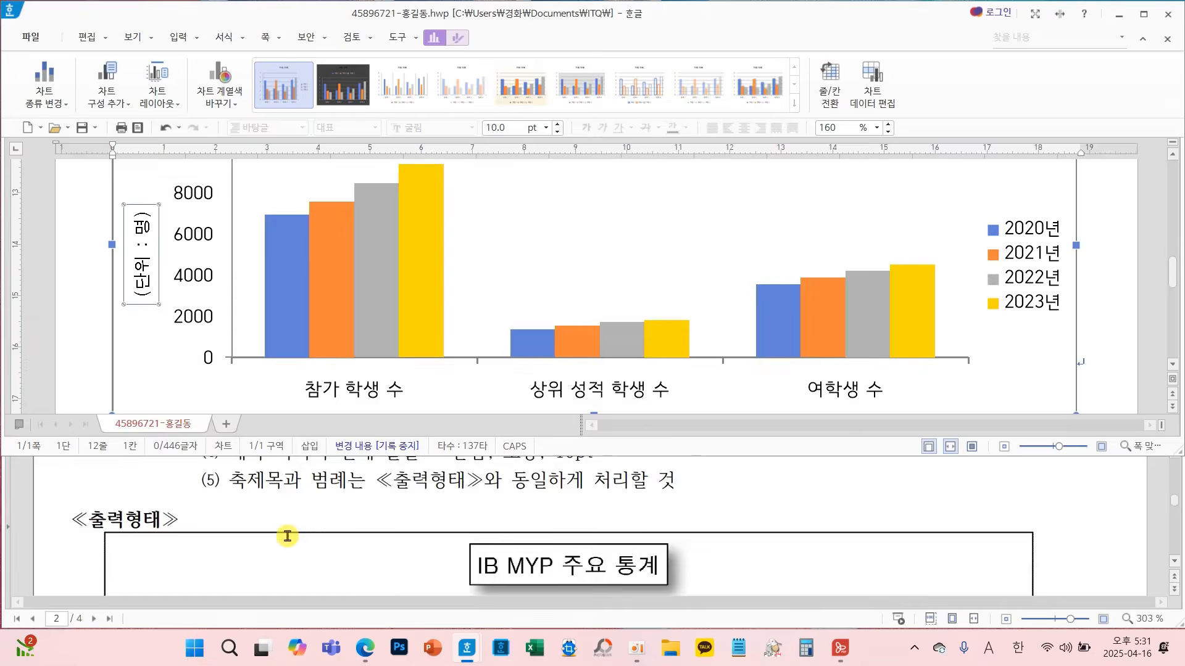
scroll(293, 538, up, 1)
scroll(292, 533, up, 1)
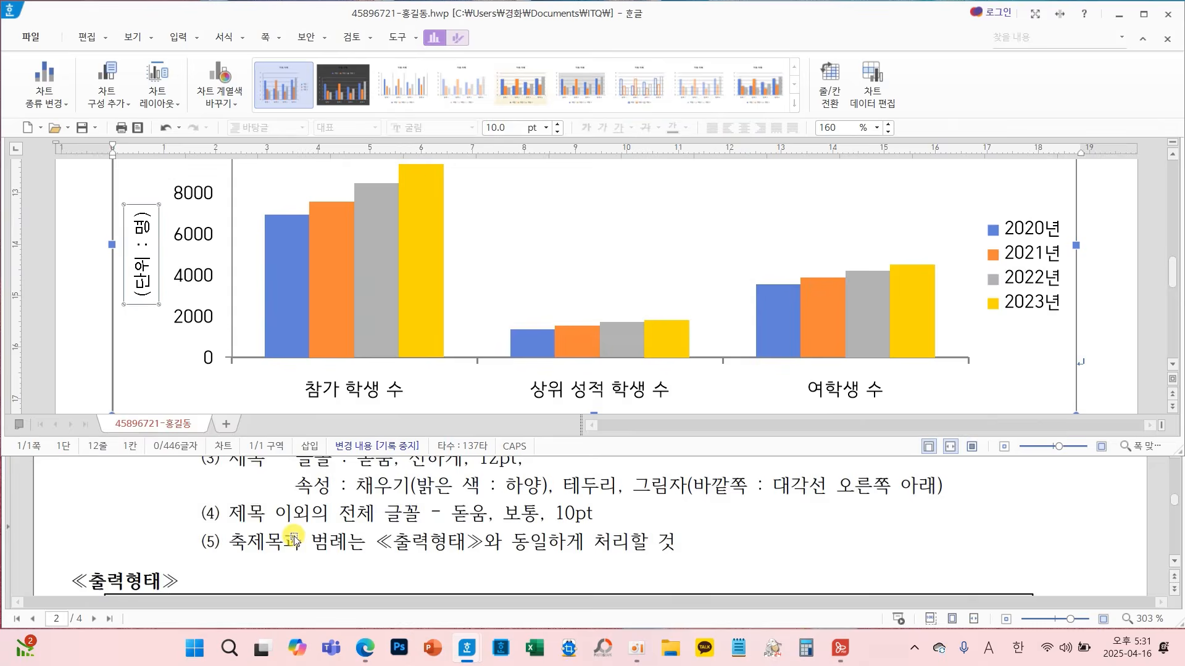
scroll(291, 529, down, 4)
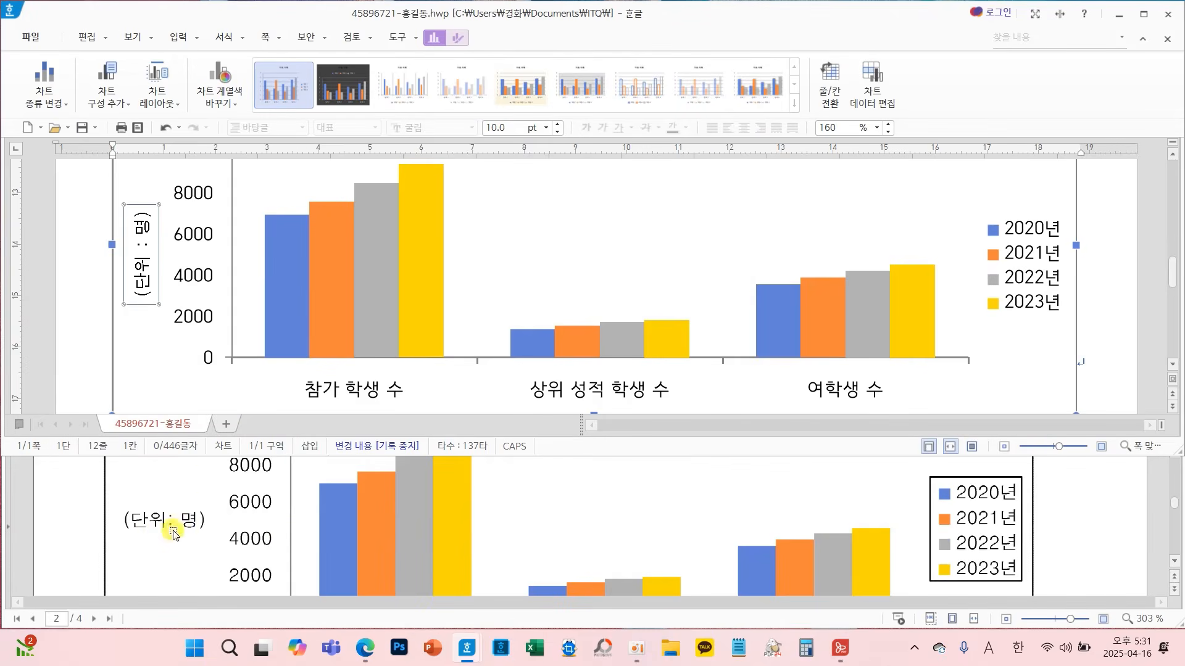
right_click(144, 291)
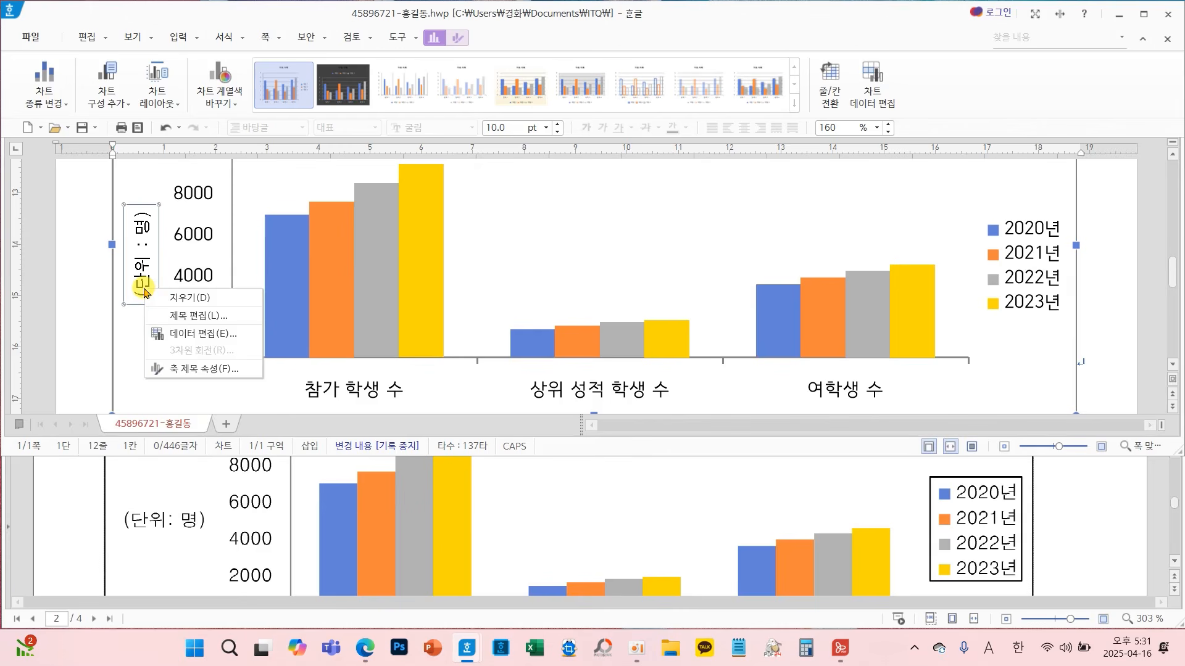
click(203, 368)
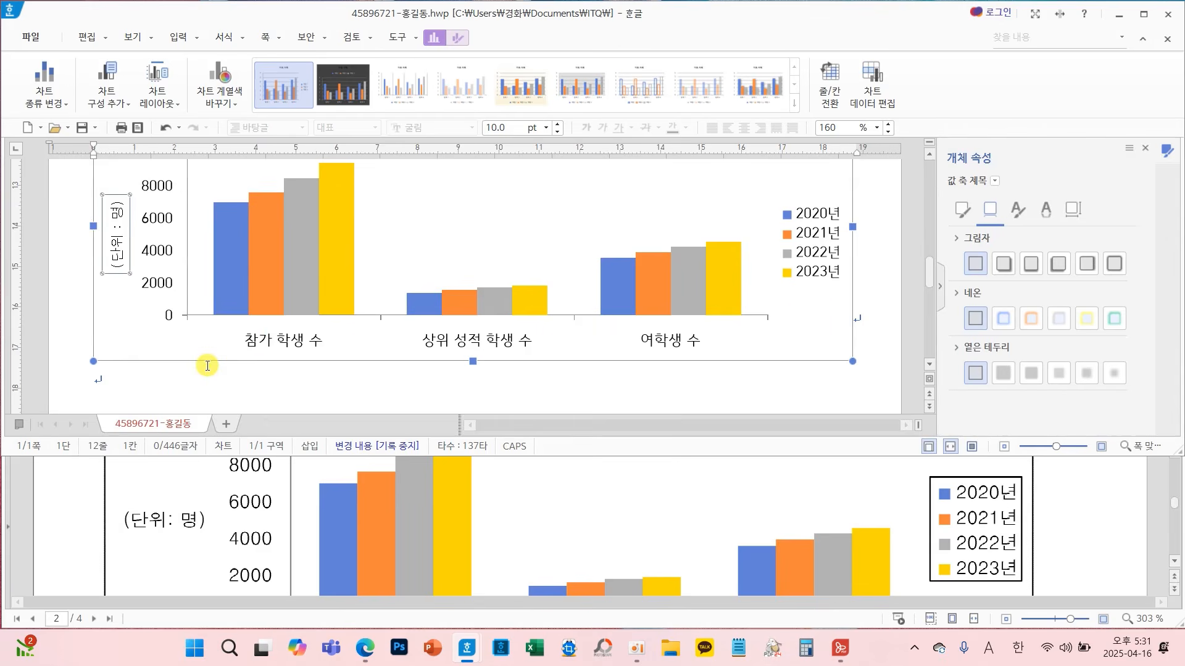
click(1072, 212)
key(ctrl+2)
mouse_move(1078, 191)
mouse_down()
mouse_move(1057, 210)
mouse_move(1066, 184)
mouse_up()
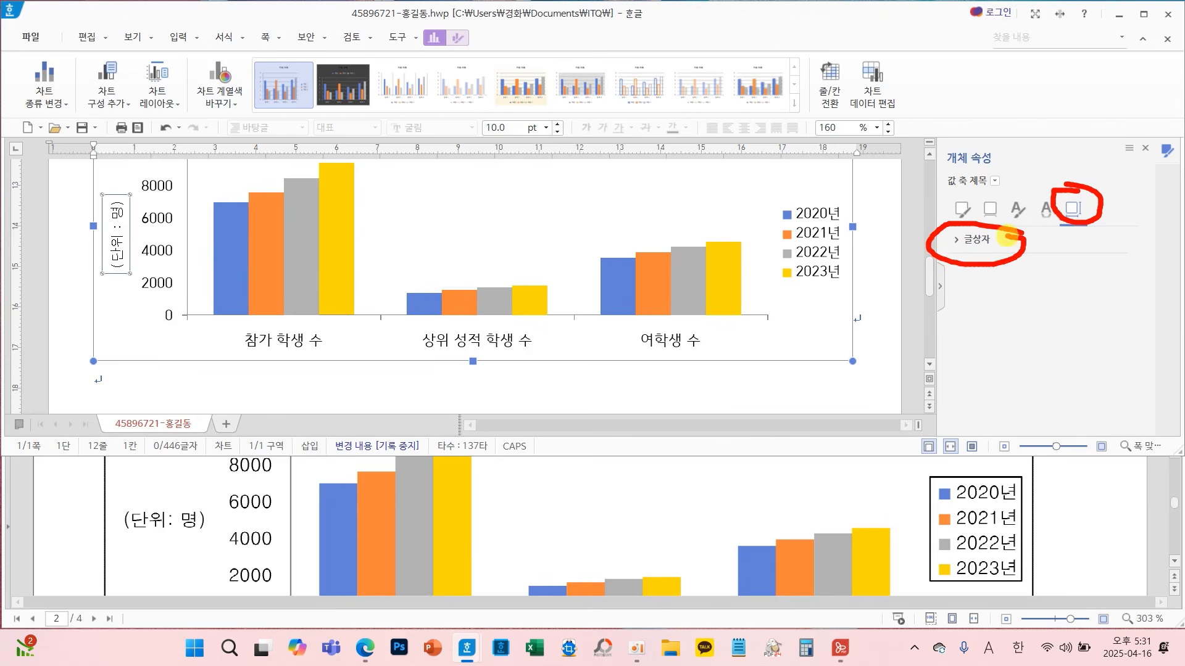
key(Escape)
click(986, 250)
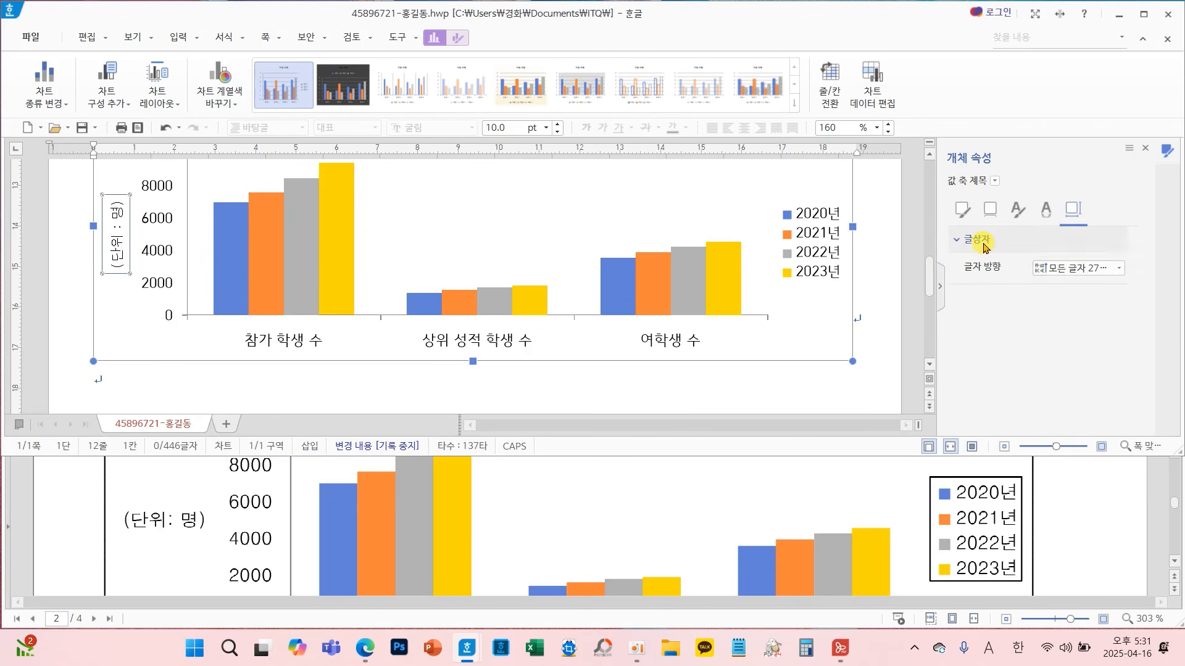
click(1073, 268)
click(1065, 286)
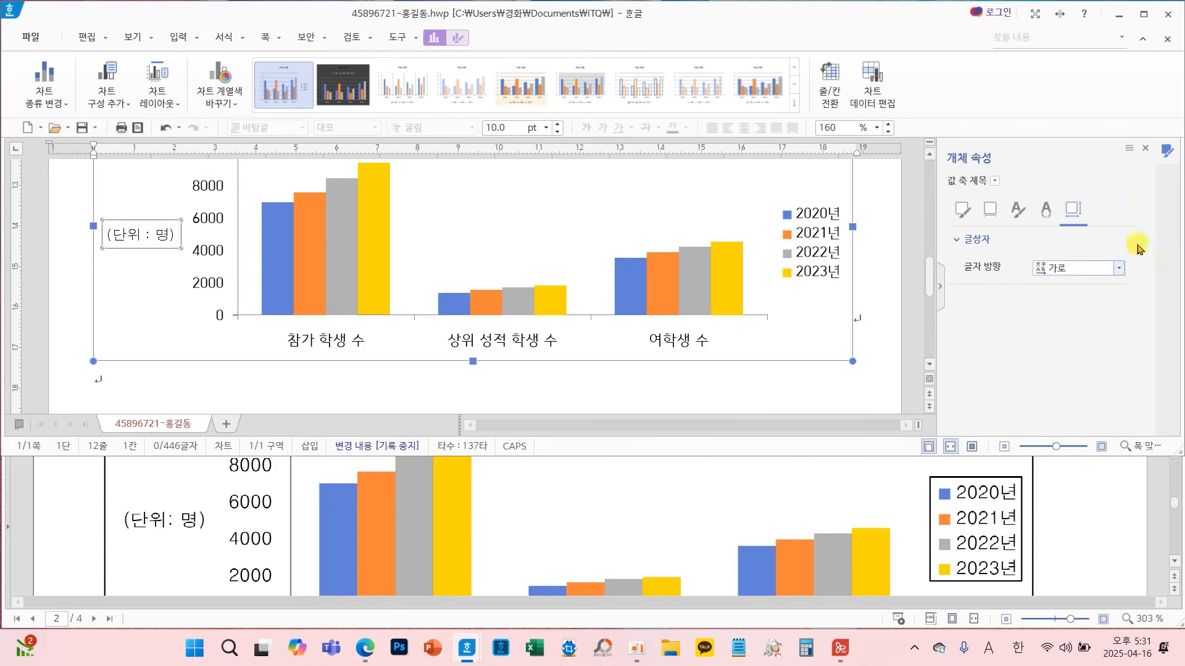
Set both the Korean and English fonts of the chart's vertical value axis labels to 돋움
click(1145, 148)
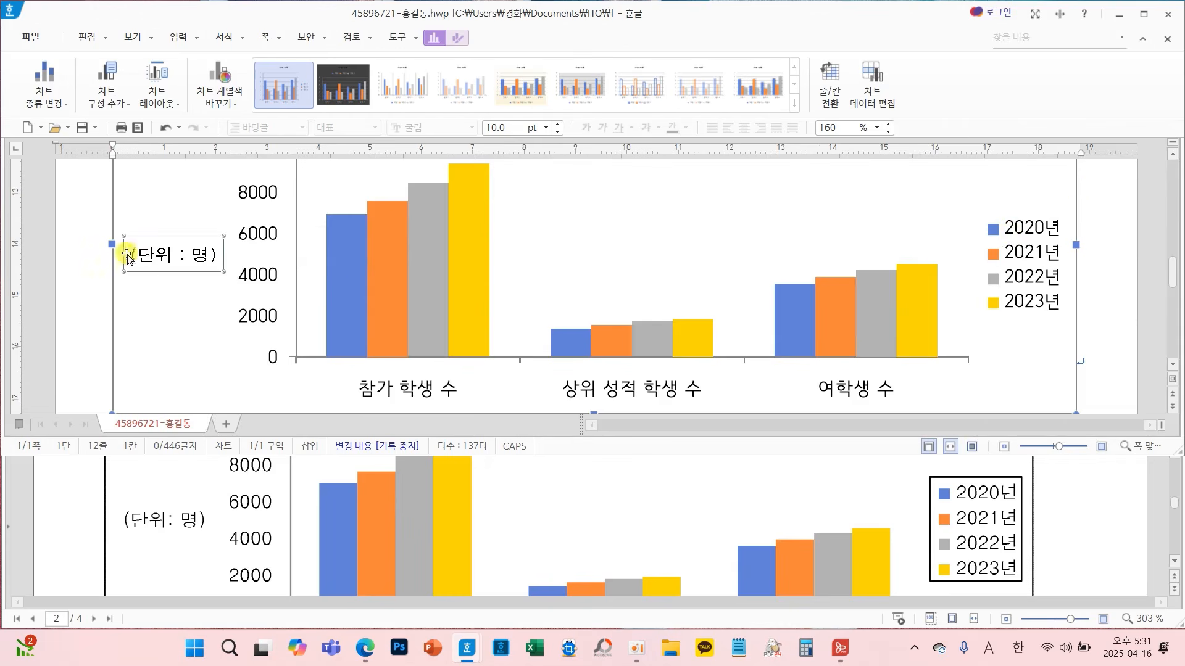
click(262, 270)
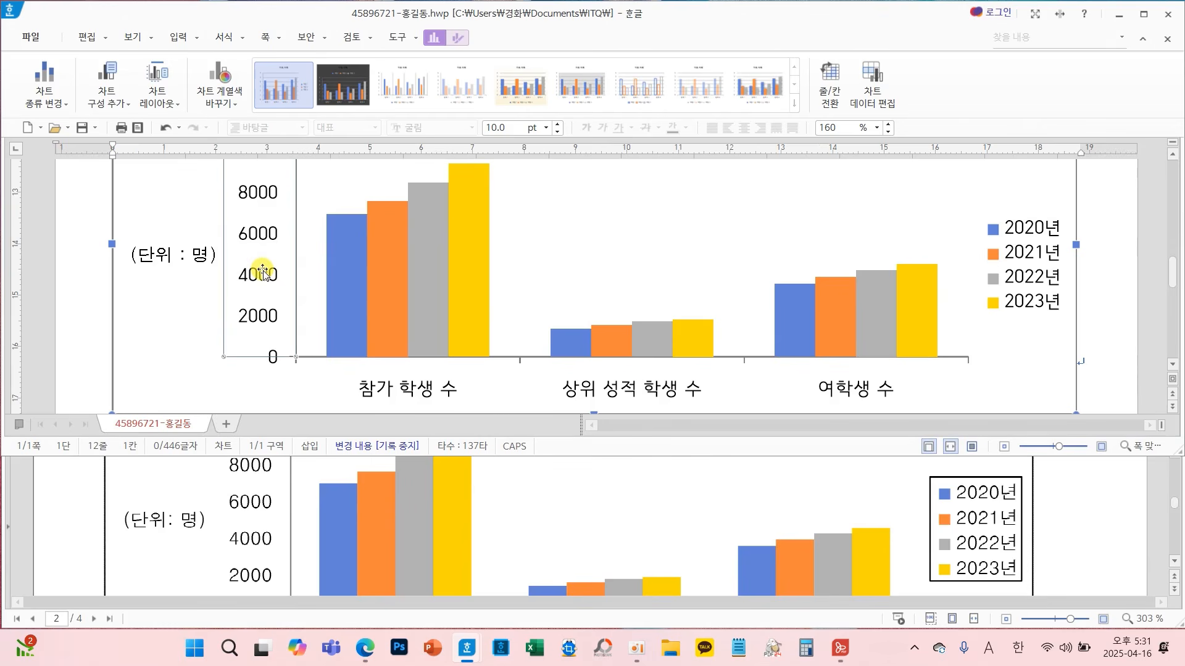
right_click(268, 275)
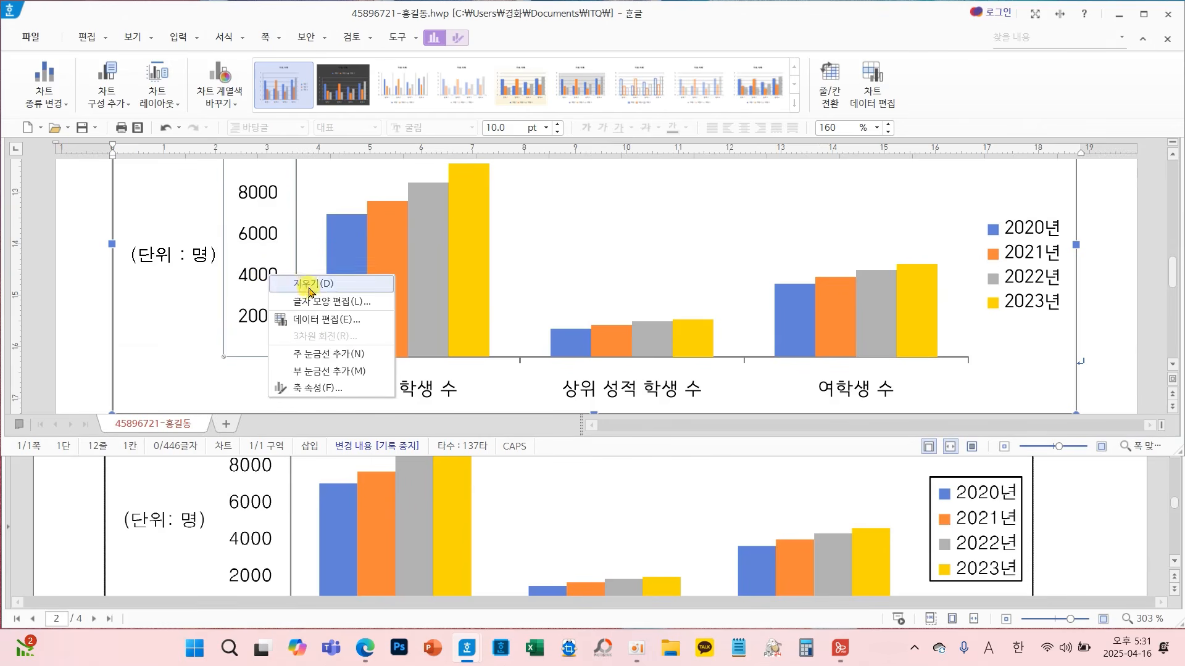
click(335, 302)
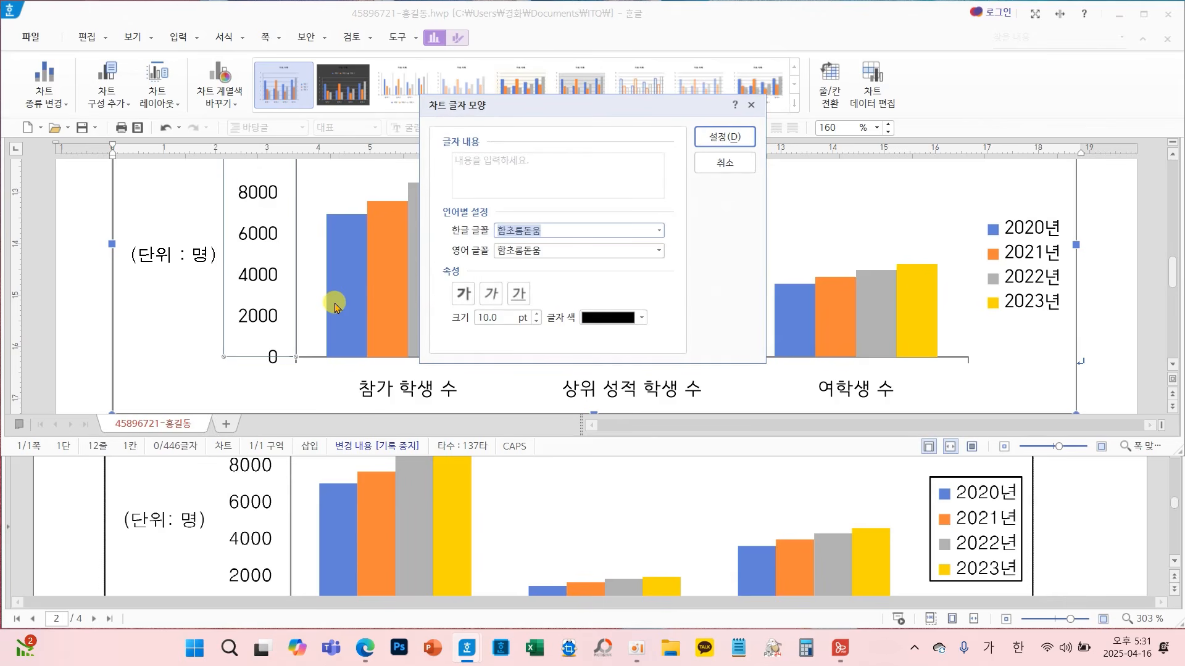
text(돋움)
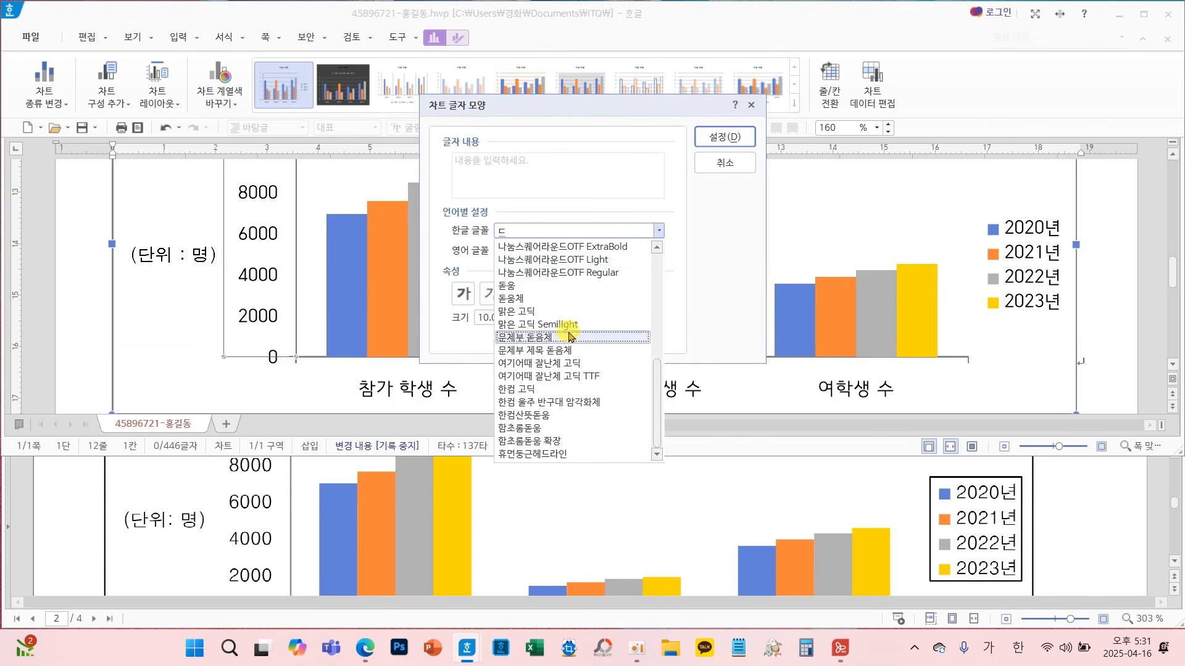
click(562, 269)
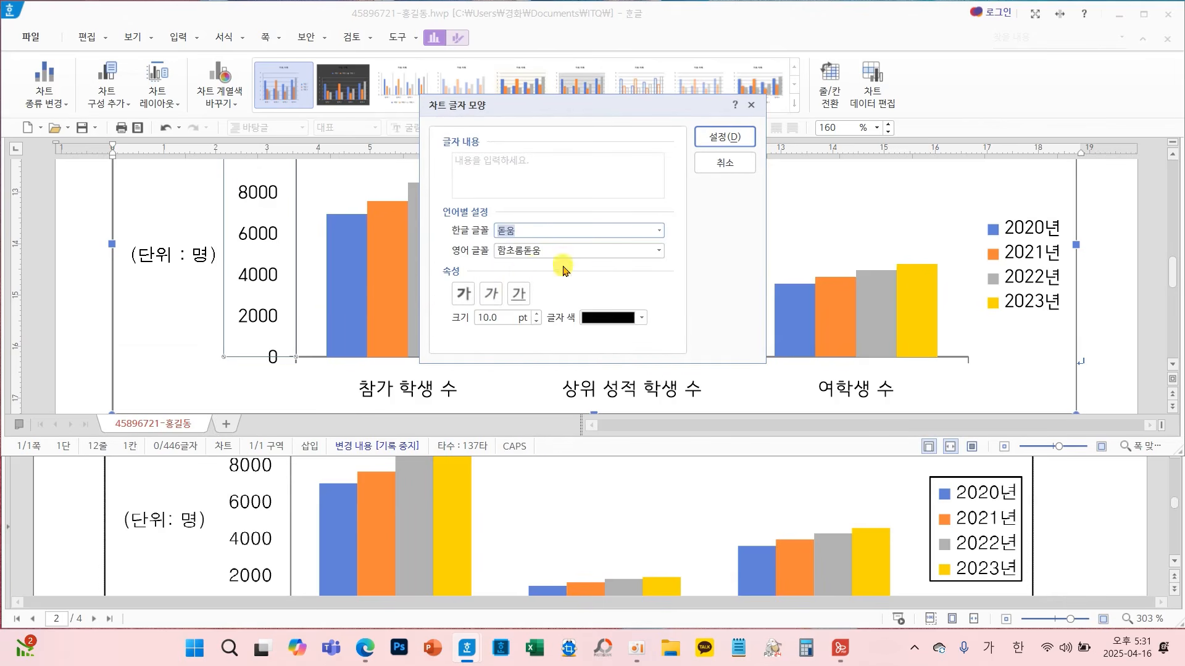
click(659, 250)
text(ㄷ)
click(507, 474)
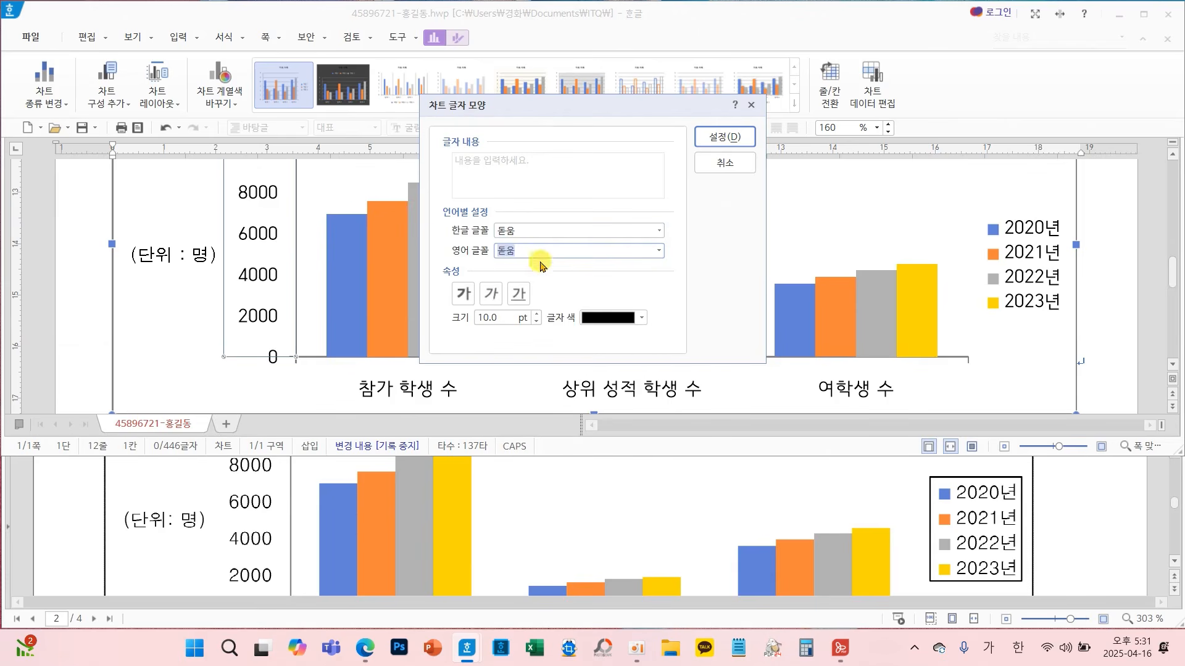
click(714, 138)
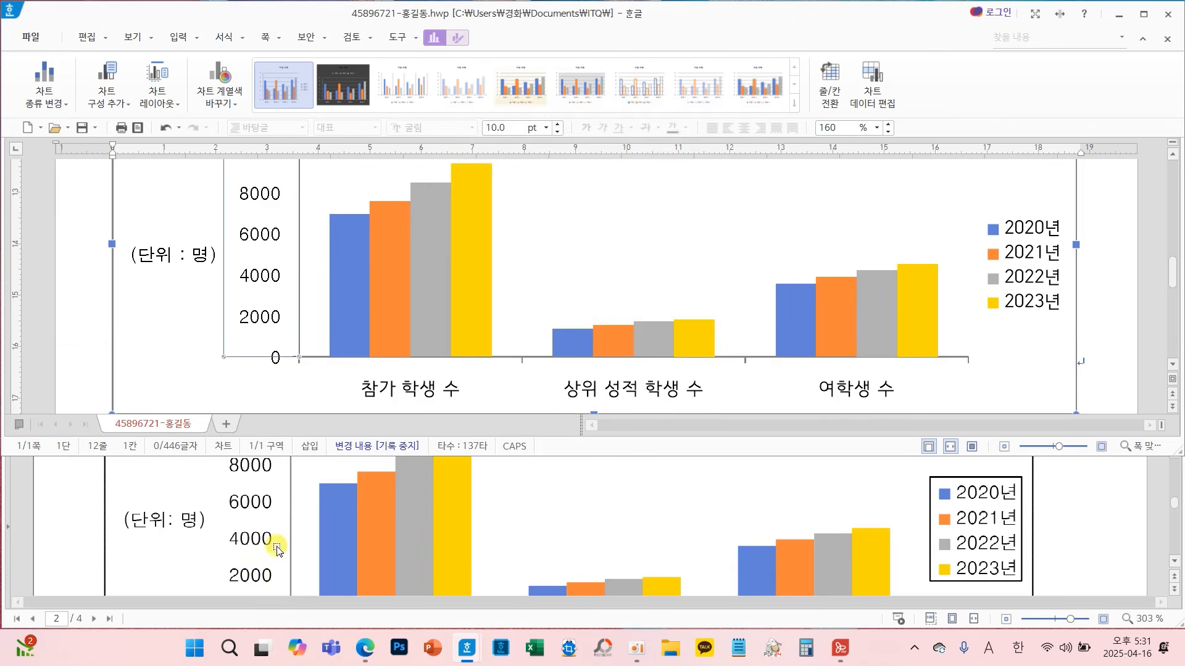
Compare the chart's title, axes and category labels with the reference chart
scroll(277, 543, down, 2)
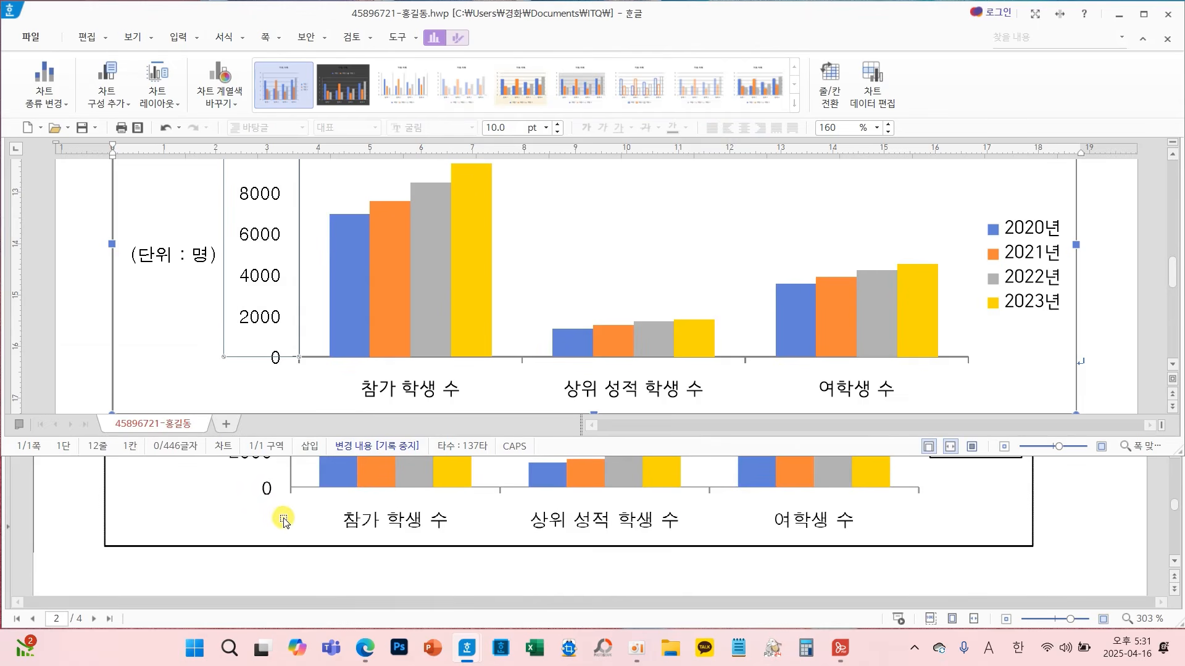
scroll(277, 524, up, 1)
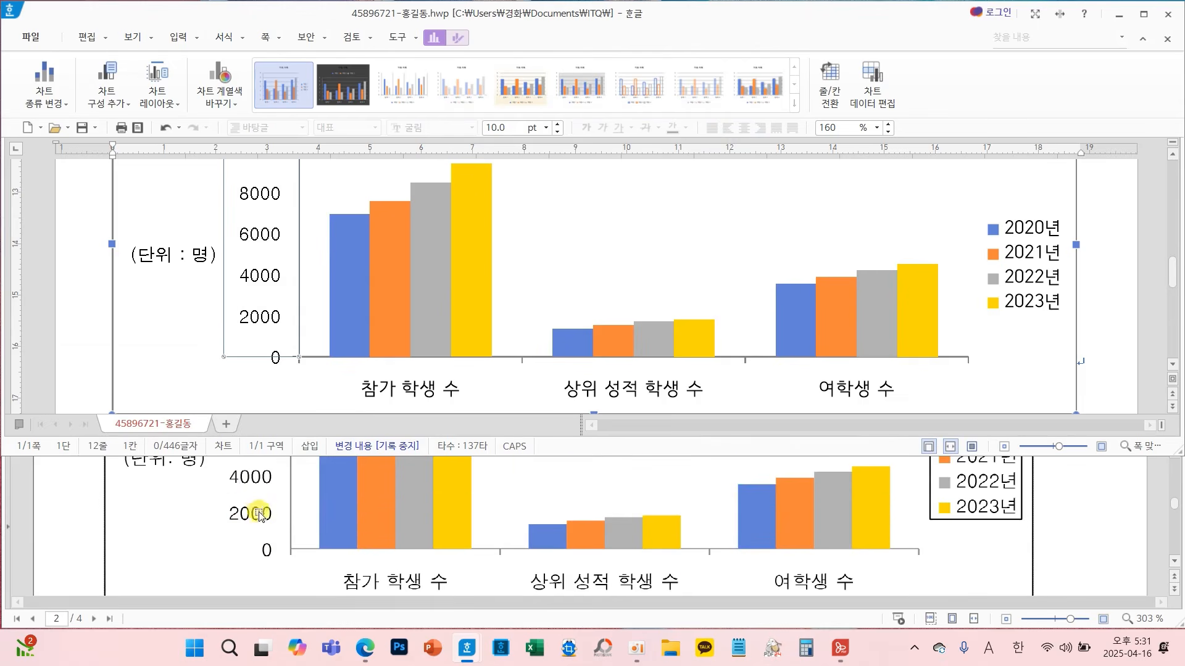
scroll(259, 516, up, 2)
scroll(242, 361, up, 3)
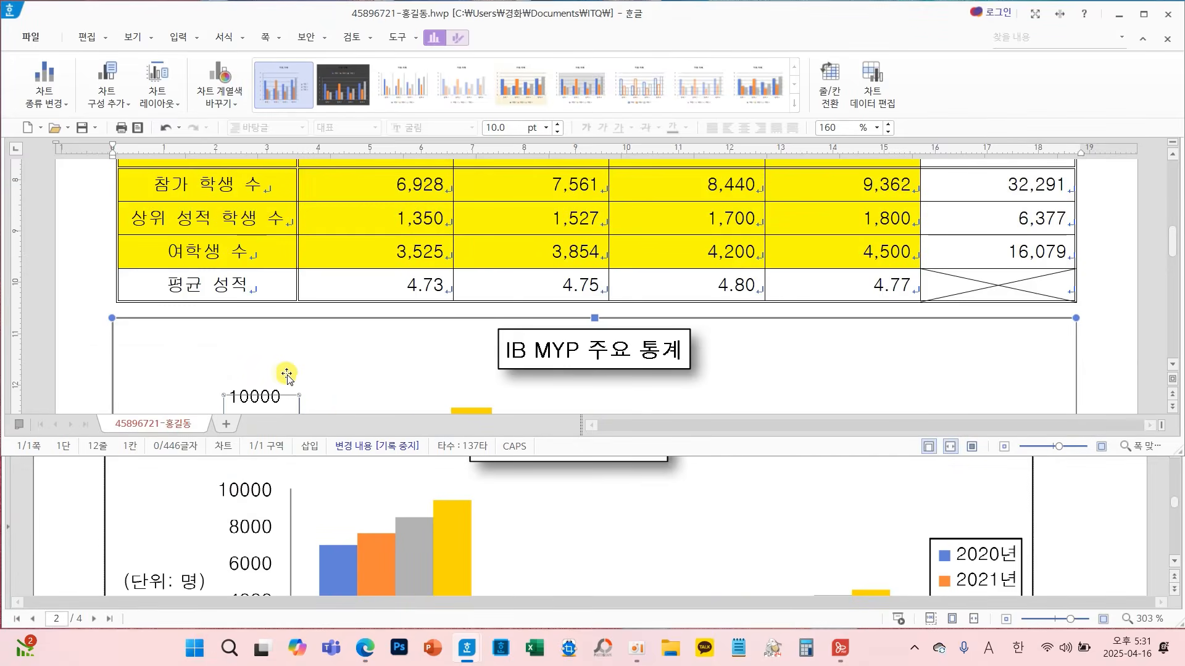
scroll(286, 375, down, 2)
scroll(286, 374, down, 3)
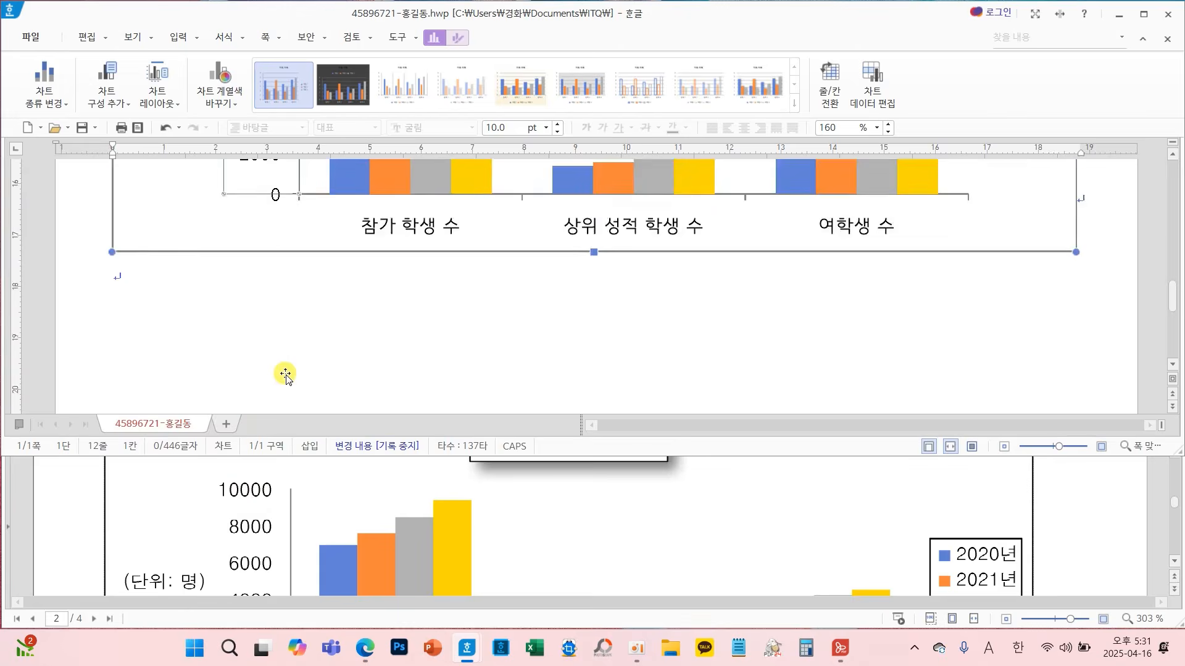
scroll(286, 375, up, 1)
scroll(405, 480, down, 2)
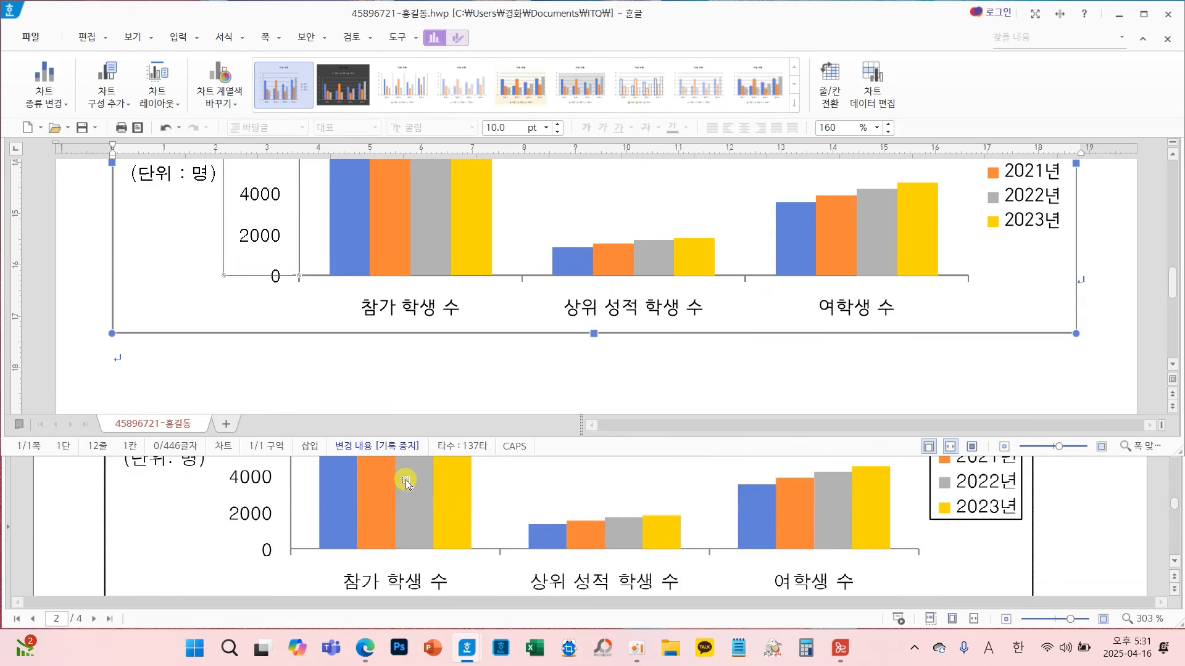
Set both the Korean and English fonts of the chart's horizontal category axis labels to 돋움
click(426, 311)
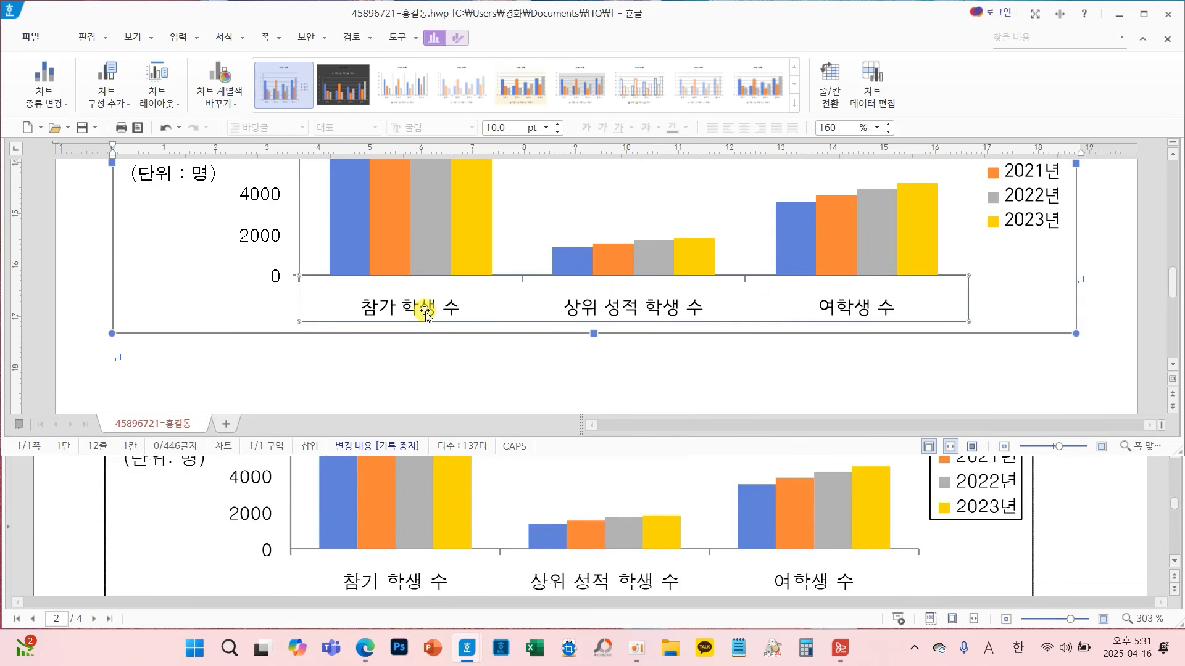
right_click(426, 313)
click(480, 335)
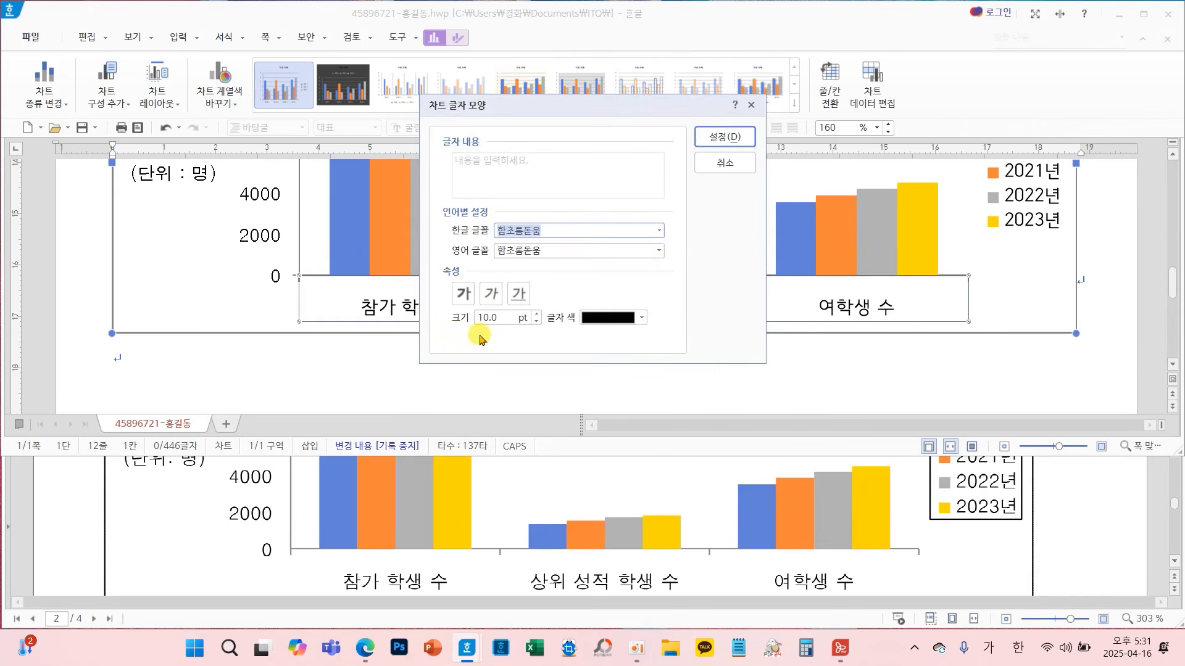
text(ㄷ)
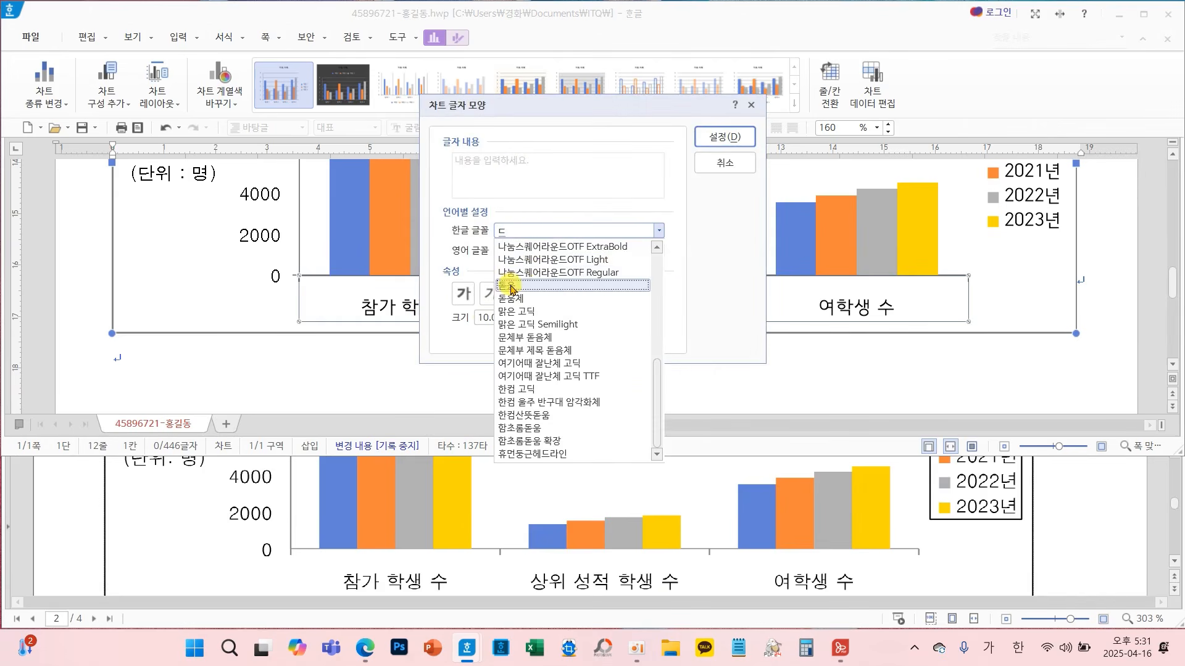
click(511, 287)
click(659, 250)
text(ㄷ)
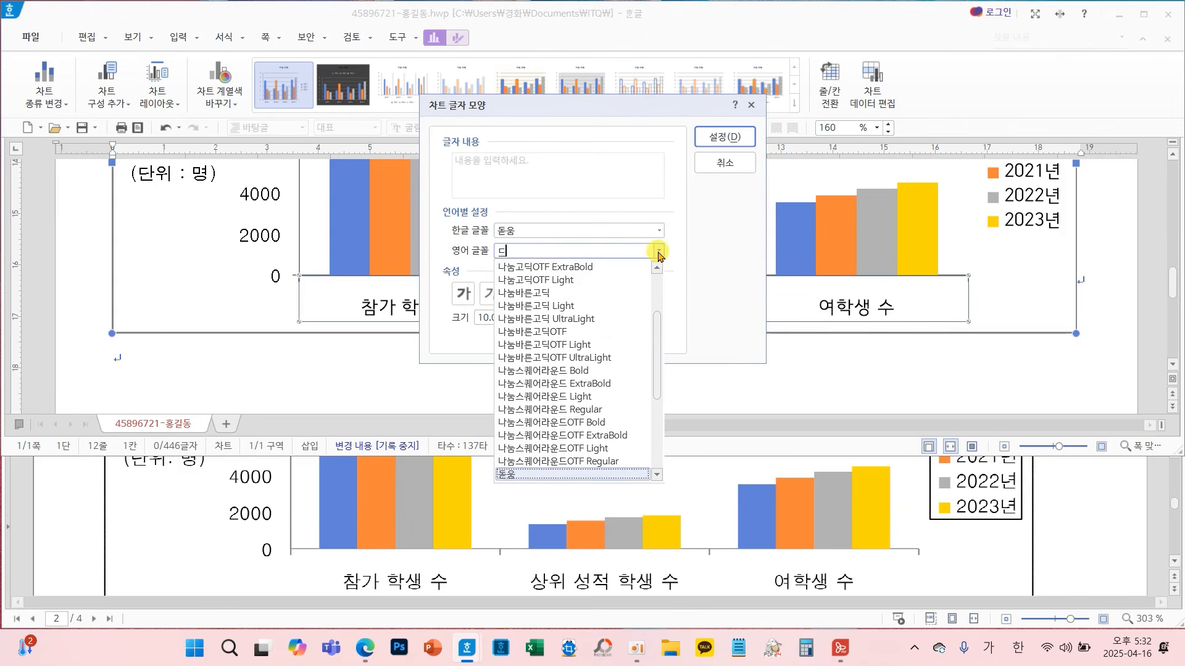
click(506, 474)
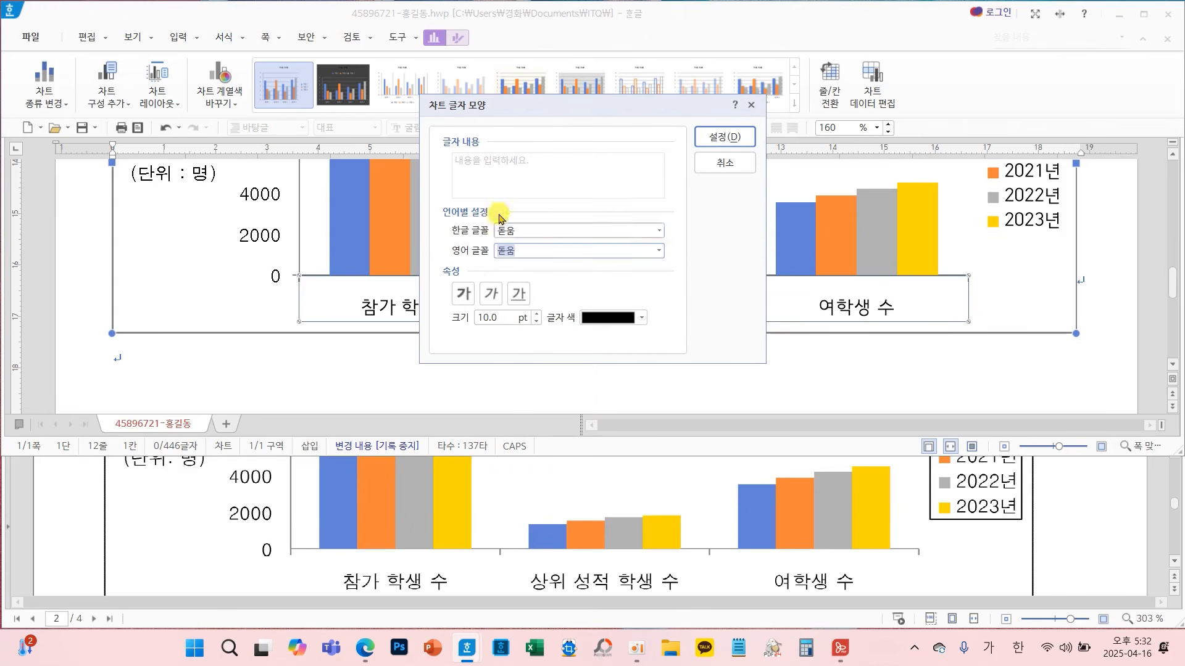
click(724, 137)
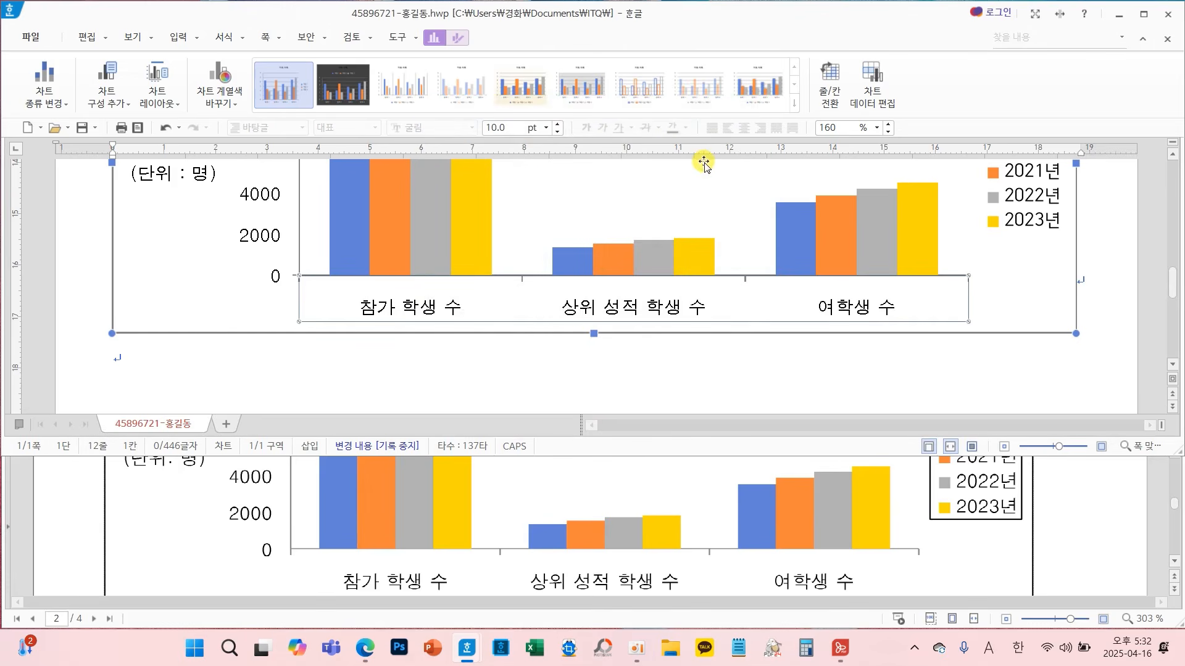
Set both the Korean and English fonts of the chart legend to 돋움
click(1031, 204)
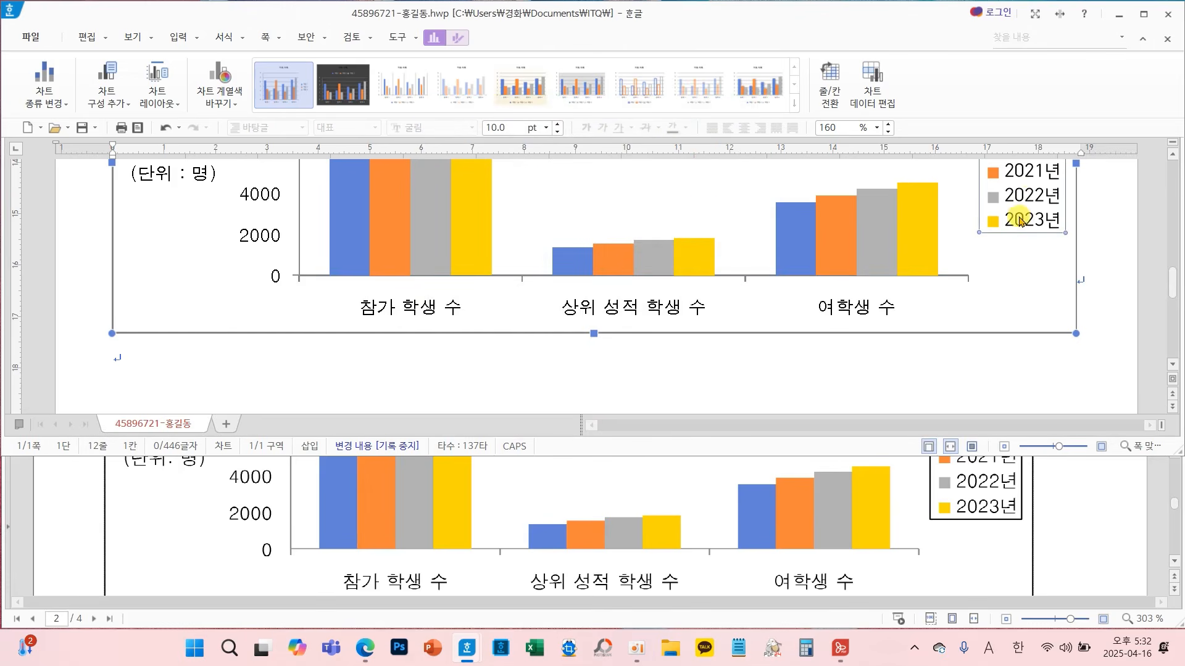
scroll(1019, 221, up, 2)
right_click(1030, 259)
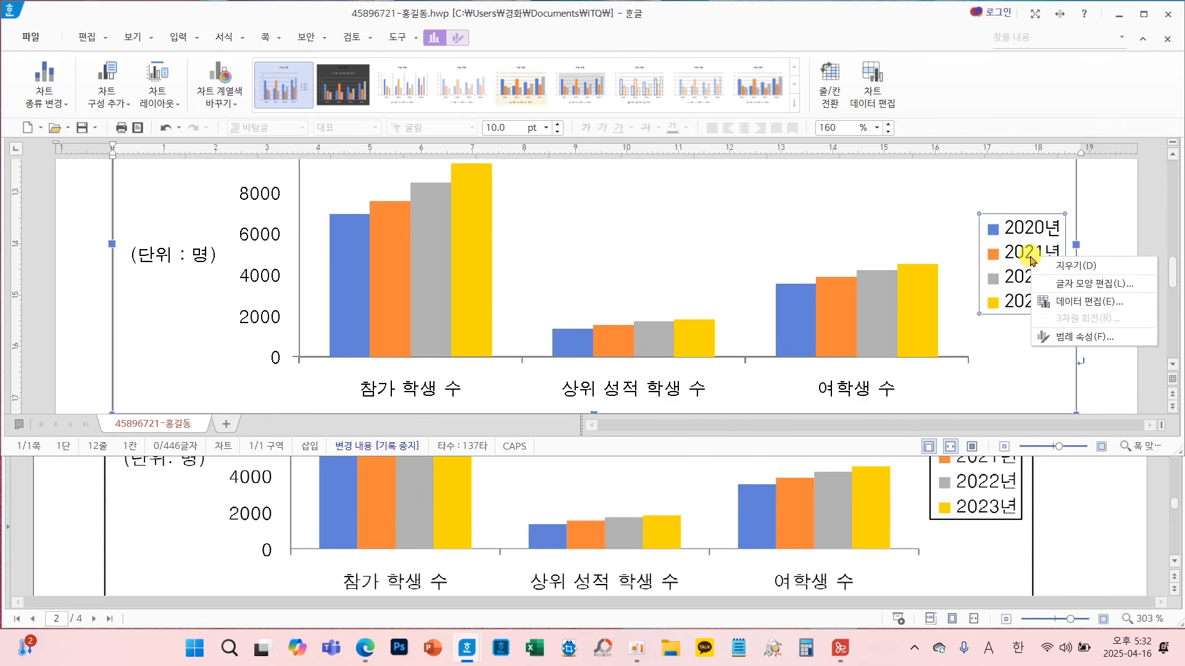
click(1062, 284)
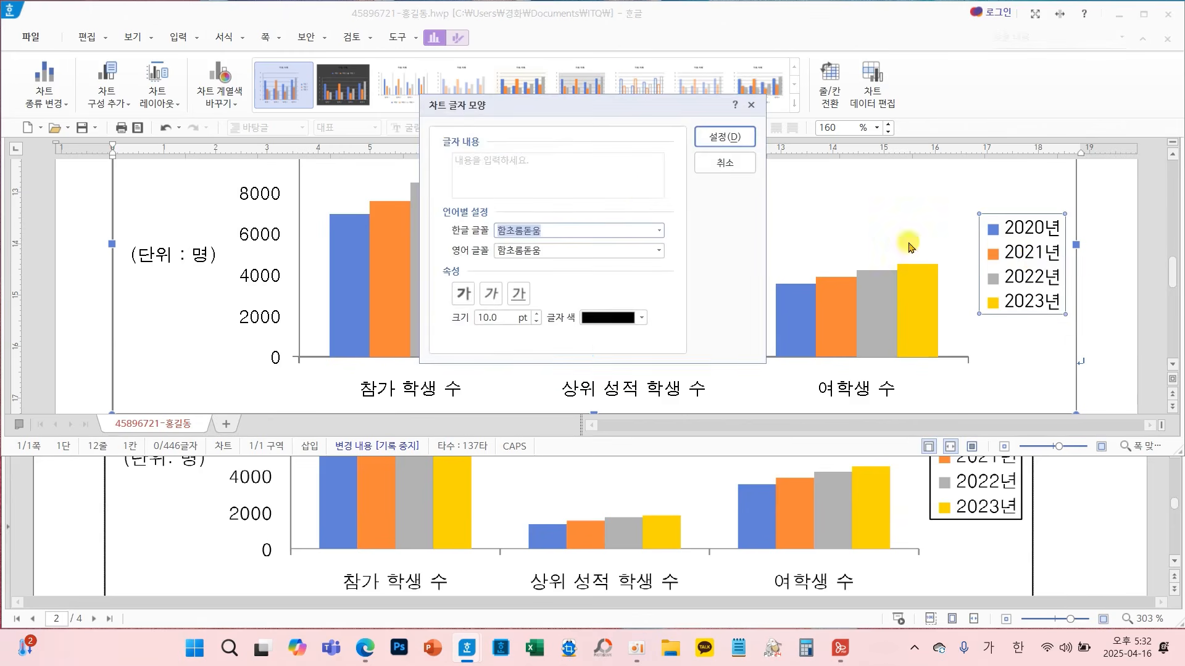
click(592, 231)
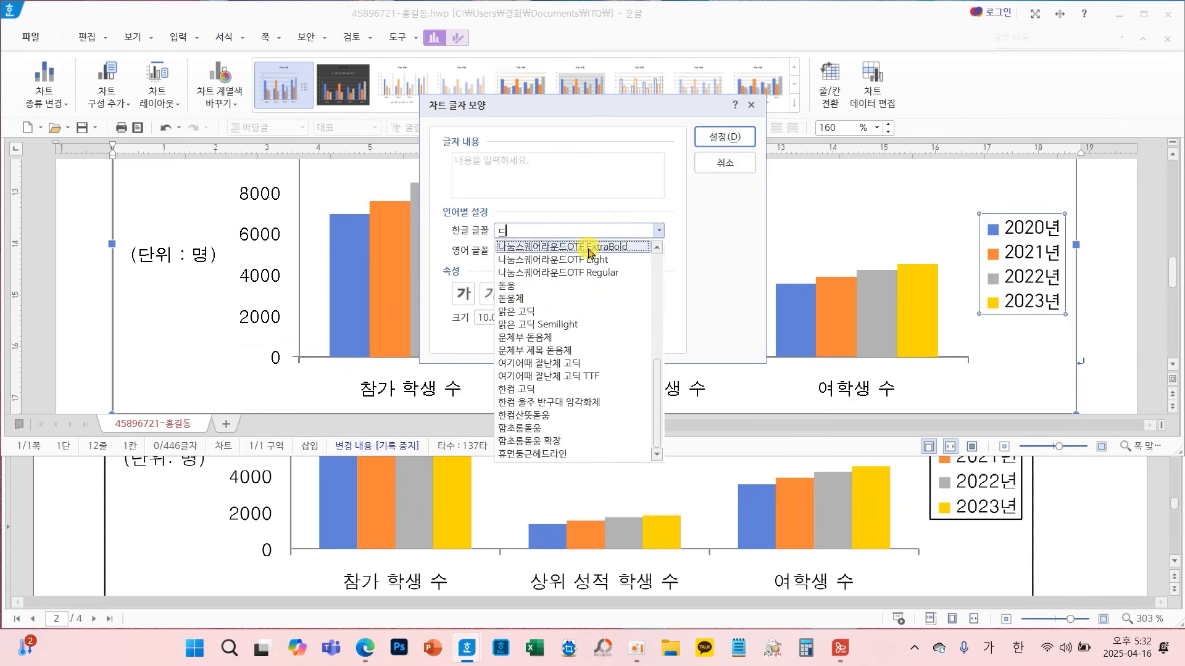
click(582, 285)
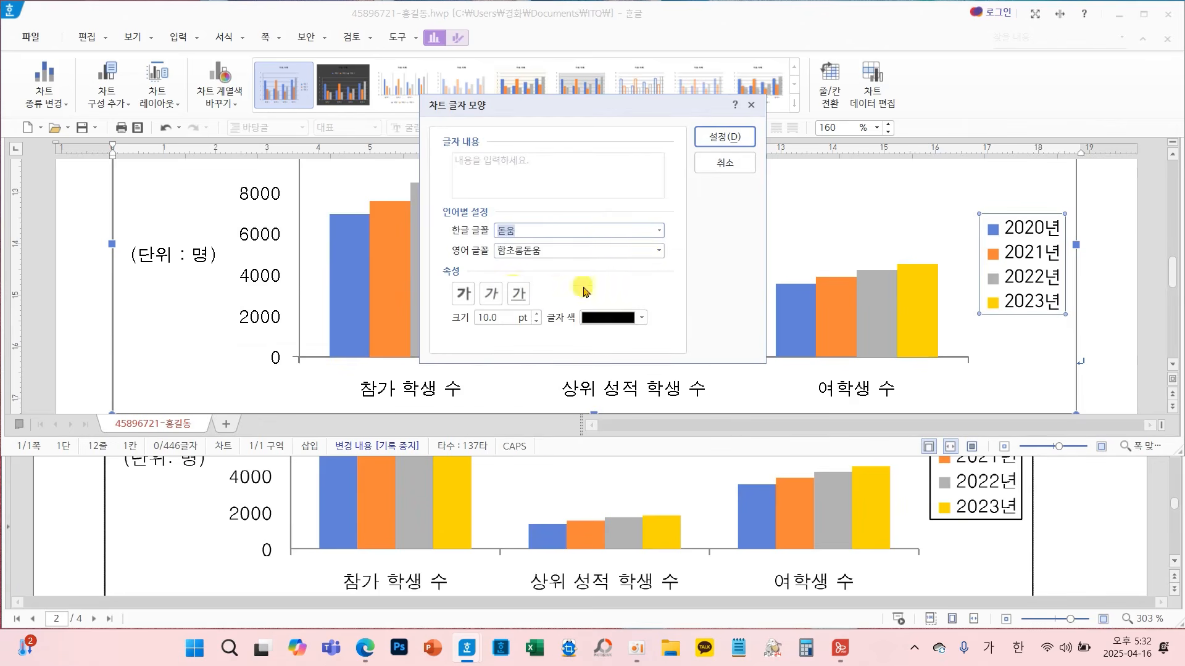
click(658, 250)
text(ㄷ)
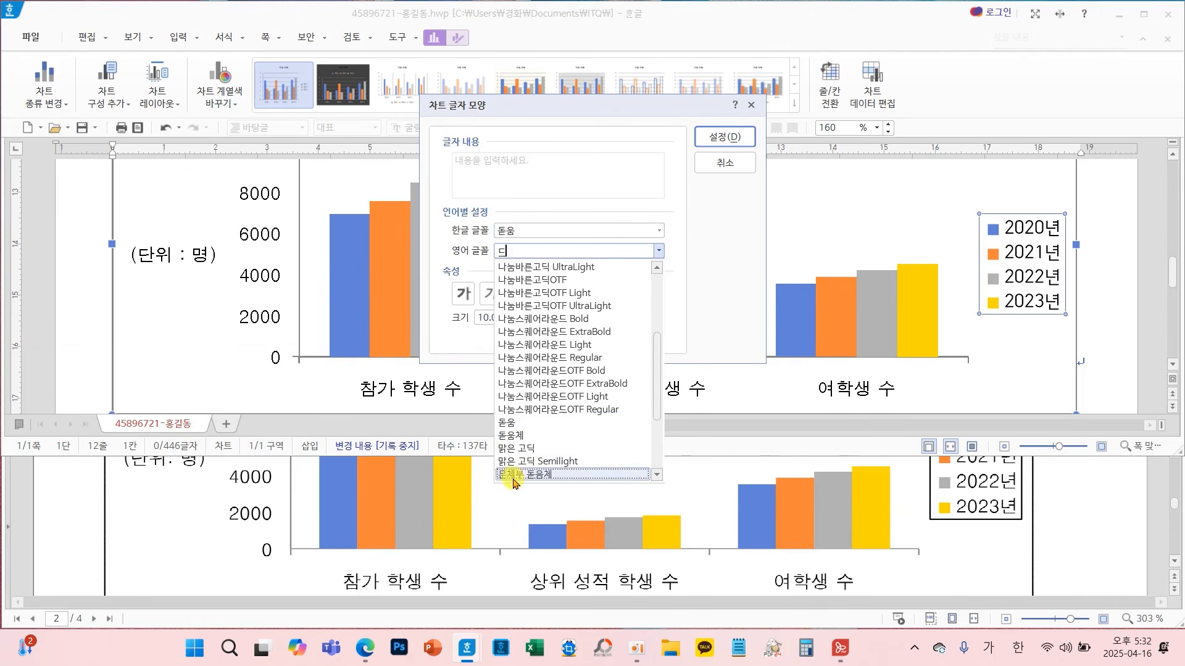
click(510, 423)
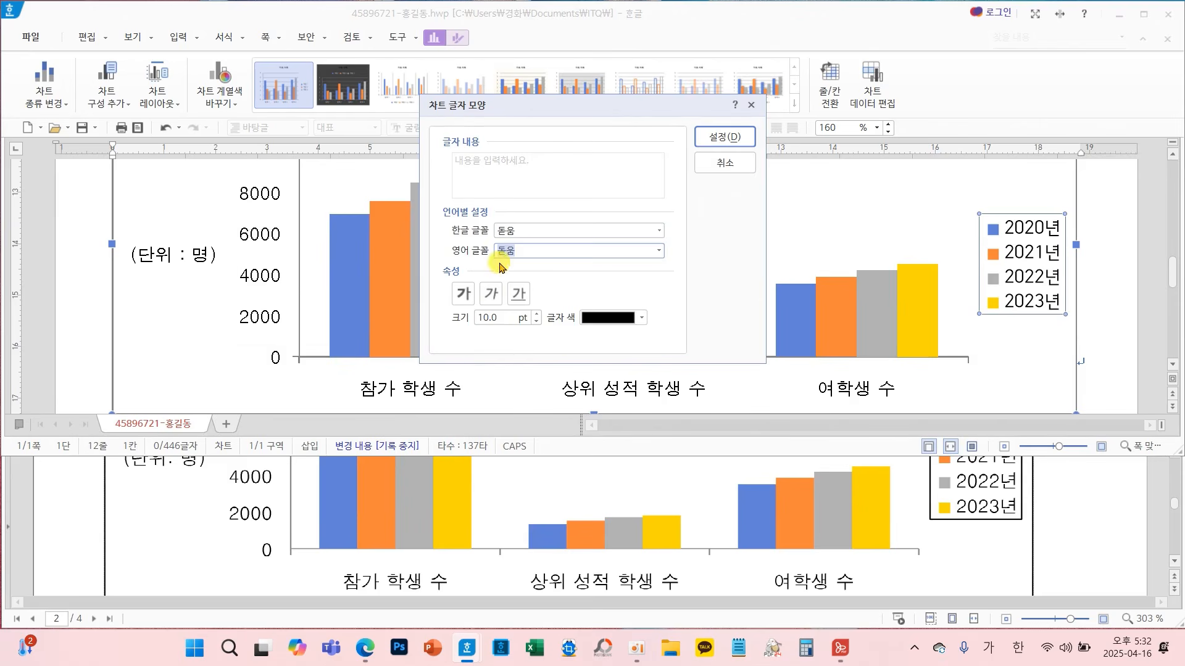
click(725, 137)
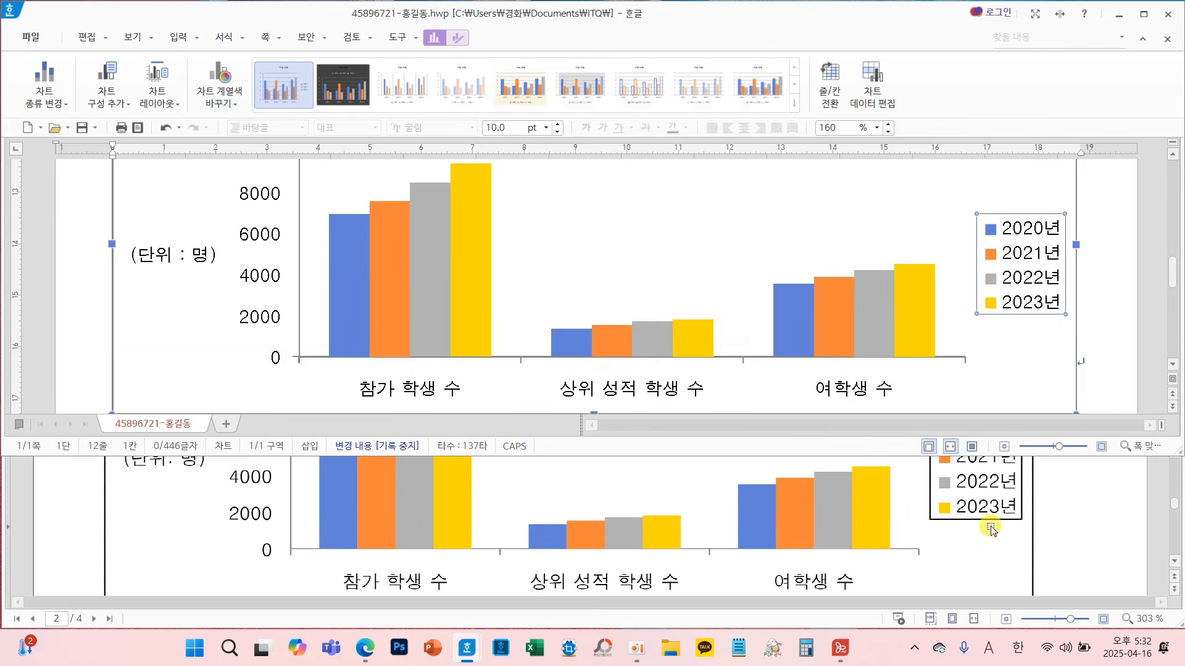
Give the chart legend a black outline, close its object properties and leave chart editing
right_click(1022, 282)
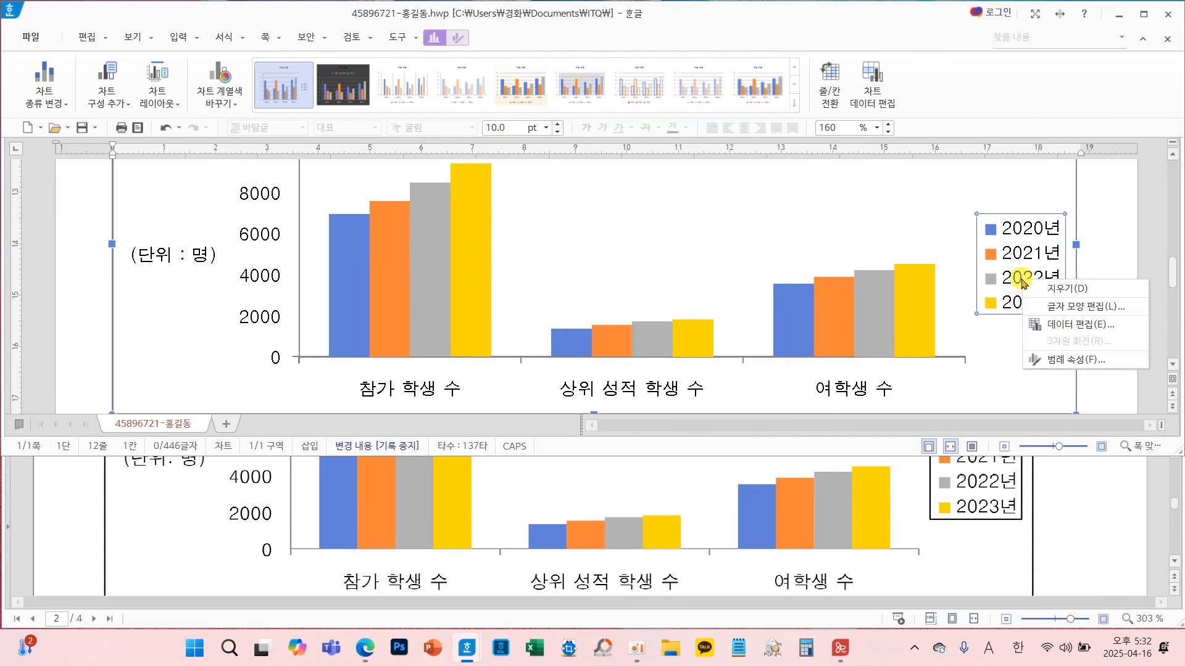
click(1074, 359)
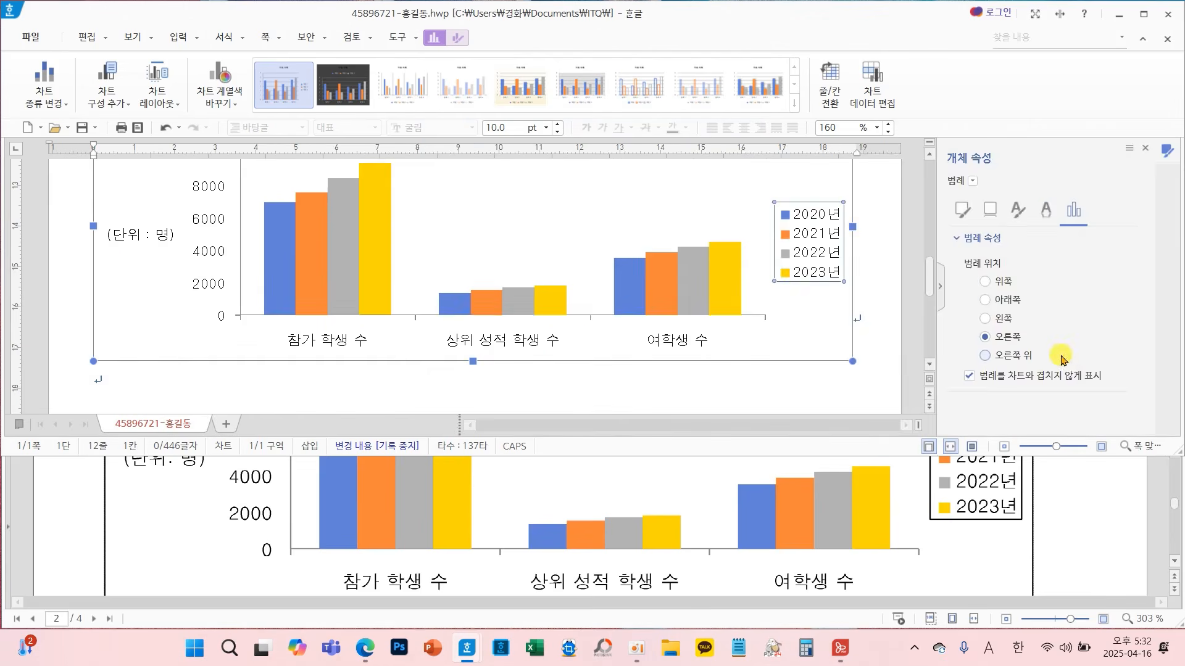
click(963, 210)
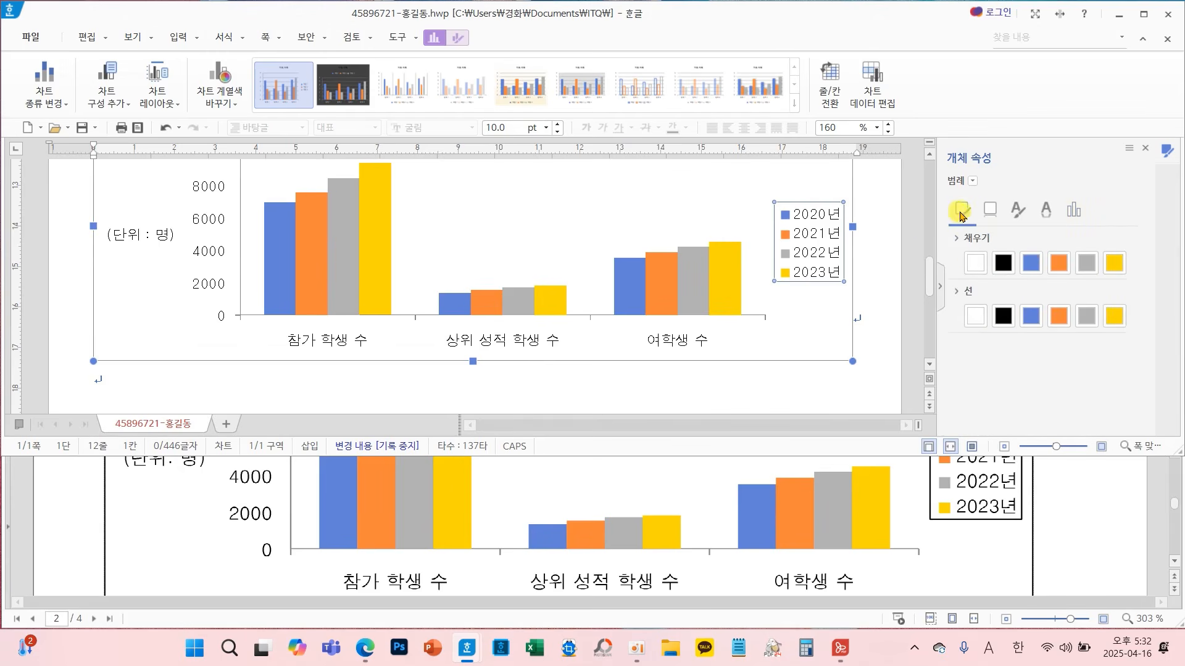
mouse_move(973, 231)
mouse_down()
mouse_move(960, 190)
mouse_move(970, 214)
mouse_move(933, 226)
mouse_move(975, 370)
mouse_move(1003, 332)
mouse_up()
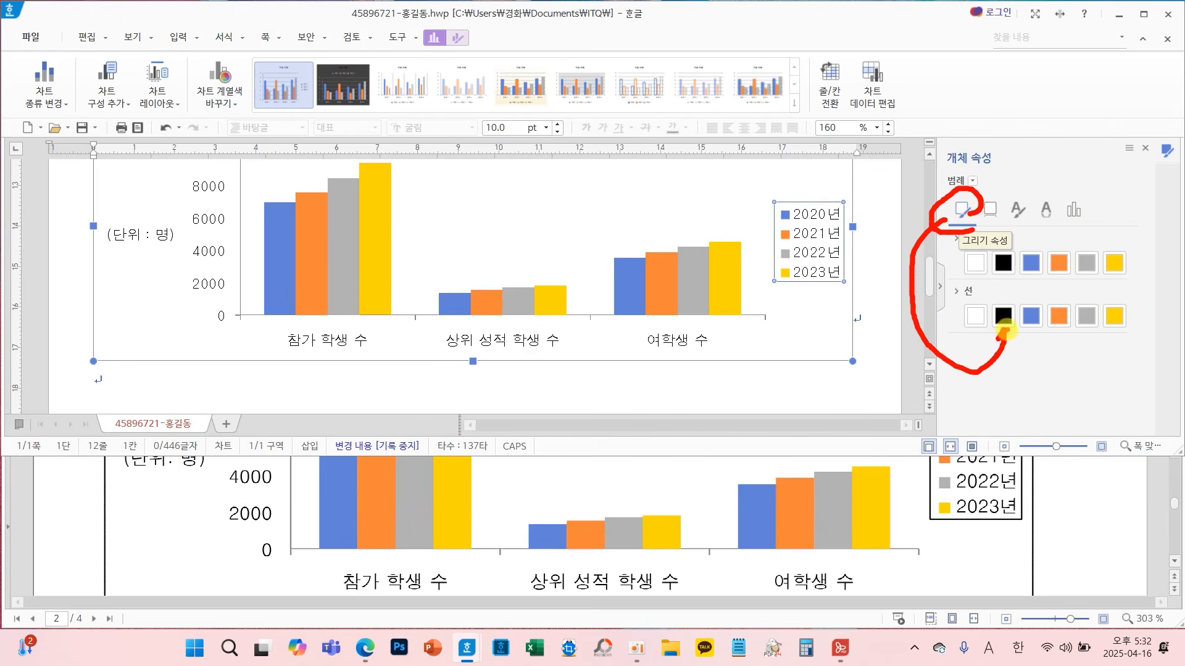
key(Escape)
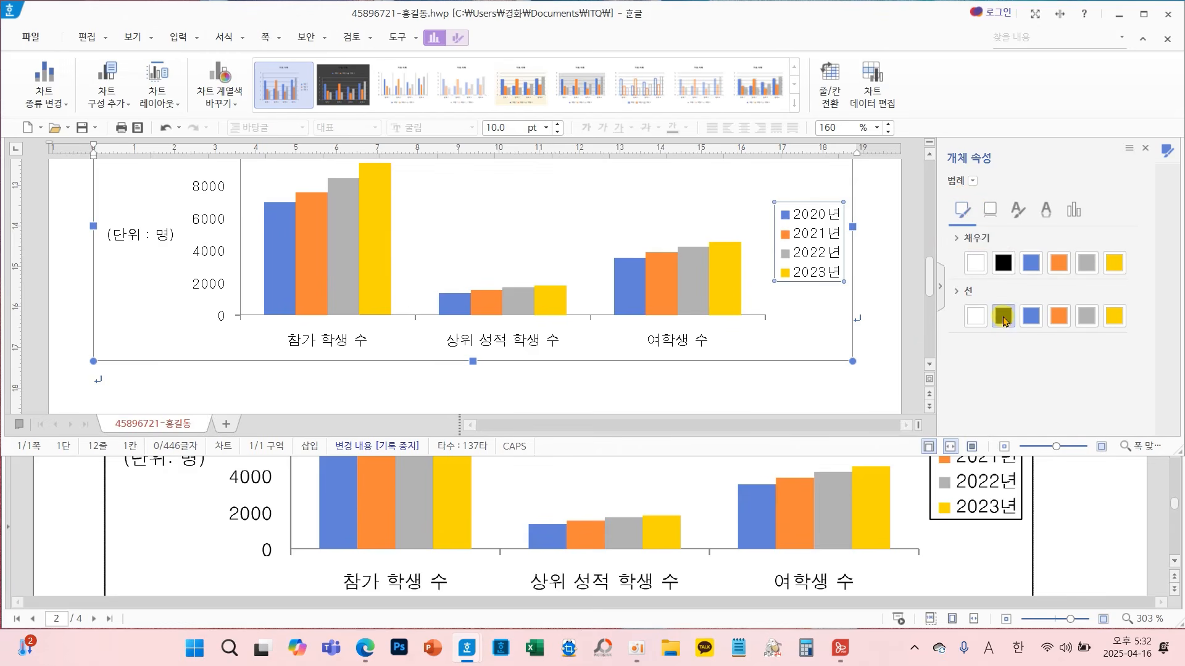
click(1003, 321)
click(1146, 149)
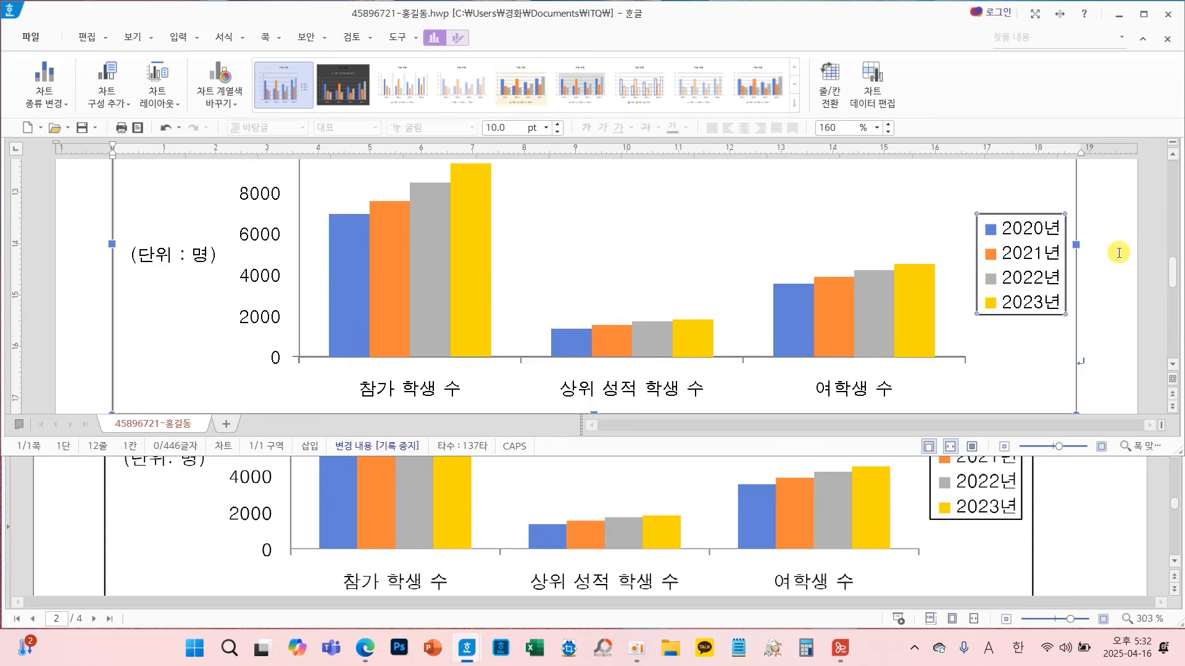
click(1108, 269)
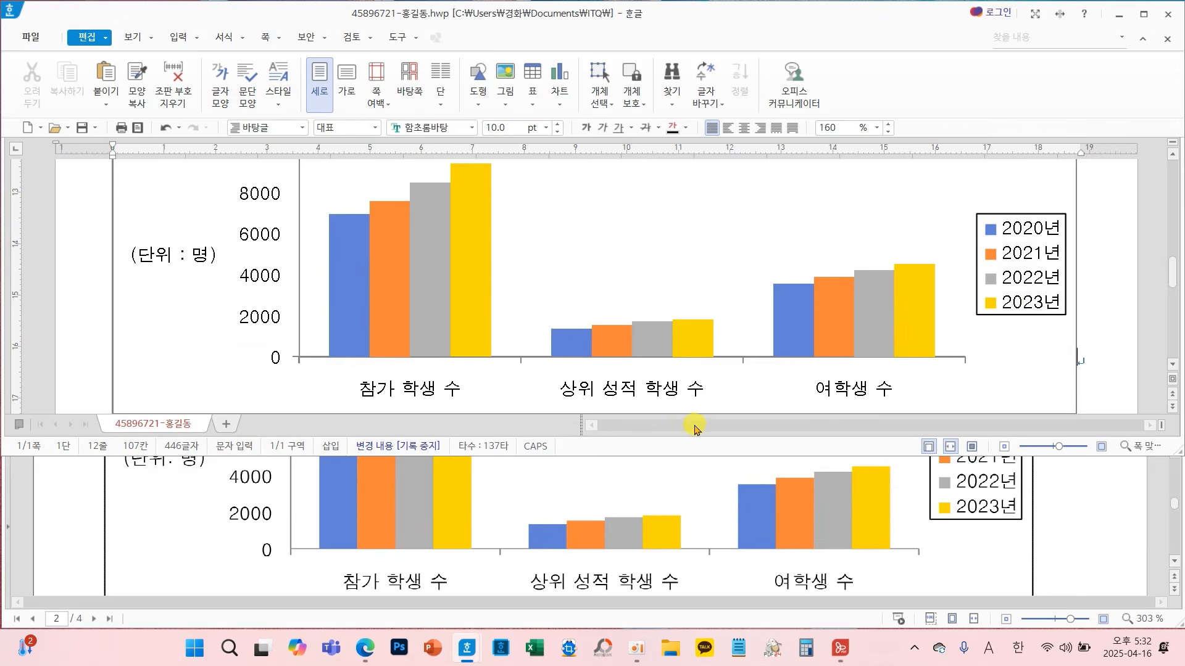
scroll(658, 379, down, 3)
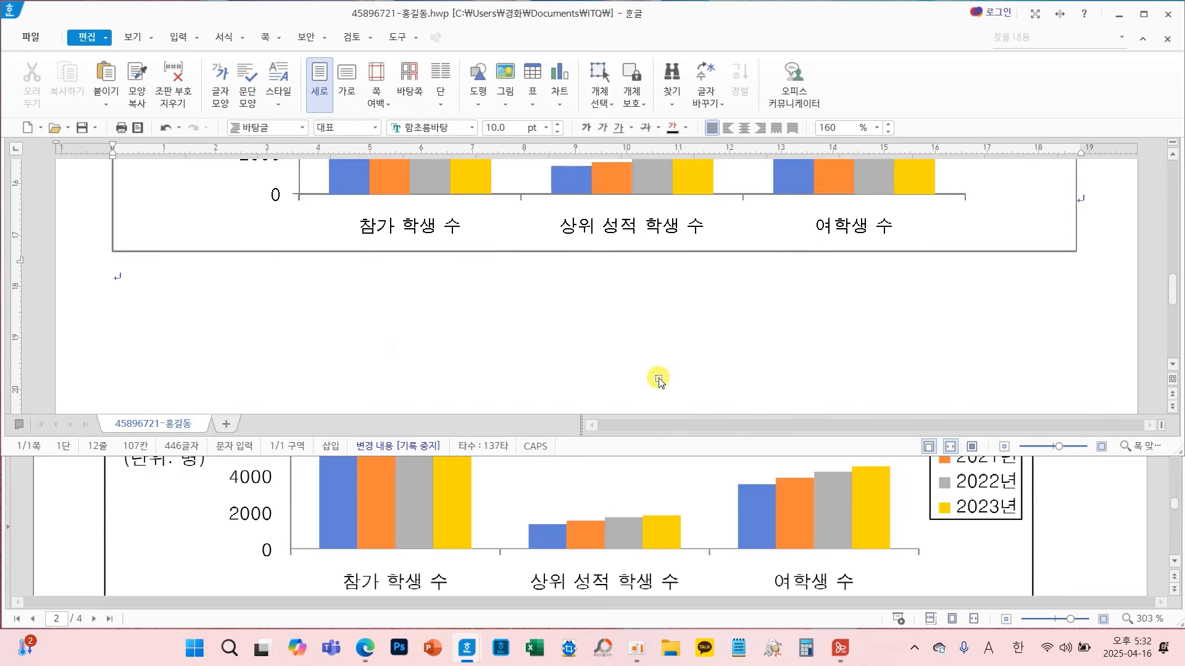
Start a new section on a new page below the chart and save the document
click(206, 354)
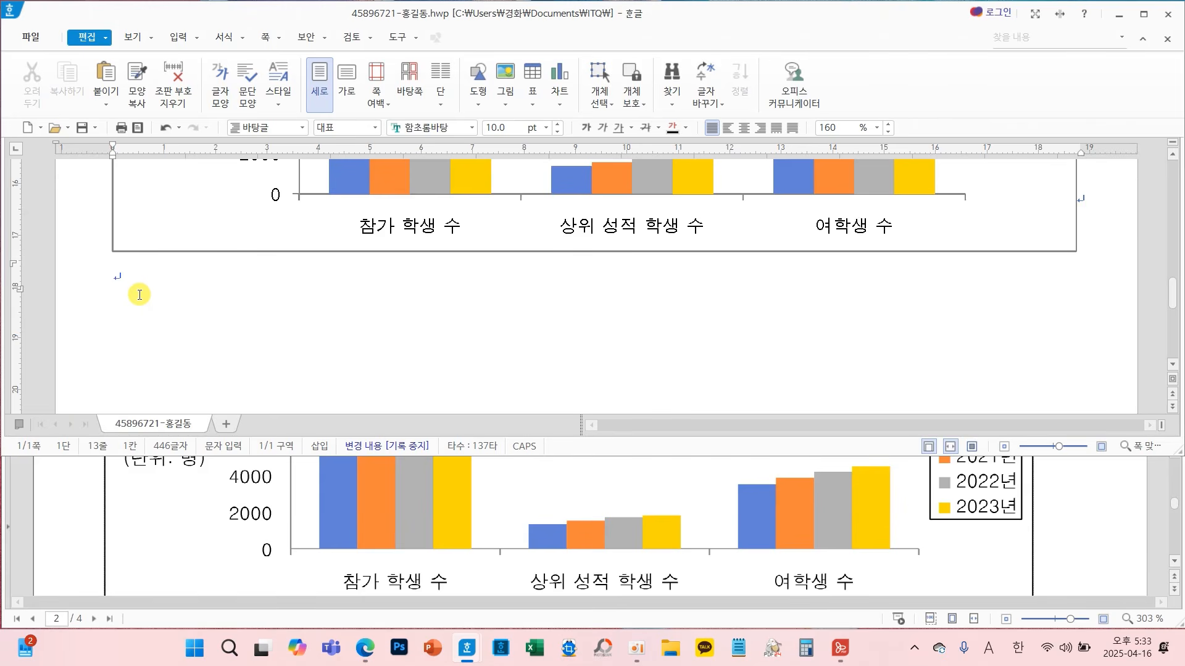
key(alt+shift+Return)
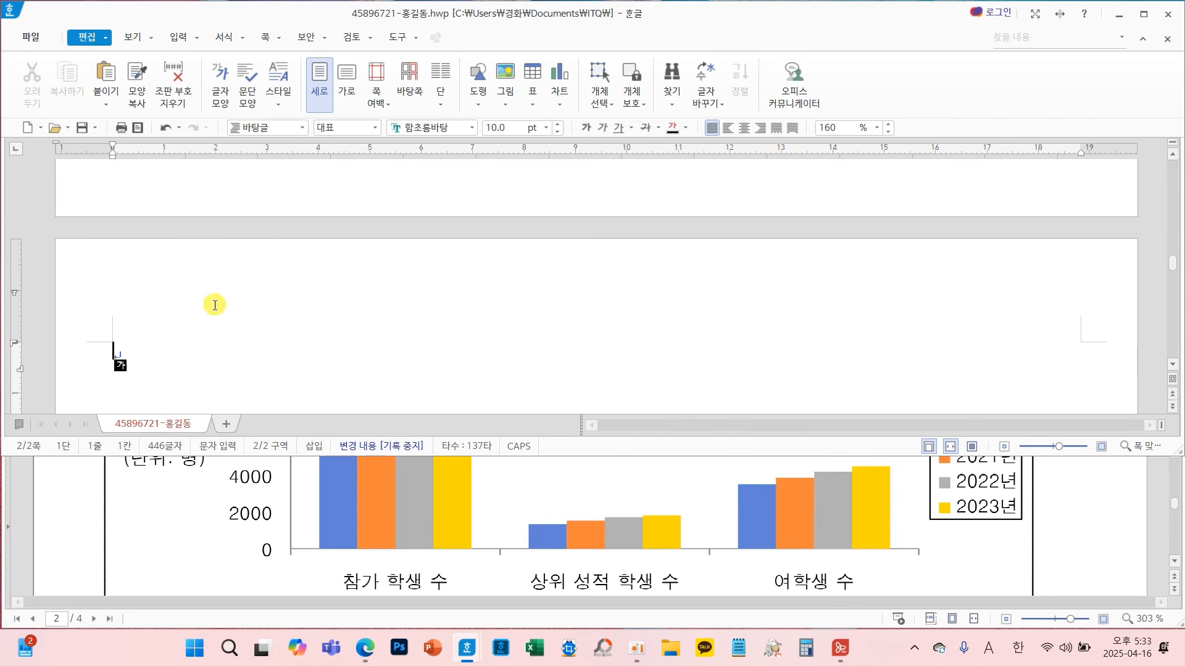
click(82, 127)
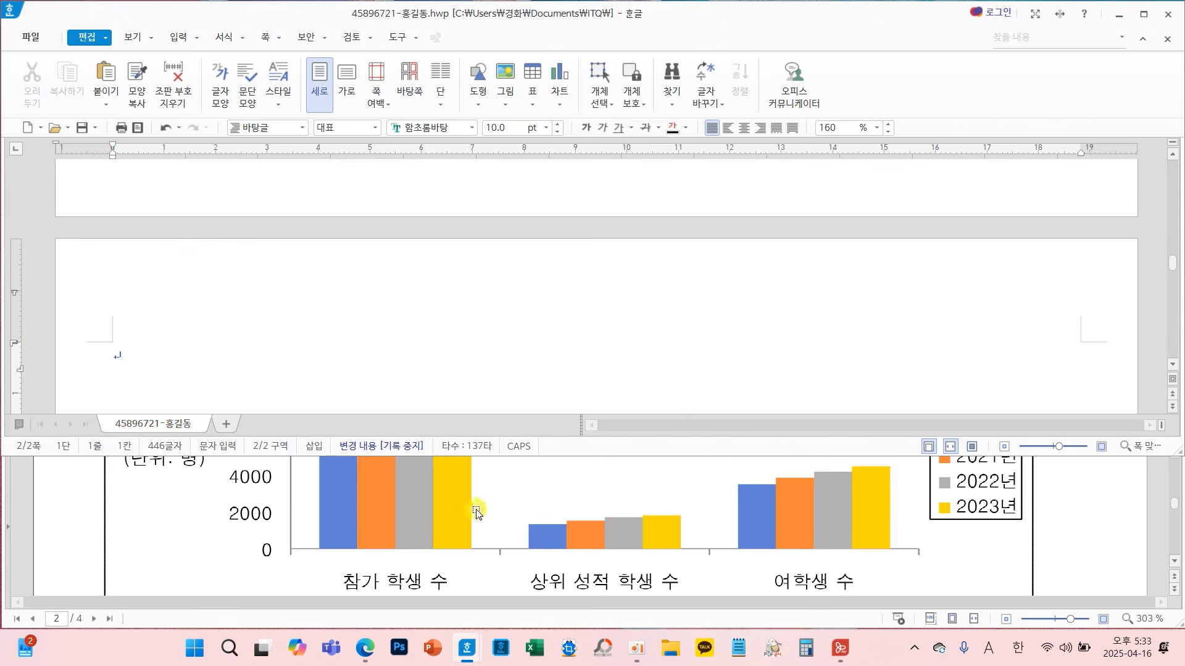
Enter the question number "3." on the new page and start the line below it with "(1)"
scroll(476, 512, down, 5)
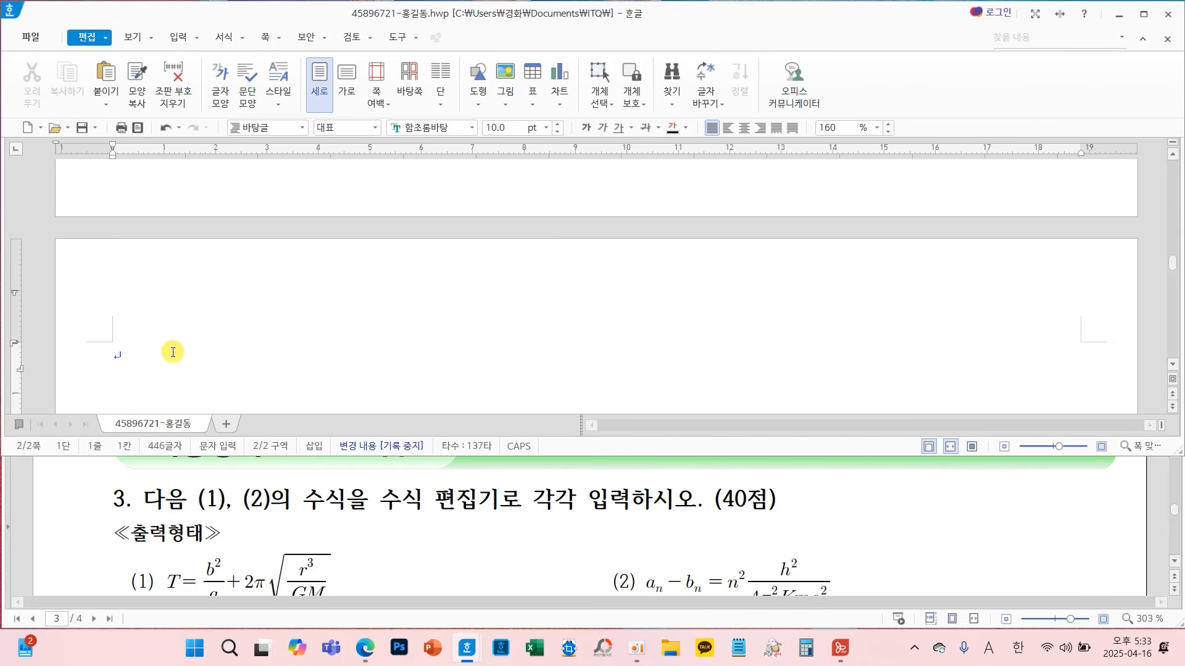
scroll(173, 351, down, 3)
text(3. )
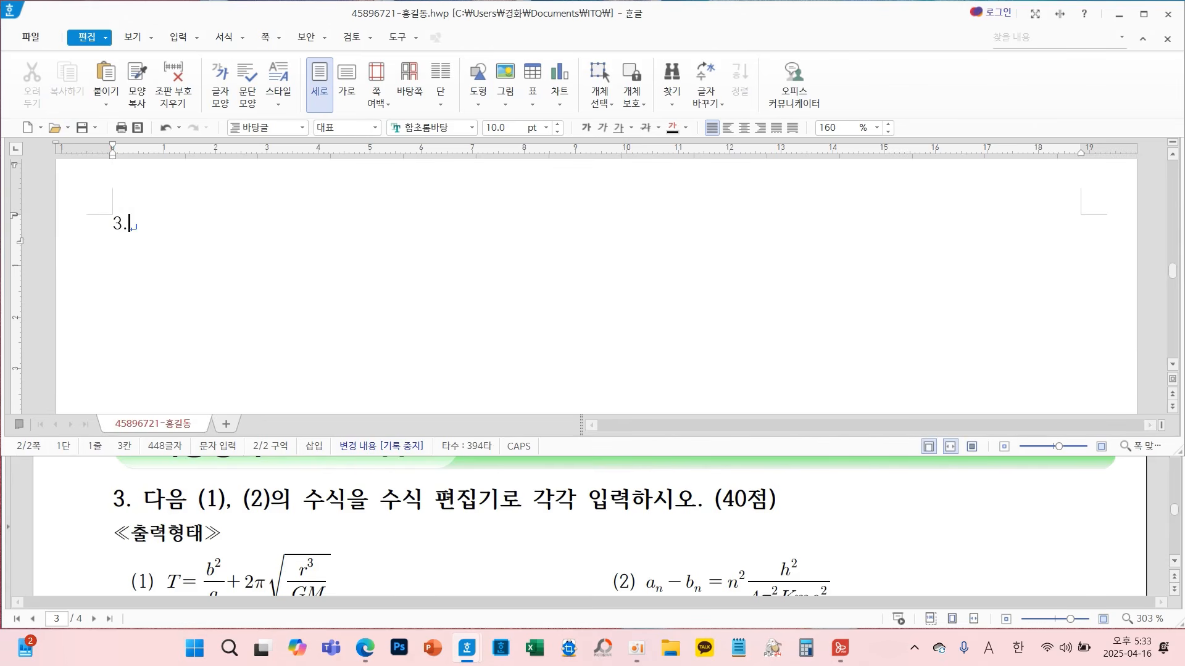
text((1))
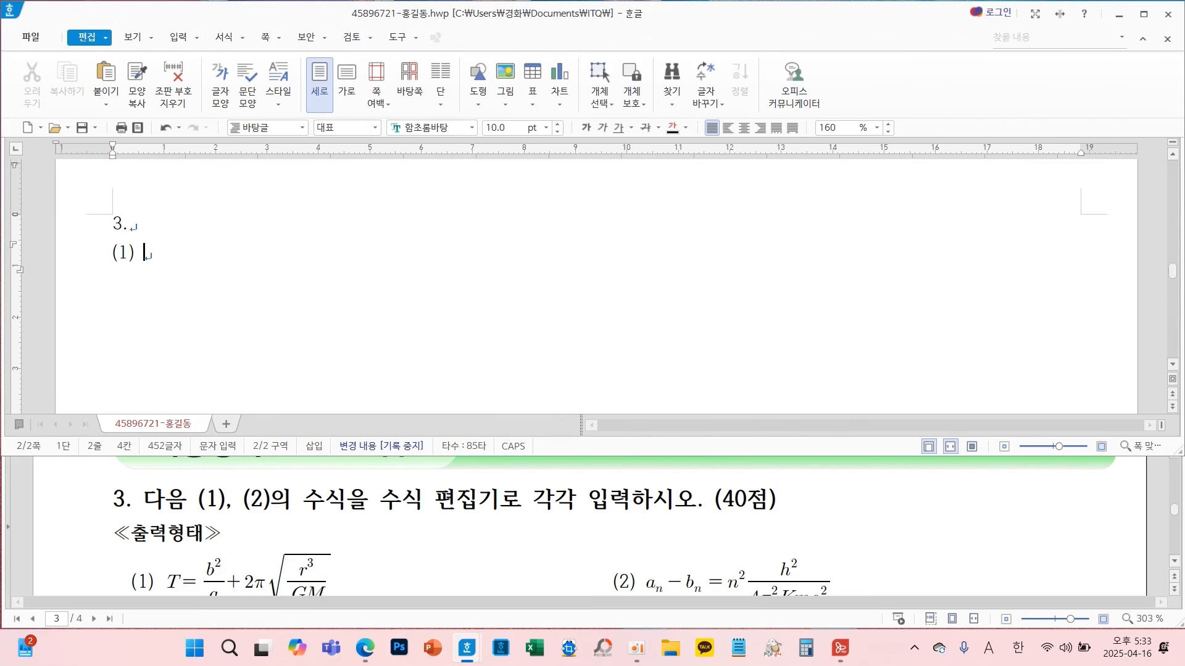
Open the equation editor for item (1) and begin its formula with "T=" followed by an empty fraction
scroll(395, 501, down, 2)
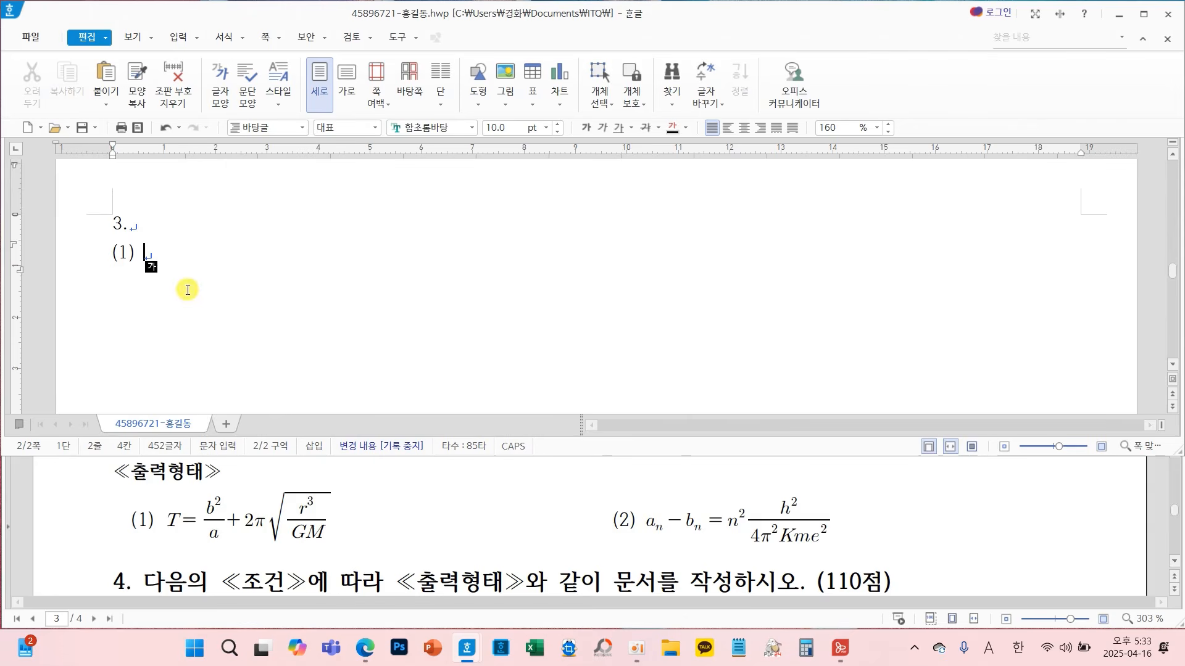
click(178, 37)
click(251, 80)
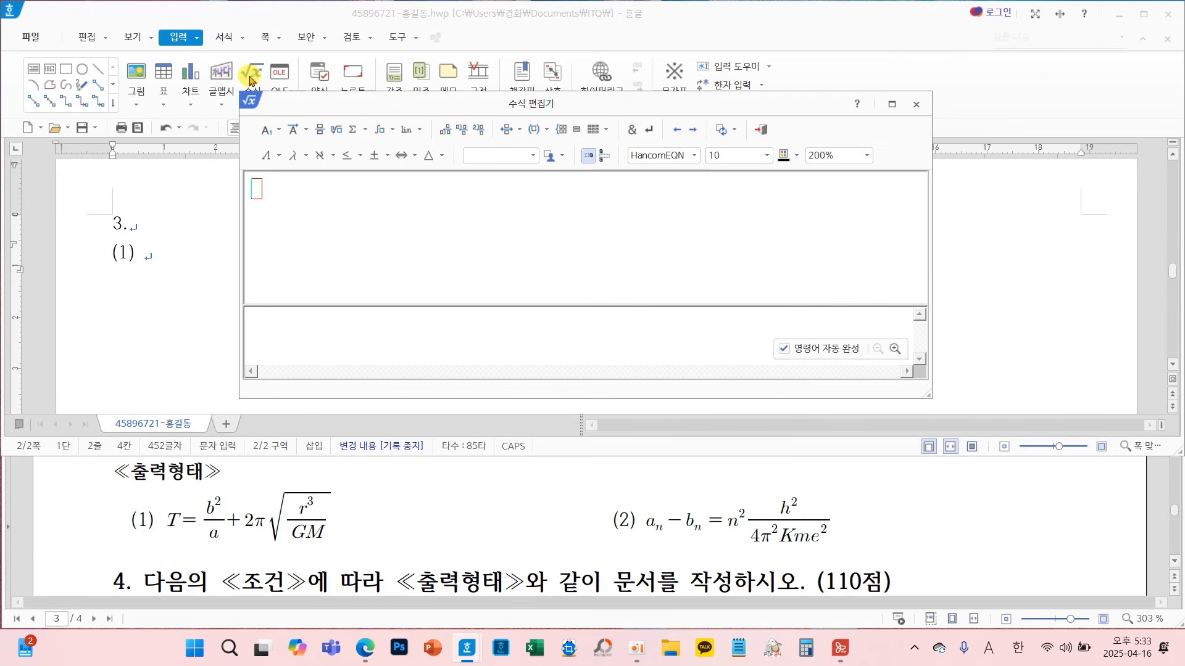
drag(299, 106, 309, 96)
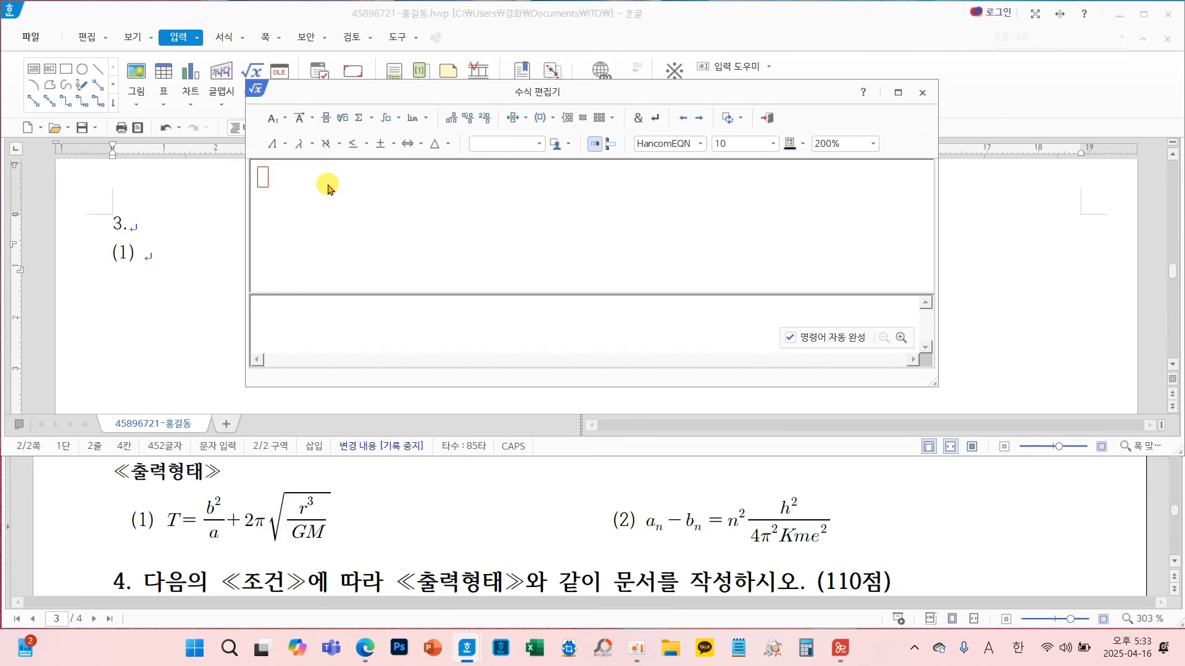
text(t)
key(BackSpace)
text(T=)
click(326, 118)
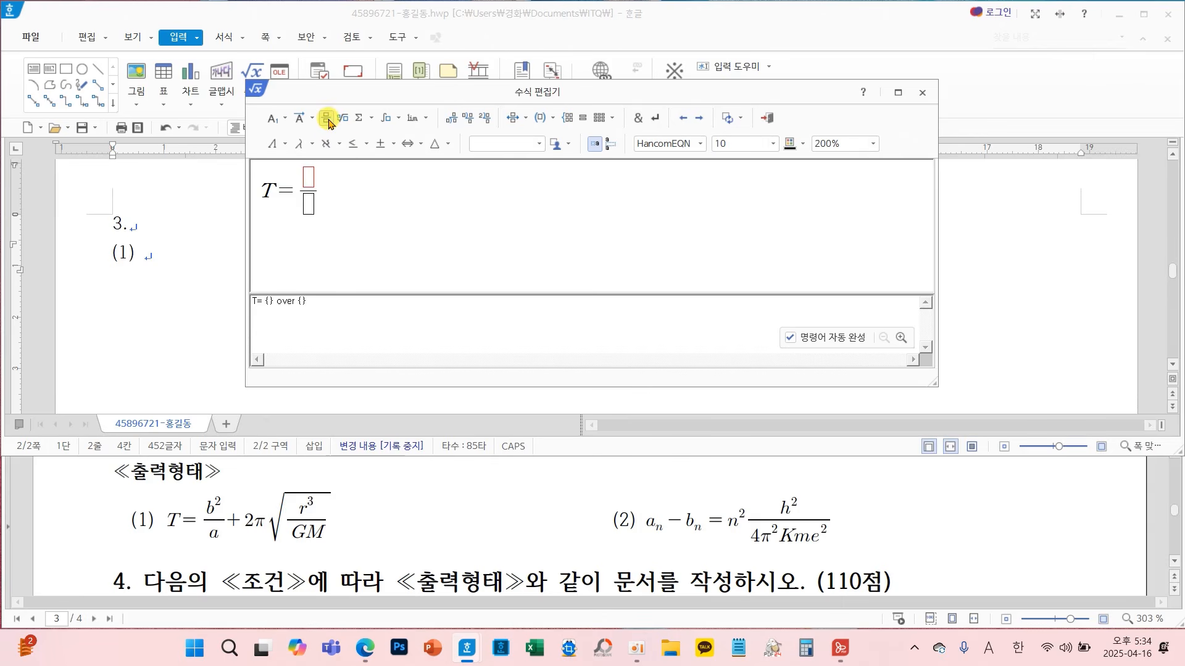
text(B)
key(BackSpace)
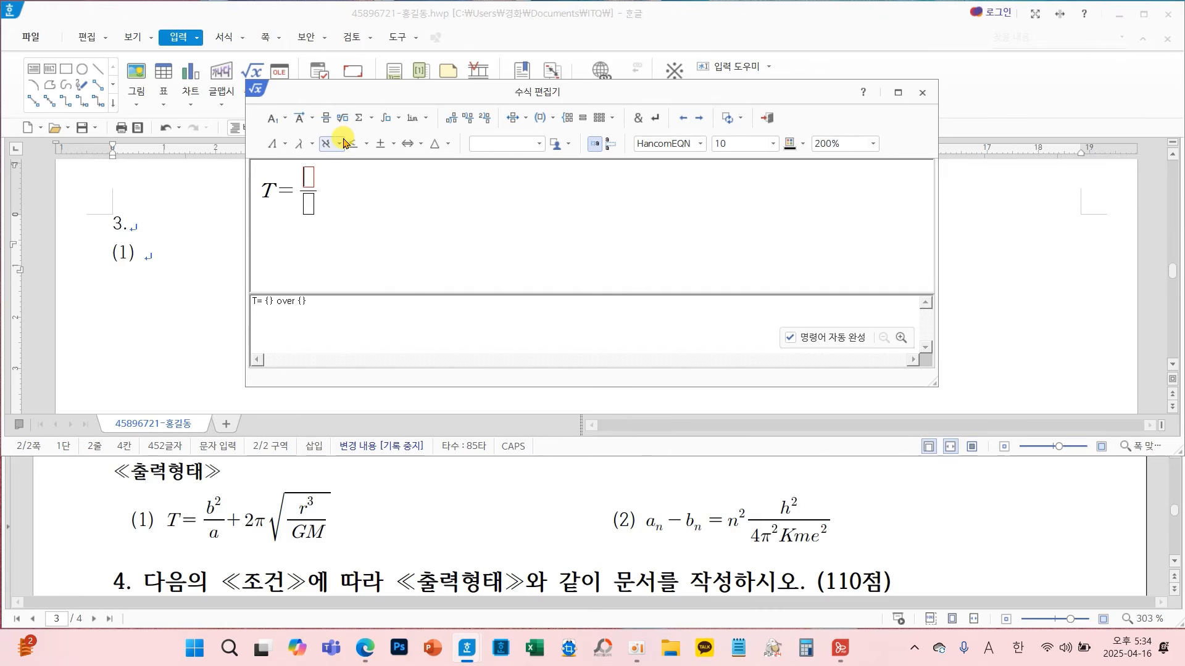
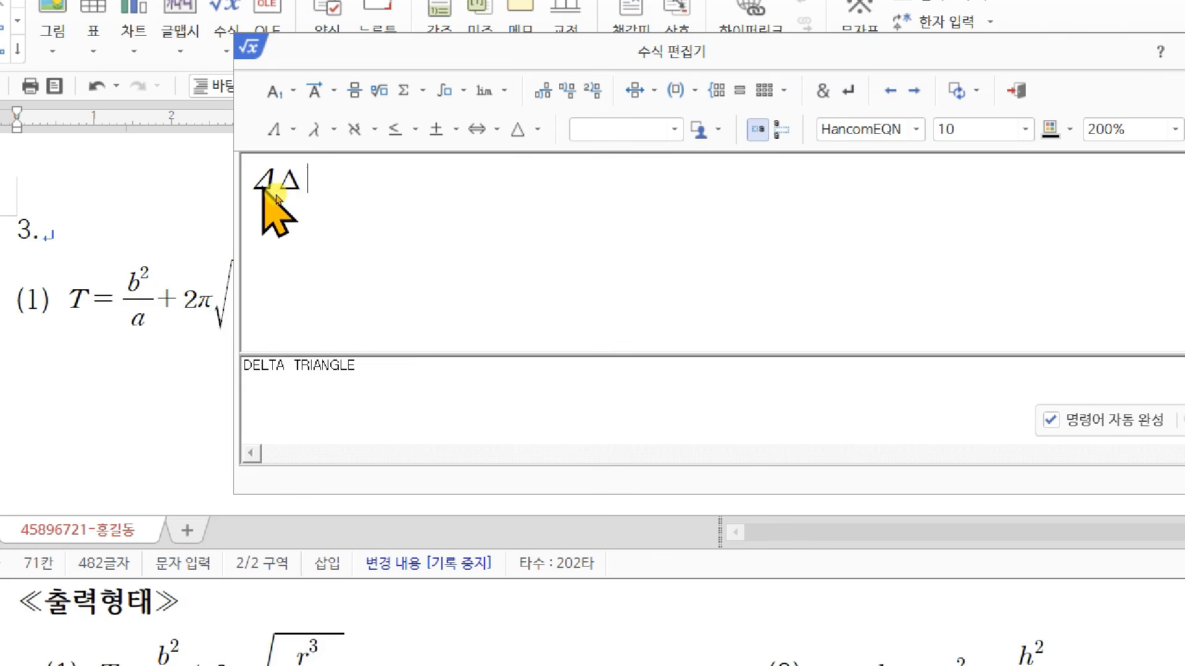
Try two more pairs of the Greek capital delta and the triangle symbol in the sample equation
click(292, 129)
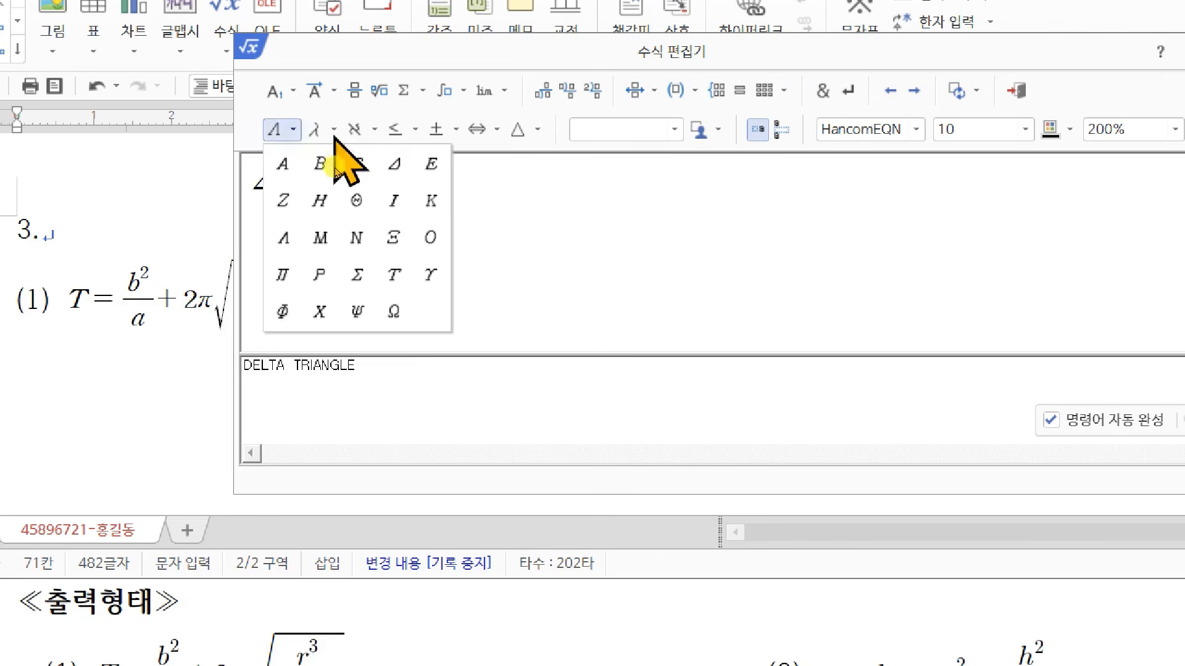
click(388, 164)
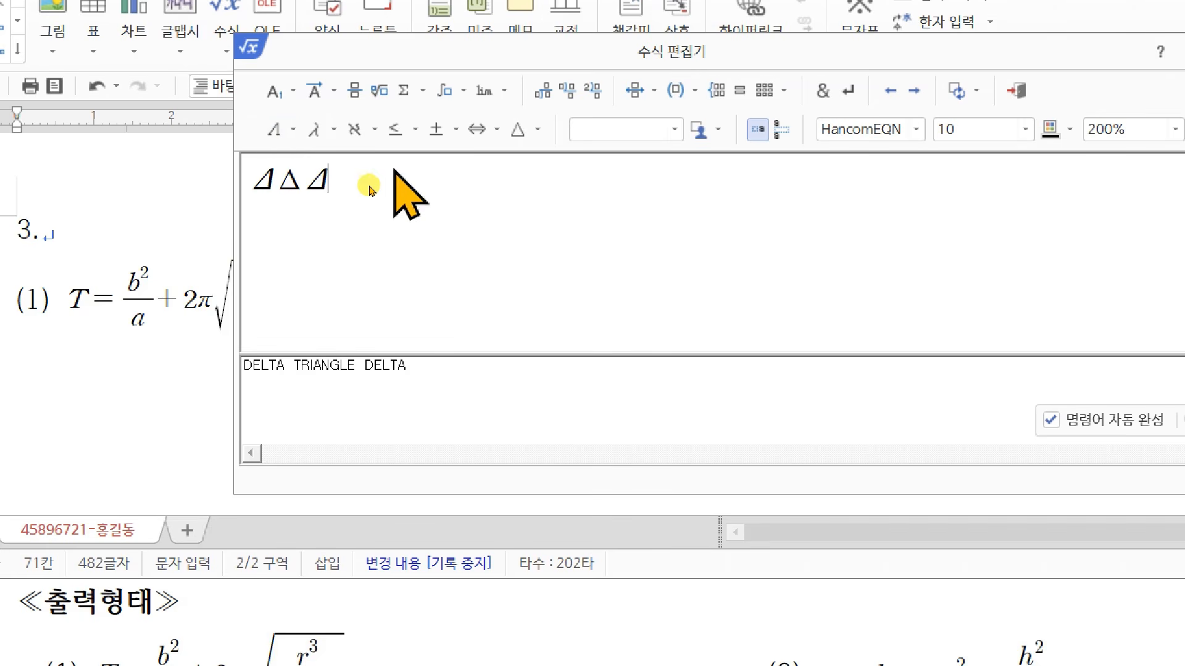
click(537, 129)
click(675, 164)
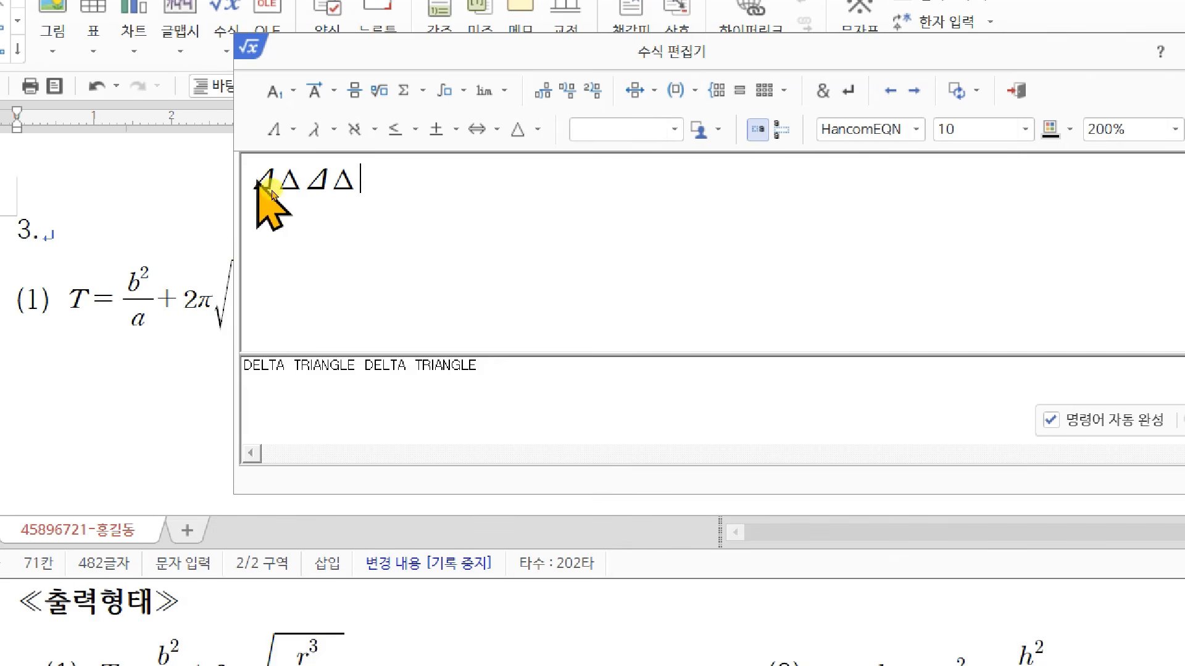
click(292, 129)
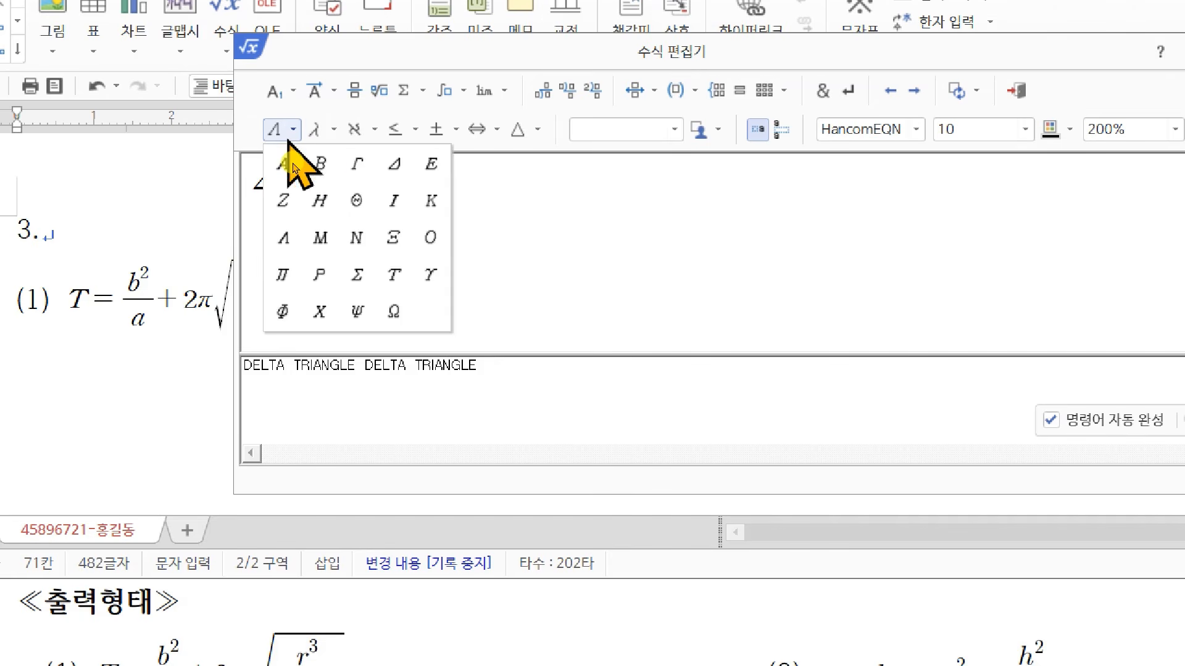
click(388, 165)
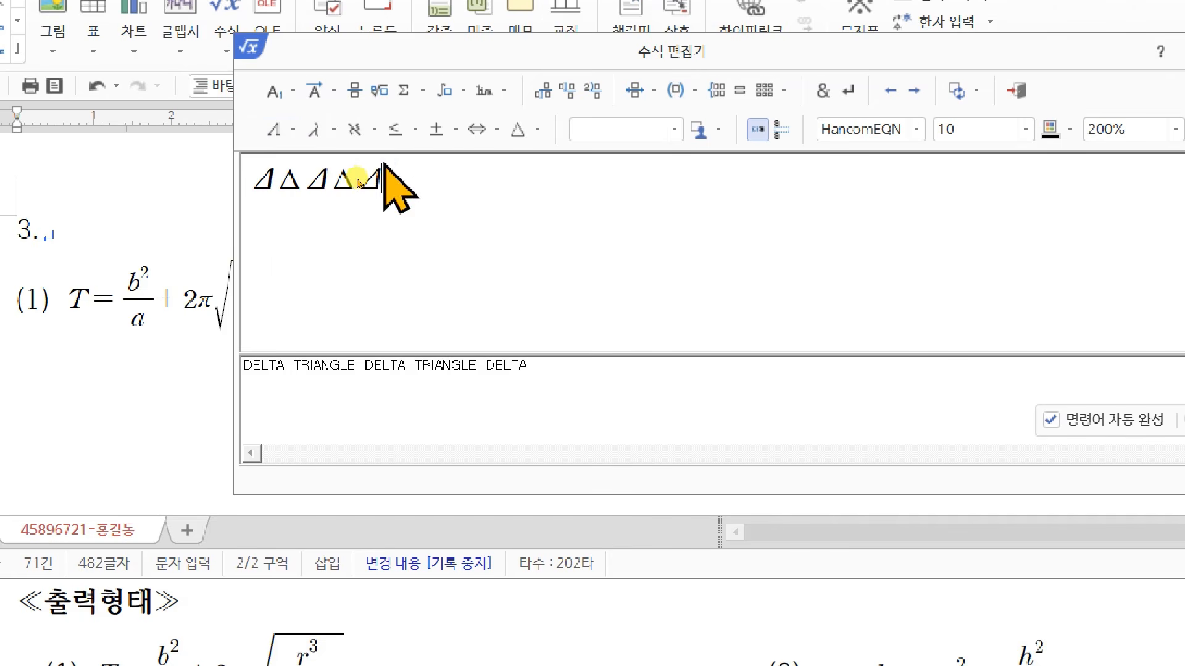
click(524, 130)
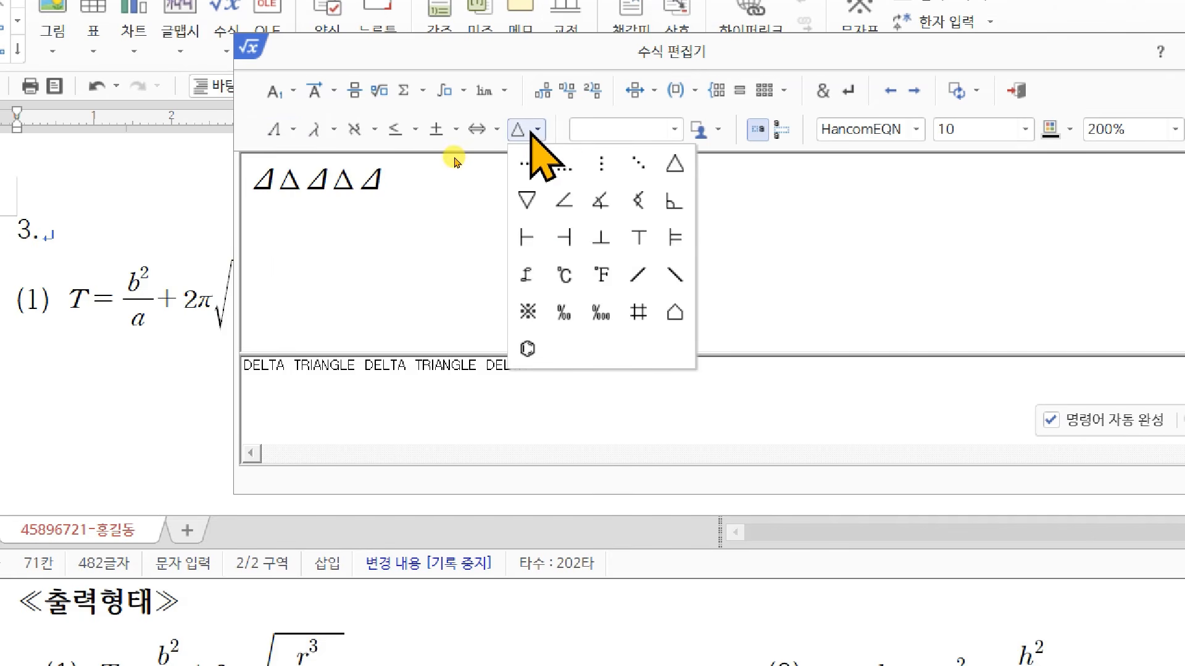
click(675, 163)
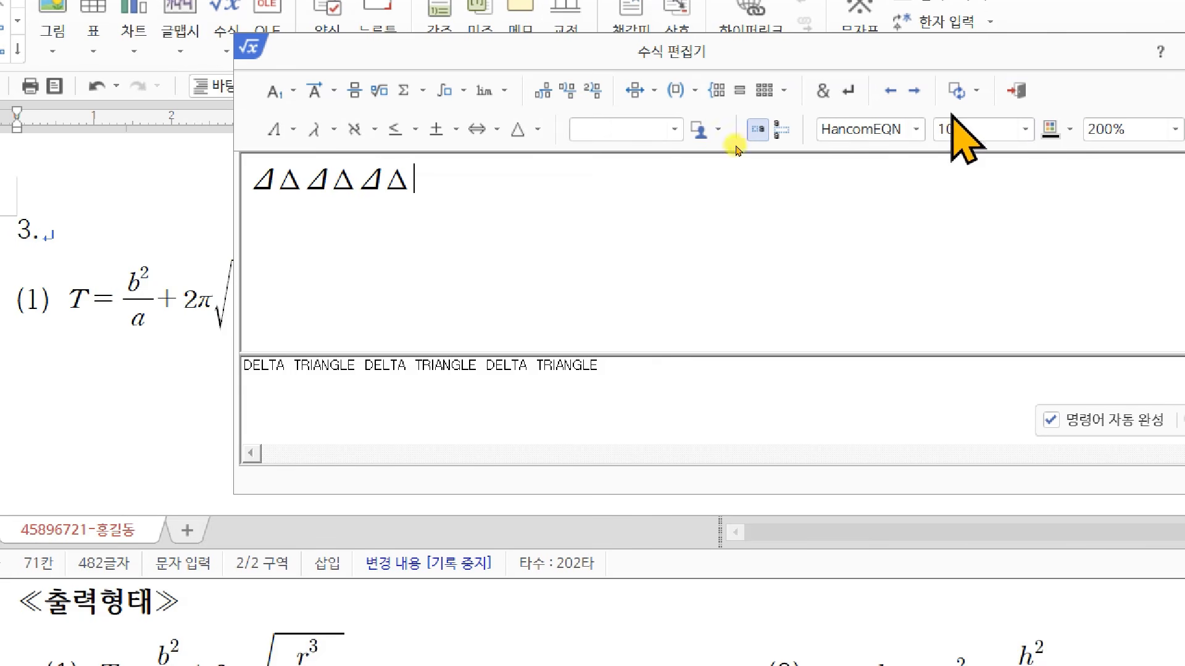
Close the equation editor, delete the sample delta and triangle equation beside item (2), and save the document
click(1015, 92)
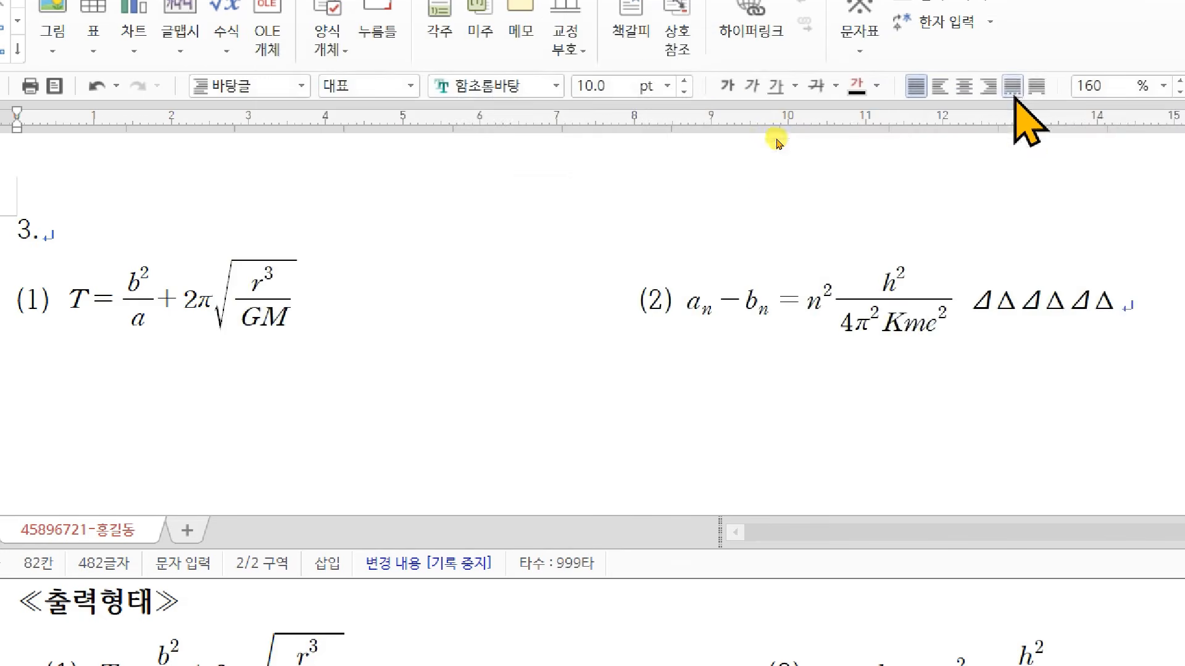
click(1042, 302)
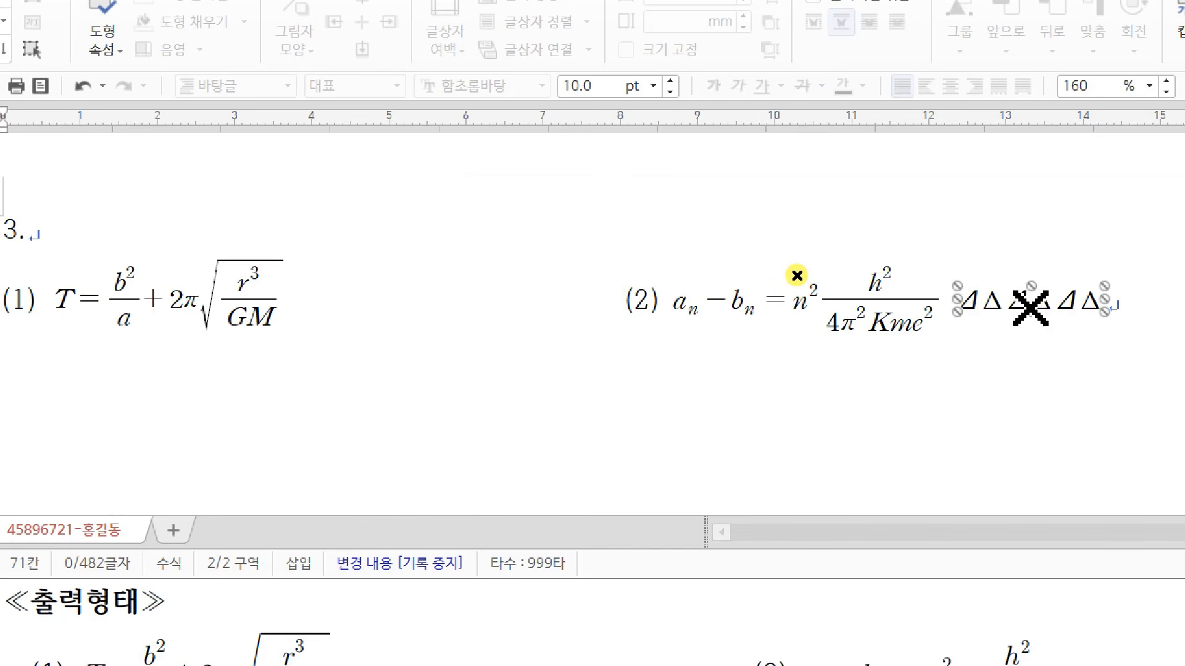
key(Delete)
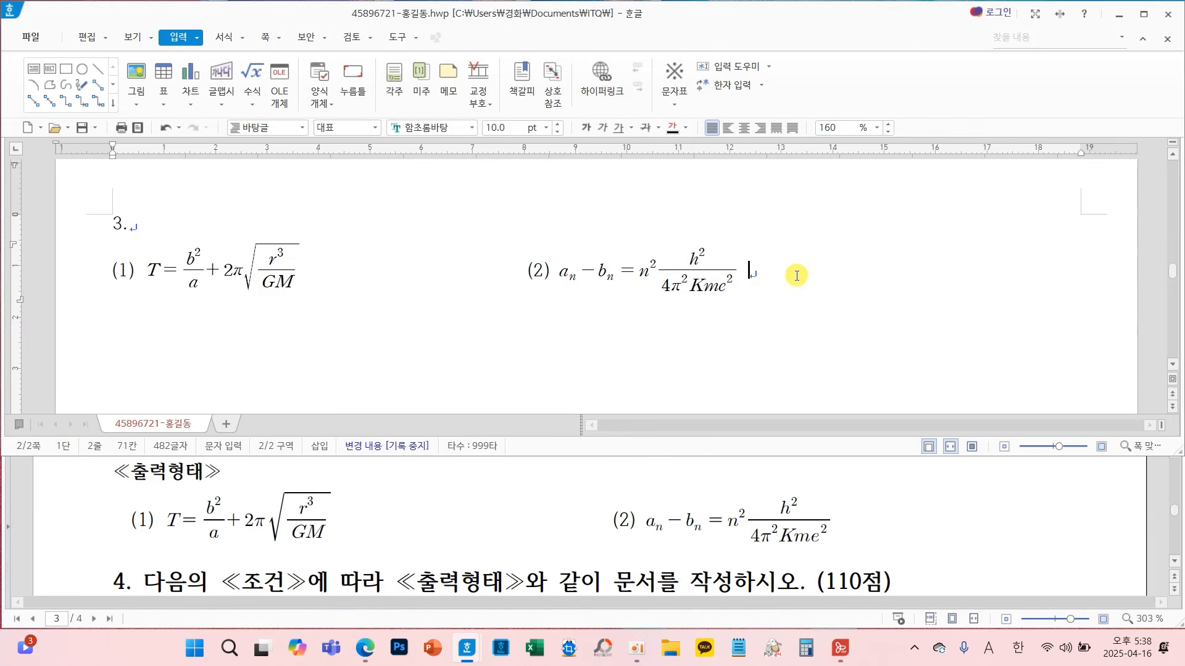
click(82, 129)
Leave four blank lines below the equations, enter the question number "4." and start a new line under it
key(Return)
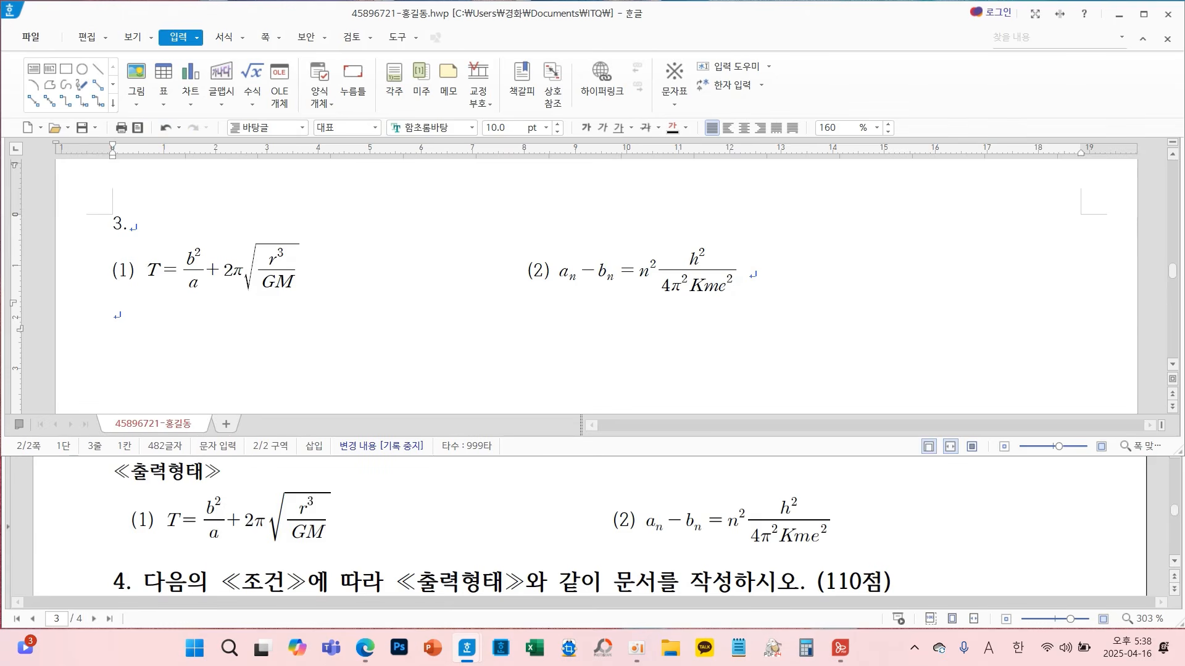
key(Return)
key(Return)
key(Return)
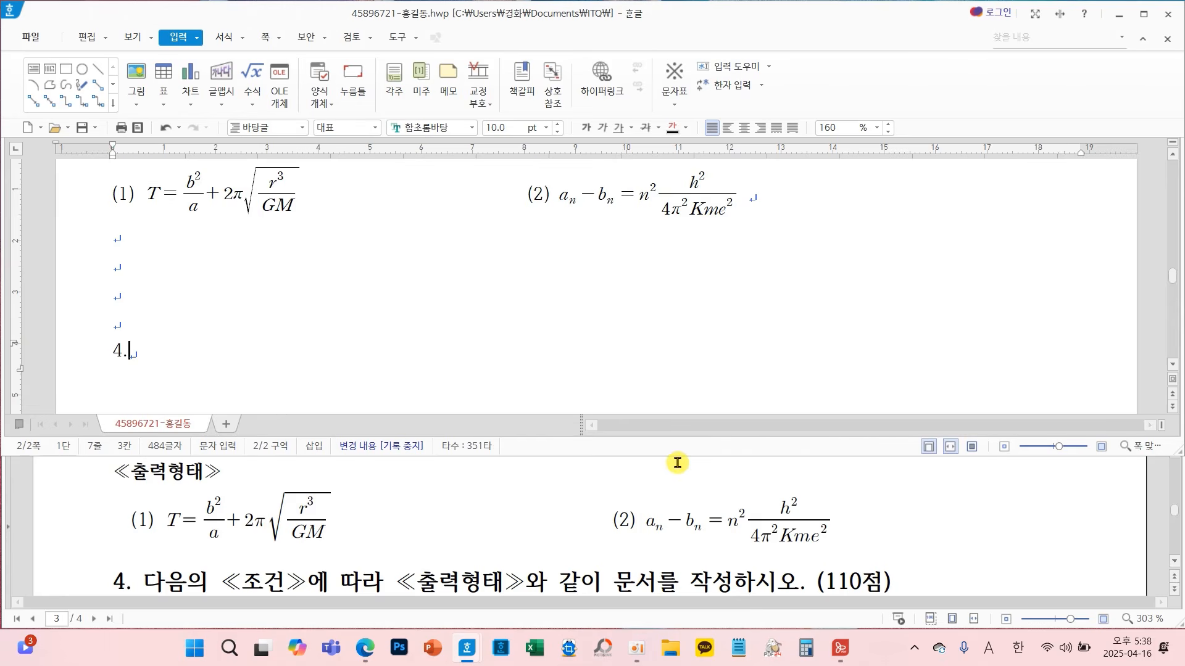
key(Return)
scroll(395, 346, down, 3)
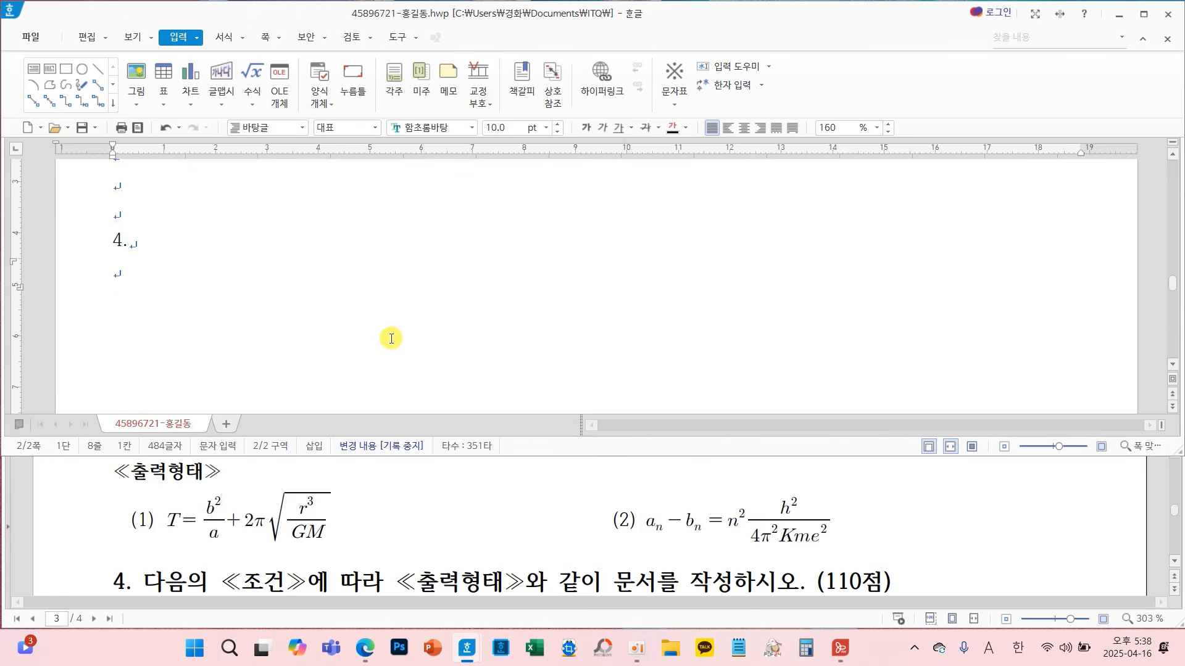
Read question 4's conditions in the reference sheet, especially condition (2) on the shapes' fill colours
scroll(400, 334, up, 2)
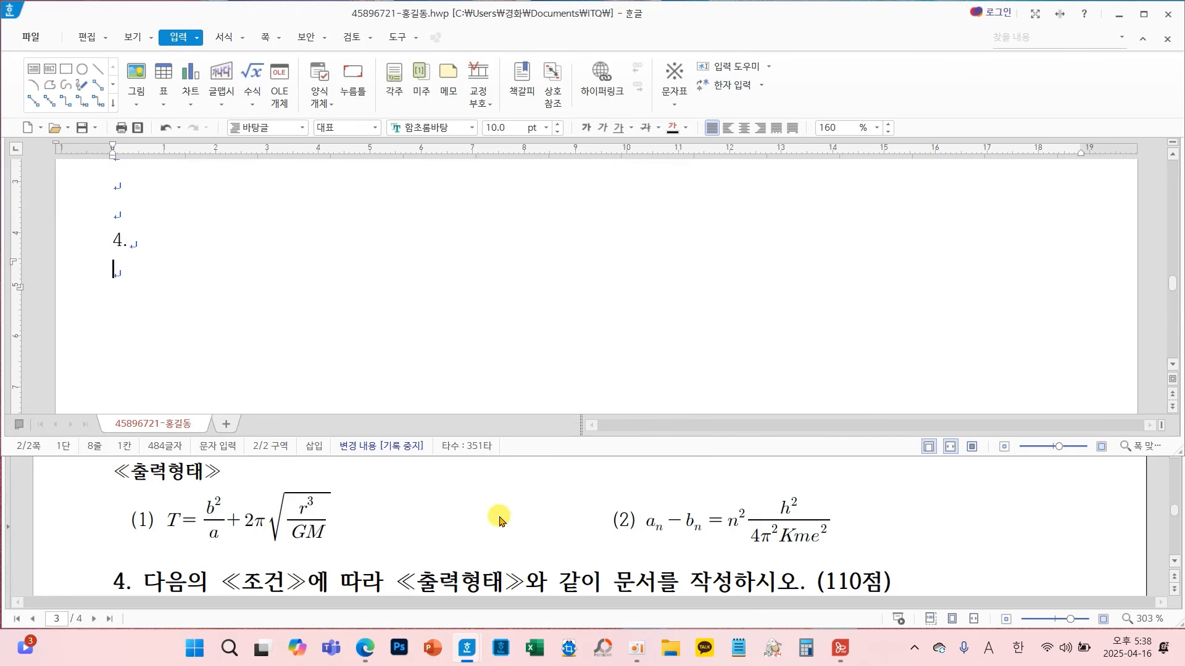
scroll(494, 519, down, 3)
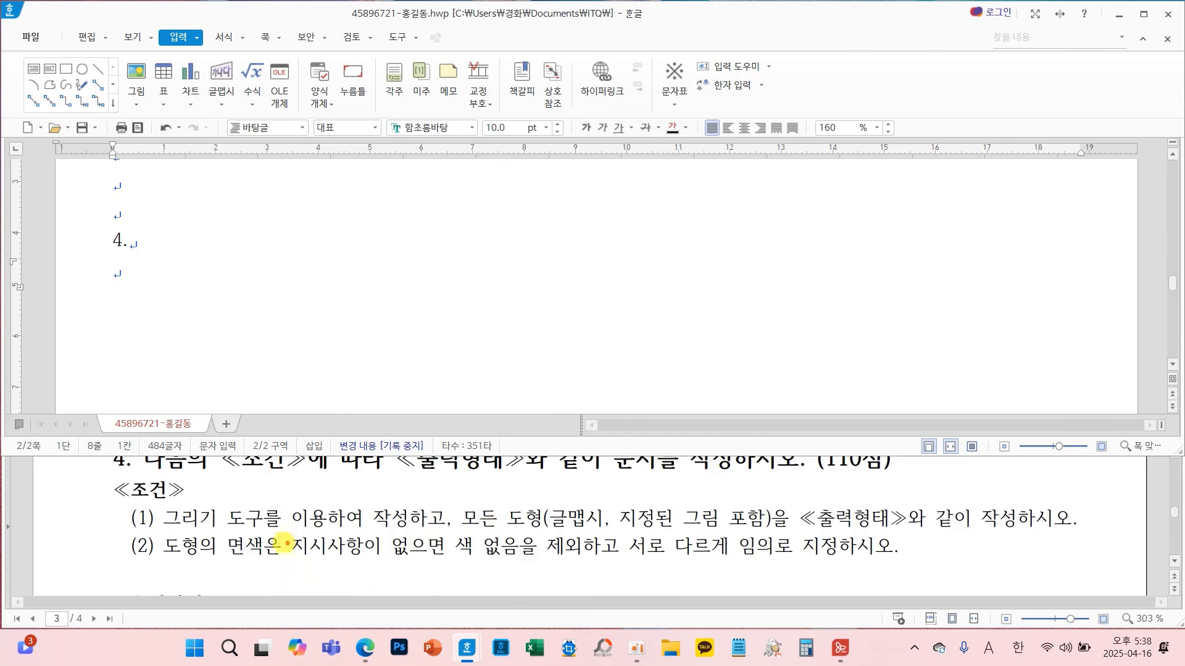
mouse_move(160, 533)
mouse_down()
mouse_move(259, 554)
mouse_move(472, 564)
mouse_move(848, 562)
mouse_up()
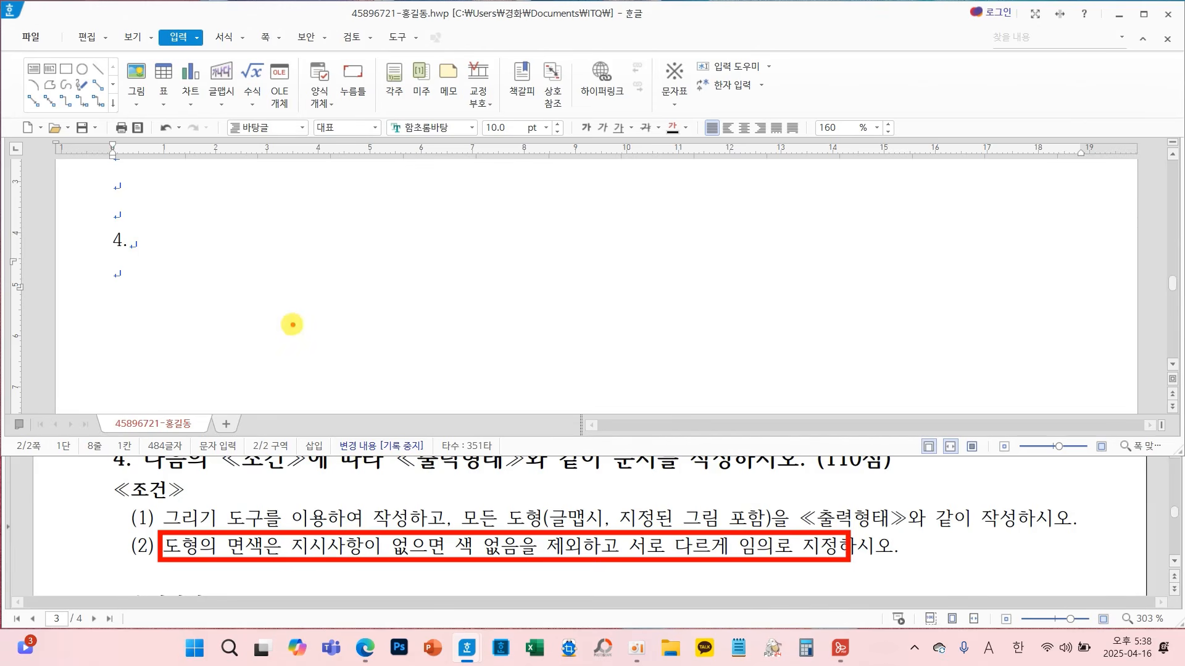
drag(294, 323, 295, 360)
drag(323, 310, 323, 370)
drag(364, 317, 351, 338)
mouse_move(372, 317)
mouse_down()
mouse_move(372, 346)
mouse_move(421, 345)
mouse_move(413, 382)
mouse_move(513, 349)
mouse_up()
click(407, 354)
mouse_move(545, 312)
mouse_down()
mouse_move(525, 369)
mouse_move(583, 342)
mouse_move(582, 386)
mouse_move(530, 396)
mouse_move(587, 388)
mouse_up()
mouse_move(626, 350)
mouse_down()
mouse_move(667, 350)
mouse_move(748, 317)
mouse_up()
mouse_move(703, 337)
mouse_down()
mouse_move(753, 334)
mouse_move(700, 379)
mouse_move(744, 383)
mouse_up()
mouse_move(758, 309)
mouse_down()
mouse_move(760, 382)
mouse_move(782, 346)
mouse_move(784, 378)
mouse_up()
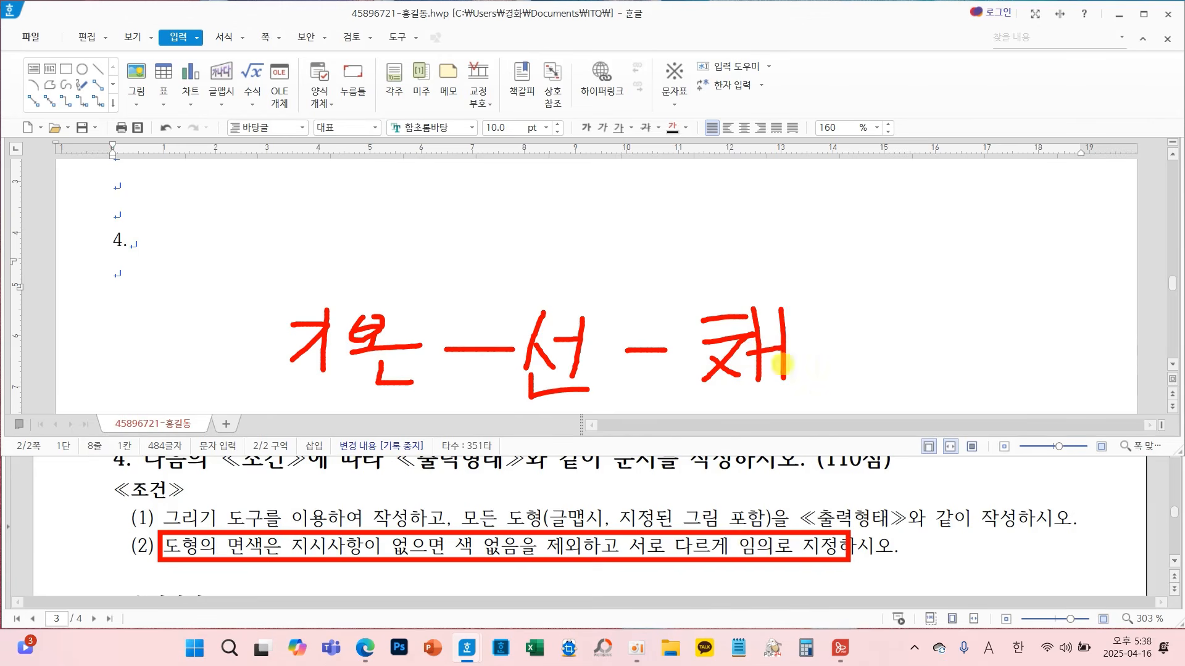
mouse_move(825, 299)
mouse_down()
mouse_move(802, 327)
mouse_move(830, 300)
mouse_up()
mouse_move(796, 347)
mouse_down()
mouse_move(881, 345)
mouse_move(835, 378)
mouse_up()
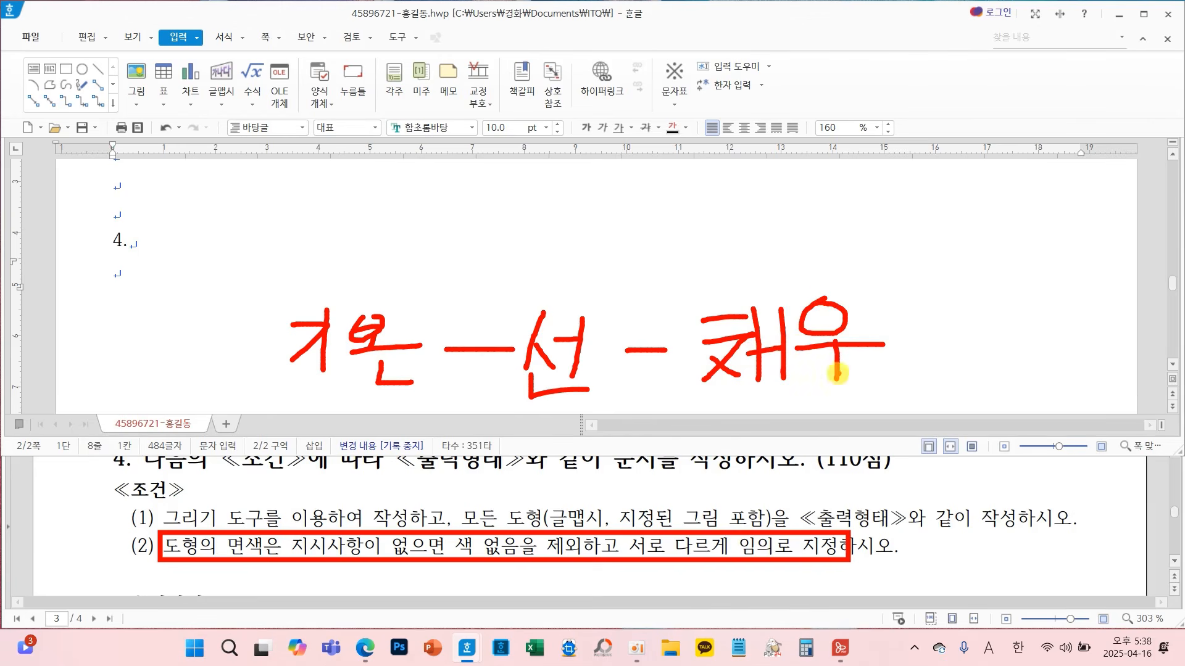
mouse_move(881, 318)
mouse_down()
mouse_move(925, 313)
mouse_move(908, 368)
mouse_up()
drag(932, 286, 929, 380)
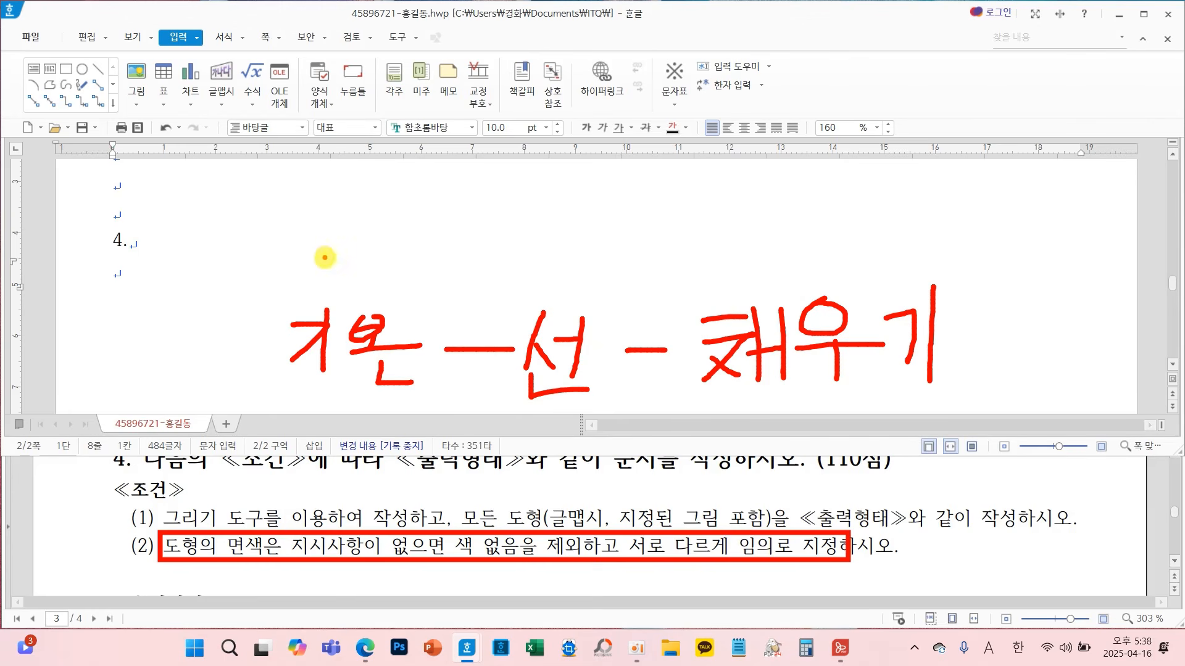
drag(334, 252, 333, 285)
mouse_move(517, 249)
mouse_down()
mouse_move(566, 239)
mouse_move(570, 264)
mouse_up()
drag(516, 277, 570, 276)
mouse_move(739, 250)
mouse_down()
mouse_move(793, 280)
mouse_move(764, 285)
mouse_up()
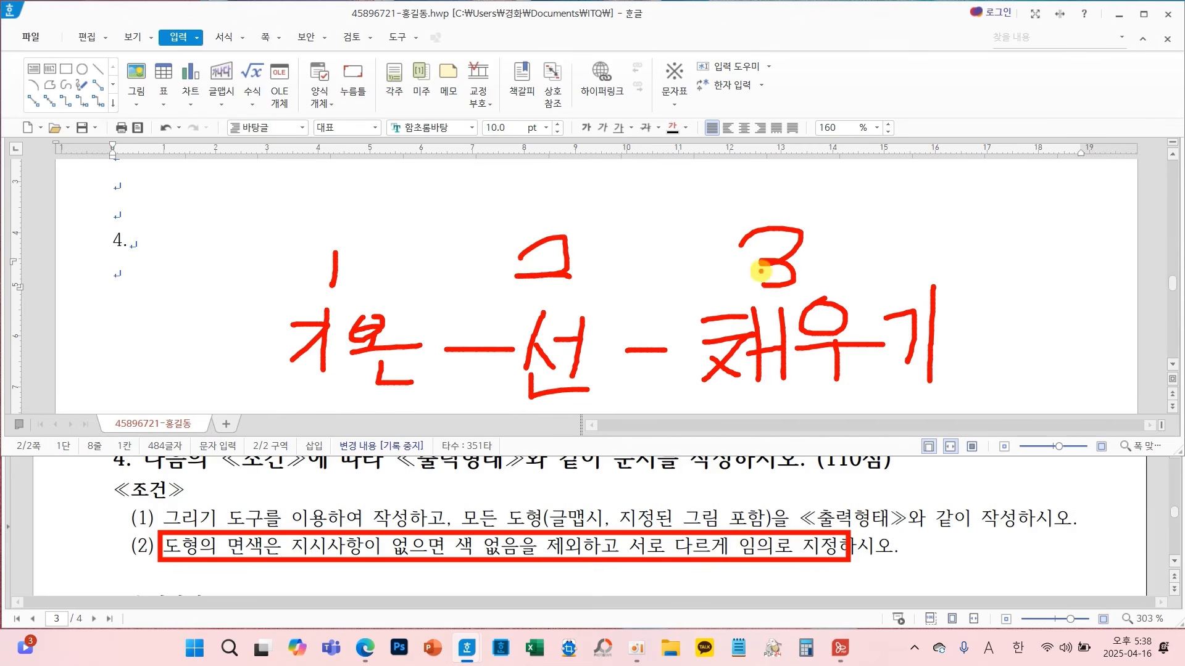
key(Escape)
Examine question 4's reference drawing for the specifications of its title text box, background rectangle and logo picture
scroll(586, 494, down, 2)
scroll(586, 493, down, 3)
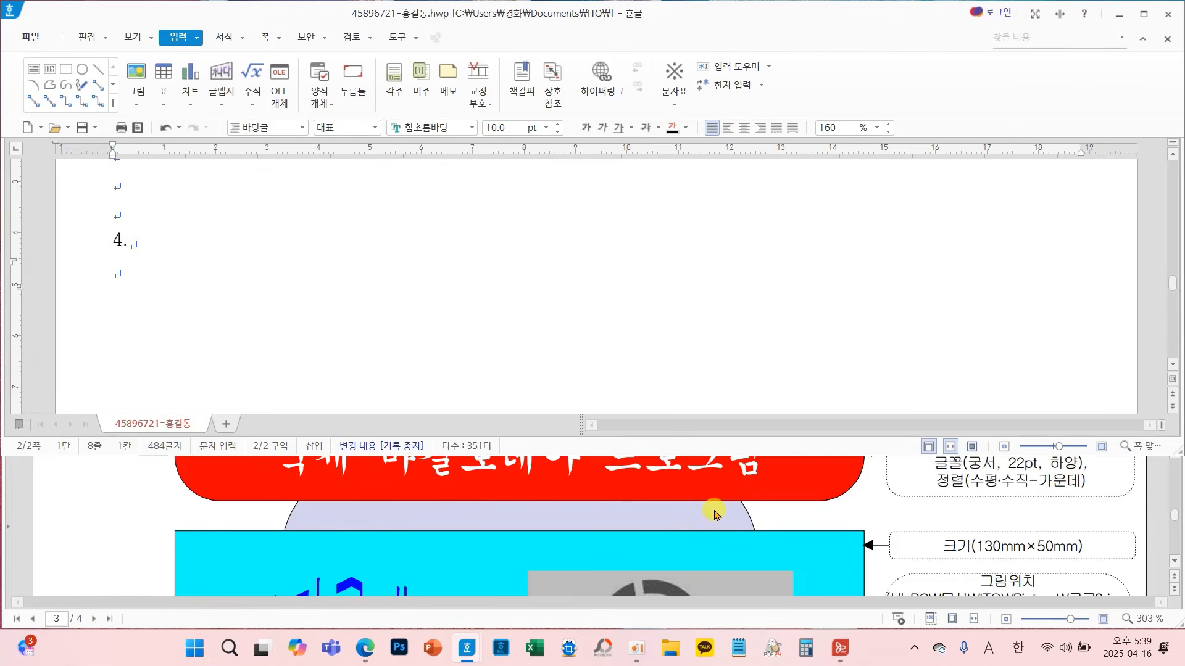
scroll(417, 528, up, 1)
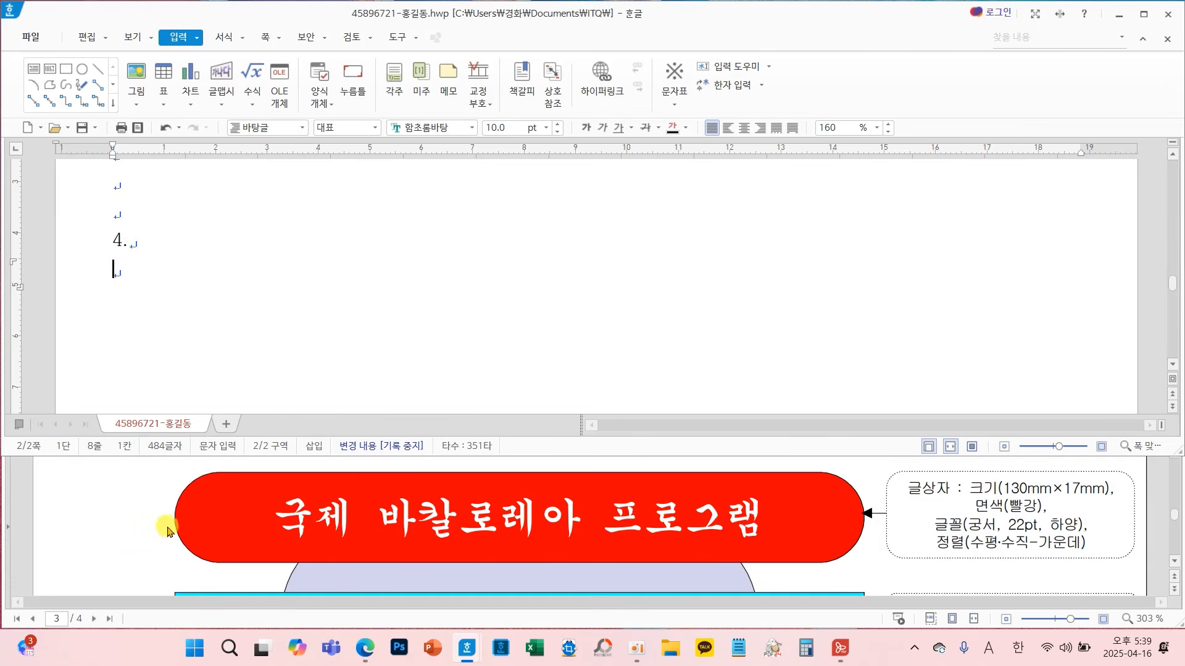
scroll(308, 540, down, 2)
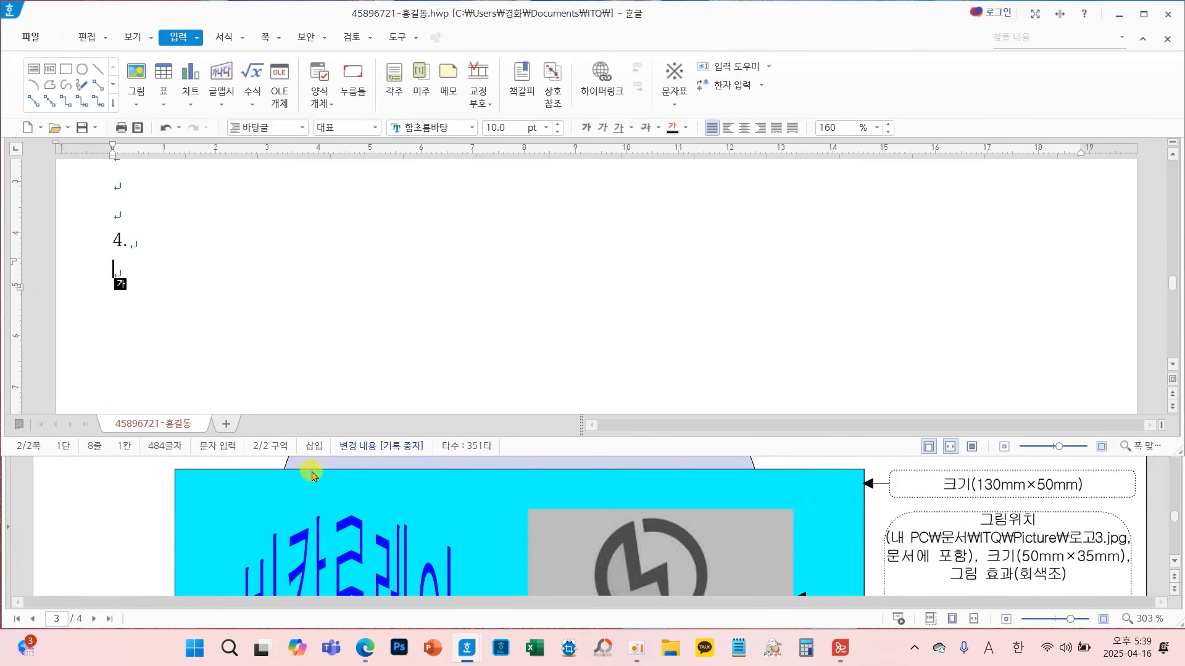
Examine question 4's whole reference drawing, from the title text box down to the size of the rearmost rounded shape
scroll(340, 511, down, 4)
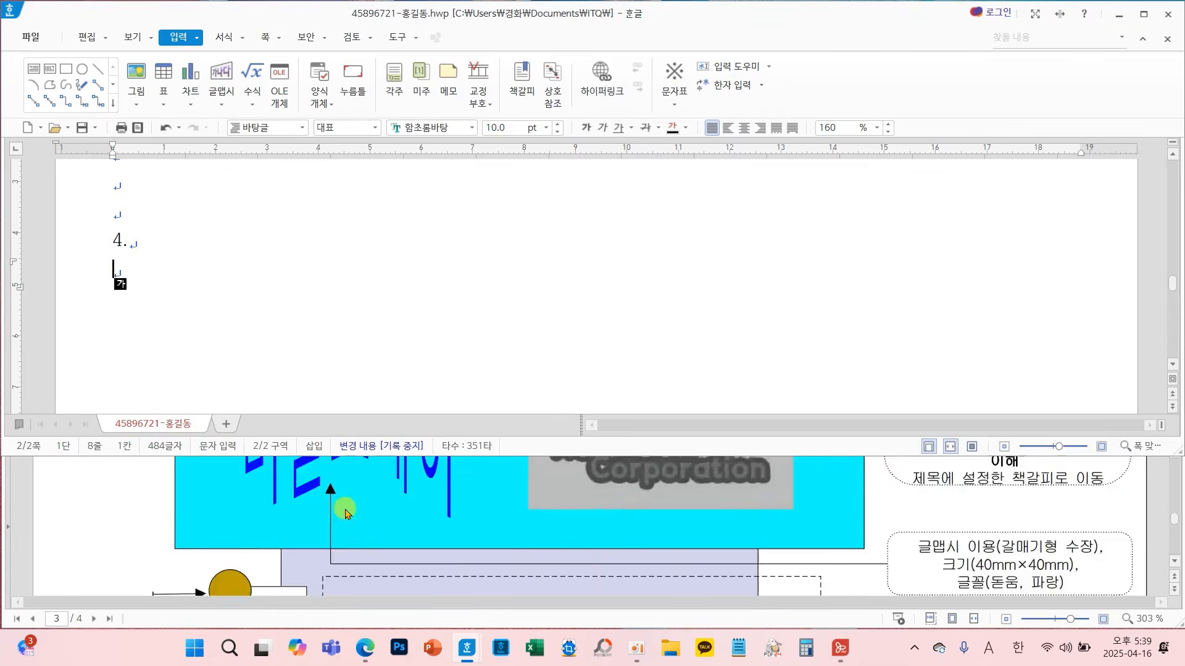
scroll(370, 537, down, 10)
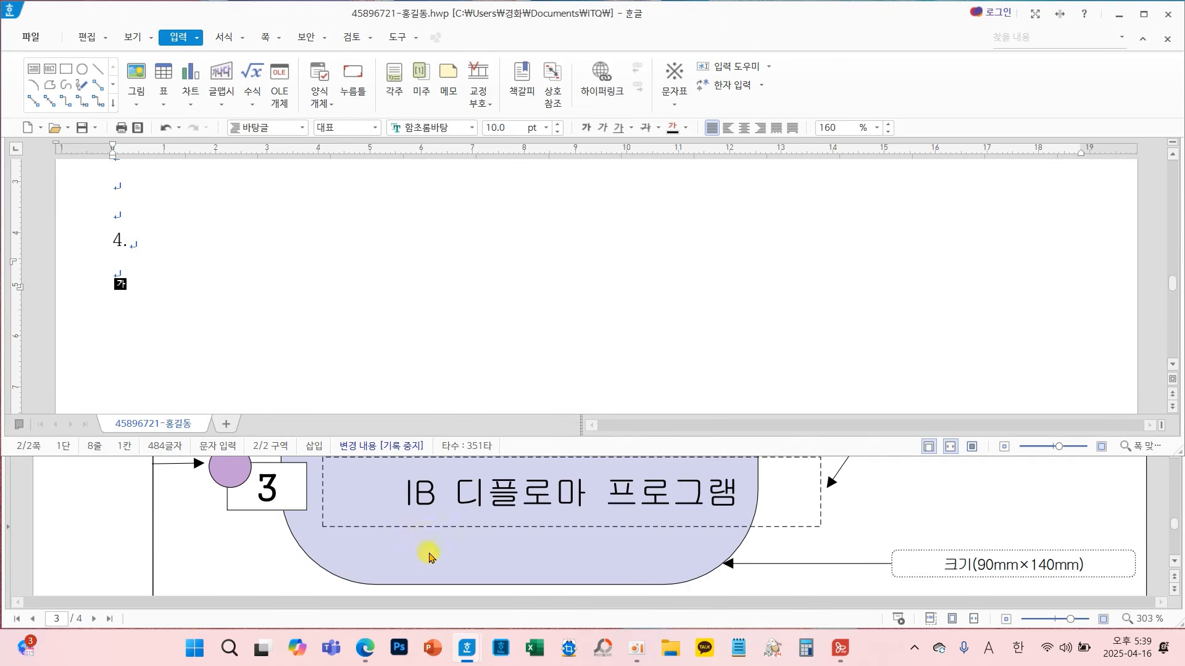
scroll(465, 558, up, 14)
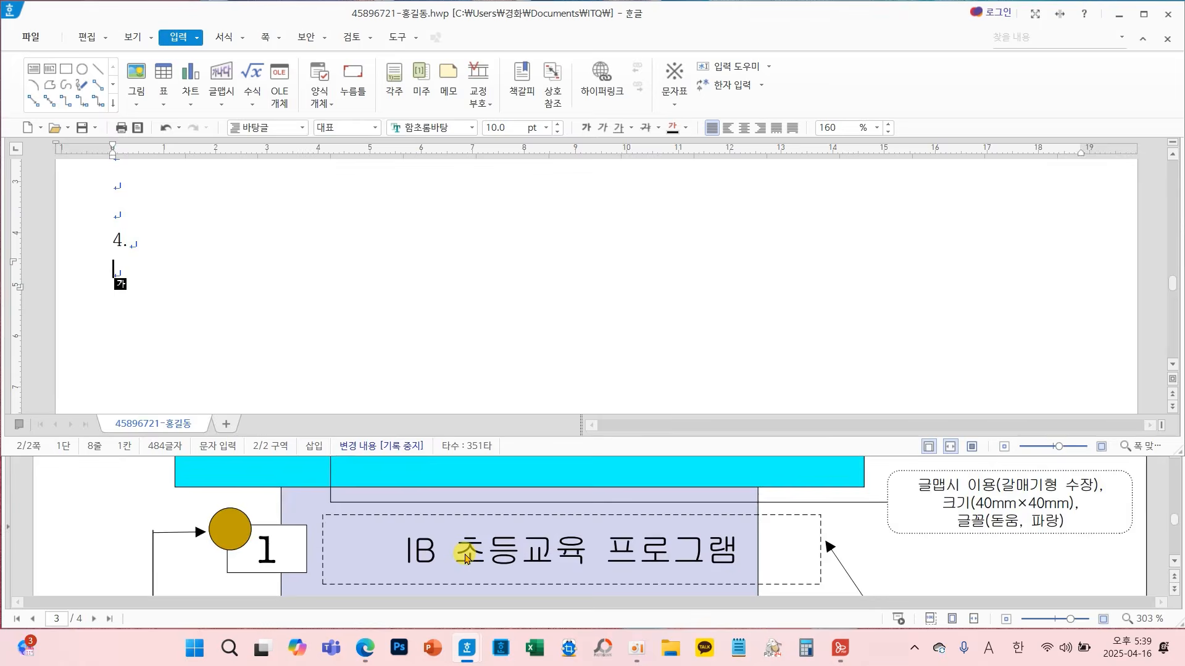
scroll(464, 557, up, 3)
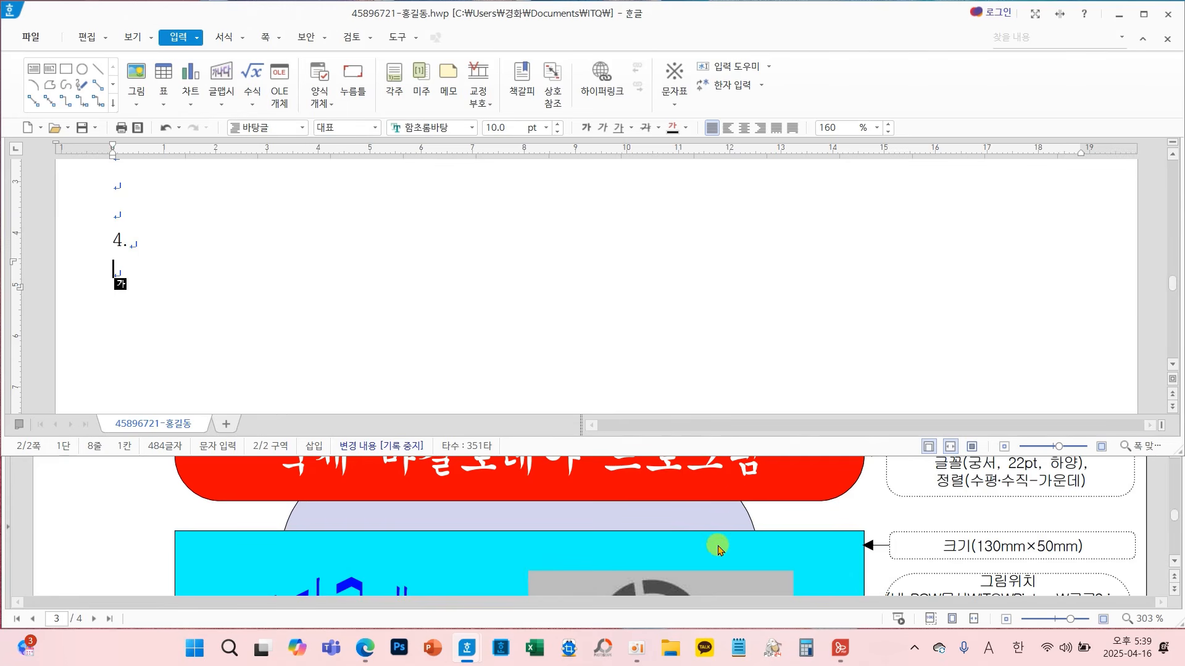
scroll(714, 538, up, 2)
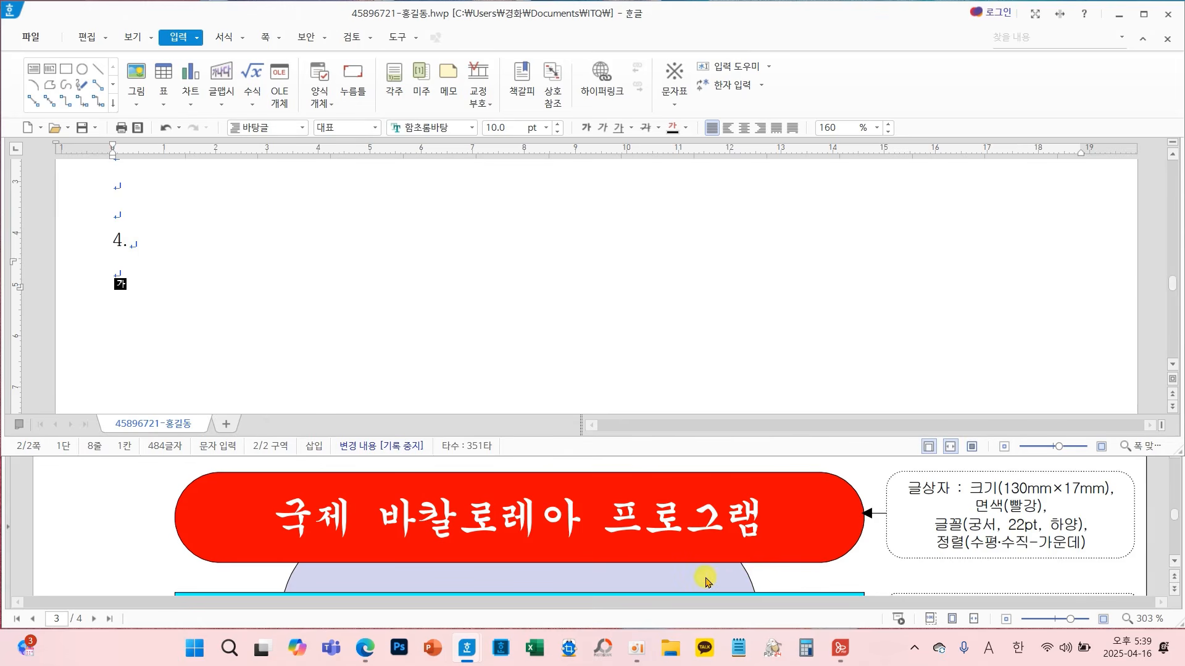
scroll(716, 578, down, 8)
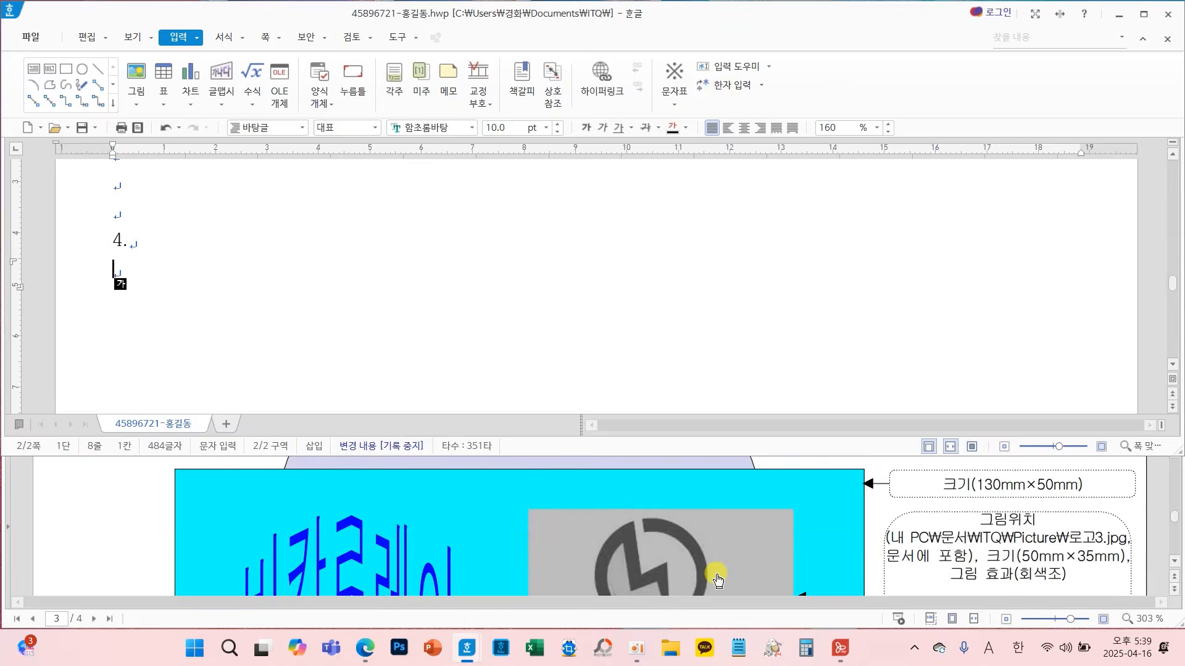
scroll(718, 576, down, 9)
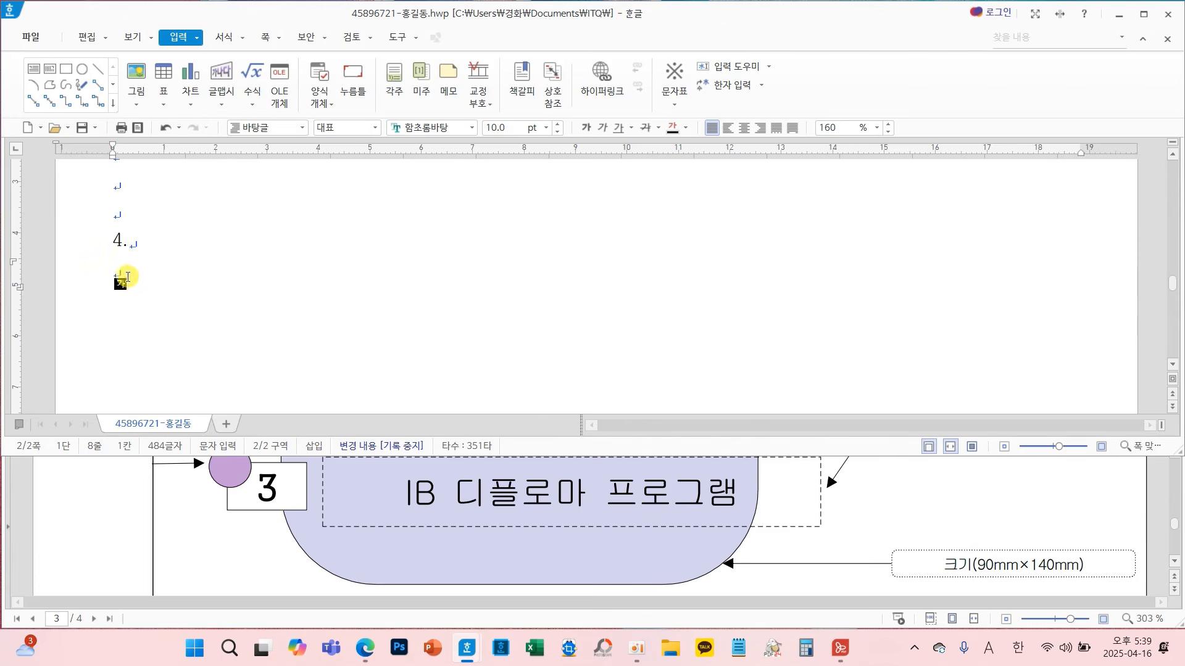
Draw a rectangle about 59 × 27 mm below the question number "4."
click(124, 274)
scroll(264, 277, down, 2)
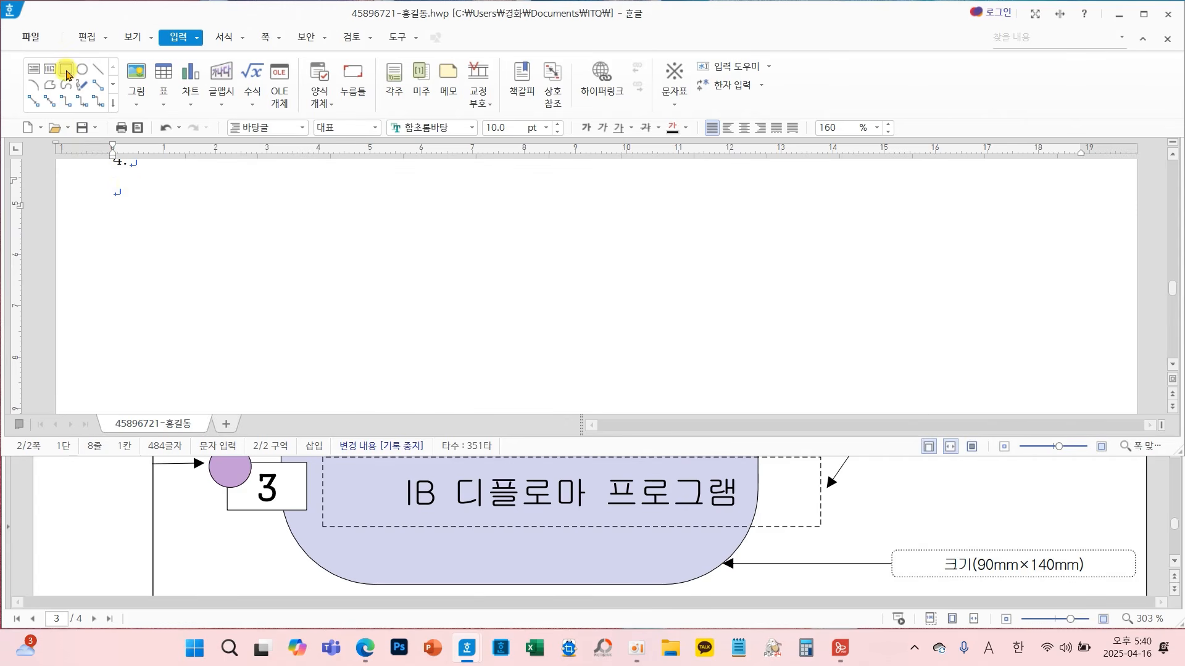
click(66, 69)
drag(222, 204, 296, 242)
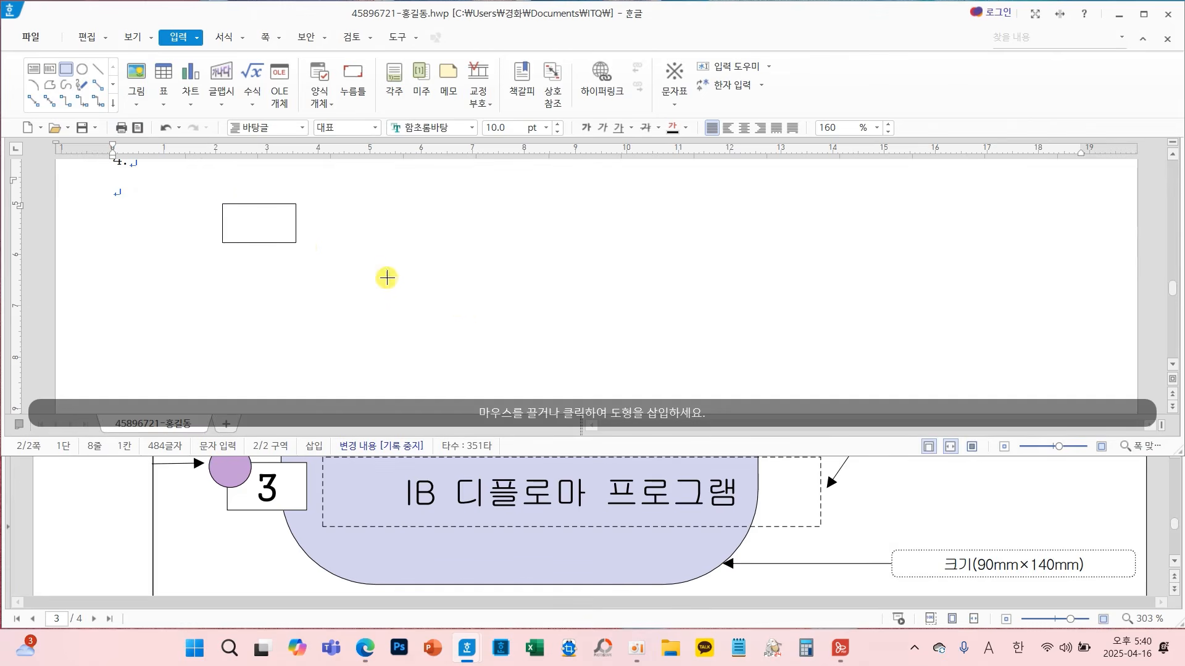
drag(386, 278, 527, 344)
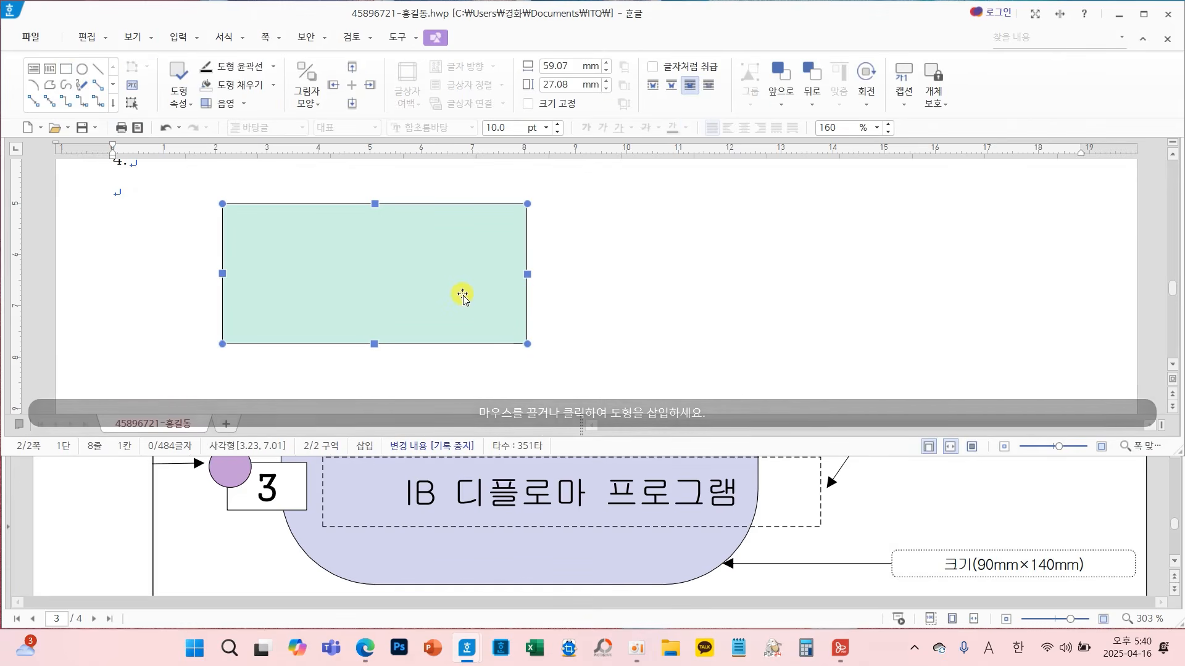
Set the rectangle's width to 90 mm and height to 140 mm, and lock its size (크기 고정)
double_click(404, 284)
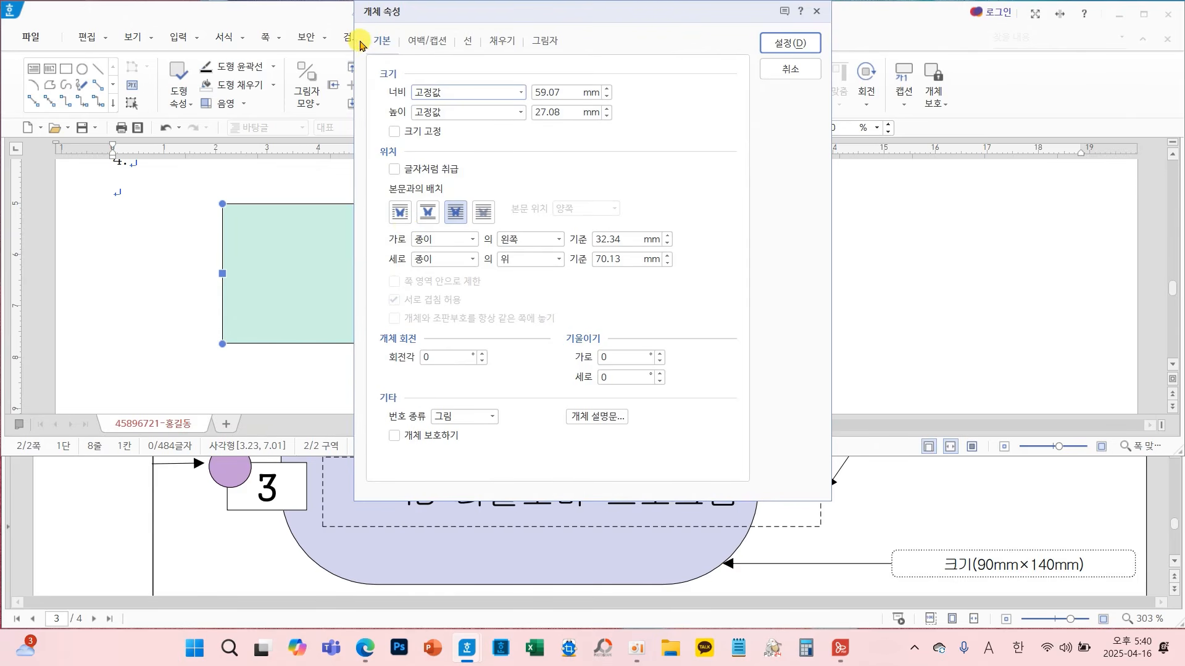
drag(382, 10, 371, 47)
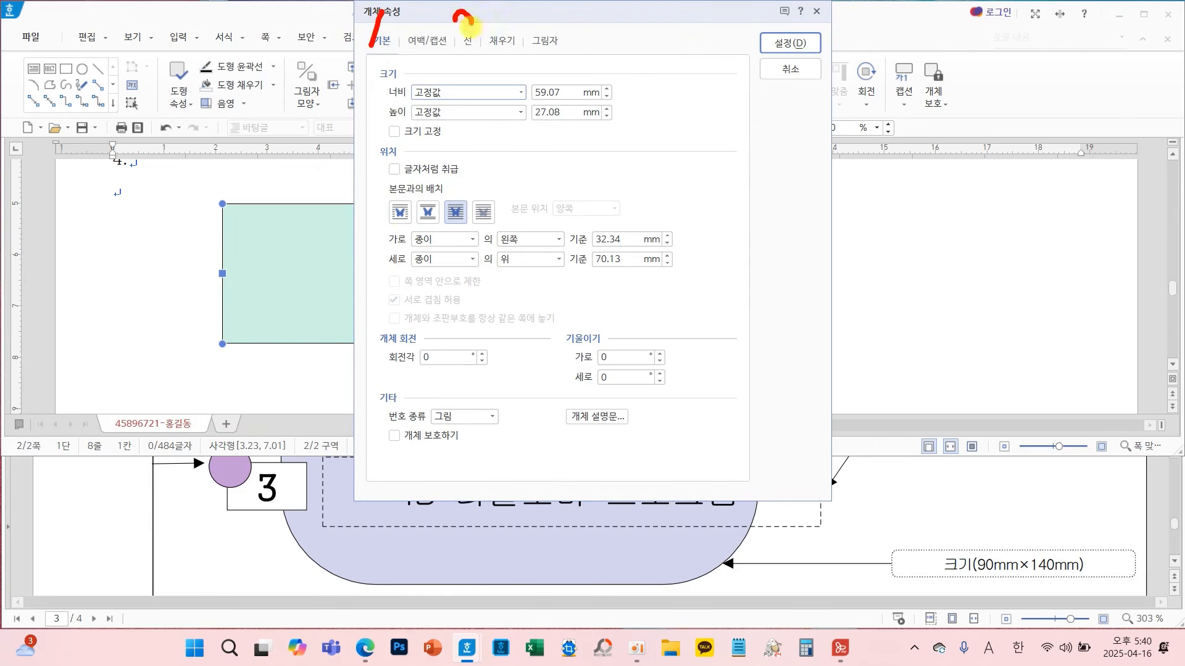
mouse_move(469, 21)
mouse_down()
mouse_move(474, 41)
mouse_move(510, 47)
mouse_up()
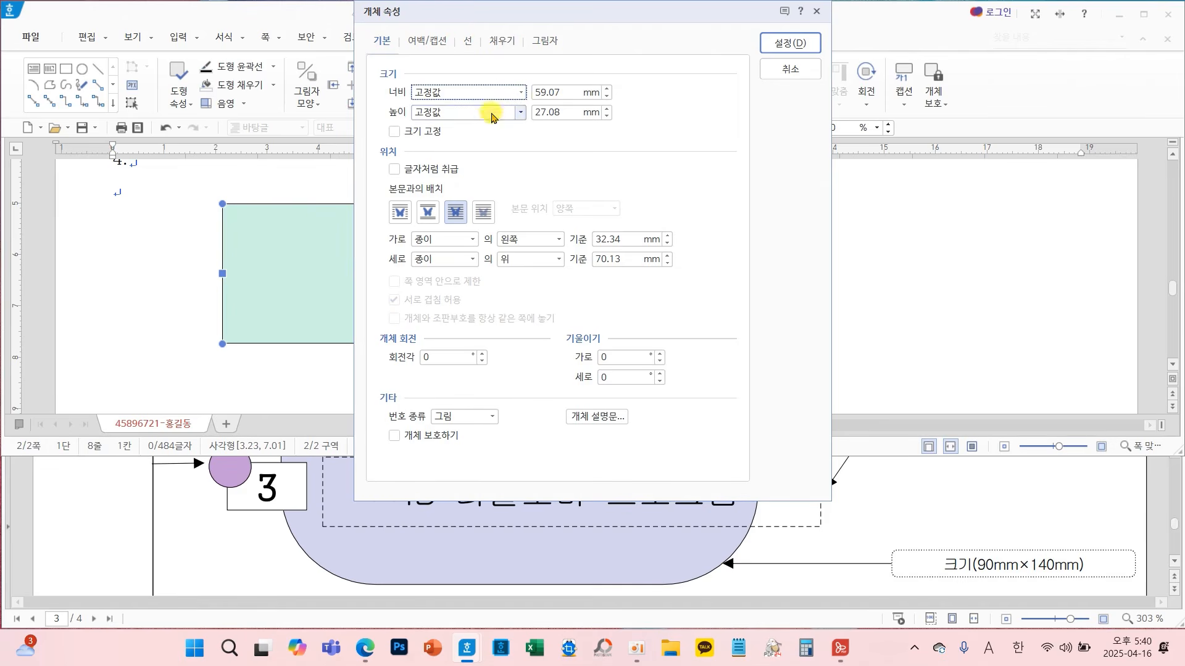
drag(564, 91, 484, 91)
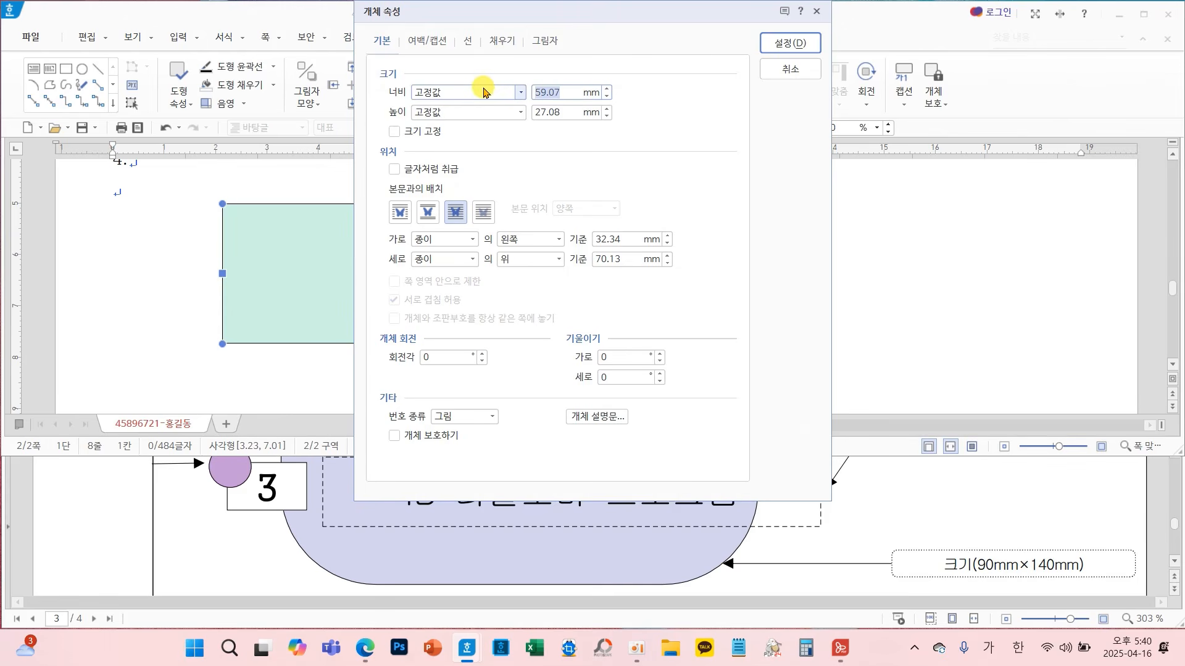
drag(555, 112, 487, 116)
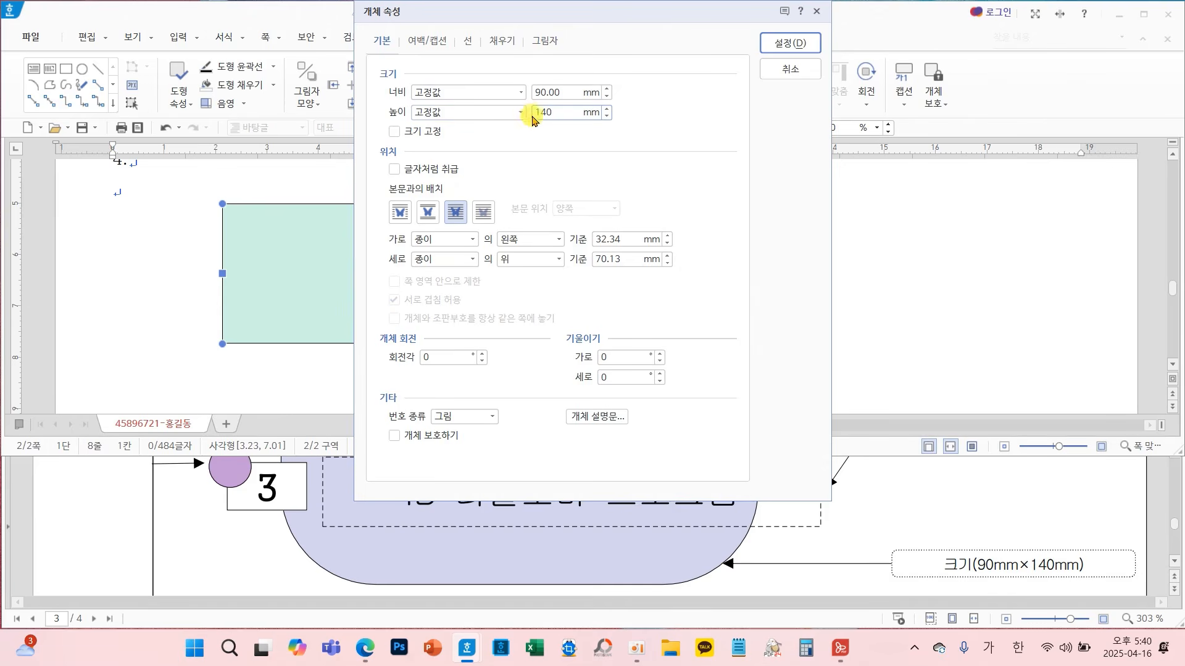
text(140)
click(424, 137)
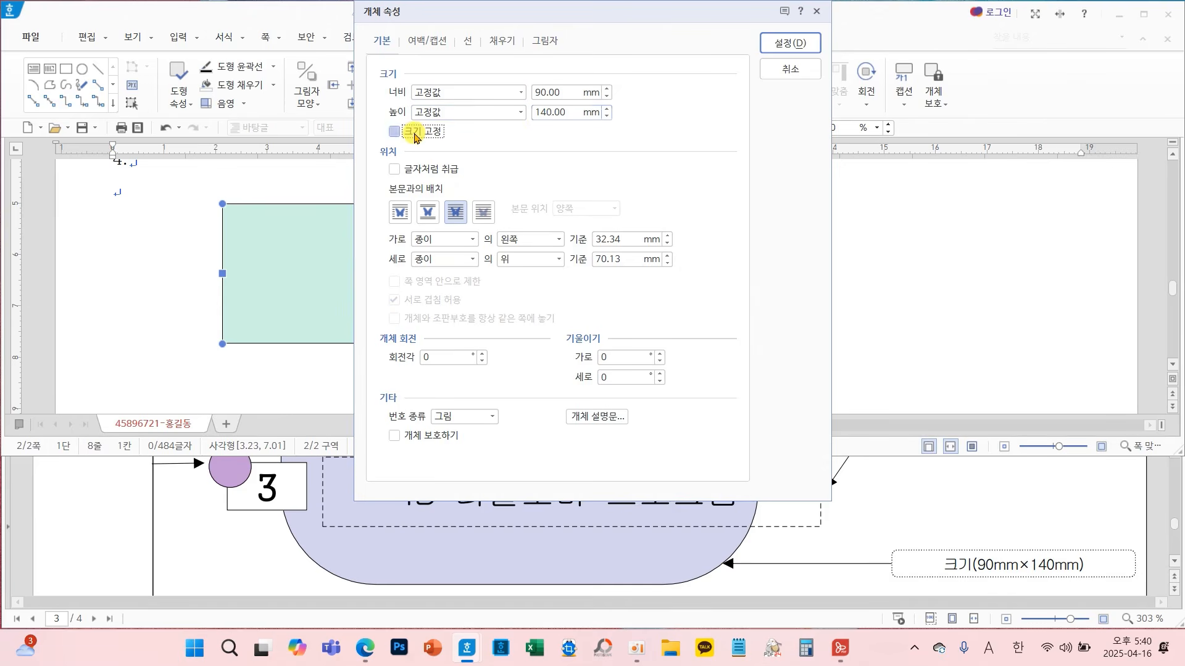
Give the rectangle rounded corners (둥근 모양) and a light orange fill, and apply the properties
click(468, 40)
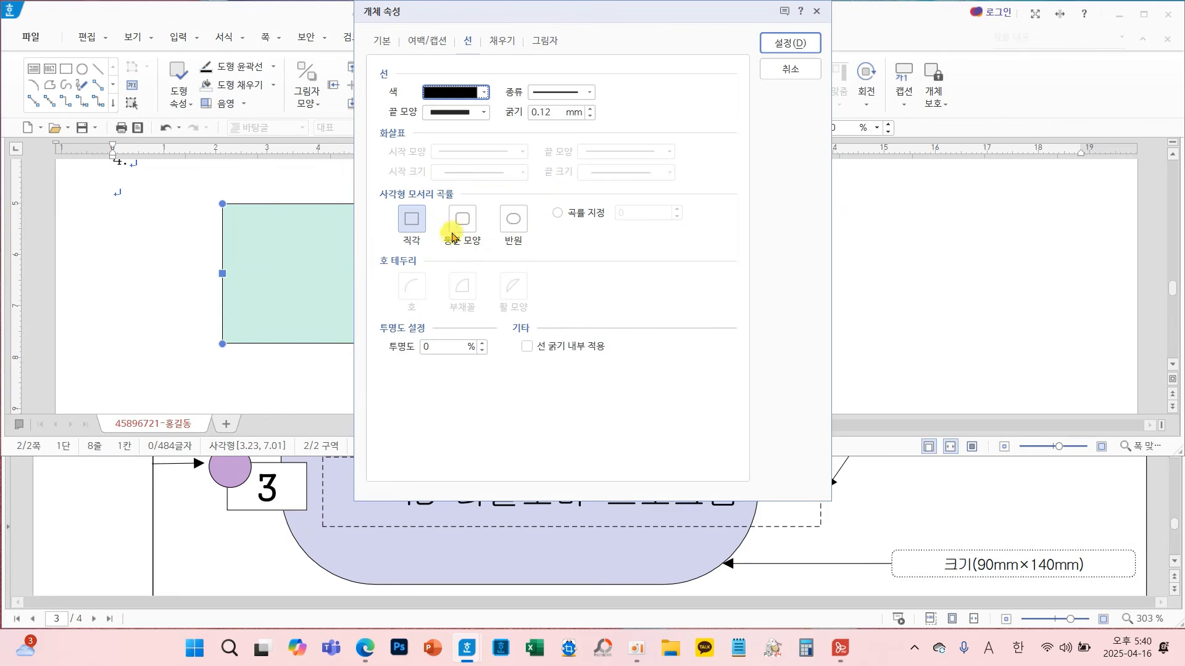
click(457, 232)
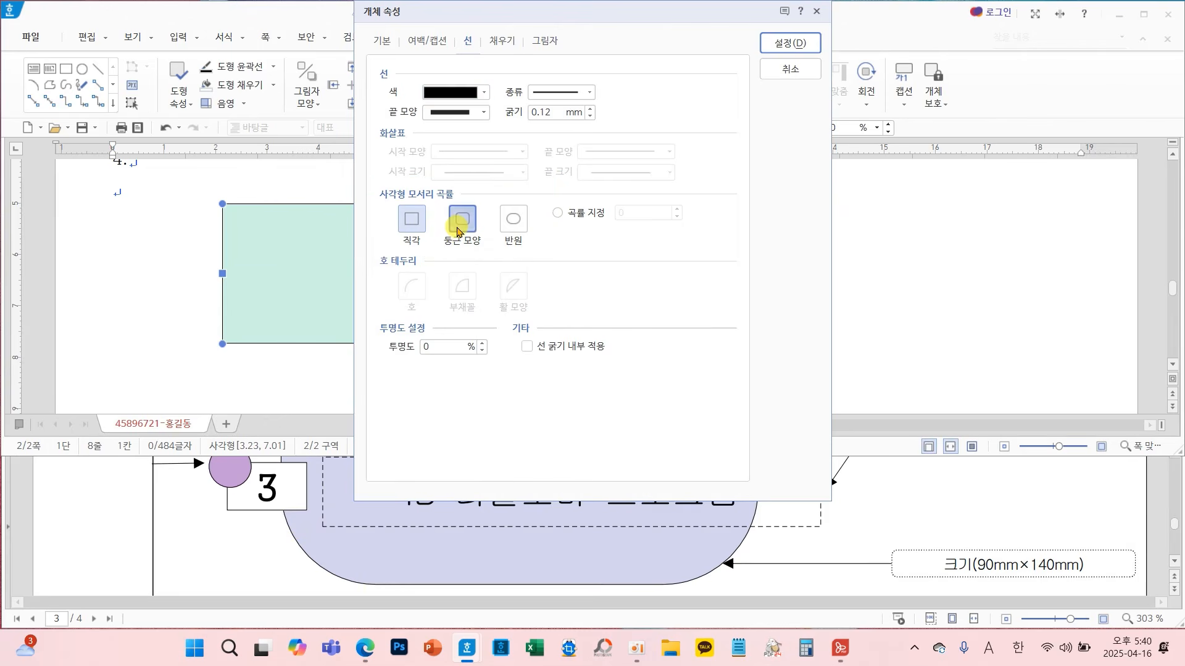
click(498, 43)
click(454, 130)
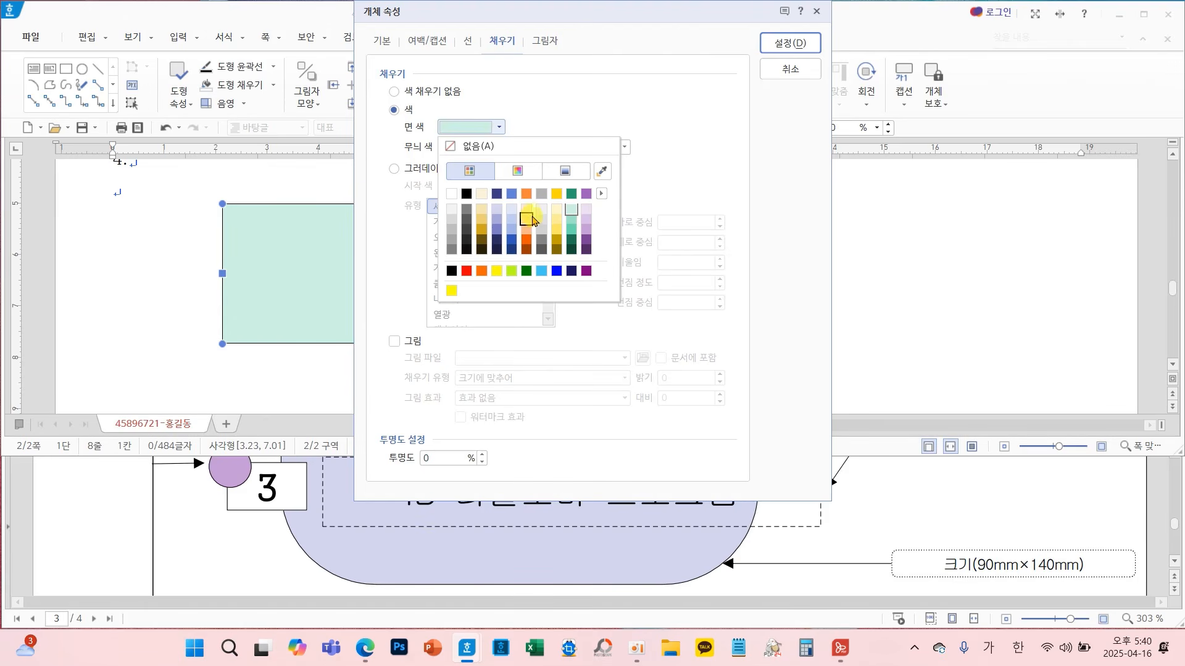
click(527, 211)
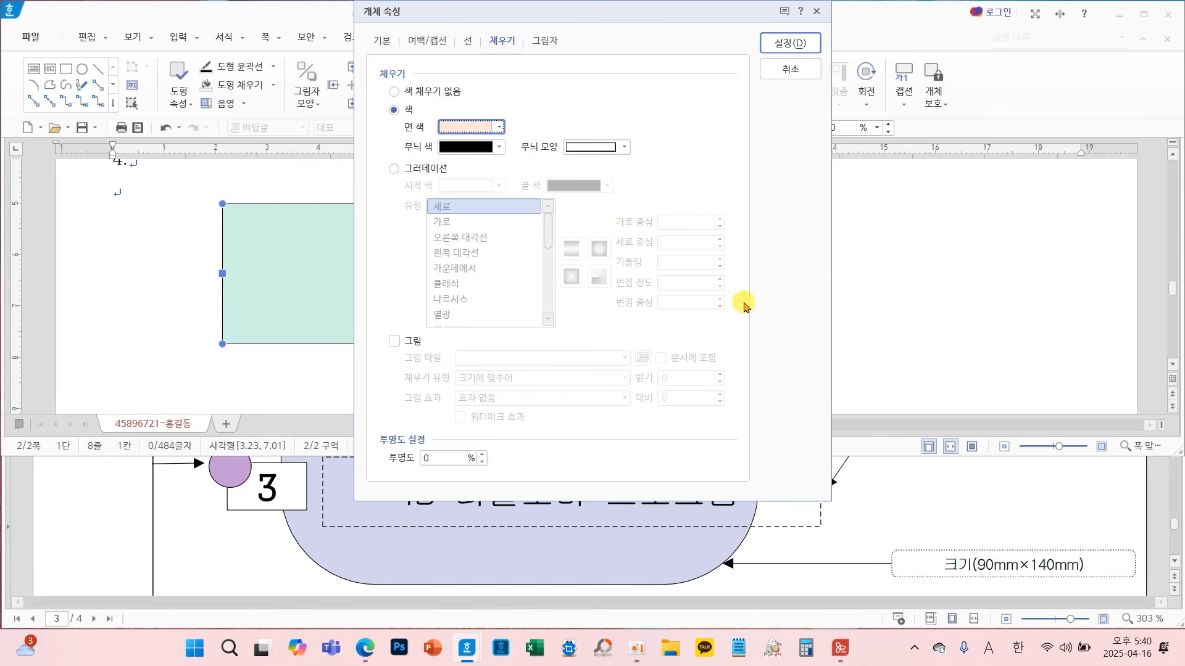
click(782, 45)
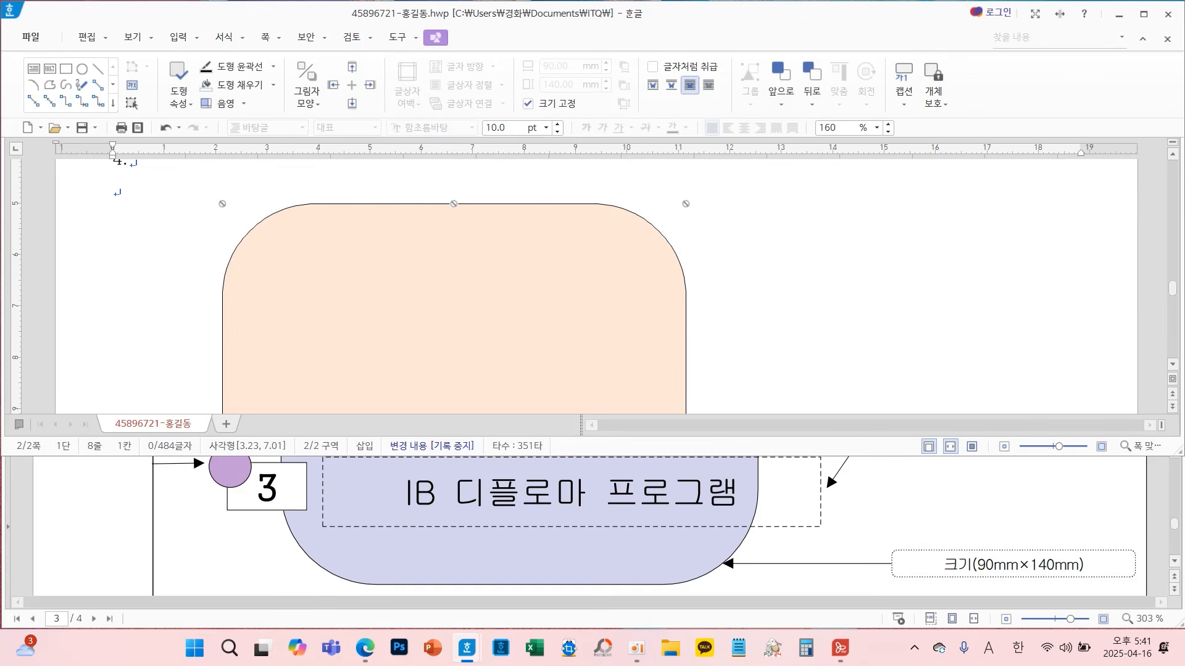
Move the rounded rectangle slightly right and down, to about 3.77, 7.41, leaving room above it
drag(515, 316, 543, 326)
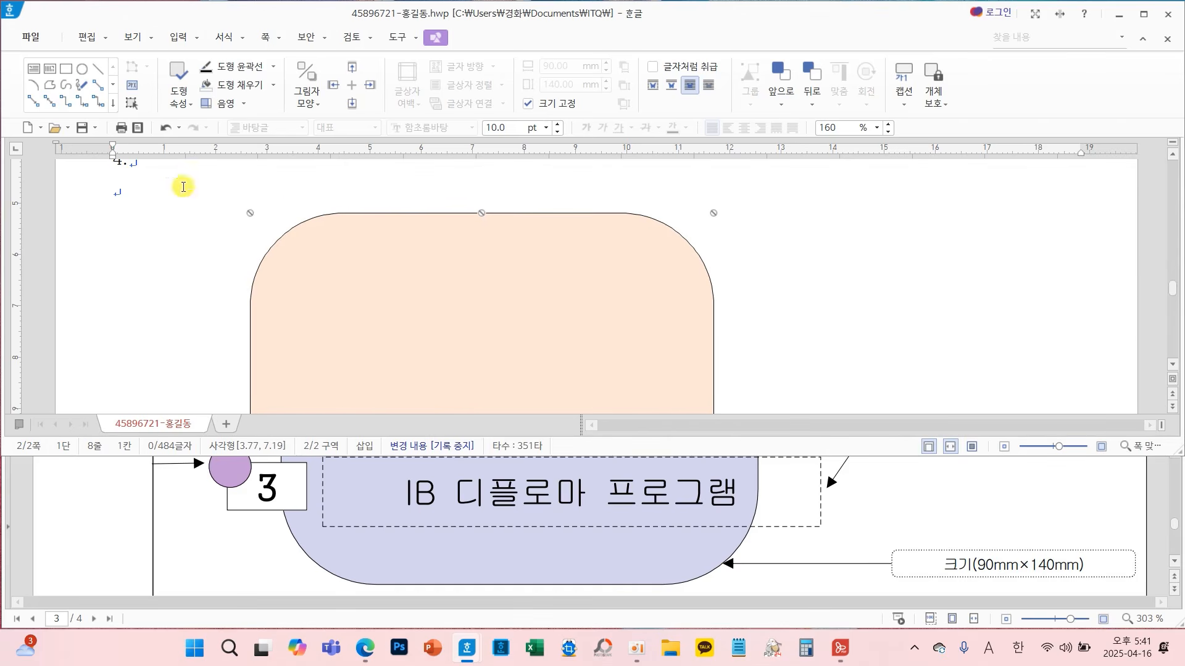
mouse_move(392, 246)
mouse_down()
mouse_move(383, 259)
mouse_move(403, 264)
mouse_up()
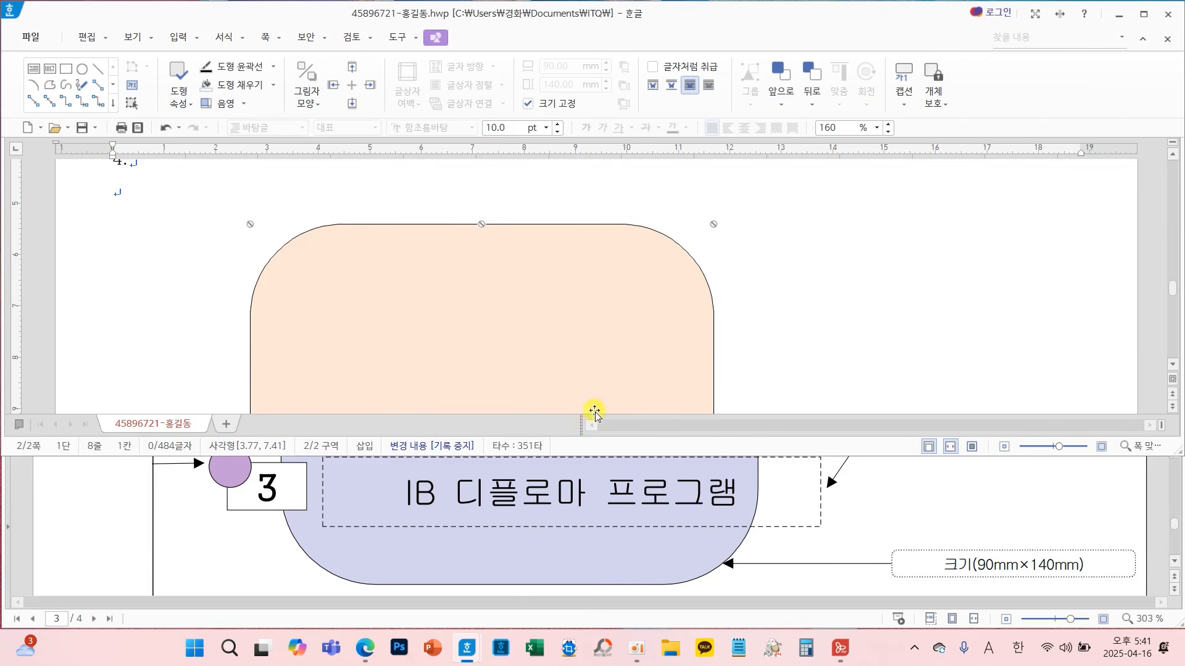
Check the reference's title specification and draw a horizontal text box about 87 × 22 mm overlapping the rounded rectangle's upper right part
scroll(718, 517, up, 10)
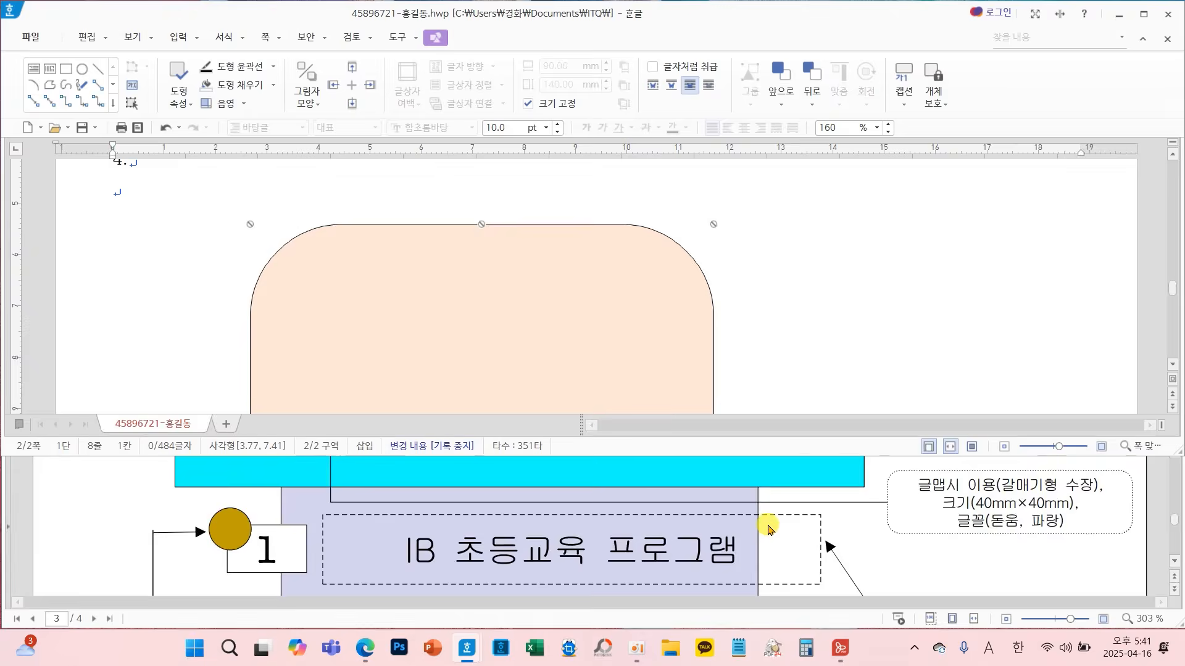
scroll(768, 529, up, 4)
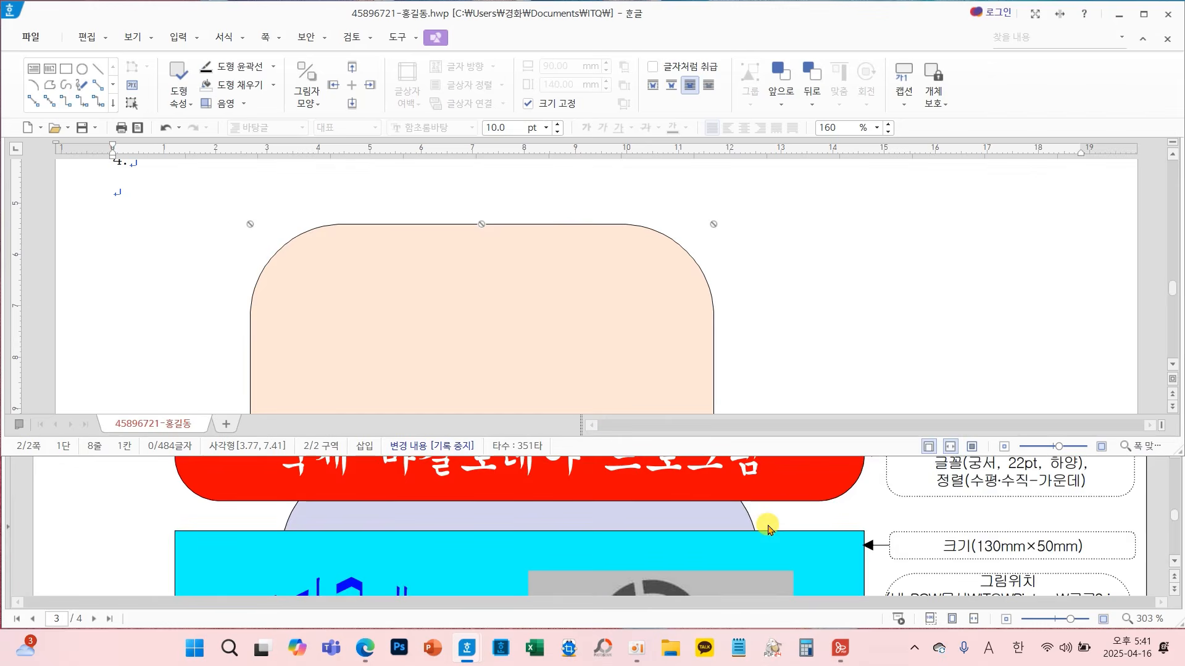
scroll(768, 529, up, 1)
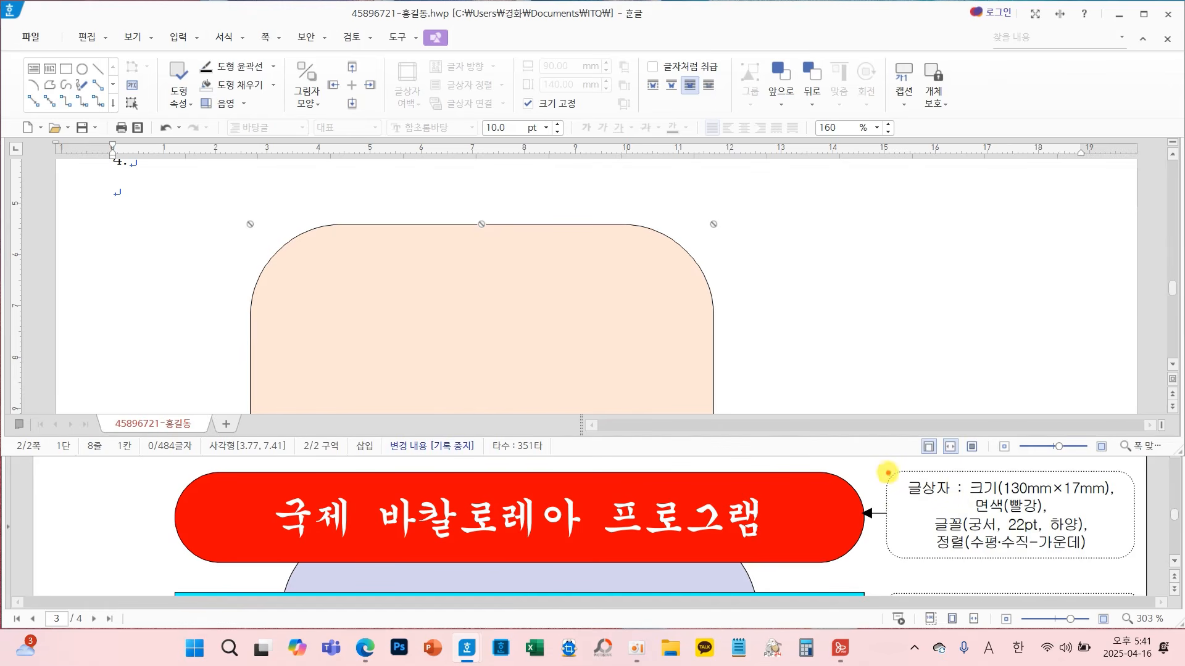
drag(887, 471, 958, 503)
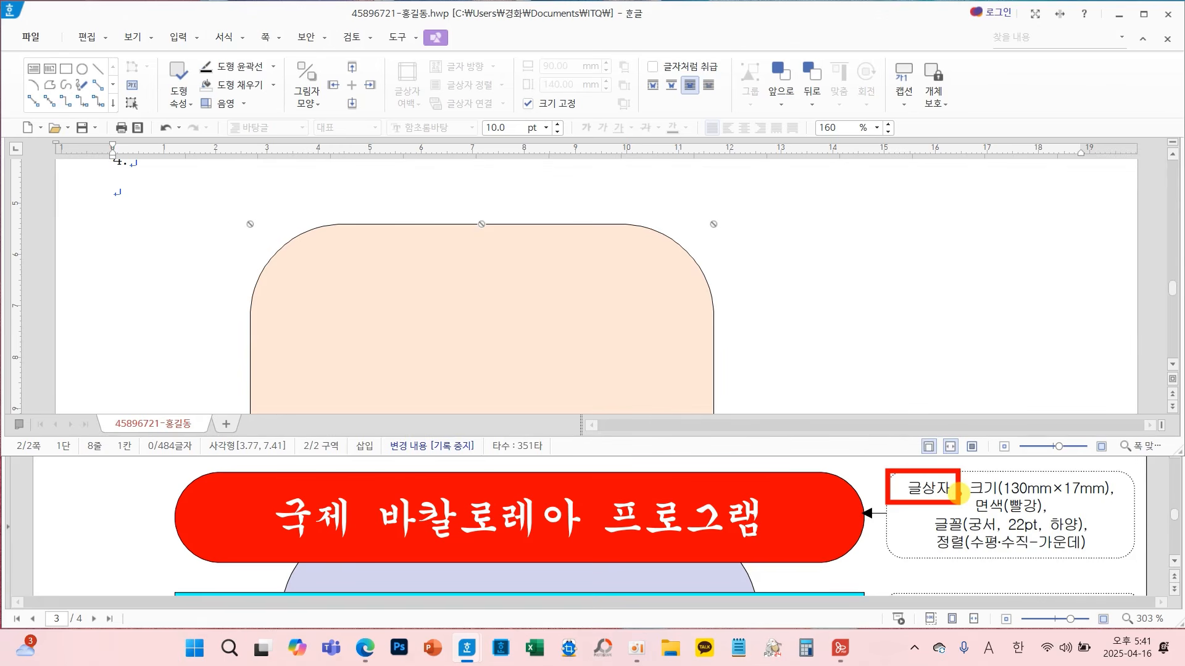
click(873, 339)
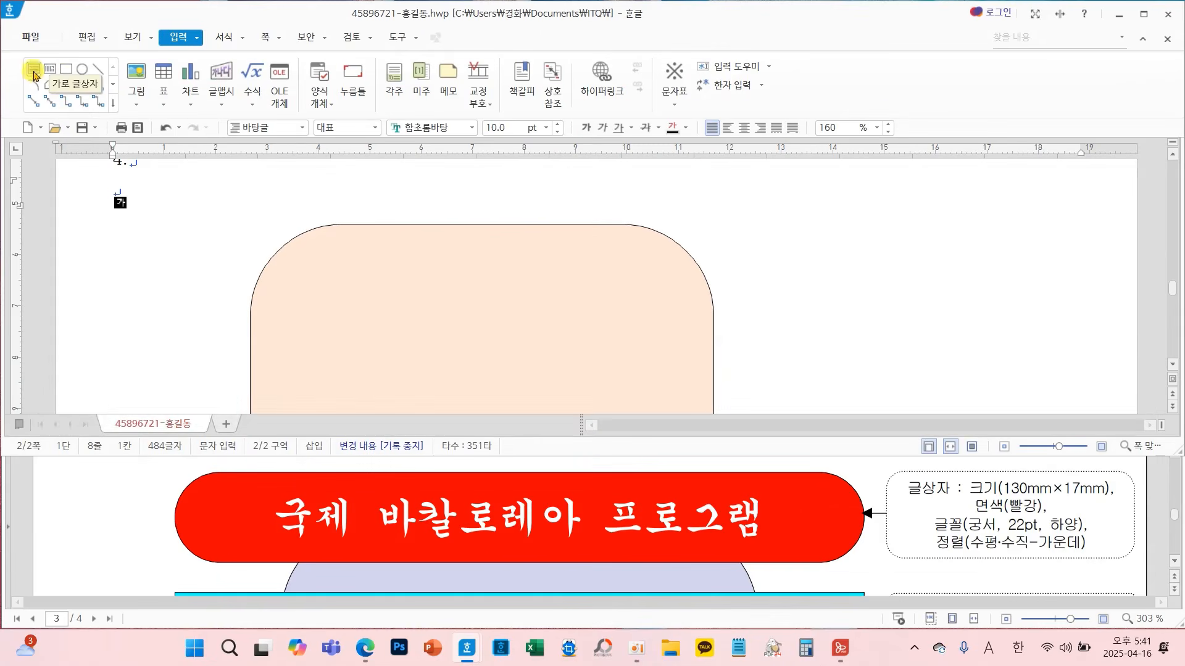
click(34, 73)
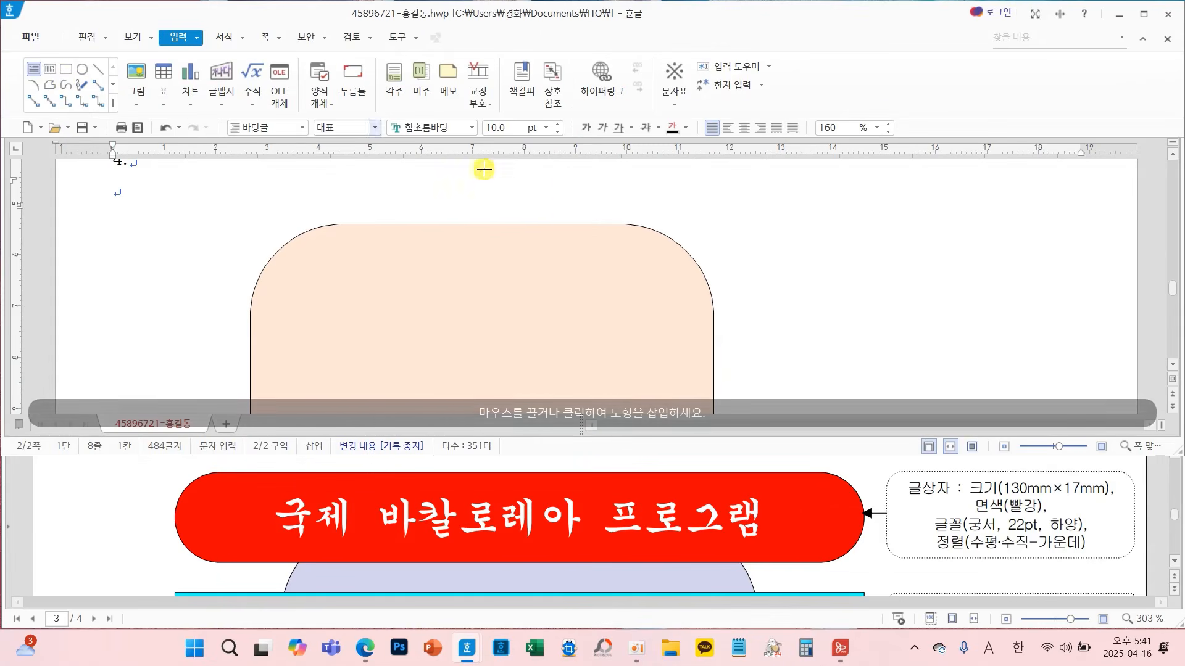
drag(467, 179, 913, 291)
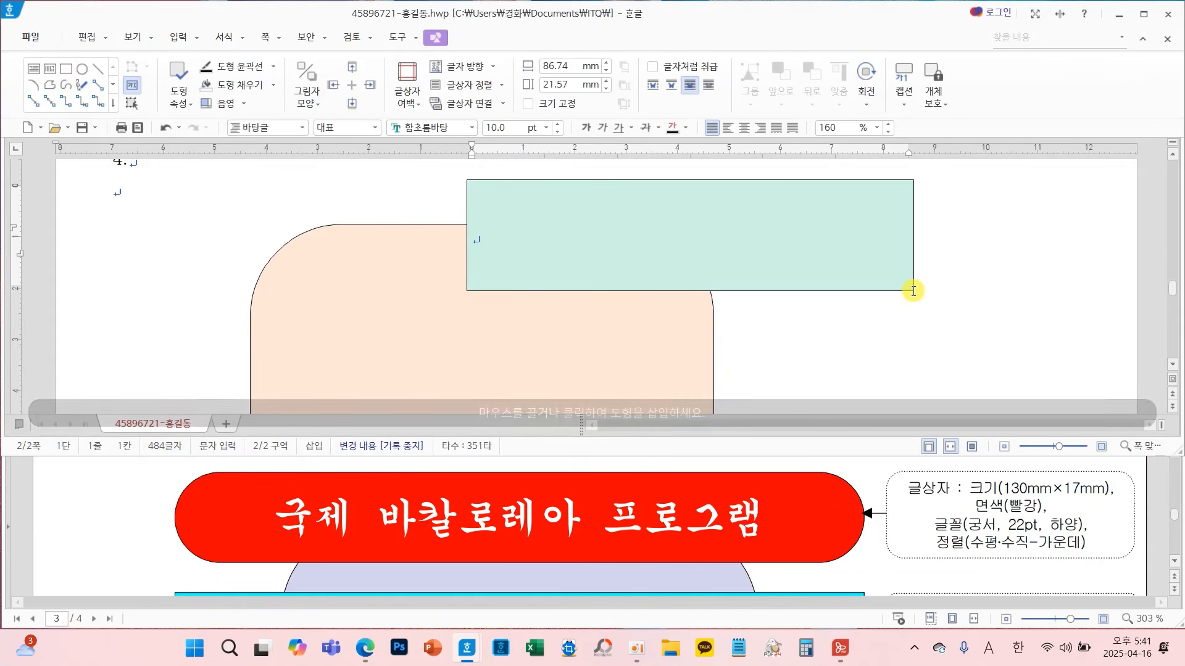
click(916, 214)
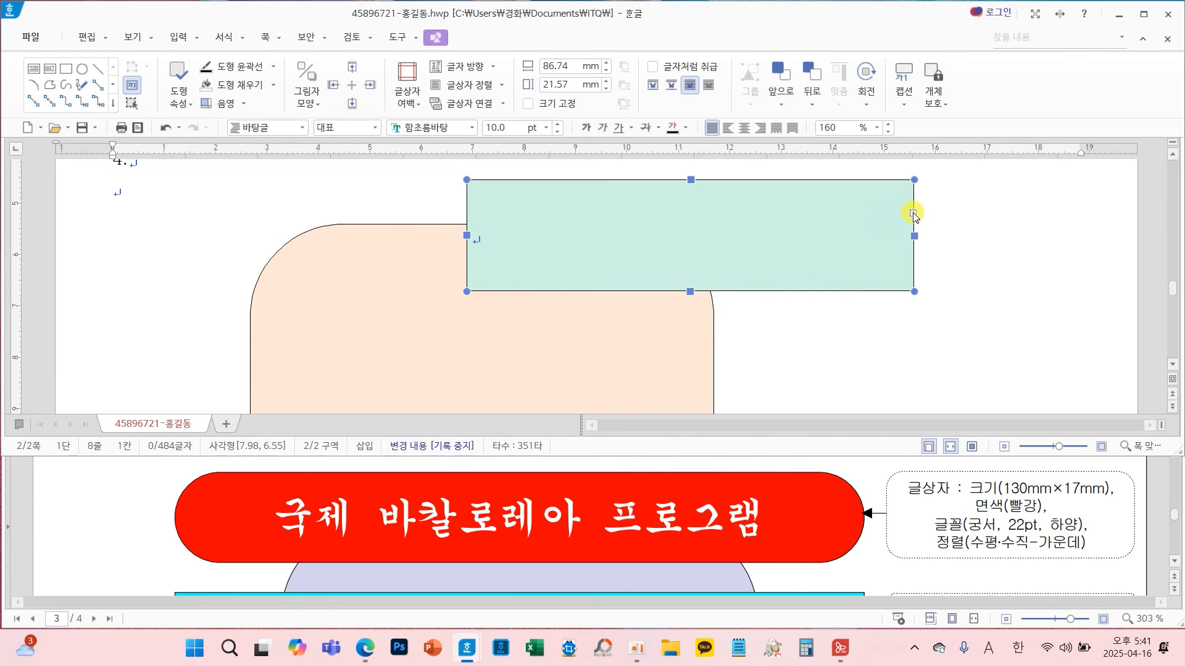
key(Escape)
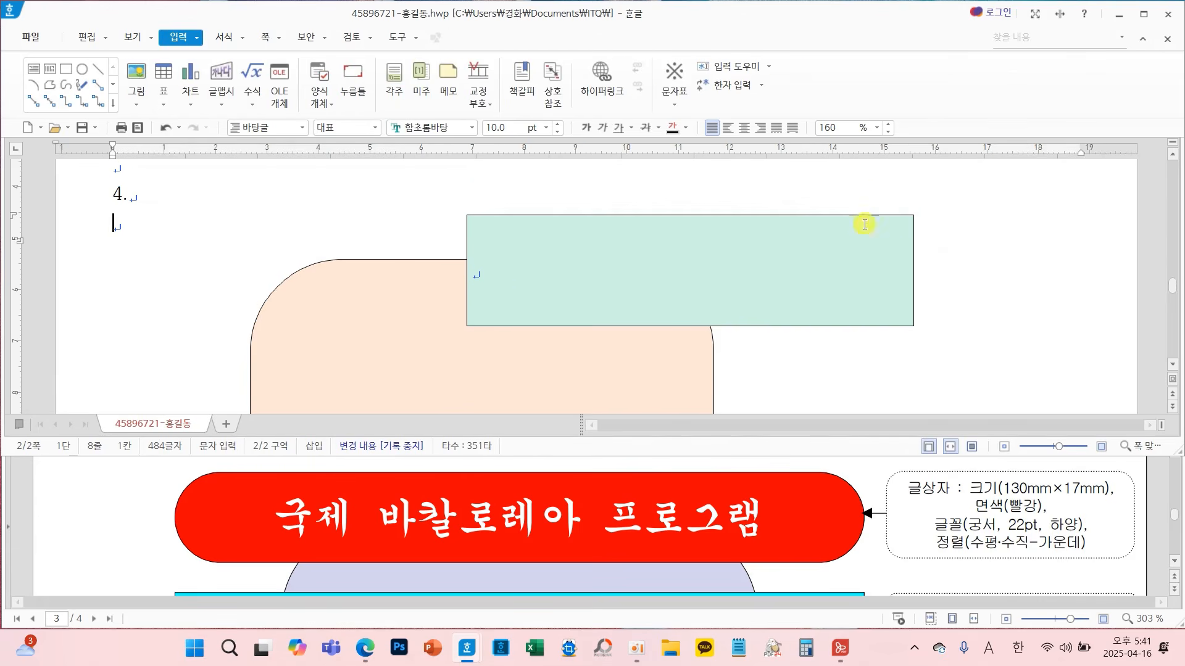
click(477, 274)
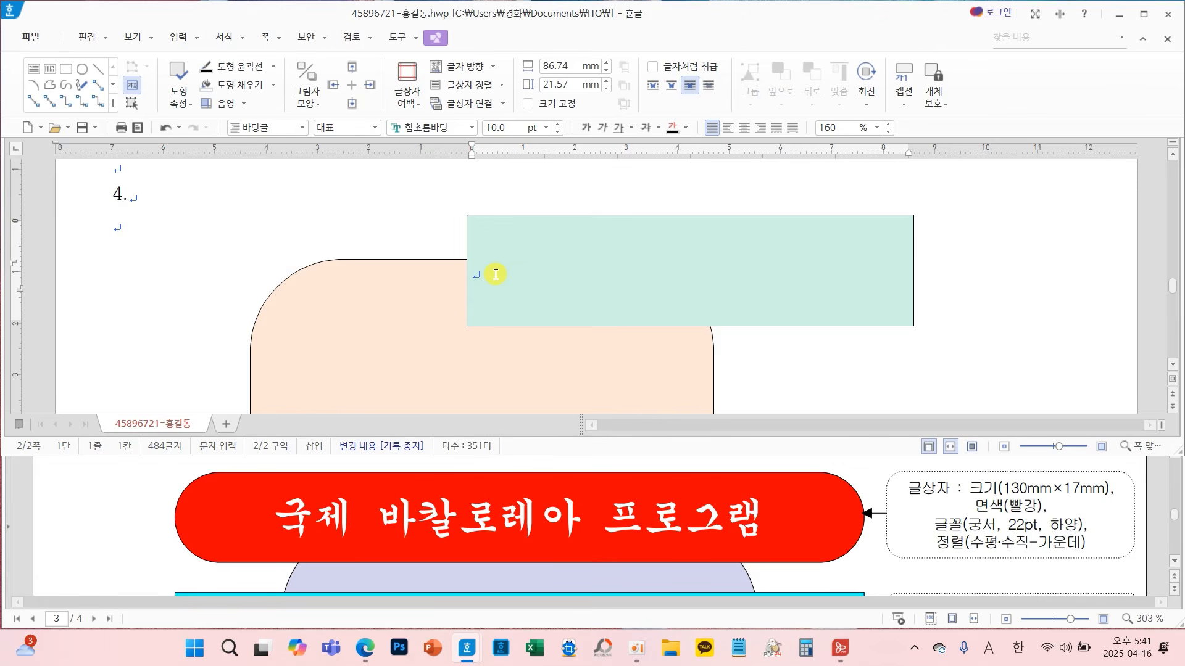
Set the title text box's width to 130 mm and height to 17 mm, and lock its size (크기 고정)
click(512, 219)
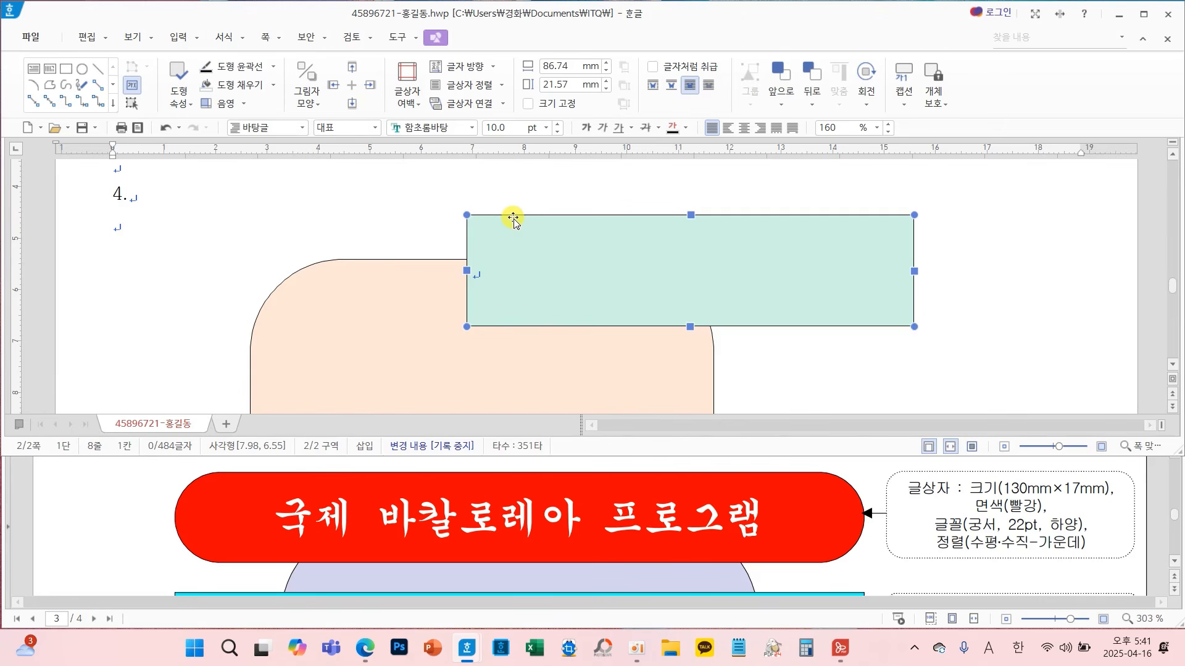
double_click(622, 277)
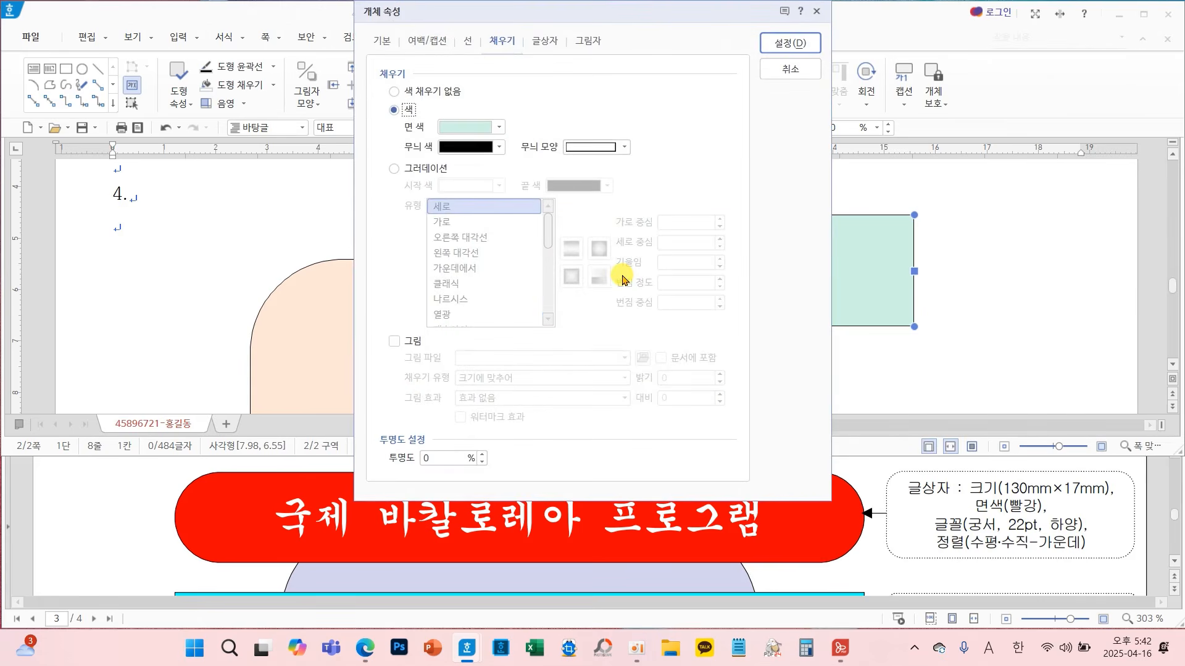
click(379, 42)
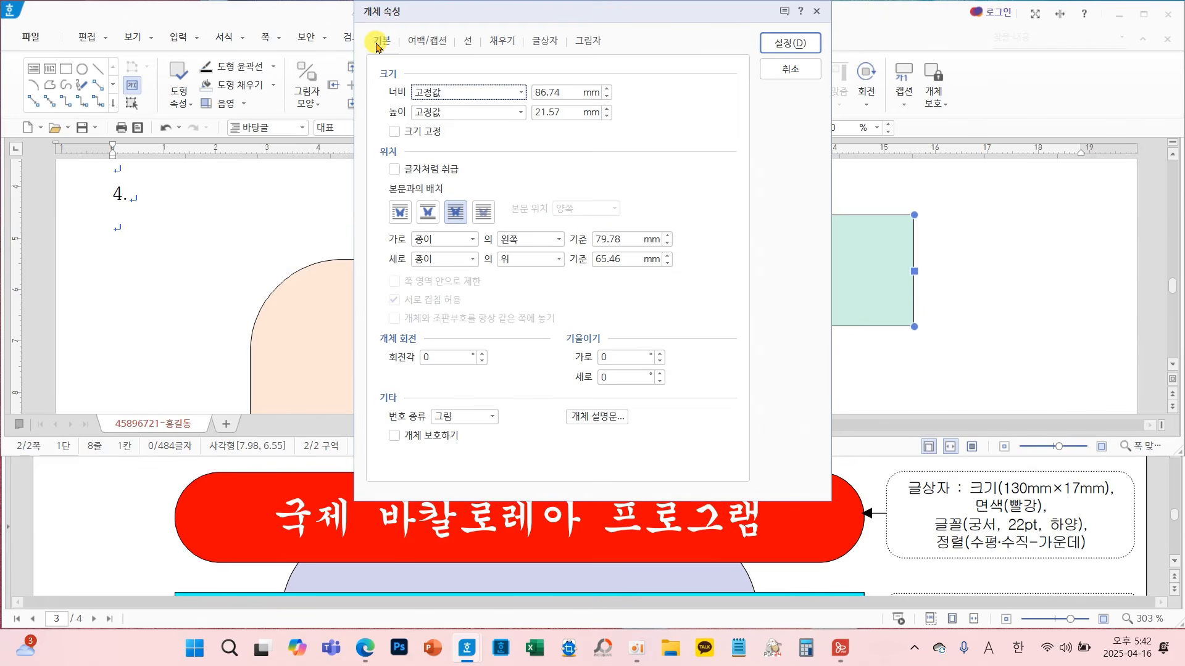
click(546, 90)
text(130)
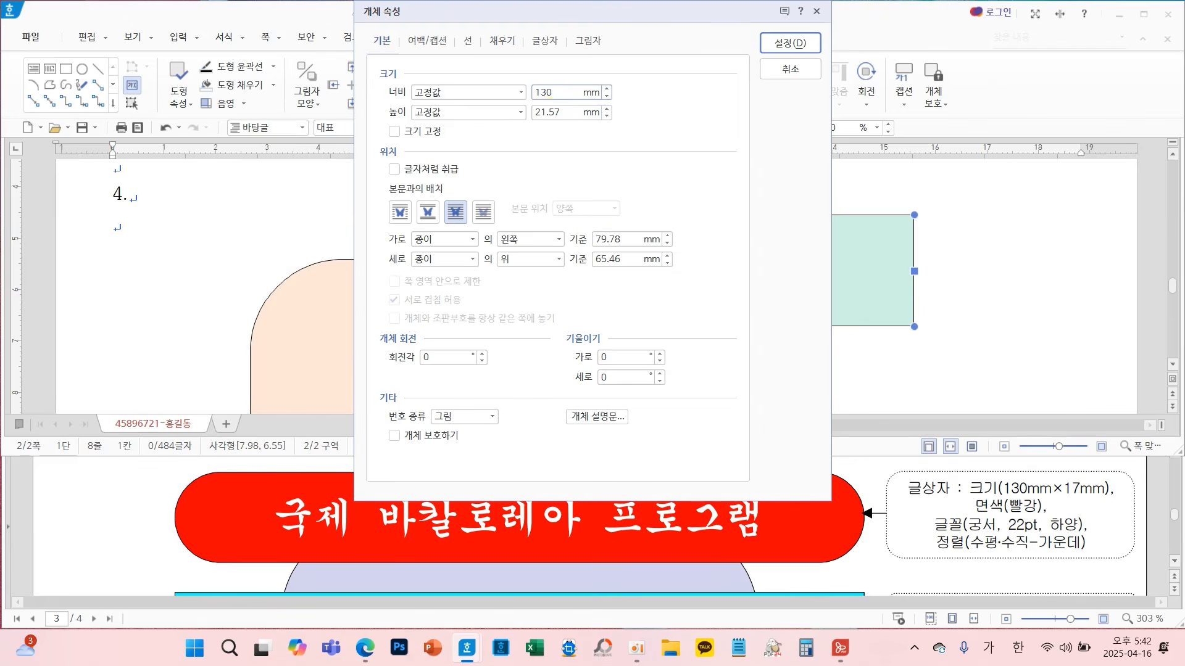
click(550, 111)
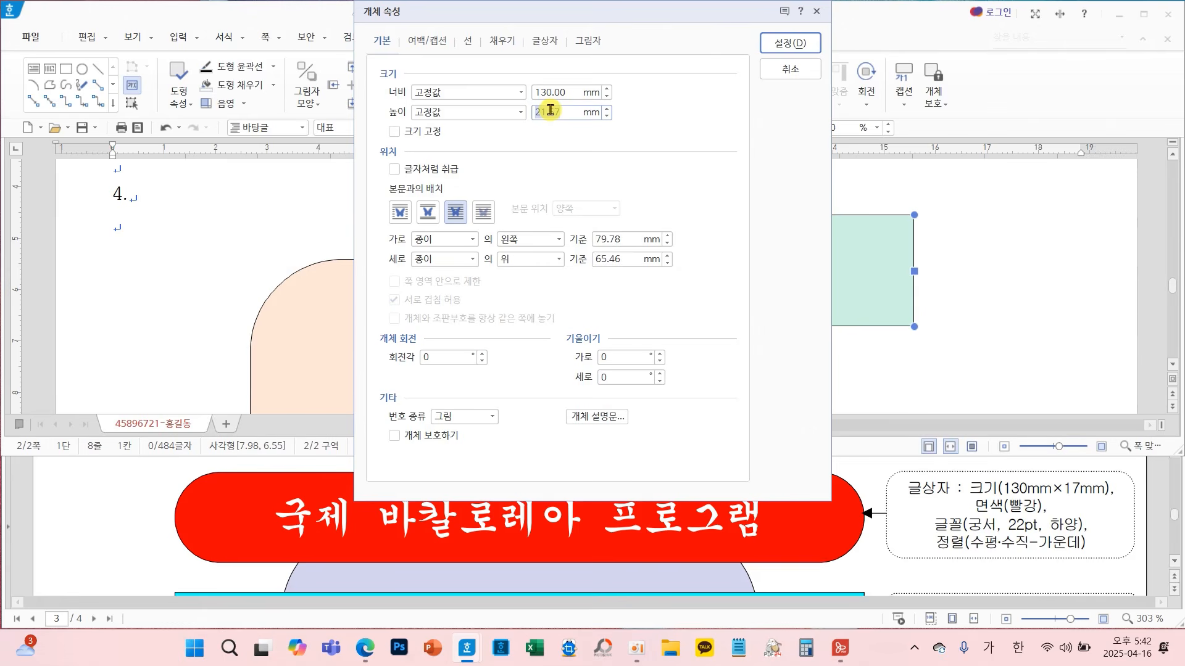
text(17)
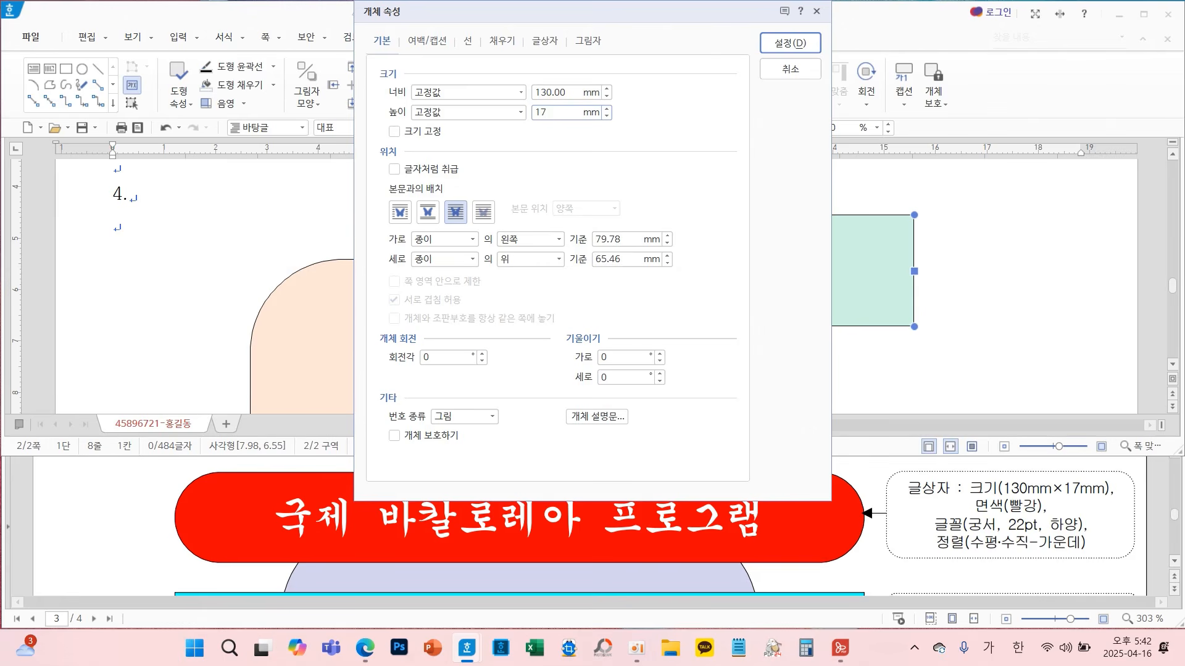
click(432, 130)
Give the title text box semicircular ends (반원) and a red fill, and apply the properties
click(471, 41)
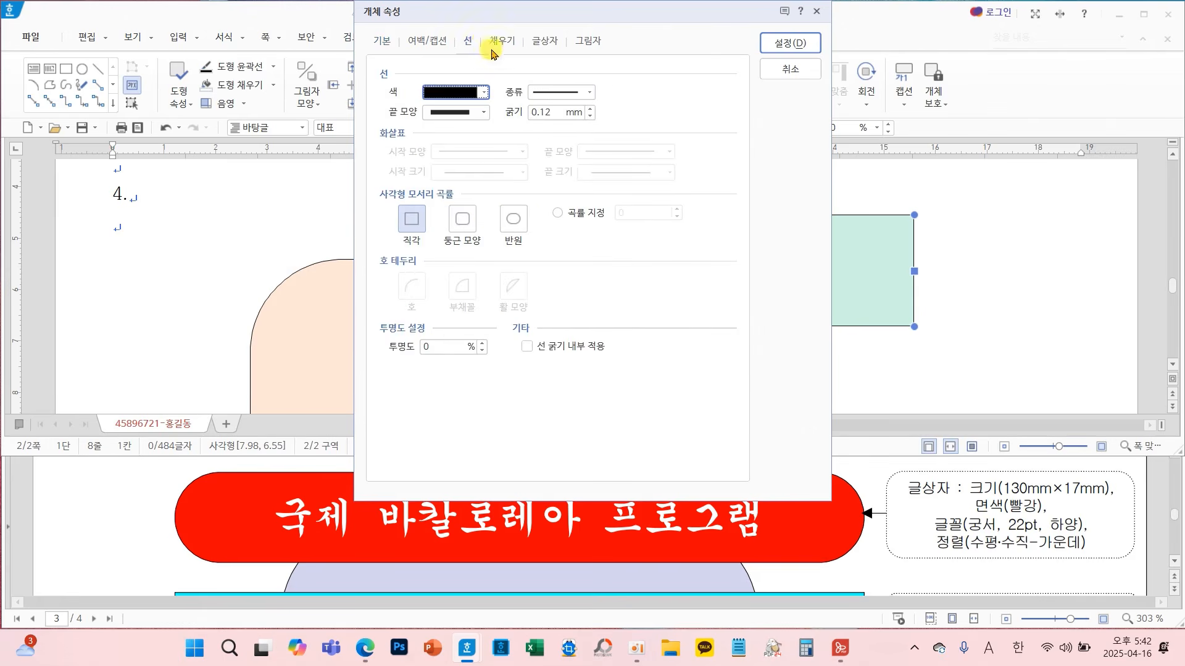
click(514, 220)
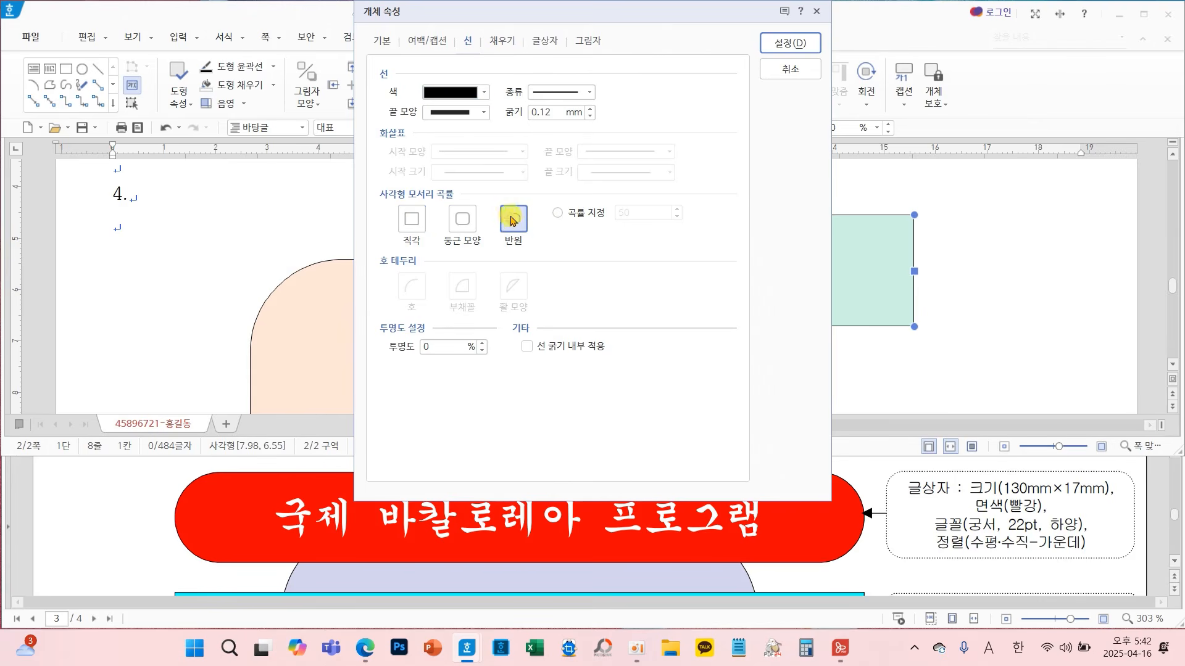
click(501, 42)
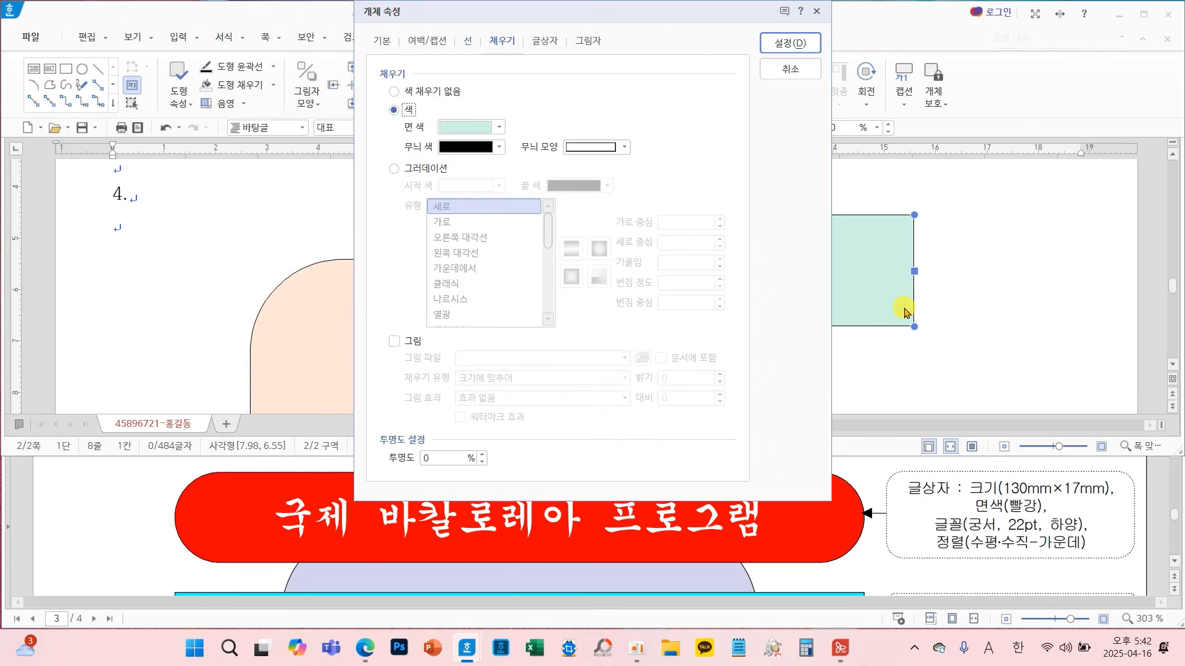
drag(947, 487, 1052, 515)
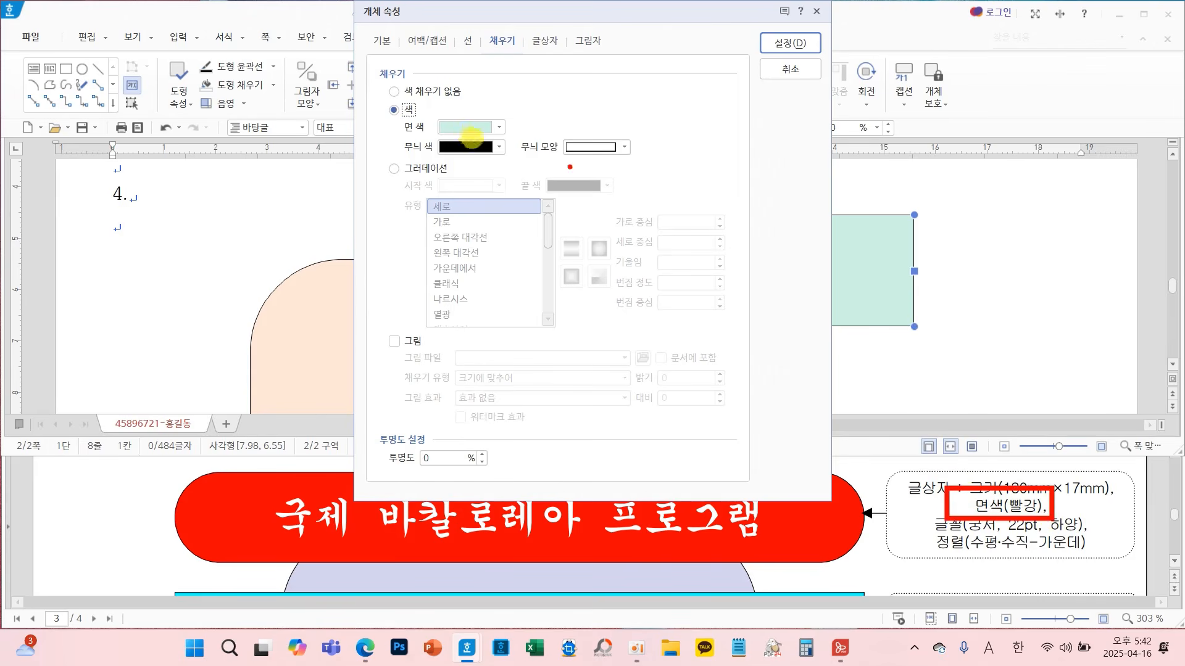
click(445, 126)
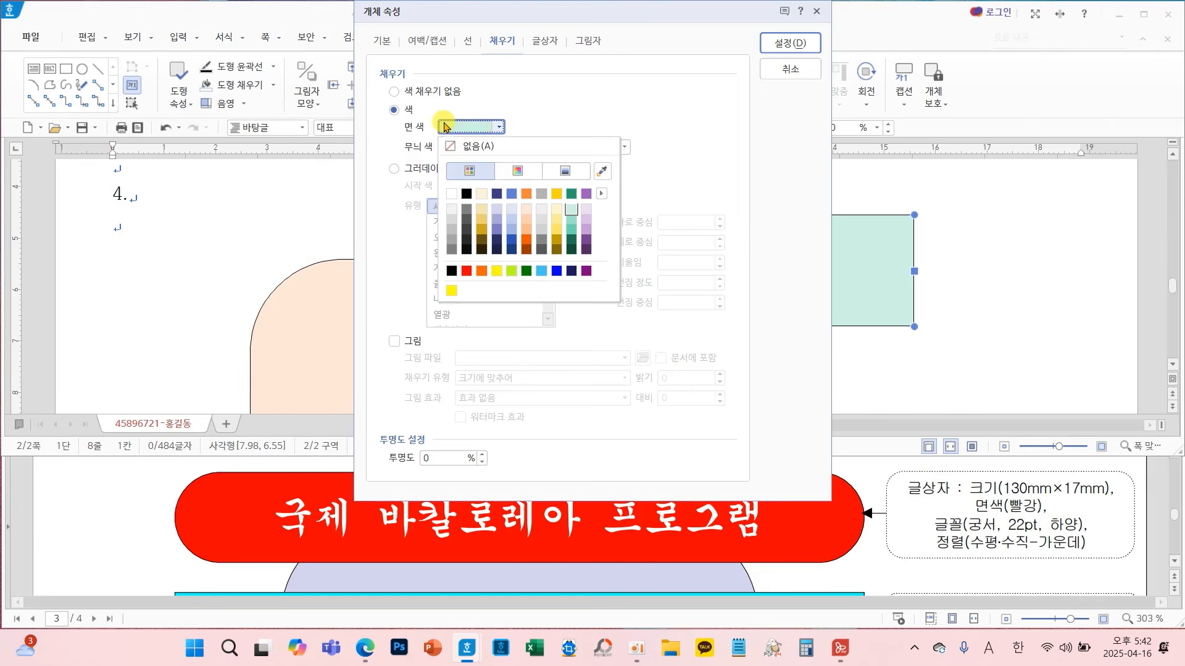
click(467, 271)
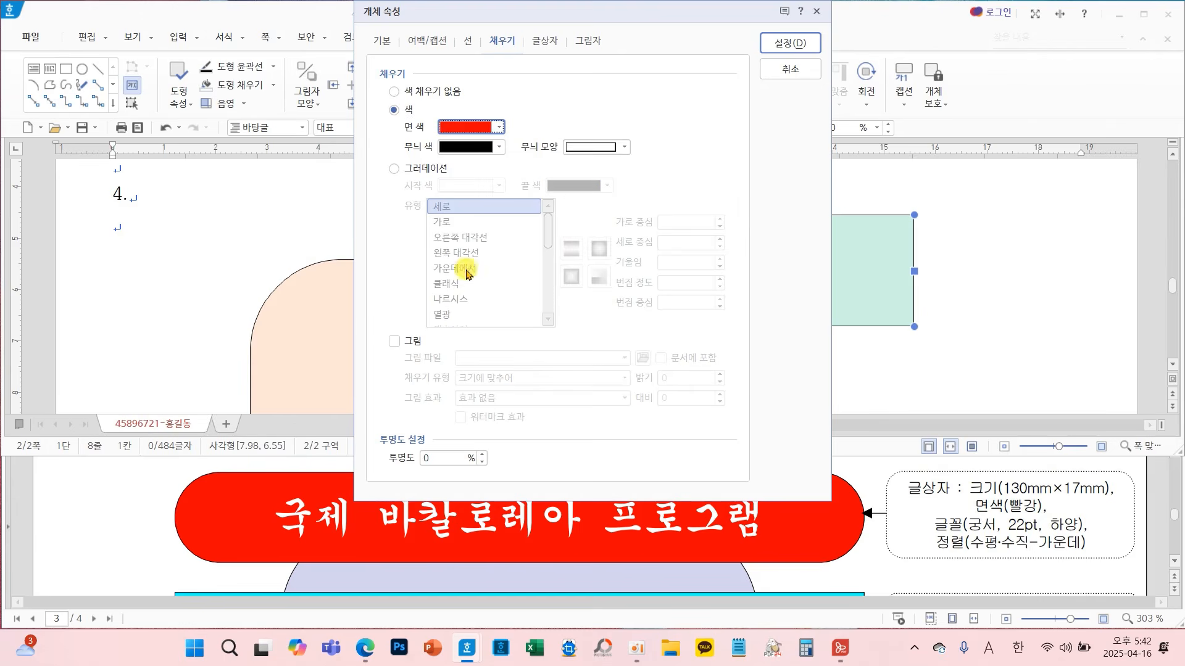
click(783, 43)
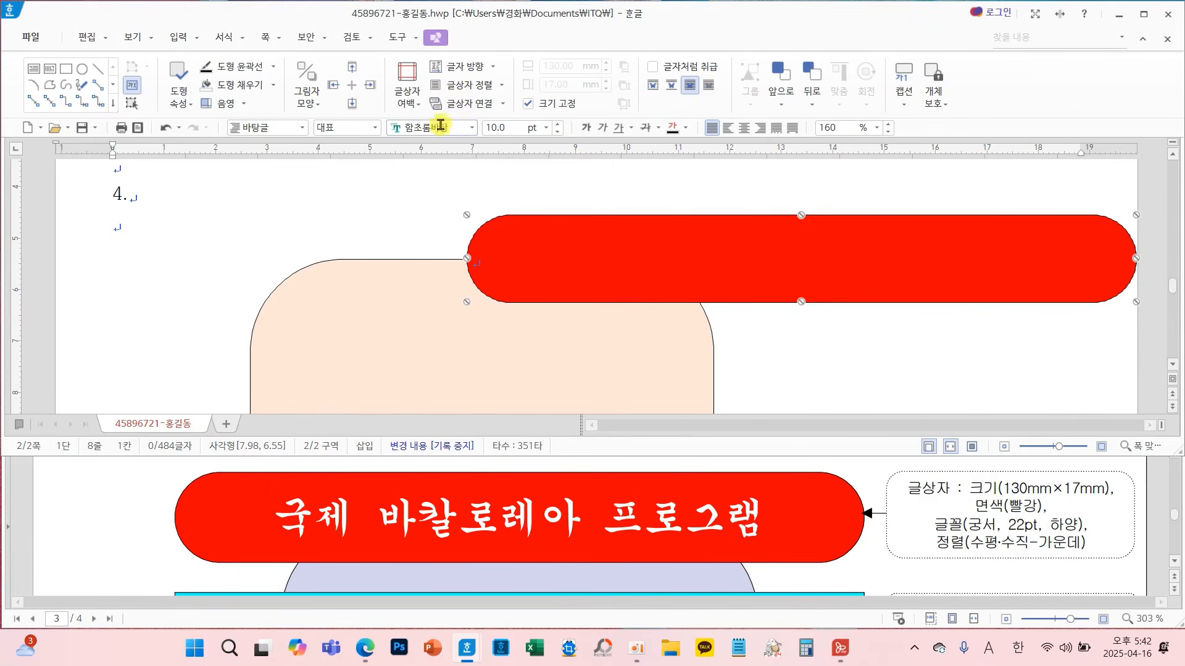
Format the title text box's text as 궁서, 22 pt, white and horizontally centred
click(471, 127)
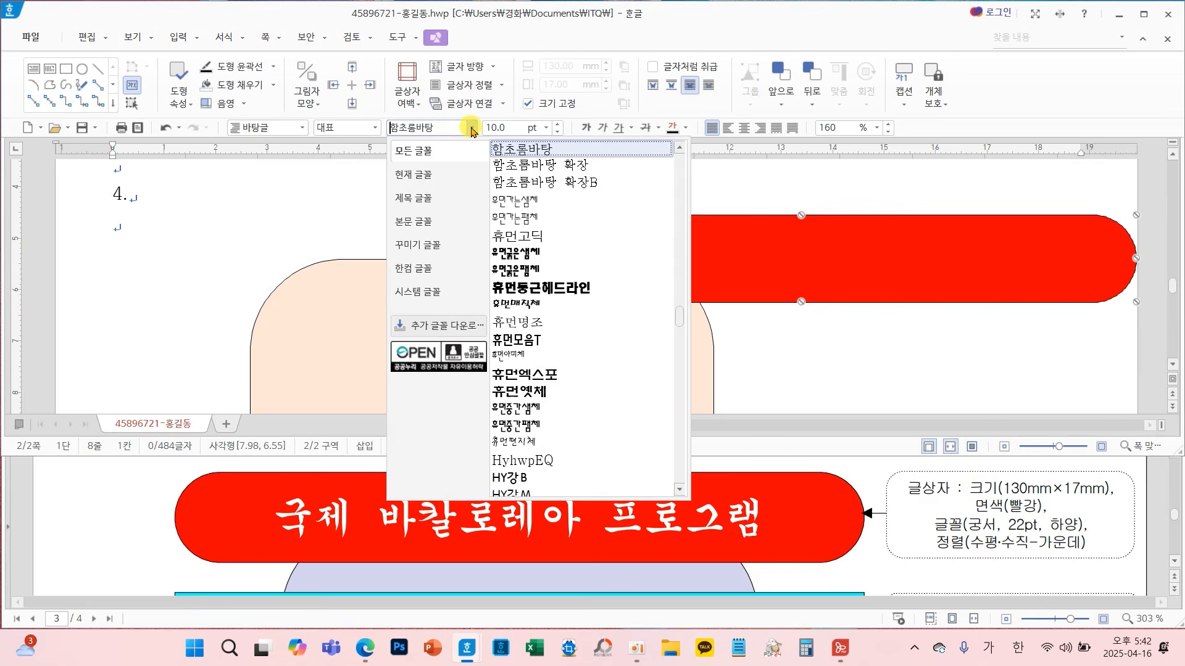
drag(679, 307, 677, 150)
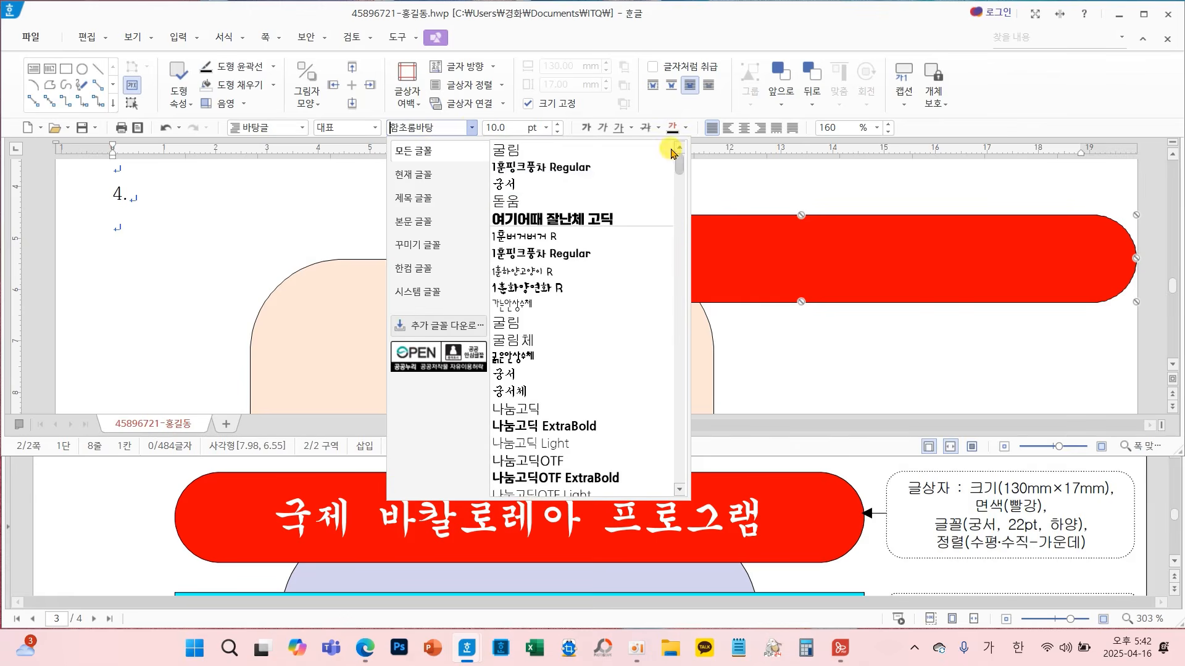
click(505, 187)
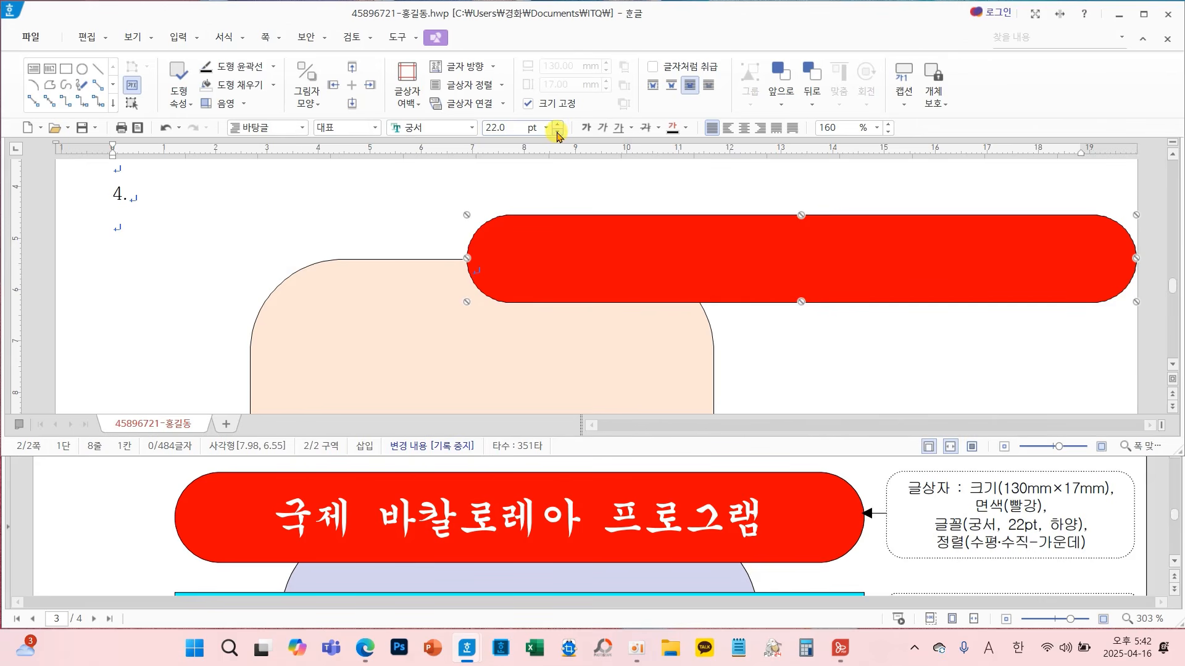
click(690, 132)
click(680, 180)
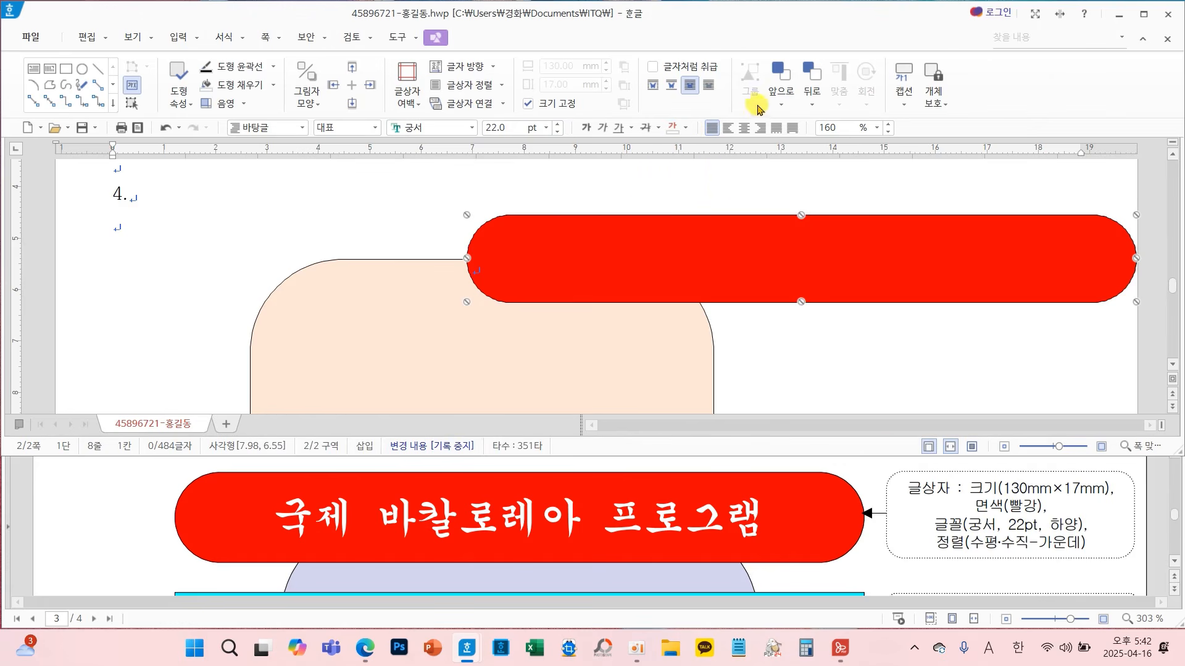
click(743, 129)
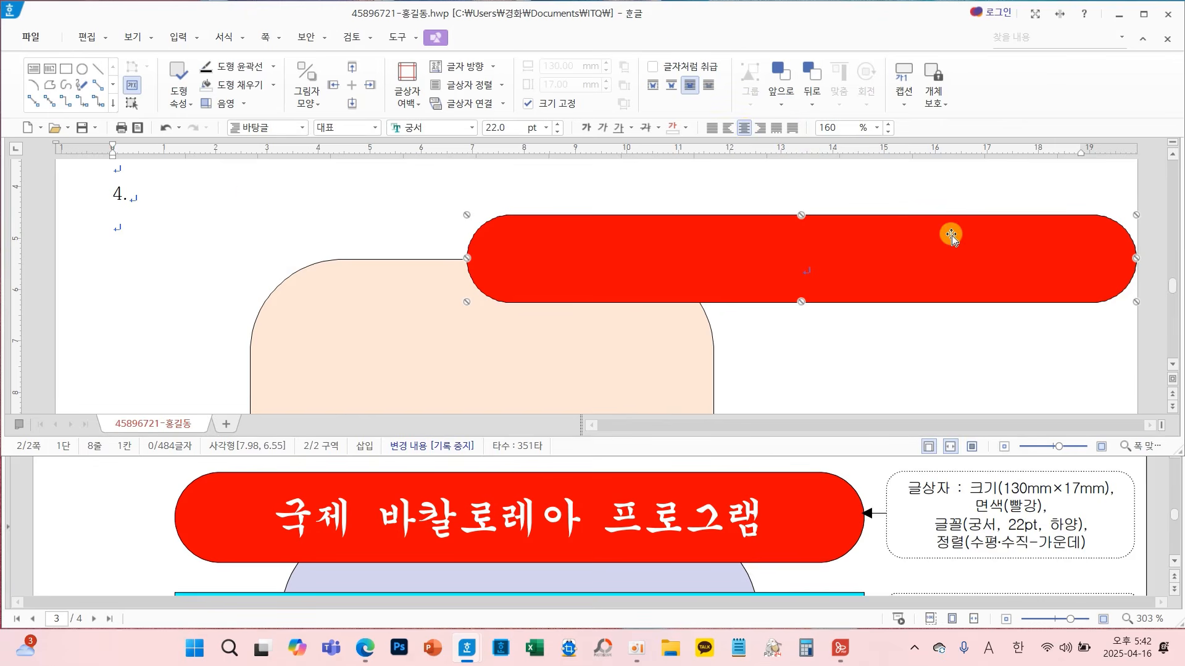
Move the red text box to centre it over the rounded rectangle's top edge, and enter the title "국제 바칼로레아 프로그램" in it
drag(951, 236, 711, 217)
click(939, 250)
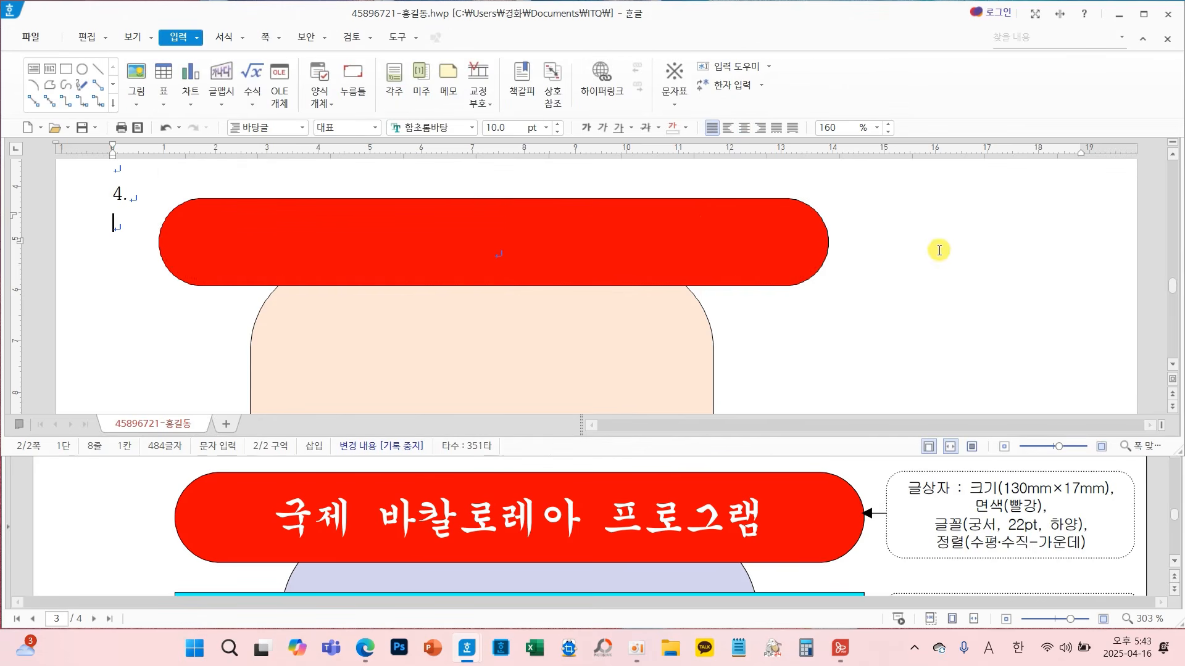
click(530, 250)
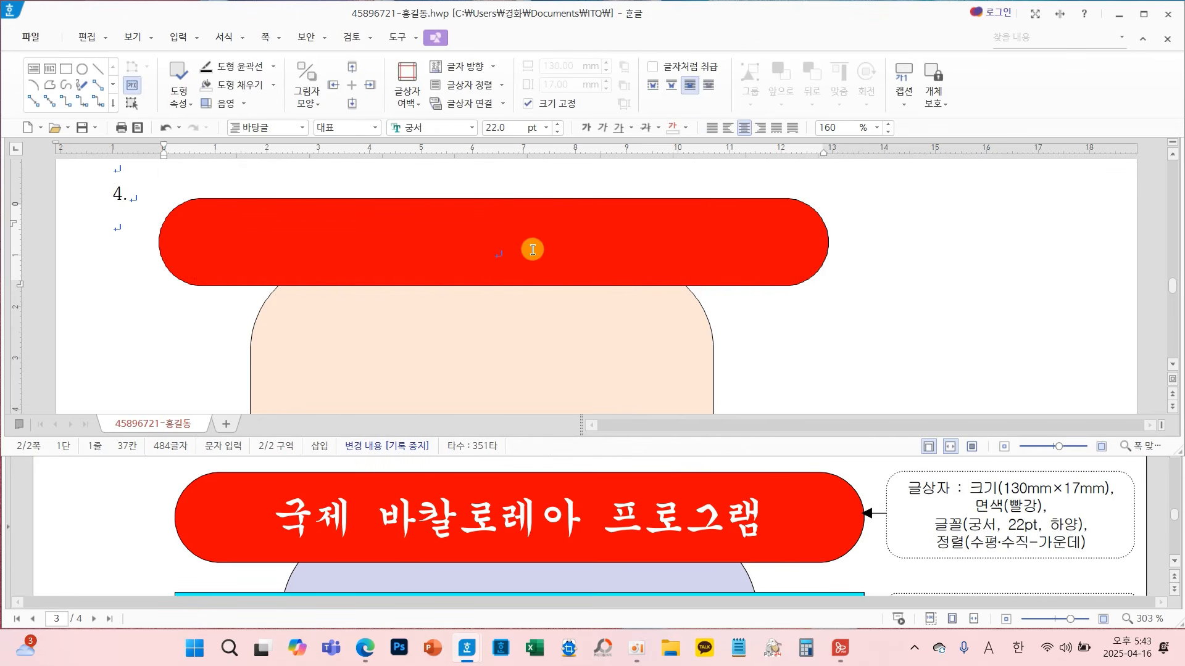
text(r)
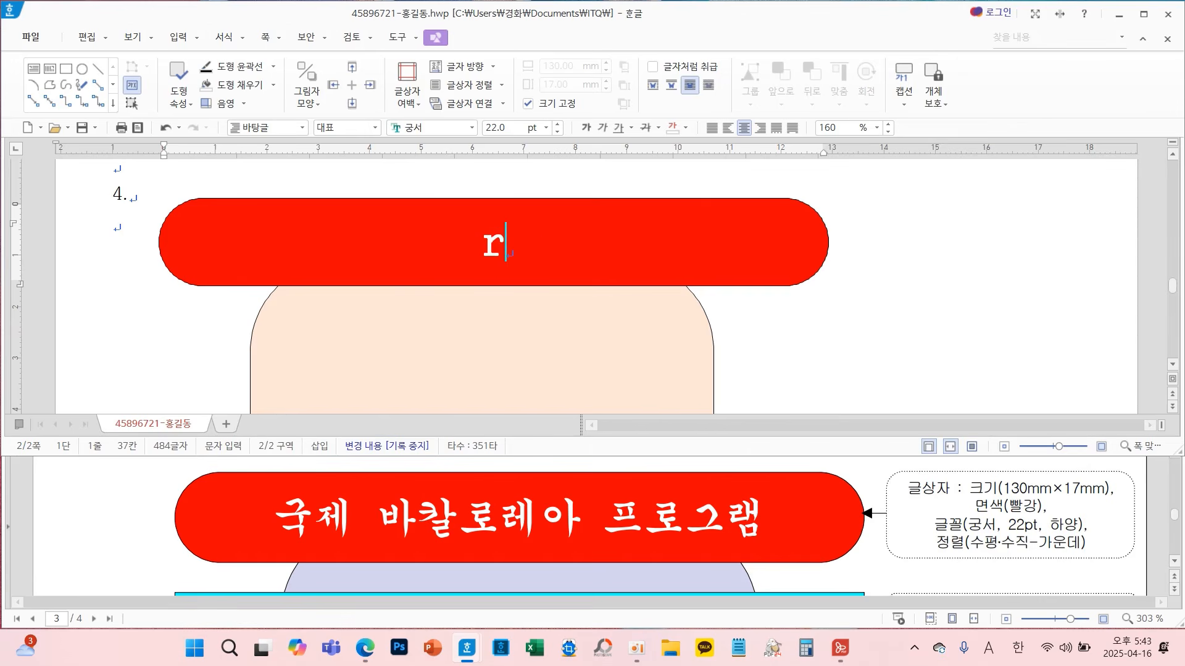
text(nrrnr)
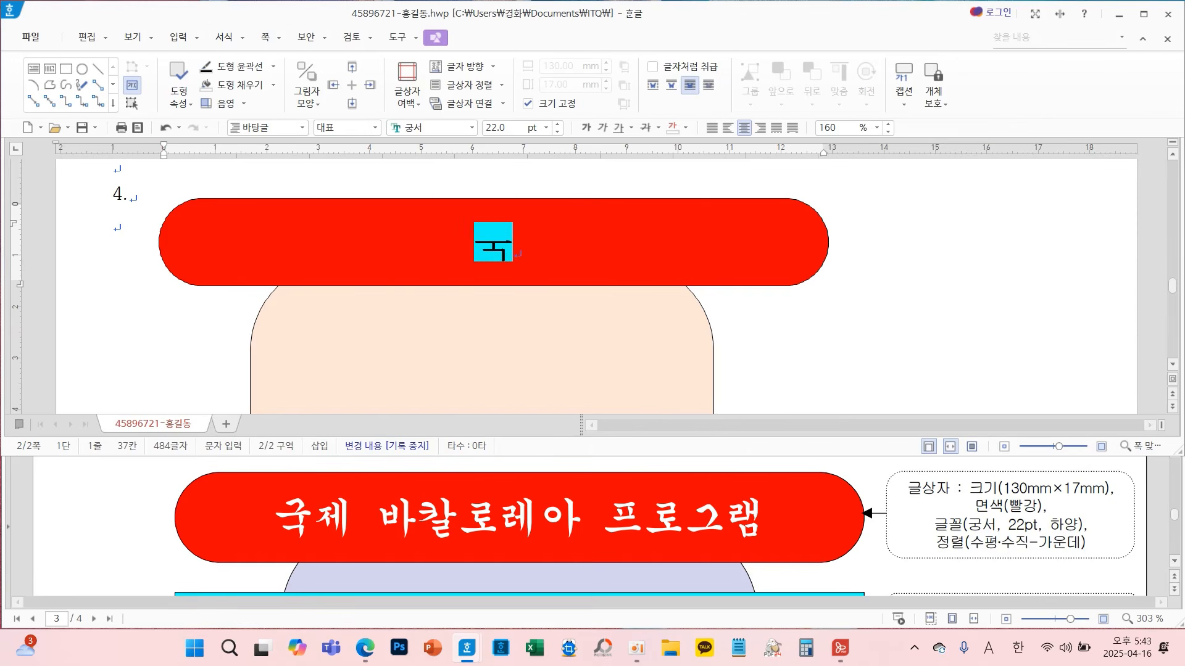
text(wp qk)
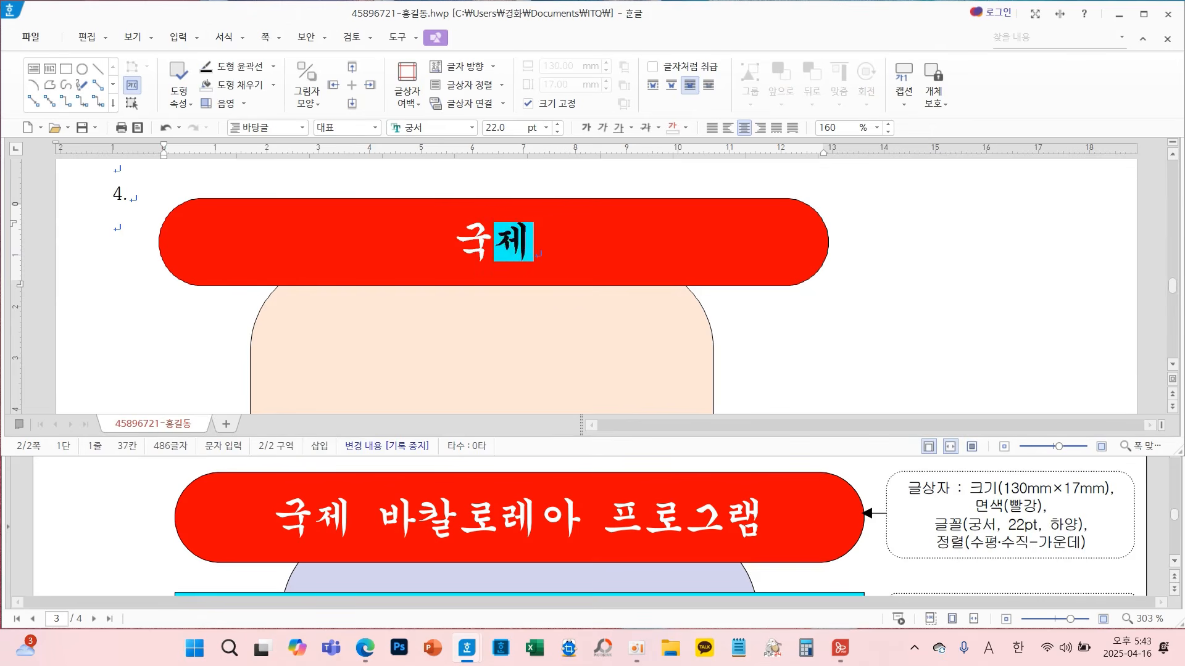
text(zkffhfpdk vmfh)
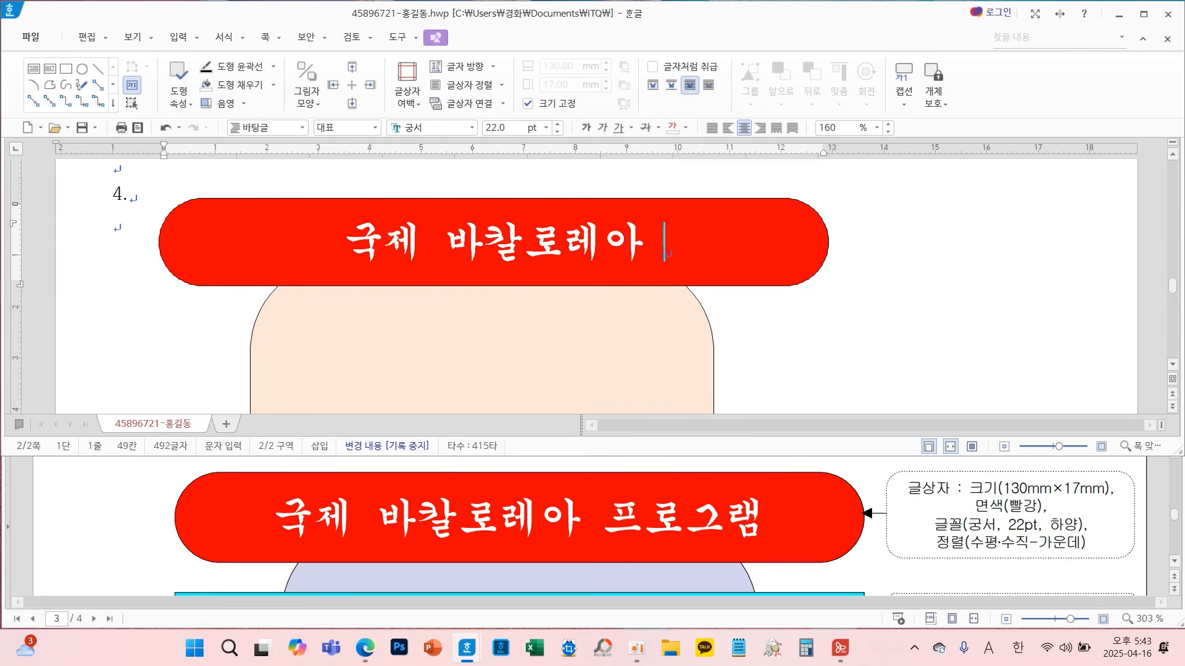
text(rmfoa)
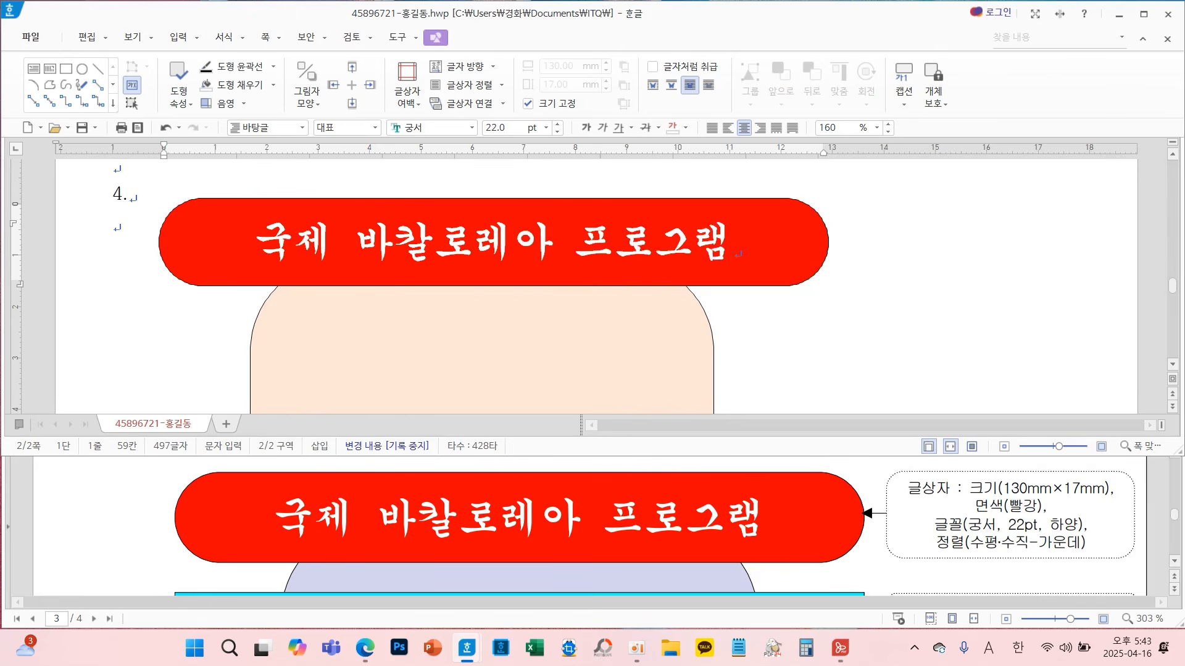
key(Right)
Check the reference's next shape and draw a rectangle about 36 × 16 mm below the title, overlapping the rounded rectangle's right edge
scroll(918, 539, down, 2)
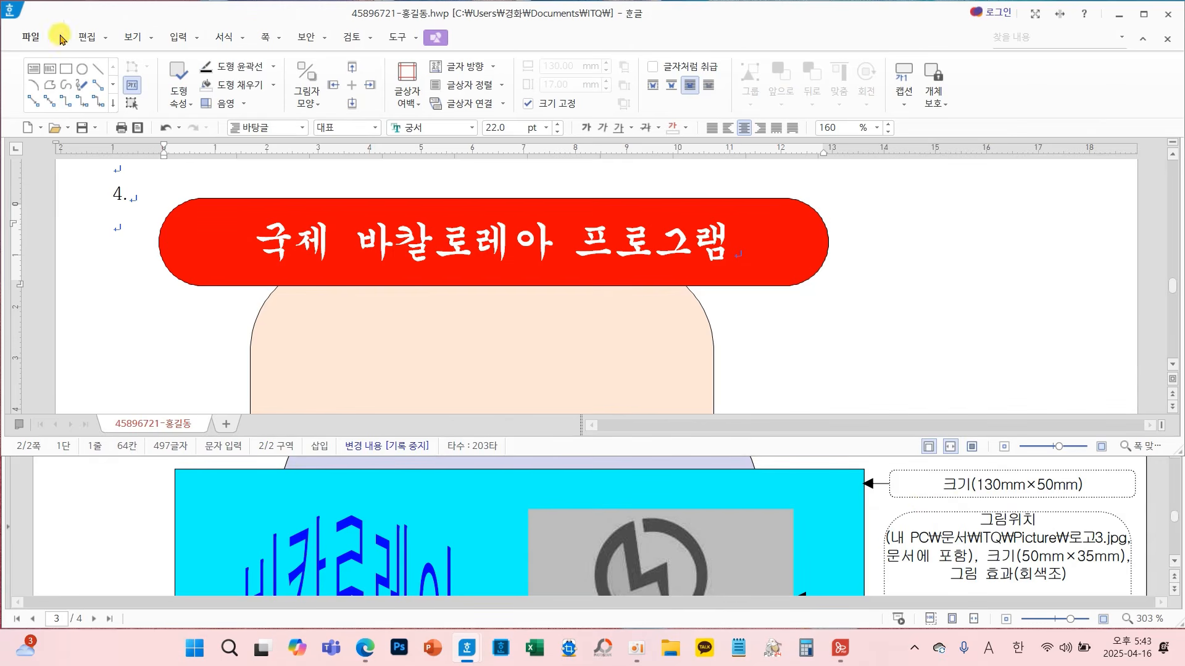
click(67, 70)
drag(677, 297, 862, 381)
scroll(930, 351, down, 1)
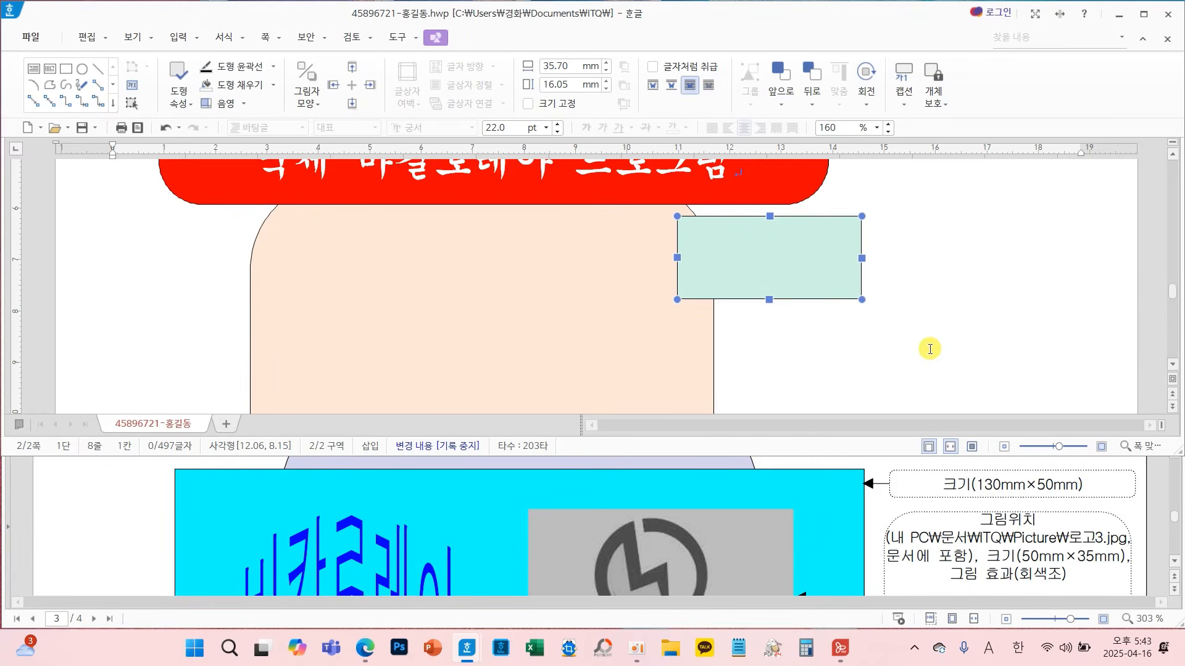
Set the new rectangle's size to 130 mm wide by 50 mm high and lock its size
double_click(816, 281)
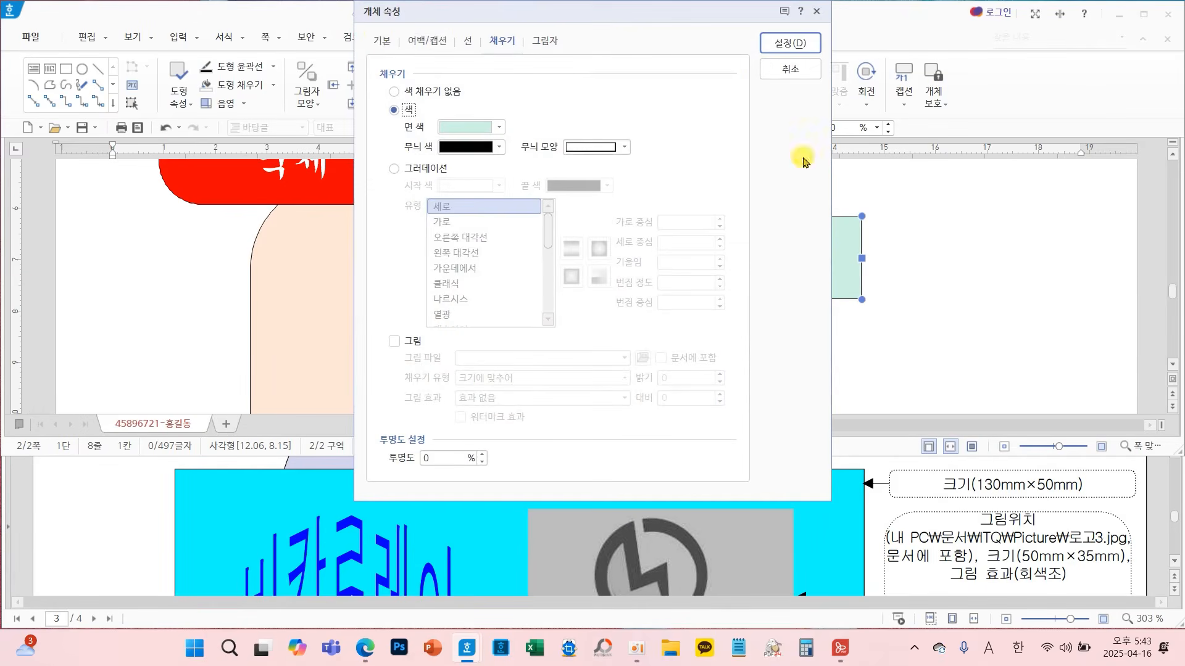
click(379, 43)
double_click(563, 92)
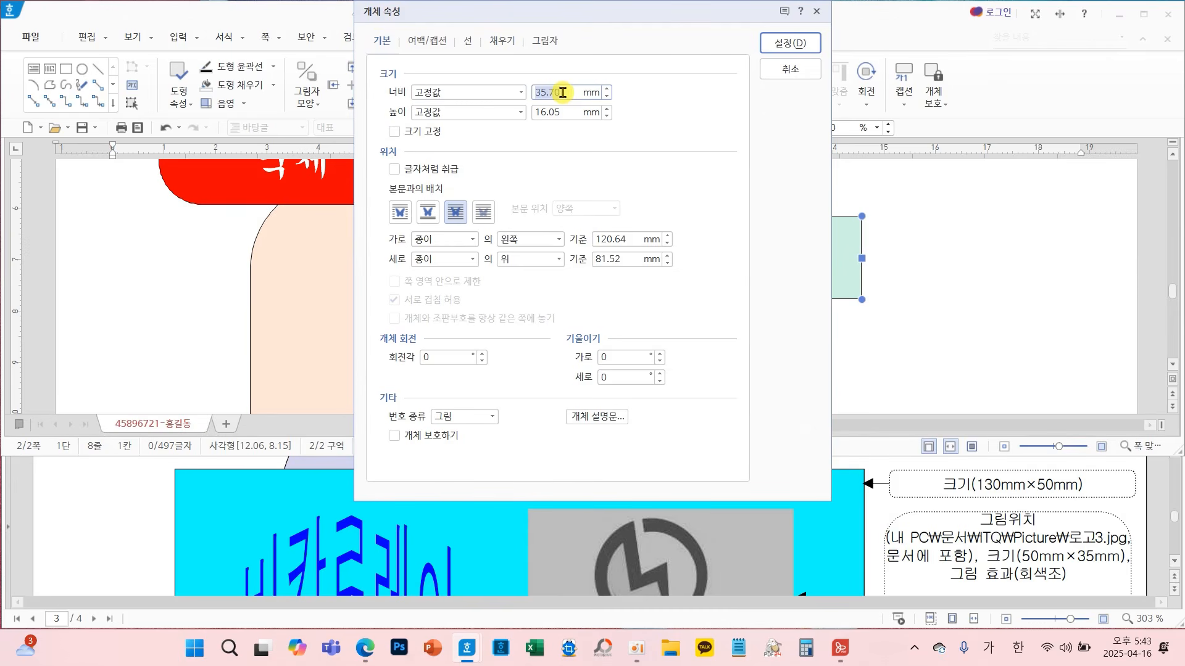
text(130)
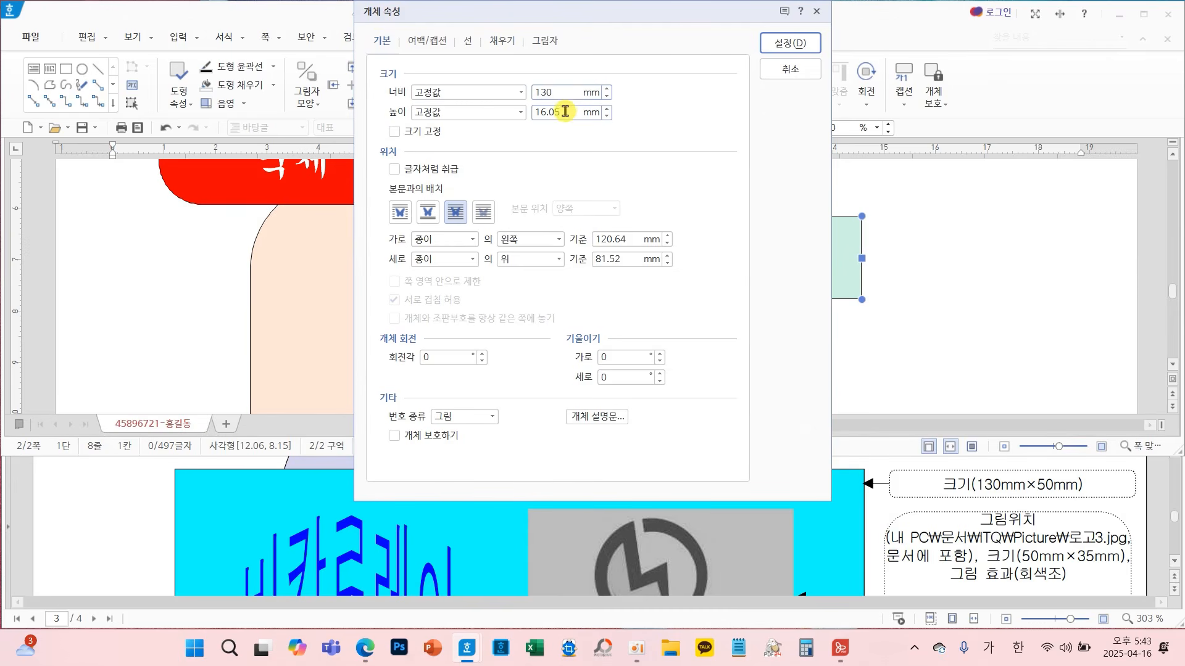
double_click(565, 111)
text(50)
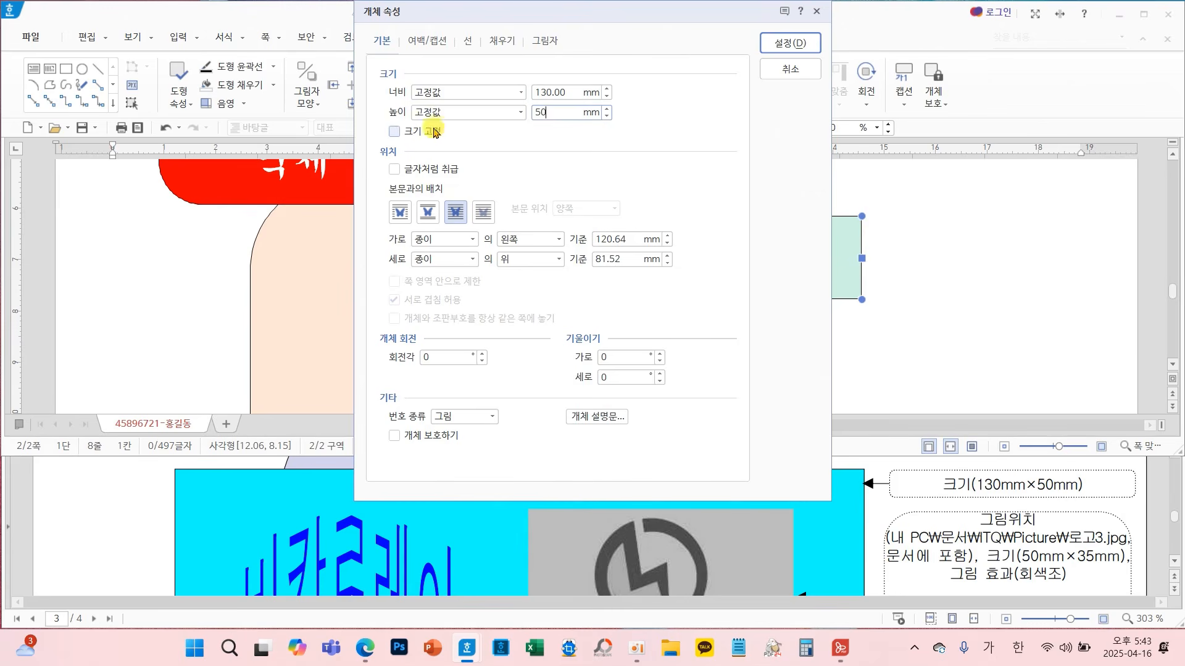
click(423, 131)
Fill the 130 × 50 mm rectangle with a pale blue colour and apply the properties
click(467, 40)
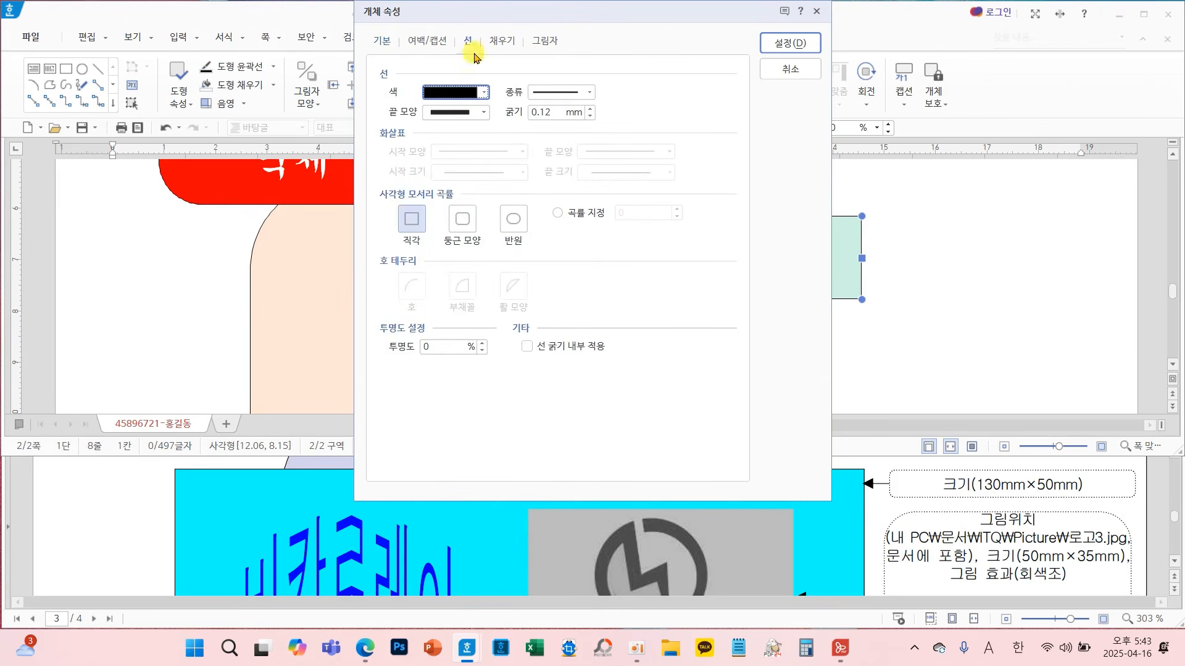
click(502, 41)
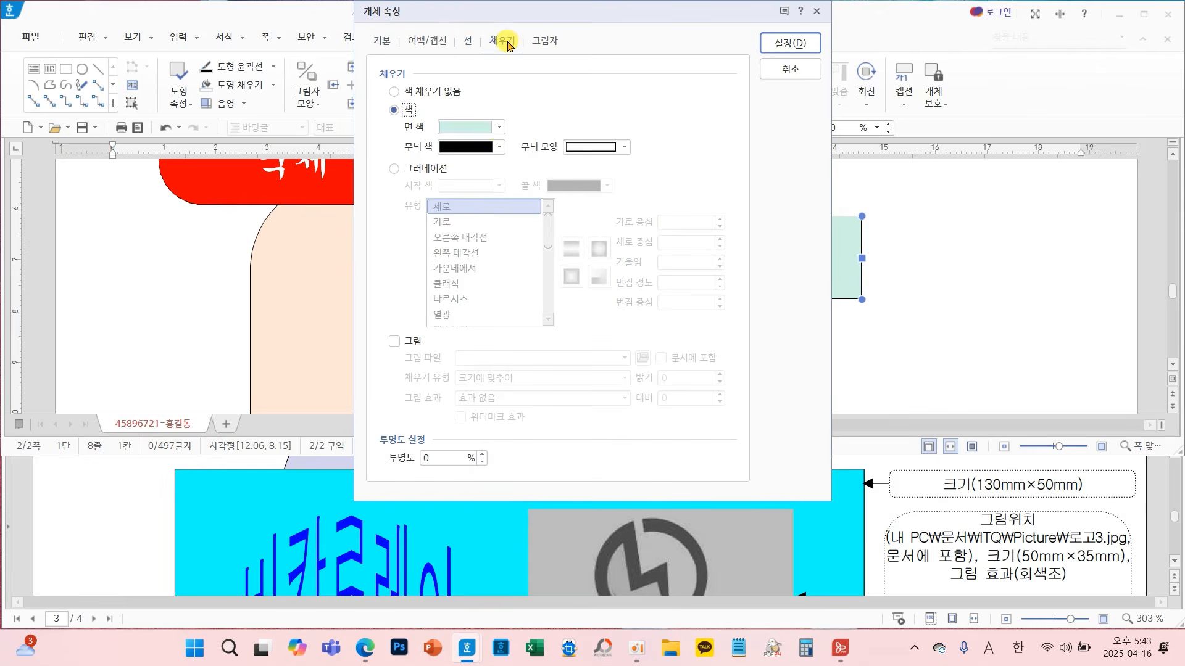
click(499, 128)
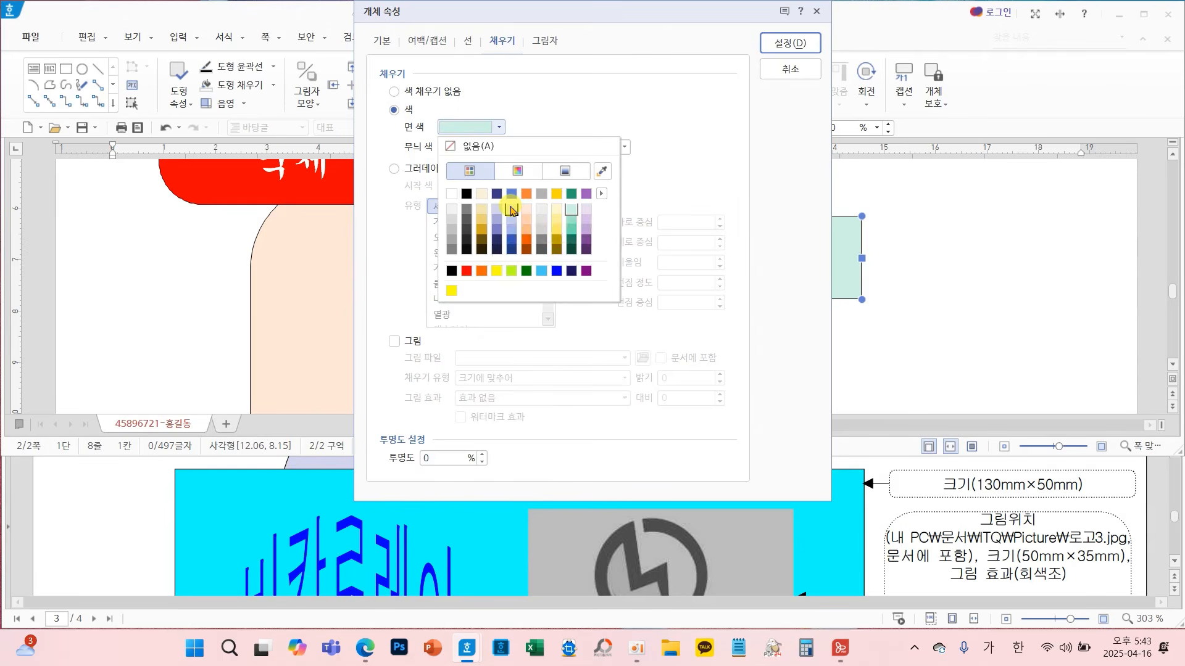
click(511, 211)
click(776, 43)
Move the pale blue rectangle just below the red title box, centred over the rounded rectangle and overlapping its upper part as in the reference
drag(888, 296, 352, 320)
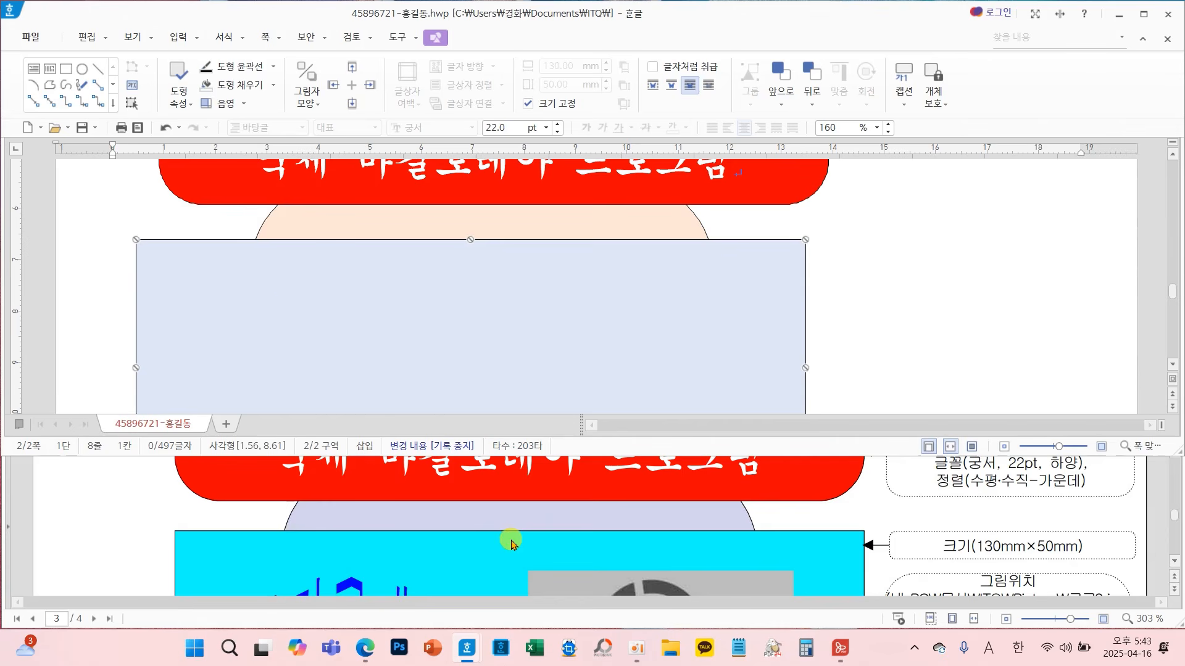
scroll(502, 537, up, 1)
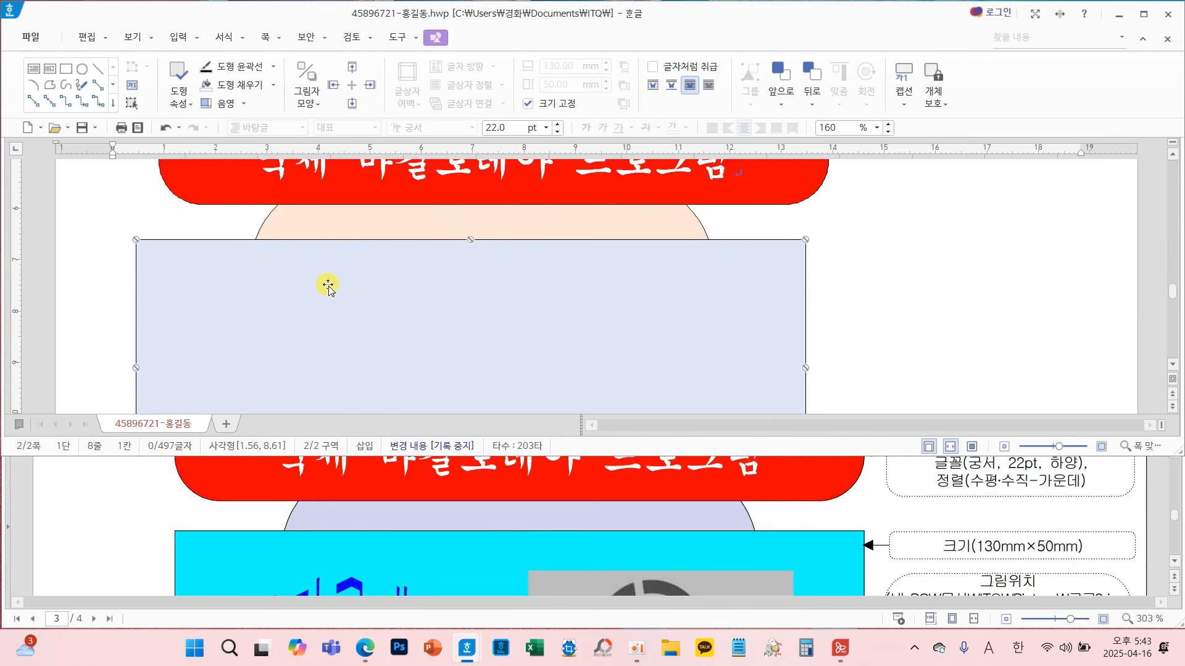
drag(327, 283, 332, 281)
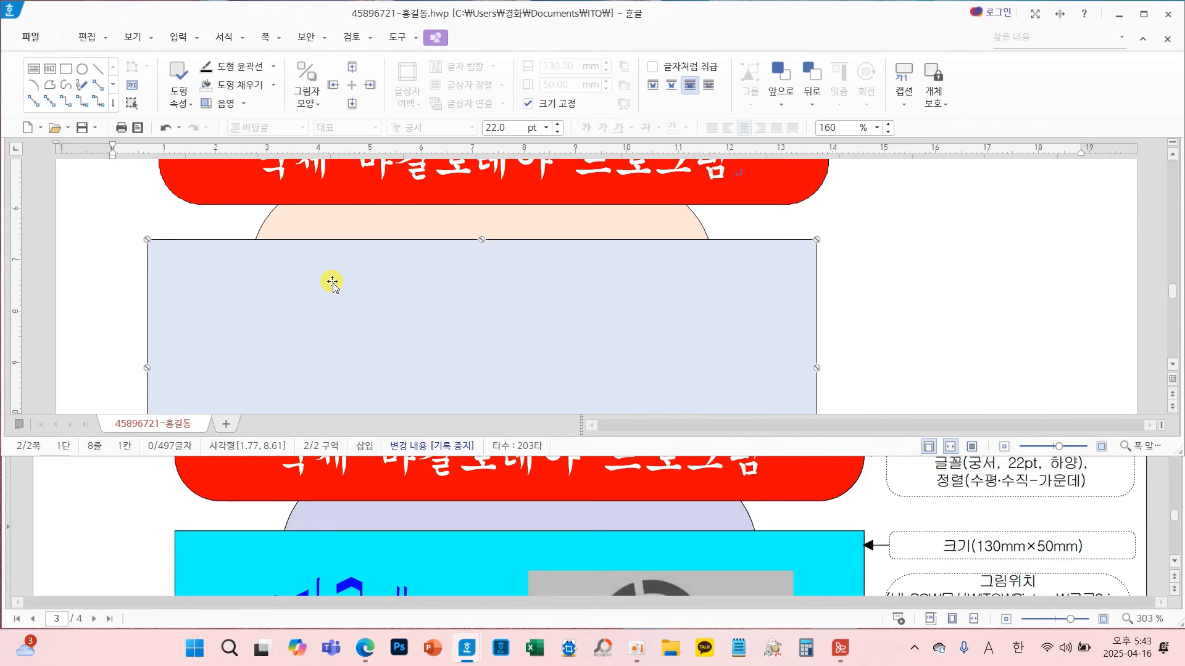
key(Right)
key(Right)
key(Right)
key(Right)
key(Right)
key(Right)
key(Right)
key(Right)
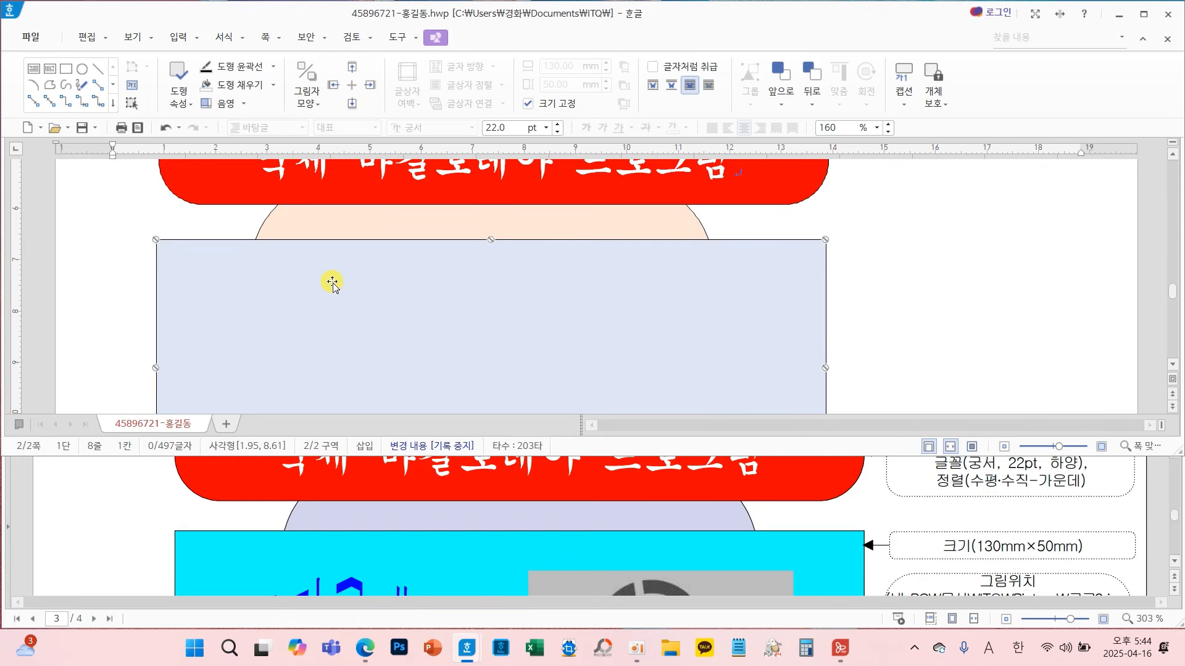
key(Down)
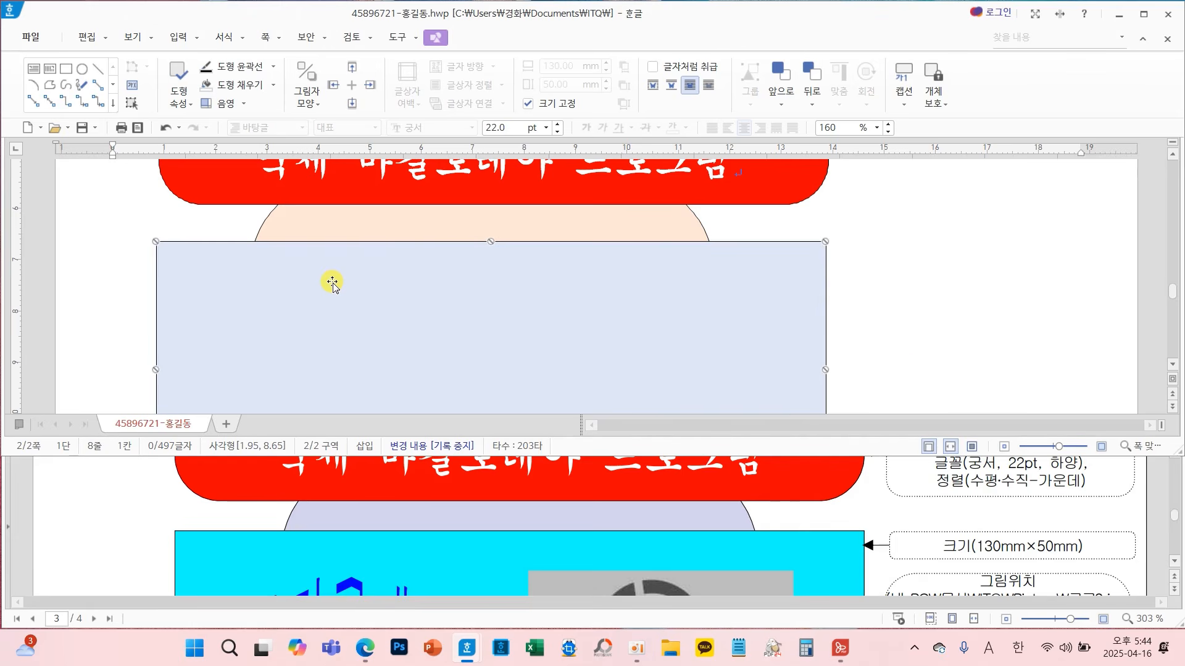
click(877, 356)
Create a 글맵시 text-art object with the content "바칼로레아"
scroll(877, 356, down, 5)
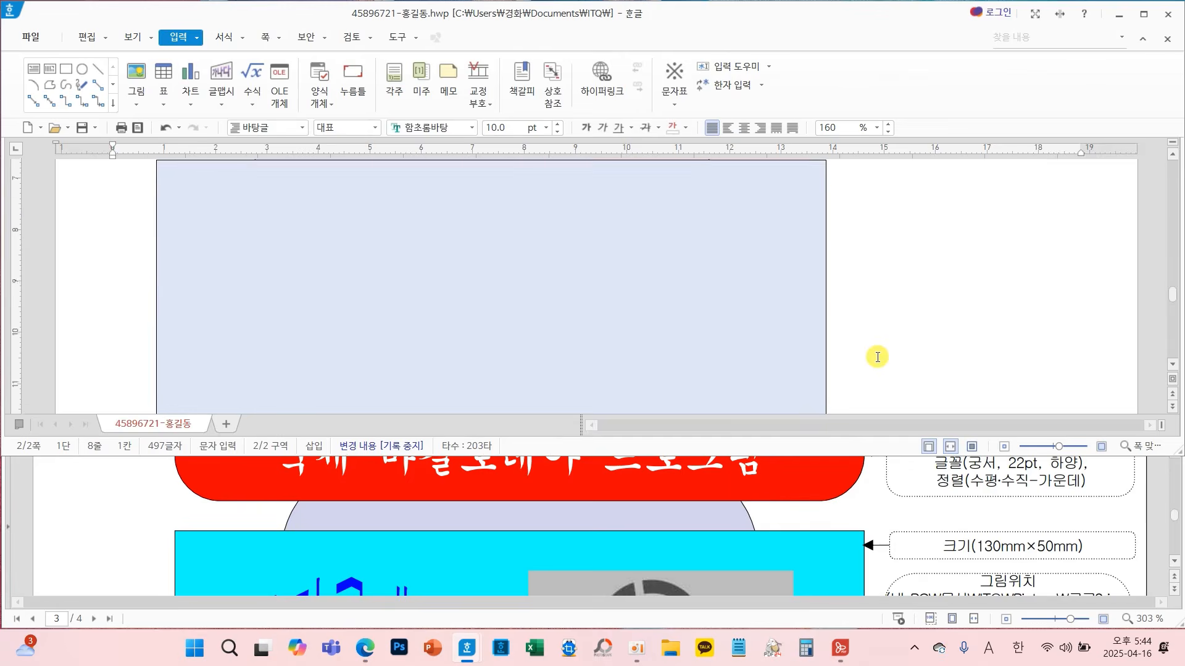
scroll(877, 357, up, 3)
scroll(809, 568, down, 5)
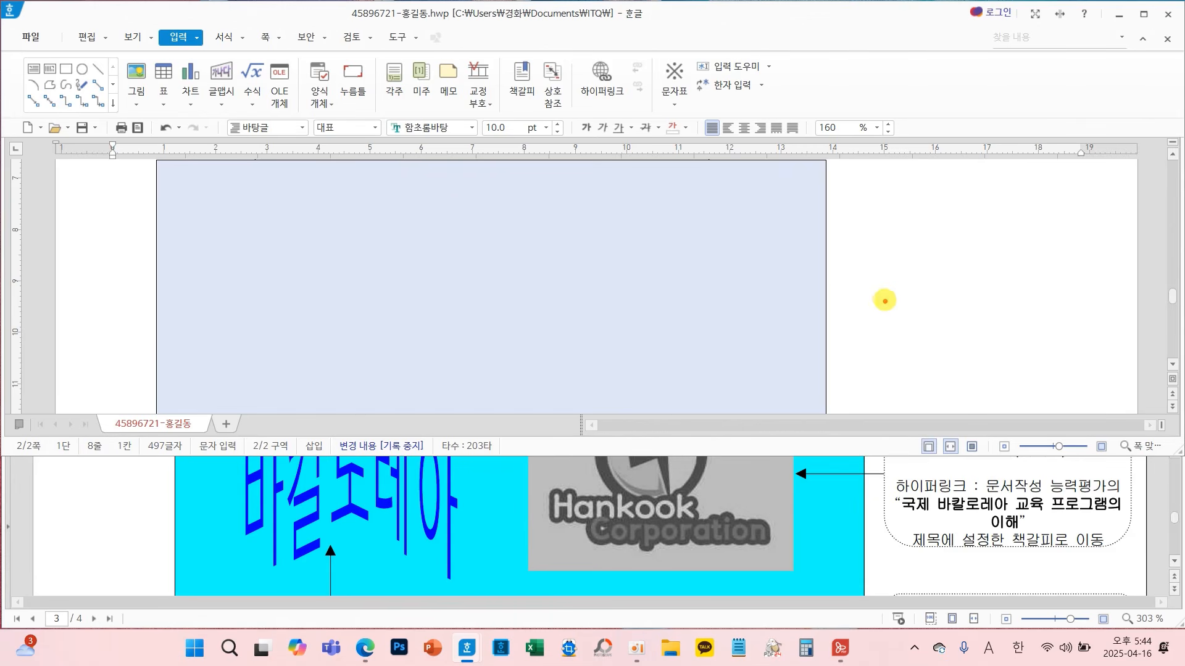
drag(882, 264, 1004, 242)
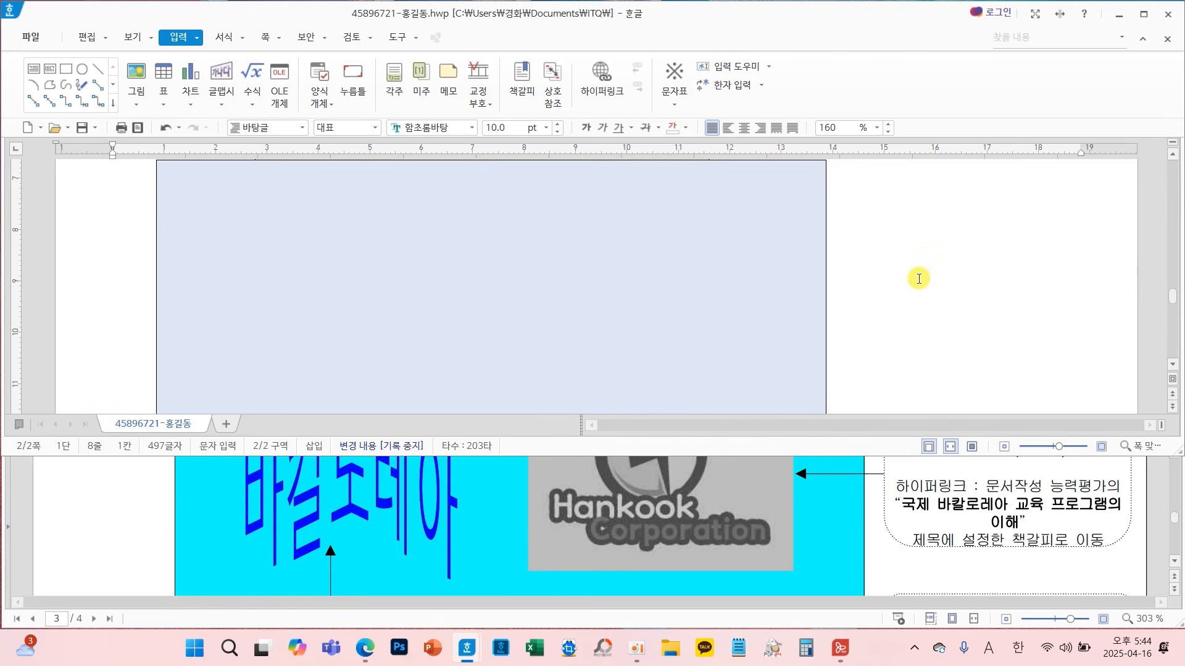
scroll(916, 288, up, 3)
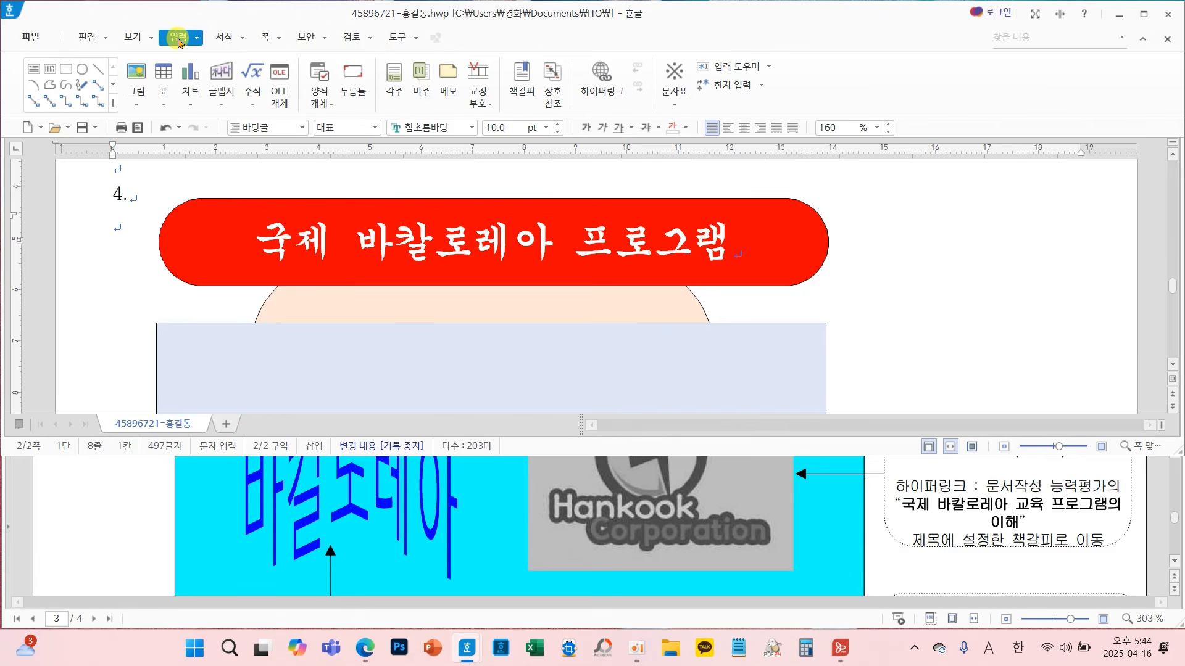
click(222, 75)
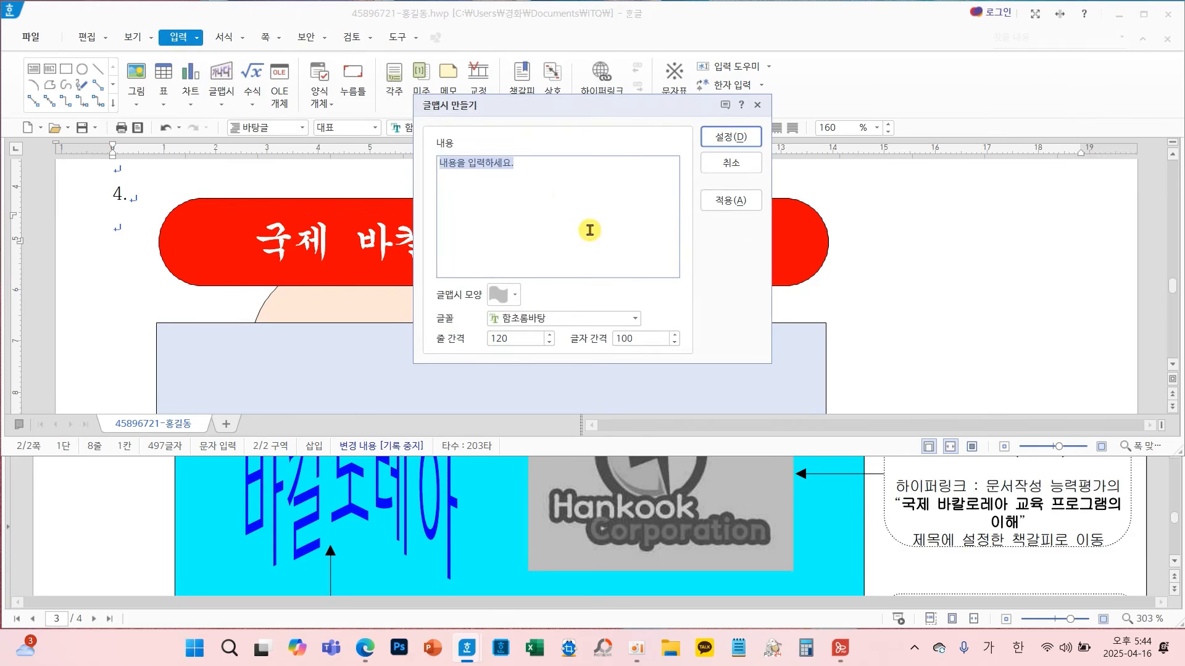
text(배)
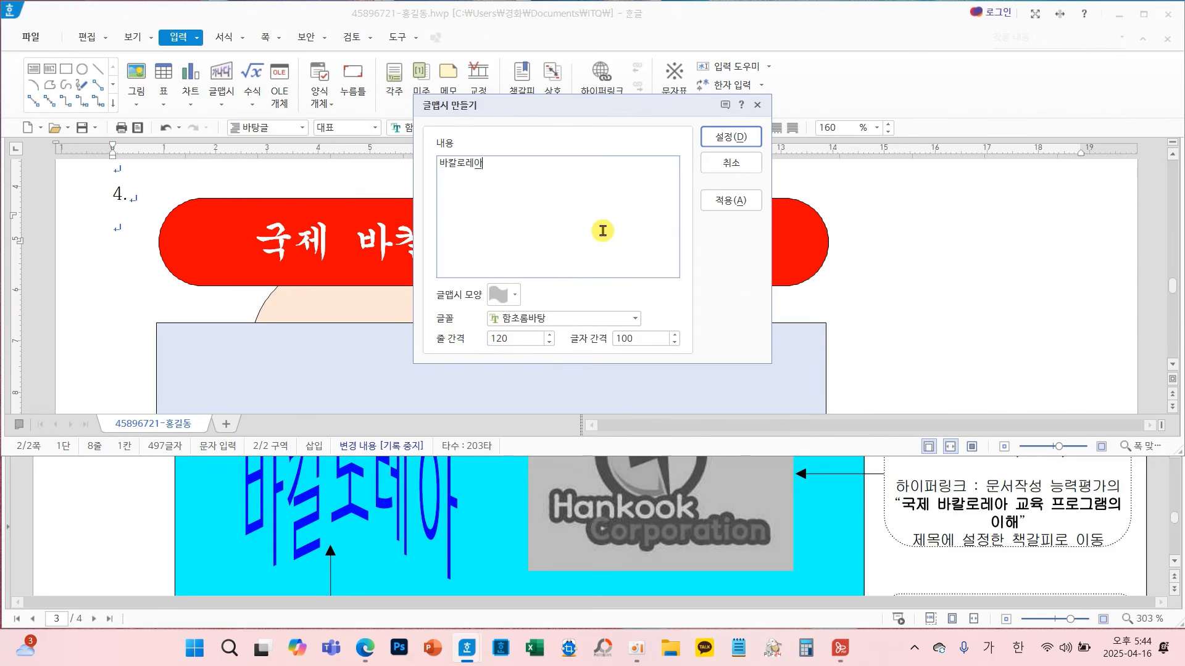
Check the reference's 글맵시 instructions, give the text art the 갈매기형 수장 shape and the 돋움 font, and insert it
scroll(926, 558, up, 3)
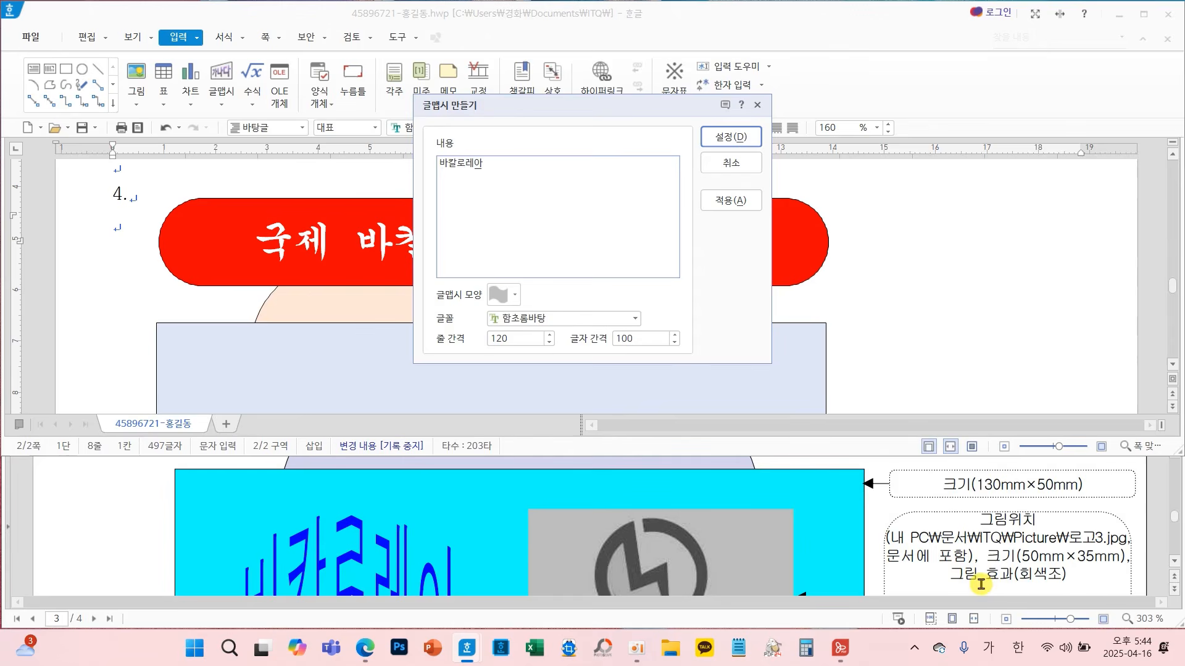
scroll(1004, 557, down, 3)
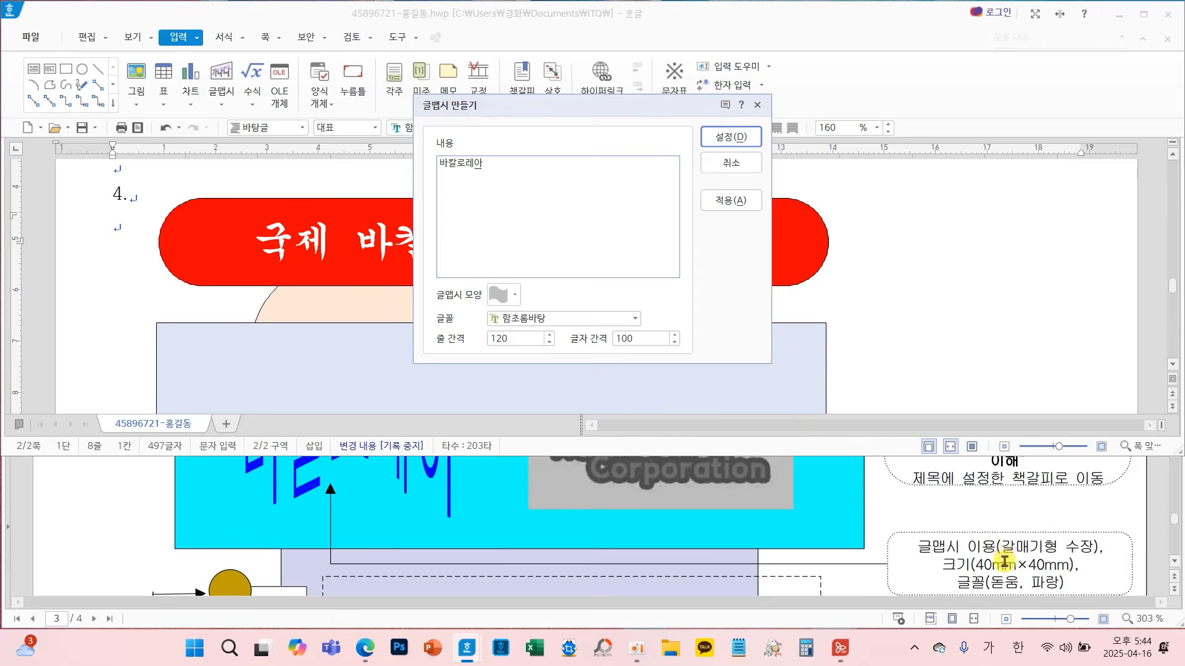
scroll(1004, 562, down, 1)
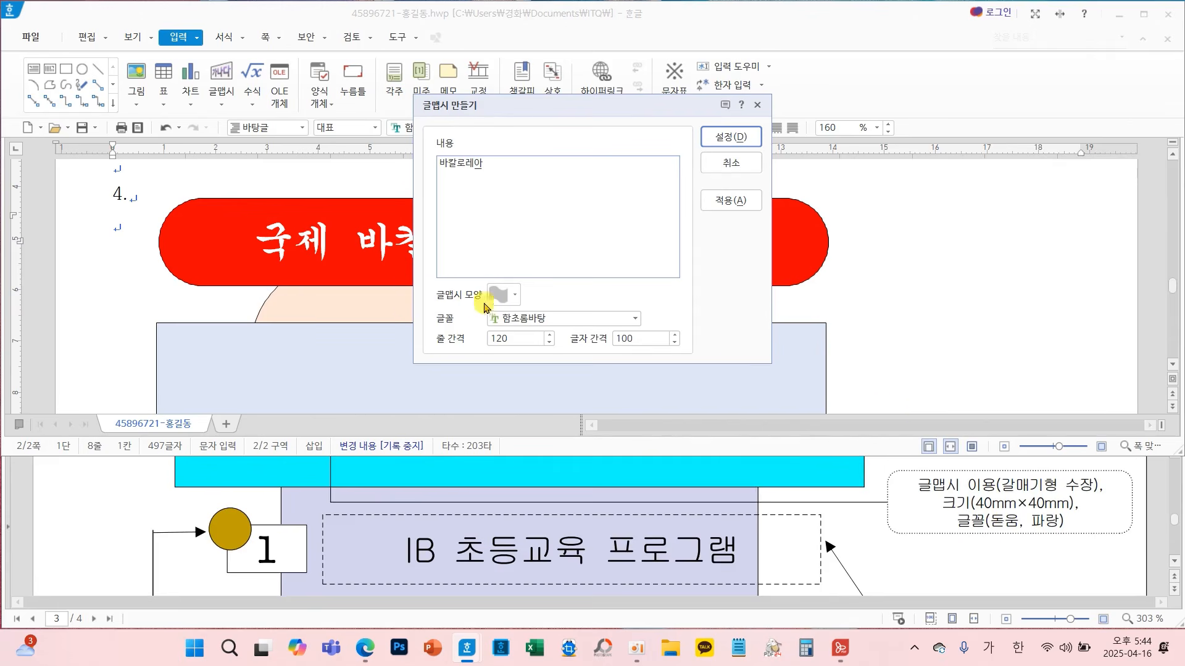
click(518, 296)
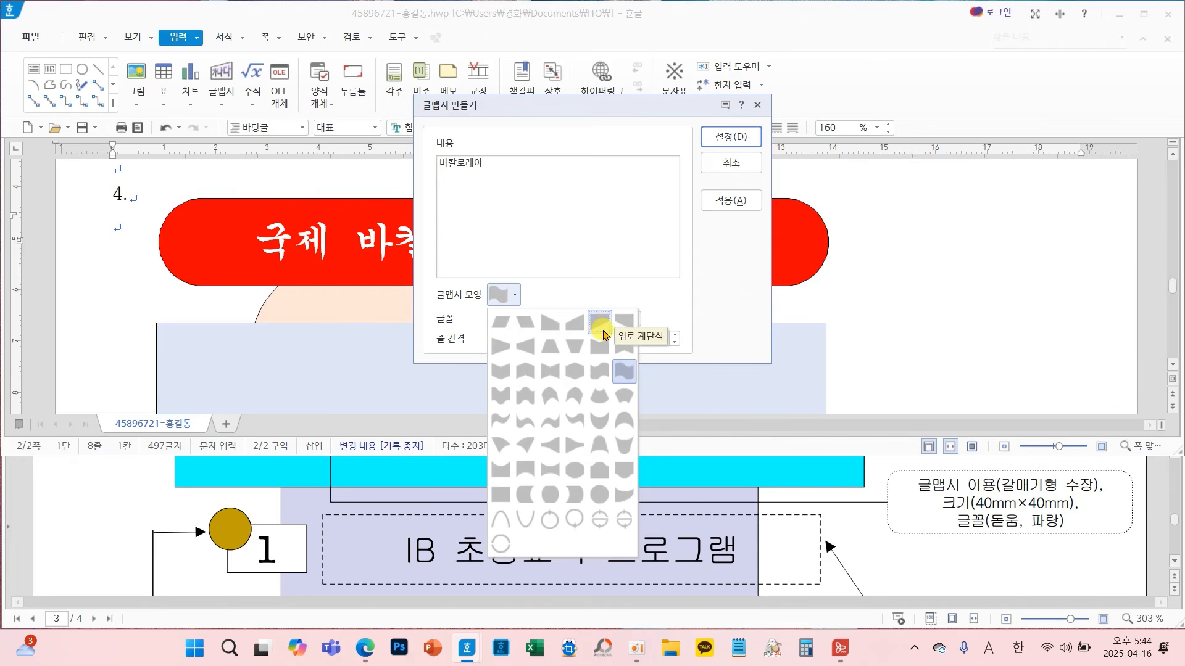
click(524, 371)
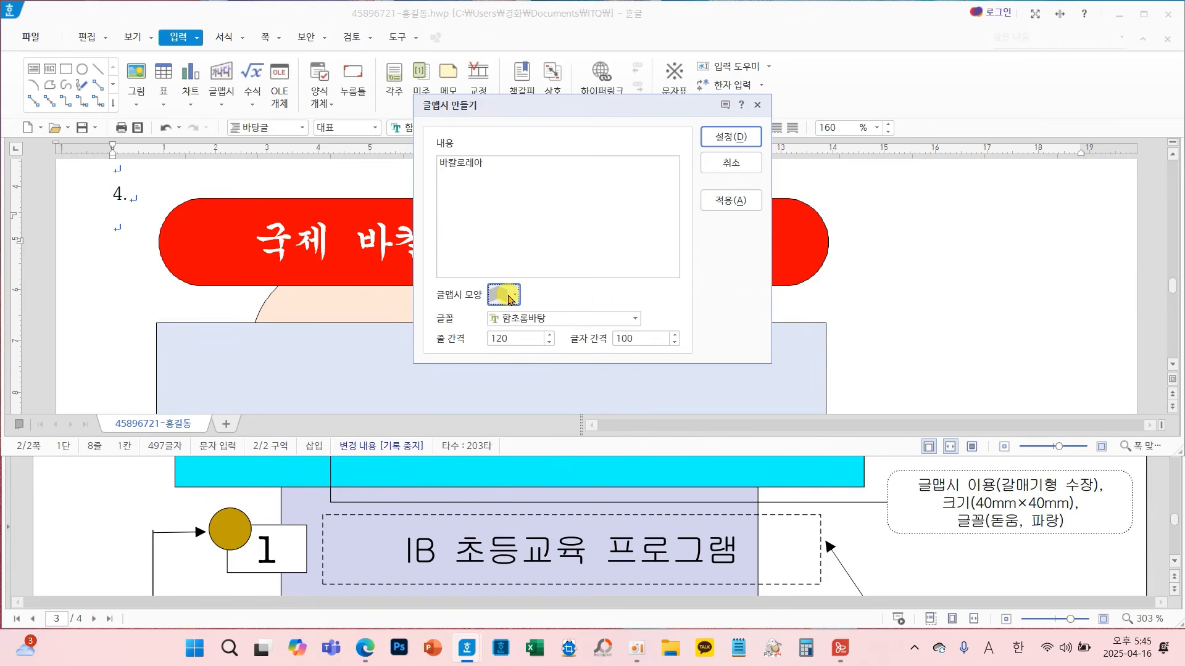
click(635, 319)
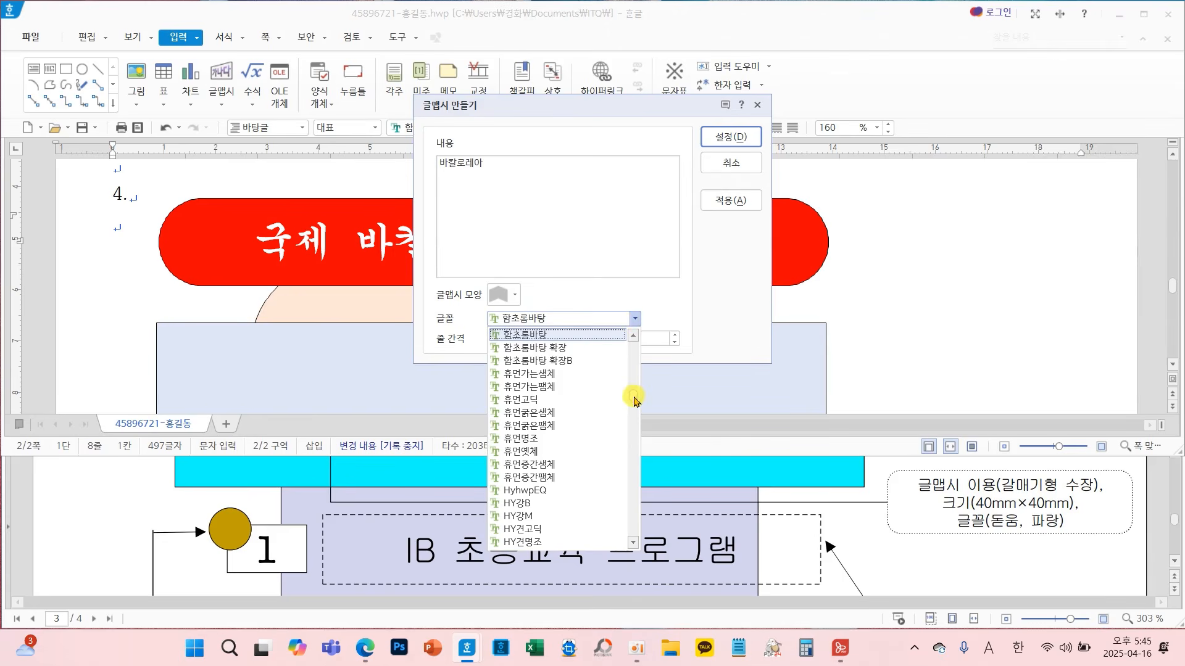
scroll(634, 400, up, 1)
click(524, 408)
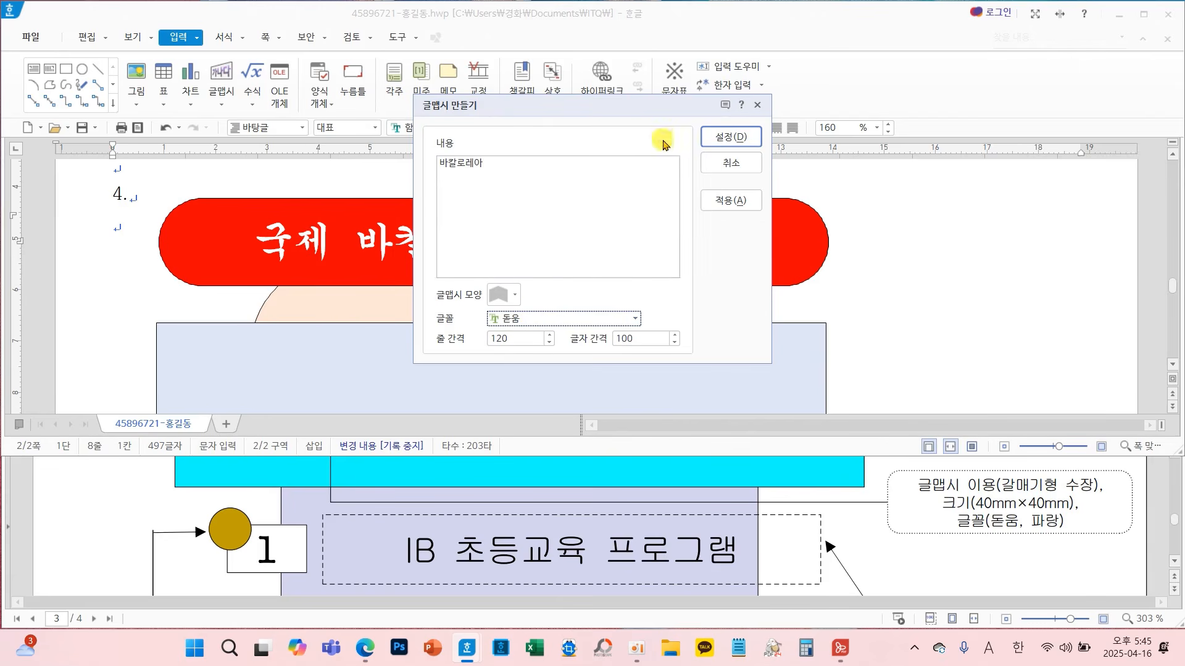
click(719, 137)
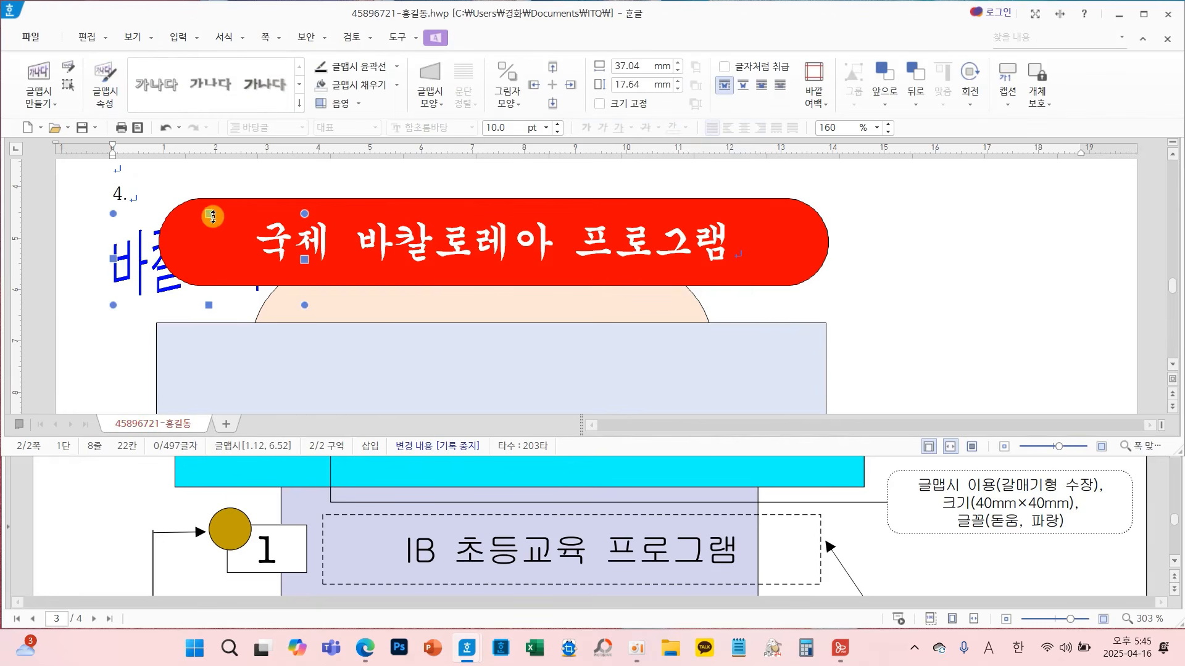
Move the 바칼로레아 text art down to the pale blue rectangle's upper edge, and set its size to a locked 40 × 40 mm
drag(137, 272, 206, 312)
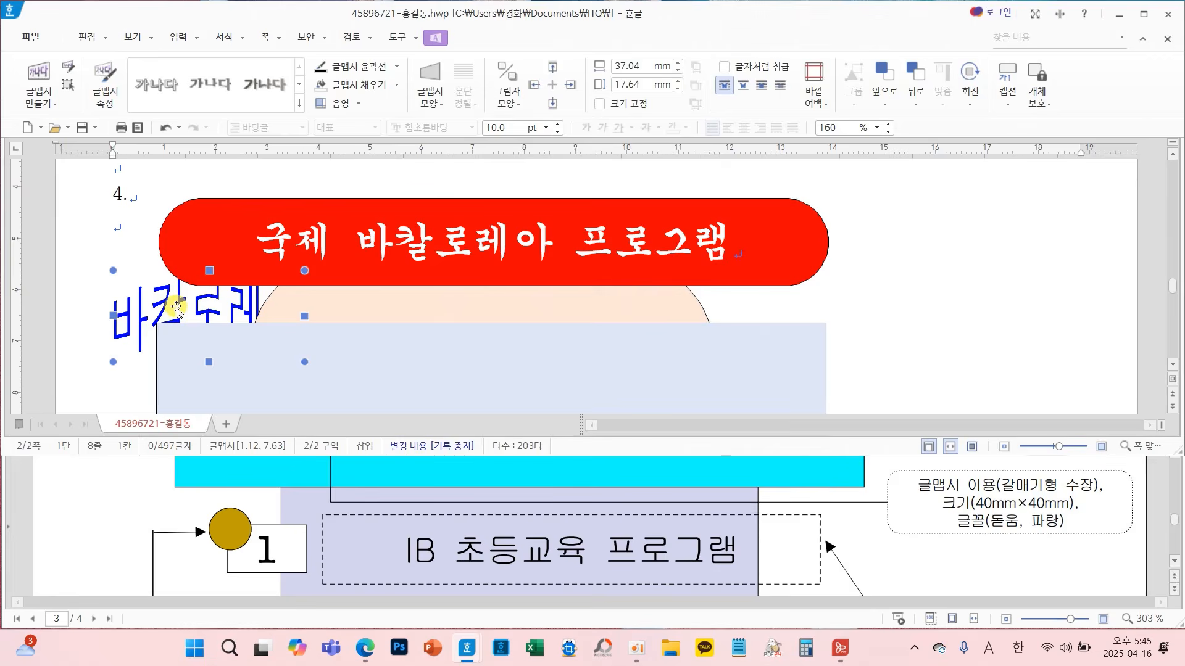
double_click(177, 307)
click(382, 40)
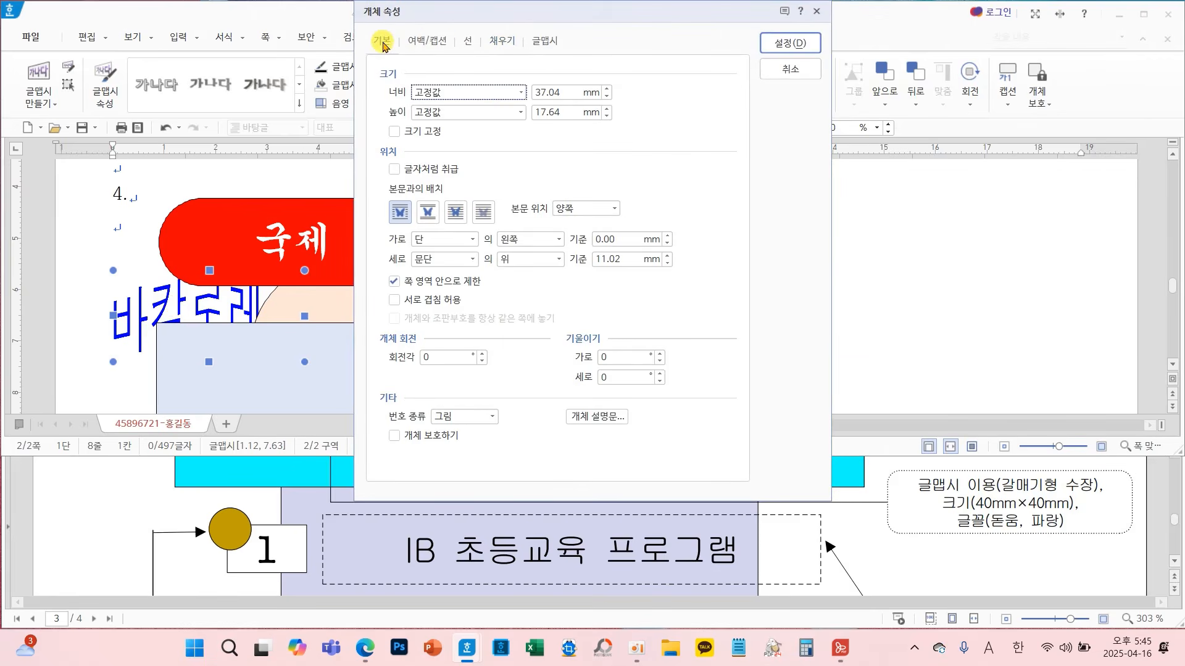
double_click(561, 90)
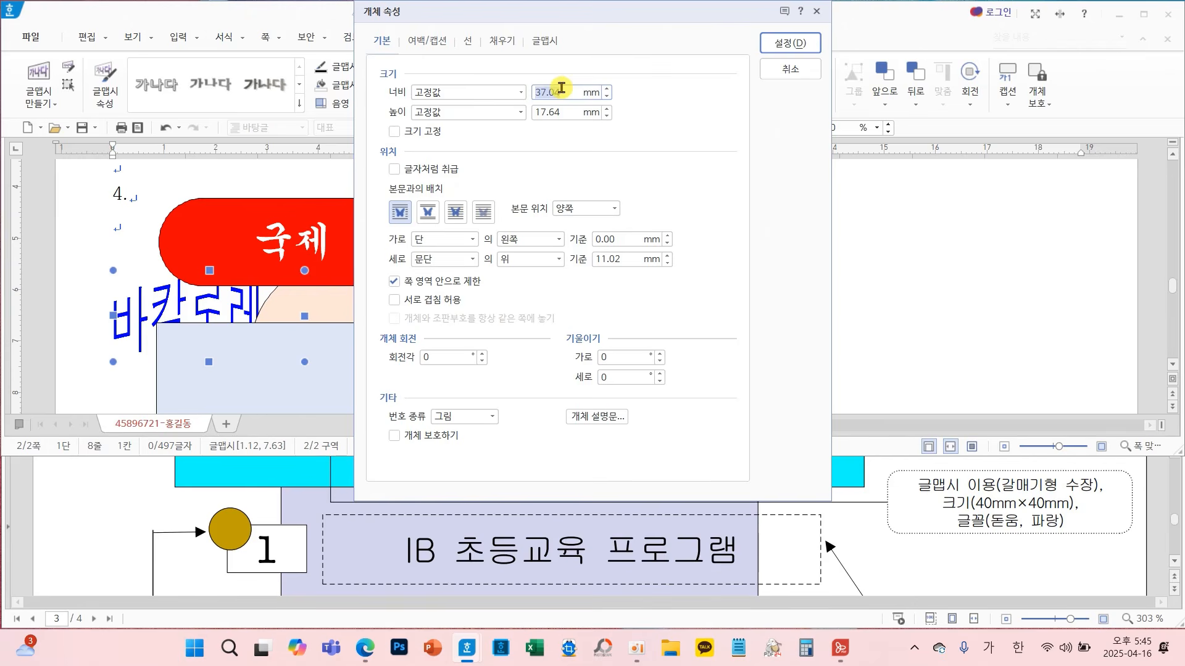
text(4040)
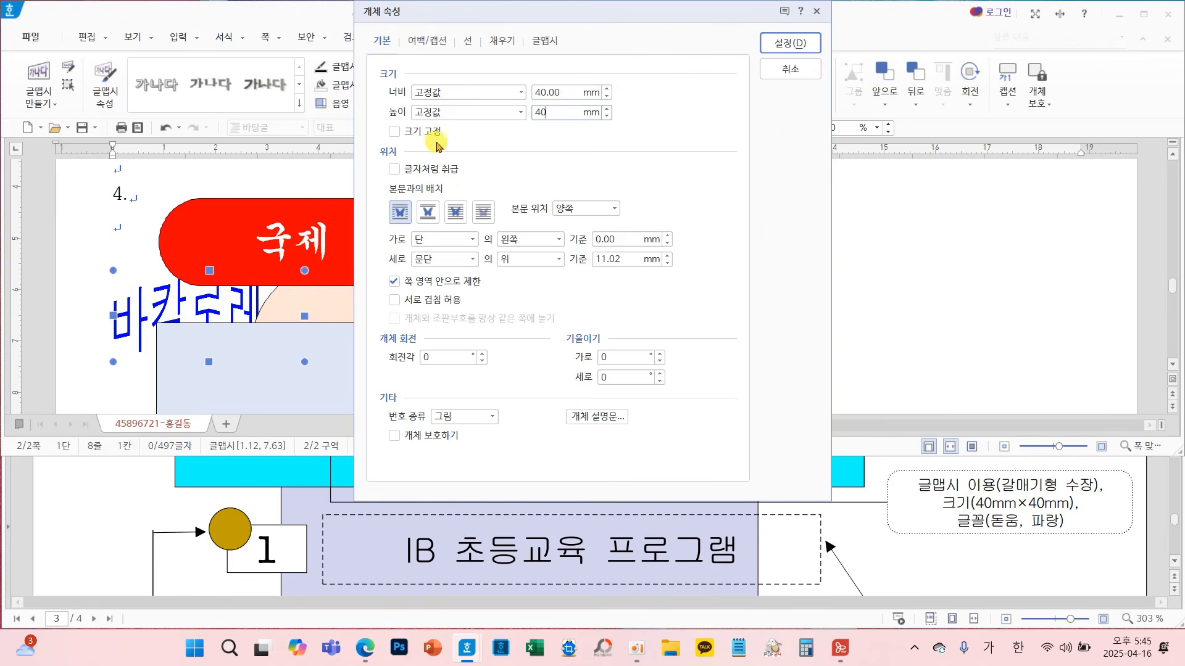
click(434, 139)
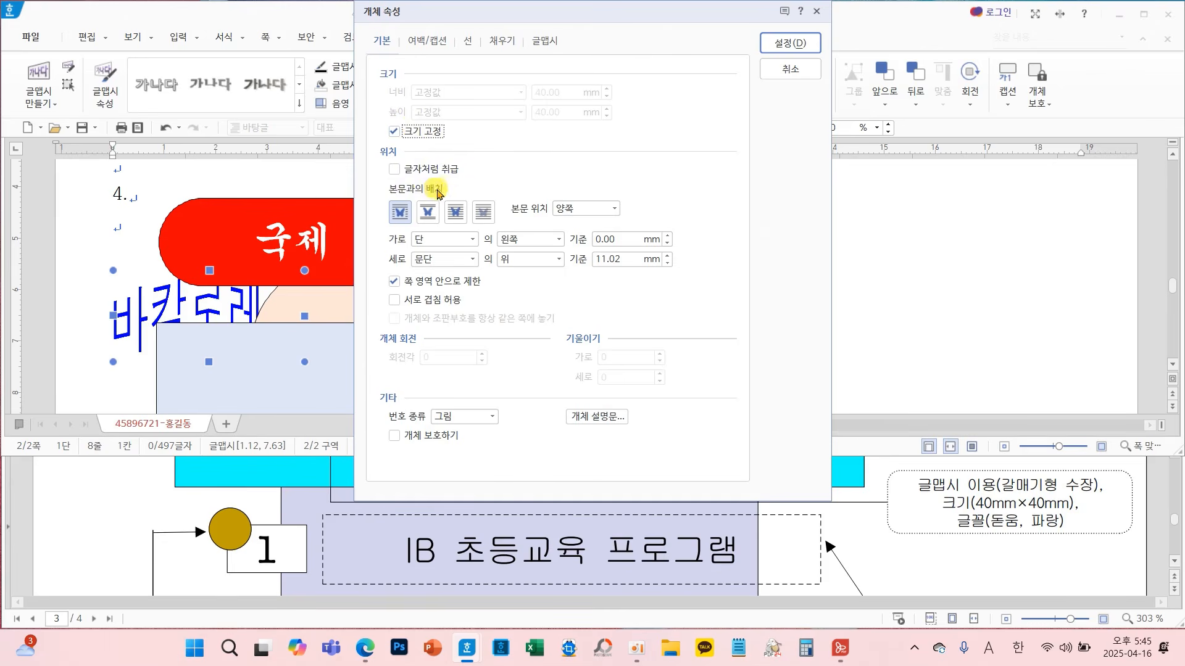
Place the text art in front of the text (글 앞으로), check its fill colour, and apply the properties
click(454, 213)
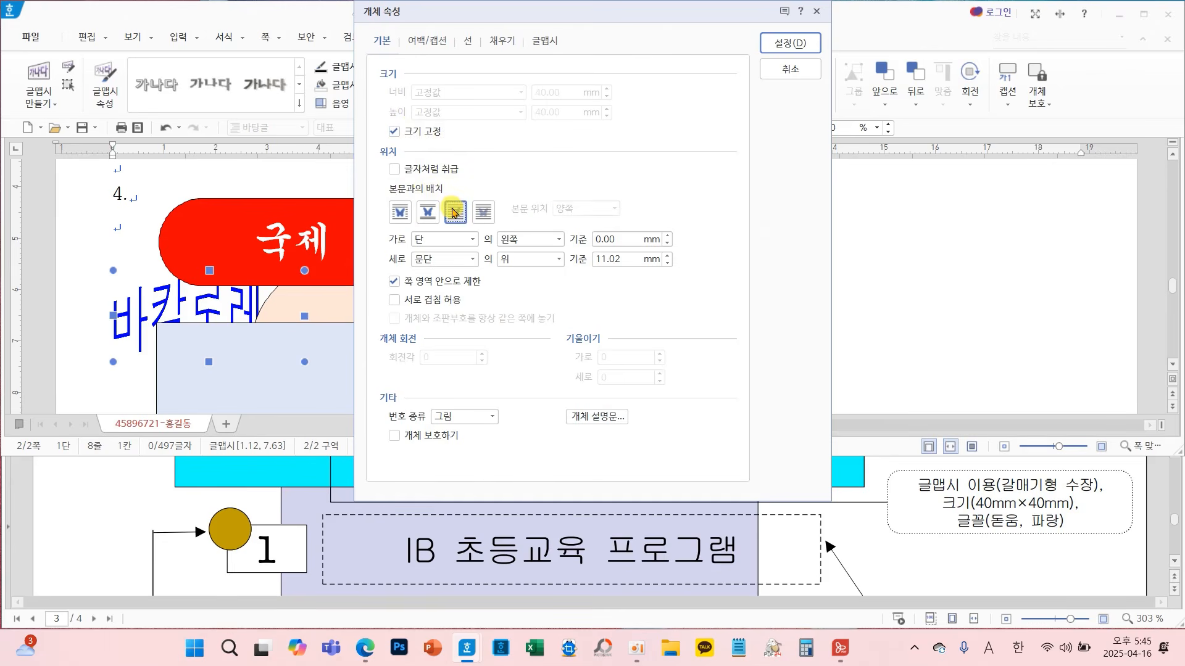
mouse_move(372, 180)
mouse_down()
mouse_move(570, 222)
mouse_move(561, 235)
mouse_up()
mouse_move(522, 309)
mouse_down()
mouse_move(469, 236)
mouse_move(448, 231)
mouse_up()
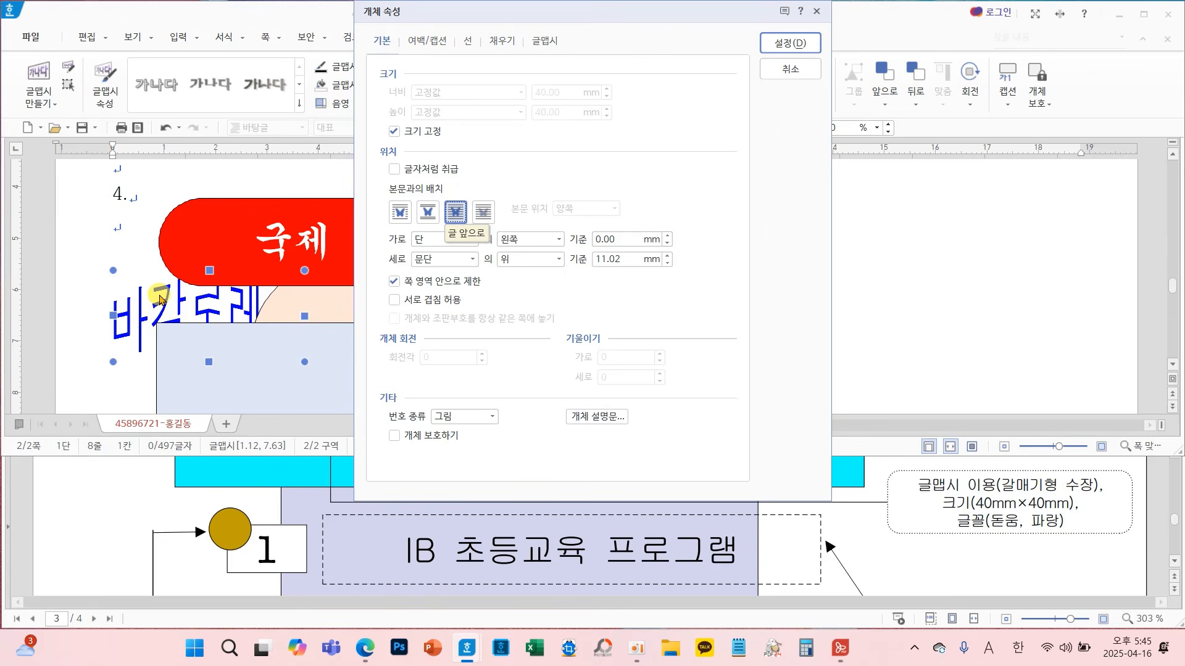
click(501, 41)
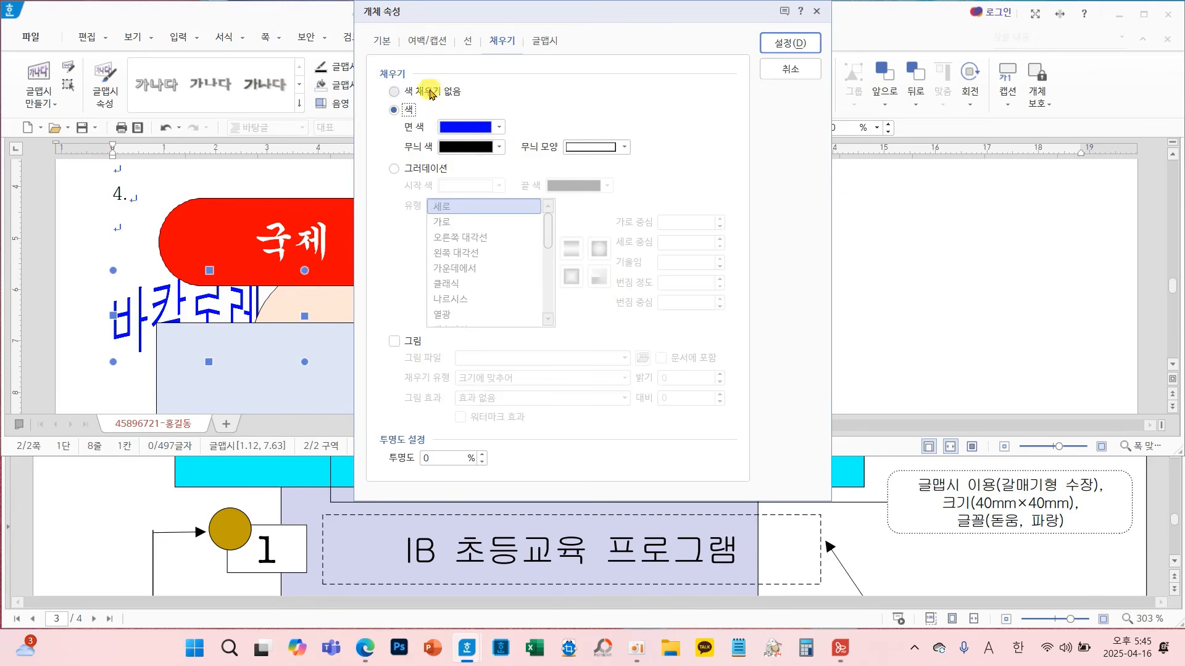
click(809, 45)
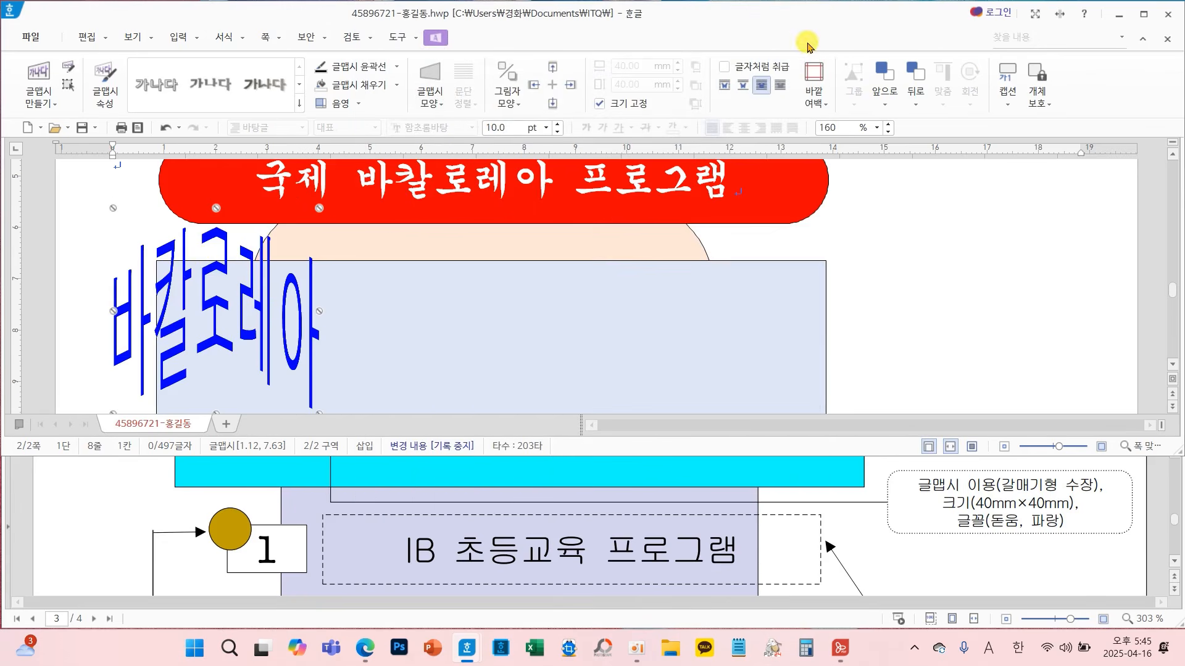
Move the 바칼로레아 text art inside the pale blue rectangle's left half and deselect it
drag(205, 292, 330, 262)
drag(352, 316, 374, 380)
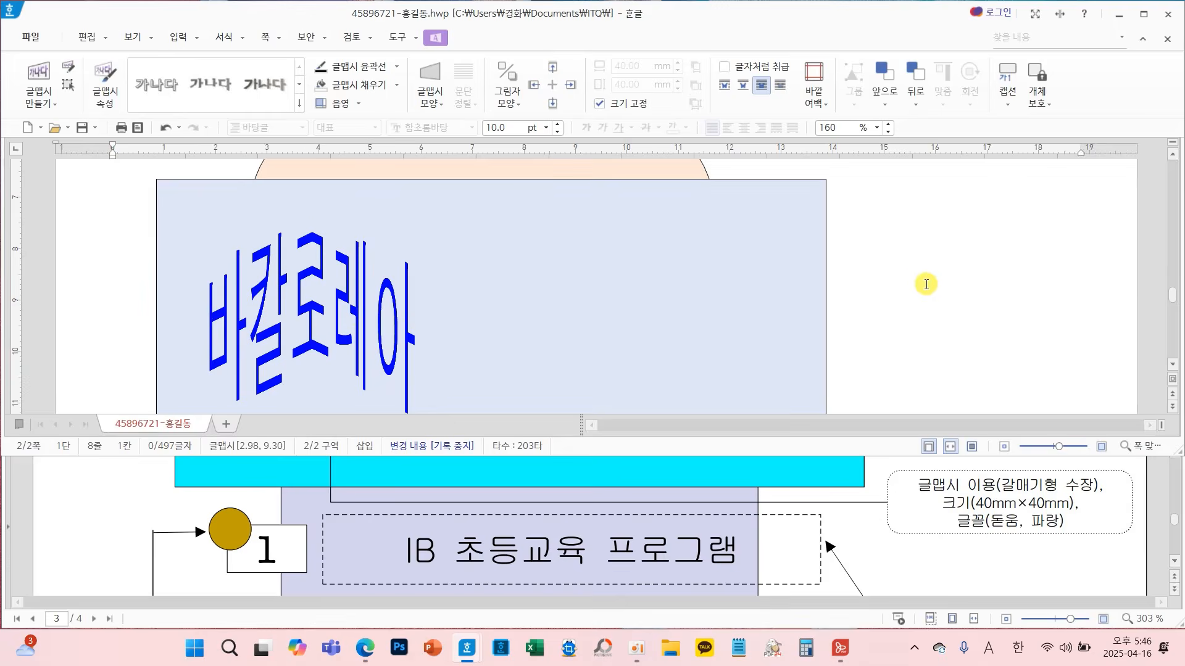
key(Escape)
Insert 로고3.jpg from the 문서\ITQ\Picture folder, embedded in the document, about 45 × 31 mm, at the red title box's right end
scroll(851, 549, up, 3)
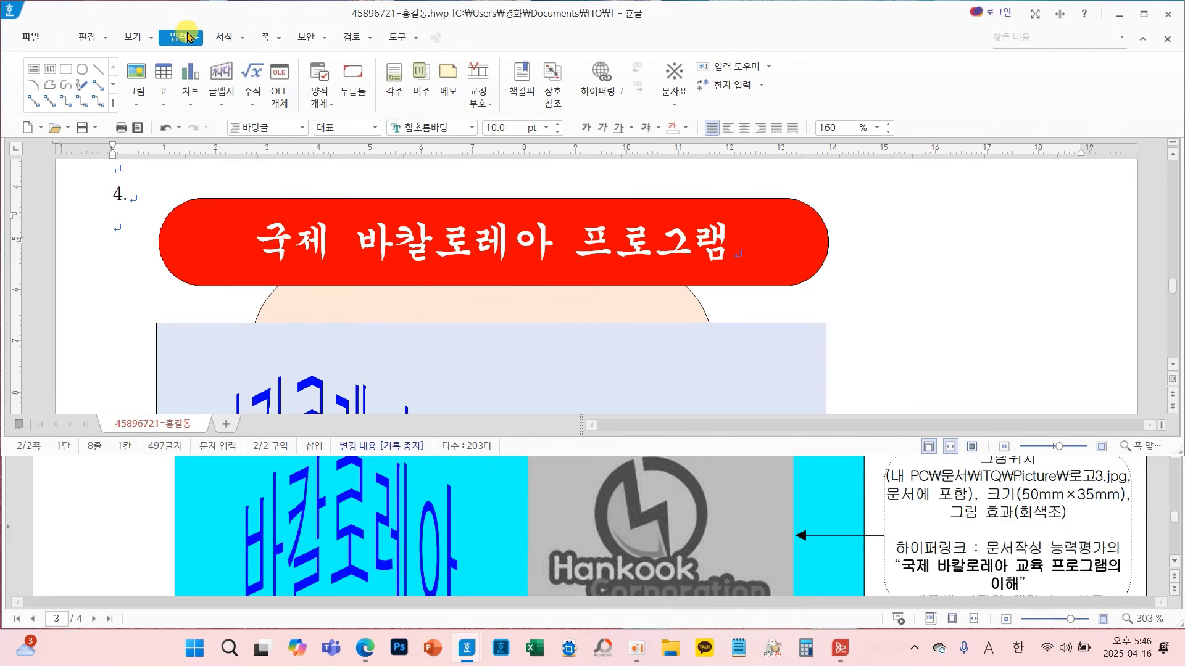
click(137, 74)
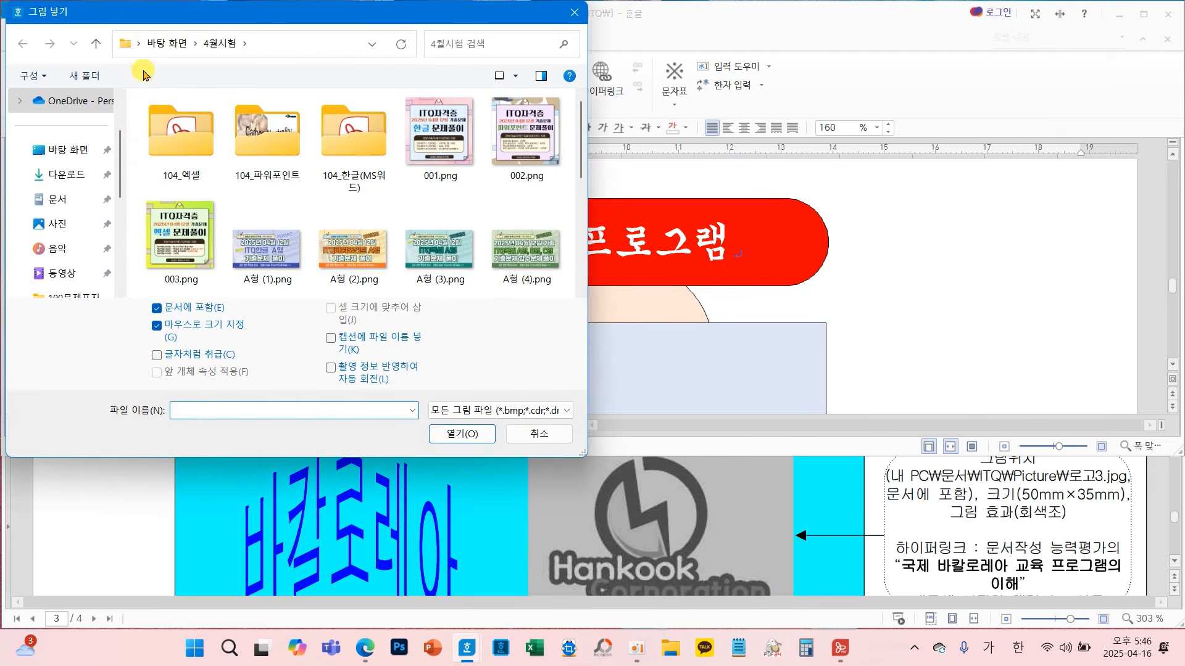
click(58, 210)
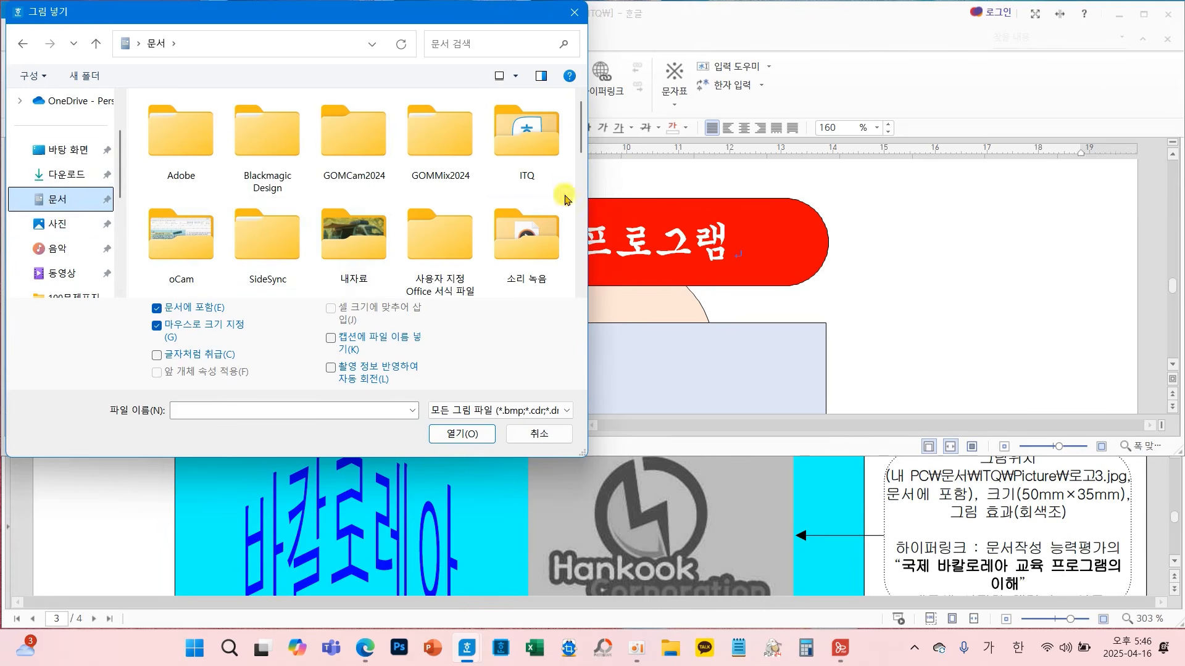
double_click(532, 142)
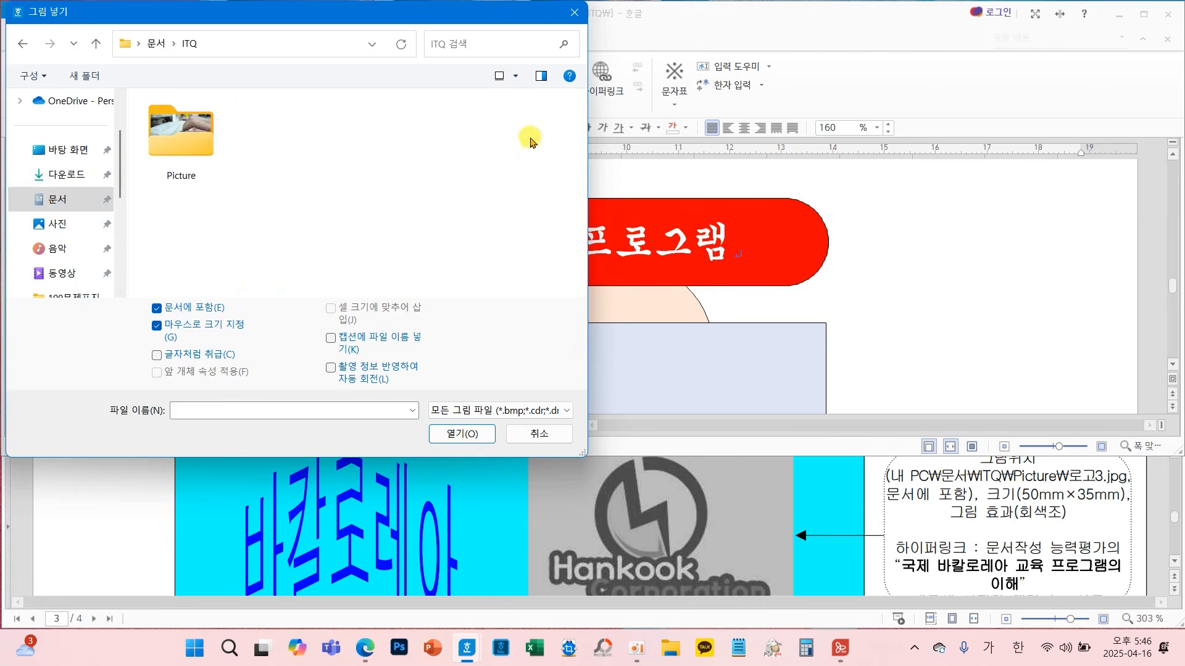
double_click(185, 132)
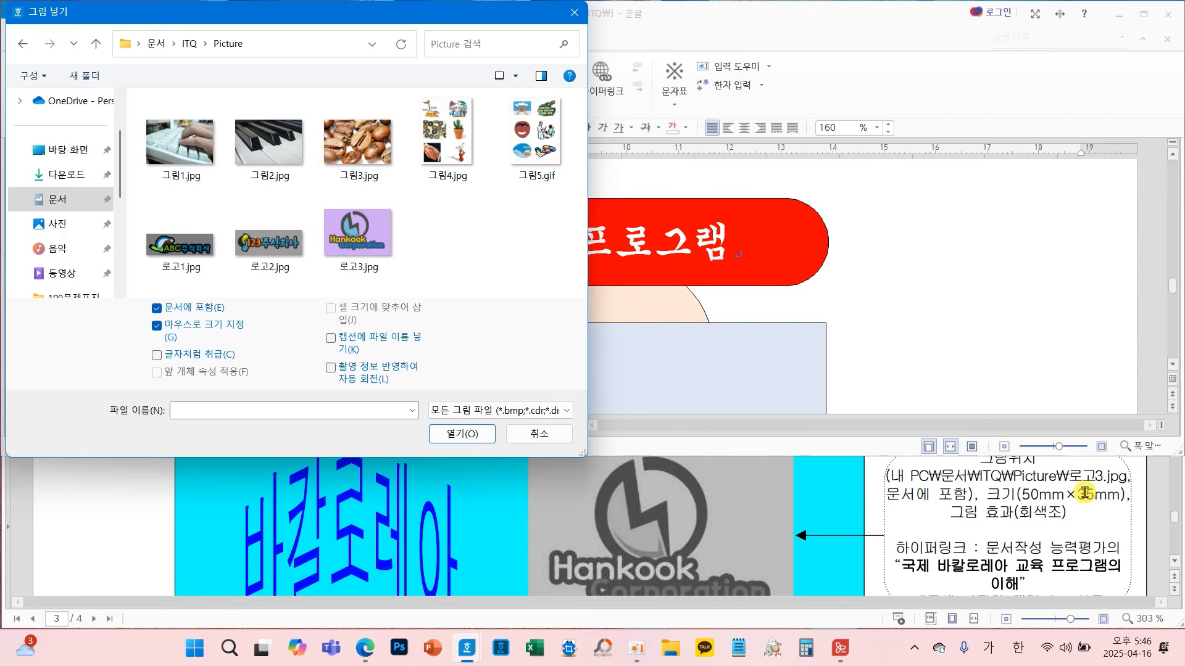
click(367, 230)
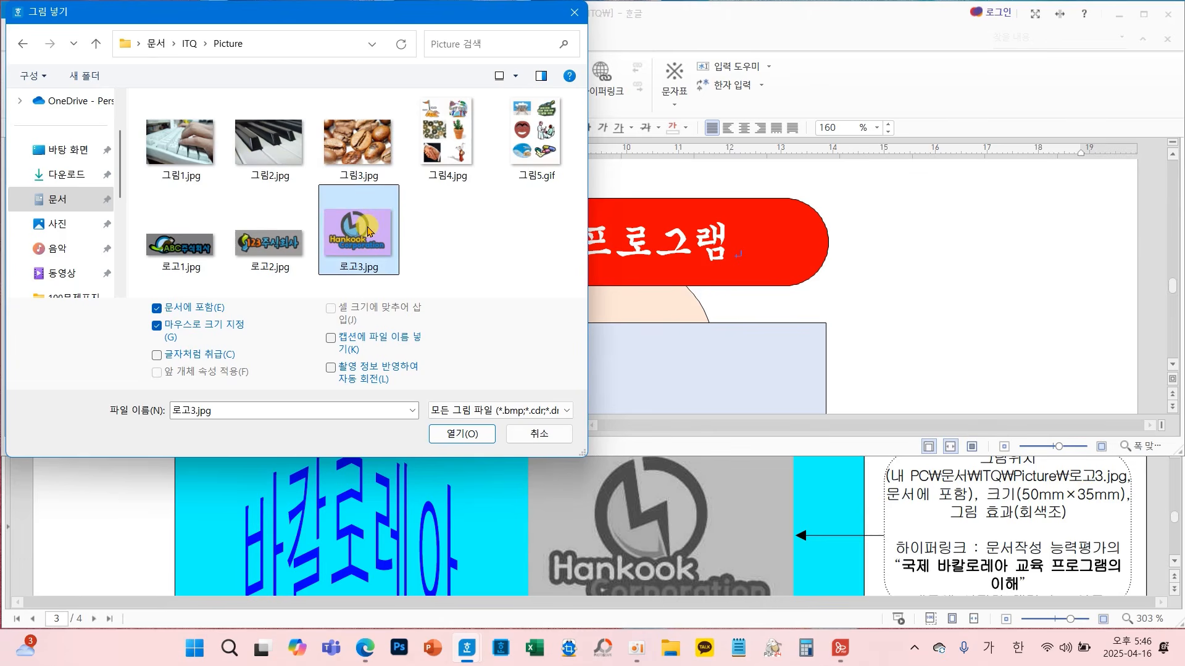
mouse_move(398, 283)
mouse_down()
mouse_move(308, 260)
mouse_move(426, 302)
mouse_move(412, 314)
mouse_up()
mouse_move(143, 293)
mouse_down()
mouse_move(243, 330)
mouse_move(254, 347)
mouse_up()
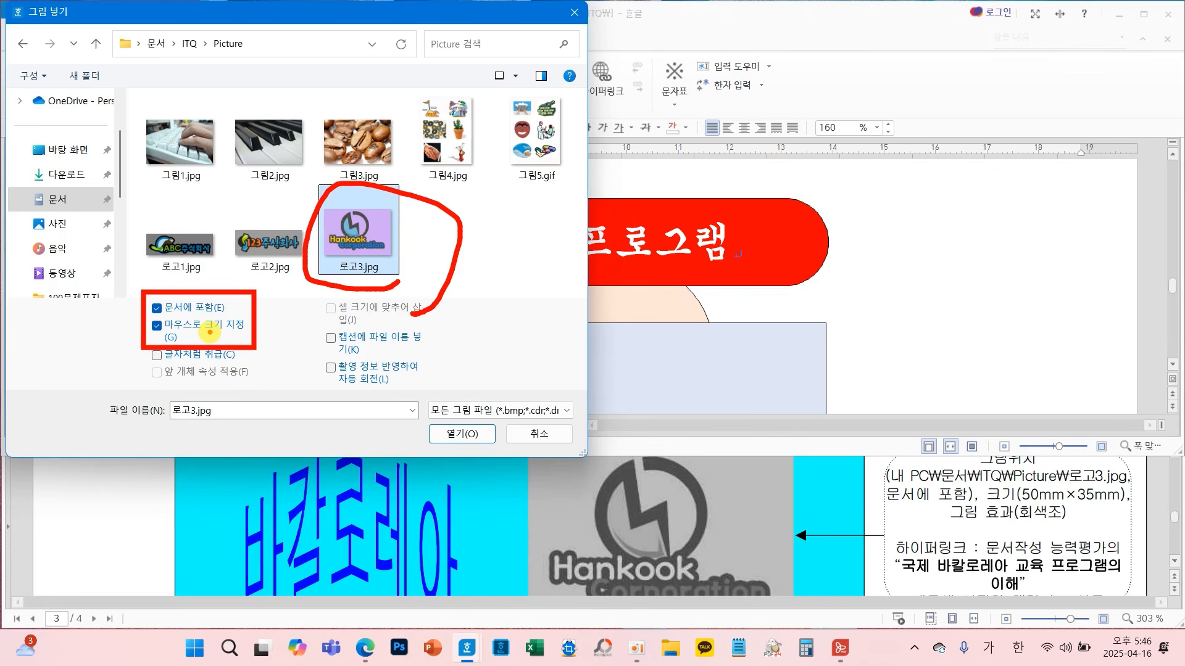
mouse_move(977, 505)
mouse_down()
mouse_move(929, 515)
mouse_move(941, 476)
mouse_move(973, 504)
mouse_up()
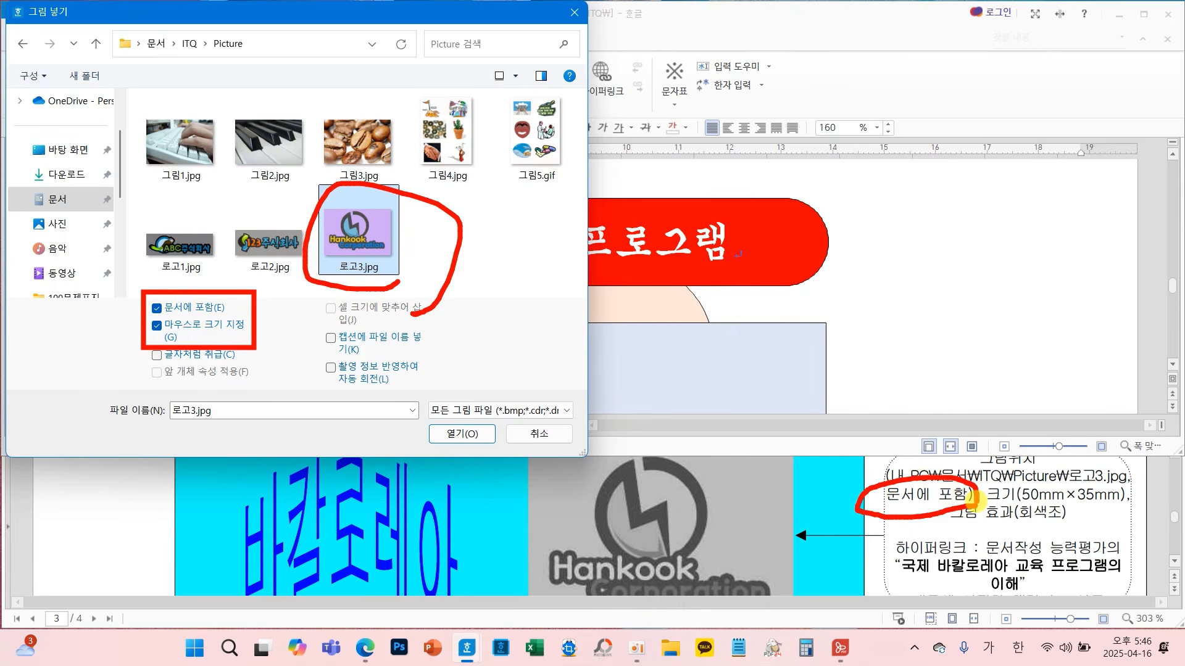
click(469, 434)
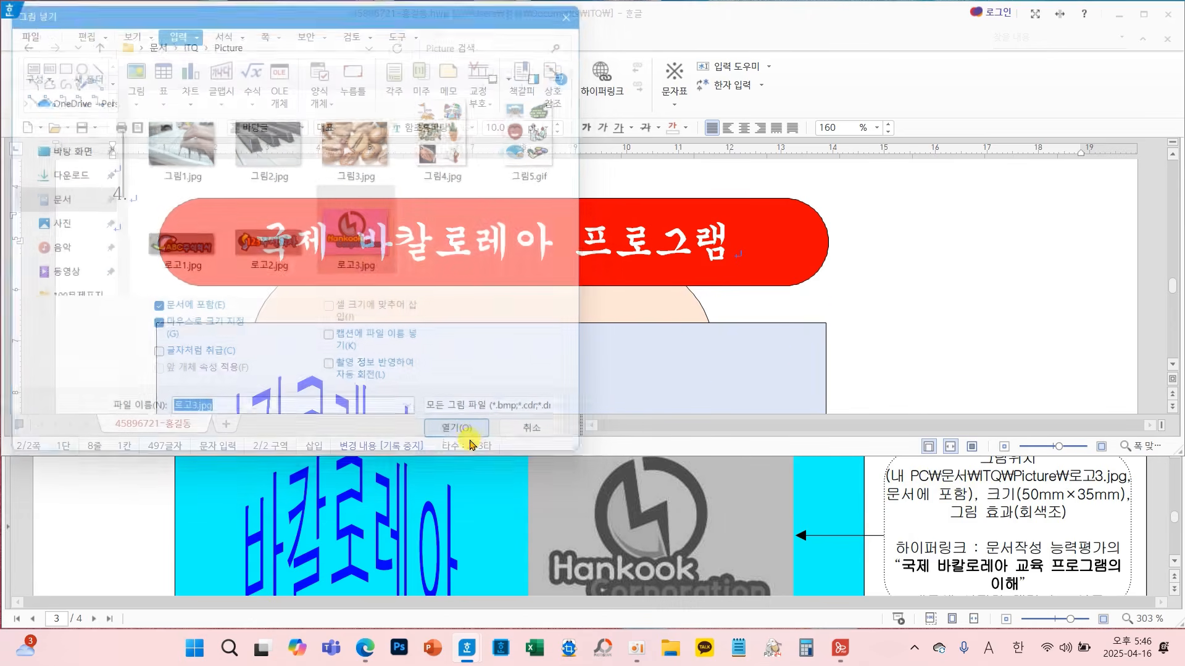
mouse_move(773, 259)
mouse_down()
mouse_move(808, 313)
mouse_move(1004, 391)
mouse_up()
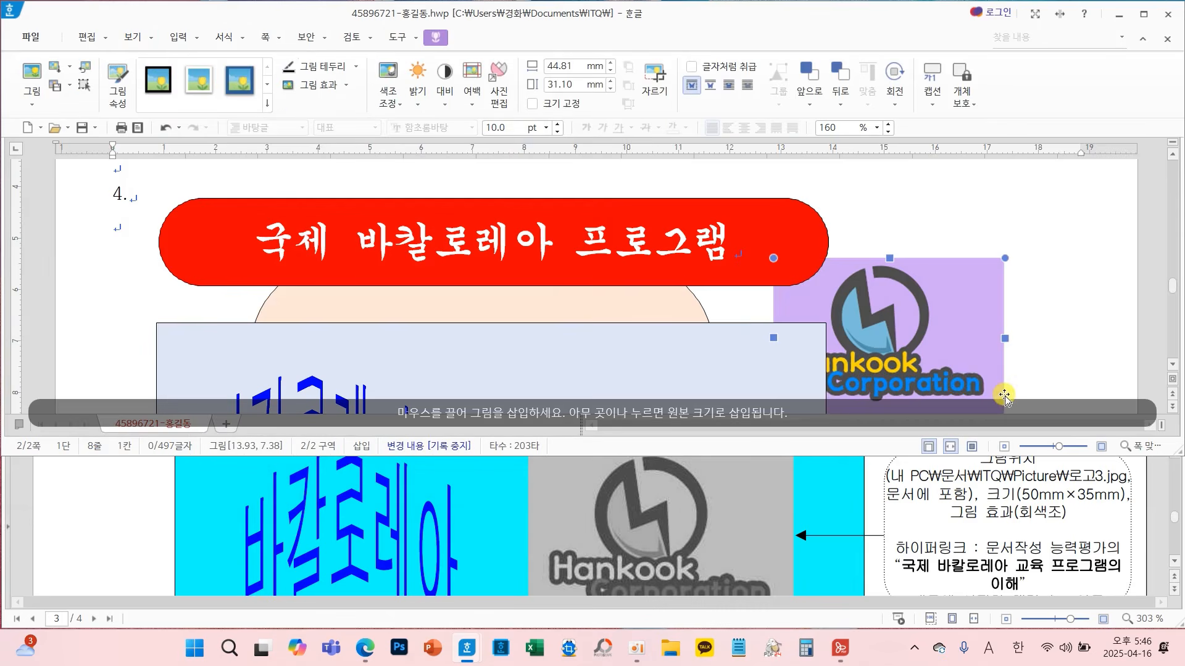
Move the logo picture down along the pale blue rectangle's right edge, and set its size to a locked 50 × 35 mm
scroll(962, 352, down, 4)
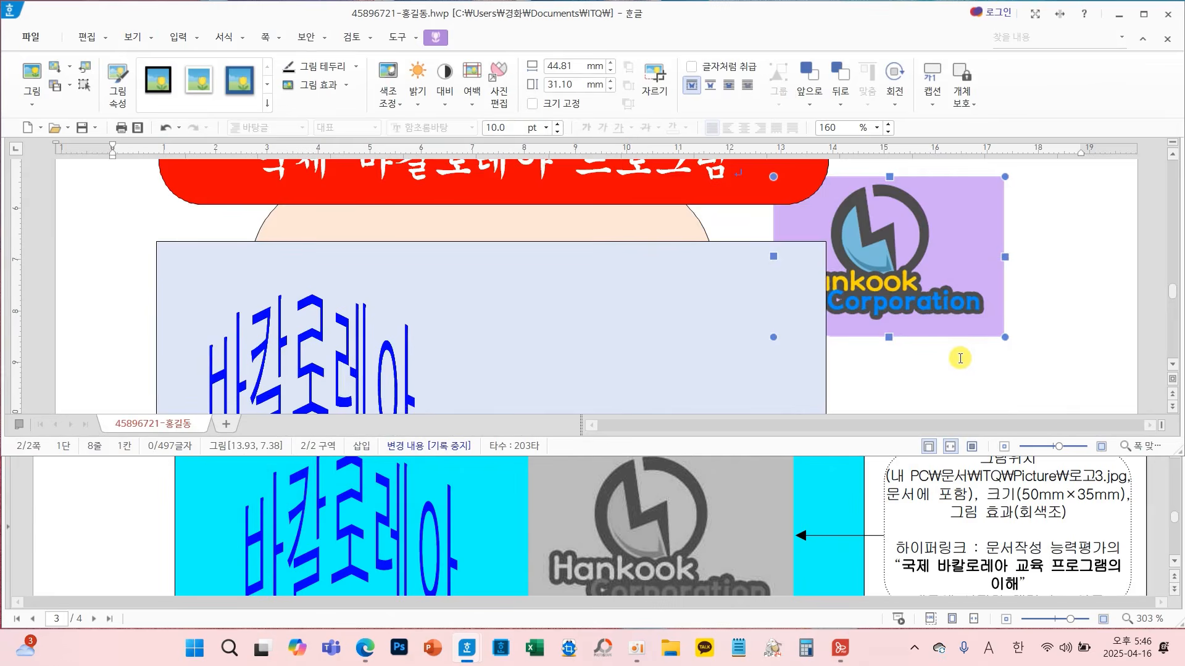
drag(922, 234, 898, 316)
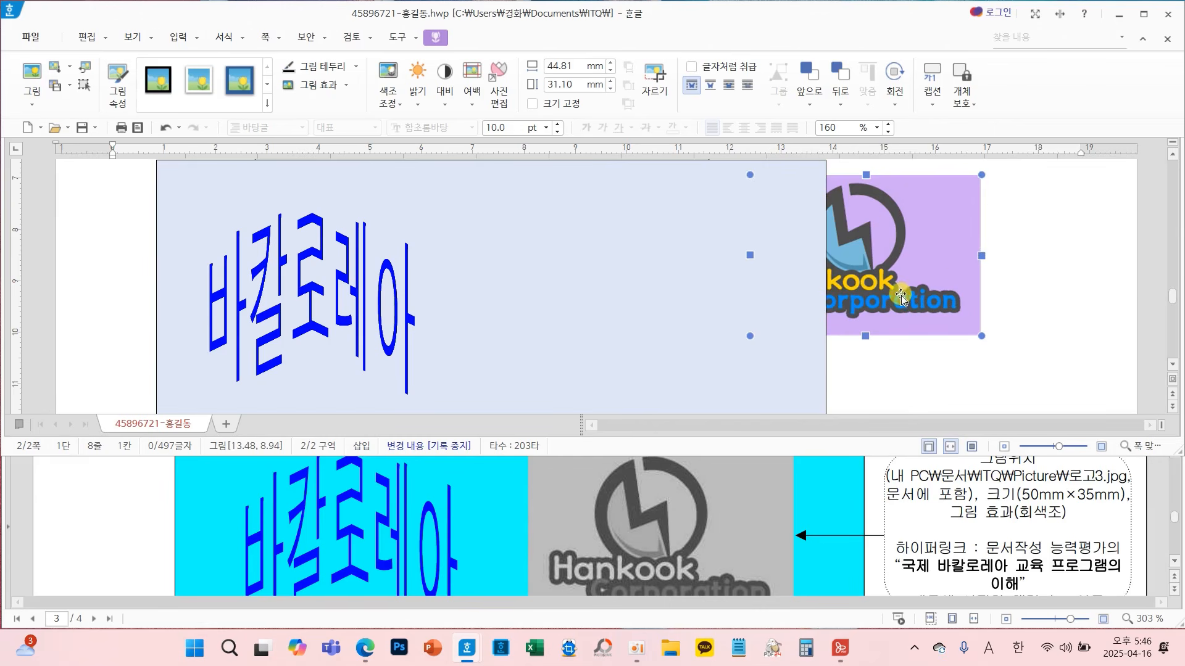
double_click(901, 297)
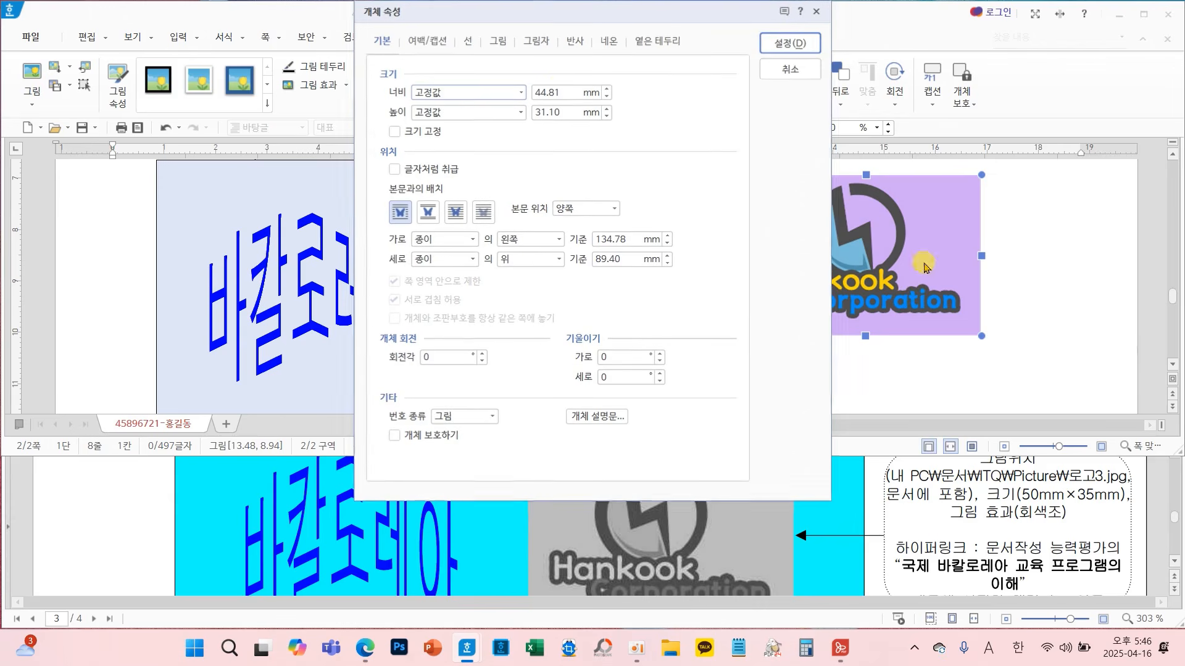
double_click(552, 91)
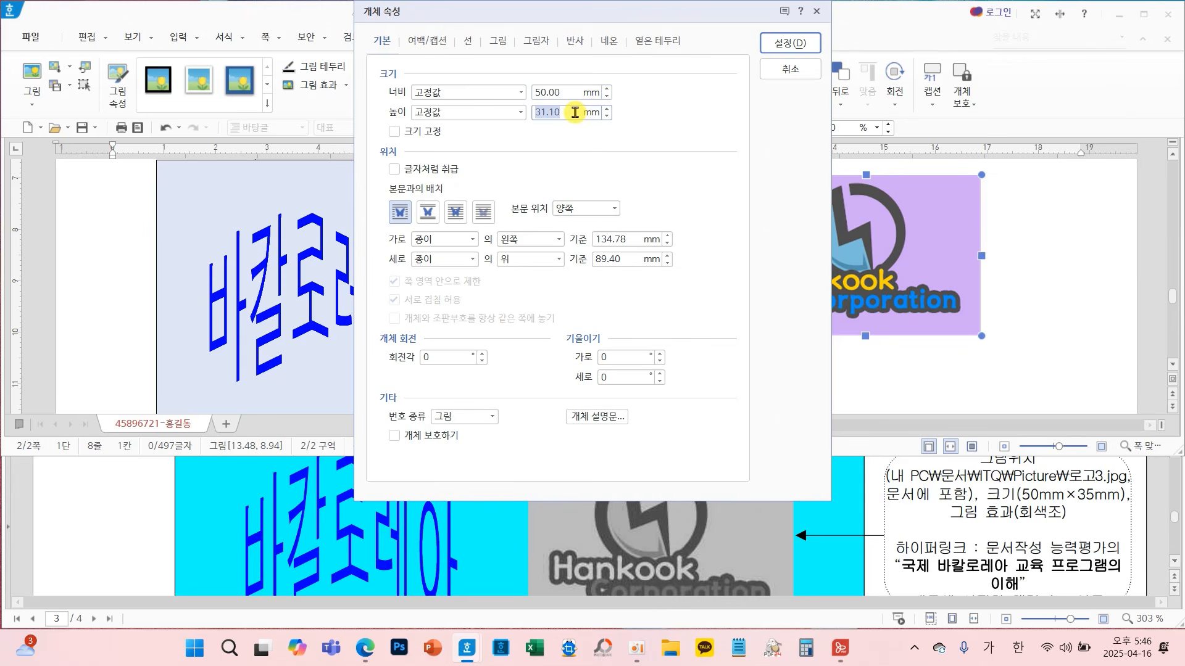
text(35)
click(433, 132)
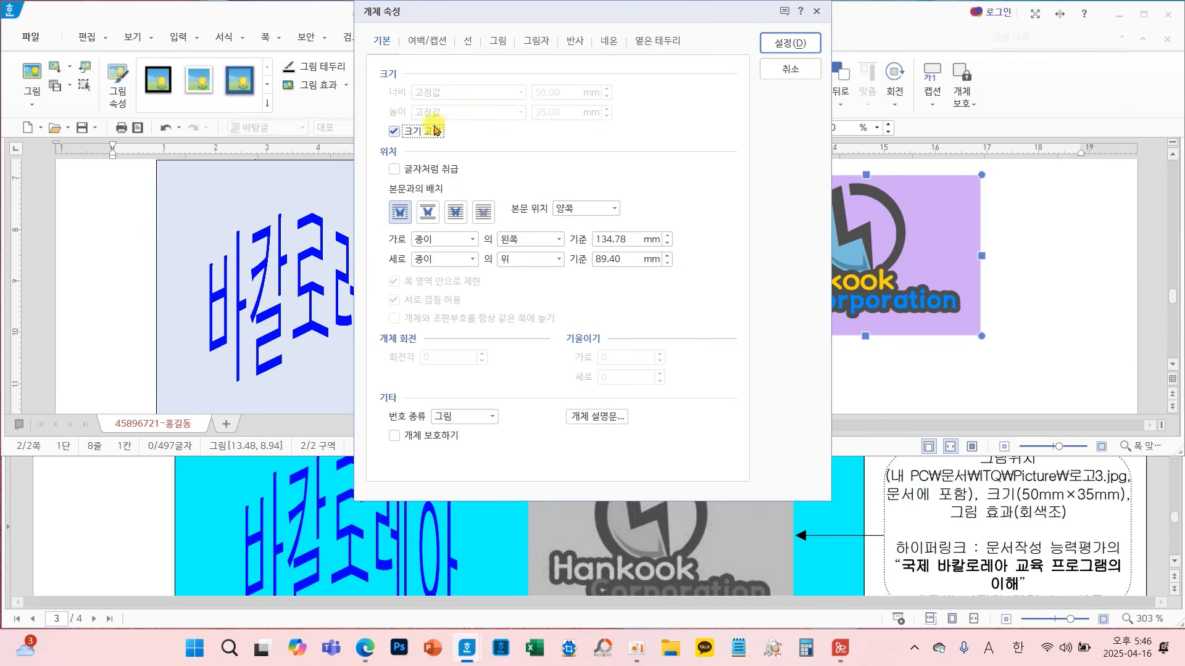
Place the logo picture in front of the text (글 앞으로) and move it inside the pale blue rectangle, right of the text art
click(454, 212)
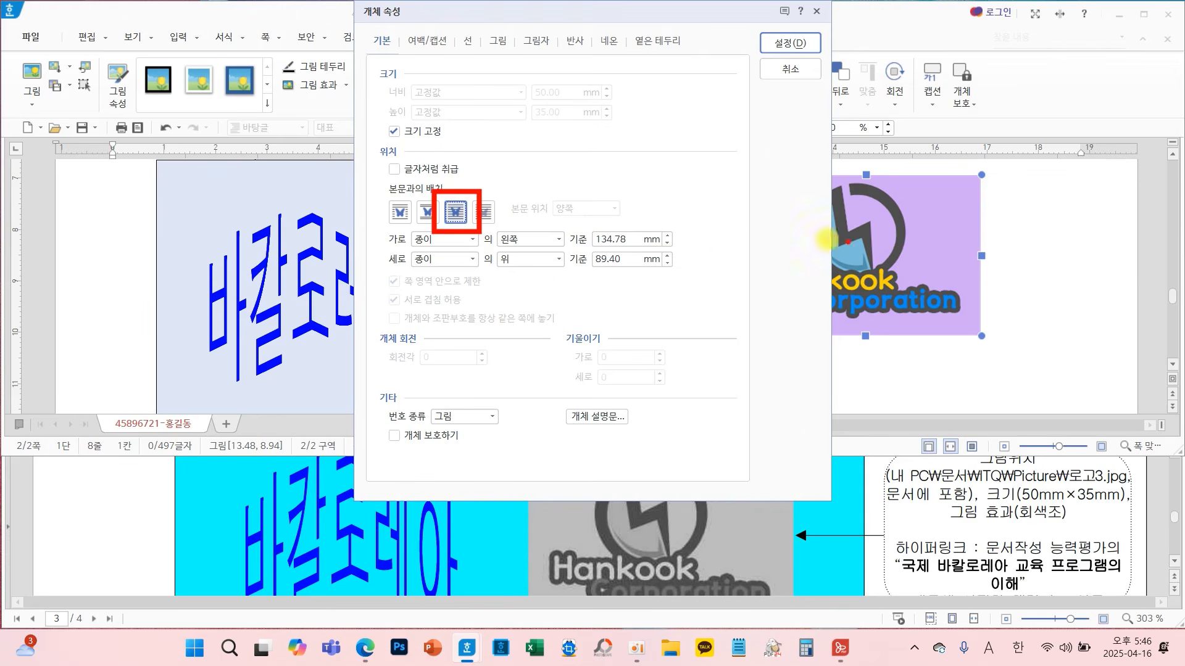
click(781, 43)
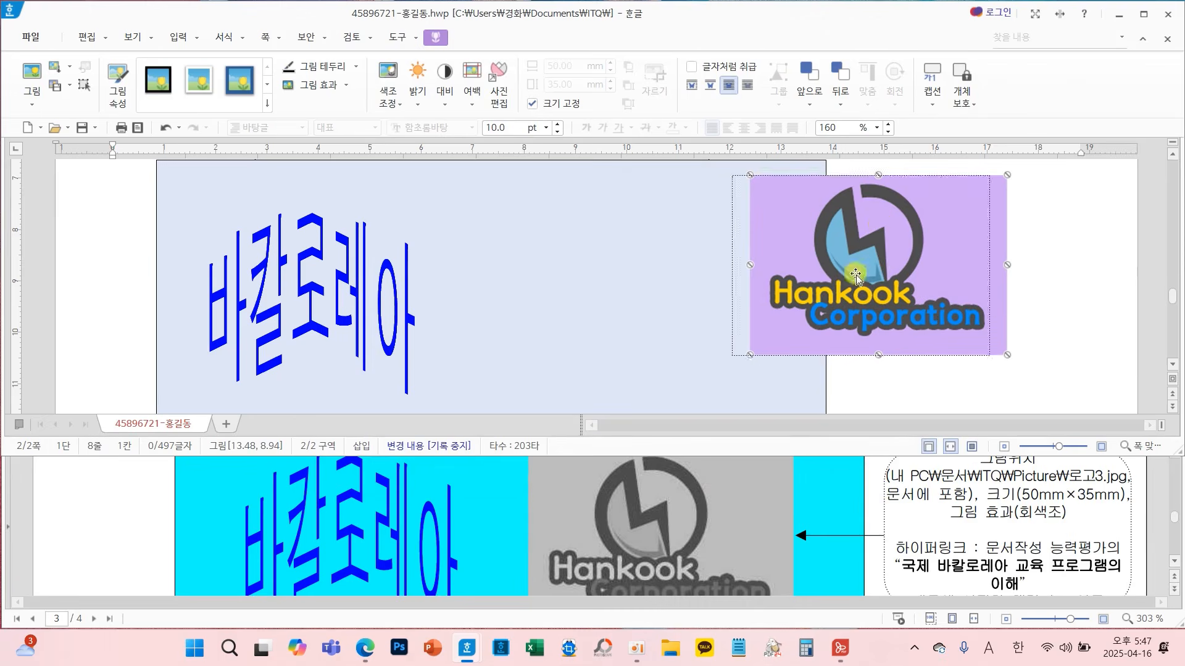
drag(876, 273, 636, 292)
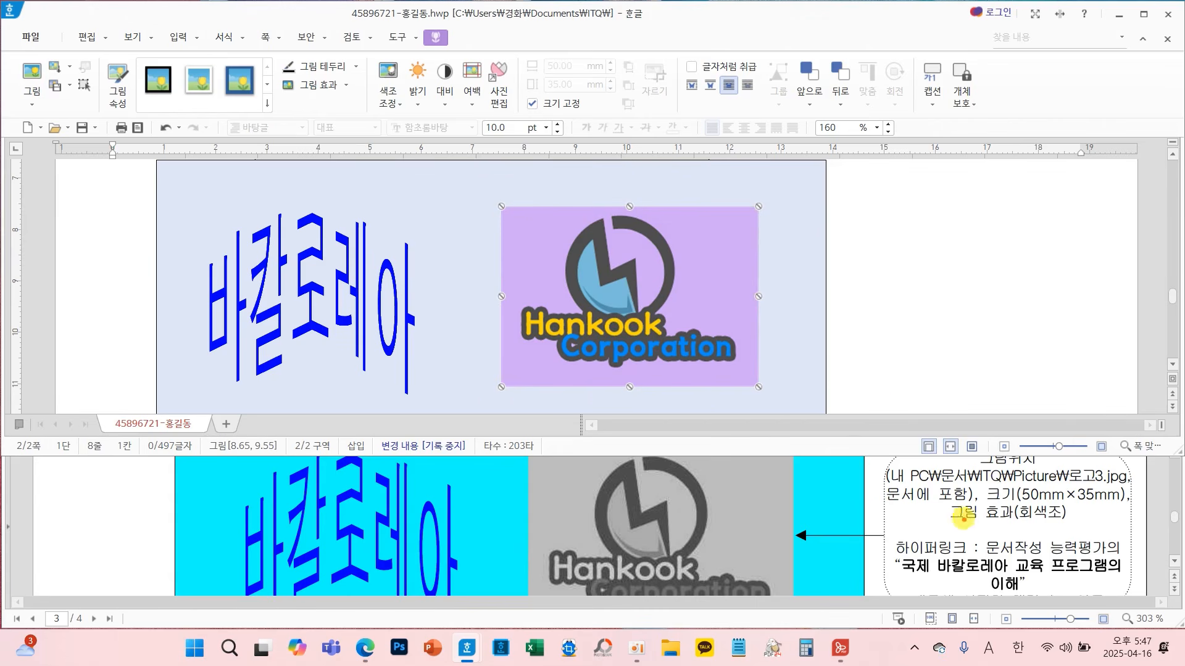
Check the reference's picture effect instruction and apply the 회색조 (greyscale) effect to the logo picture
mouse_move(931, 496)
mouse_down()
mouse_move(1054, 534)
mouse_move(1077, 529)
mouse_up()
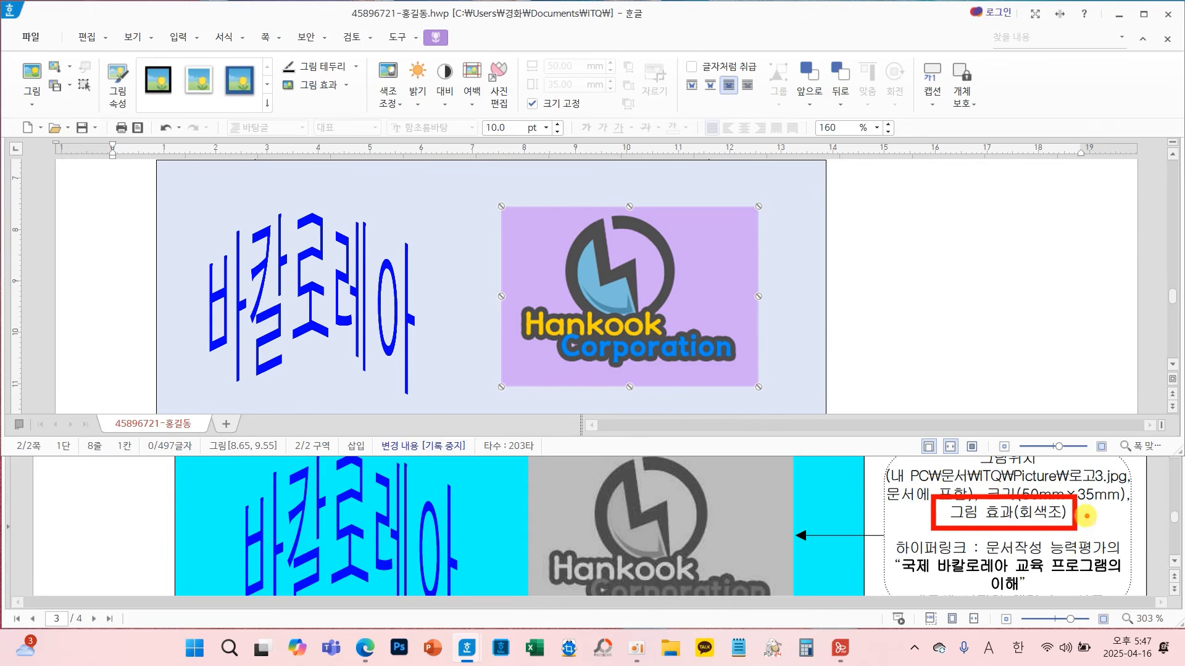
mouse_move(935, 509)
mouse_down()
mouse_move(744, 395)
mouse_move(702, 393)
mouse_move(704, 350)
mouse_move(825, 360)
mouse_up()
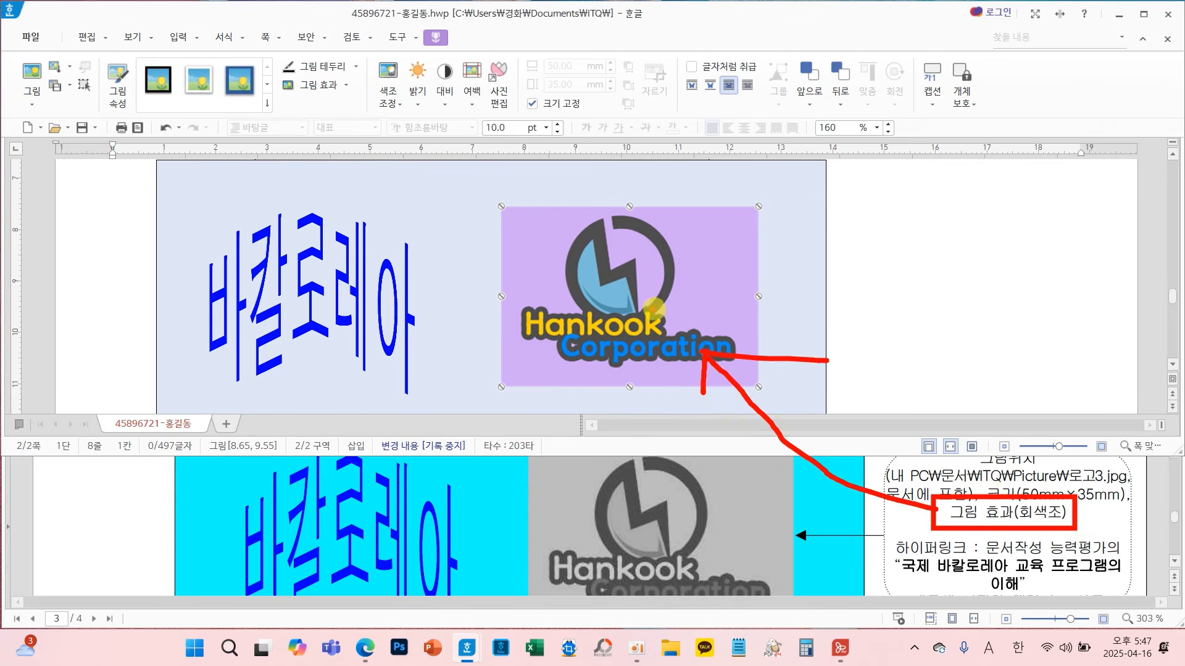
key(Escape)
double_click(662, 298)
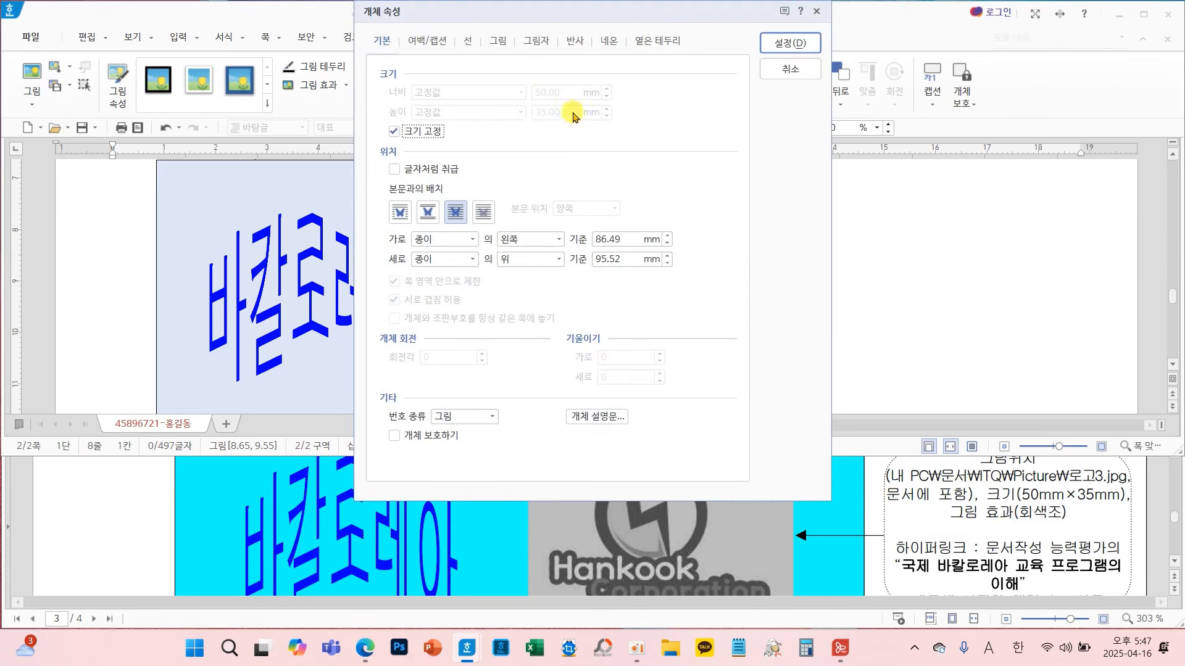
click(497, 41)
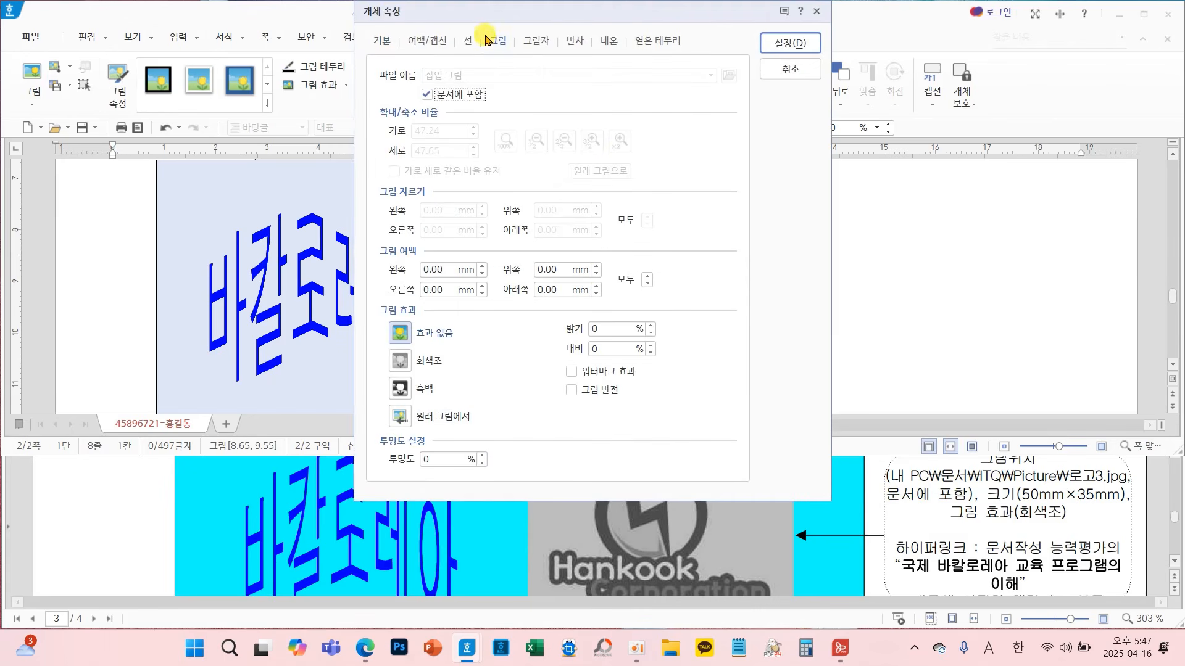
mouse_move(501, 29)
mouse_down()
mouse_move(525, 54)
mouse_move(515, 26)
mouse_up()
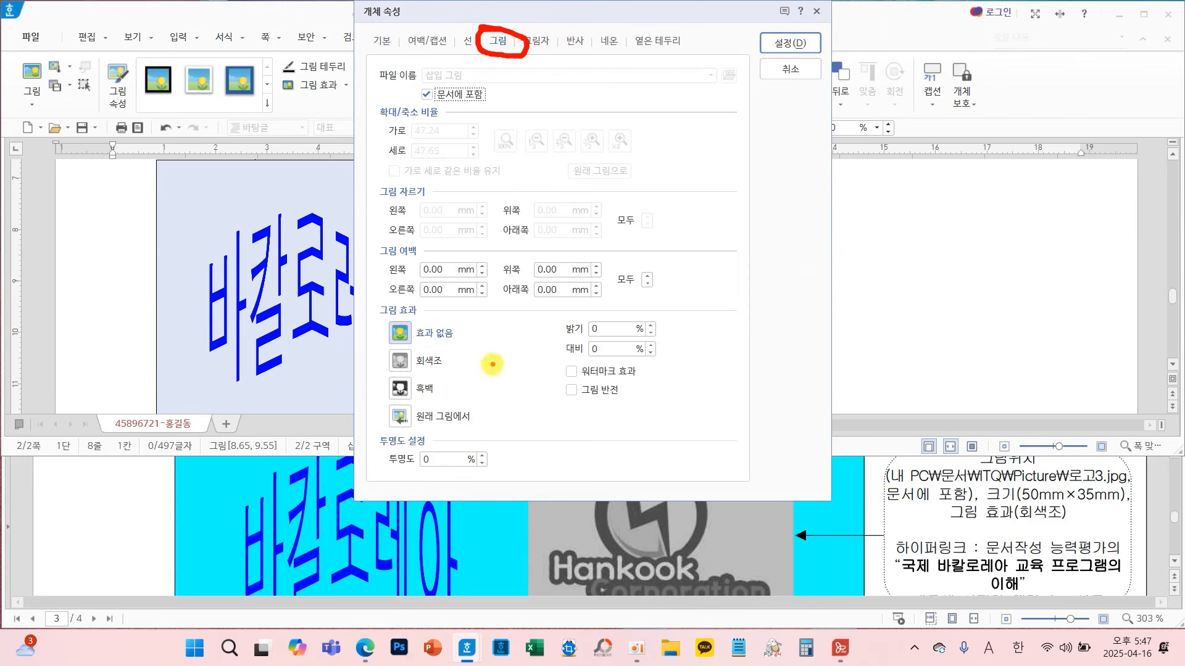
mouse_move(488, 374)
mouse_down()
mouse_move(359, 353)
mouse_move(450, 378)
mouse_up()
mouse_move(480, 29)
mouse_down()
mouse_move(450, 321)
mouse_move(432, 329)
mouse_move(475, 307)
mouse_up()
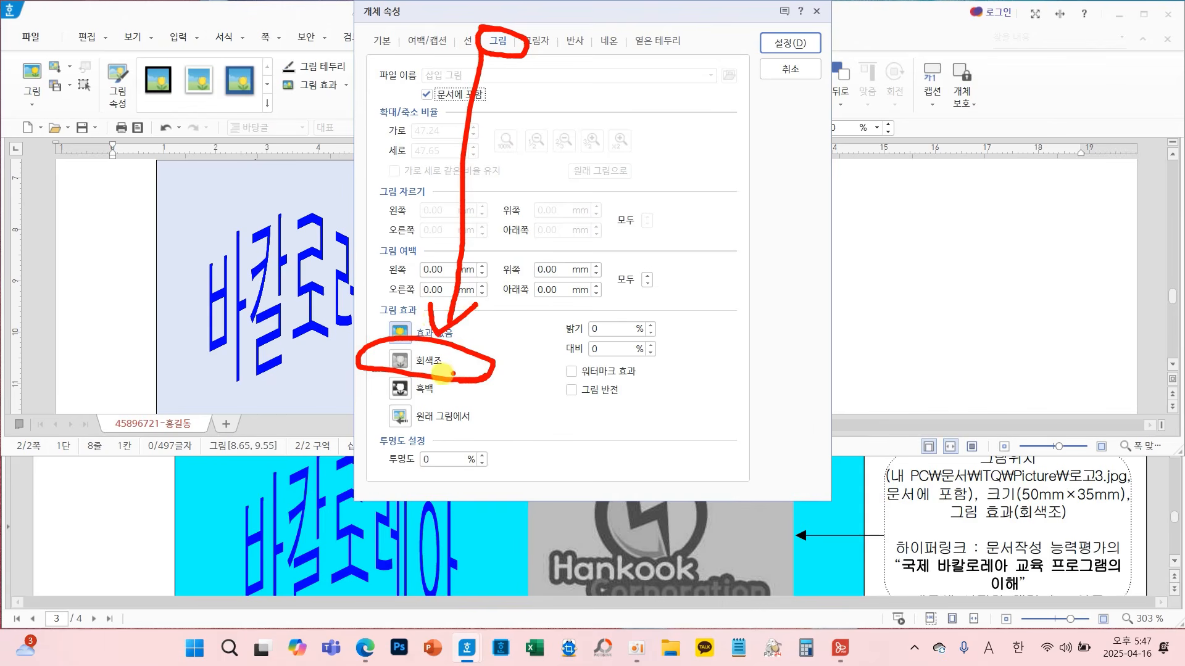
key(Escape)
click(426, 365)
click(769, 44)
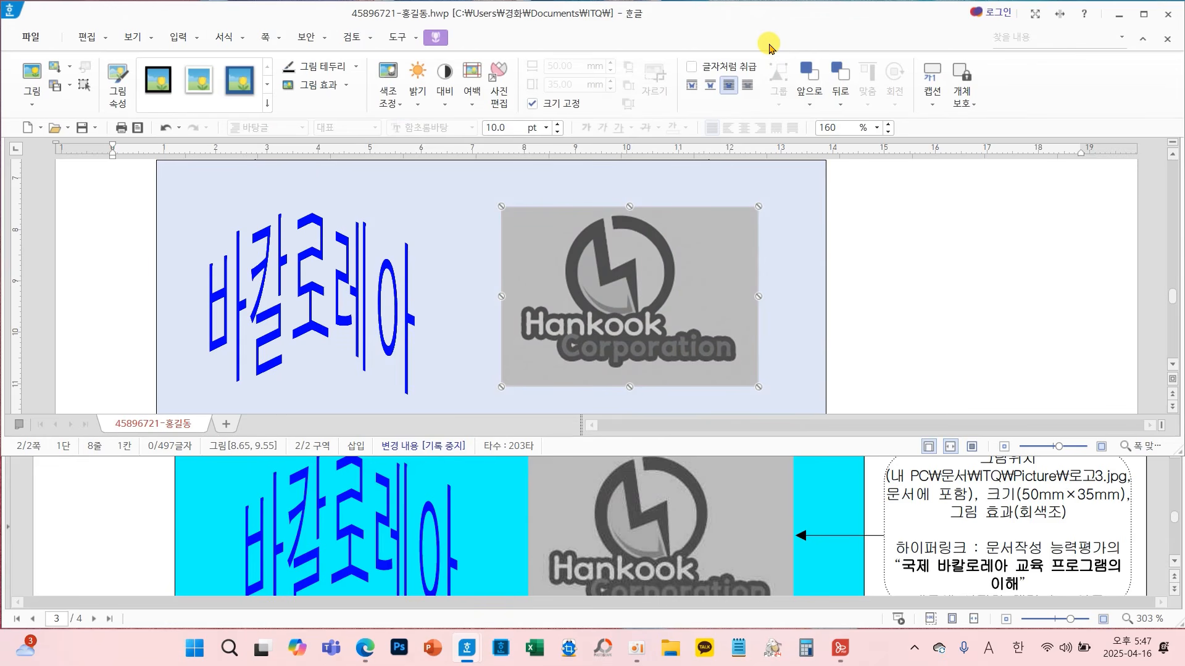
Deselect the logo picture and save the document
mouse_move(894, 538)
mouse_down()
mouse_move(855, 563)
mouse_move(878, 542)
mouse_move(867, 602)
mouse_up()
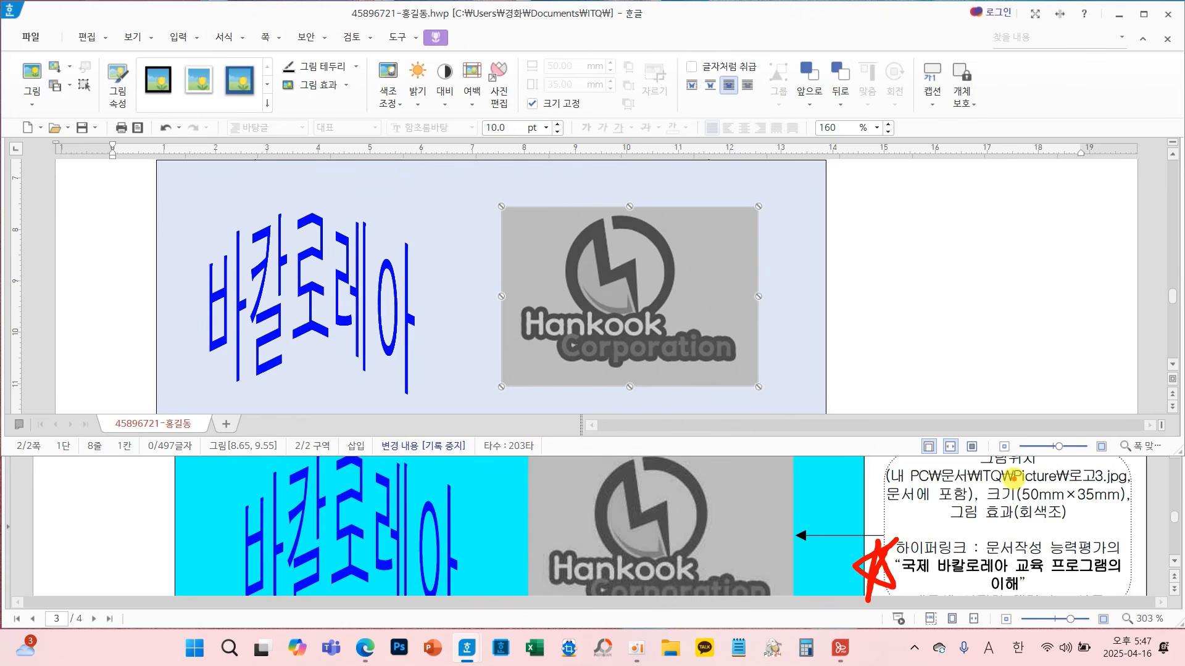
click(924, 294)
scroll(923, 294, down, 6)
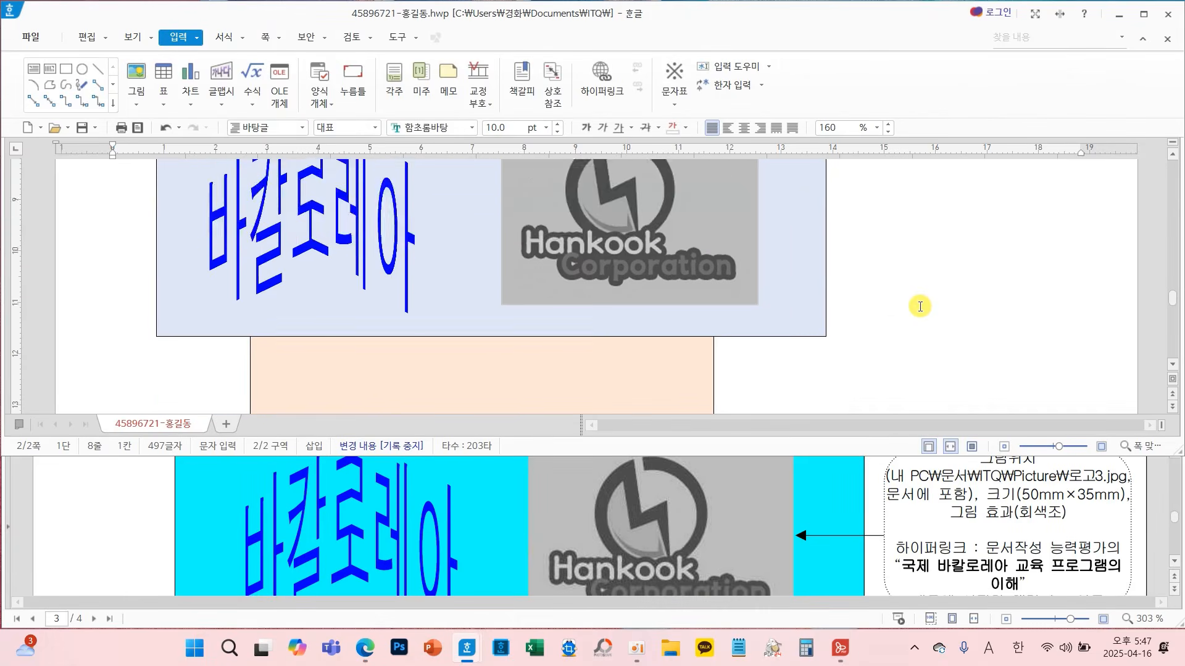
click(84, 130)
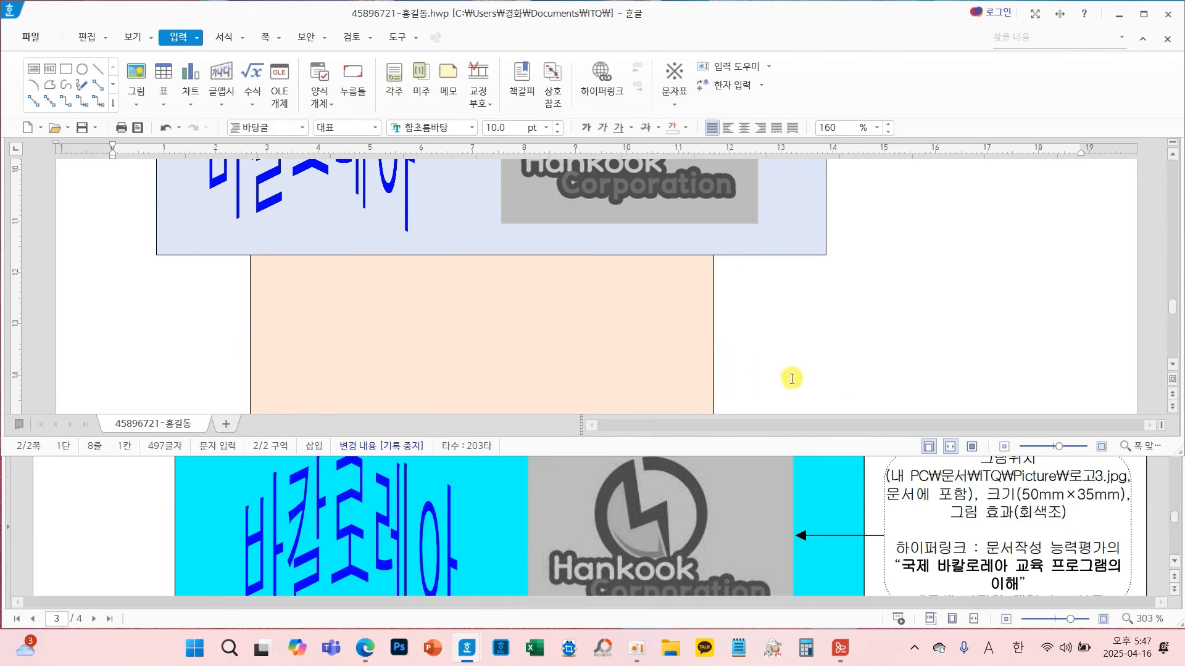
Check the reference's number-box instructions and draw a rectangle about 27 × 15 mm to the right of the pale orange rectangle
scroll(954, 563, down, 3)
scroll(954, 563, down, 1)
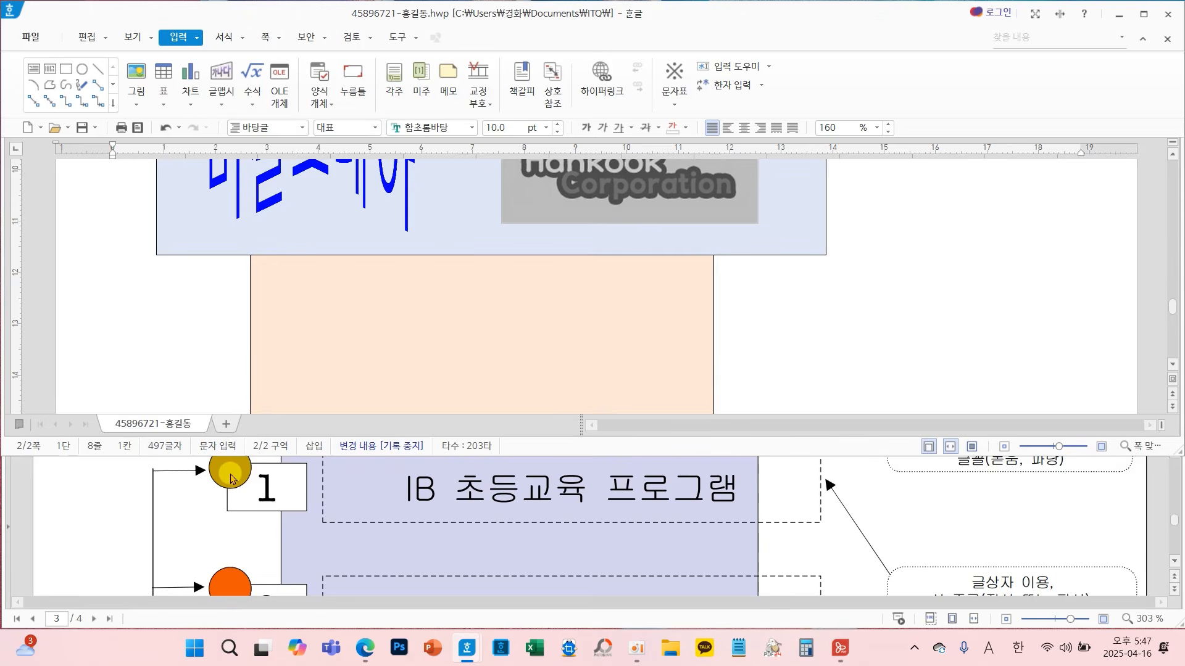
scroll(266, 501, down, 1)
scroll(266, 501, down, 4)
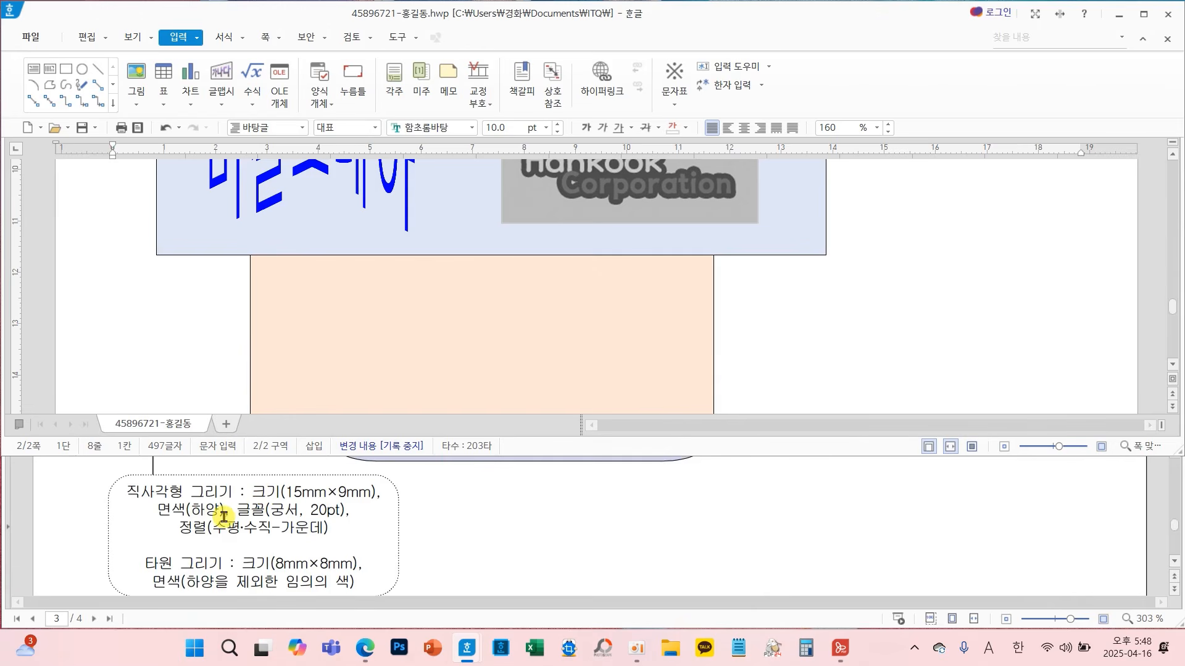
click(74, 75)
drag(797, 304, 937, 380)
Set the new rectangle's size to 15 mm wide by 9 mm high and fix it with 크기 고정
double_click(891, 350)
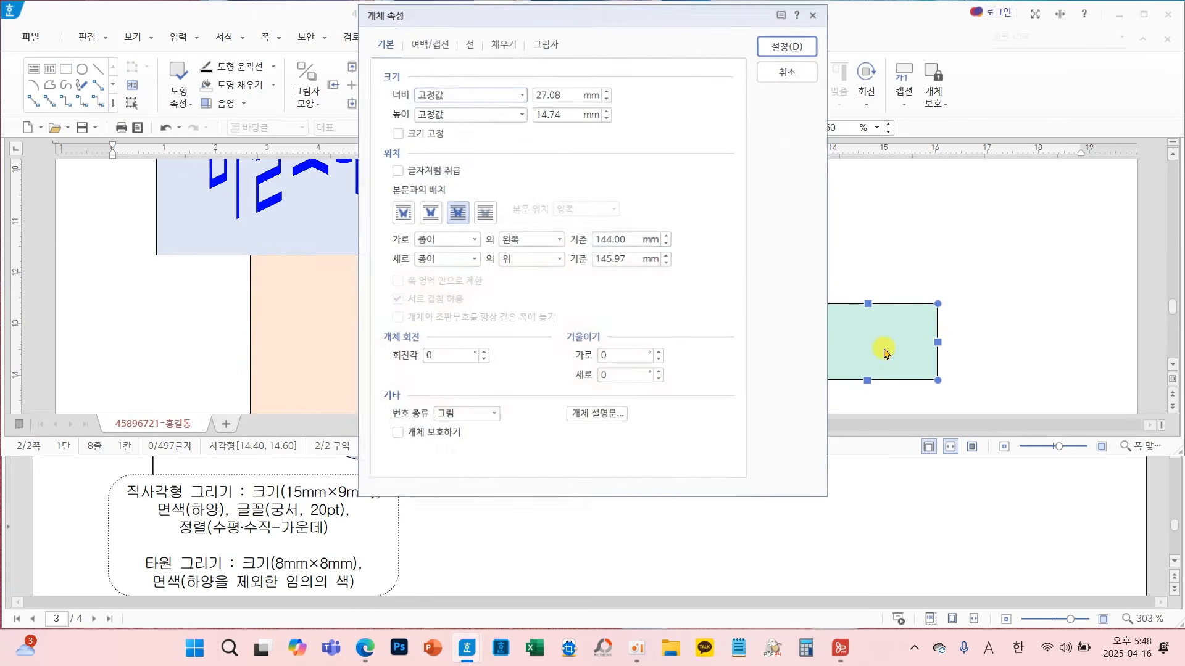
drag(501, 13, 580, 75)
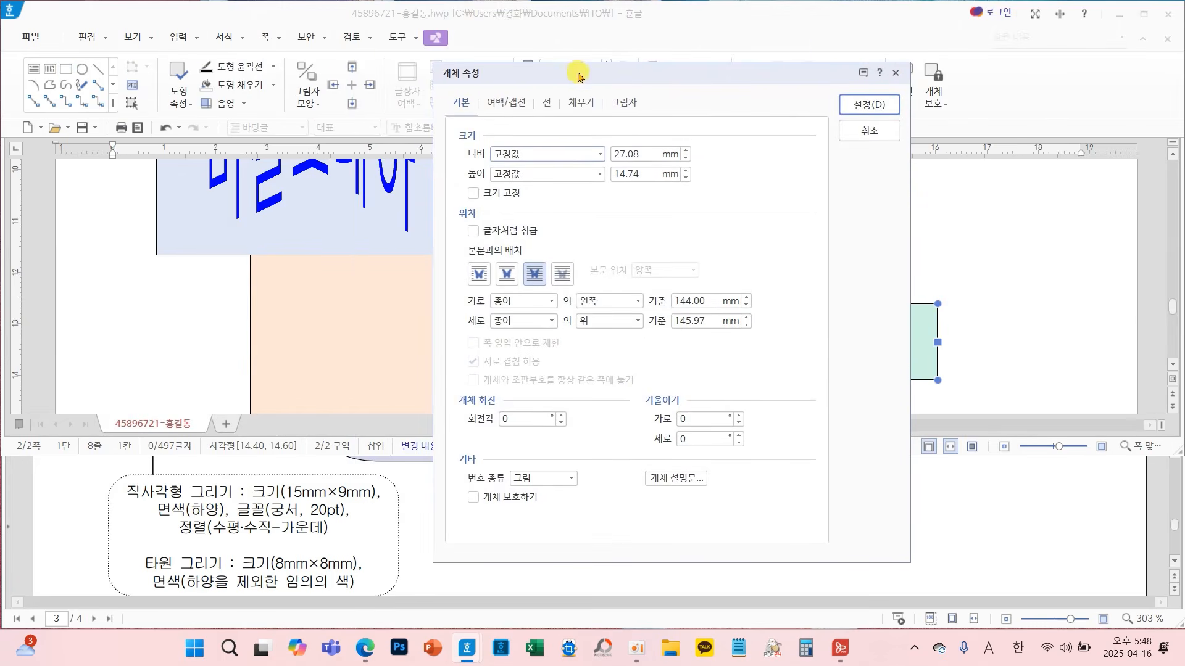
double_click(646, 155)
text(15)
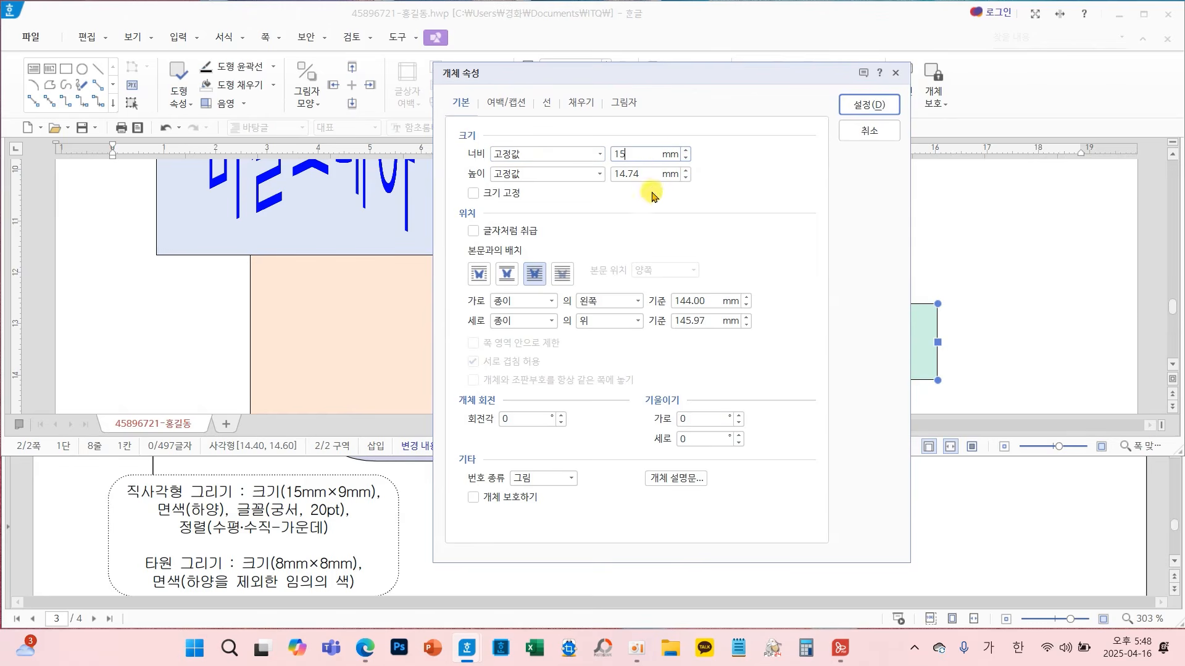
text(9)
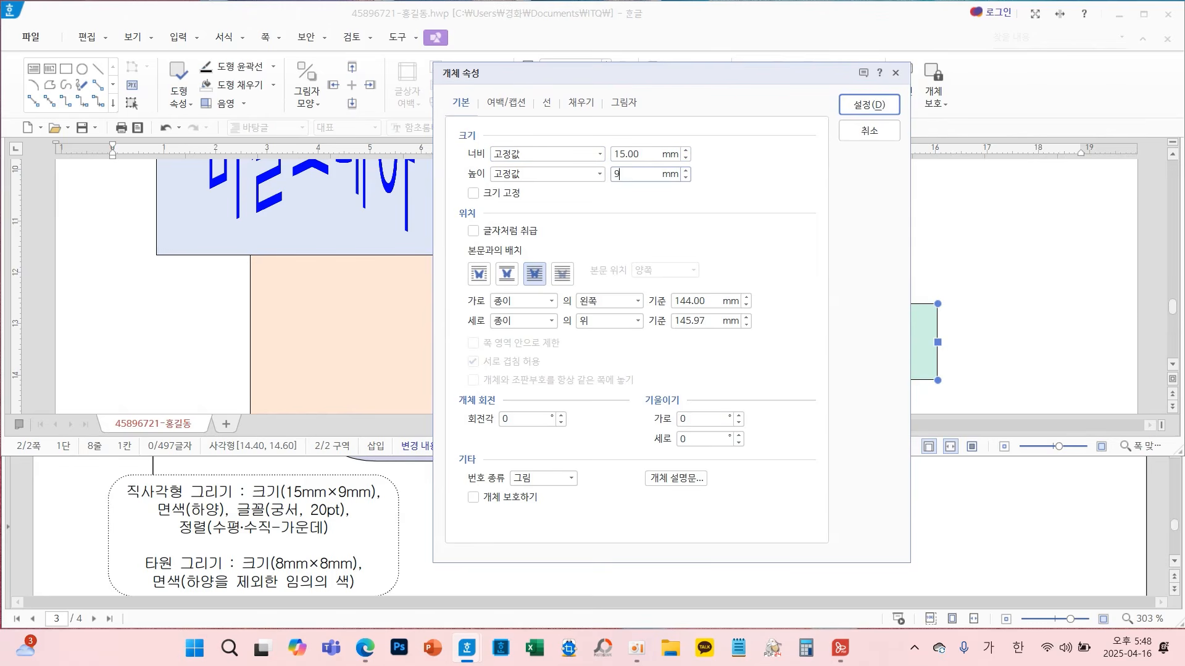
click(487, 194)
click(545, 103)
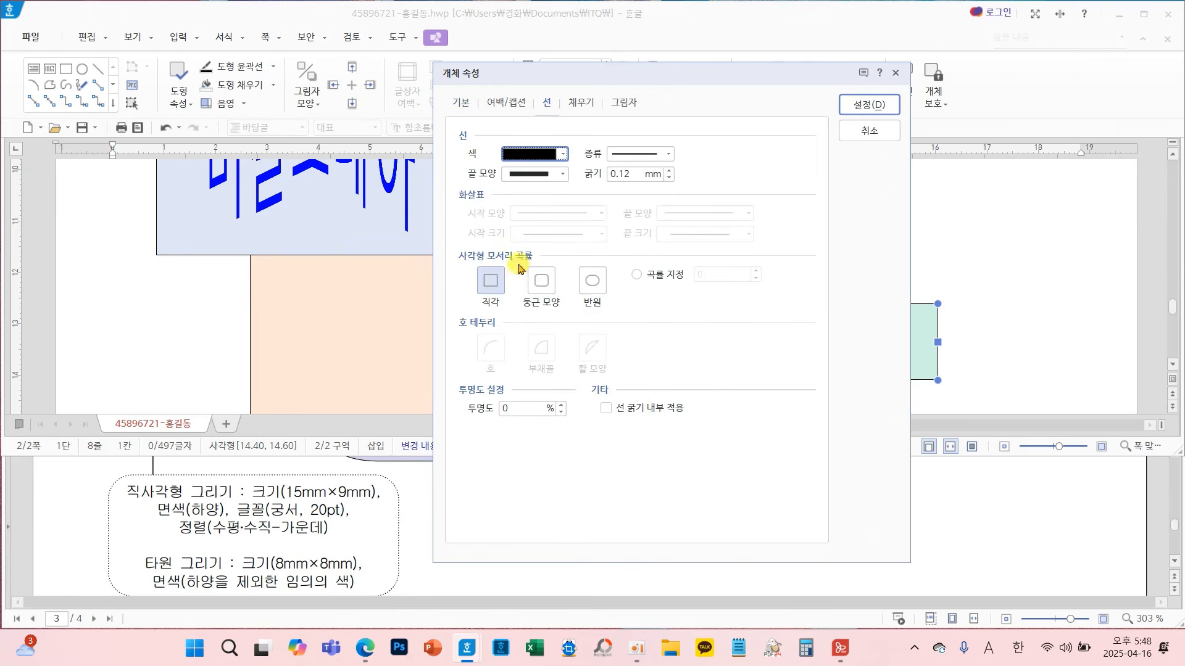
Check the reference's fill instruction and the available colour themes, set the rectangle's 면 색 to white, and apply the properties
click(580, 103)
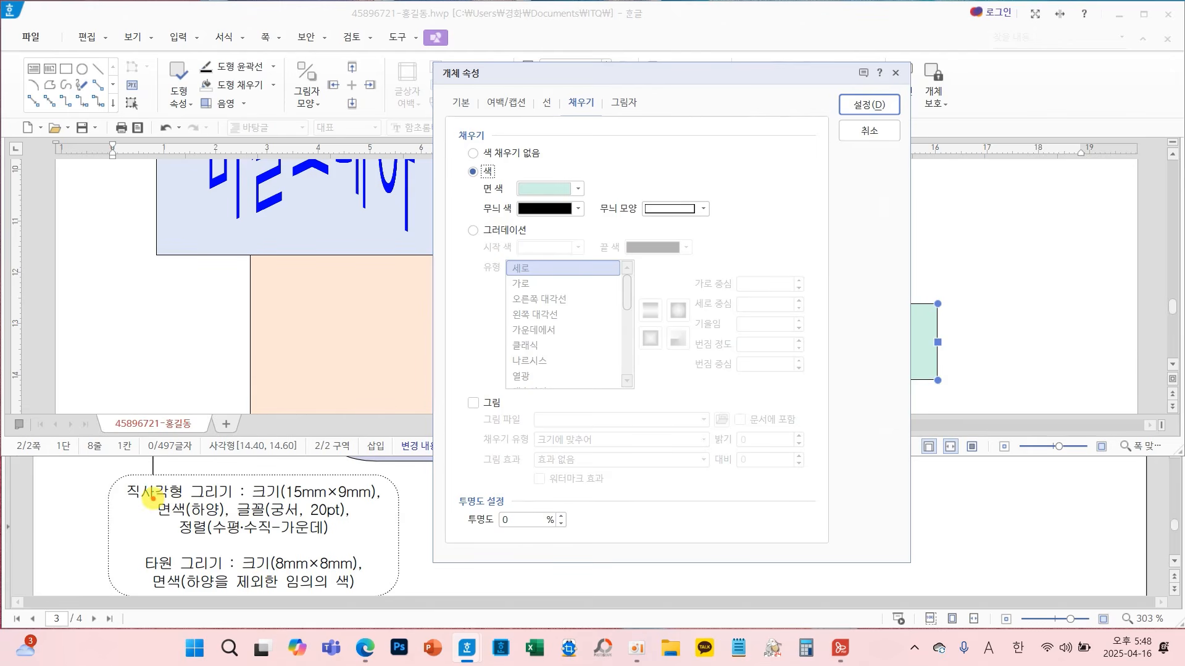
mouse_move(148, 500)
mouse_down()
mouse_move(213, 532)
mouse_move(233, 525)
mouse_move(219, 515)
mouse_move(437, 339)
mouse_move(534, 190)
mouse_up()
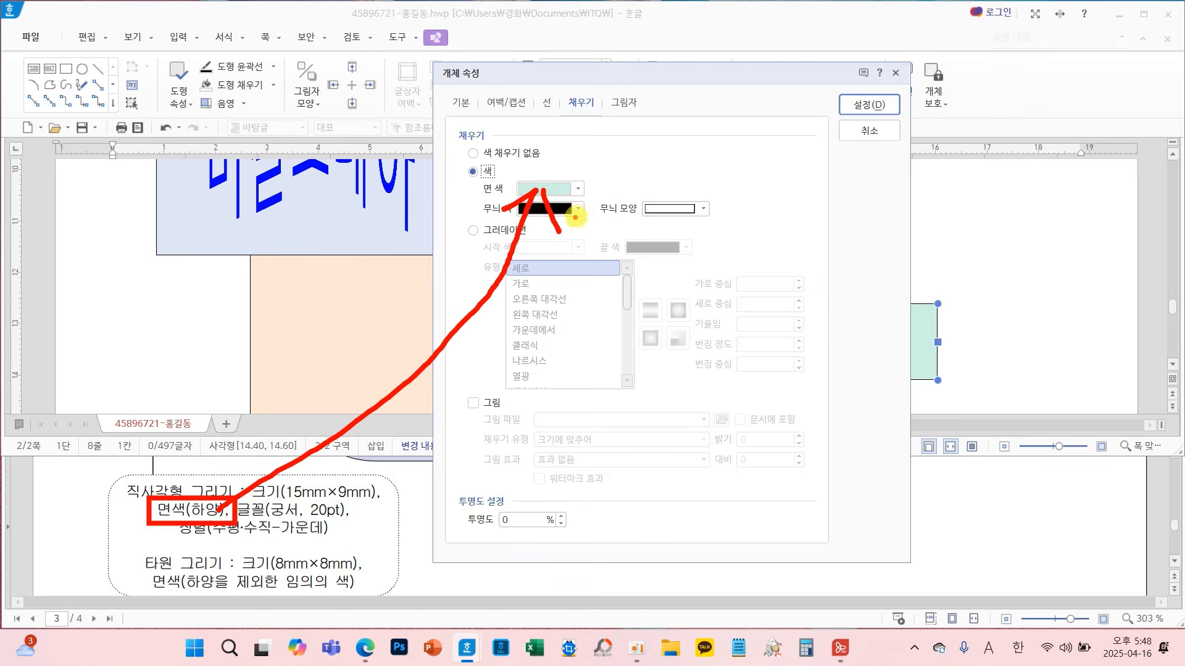
click(545, 189)
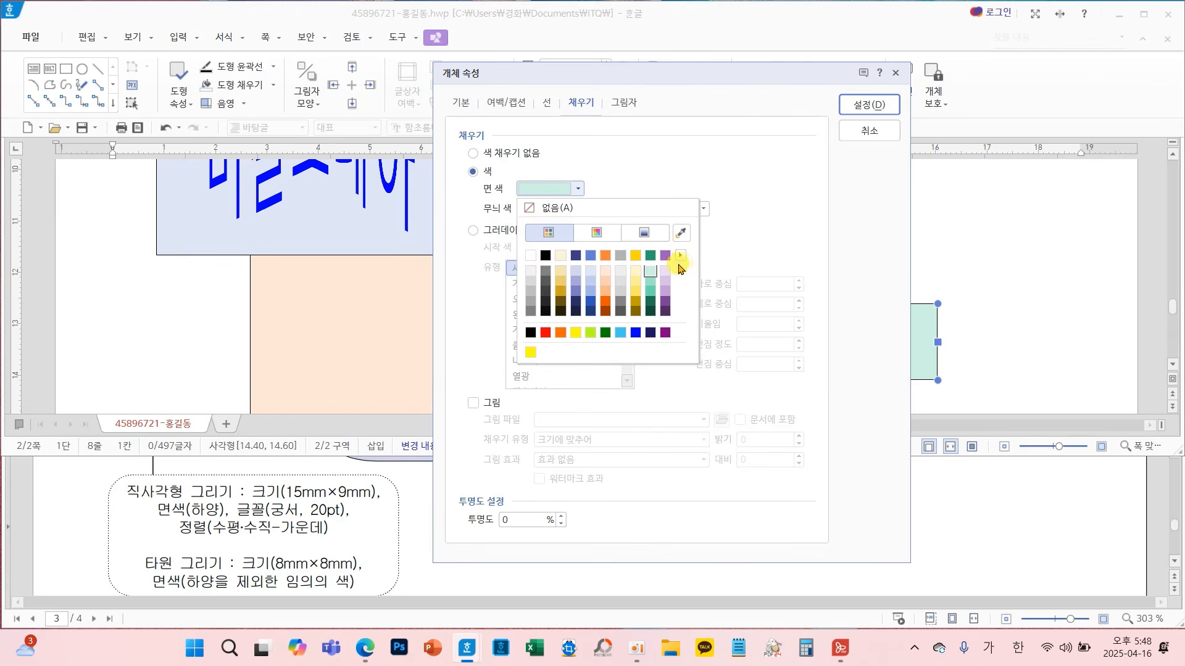
click(678, 256)
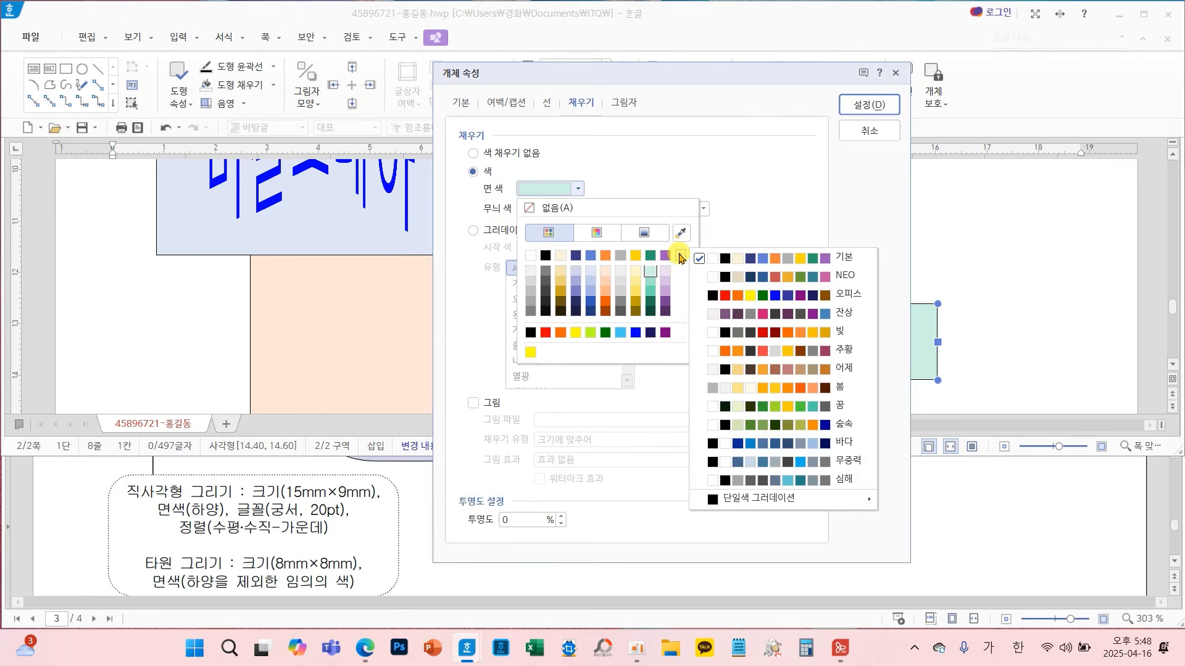
key(ctrl+2)
mouse_move(701, 269)
mouse_down()
mouse_move(674, 263)
mouse_move(701, 257)
mouse_up()
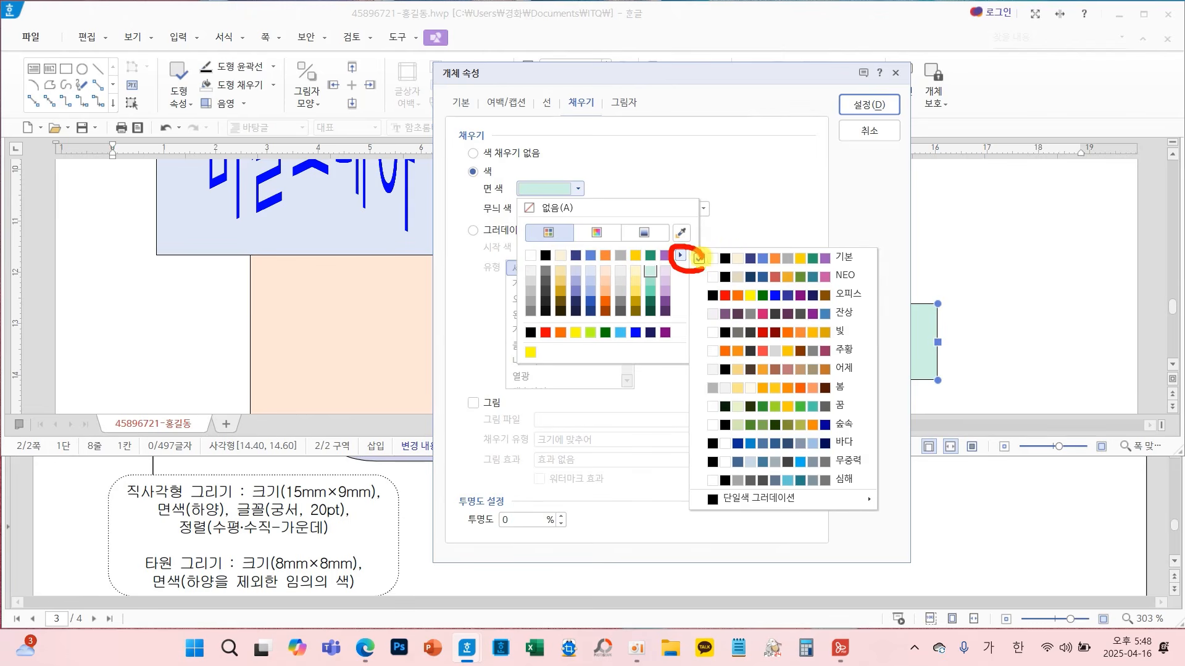
drag(867, 269, 697, 264)
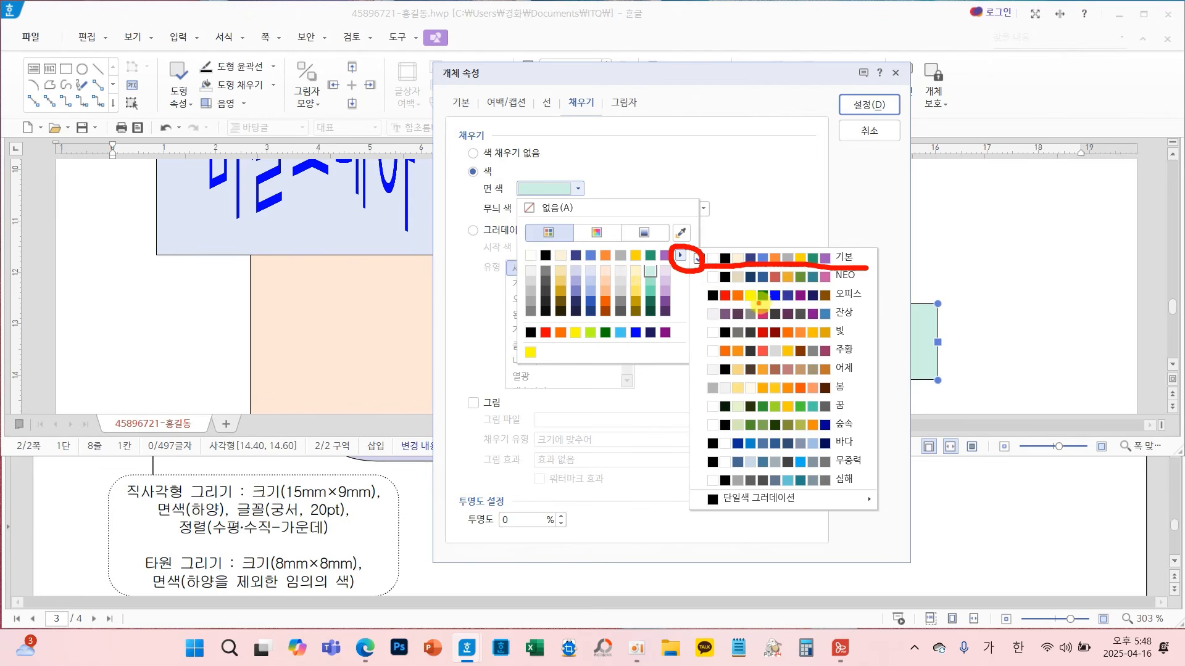
key(Escape)
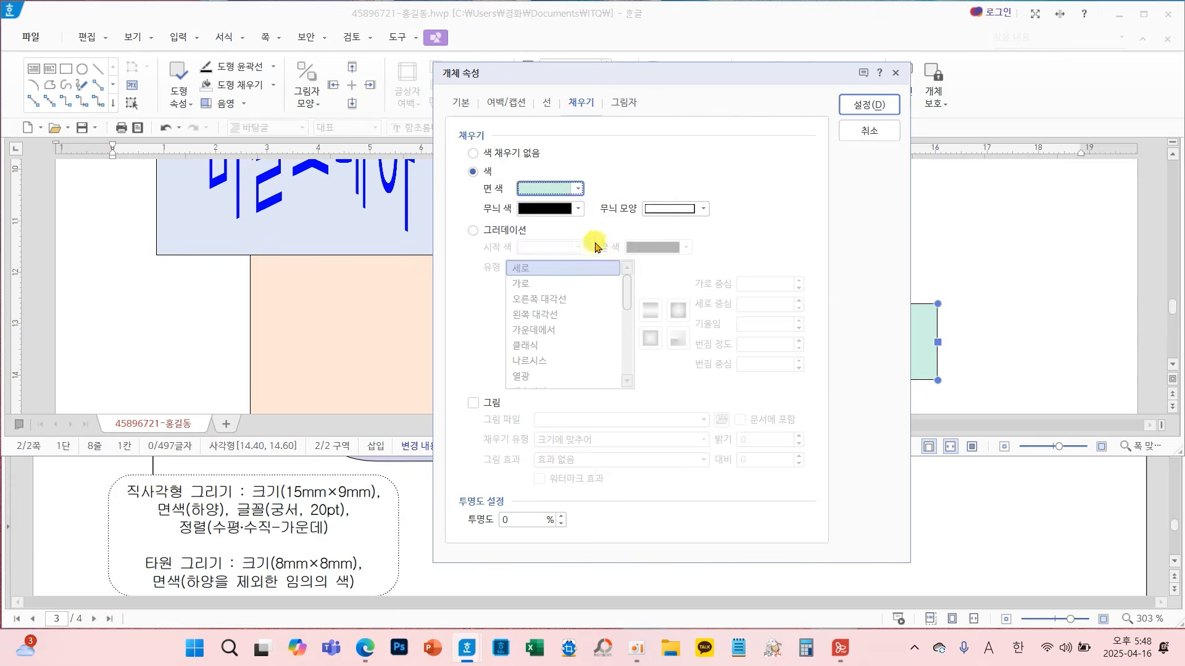
click(533, 190)
click(530, 255)
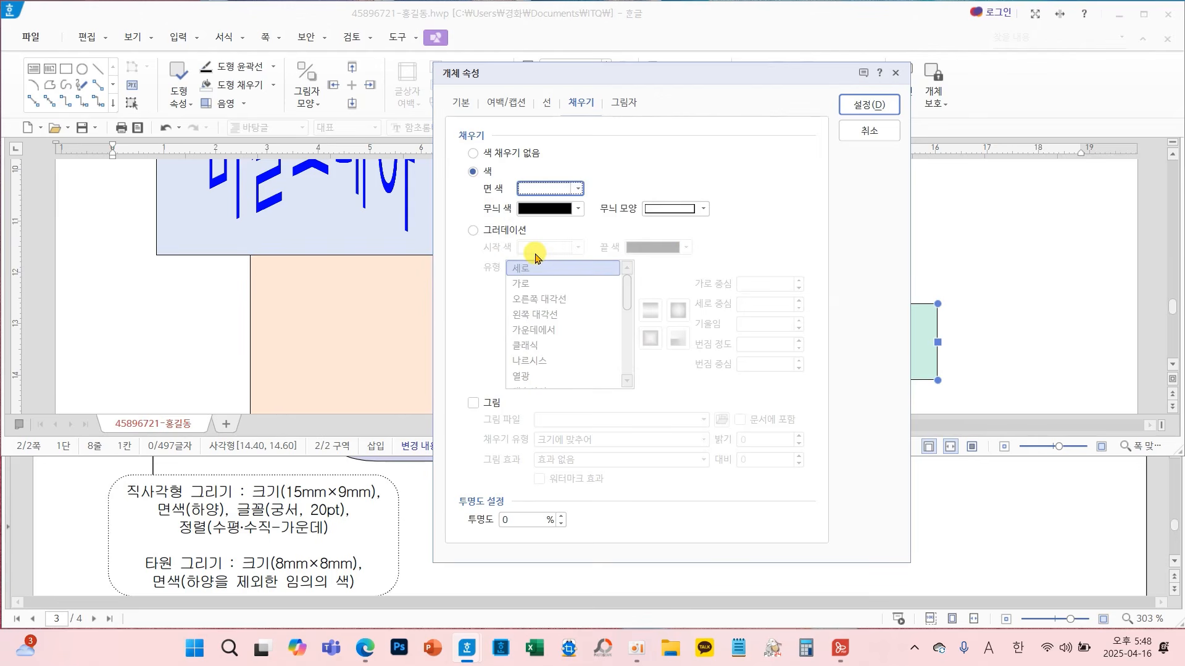
click(866, 106)
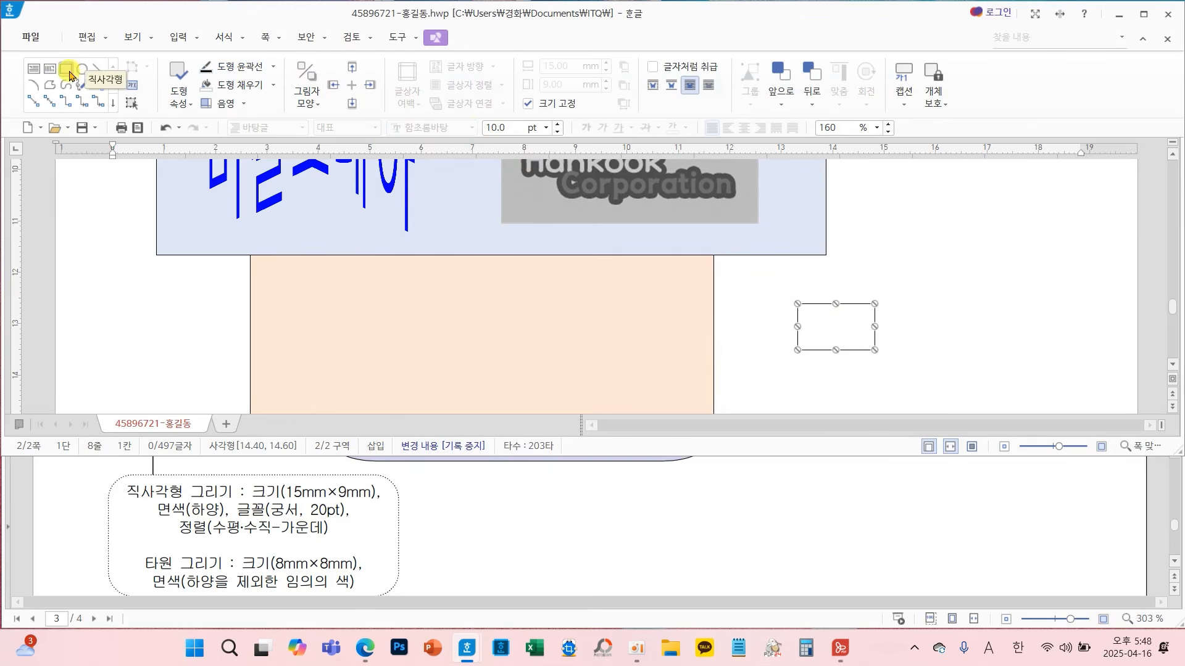
Enable text inside the white rectangle and format it as 궁서, 20 pt, centre-aligned
right_click(849, 331)
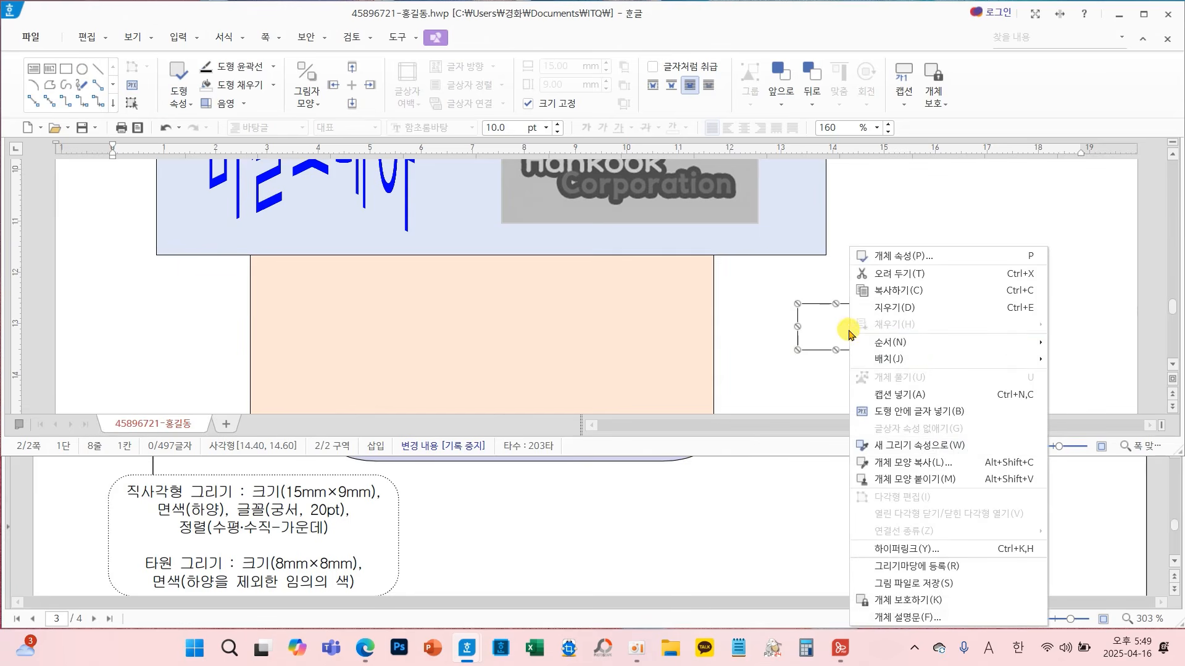
click(910, 413)
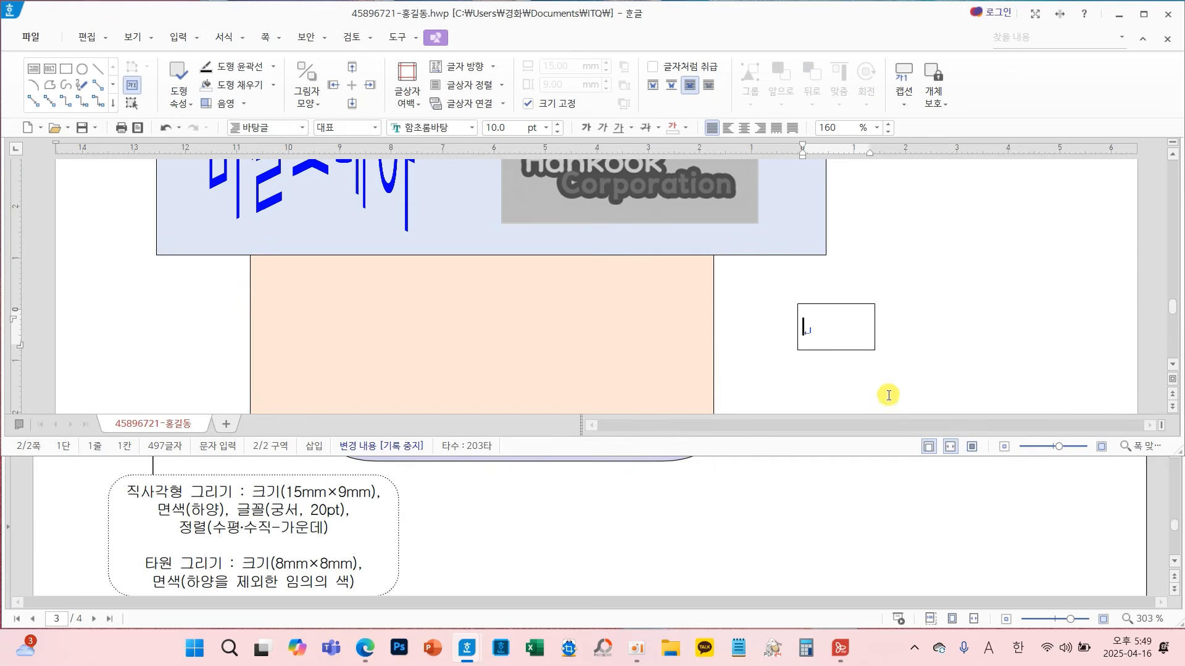
click(473, 128)
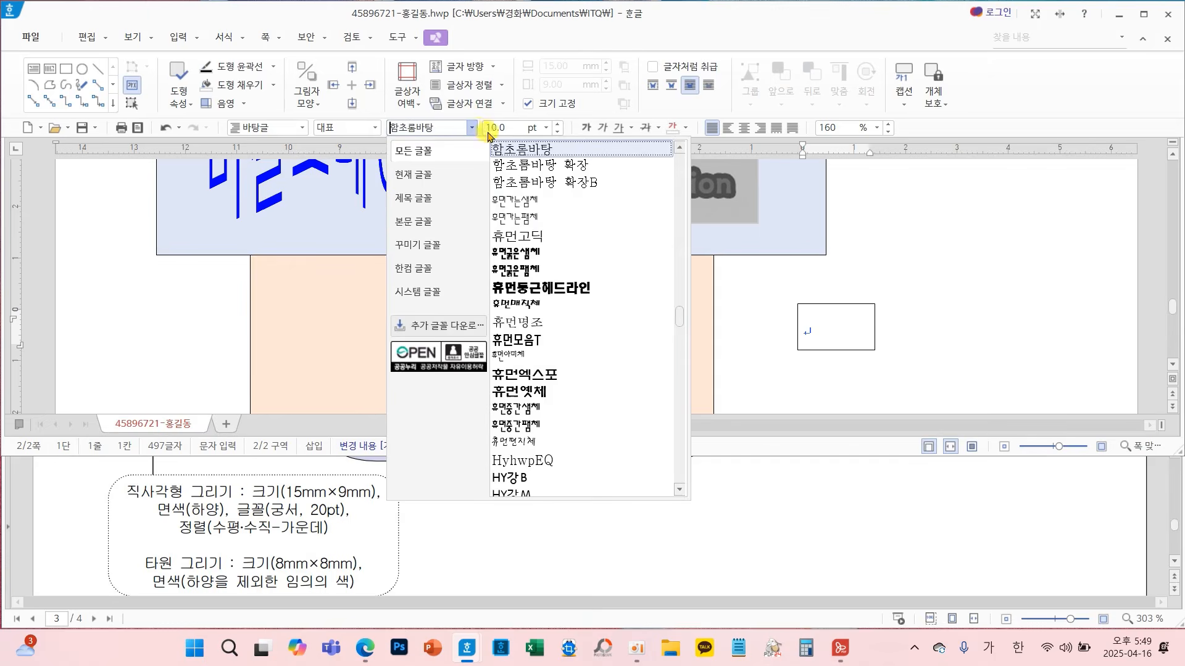
drag(677, 321, 686, 145)
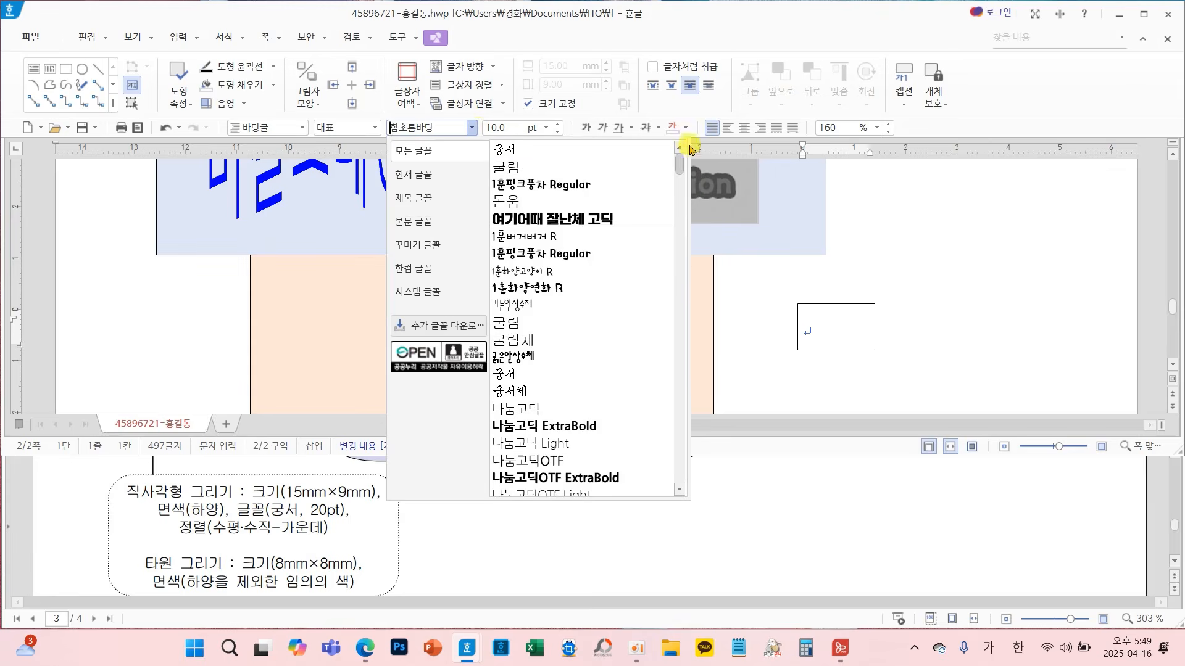
click(556, 159)
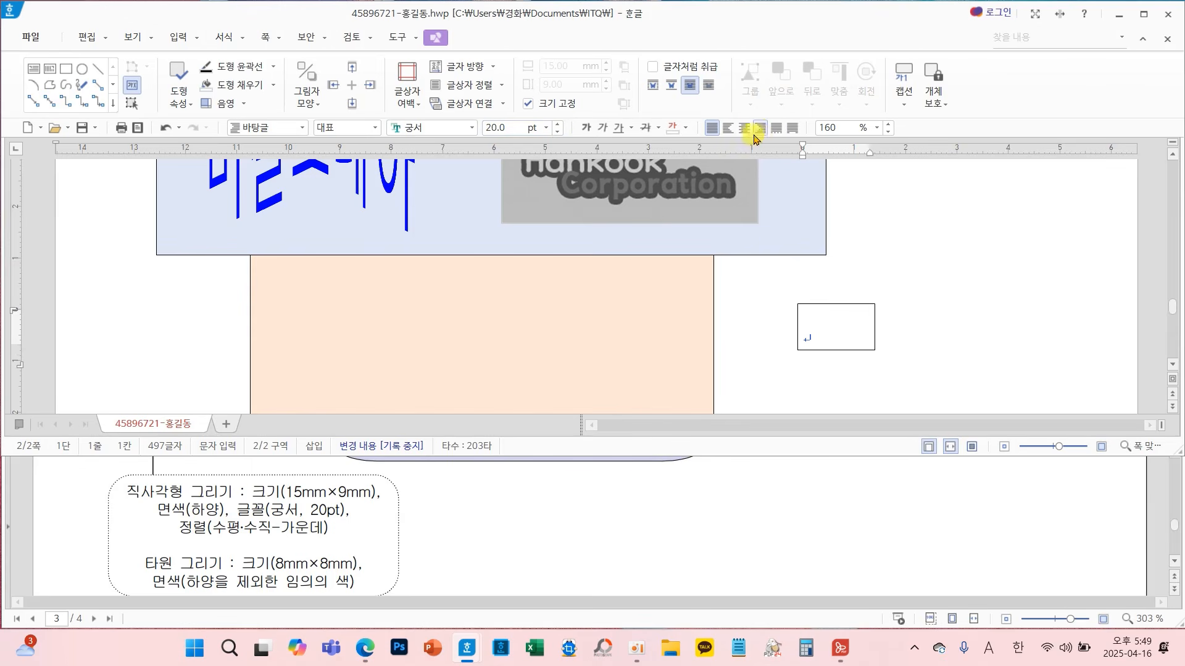
click(734, 131)
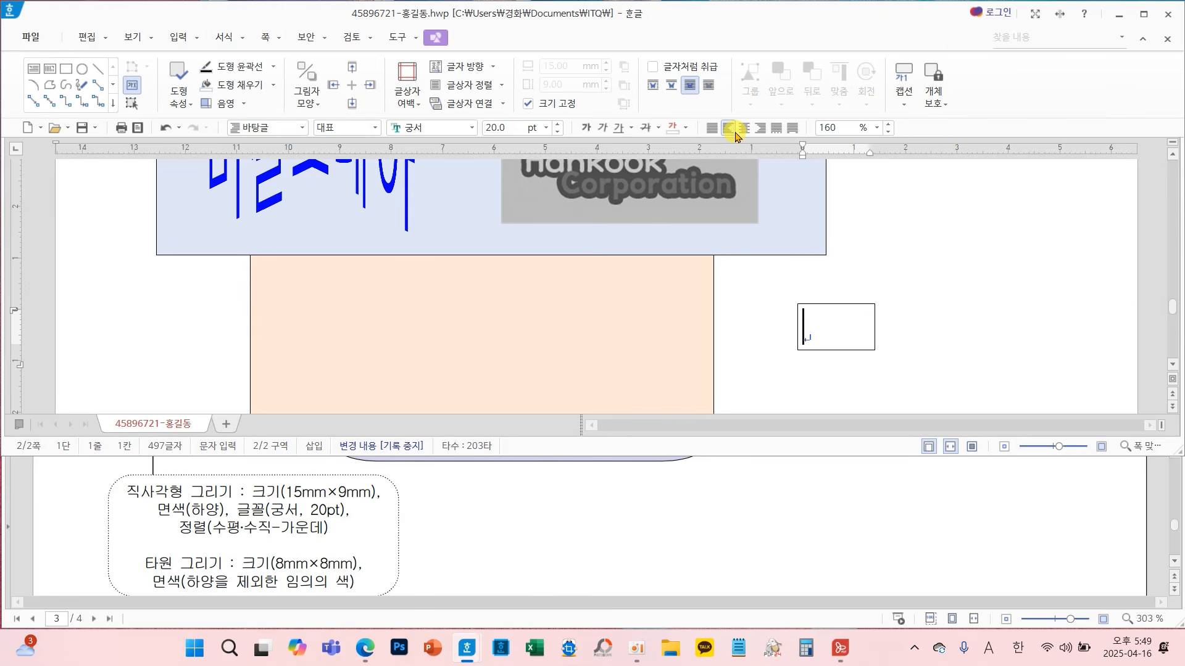
click(743, 130)
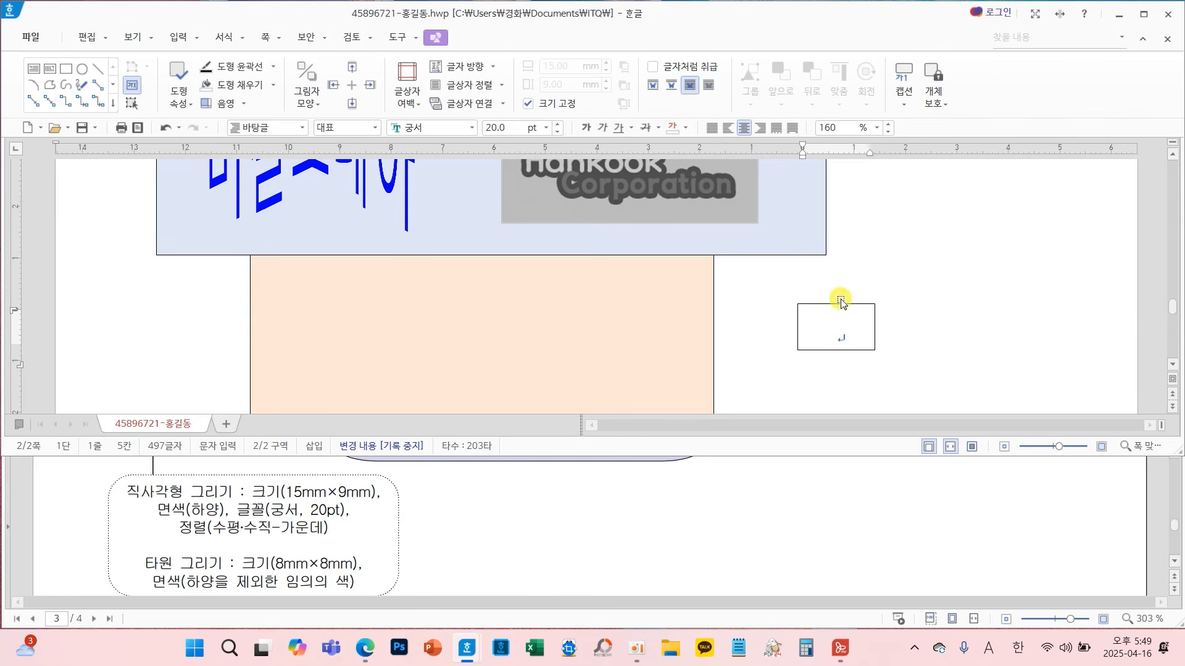
Move the white rectangle over the pale orange rectangle's left edge near its upper end, at about 2.74, 14.41 cm, and deselect it
drag(841, 303, 241, 288)
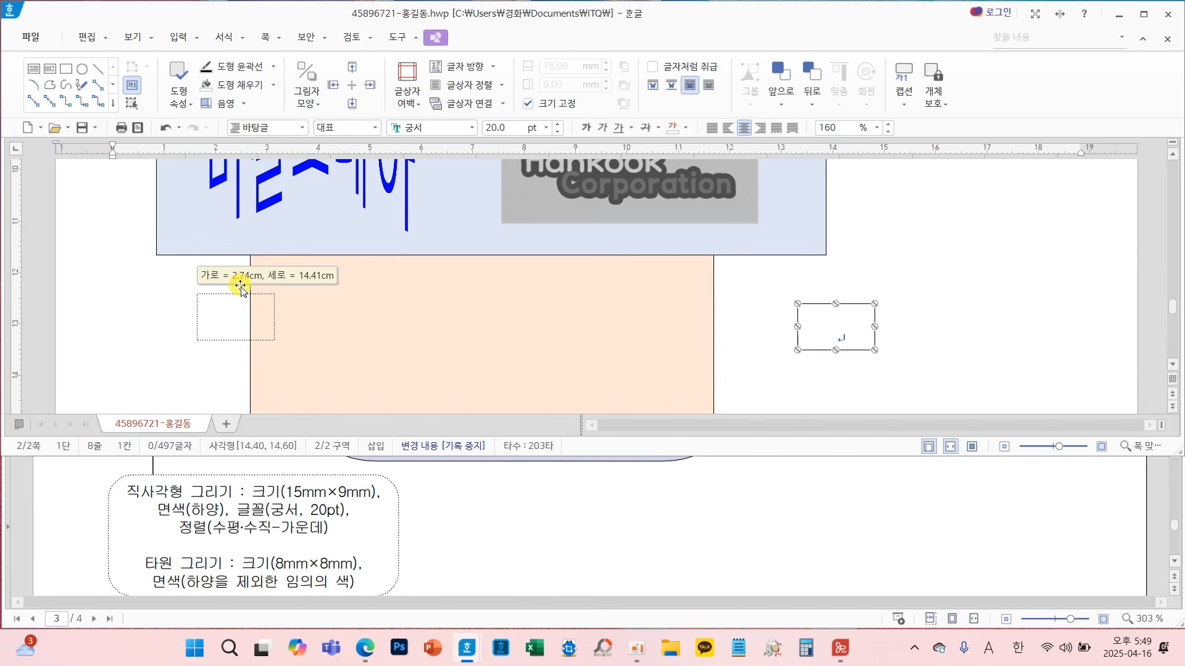
drag(241, 287, 240, 285)
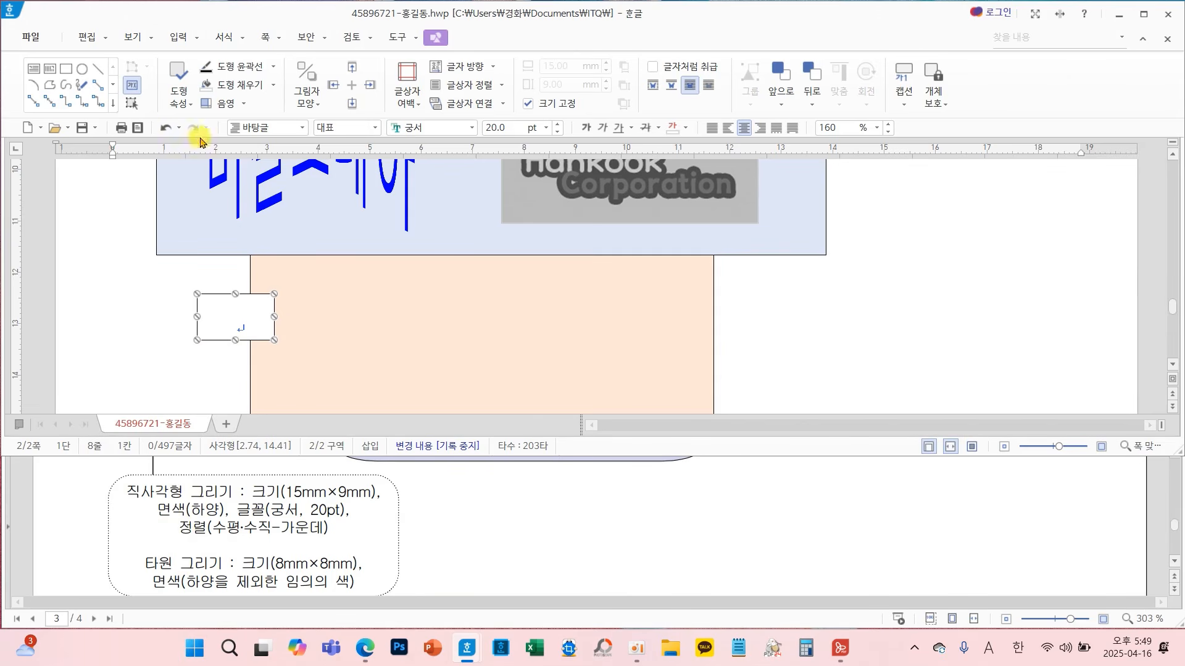
click(822, 348)
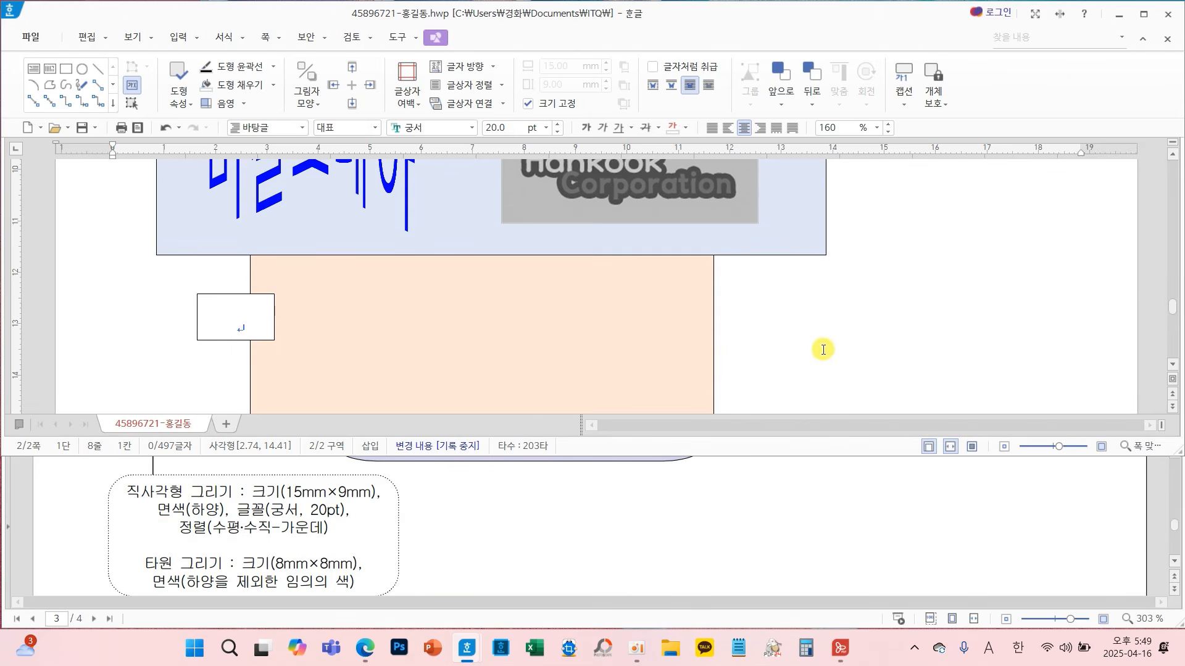
Draw an ellipse to the right of the pale orange rectangle and set its size to 8 × 8 mm, fixed with 크기 고정
click(83, 70)
drag(774, 289, 849, 349)
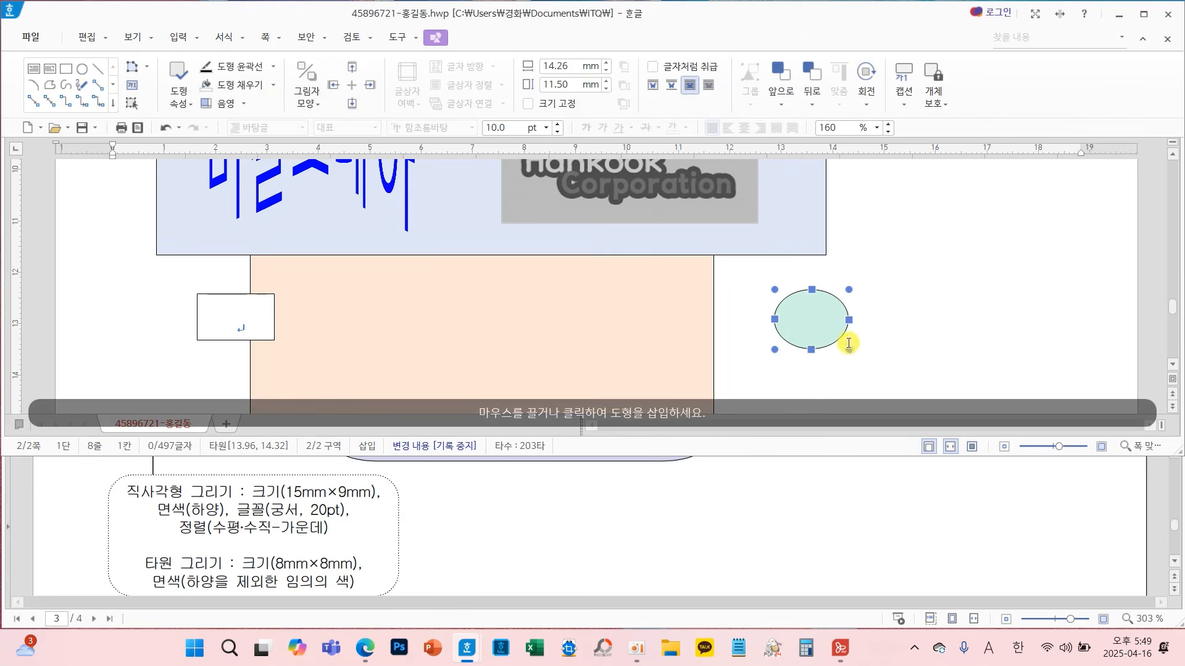
double_click(819, 327)
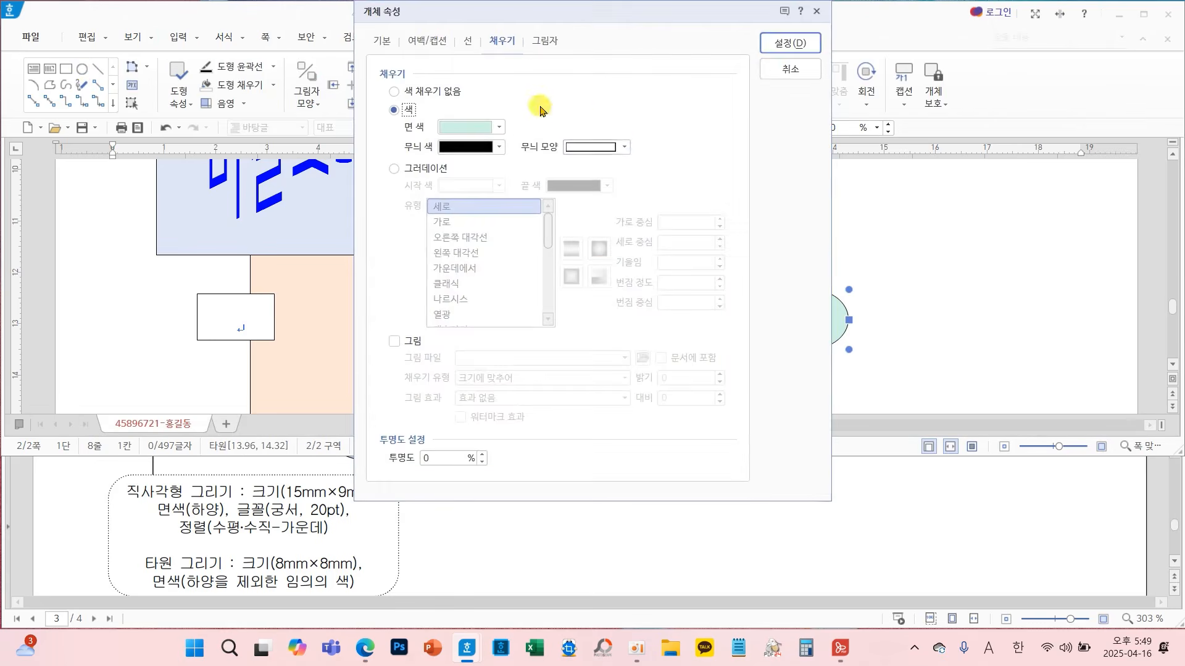
click(382, 40)
double_click(567, 95)
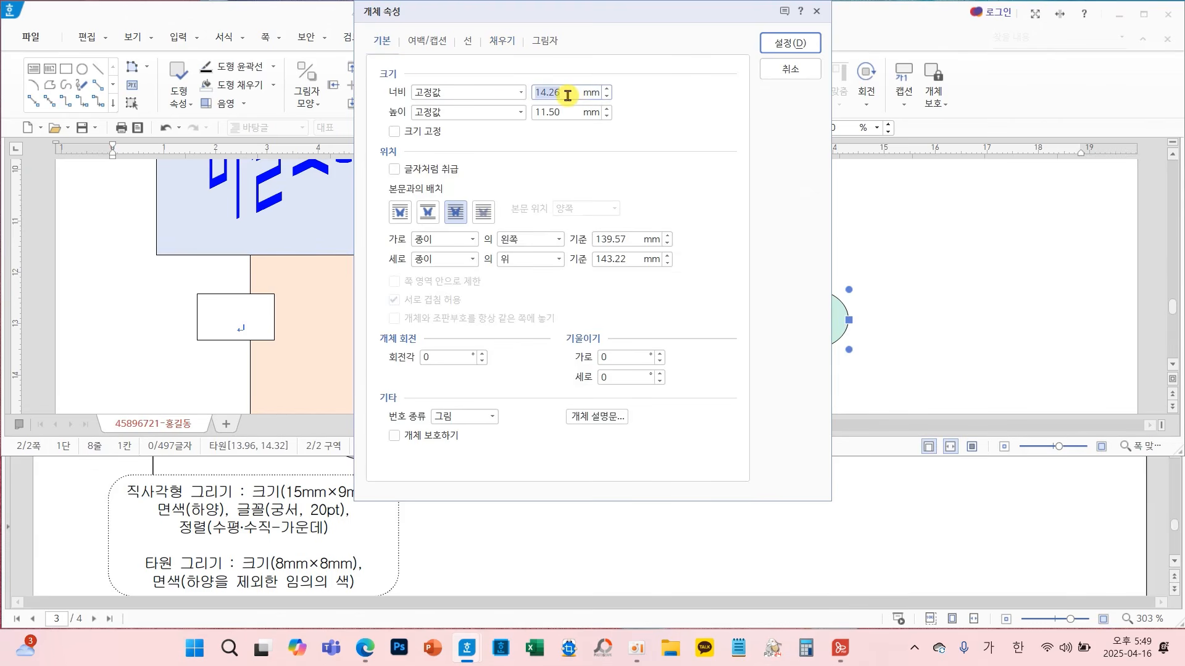
text(88)
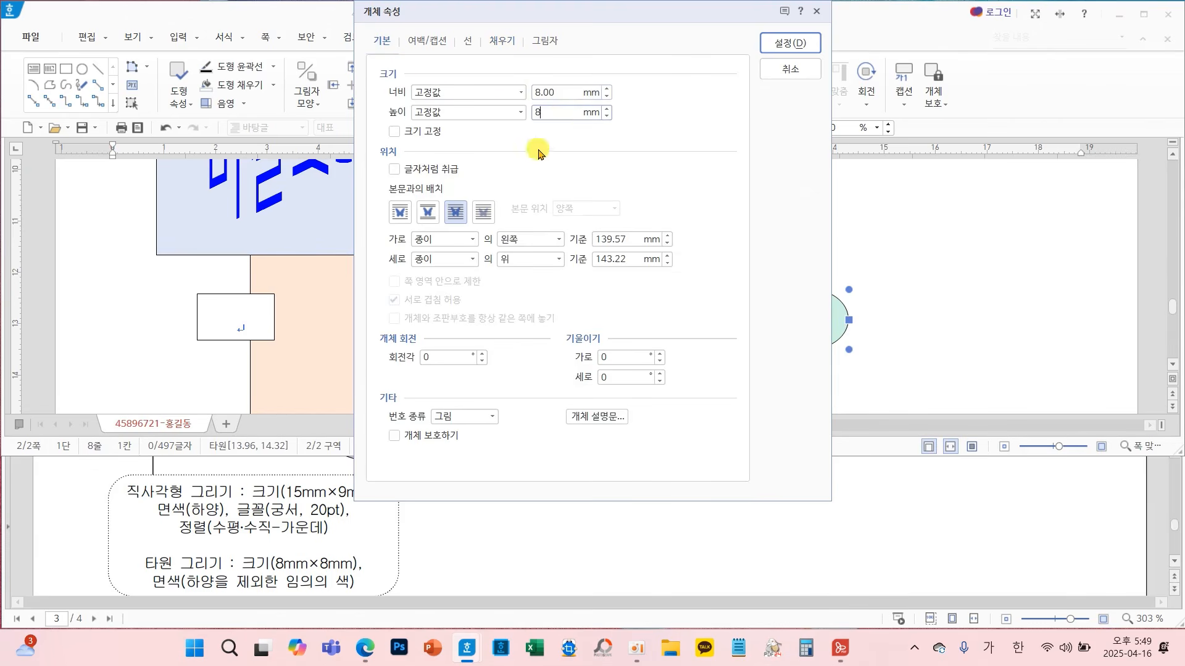
click(432, 132)
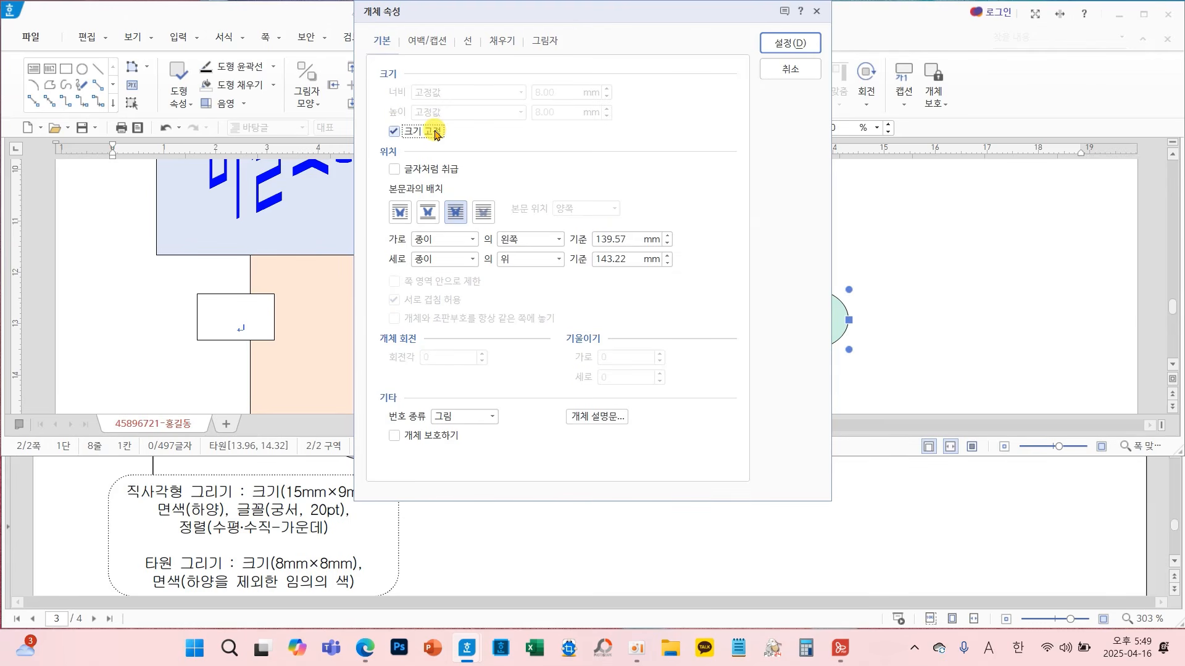
click(494, 41)
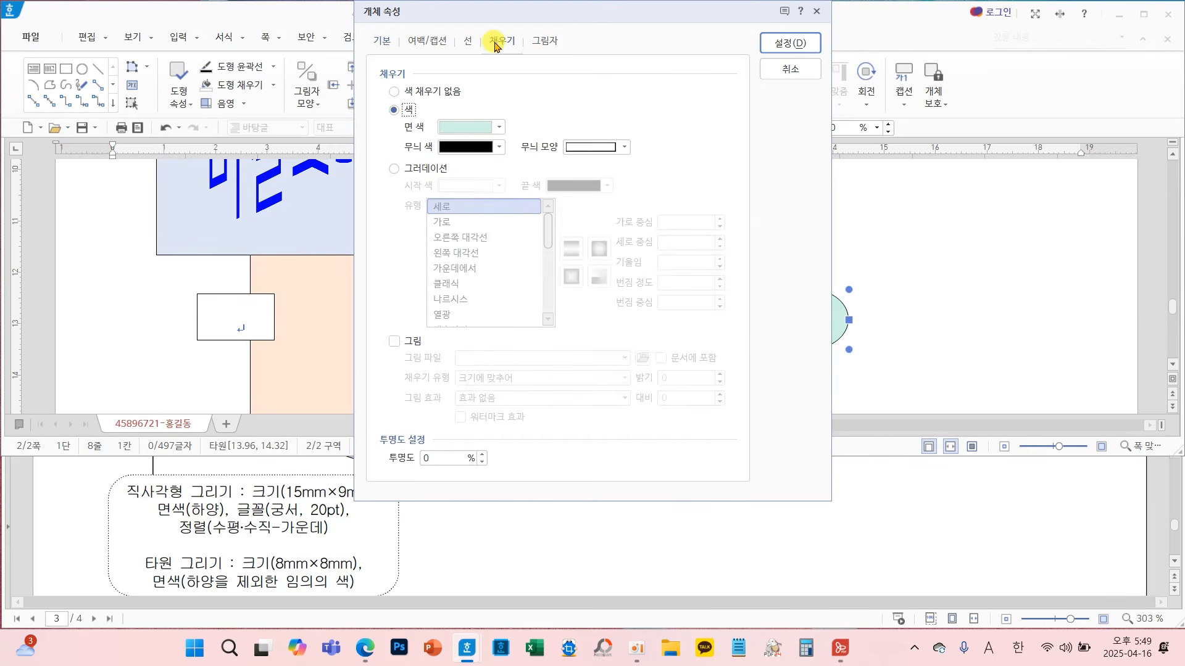
click(782, 52)
Move the circle onto the white rectangle's upper-left corner and select both shapes together
drag(801, 310, 198, 299)
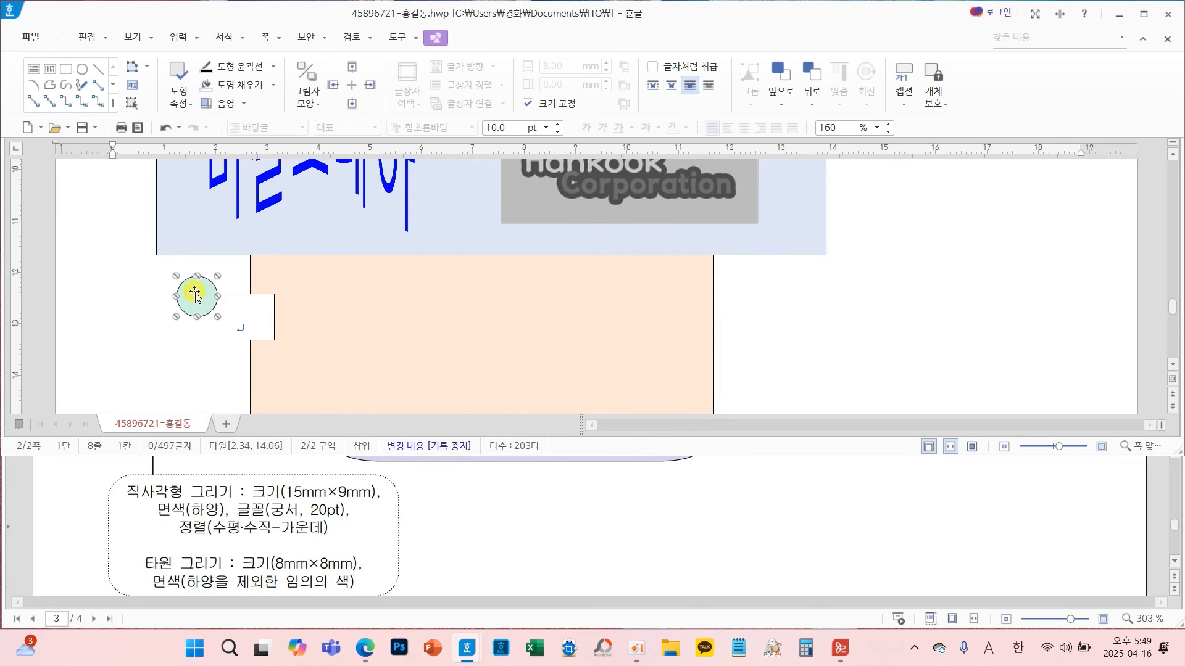
scroll(284, 309, down, 3)
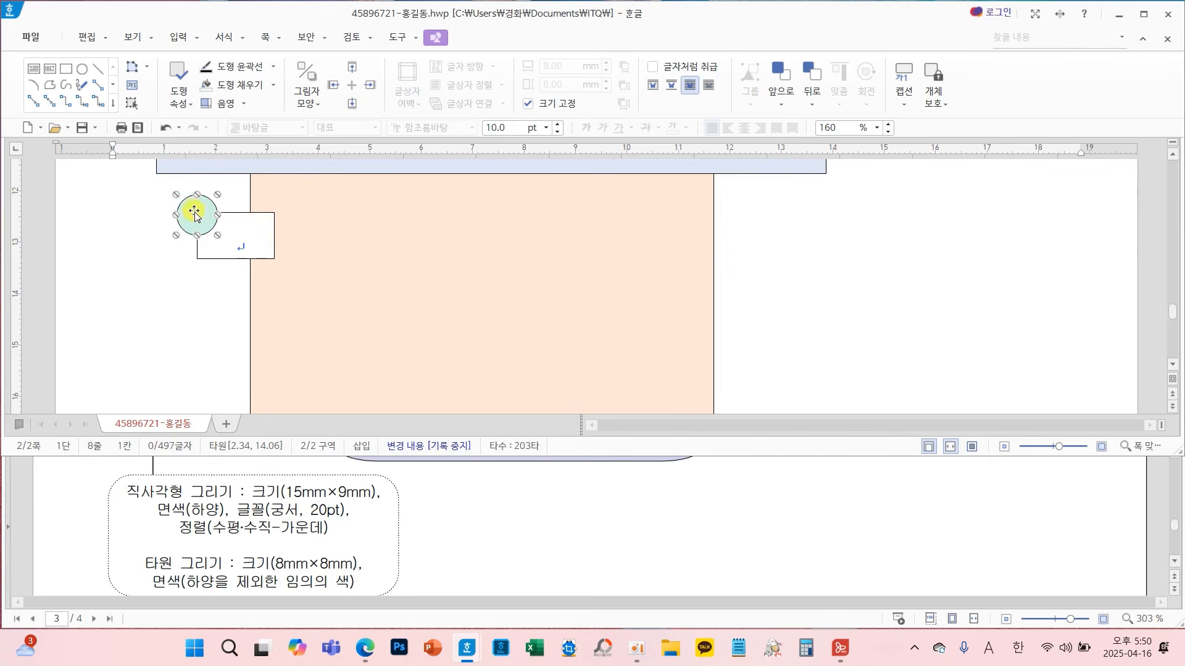
shift+click(247, 236)
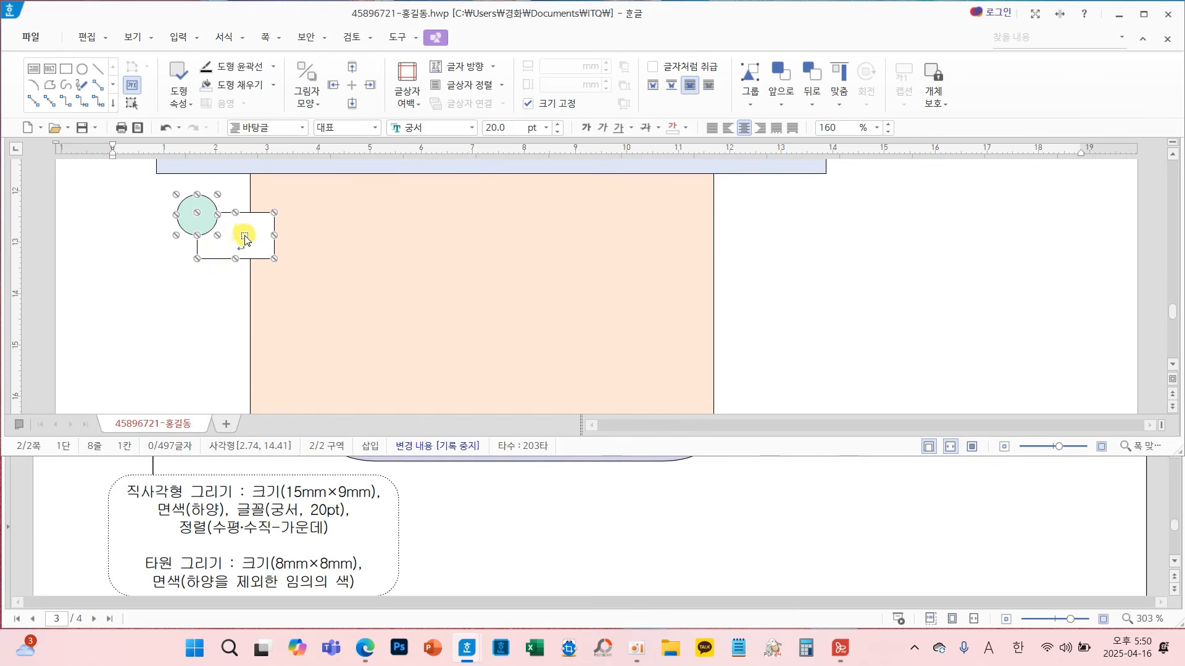
scroll(243, 234, down, 1)
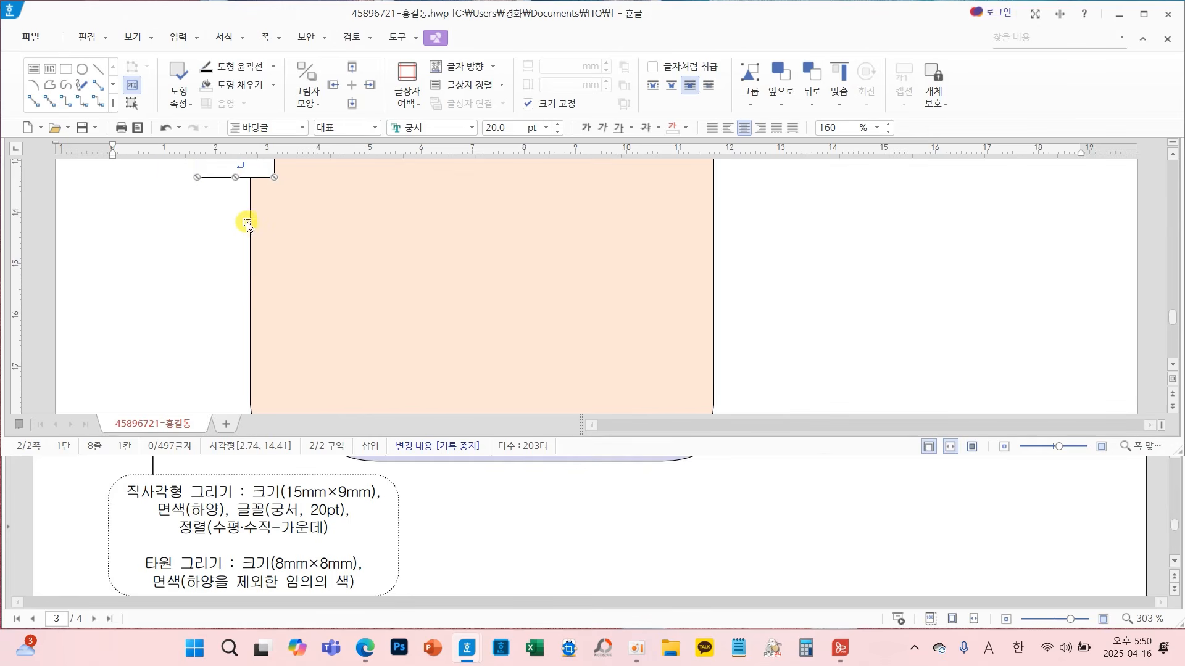
scroll(249, 211, up, 1)
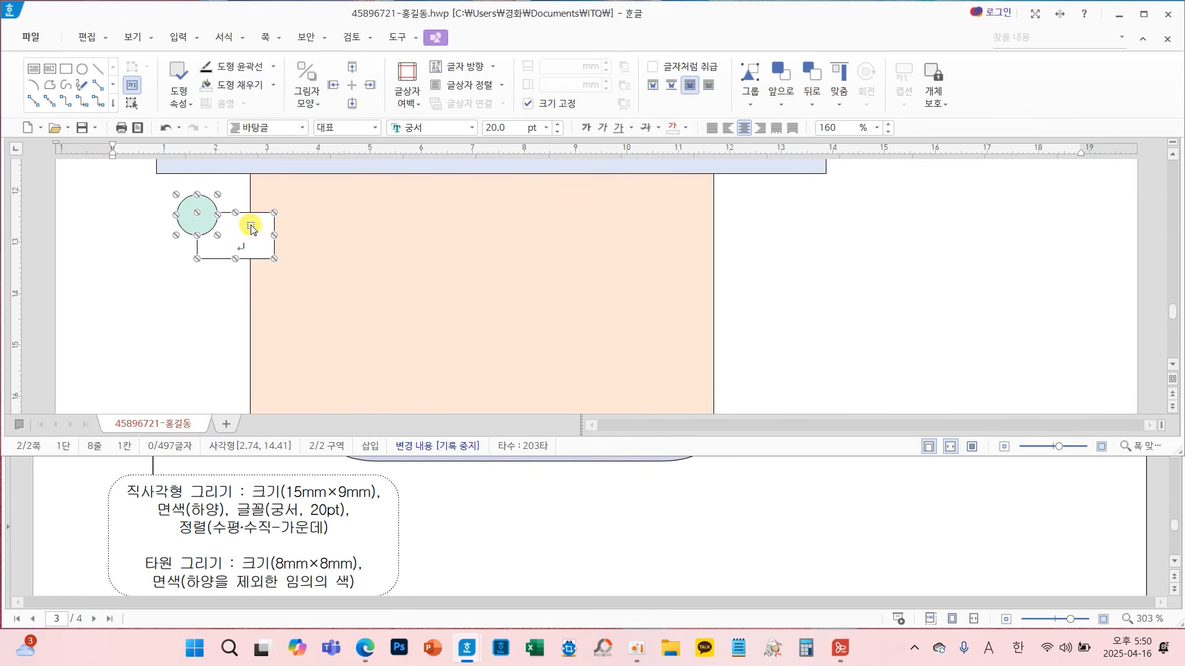
Copy the circle-and-rectangle pair twice straight down the pale orange rectangle's left edge, placing the white rectangles at about 2.74, 19.04 cm and 2.74, 16.76 cm
drag(250, 231, 241, 382)
scroll(321, 349, down, 2)
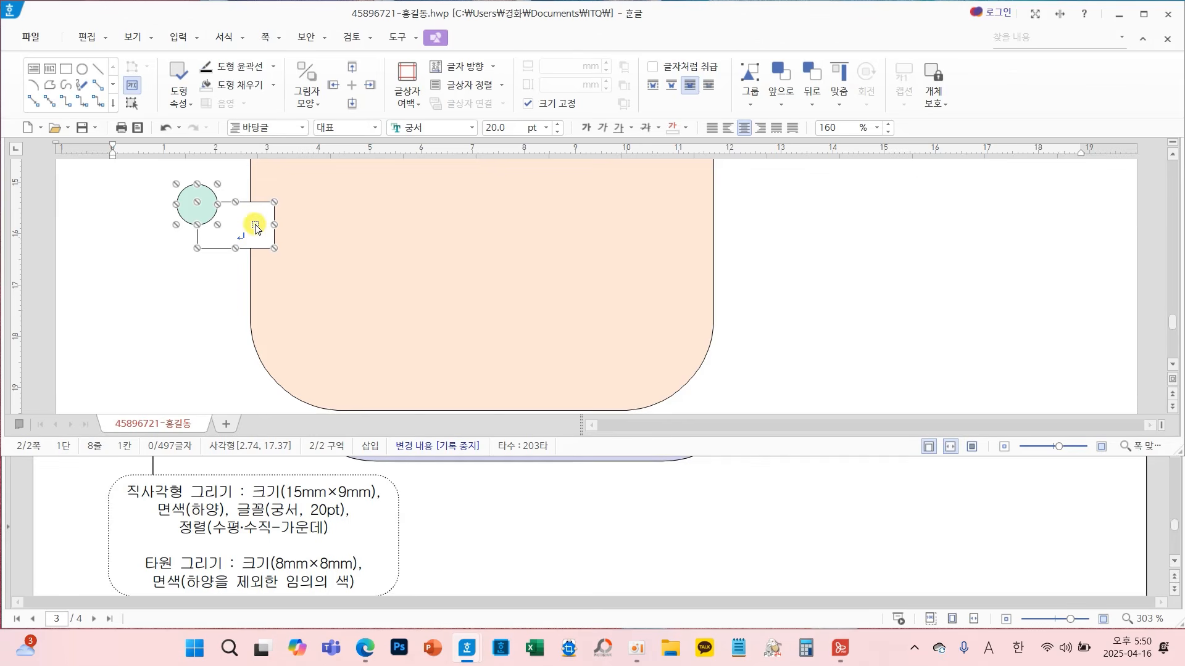
drag(257, 230, 258, 234)
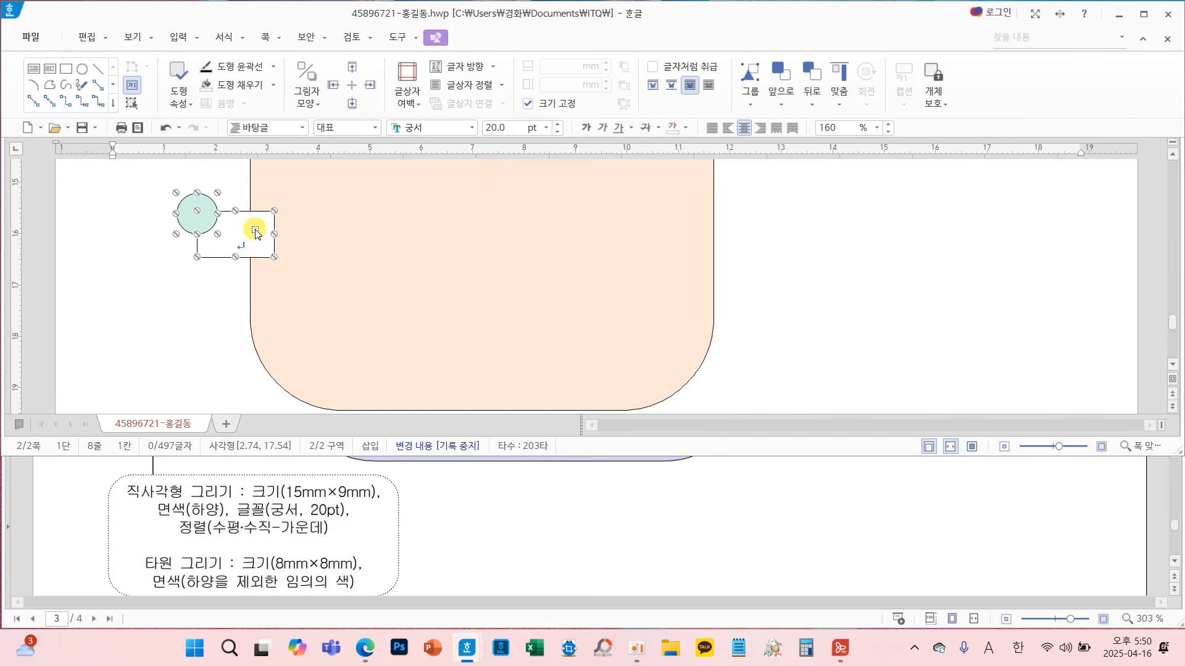
key(Down)
key(Down)
key(Down)
key(Down)
key(Down)
key(Down)
key(Down)
key(Down)
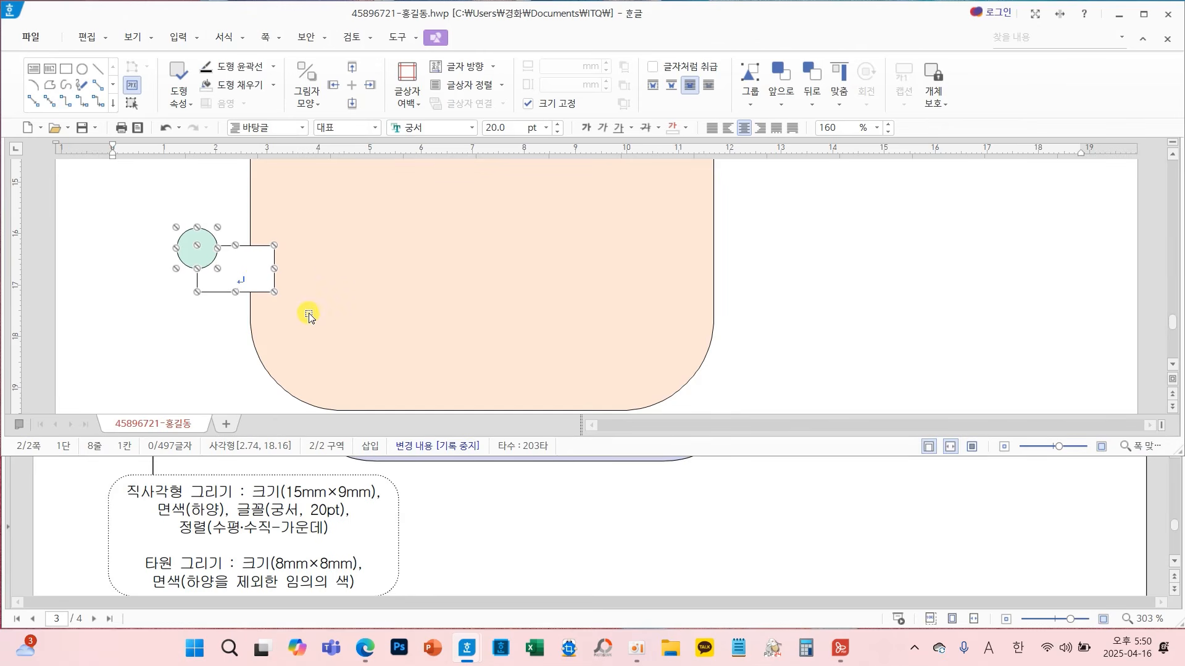
key(Down)
key(Down)
key(Down)
key(Down)
key(Down)
key(Down)
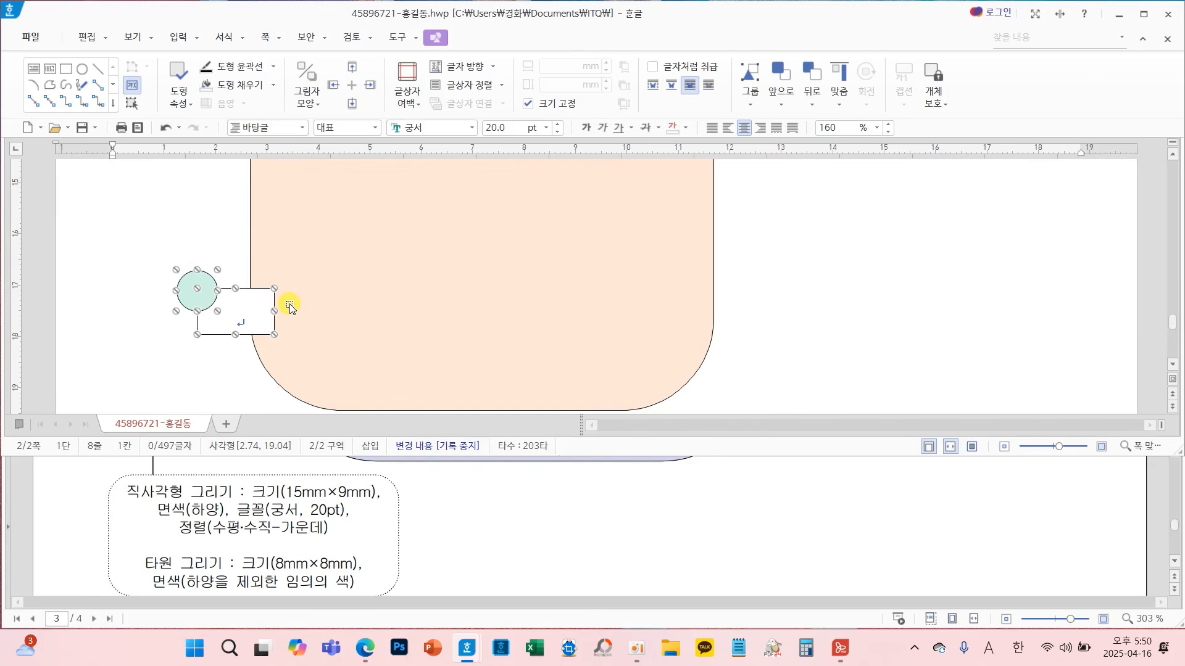
scroll(289, 305, up, 3)
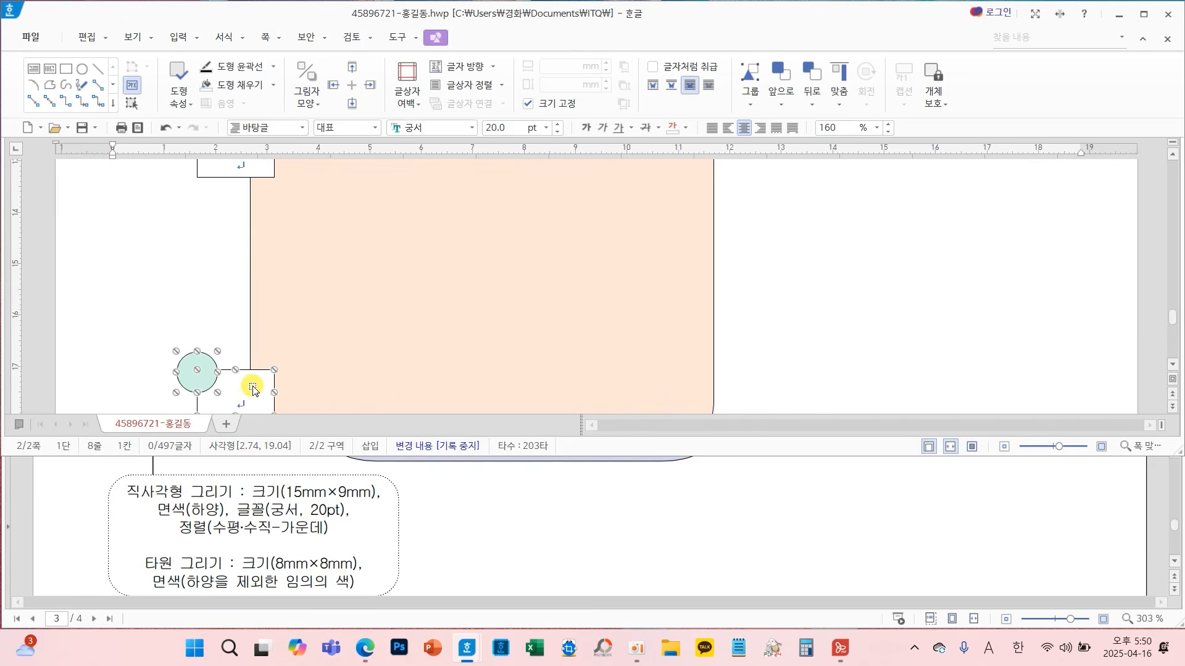
drag(258, 391, 259, 273)
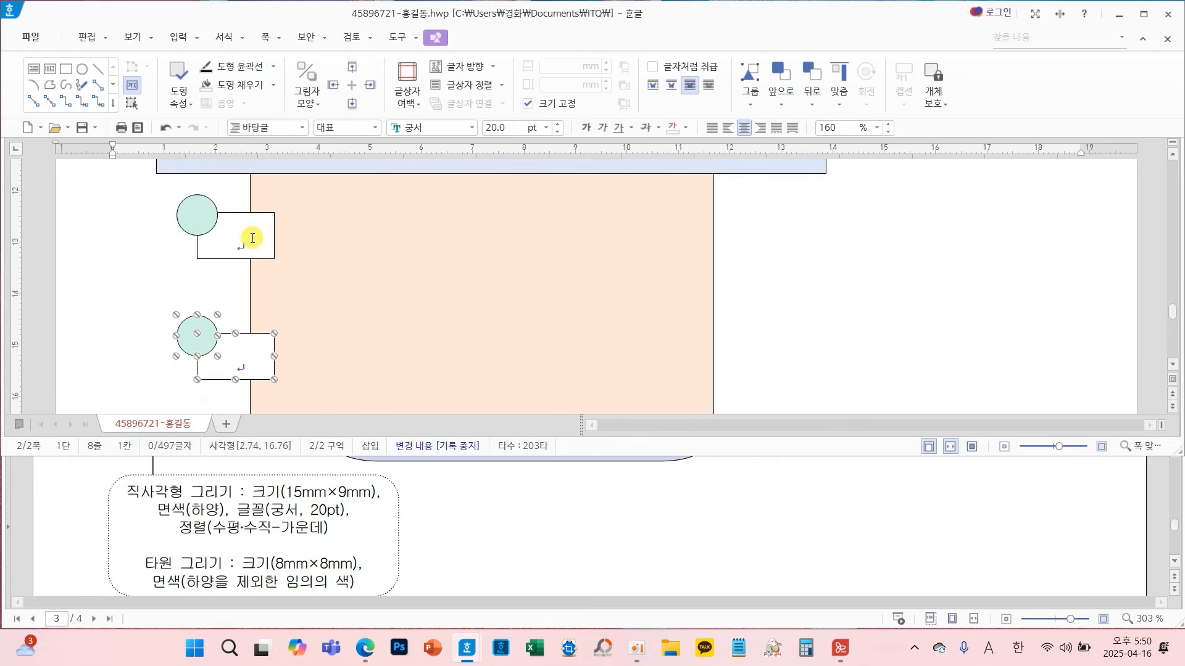
Enter the numbers 1, 2 and 3 in the three white rectangles from the uppermost to the lowest
click(258, 238)
text(1)
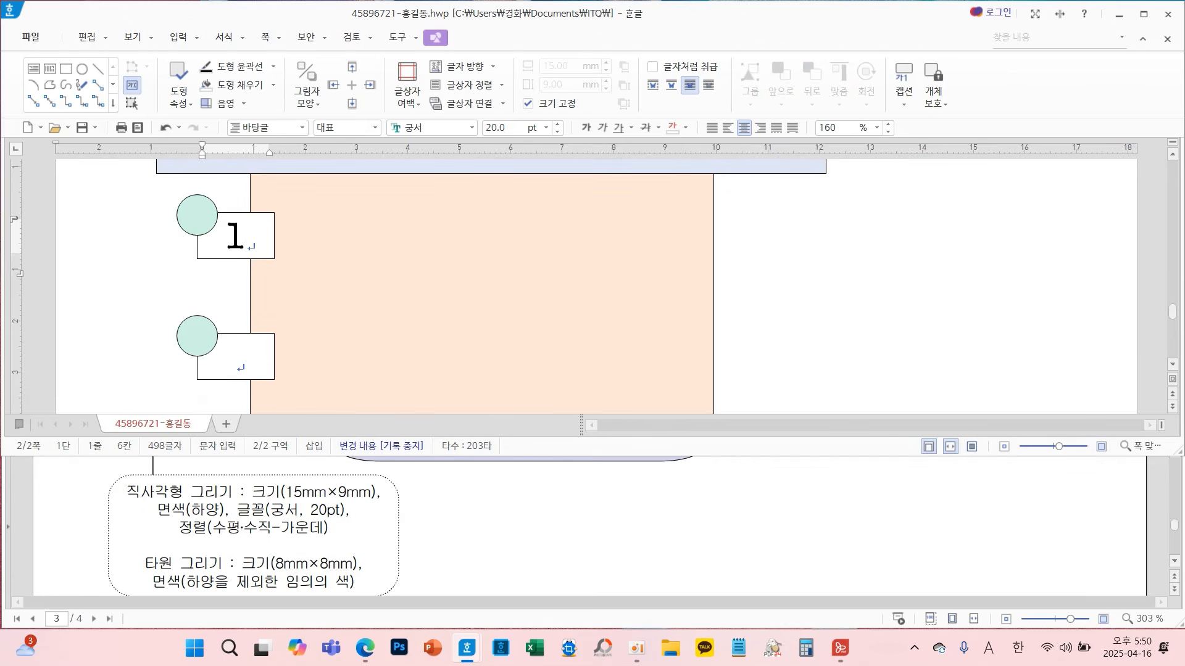
click(257, 357)
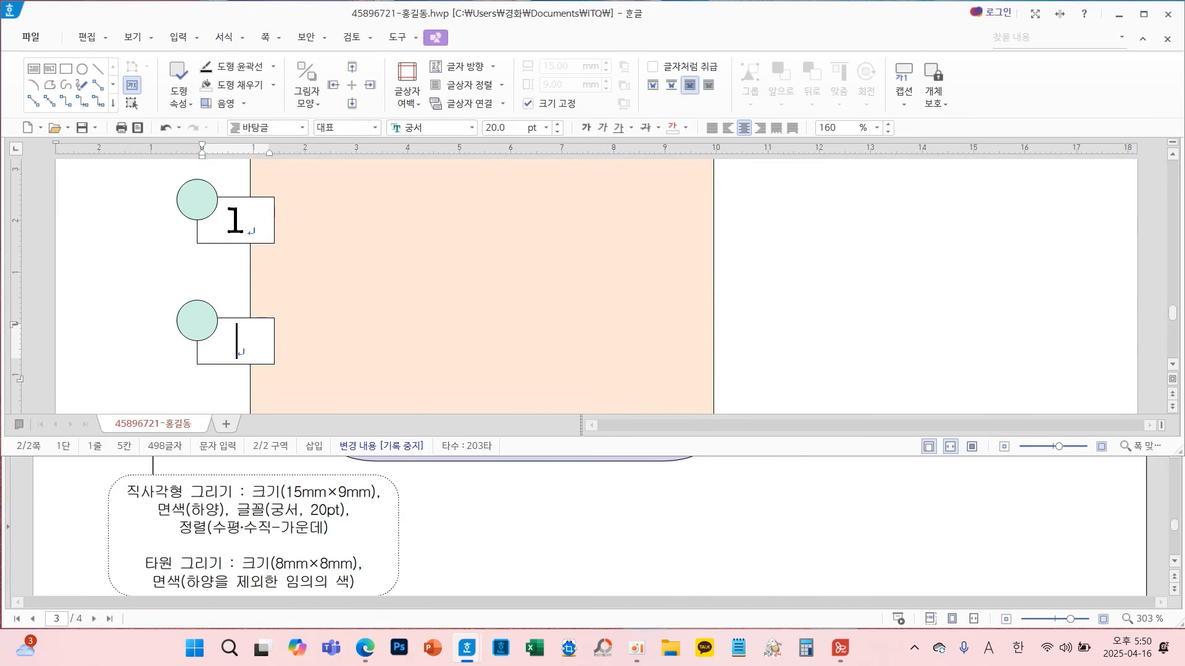
text(2)
scroll(258, 354, down, 1)
click(258, 354)
text(3)
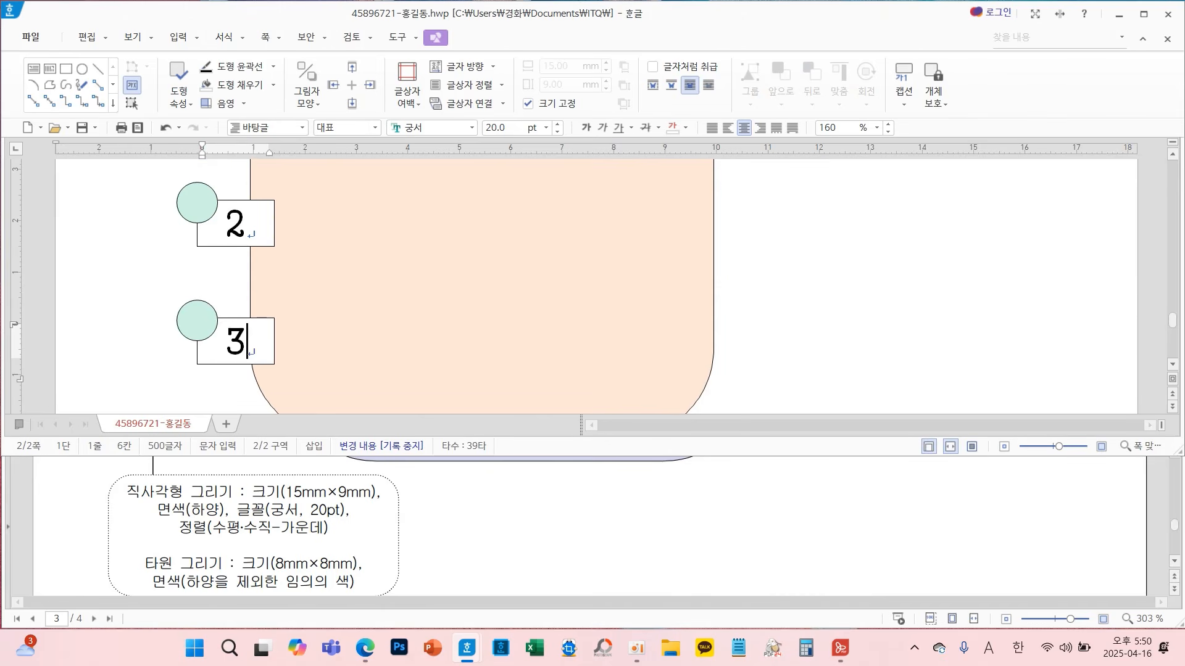
scroll(284, 257, up, 2)
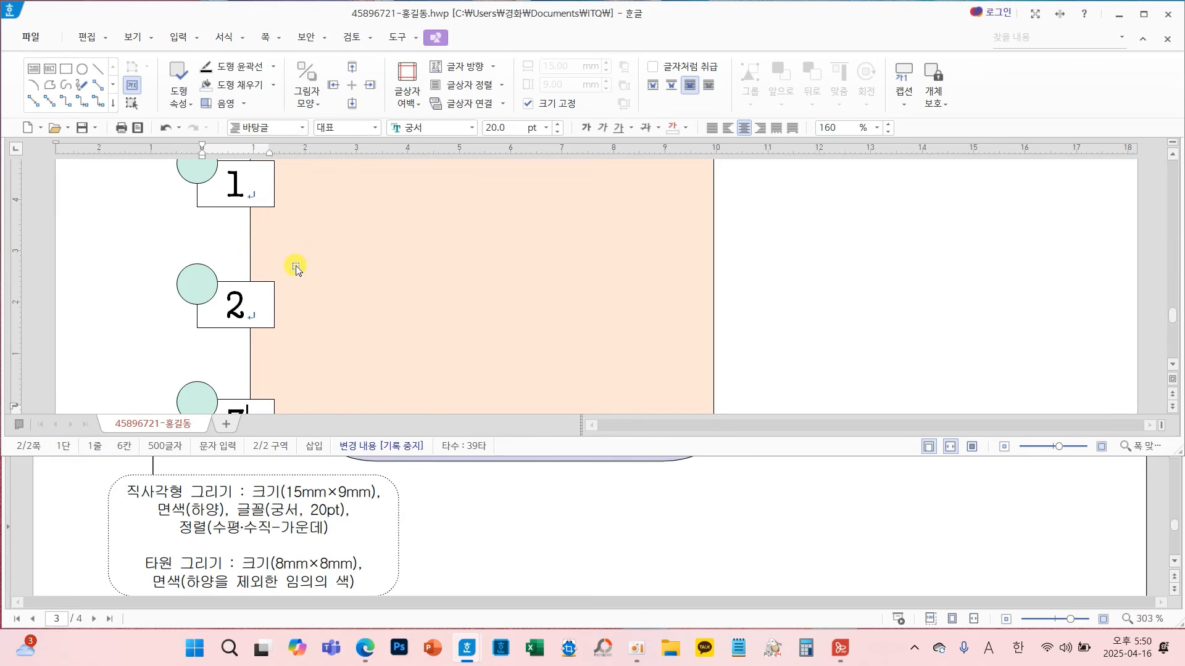
mouse_move(189, 162)
mouse_down()
mouse_move(144, 215)
mouse_move(193, 414)
mouse_up()
drag(133, 286, 181, 285)
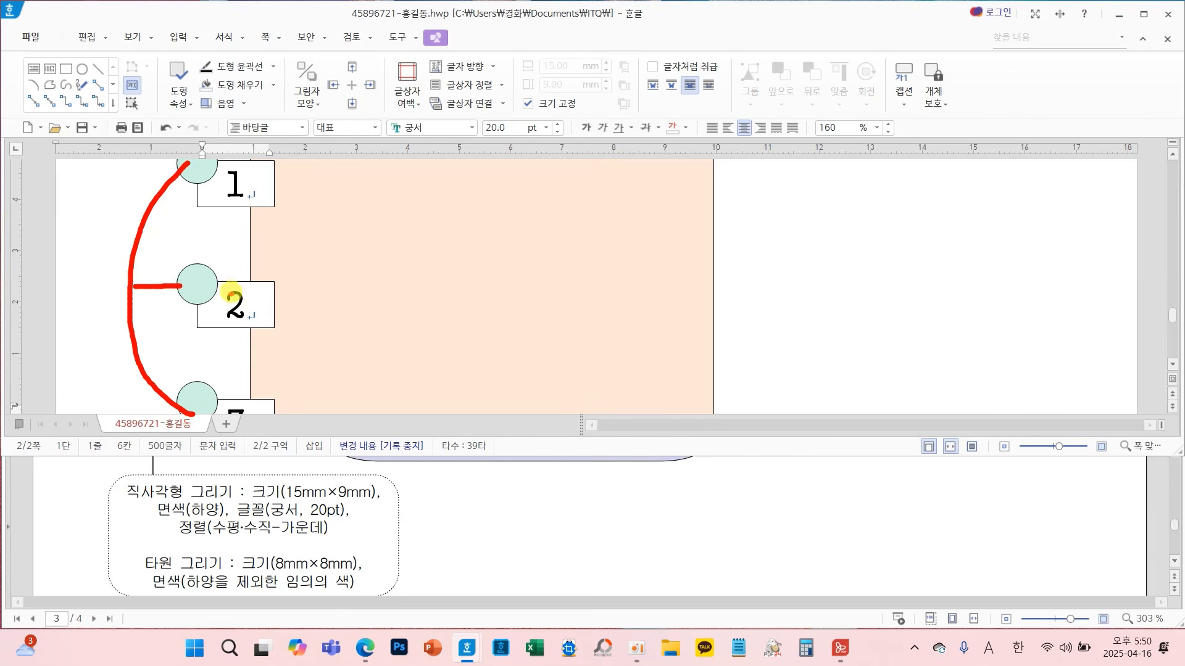
key(Escape)
Change the fill colour of the circle beside number 2 to a darker mint green
click(199, 290)
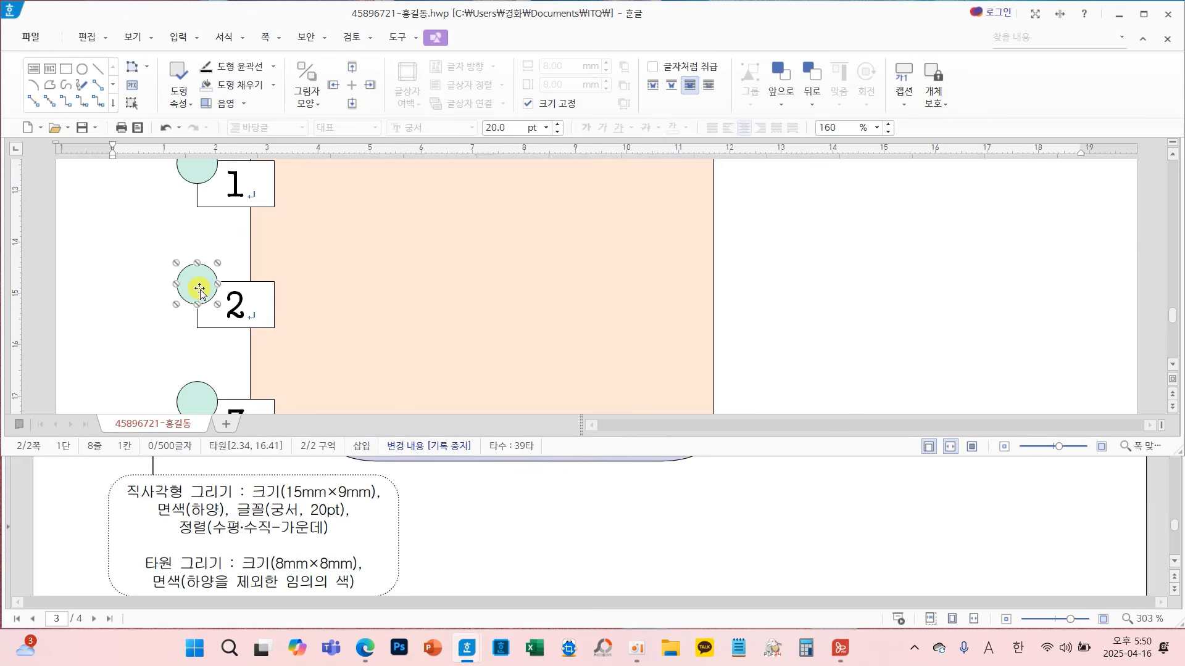
double_click(200, 290)
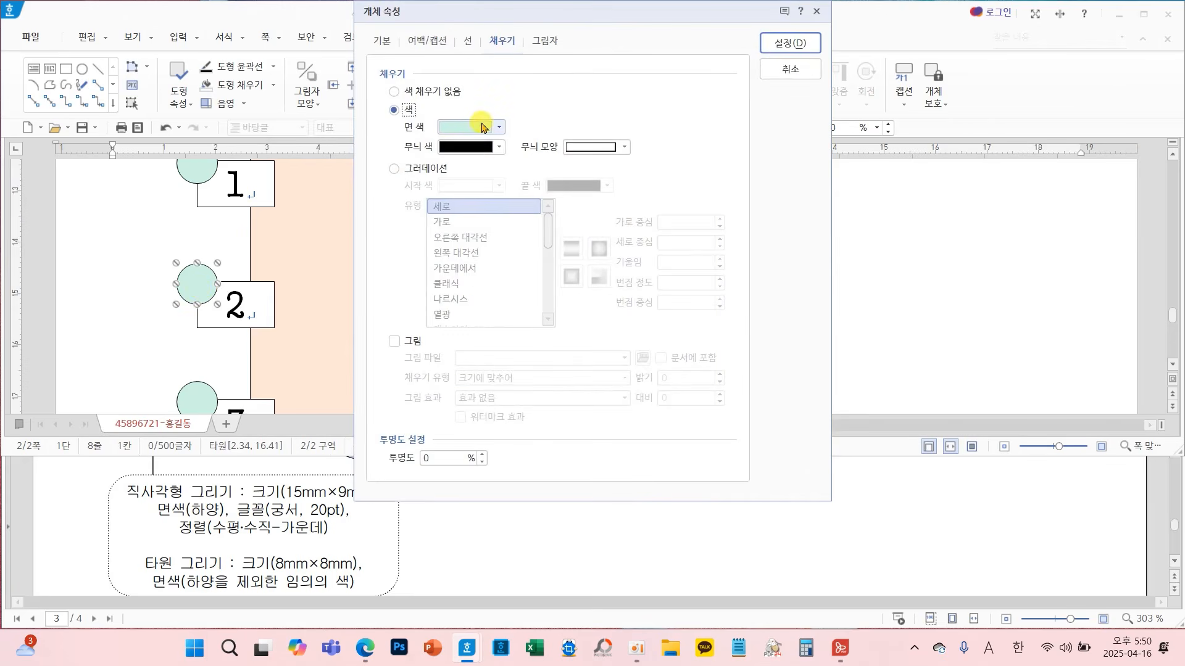
click(478, 127)
click(571, 228)
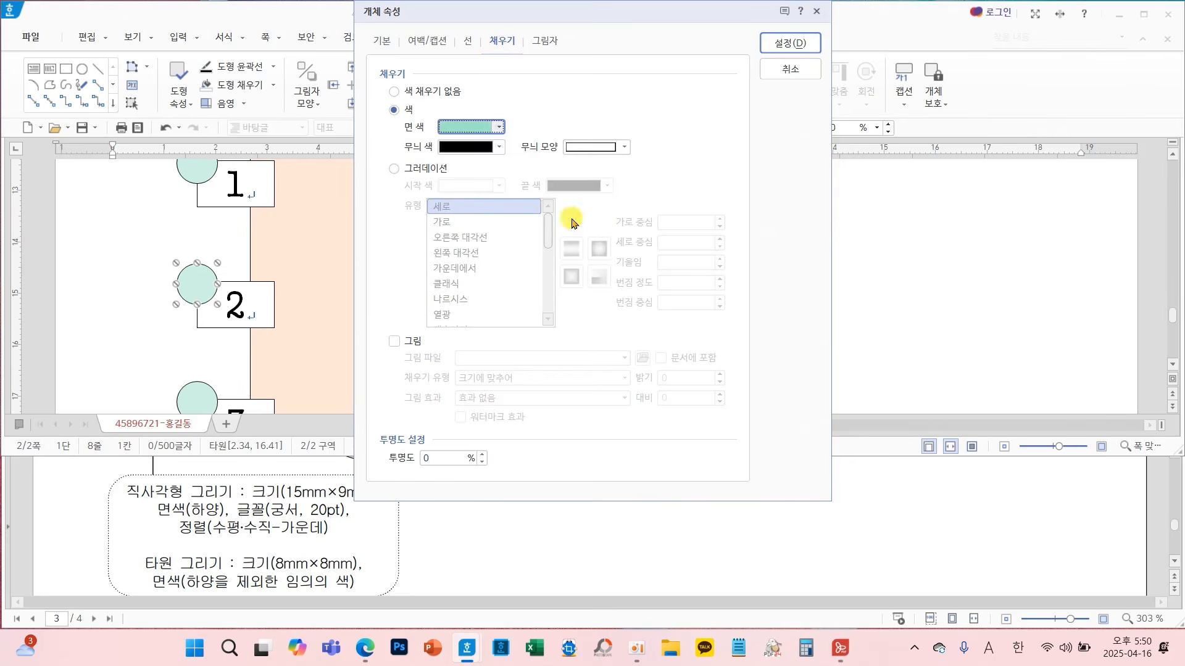
click(789, 45)
Fill the circle beside number 3 with an even deeper mint green and deselect it
double_click(193, 396)
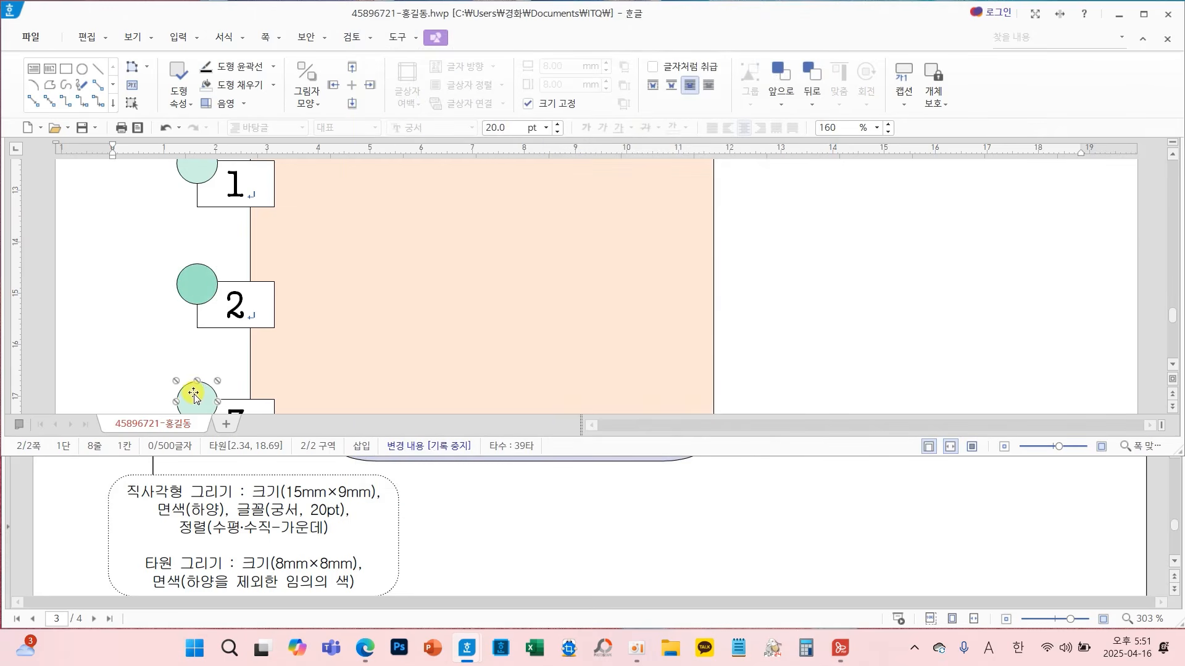
click(483, 130)
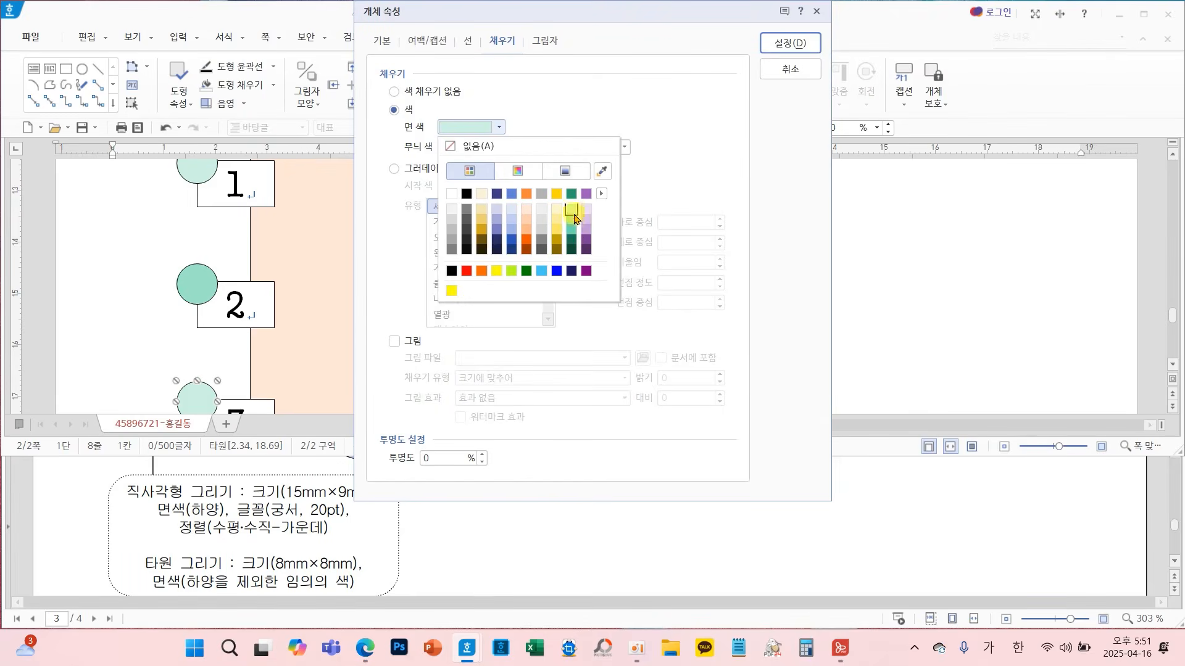
click(572, 230)
click(777, 39)
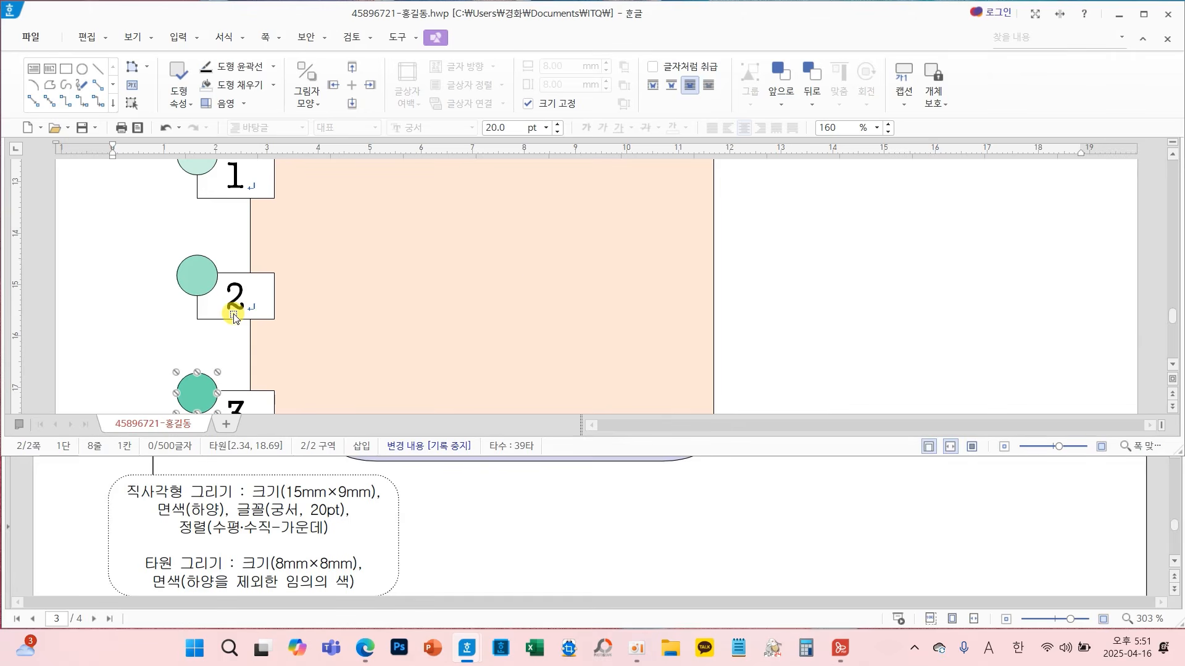
click(756, 345)
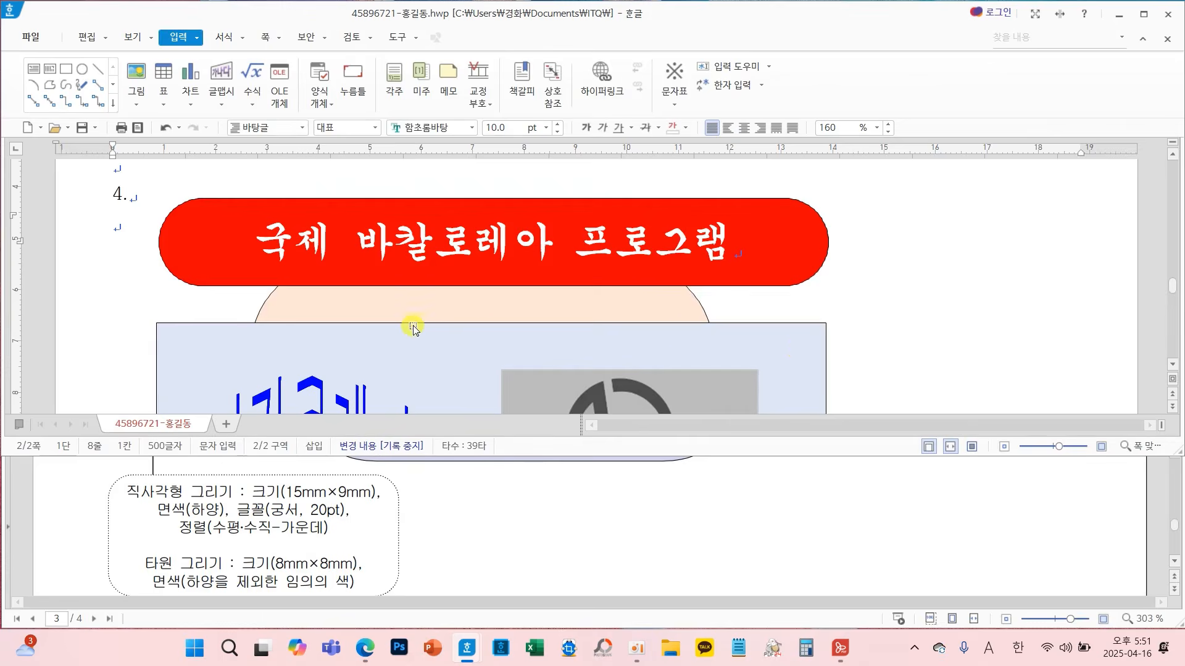
Draw a text box about 97 × 15 mm beside the number 1 rectangle, extending past the pale orange rectangle's right edge
scroll(413, 327, down, 6)
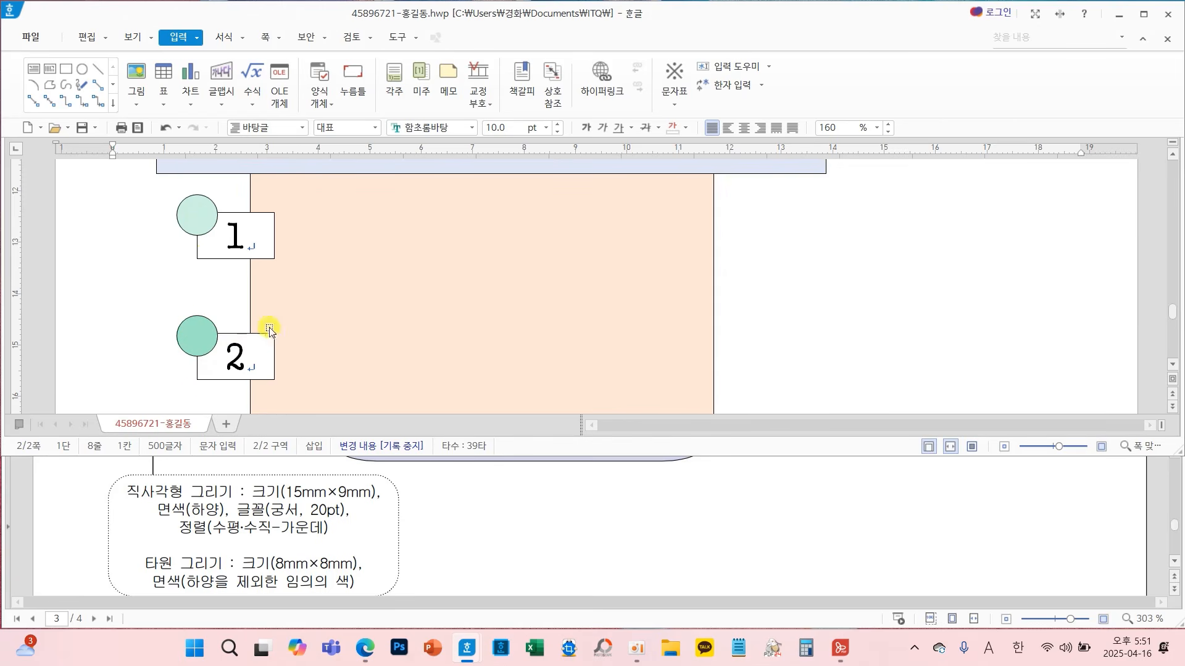
scroll(683, 525, up, 8)
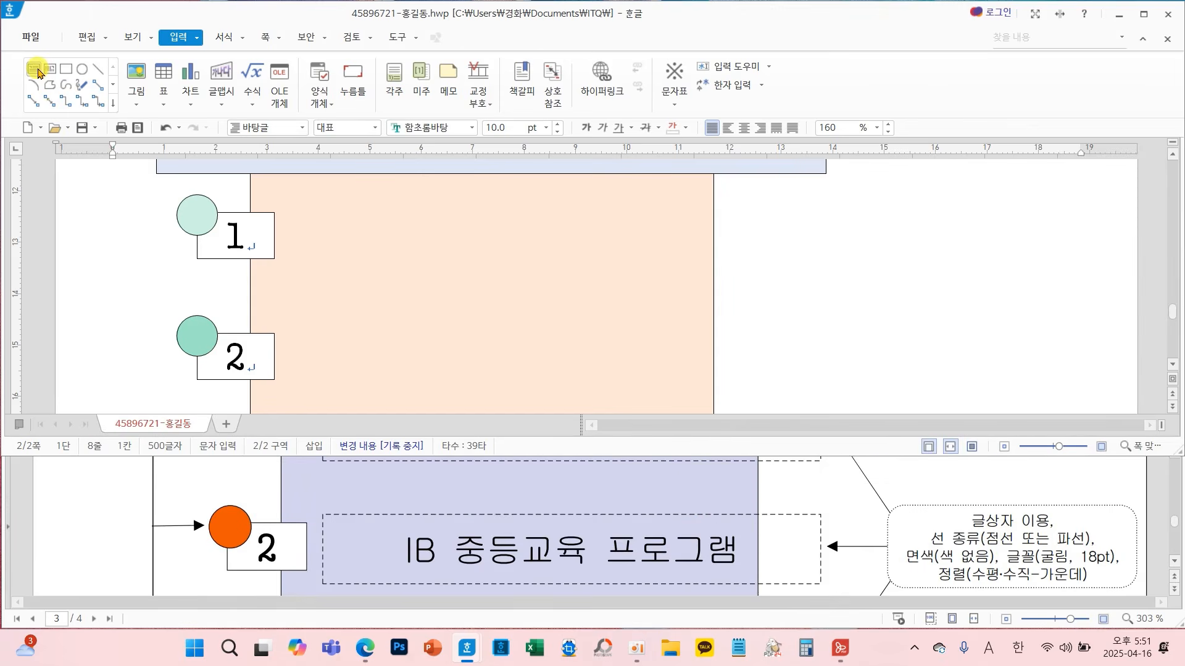
click(38, 73)
scroll(372, 320, up, 2)
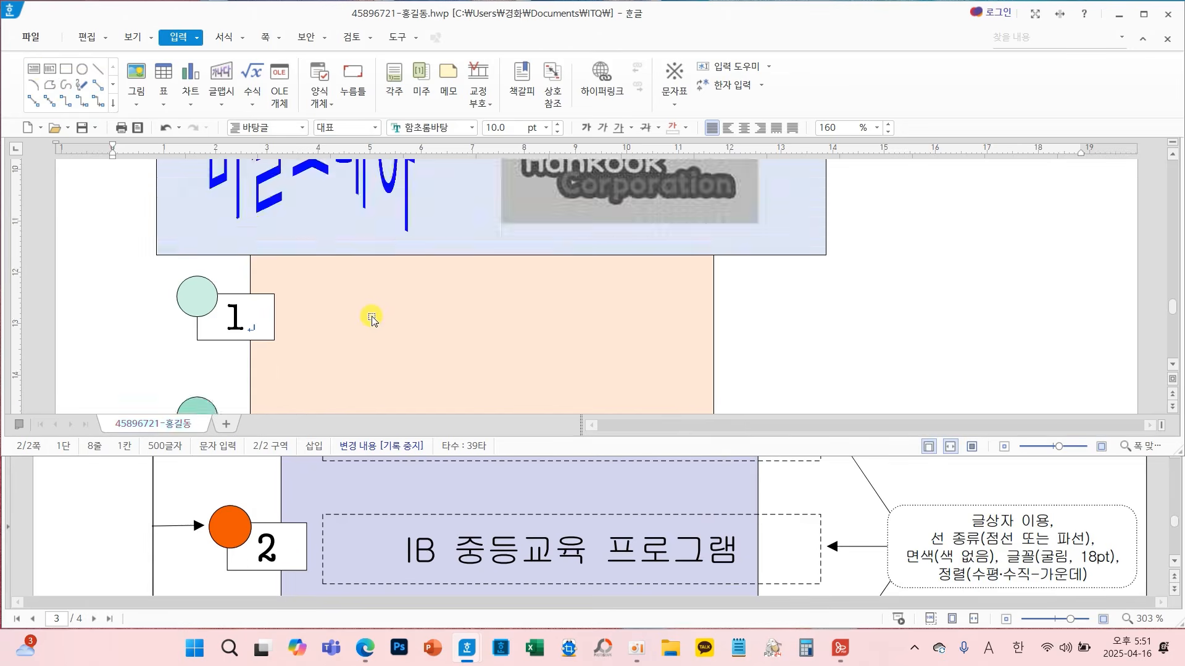
scroll(372, 320, up, 2)
scroll(438, 529, up, 3)
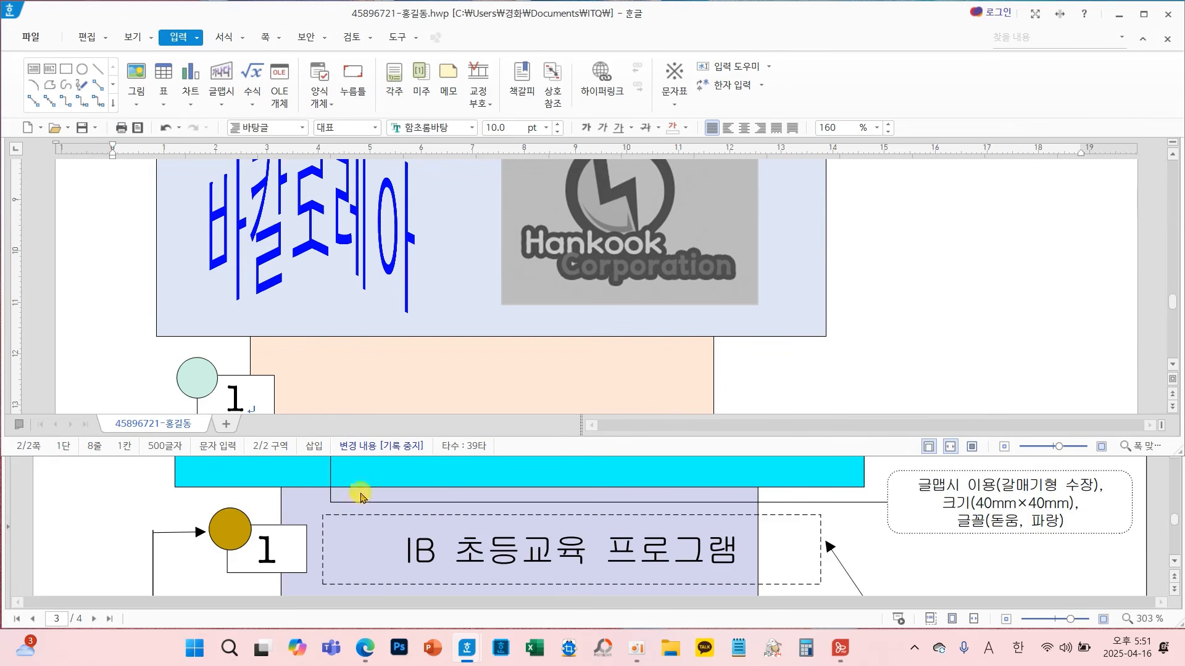
scroll(373, 381, down, 2)
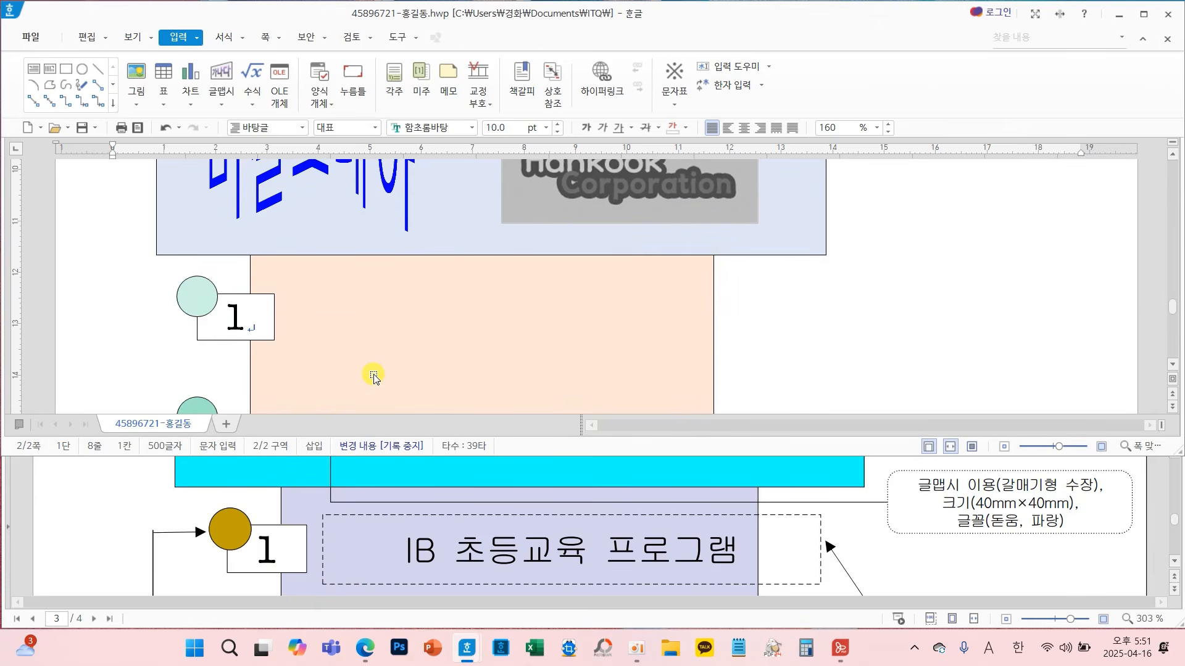
click(34, 69)
drag(286, 279, 784, 354)
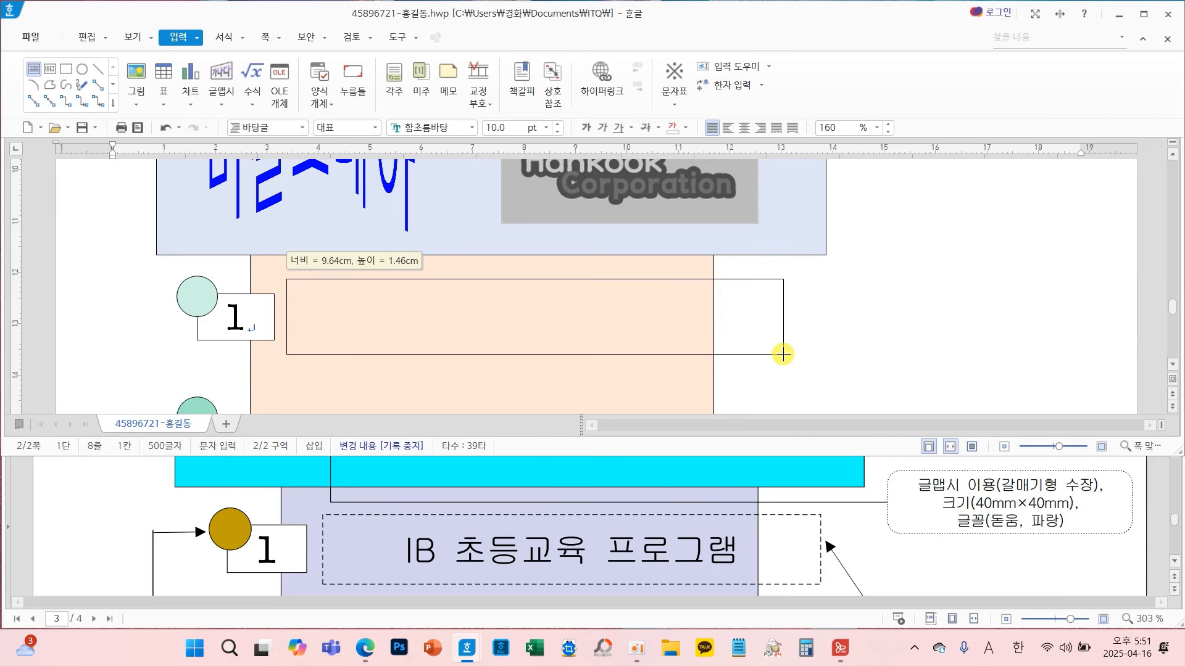
drag(784, 354, 784, 354)
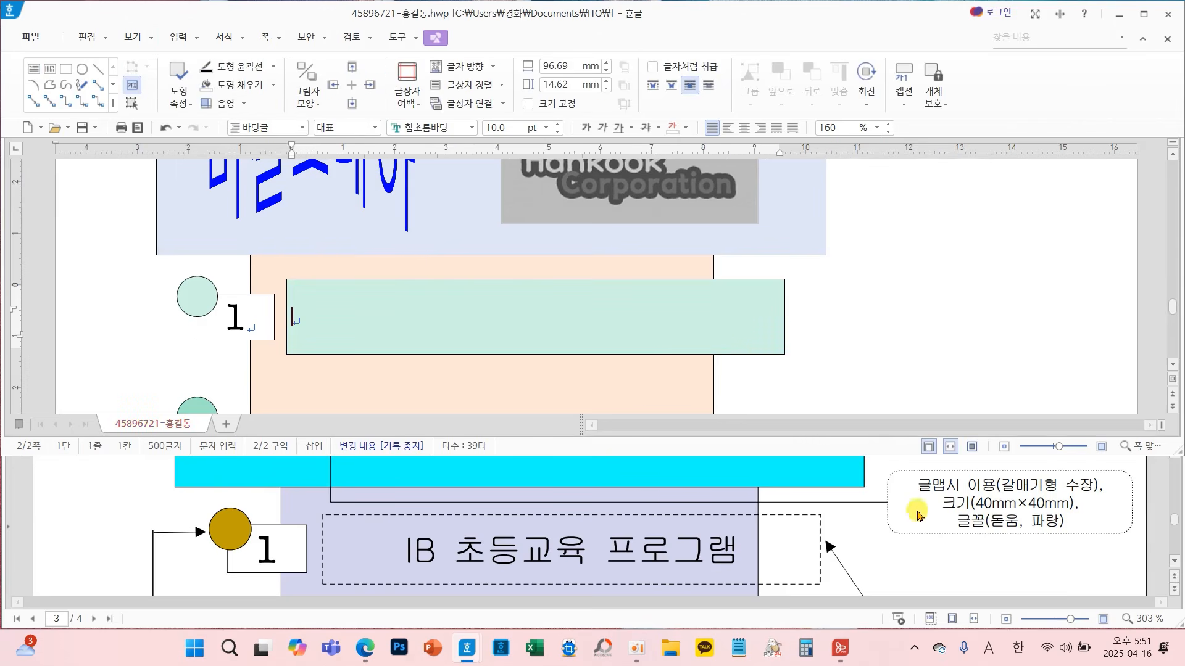
Give the new text box a dashed outline and no fill colour (색 채우기 없음)
scroll(935, 549, down, 3)
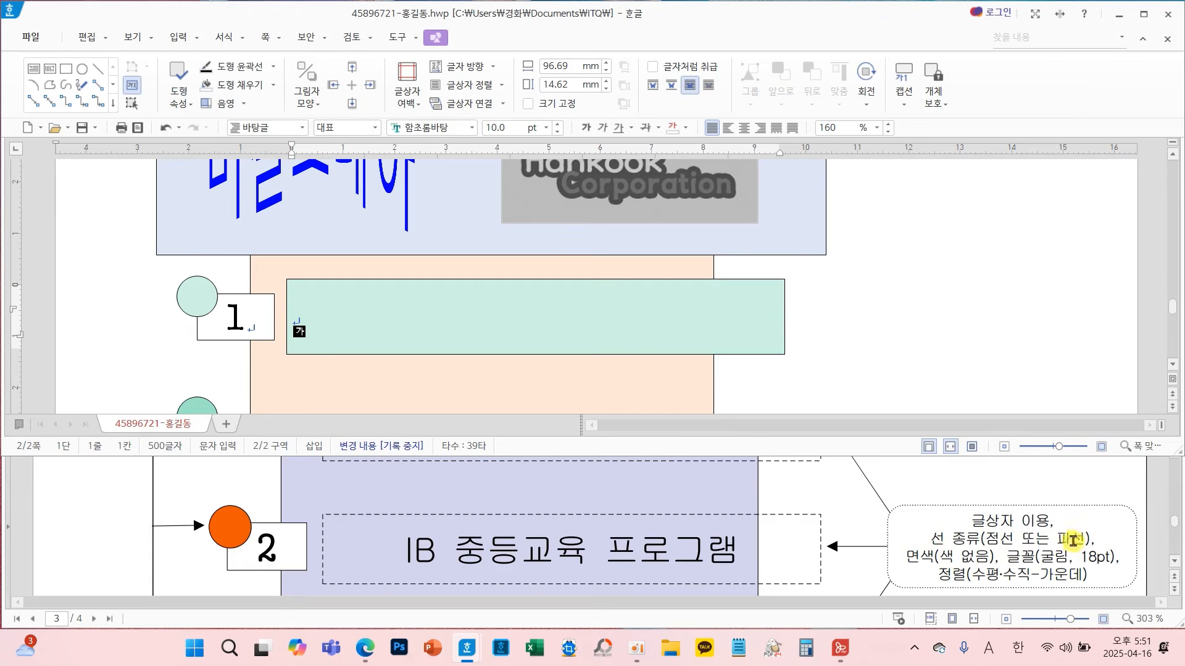
click(787, 299)
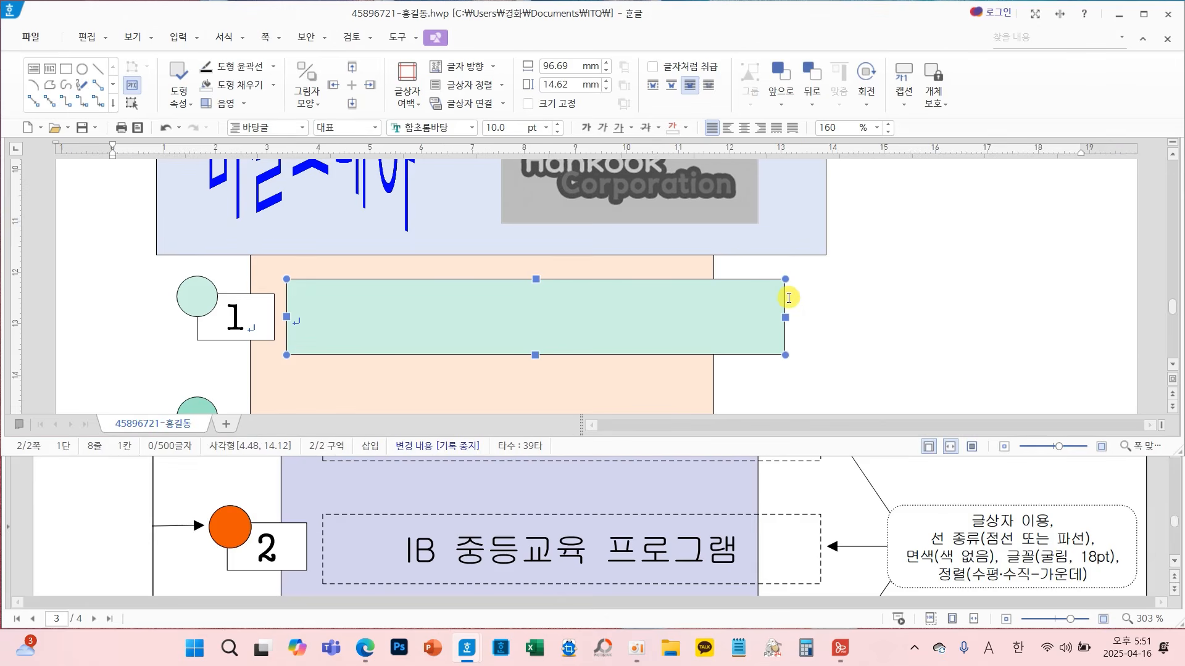
double_click(619, 316)
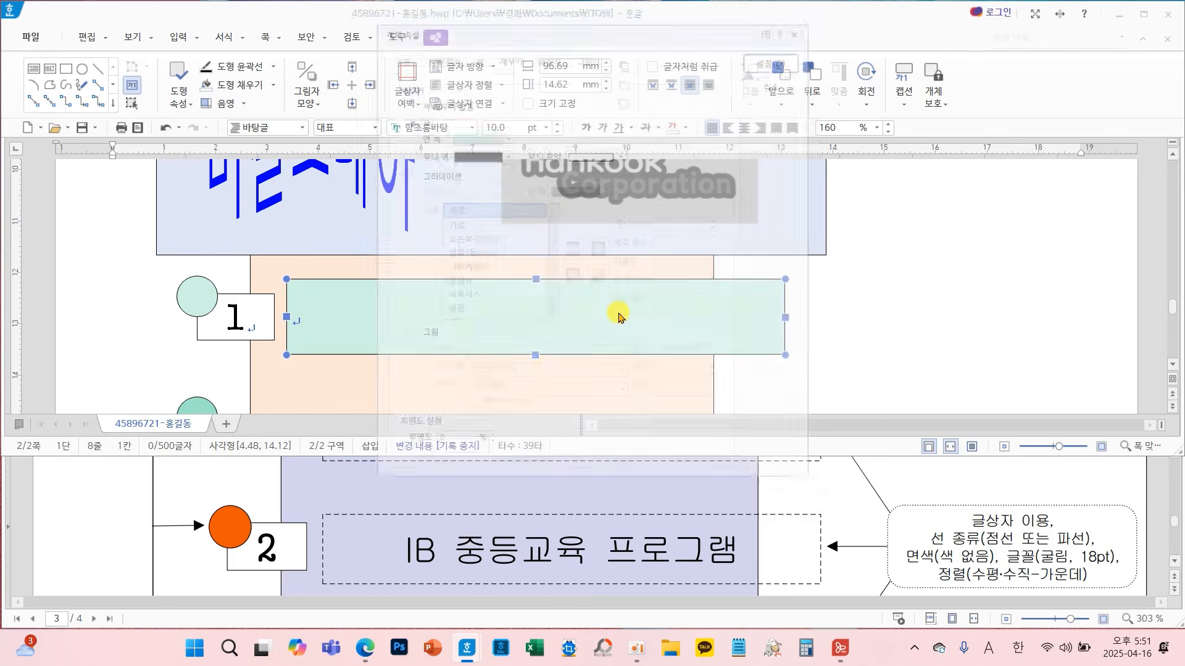
click(371, 44)
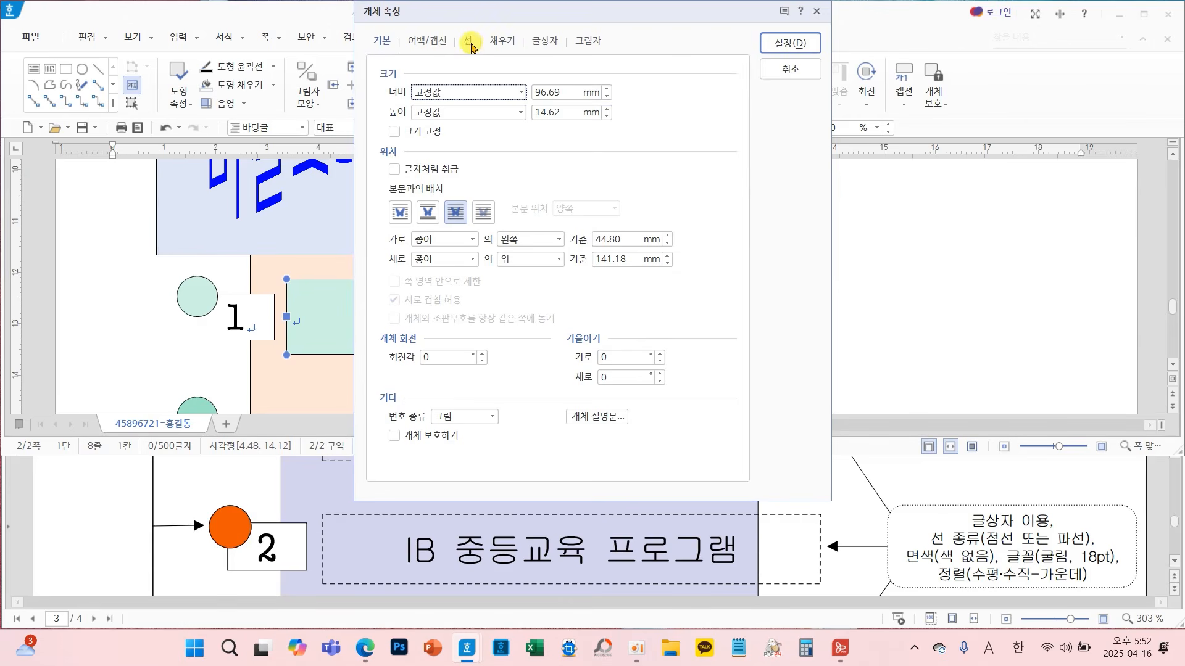
click(470, 43)
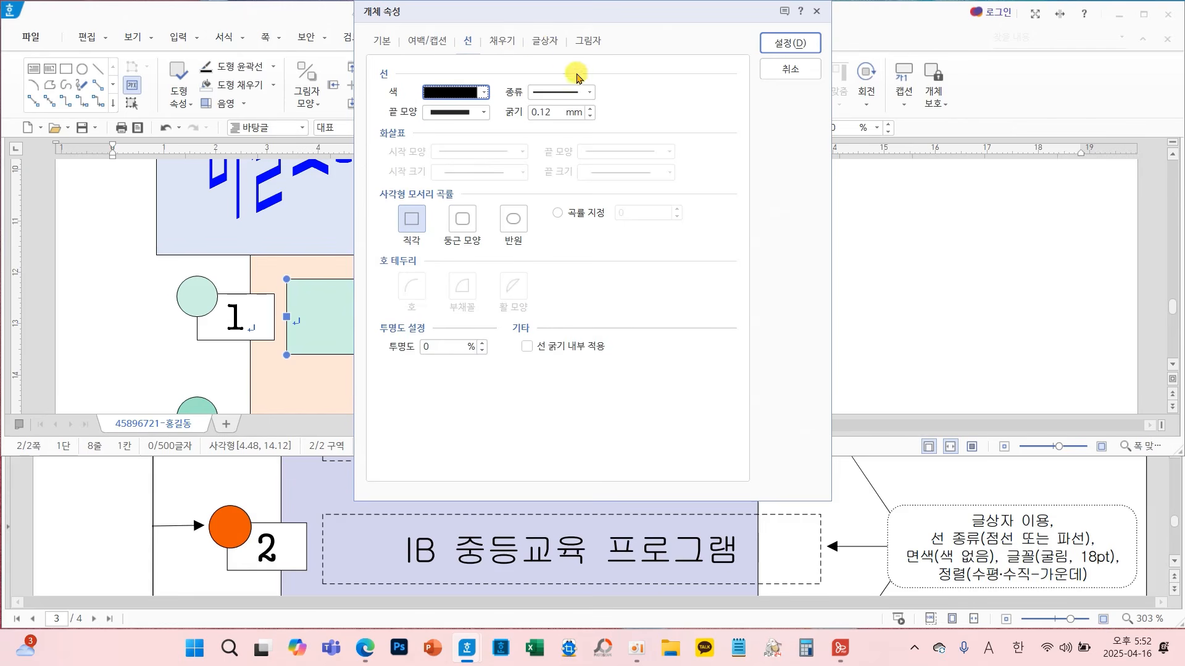
click(552, 98)
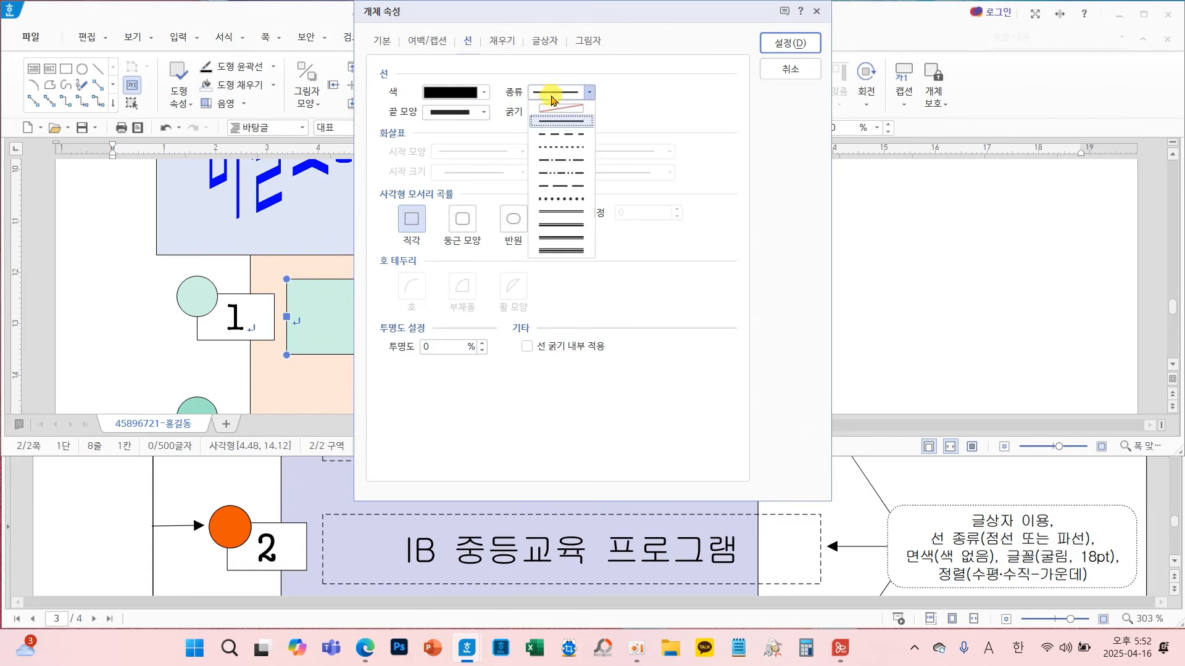
click(574, 135)
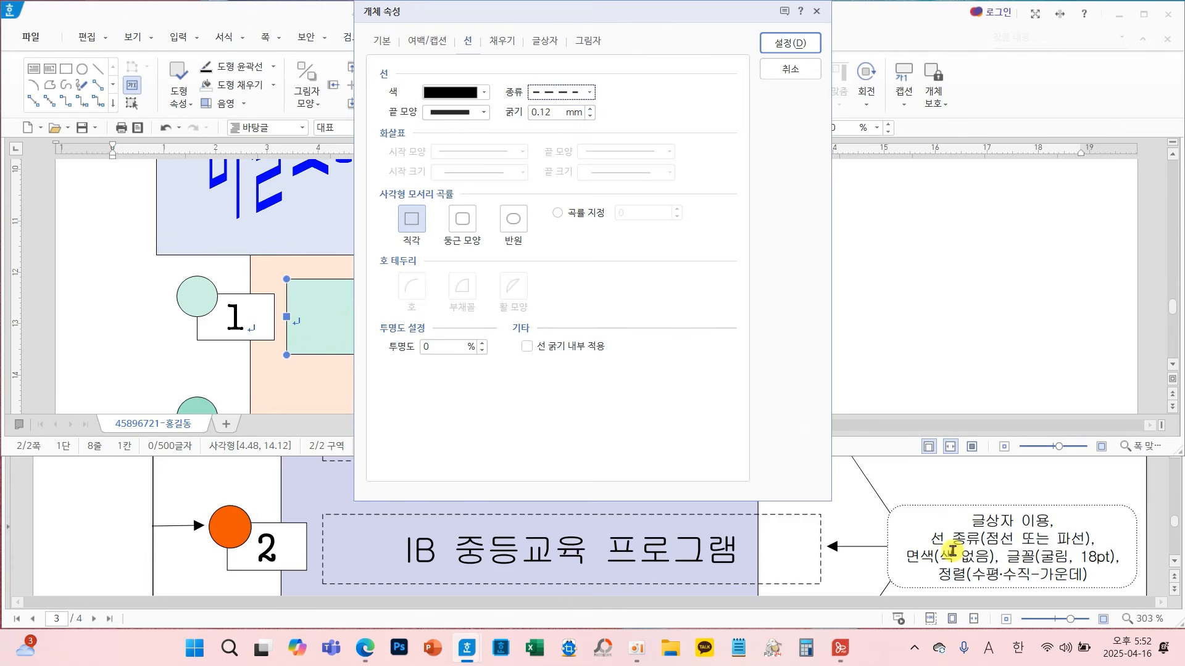
click(502, 41)
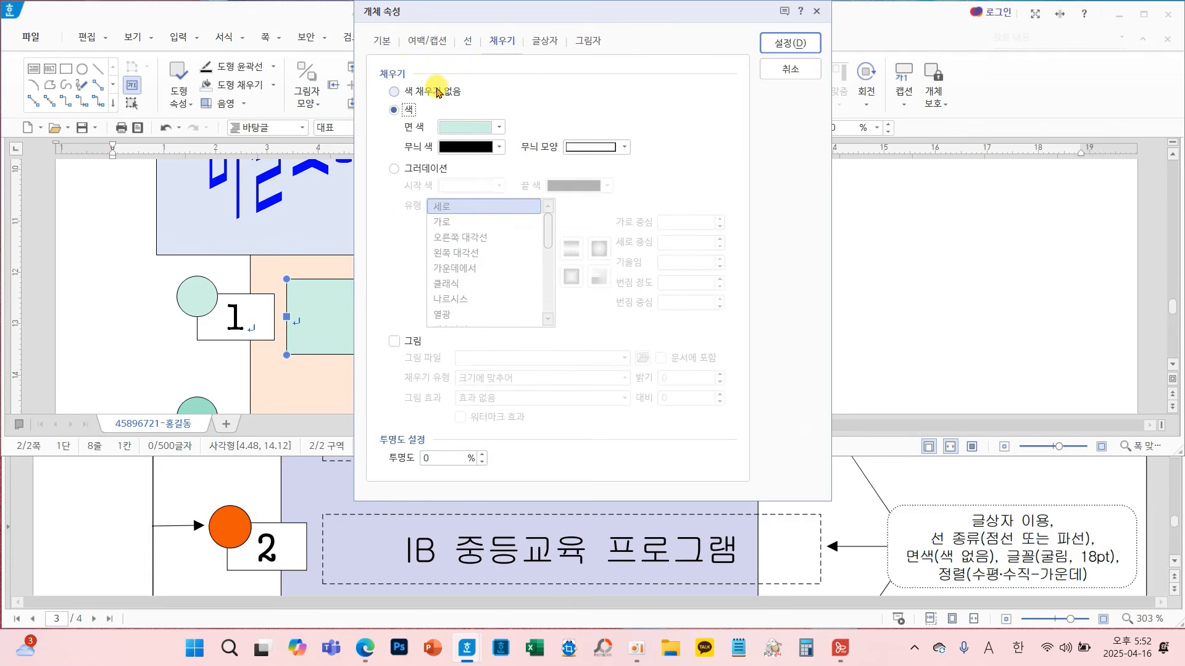
click(428, 92)
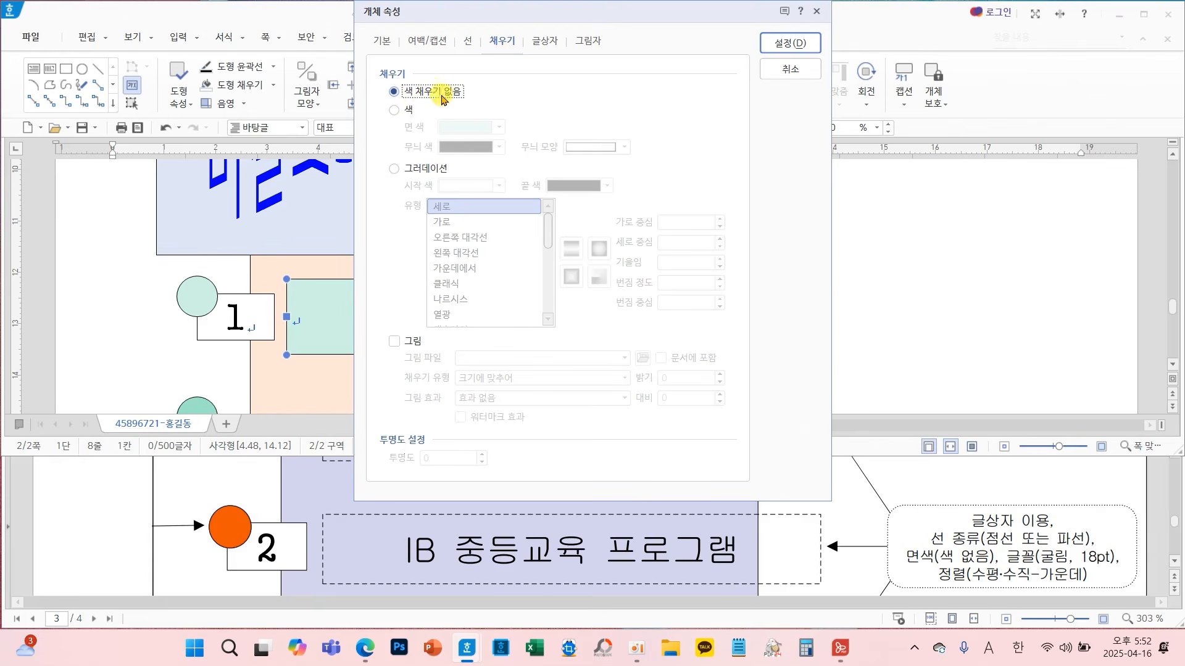
click(790, 54)
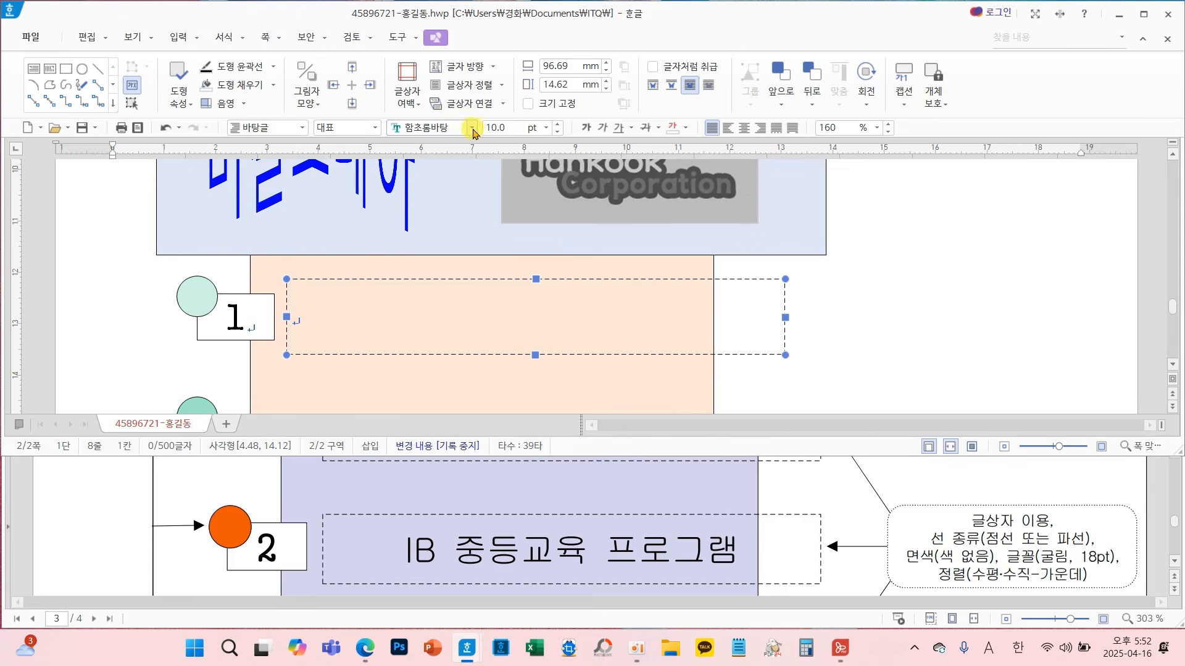
Set the font of the dashed text box beside number 1 to 굴림
click(472, 129)
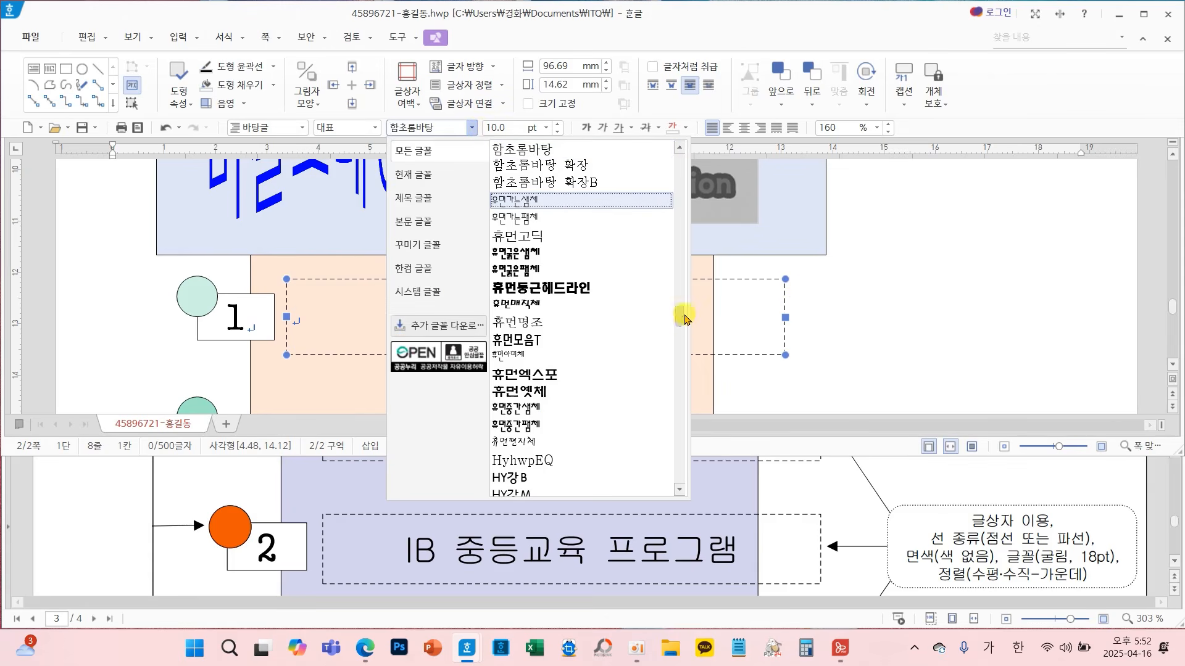
drag(684, 317, 686, 151)
click(520, 168)
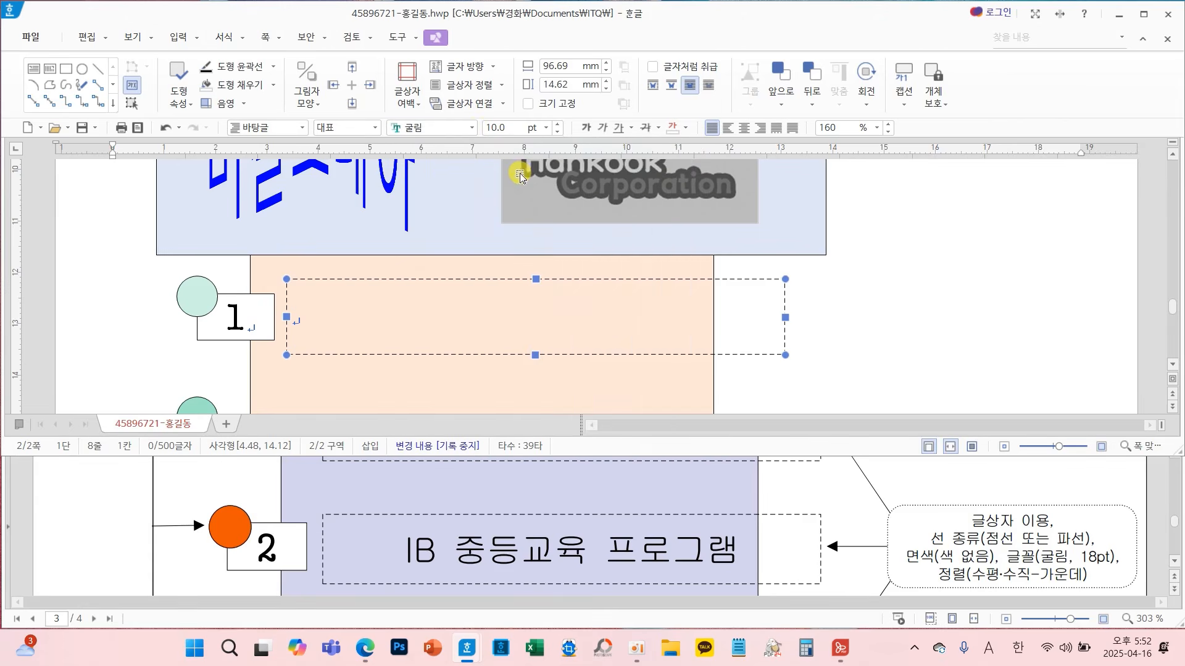
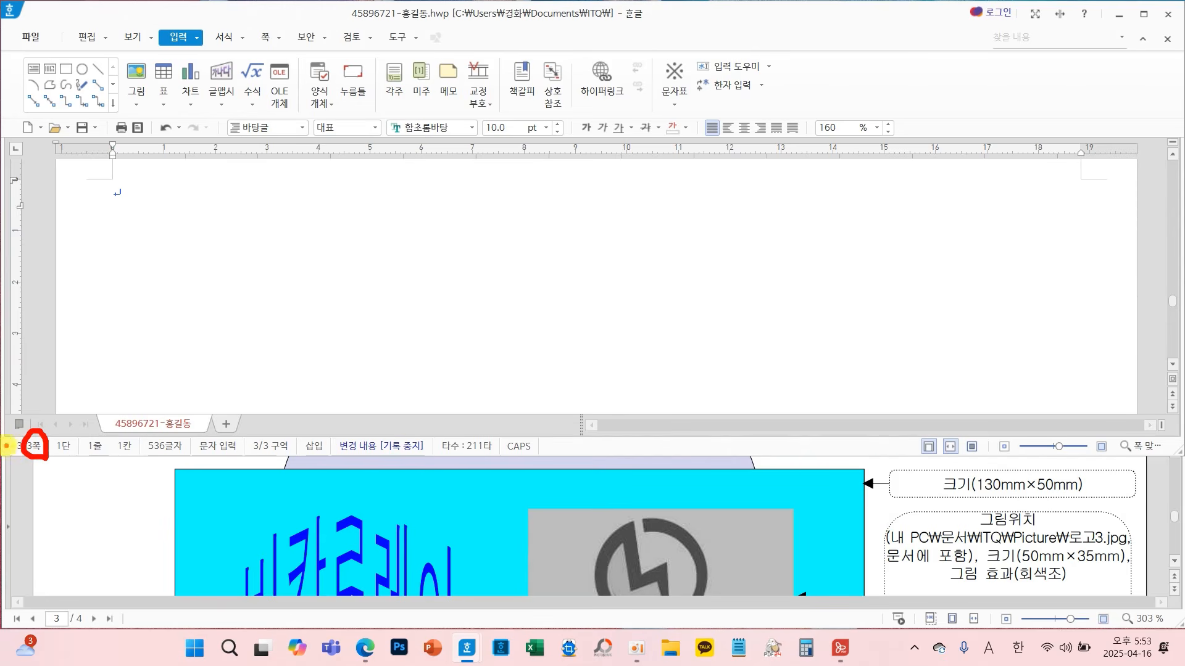
Set the font size to 24 pt on blank page 3 and enter the sample word 양성
scroll(139, 188, up, 1)
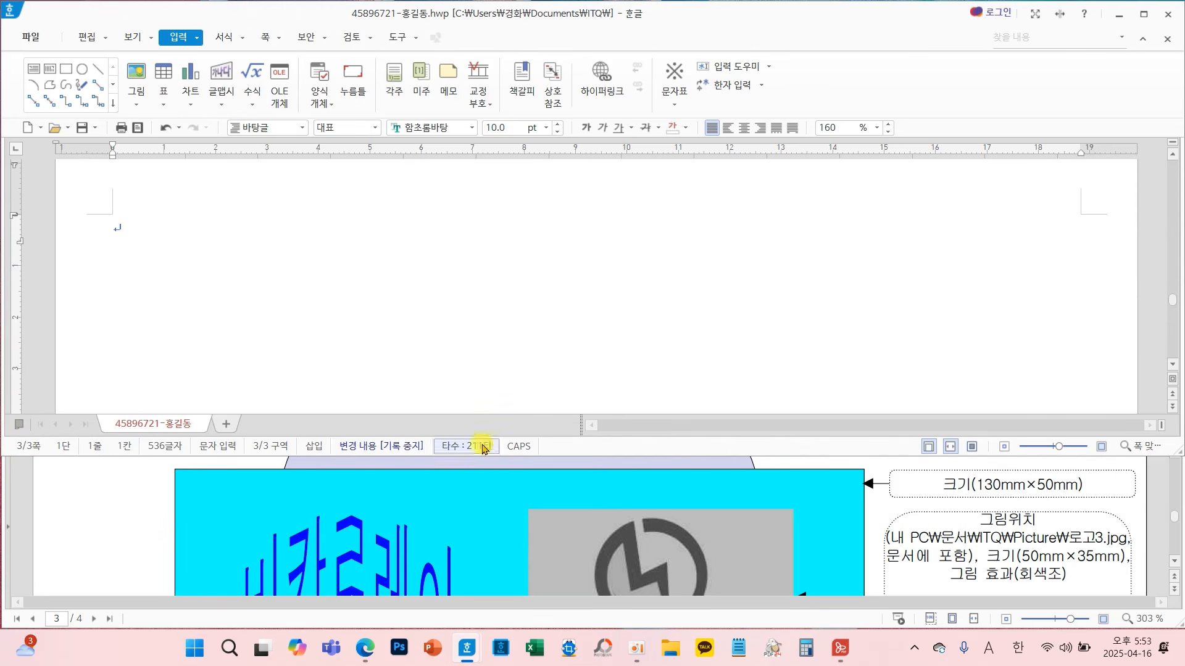
scroll(553, 502, down, 10)
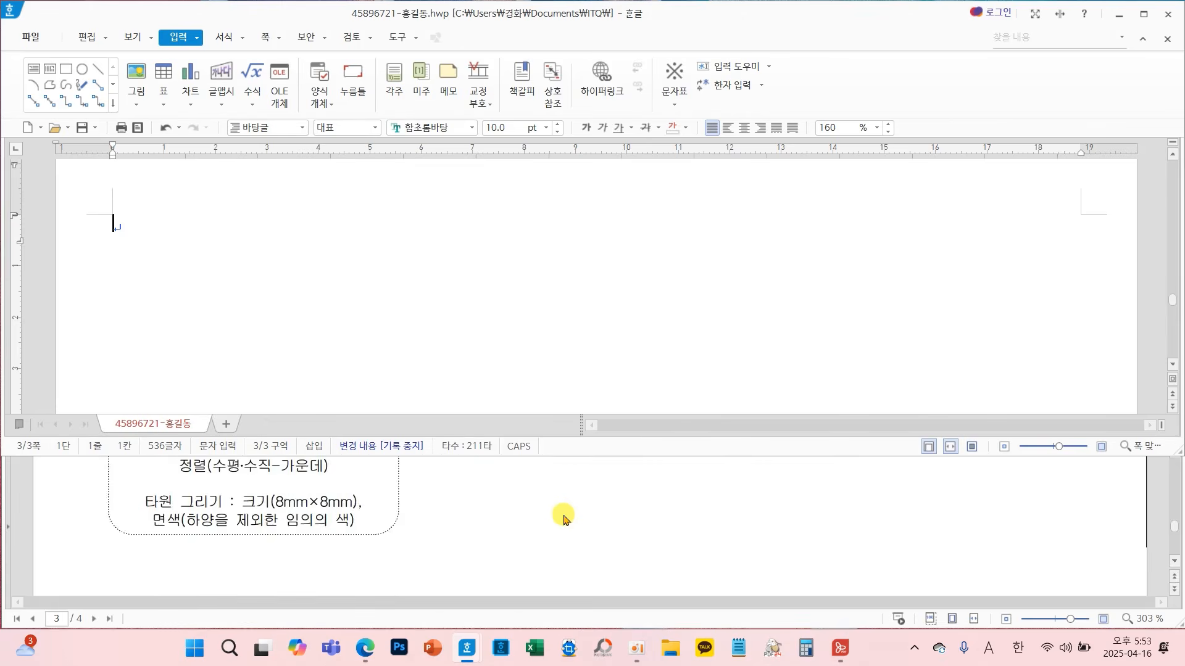
scroll(563, 520, down, 8)
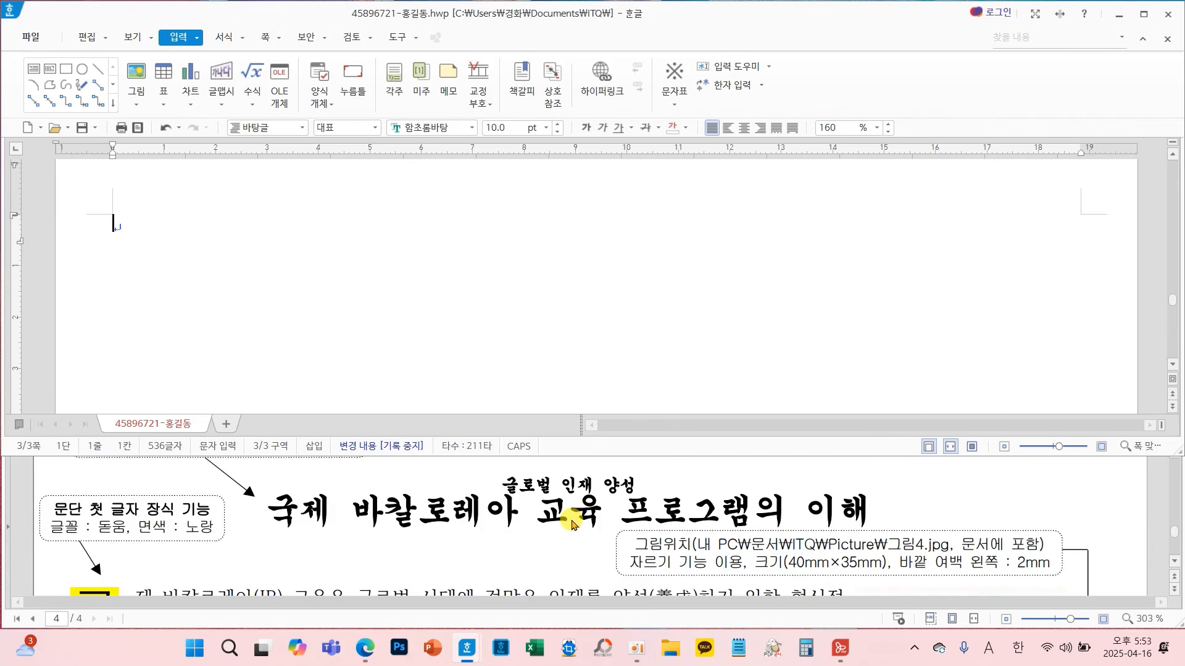
click(547, 129)
click(518, 315)
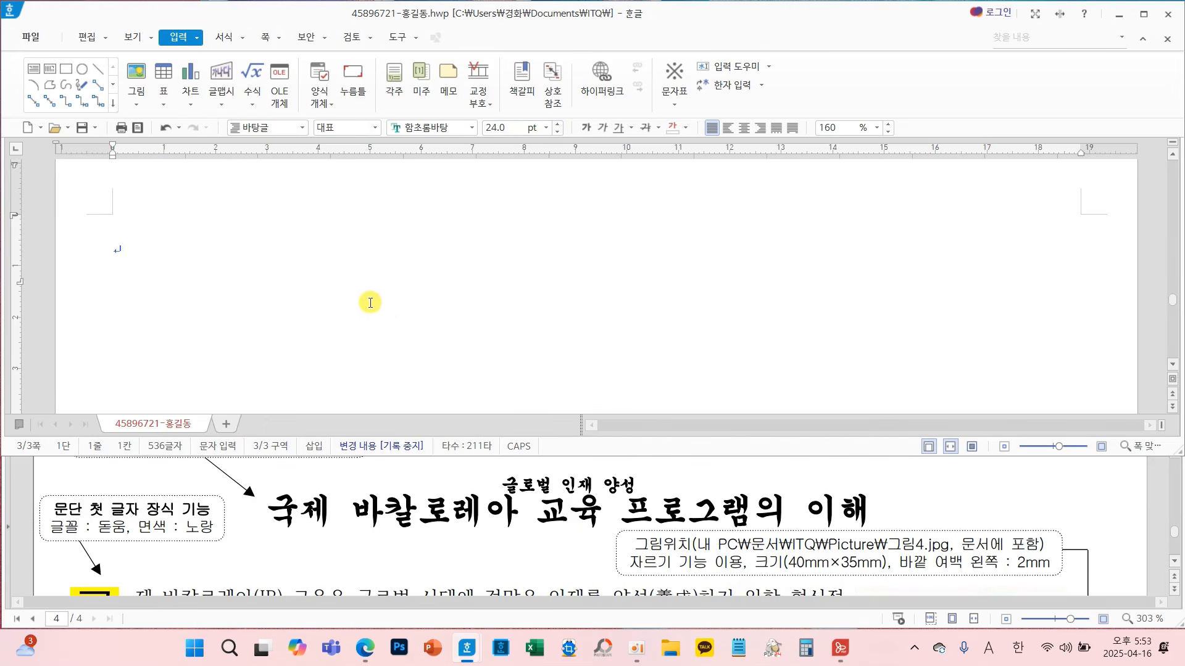
scroll(498, 568, down, 2)
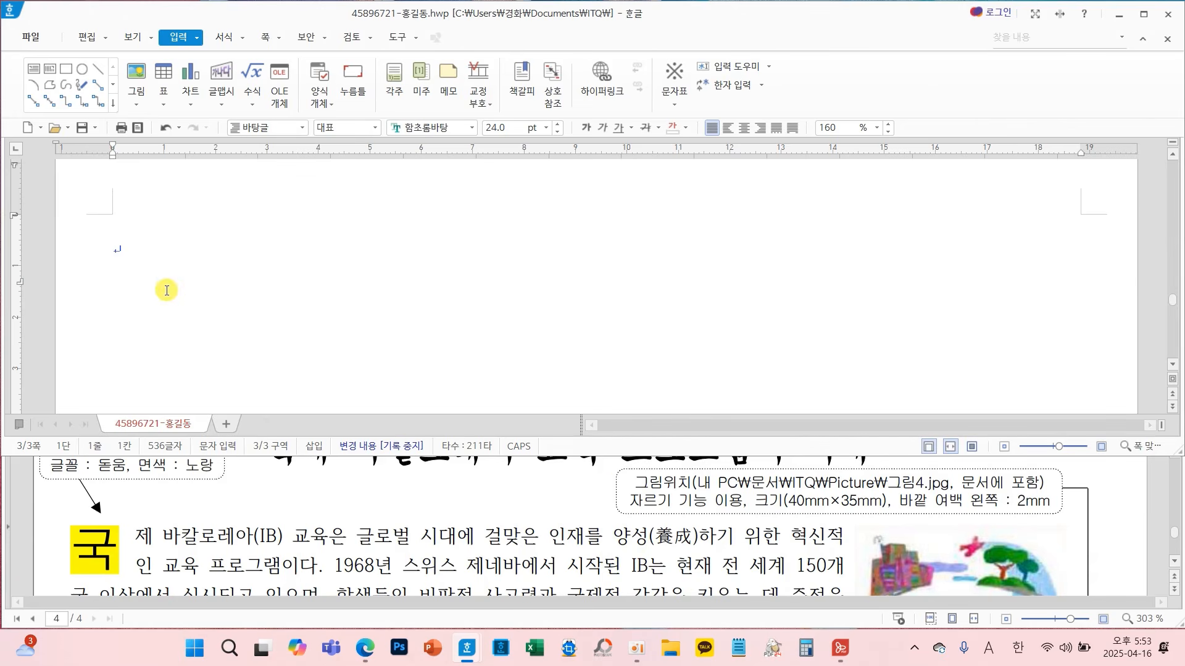
text(양성)
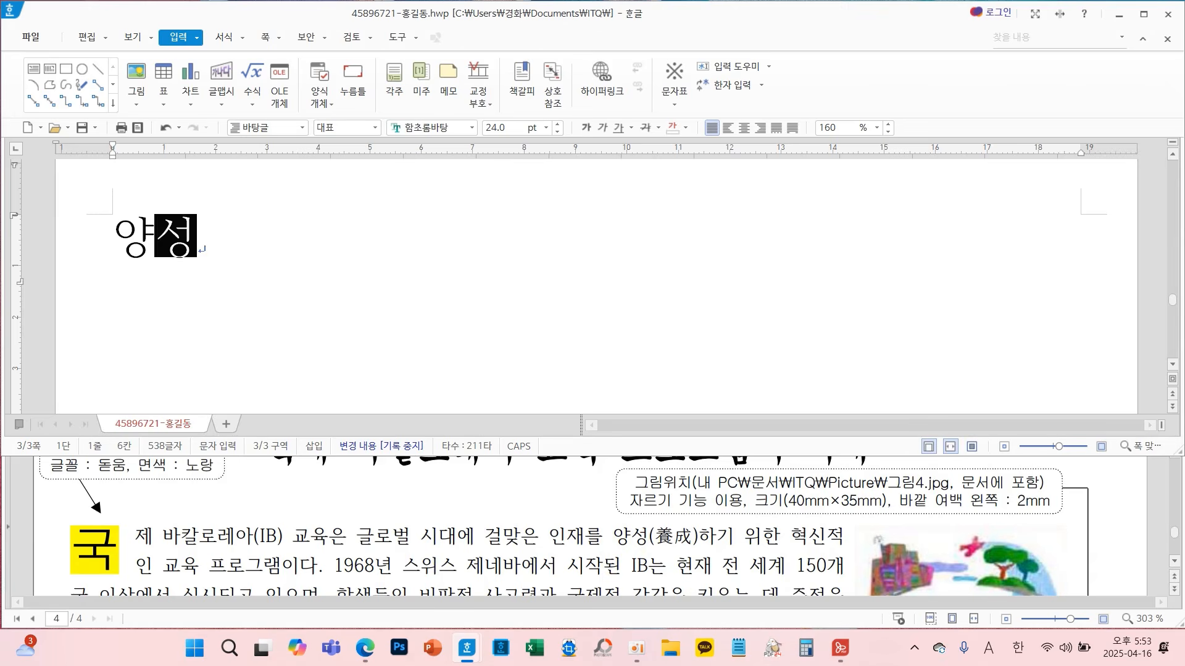
Convert the sample word 양성 to the Hanja 養成 using the 한글(漢字) input format
key(F9)
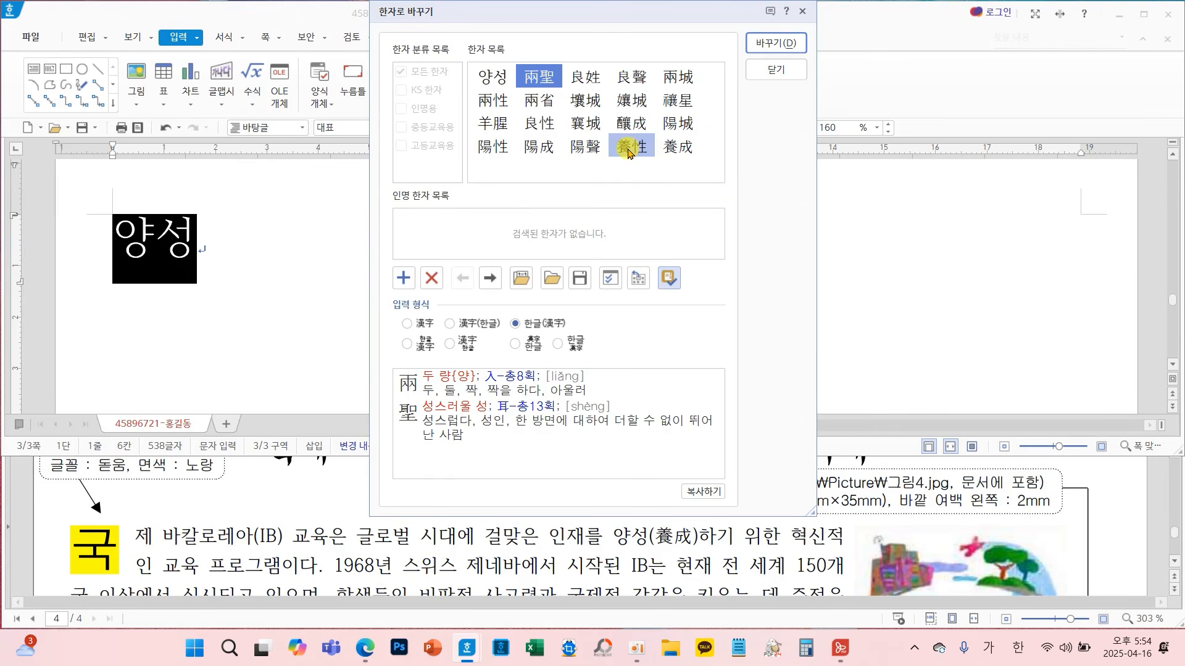
click(682, 148)
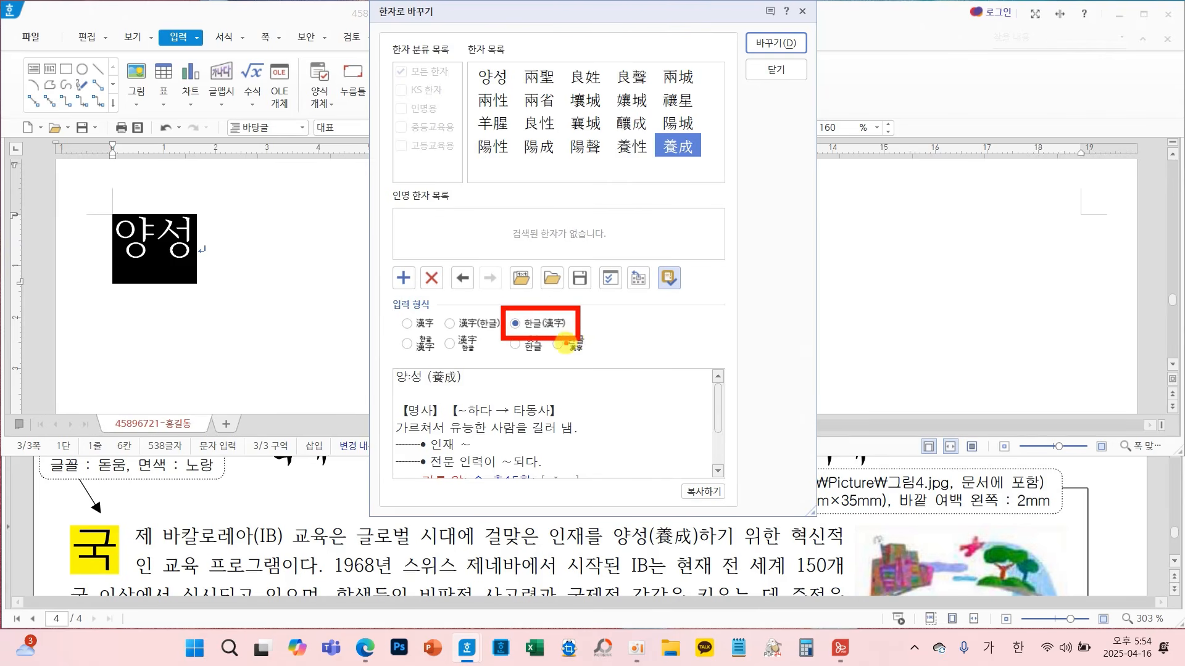
click(773, 43)
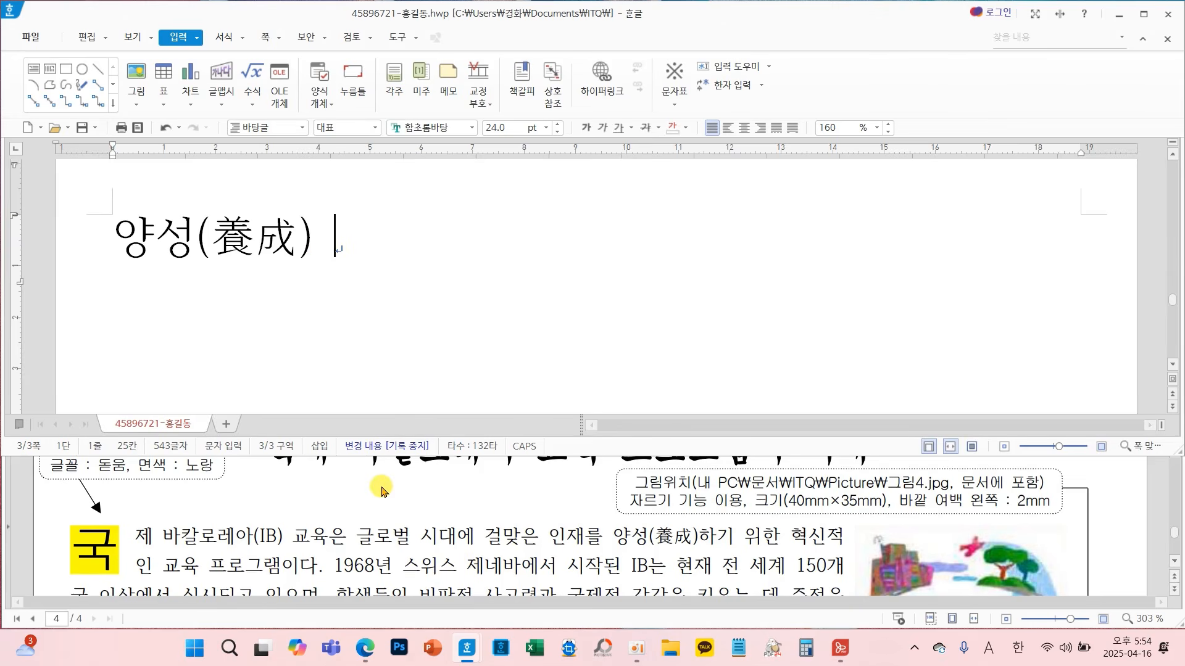
scroll(379, 506, down, 3)
scroll(379, 506, down, 8)
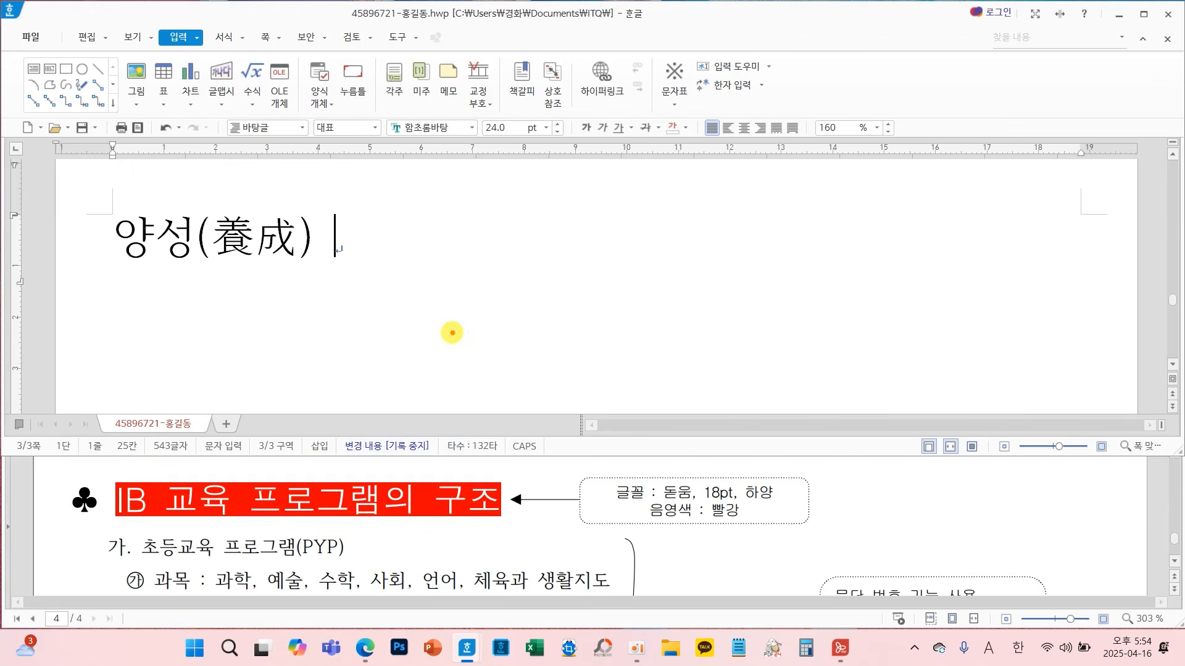
drag(464, 322, 501, 378)
drag(487, 338, 561, 321)
drag(523, 300, 527, 372)
mouse_move(547, 342)
mouse_down()
mouse_move(549, 381)
mouse_move(593, 352)
mouse_up()
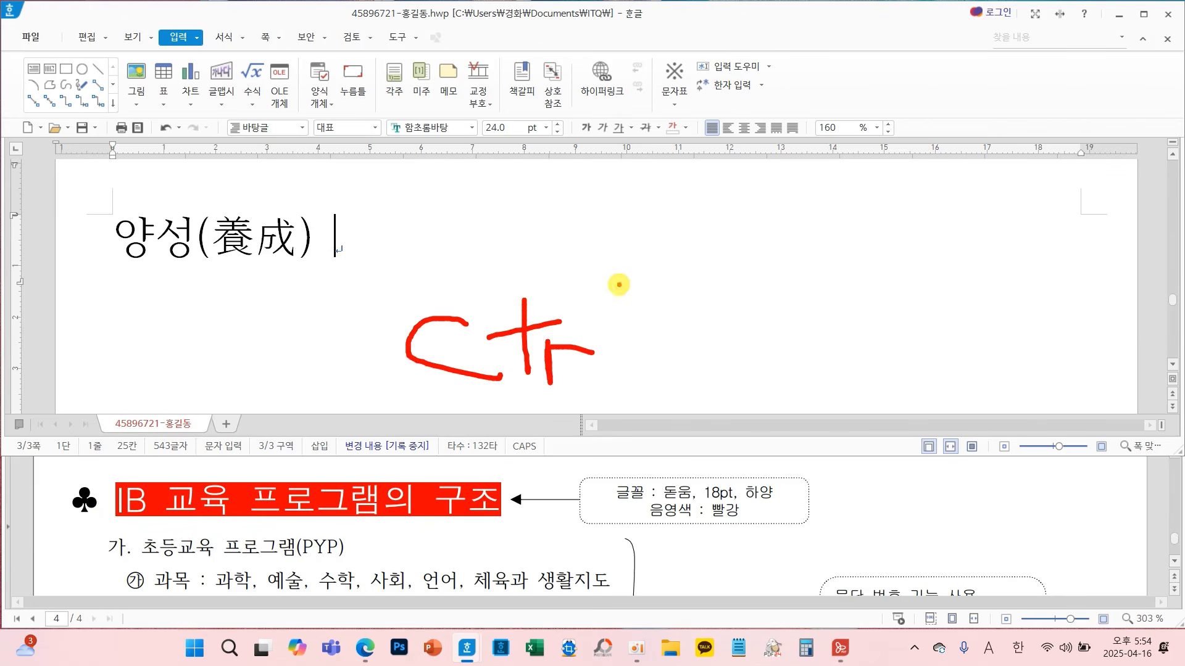
drag(619, 291, 614, 371)
drag(643, 331, 722, 332)
drag(684, 308, 685, 374)
drag(739, 283, 747, 380)
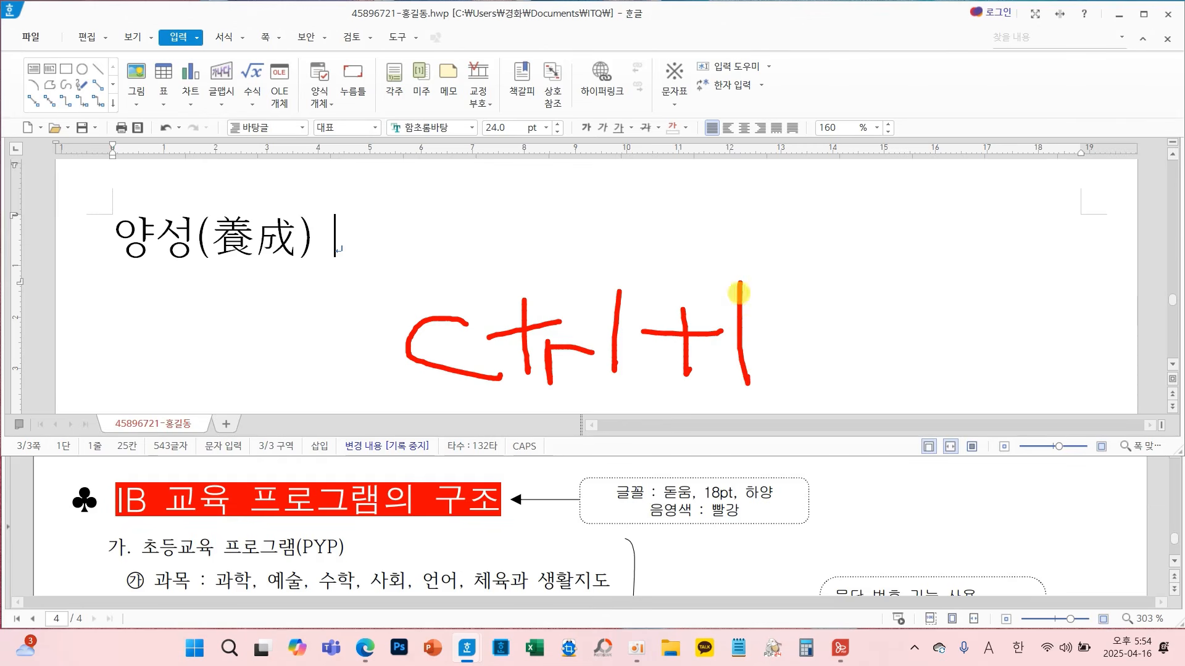
drag(741, 285, 775, 283)
drag(758, 322, 759, 338)
drag(800, 294, 797, 370)
mouse_move(836, 290)
mouse_down()
mouse_move(830, 359)
mouse_move(832, 304)
mouse_up()
key(Escape)
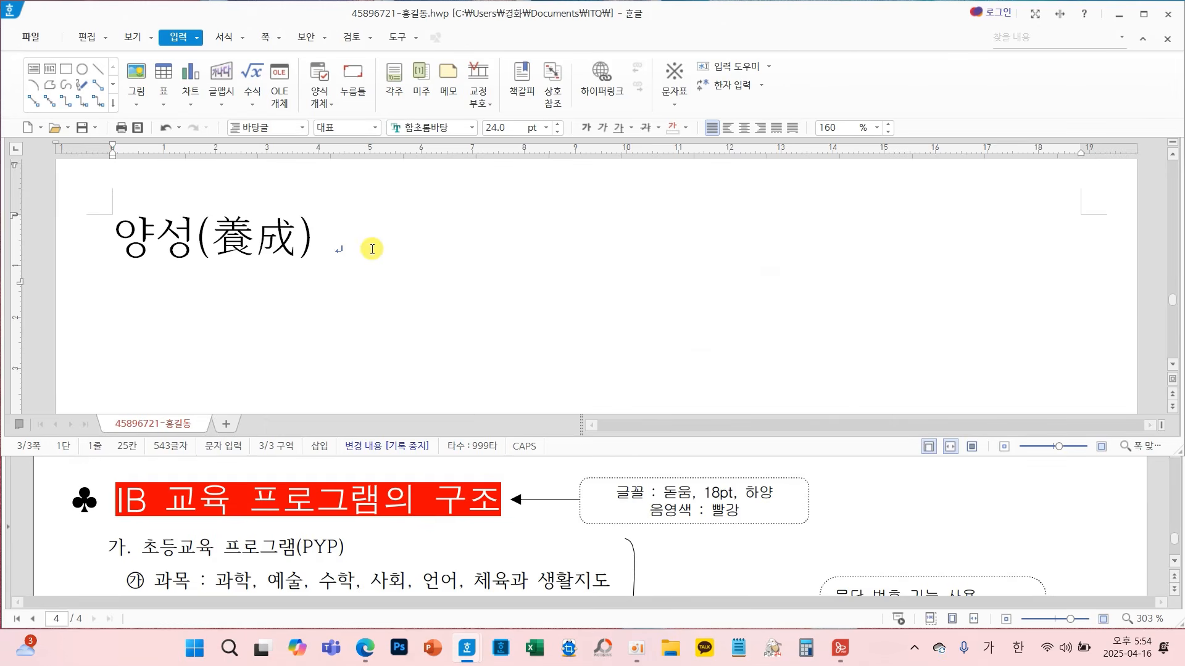
Insert the ♣ symbol after 양성(養成) from the 한글(HNC) character set's 전각 기호(일반) group
key(ctrl+F10)
click(486, 43)
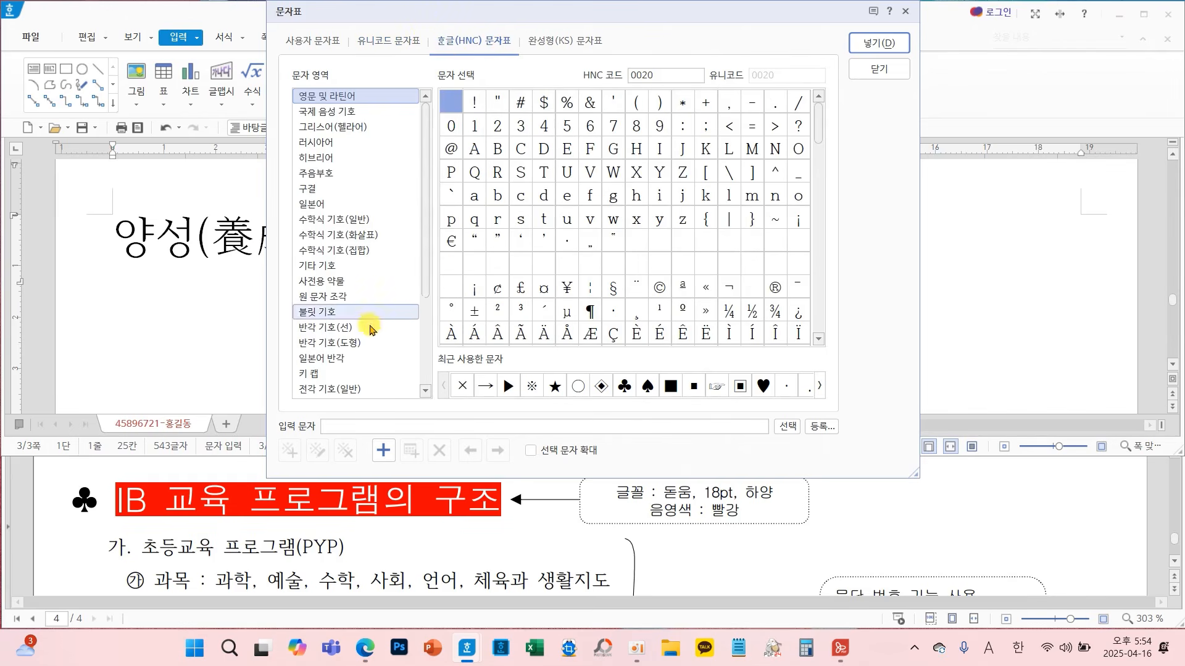
click(352, 389)
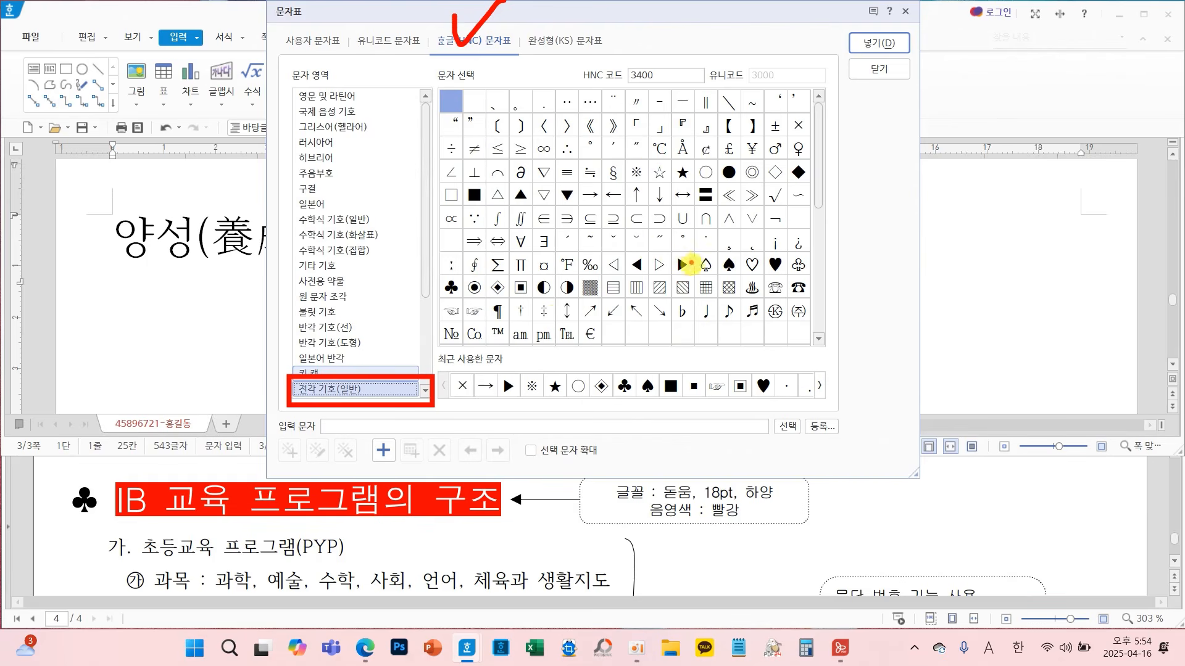
click(451, 288)
click(878, 43)
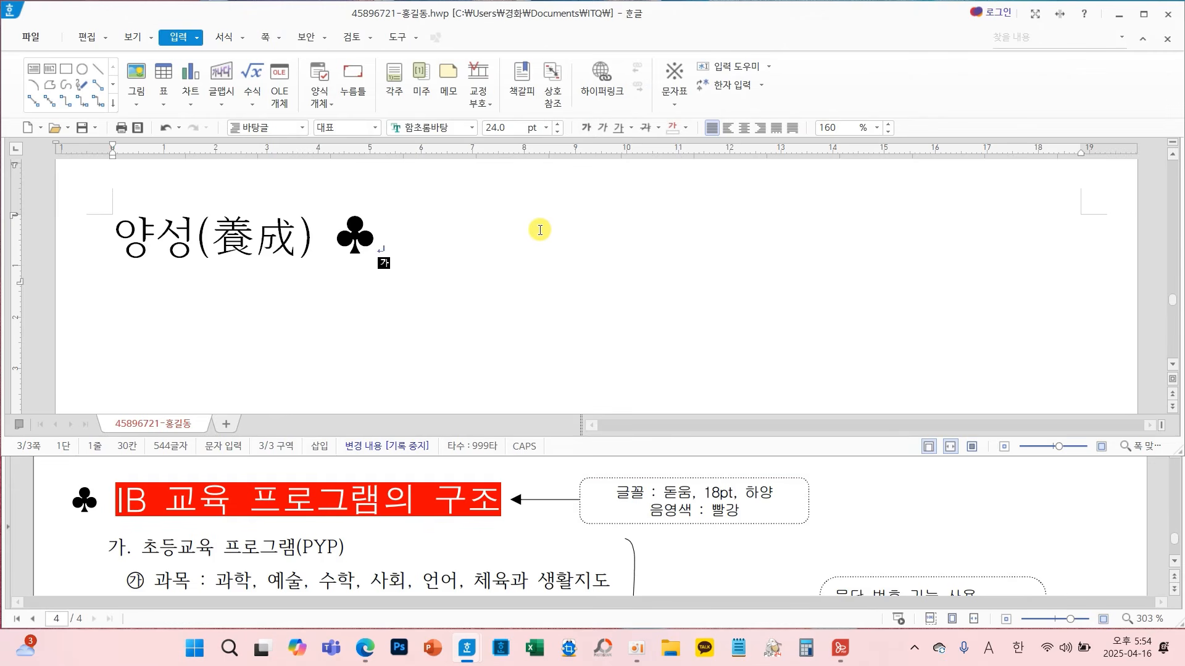
Examine page 4 of the exam sheet from the title to the closing 국제바칼로레아기구 line for blank lines and paragraph indents
scroll(599, 554, up, 10)
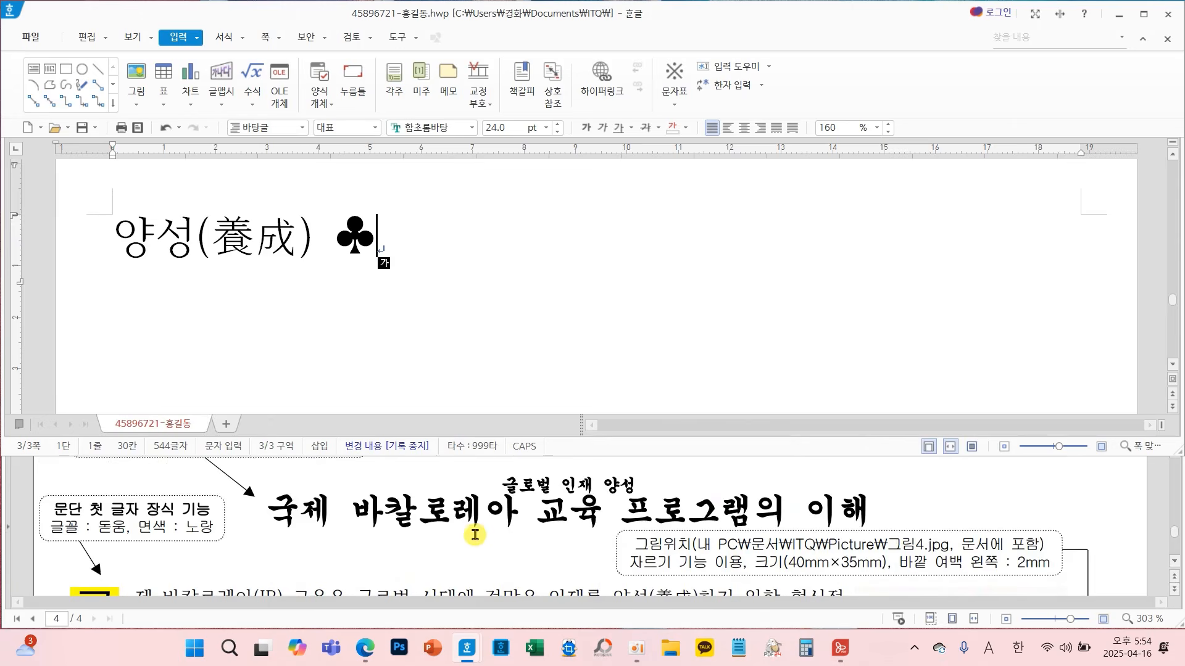
mouse_move(254, 534)
mouse_down()
mouse_move(390, 554)
mouse_move(264, 583)
mouse_up()
scroll(148, 556, down, 6)
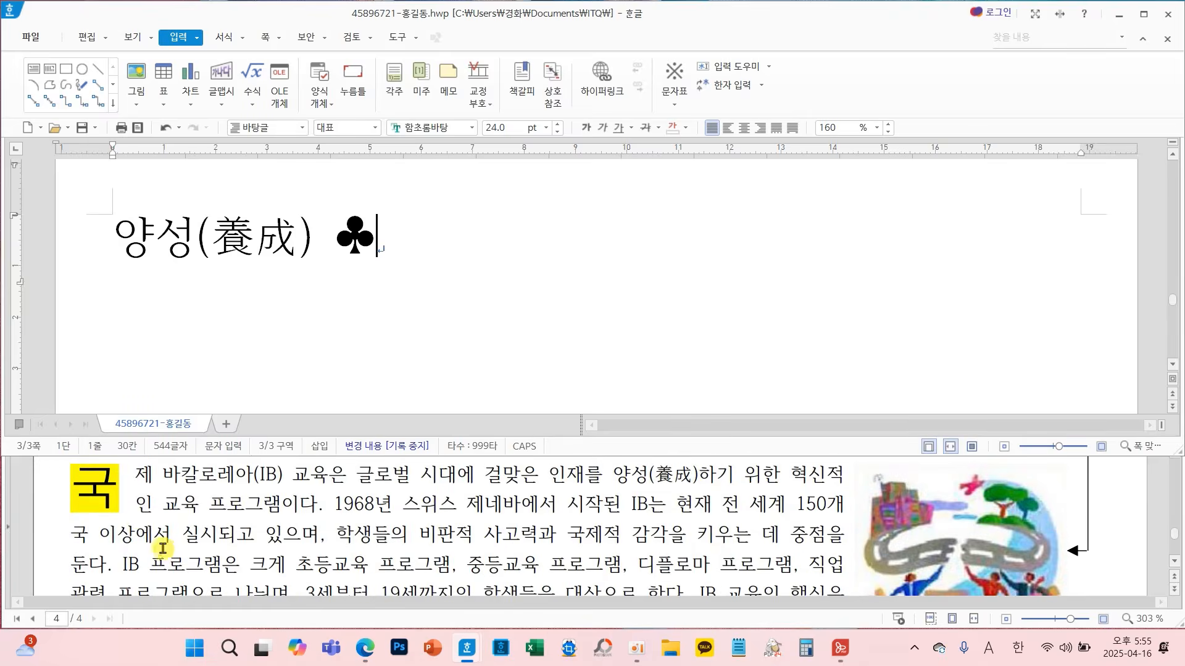
scroll(126, 566, down, 3)
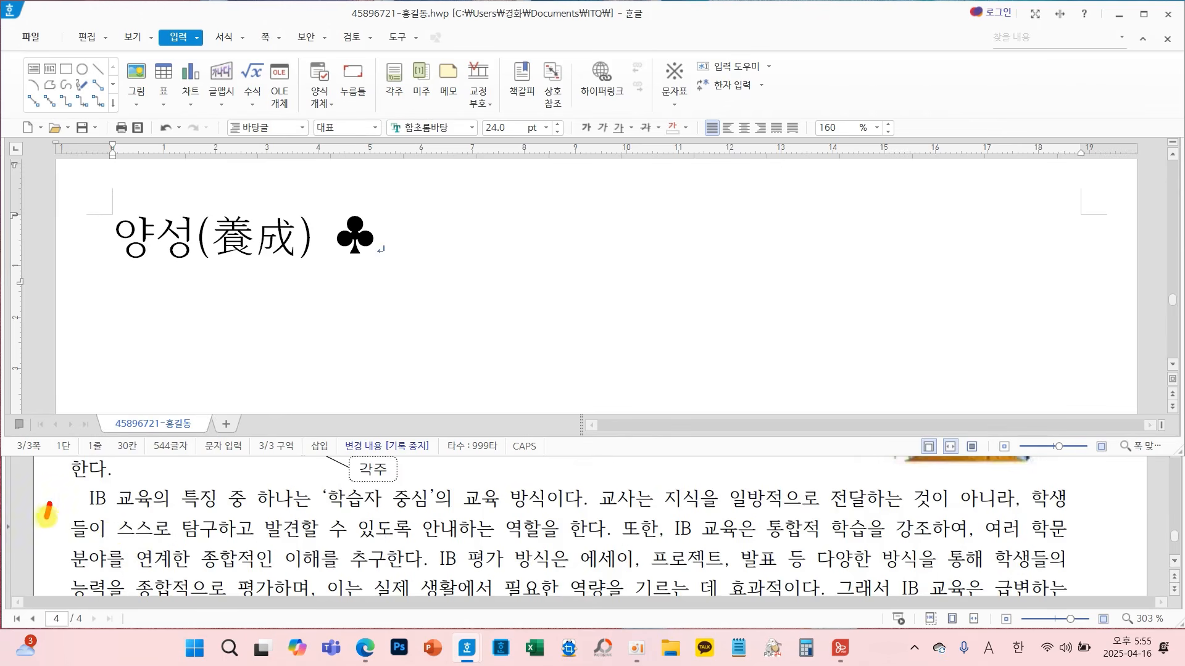
drag(46, 512, 95, 497)
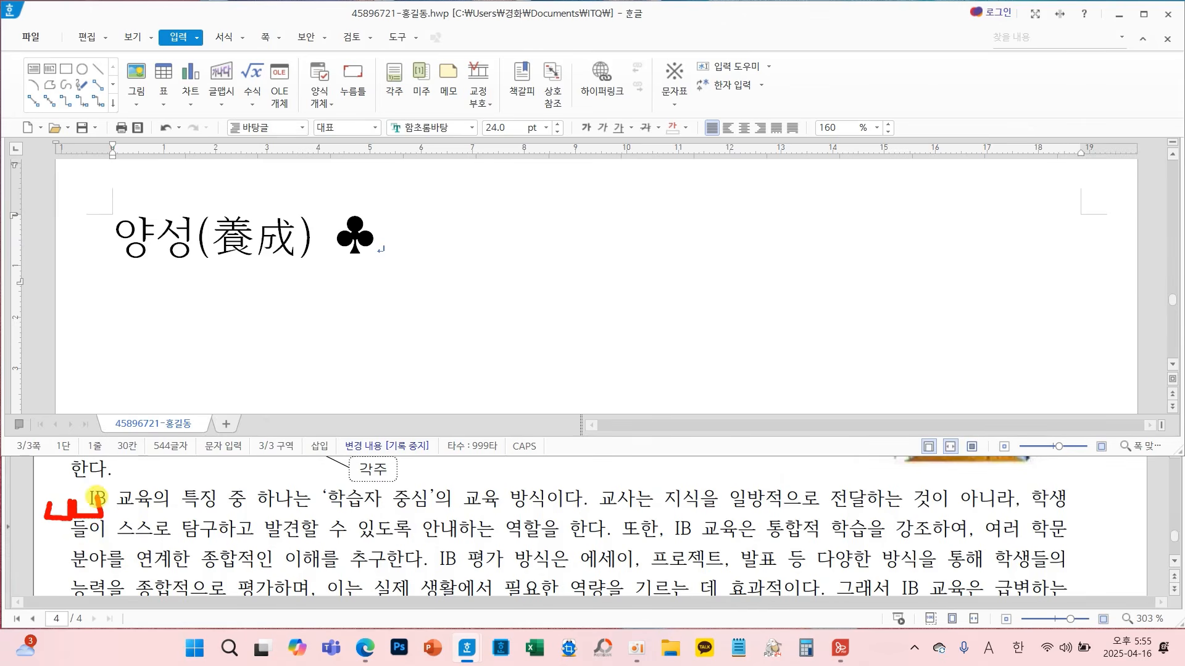
scroll(247, 521, down, 2)
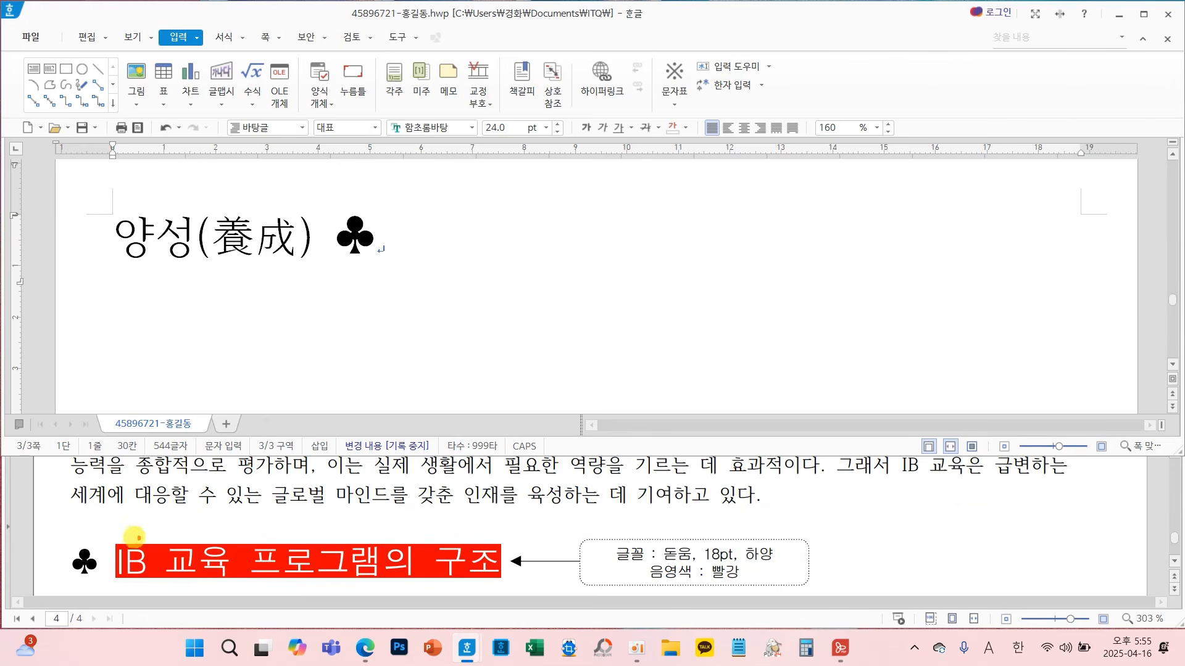
drag(75, 510, 82, 541)
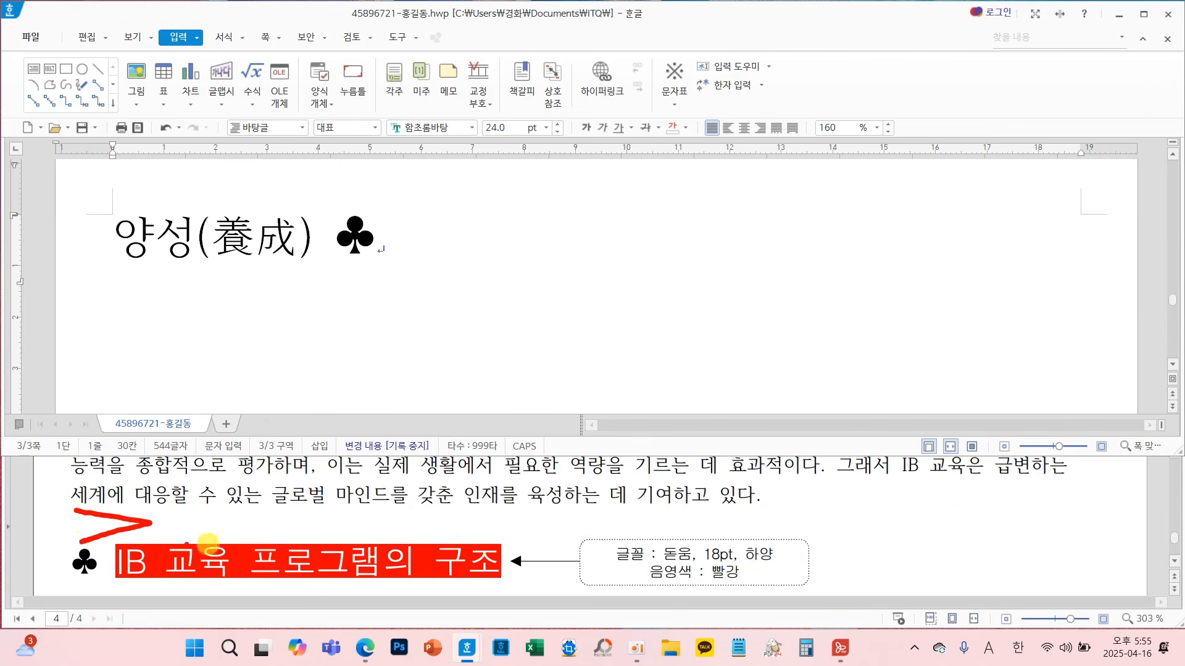
scroll(210, 538, down, 5)
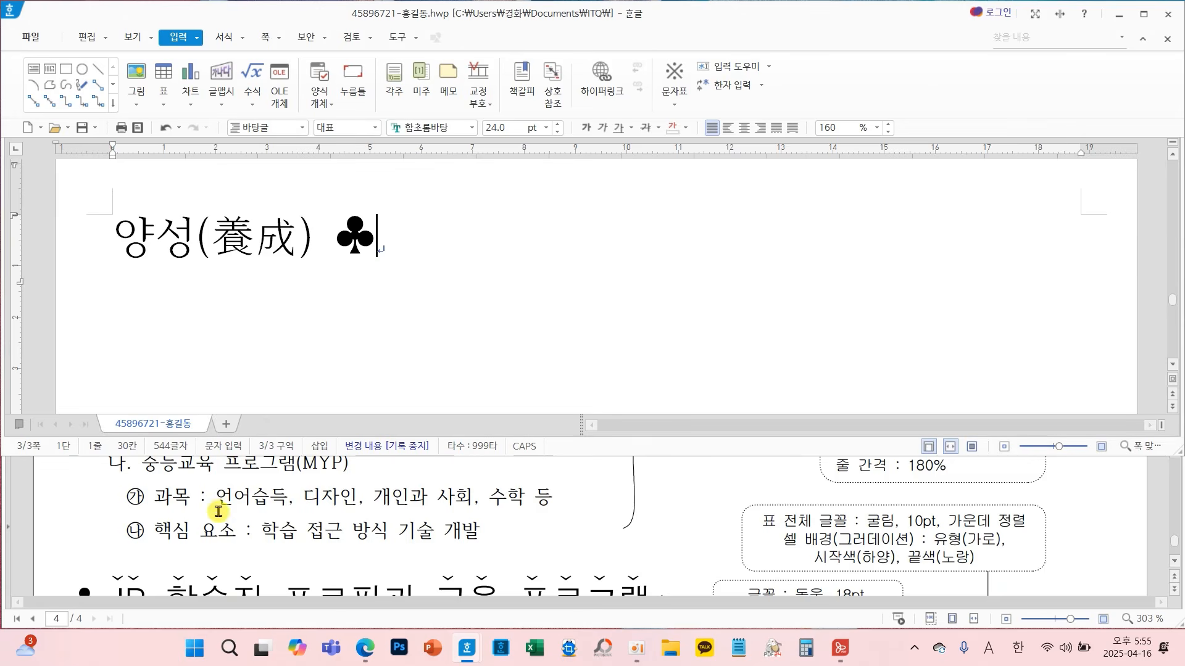
scroll(222, 585, down, 1)
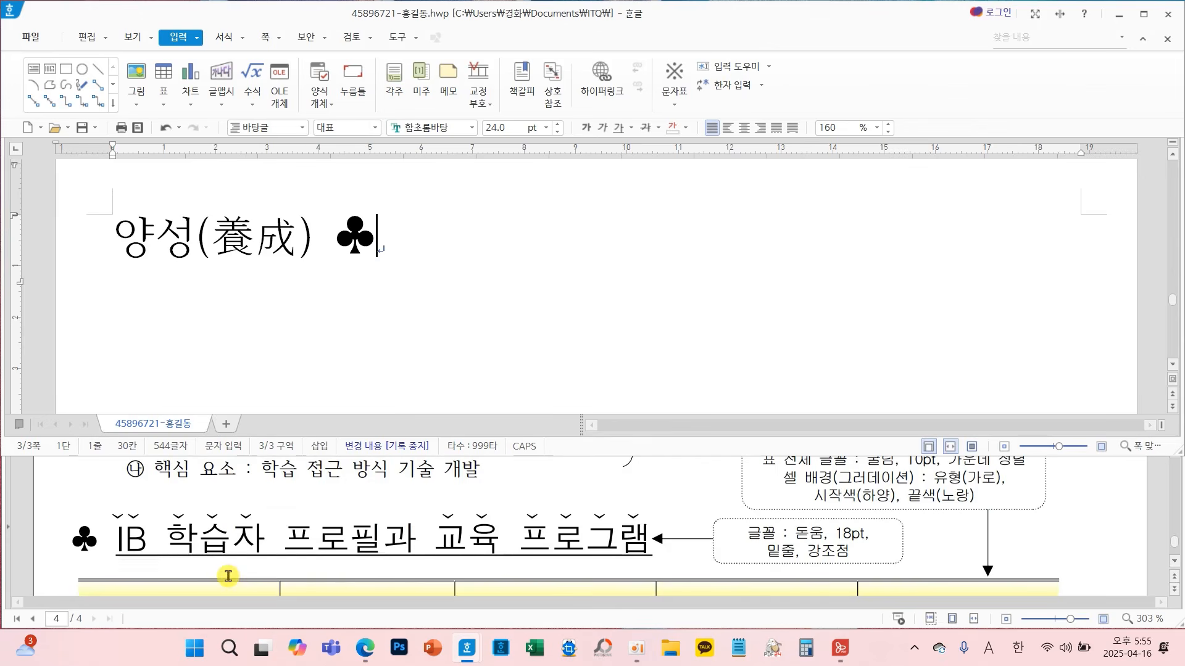
mouse_move(80, 485)
mouse_down()
mouse_move(178, 501)
mouse_move(78, 518)
mouse_up()
scroll(538, 545, down, 5)
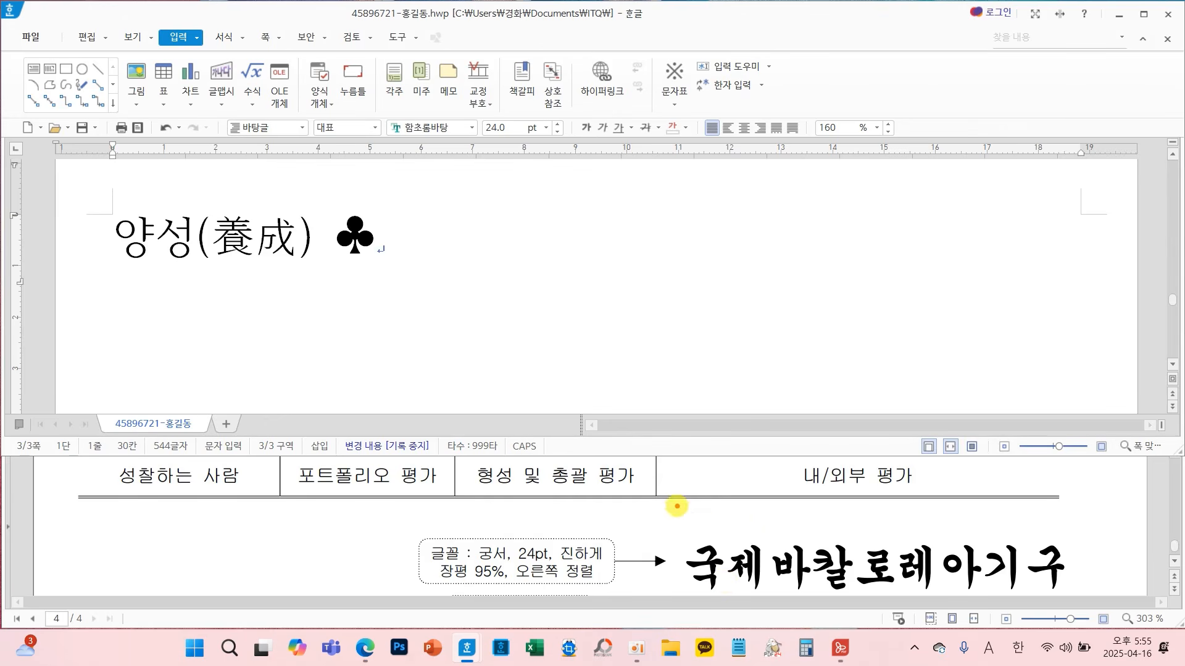
drag(675, 506, 685, 562)
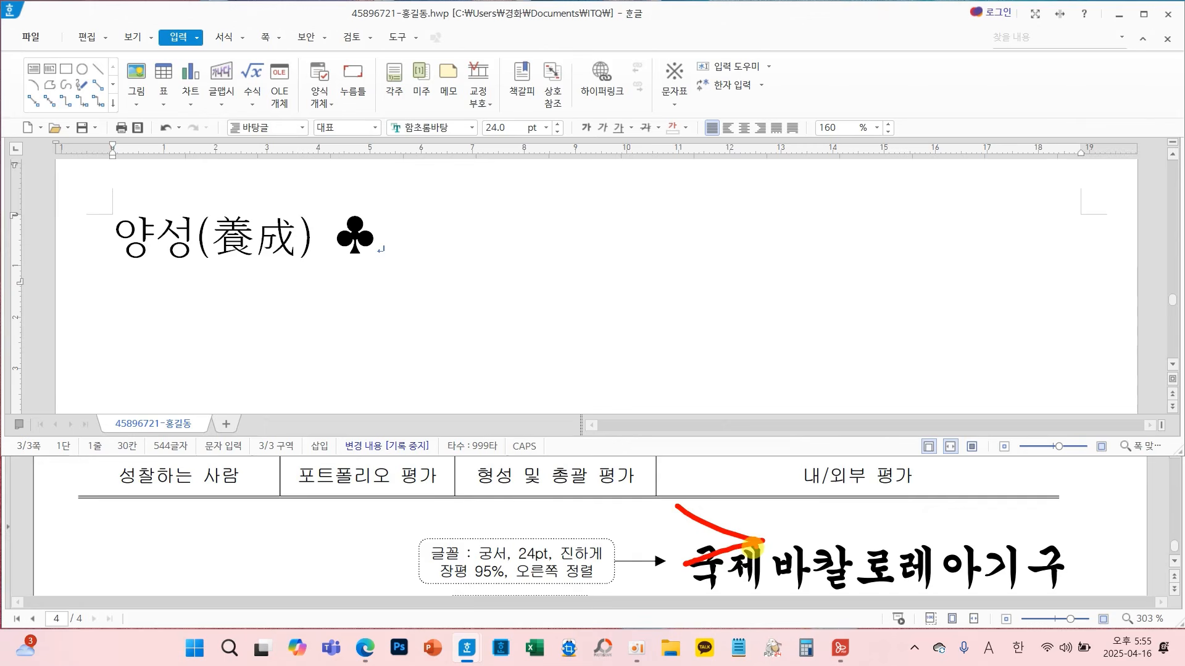
drag(756, 290, 808, 333)
drag(791, 289, 783, 370)
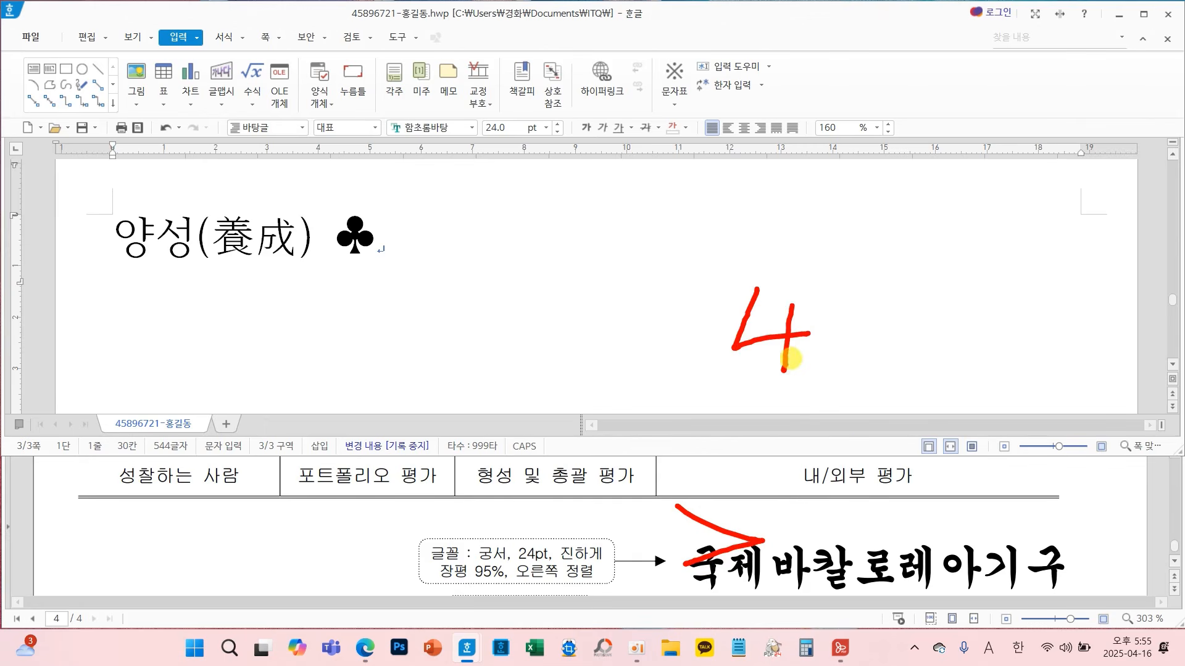
mouse_move(841, 301)
mouse_down()
mouse_move(871, 320)
mouse_move(905, 314)
mouse_move(868, 353)
mouse_move(908, 360)
mouse_up()
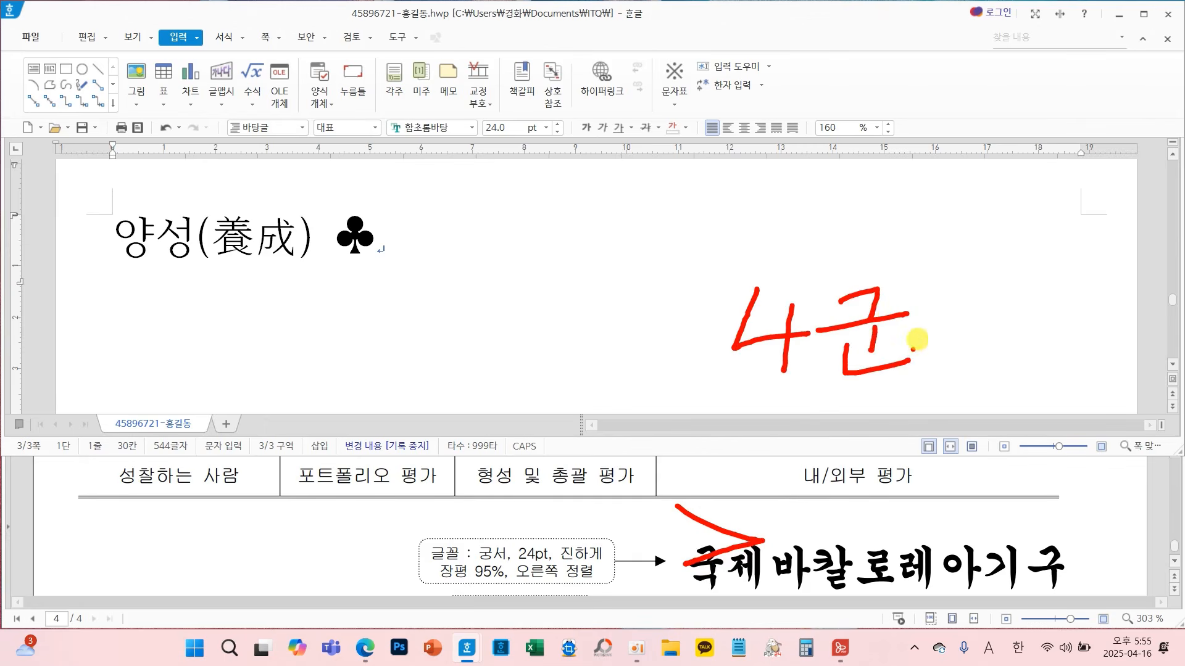
mouse_move(959, 288)
mouse_down()
mouse_move(918, 336)
mouse_move(958, 341)
mouse_up()
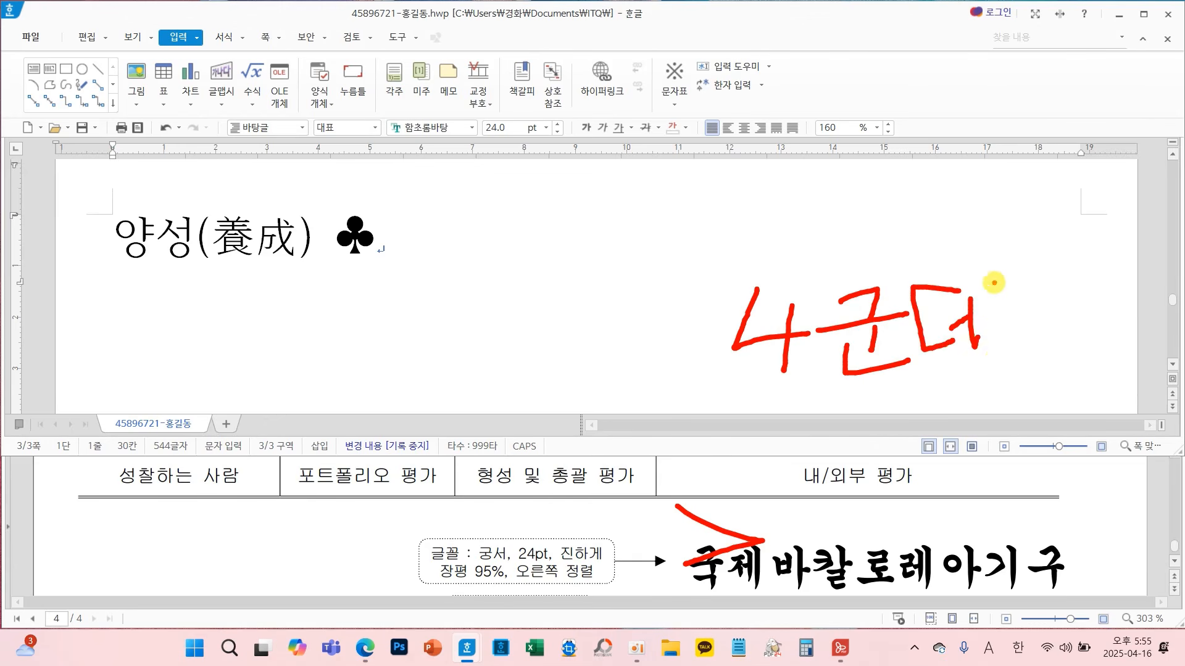
drag(994, 283, 994, 360)
key(Escape)
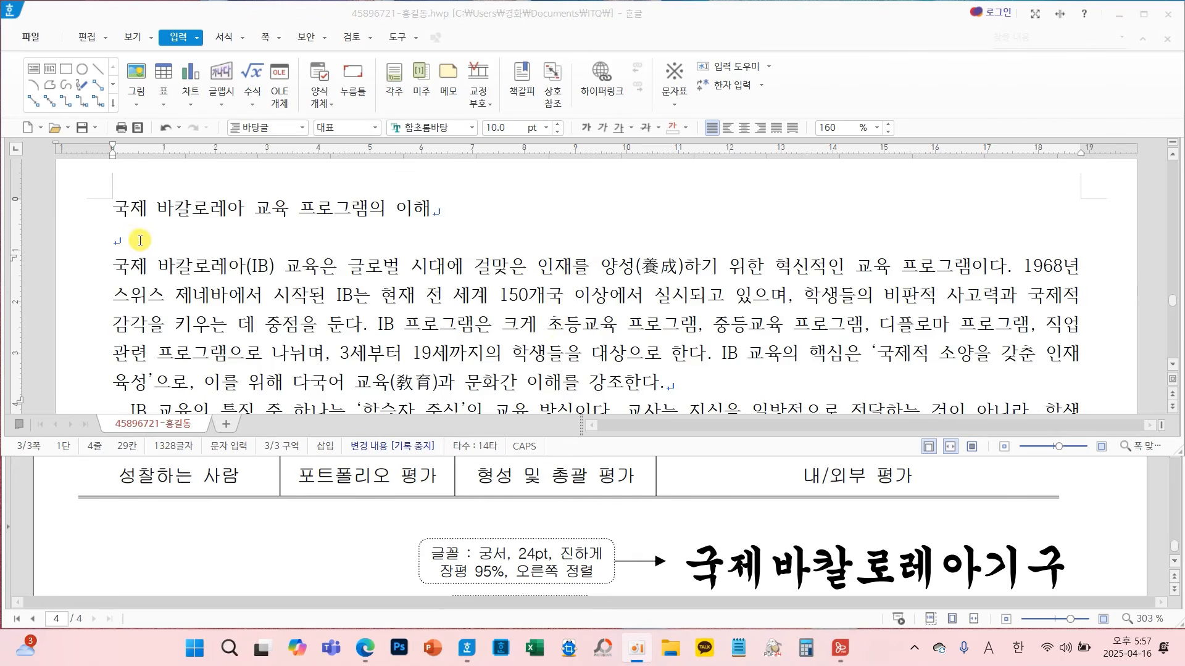
Review the plain text entered on page 3, from the blank line under the title to the ♣ IB 교육 프로그램의 구조 section
mouse_move(160, 251)
mouse_down()
mouse_move(99, 237)
mouse_move(140, 247)
mouse_up()
scroll(150, 296, down, 9)
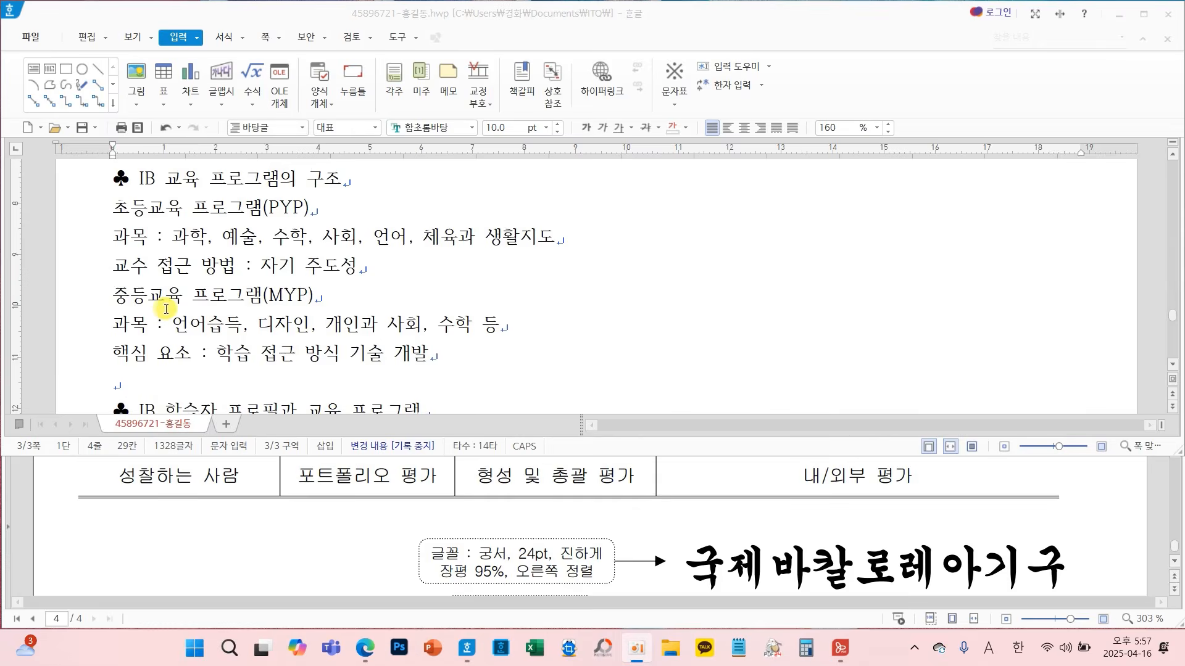
scroll(155, 240, up, 3)
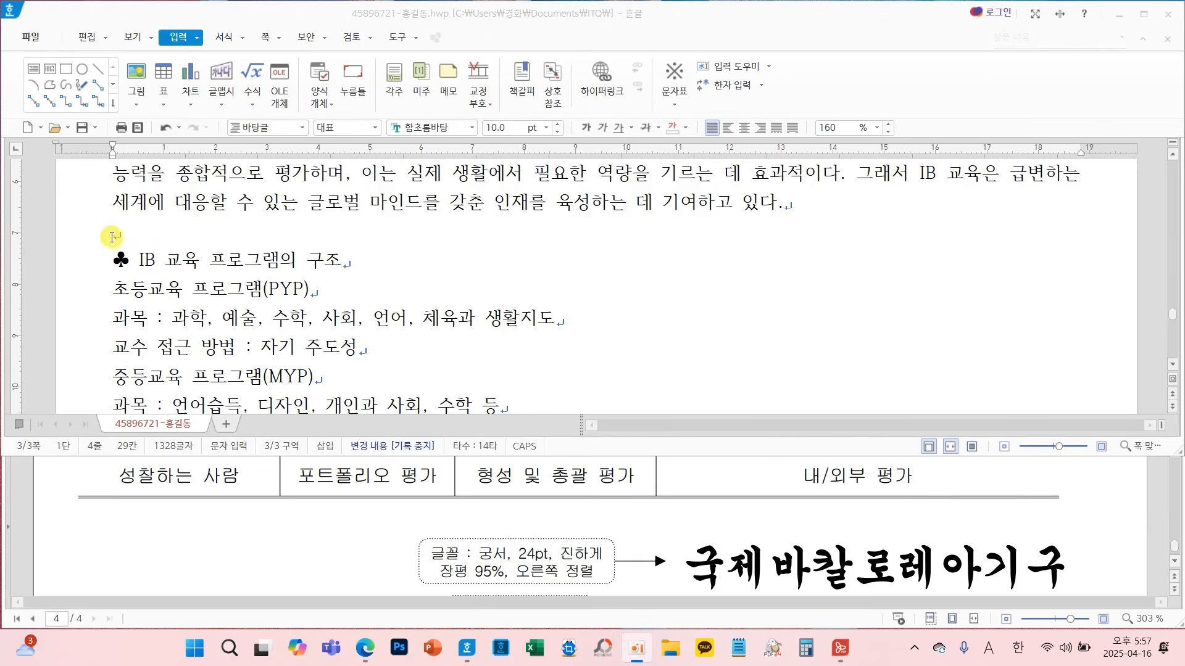
Insert a footnote directly after 인재 in the phrase ‘국제적 소양을 갖춘 인재 육성’ in the article's first paragraph
scroll(171, 274, down, 3)
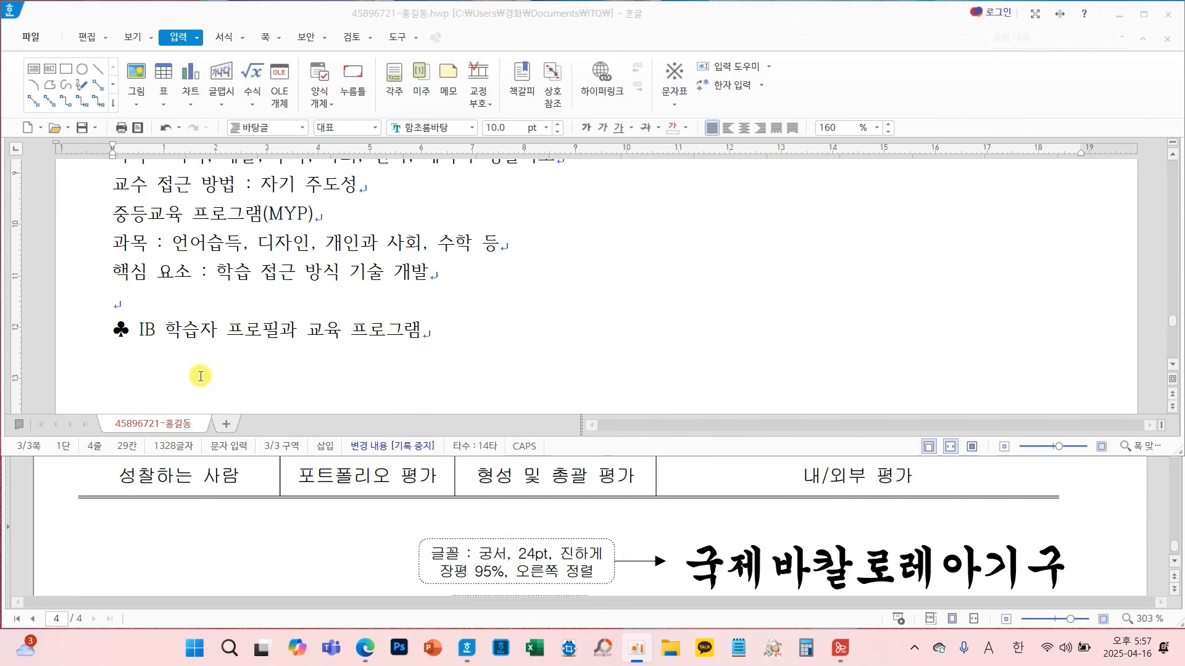
scroll(511, 349, up, 5)
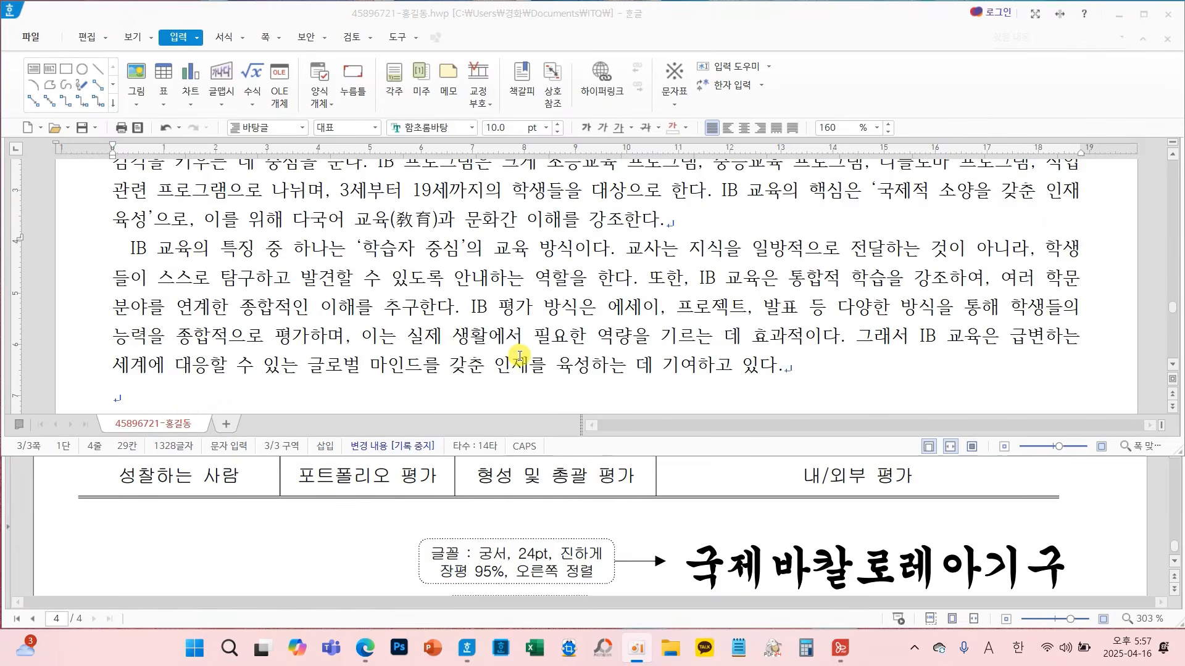
scroll(520, 356, up, 3)
scroll(685, 568, up, 3)
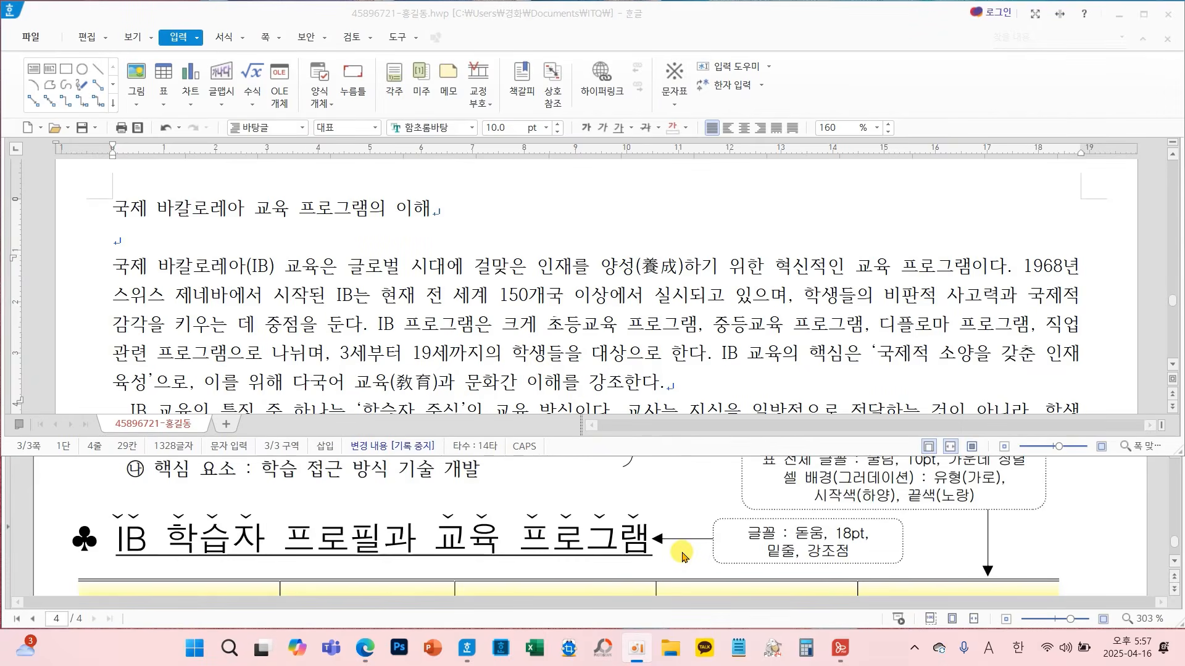
scroll(682, 555, up, 10)
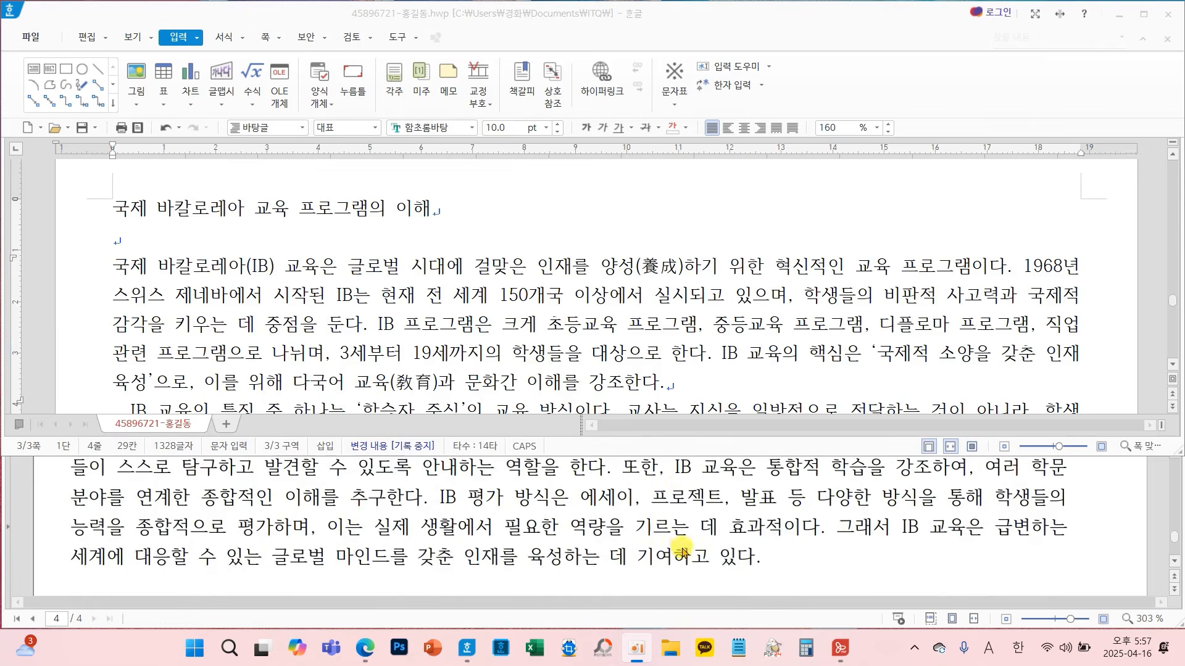
scroll(681, 544, up, 4)
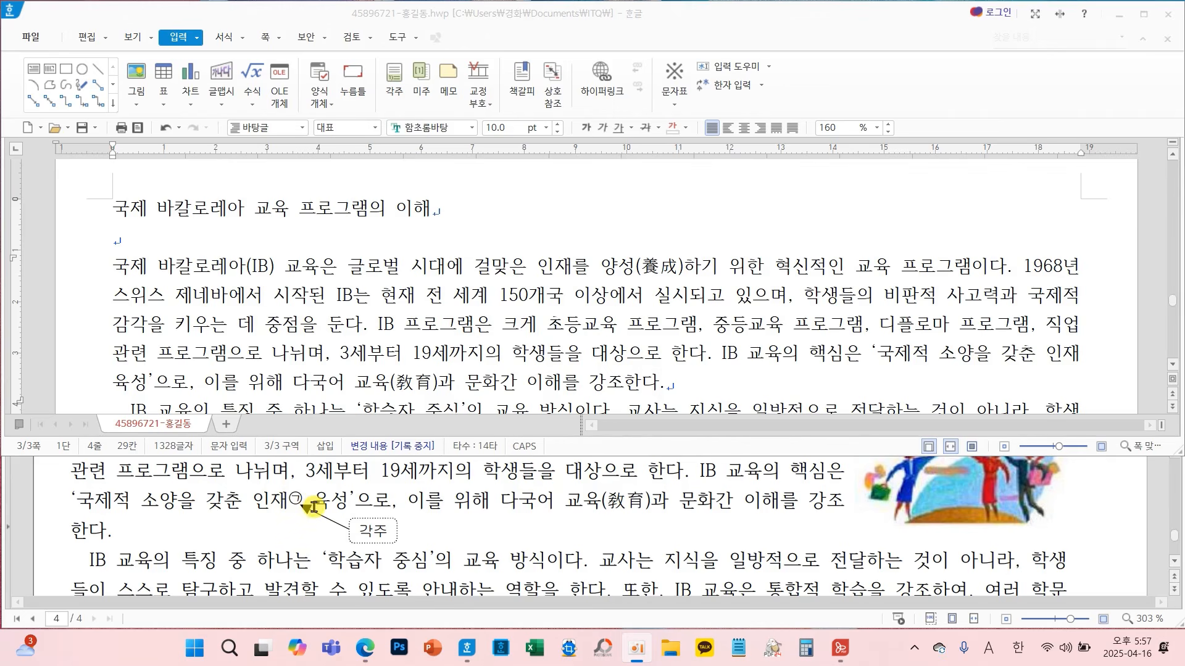
click(1085, 354)
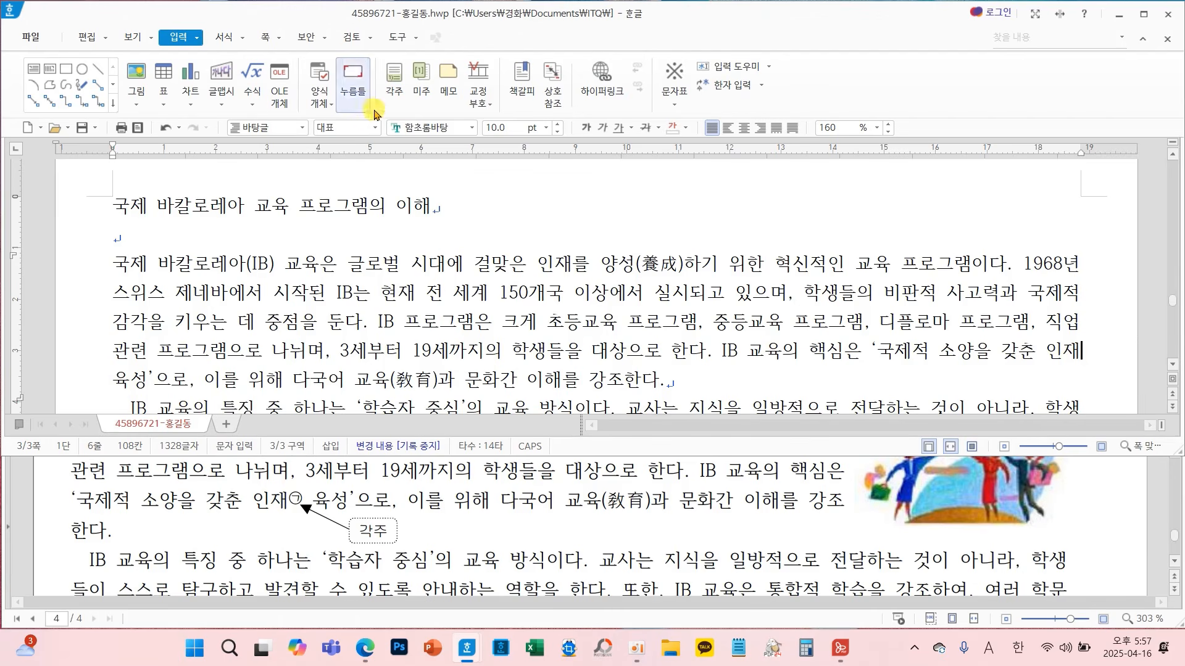
click(394, 79)
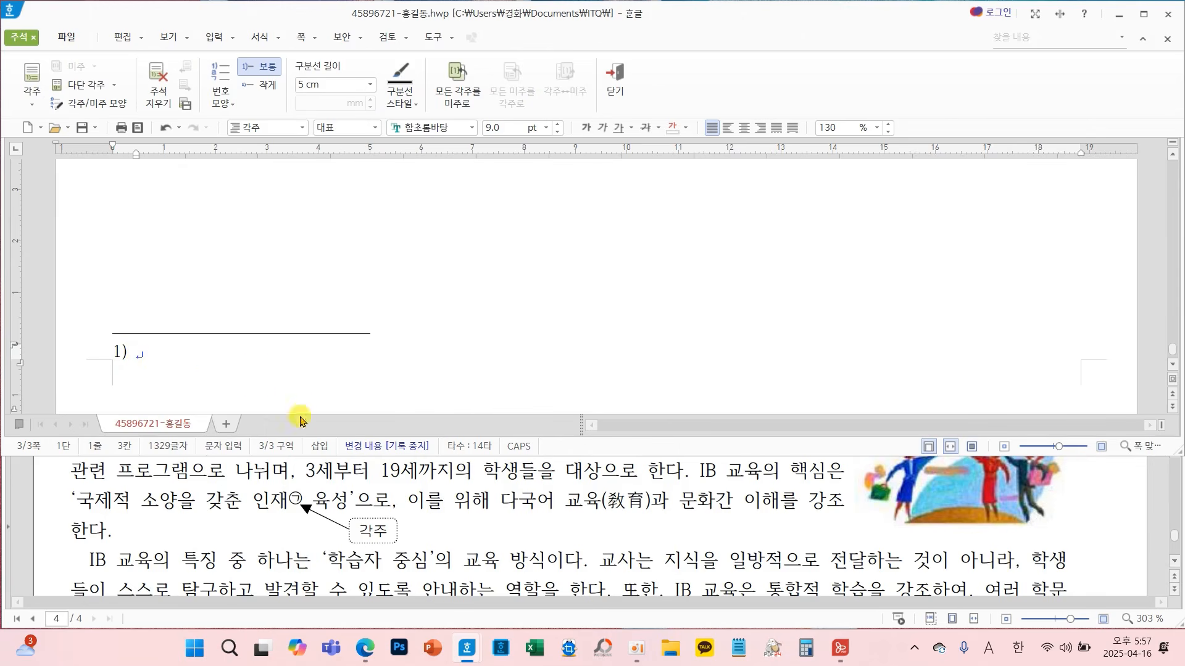
Set the footnote's number format to ㉠, ㉡, ㉢ as shown on the exam sheet
scroll(426, 500, down, 10)
scroll(435, 492, down, 10)
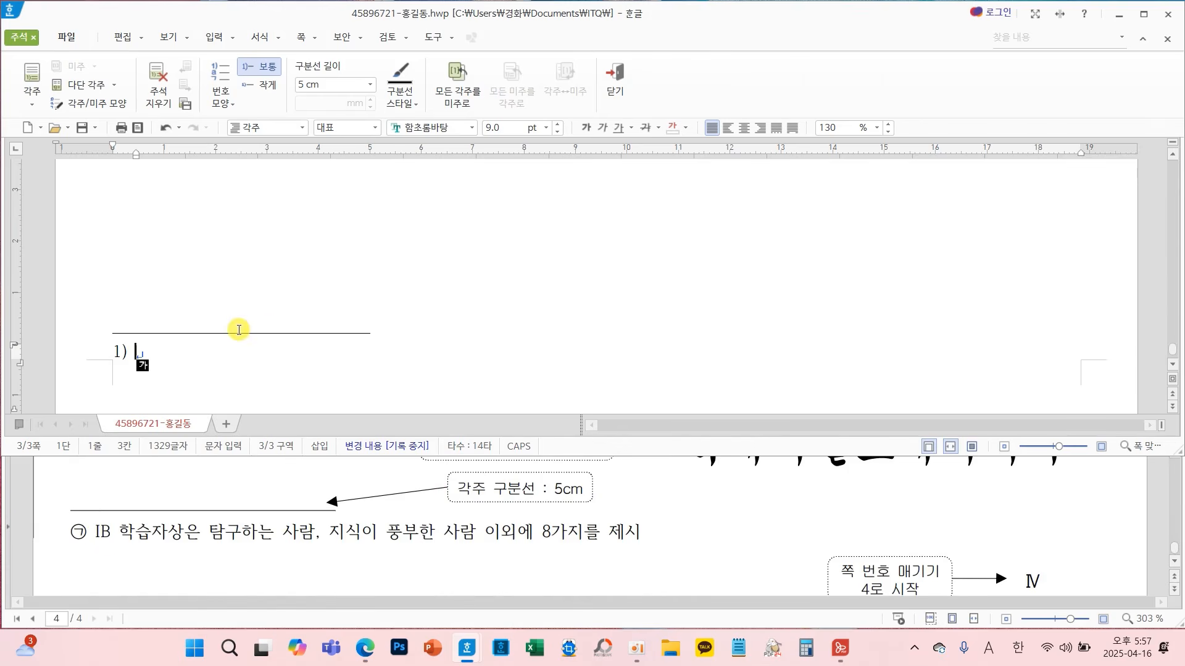
mouse_move(227, 128)
mouse_down()
mouse_move(213, 77)
mouse_move(241, 130)
mouse_up()
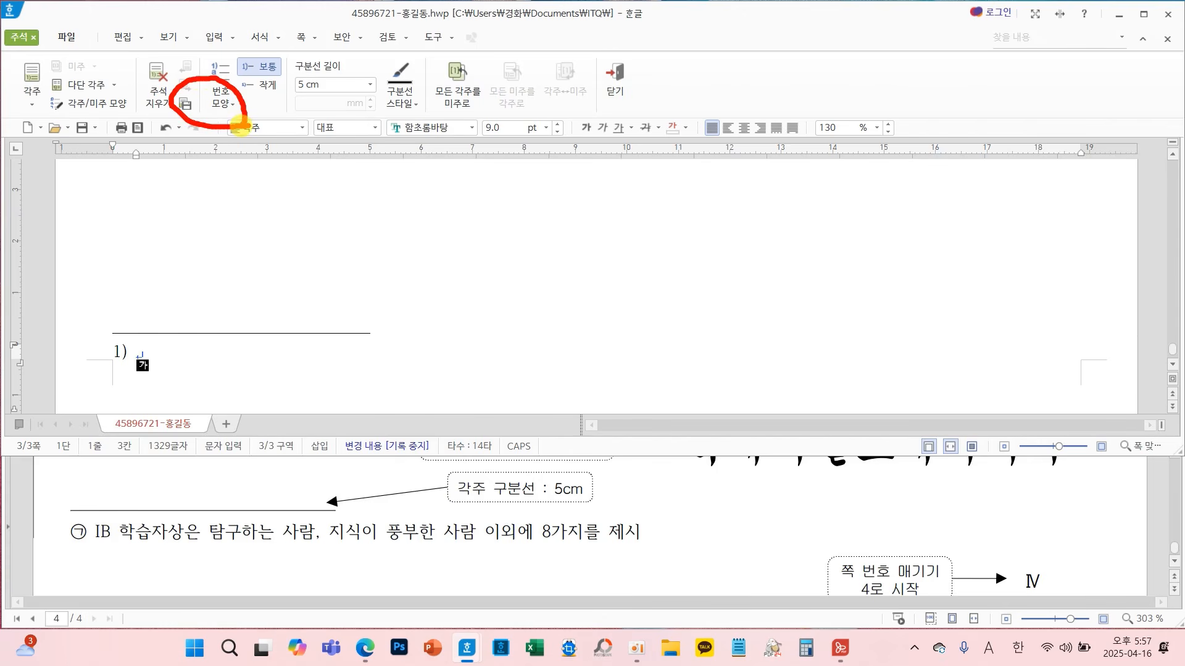
click(229, 106)
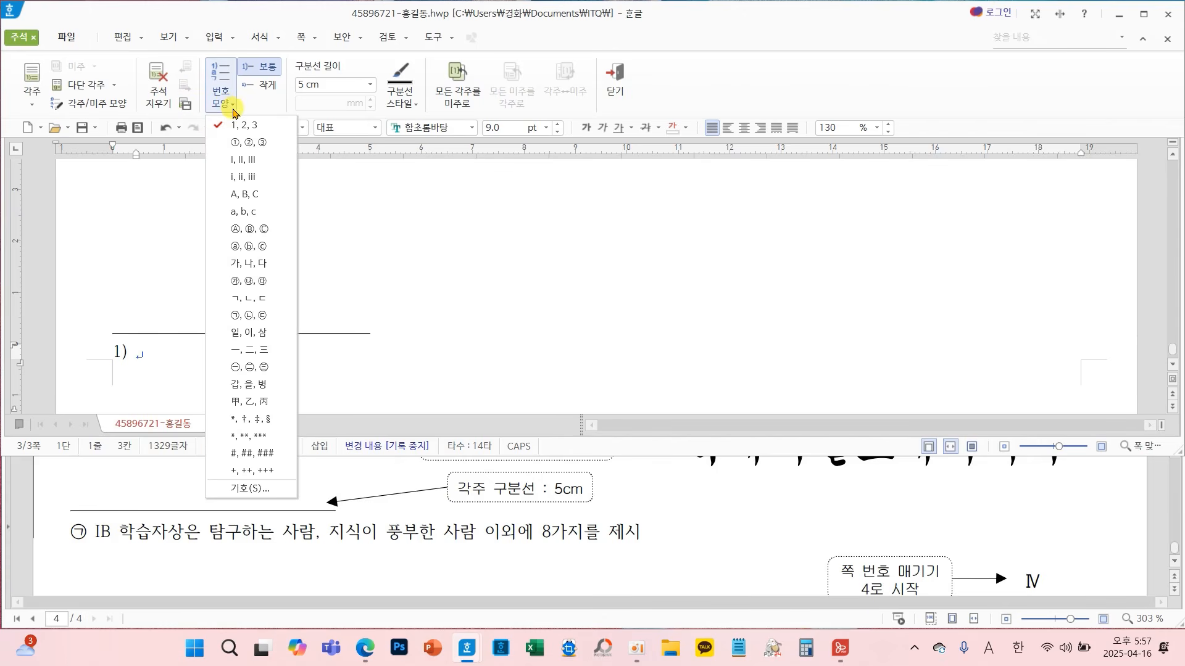
click(254, 315)
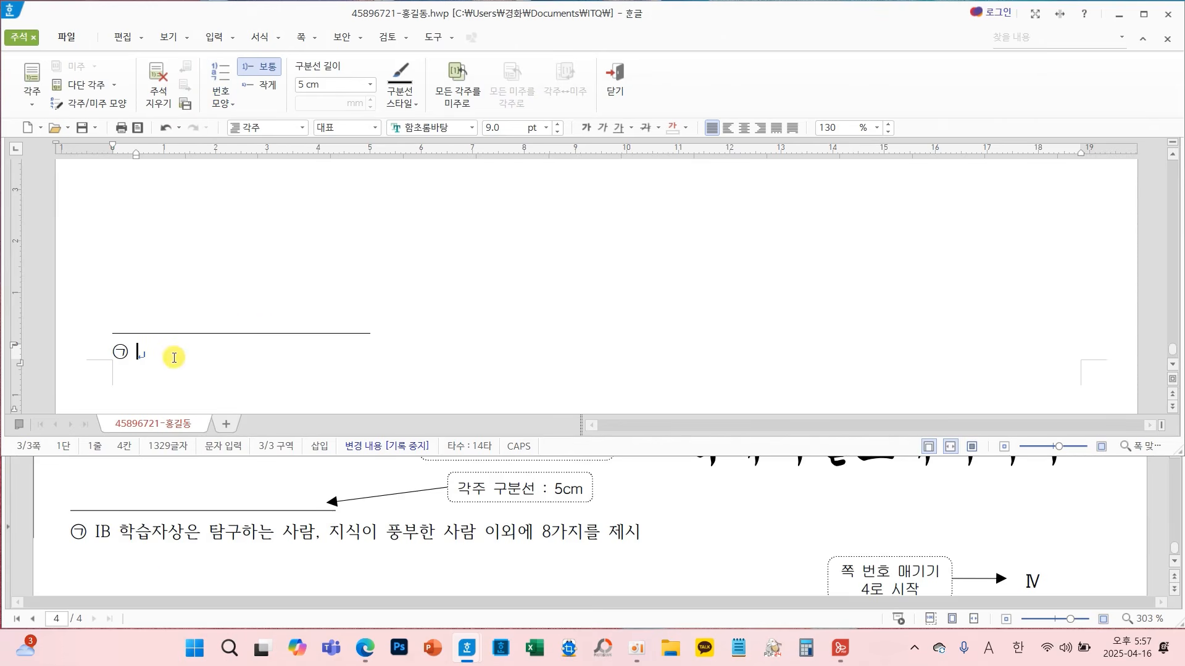
Enter the footnote text "IB 학습자상은 탐구하는 사람, 지식이 풍부한 사람 이외에 8가지를 제시" and check its mark in the article
text(IB 학습자상은 탐구하는 사람, 지식이 풍부한 사람 이외에 8가지를 제시)
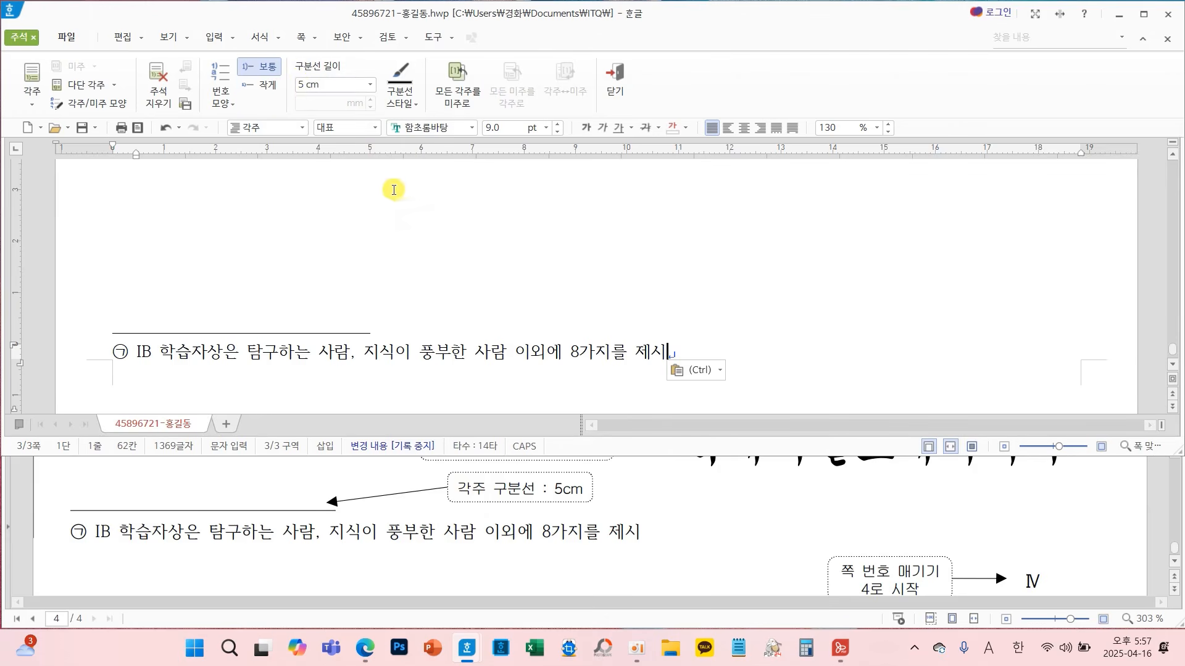
scroll(389, 321, up, 10)
scroll(390, 320, up, 3)
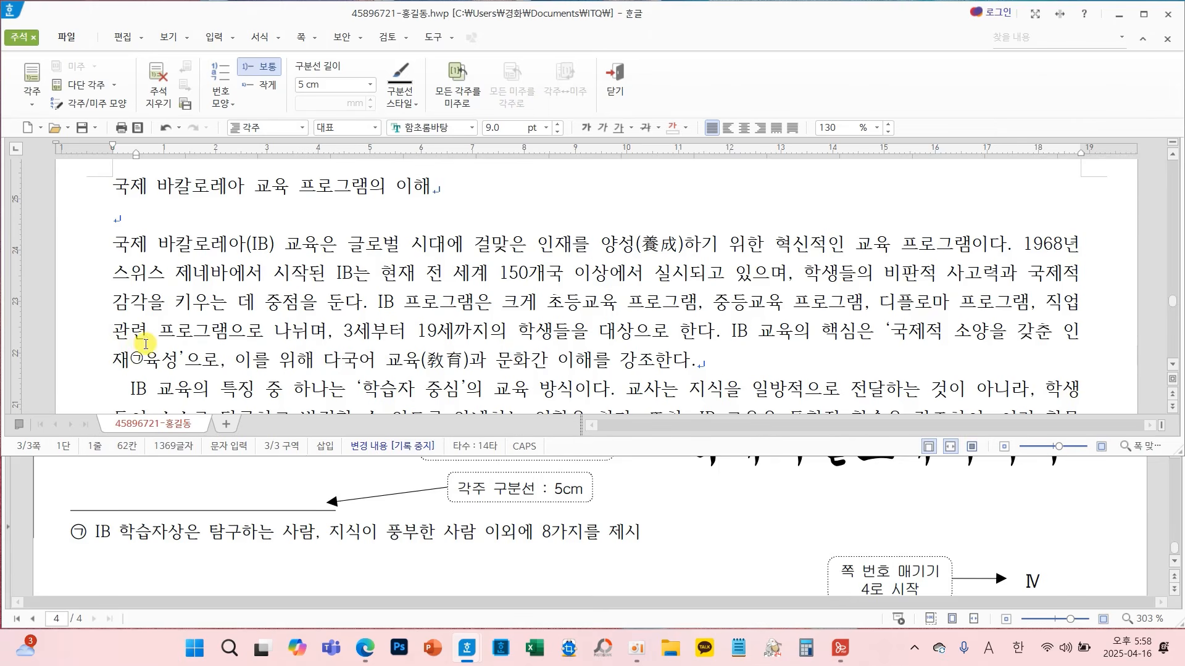
scroll(370, 293, down, 5)
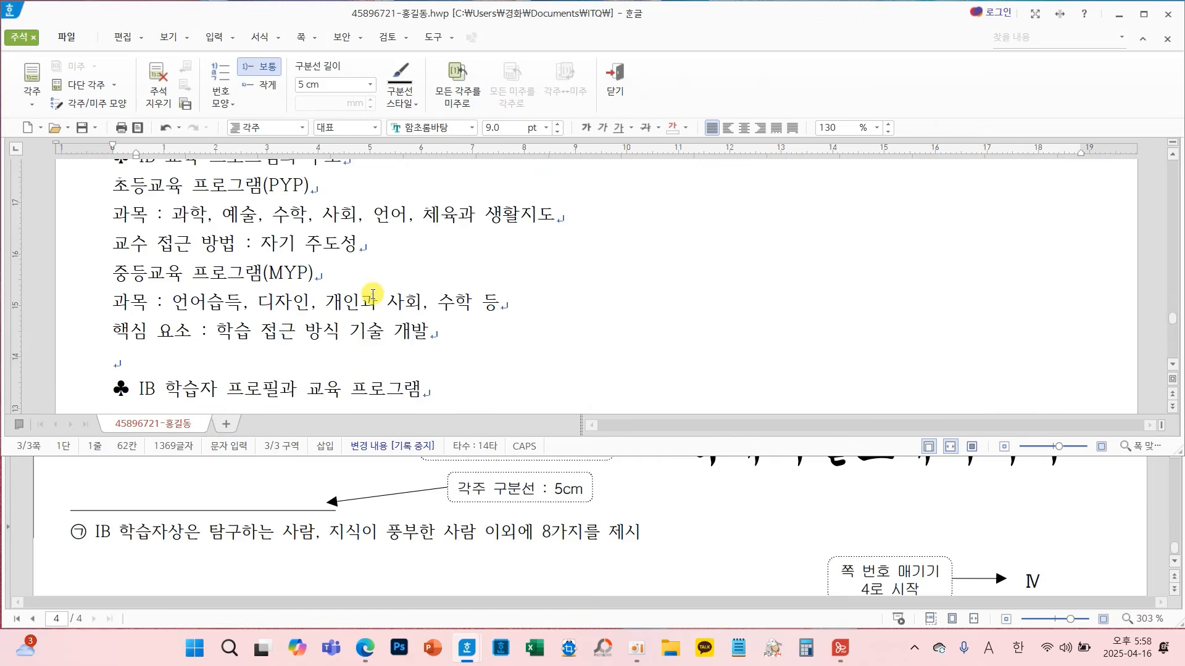
Add an empty line below the heading "♣ IB 학습자 프로필과 교육 프로그램"
scroll(373, 294, down, 1)
click(424, 307)
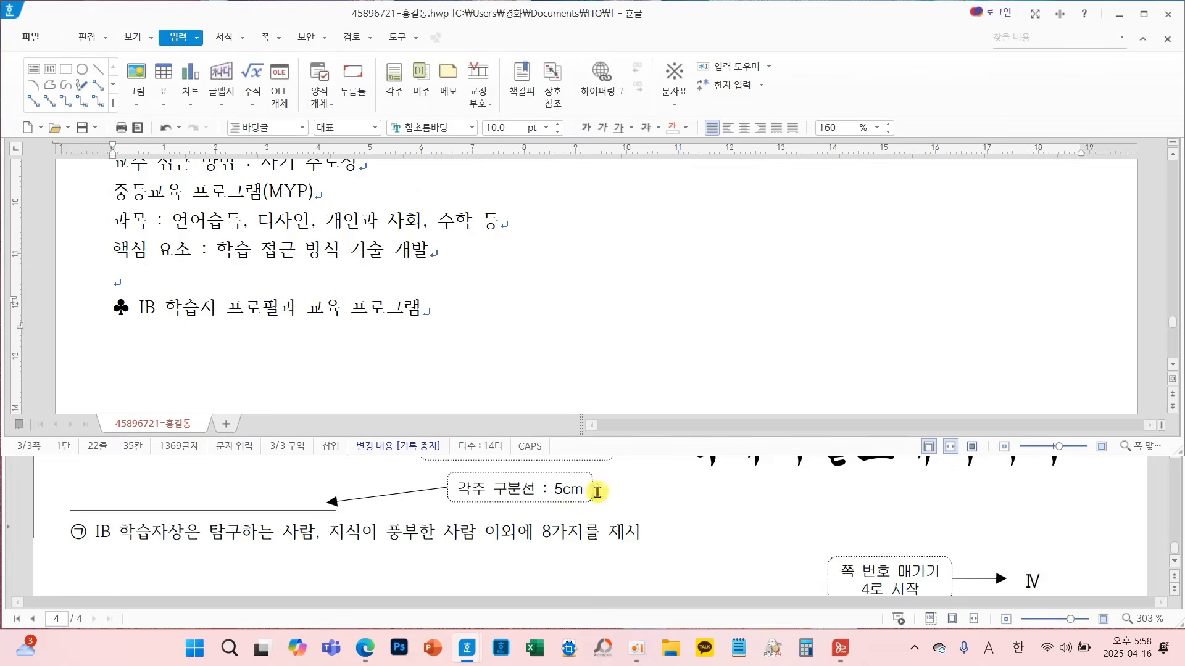
scroll(597, 492, up, 5)
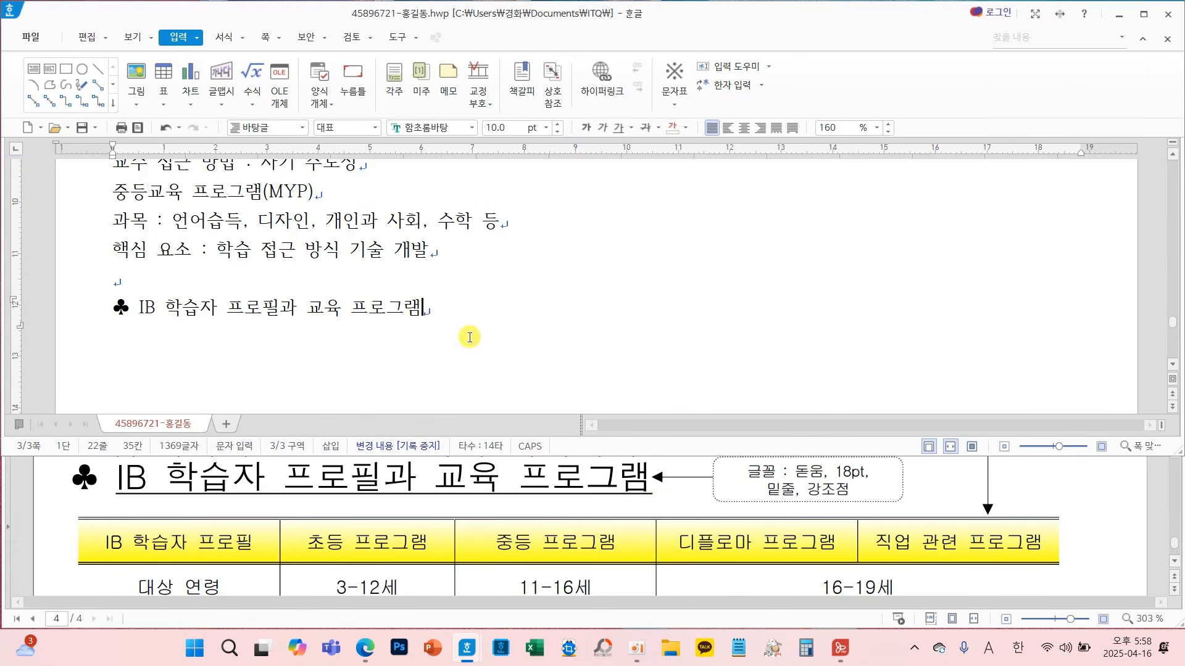
key(Down)
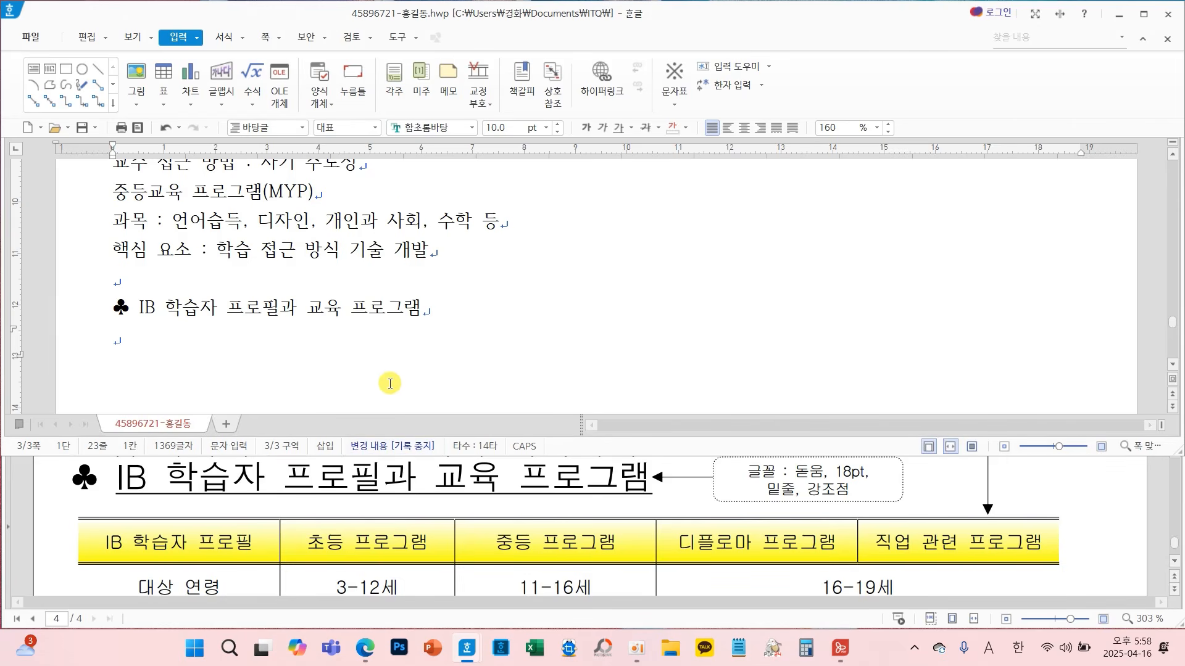
key(Return)
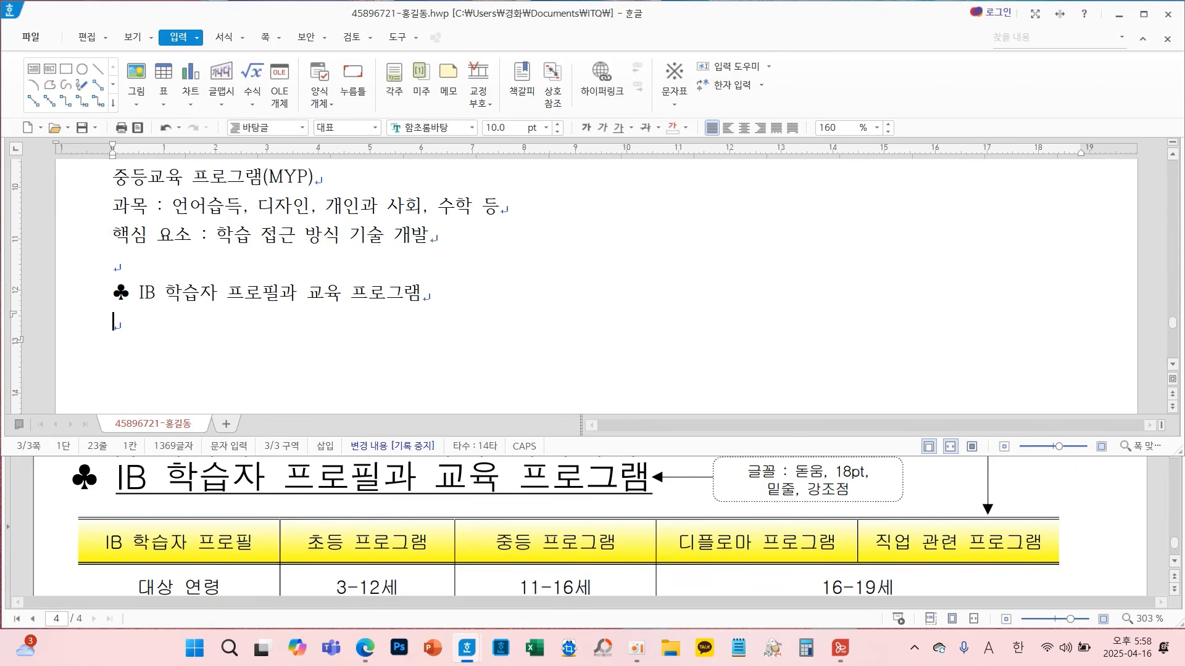
Insert a table of 5 rows and 5 columns, treated as a character (글자처럼 취급), on the empty line below the heading
scroll(492, 523, down, 1)
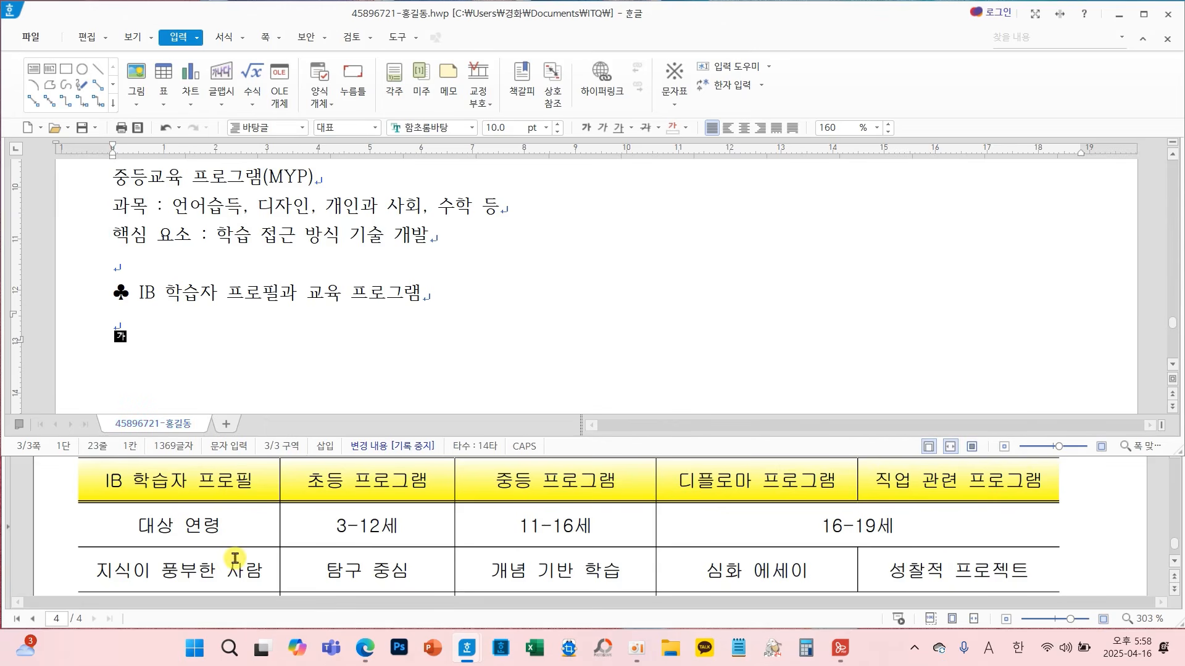
scroll(235, 558, down, 1)
scroll(304, 561, down, 1)
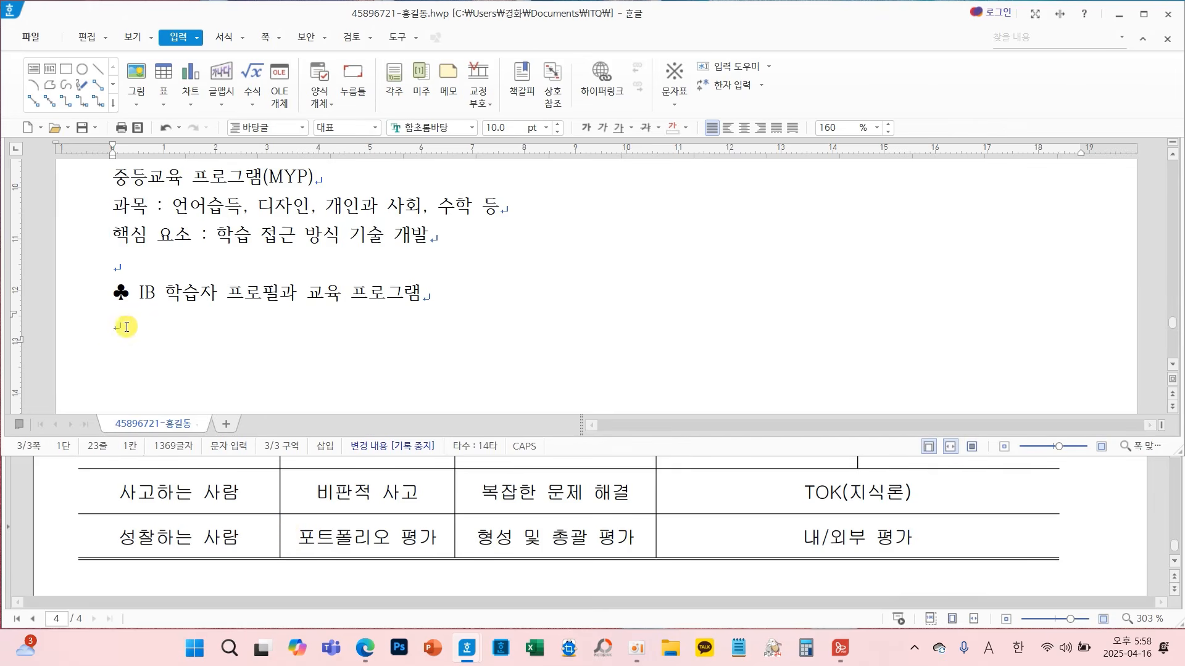
click(172, 74)
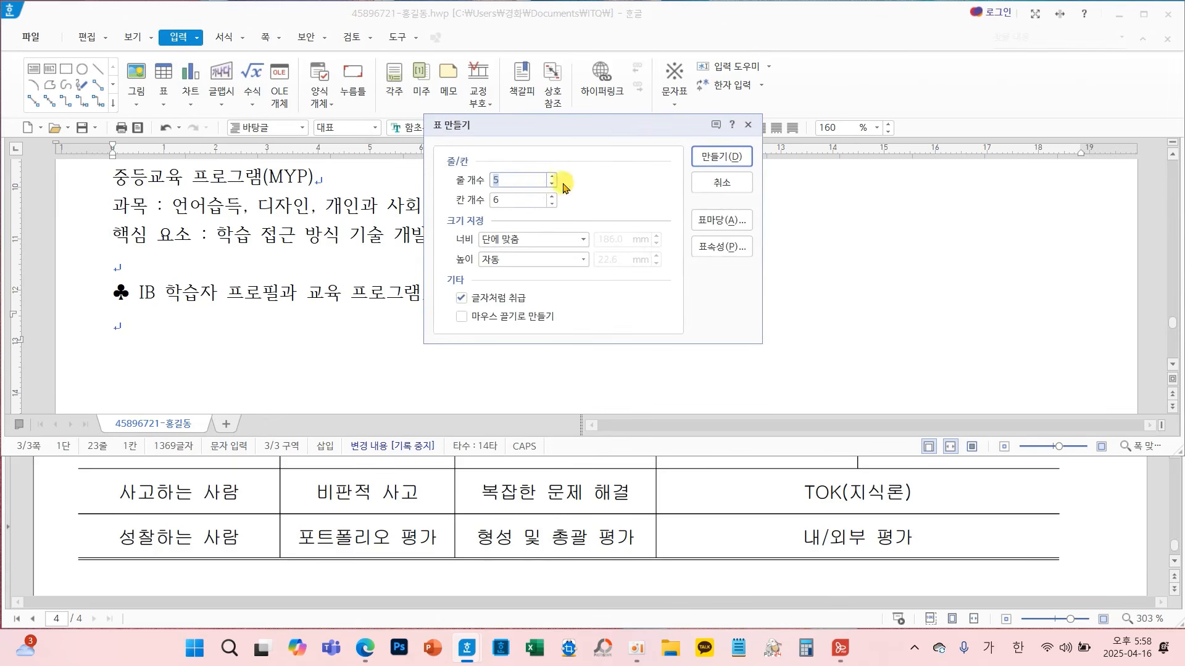
click(550, 199)
click(549, 205)
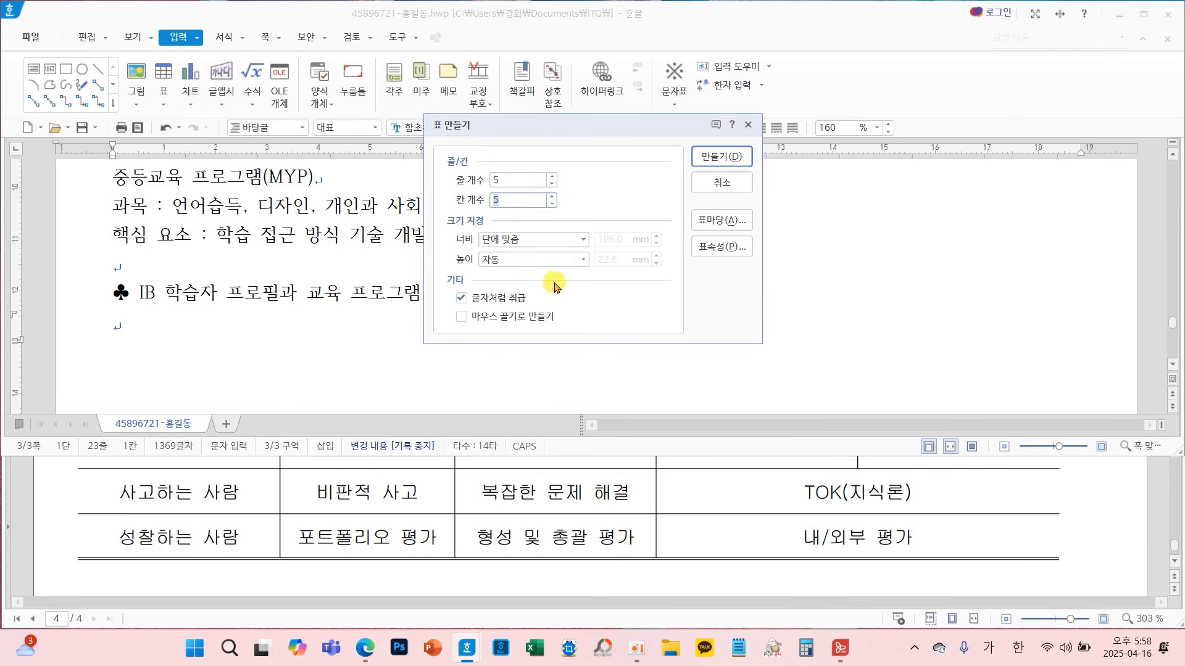
key(ctrl+2)
drag(434, 279, 544, 311)
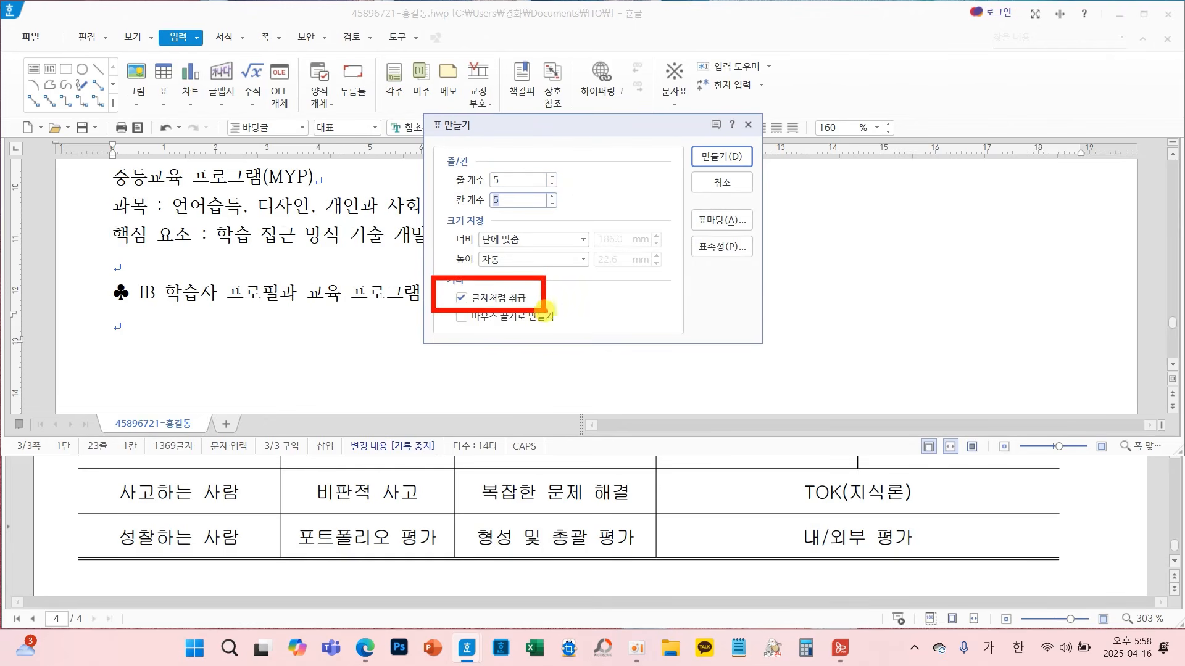
key(Escape)
click(721, 156)
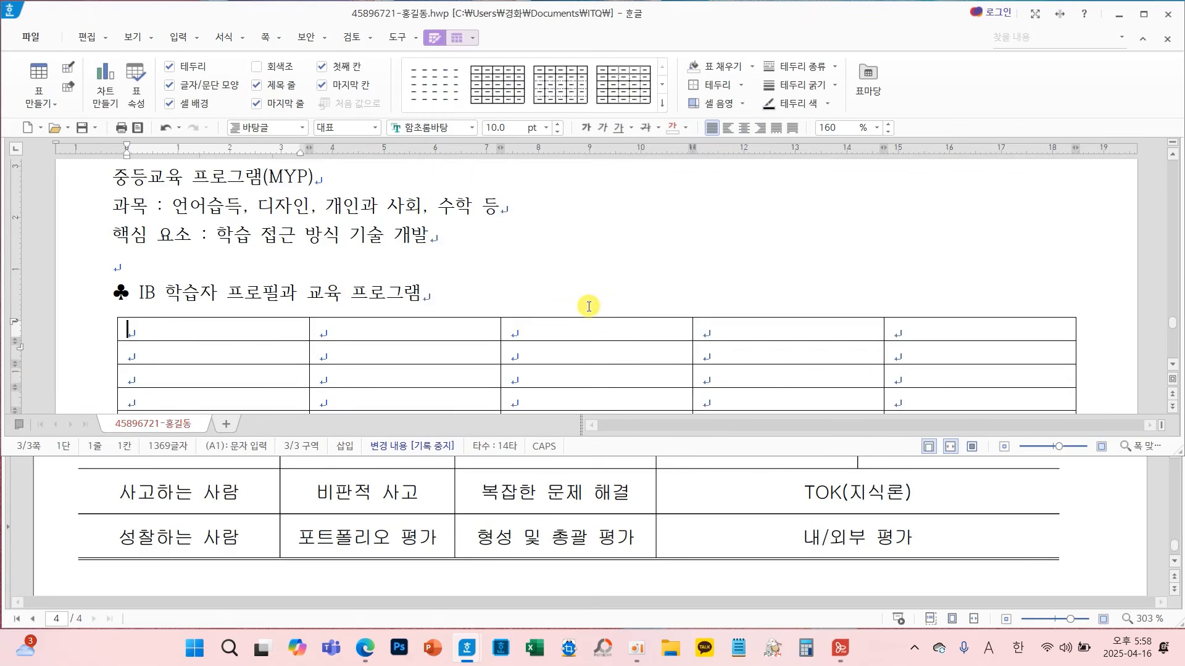
Select all cells of the new table and increase the height of every row by two increments
scroll(588, 306, down, 2)
scroll(588, 303, up, 1)
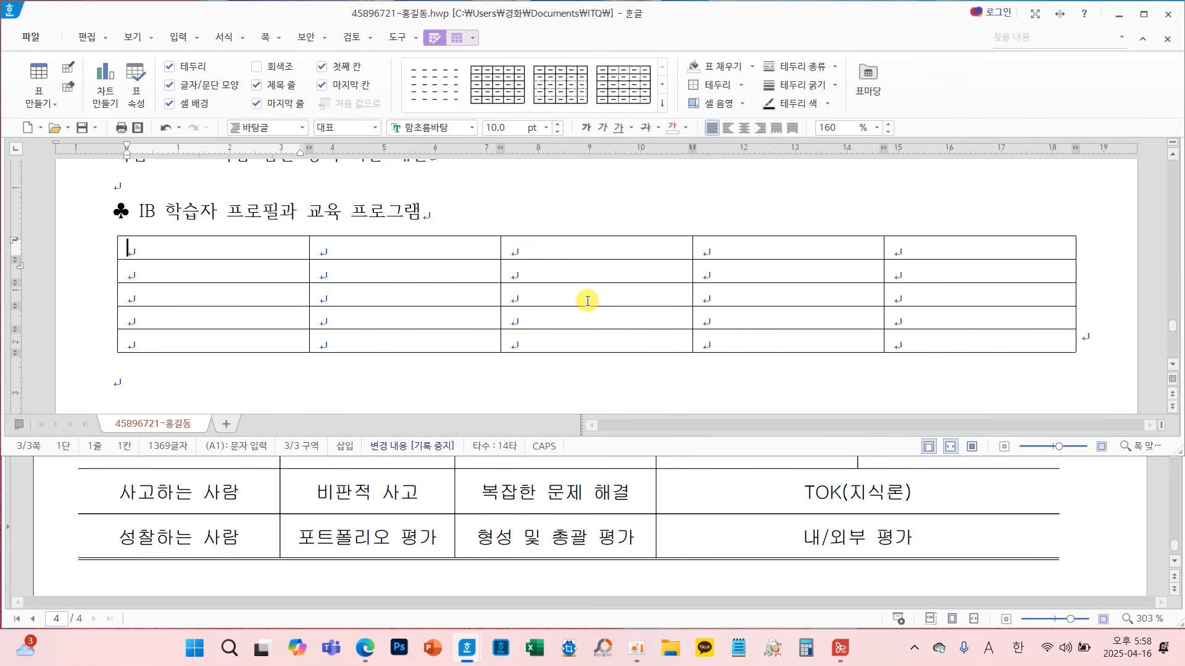
key(F5)
key(F5)
key(F5)
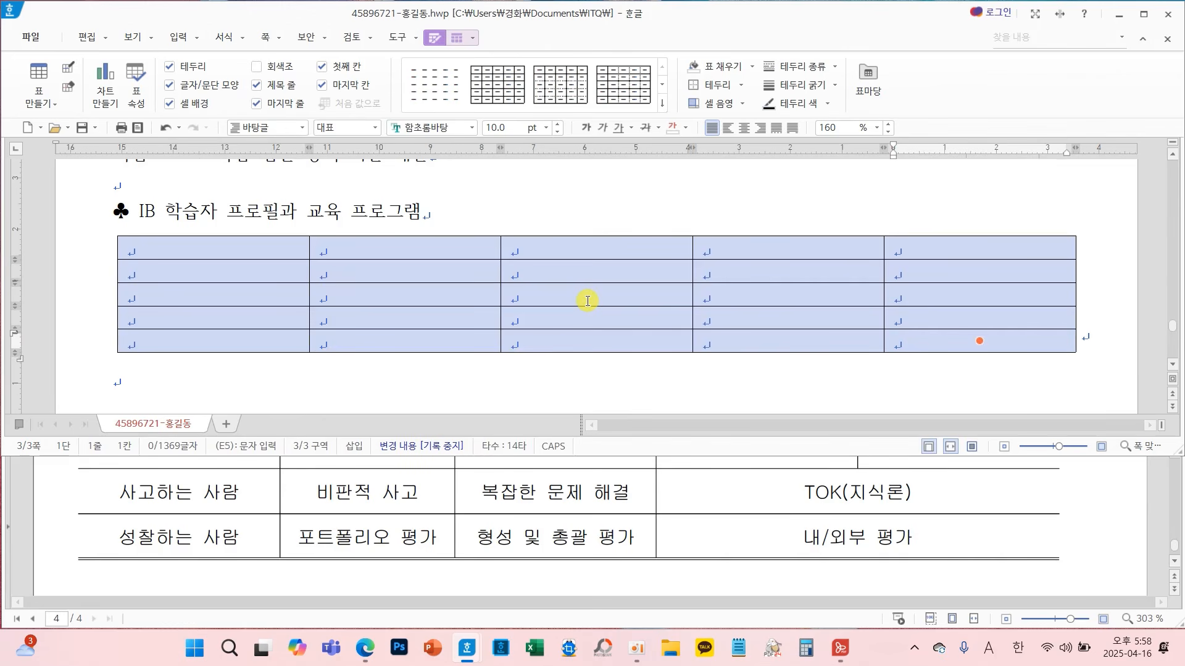
key(ctrl+Down)
key(ctrl+Down)
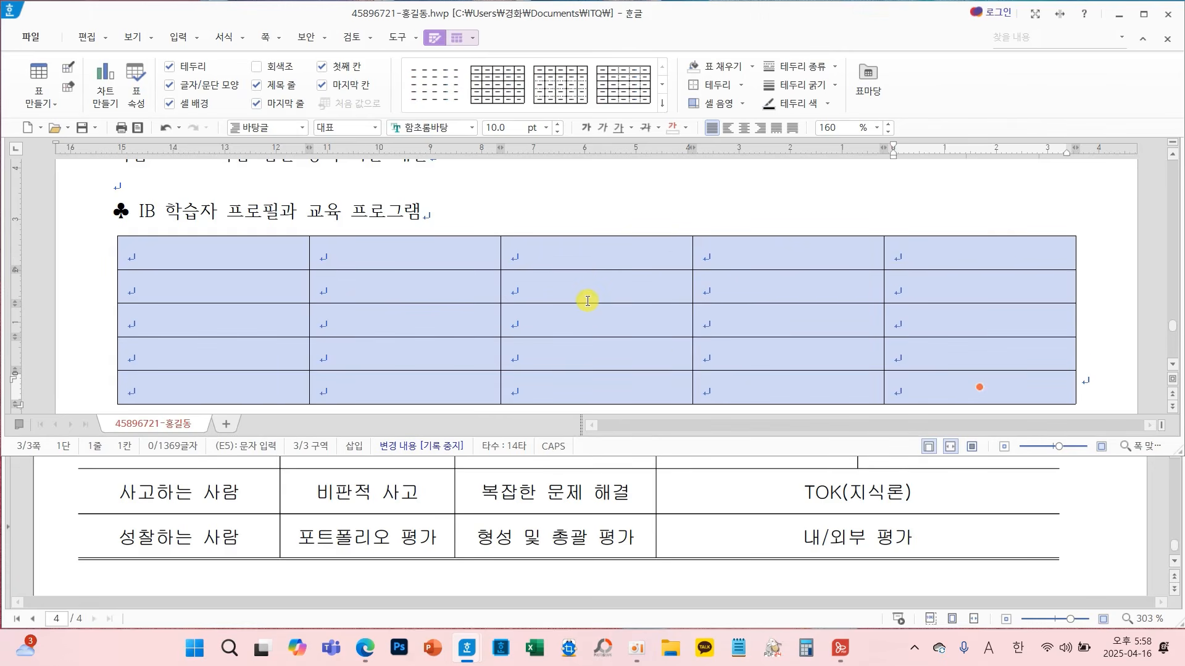
Set the font of all table cells to 굴림 and centre-align their contents
scroll(808, 530, up, 5)
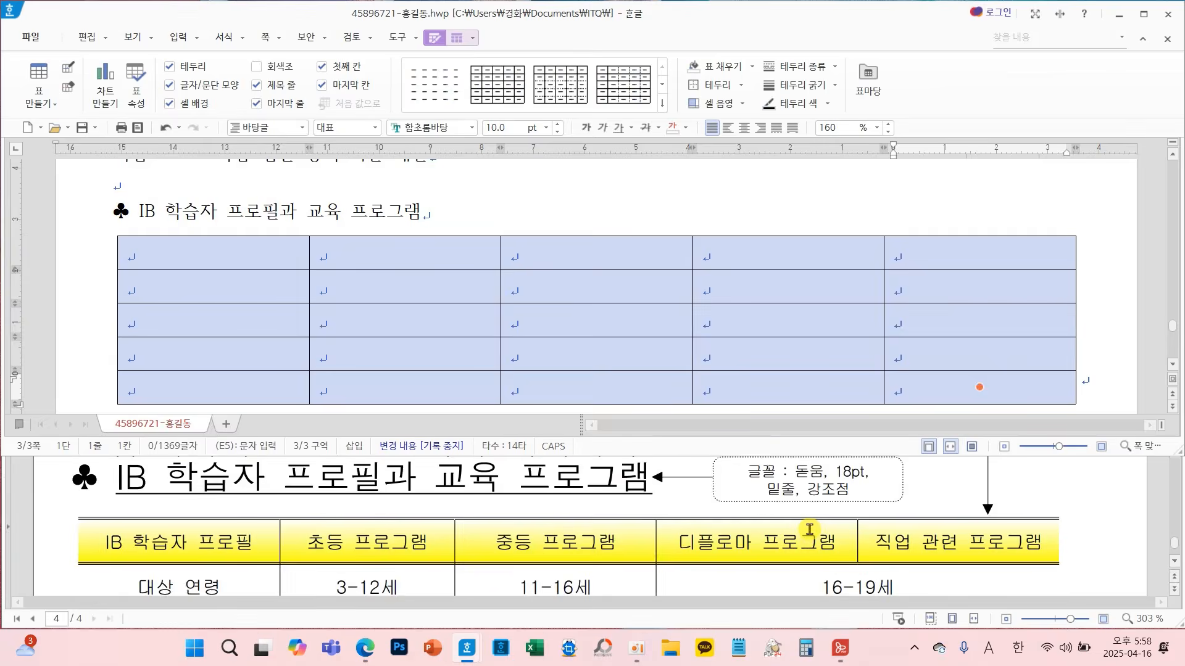
scroll(808, 531, up, 1)
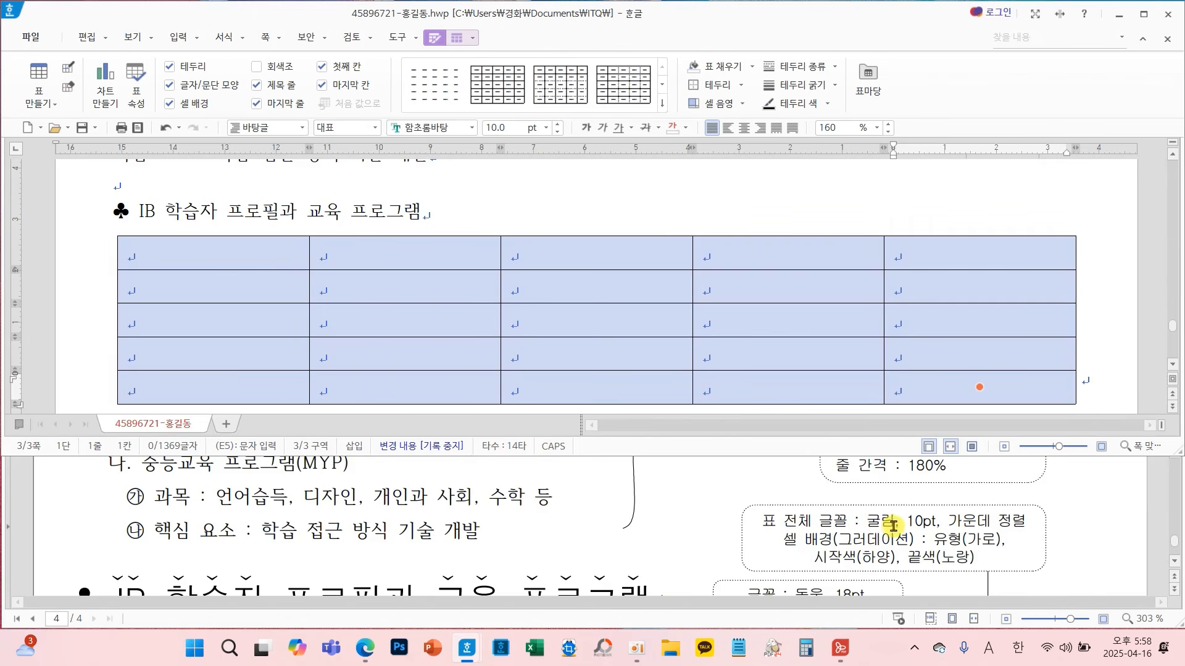
mouse_move(752, 507)
mouse_down()
mouse_move(940, 565)
mouse_move(1046, 578)
mouse_up()
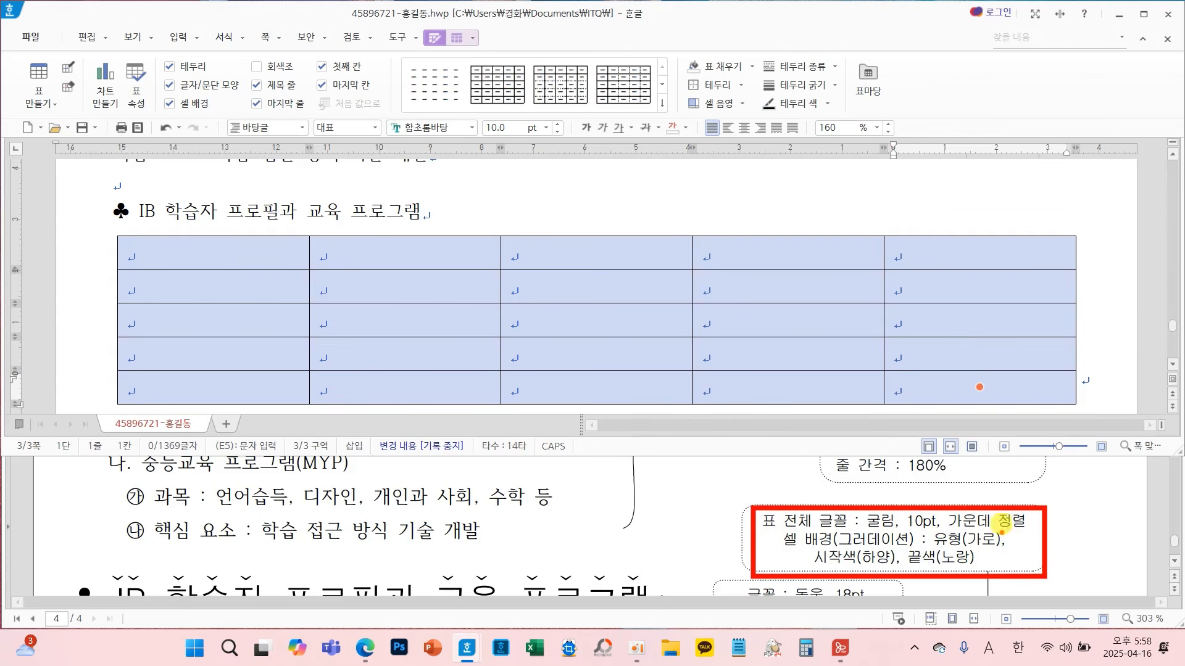
key(Escape)
click(472, 128)
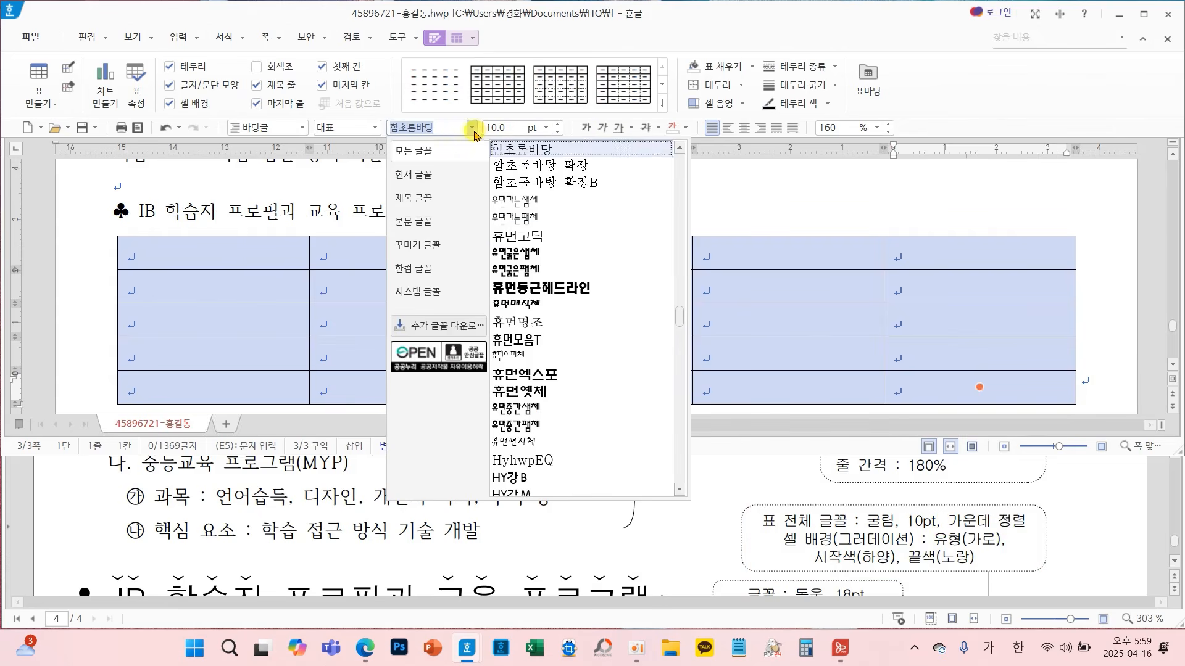
drag(678, 322, 679, 148)
click(526, 154)
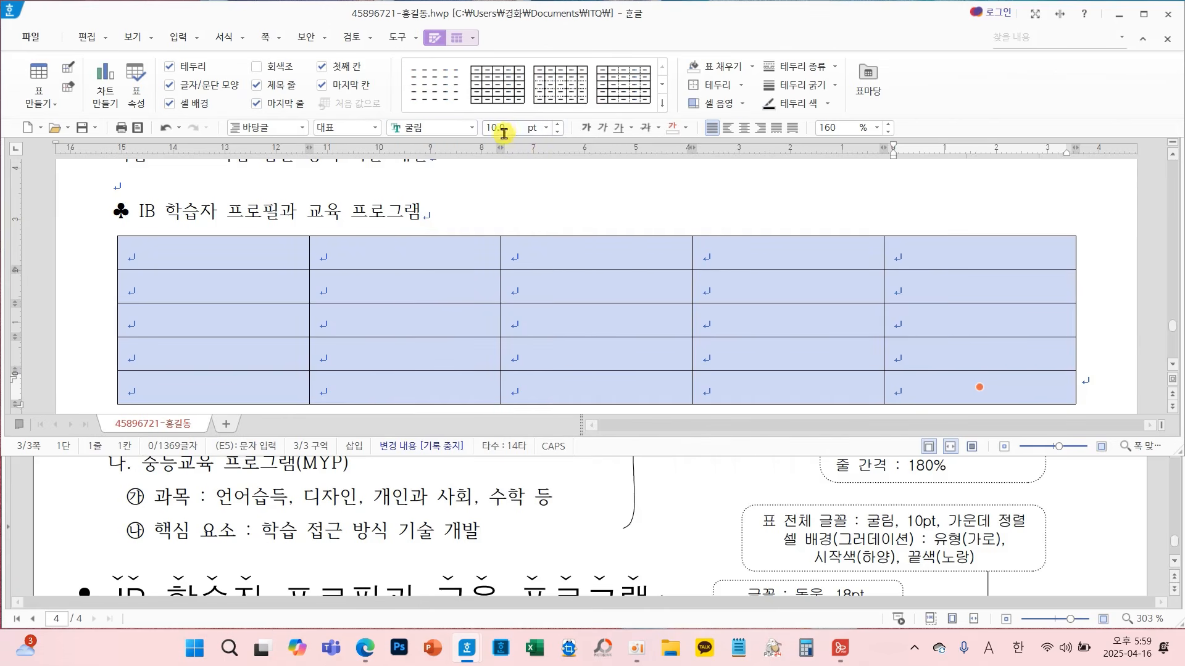
click(741, 132)
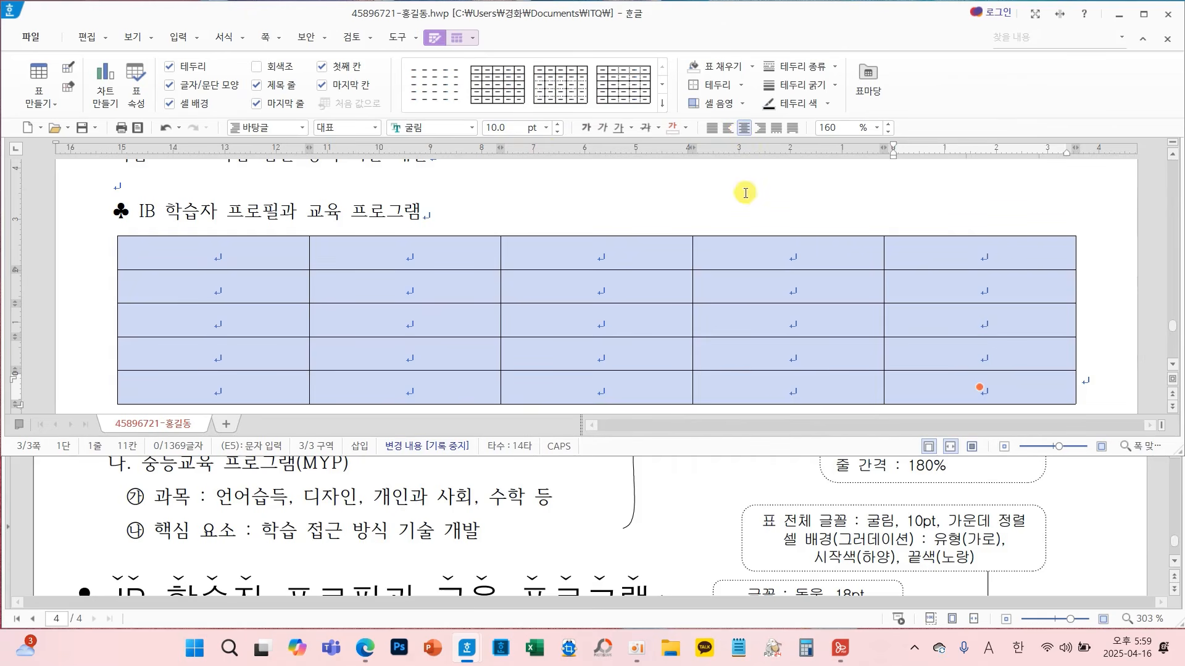
Remove the left and right outer borders of the table by setting their line type to none
scroll(780, 484, down, 2)
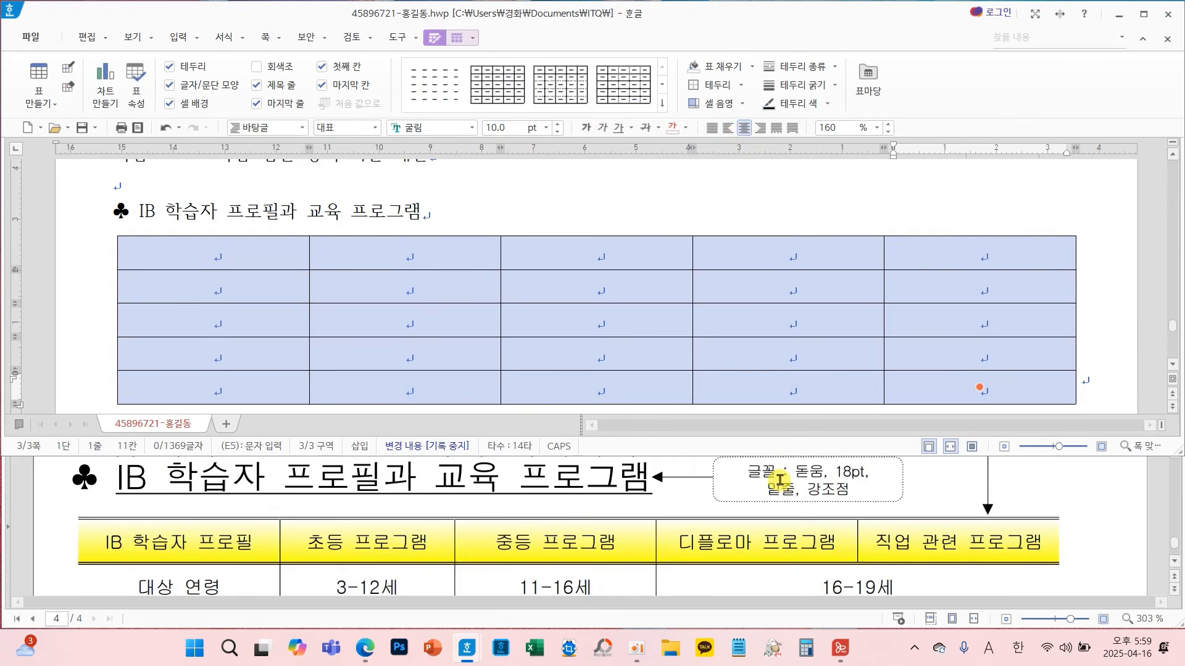
scroll(779, 480, down, 2)
scroll(782, 483, up, 2)
drag(98, 525, 106, 564)
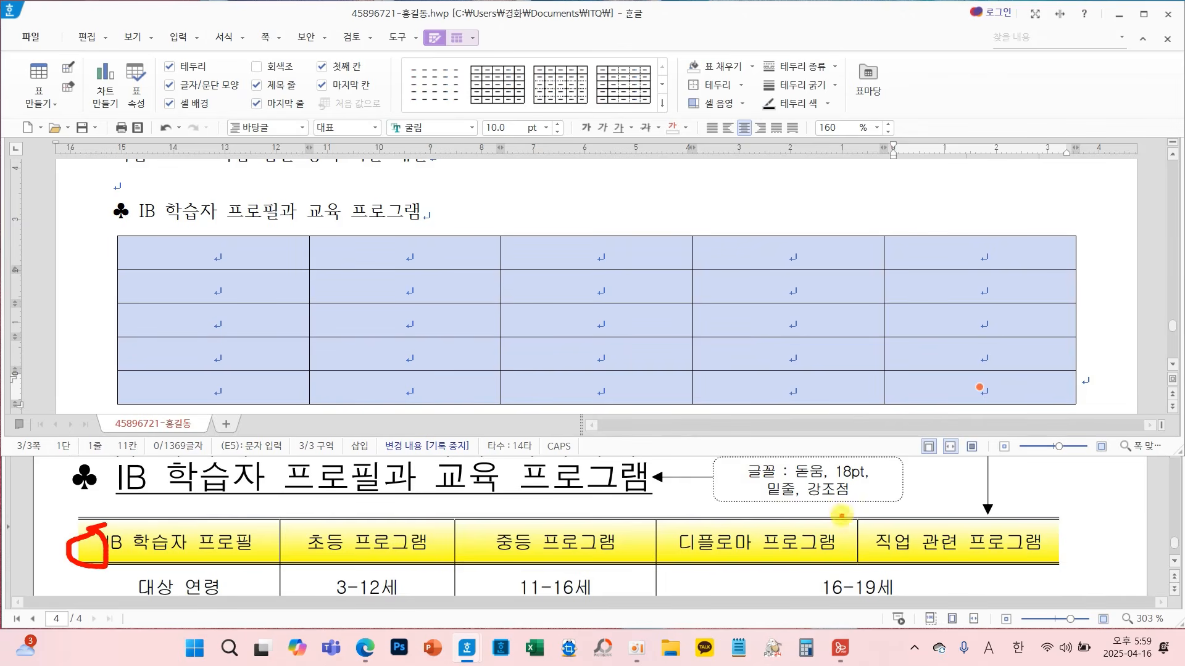
mouse_move(1072, 546)
mouse_down()
mouse_move(1062, 559)
mouse_move(1087, 550)
mouse_up()
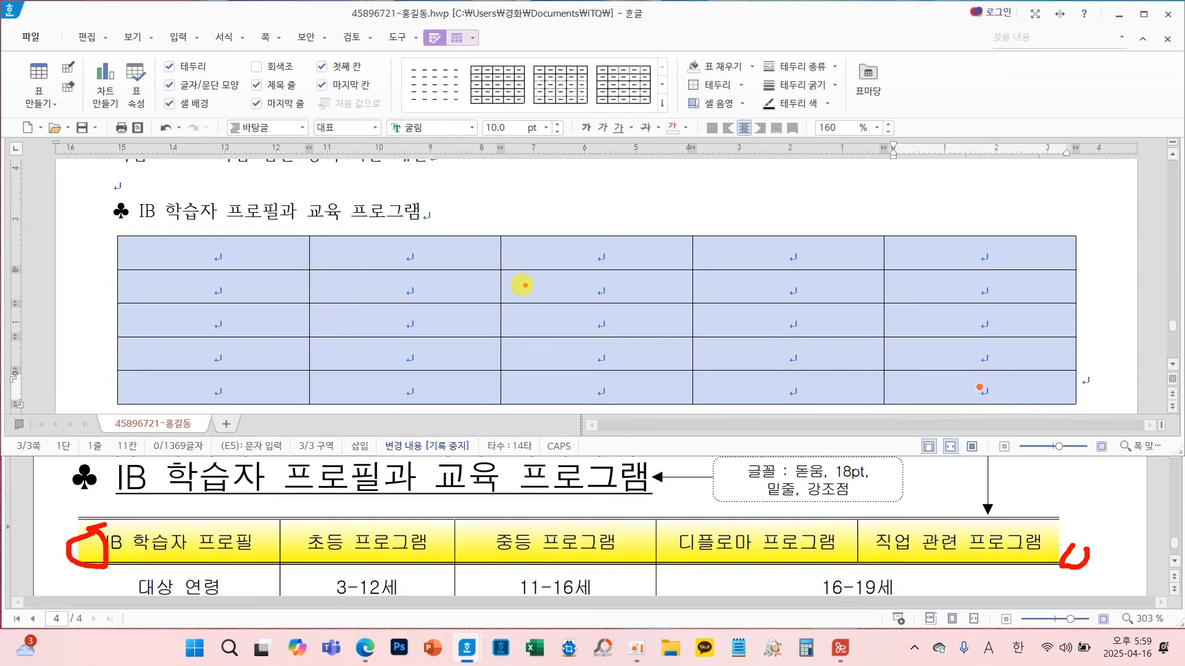
key(Escape)
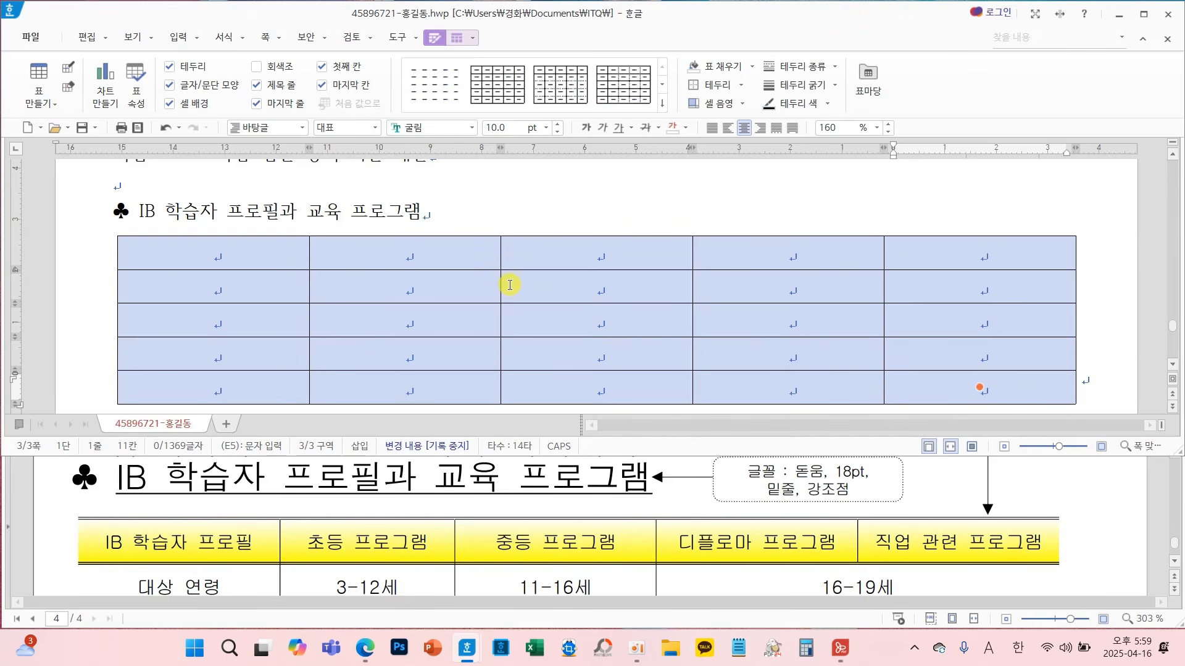
key(l)
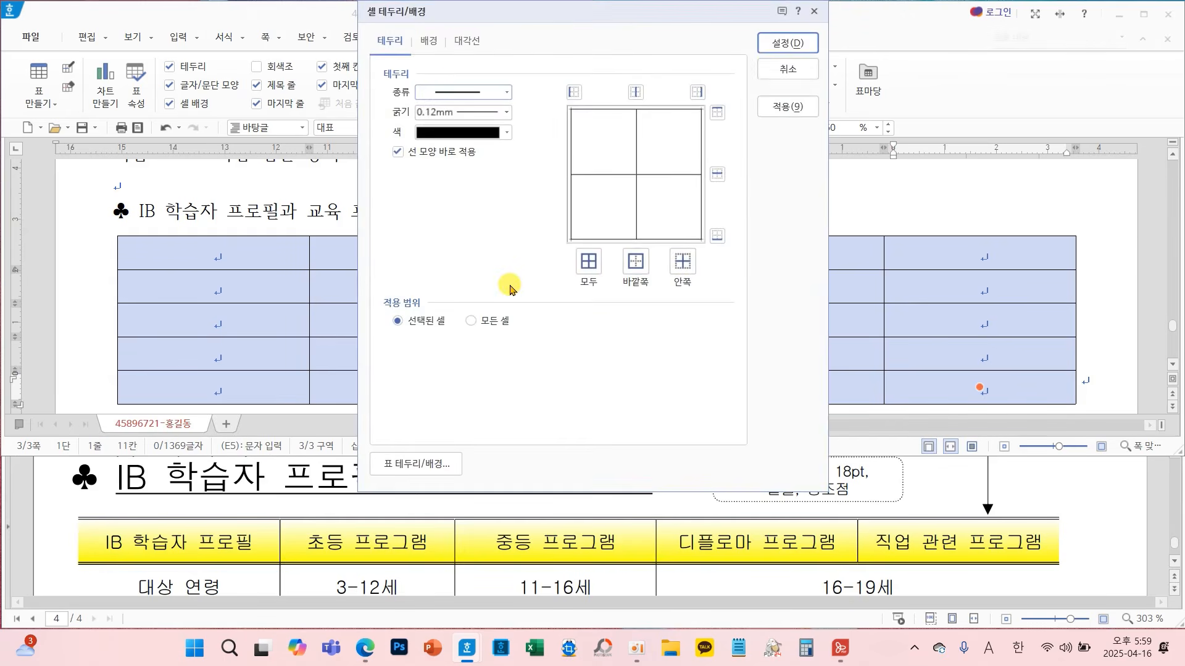
click(425, 93)
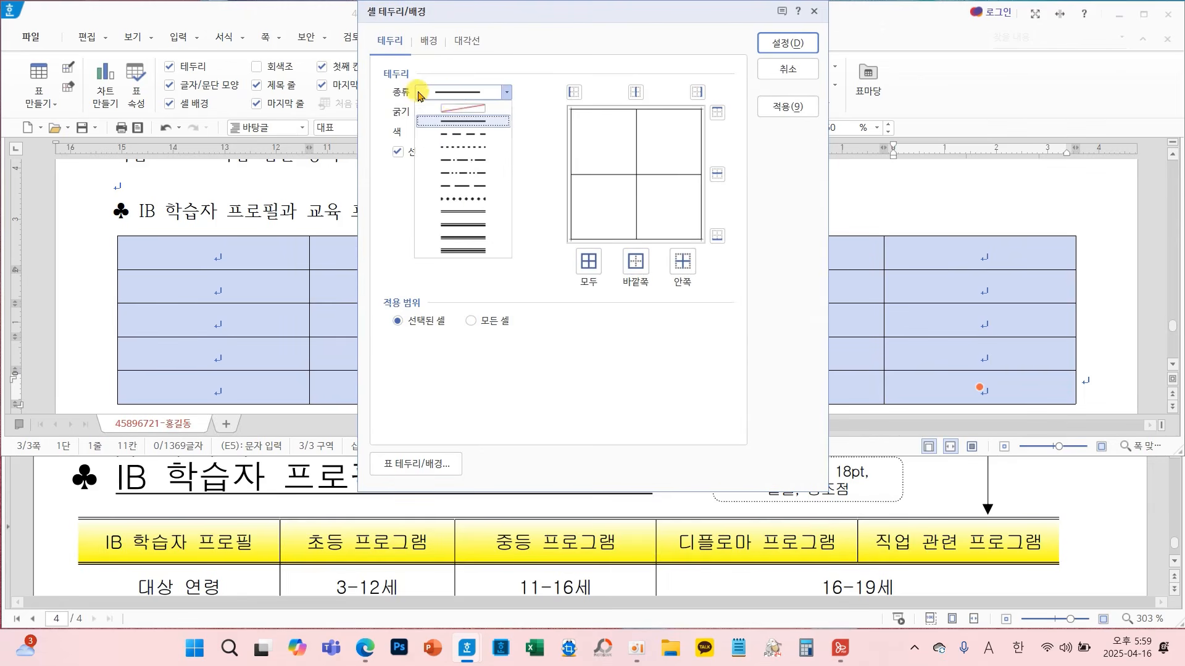
click(454, 109)
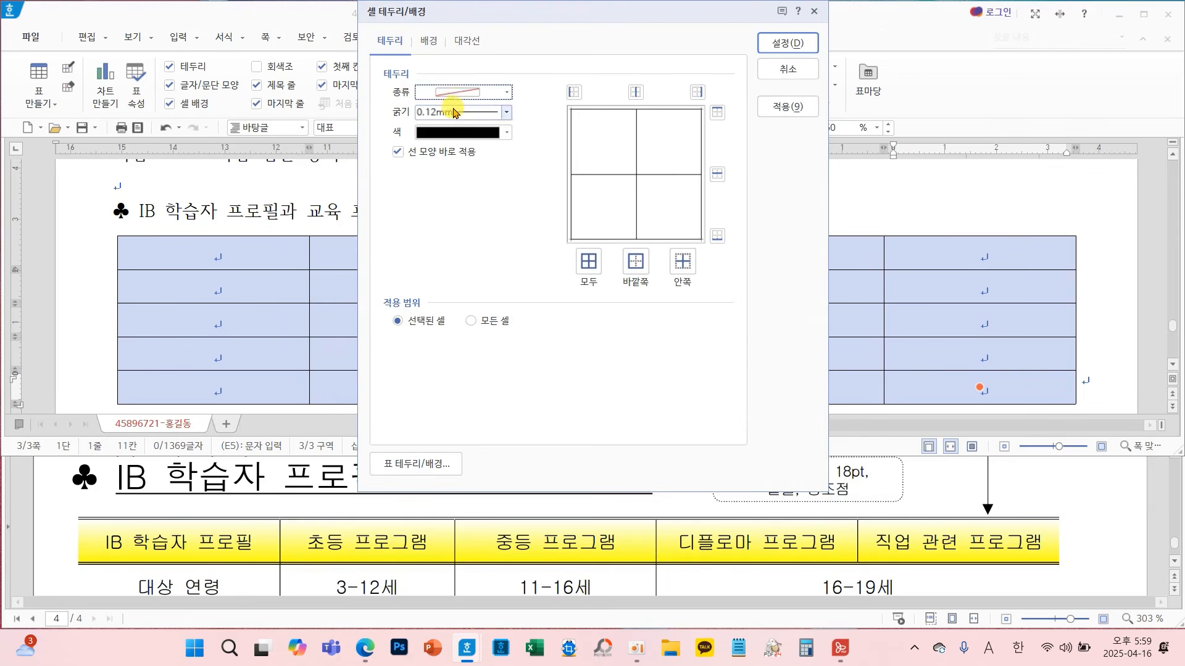
click(576, 93)
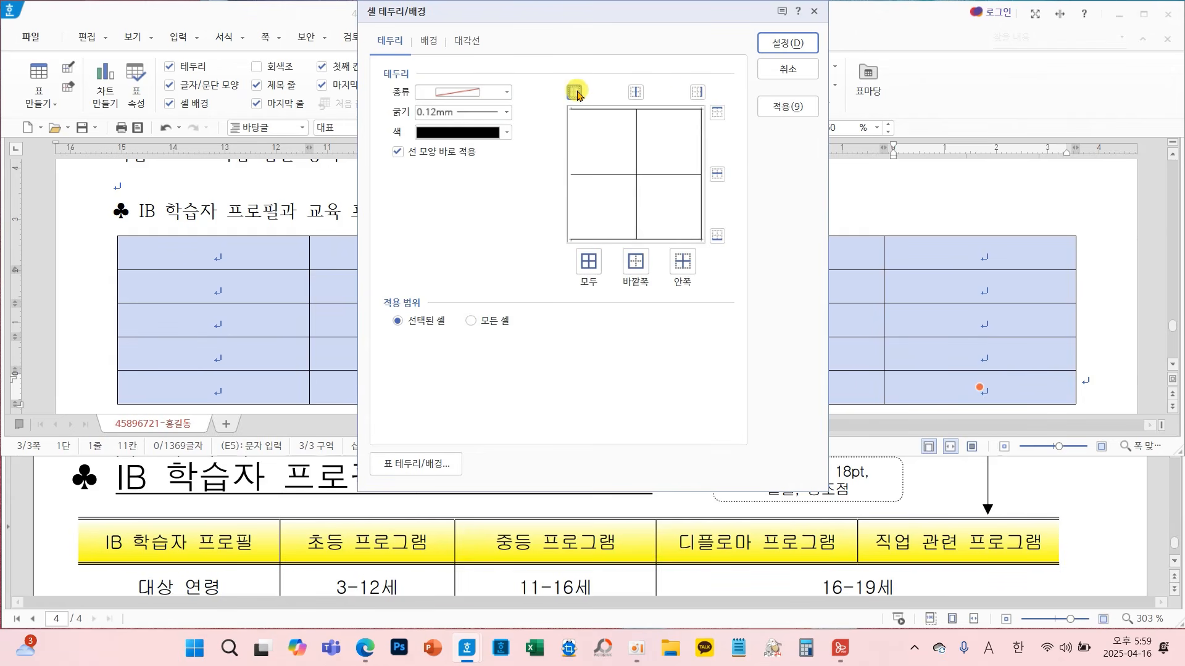
click(699, 94)
click(793, 42)
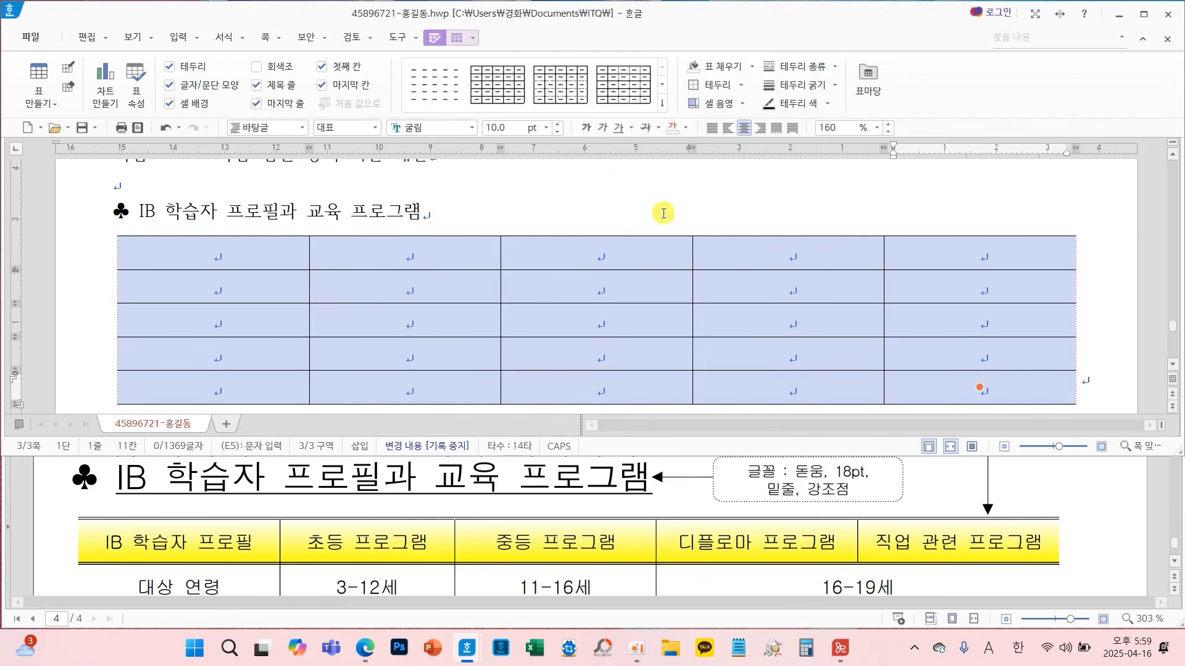
Apply a 0.5 mm double line to the top and bottom outer borders of the table
scroll(610, 516, down, 2)
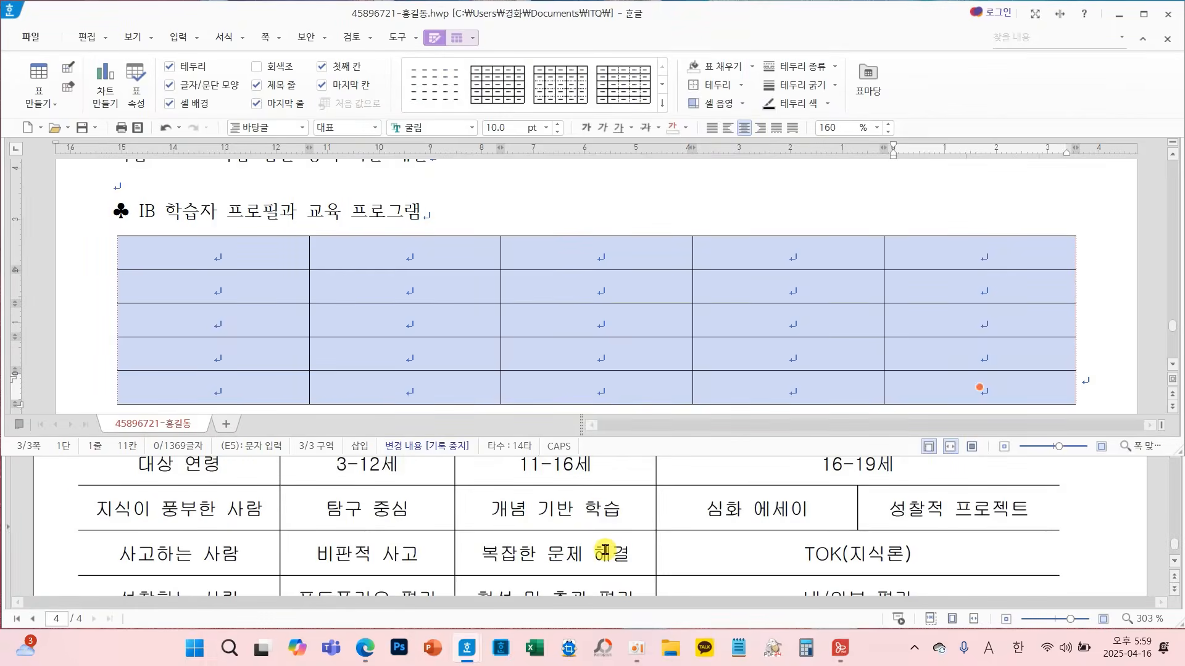
scroll(605, 548, down, 1)
key(l)
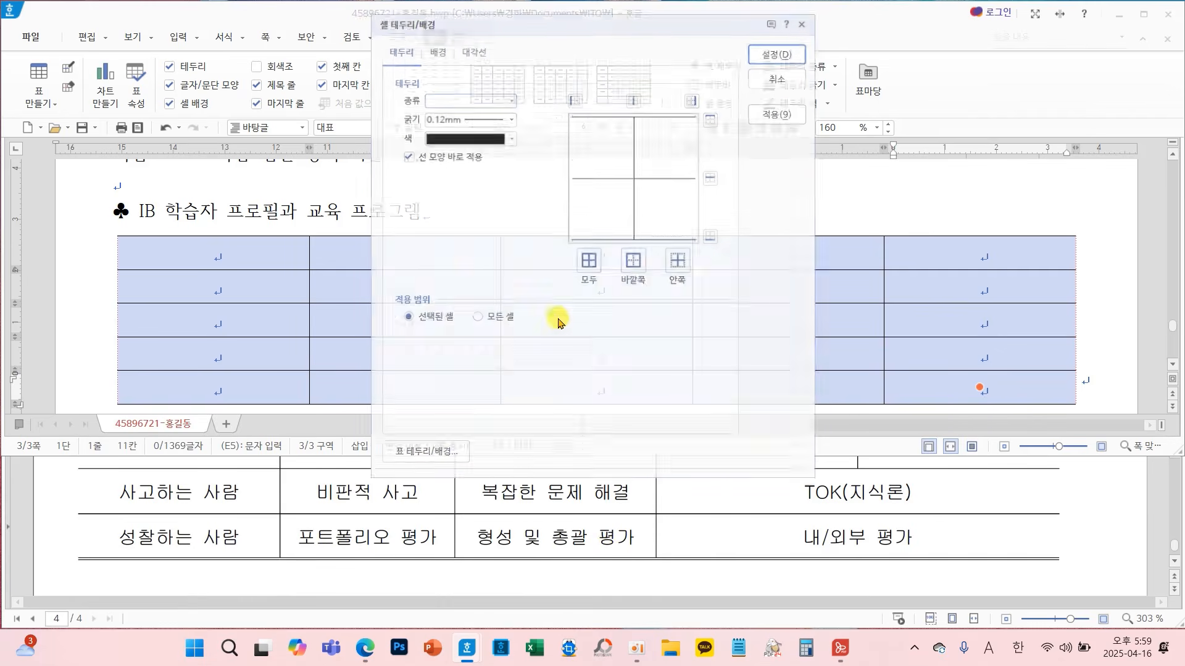
click(494, 93)
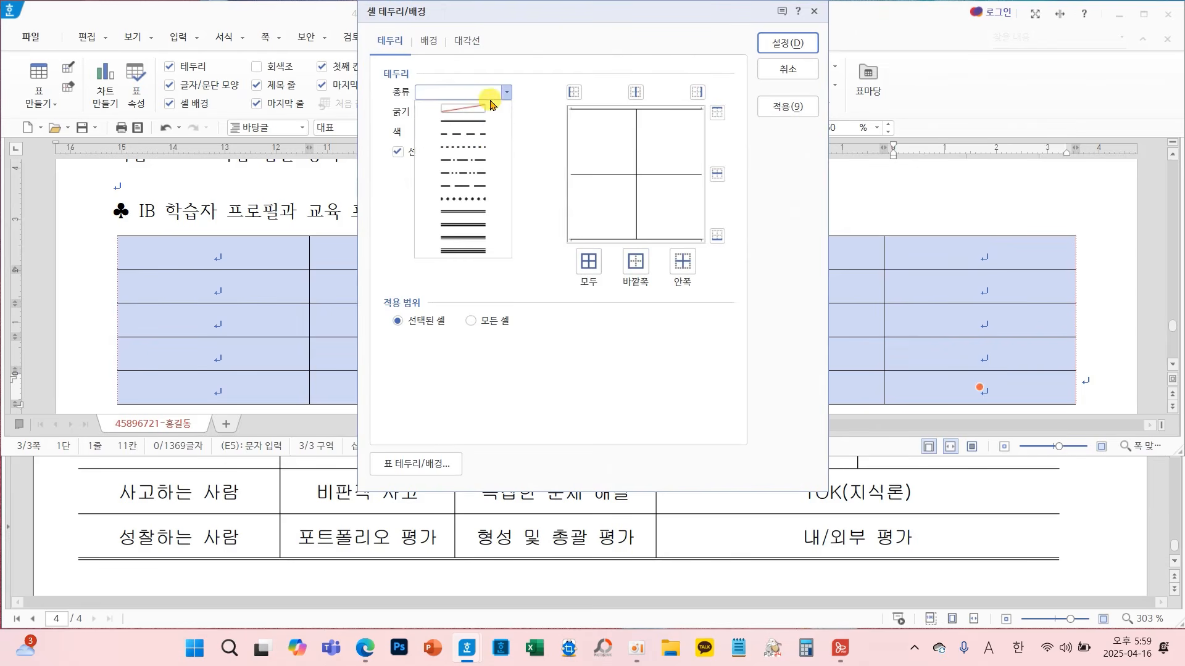
click(467, 210)
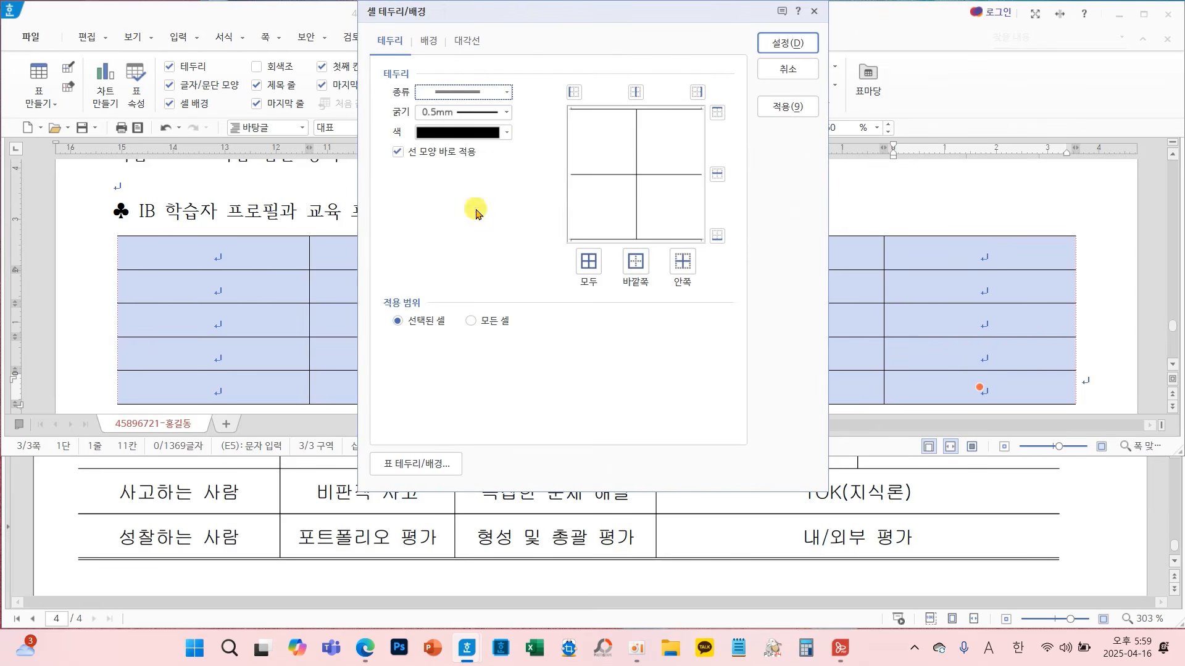
click(716, 113)
click(716, 237)
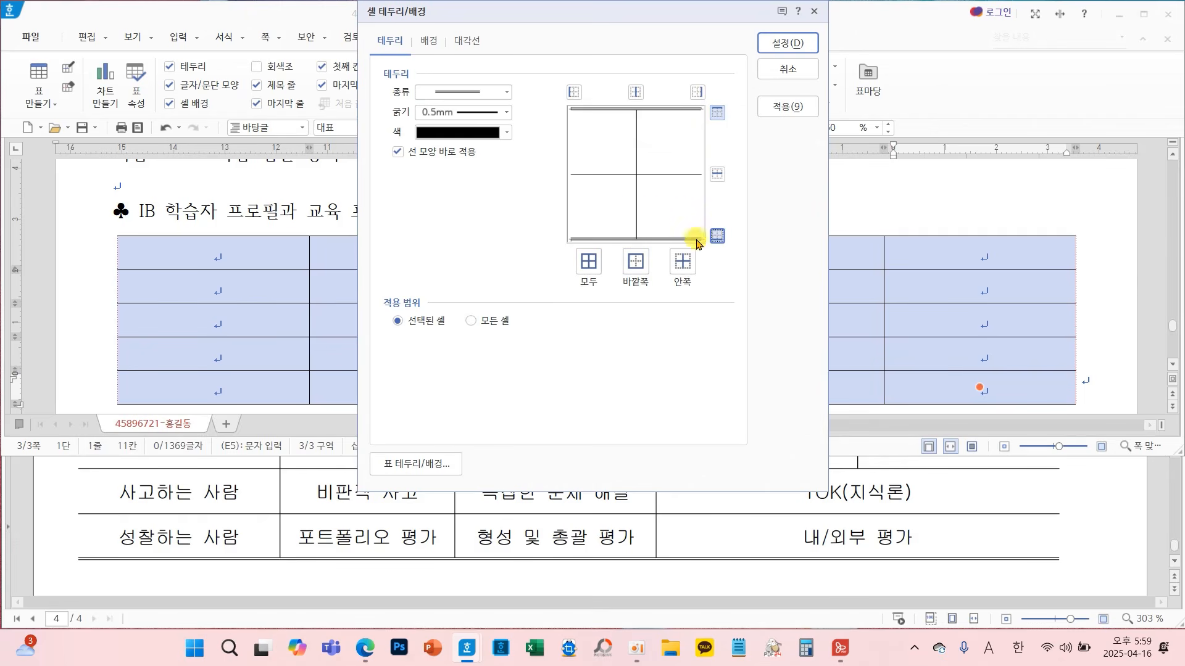
click(791, 43)
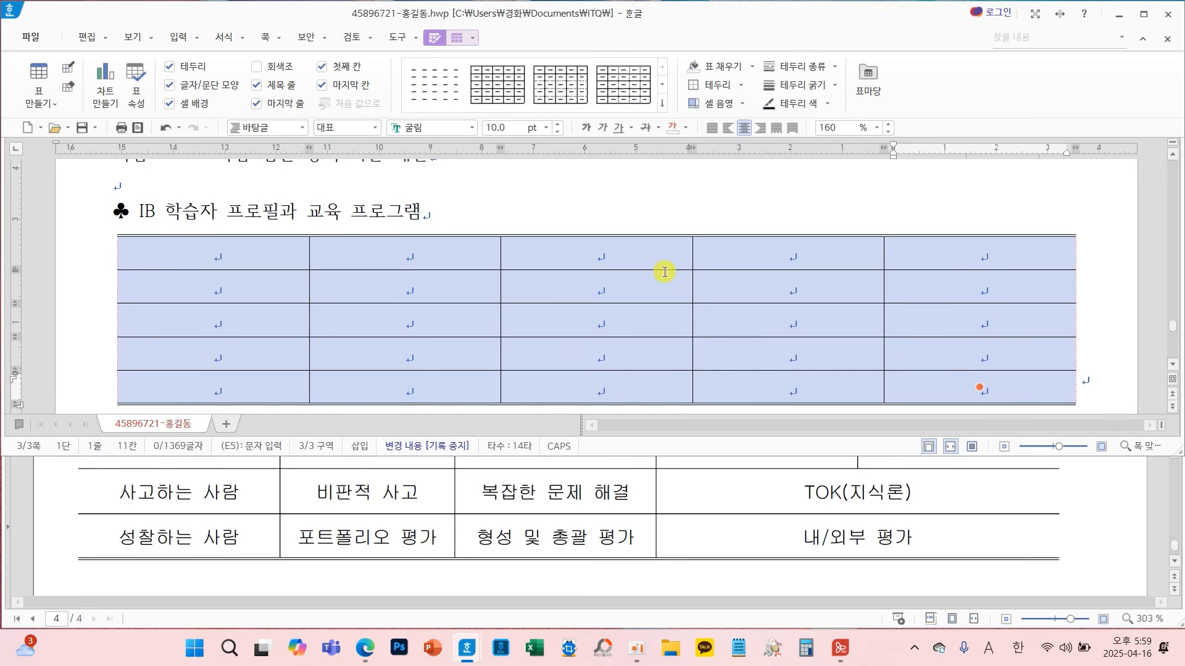
scroll(763, 554, up, 3)
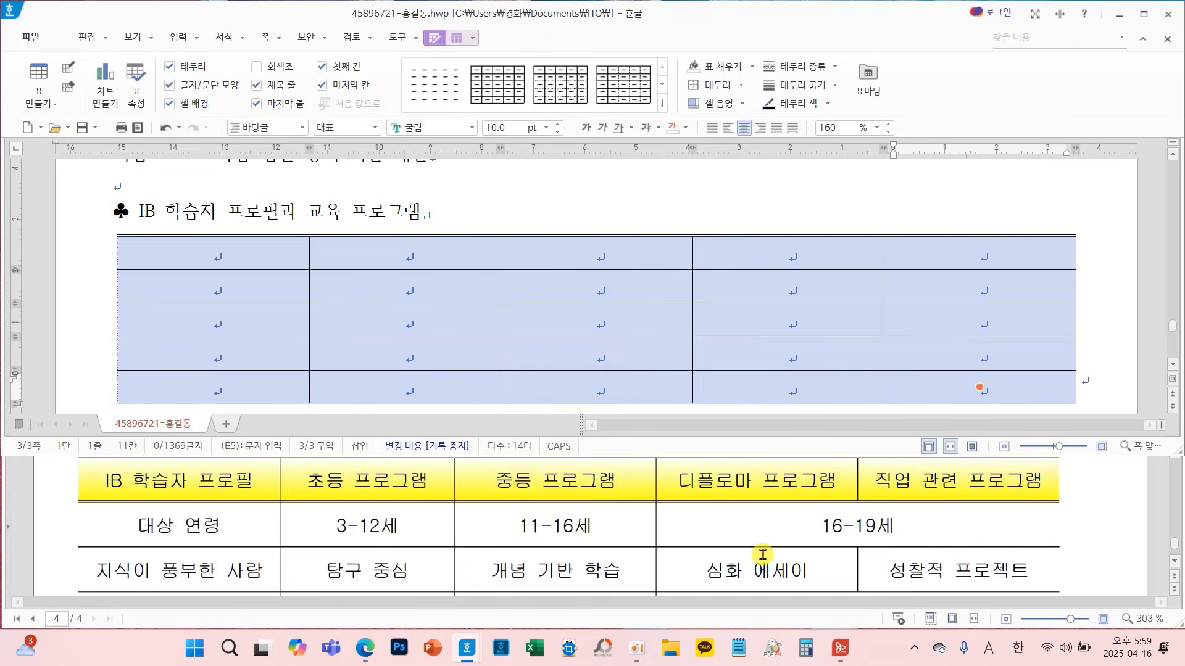
Apply a 0.5 mm double line to the bottom border of the table's header row
mouse_move(635, 491)
mouse_down()
mouse_move(610, 517)
mouse_move(659, 506)
mouse_move(625, 494)
mouse_up()
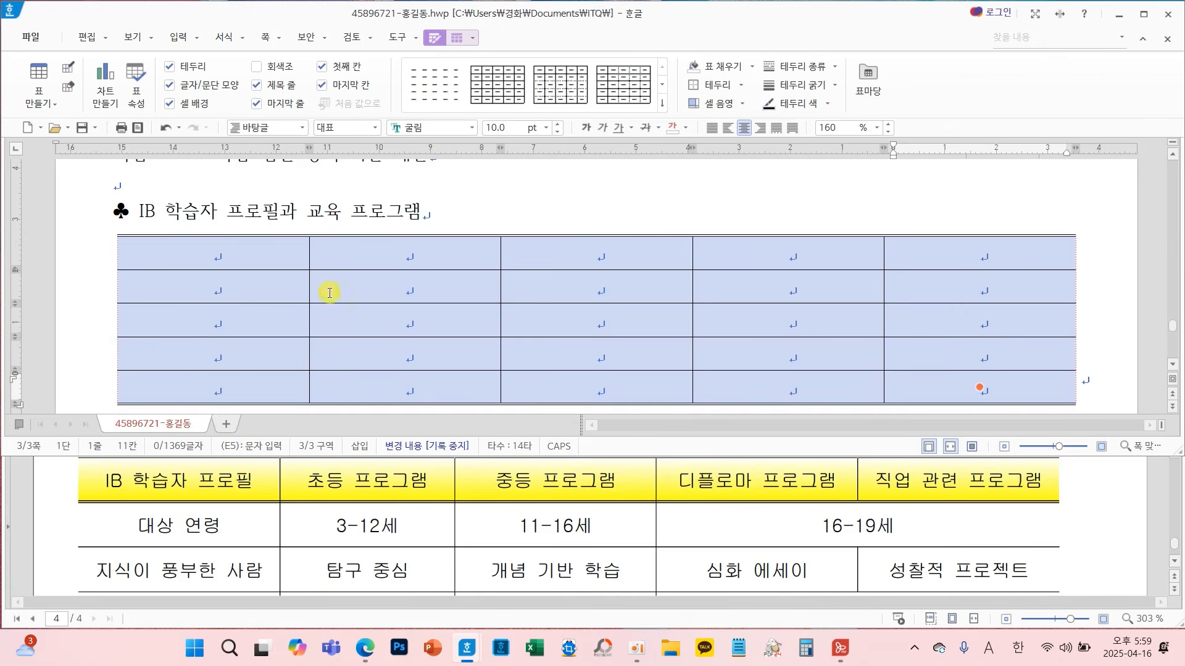
drag(277, 259, 959, 254)
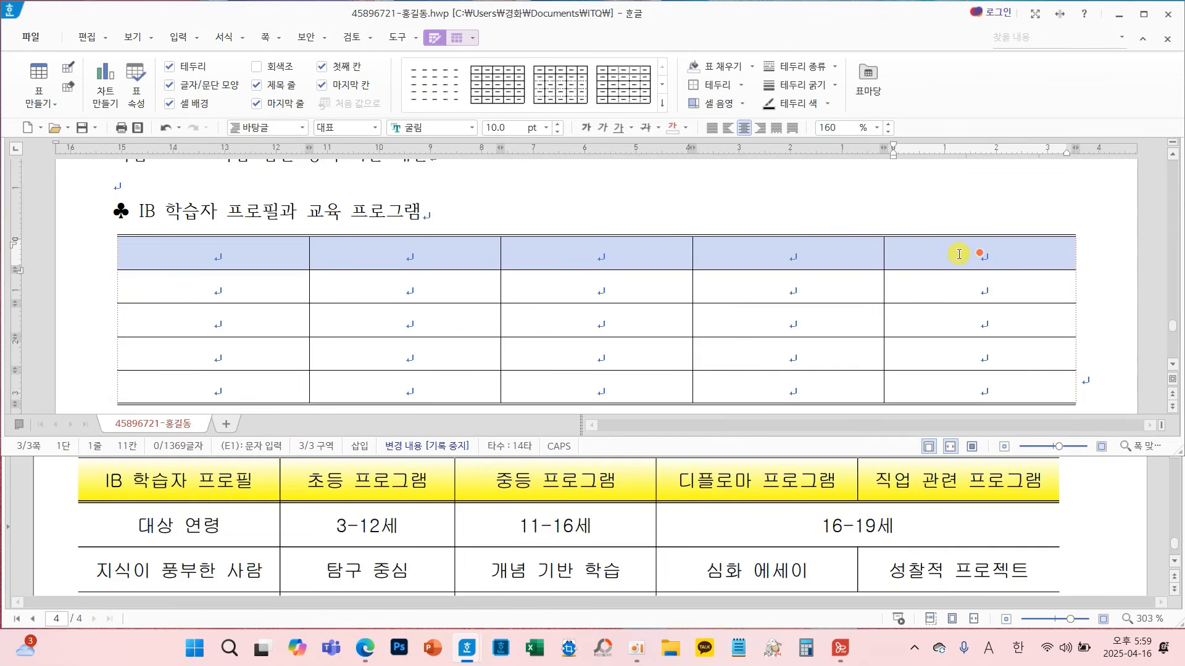
key(l)
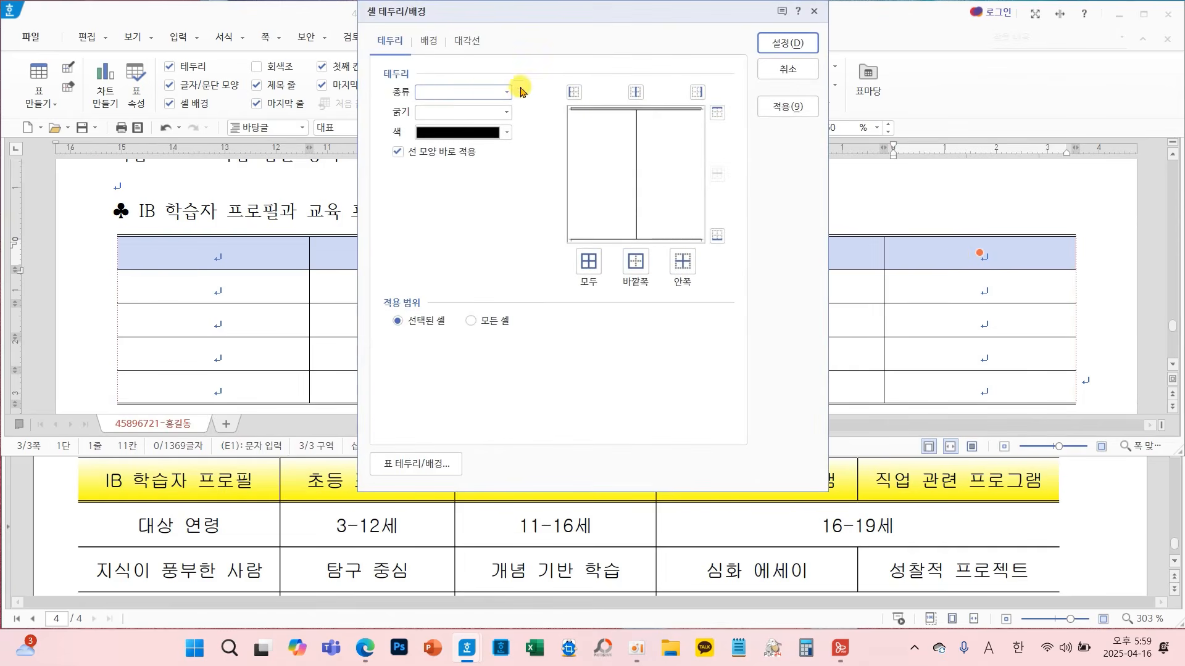
click(462, 92)
click(472, 211)
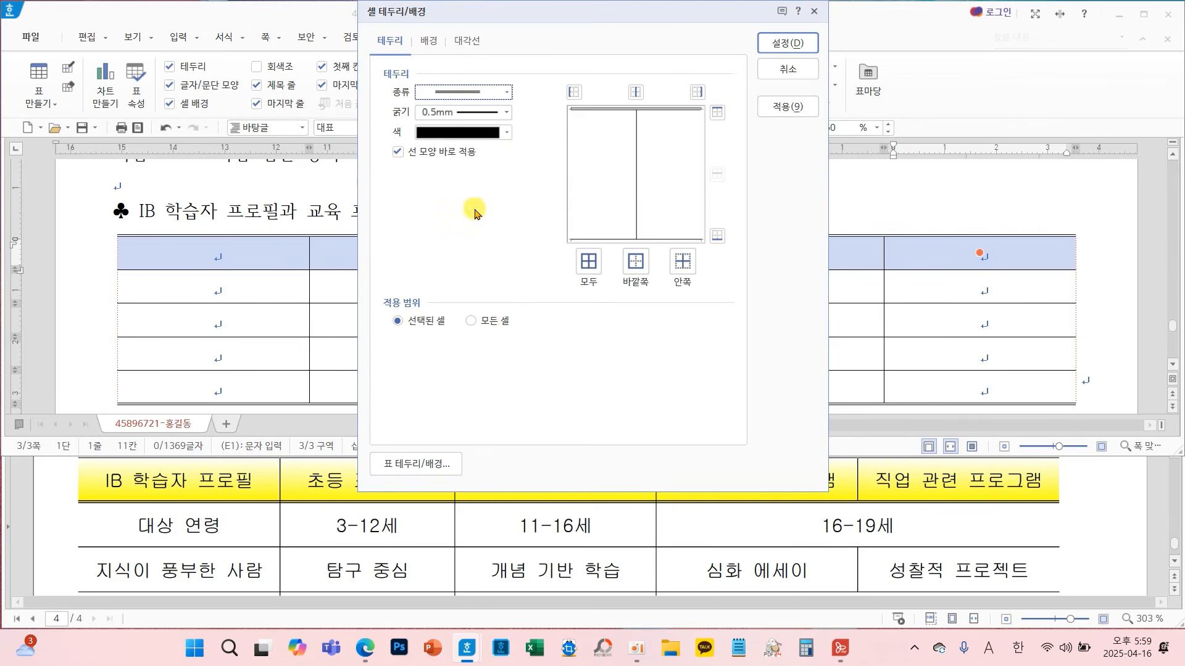
click(717, 238)
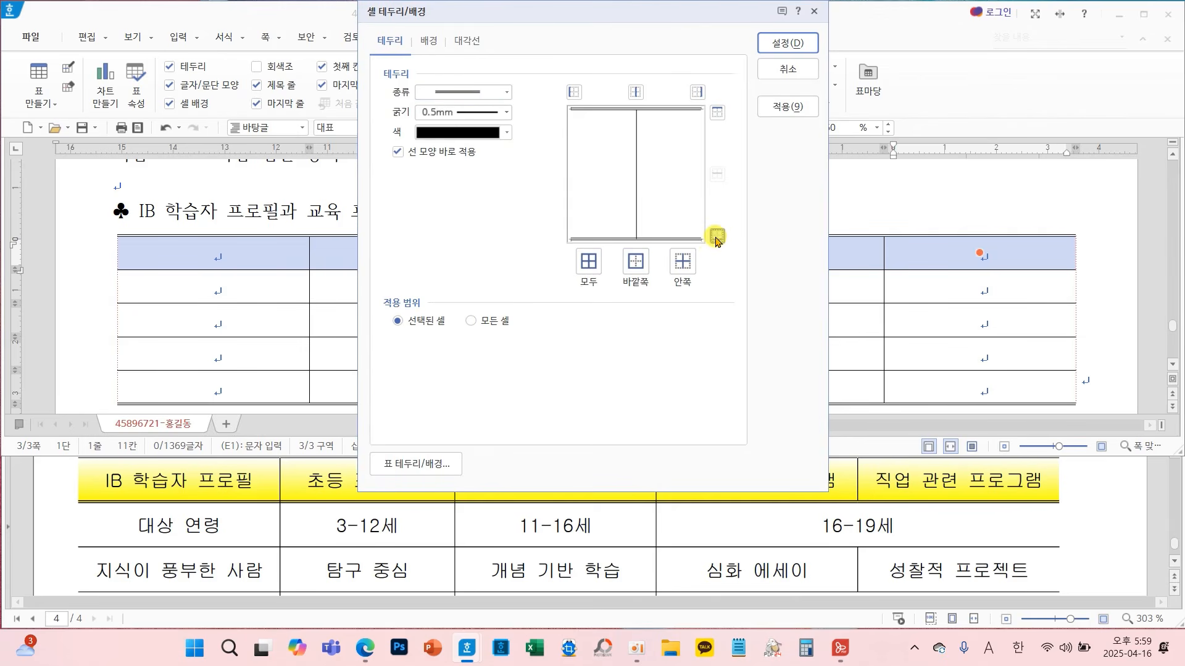
click(781, 43)
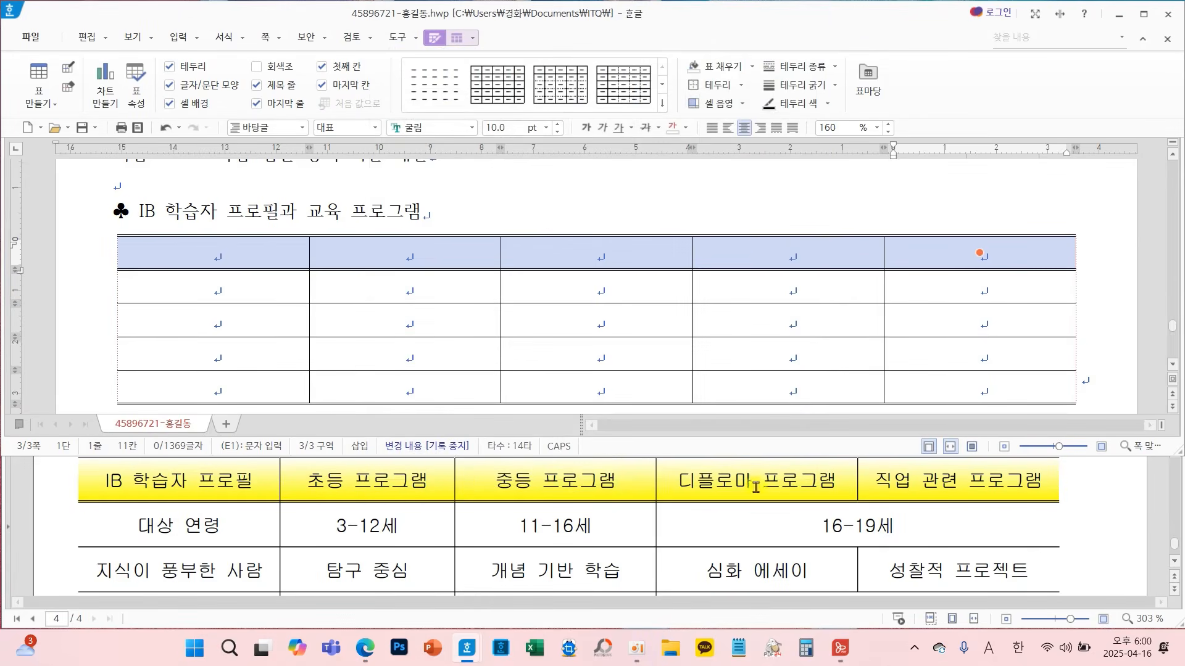
Fill the header row's cells with a 가로 gradient from white to yellow
scroll(985, 532, up, 3)
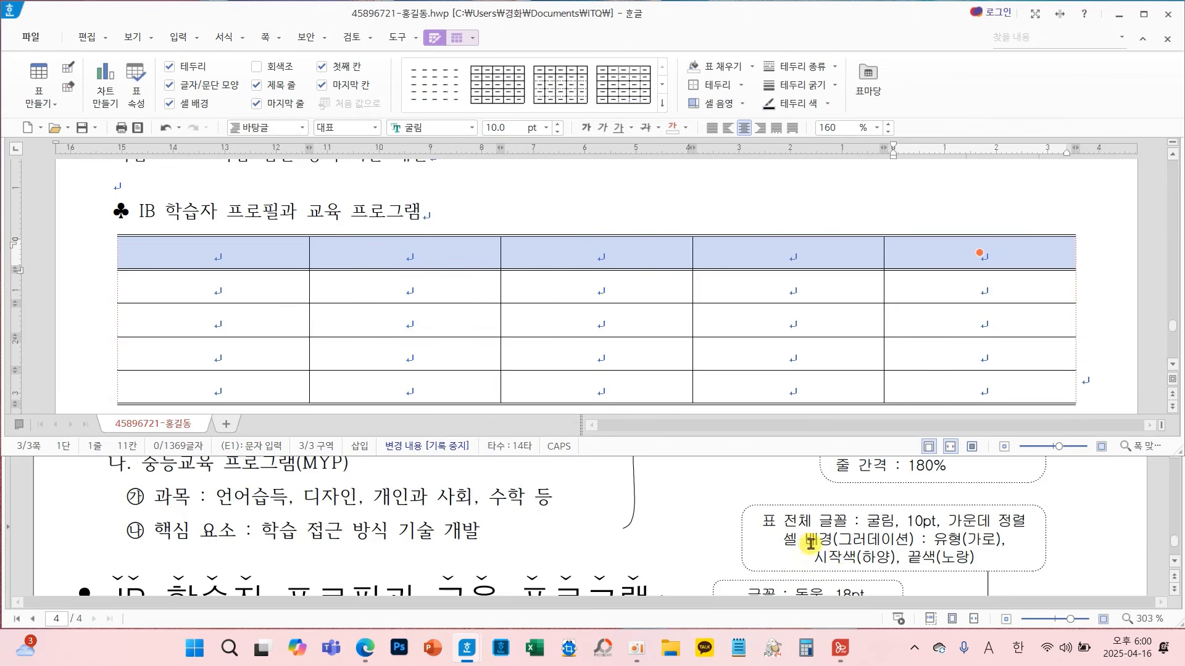
drag(768, 526, 1018, 566)
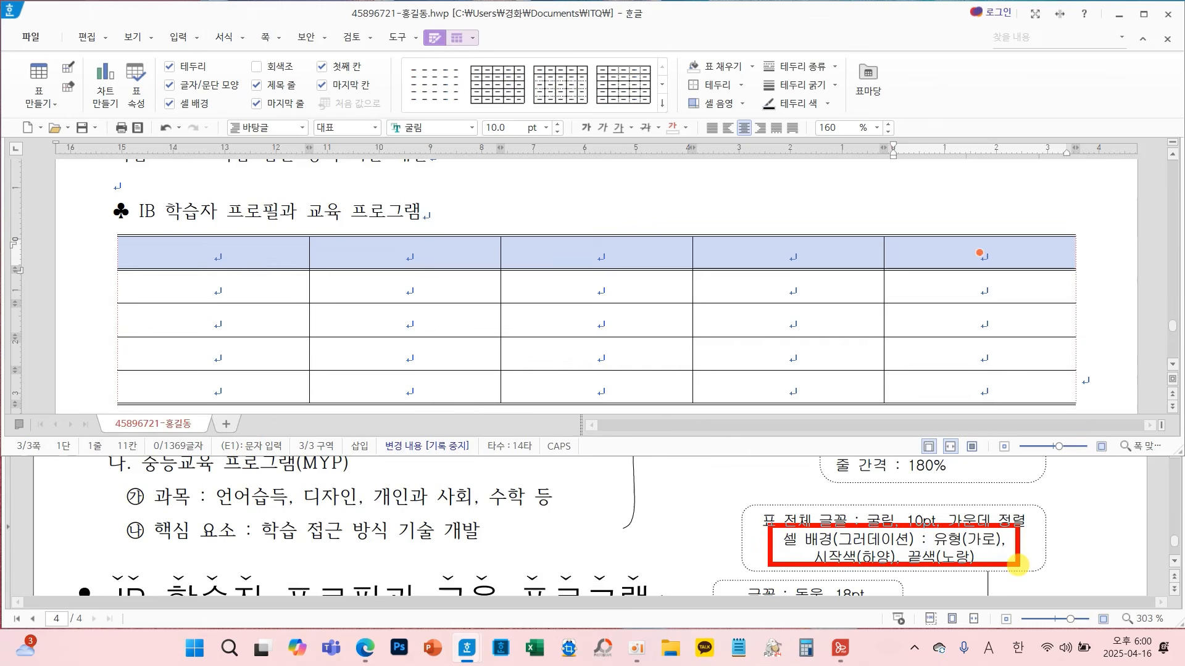
mouse_move(795, 534)
mouse_down()
mouse_move(728, 362)
mouse_move(727, 265)
mouse_move(820, 301)
mouse_up()
mouse_move(541, 330)
mouse_down()
mouse_move(433, 343)
mouse_move(488, 397)
mouse_move(521, 393)
mouse_up()
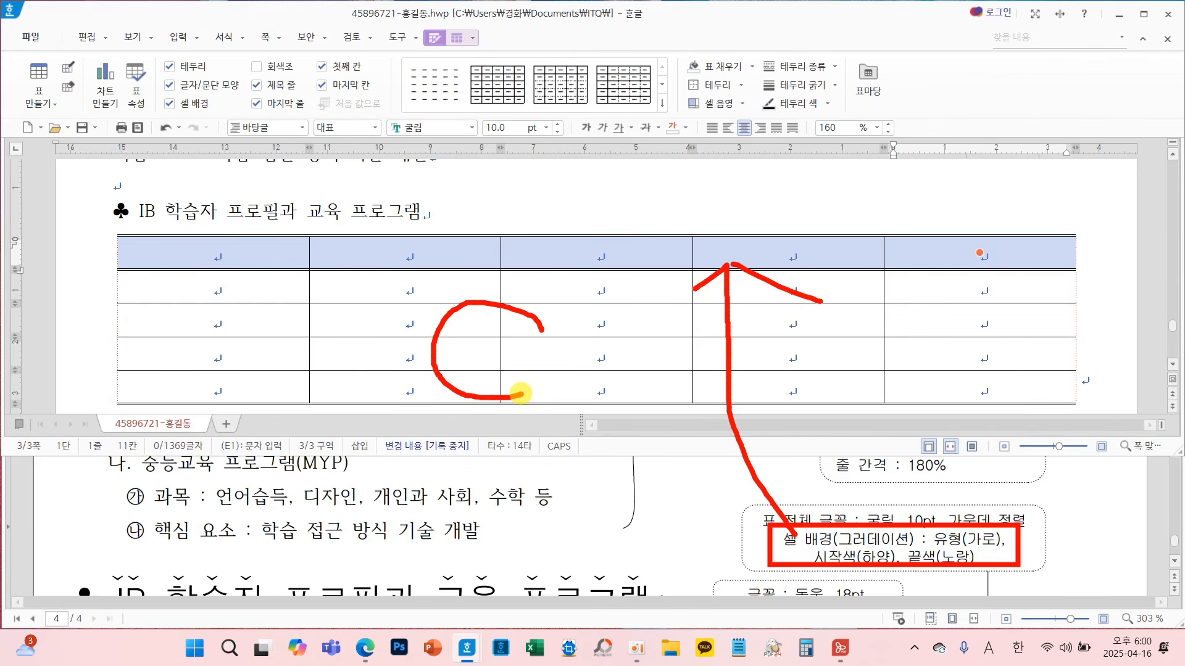
key(l)
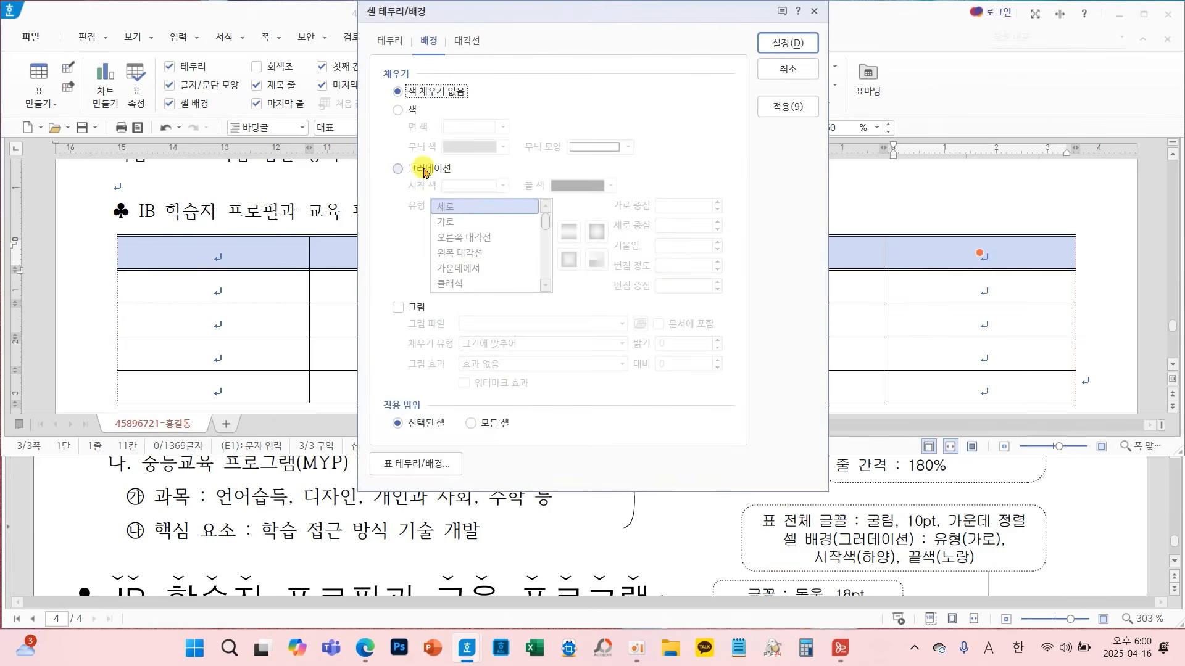
click(424, 171)
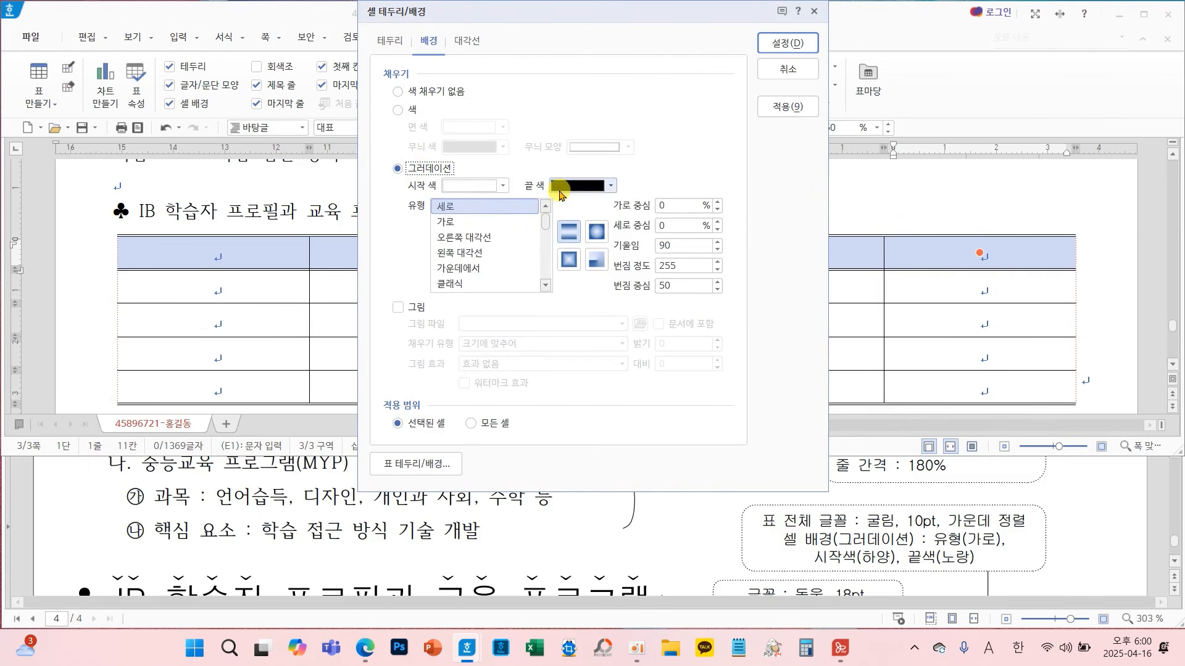
click(610, 186)
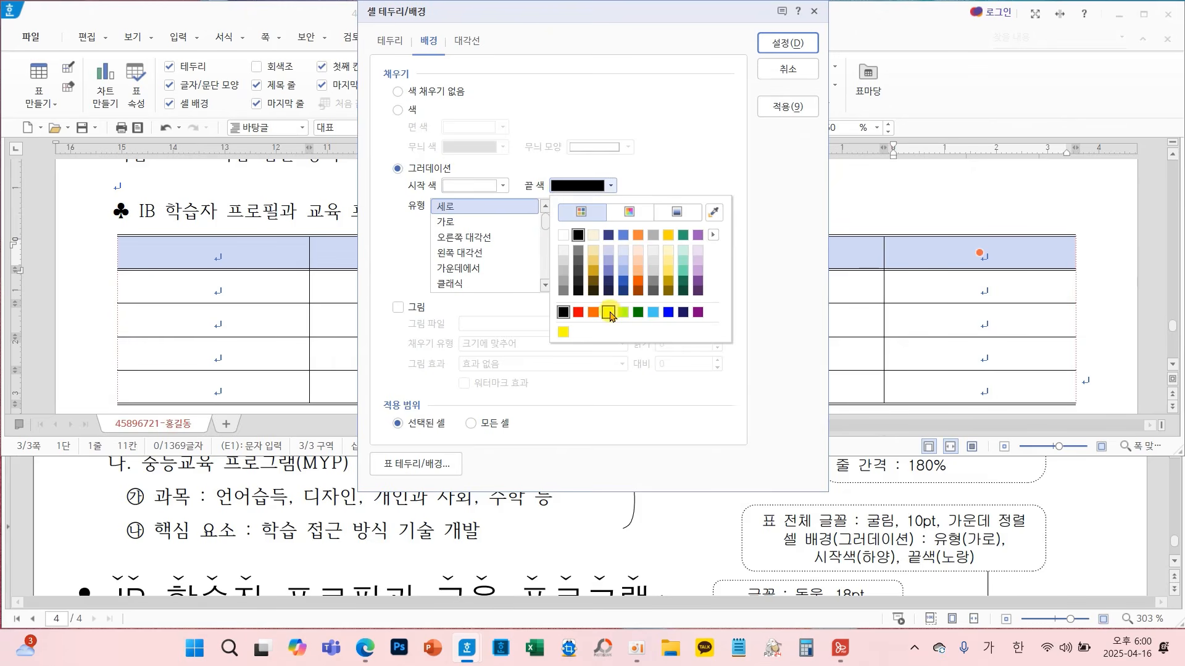
click(610, 314)
click(444, 222)
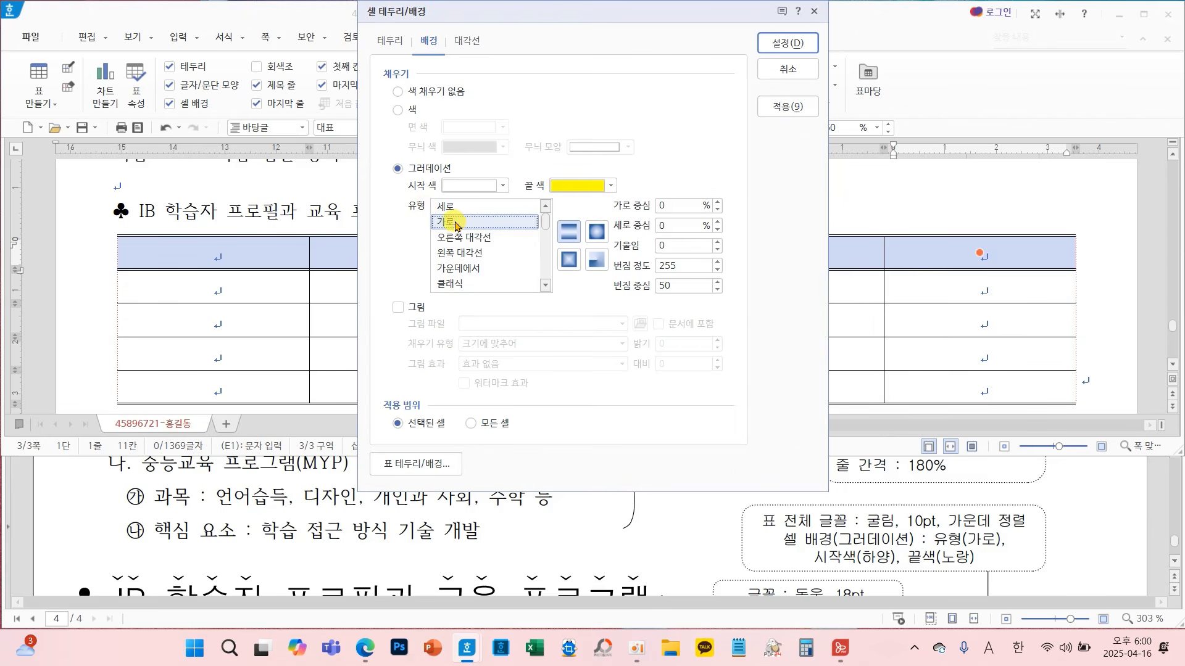
click(788, 43)
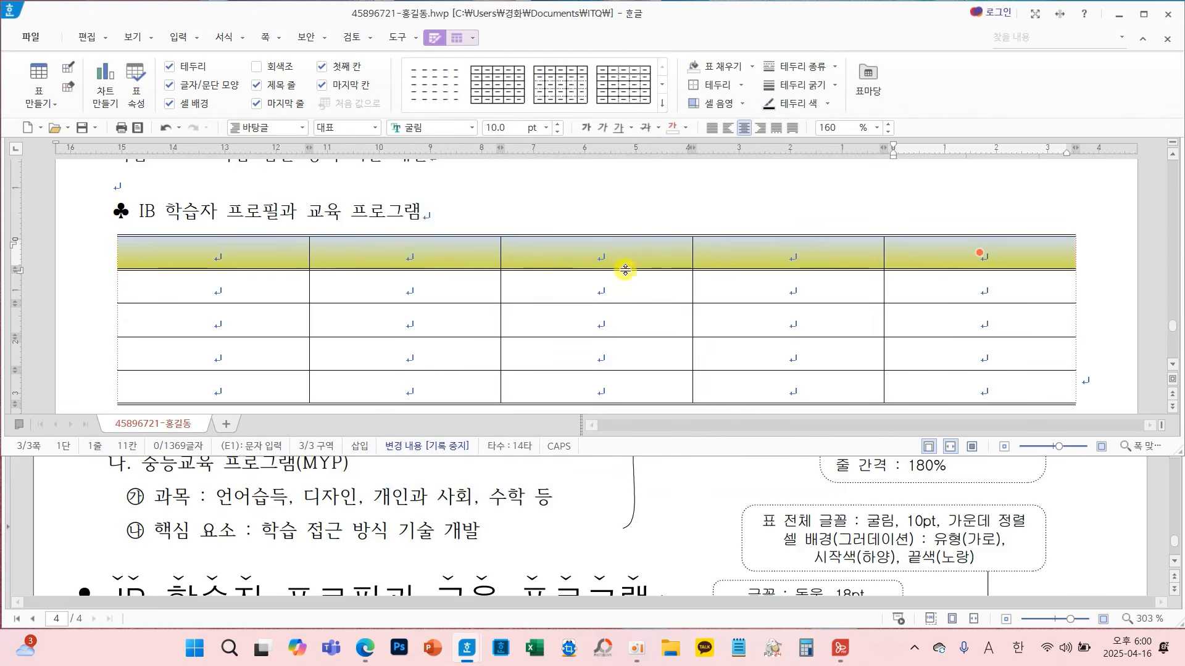
click(624, 284)
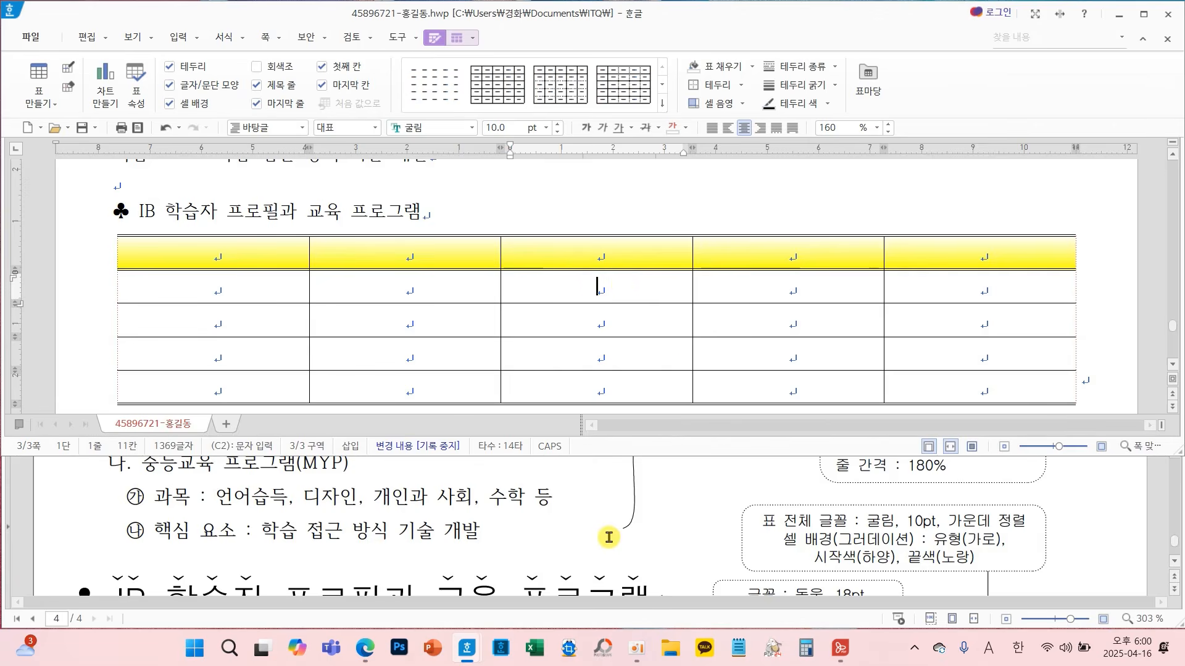
Merge the last two cells of the table's second row
scroll(608, 537, down, 5)
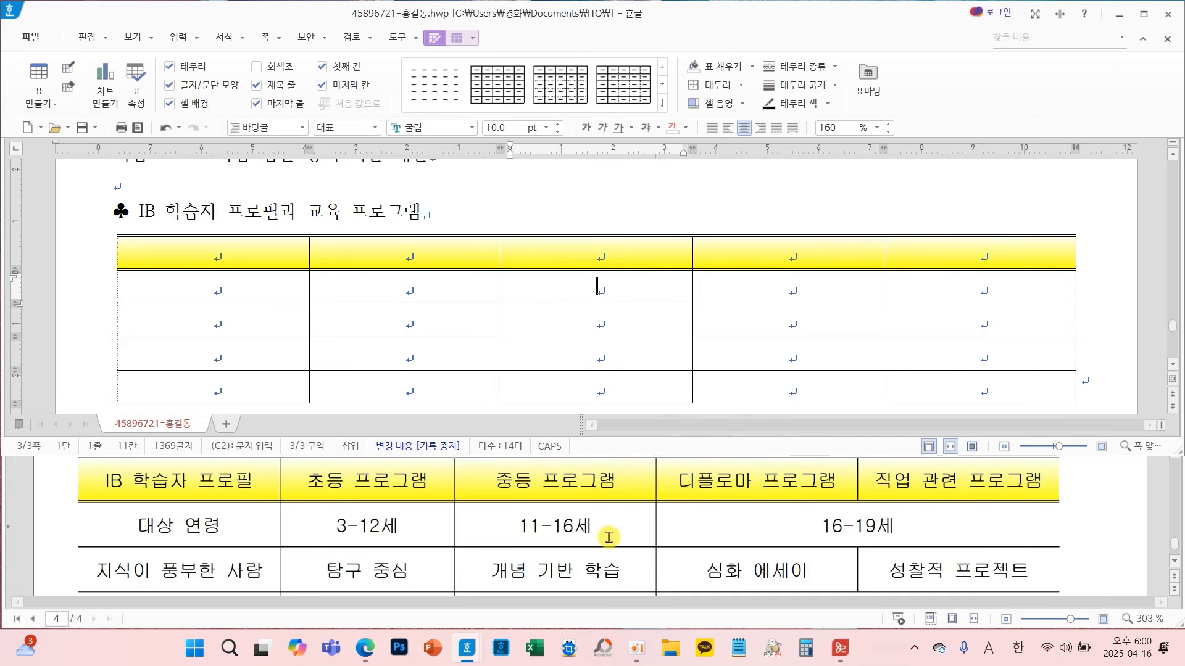
scroll(609, 537, down, 3)
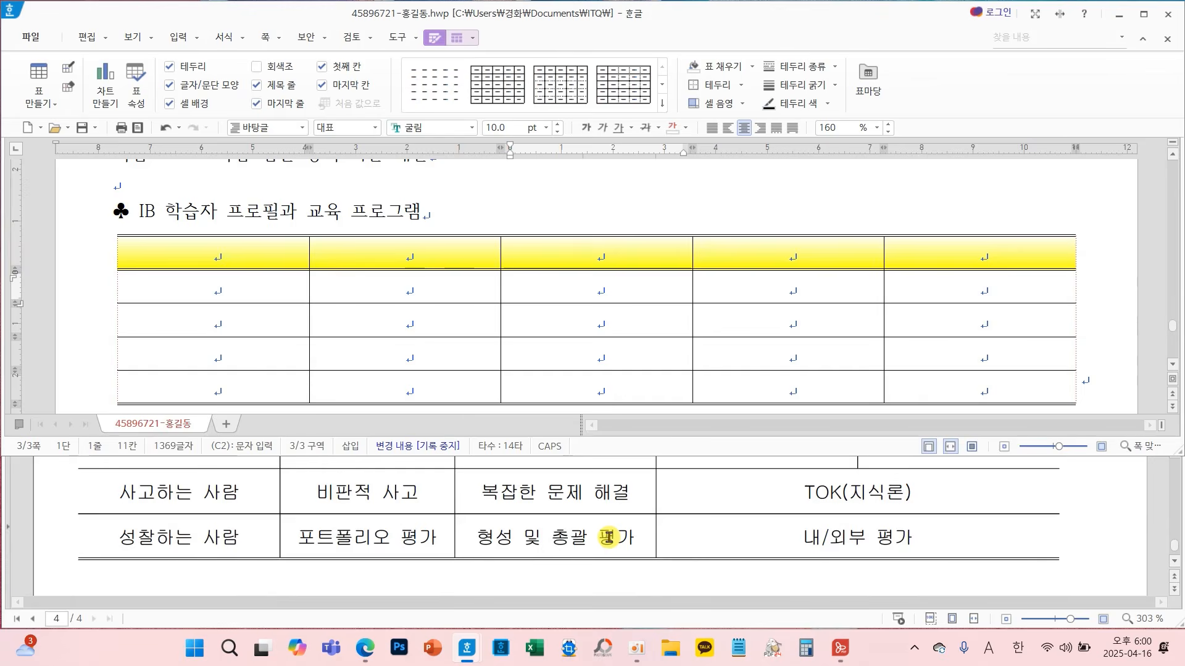
scroll(608, 537, up, 2)
scroll(608, 537, up, 2)
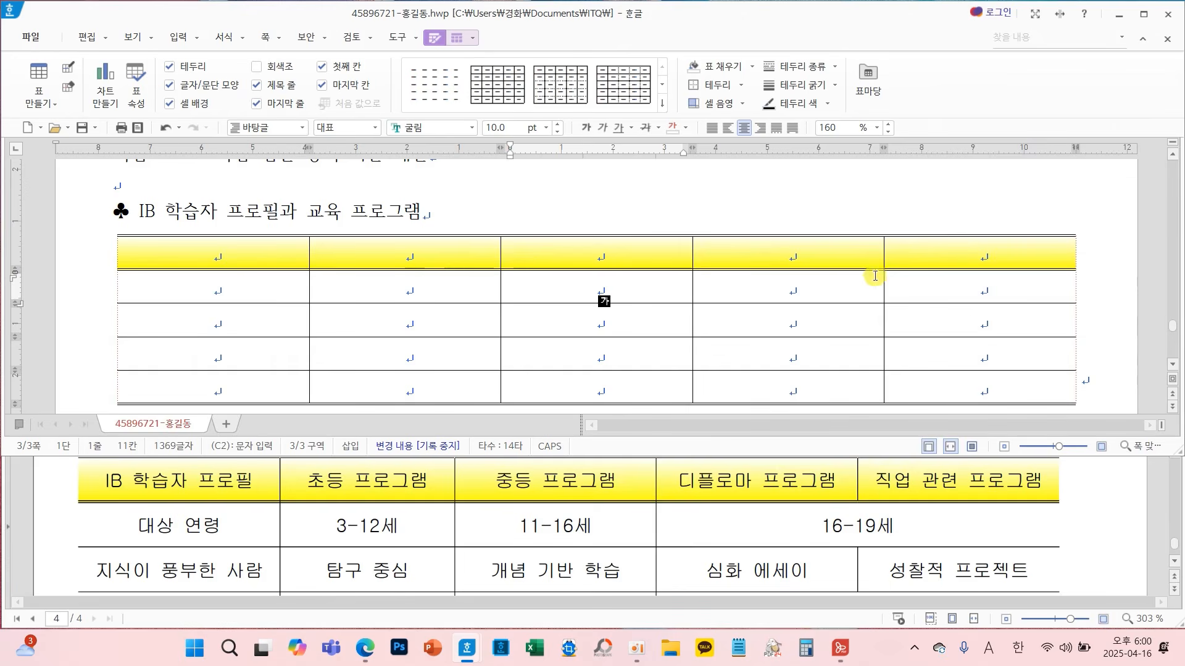
drag(831, 283, 902, 280)
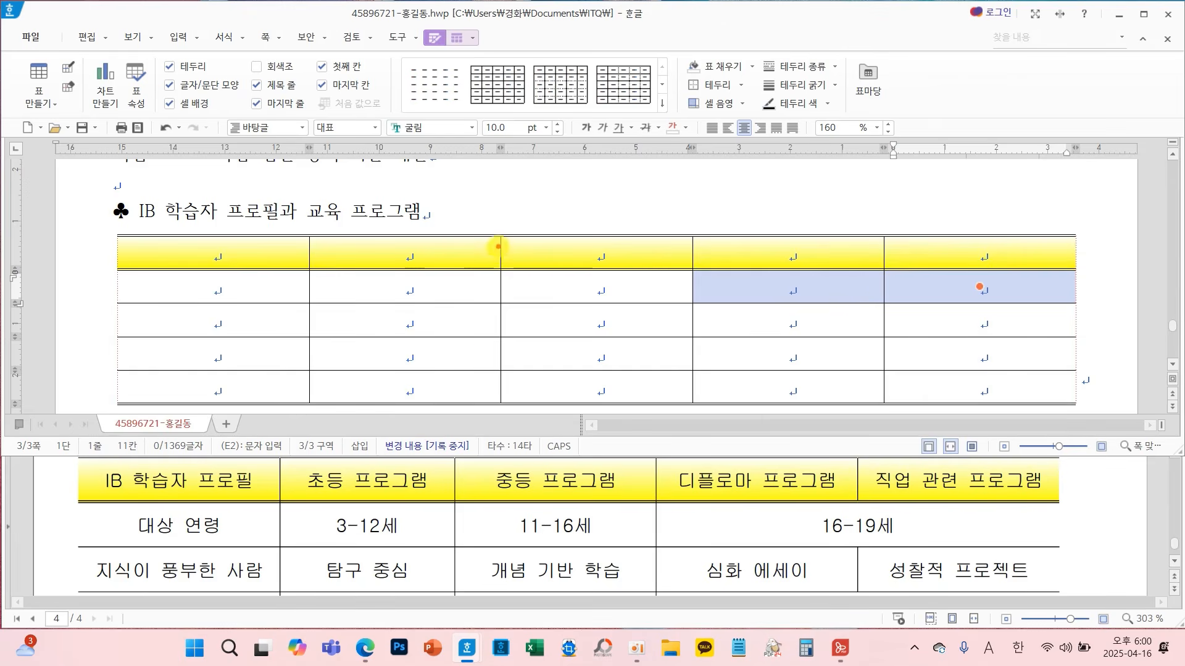
drag(498, 246, 495, 353)
mouse_move(499, 246)
mouse_down()
mouse_move(537, 308)
mouse_move(589, 235)
mouse_move(594, 336)
mouse_up()
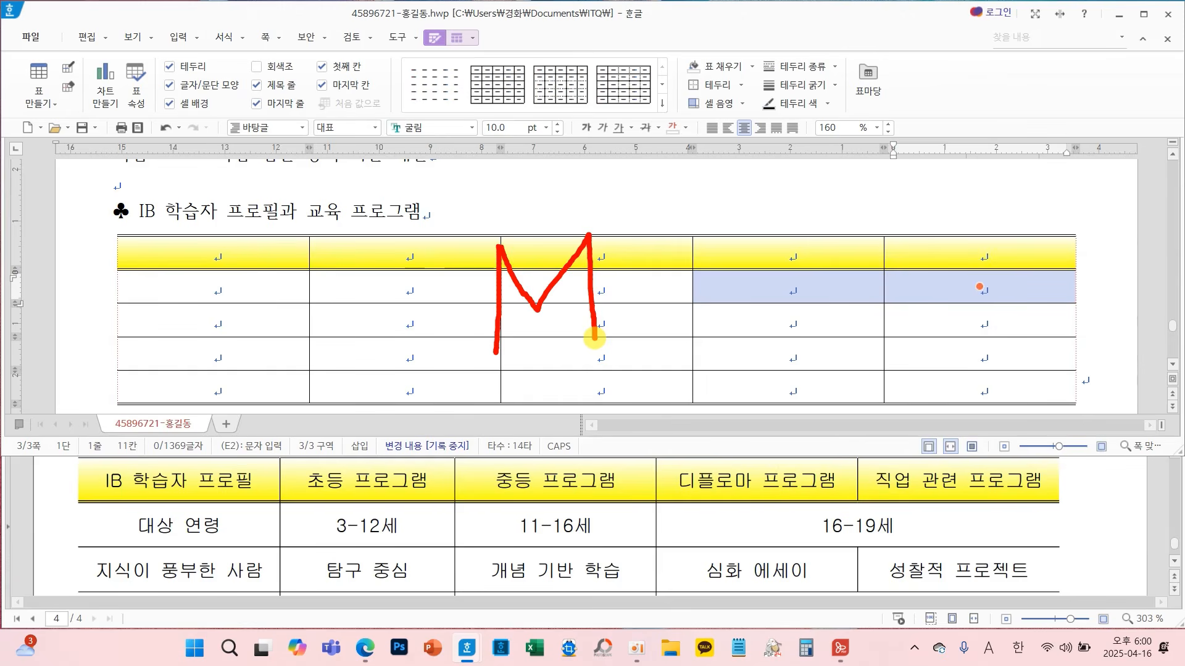
key(m)
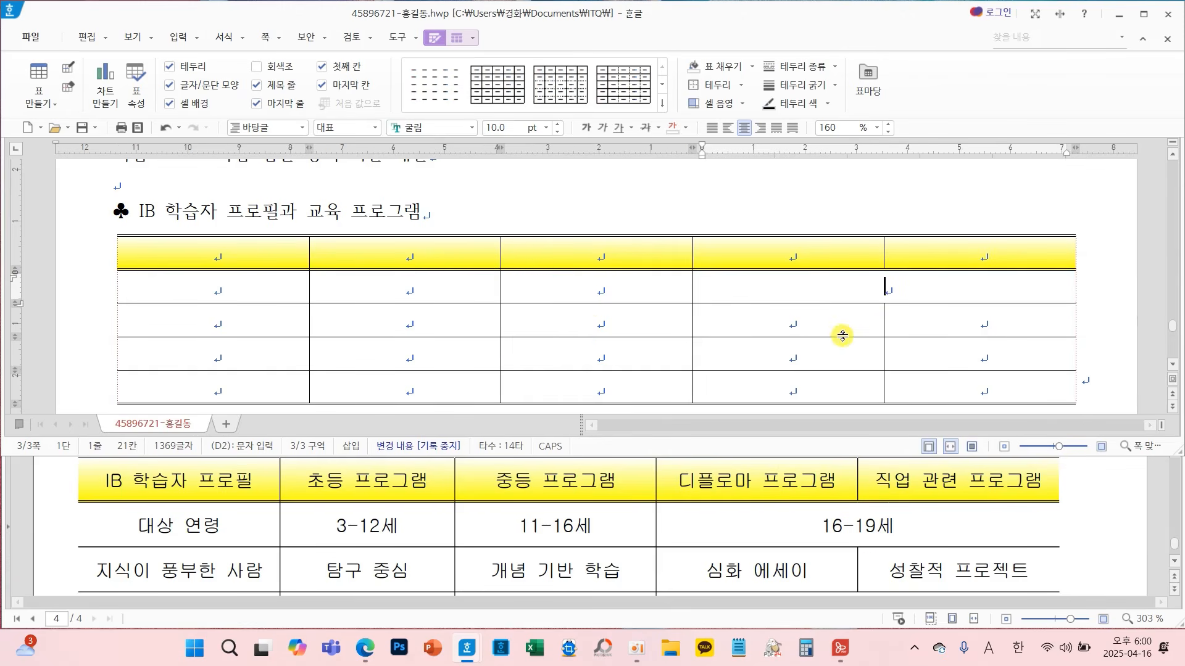
Merge the last two cells in the table's fourth row, and likewise in the fifth row
scroll(884, 338, down, 2)
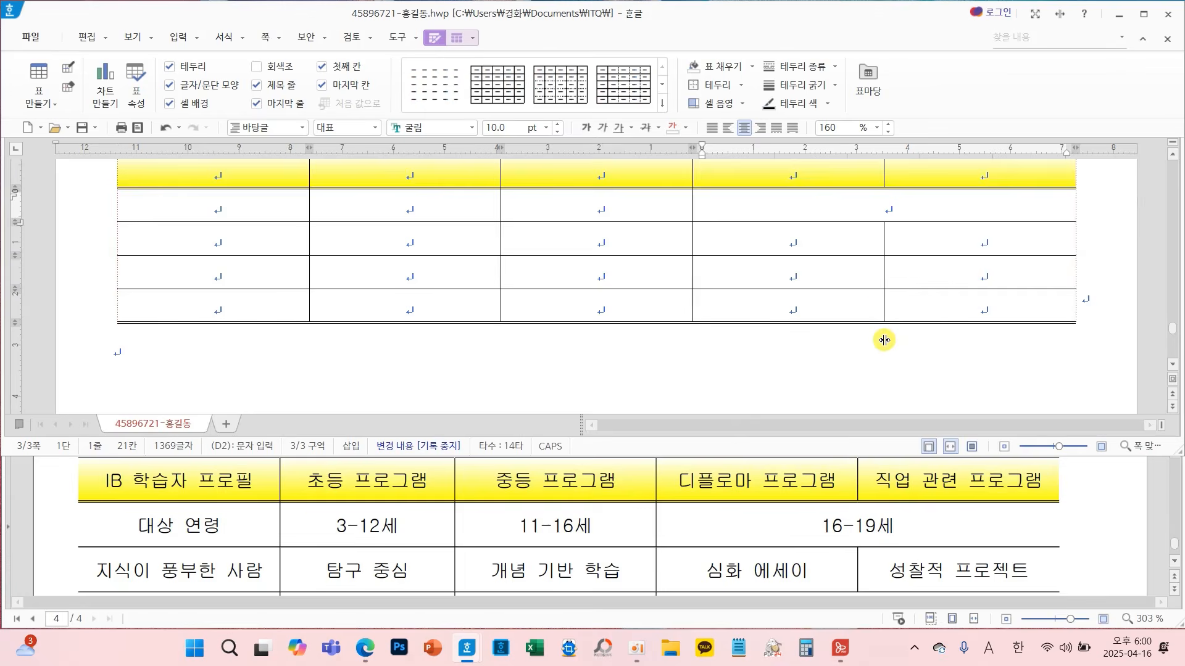
scroll(936, 549, down, 3)
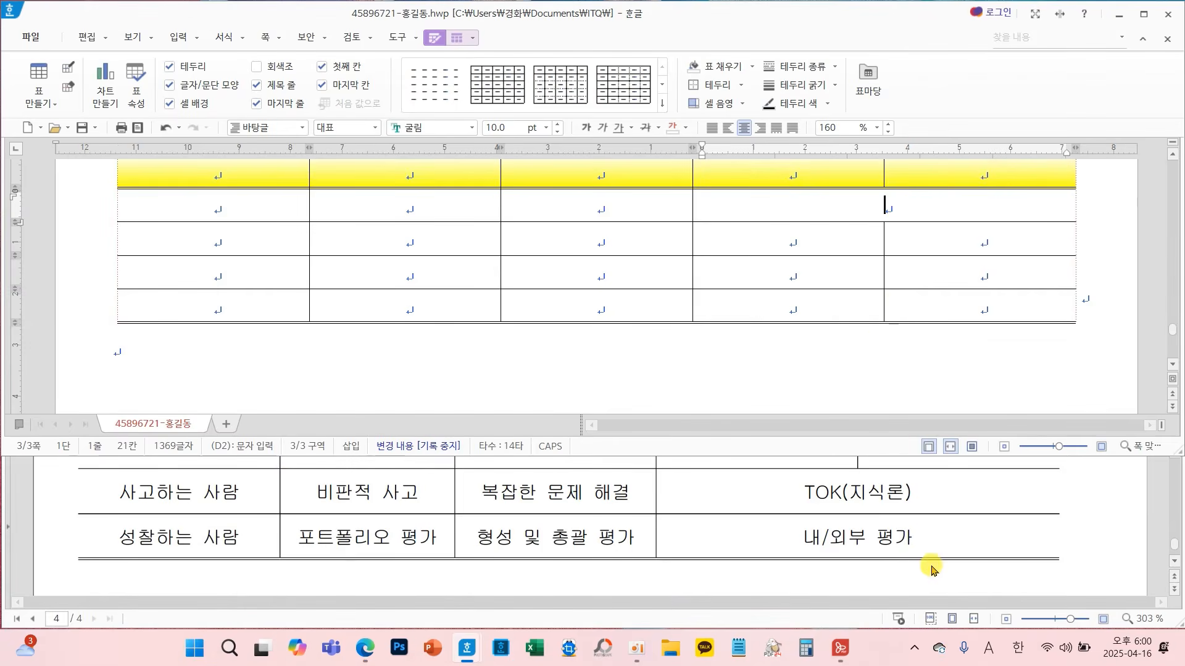
click(862, 272)
drag(862, 272, 932, 270)
key(m)
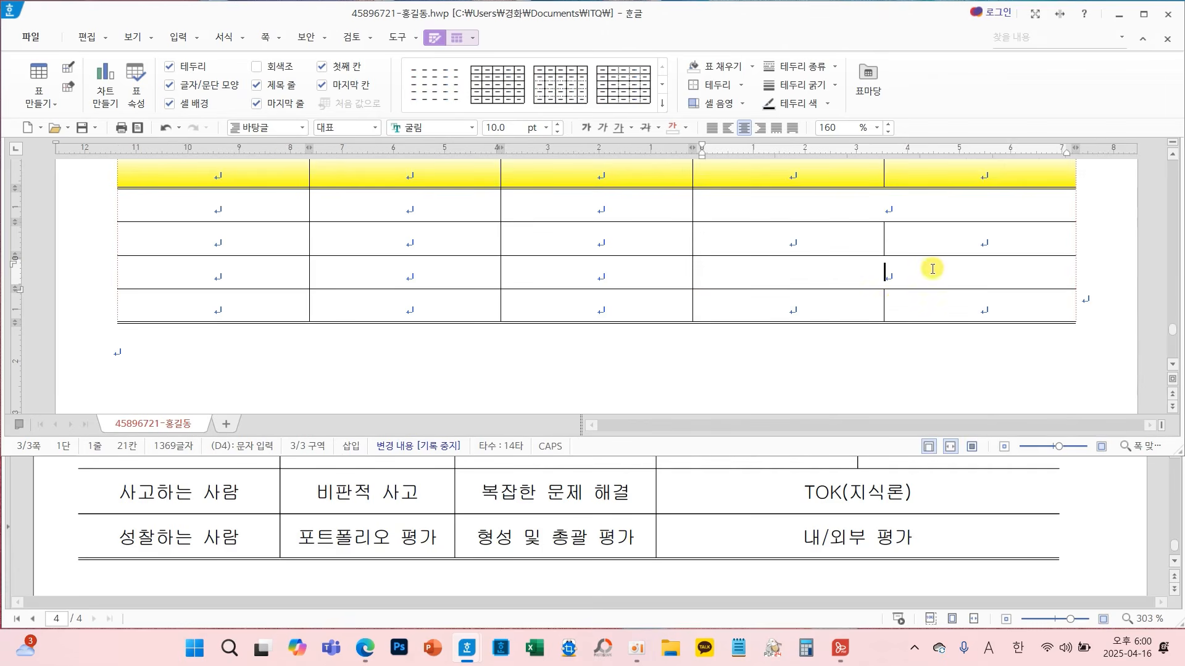
drag(864, 307, 932, 298)
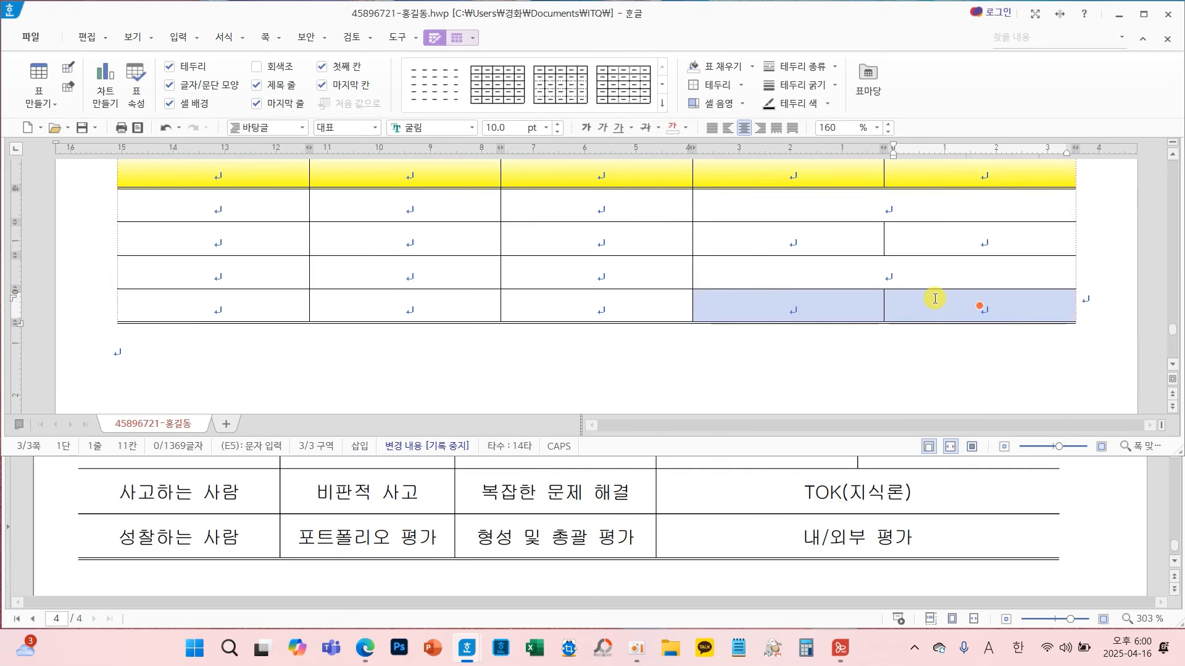
key(m)
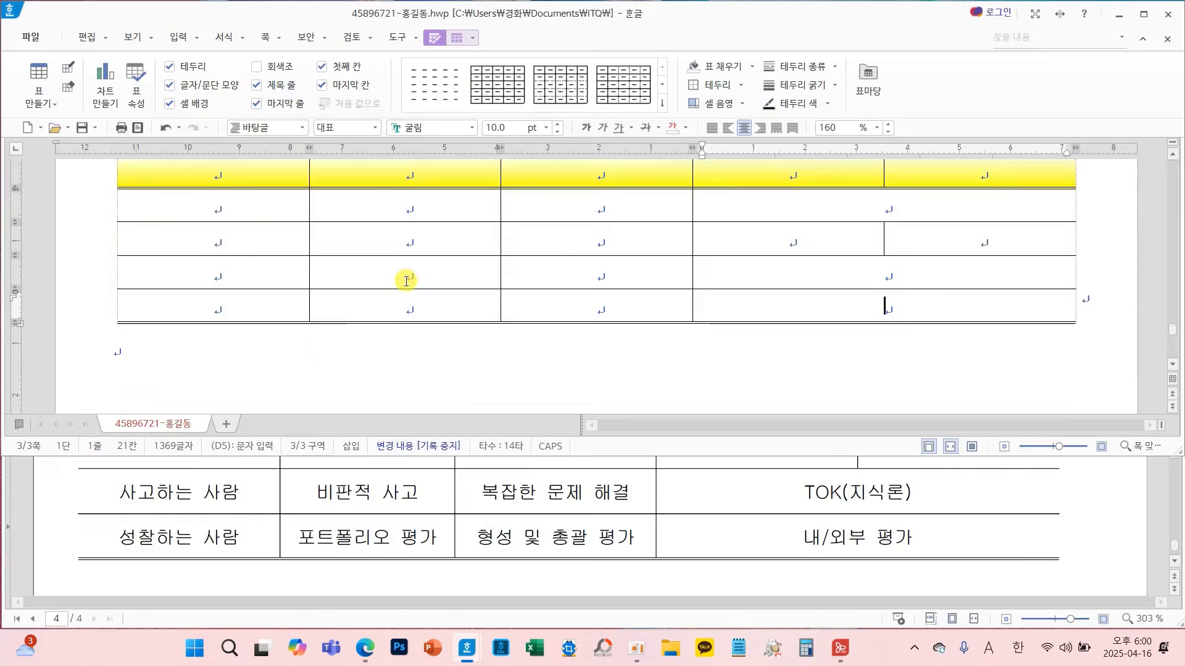
Fill all table cells with the sample table's text, from "IB 학습자 프로필" in the first cell to "내/외부 평가" in the last
scroll(402, 277, up, 1)
click(266, 249)
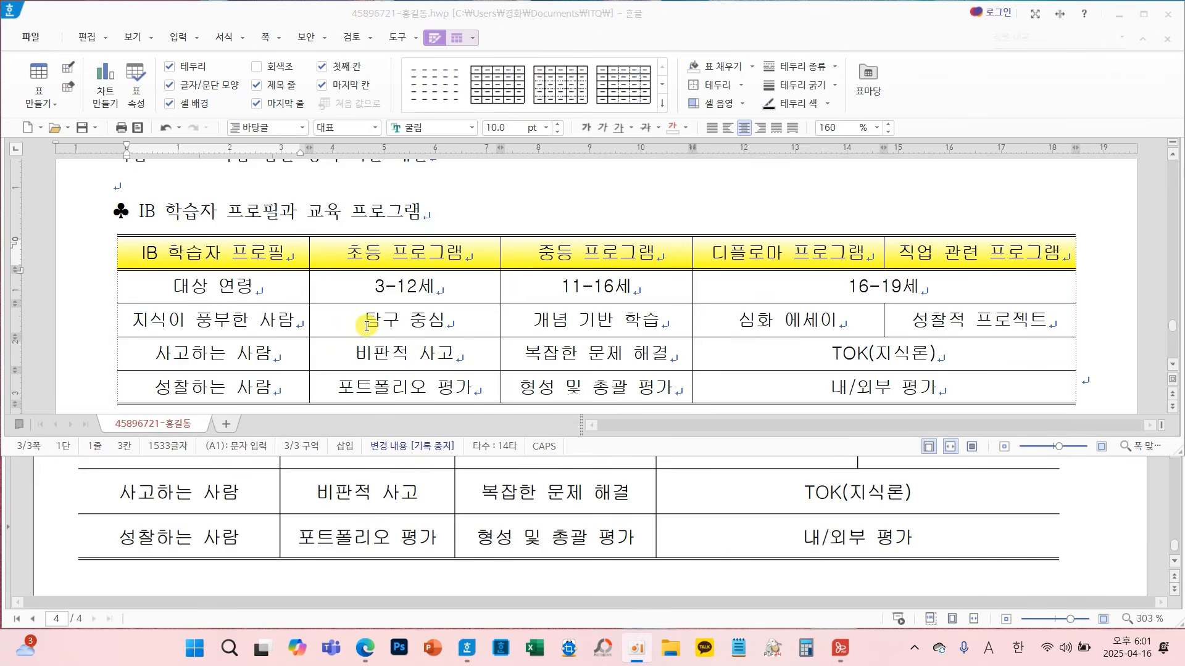
click(366, 325)
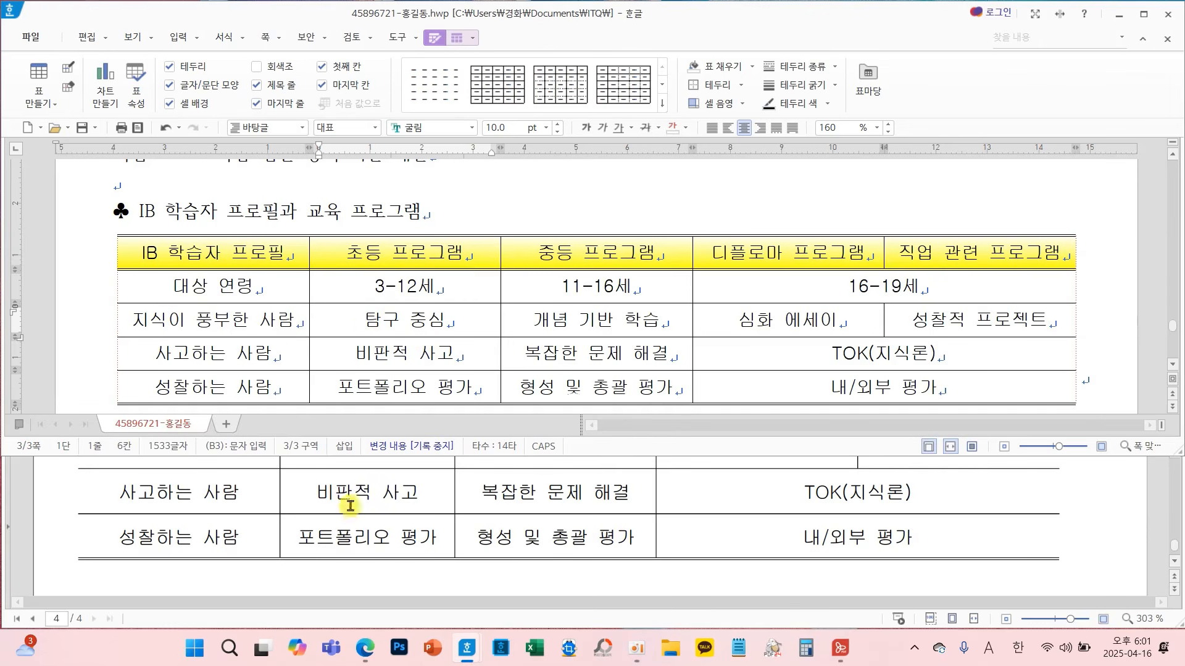
scroll(349, 506, up, 3)
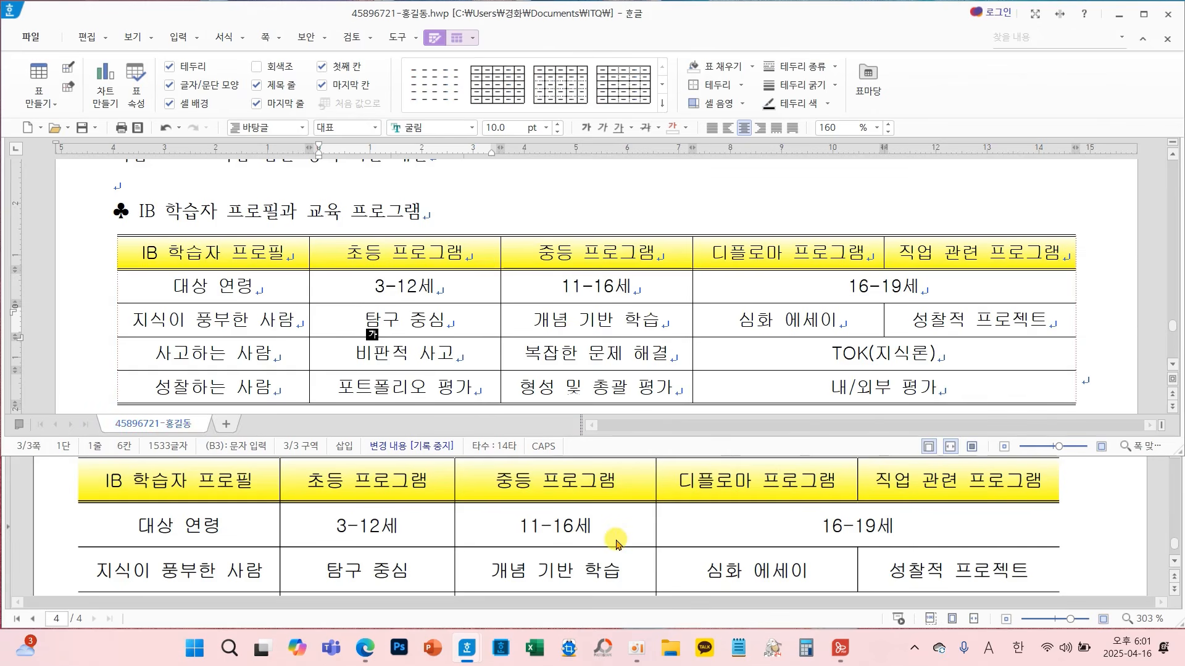
scroll(616, 542, down, 3)
scroll(580, 358, down, 3)
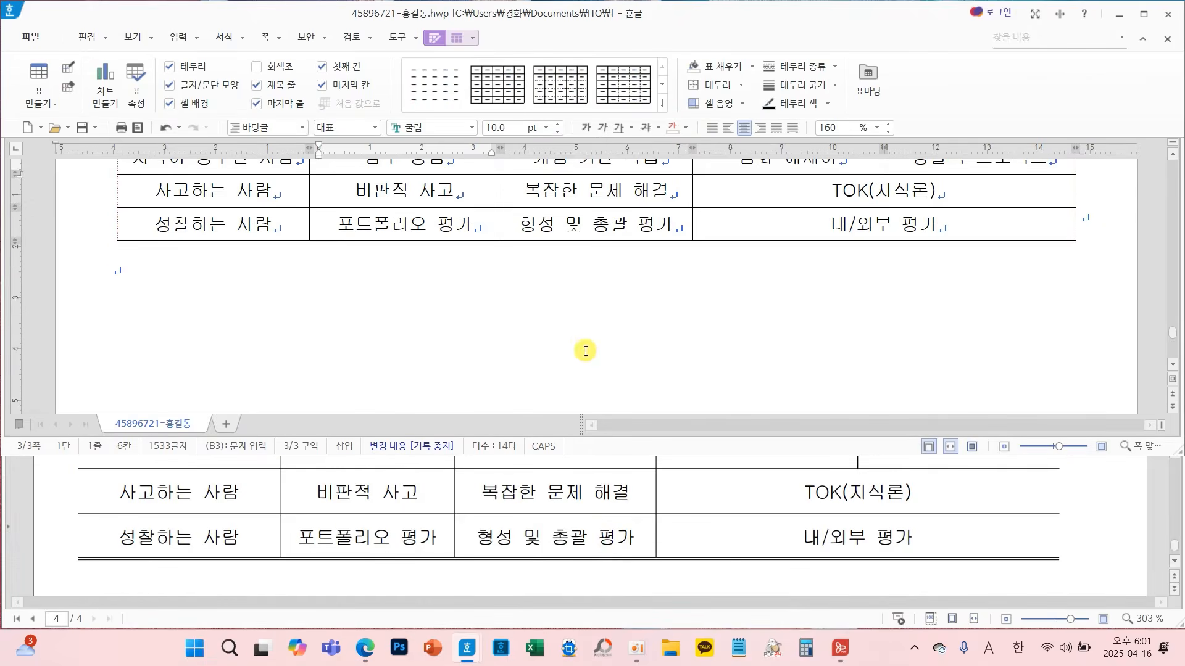
Add the line "국제바칼로레아기구" below the table, leaving one blank line between them, and save the document
scroll(663, 565, down, 1)
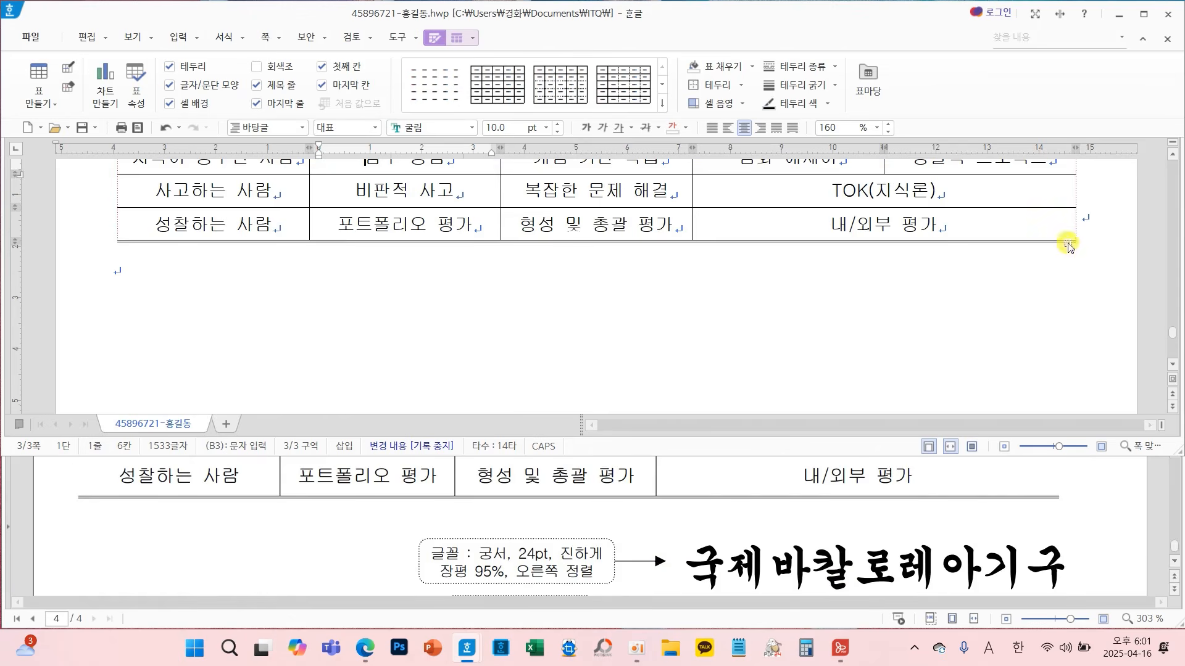
click(226, 277)
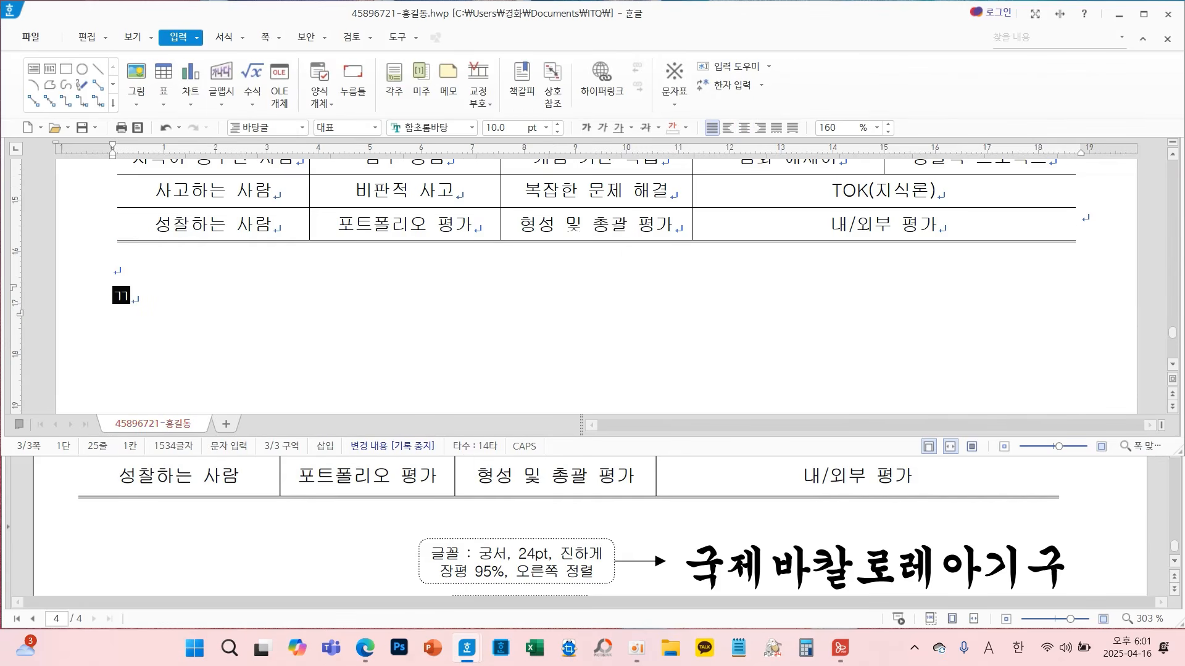
text(구ㄱㅈㅔㅂㅋ)
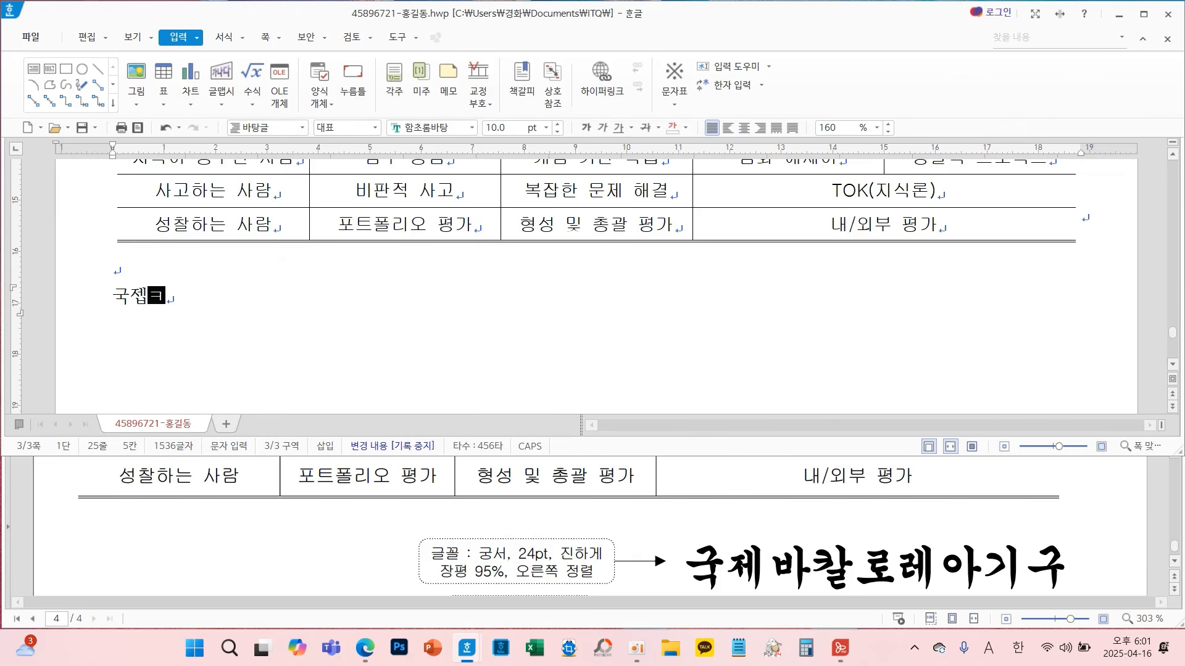
text(바칼로)
text([)
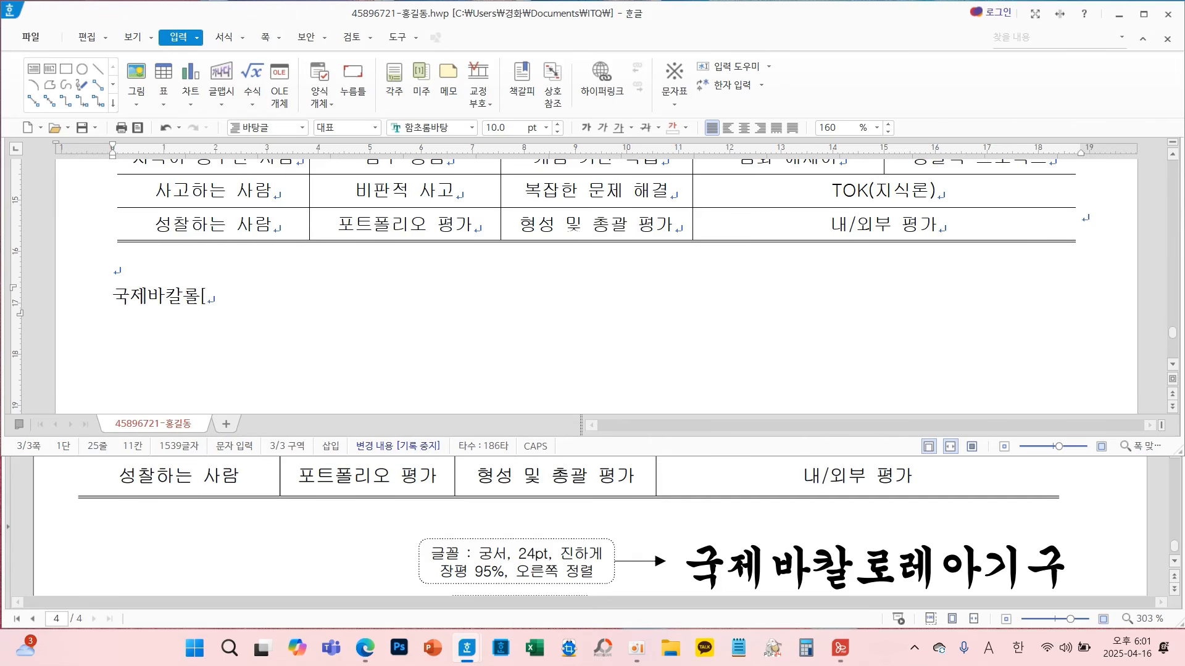
key(BackSpace)
key(BackSpace)
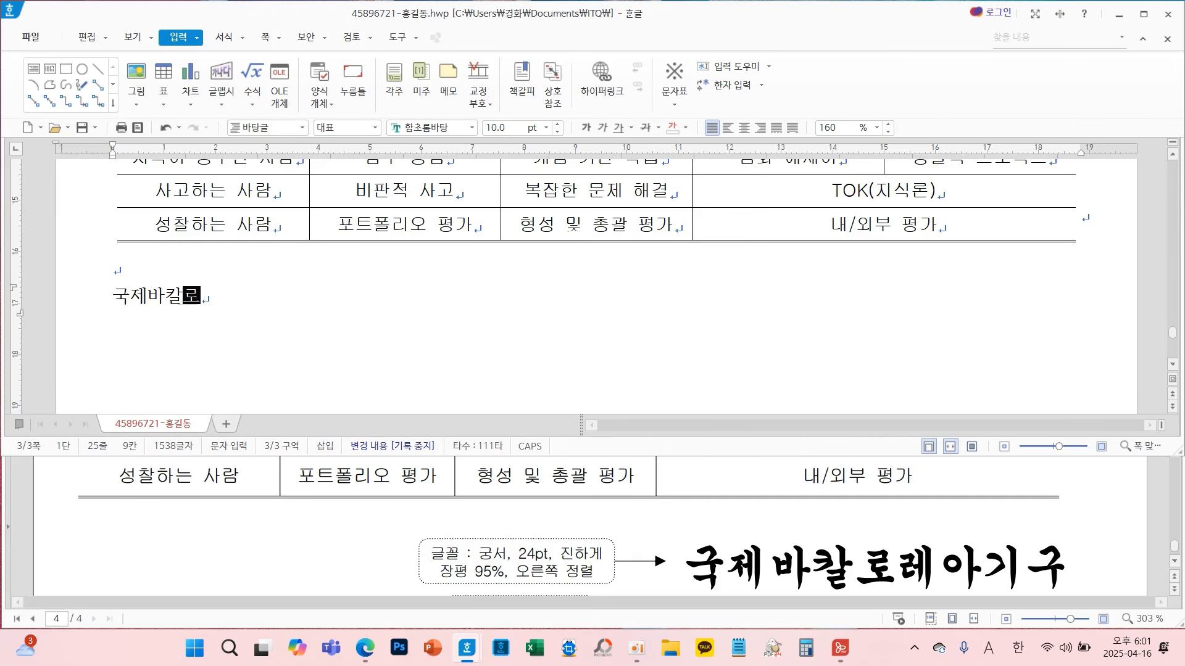
text(로레아)
text(기구)
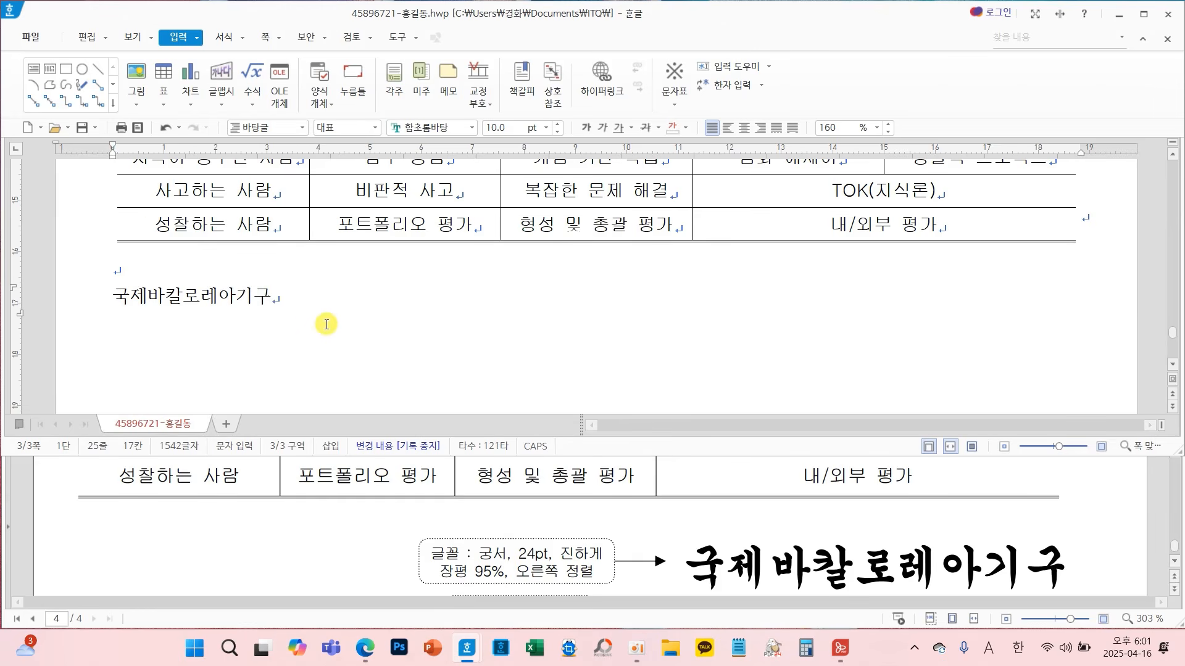
scroll(326, 324, up, 15)
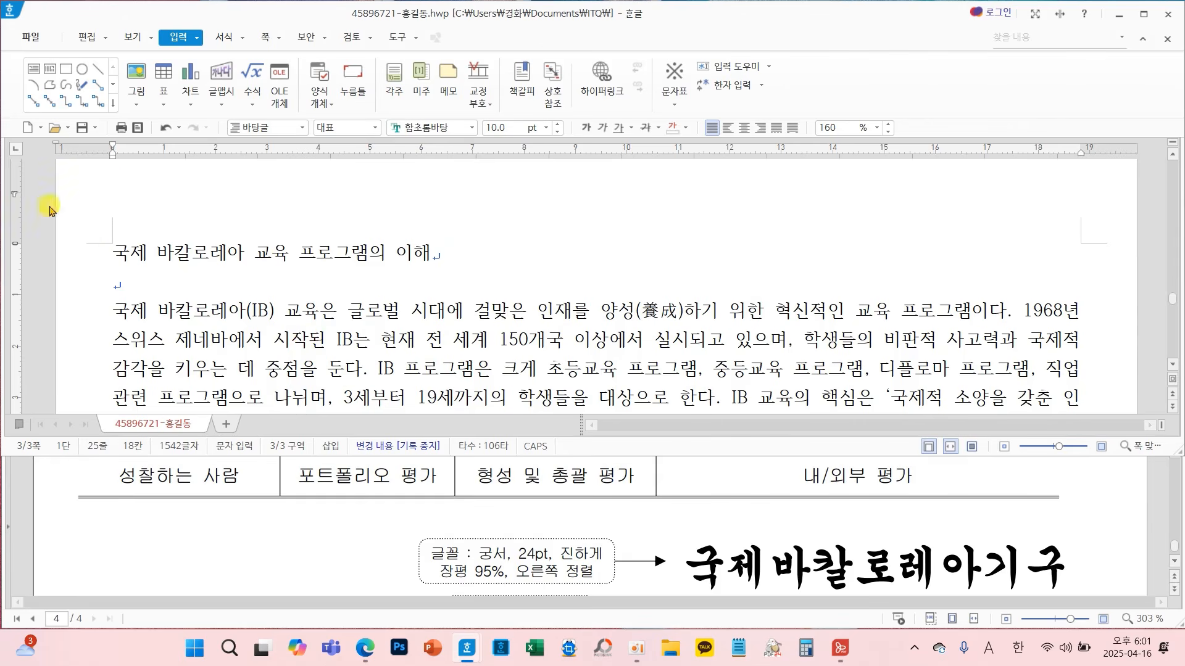
click(79, 130)
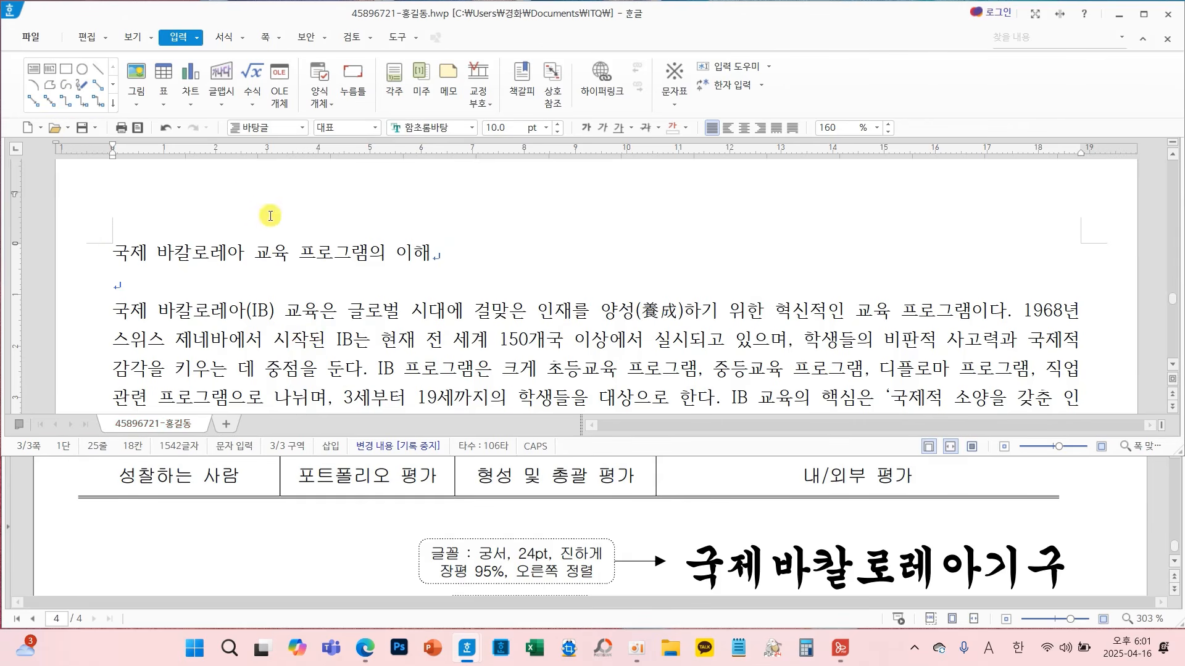
Review the typed page from the title through the body text, the lists and the table to the organisation name line
scroll(297, 265, down, 5)
scroll(297, 266, up, 3)
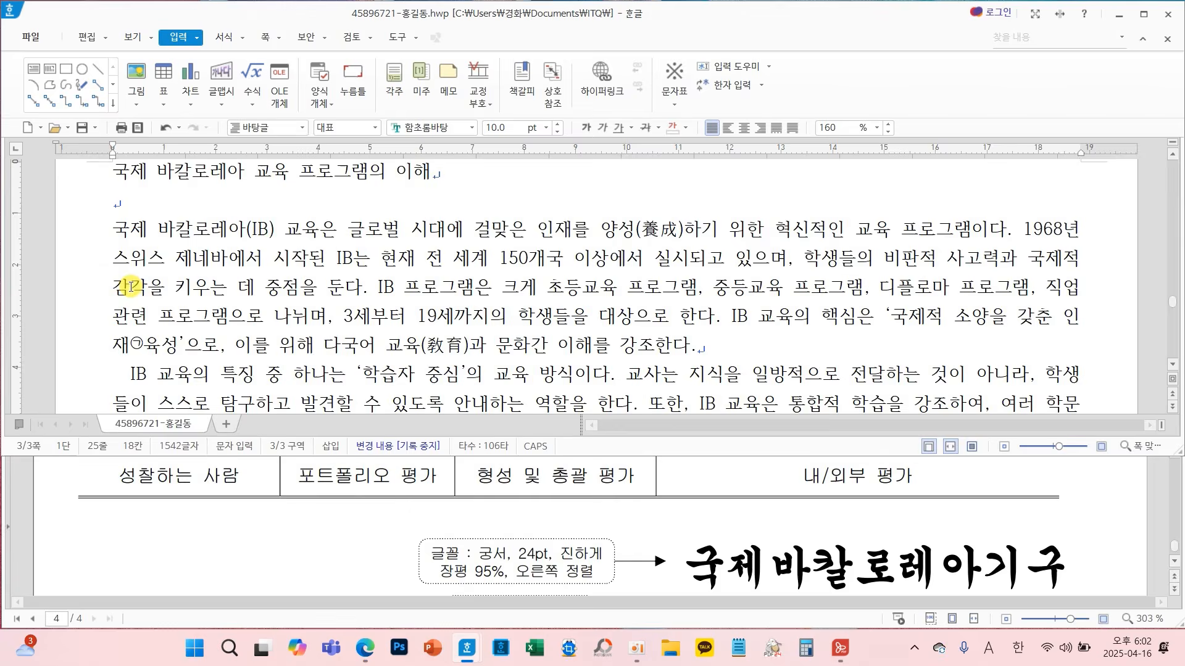
scroll(128, 320, down, 5)
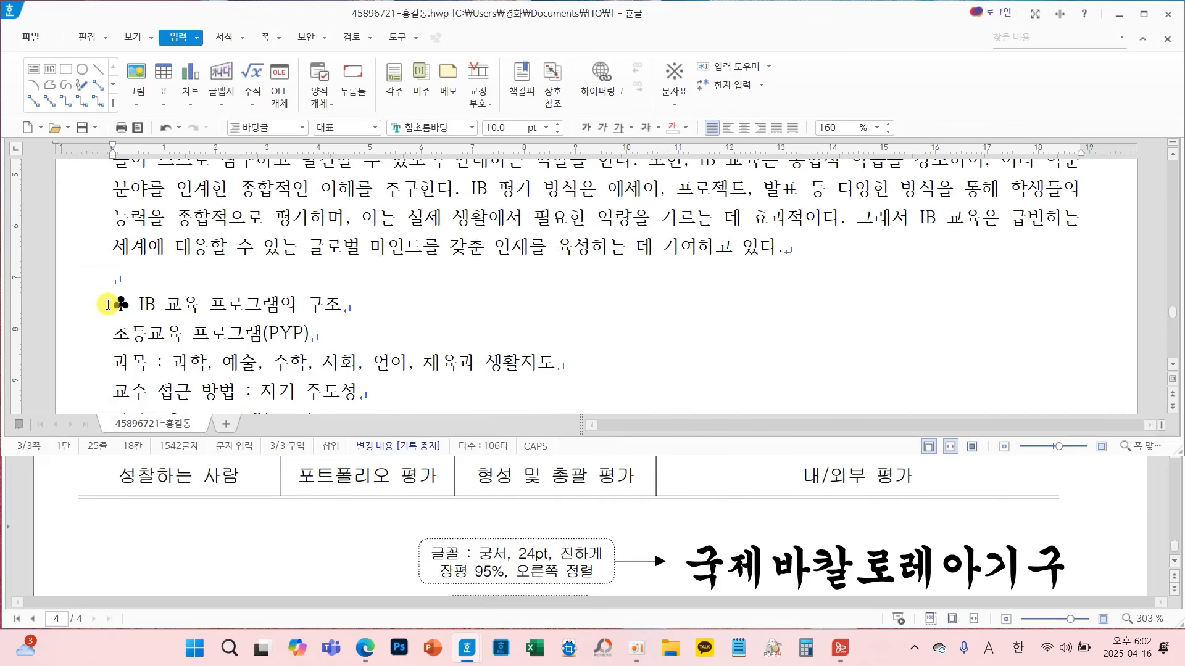
drag(108, 304, 709, 358)
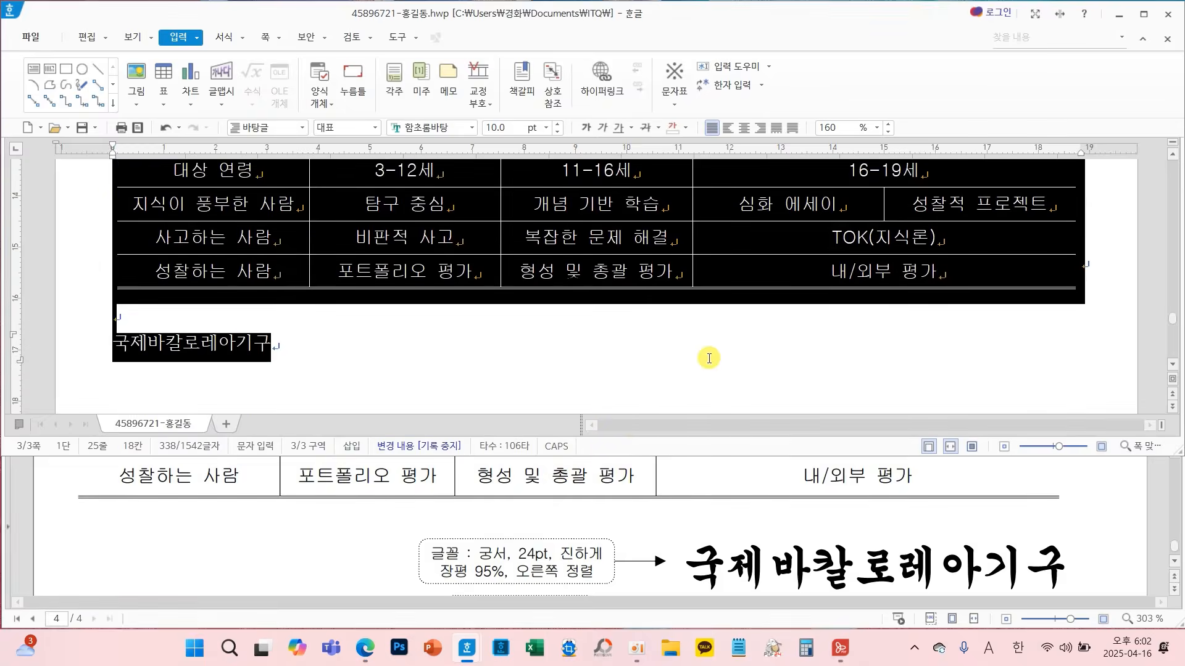
scroll(561, 374, up, 4)
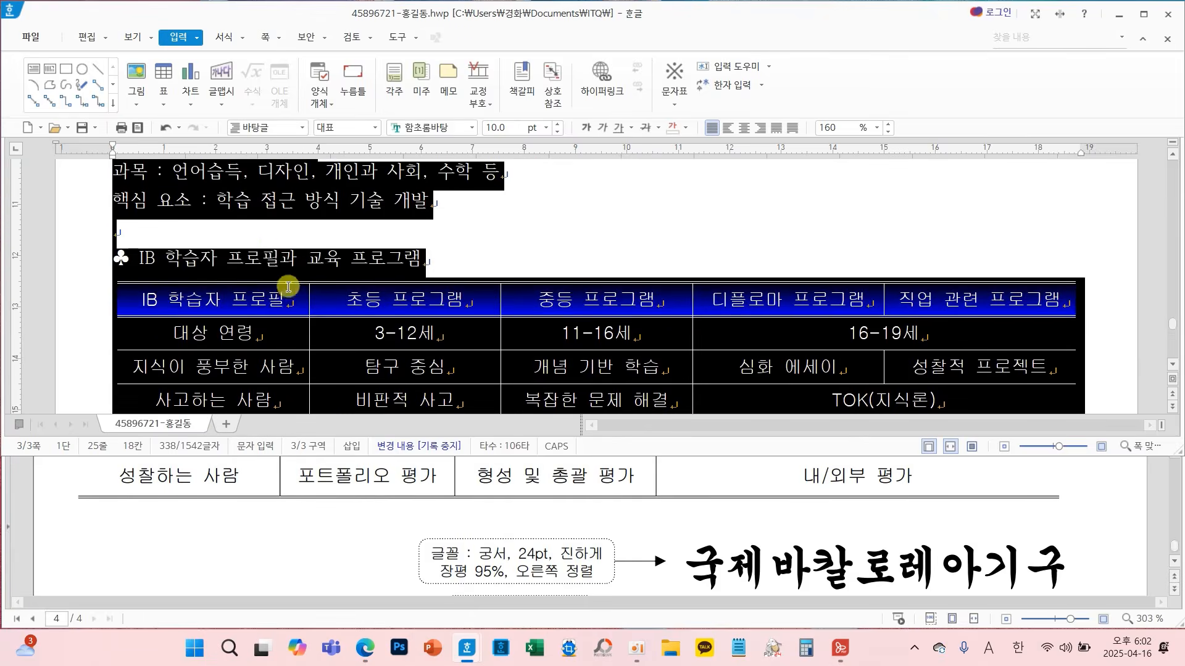
scroll(287, 284, up, 5)
scroll(401, 336, up, 4)
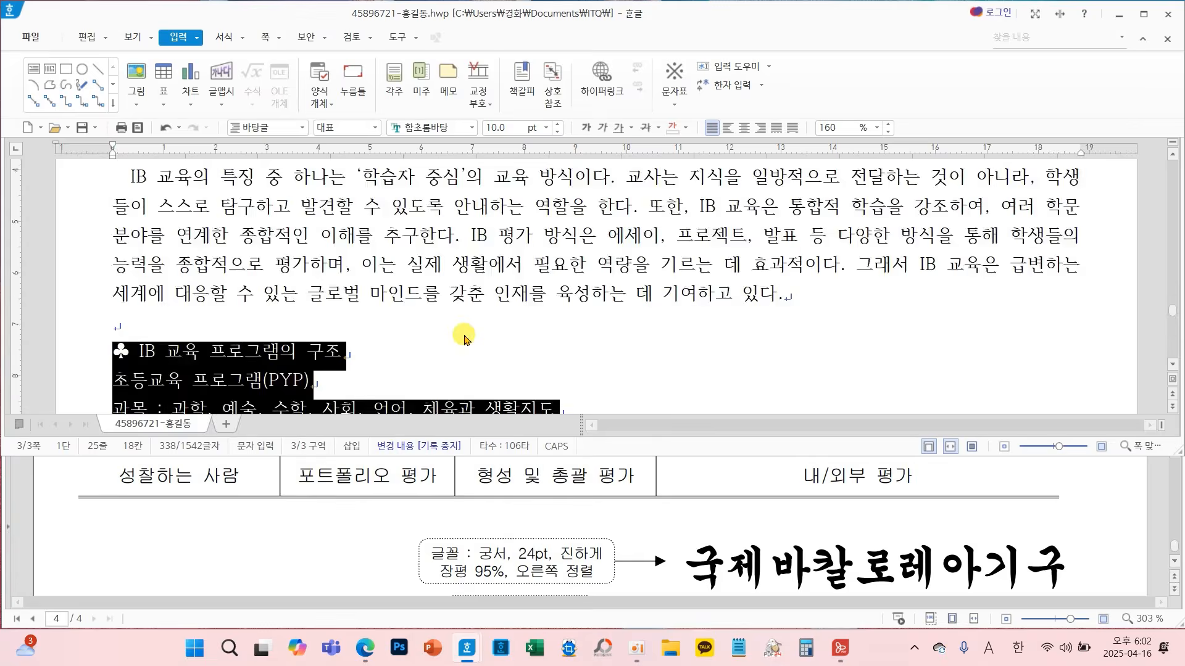
scroll(462, 345, up, 4)
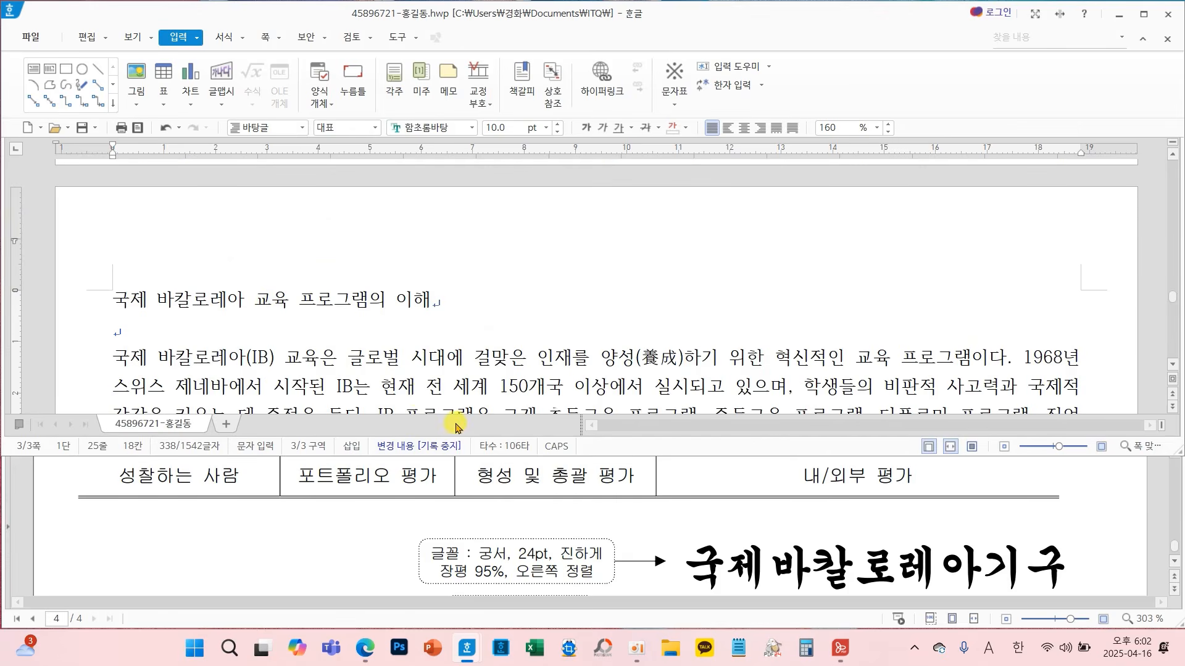
click(448, 331)
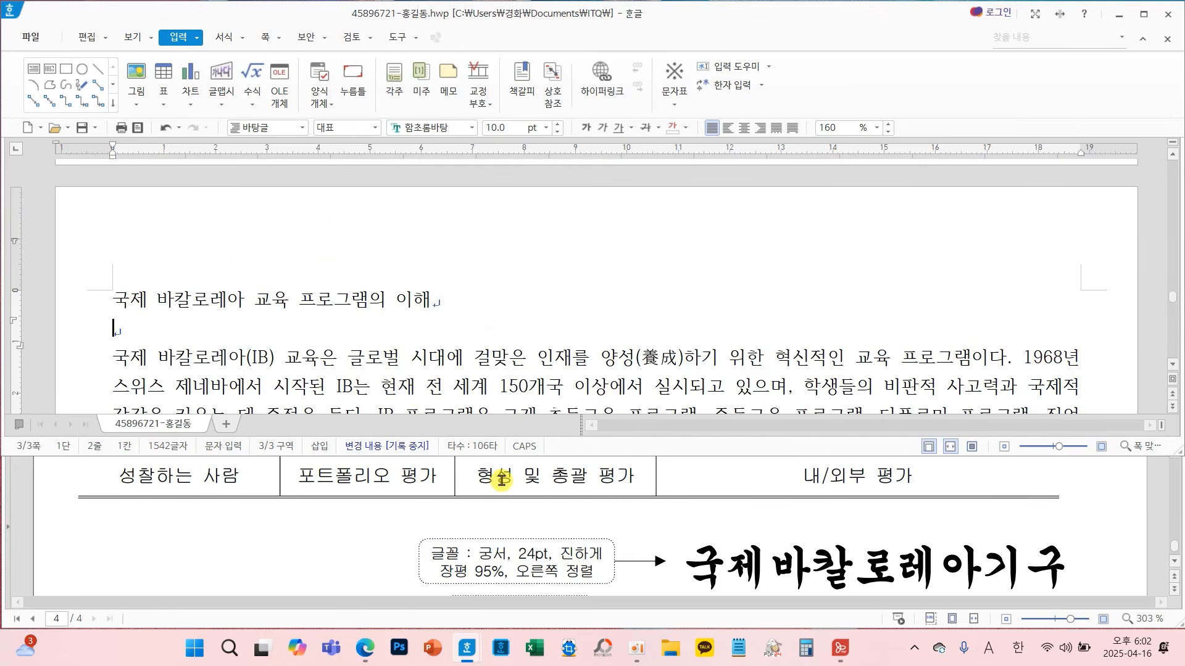
Set the font of the title "국제 바칼로레아 교육 프로그램의 이해" to 궁서, following the sample's title instructions
scroll(536, 533, up, 8)
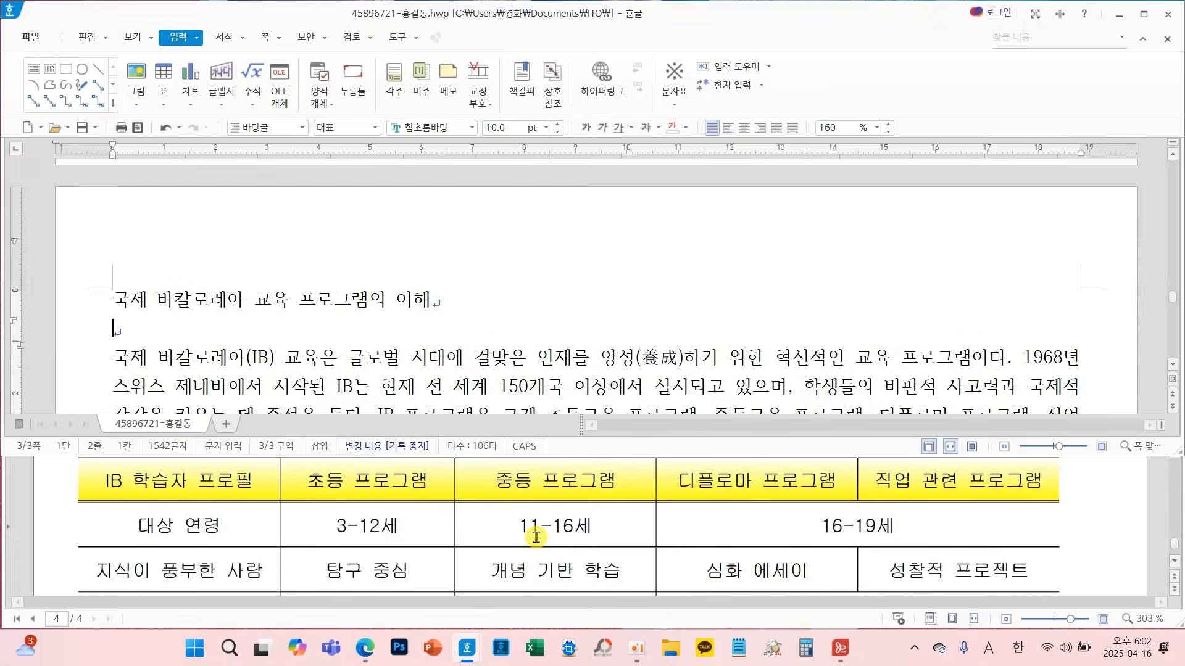
scroll(536, 538, up, 6)
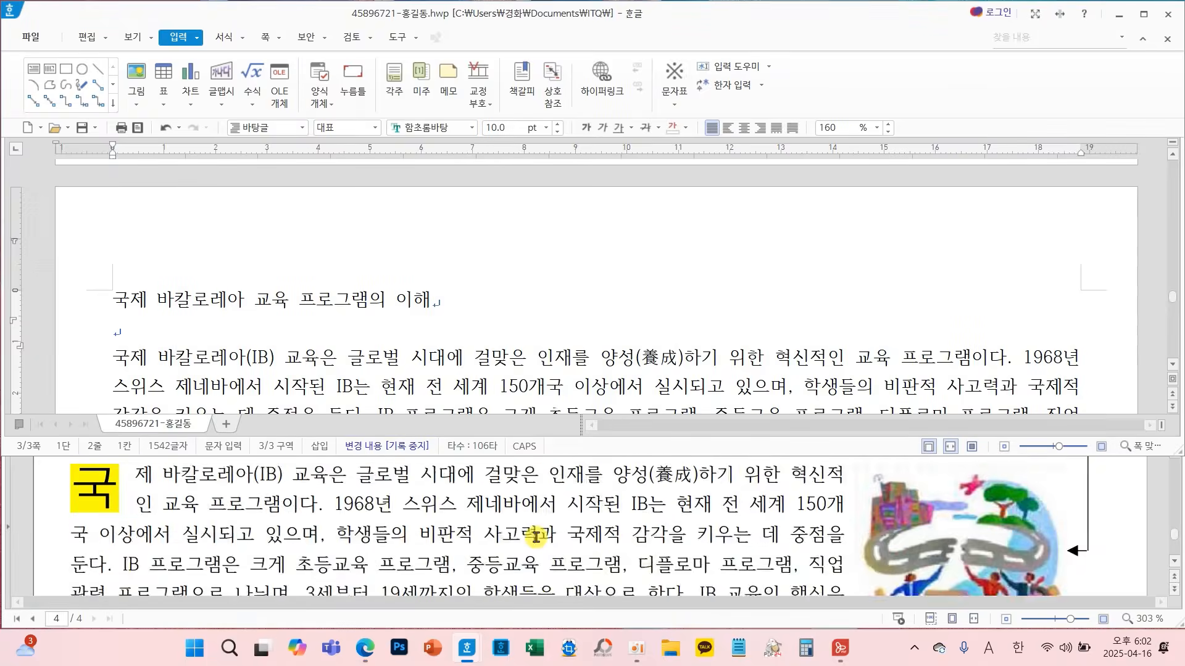
scroll(536, 538, up, 2)
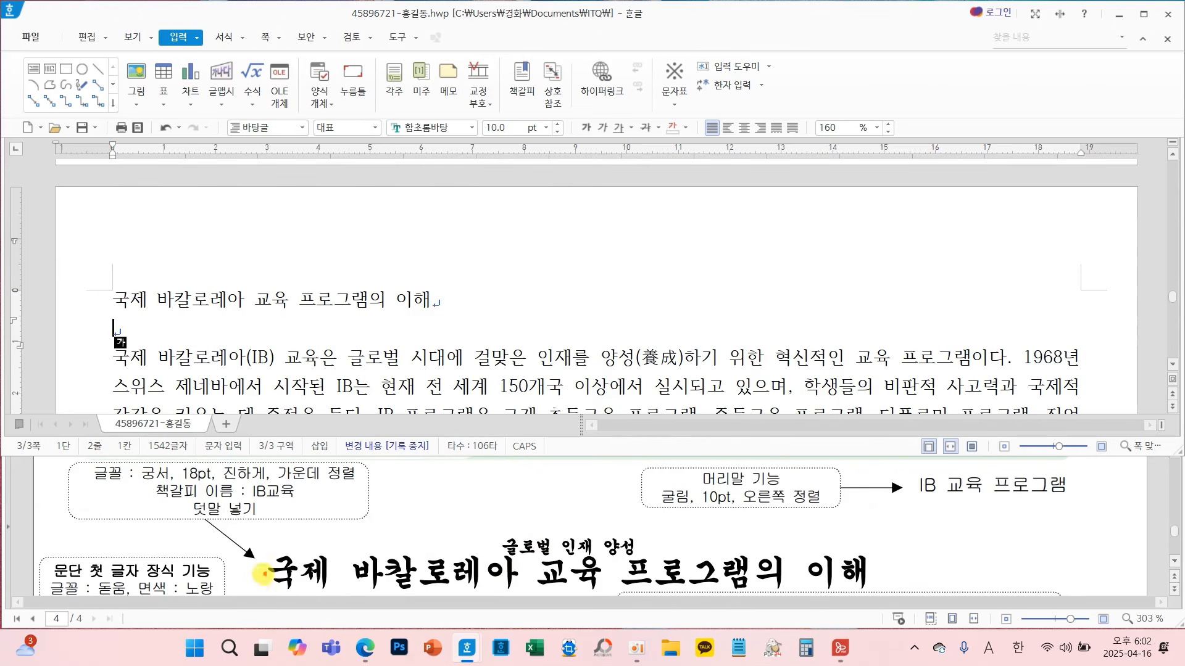
mouse_move(337, 540)
mouse_down()
mouse_move(62, 471)
mouse_move(331, 544)
mouse_up()
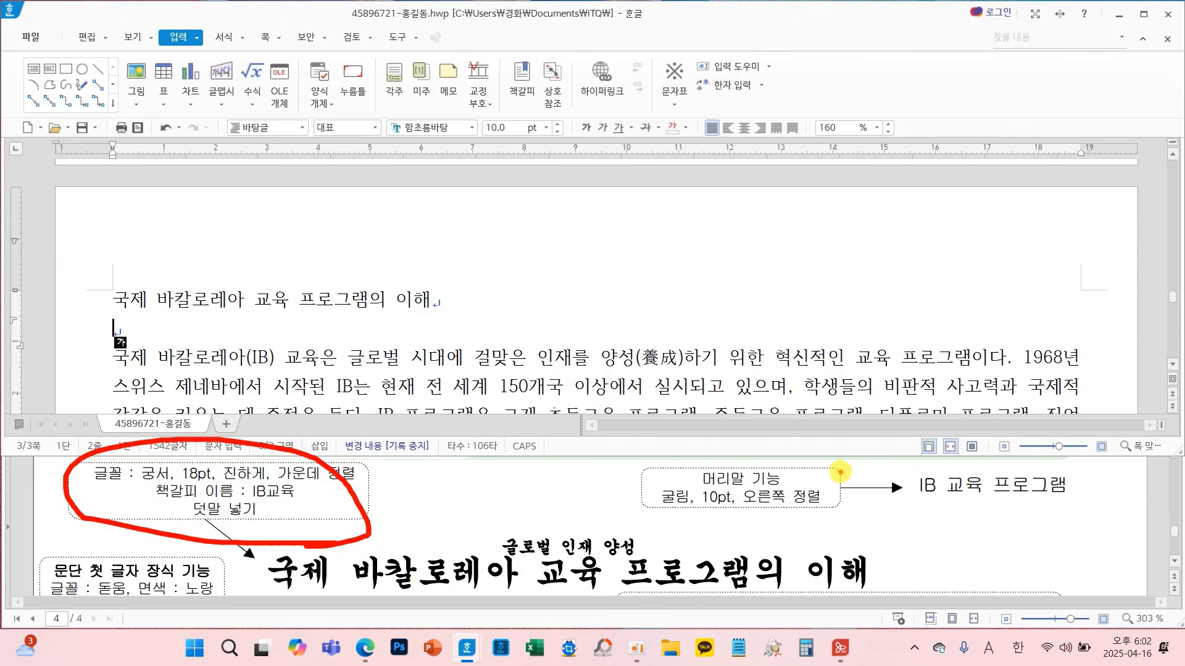
key(Escape)
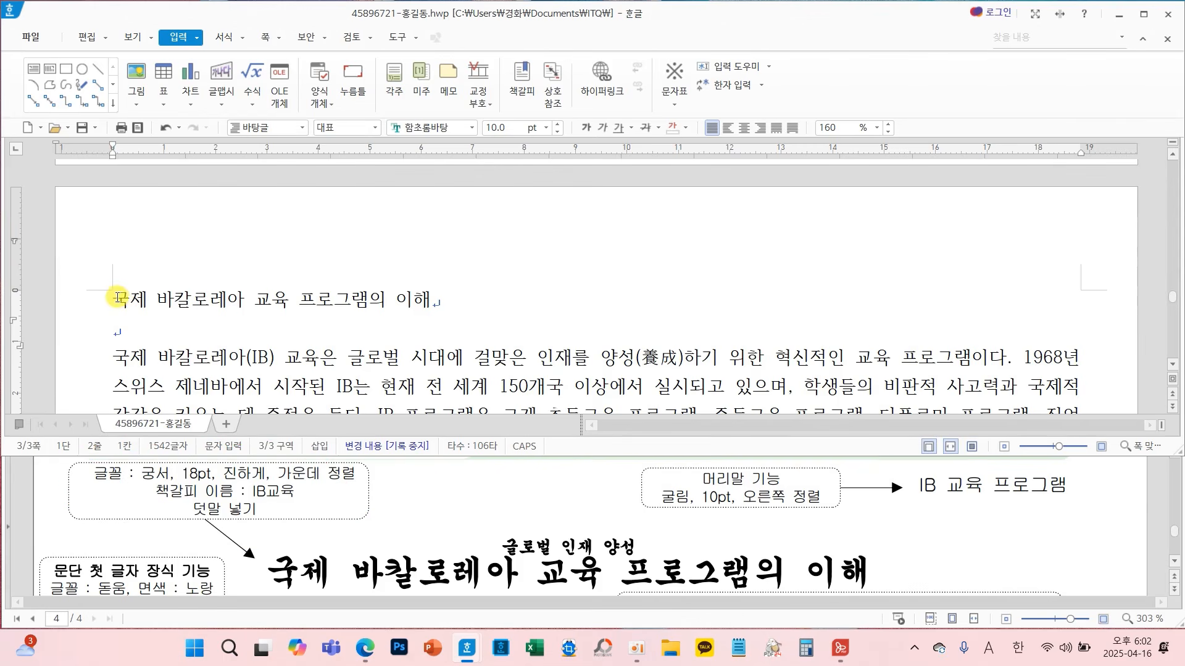
drag(117, 298, 444, 304)
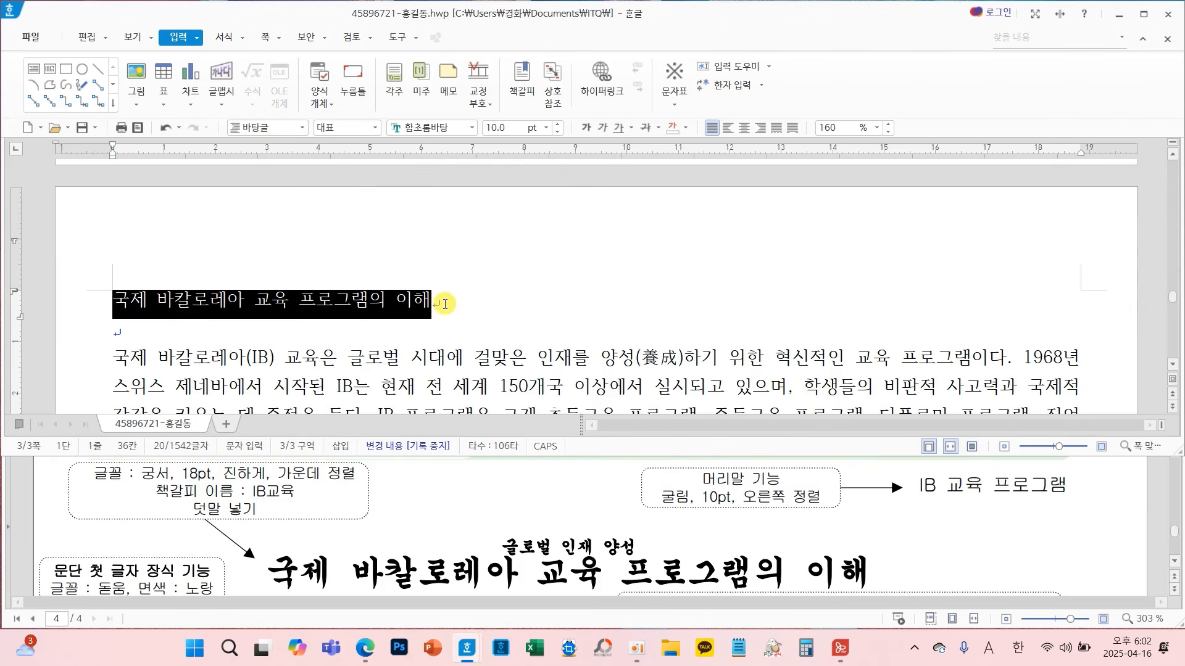
click(471, 128)
scroll(682, 148, up, 3)
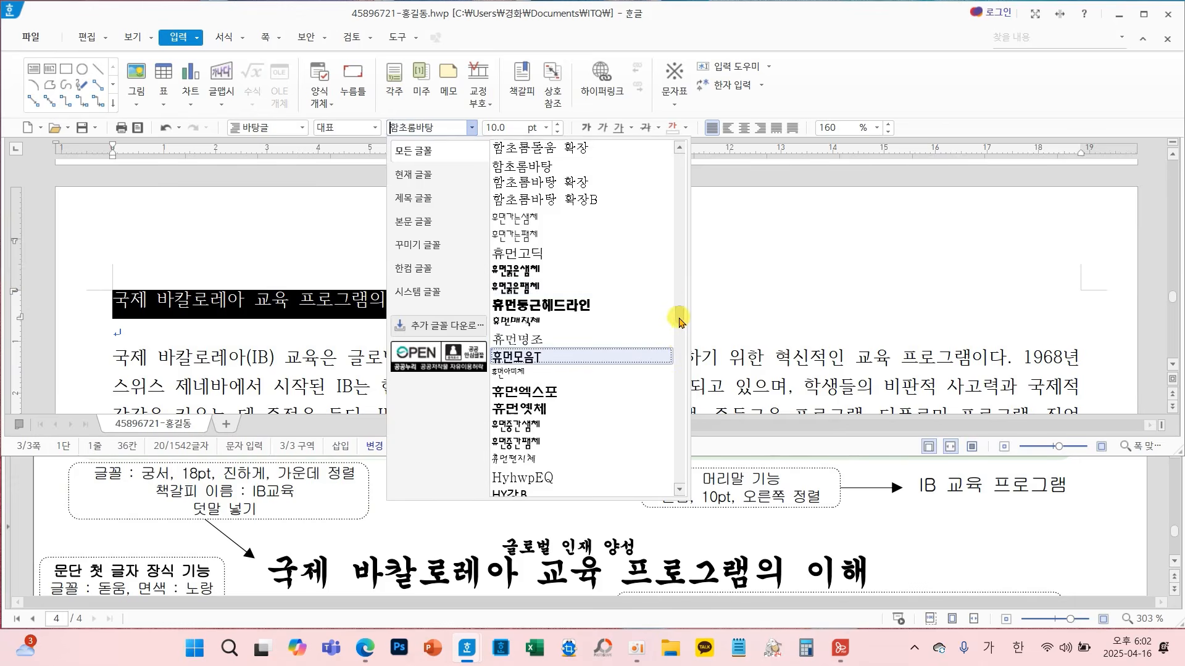
click(506, 167)
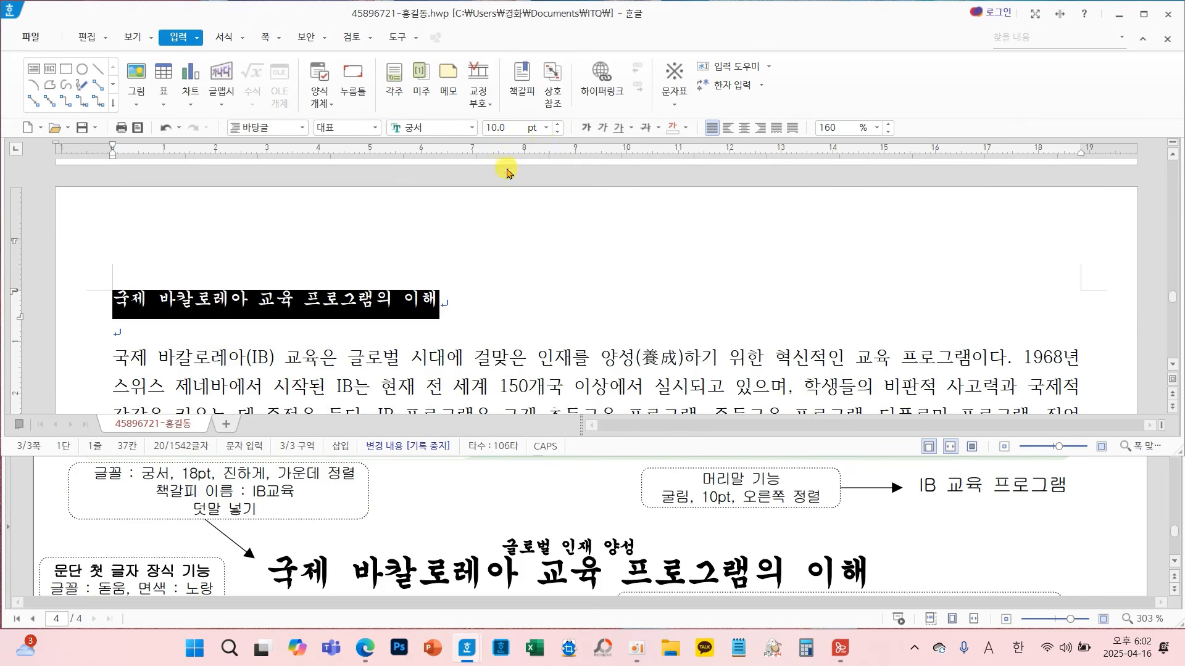
Set the title's size to 18 pt, make it bold and centre-align it
click(557, 128)
click(557, 127)
click(558, 128)
click(557, 128)
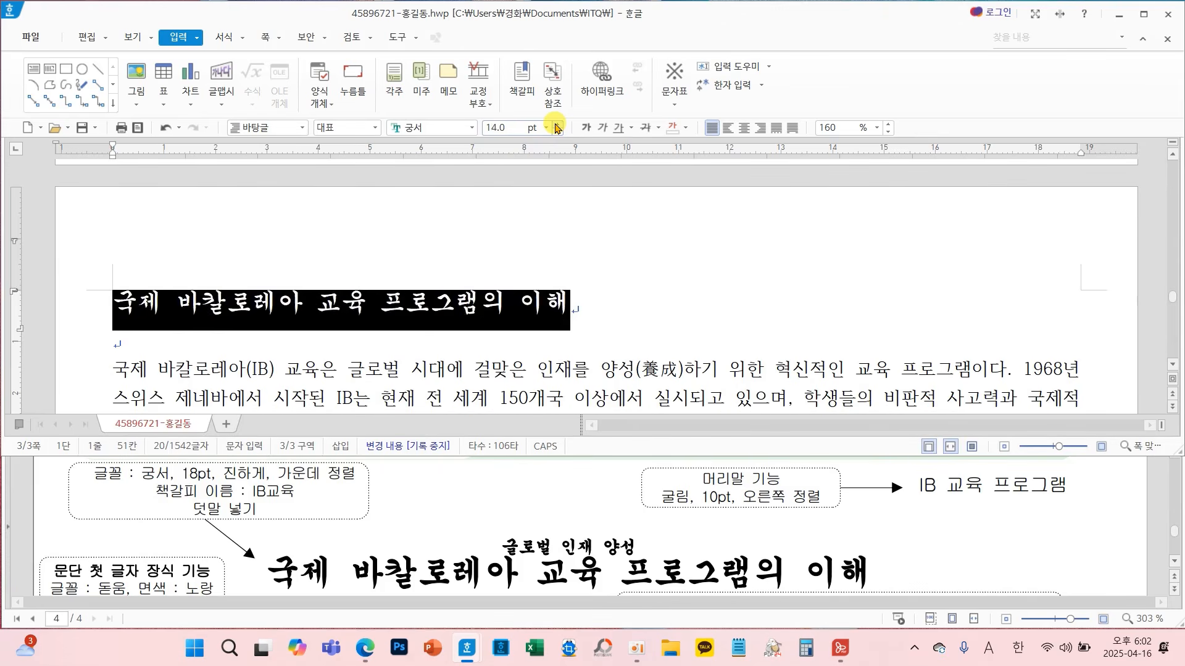
click(557, 128)
click(557, 127)
click(557, 128)
click(557, 127)
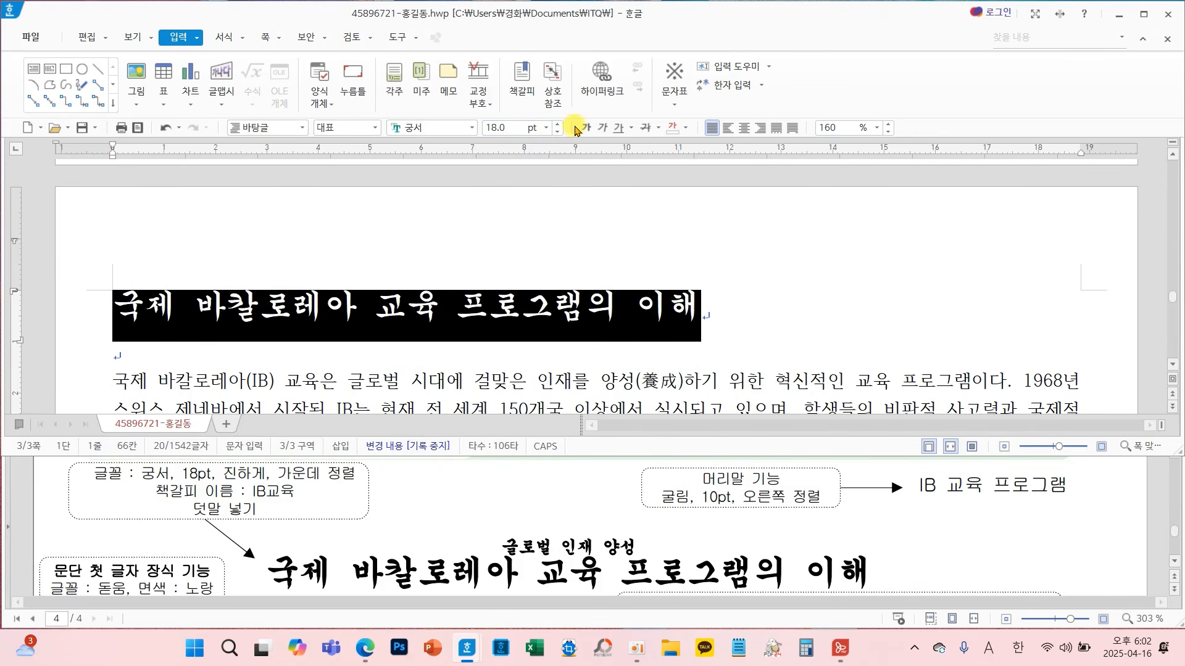
click(583, 129)
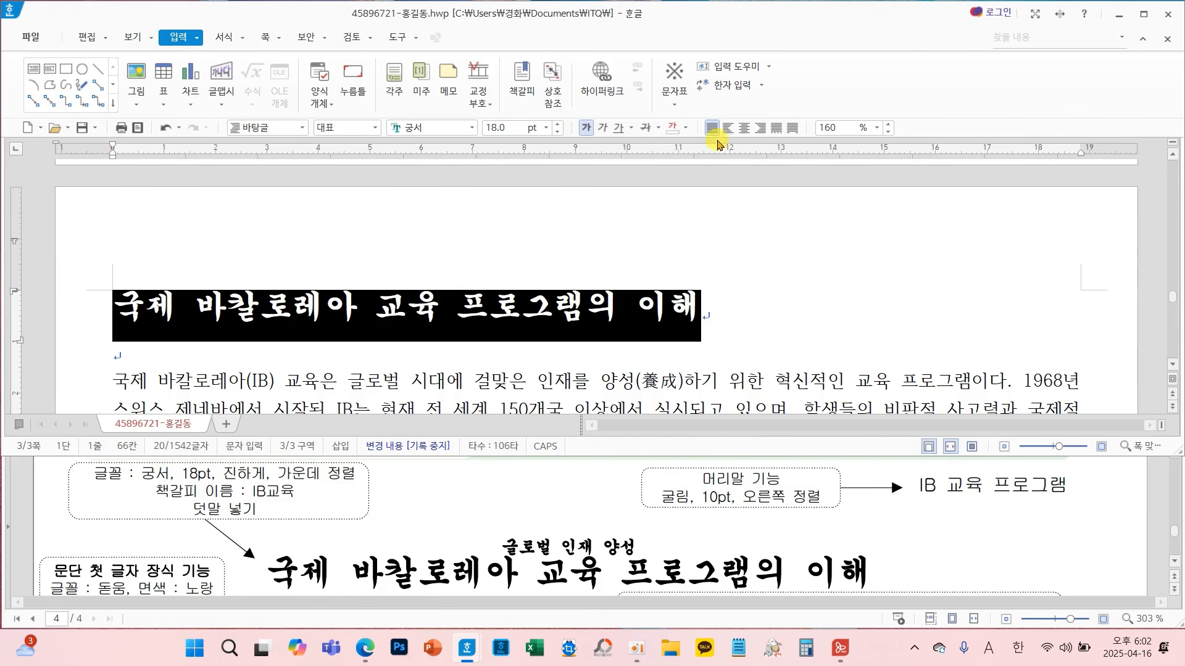
click(745, 128)
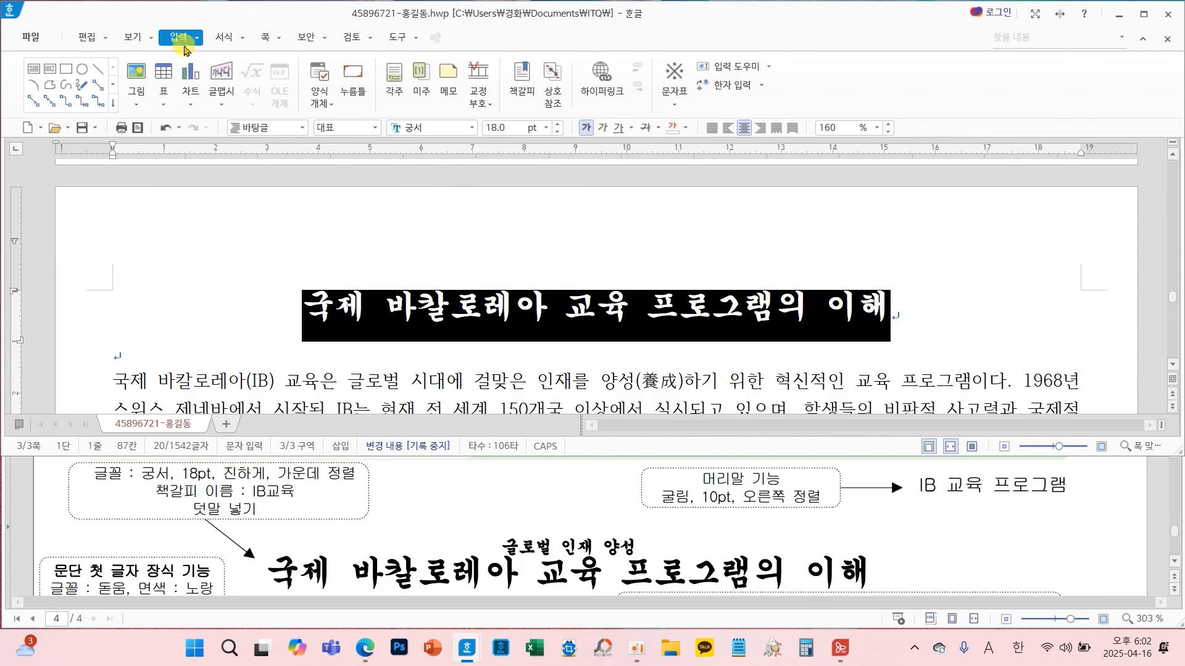
Insert the ruby text (덧말) "글로벌 인재 양성" above the title
click(198, 39)
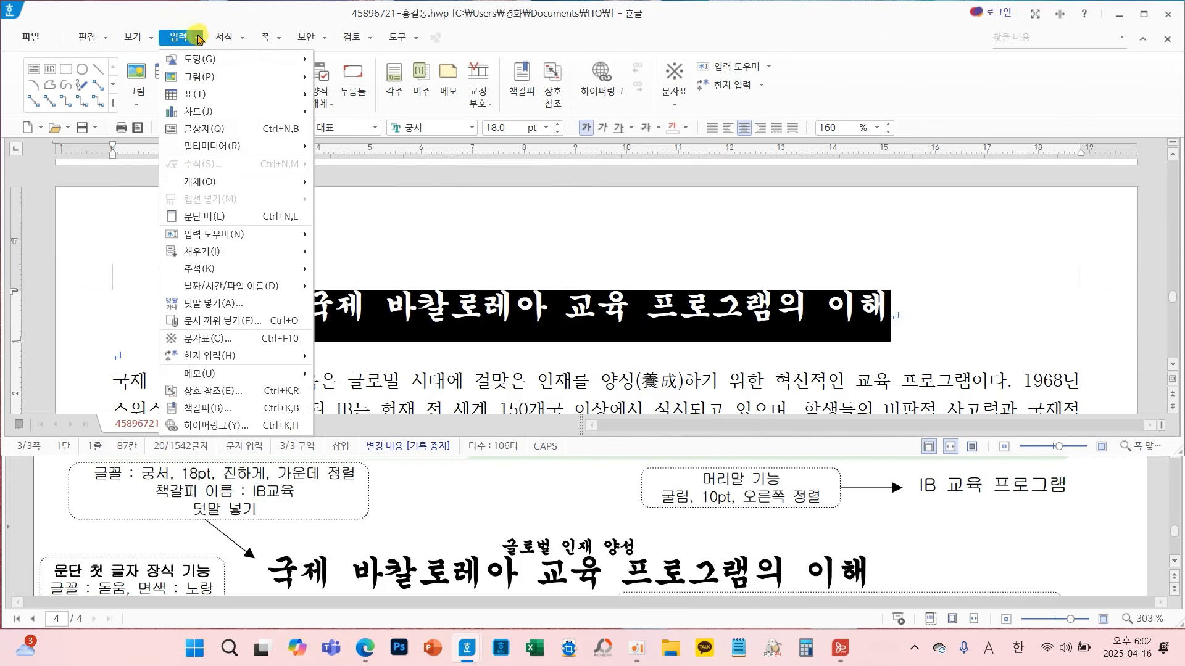
click(208, 305)
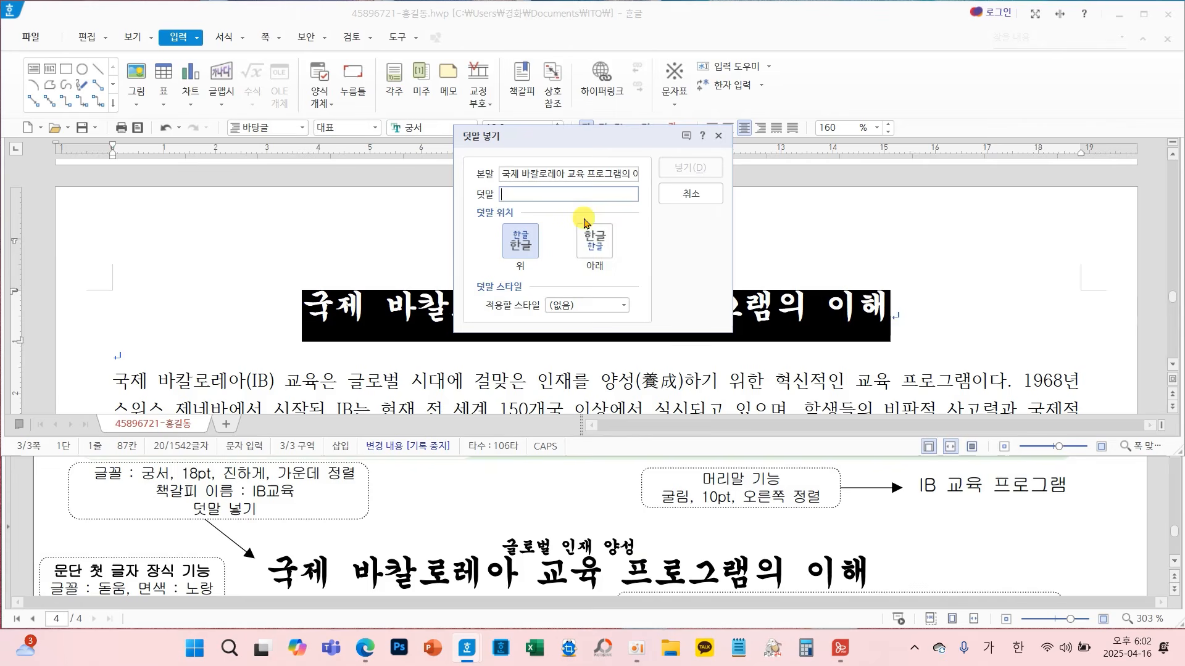
text(글)
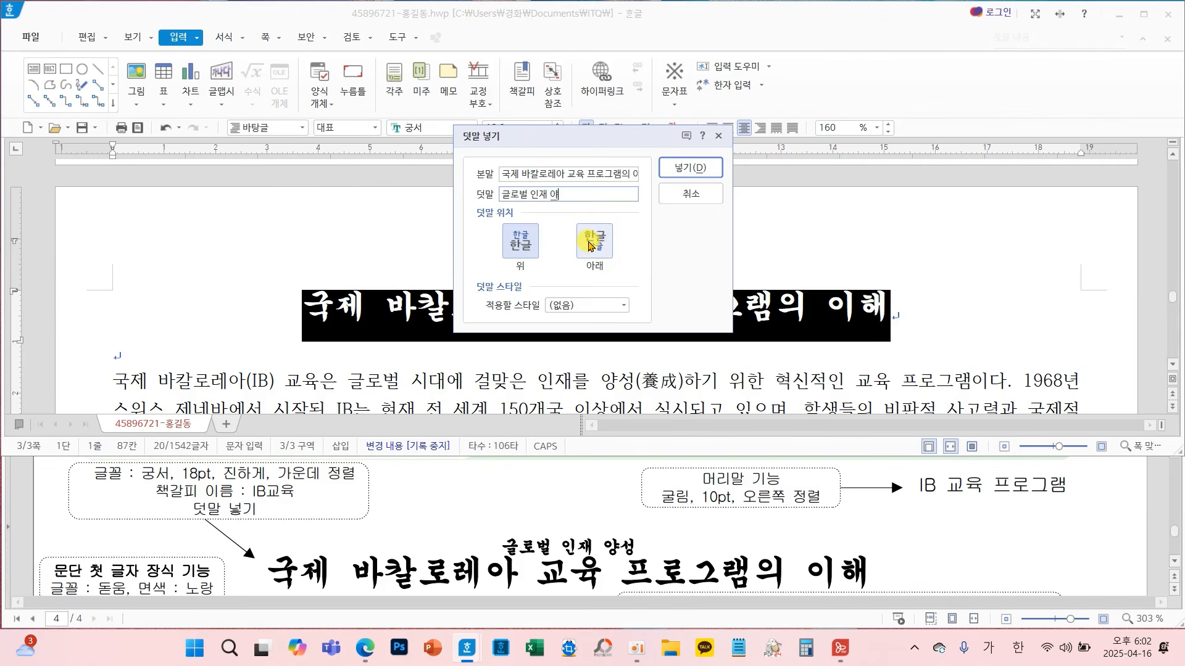
text(로벌 인재 양성)
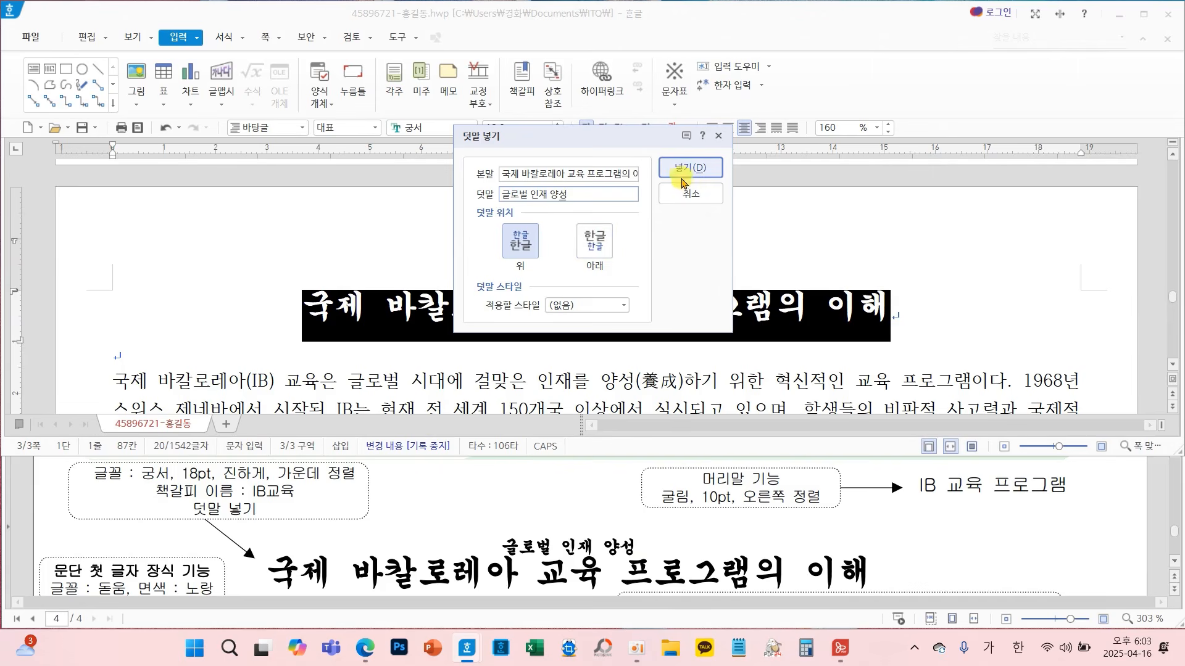
click(685, 172)
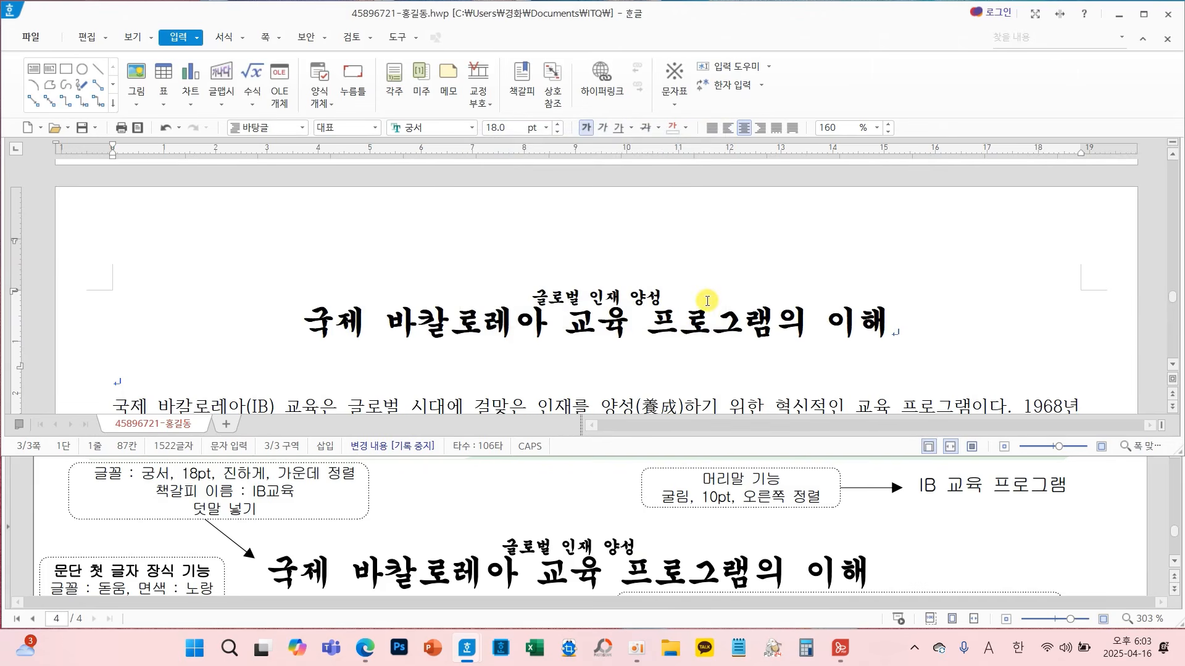
mouse_move(706, 345)
mouse_down()
mouse_move(469, 336)
mouse_move(704, 313)
mouse_move(714, 340)
mouse_up()
mouse_move(151, 378)
mouse_down()
mouse_move(68, 376)
mouse_move(148, 364)
mouse_move(141, 388)
mouse_move(119, 390)
mouse_up()
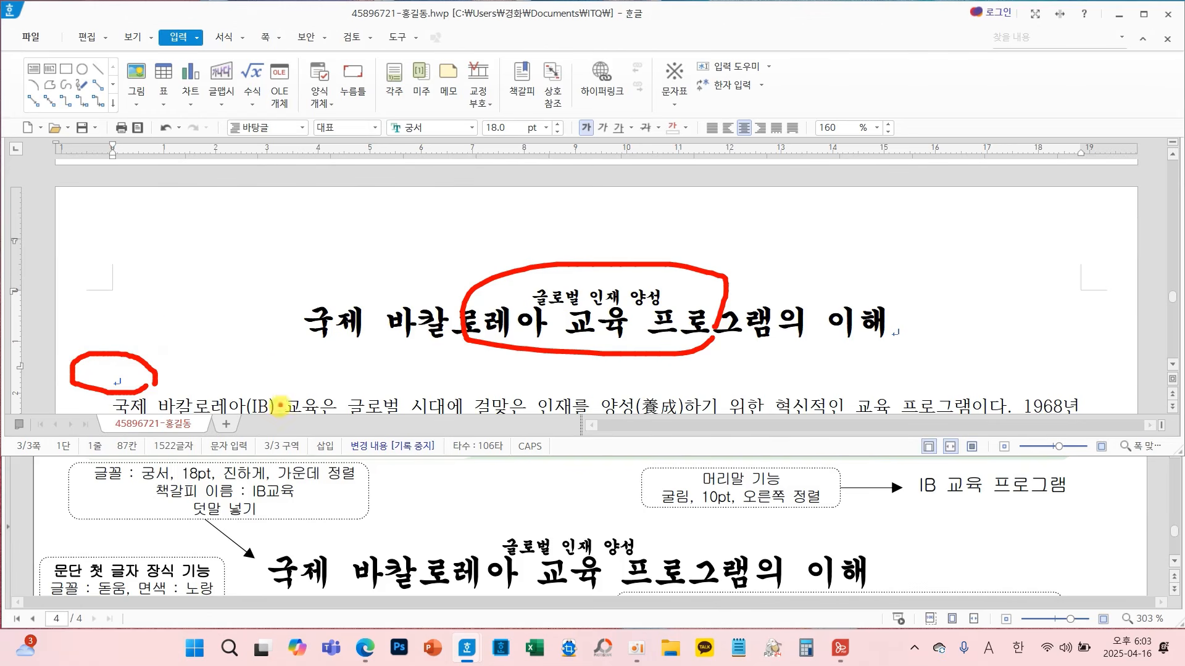
mouse_move(305, 493)
mouse_down()
mouse_move(260, 500)
mouse_move(300, 476)
mouse_move(310, 494)
mouse_up()
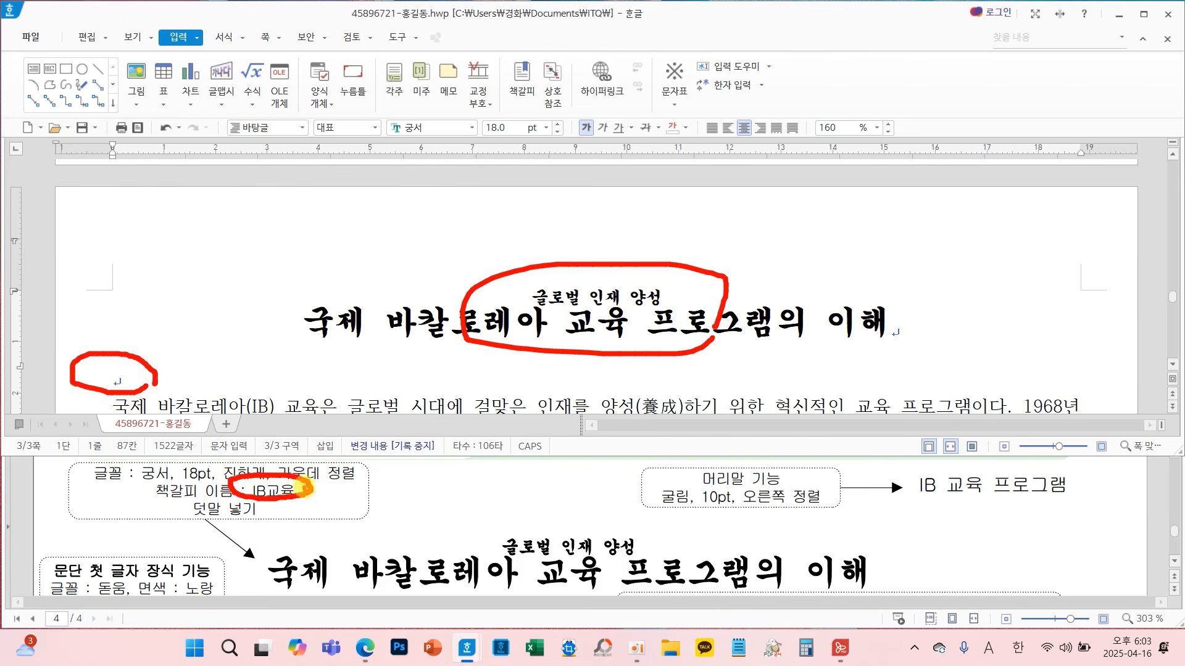
mouse_move(281, 299)
mouse_down()
mouse_move(290, 343)
mouse_move(332, 247)
mouse_up()
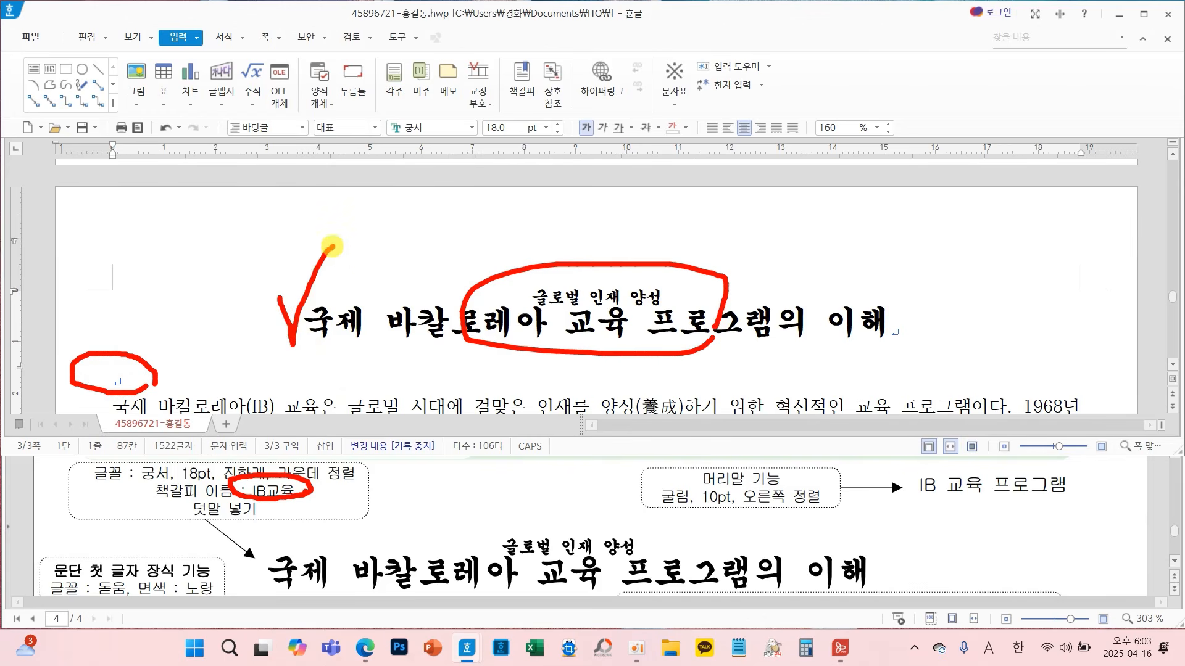
Insert a bookmark named "IB교육" at the very start of the title
key(Escape)
click(305, 317)
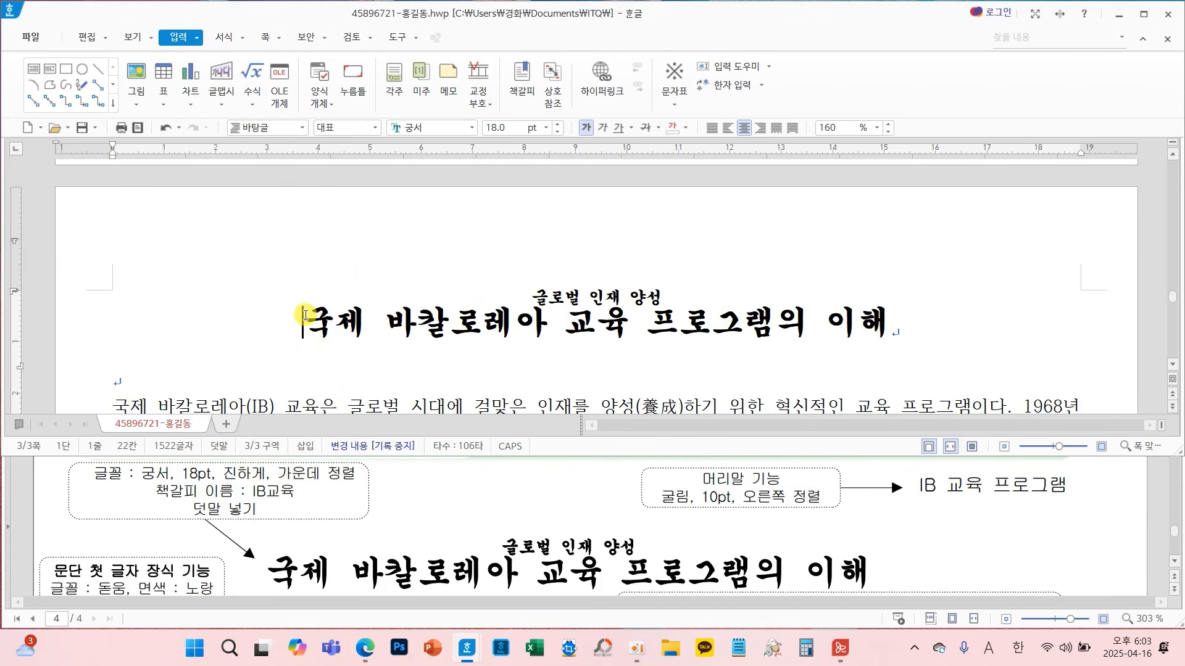
click(520, 92)
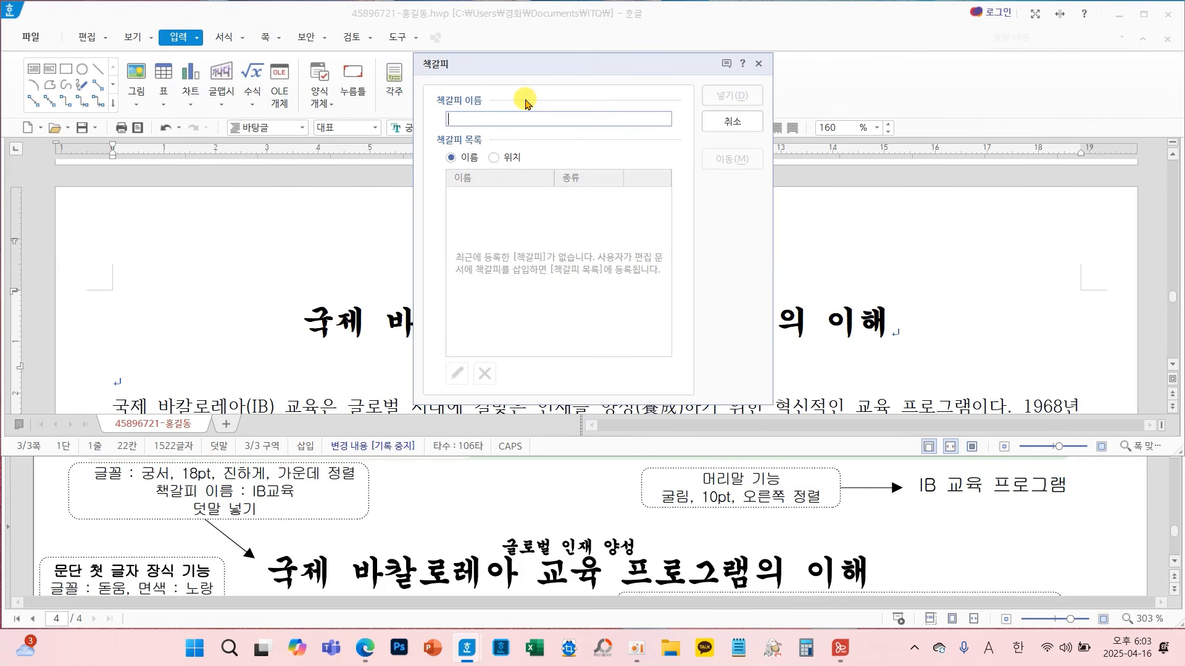
text(IB교육)
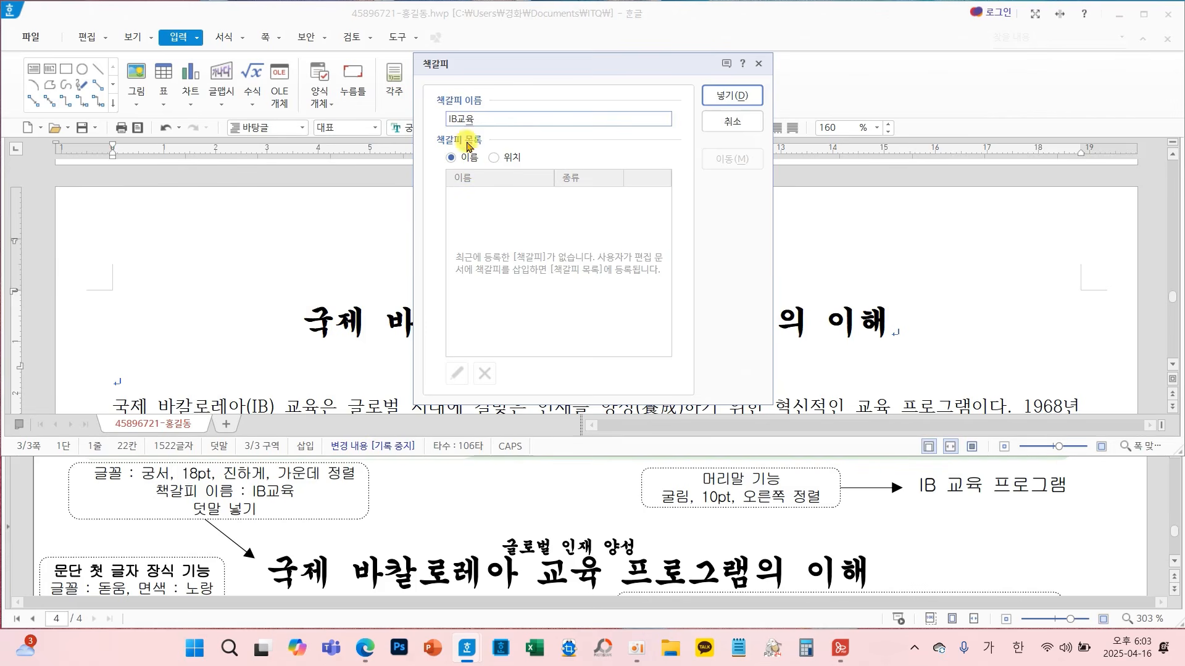
click(723, 97)
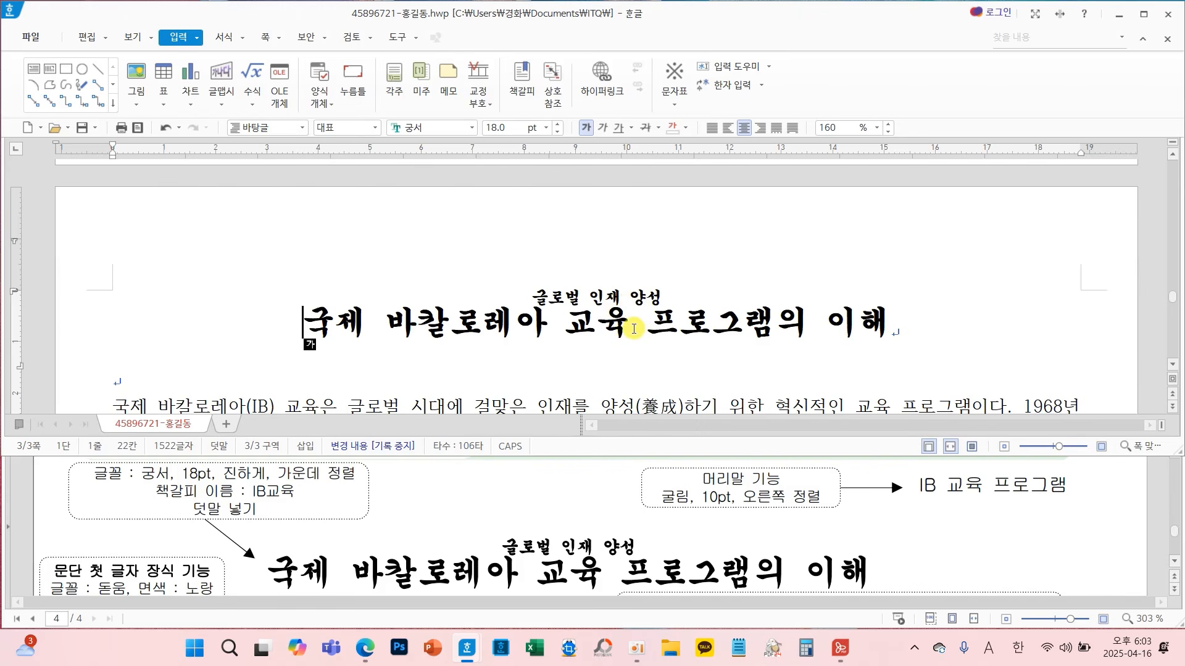
Add a hyperlink to the Hankook Corporation picture on page 2 that targets the current document's bookmark "IB교육"
scroll(648, 336, up, 10)
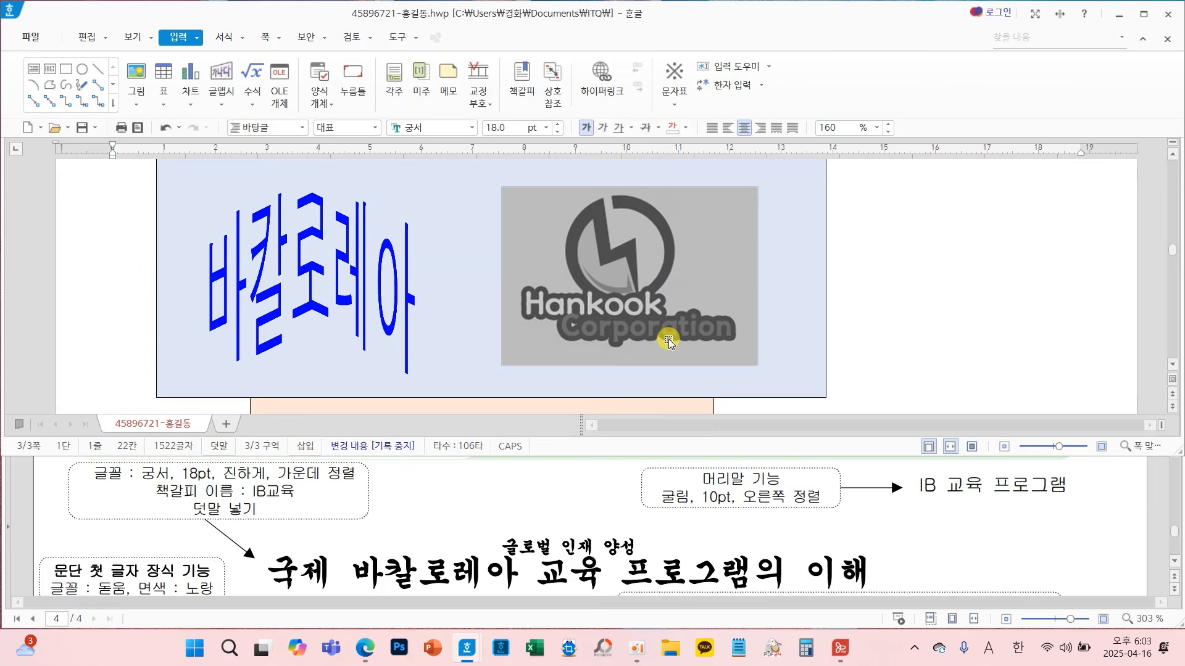
click(645, 311)
scroll(747, 531, up, 10)
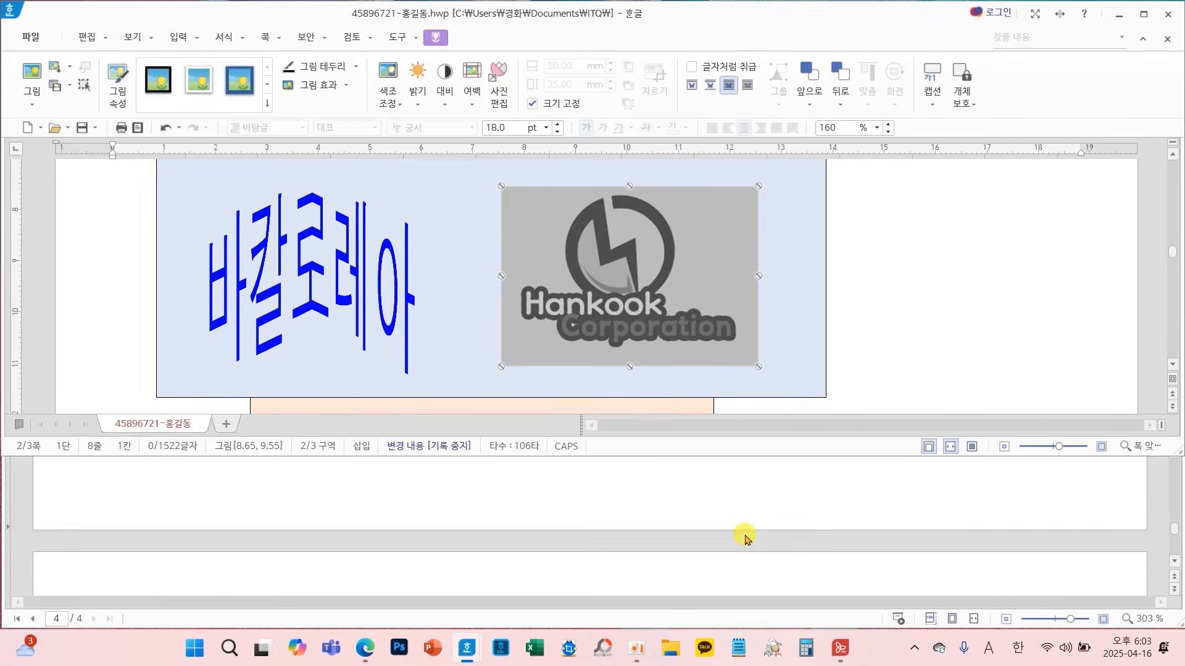
scroll(746, 533, up, 5)
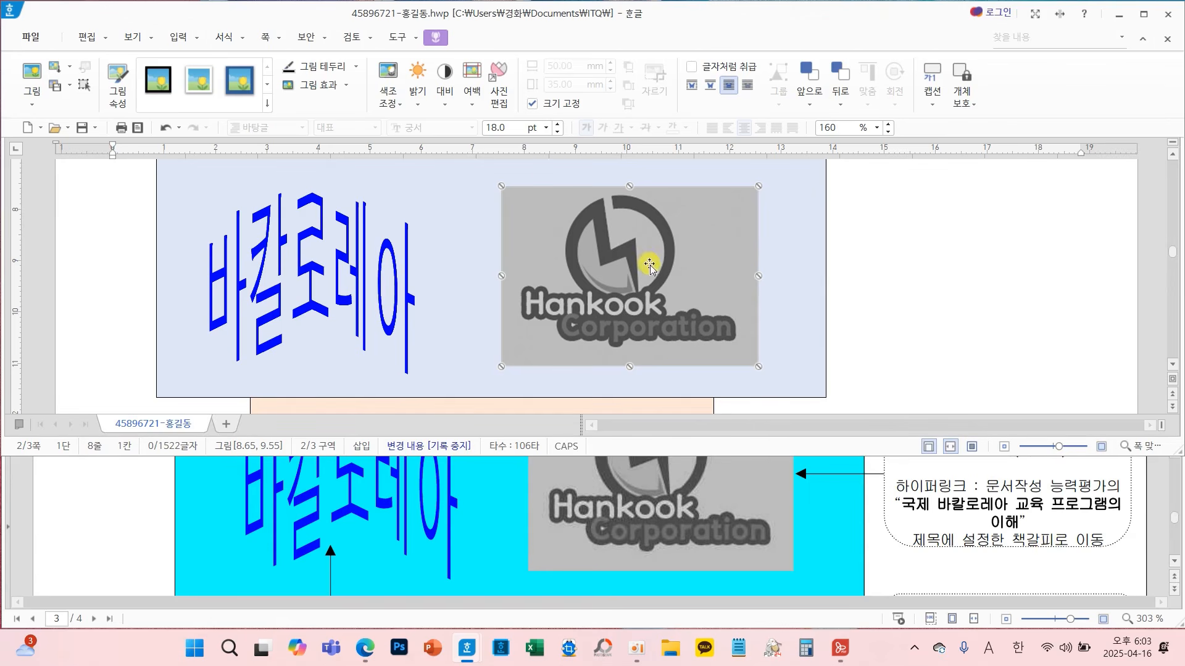
click(178, 37)
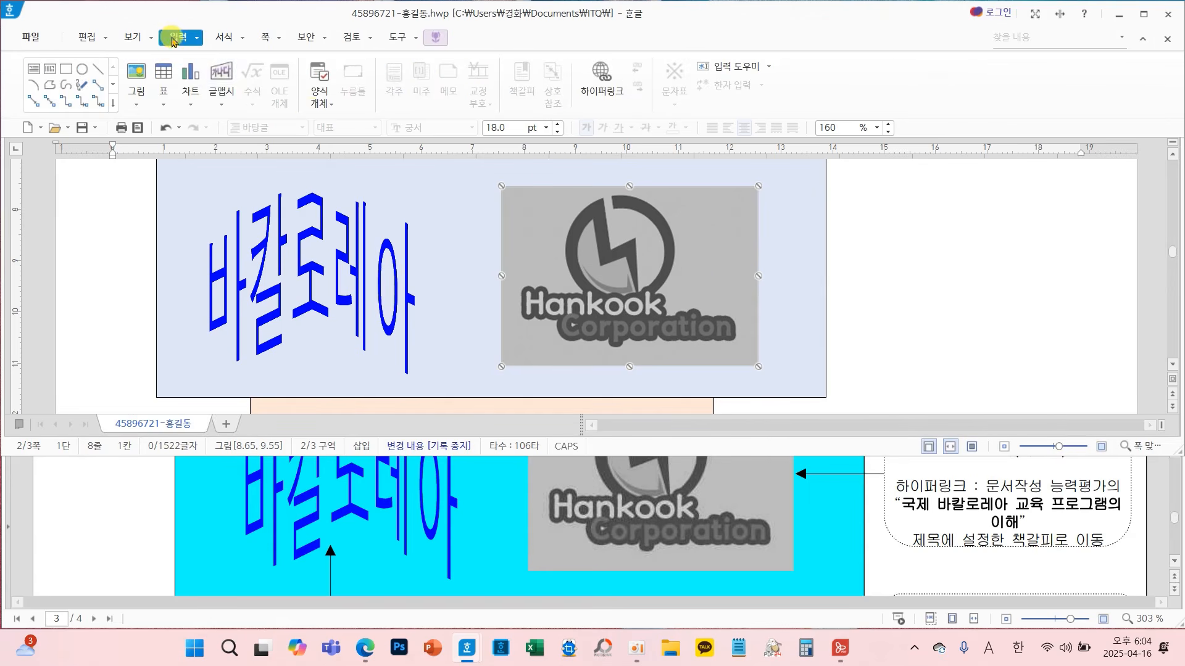
click(598, 82)
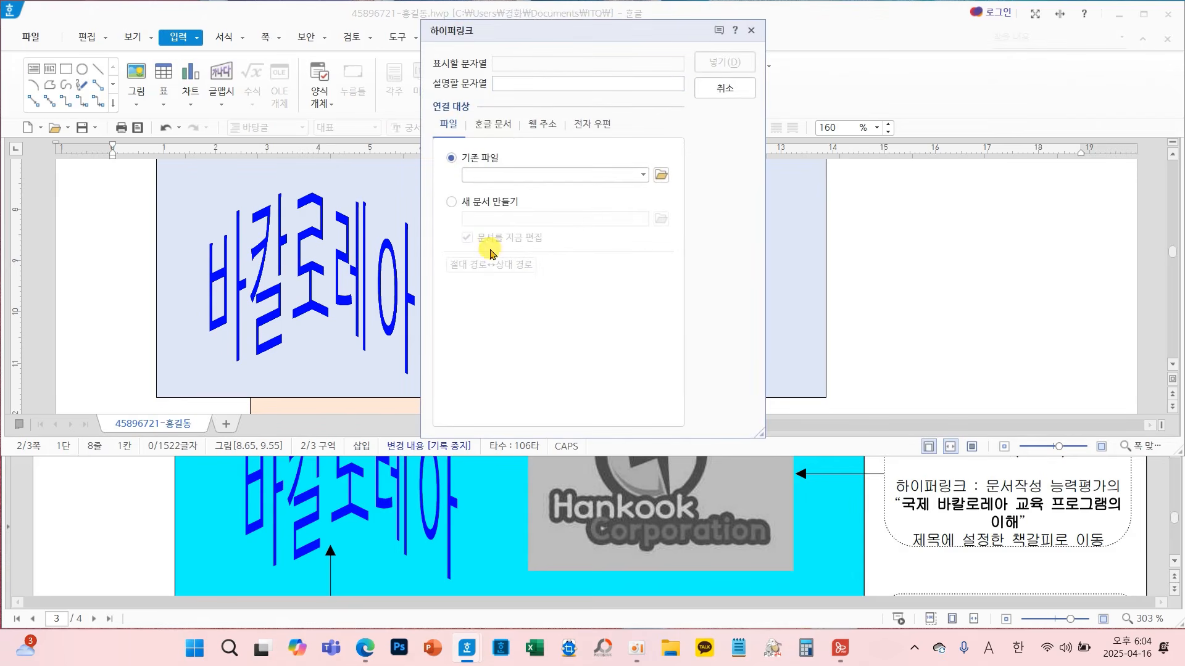
click(500, 127)
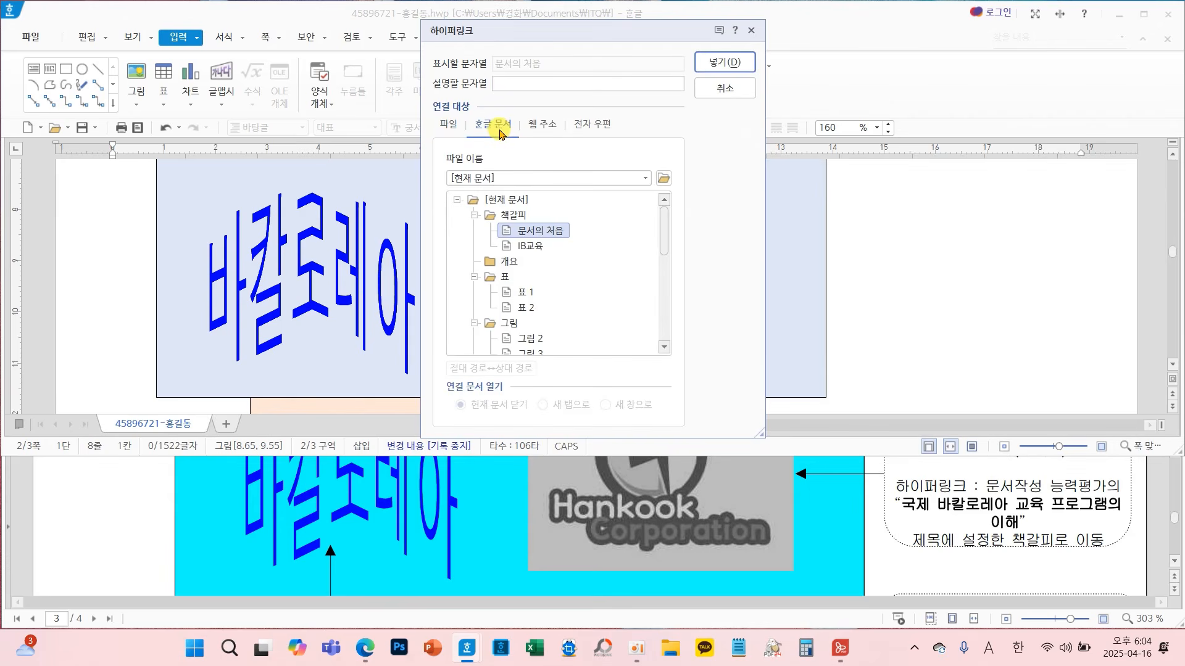
mouse_move(516, 111)
mouse_down()
mouse_move(452, 116)
mouse_move(523, 121)
mouse_move(496, 118)
mouse_up()
mouse_move(490, 235)
mouse_down()
mouse_move(583, 268)
mouse_move(576, 260)
mouse_up()
mouse_move(436, 250)
mouse_down()
mouse_move(443, 270)
mouse_move(489, 276)
mouse_up()
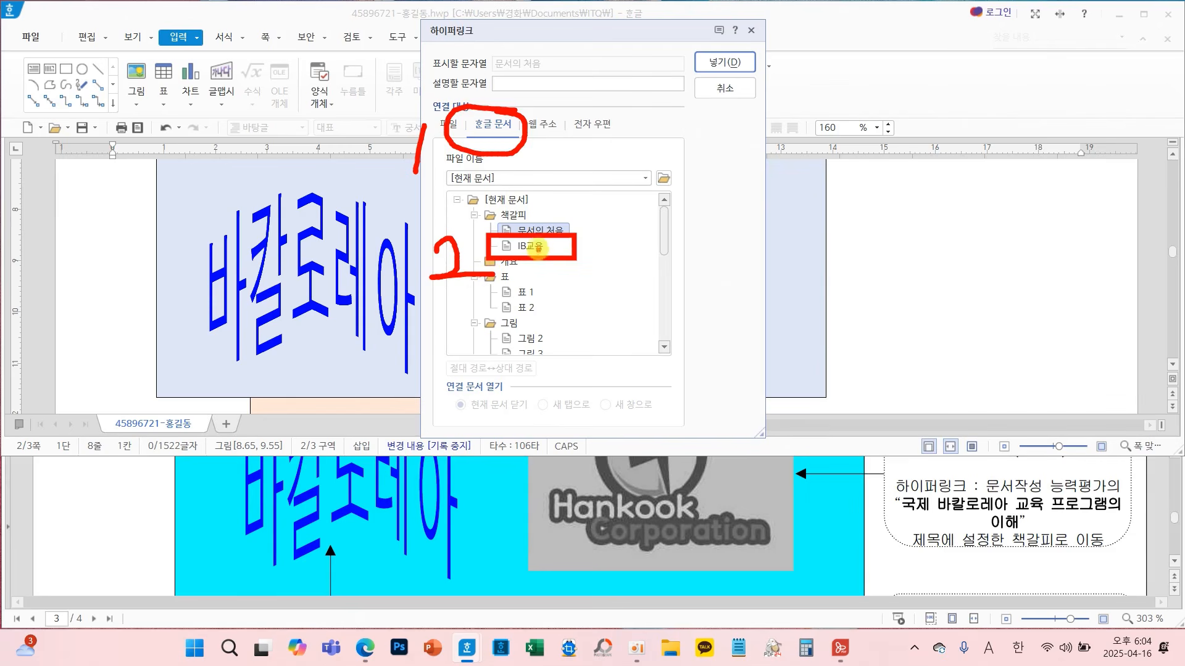
click(532, 248)
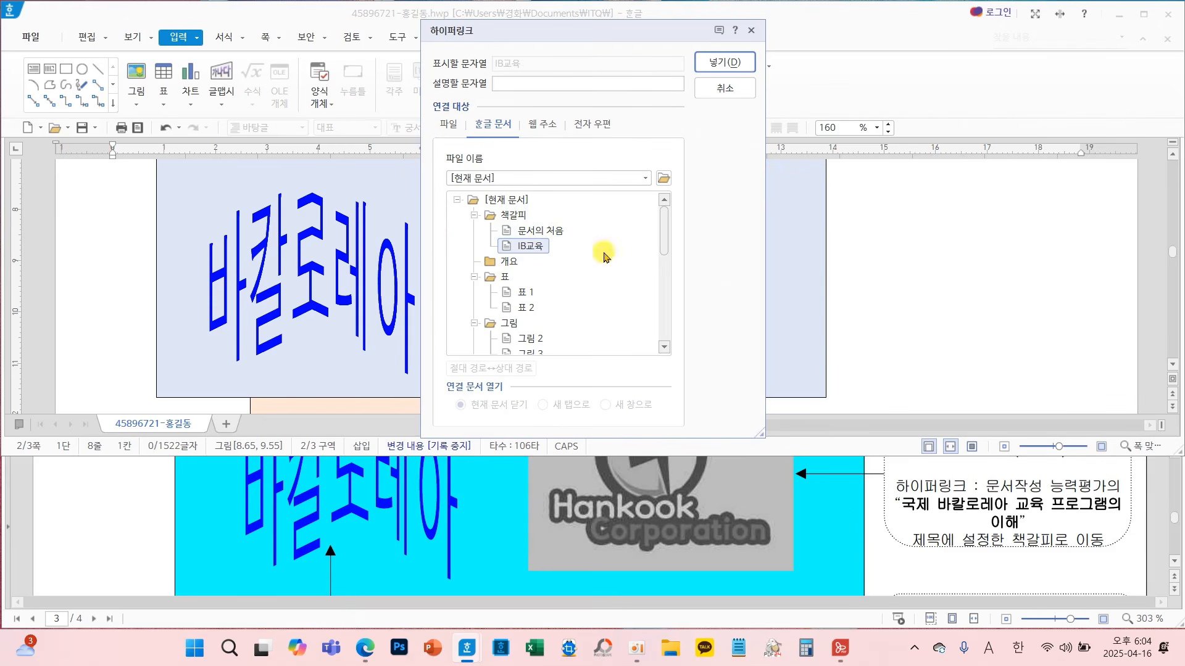
click(724, 62)
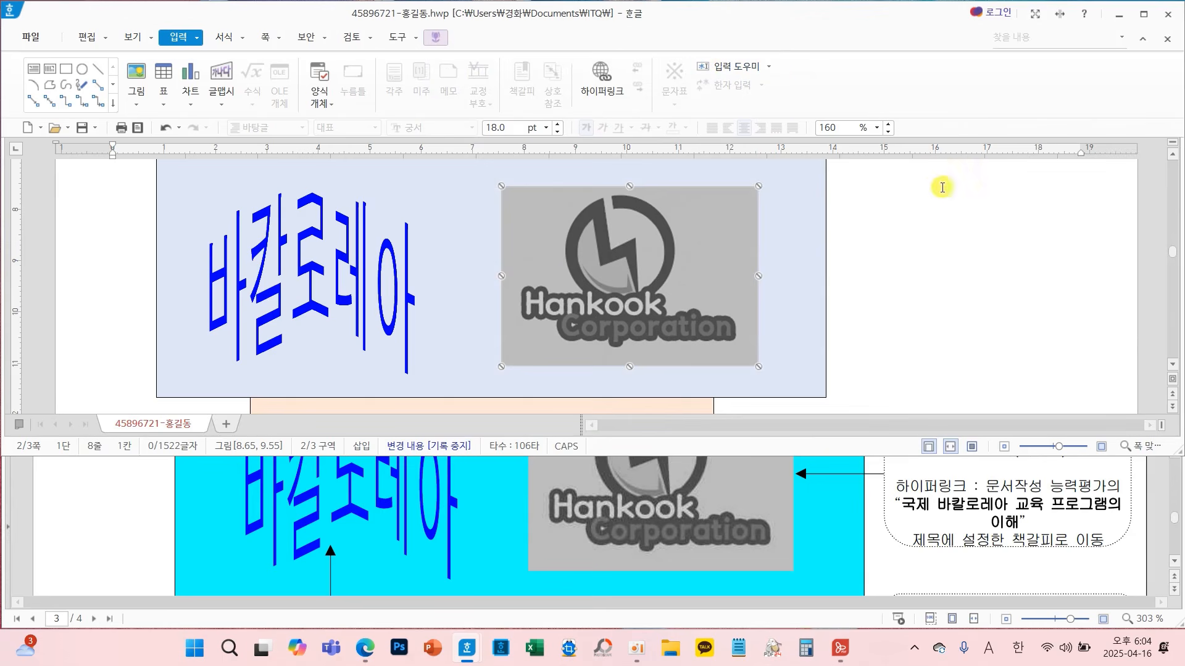
Test the Hankook Corporation picture's hyperlink by following it to its bookmark
click(892, 274)
scroll(904, 284, down, 5)
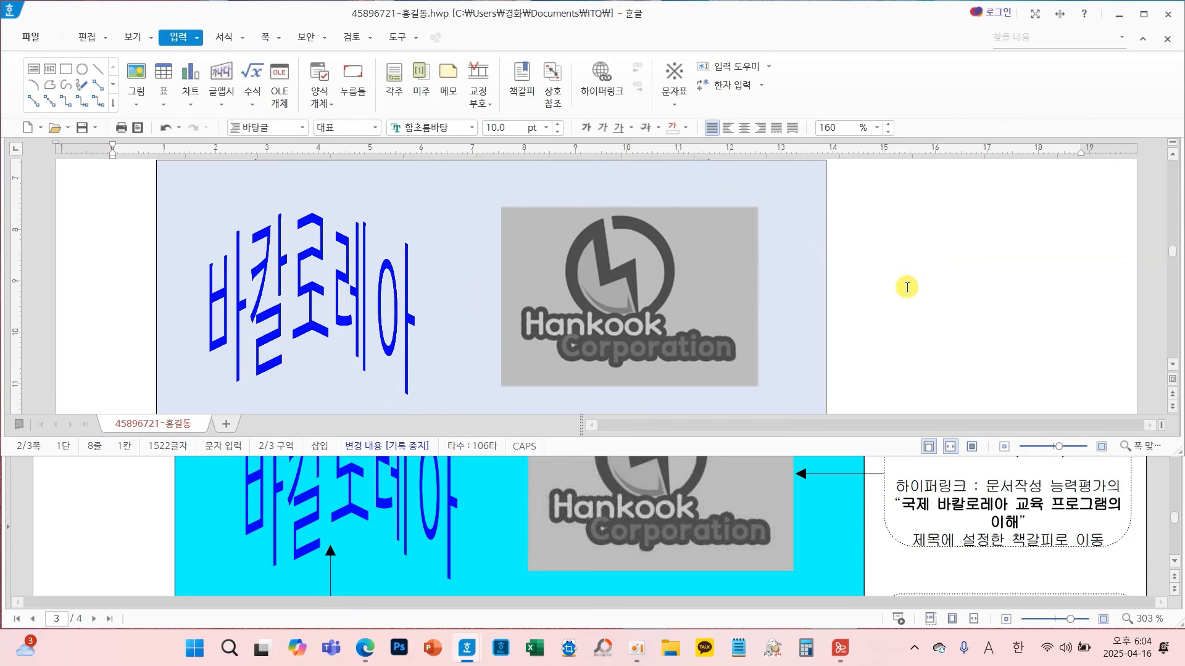
mouse_move(645, 285)
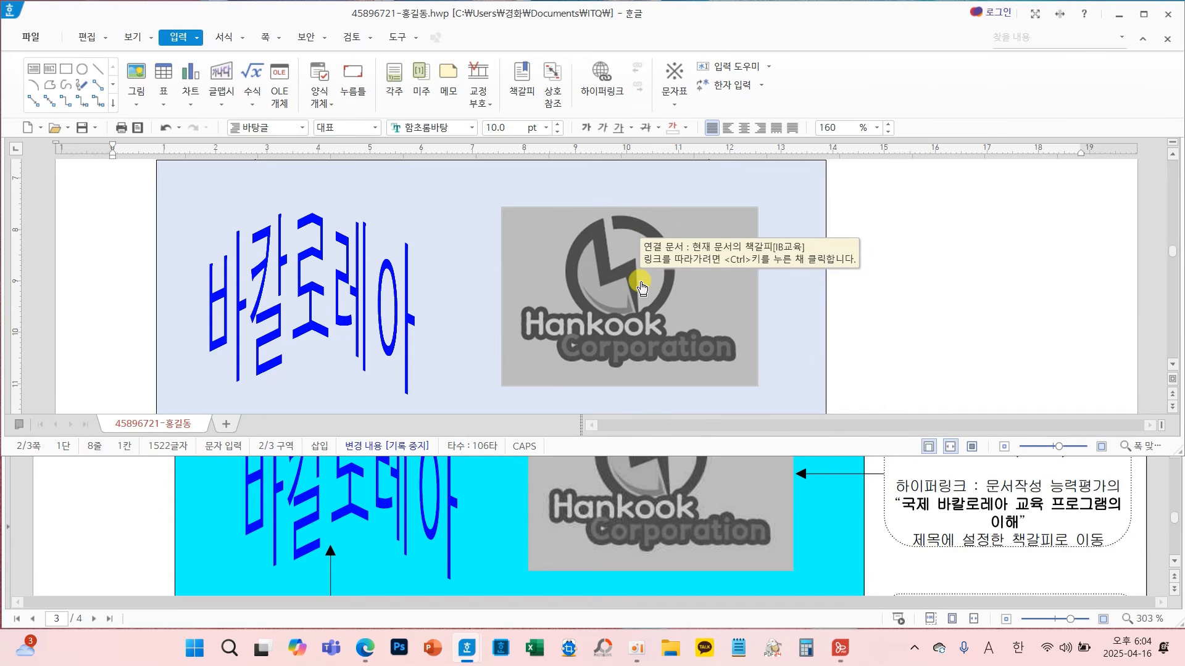
ctrl+click(641, 286)
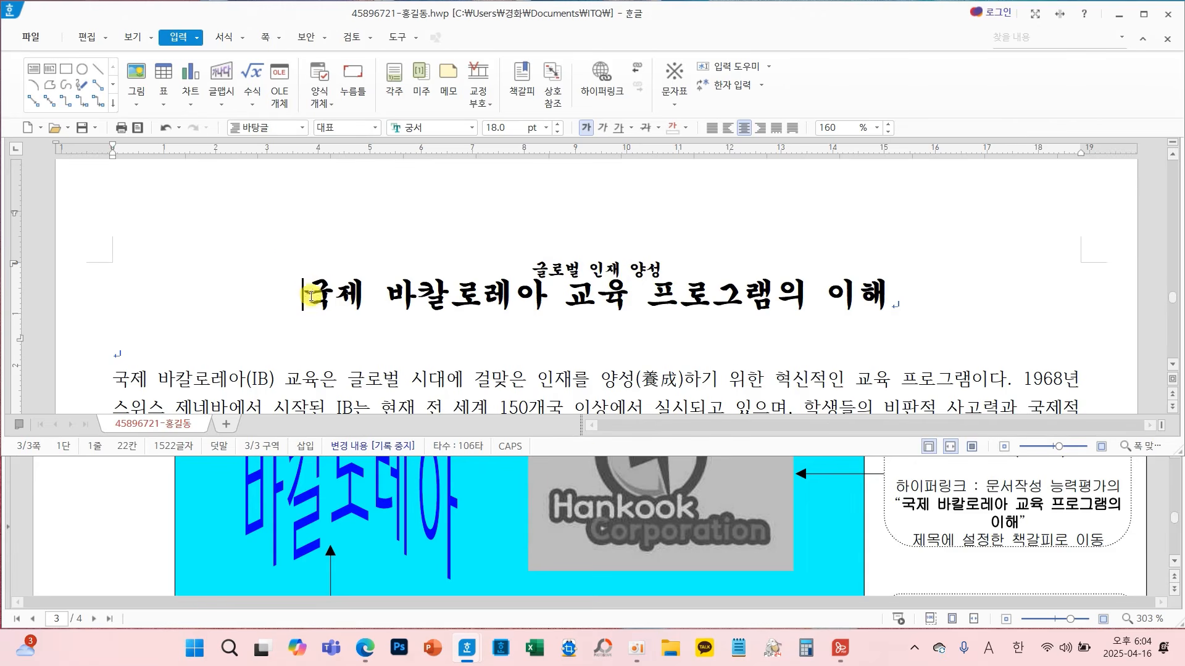
Create a header for both odd and even pages (양쪽) with no preset layout, containing the text "IB 교육 프로그램"
scroll(651, 515, down, 5)
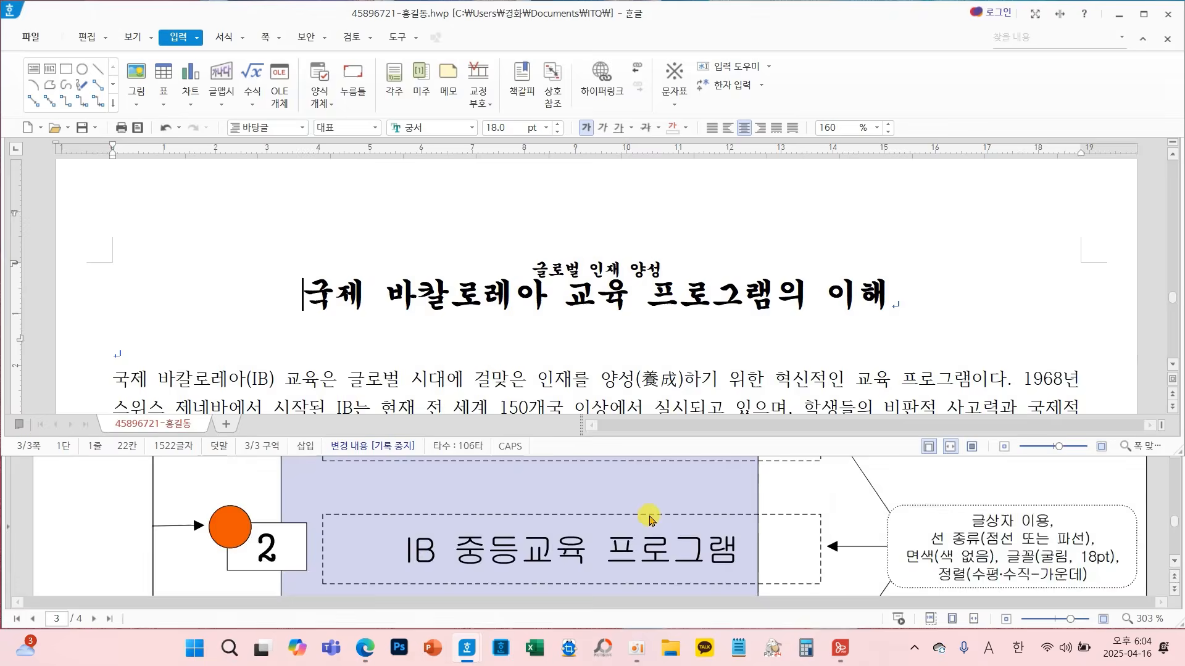
scroll(649, 520, down, 10)
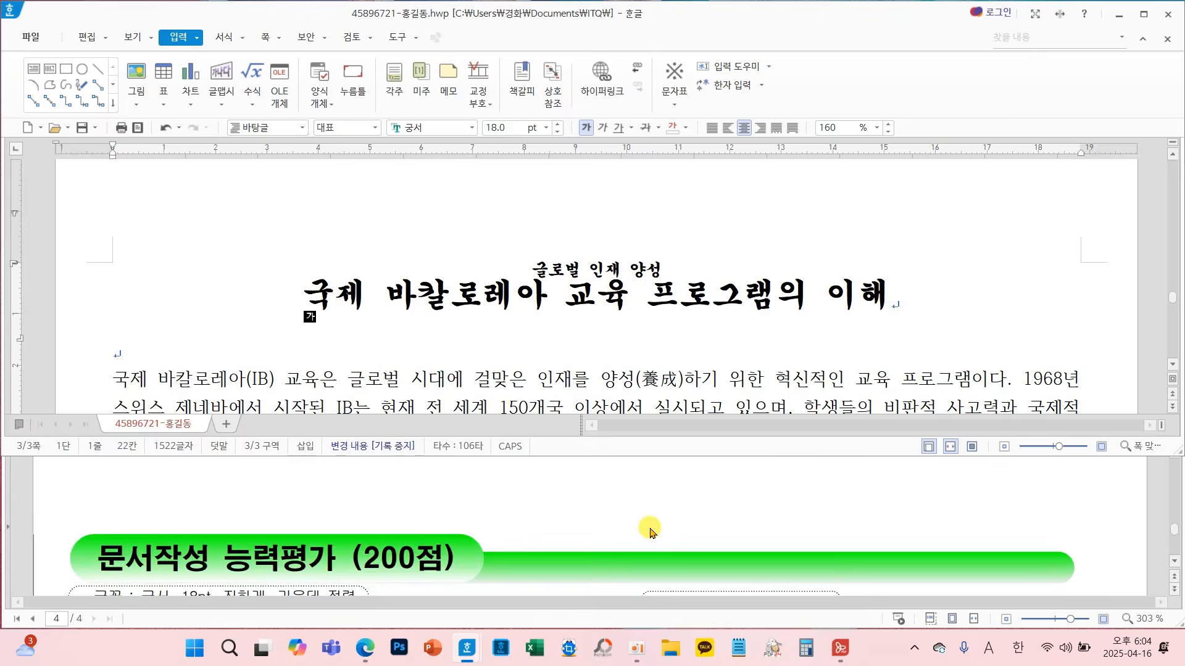
scroll(651, 532, down, 3)
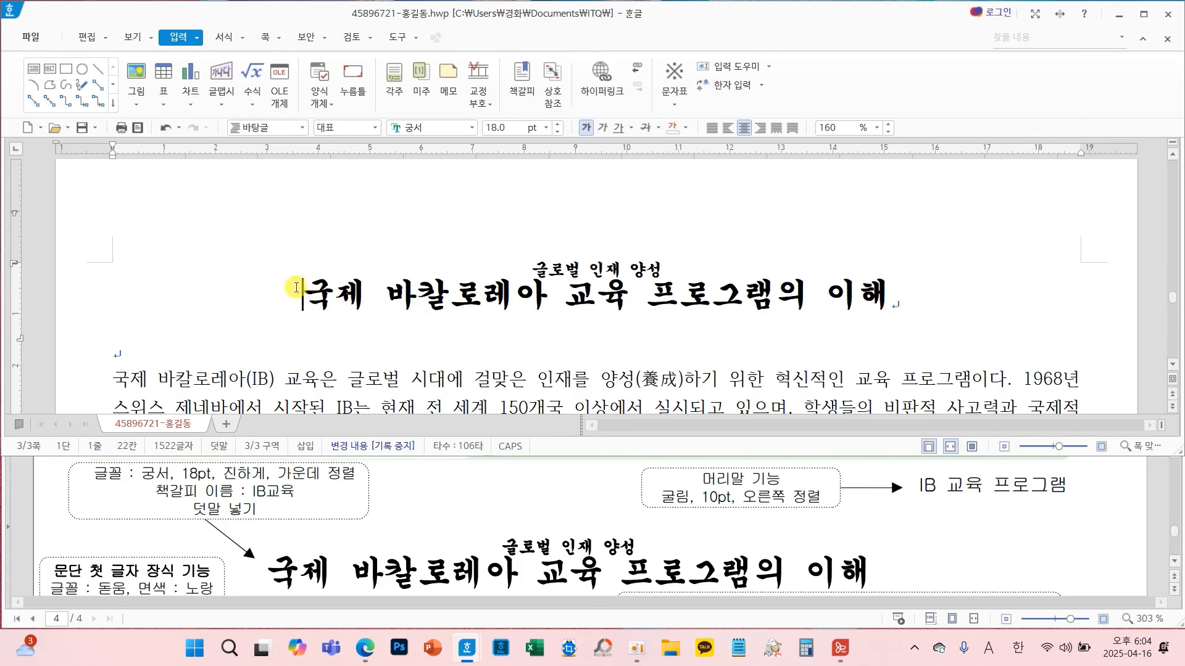
click(264, 39)
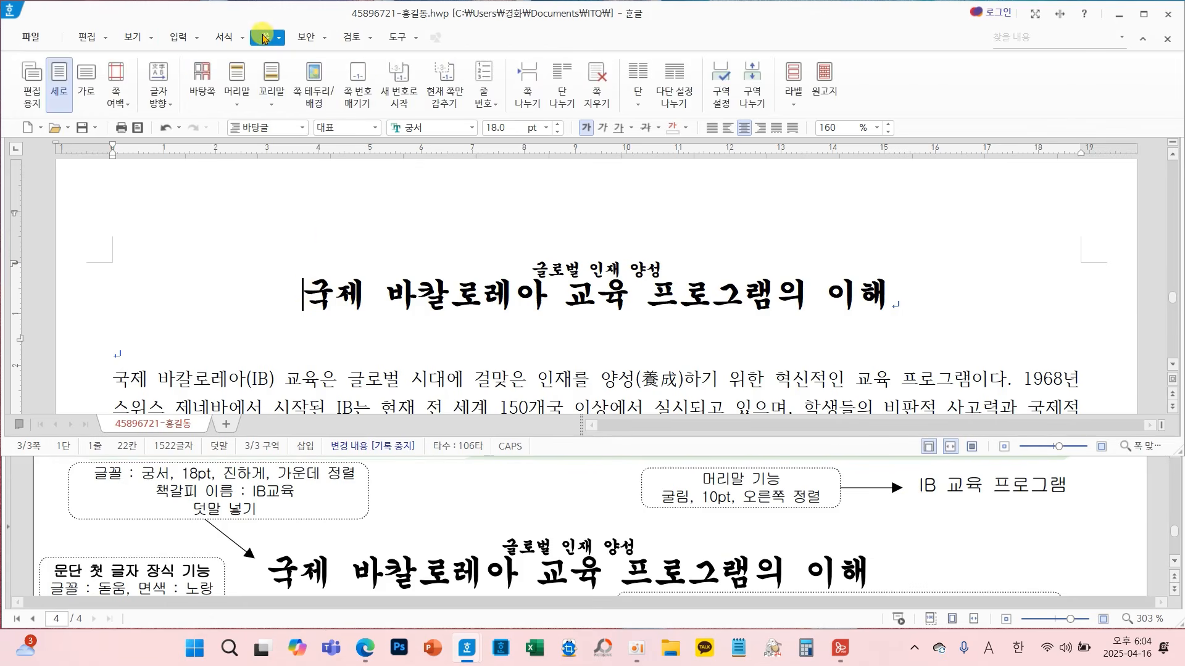
click(237, 80)
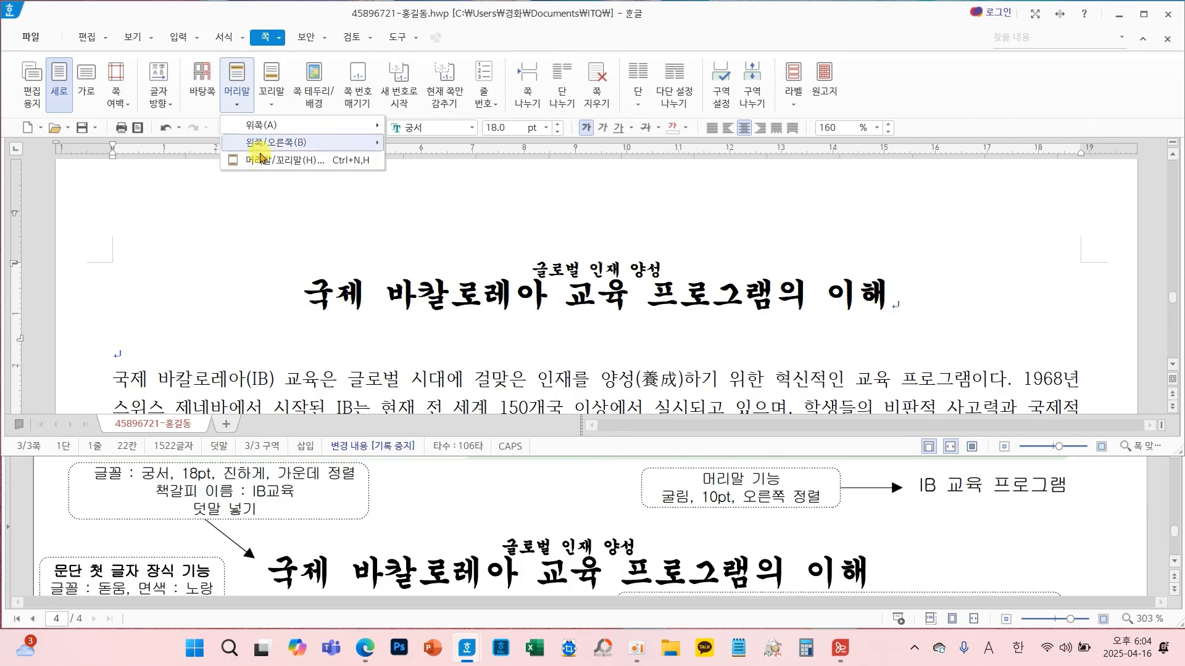
click(280, 161)
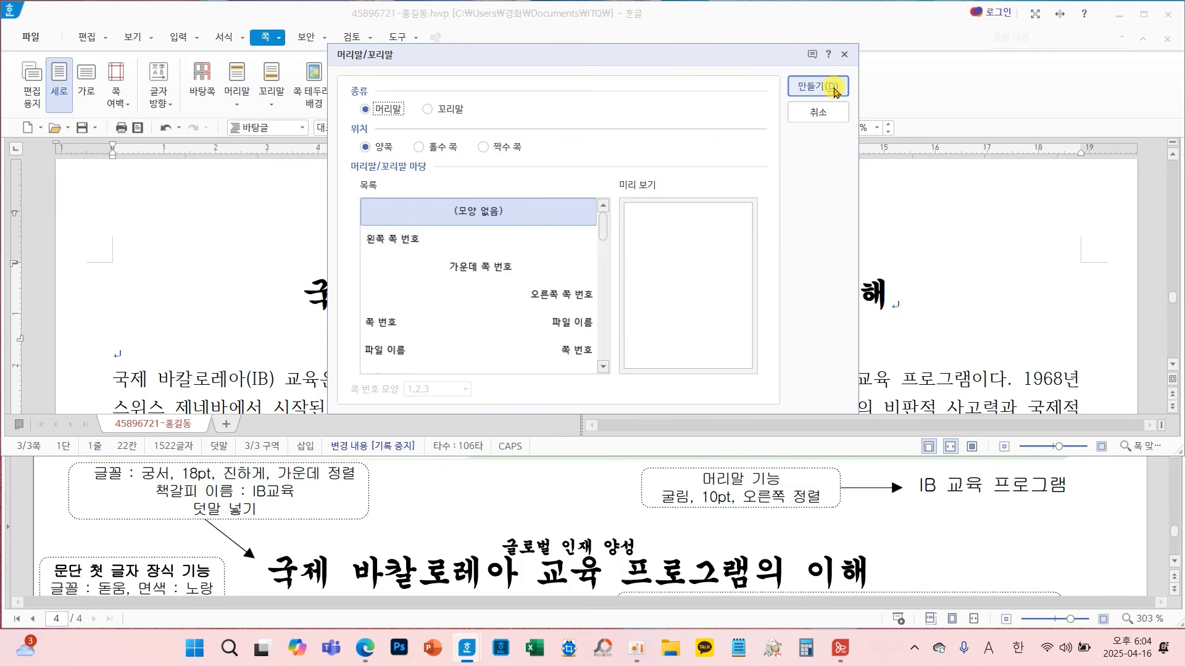
click(814, 91)
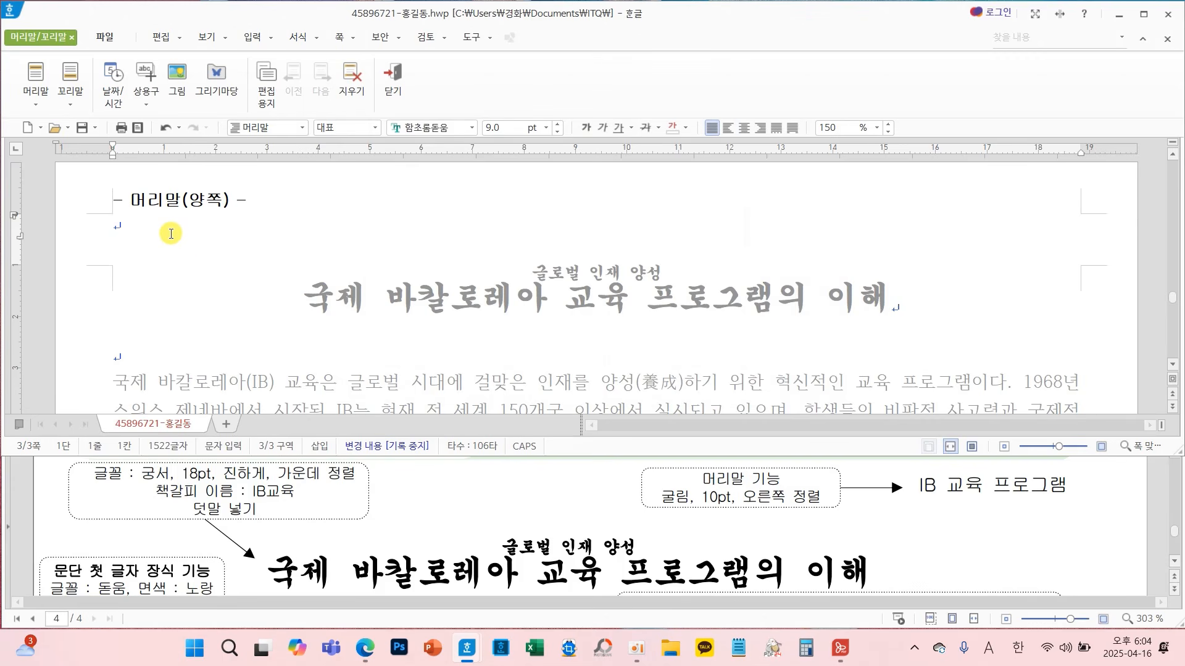
text(IB )
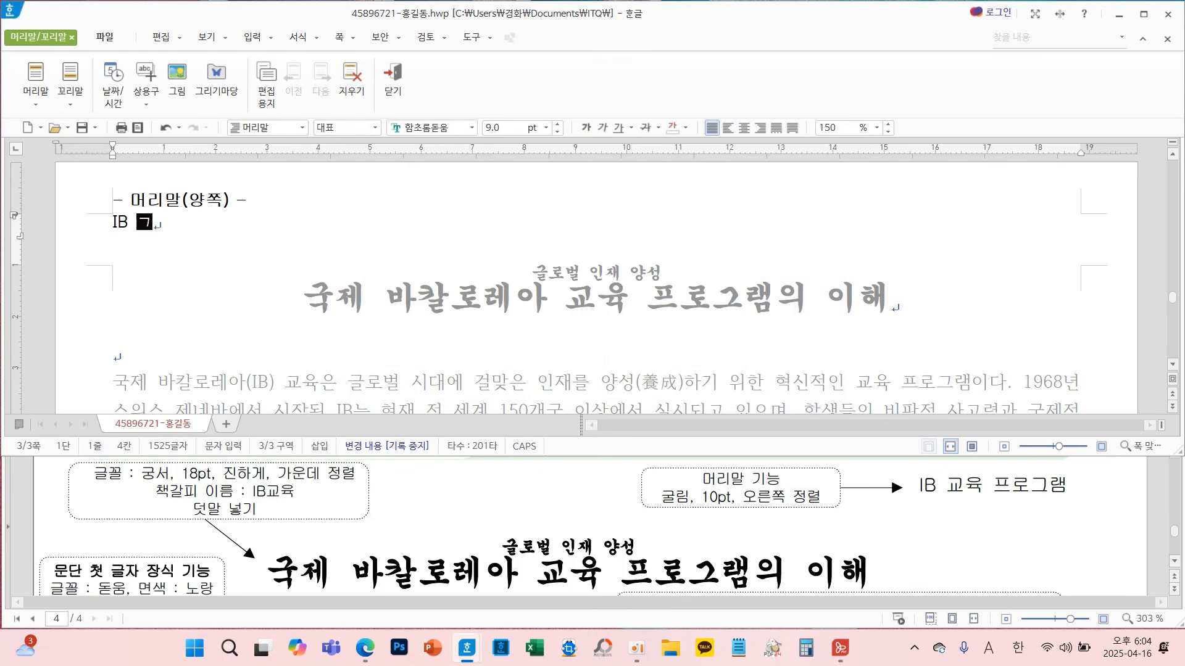
text(교육 프록)
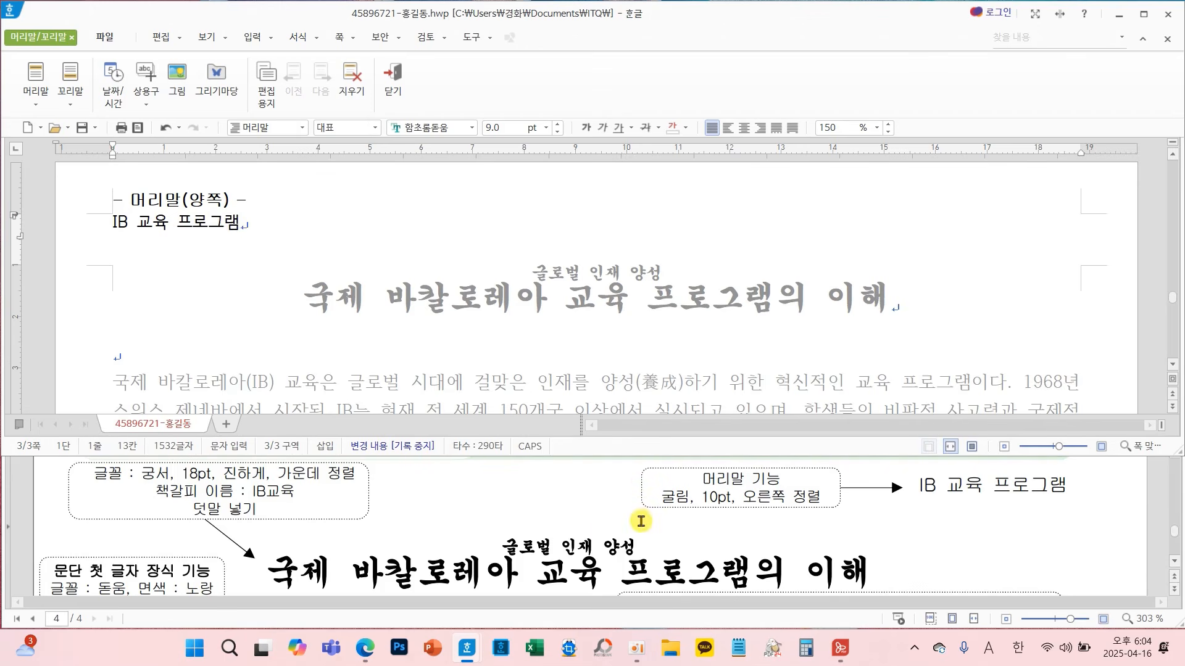
Format the header text in 굴림, 10 pt, right-aligned, following the sample, and return to the body to check it
drag(641, 485, 867, 512)
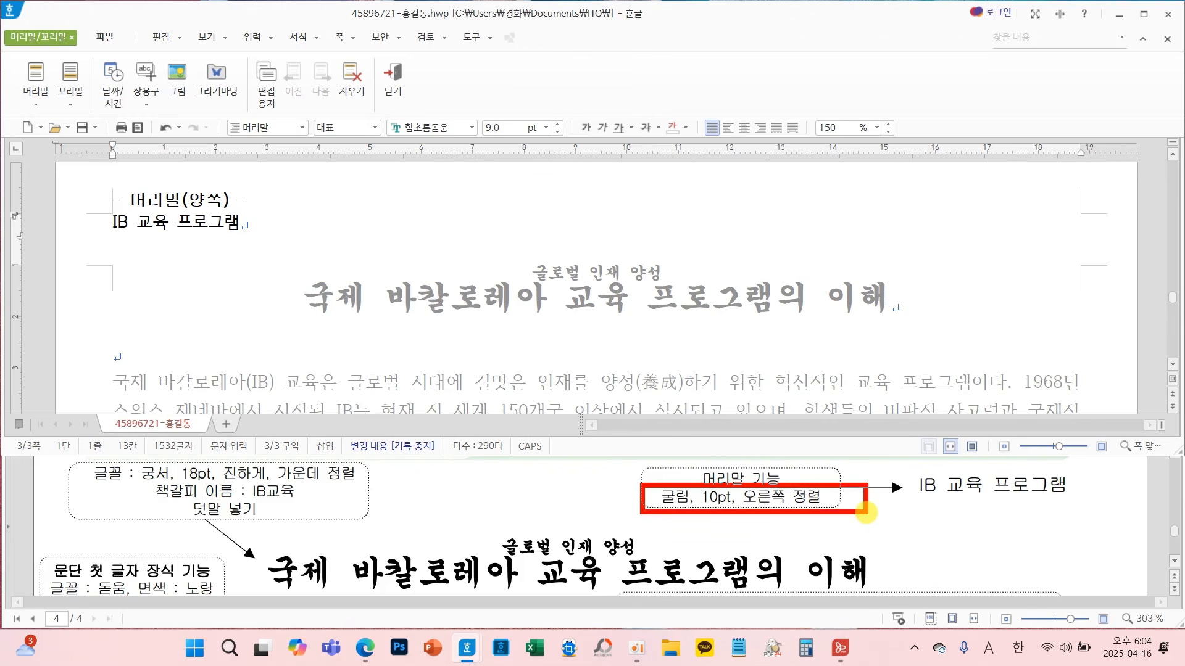
mouse_move(266, 246)
mouse_down()
mouse_move(154, 256)
mouse_move(264, 235)
mouse_move(101, 232)
mouse_up()
key(Escape)
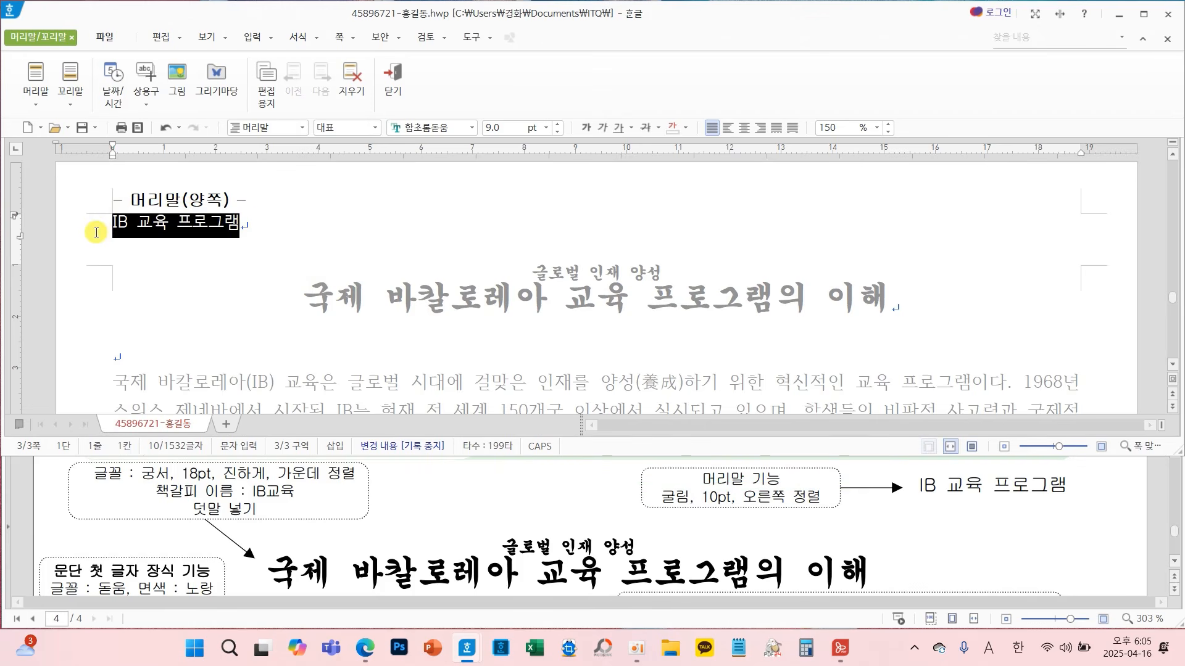
click(472, 127)
drag(680, 318, 679, 162)
click(499, 177)
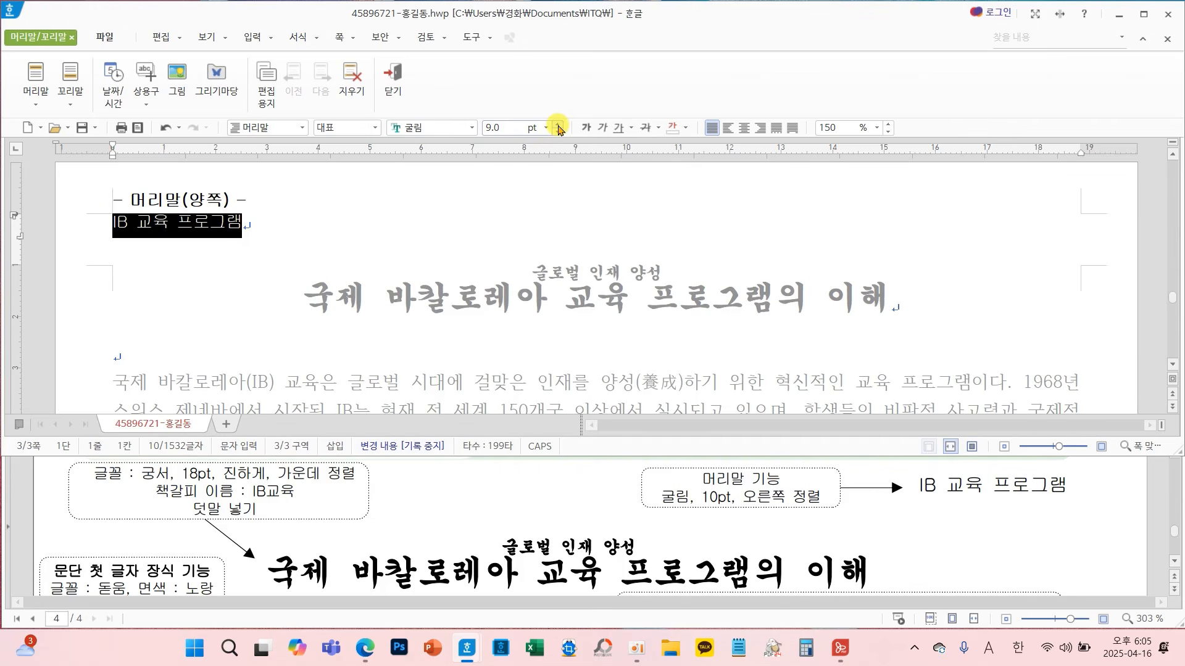
click(558, 124)
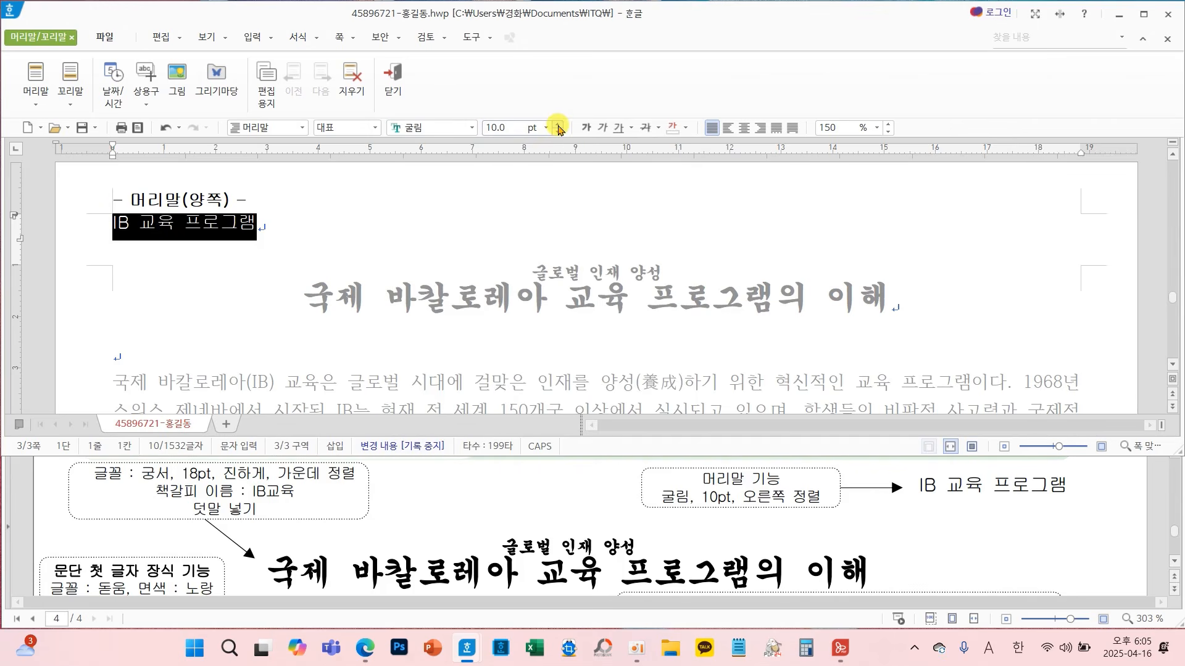
click(761, 128)
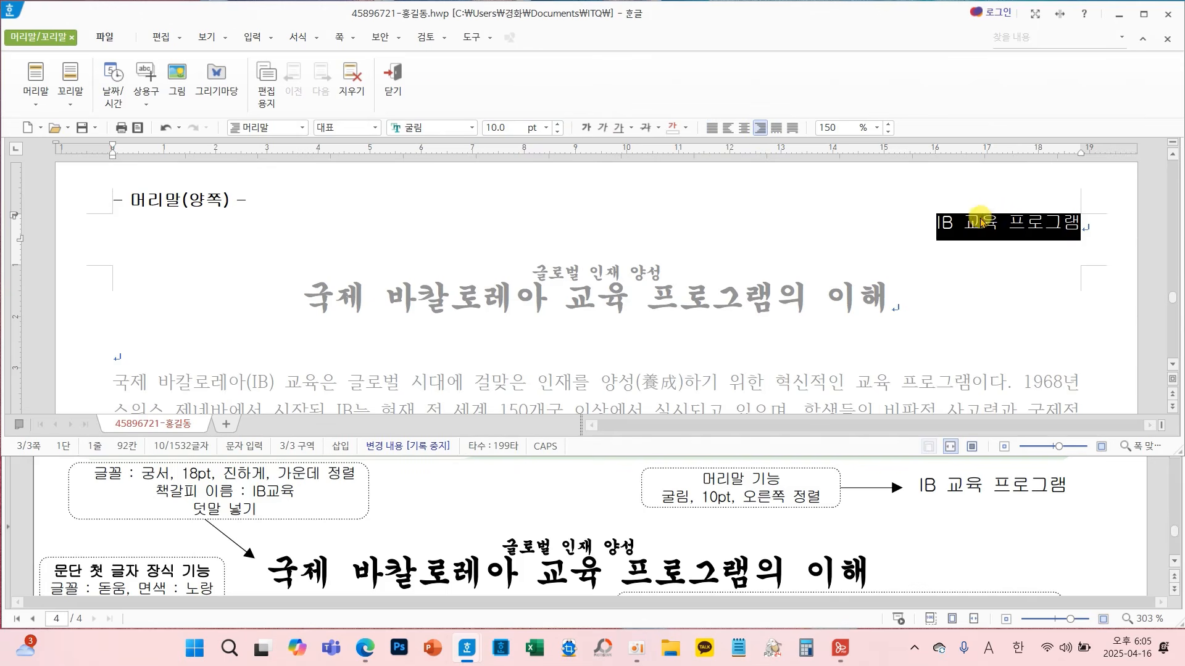
click(394, 82)
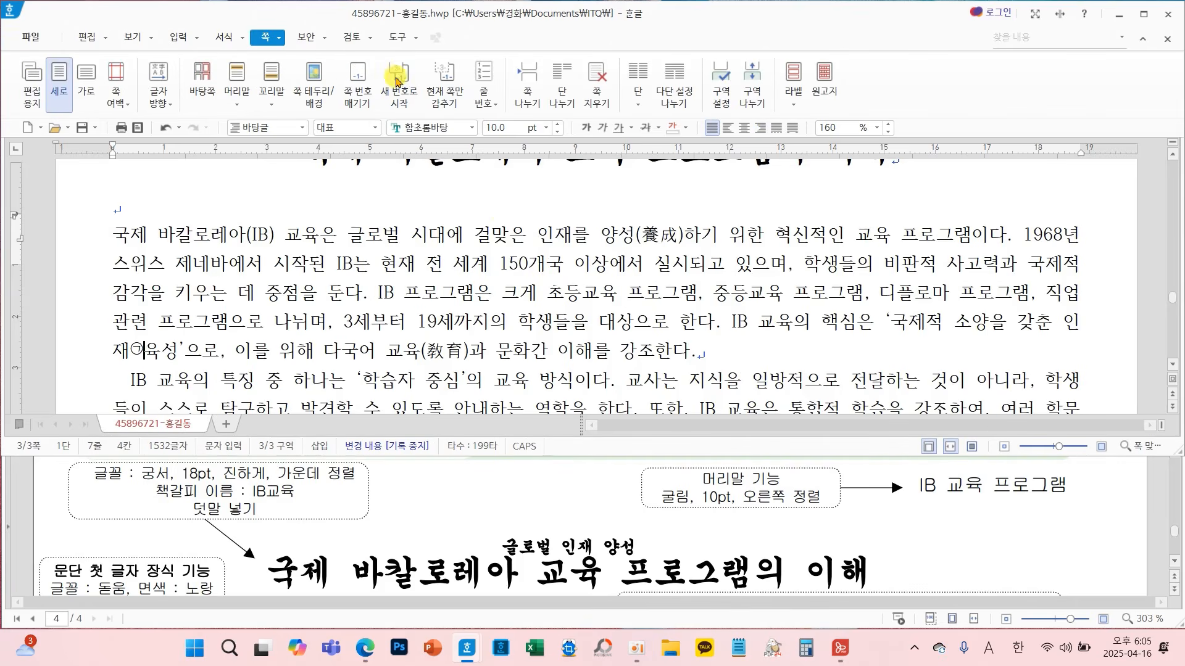
scroll(683, 366, up, 5)
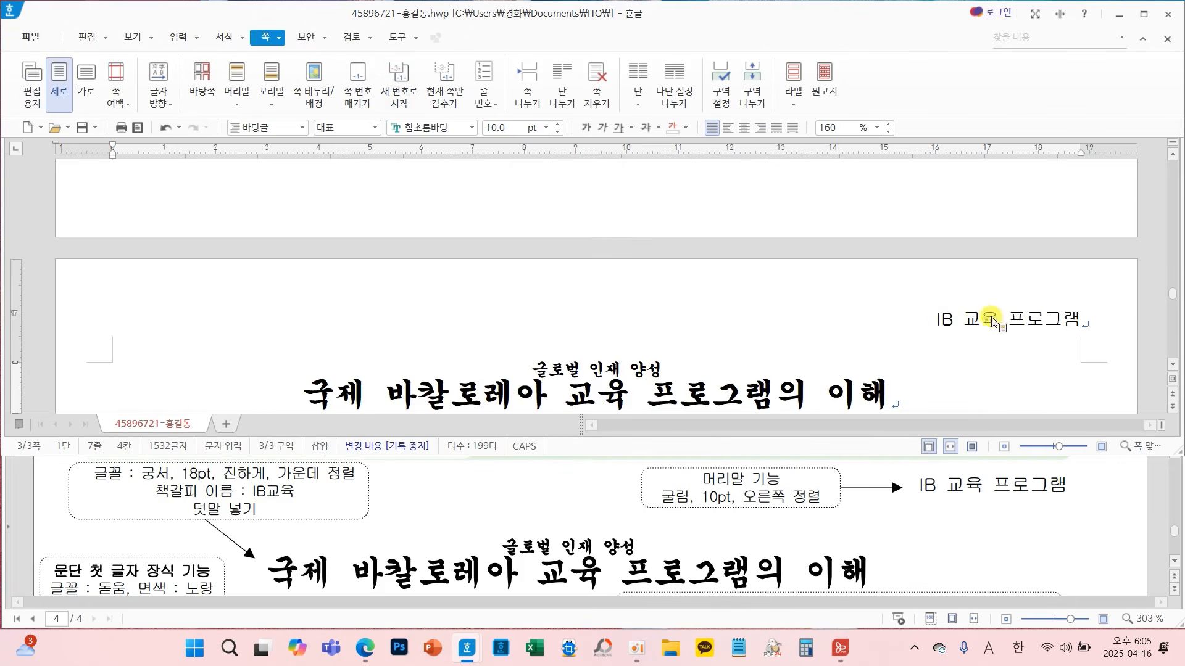
scroll(617, 346, down, 2)
Add page numbers at the page's bottom-right corner in the uppercase Roman format I,II,III, without dashes (줄표 넣기 off)
click(303, 317)
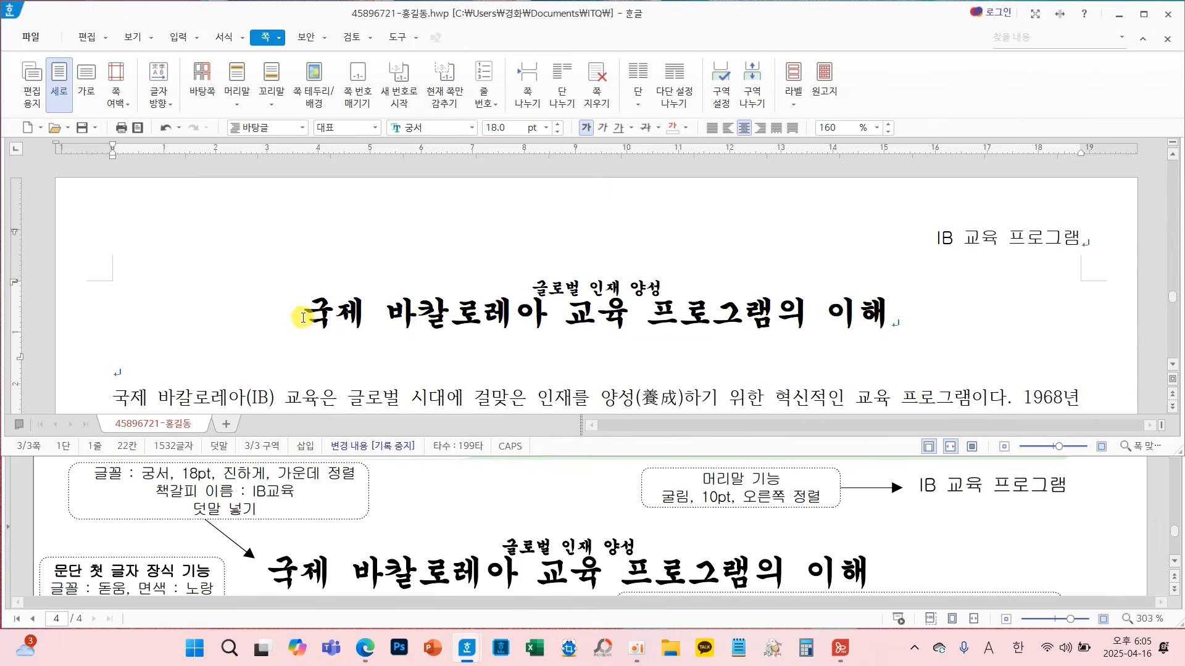
scroll(951, 524, down, 10)
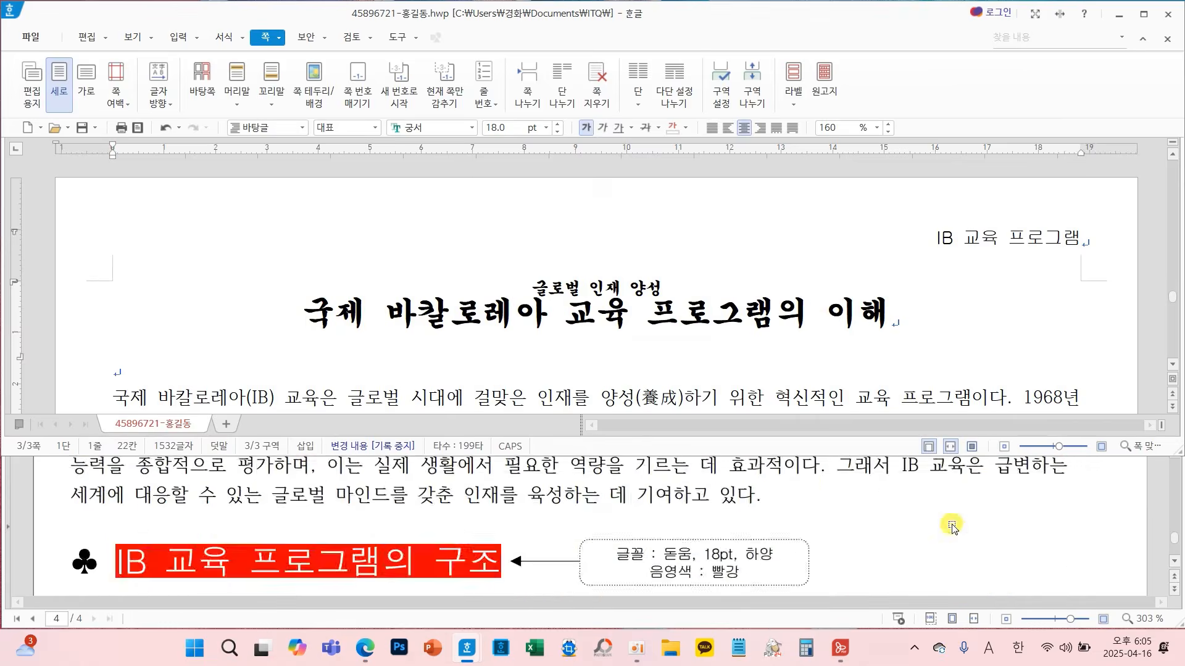
scroll(950, 522, down, 10)
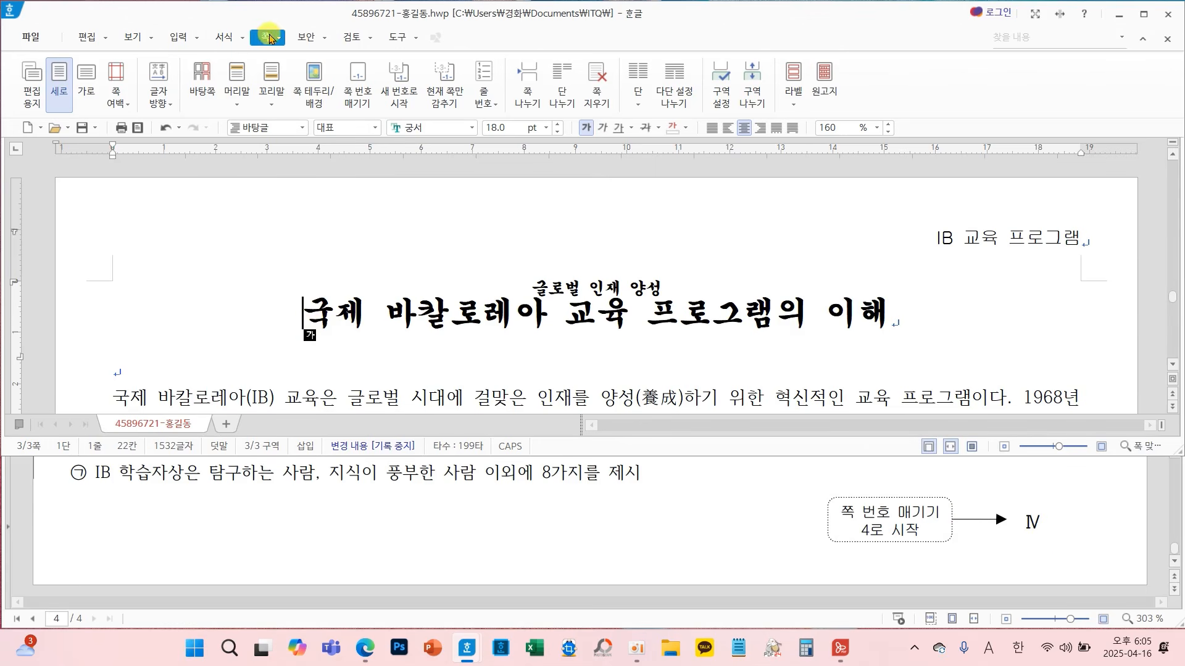
click(358, 87)
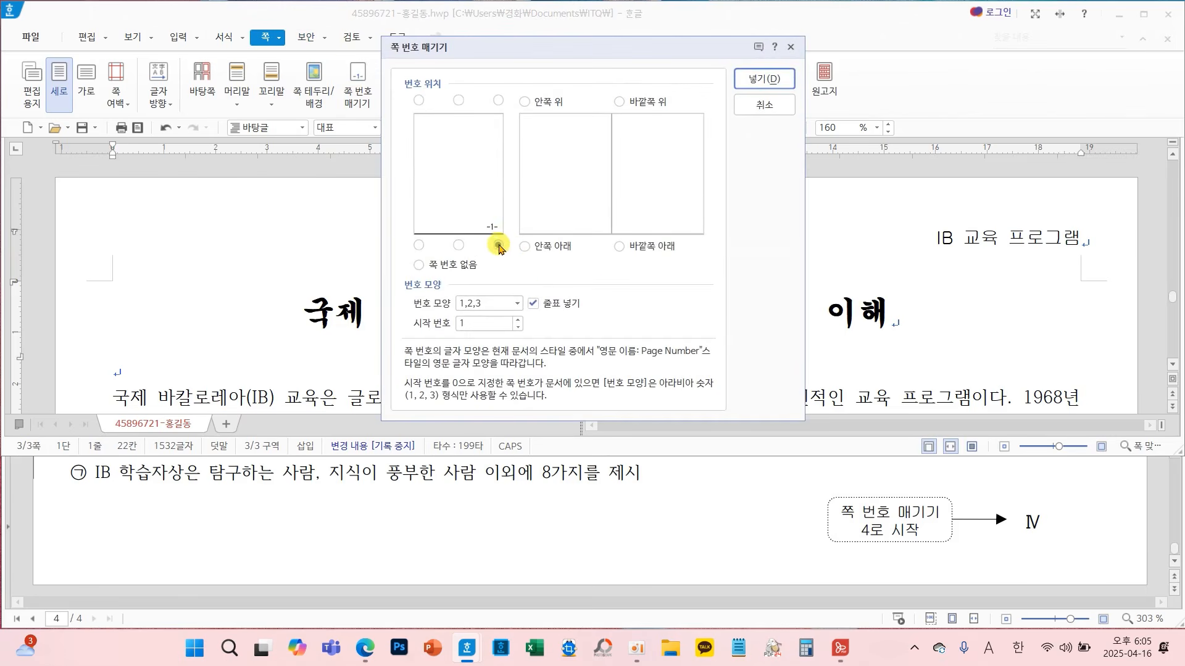
click(498, 245)
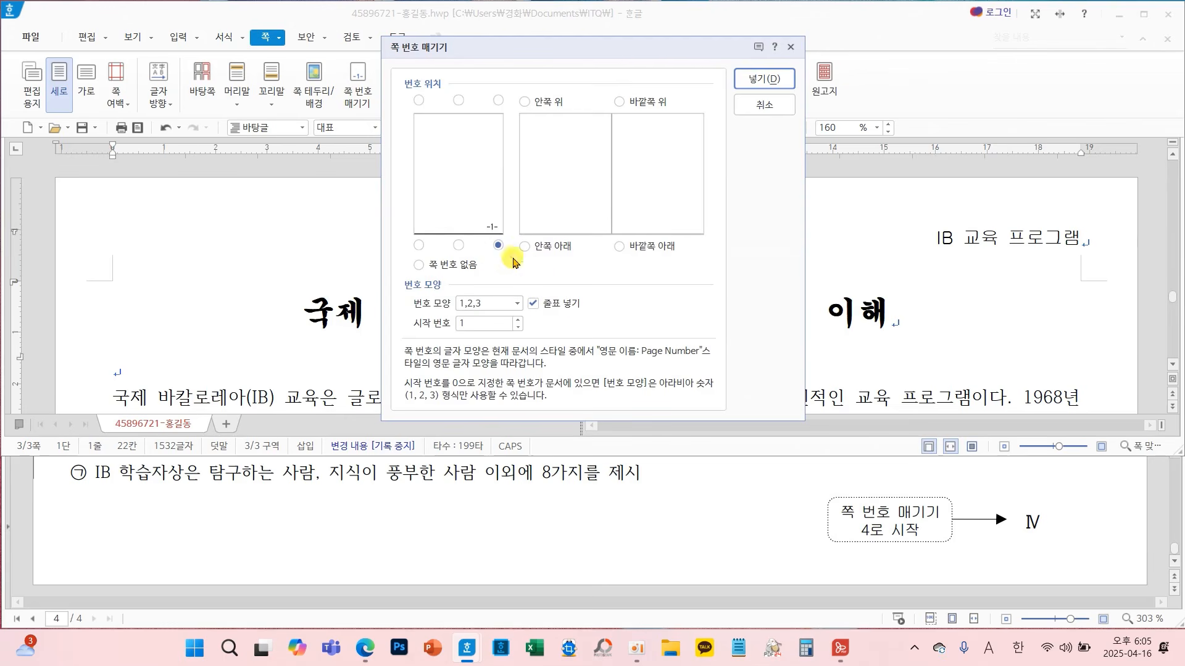
click(549, 304)
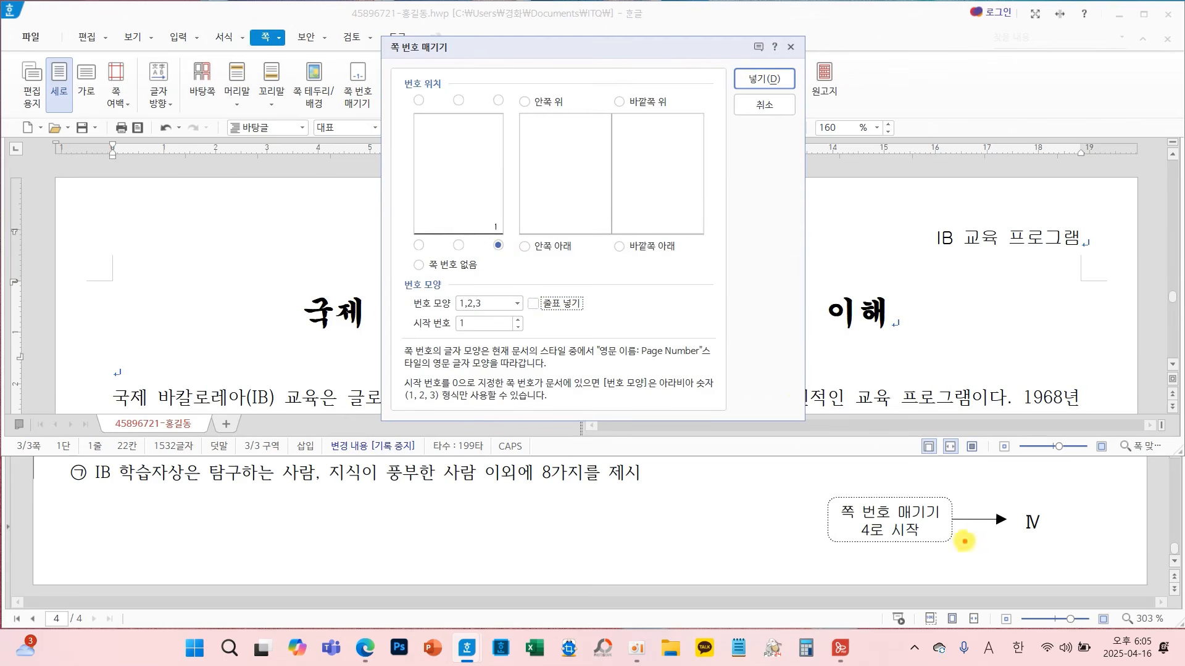
mouse_move(504, 534)
mouse_down()
mouse_move(643, 512)
mouse_move(611, 546)
mouse_move(644, 543)
mouse_move(665, 506)
mouse_move(829, 529)
mouse_up()
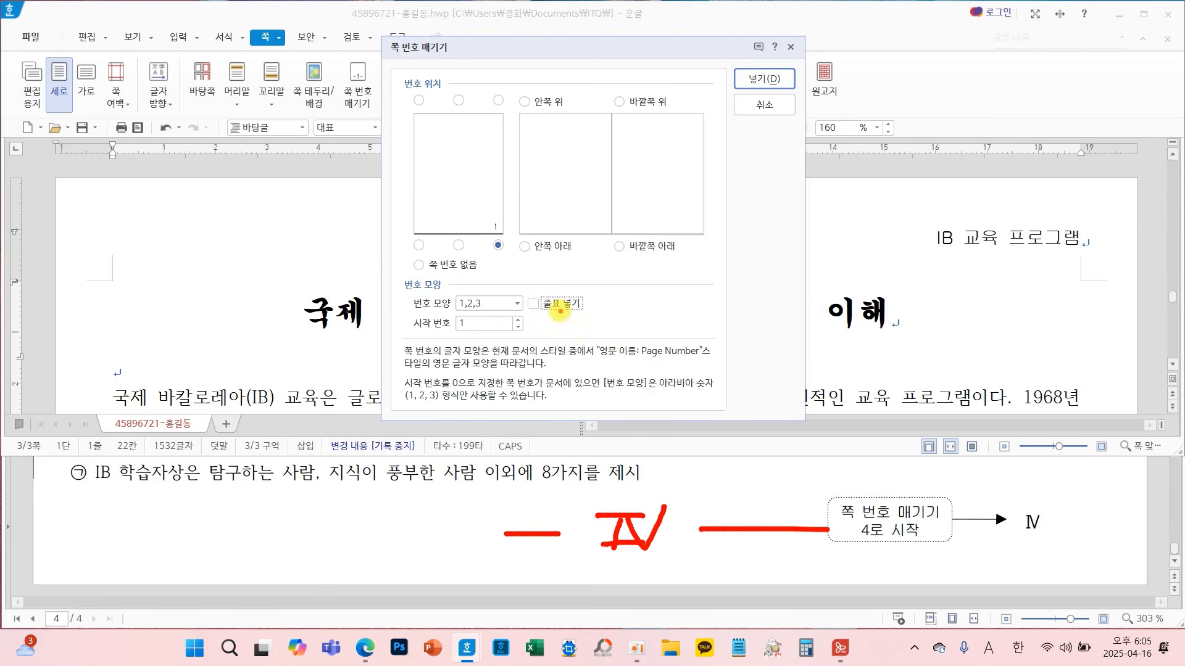
click(462, 303)
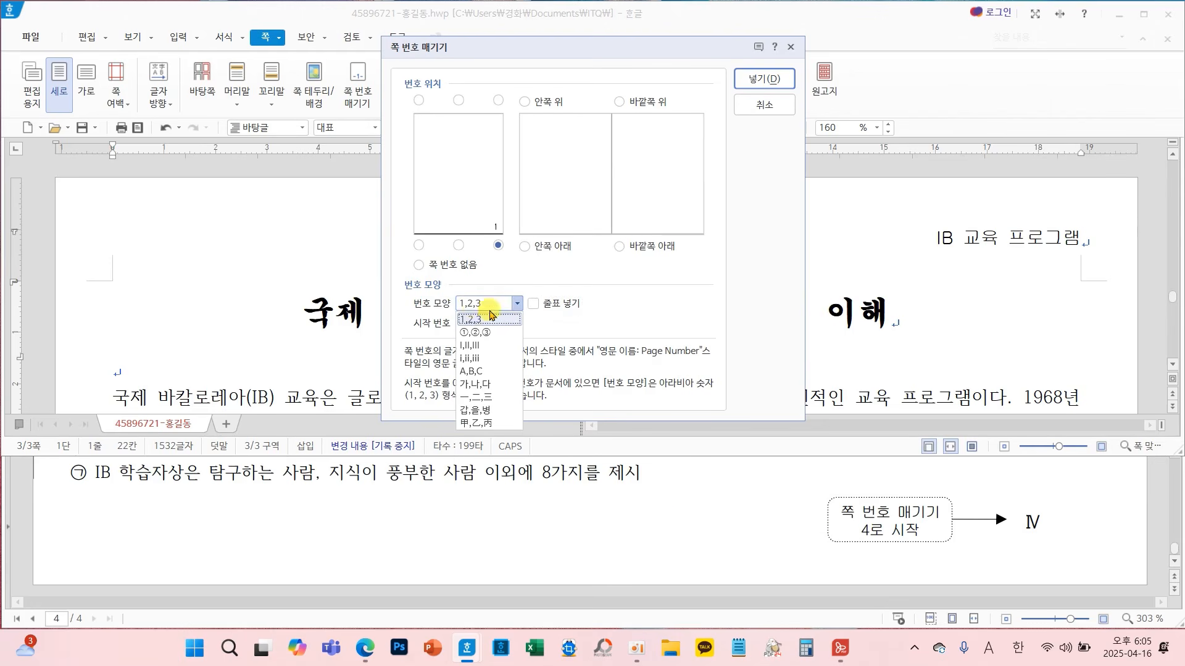
click(466, 345)
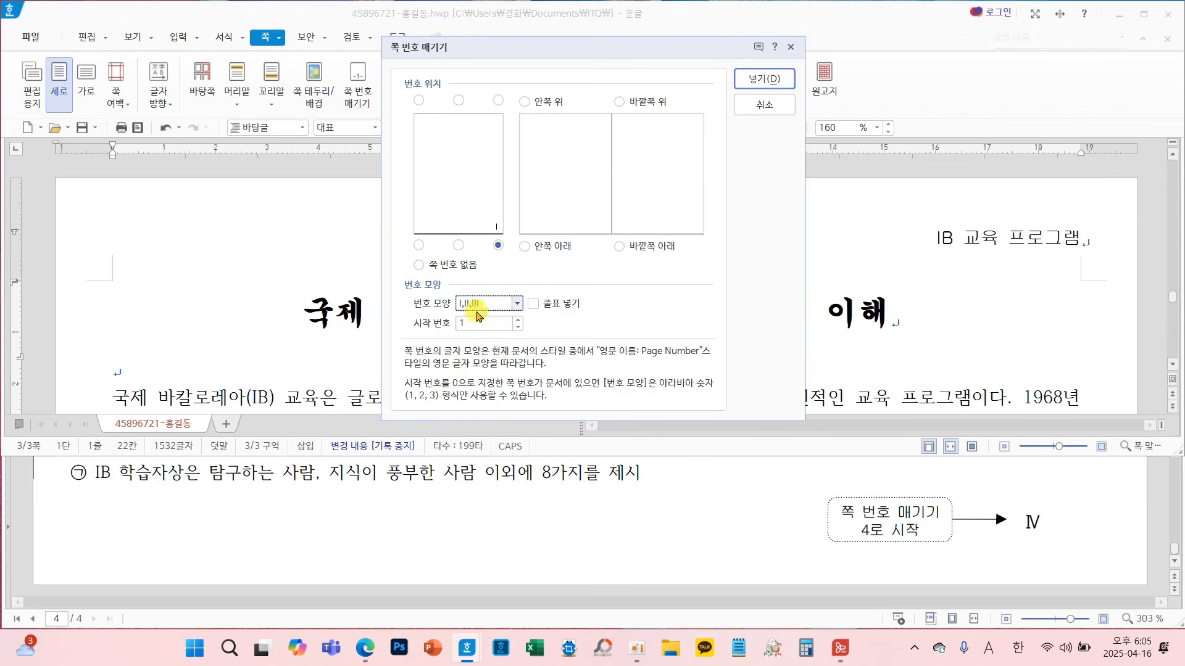
click(765, 78)
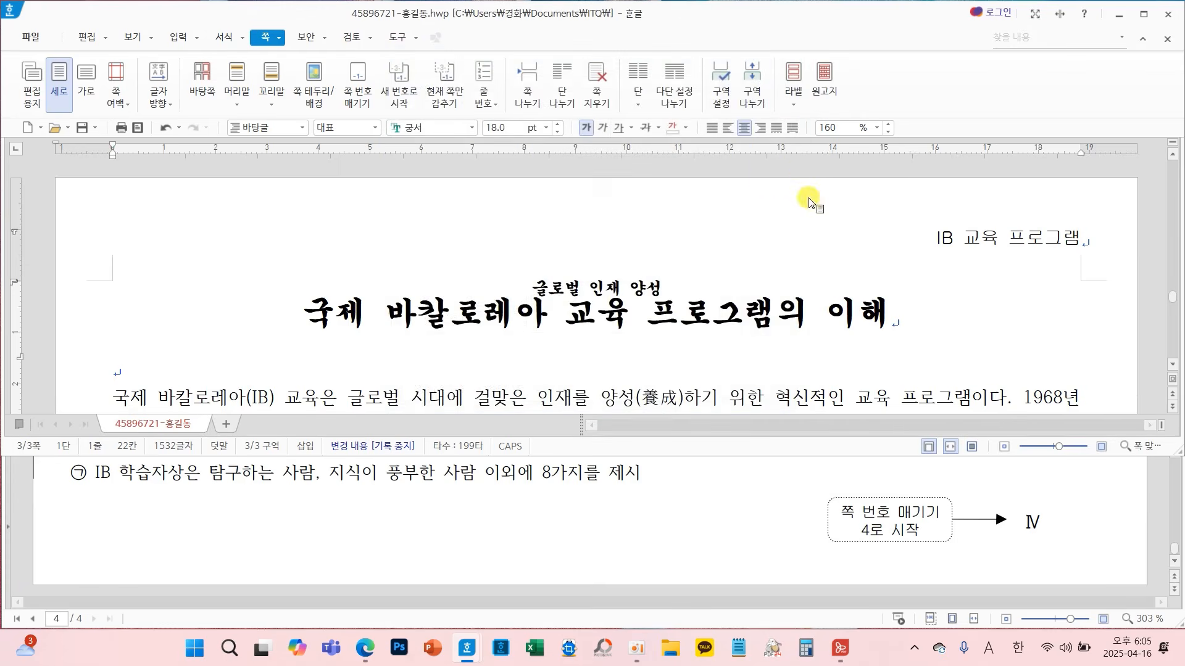
scroll(827, 273, down, 15)
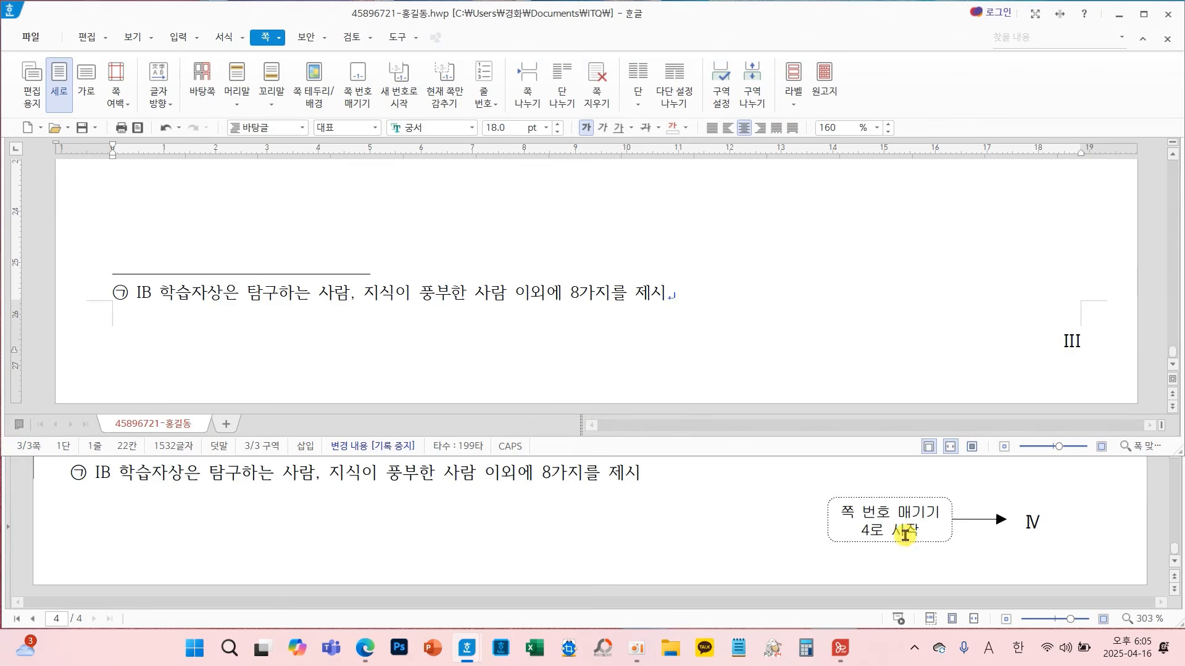
Restart the page numbering (쪽 번호) at 4 on the title's page and check the number in the page footer against the sample
click(399, 98)
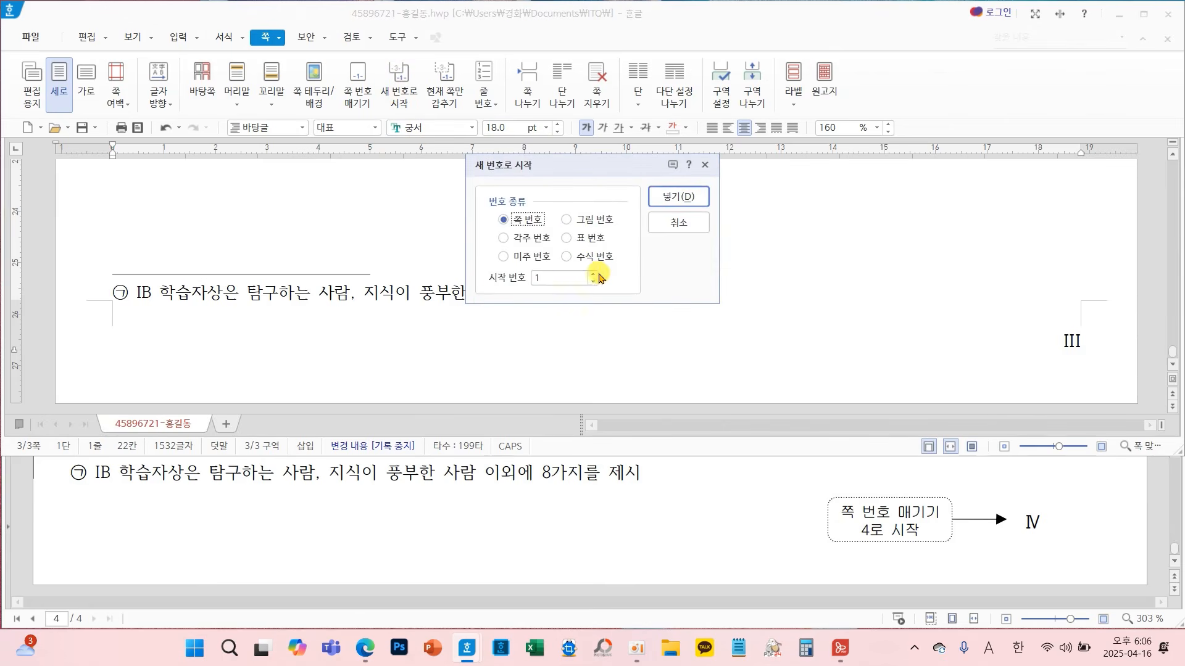
click(678, 196)
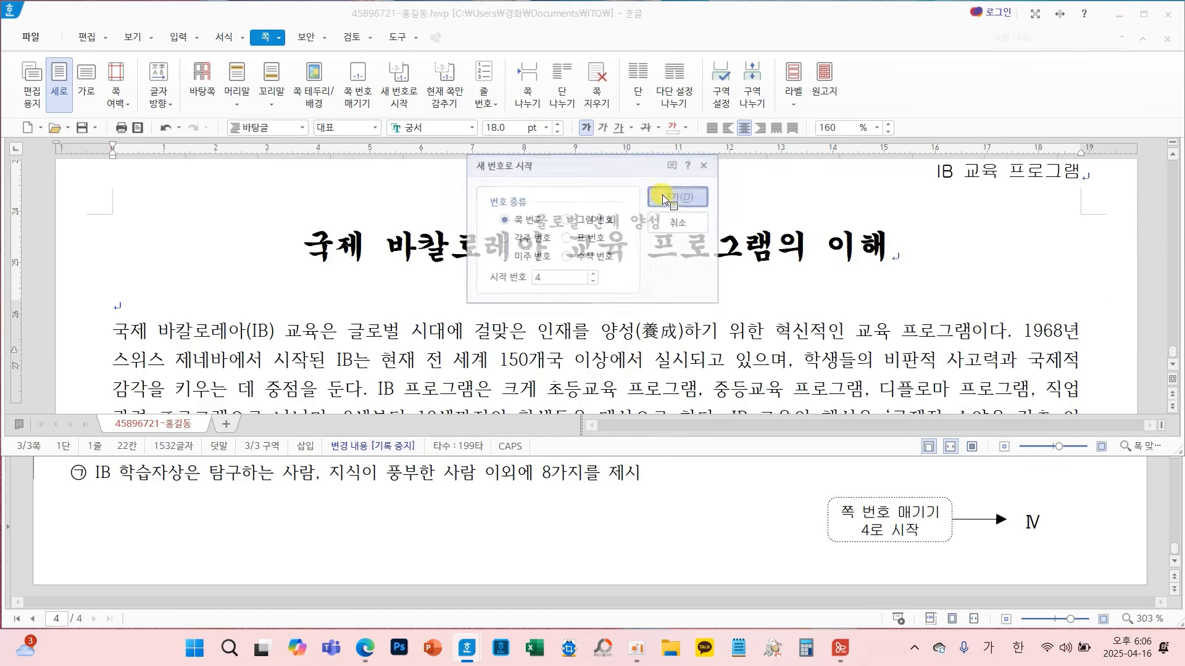
scroll(873, 278, down, 5)
scroll(873, 278, down, 10)
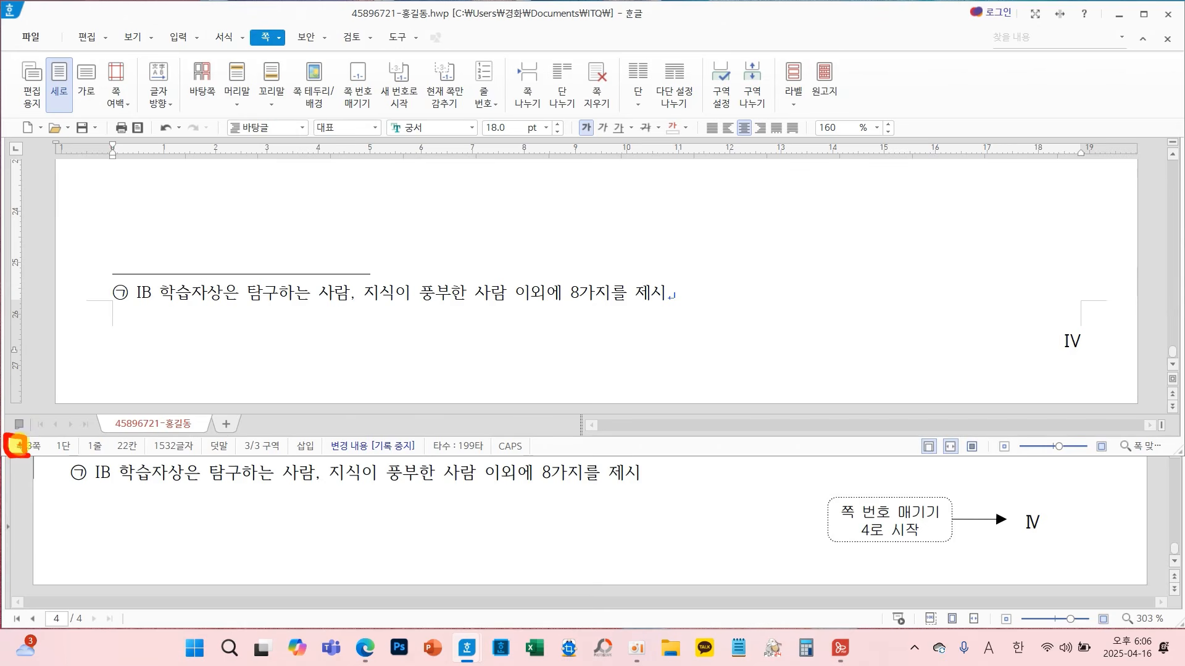
mouse_move(18, 443)
mouse_down()
mouse_move(331, 339)
mouse_move(1000, 338)
mouse_move(1024, 328)
mouse_move(1014, 364)
mouse_up()
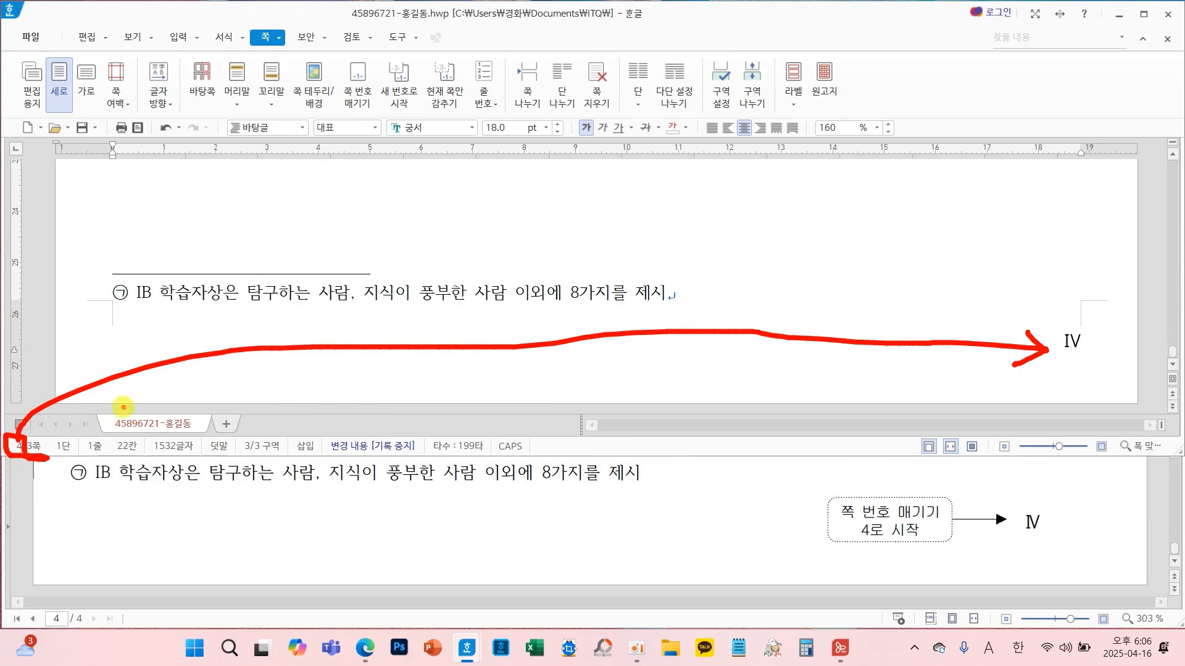
key(Escape)
Set up a first-letter decoration (문단 첫 글자 장식) for the first body paragraph with the two-line shape and the font 돋움
scroll(463, 338, up, 10)
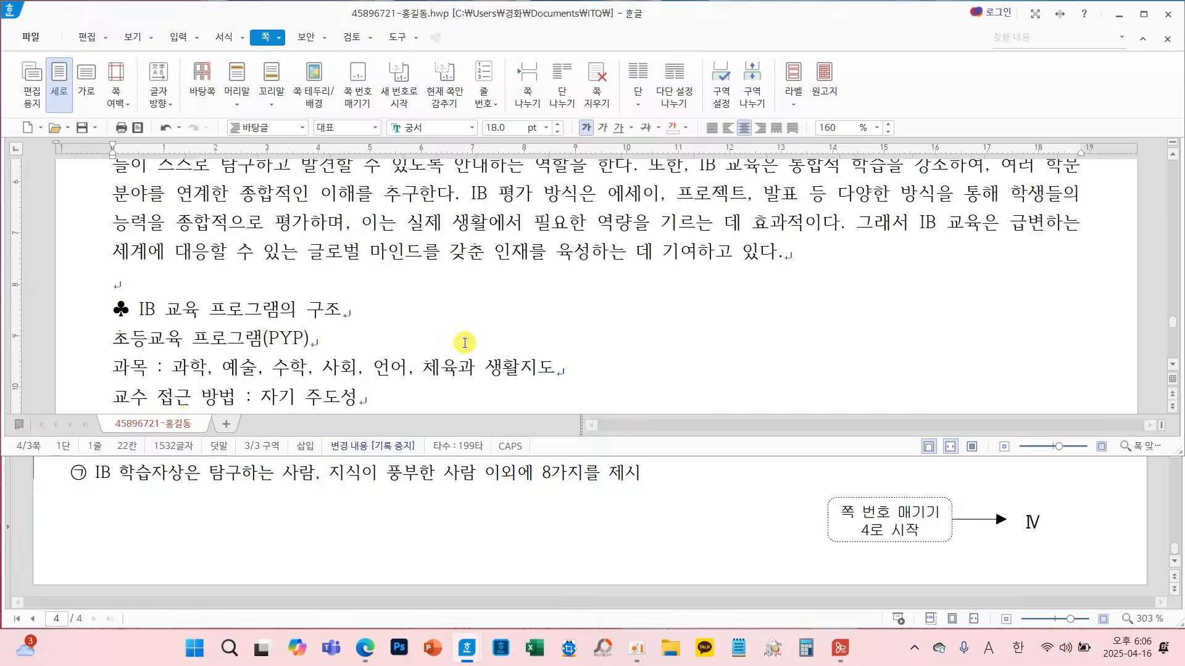
scroll(465, 342, up, 6)
scroll(462, 346, down, 2)
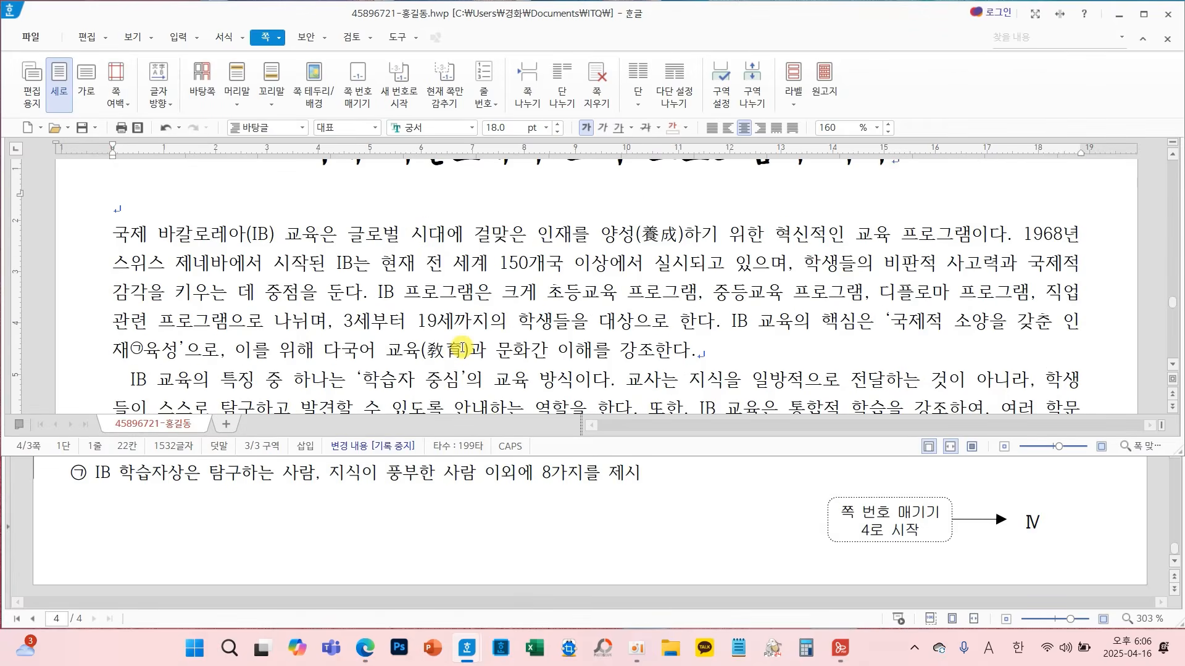
scroll(503, 485, up, 9)
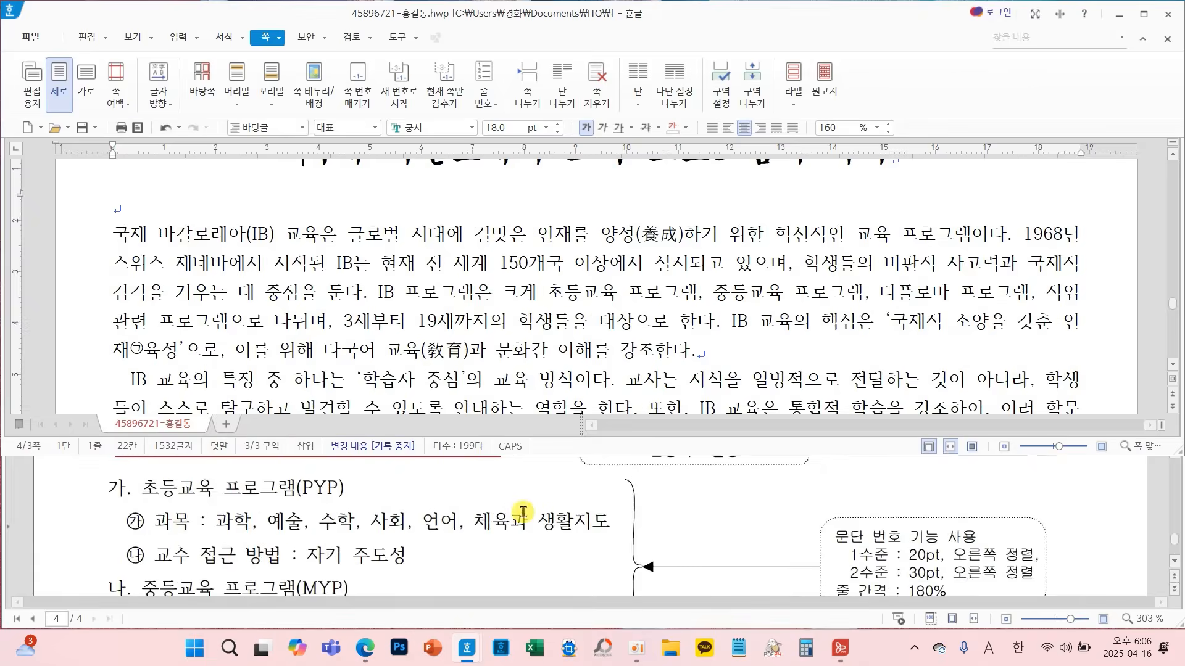
scroll(523, 512, up, 8)
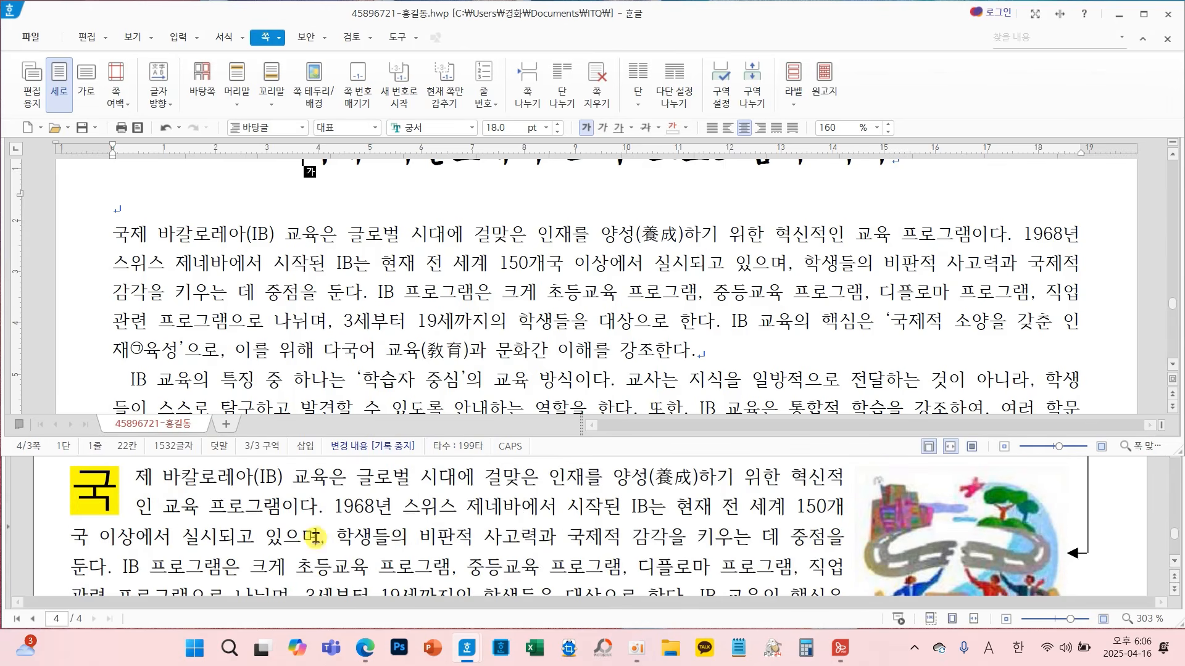
scroll(315, 537, up, 1)
scroll(140, 554, up, 1)
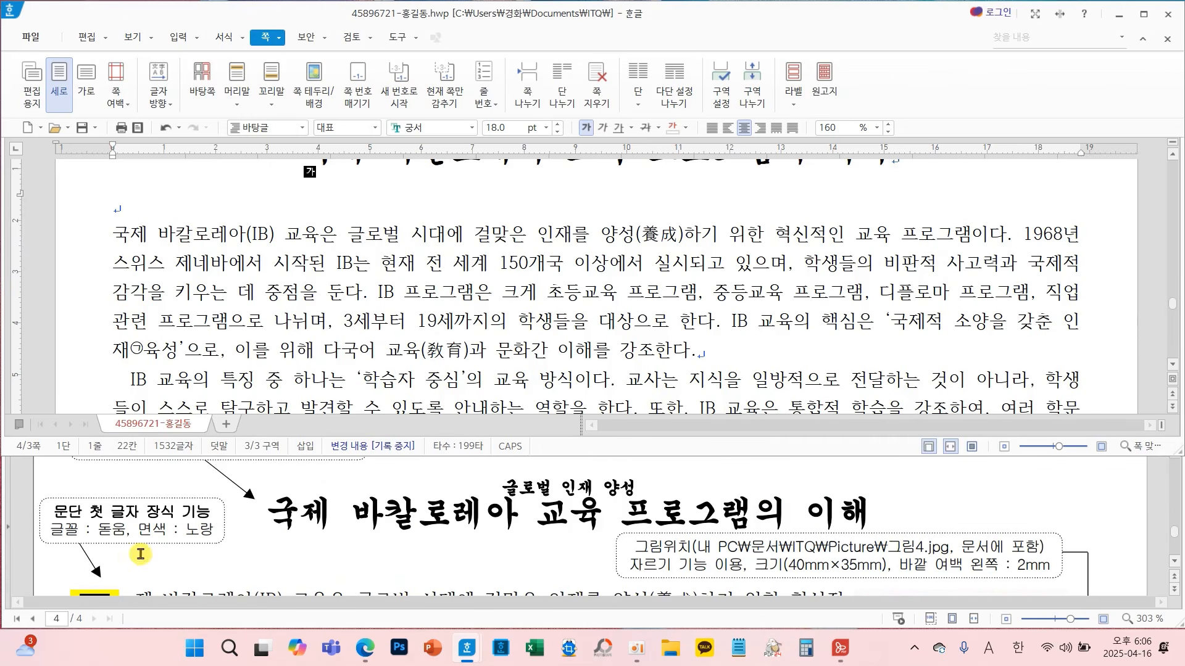
click(115, 234)
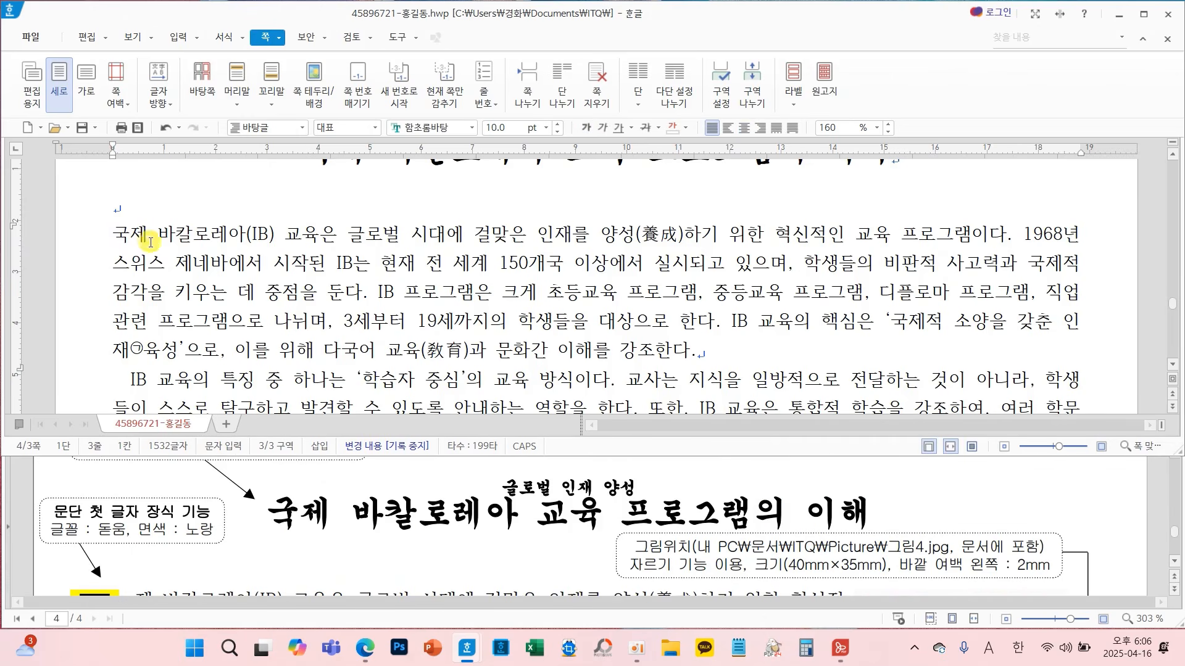
click(224, 37)
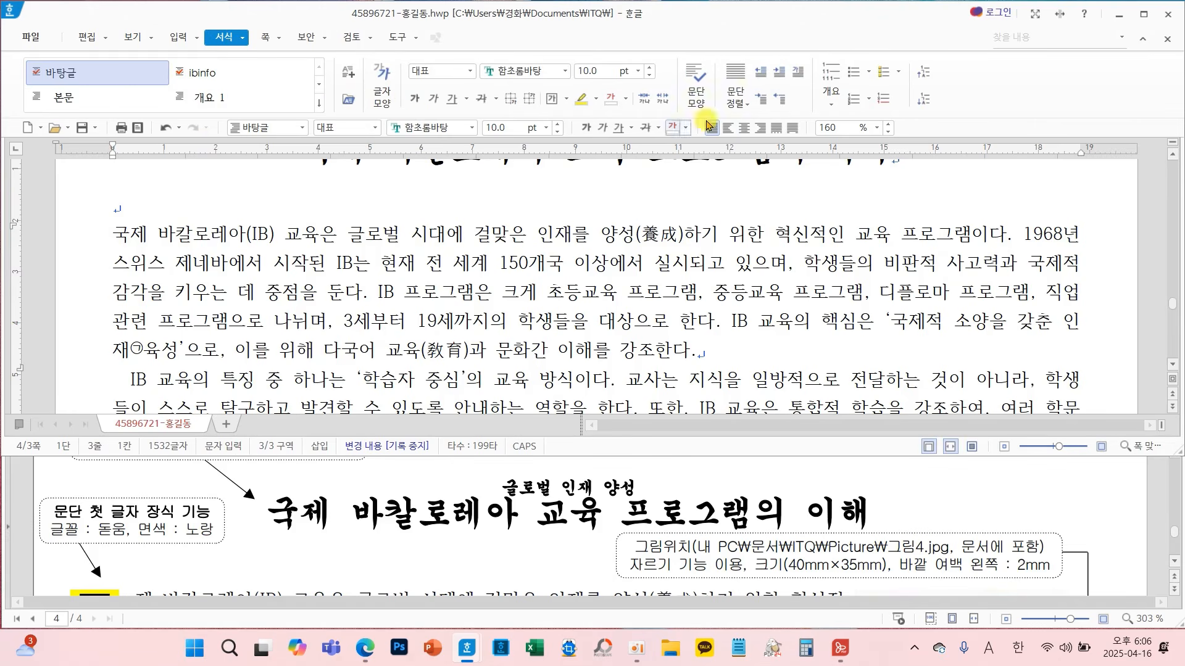
click(798, 74)
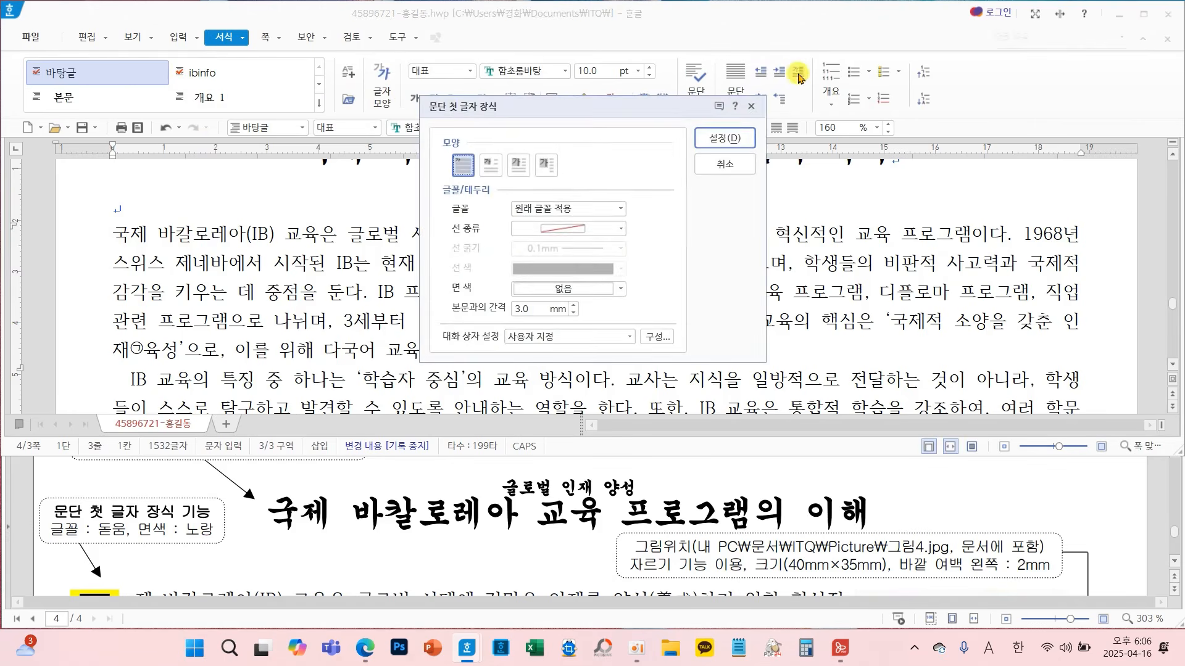
click(491, 166)
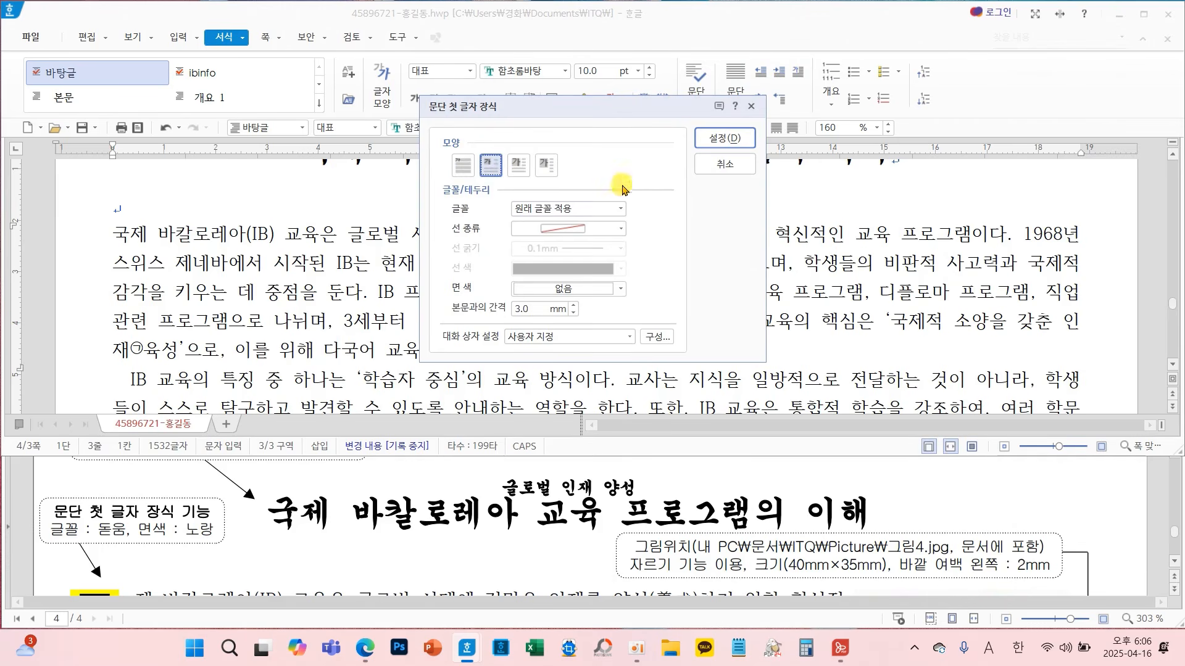
click(621, 208)
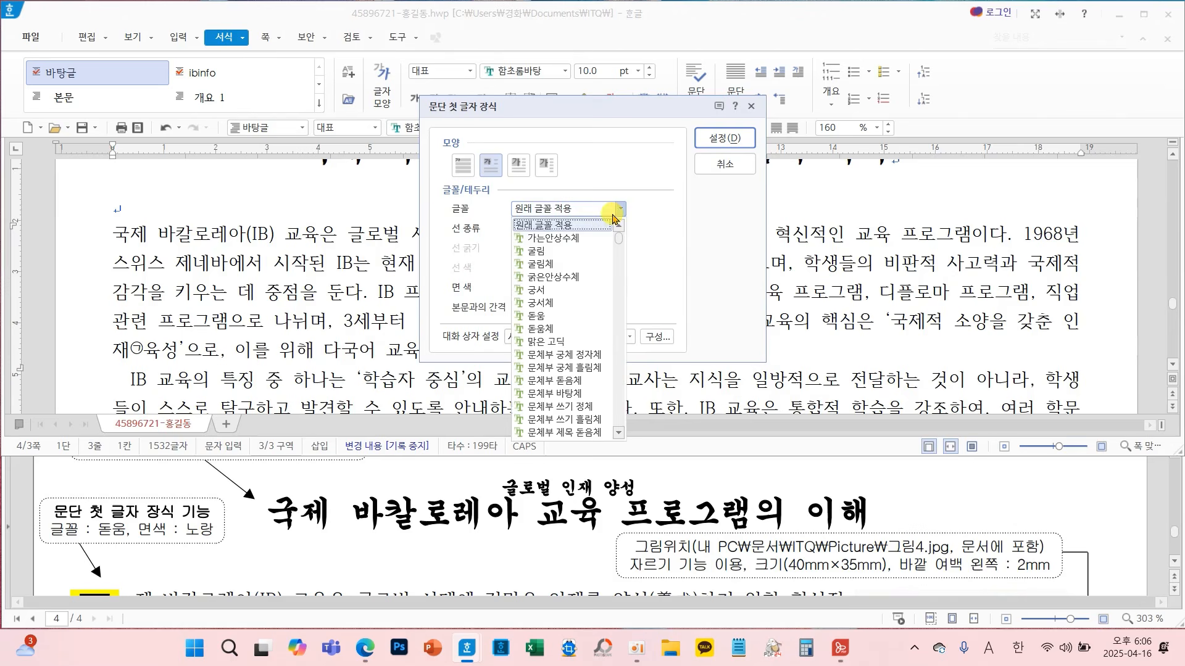
click(546, 318)
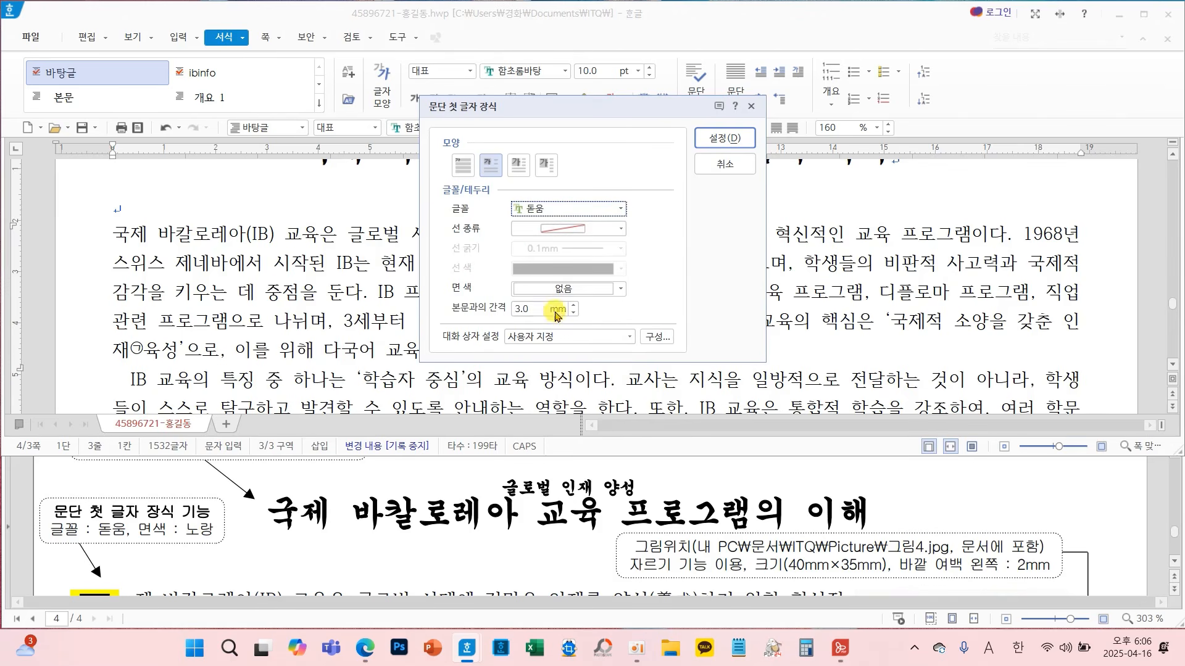
Give the first-letter decoration a yellow (노랑) face colour and apply it to the paragraph
click(528, 290)
click(570, 433)
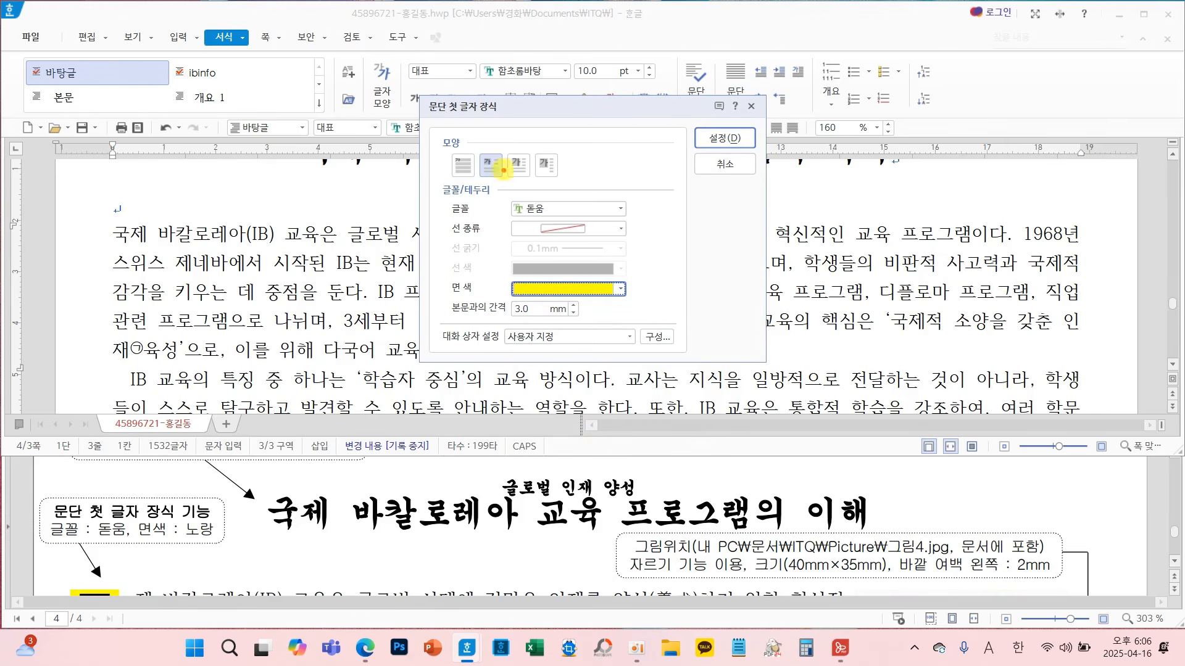
drag(480, 148, 503, 124)
drag(548, 195, 583, 179)
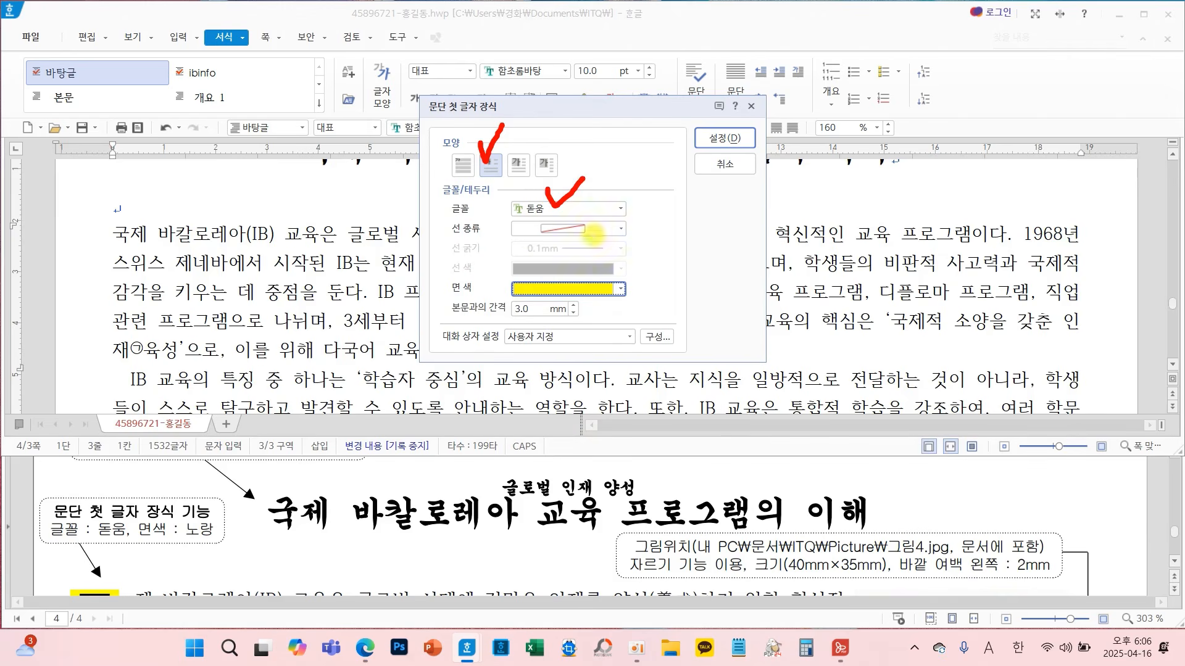
drag(590, 271, 659, 255)
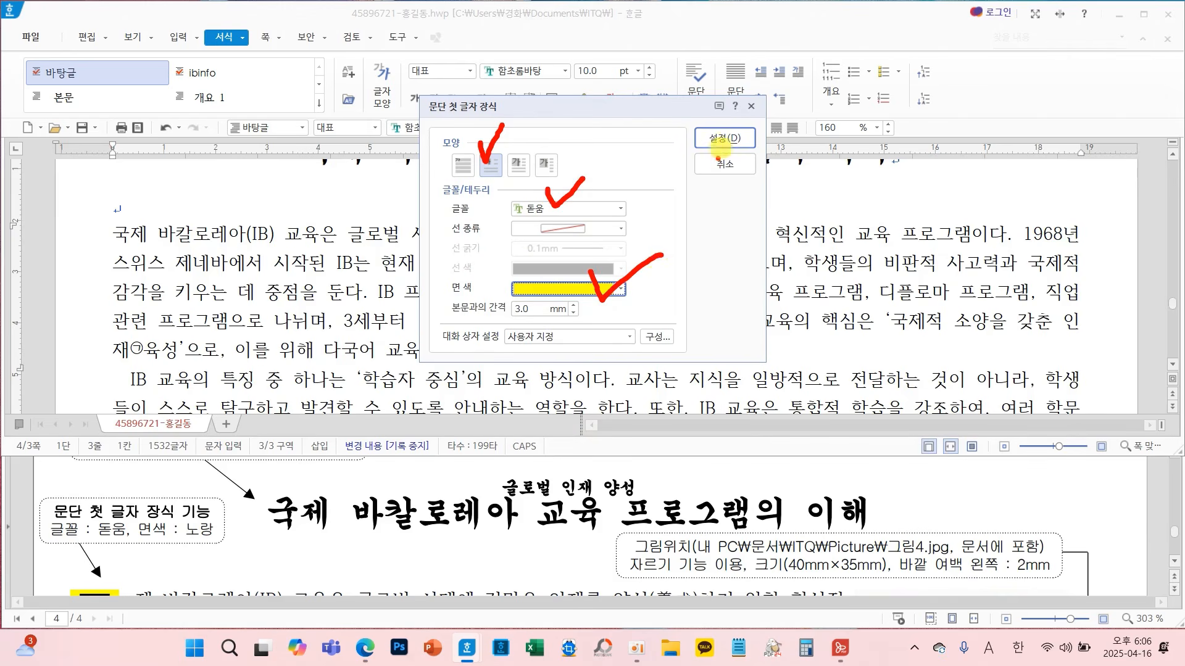
click(725, 138)
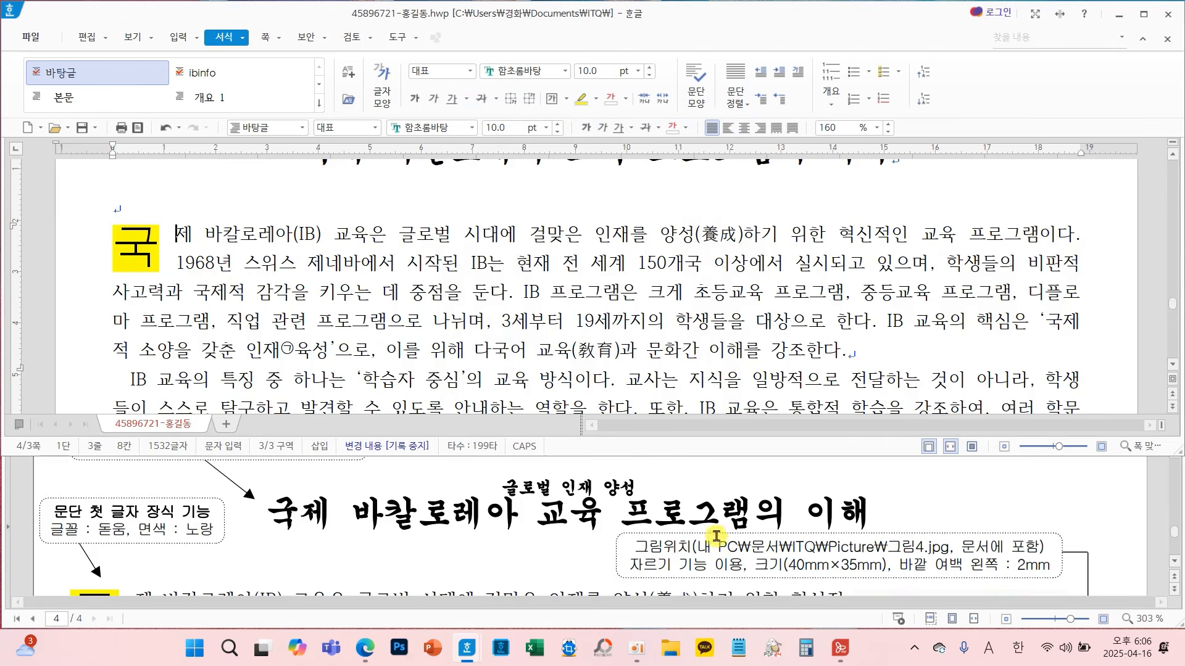
Insert 그림4.jpg from the ITQ Picture folder into the first body paragraph, drawn about 57 × 74 mm
scroll(715, 535, down, 3)
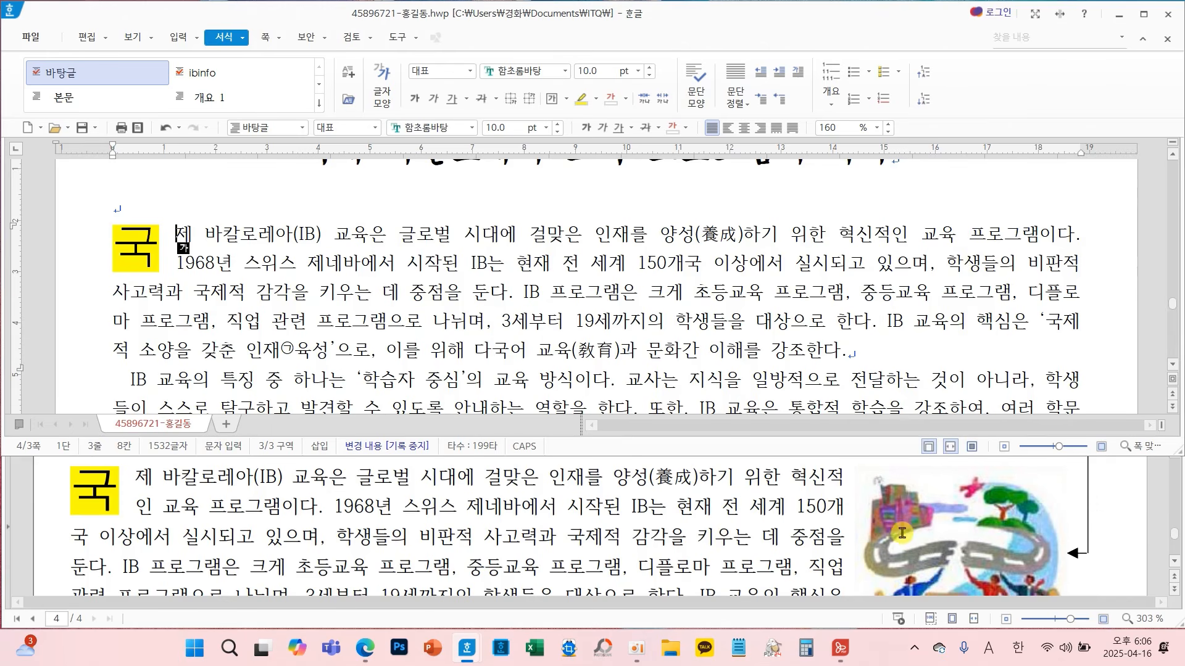
scroll(901, 533, up, 1)
click(714, 266)
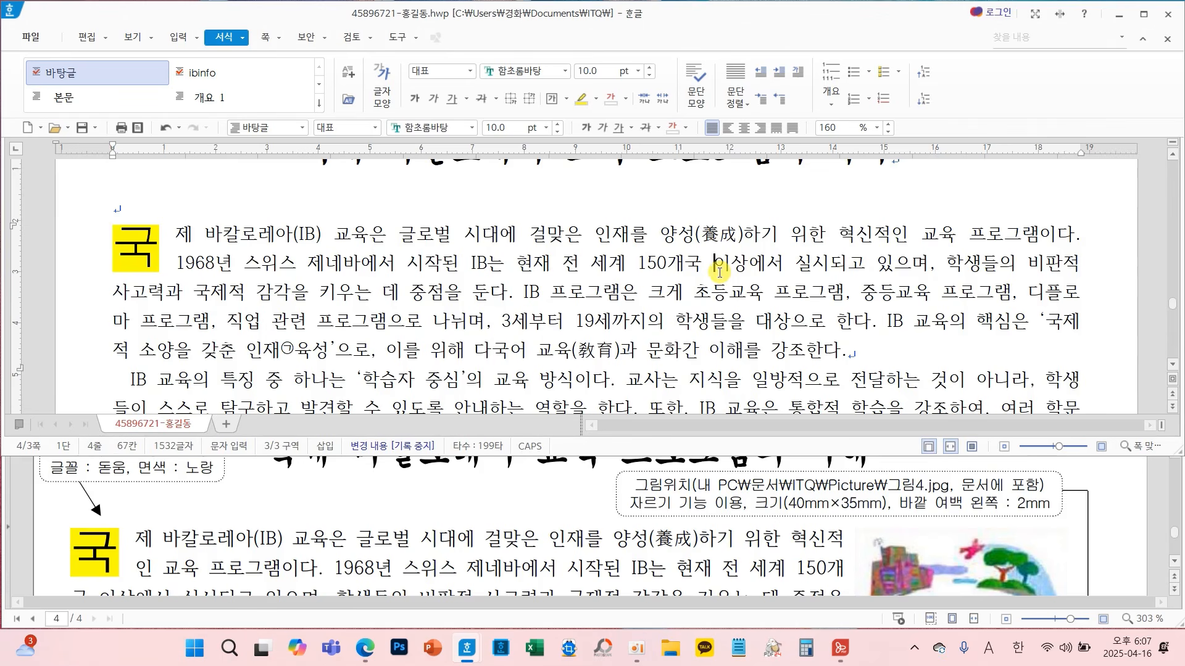
click(177, 37)
click(146, 74)
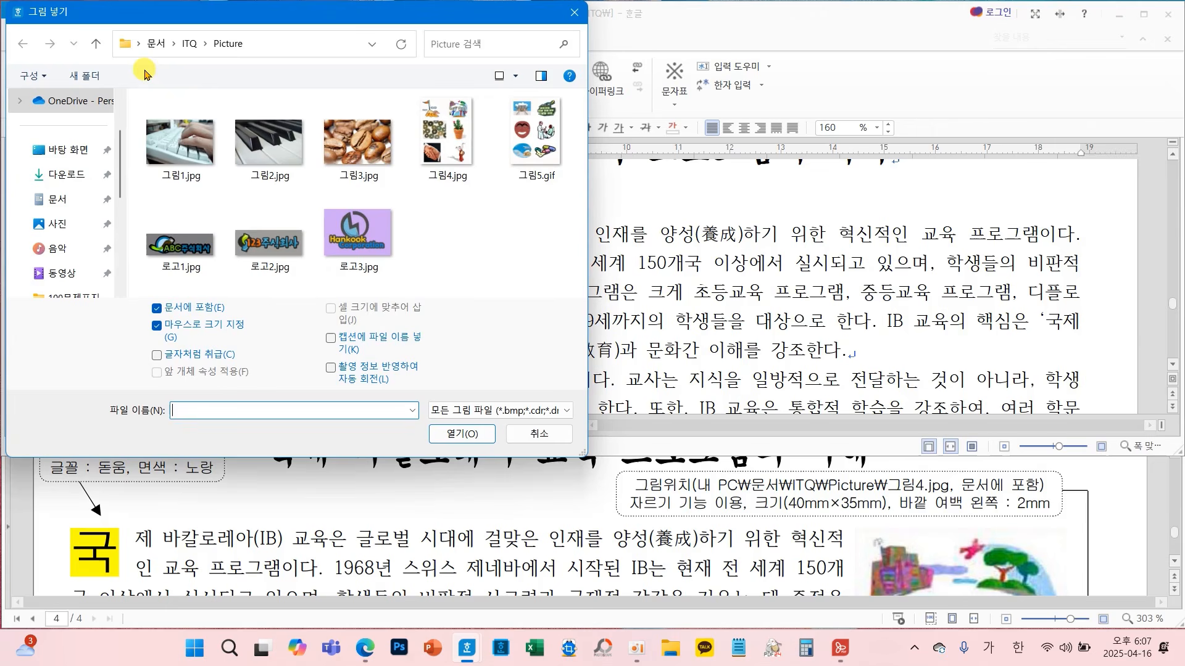
click(452, 138)
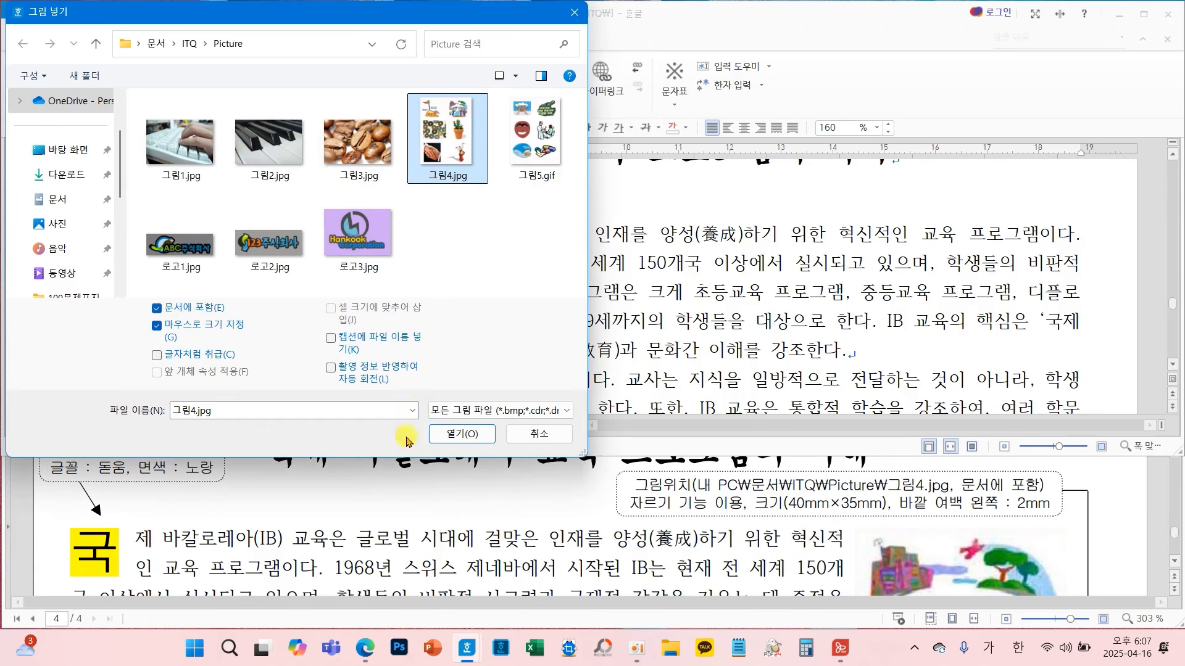
click(462, 434)
drag(379, 210, 671, 420)
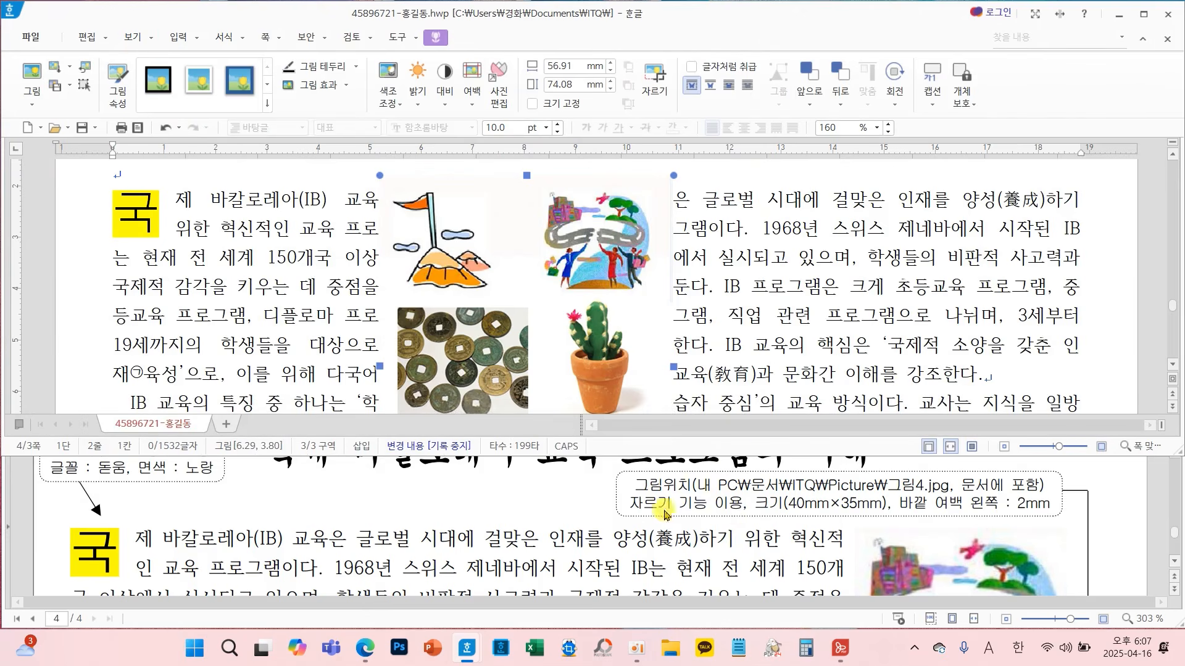
mouse_move(621, 491)
mouse_down()
mouse_move(644, 509)
mouse_move(725, 523)
mouse_up()
mouse_move(591, 213)
mouse_down()
mouse_move(601, 246)
mouse_move(673, 192)
mouse_up()
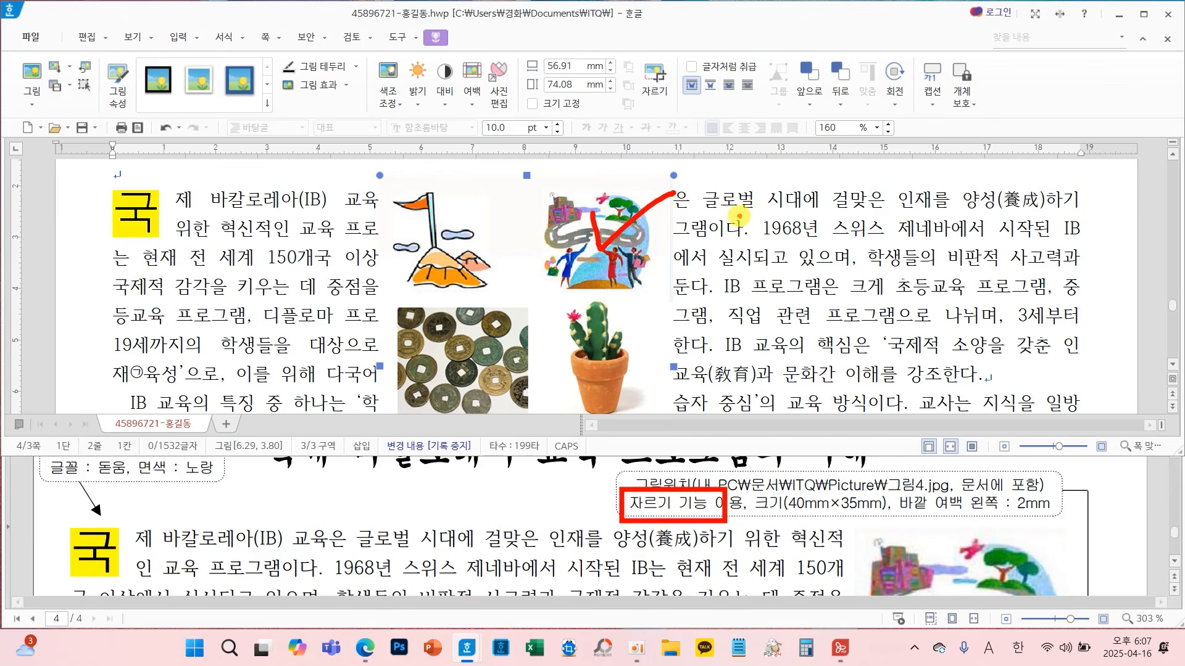
key(Escape)
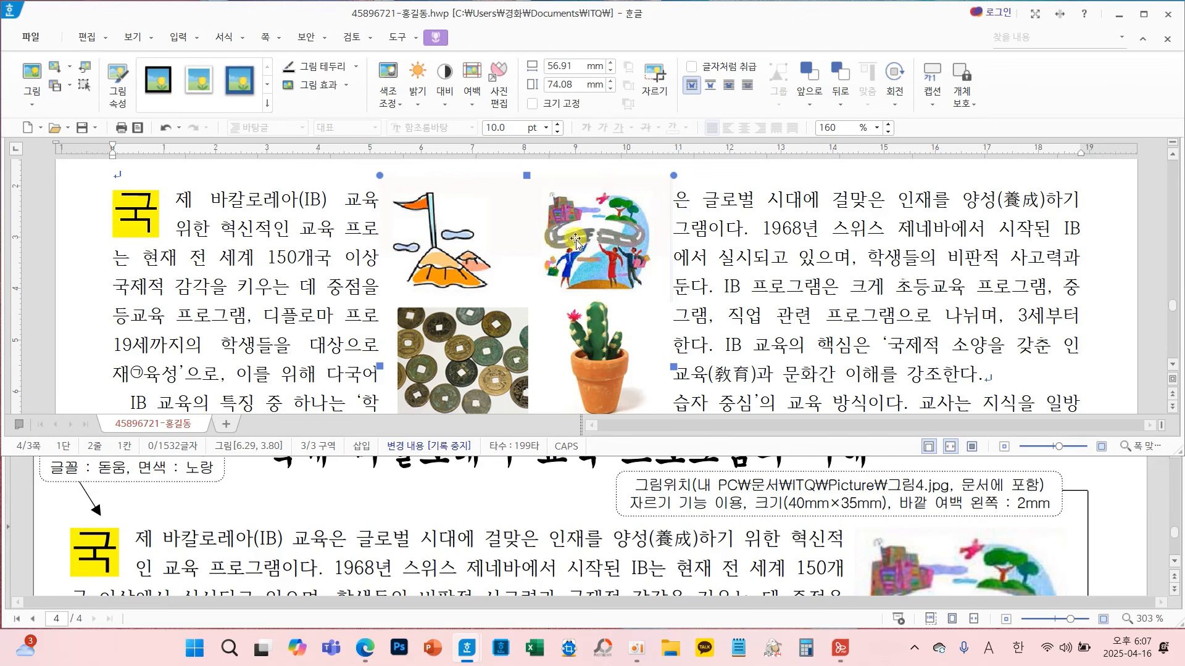
Crop the inserted picture down to the illustration of people, roads and buildings, leaving about 24 × 23 mm
click(655, 79)
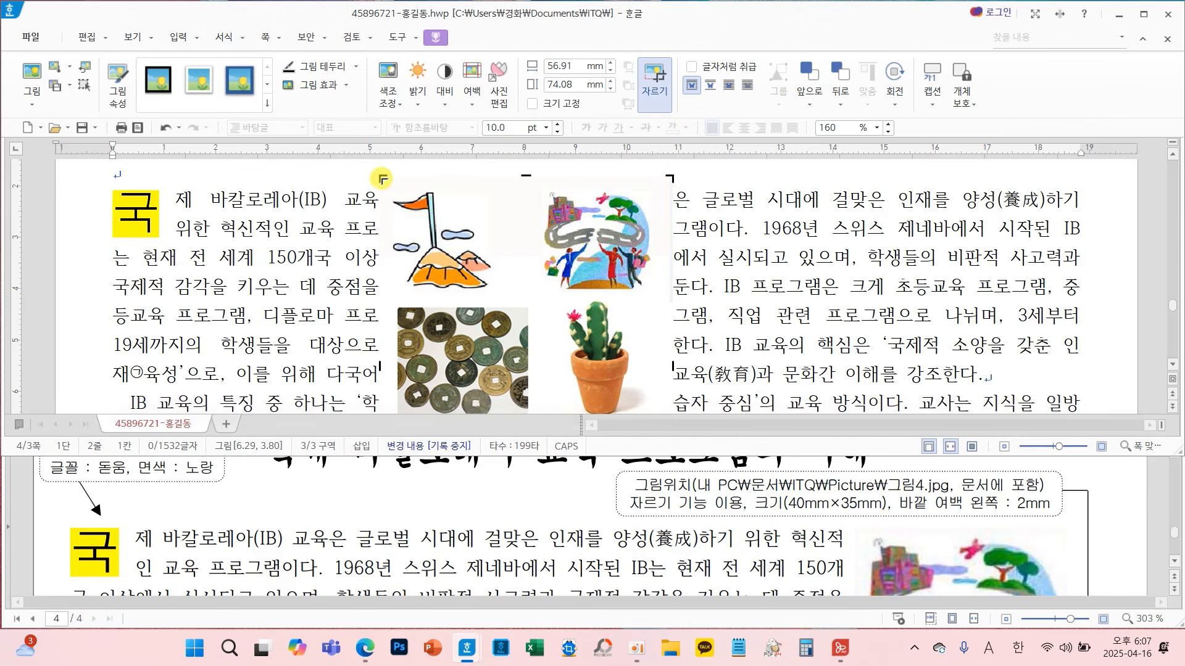
drag(381, 178, 537, 183)
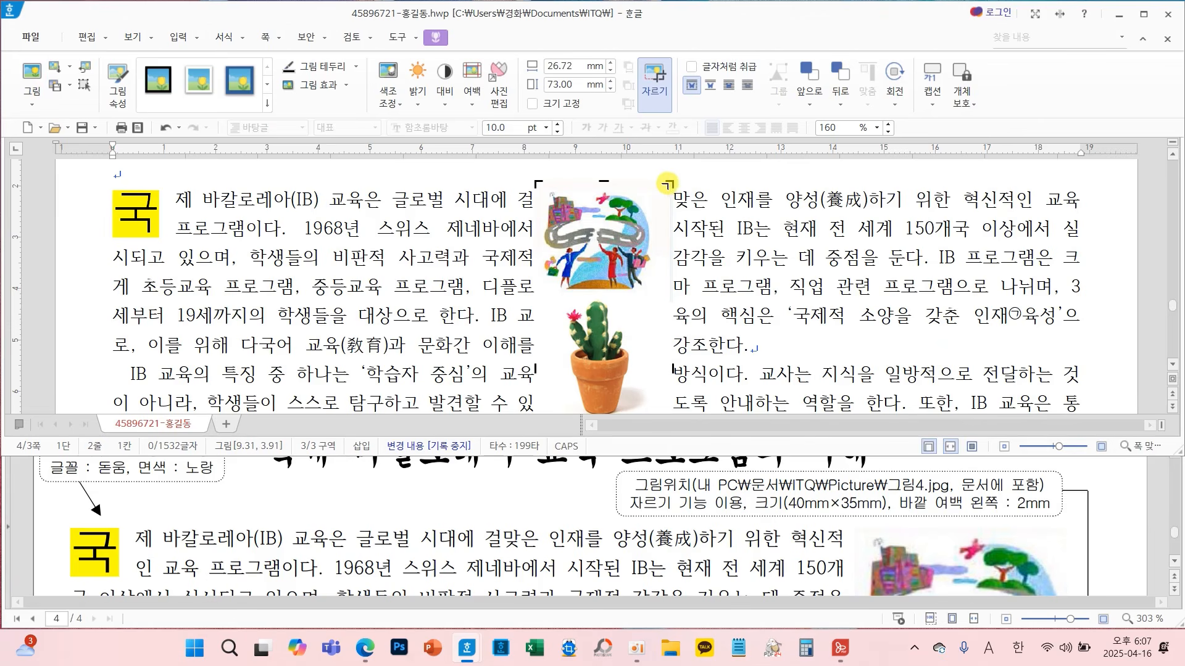
drag(670, 184, 653, 181)
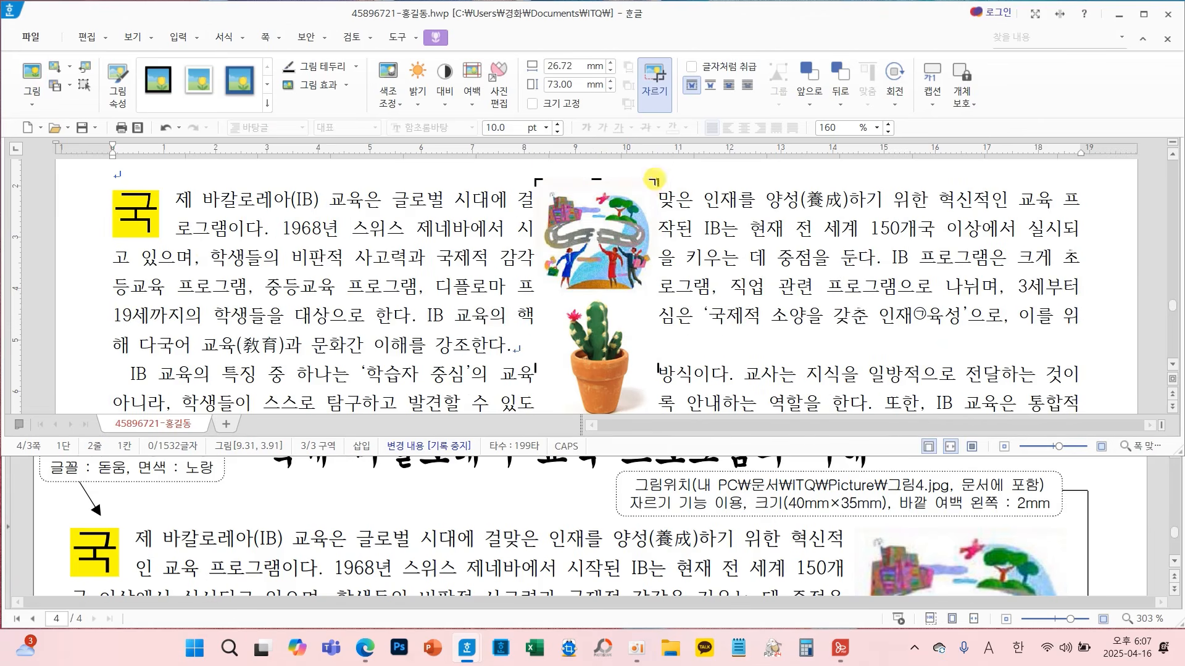
scroll(655, 260, down, 4)
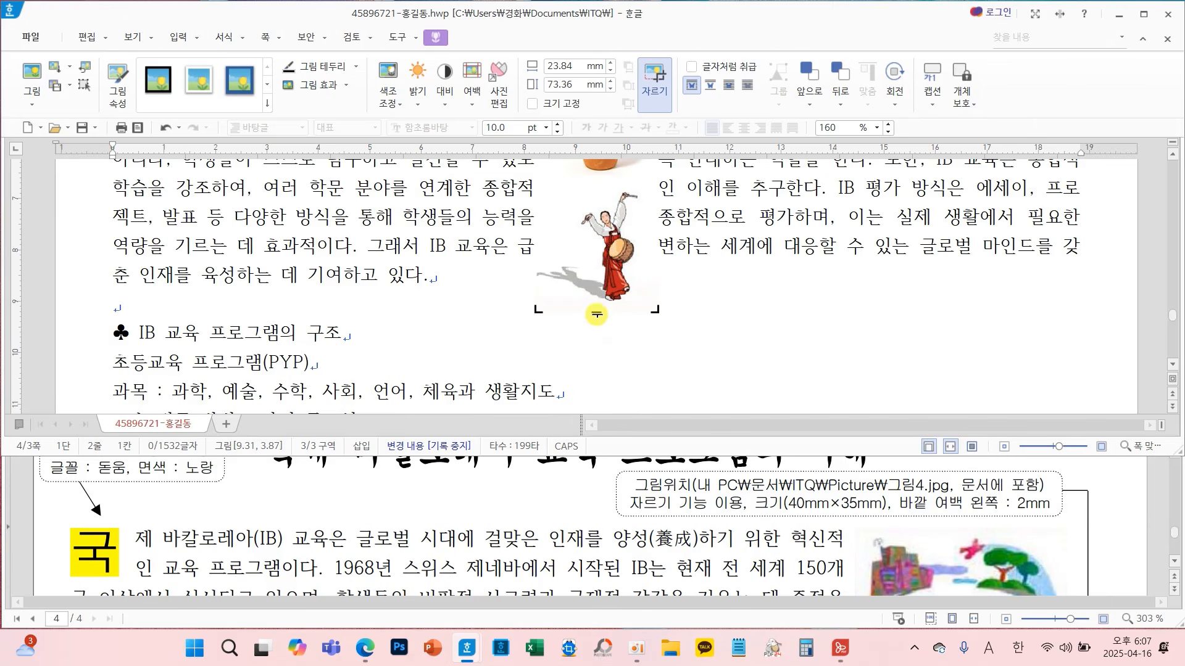
drag(596, 314, 604, 162)
scroll(678, 247, up, 4)
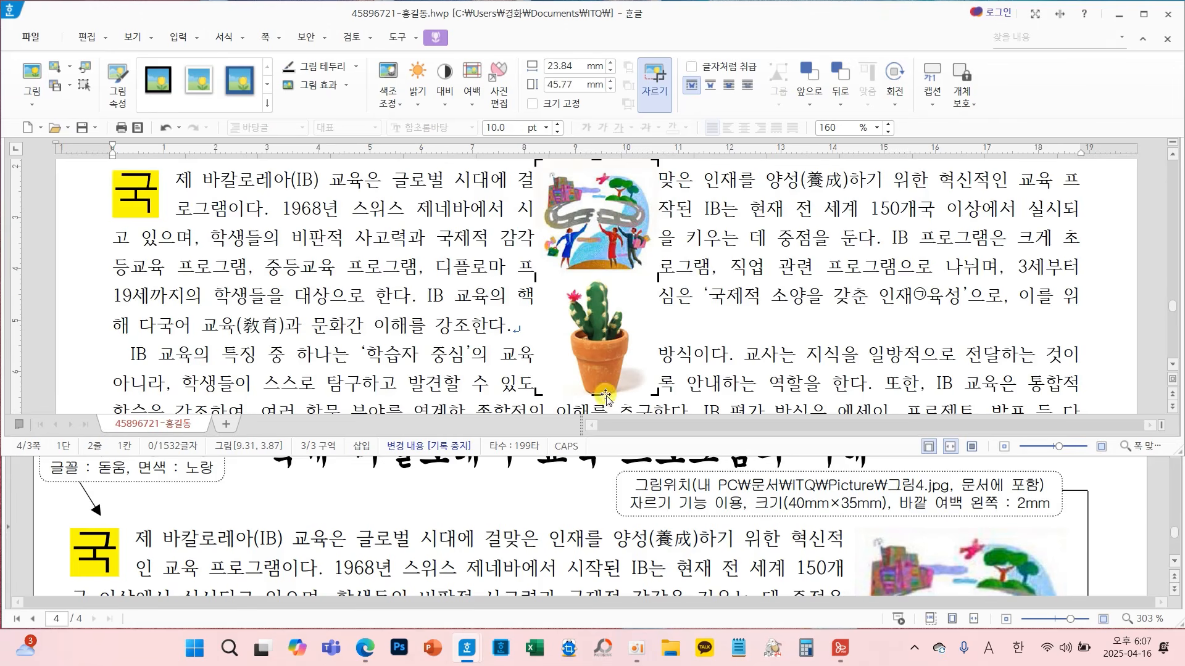
drag(596, 396, 597, 277)
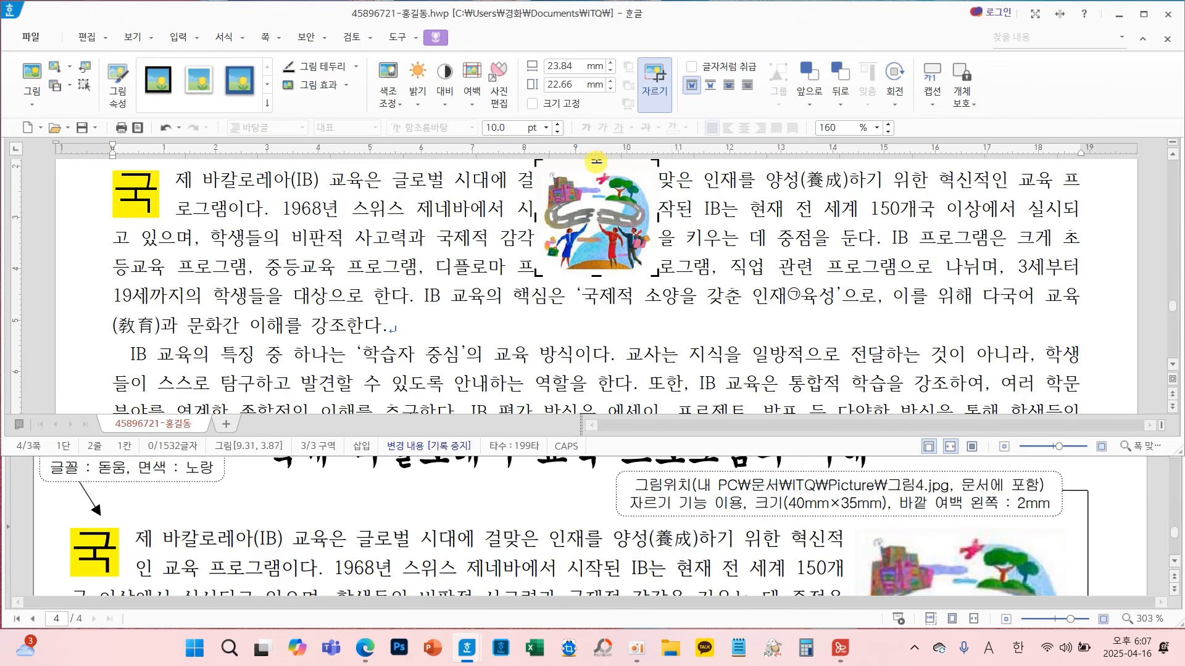
drag(596, 162, 596, 161)
click(678, 239)
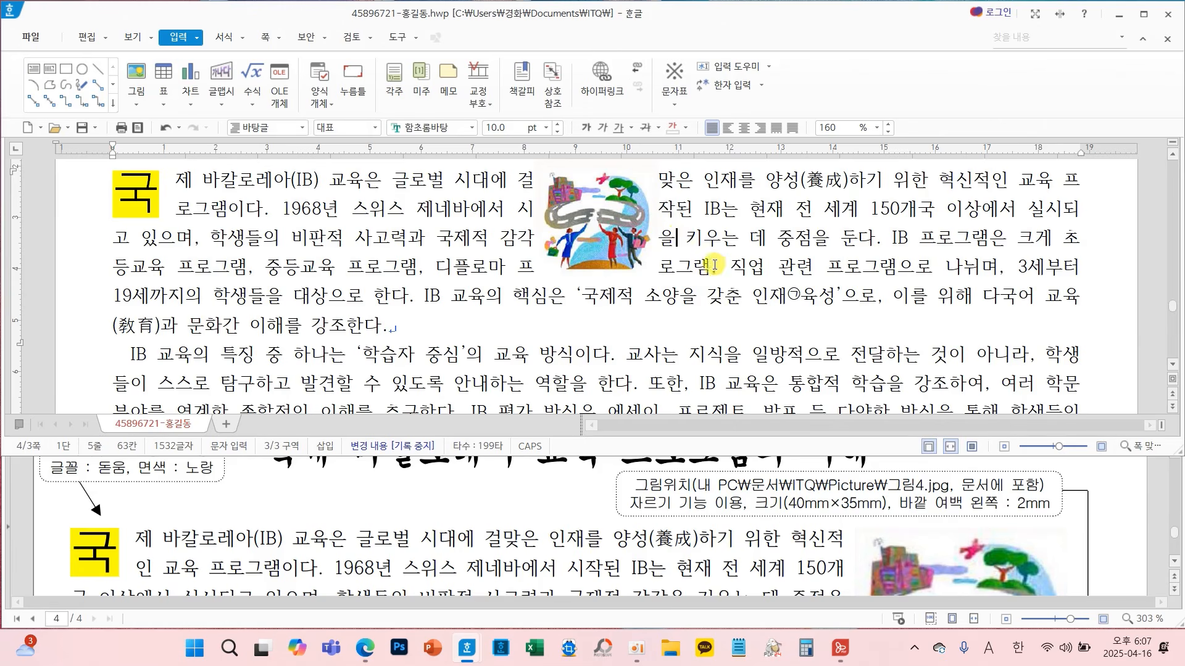
Set the cropped picture's width to 40 mm and height to 35 mm, and lock its size (크기 고정)
drag(607, 234, 639, 285)
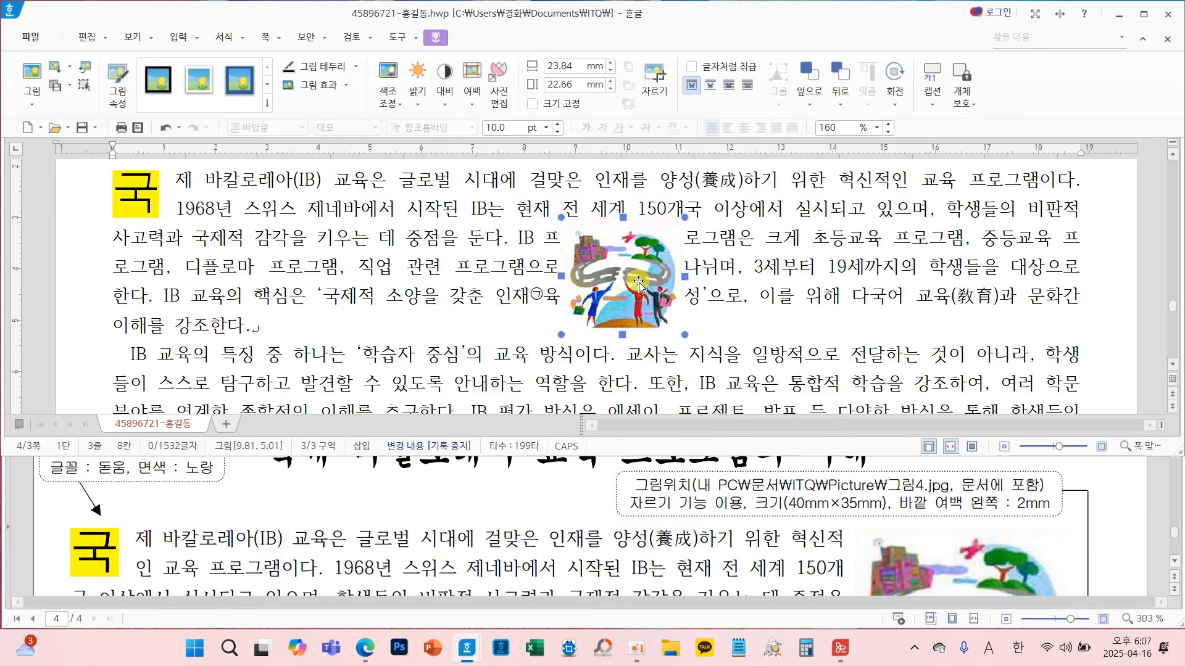
double_click(638, 285)
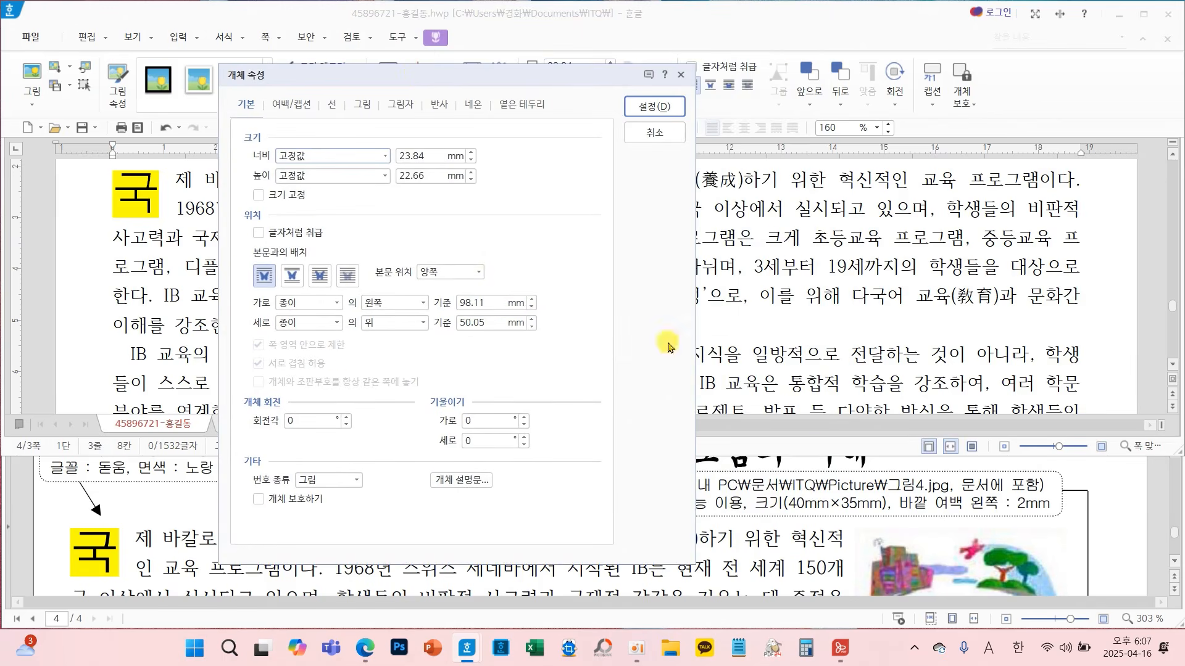
click(429, 155)
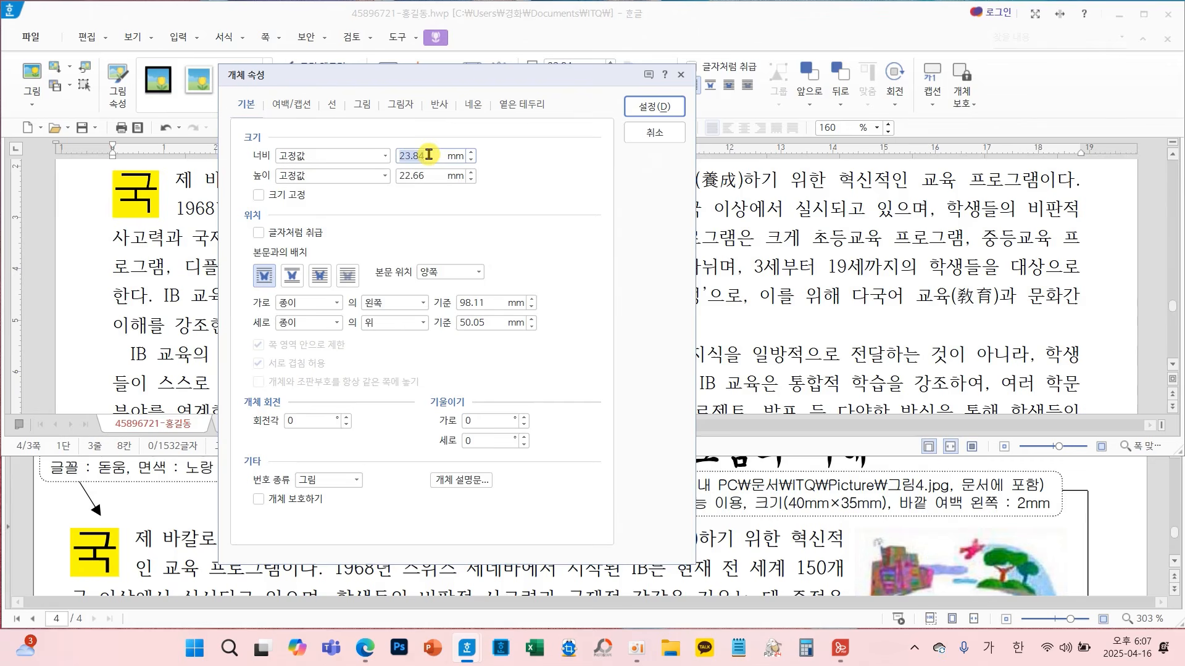
text(40)
click(430, 176)
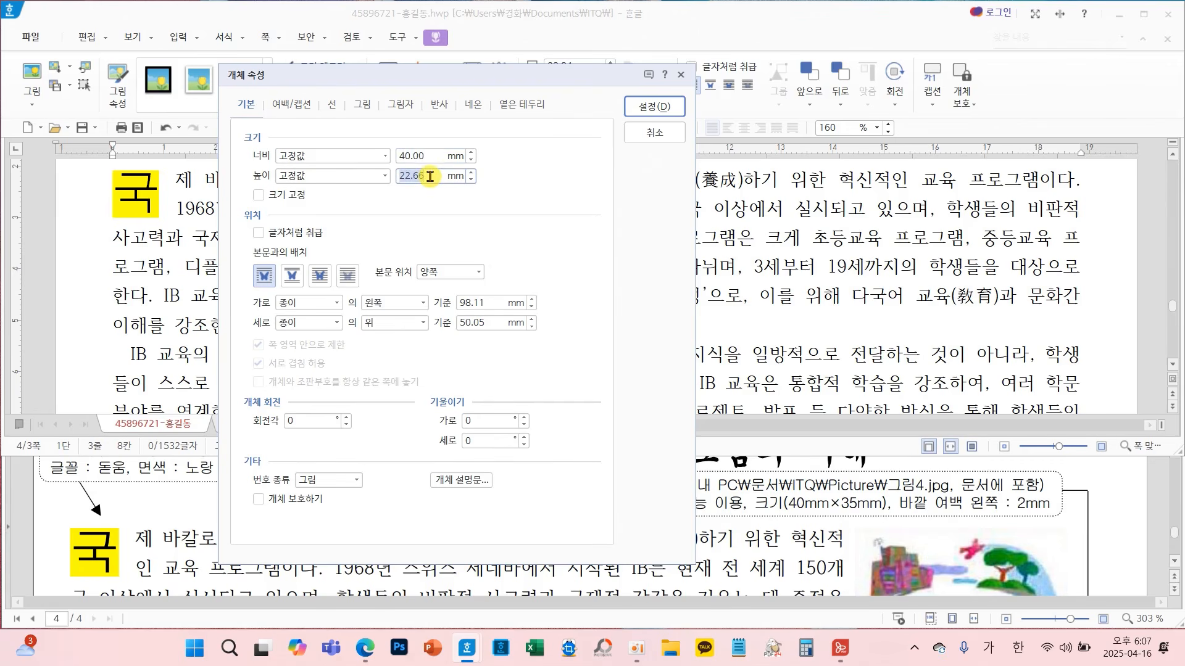
text(35)
click(300, 194)
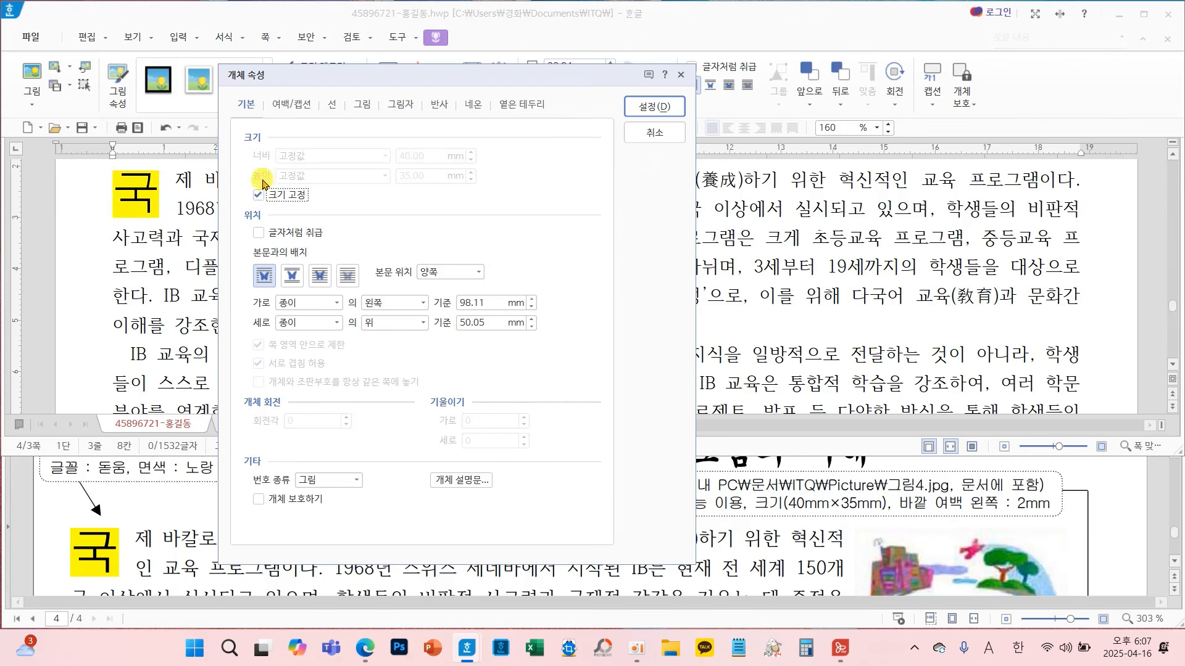
Check that the picture's left outer margin (바깥 여백) is 2 mm and apply the object properties
click(291, 106)
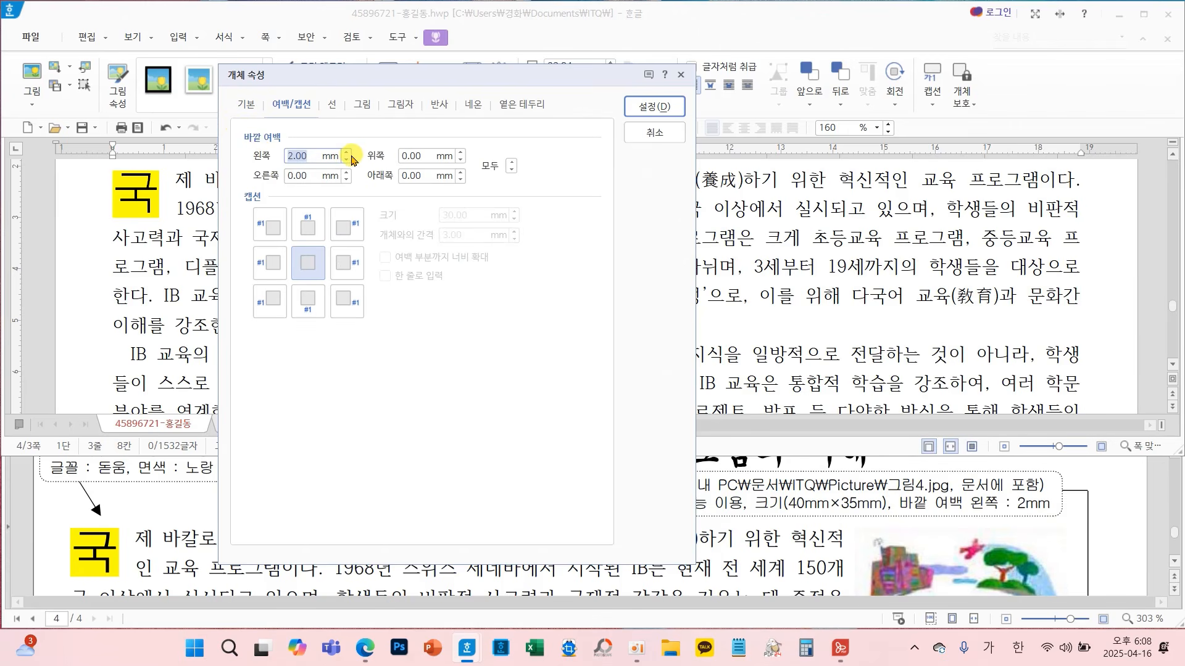
drag(285, 81, 327, 74)
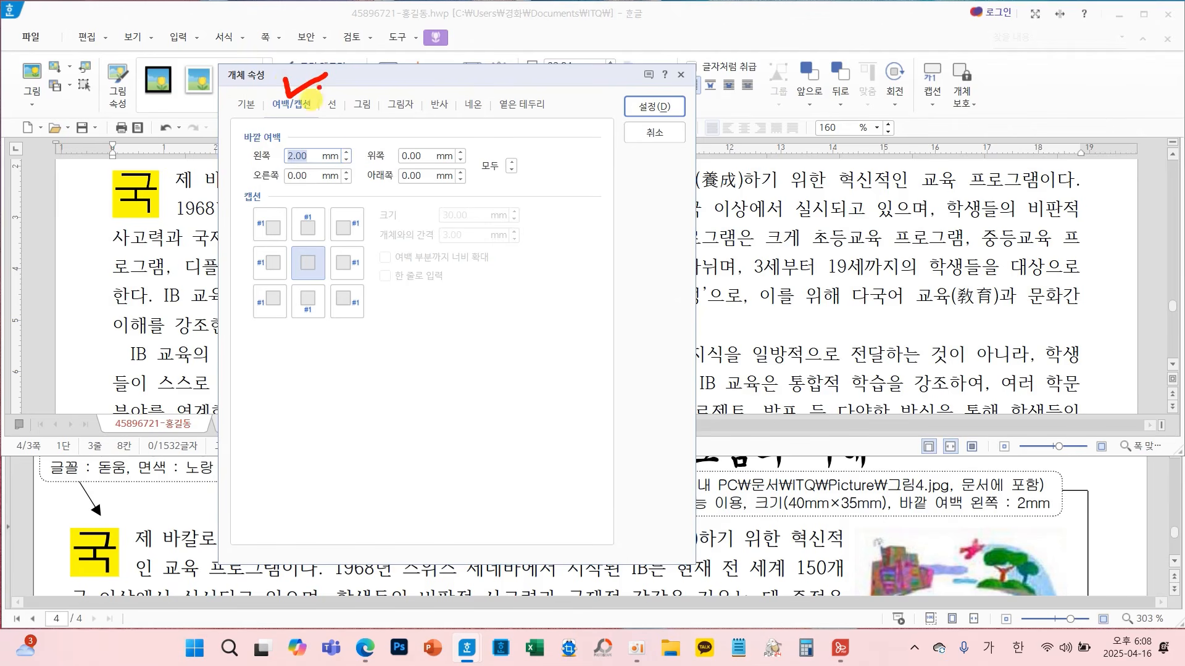
drag(237, 128, 360, 168)
click(656, 106)
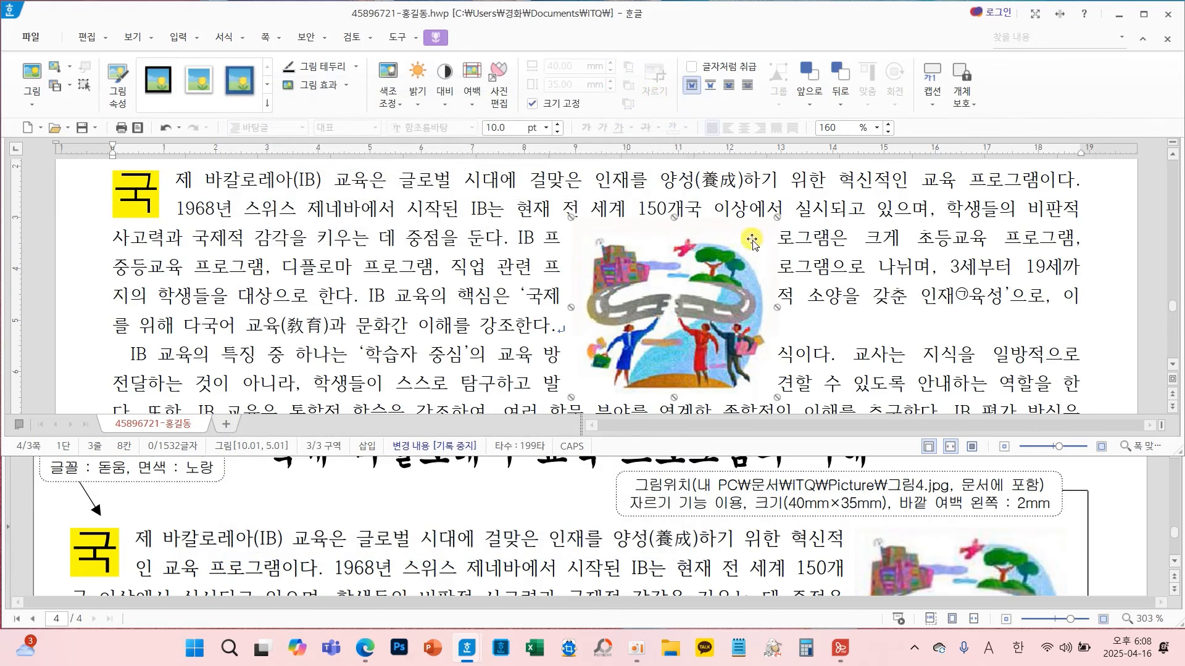
Move the picture to the right end of the first body paragraph, aligned with its first line and the right text margin
mouse_move(559, 219)
mouse_down()
mouse_move(781, 216)
mouse_move(768, 365)
mouse_up()
mouse_move(845, 176)
mouse_down()
mouse_move(1070, 161)
mouse_move(1070, 369)
mouse_up()
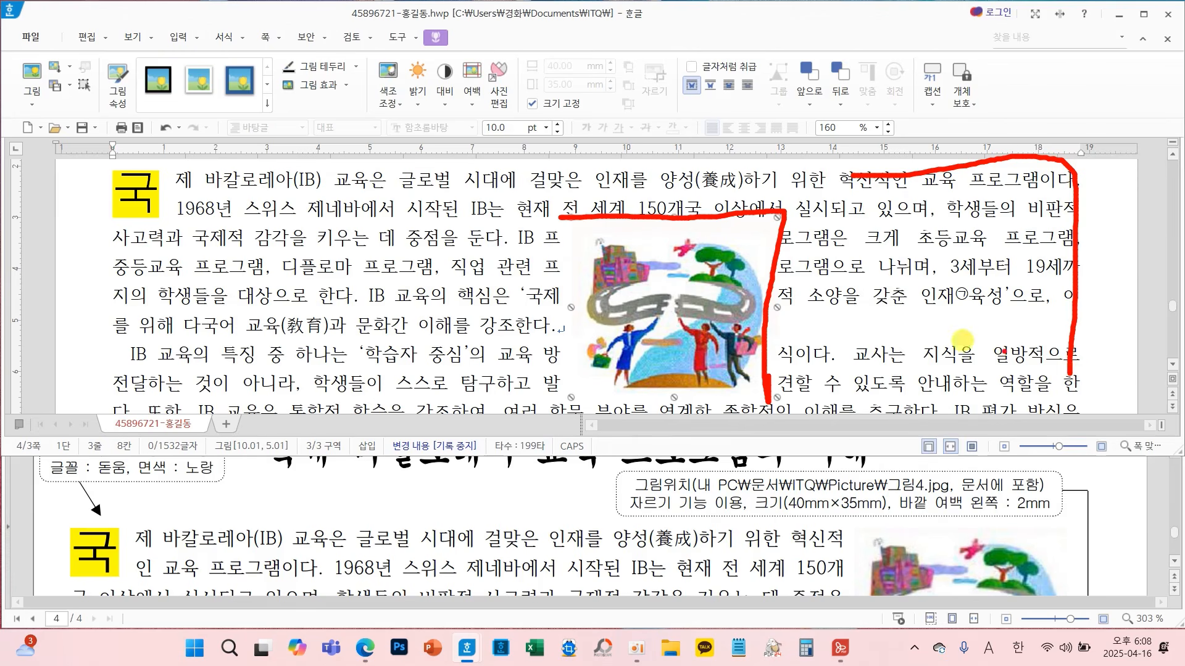
drag(683, 303, 977, 258)
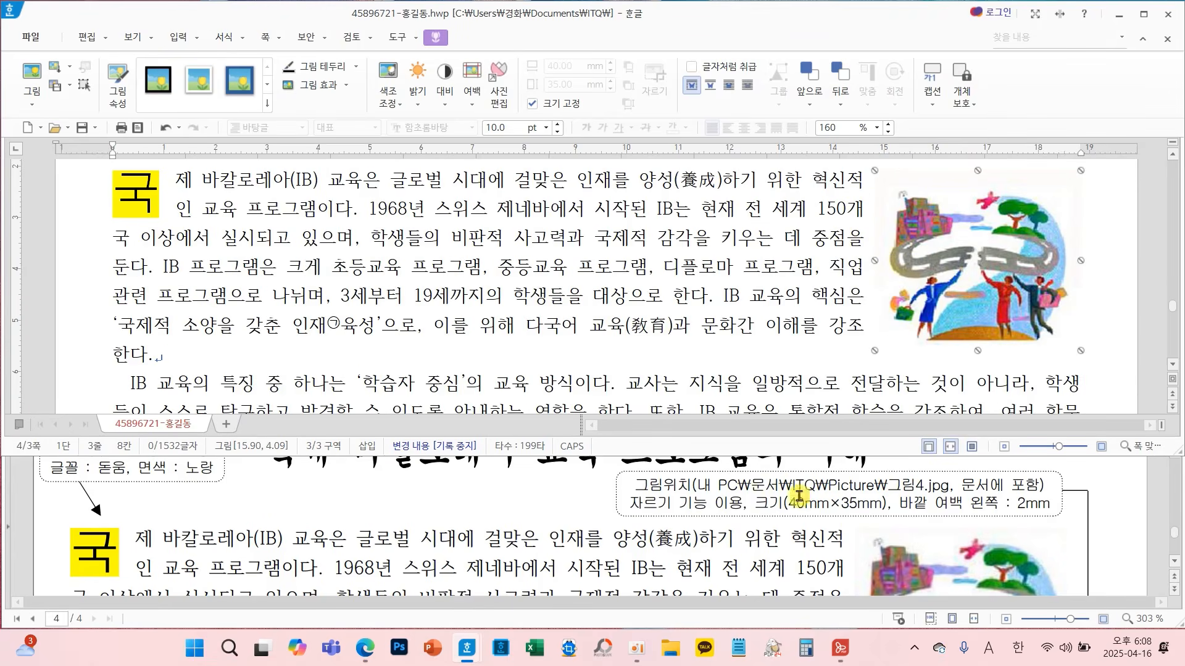
Compare the picture's placement and the line endings of both body paragraphs with the sample page
scroll(853, 559, down, 1)
scroll(855, 552, down, 1)
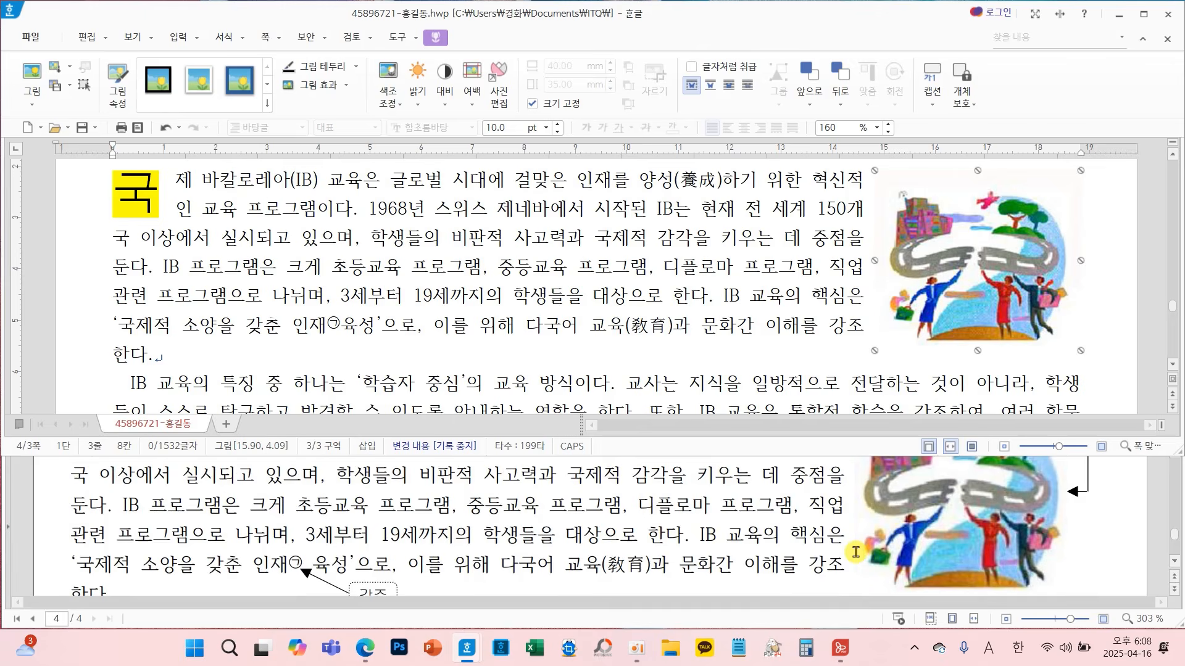
scroll(858, 551, down, 3)
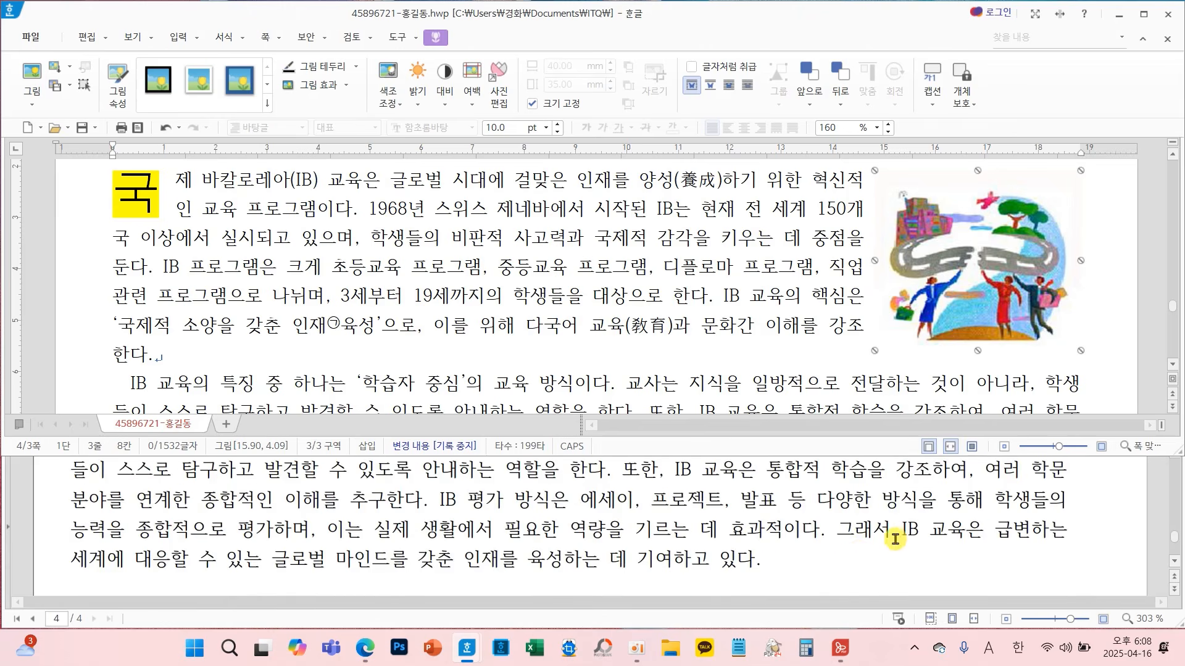
scroll(887, 531, up, 1)
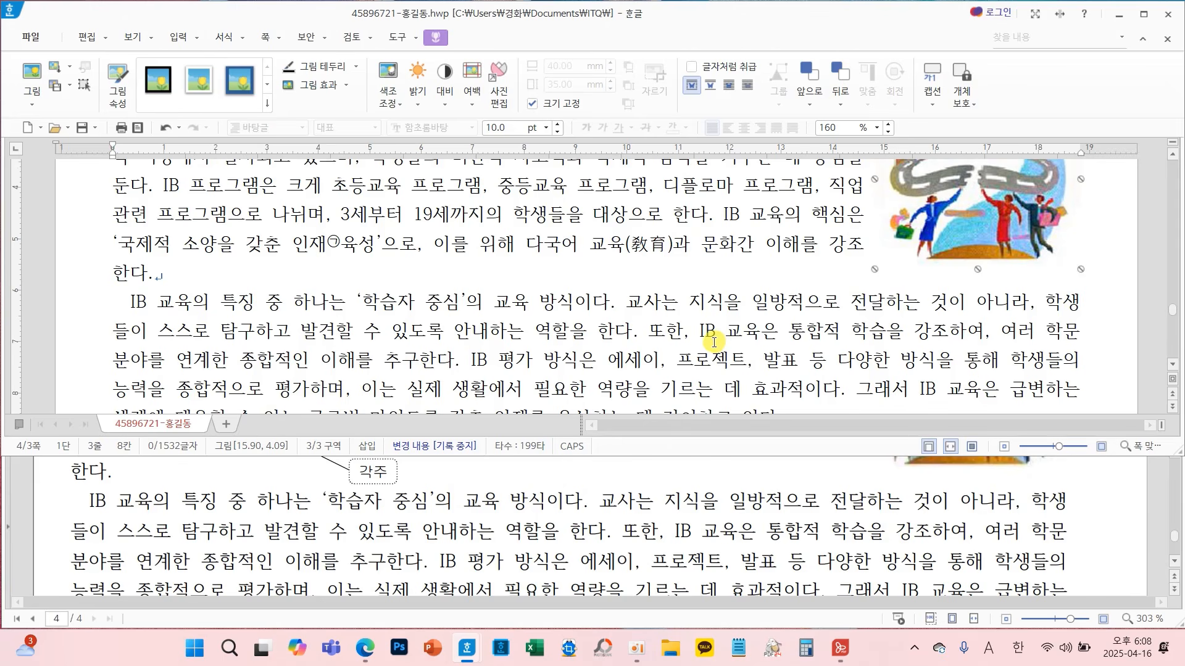
scroll(815, 502, down, 2)
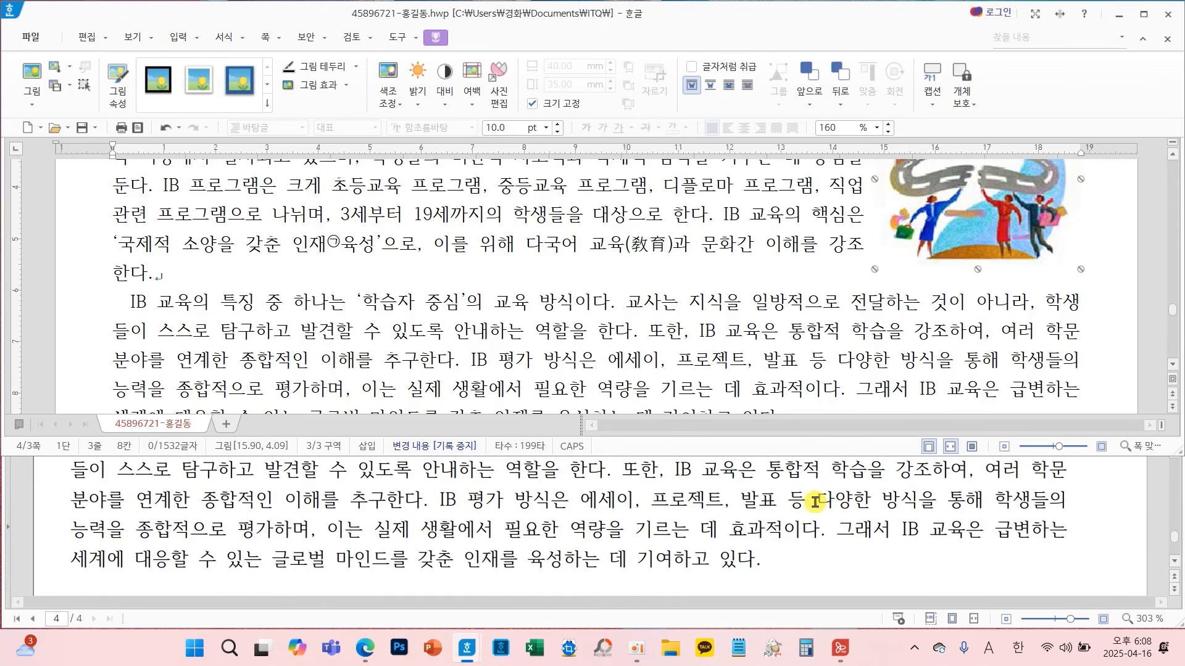
key(Escape)
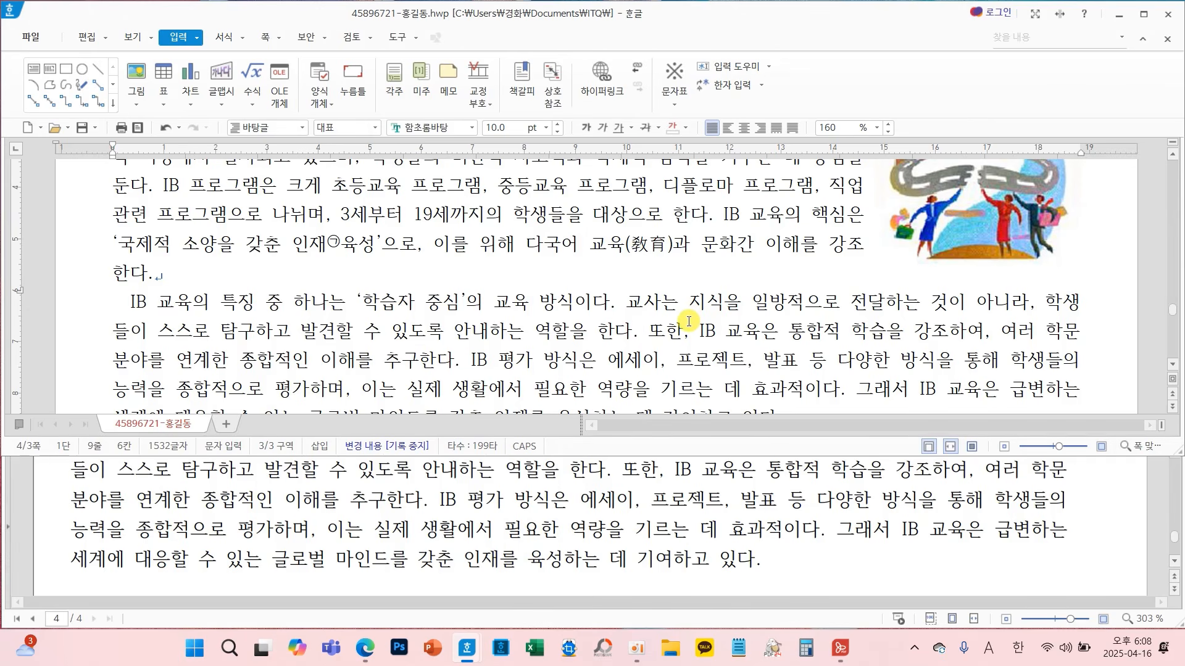
scroll(689, 320, up, 3)
click(1000, 272)
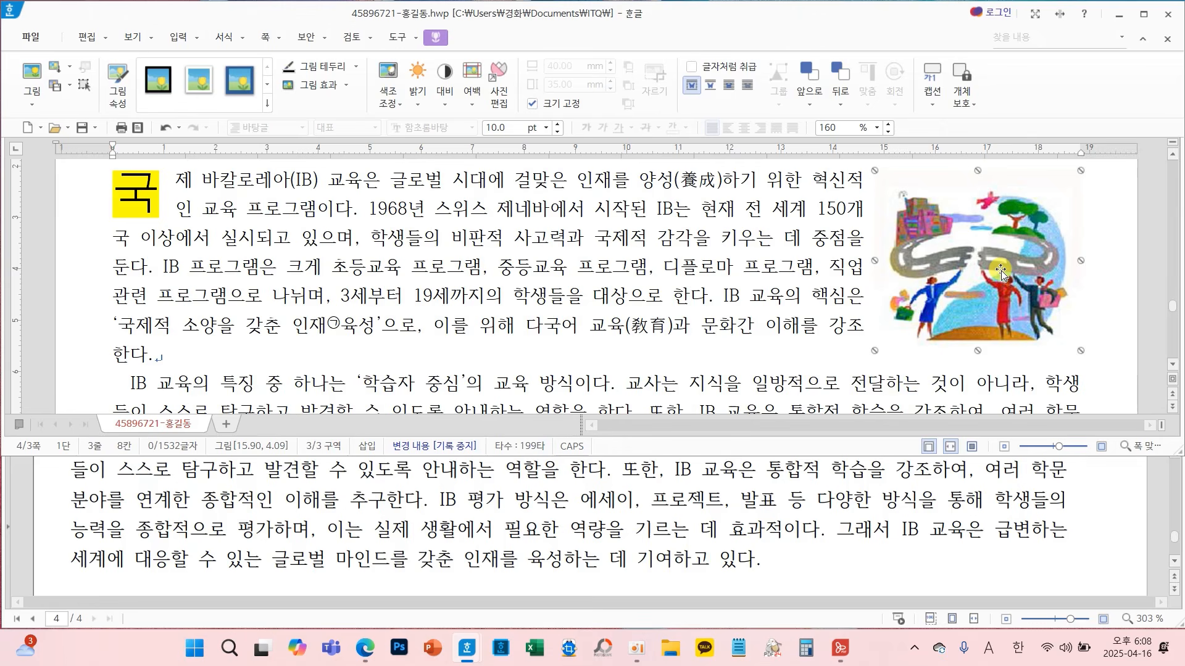
click(457, 329)
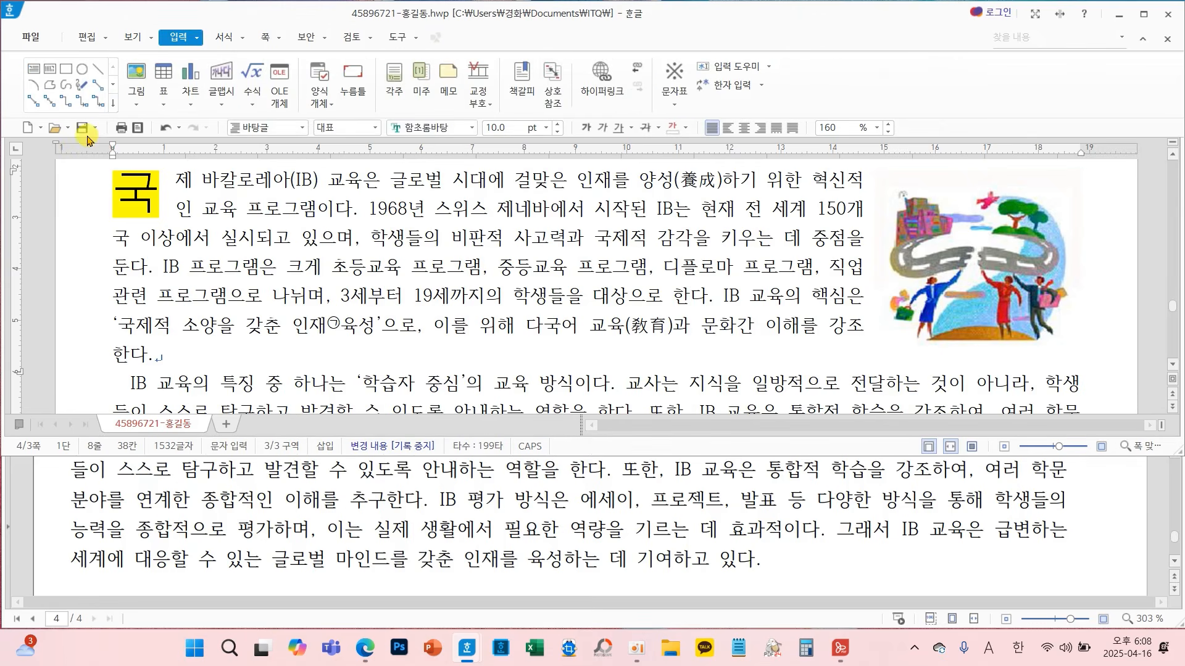
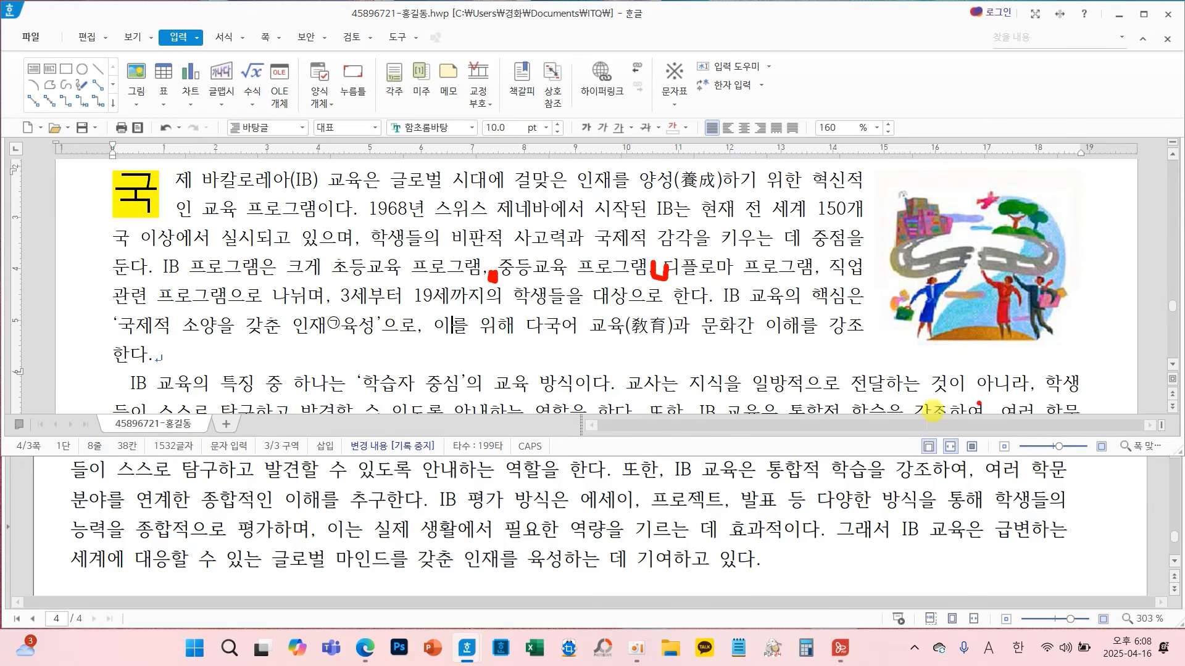
drag(858, 186, 851, 327)
drag(1067, 375, 1061, 434)
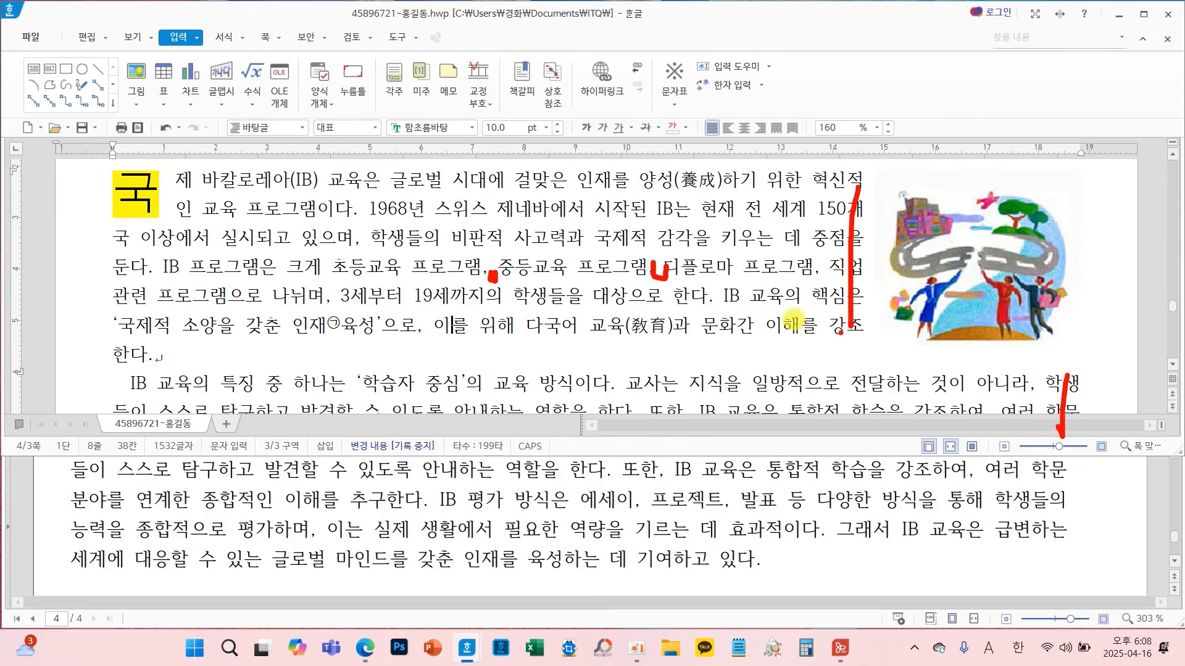
key(Escape)
Set the font of the whole heading line "♣ IB 교육 프로그램의 구조" to 돋움
scroll(549, 482, down, 1)
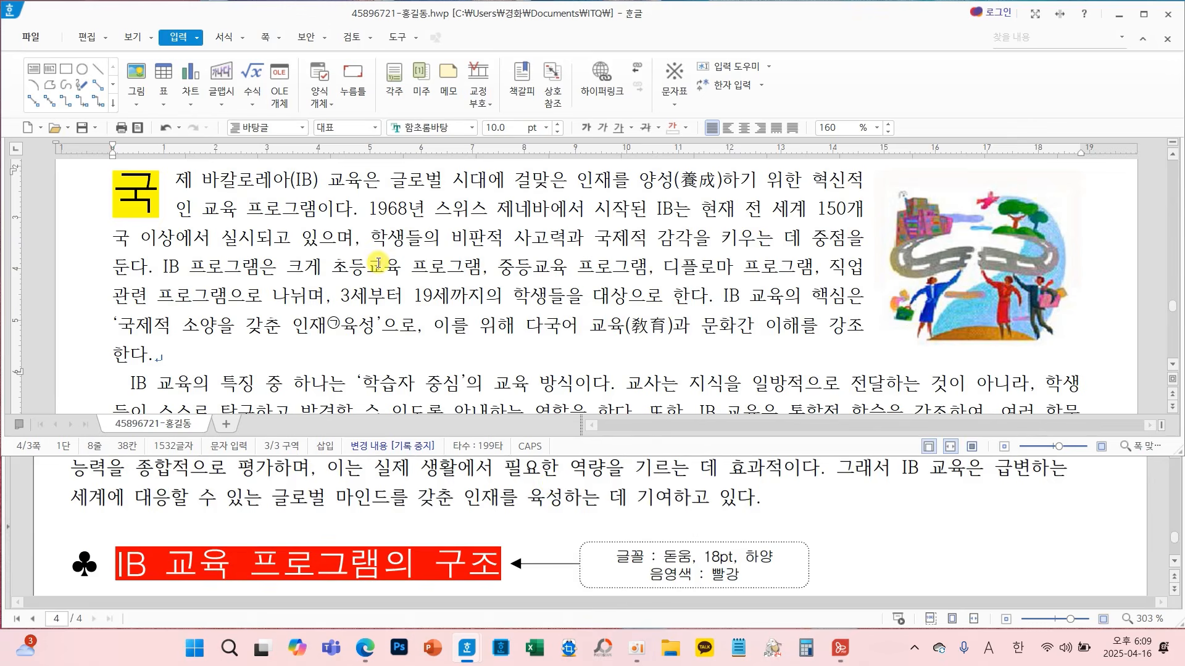
scroll(395, 283, down, 3)
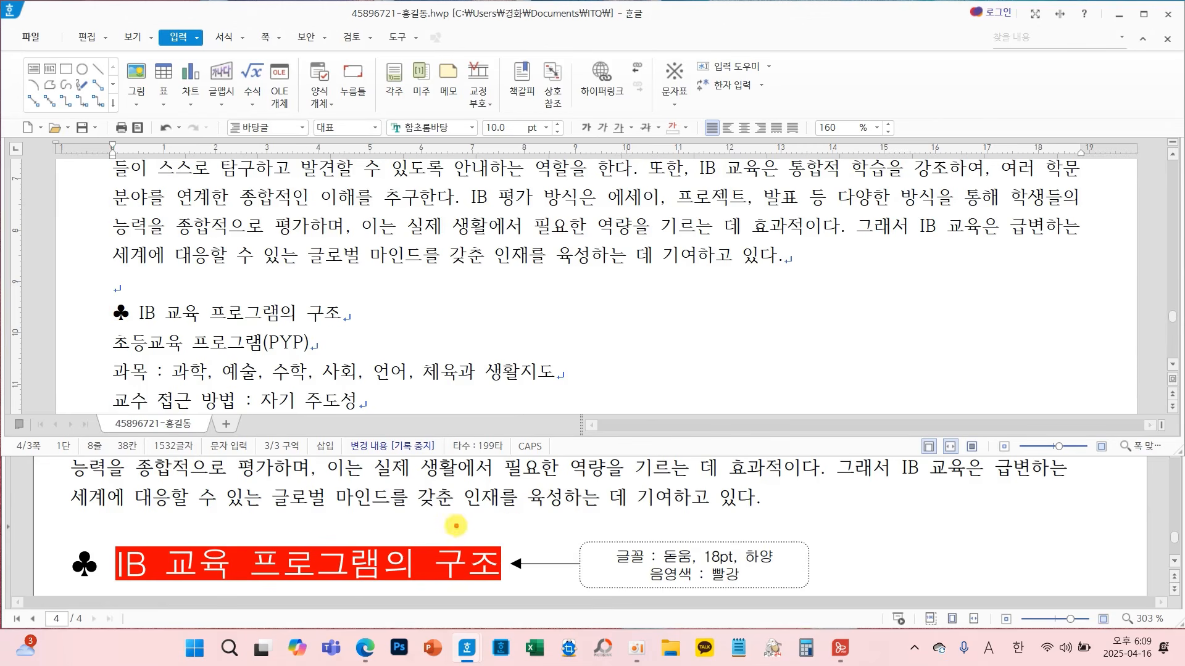
scroll(619, 522, down, 3)
scroll(618, 522, down, 10)
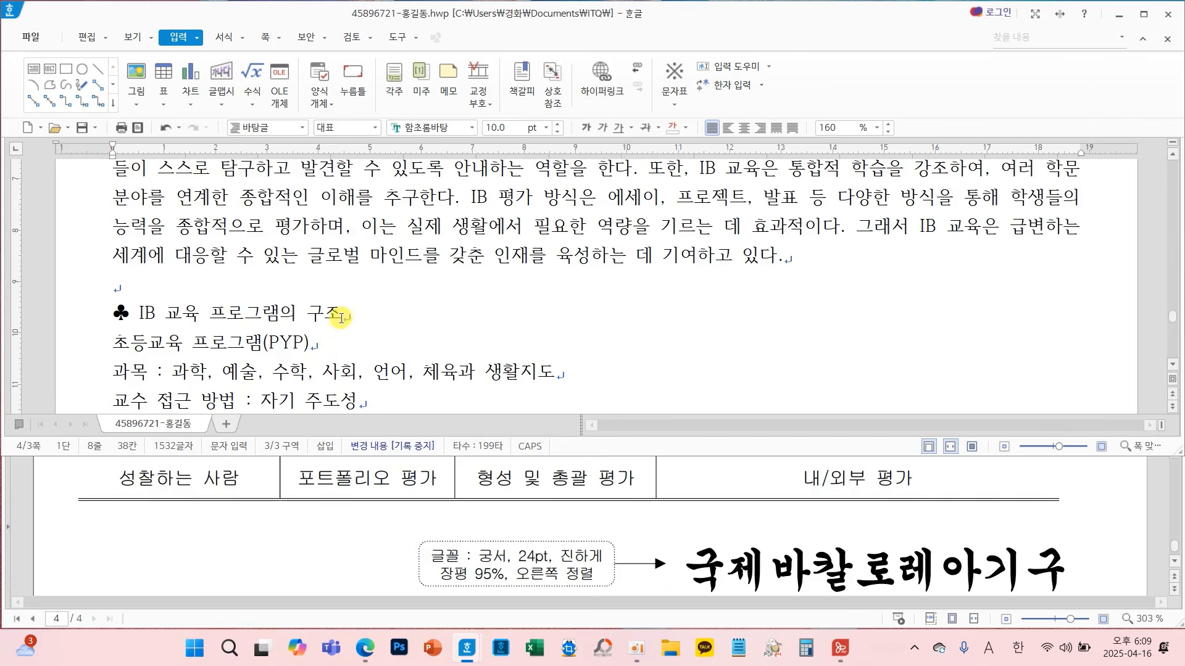
scroll(459, 522, up, 2)
scroll(460, 522, up, 8)
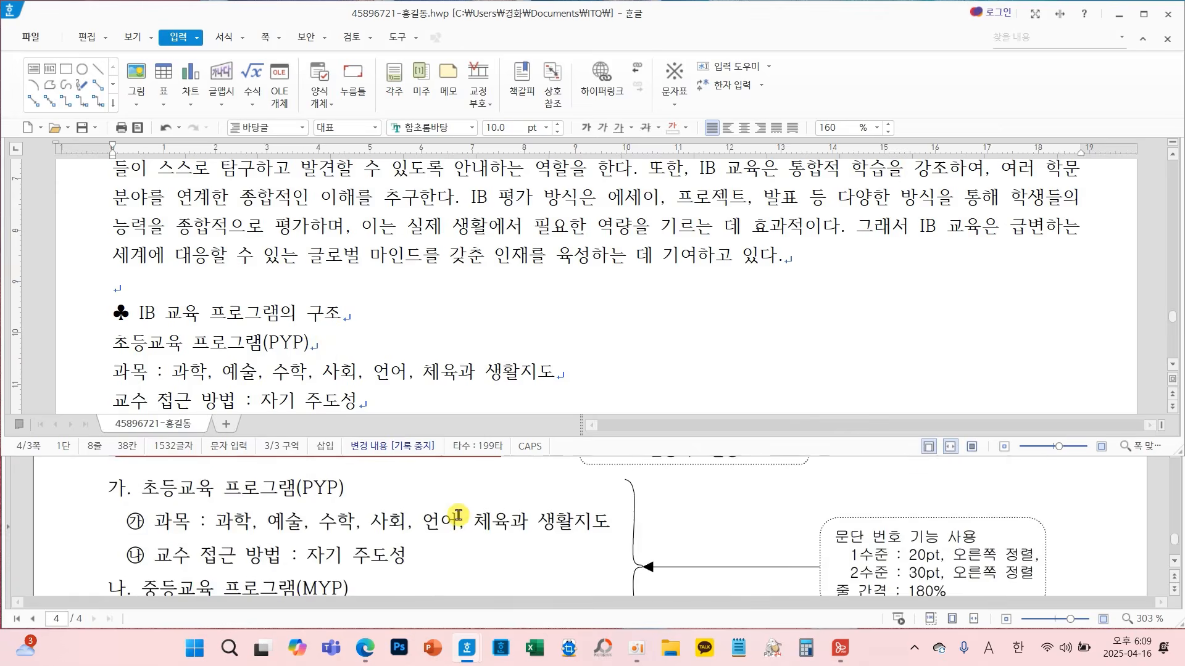
drag(341, 312, 98, 309)
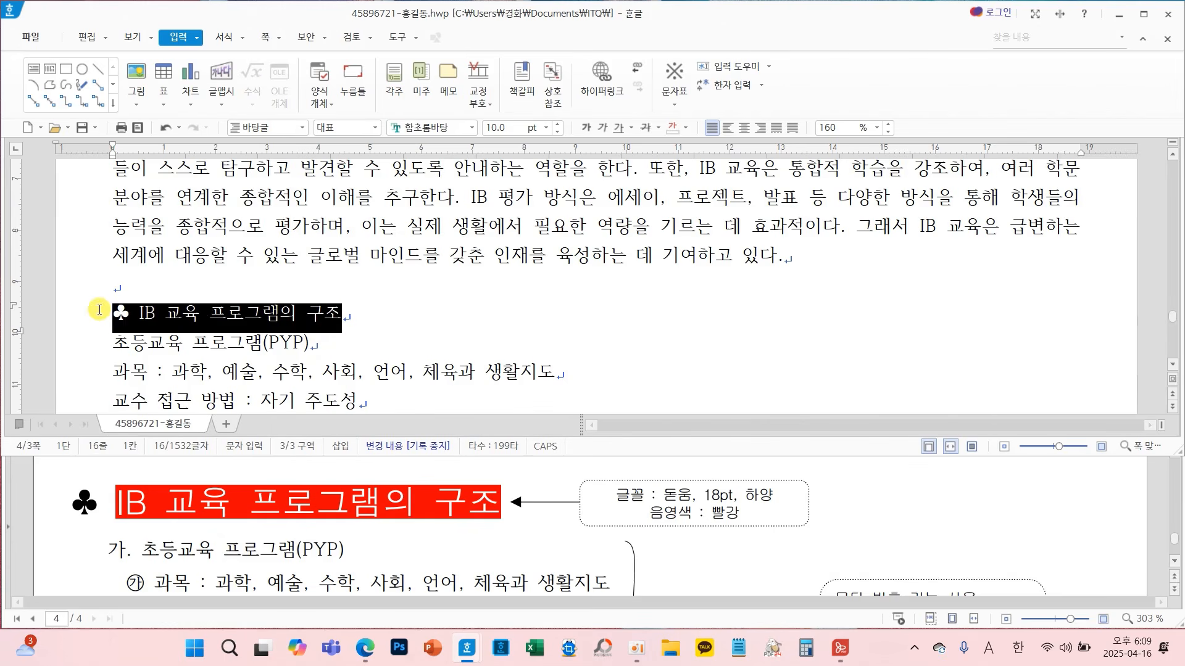
click(472, 128)
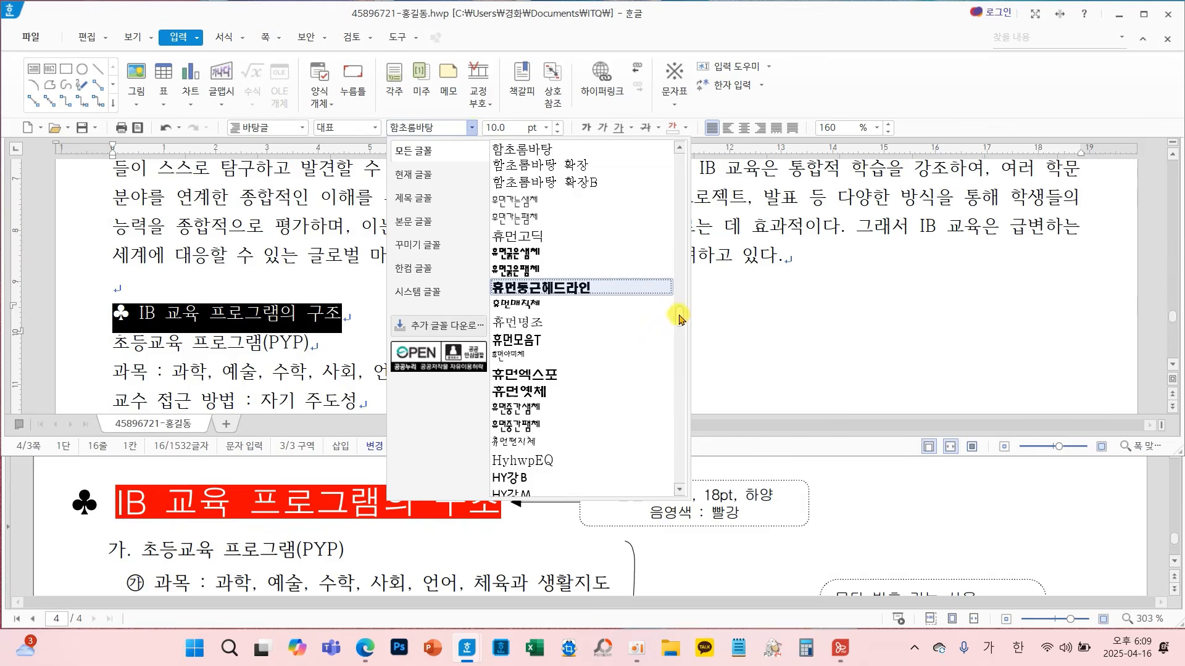
drag(678, 319, 681, 148)
click(514, 202)
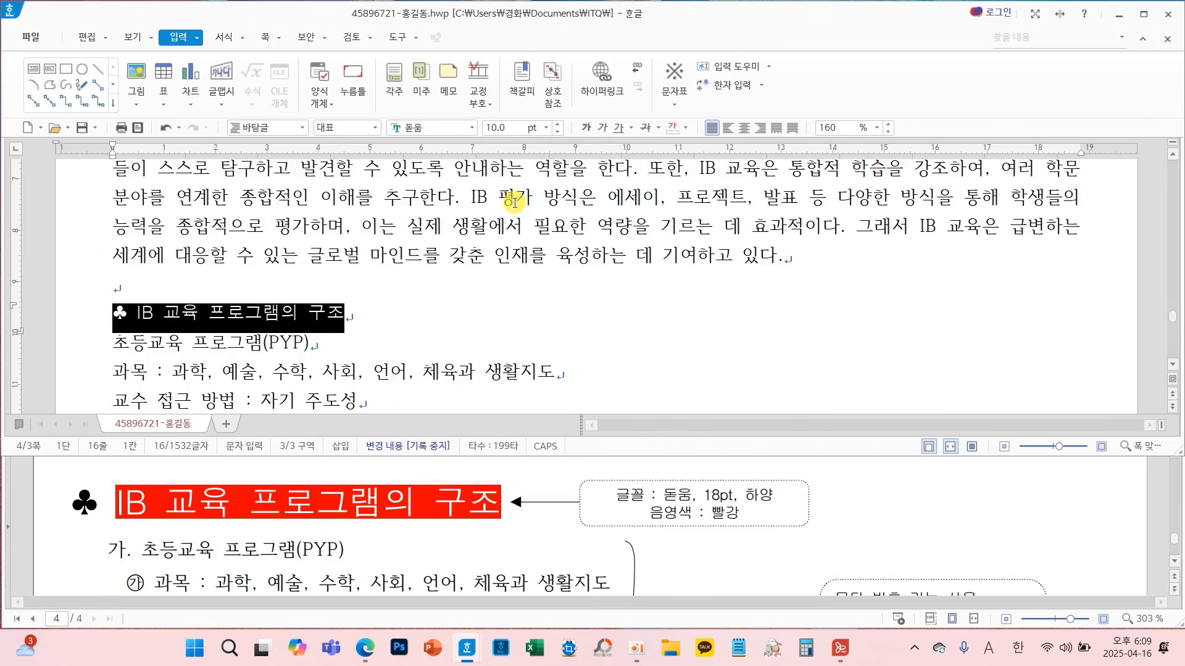
Set the size of the whole heading line "♣ IB 교육 프로그램의 구조" to 18 pt
click(545, 128)
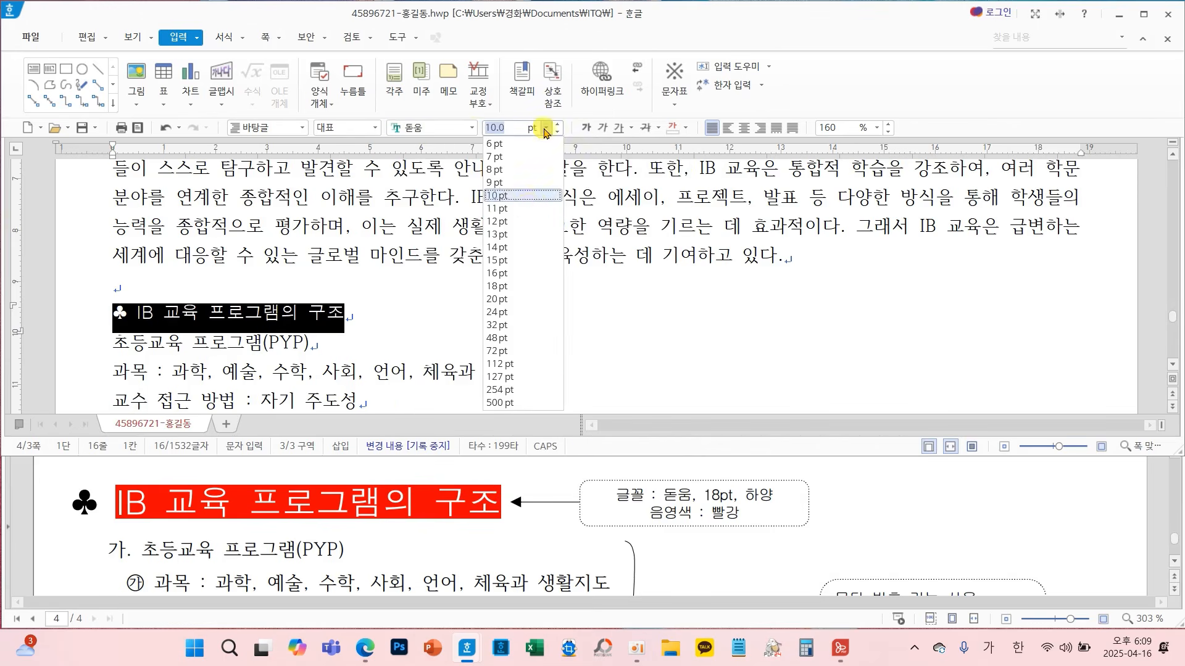
click(503, 286)
click(568, 312)
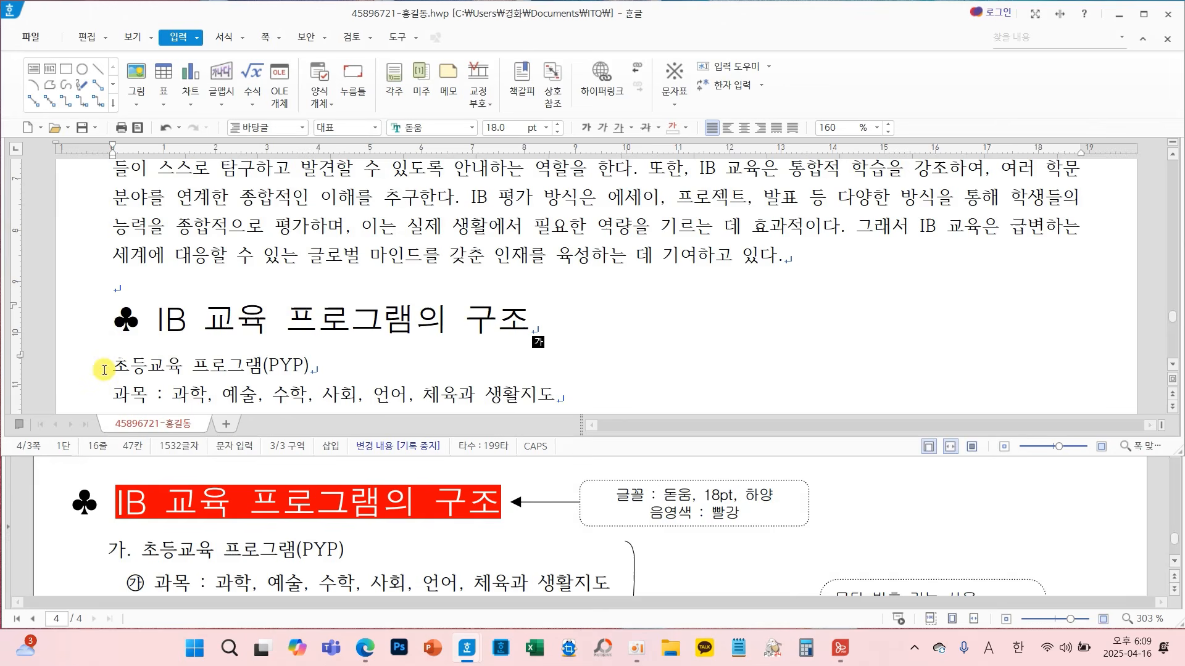
Give the heading text "IB 교육 프로그램의 구조", without the ♣ symbol, a white font colour and red shading (음영 색)
drag(157, 324, 524, 318)
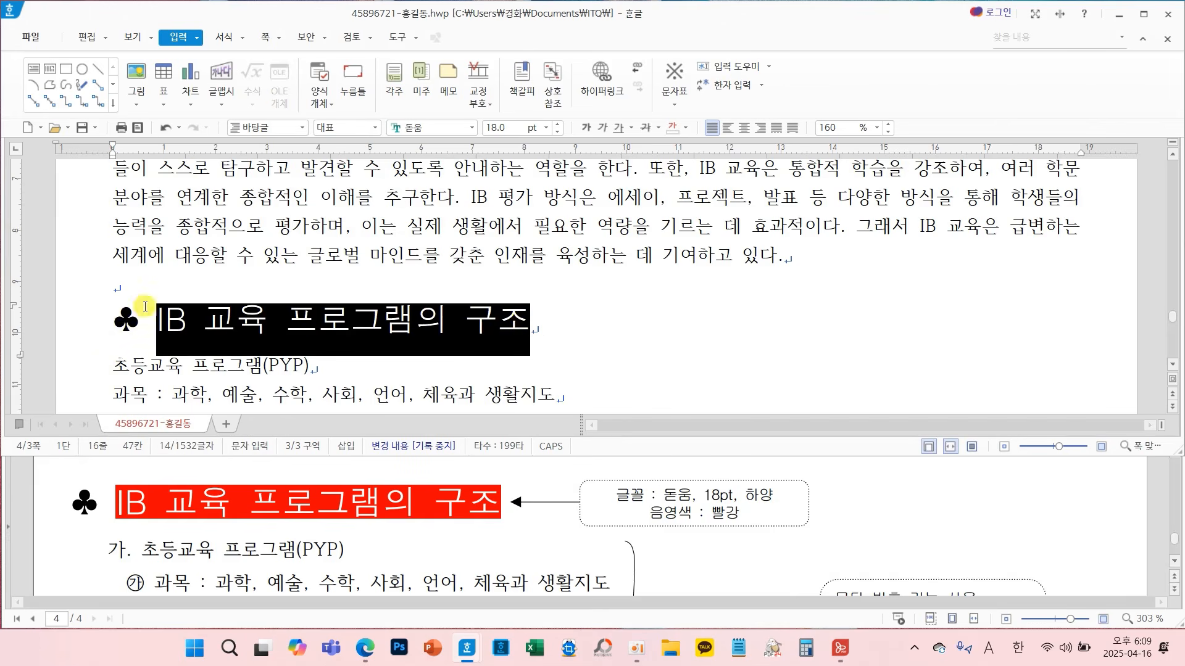
right_click(573, 310)
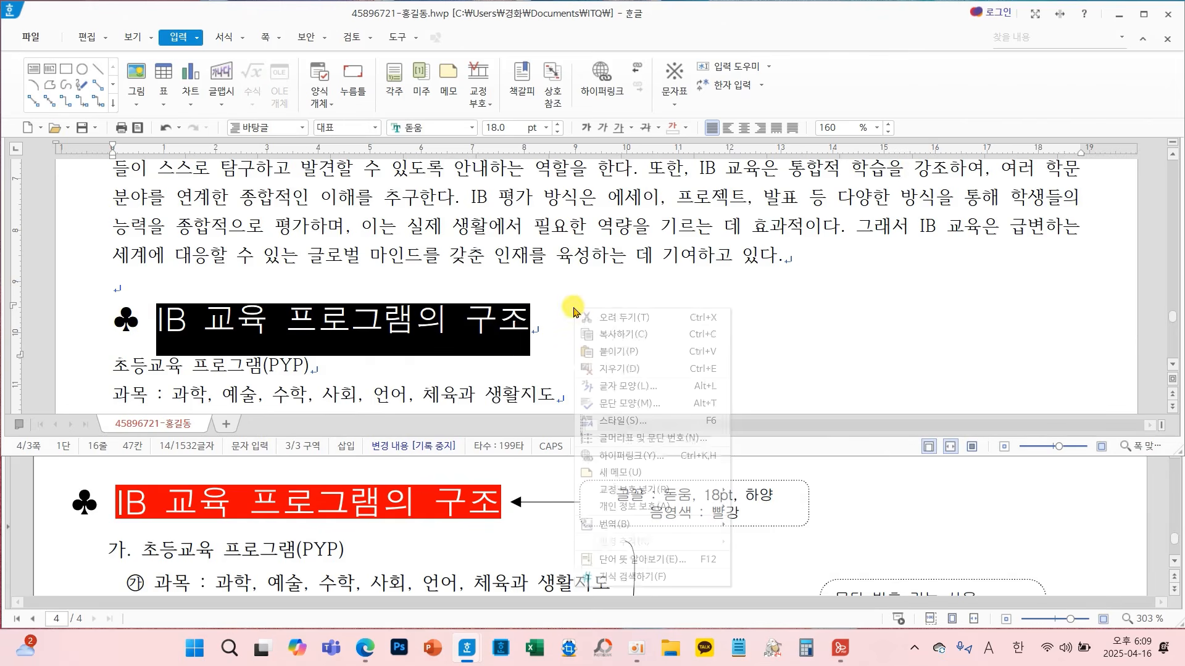
click(608, 386)
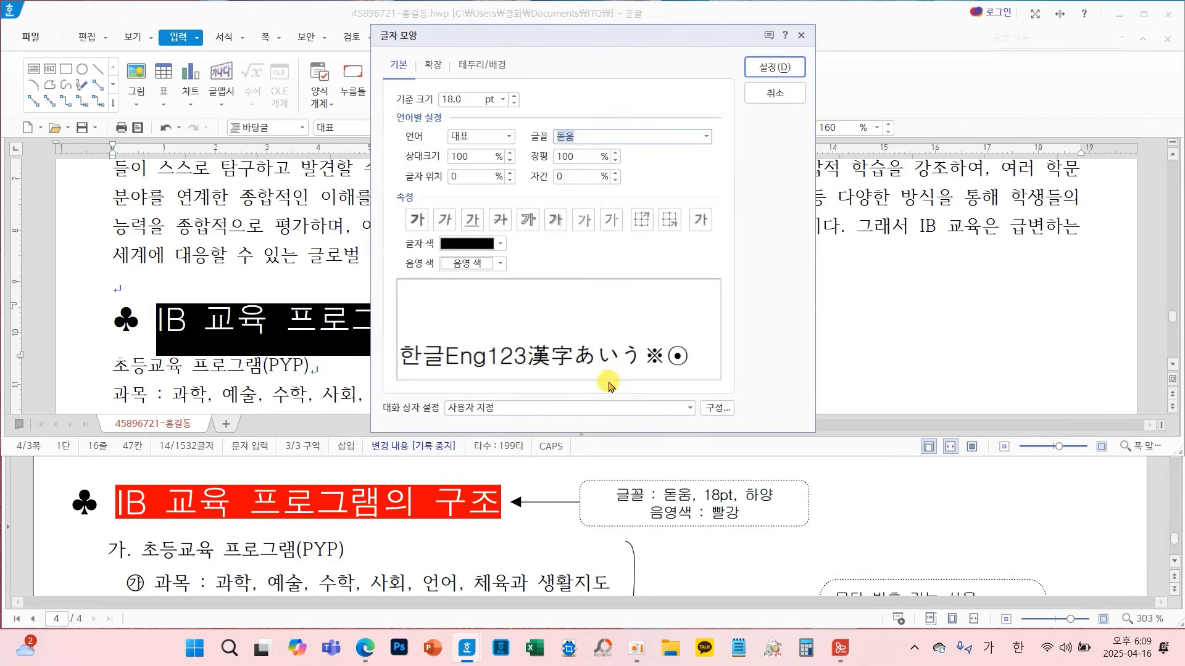
click(450, 243)
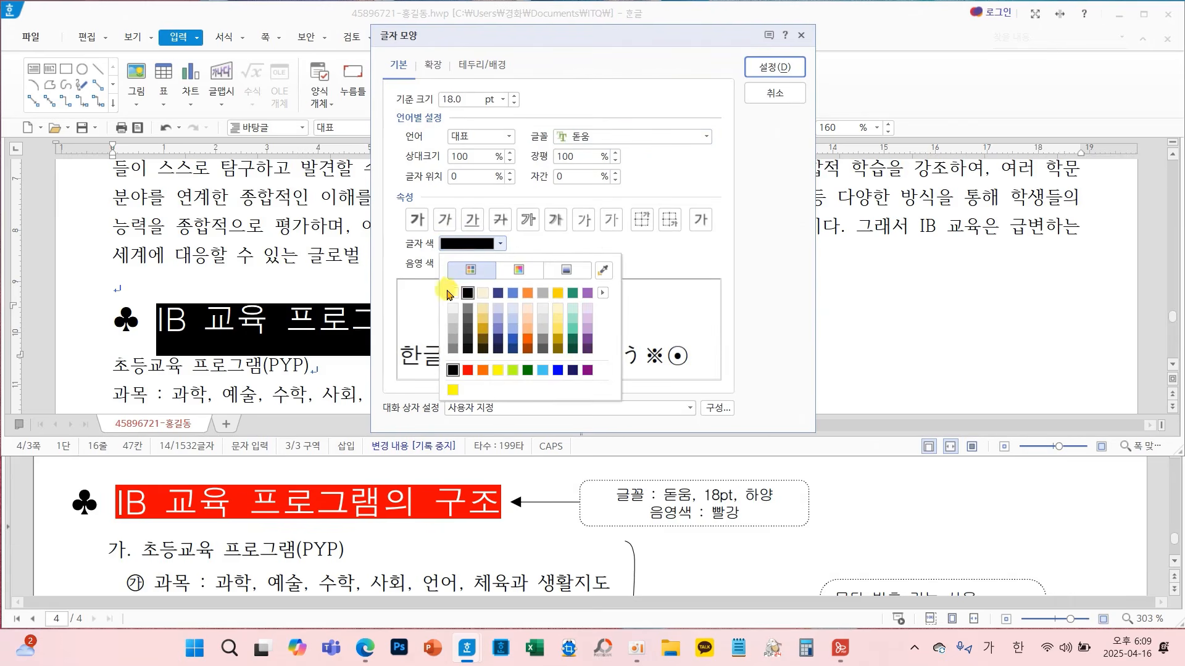
click(451, 294)
click(457, 263)
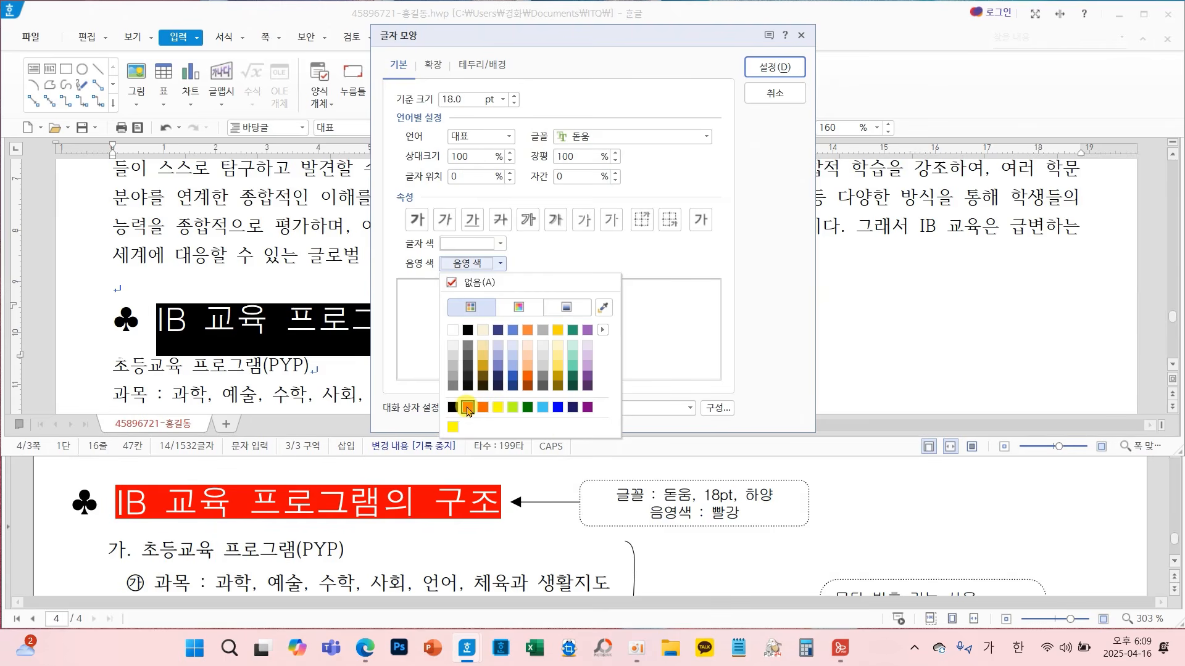
click(468, 408)
click(795, 71)
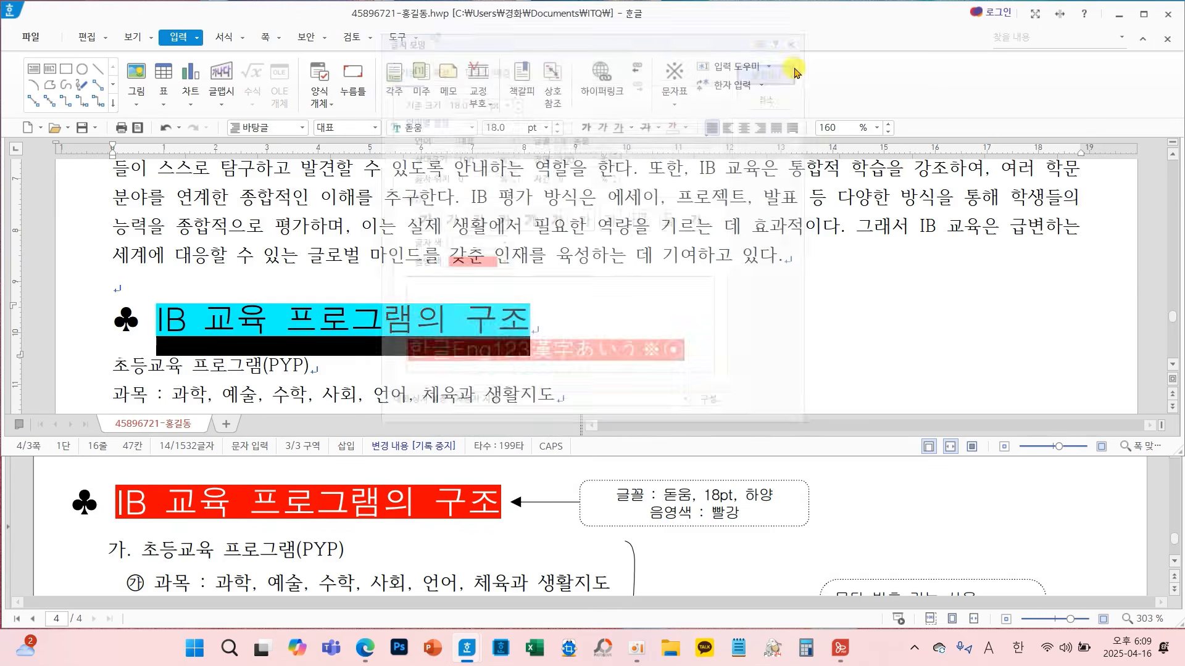
click(625, 321)
Set the font of the whole heading line "♣ IB 학습자 프로필과 교육 프로그램" above the table to 돋움
scroll(617, 322, down, 5)
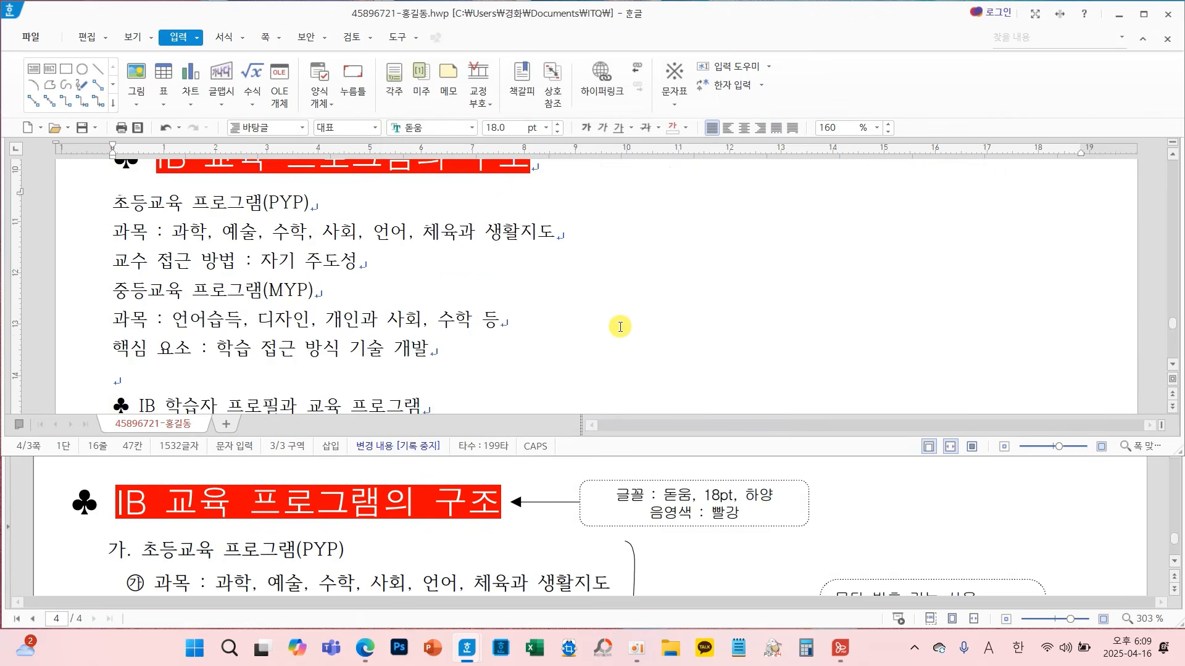
scroll(594, 562, down, 5)
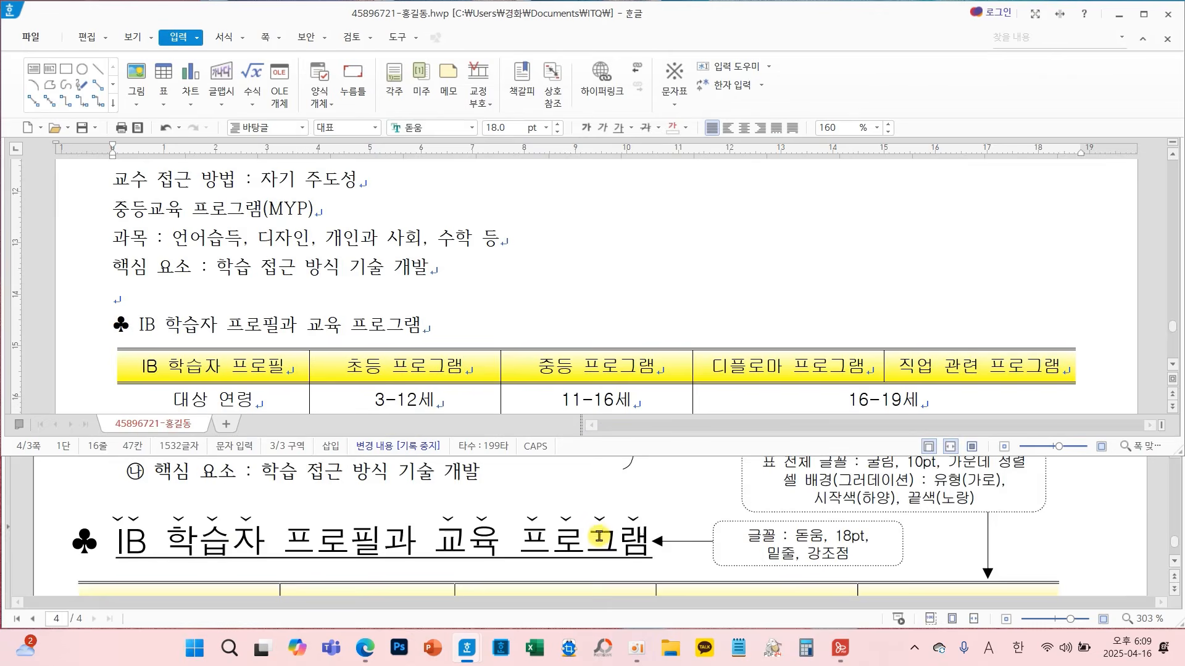
drag(422, 325, 119, 329)
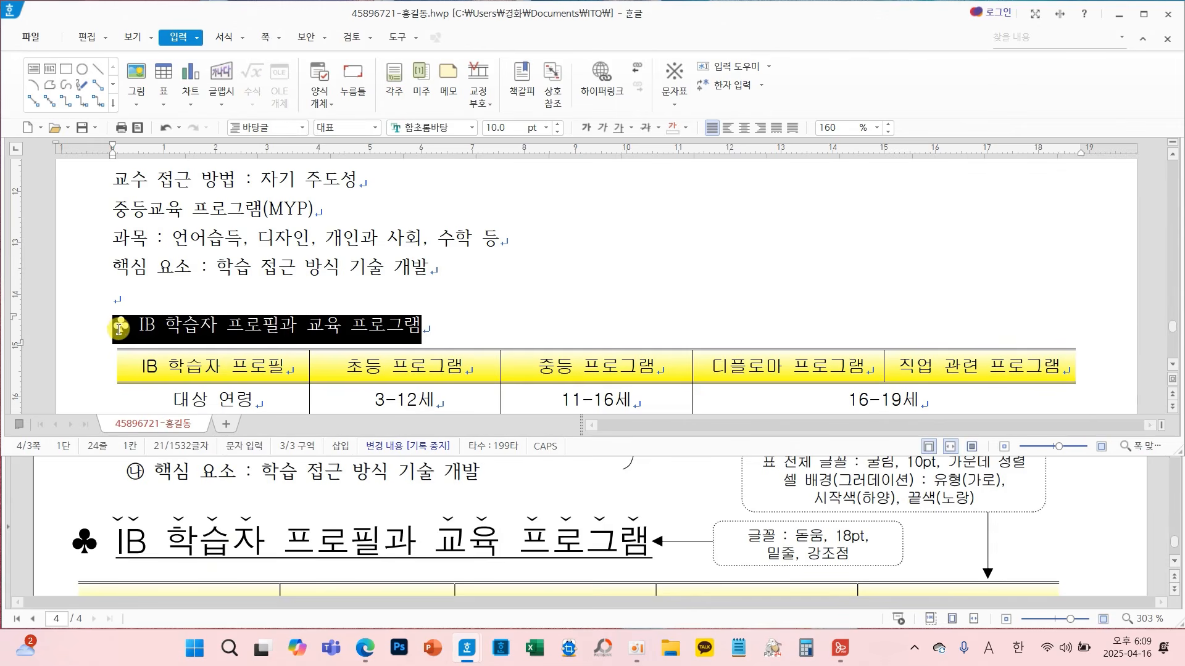
click(472, 128)
drag(682, 319, 682, 154)
click(528, 156)
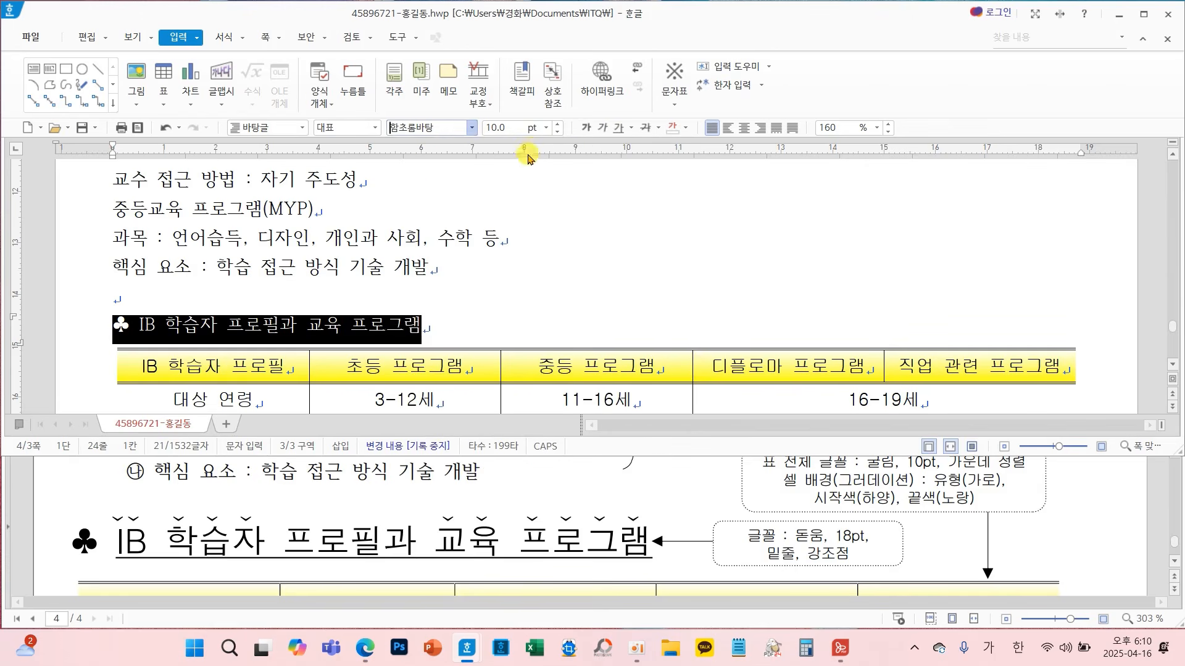
Increase the size of the heading line above the table, including the ♣ symbol, to 18 pt
click(557, 125)
click(558, 125)
click(558, 125)
click(557, 126)
click(557, 126)
click(558, 126)
click(558, 128)
click(559, 127)
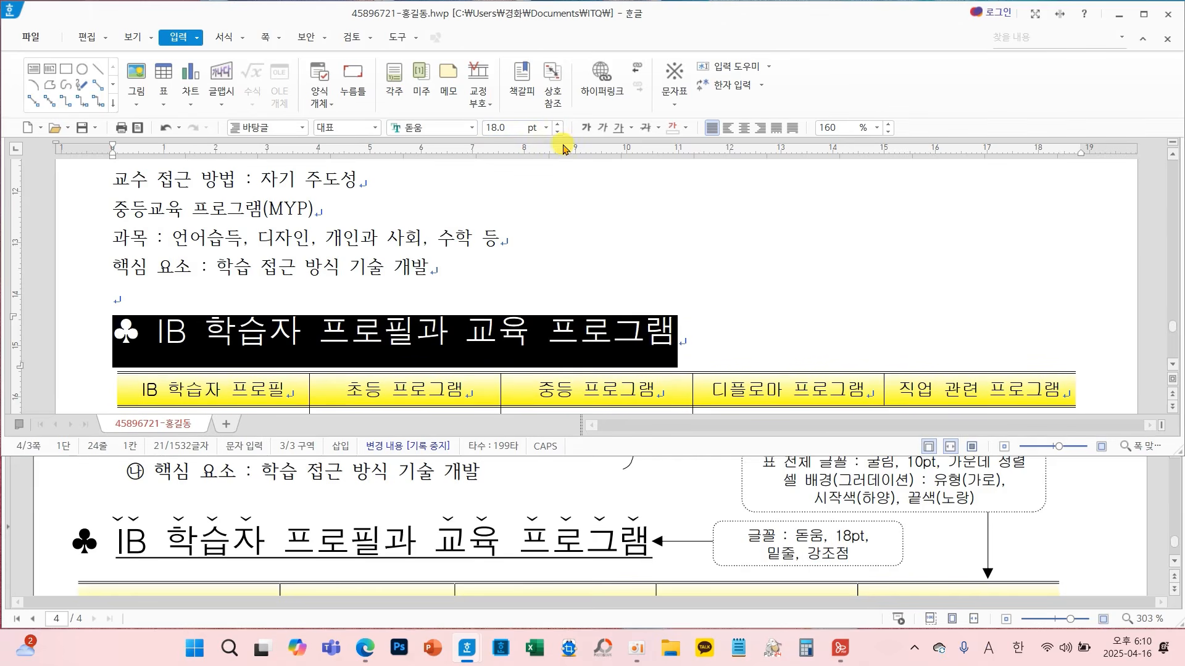
Underline the heading text "IB 학습자 프로필과 교육 프로그램", leaving out the ♣ symbol
click(404, 309)
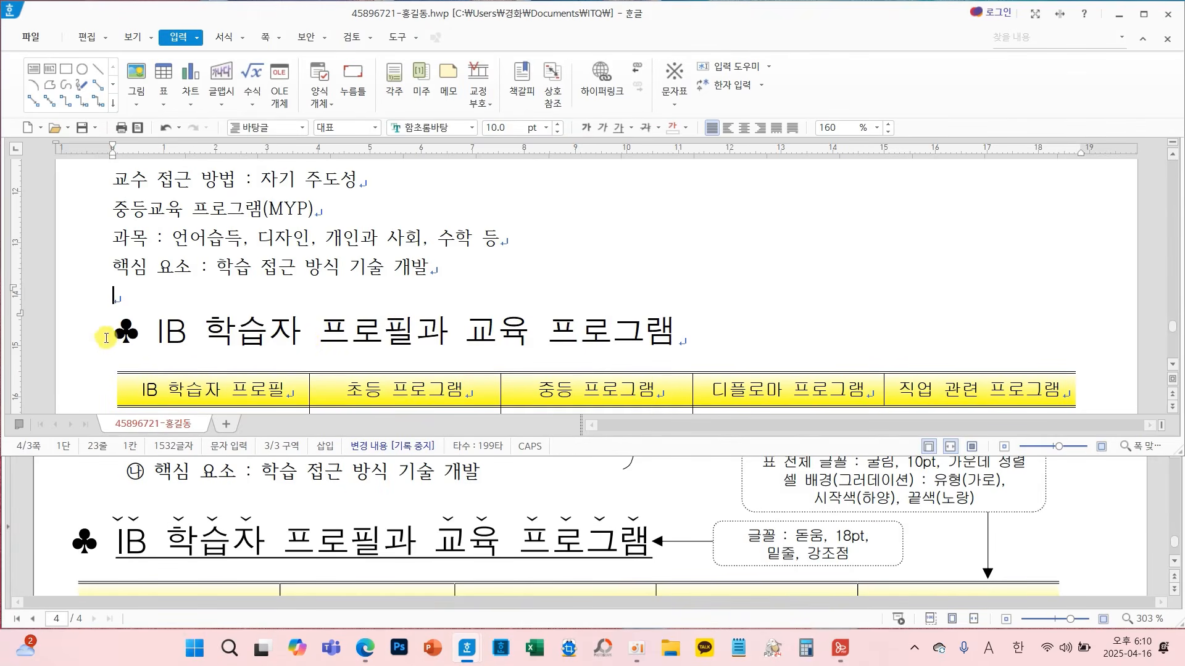
drag(155, 336, 670, 344)
click(617, 128)
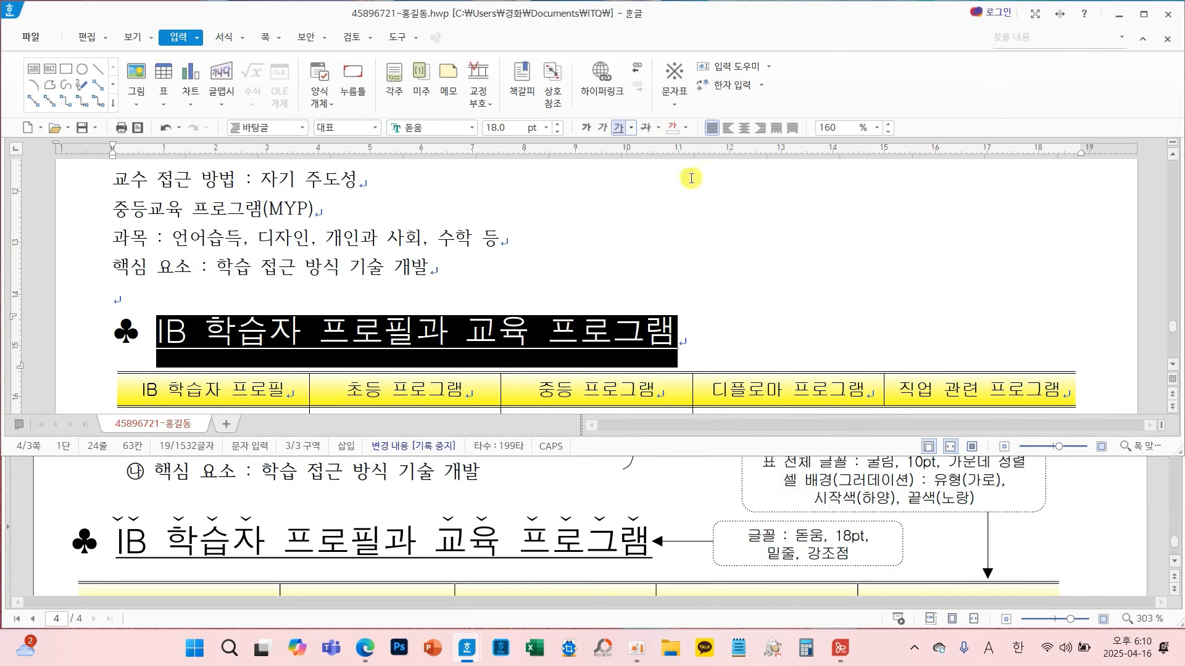
click(723, 253)
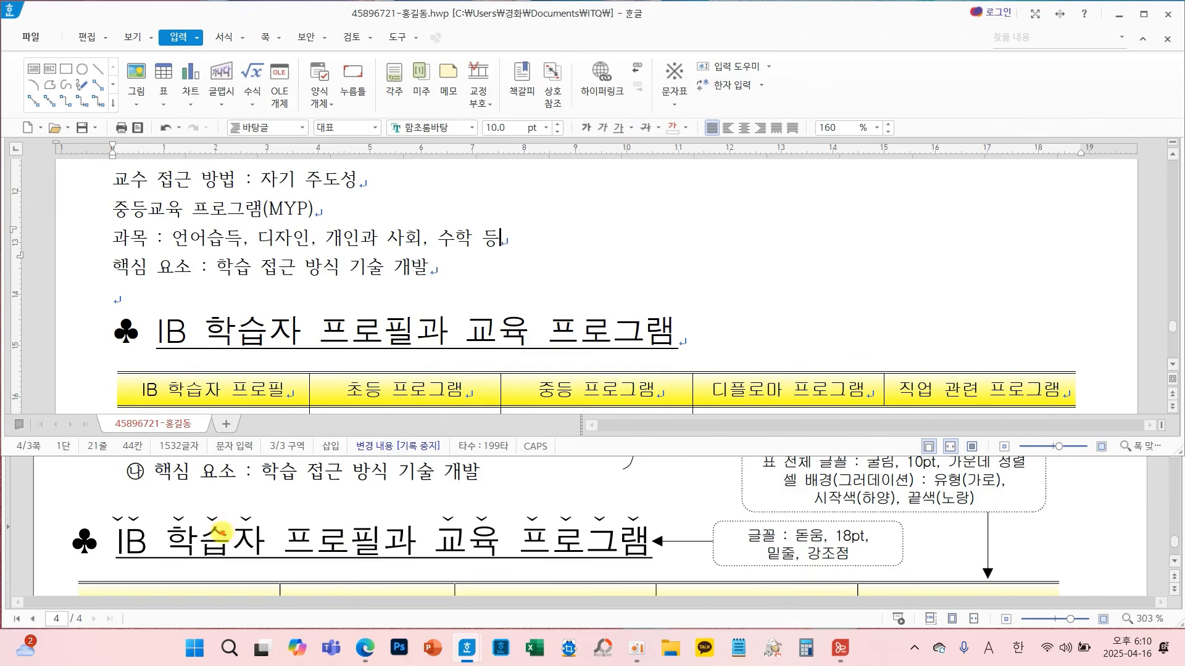
Apply the ˇ-shaped emphasis mark (강조점) above the characters of "IB 학습자" in the underlined heading
drag(88, 501, 277, 572)
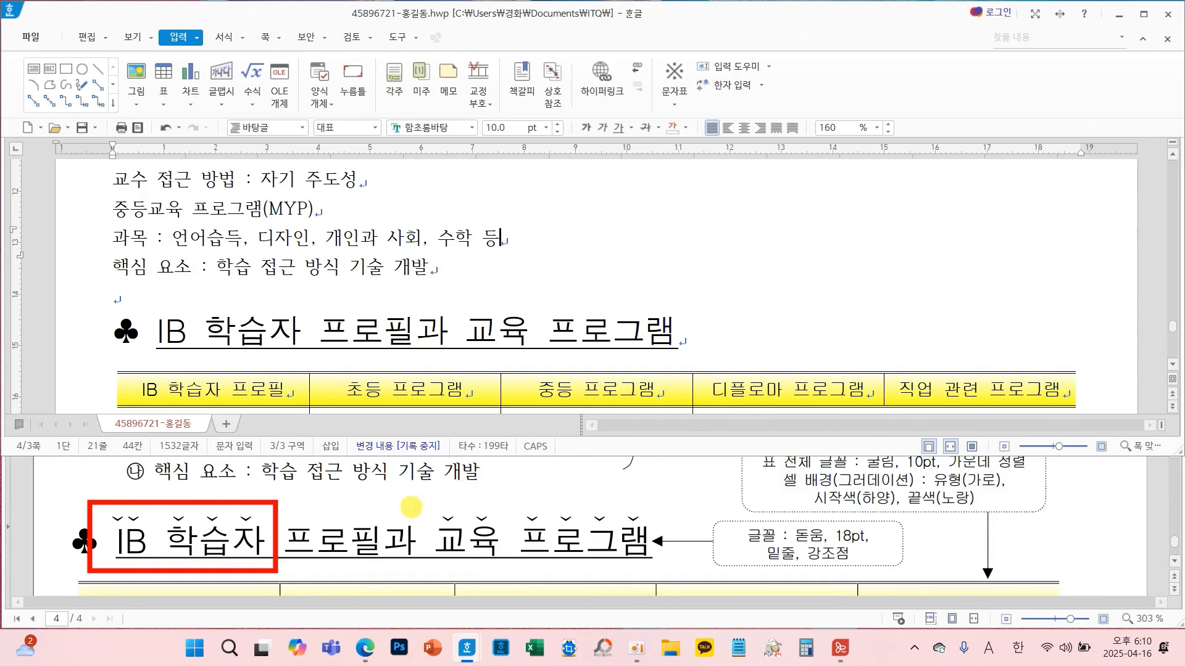
drag(410, 505, 674, 565)
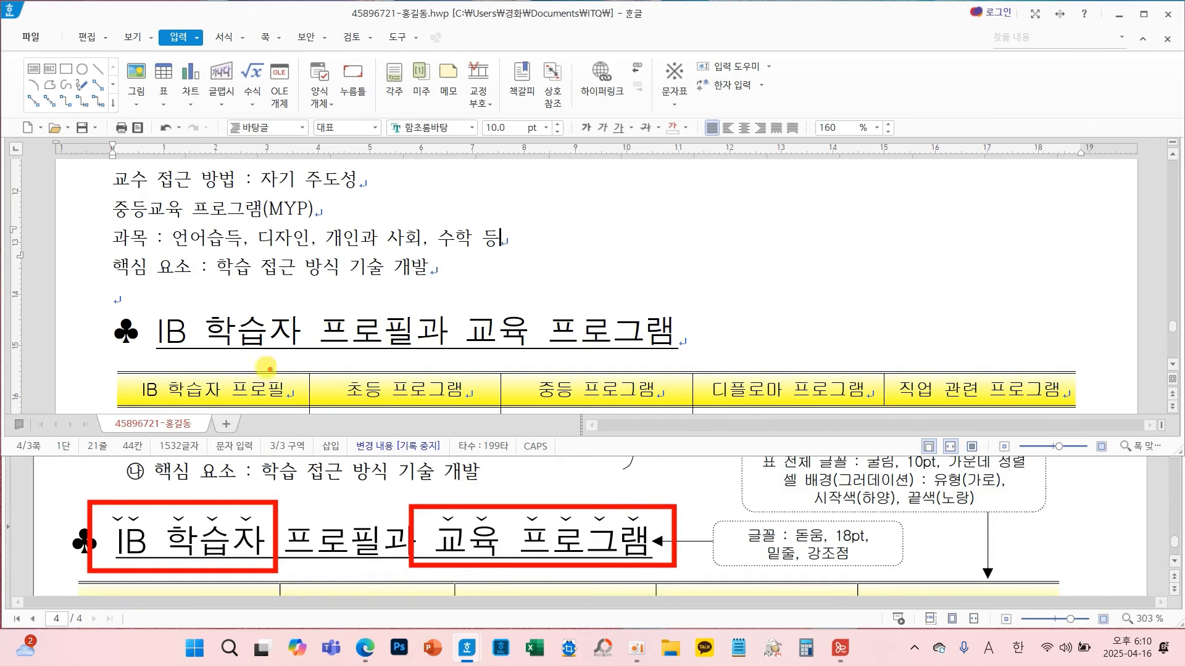
drag(302, 334, 165, 332)
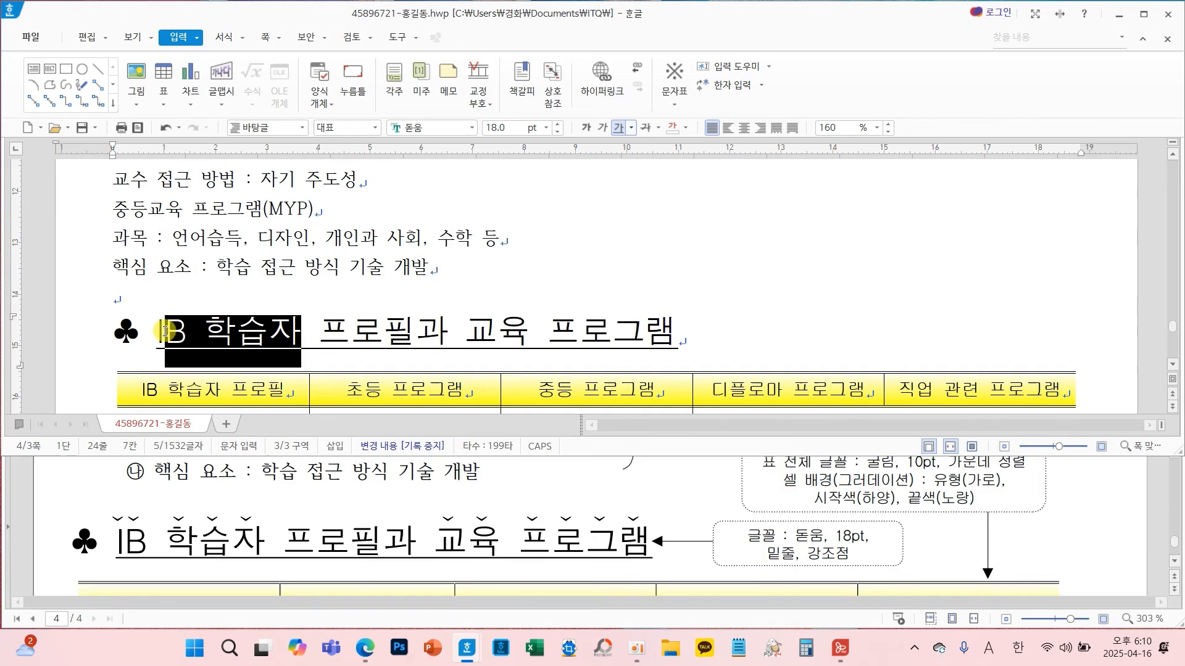
right_click(221, 336)
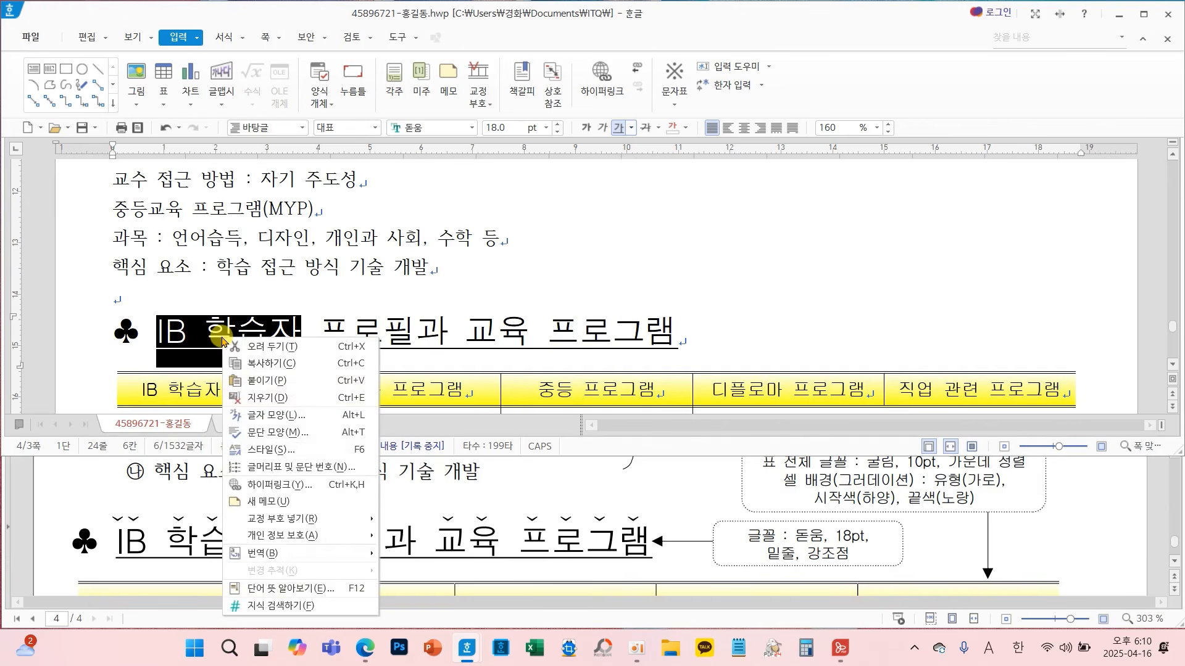
click(275, 414)
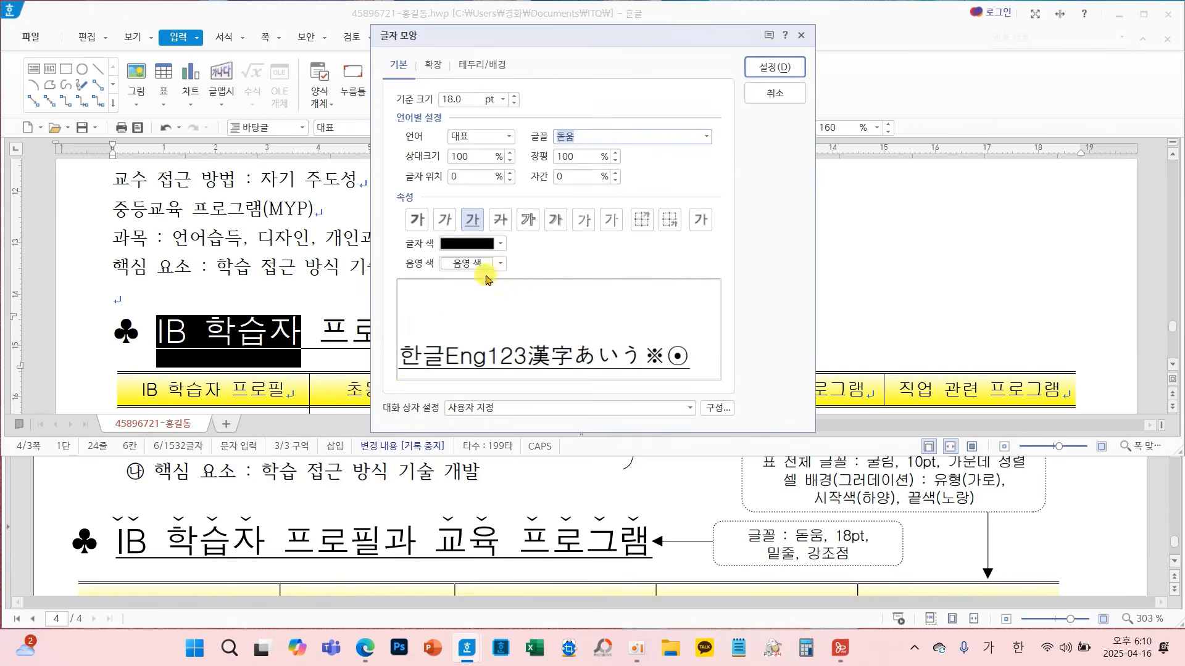
click(434, 66)
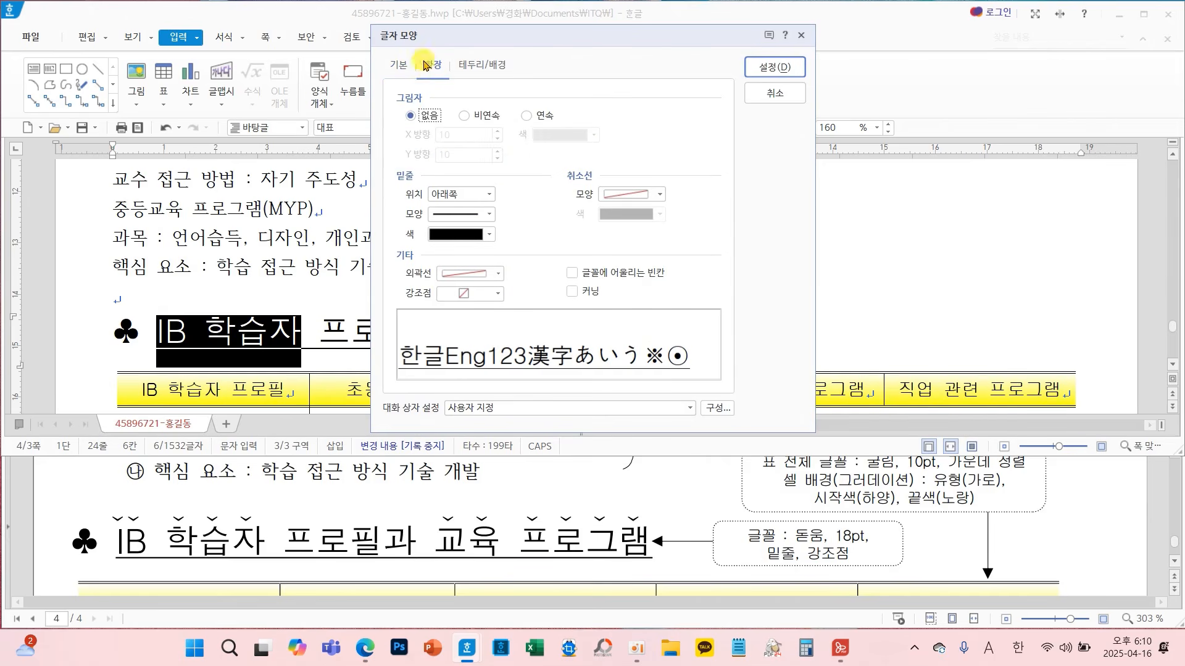
click(474, 293)
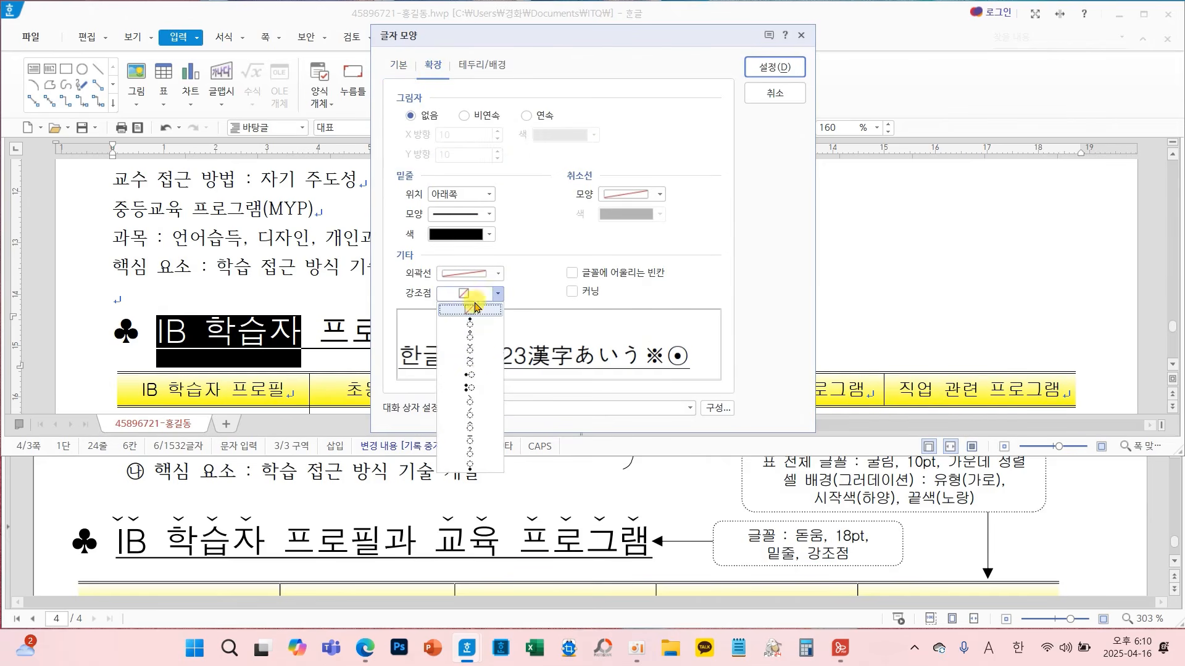
click(470, 350)
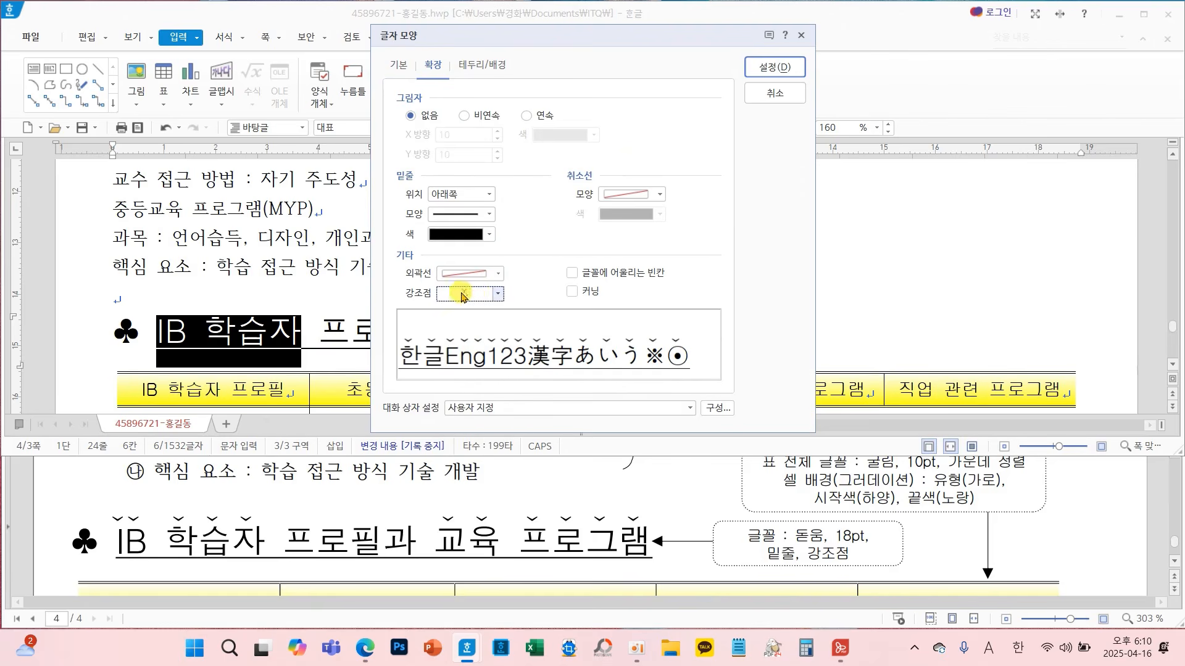
click(774, 67)
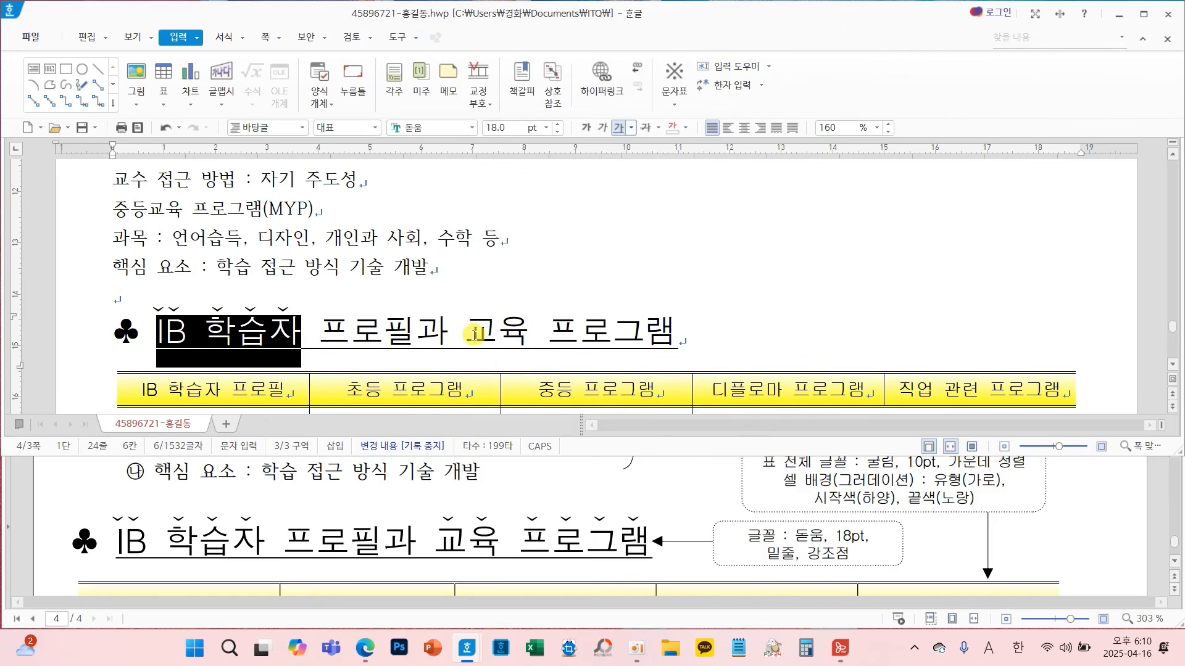
Apply the same ˇ-shaped emphasis mark (강조점) above the characters of "교육 프로그램" in the underlined heading
drag(474, 335, 727, 321)
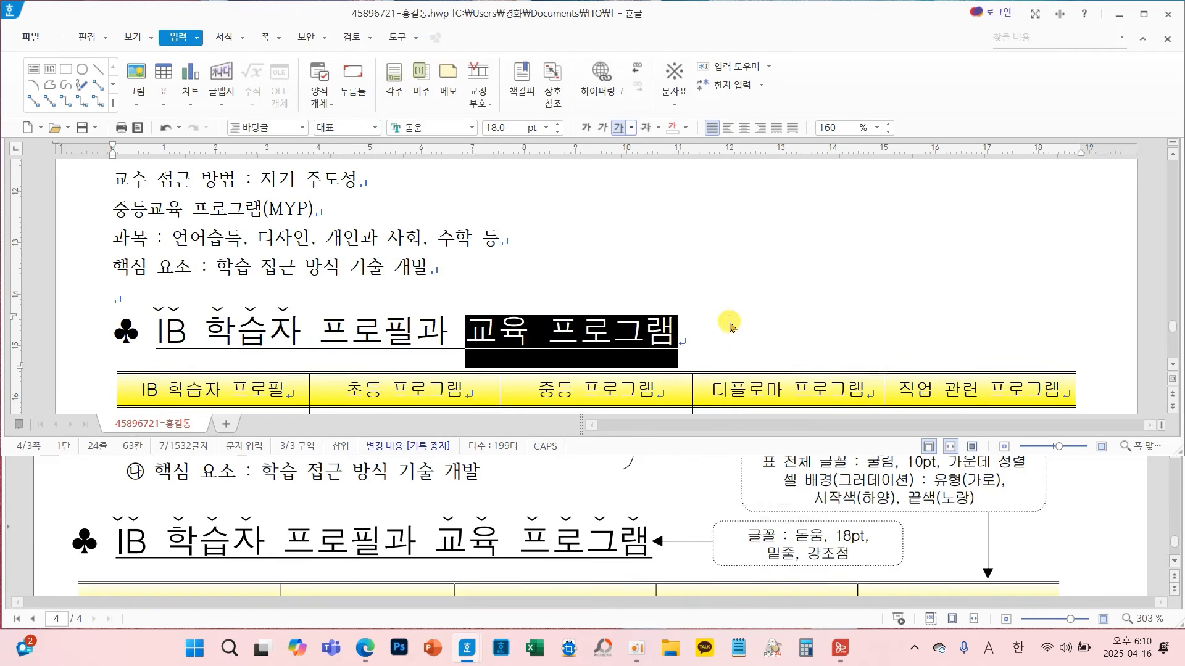
right_click(730, 326)
click(794, 396)
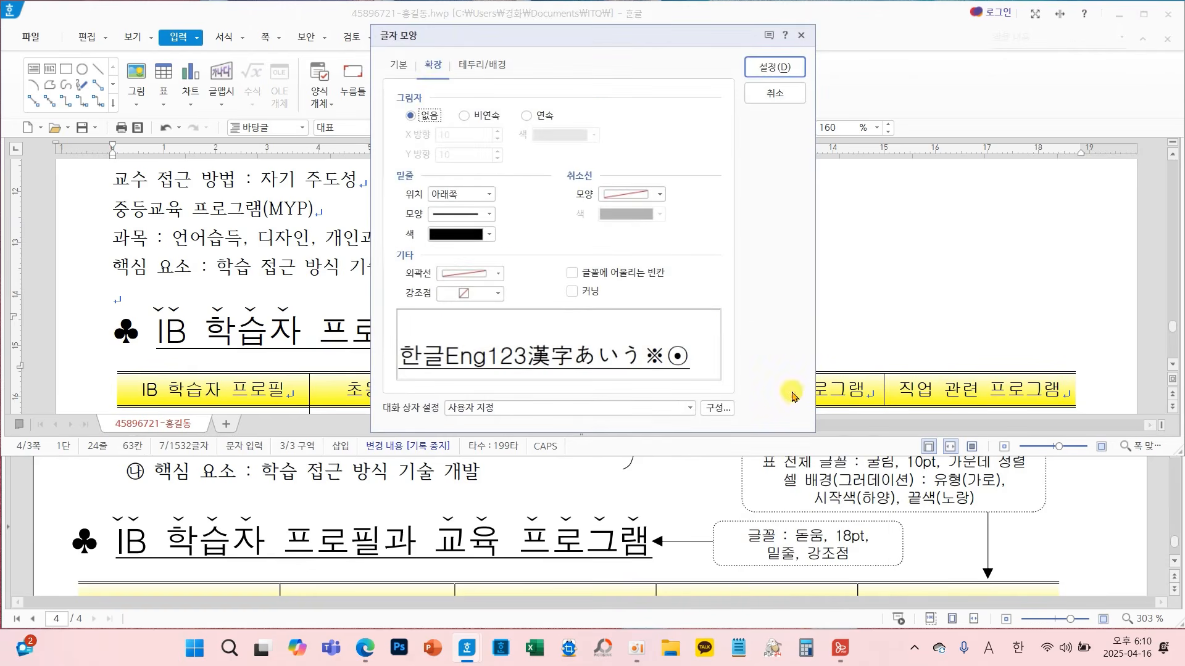
click(479, 294)
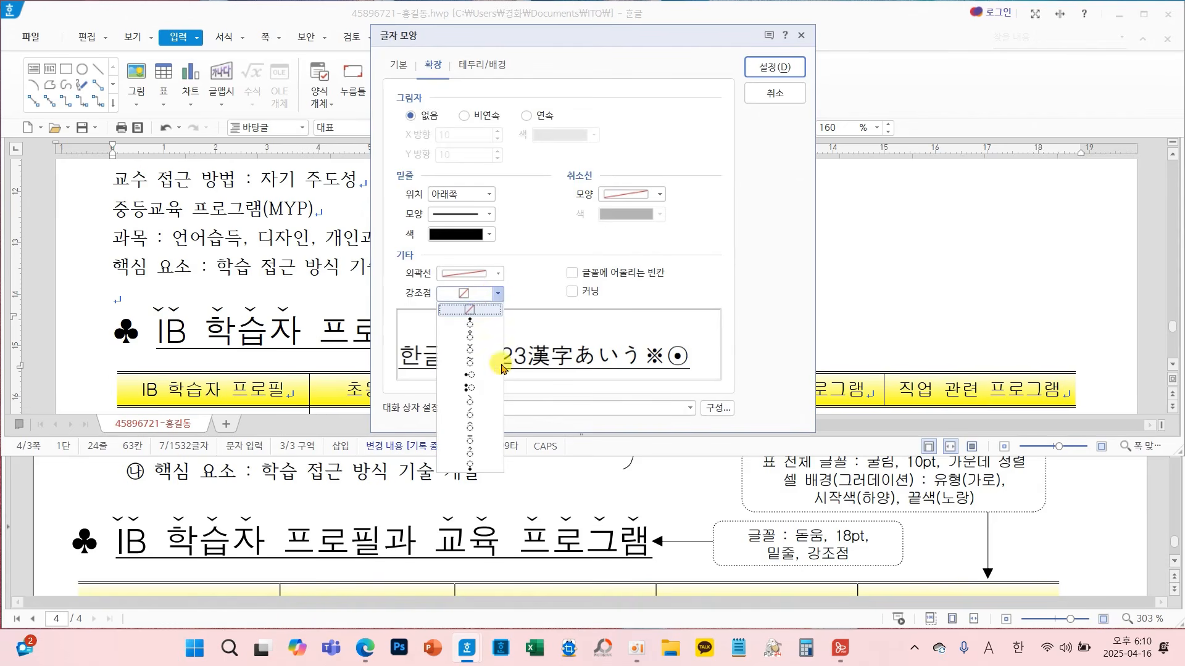
click(472, 351)
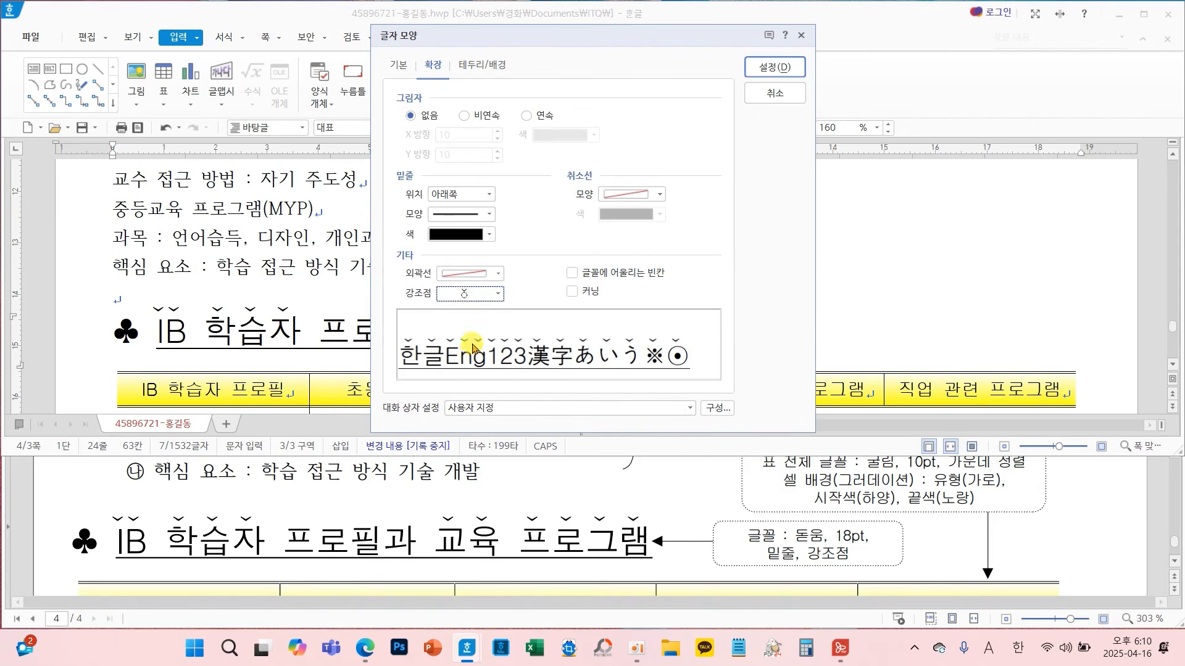
click(773, 68)
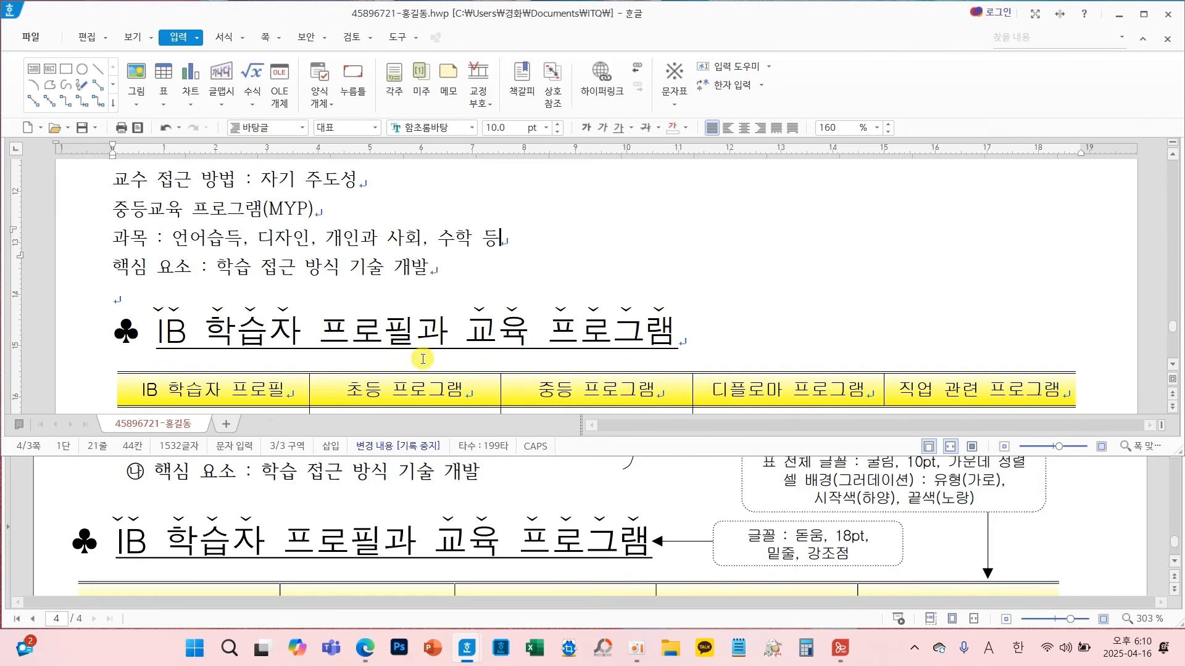
mouse_move(161, 345)
mouse_down()
mouse_move(109, 343)
mouse_move(154, 305)
mouse_move(162, 336)
mouse_up()
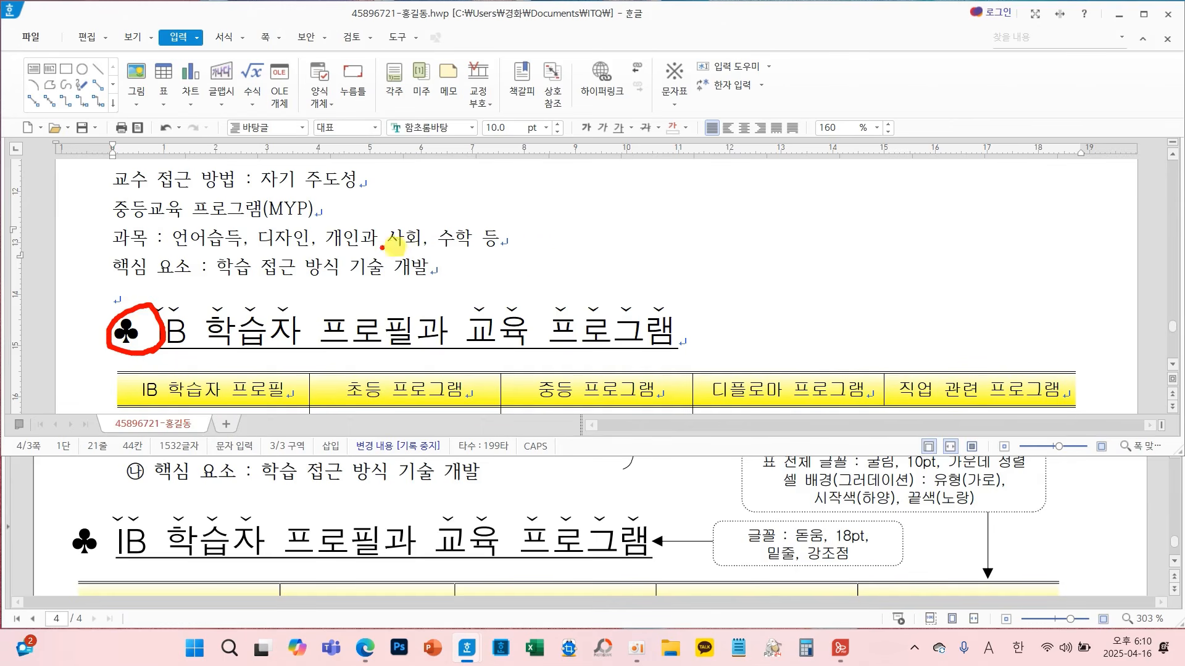
Change the font of the closing line "국제바칼로레아기구" below the table to 궁서
scroll(829, 309, down, 3)
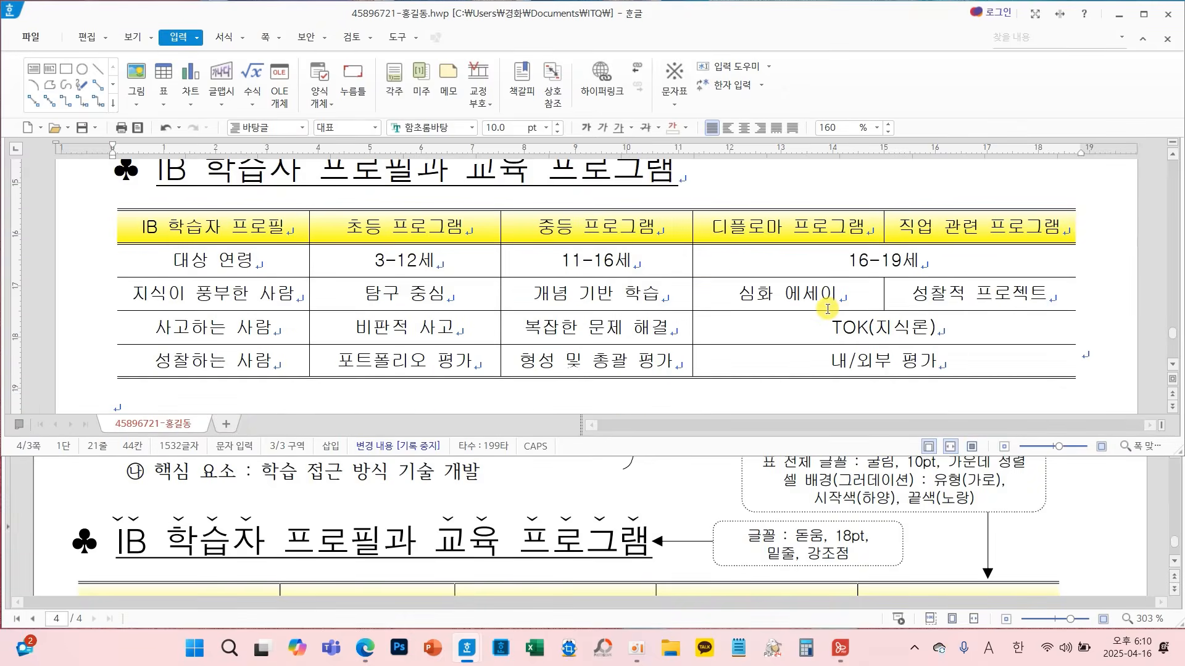
scroll(829, 309, down, 3)
scroll(705, 511, down, 6)
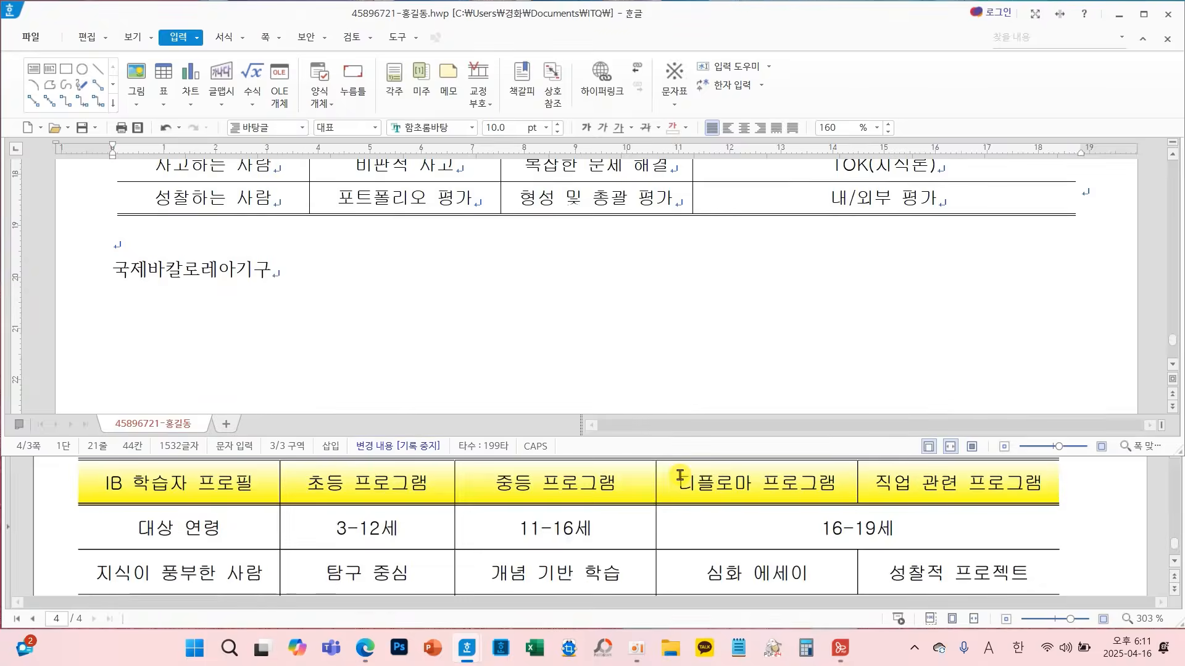
click(296, 287)
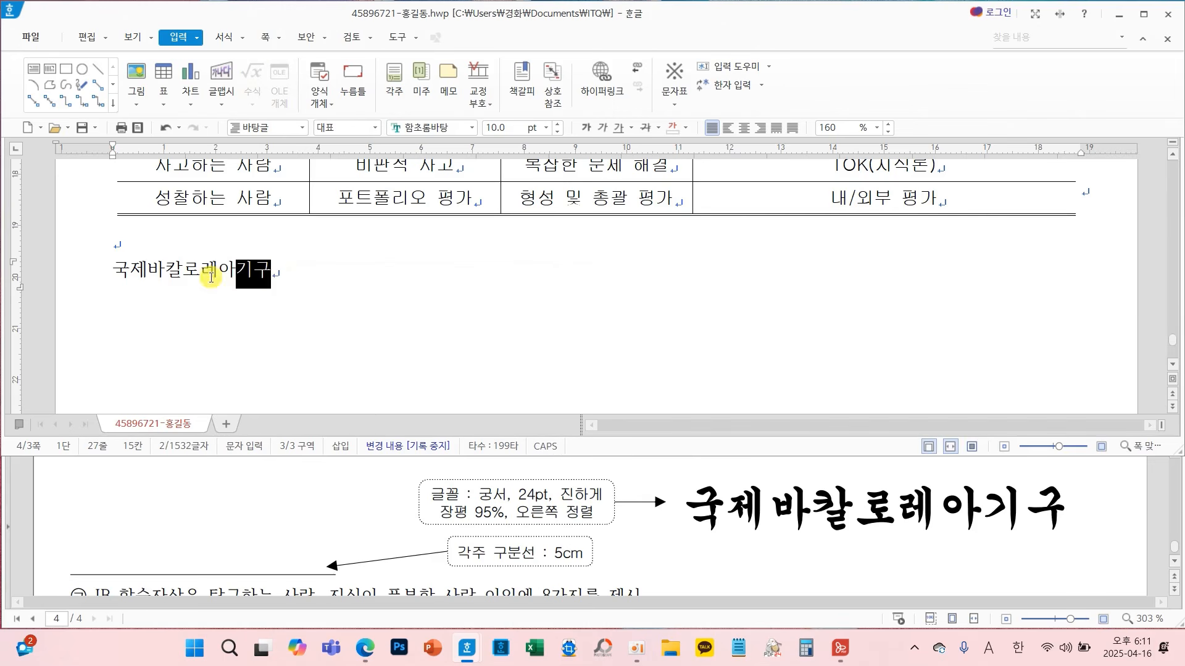
key(shift+Left)
key(shift+Left)
key(shift+Left)
key(shift+Left)
key(shift+Left)
key(shift+Left)
key(shift+Left)
key(shift+Left)
key(shift+Left)
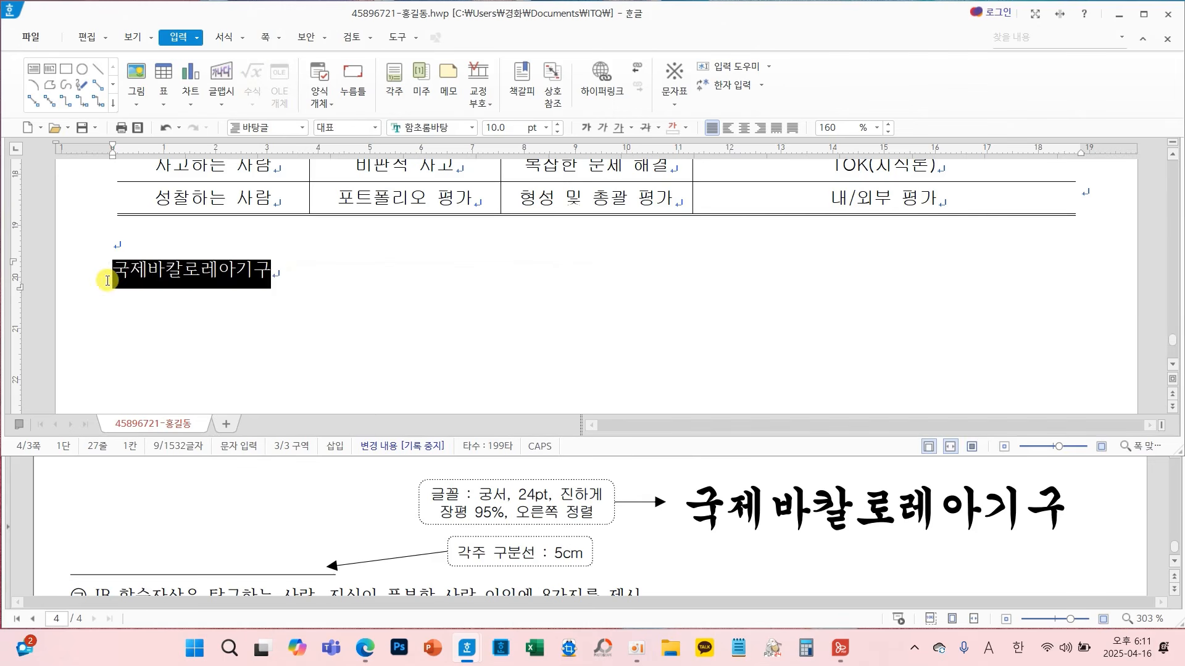
click(472, 128)
drag(681, 321, 680, 157)
click(512, 181)
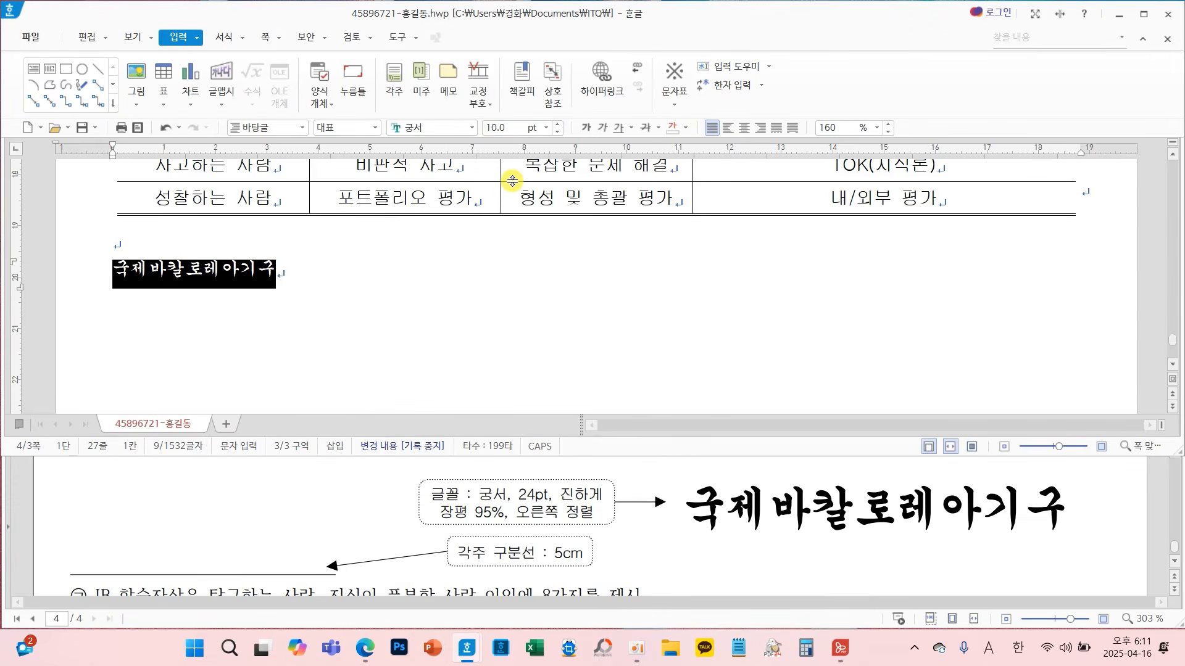
Format the closing line "국제바칼로레아기구" as 24 pt bold text aligned to the right
click(546, 129)
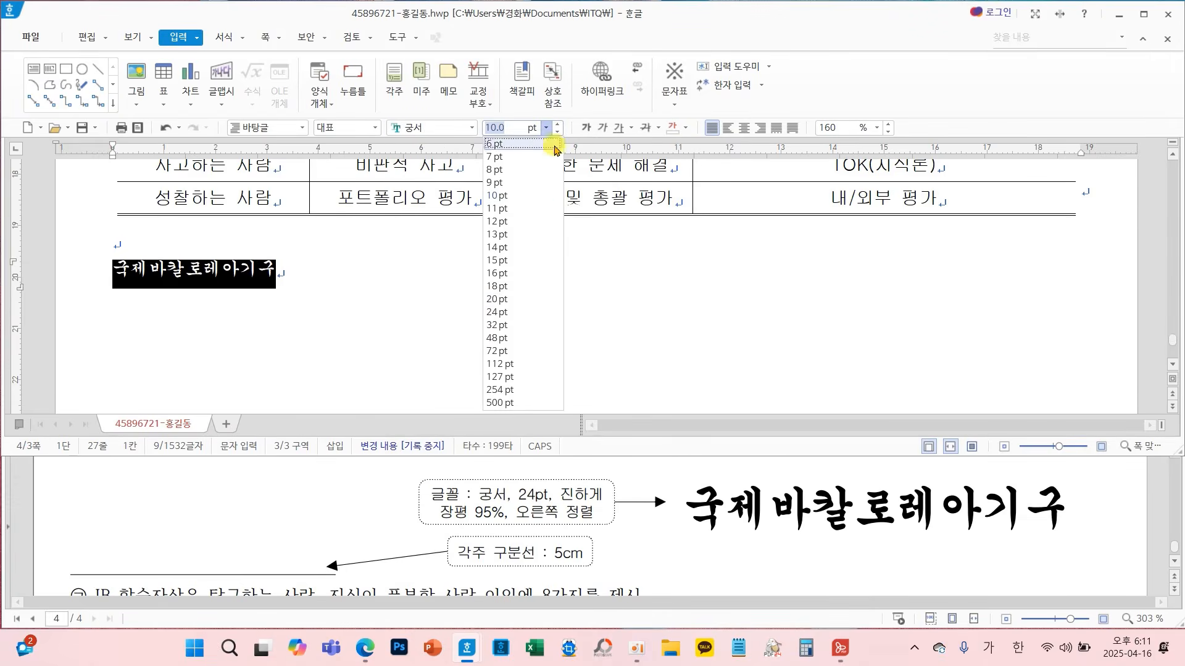
click(510, 314)
click(587, 129)
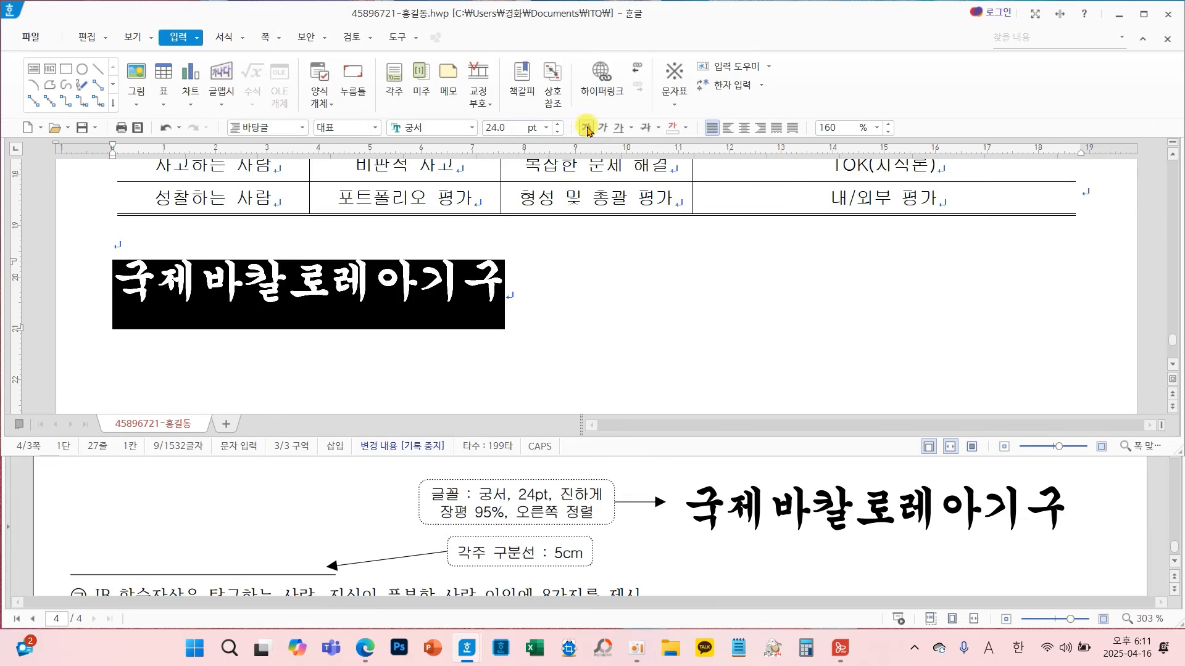
click(761, 128)
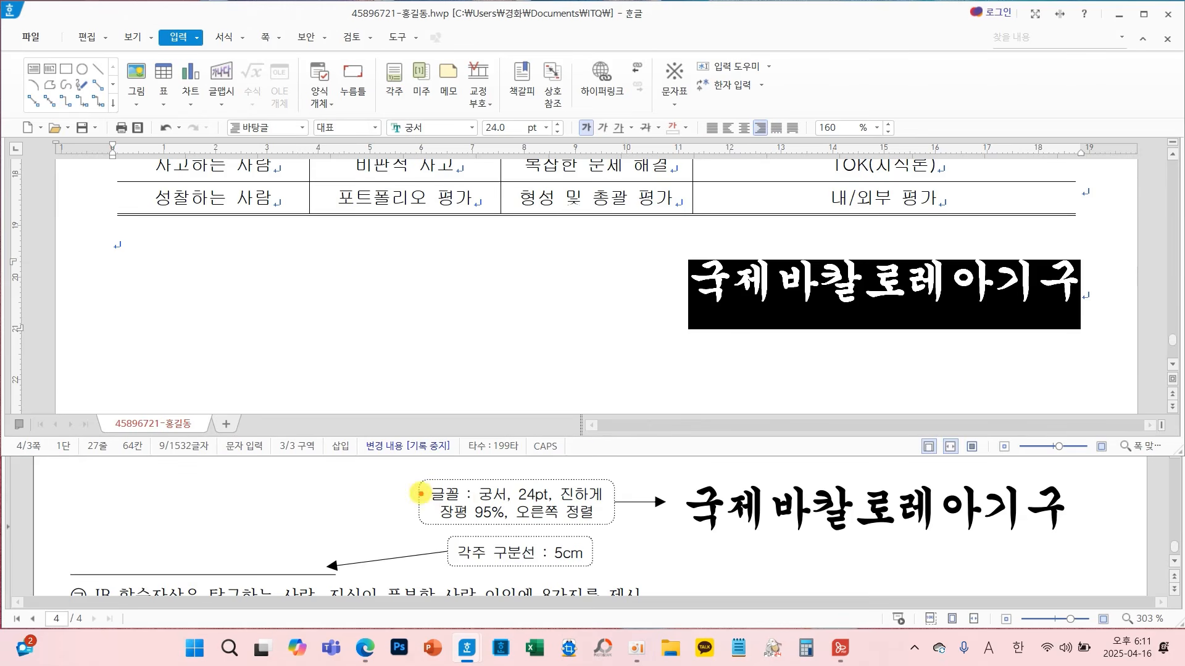
Set the character width (장평) of the closing line "국제바칼로레아기구" to 95%
drag(420, 492, 515, 530)
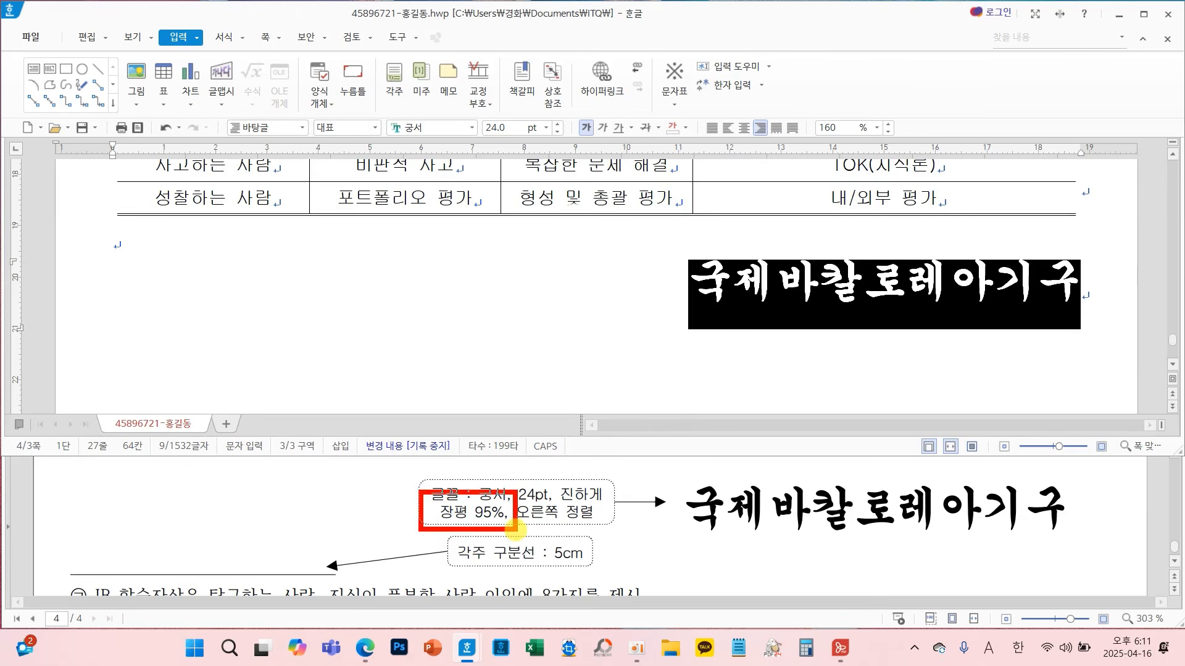
right_click(551, 280)
click(605, 354)
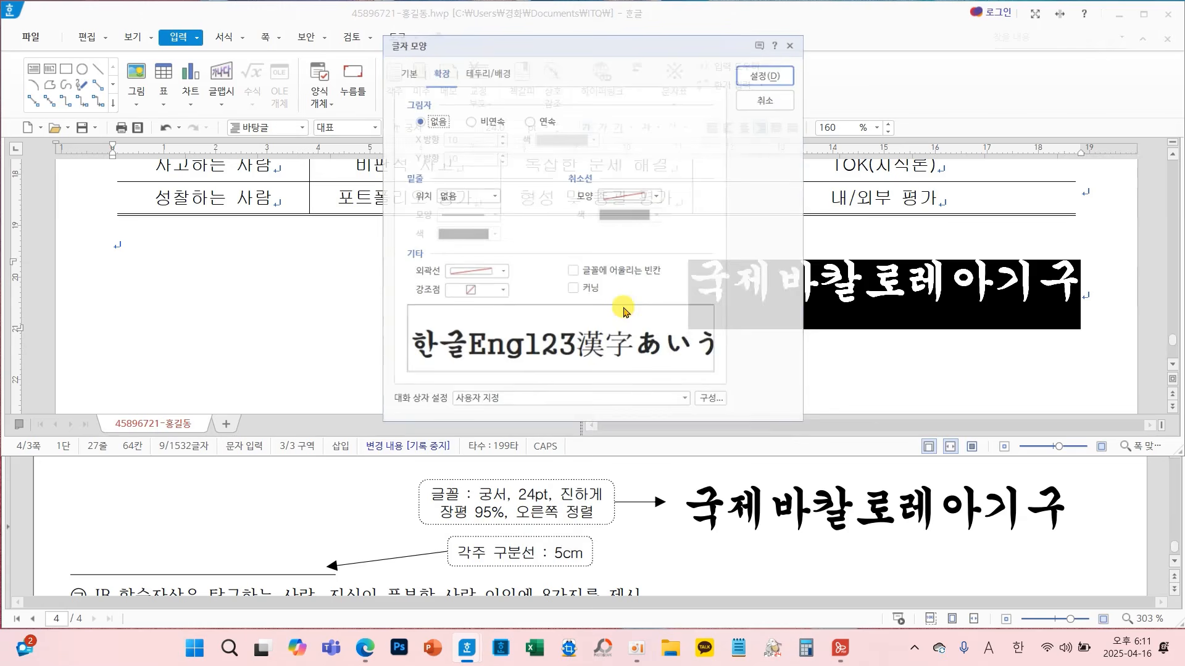
click(396, 64)
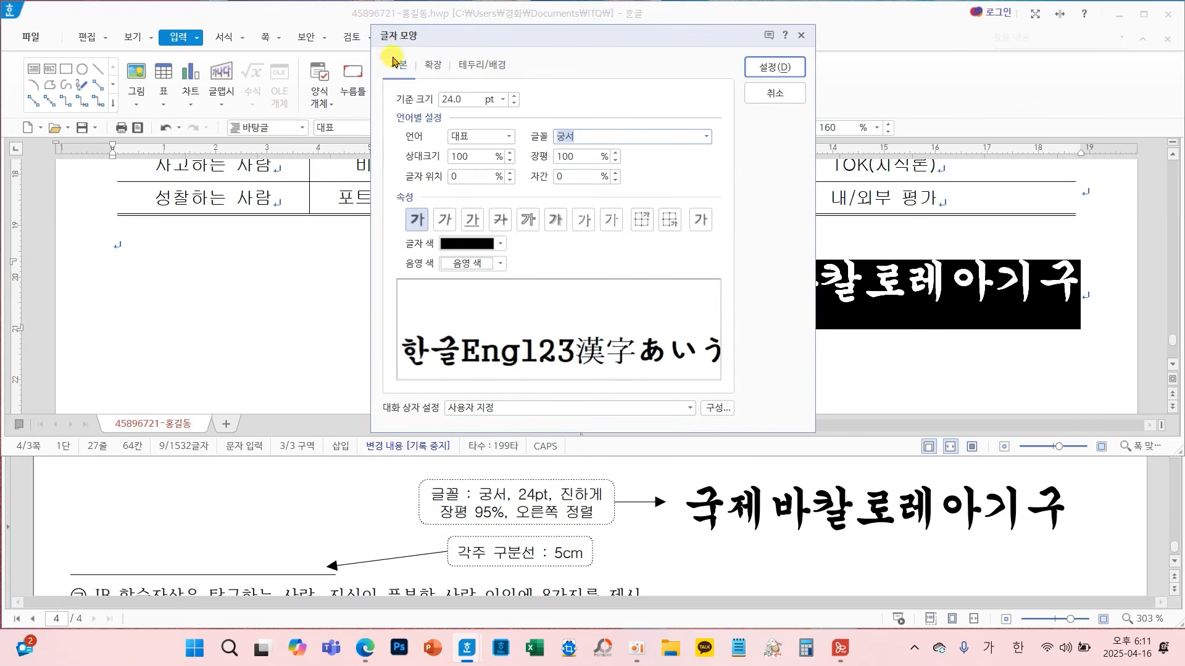
click(615, 160)
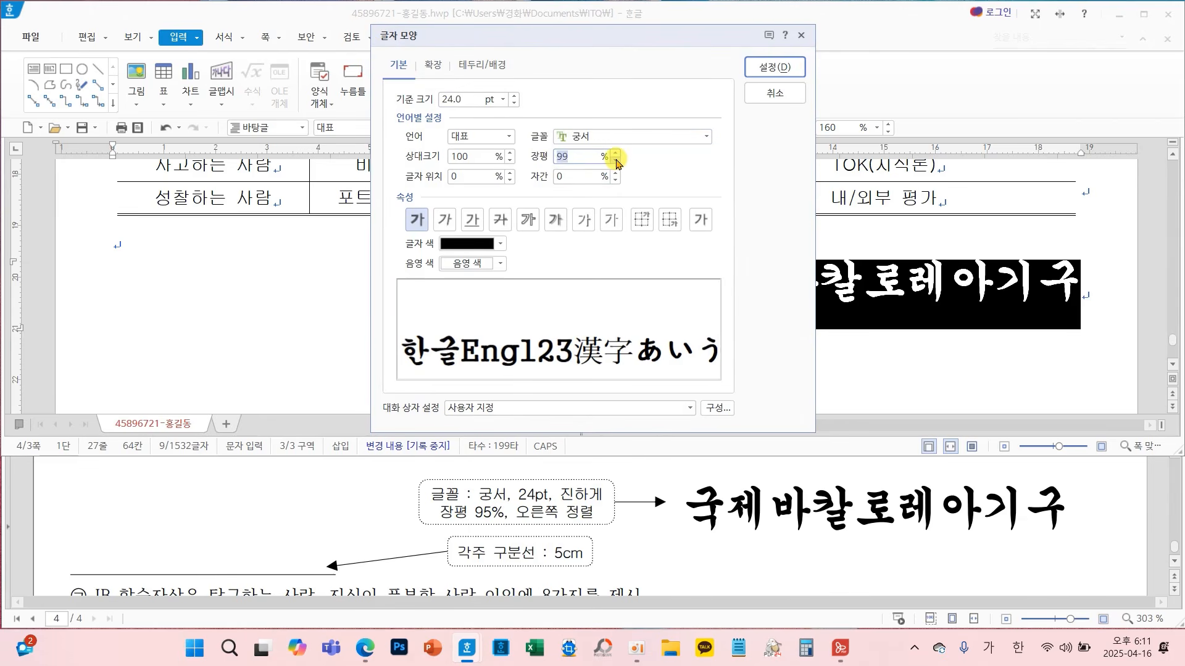
click(616, 160)
click(615, 160)
click(615, 160)
click(615, 161)
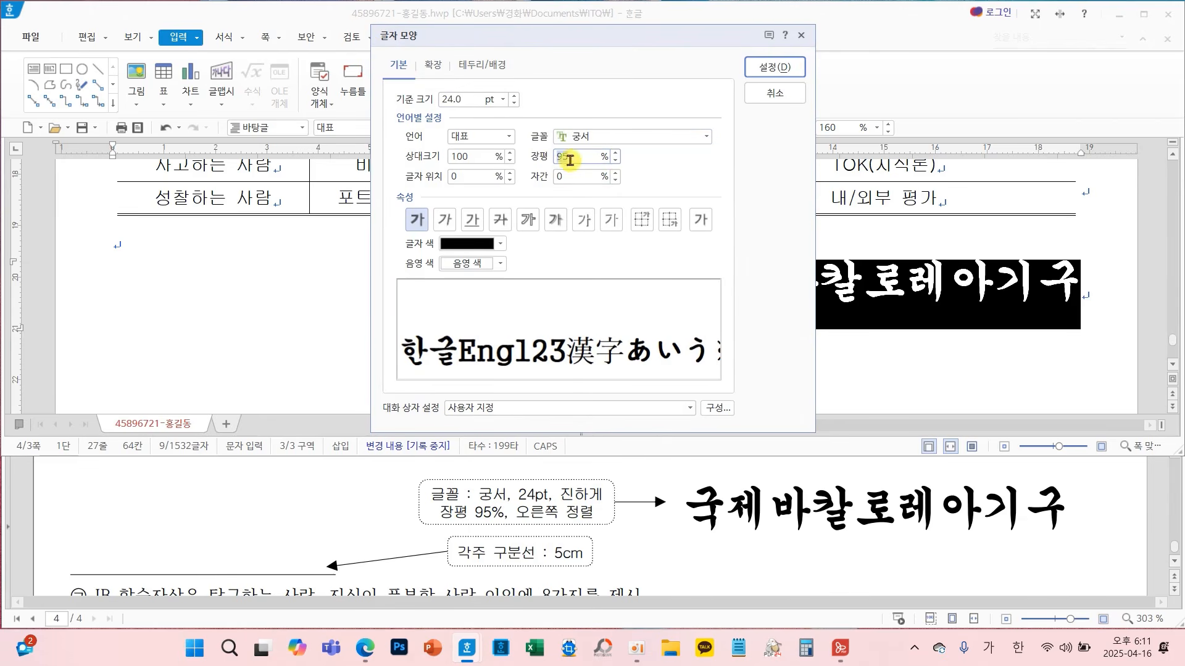
click(765, 73)
click(659, 312)
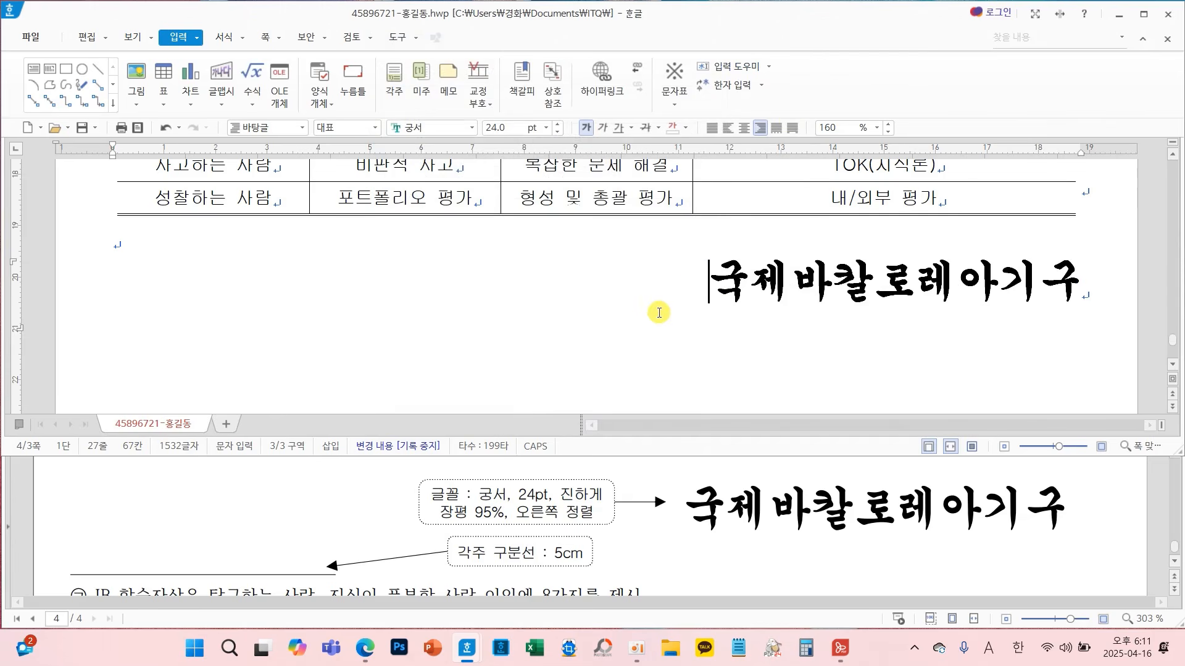
Set the line spacing of the six lines from "초등교육 프로그램(PYP)" to "핵심 요소 : 학습 접근 방식 기술 개발" to 180%
scroll(630, 330, up, 10)
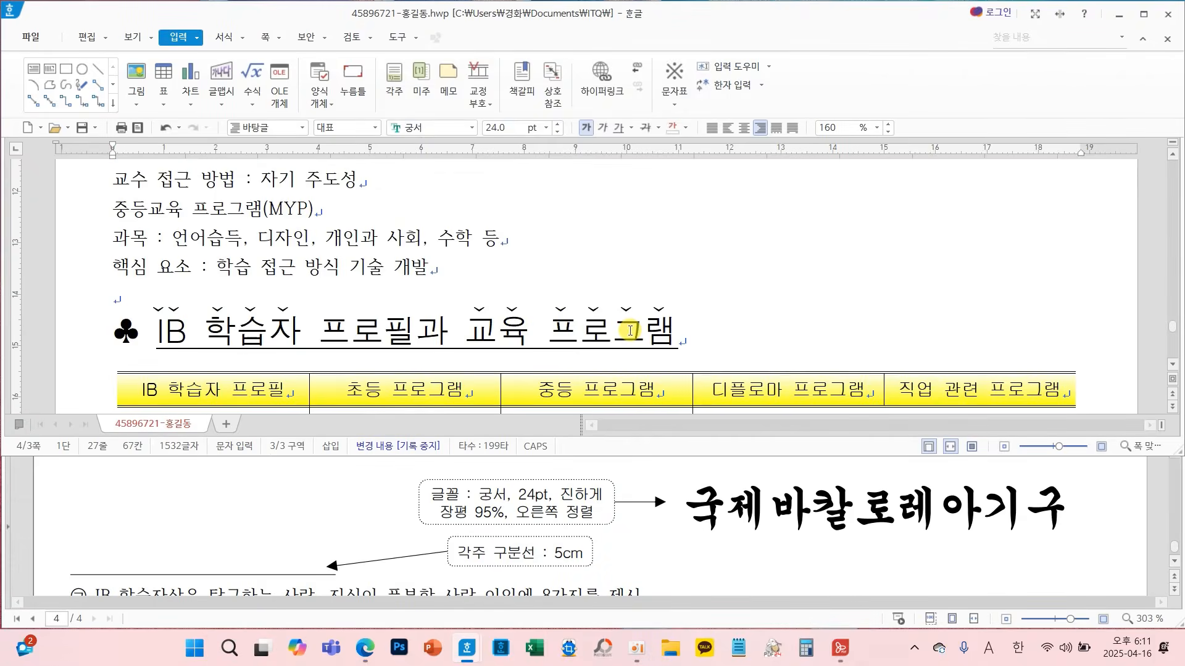
scroll(674, 537, up, 10)
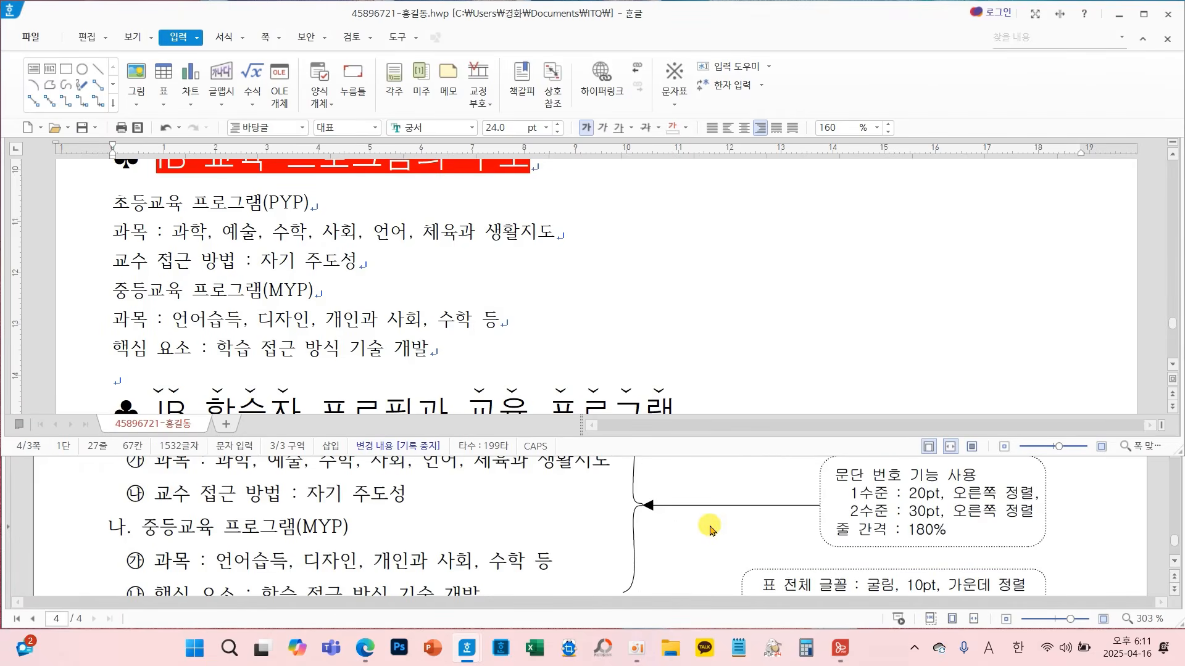
drag(803, 457, 1058, 551)
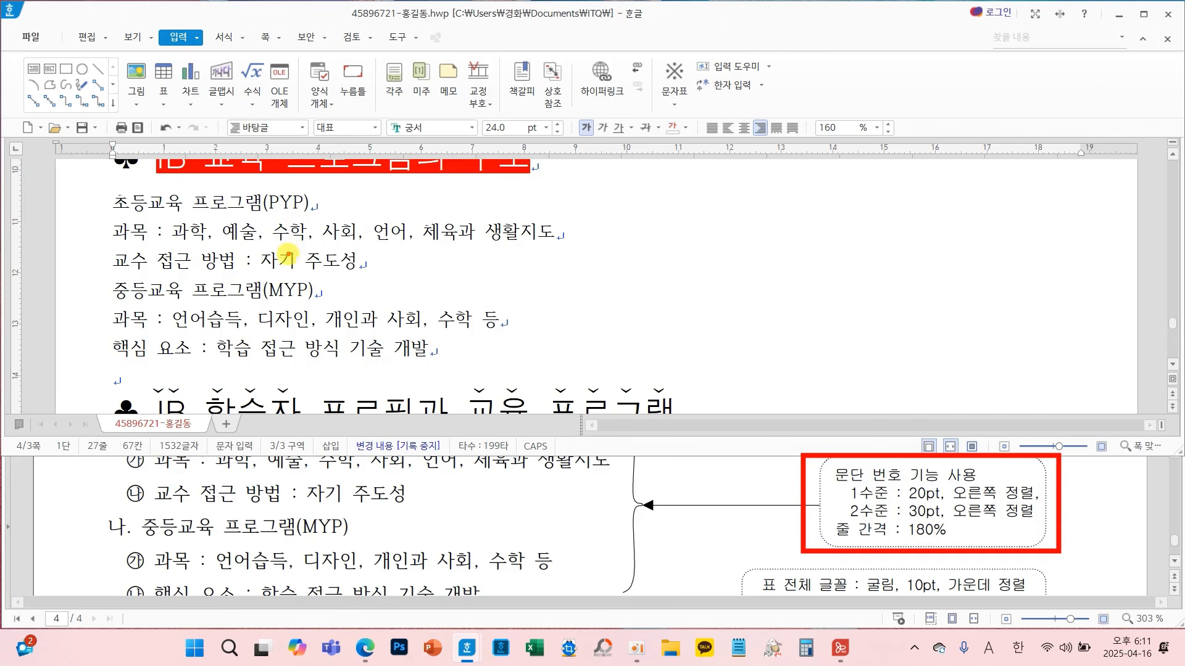
key(Escape)
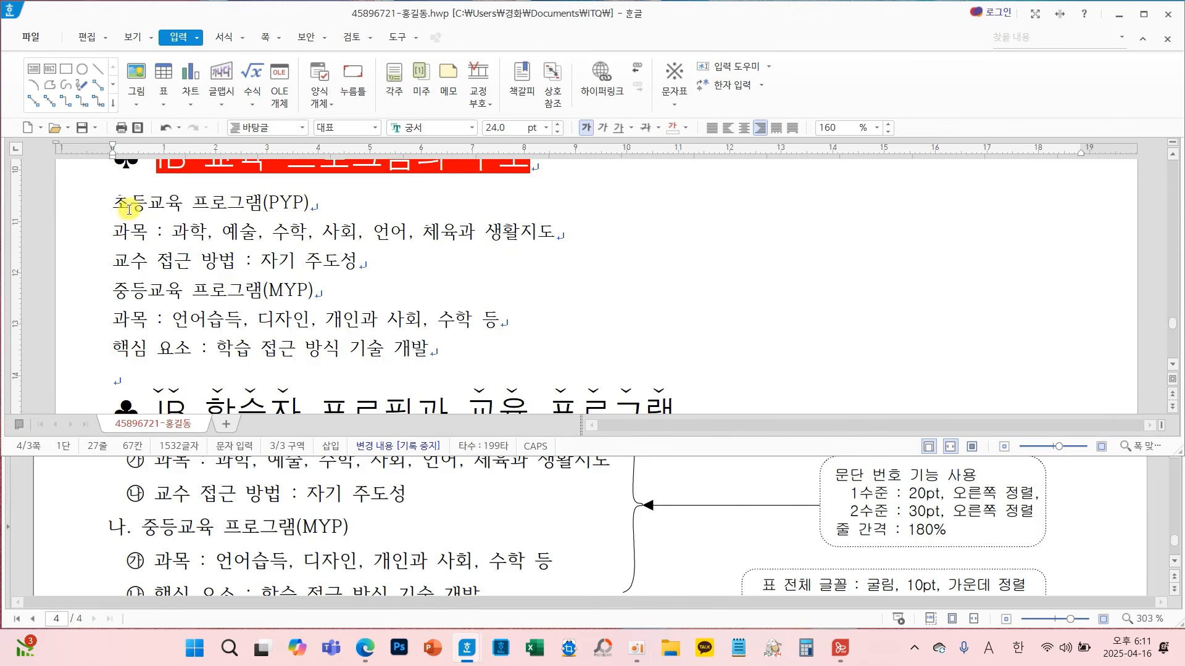
drag(117, 204, 465, 342)
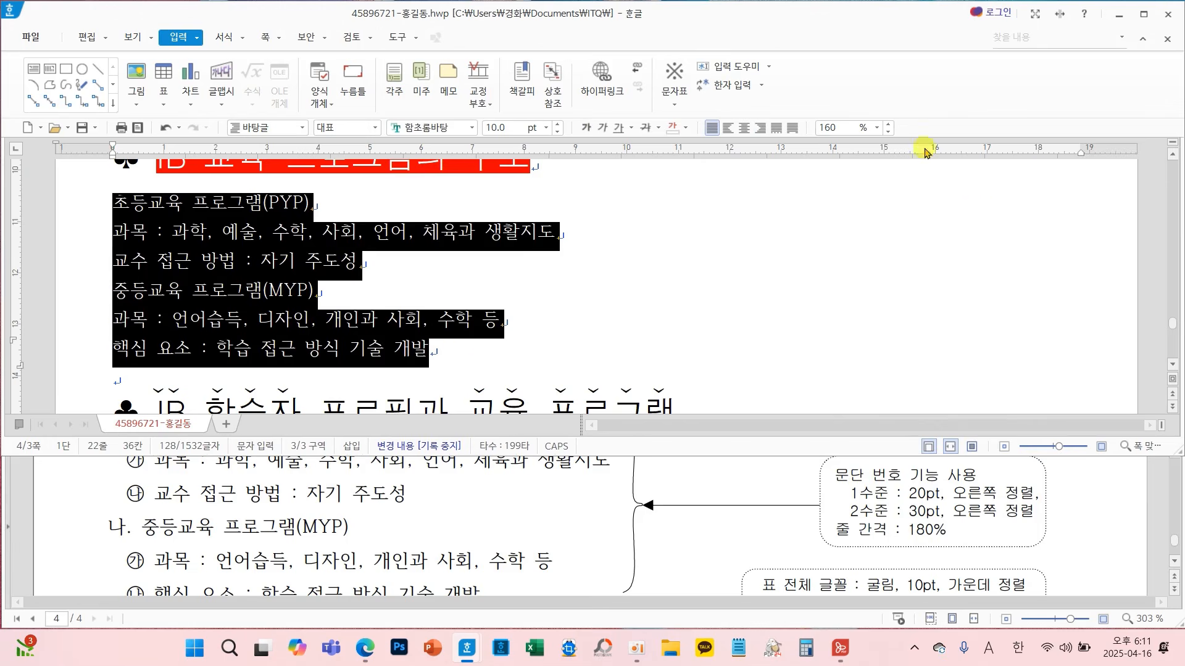
drag(887, 144, 911, 113)
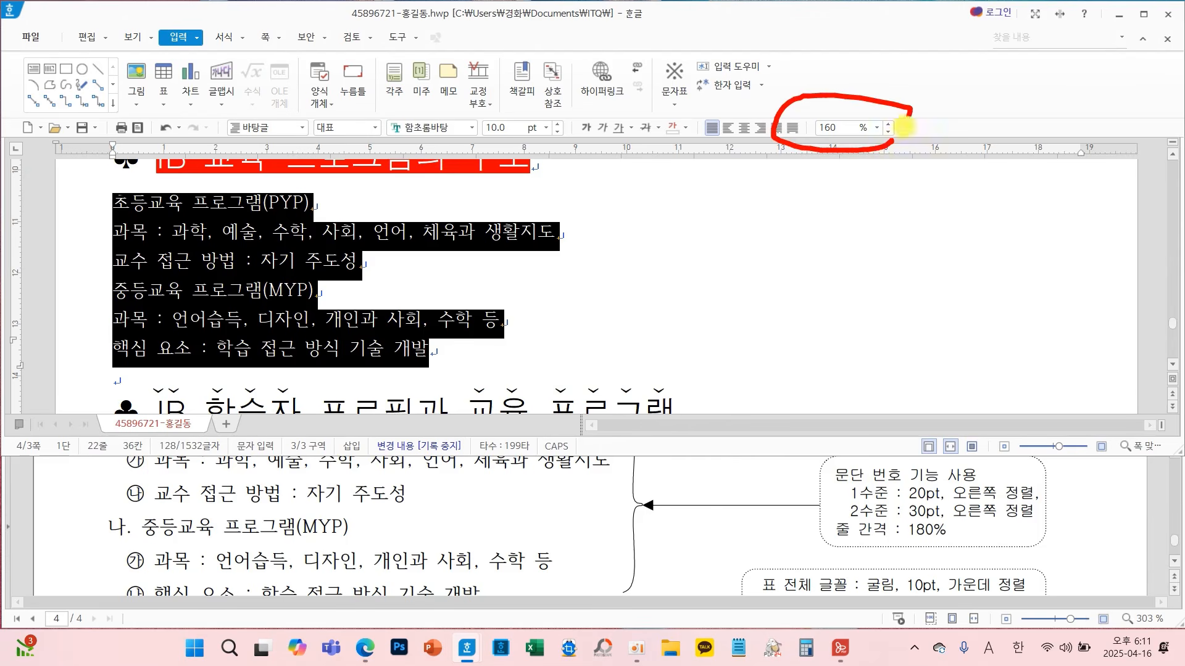
key(Escape)
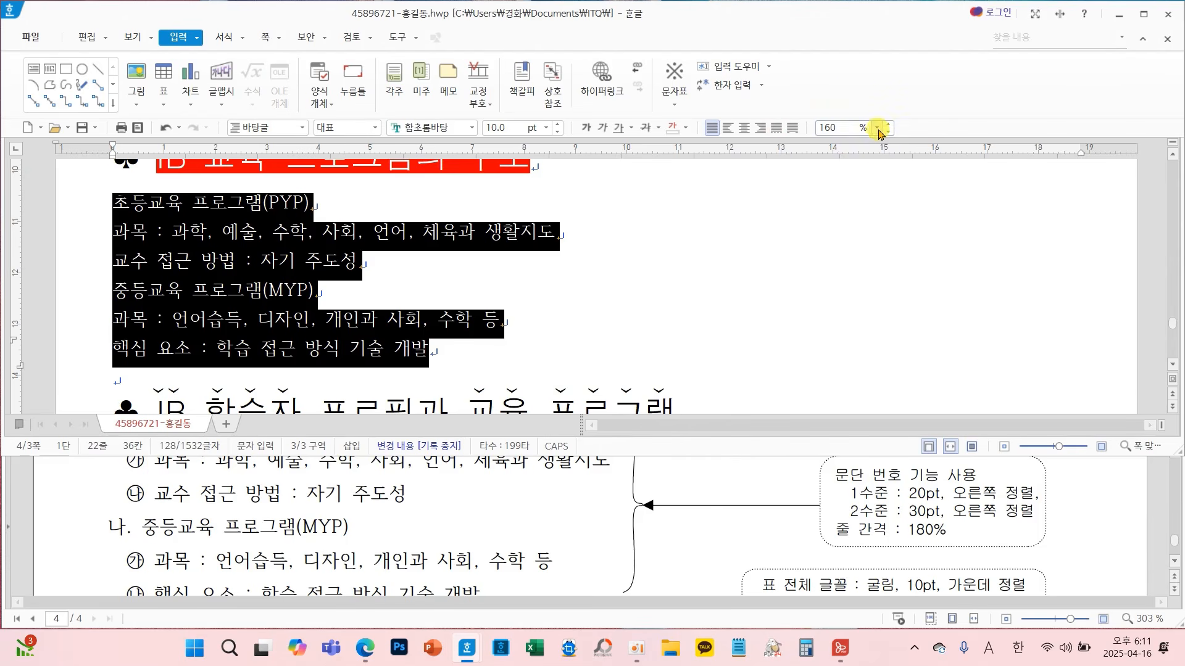
click(877, 128)
click(832, 184)
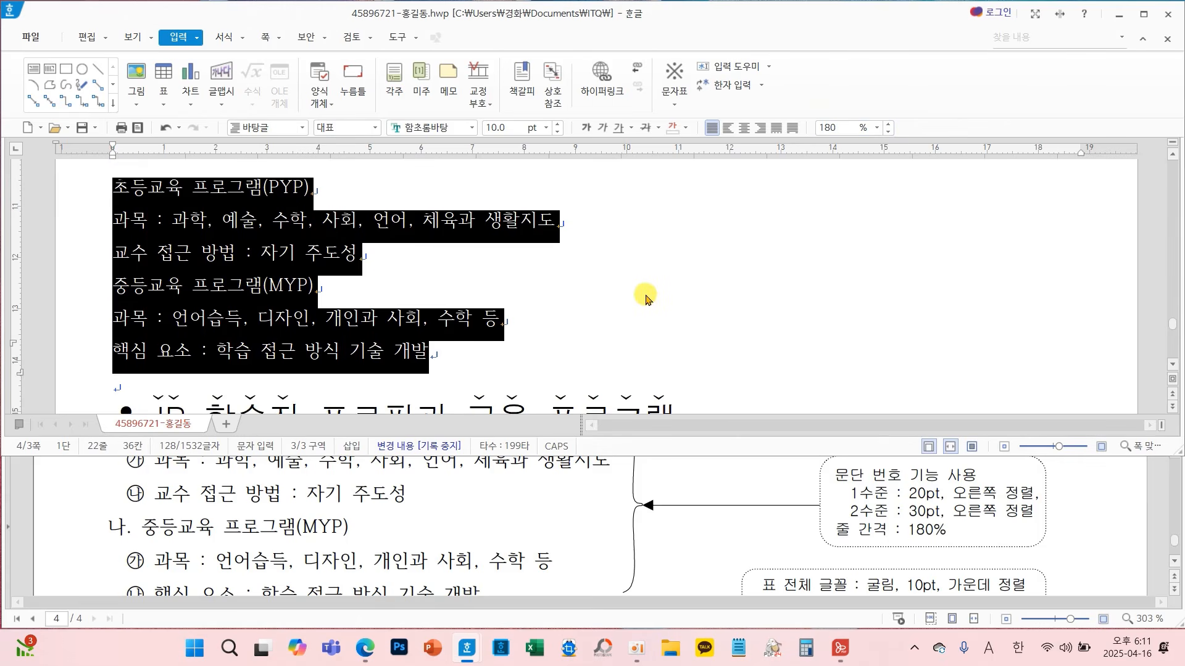
Choose the 1., 가., 1), 가) paragraph numbering style for the six selected lines and open its custom definition
right_click(596, 292)
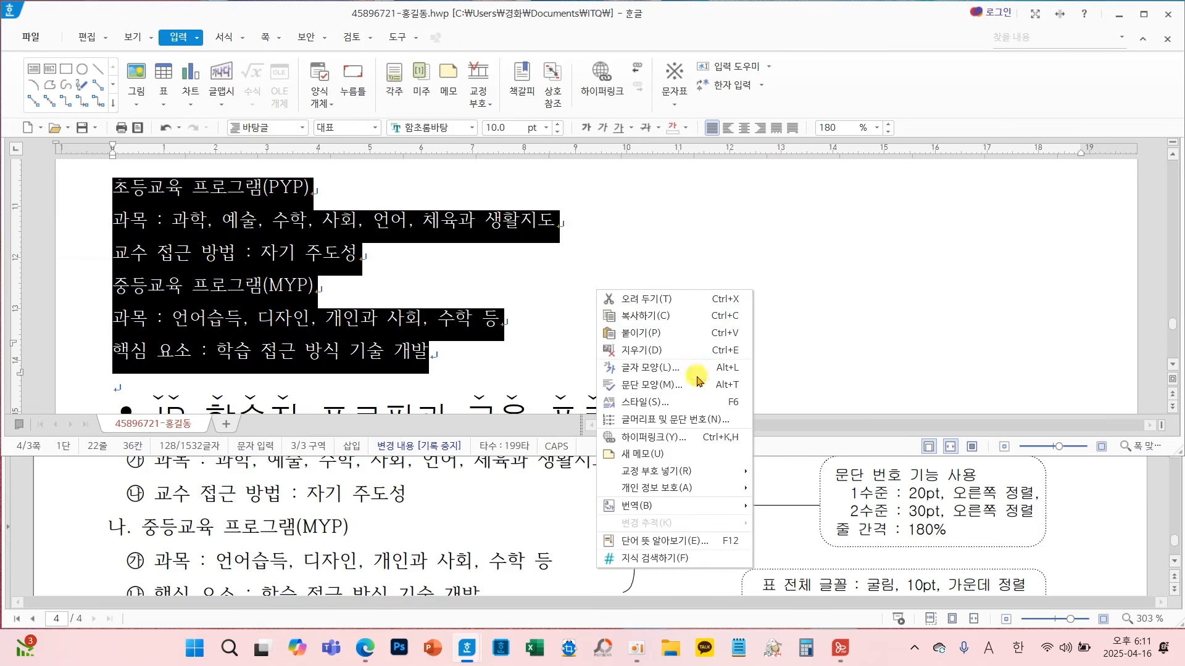
click(683, 424)
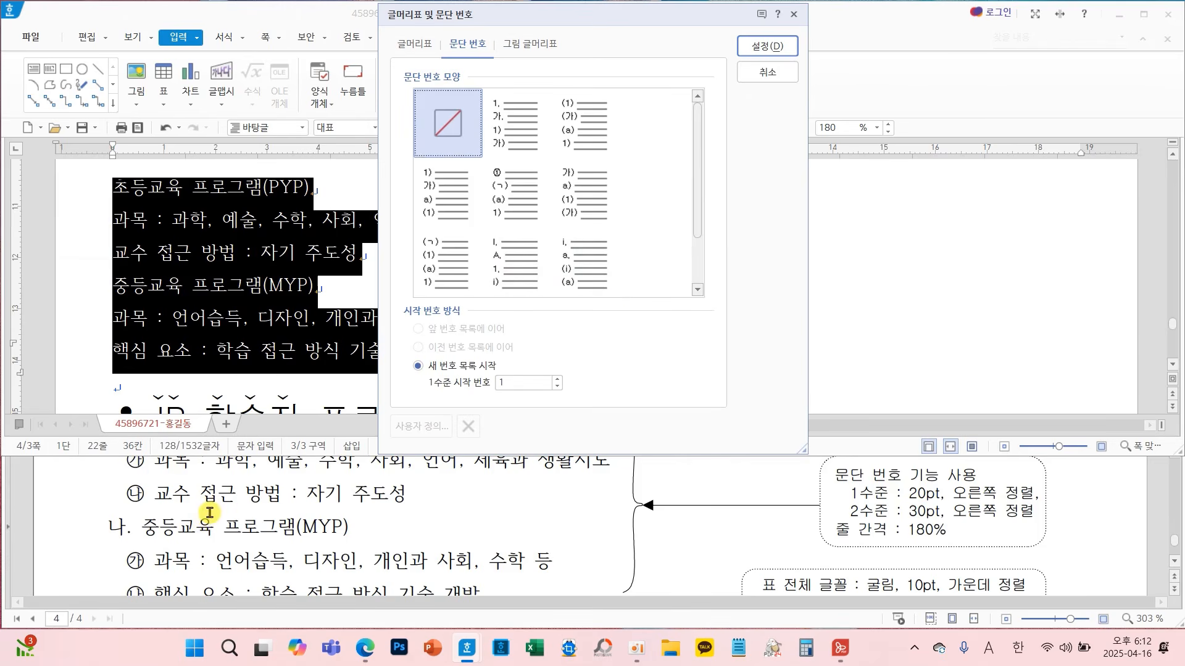
scroll(204, 513, up, 1)
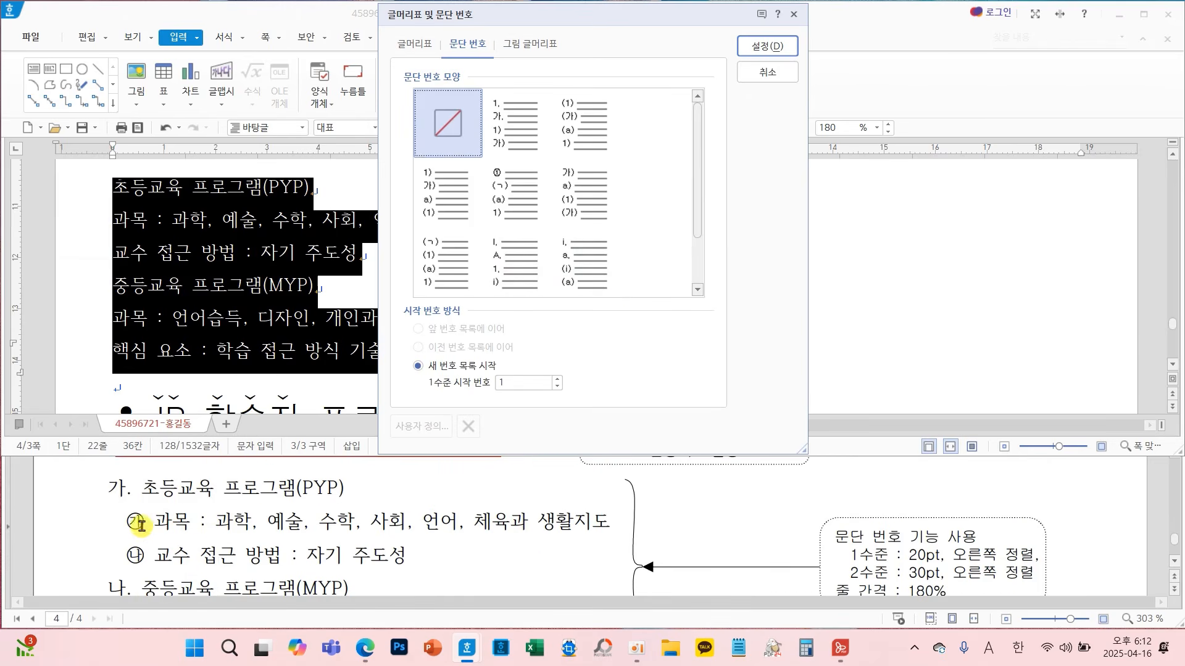
click(522, 125)
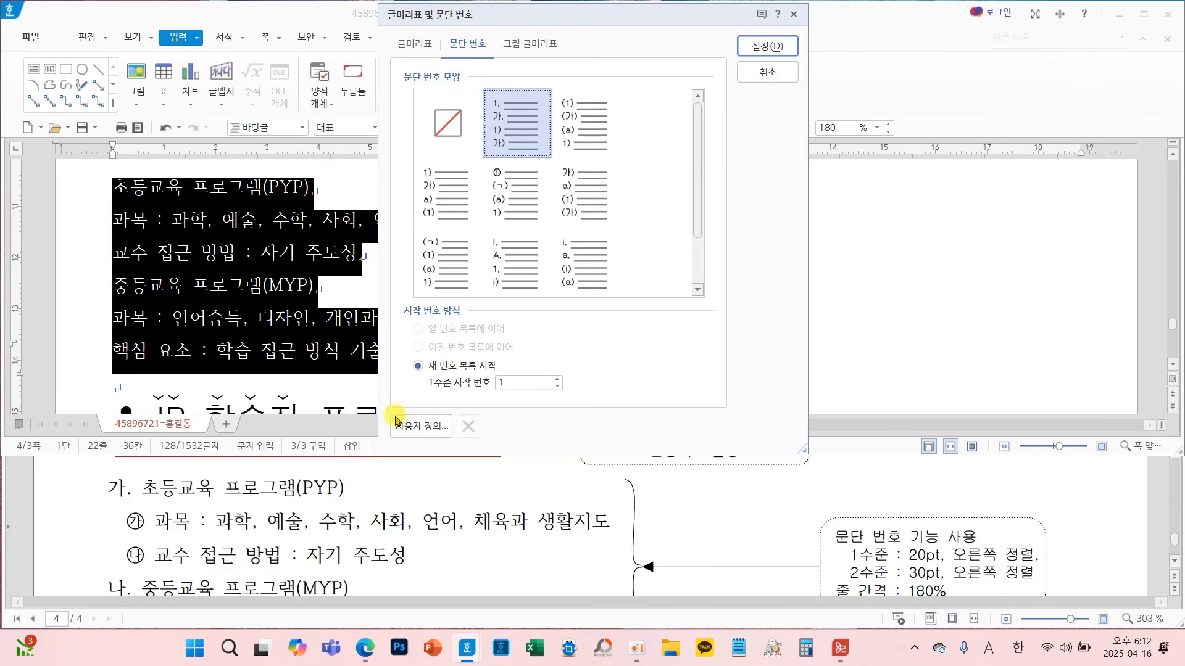
click(418, 427)
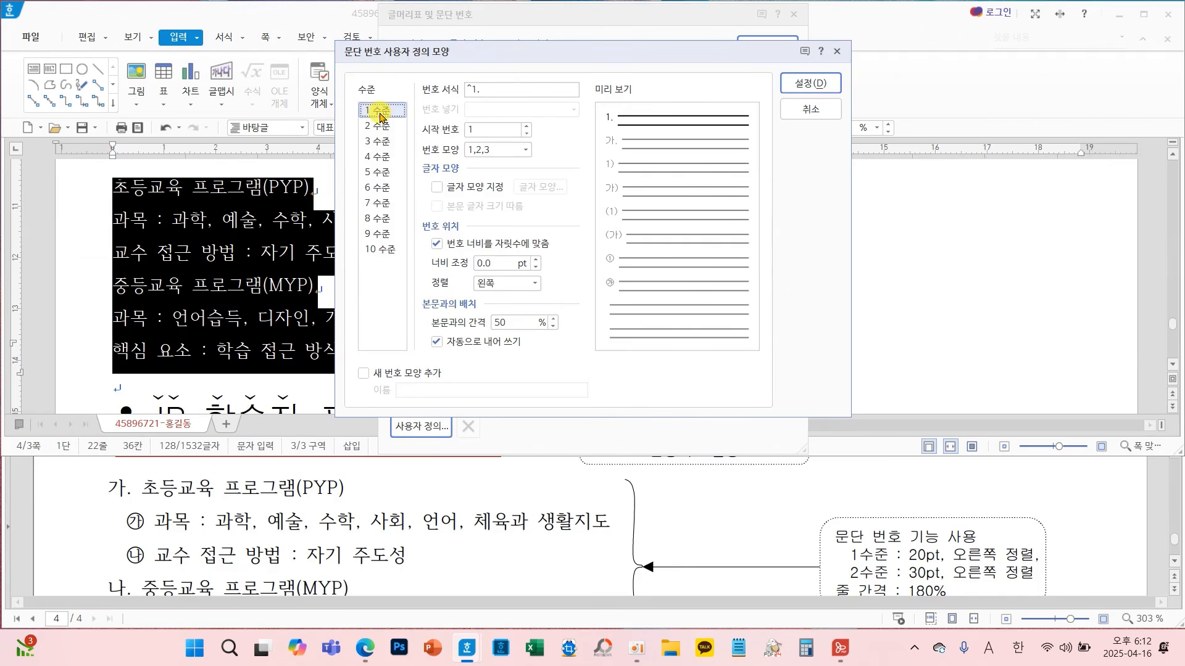
Define level 1 (1 수준) of the numbering with the 가,나,다 number shape, a 20 pt width adjustment and right (오른쪽) alignment
click(478, 150)
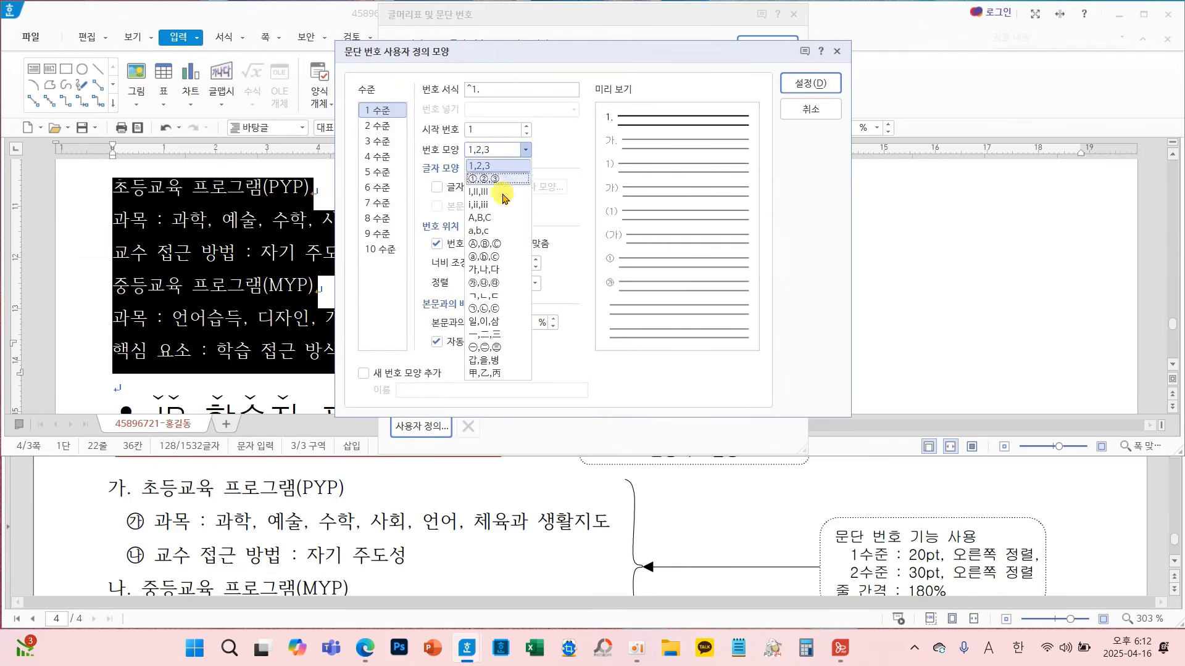
click(492, 270)
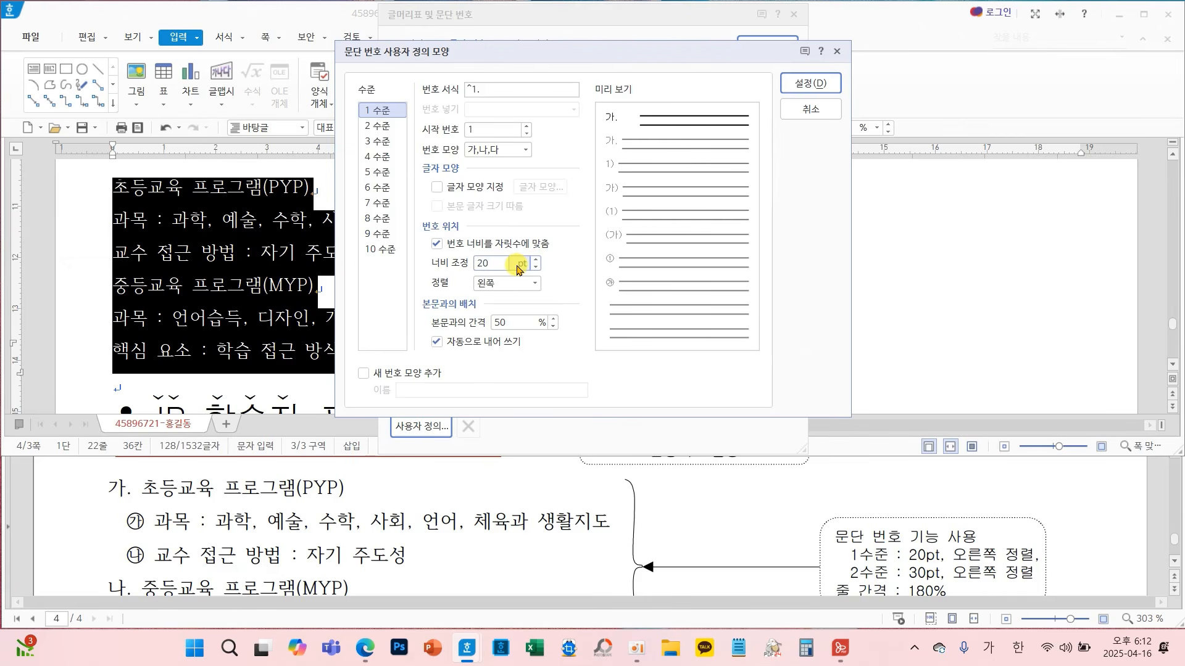
click(526, 283)
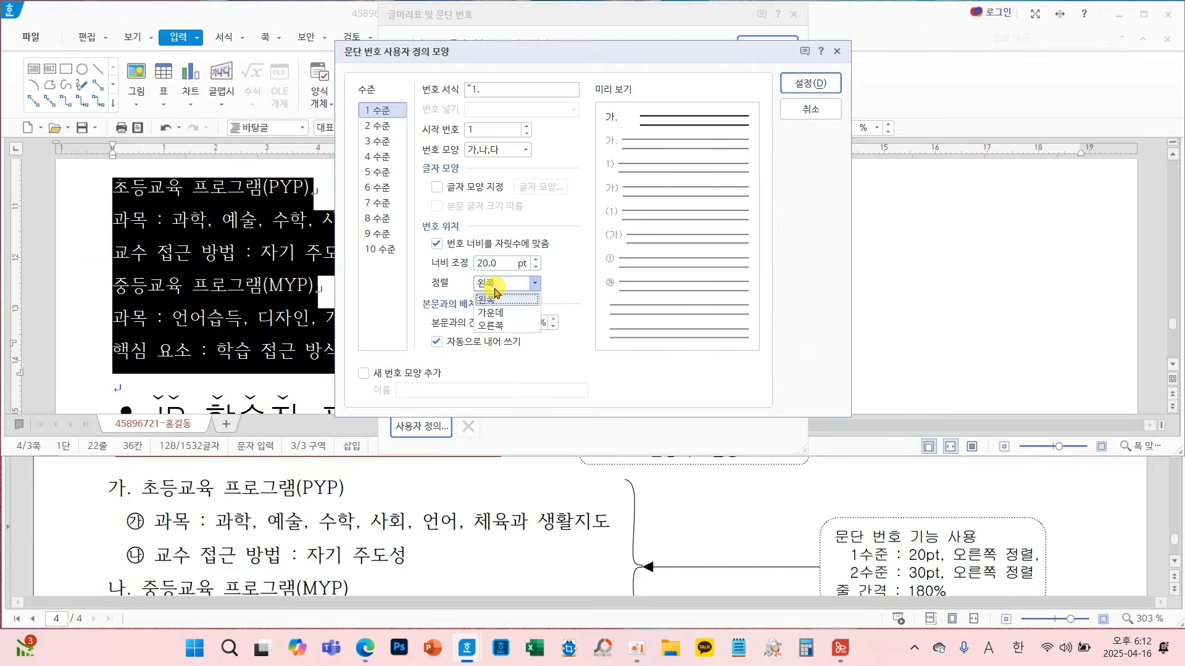
click(525, 329)
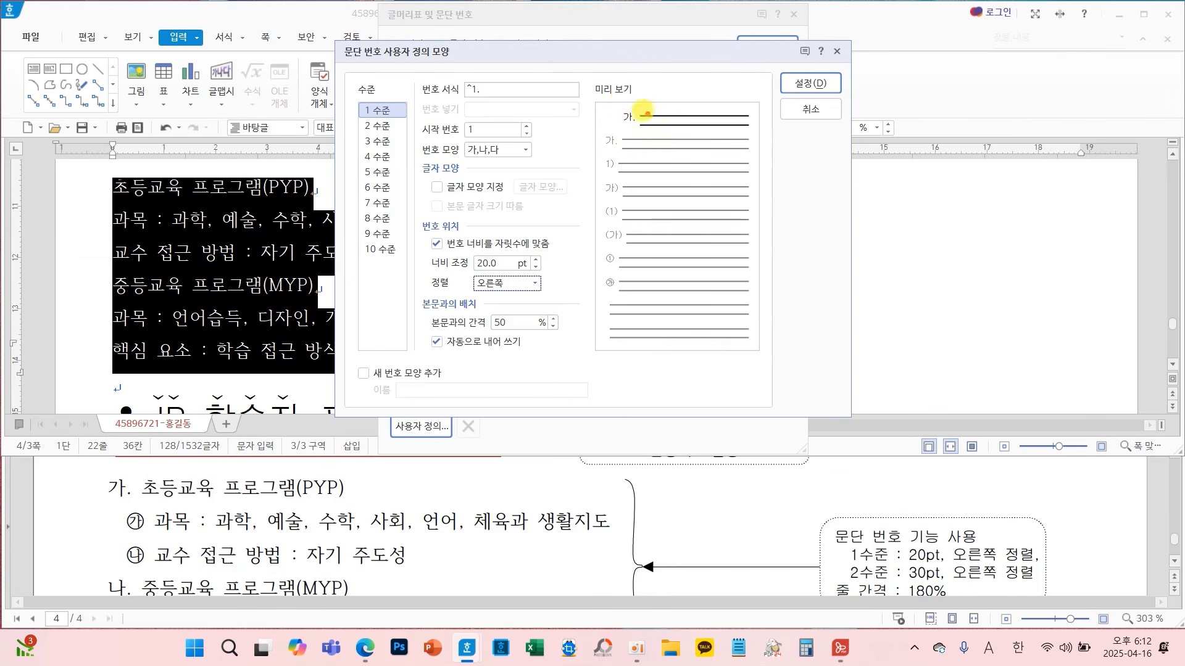
mouse_move(412, 107)
mouse_down()
mouse_move(355, 117)
mouse_move(410, 114)
mouse_move(497, 159)
mouse_move(540, 165)
mouse_up()
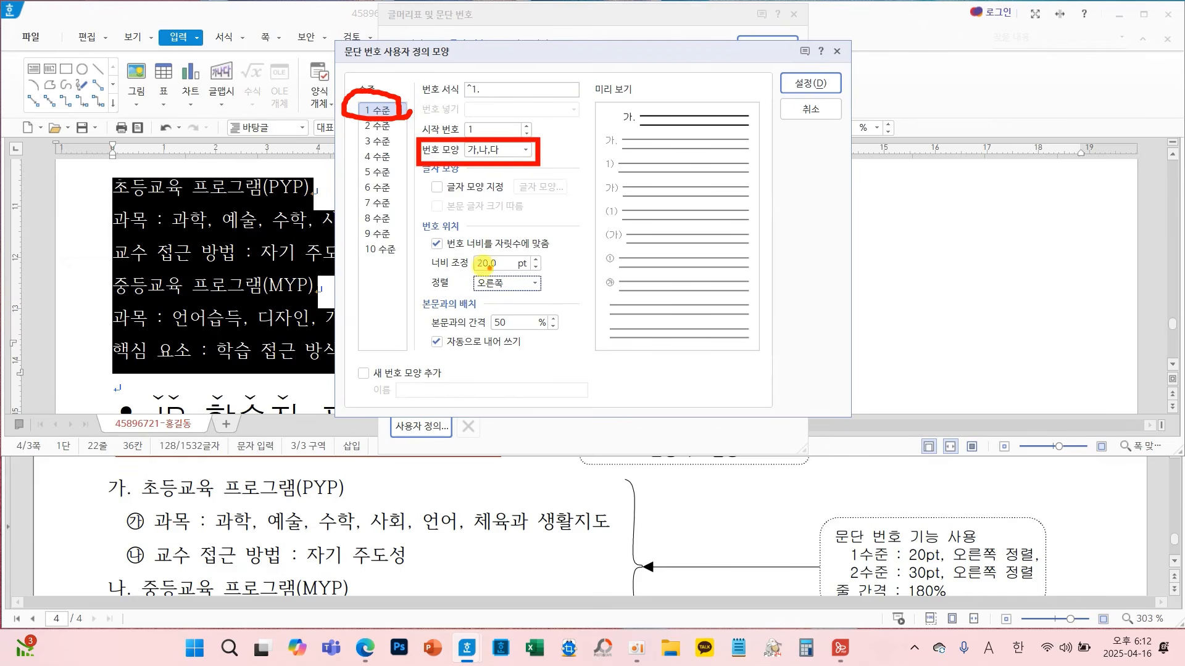
drag(422, 246, 563, 301)
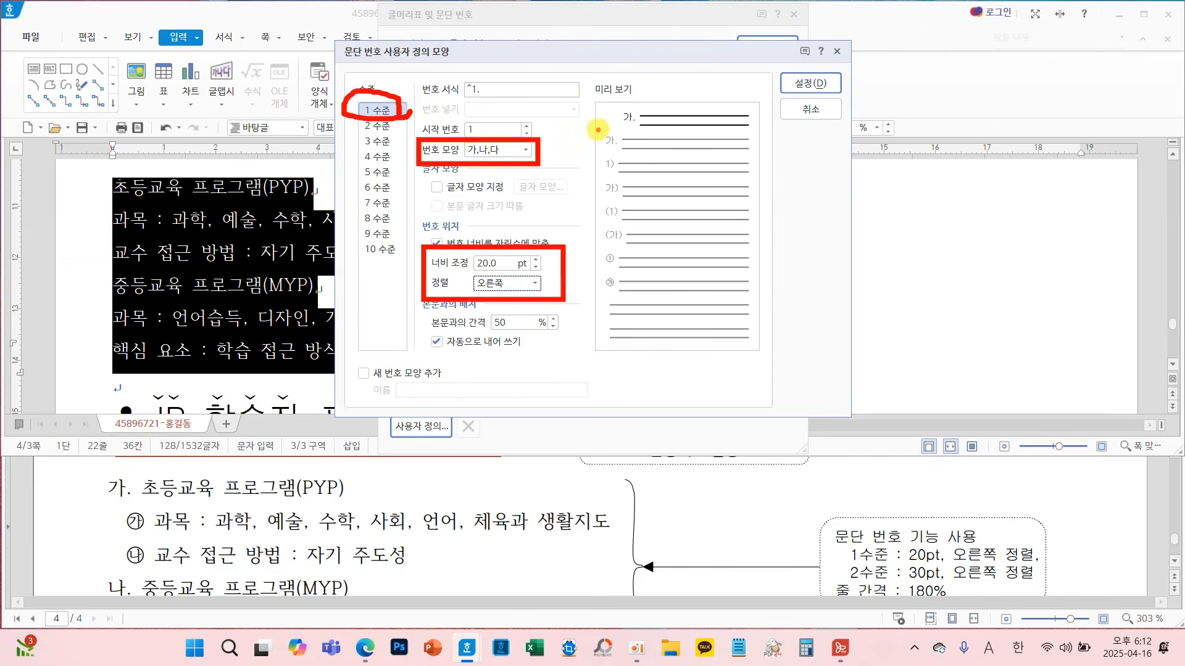
mouse_move(640, 130)
mouse_down()
mouse_move(599, 134)
mouse_move(642, 100)
mouse_move(648, 138)
mouse_up()
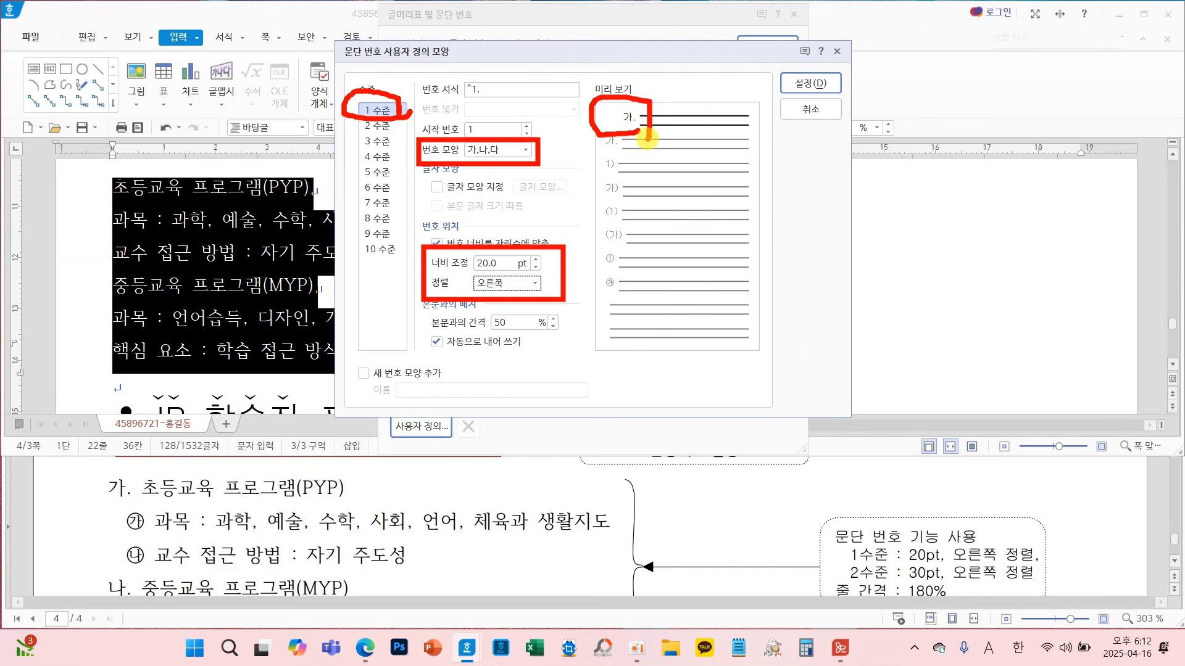
key(Escape)
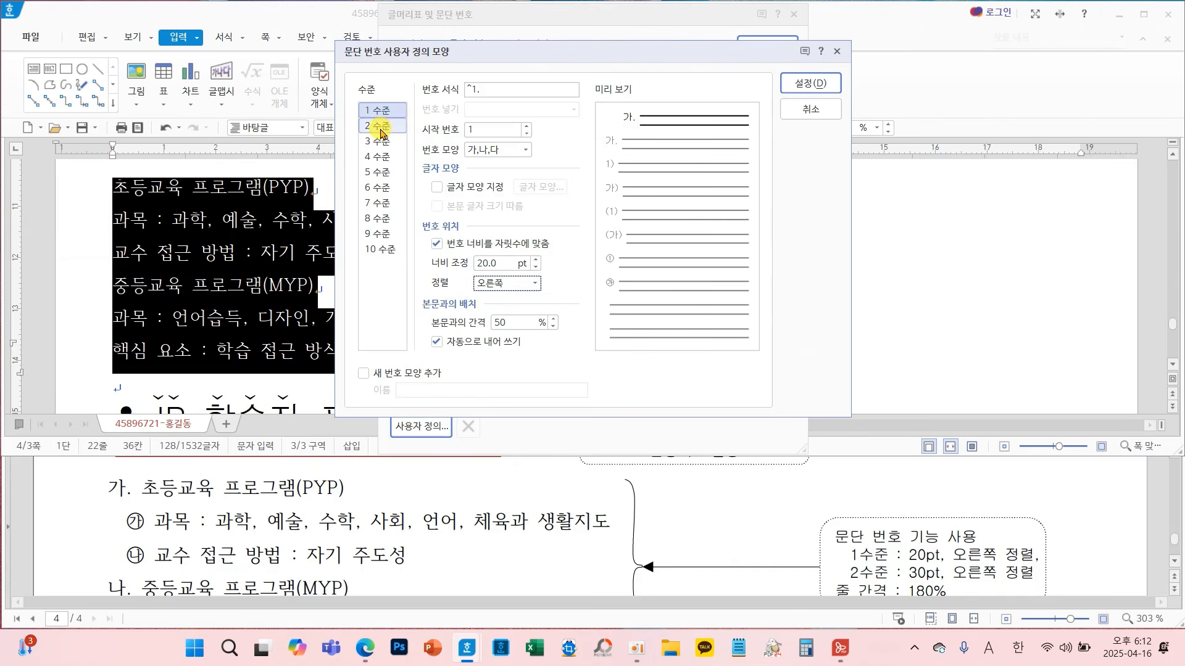
Define level 2 (2 수준) of the numbering with the ㉮,㉯,㉰ number shape, a 30 pt width adjustment and right (오른쪽) alignment
click(382, 130)
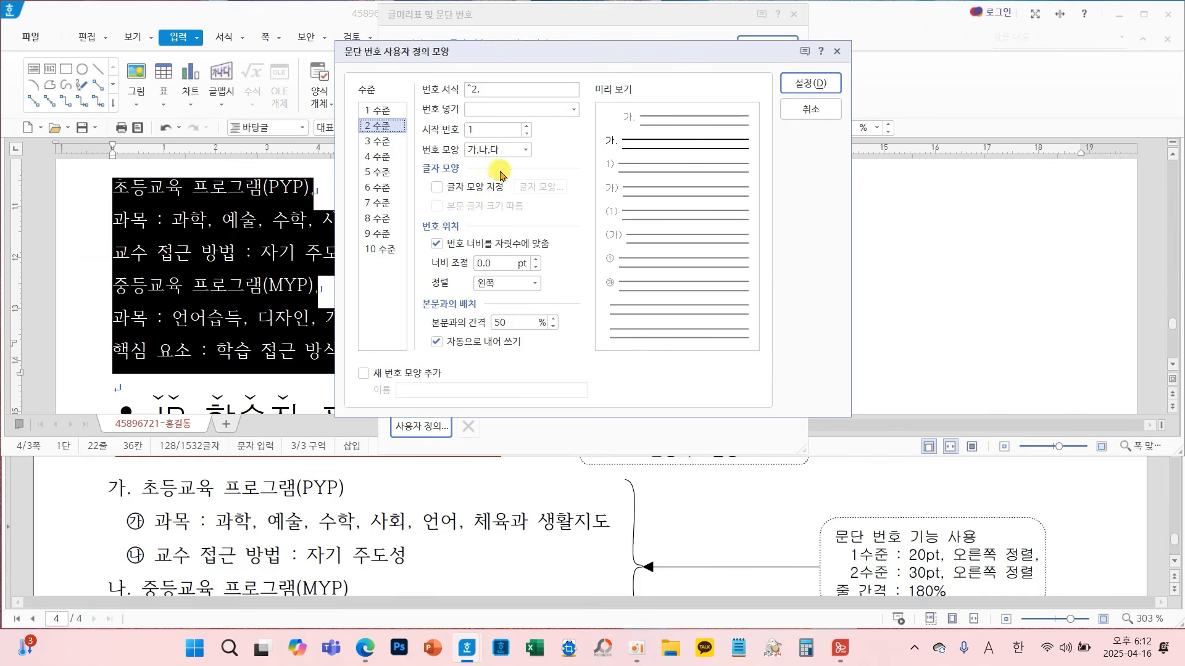
click(524, 150)
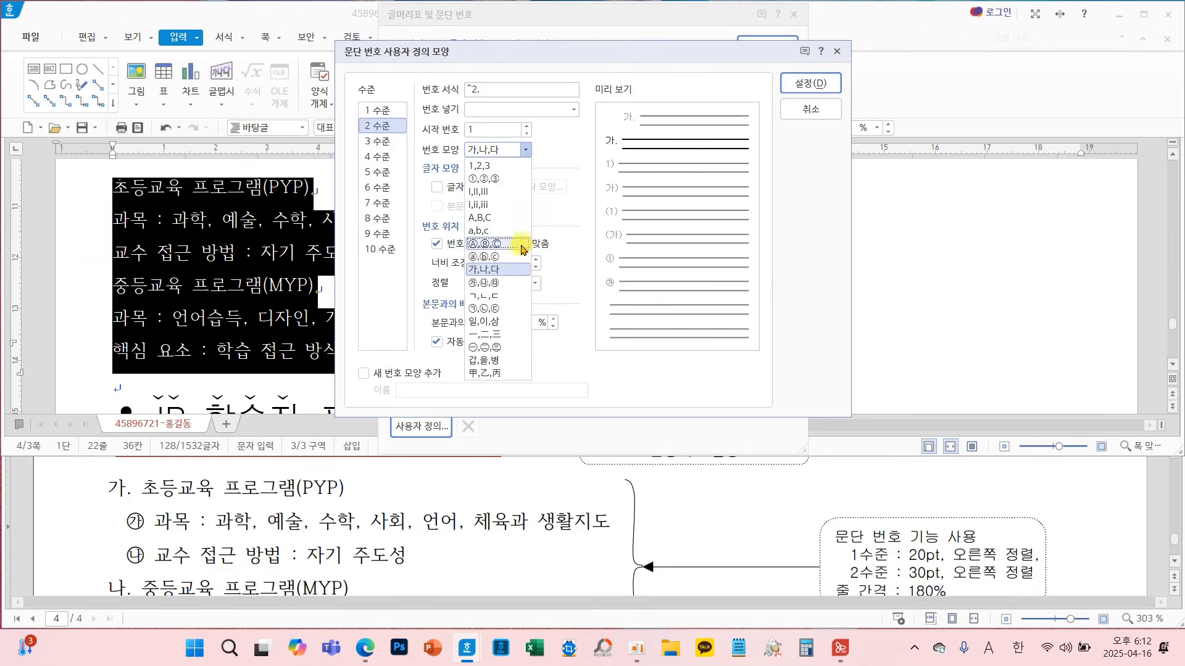
click(499, 282)
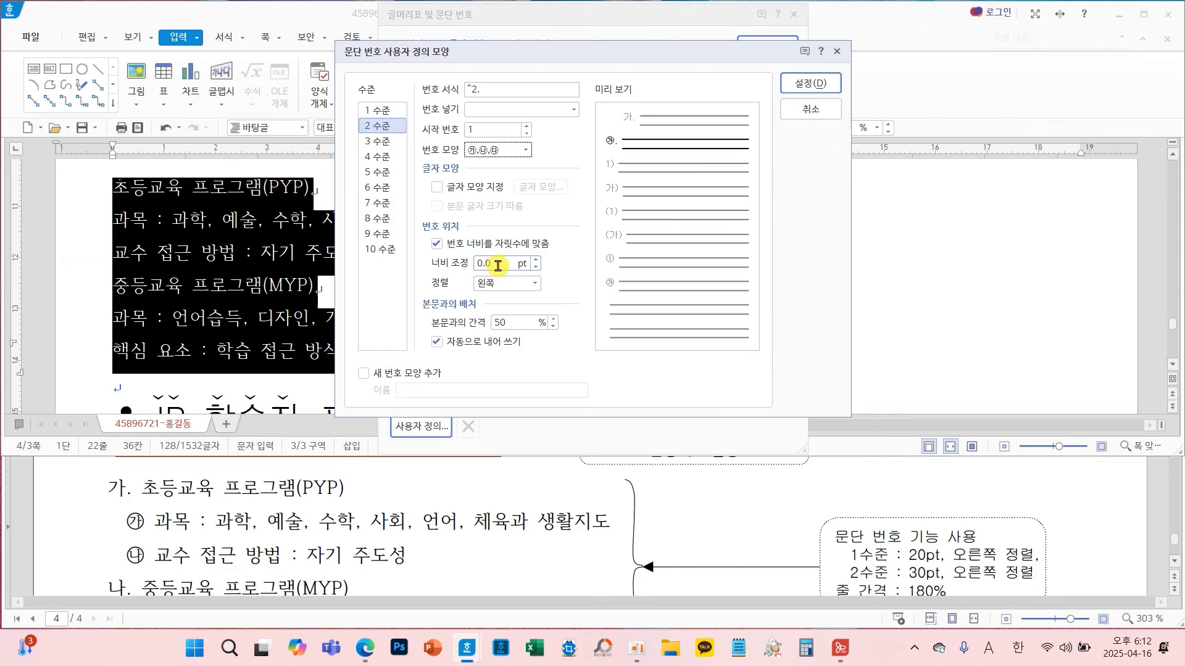
drag(490, 264, 463, 266)
text(3)
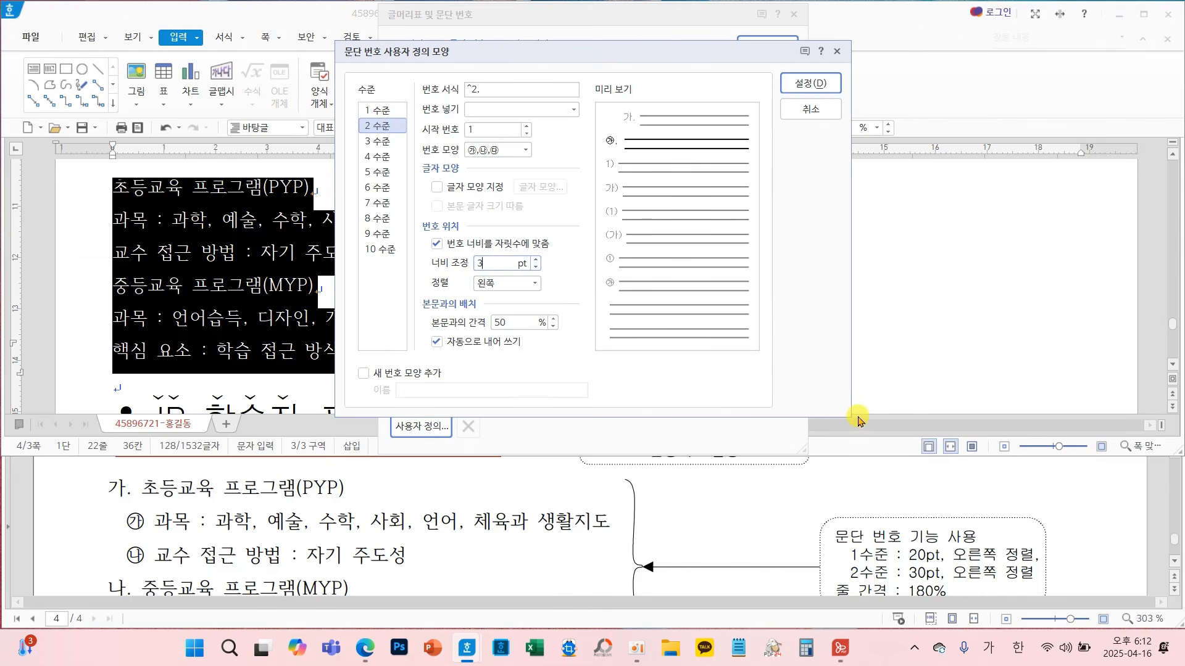
text(0)
click(506, 283)
click(519, 325)
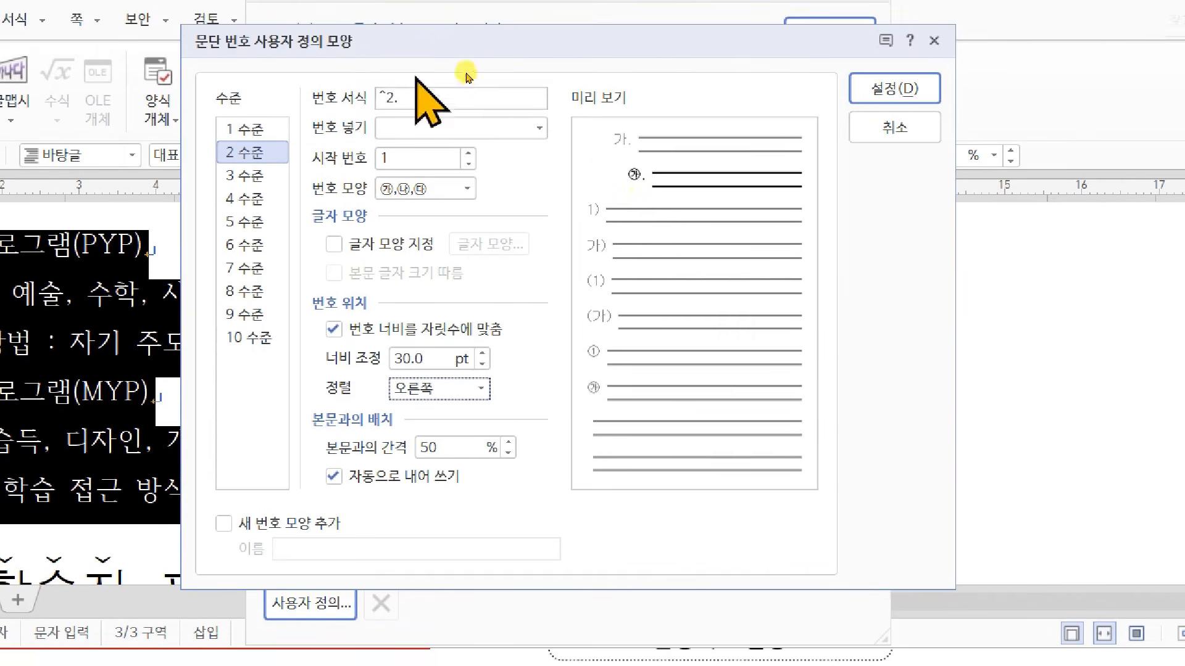
Remove the period from the level 2 number format, leaving ^2, and apply the custom numbering to the six selected lines
click(411, 116)
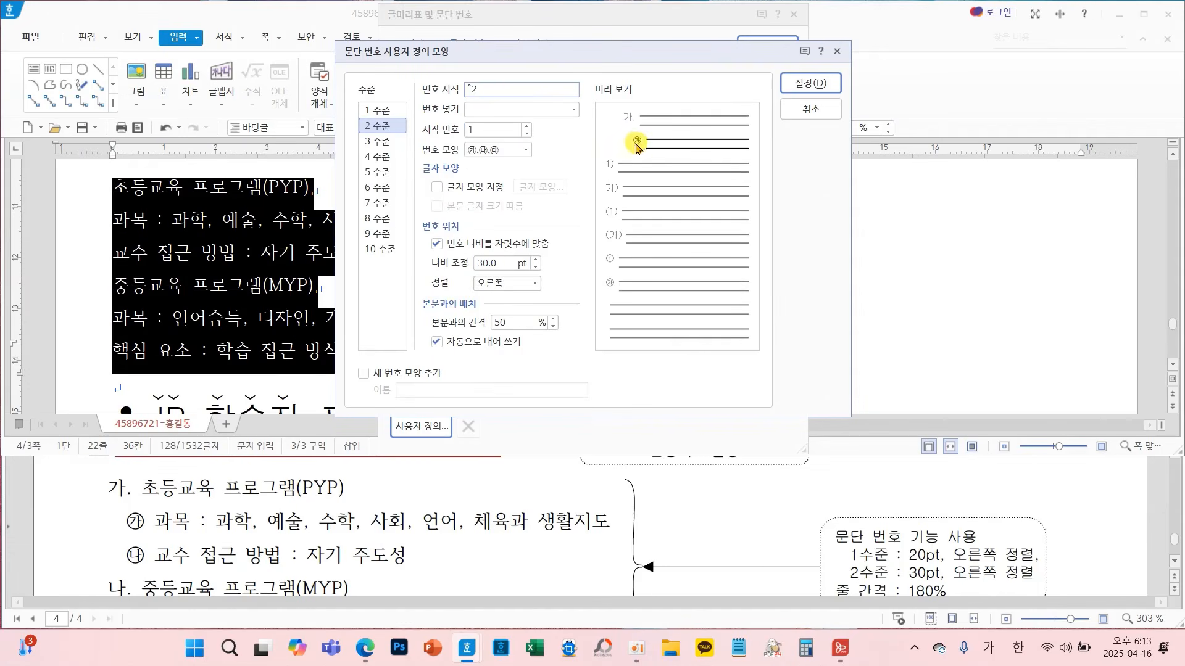
mouse_move(660, 152)
mouse_down()
mouse_move(587, 145)
mouse_move(645, 98)
mouse_move(667, 137)
mouse_up()
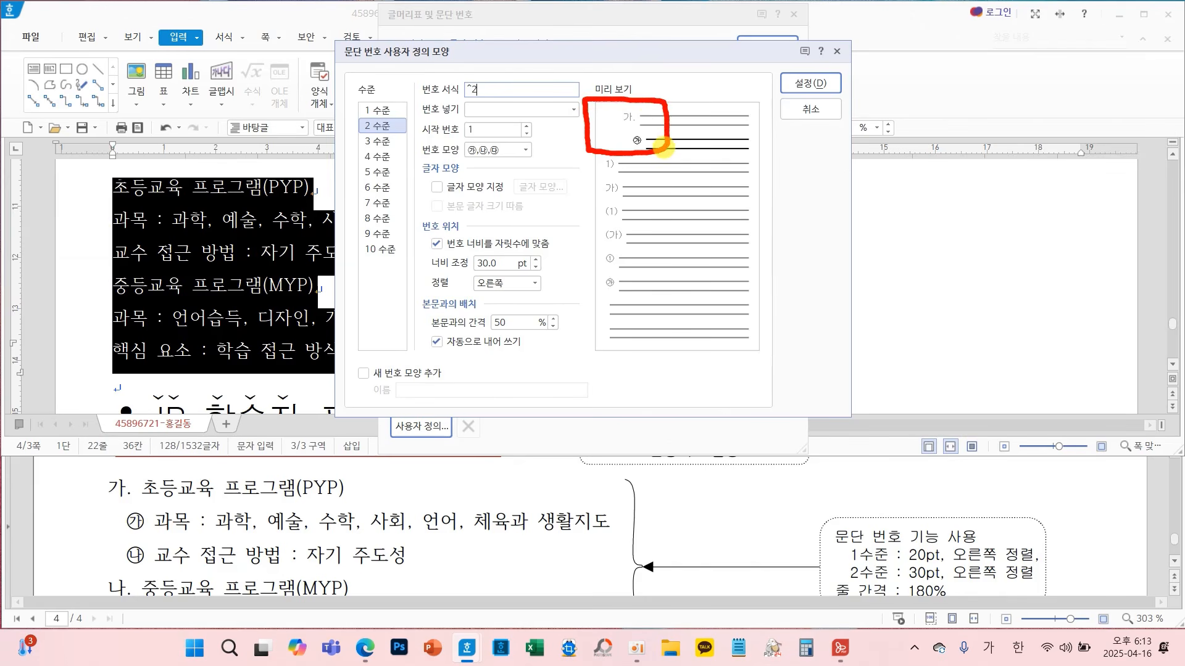
click(801, 90)
click(750, 47)
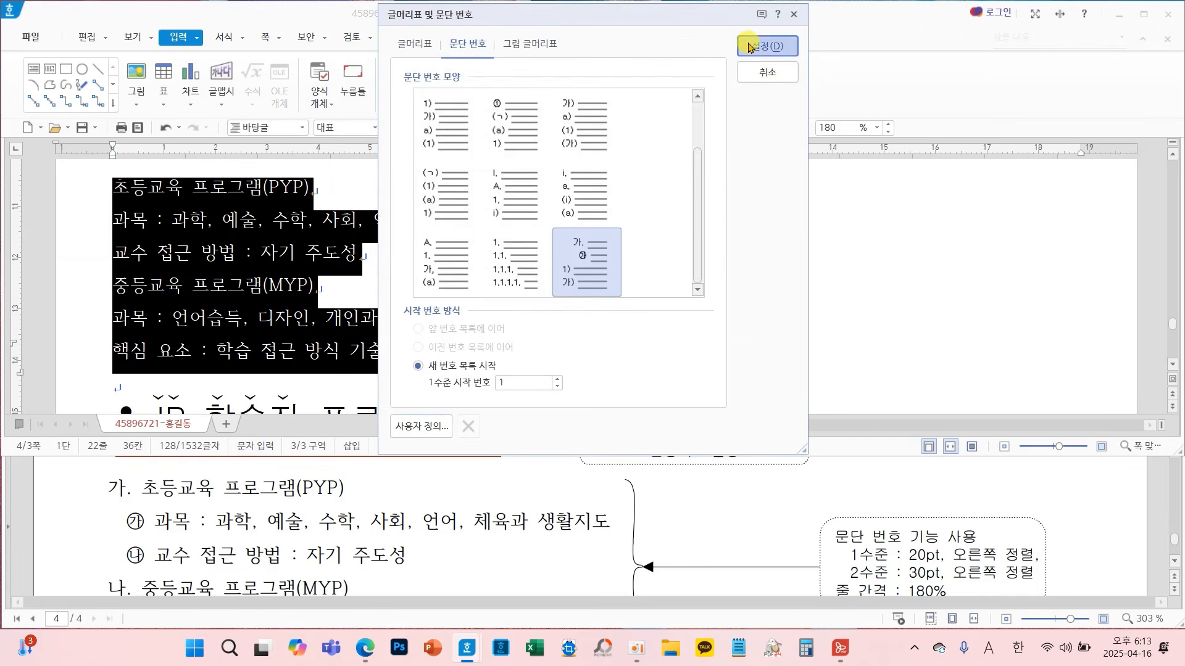
click(324, 242)
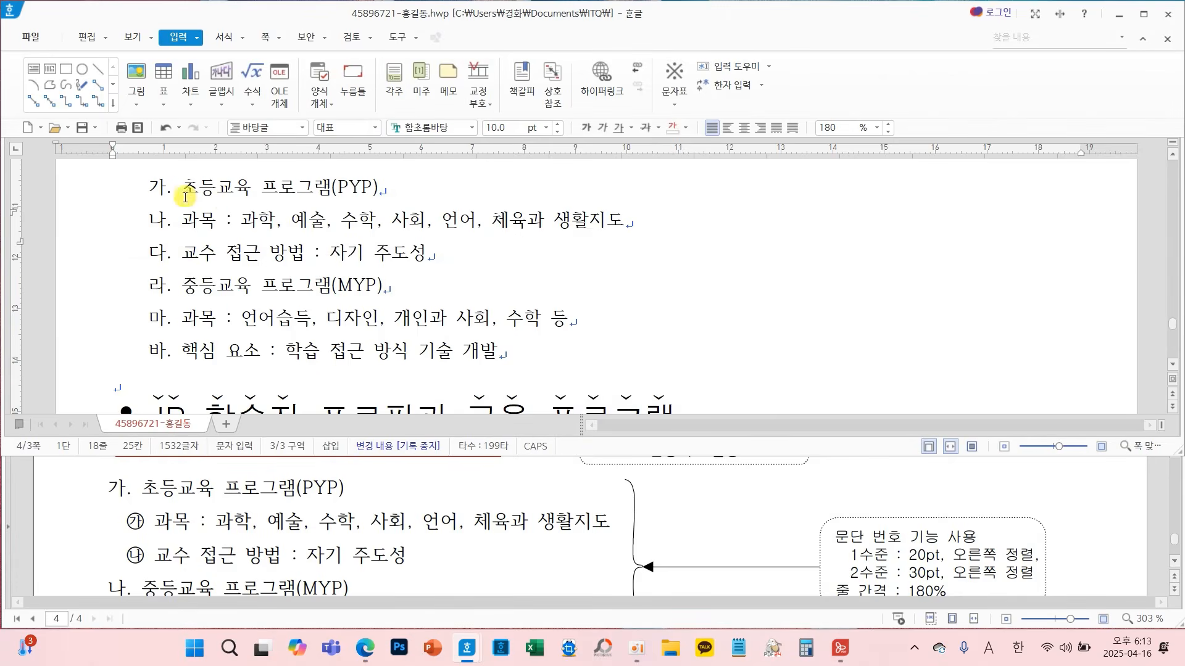
Demote the lines "과목 : 과학, 예술, 수학, 사회, 언어, 체육과 생활지도" and "교수 접근 방법 : 자기 주도성" to numbering level 2
drag(181, 220, 435, 256)
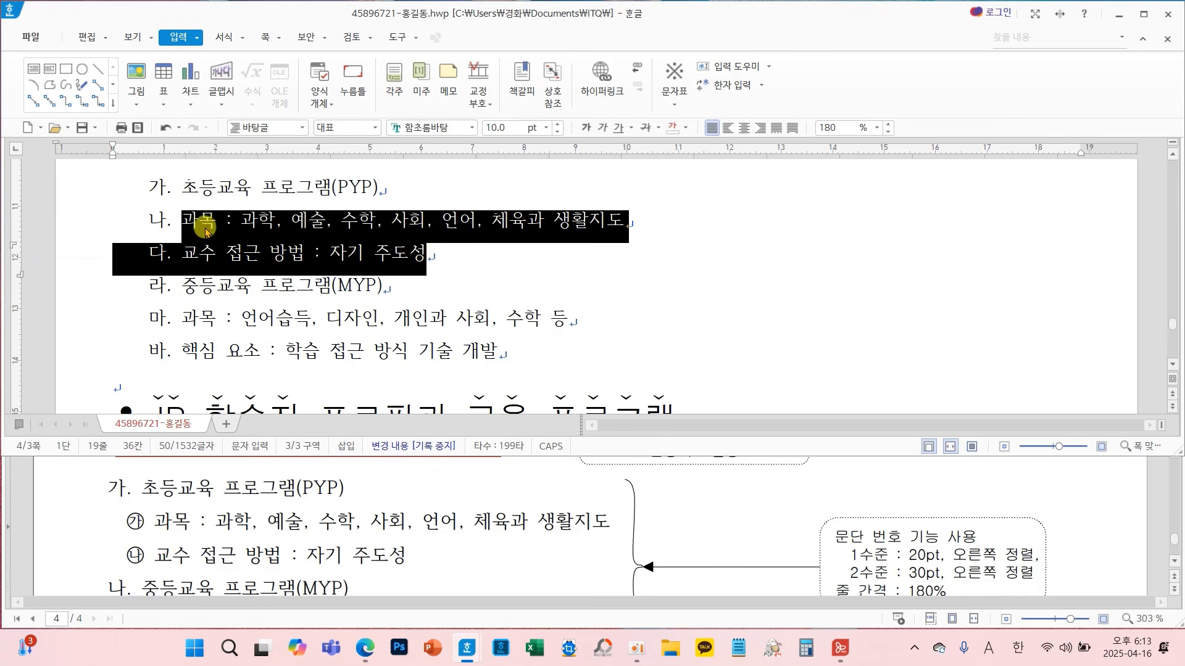
click(224, 38)
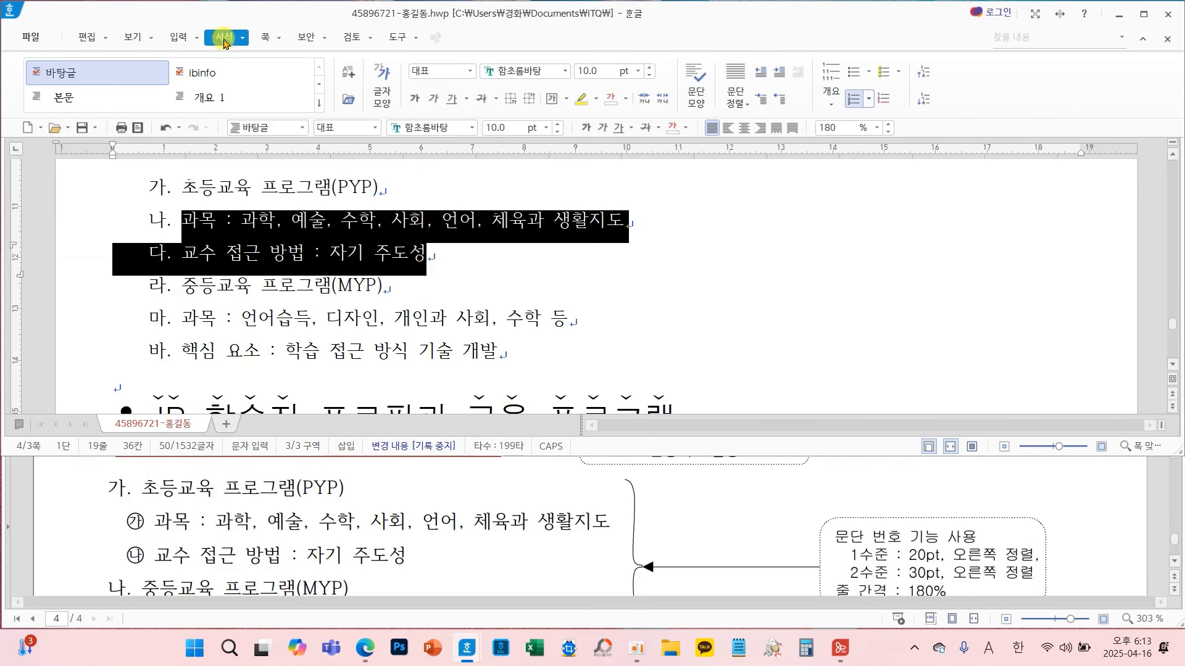
click(923, 102)
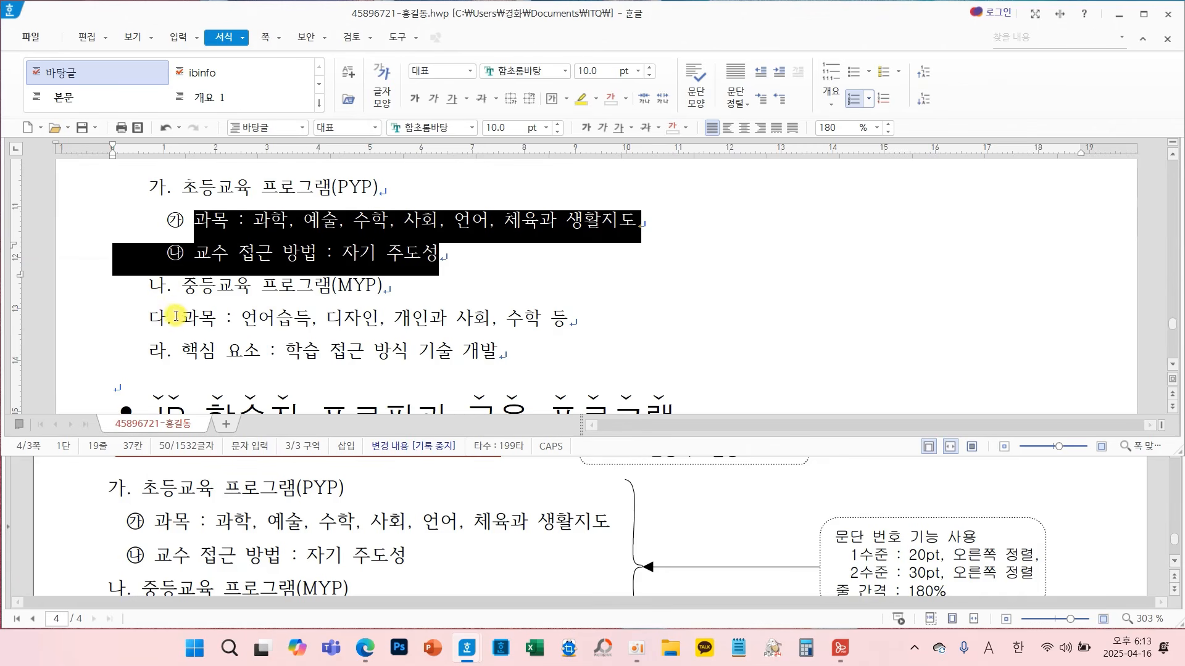
Demote the lines "과목 : 언어습득, 디자인, 개인과 사회, 수학 등" and "핵심 요소 : 학습 접근 방식 기술 개발" to numbering level 2
drag(178, 317, 500, 350)
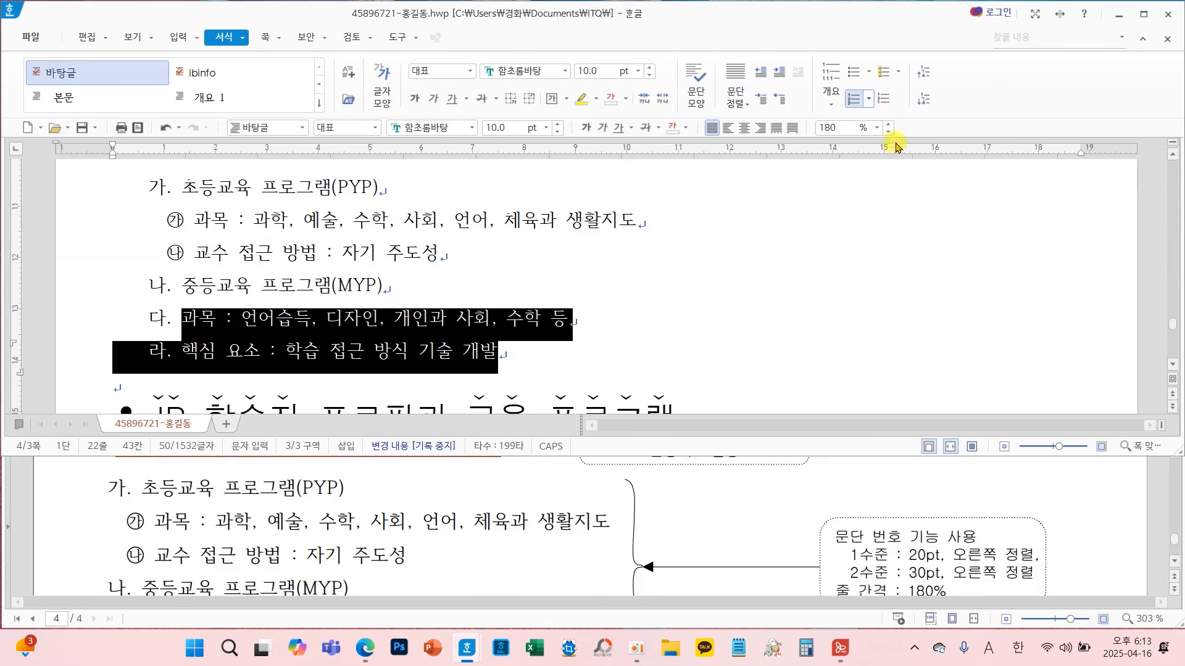
click(919, 100)
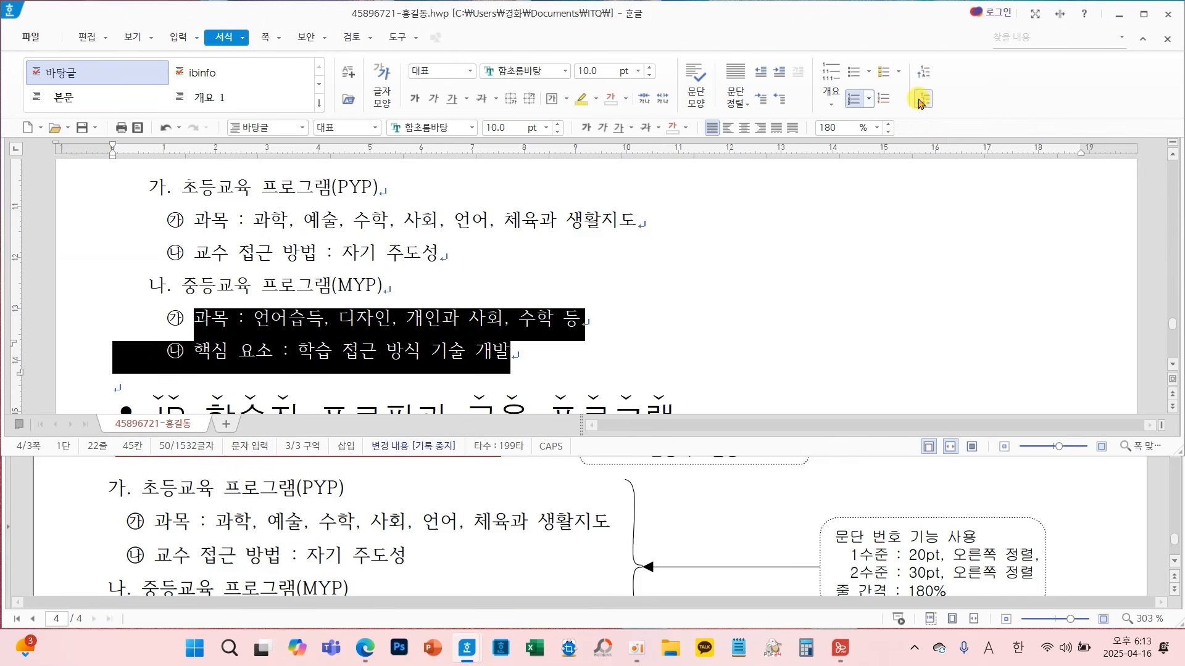
click(612, 302)
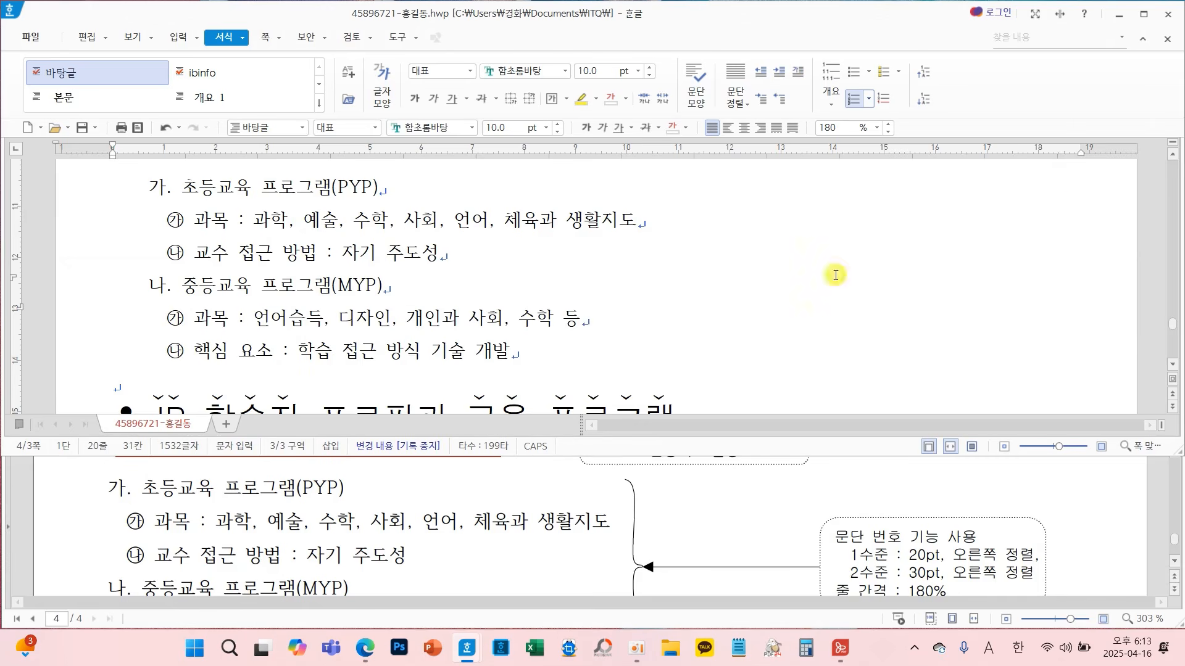
Maximize the document window and review the completed pages back to the start of page 1
click(1143, 14)
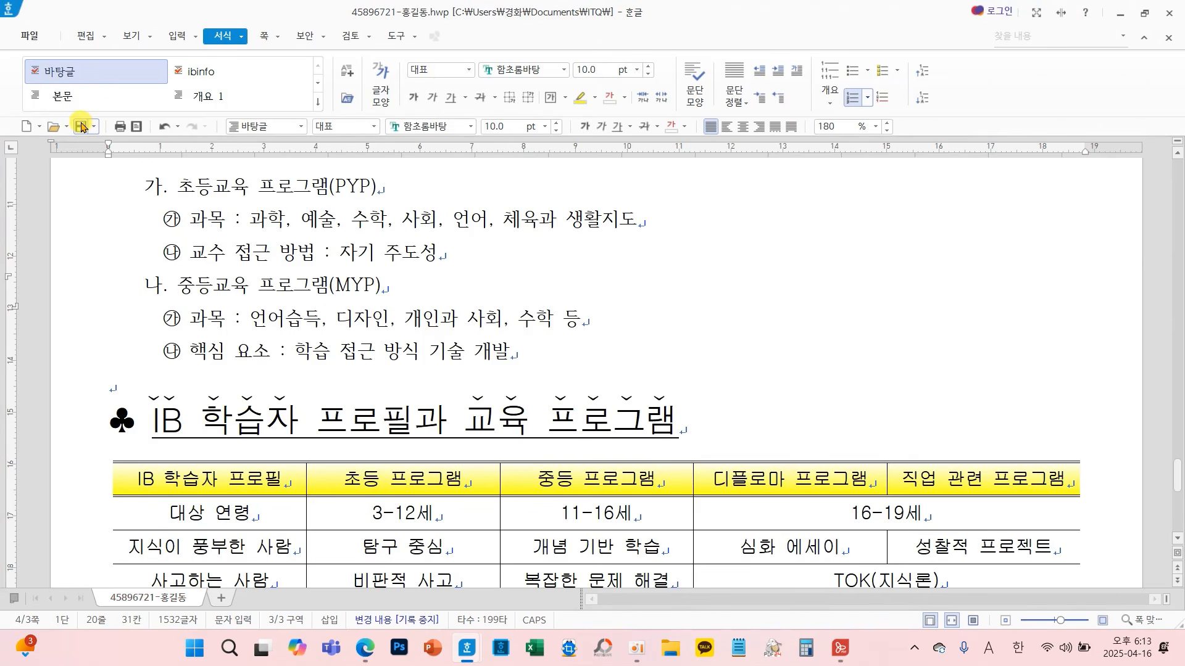
scroll(487, 394, up, 5)
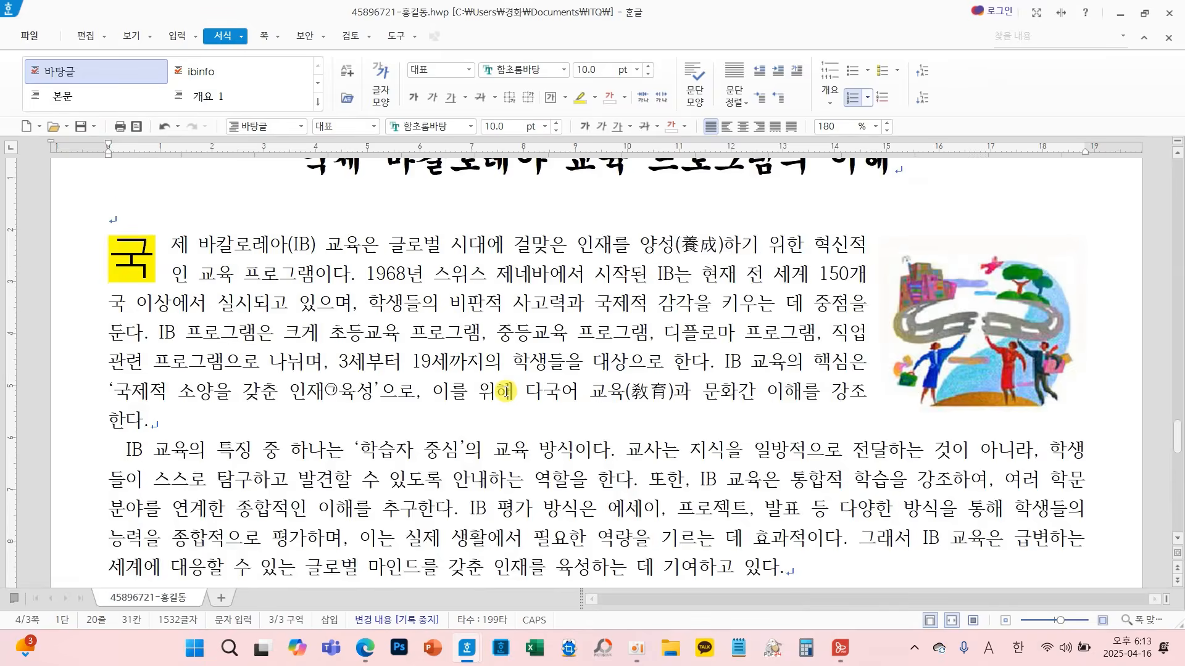
scroll(505, 391, up, 15)
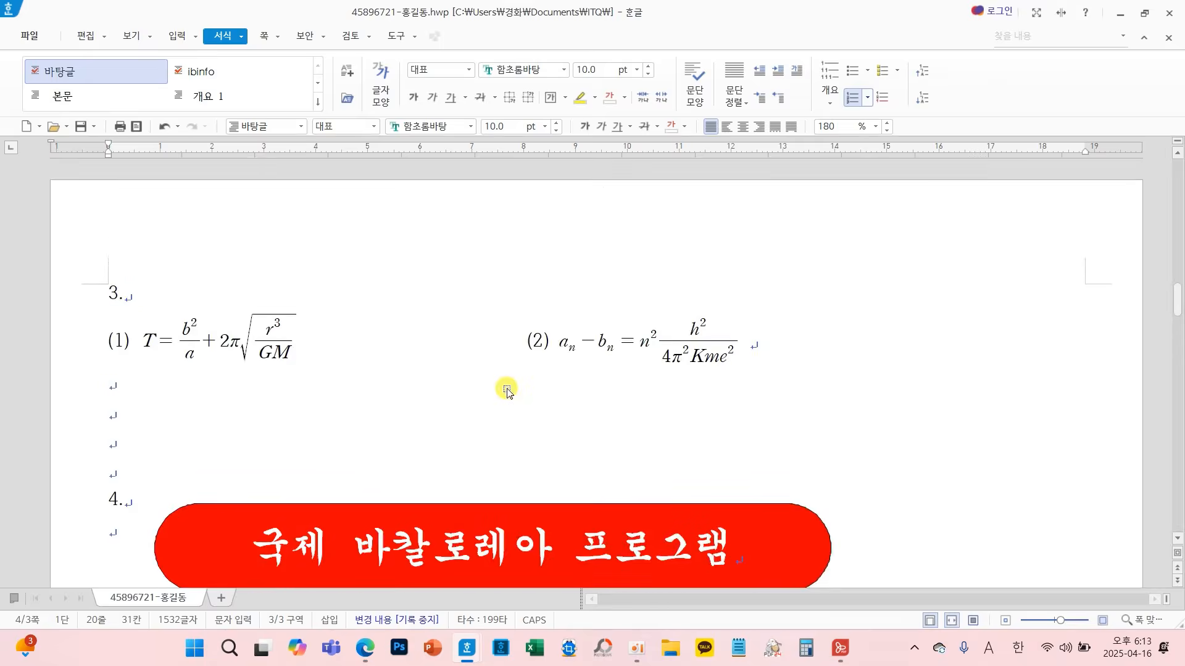
scroll(506, 391, up, 15)
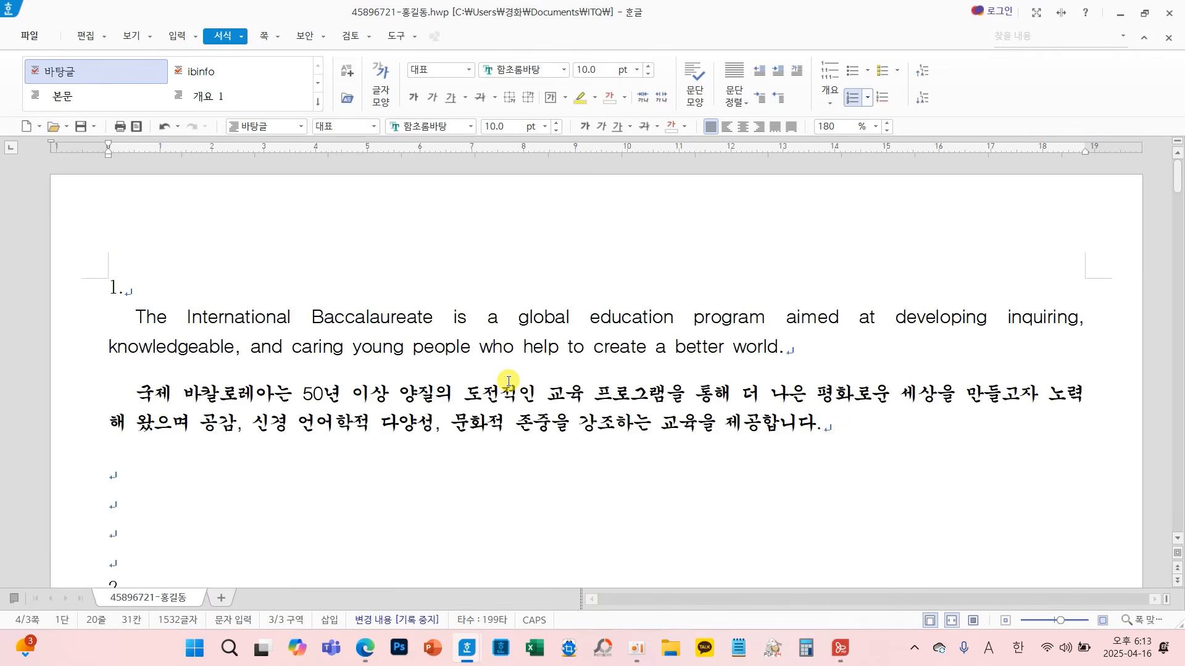
scroll(507, 380, down, 2)
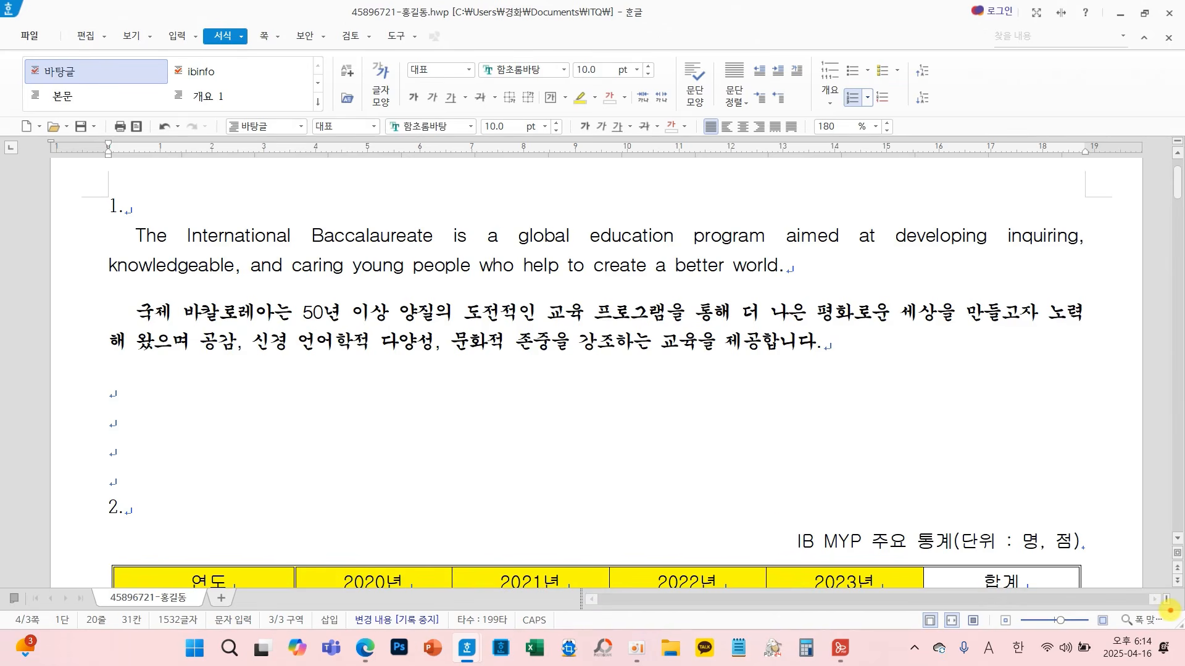
Set the document's zoom to 150%
mouse_move(1173, 612)
mouse_down()
mouse_move(1103, 624)
mouse_move(1178, 612)
mouse_up()
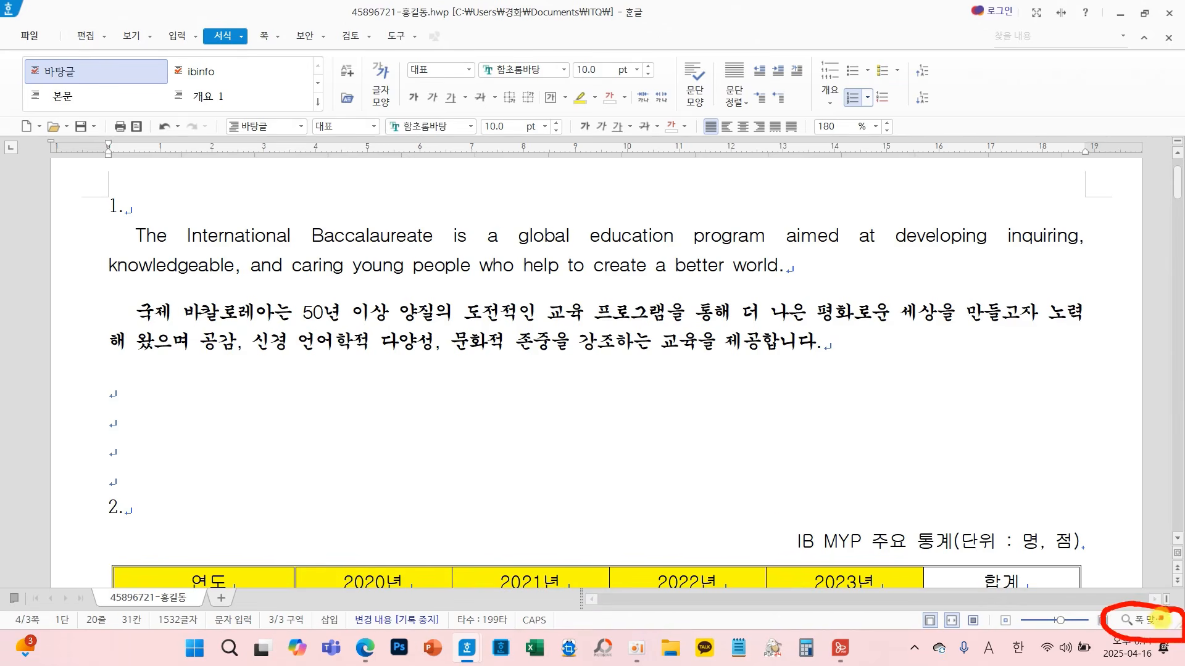
click(1145, 621)
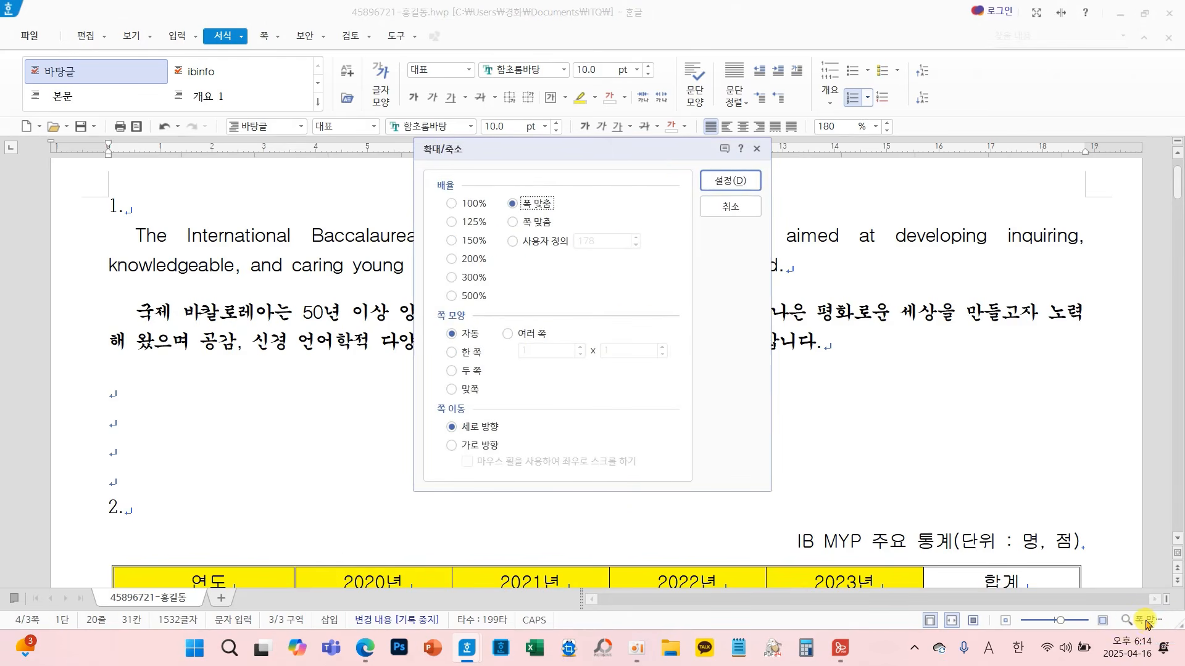
key(Escape)
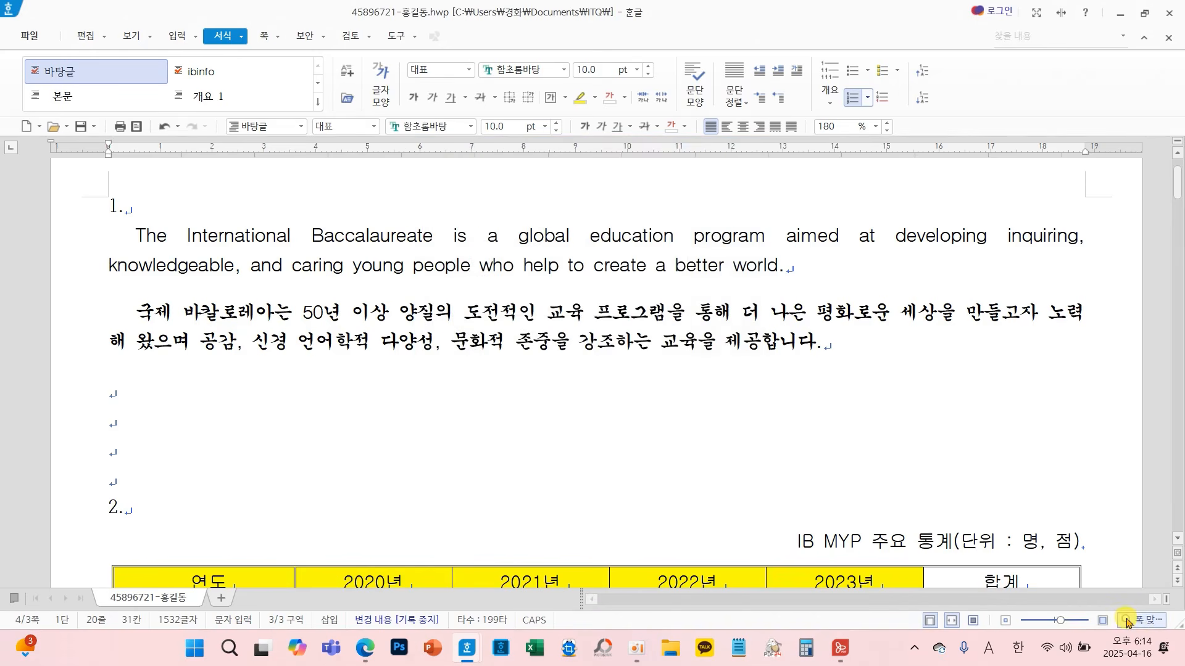
click(1131, 620)
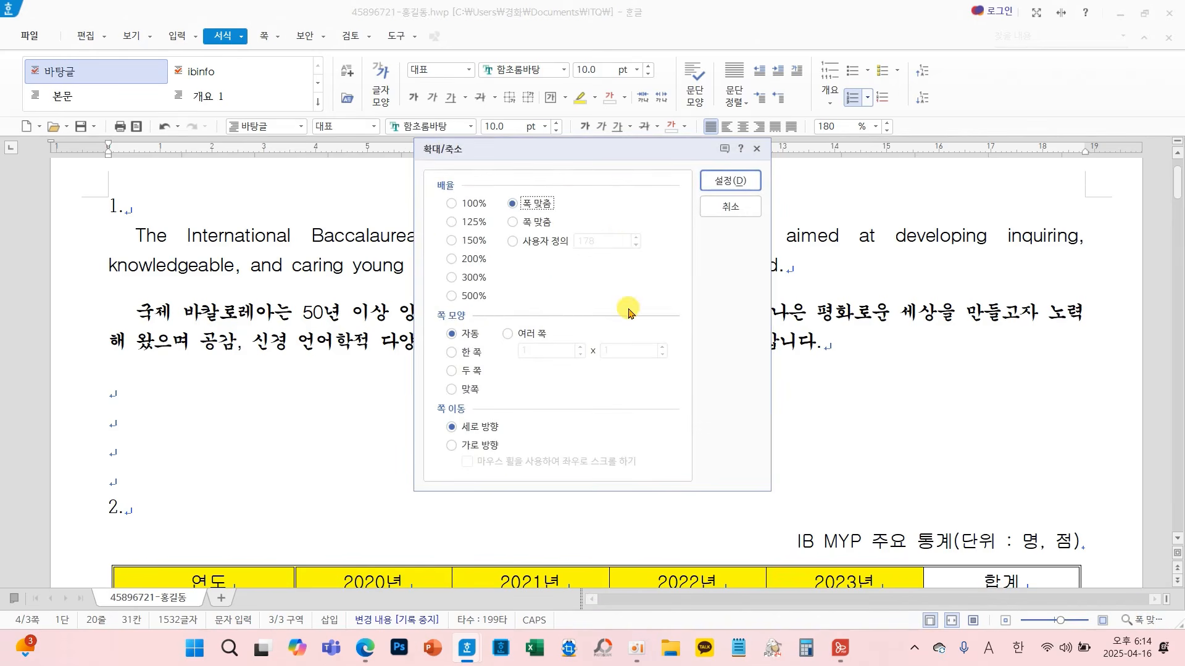
click(481, 227)
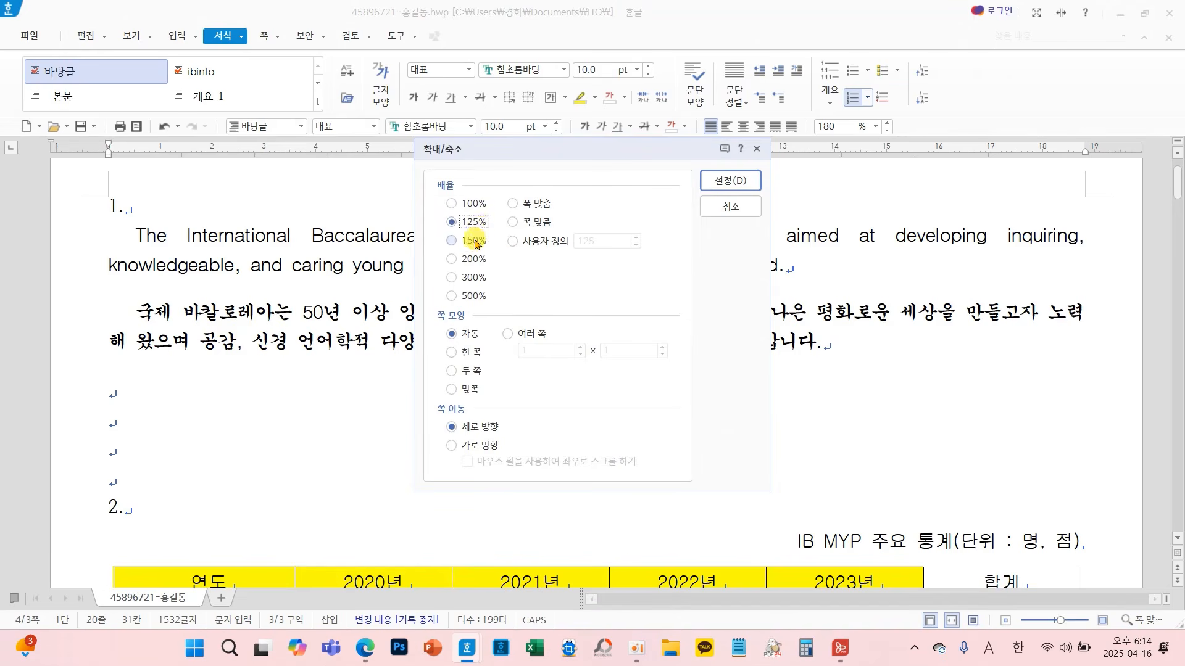
click(731, 181)
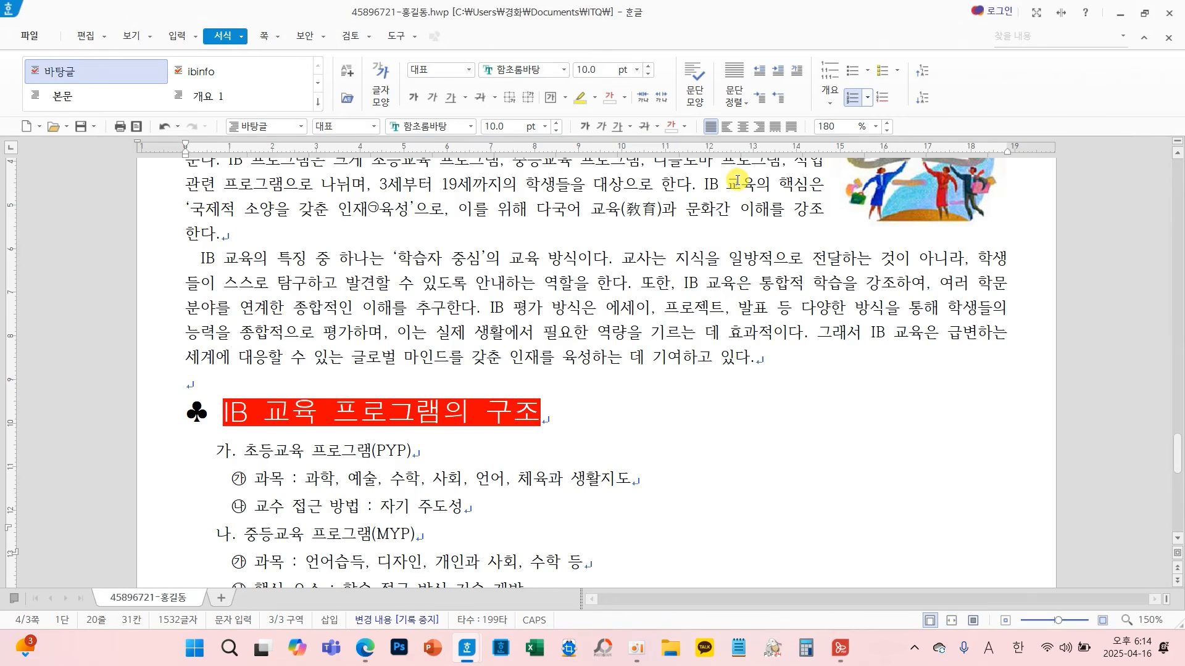
Reduce the document's zoom to 125% and further to 100%
click(1141, 620)
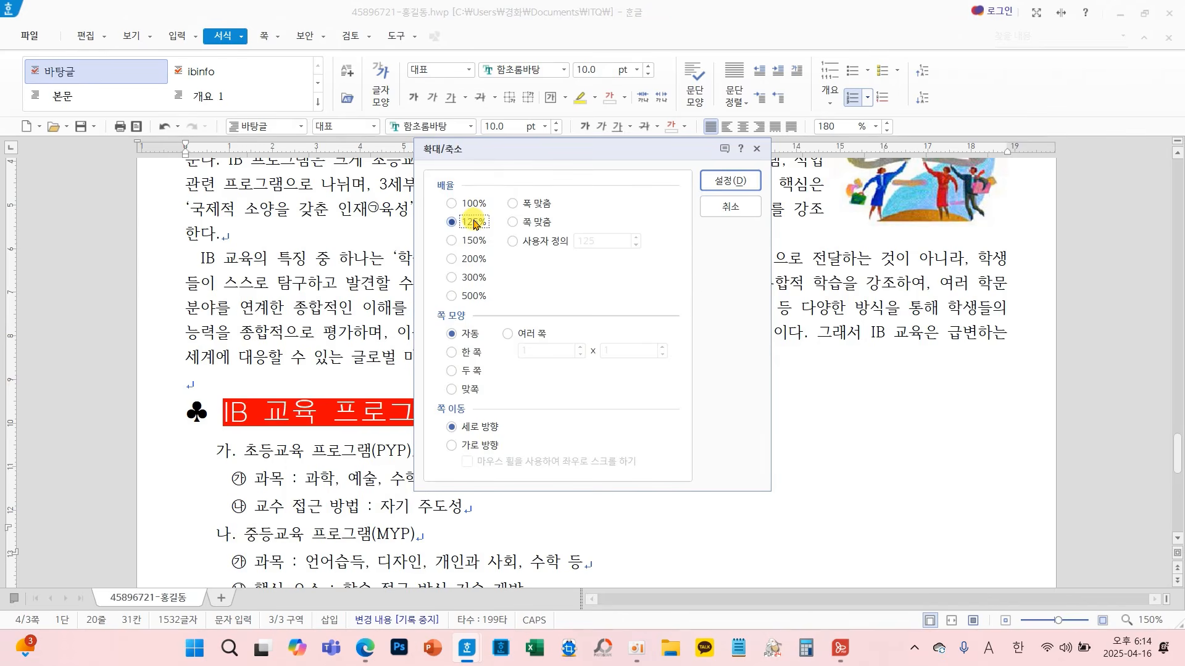
click(744, 178)
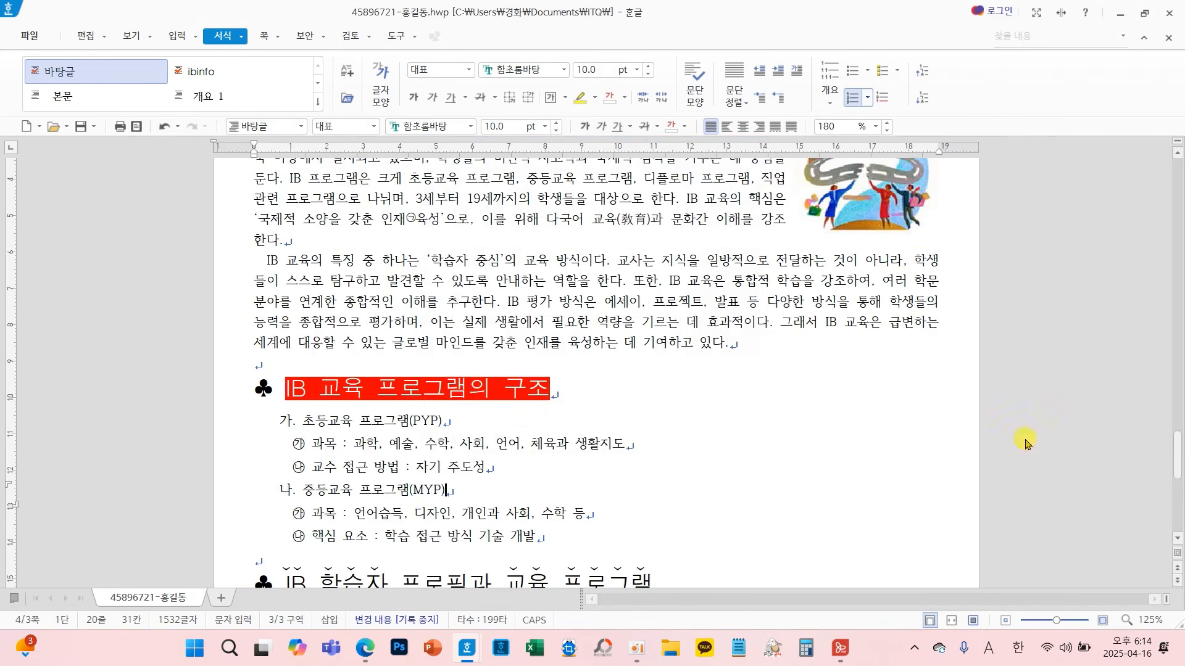
click(1125, 618)
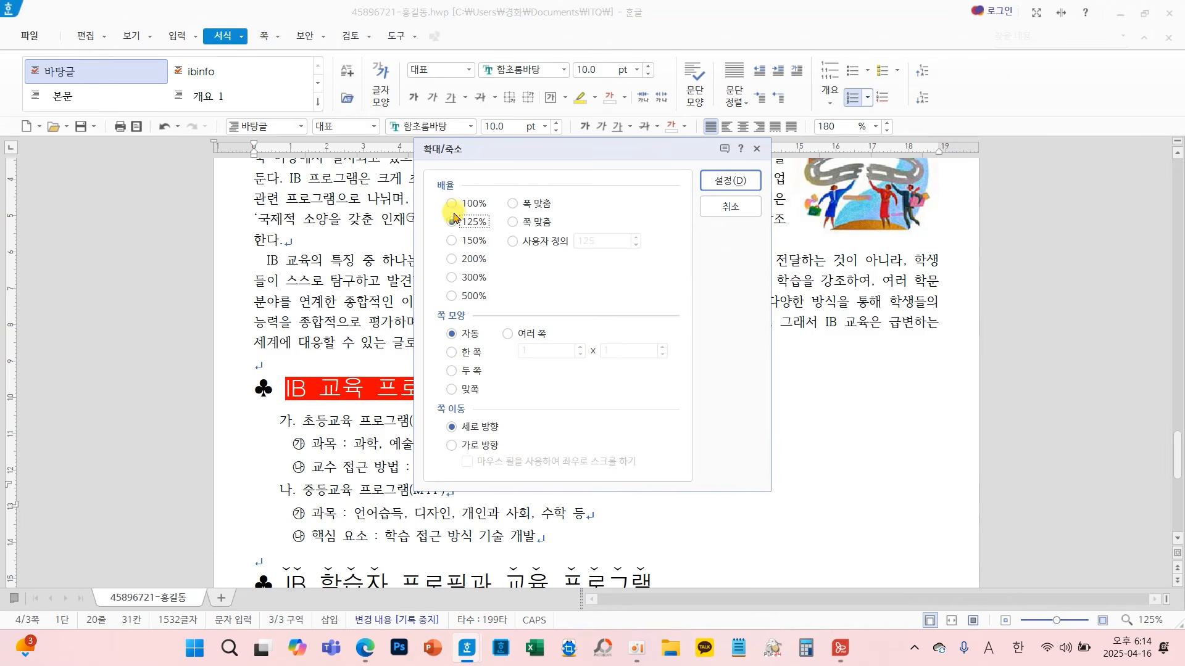
click(731, 180)
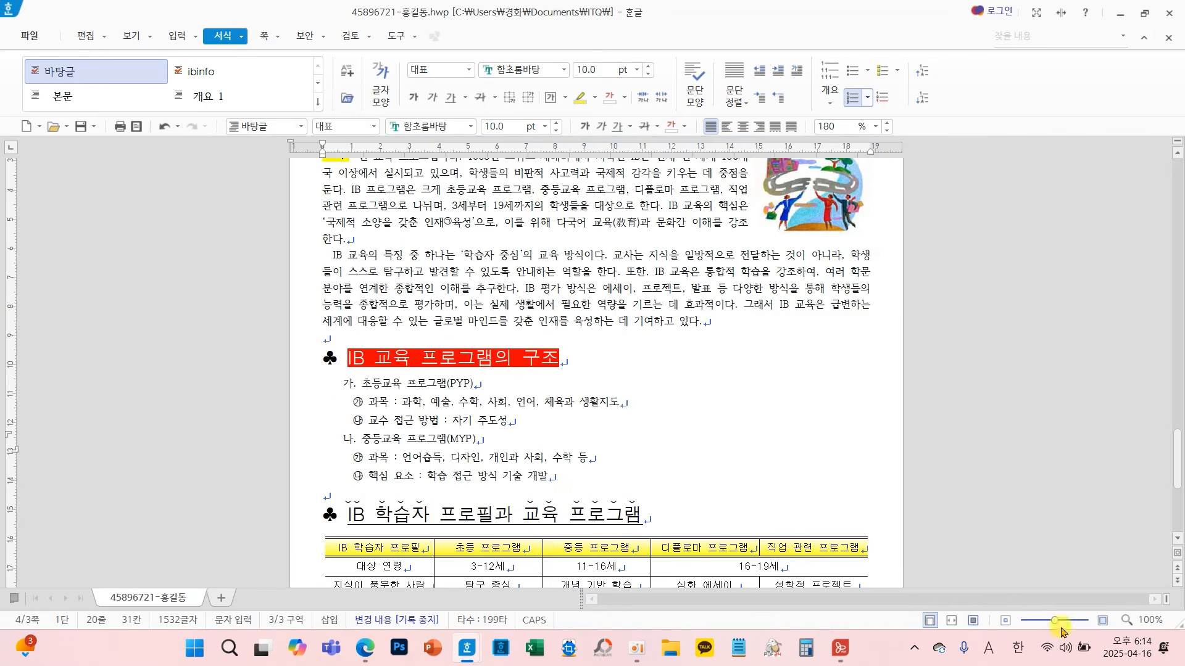
Zoom out to 68% and examine the first two pages side by side
drag(1053, 625, 1041, 625)
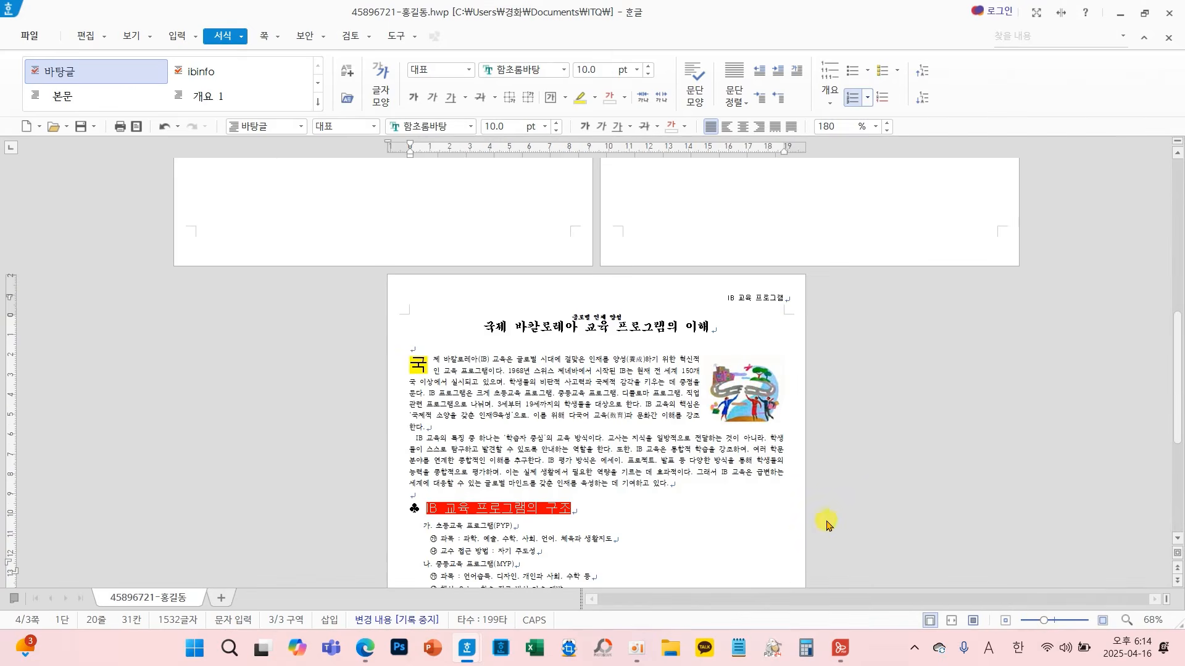
scroll(830, 523, up, 3)
scroll(830, 523, up, 6)
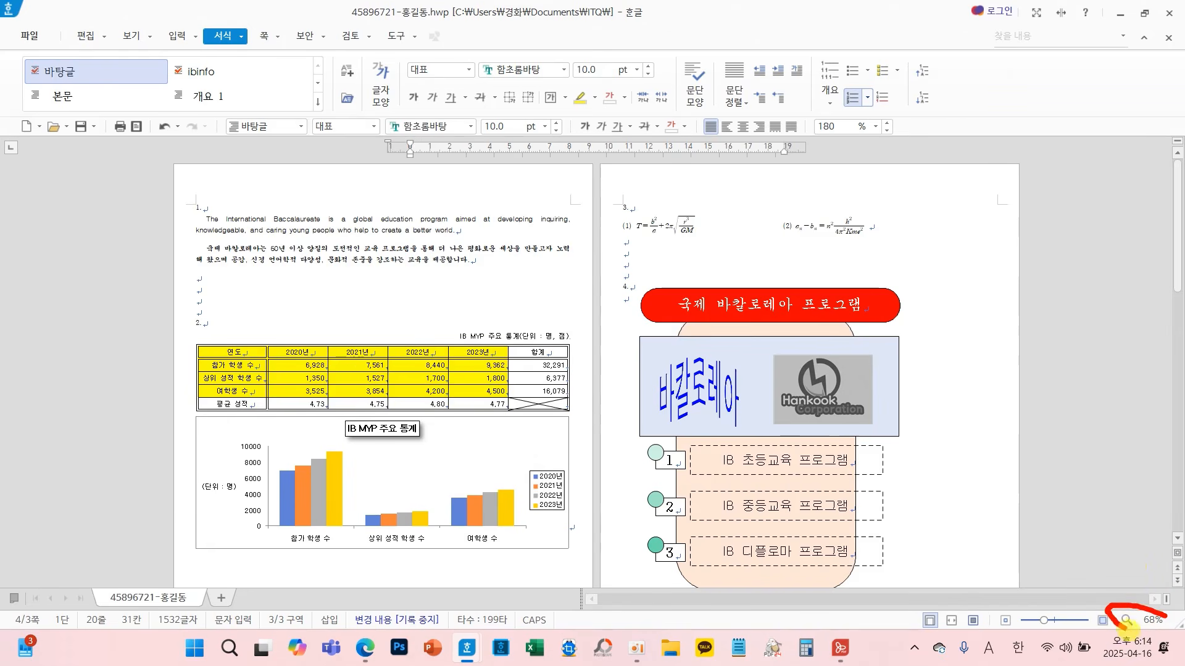
Set the document view to 150% zoom with the one-page (한 쪽) page layout
mouse_move(1126, 629)
mouse_down()
mouse_move(1174, 624)
mouse_move(1151, 624)
mouse_up()
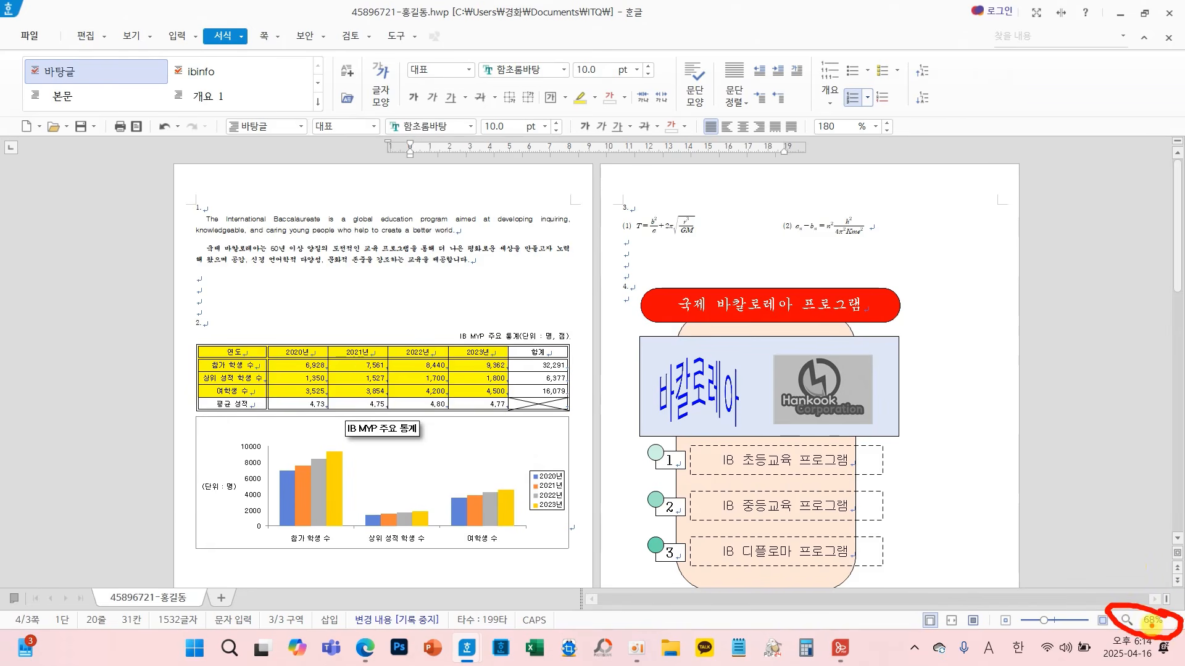
click(1151, 619)
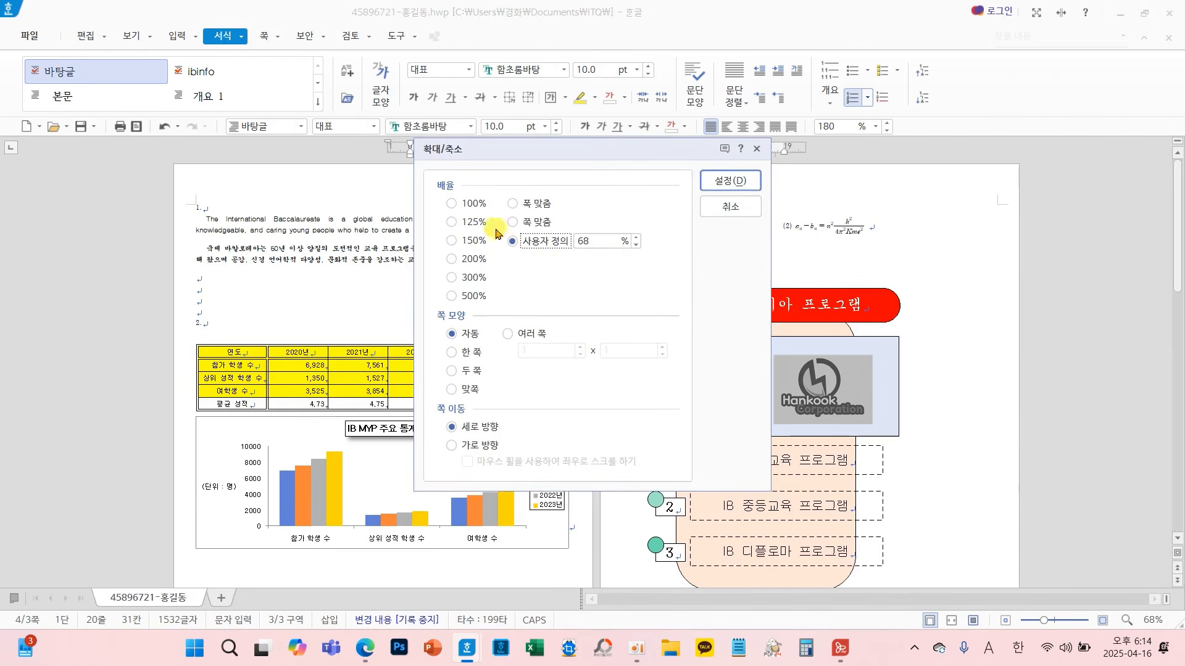
click(472, 222)
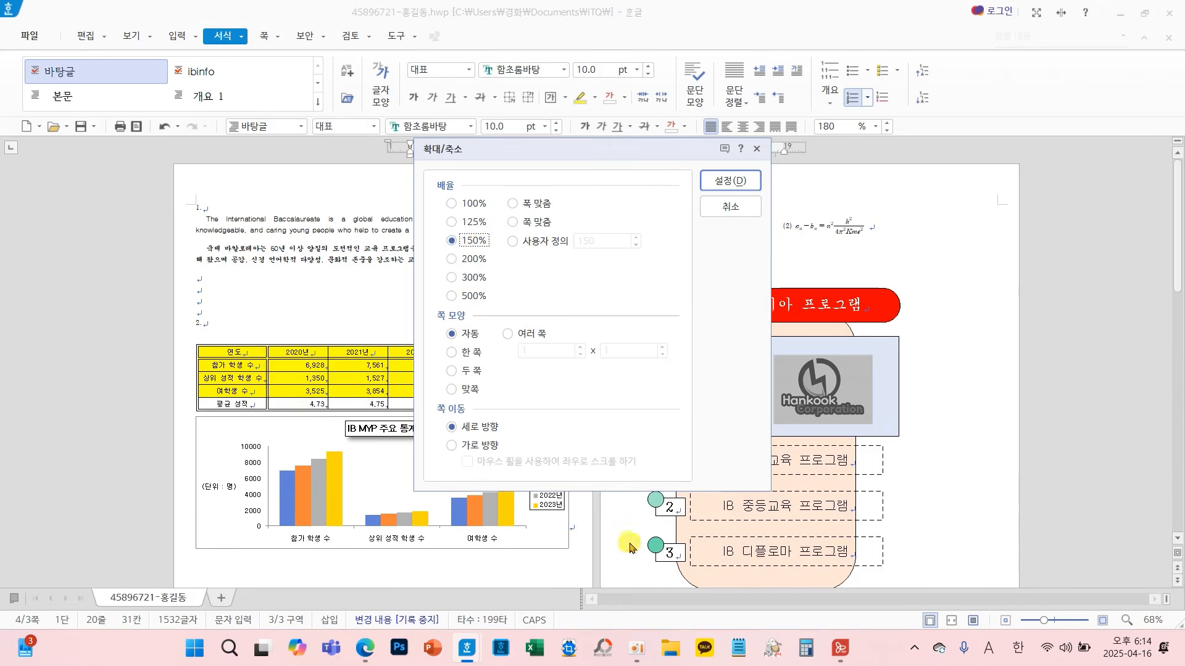
click(471, 353)
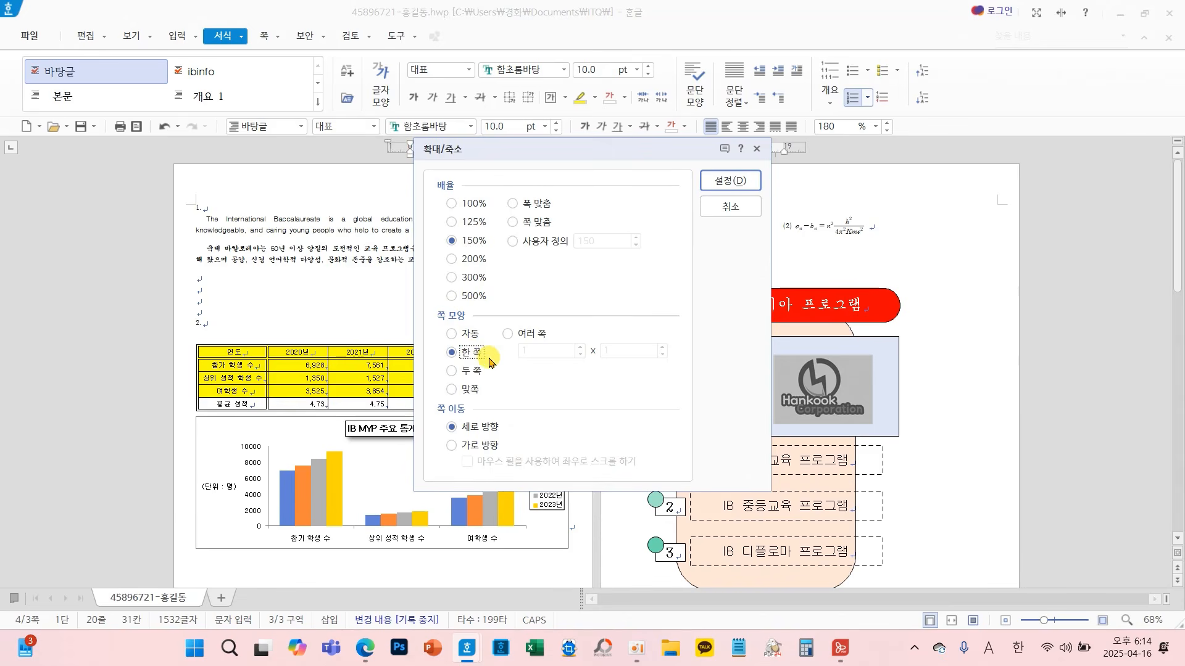
drag(478, 319, 474, 290)
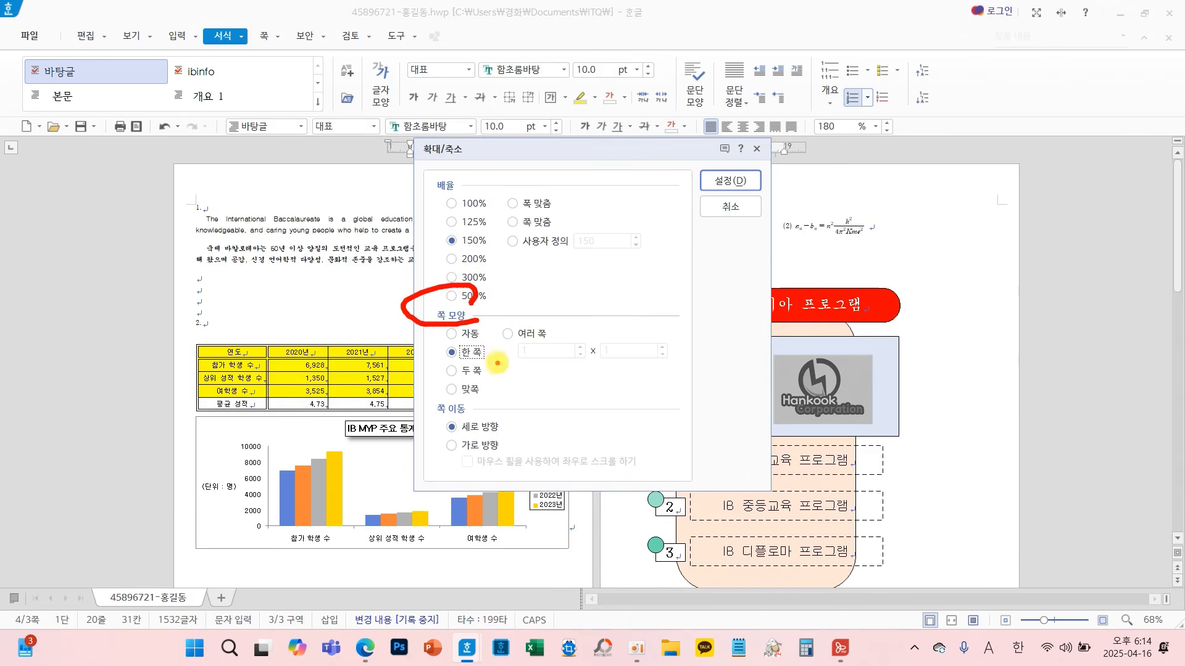
mouse_move(503, 368)
mouse_down()
mouse_move(417, 342)
mouse_move(525, 353)
mouse_move(485, 369)
mouse_up()
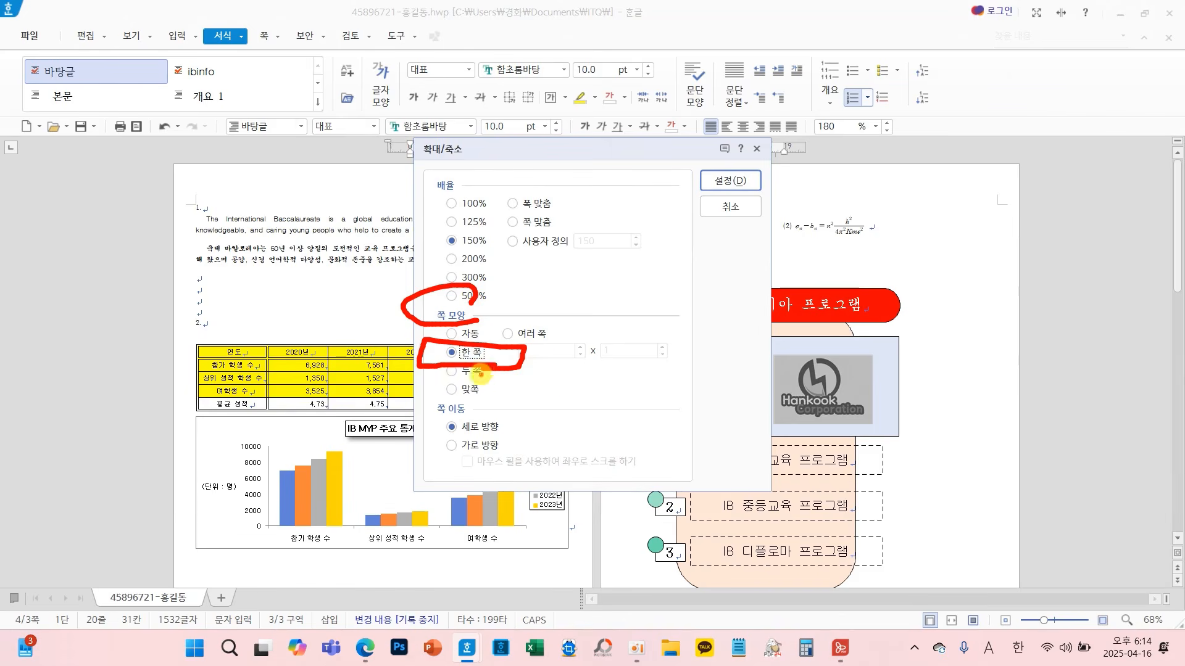
click(732, 177)
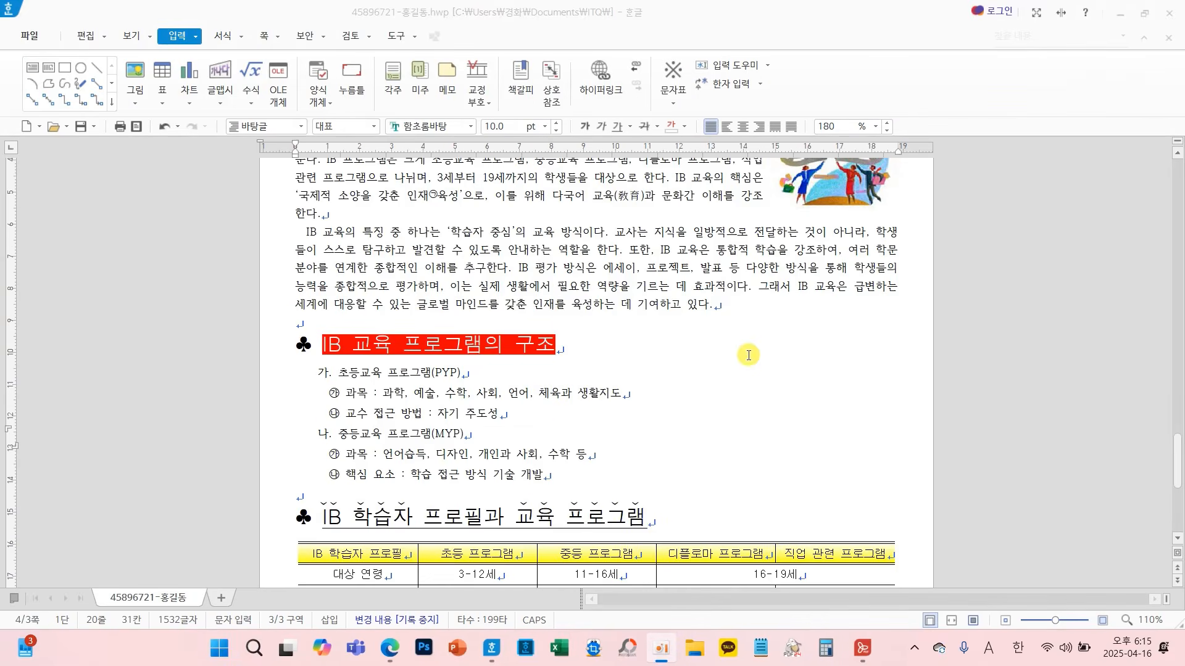
Change the document's zoom from the custom ratio to the preset 150%
click(1148, 620)
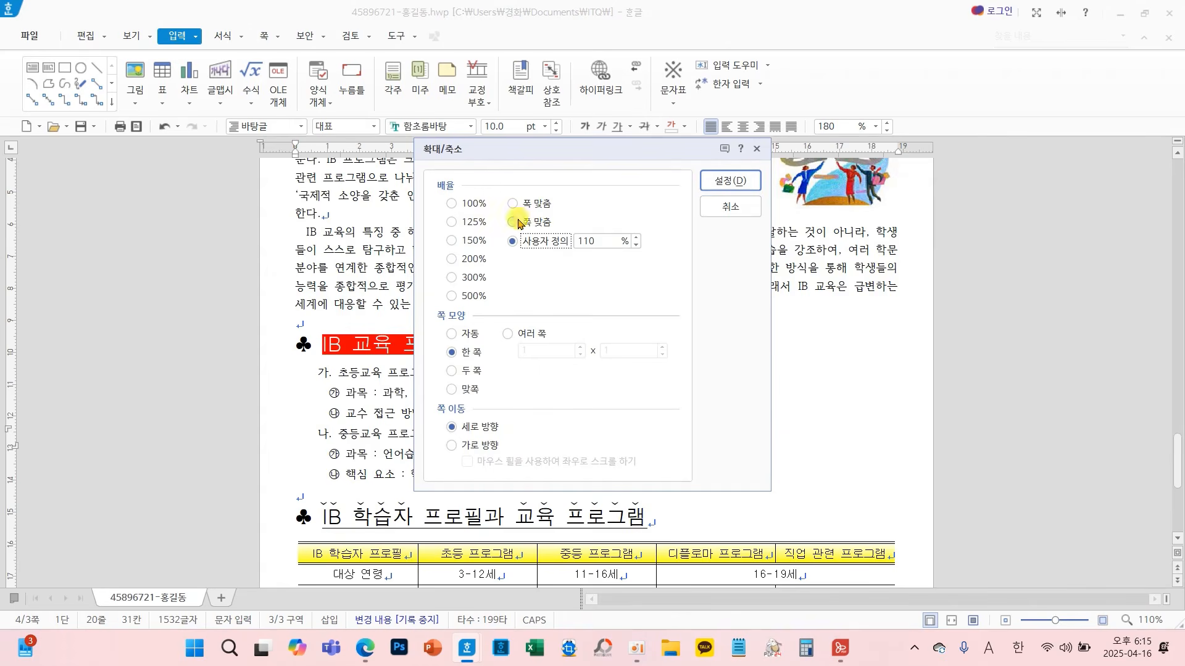
click(479, 223)
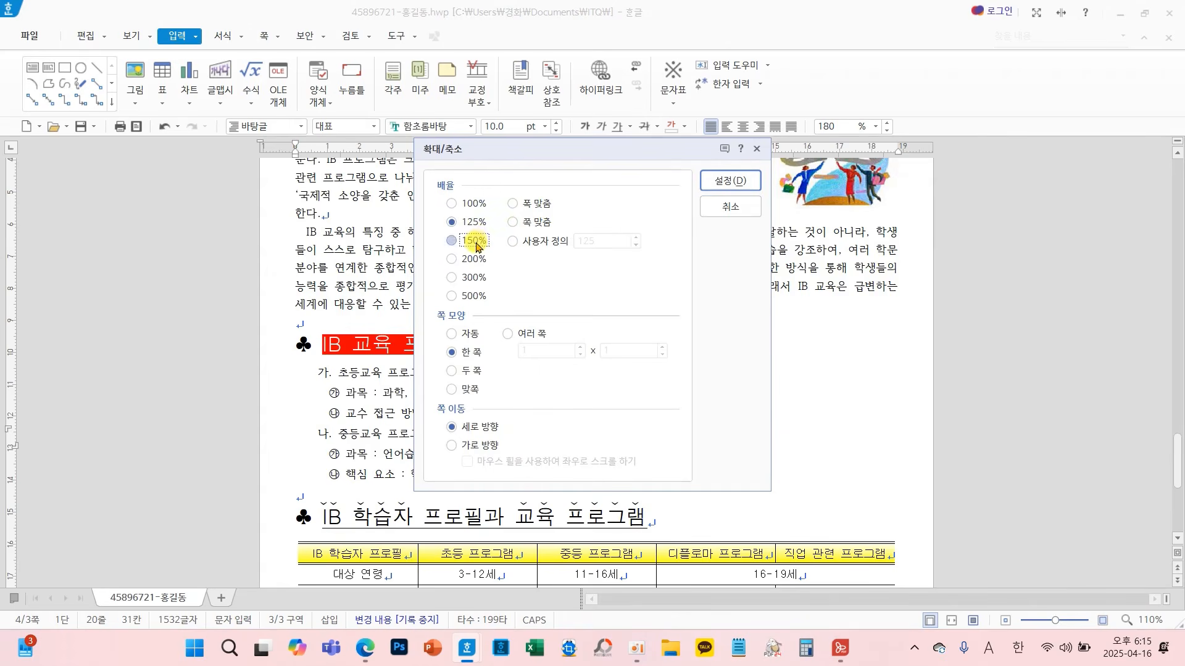
click(474, 240)
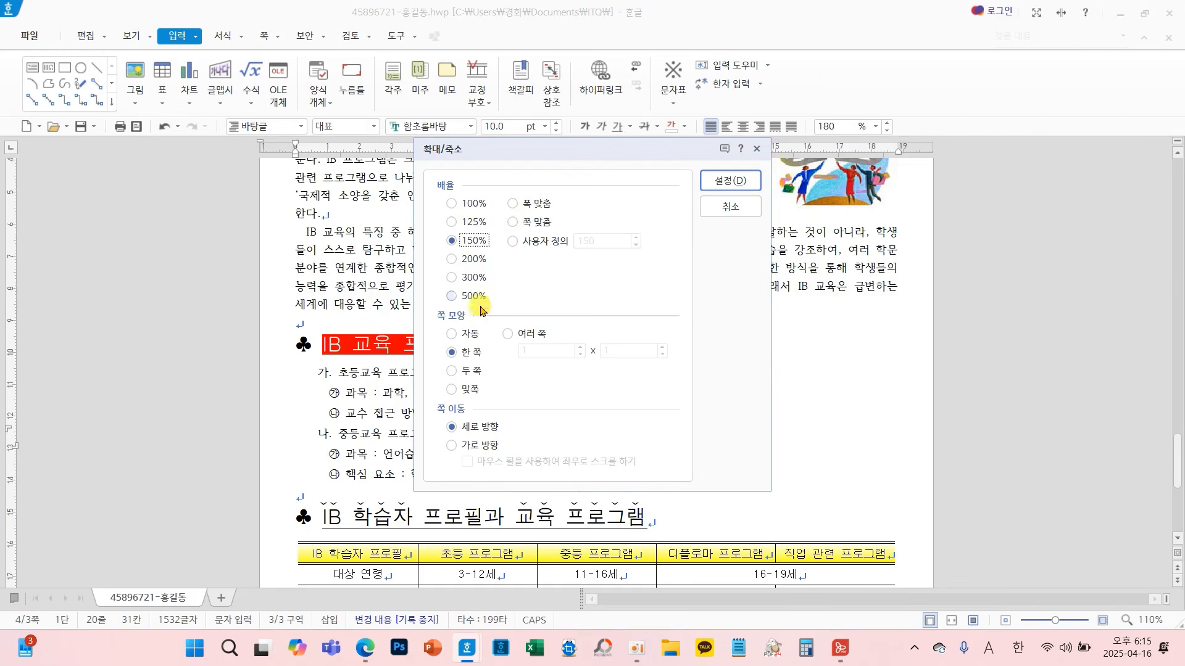
mouse_move(493, 344)
mouse_down()
mouse_move(425, 350)
mouse_move(487, 372)
mouse_move(499, 358)
mouse_up()
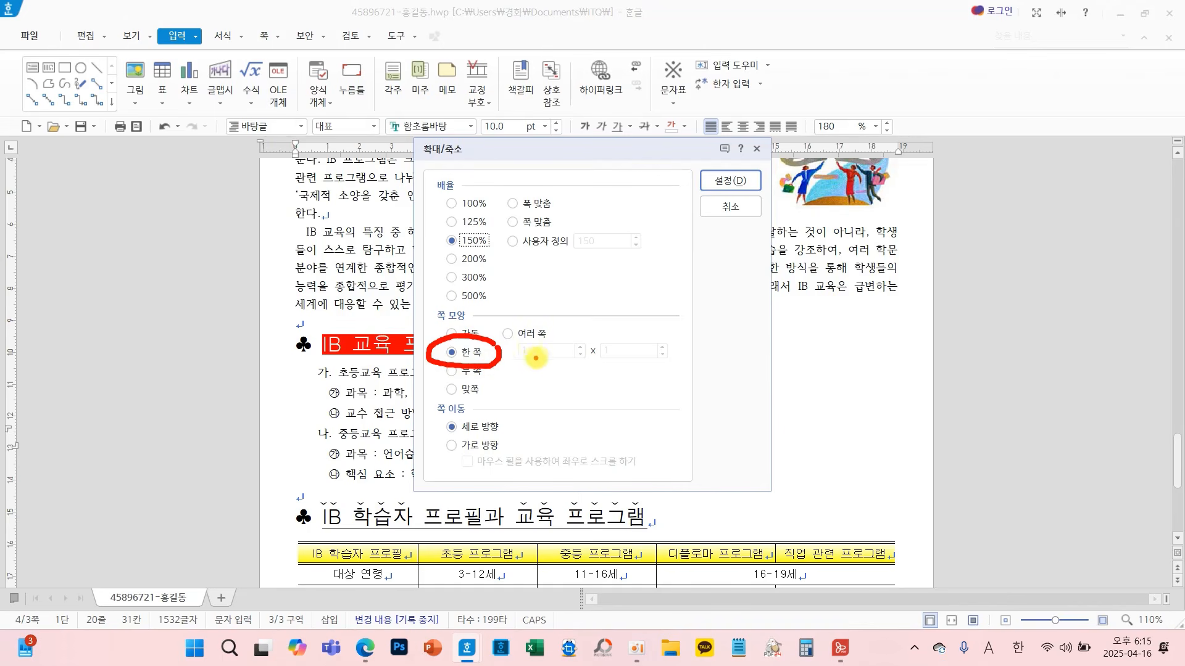
click(740, 180)
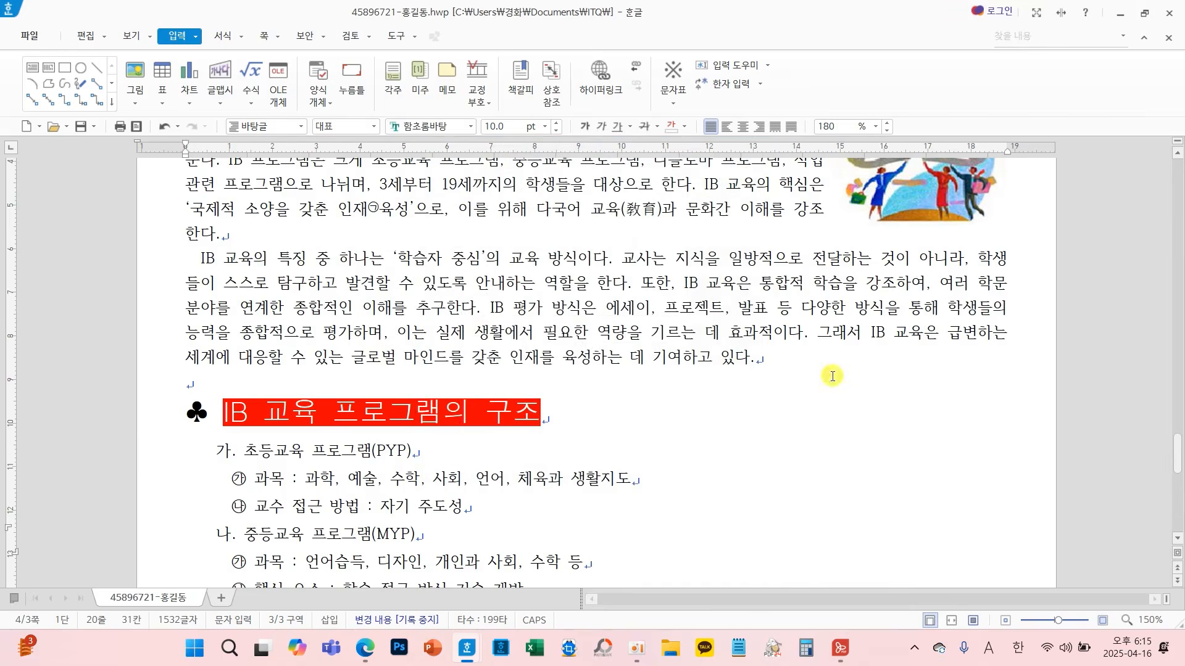
Fit the document's zoom to the page width (폭 맞춤) and go back up through the pages
click(1151, 620)
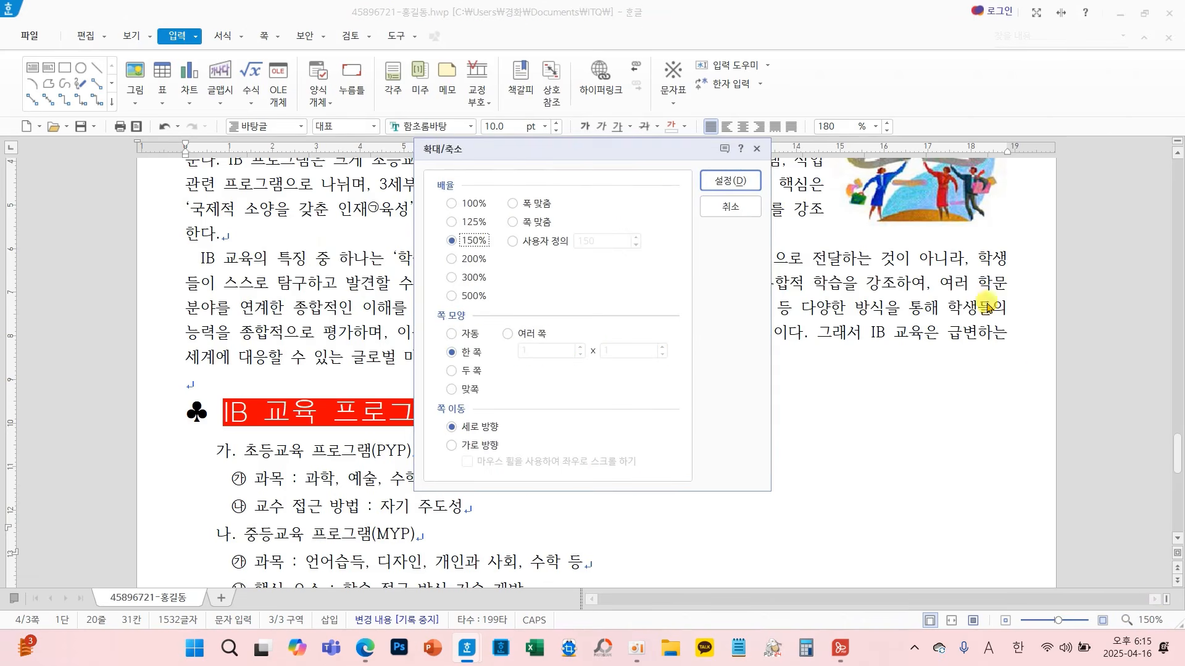
click(534, 203)
click(708, 185)
scroll(709, 191, up, 15)
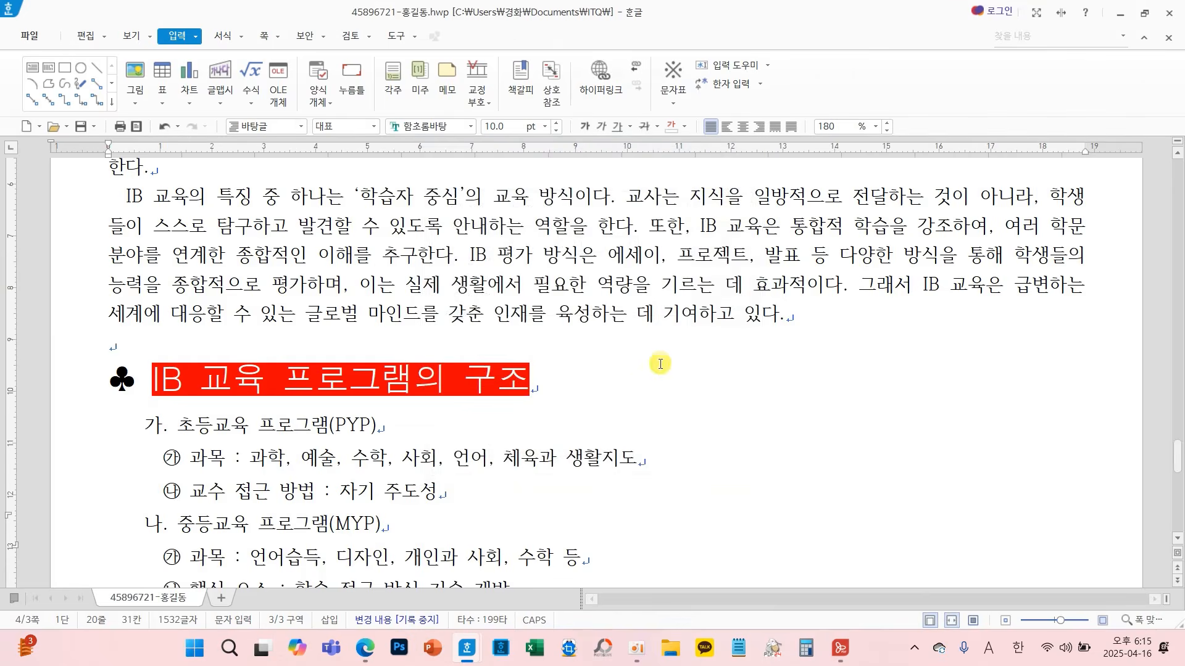